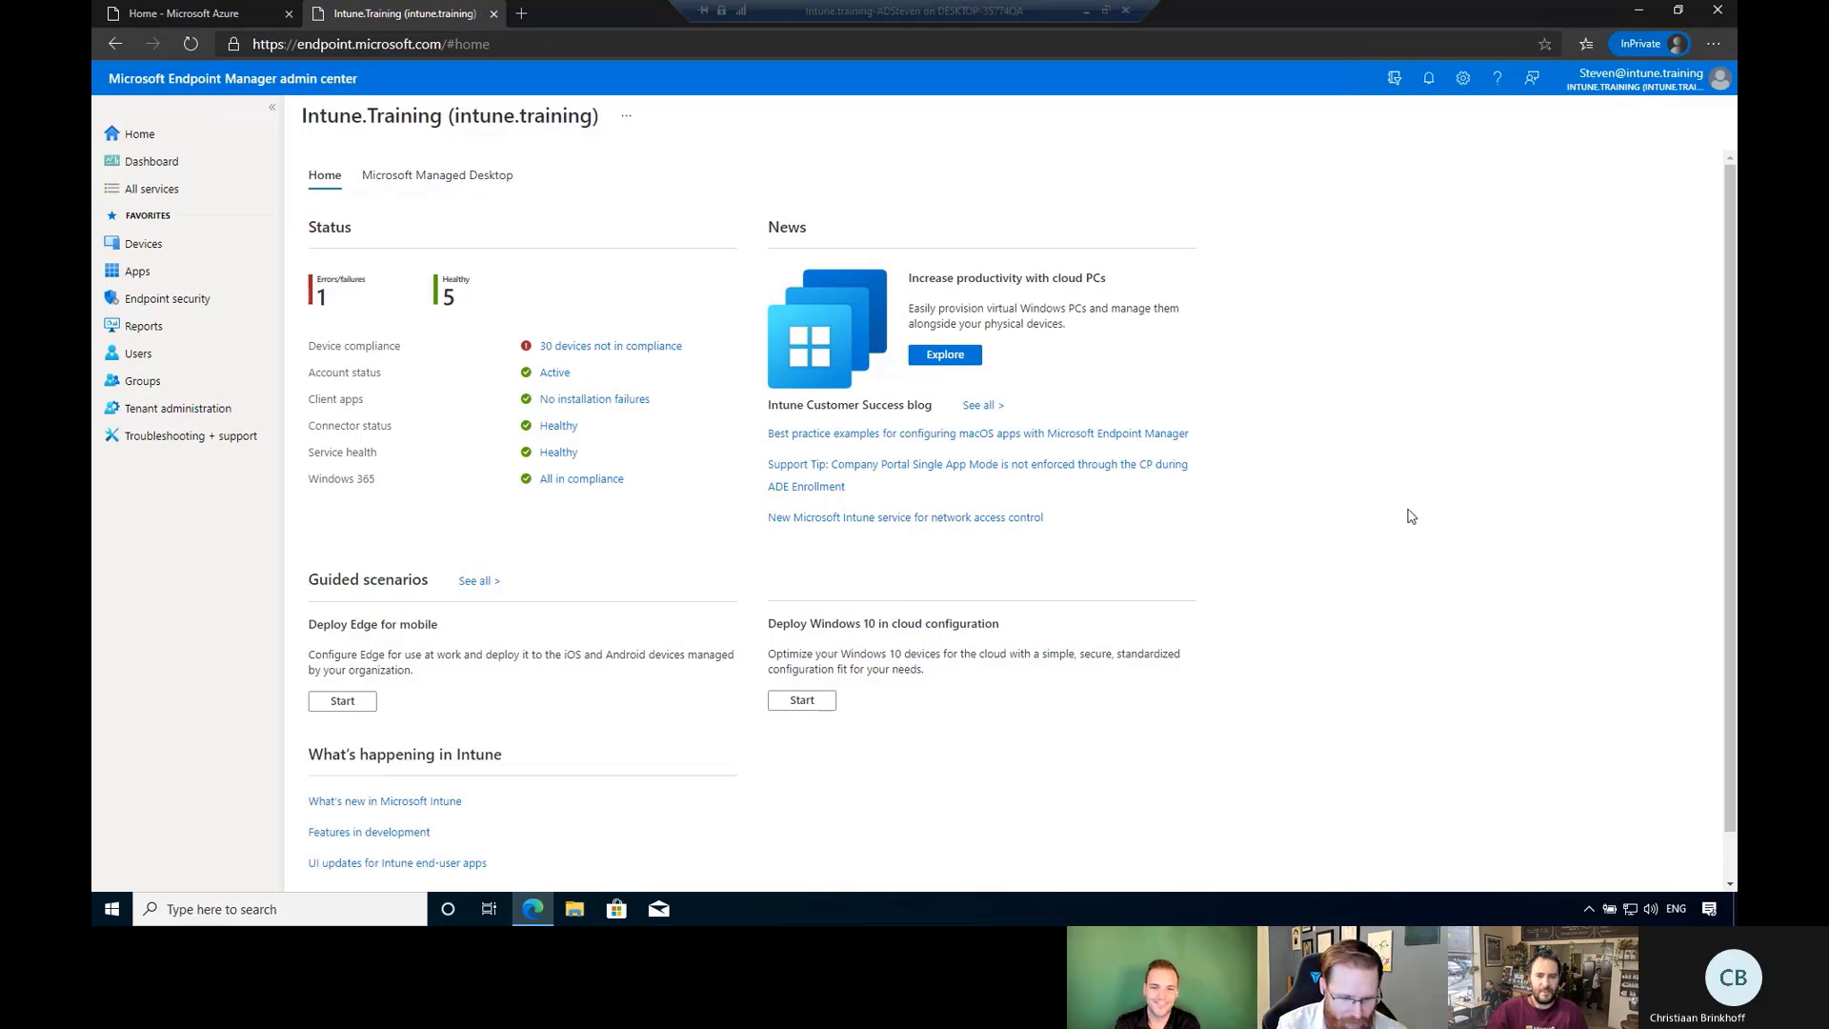
Adjust the browser zoom and view the Devices overview showing 36 enrolled devices, 32 Windows.
key("ctrl+plus")
key("ctrl+plus")
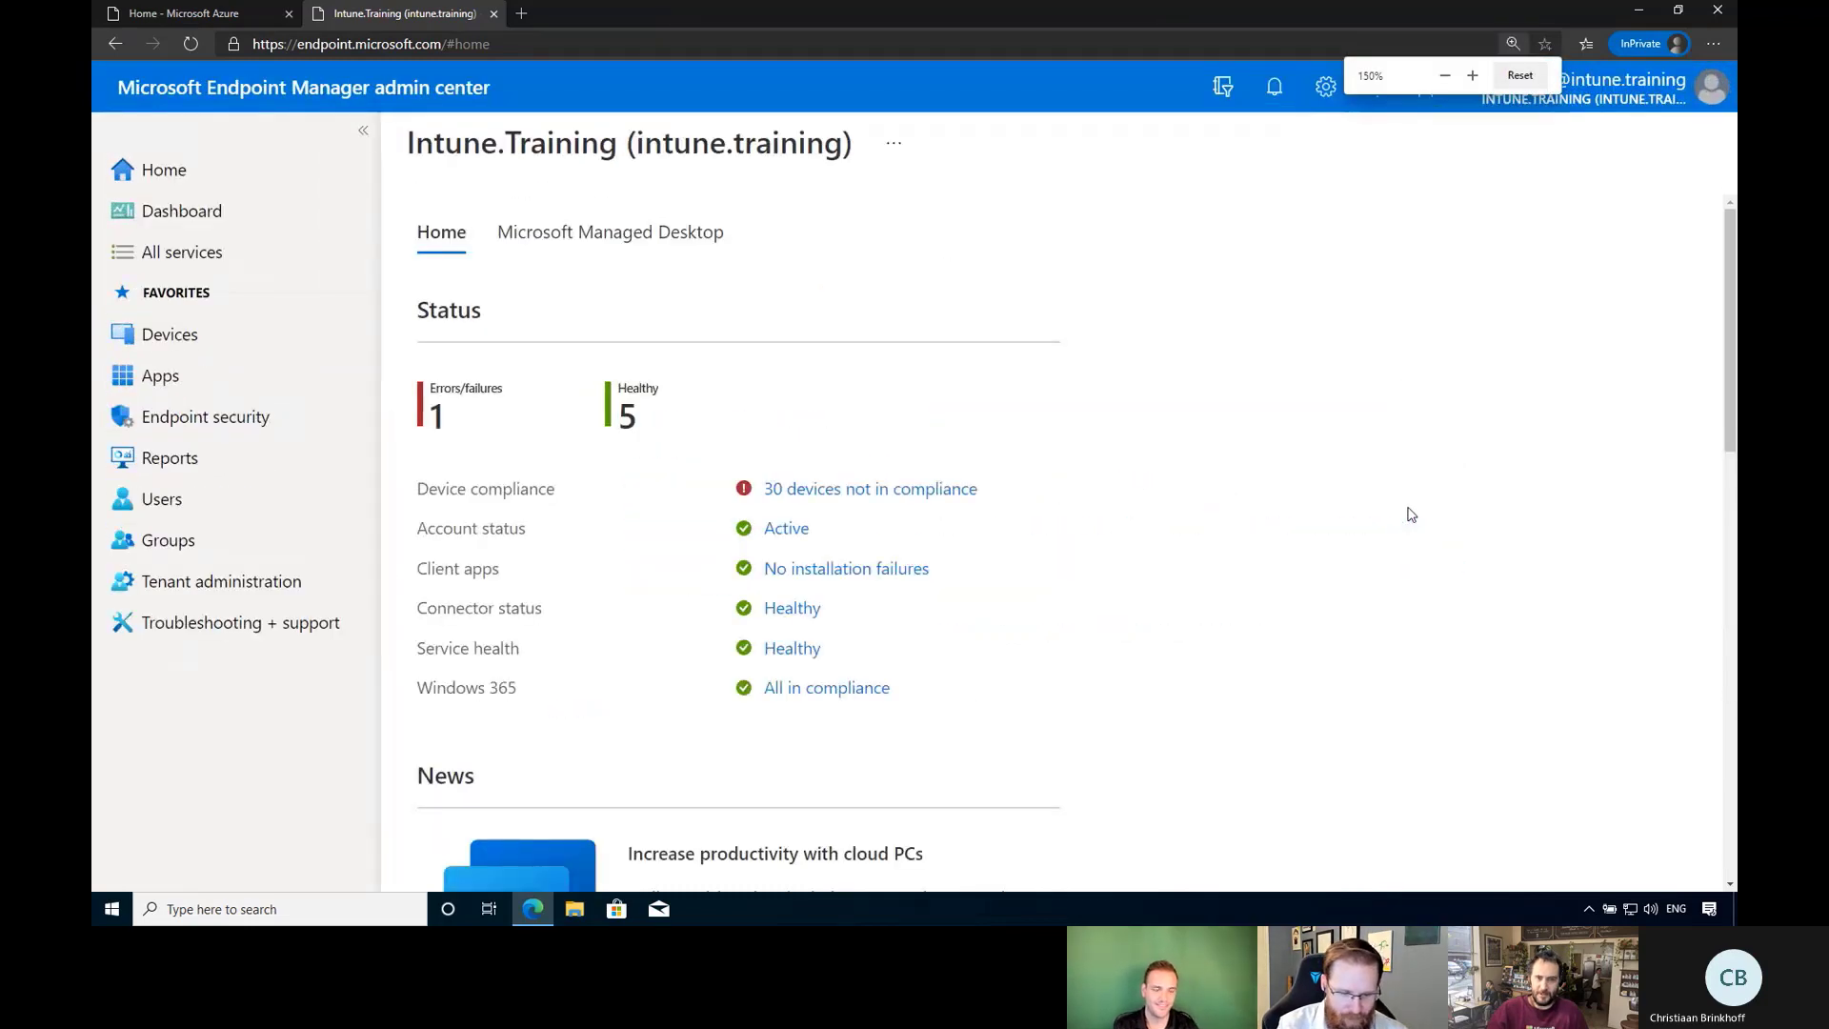
key("ctrl+minus")
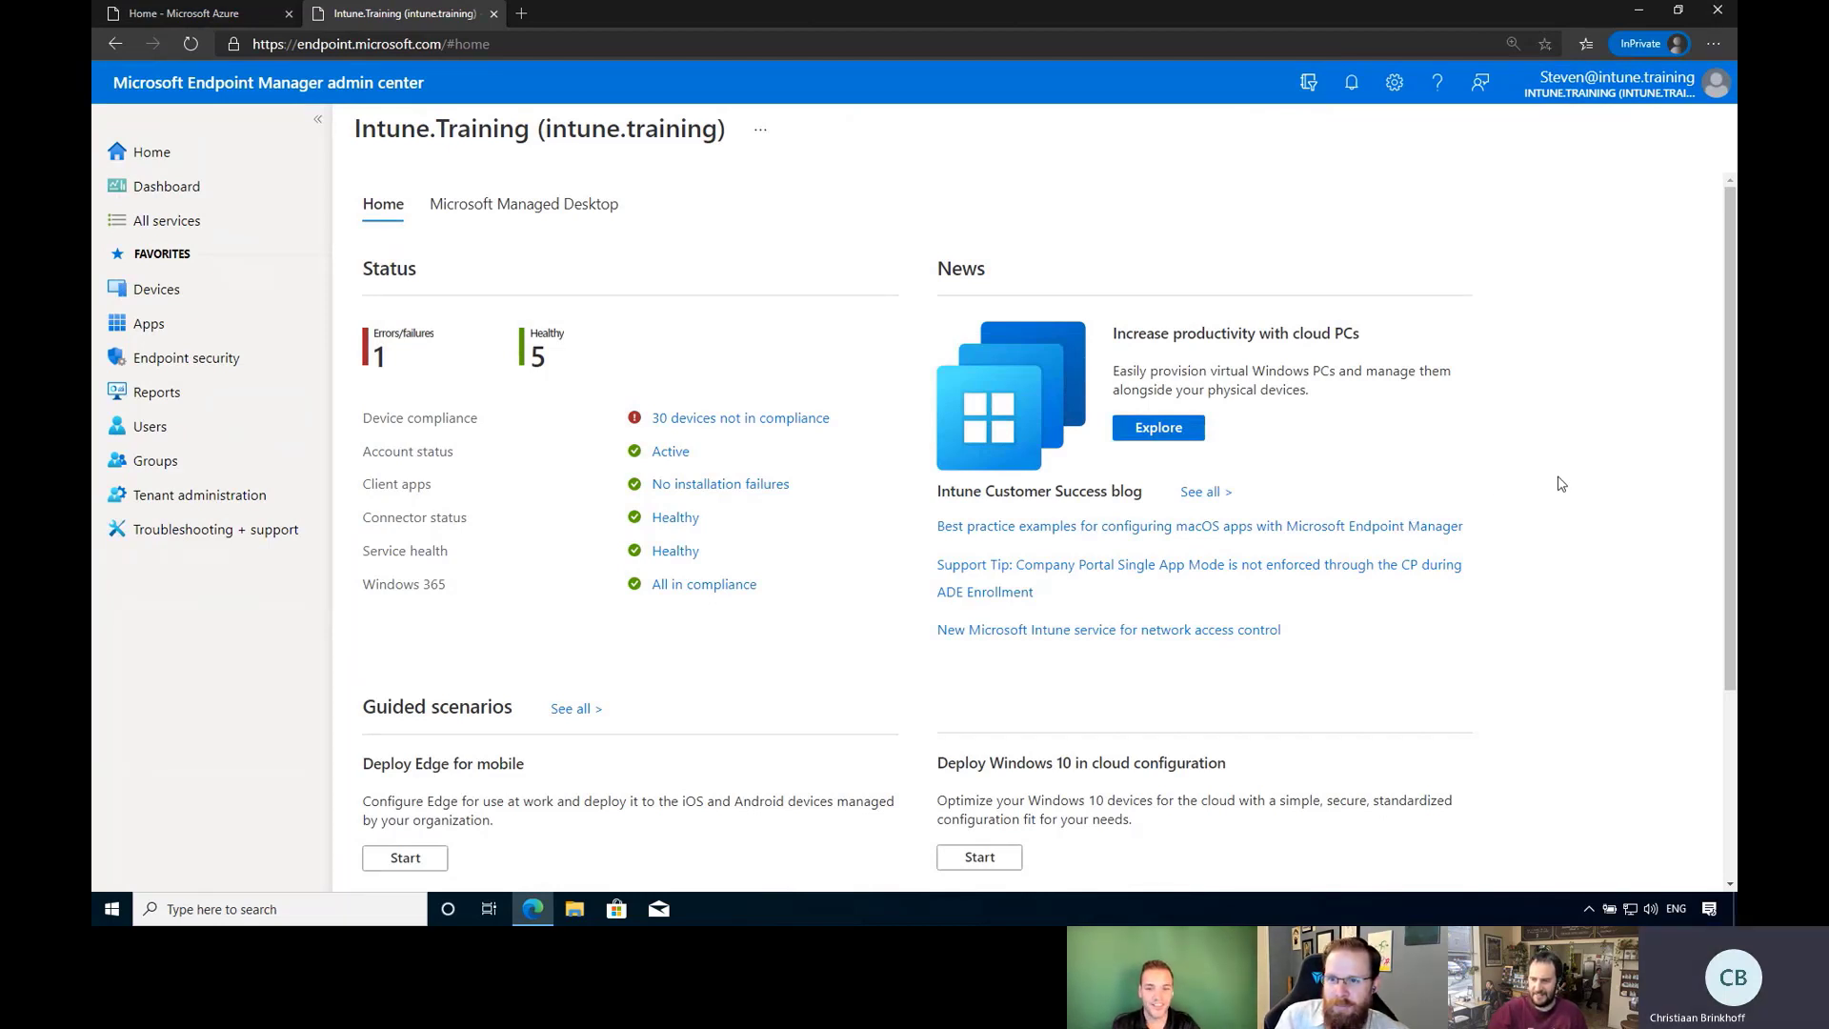
mouse_move(912, 3)
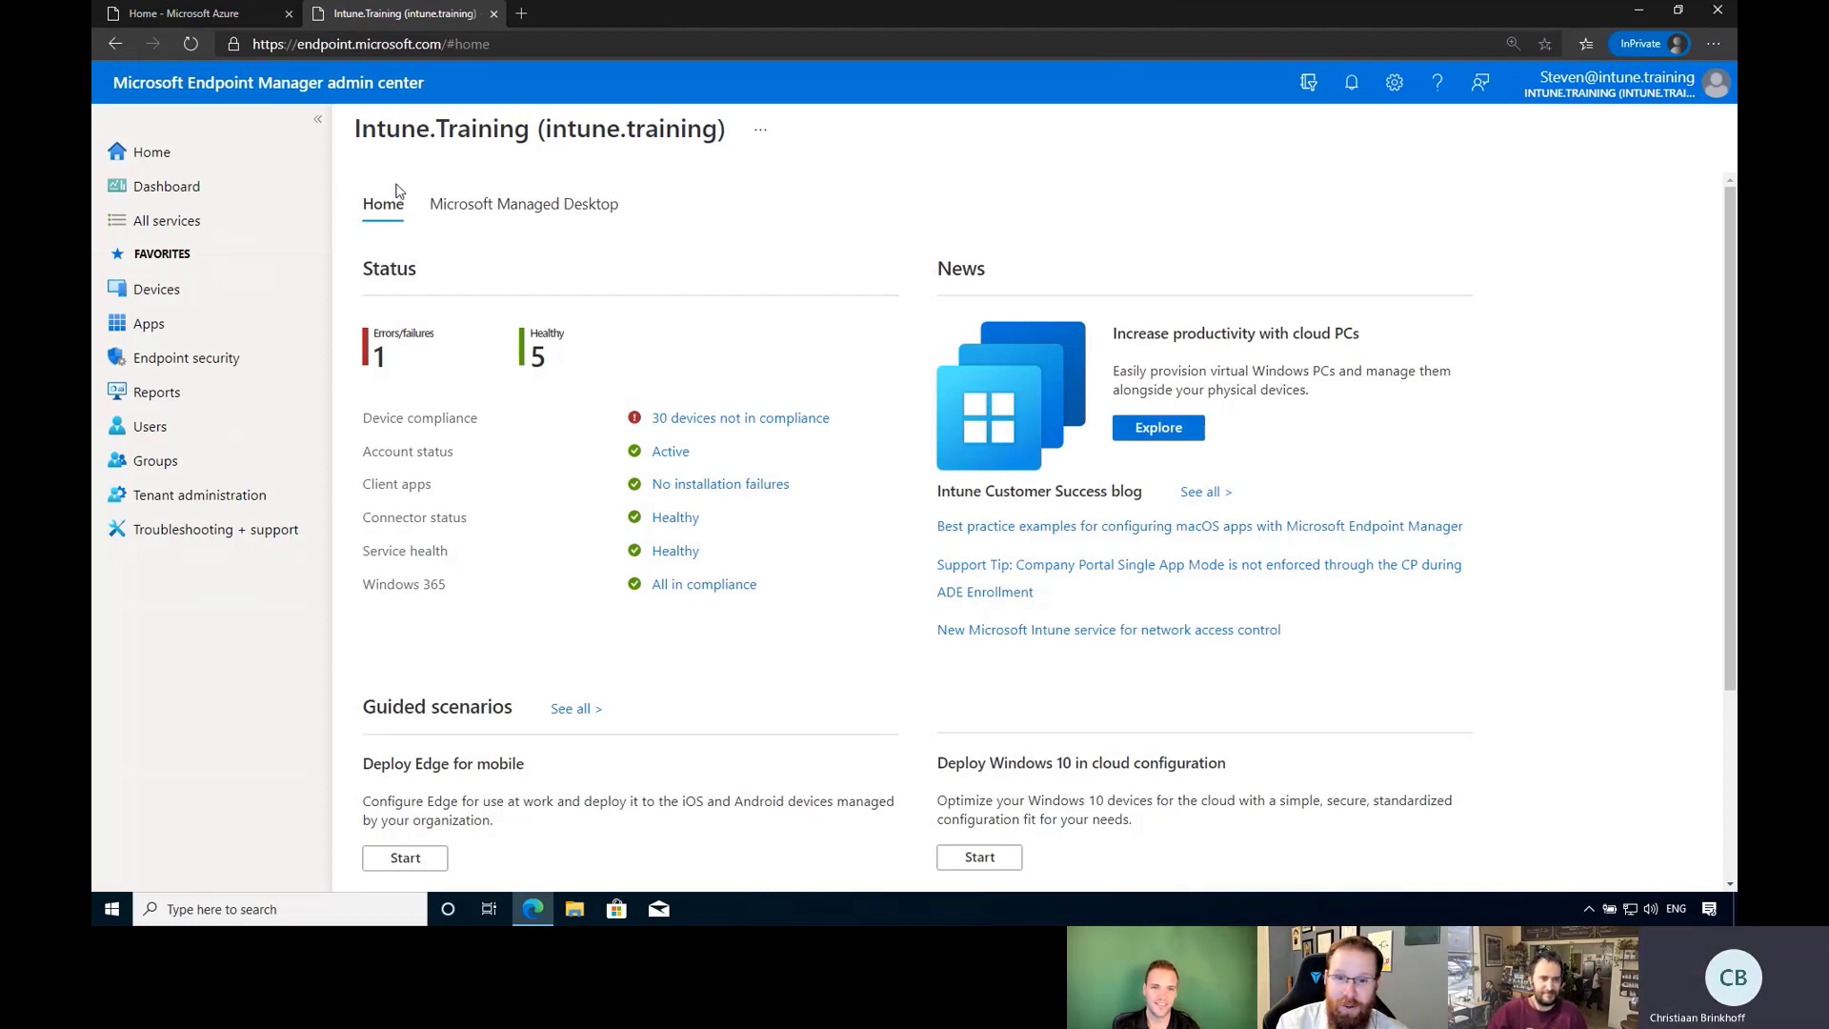
left_click(162, 297)
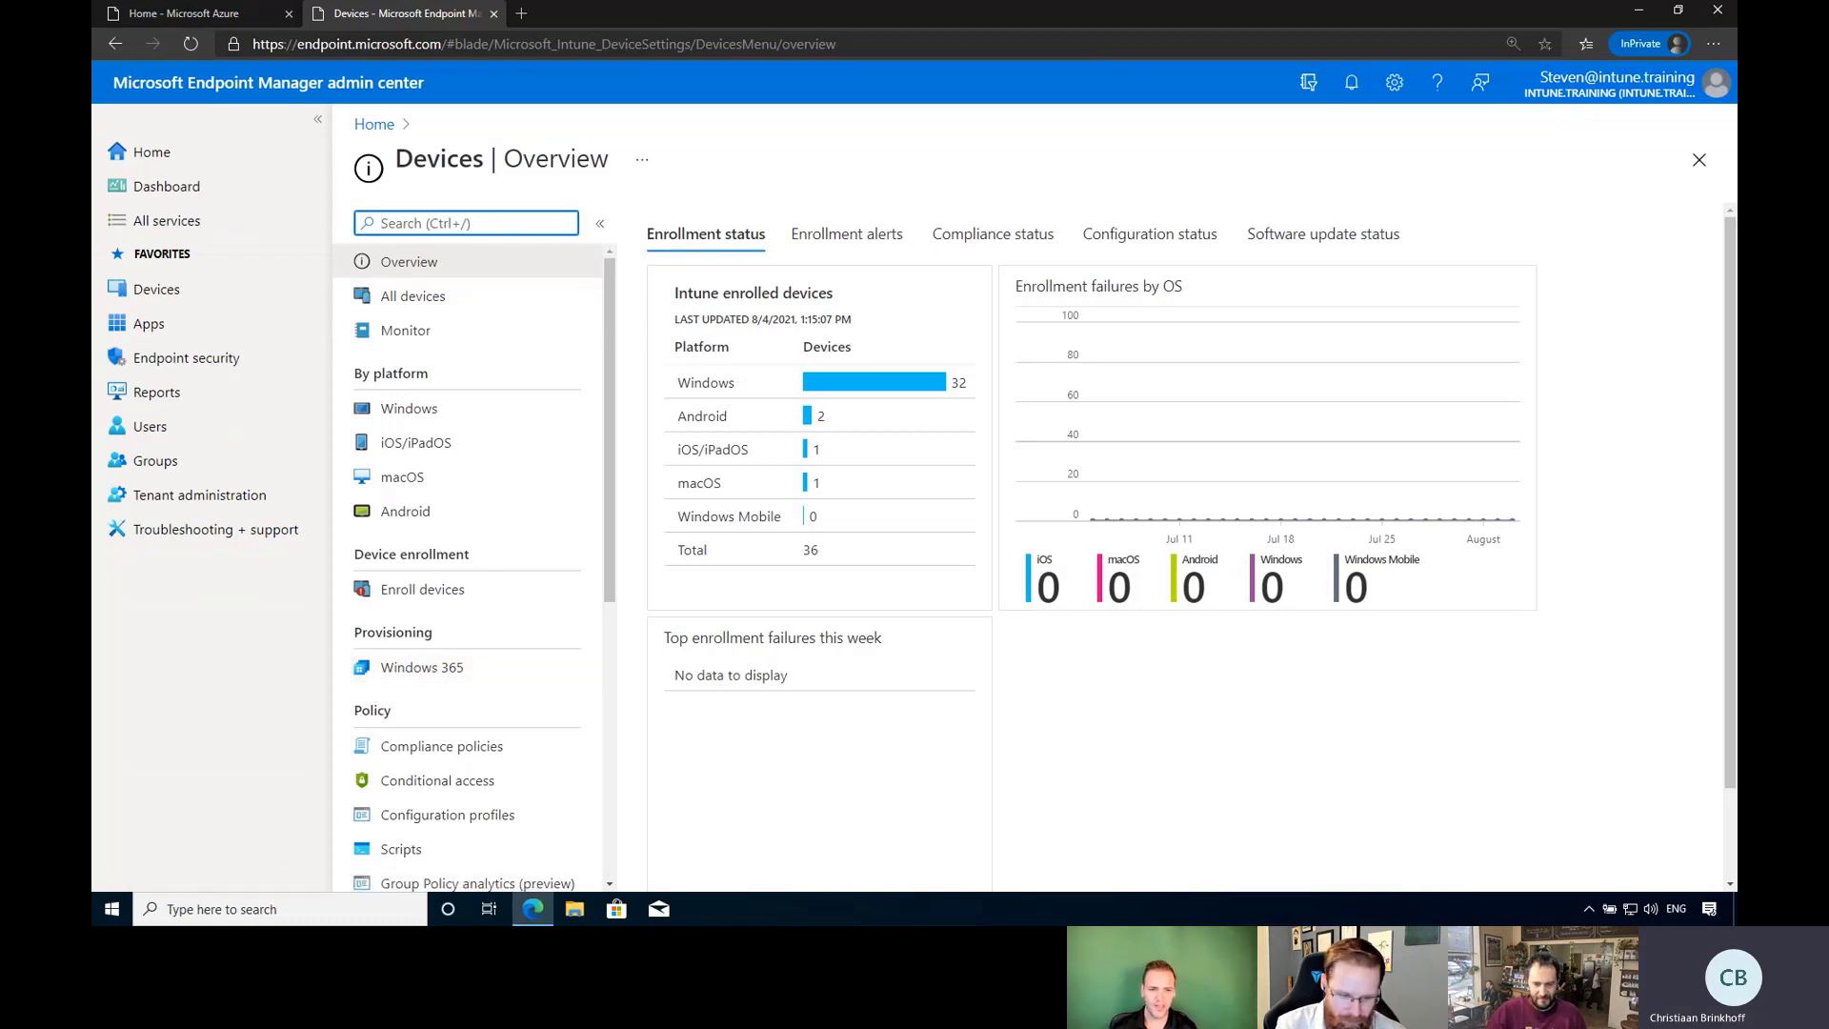
key("alt+Tab")
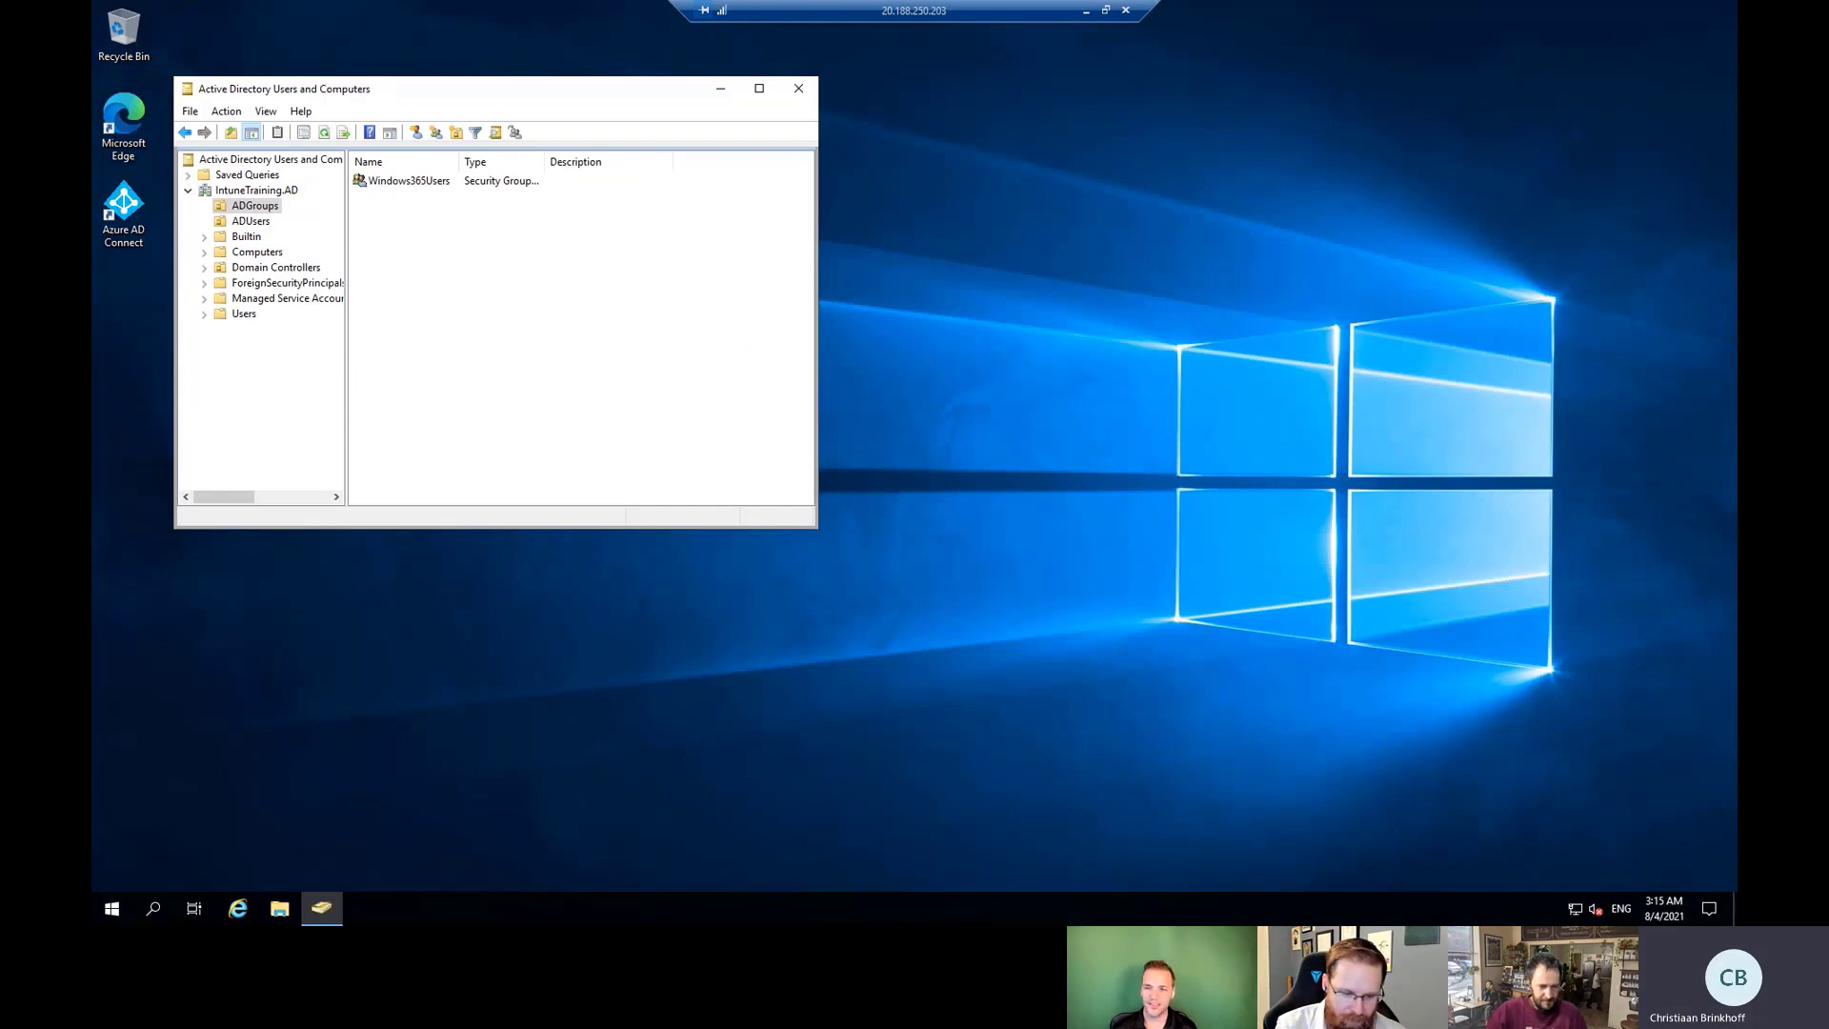
Reach the W365 resource group through W365-Vnet, listing its six resources including IT-DomainController.
key("alt+Tab")
left_click(181, 14)
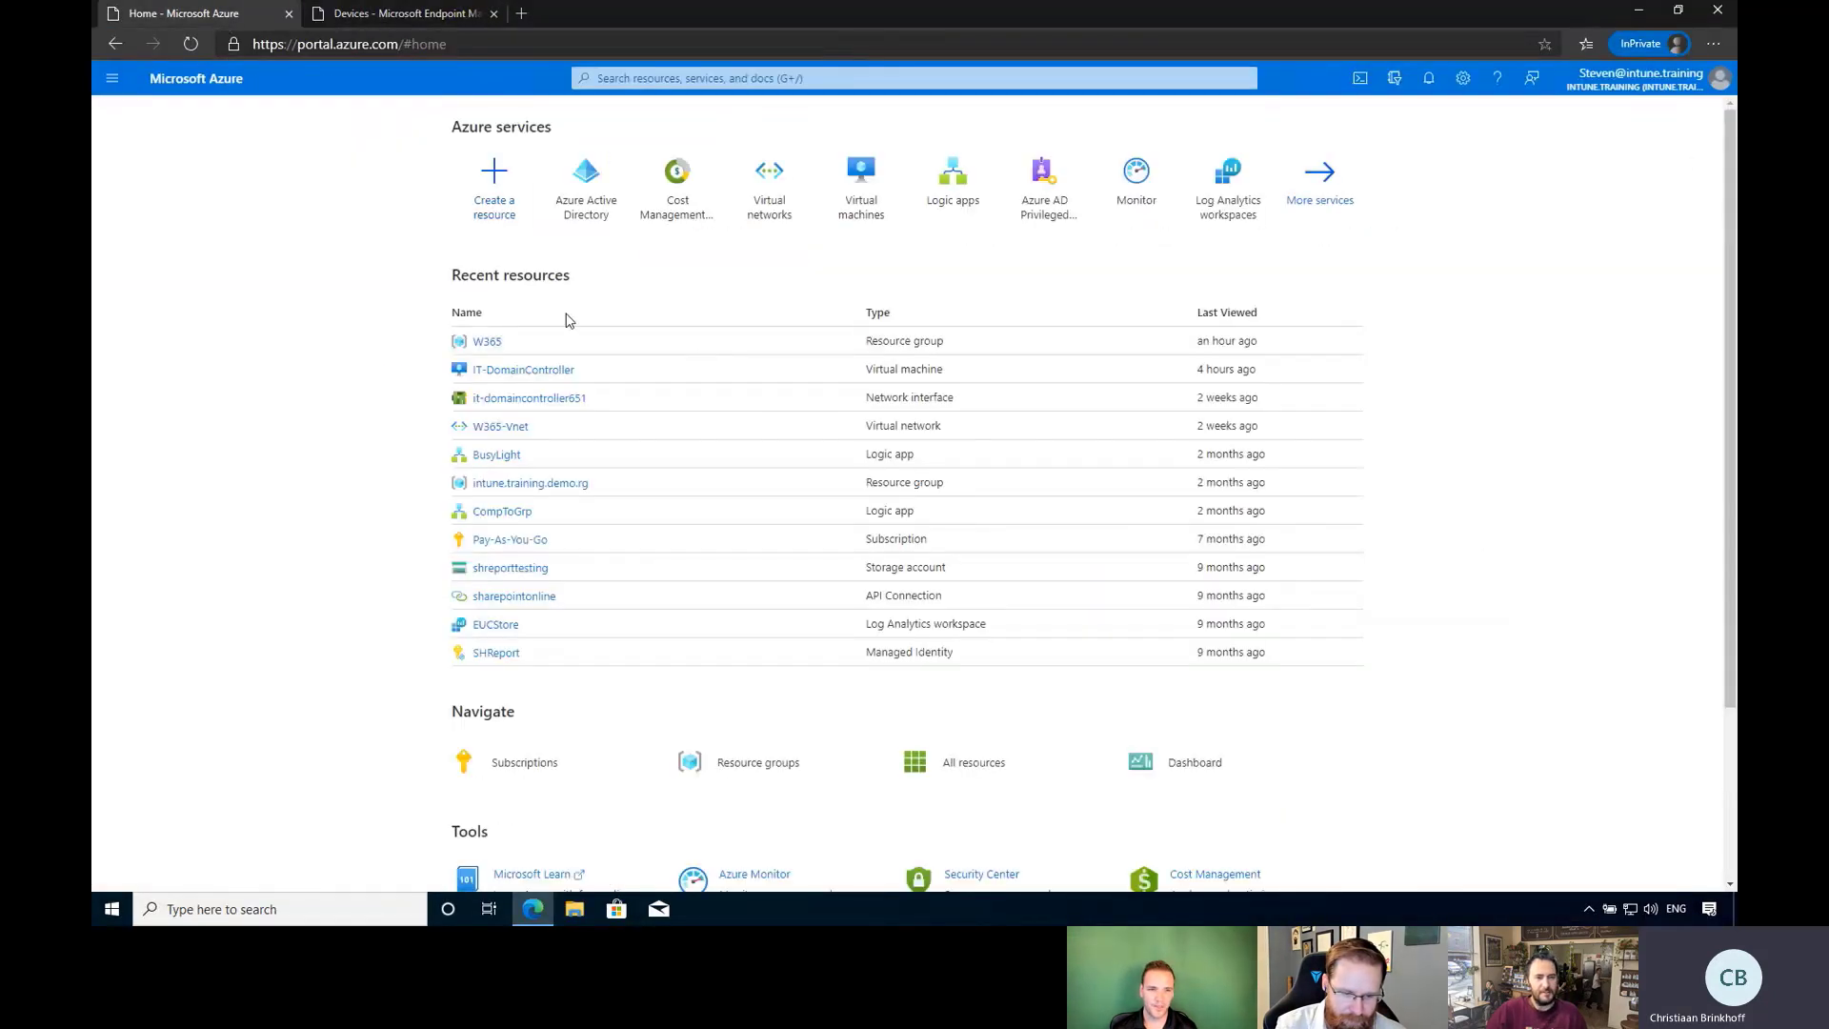
left_click(514, 431)
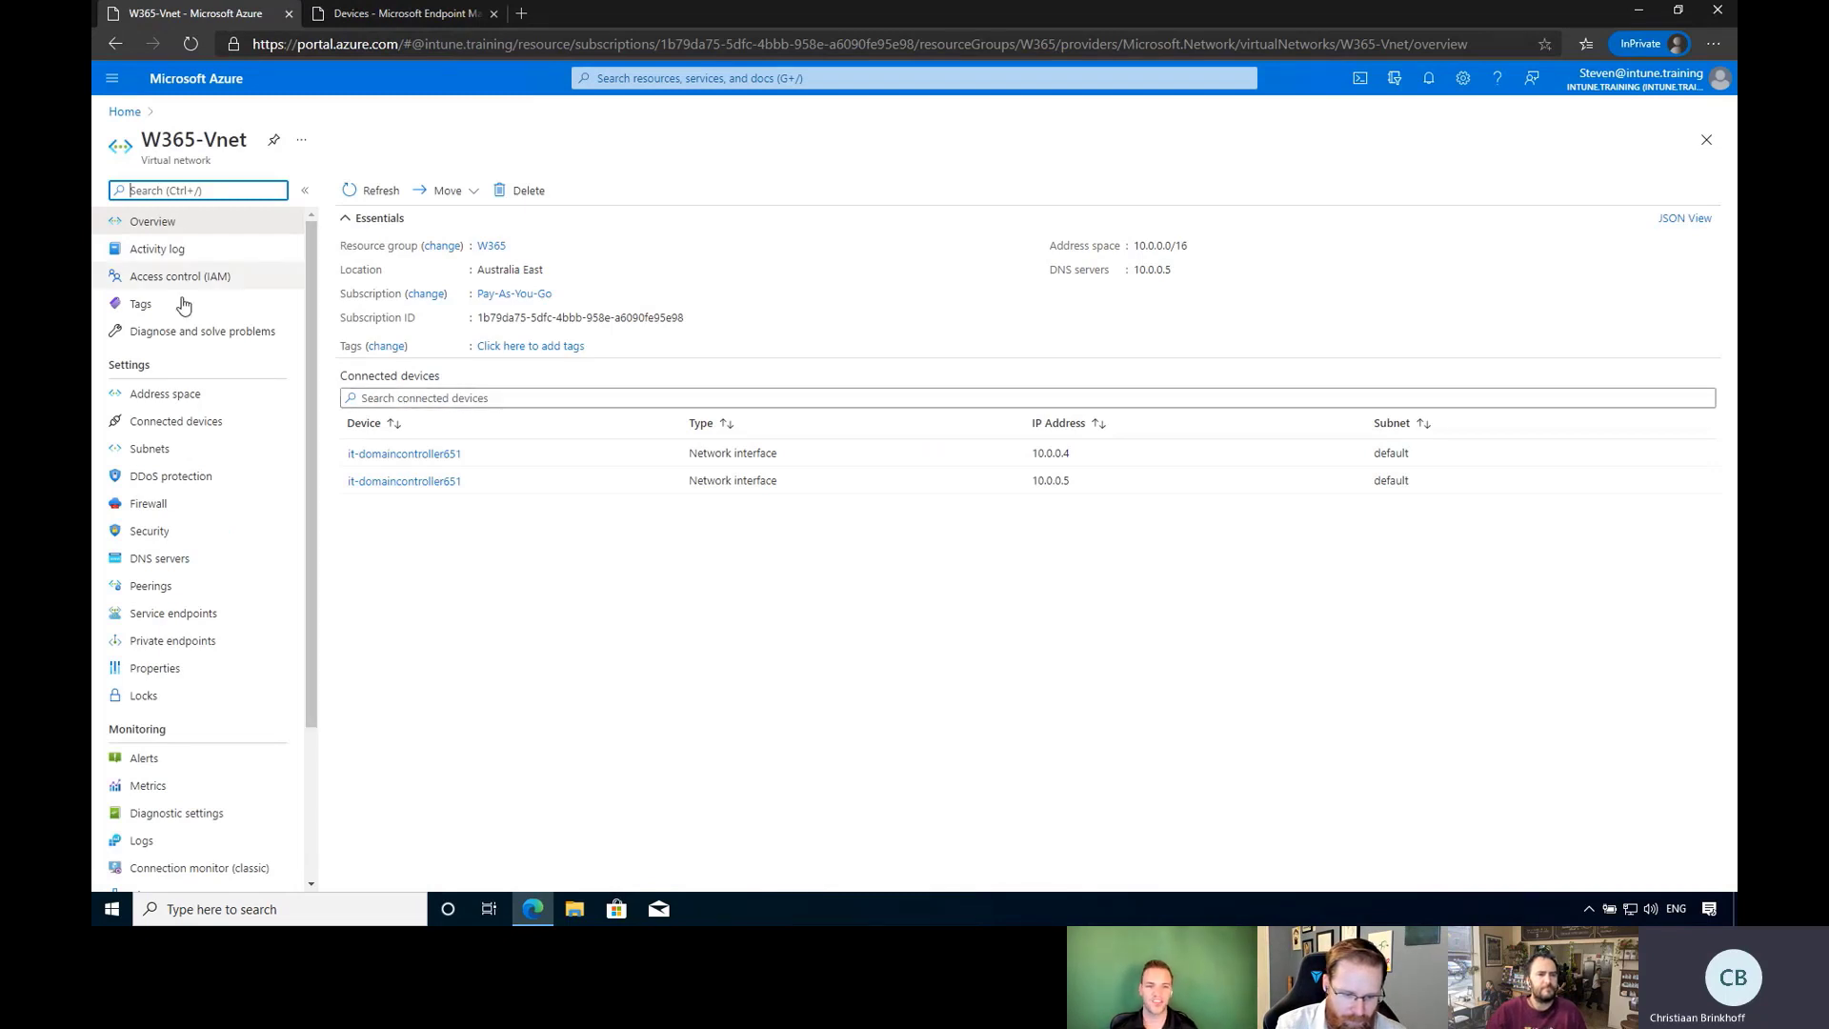
left_click(491, 249)
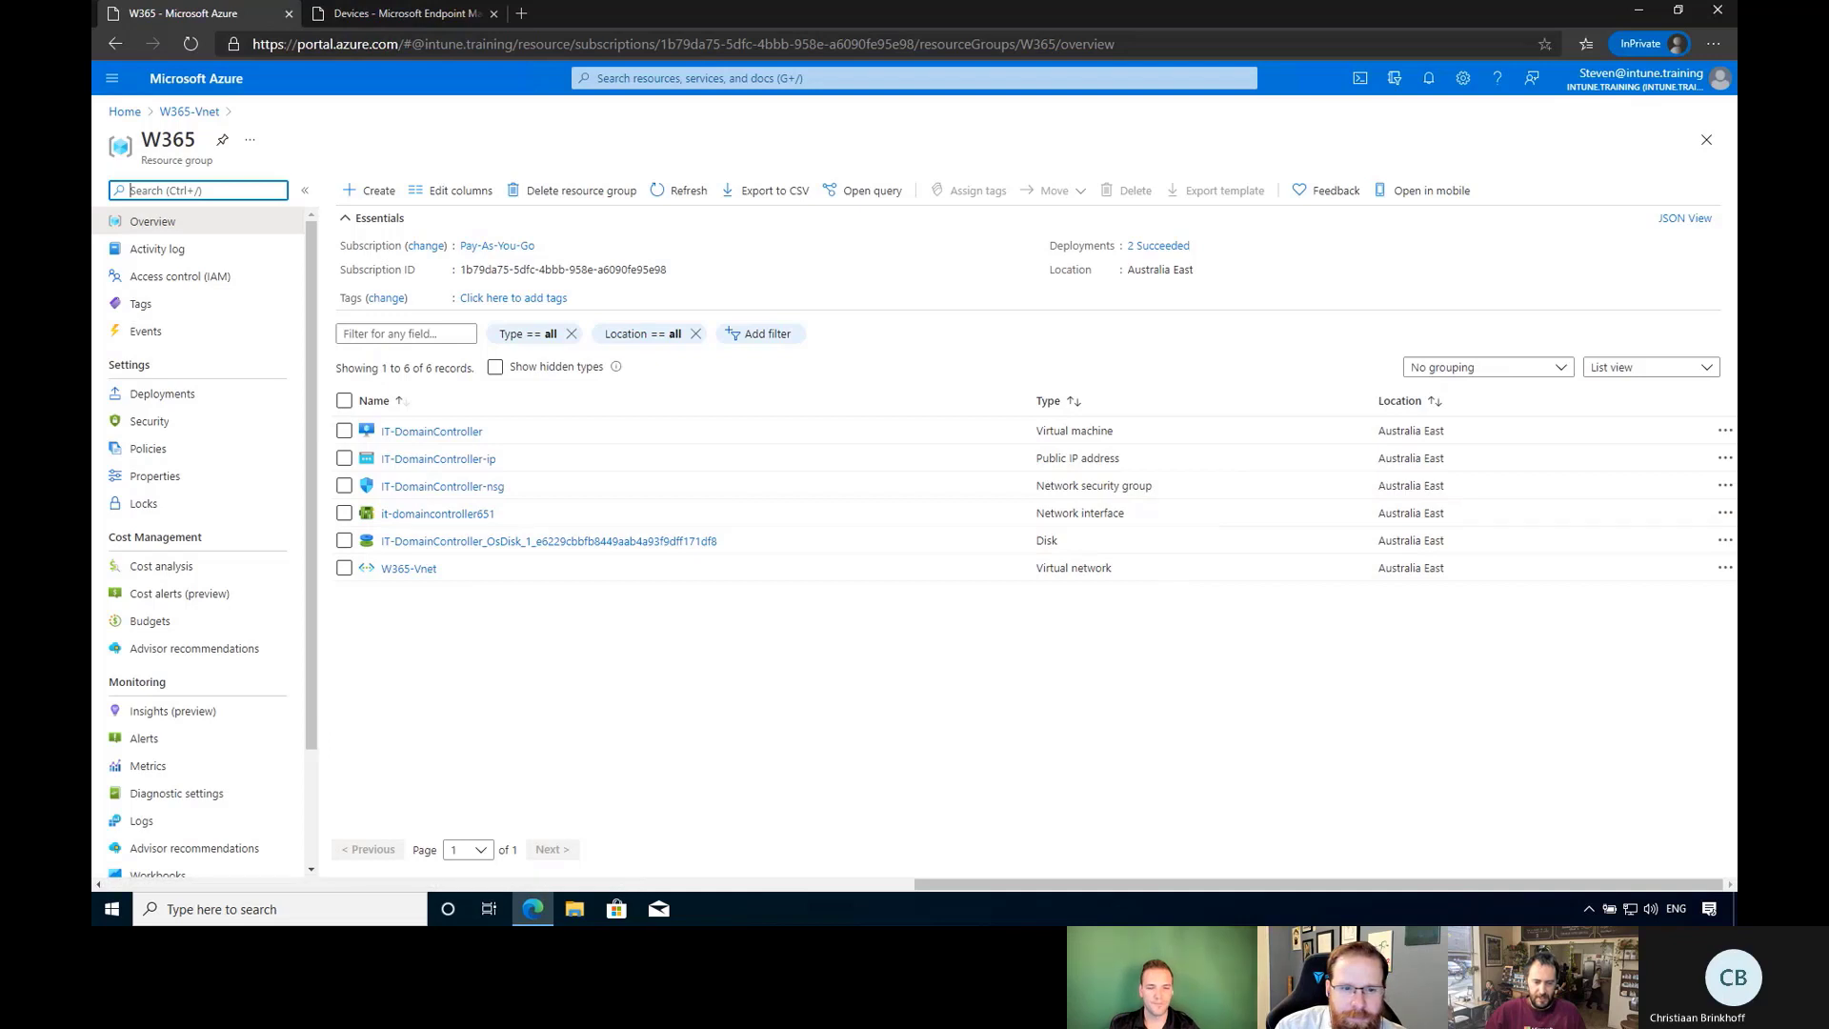
Move the Active Directory Users and Computers window to the centre of the remote desktop.
key("alt+Tab")
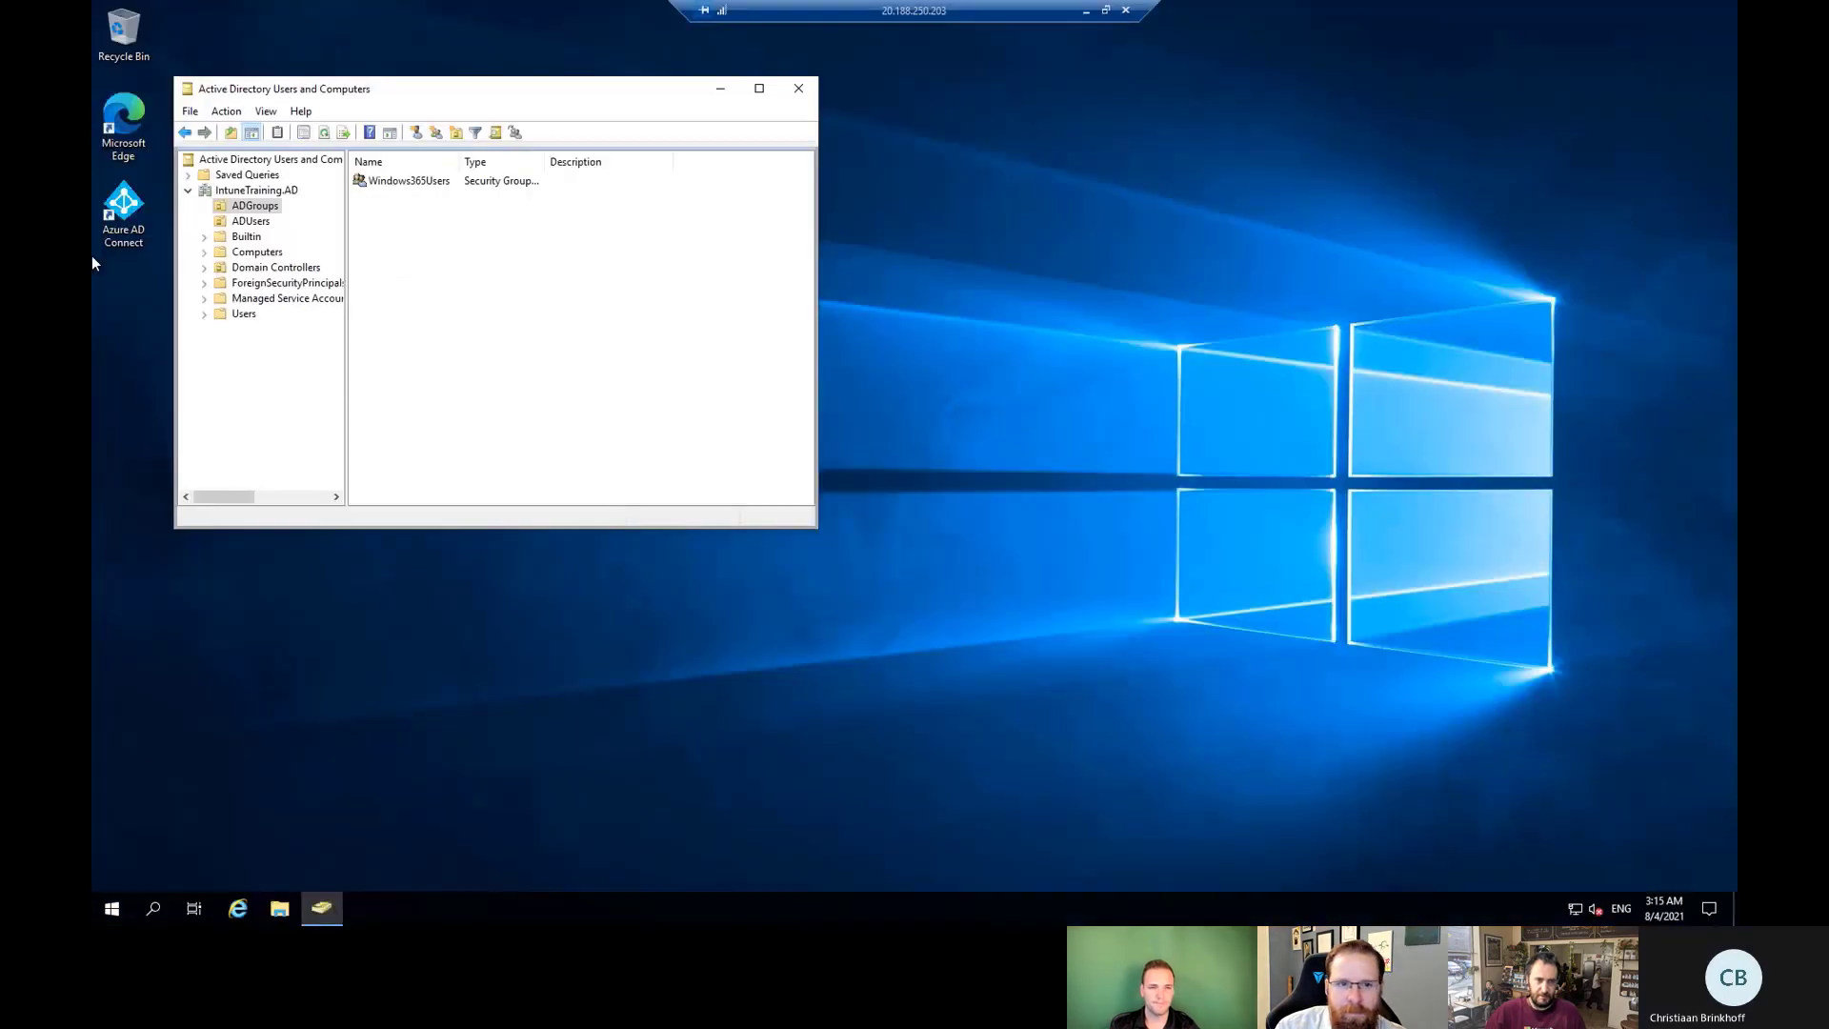
left_click_drag(483, 94, 1043, 205)
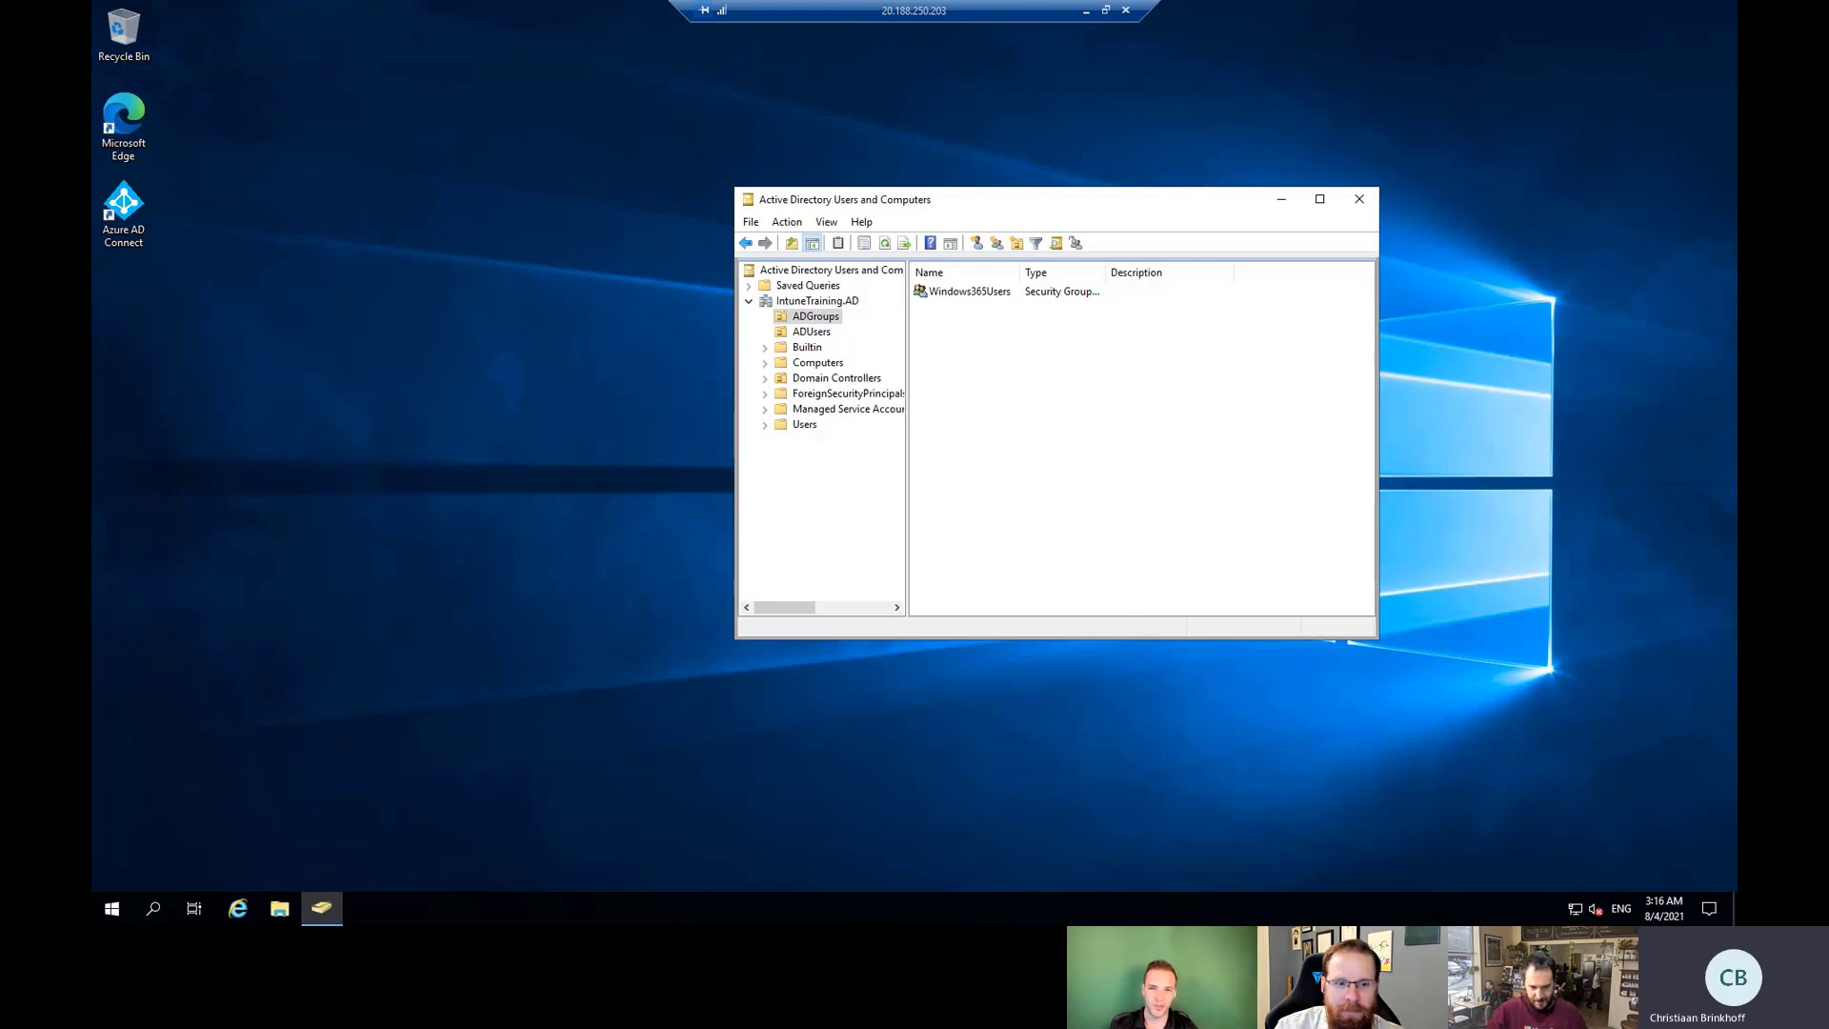
key("alt+Tab")
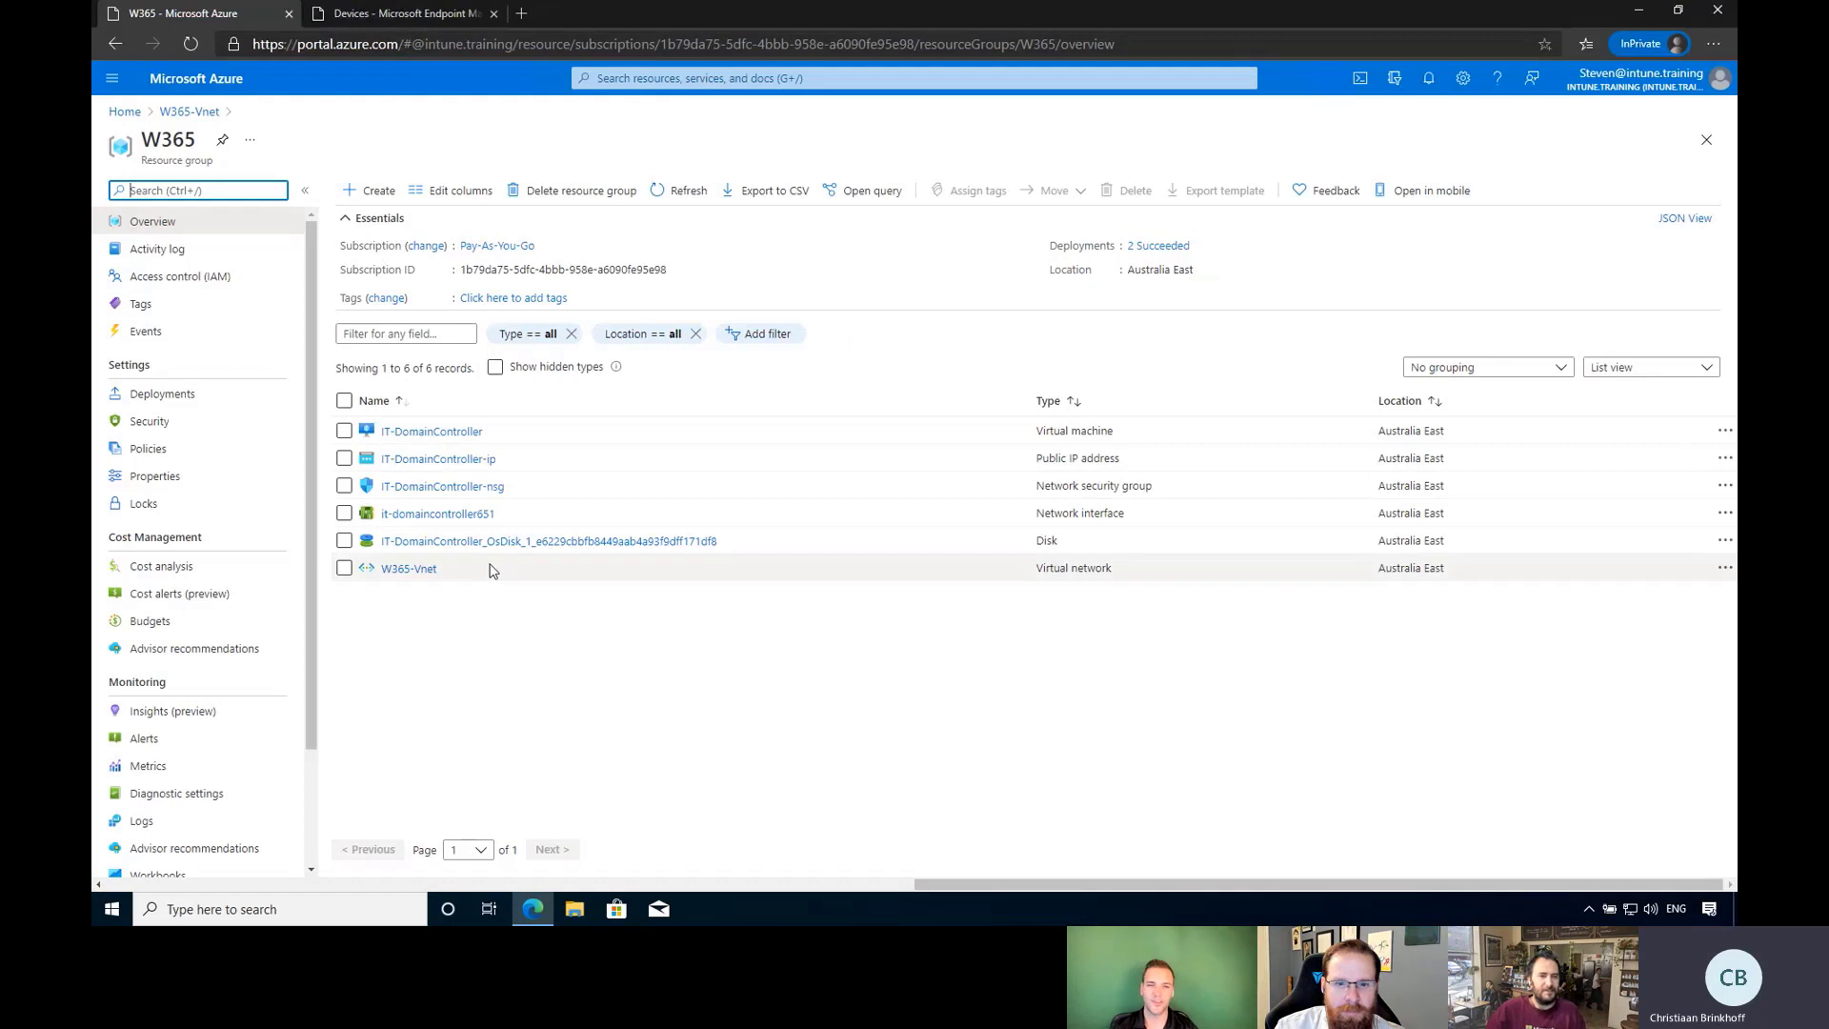
Inspect W365-Vnet's DNS servers setting, a custom DNS server at 10.0.0.5.
left_click(409, 569)
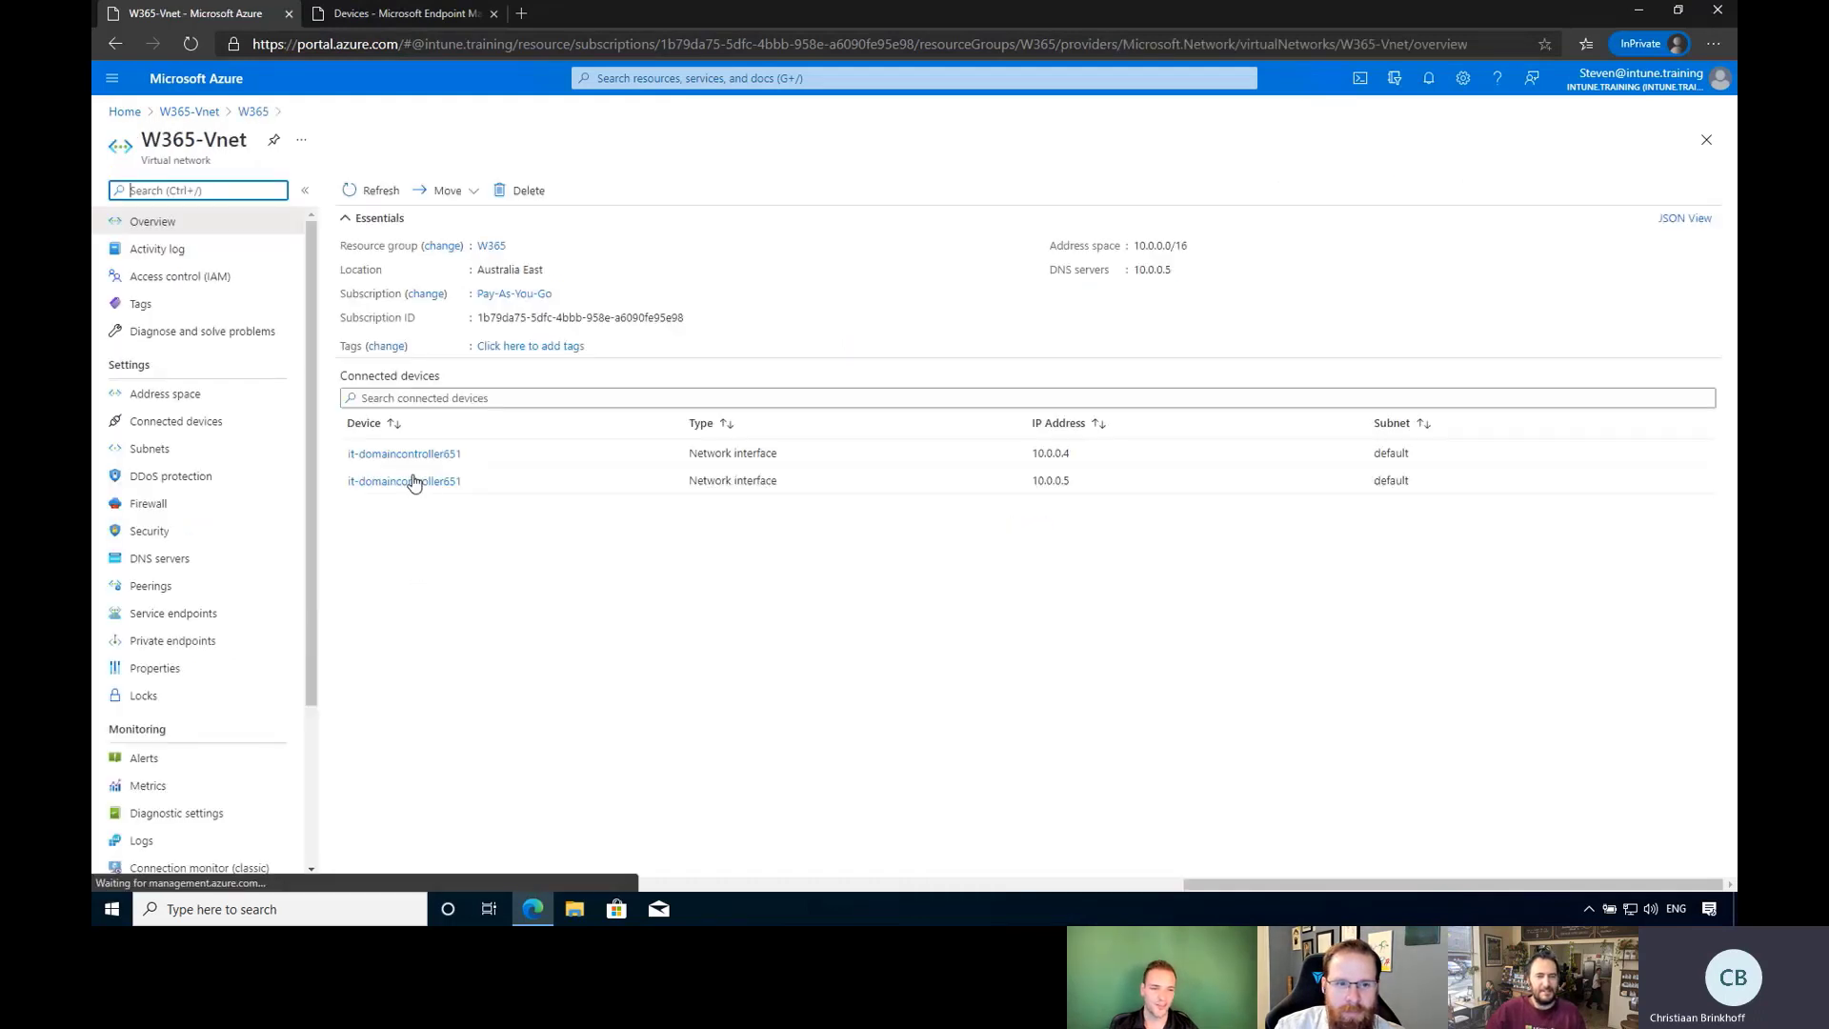
left_click(174, 562)
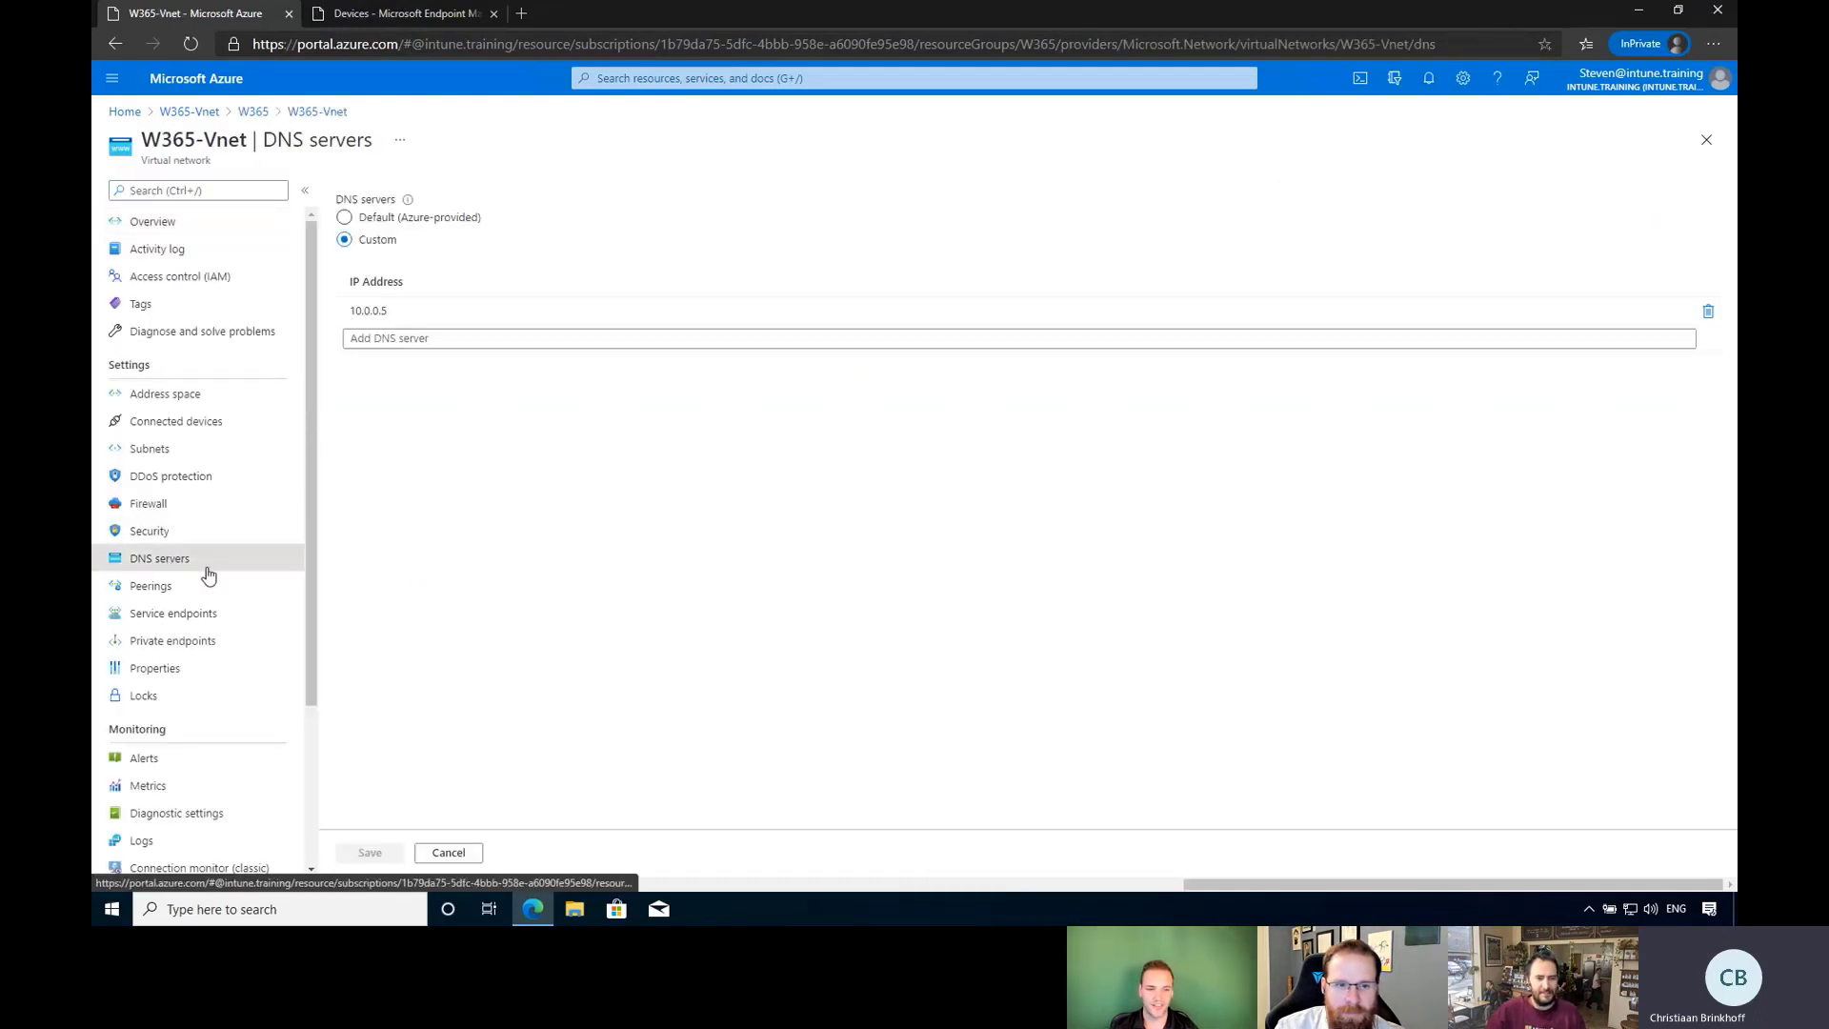
left_click(378, 310)
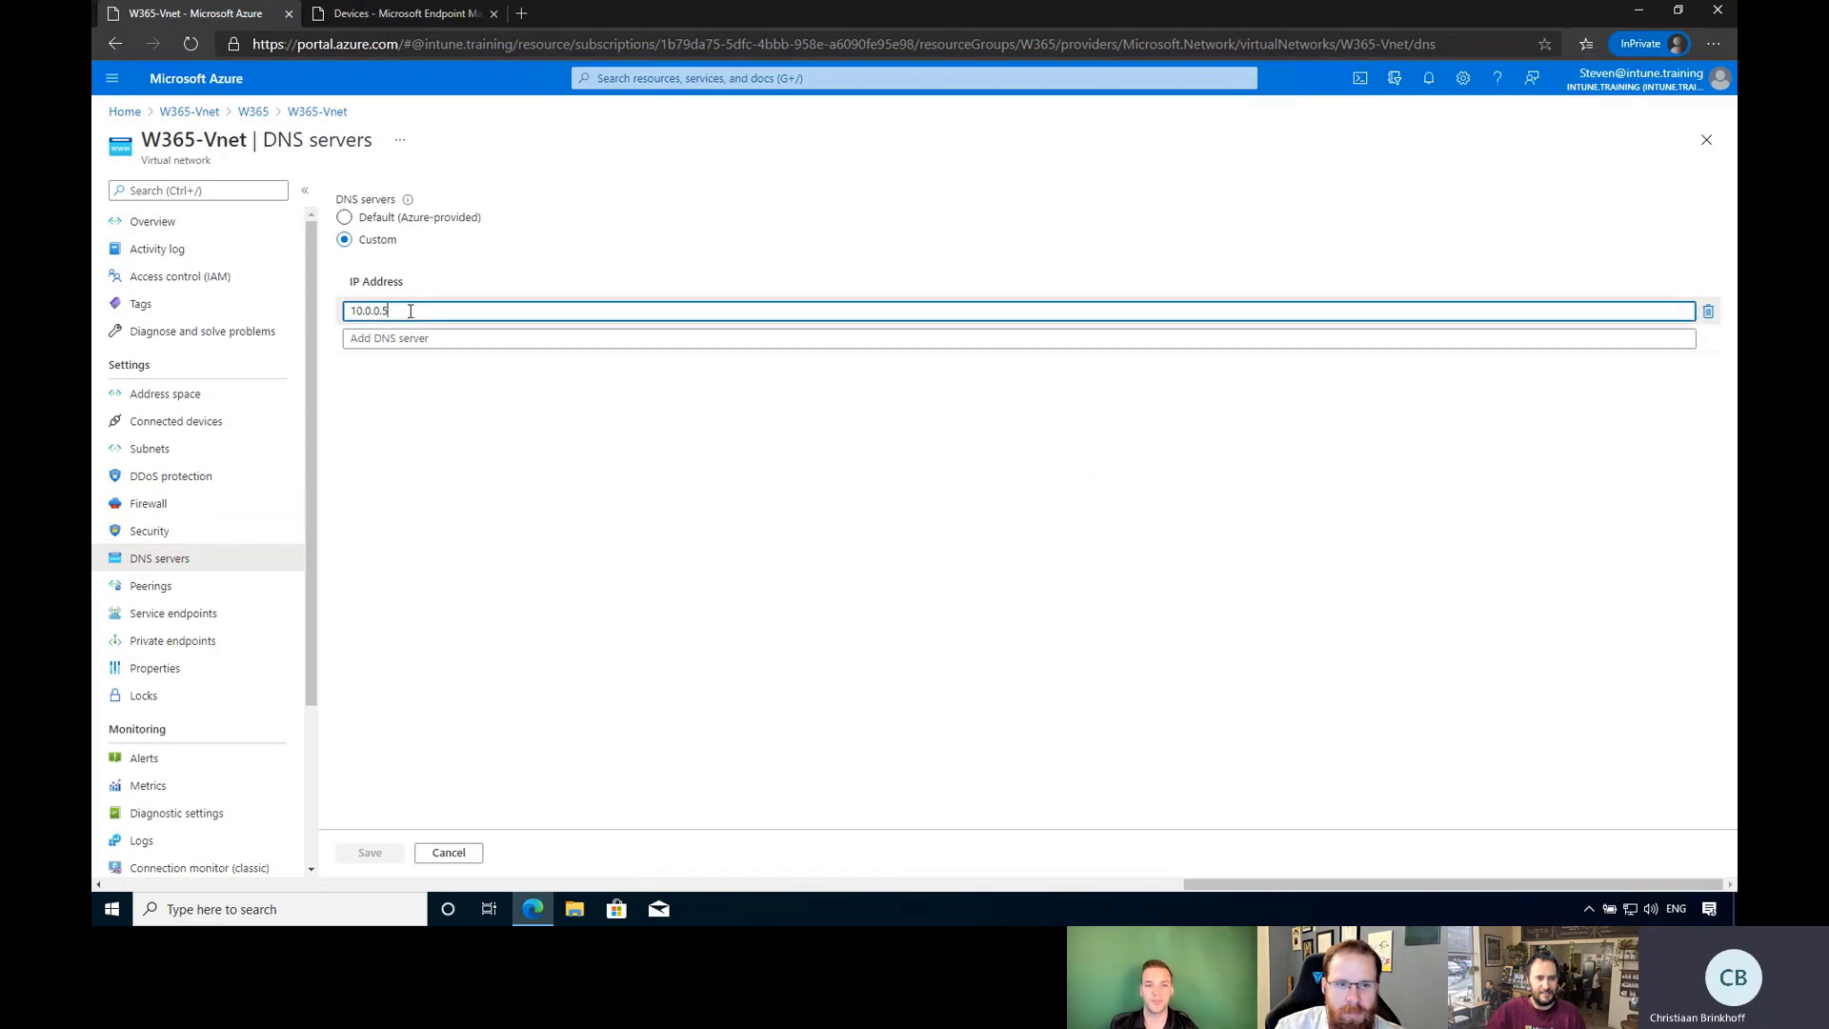
left_click_drag(389, 309, 356, 311)
left_click(438, 311)
key("ctrl+plus")
key("ctrl+plus")
key("ctrl+plus")
key("ctrl+plus")
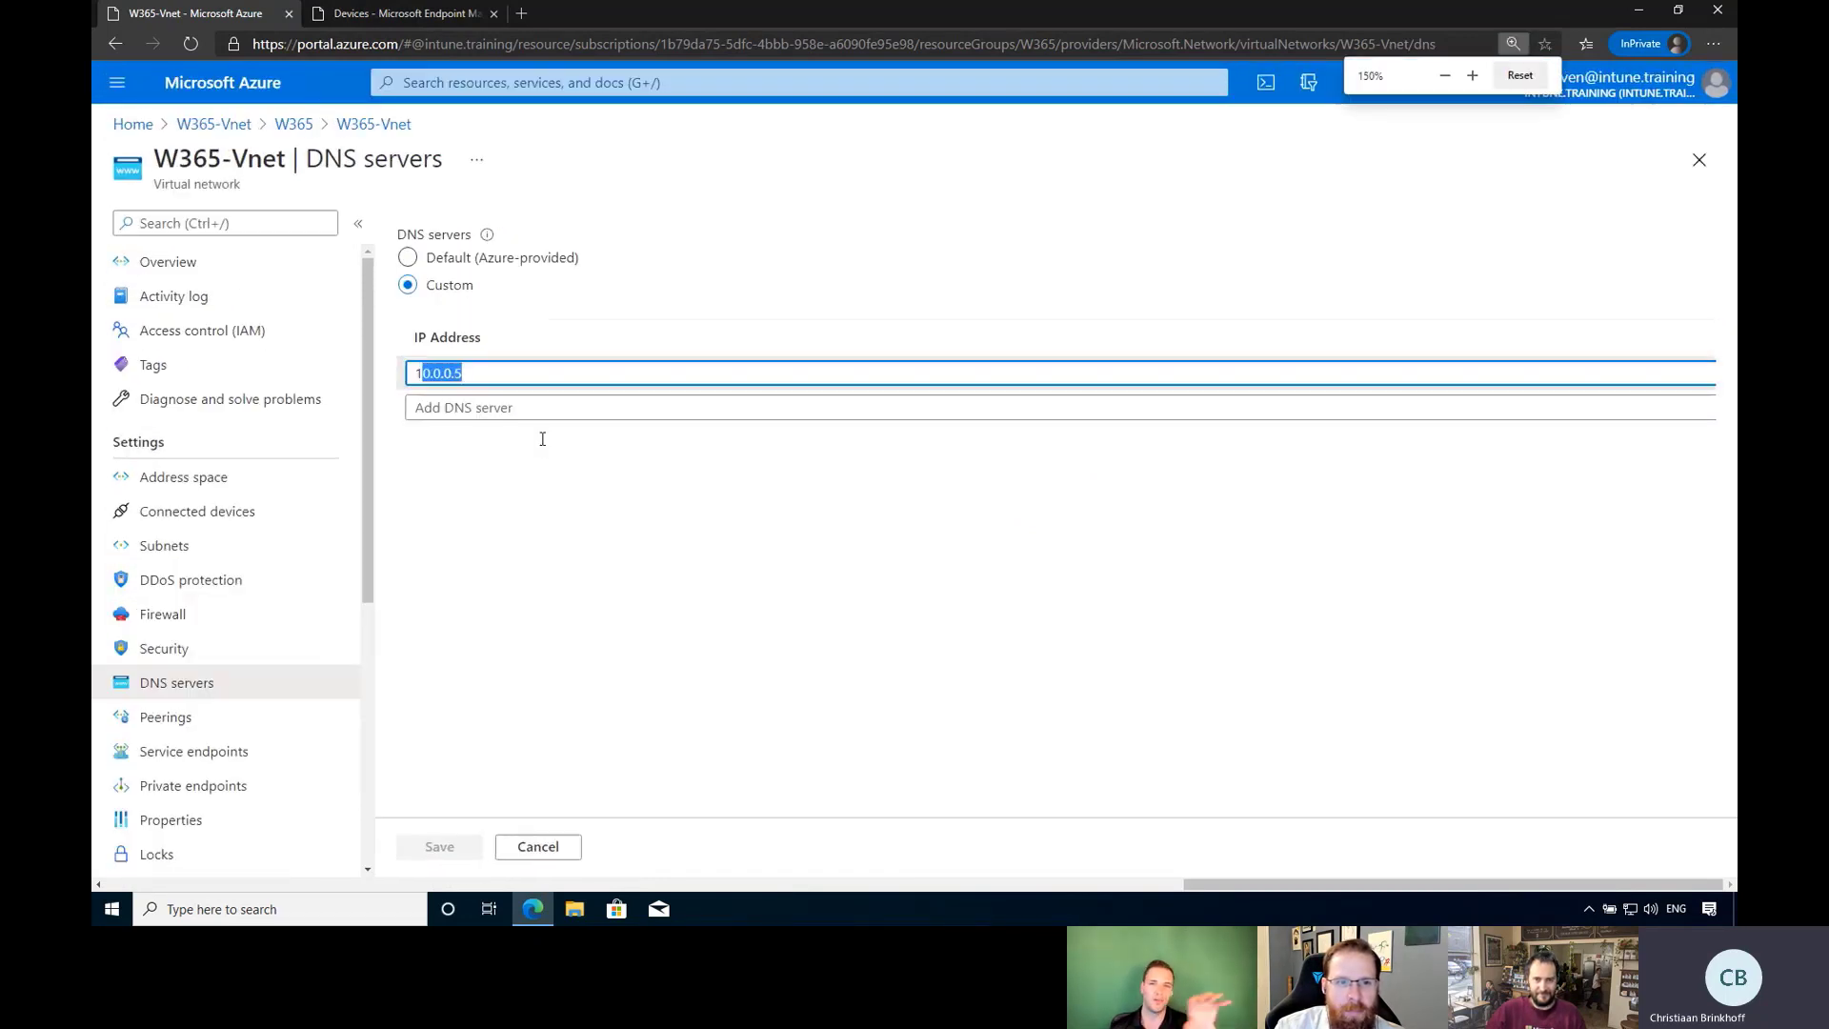
left_click(703, 458)
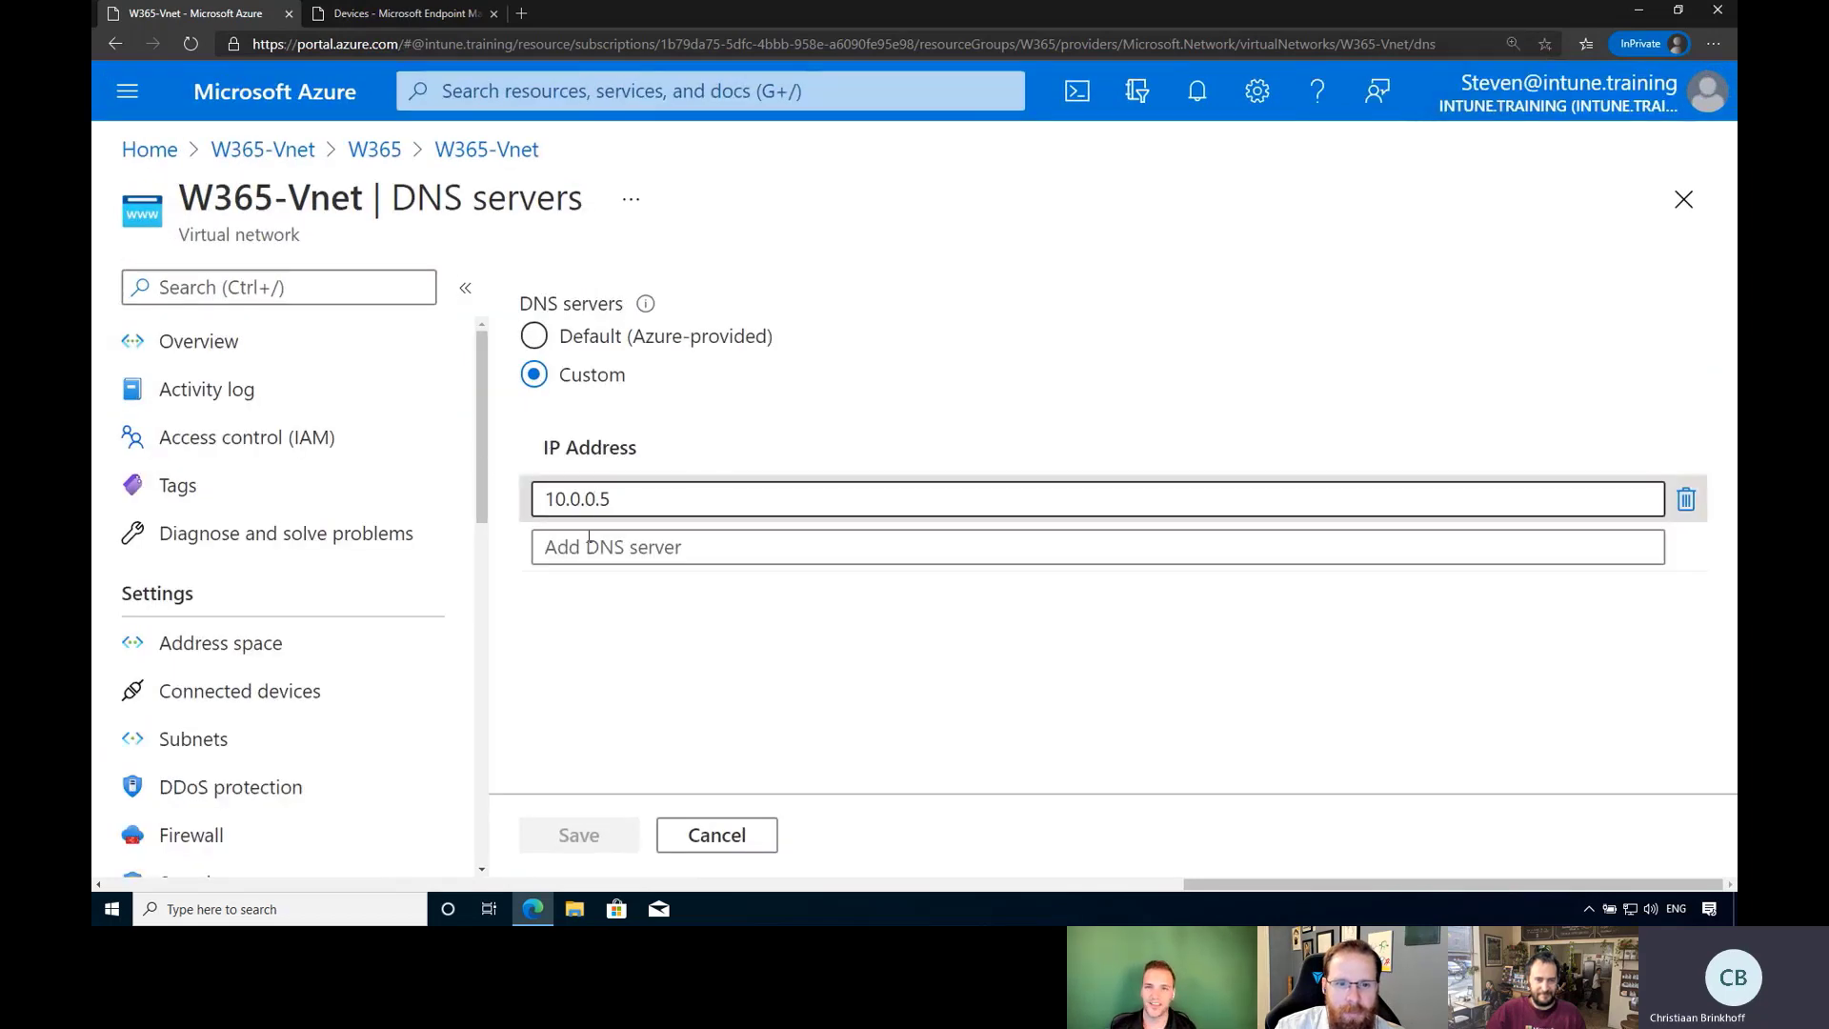
scroll(348, 583, "down", 5)
scroll(343, 580, "up", 2)
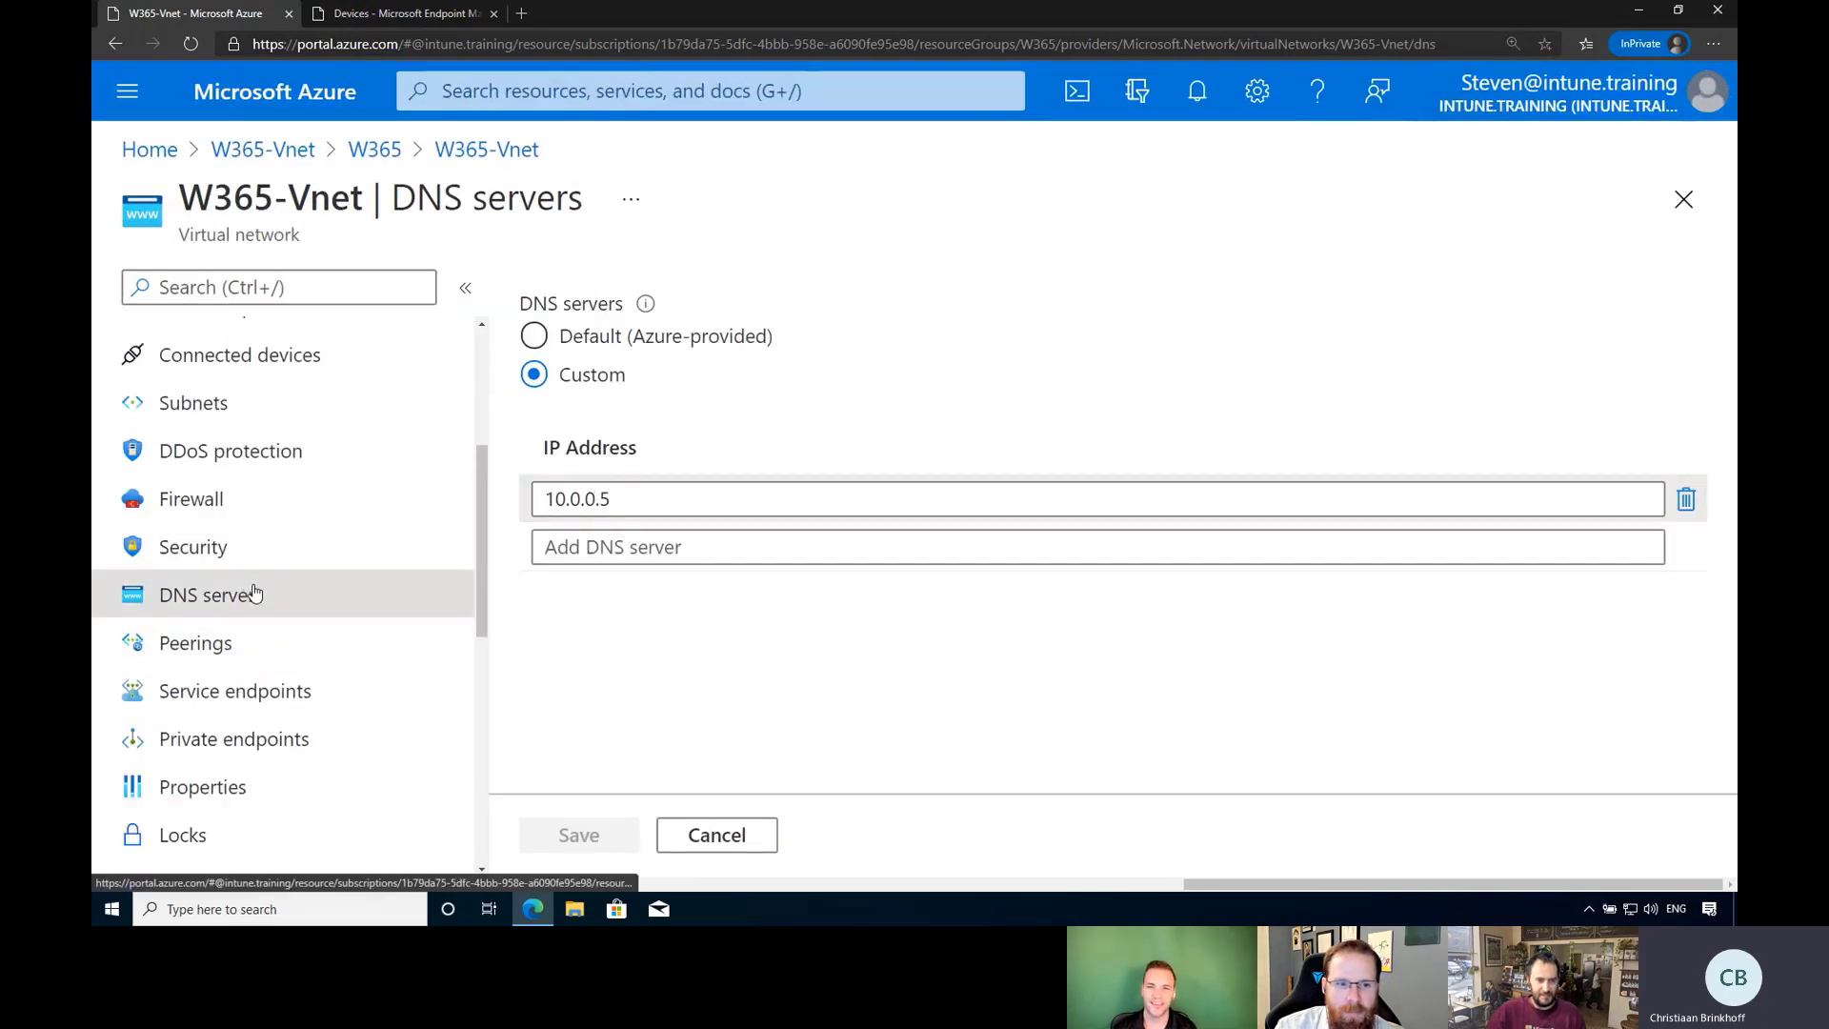
key("ctrl+minus")
key("ctrl+minus")
key("ctrl+minus")
key("ctrl+minus")
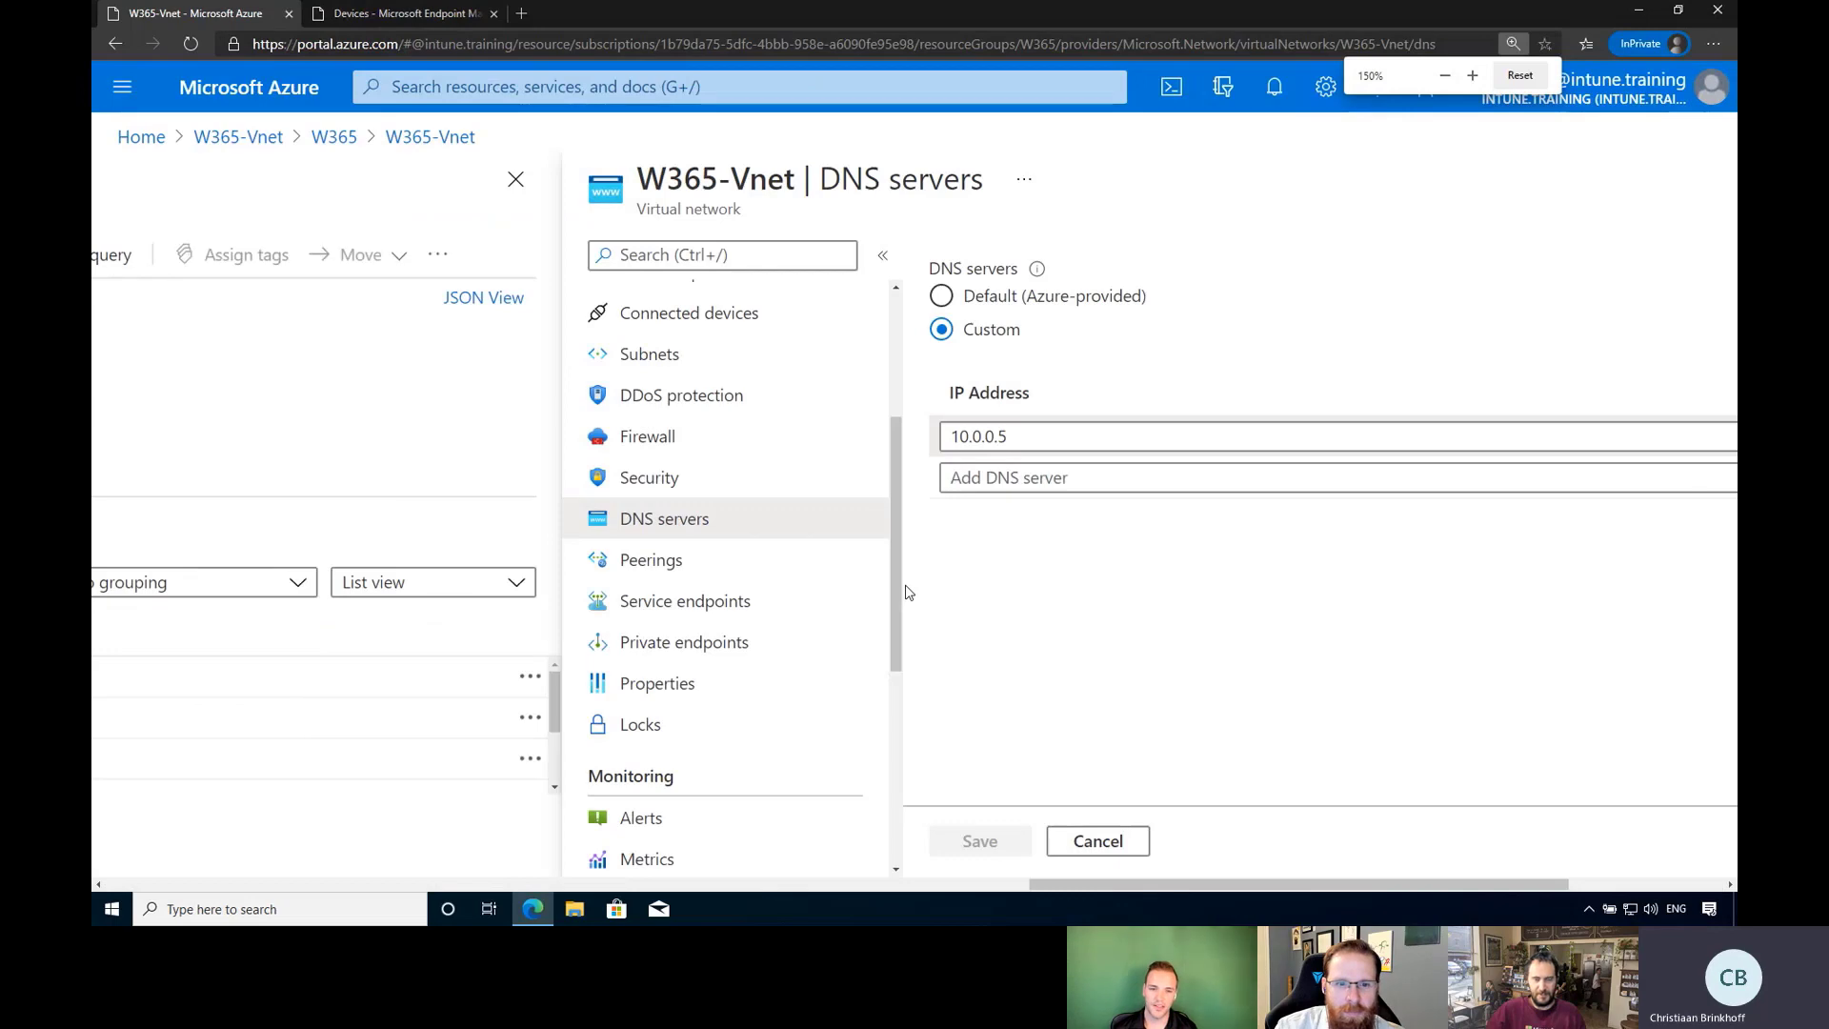
key("ctrl+plus")
key("ctrl+plus")
key("ctrl+plus")
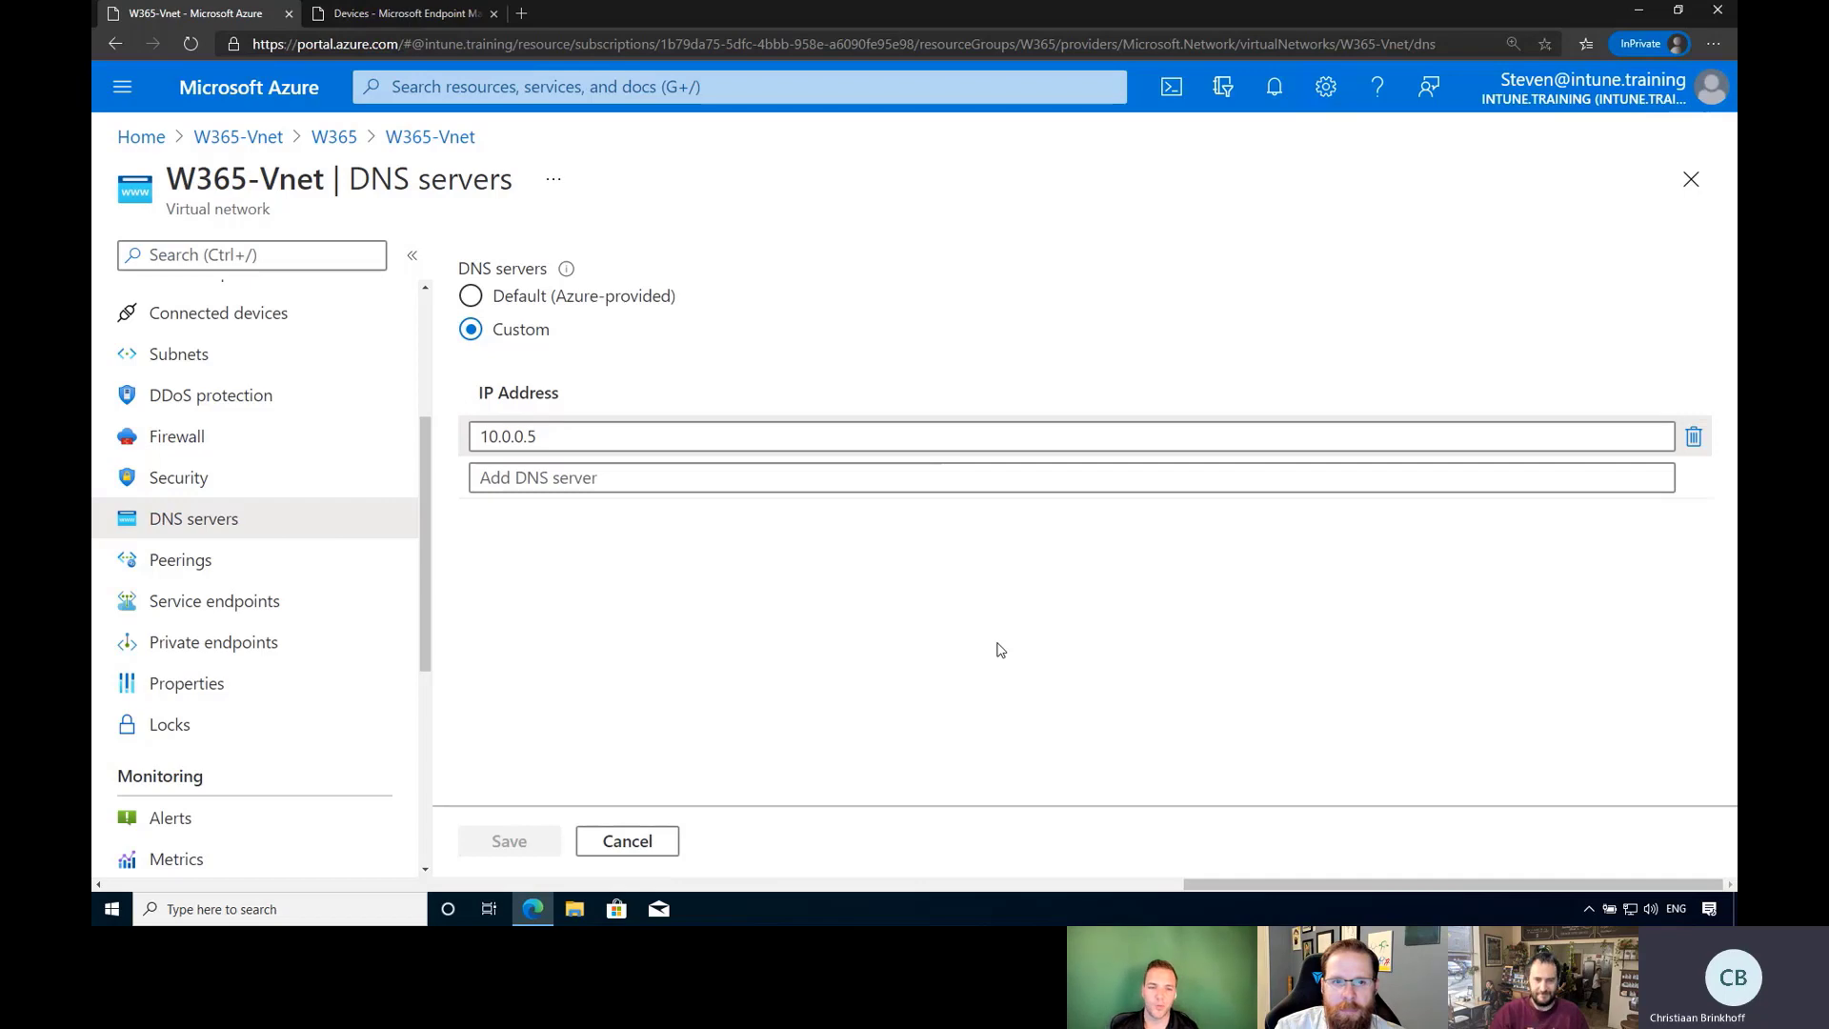
key("ctrl+minus")
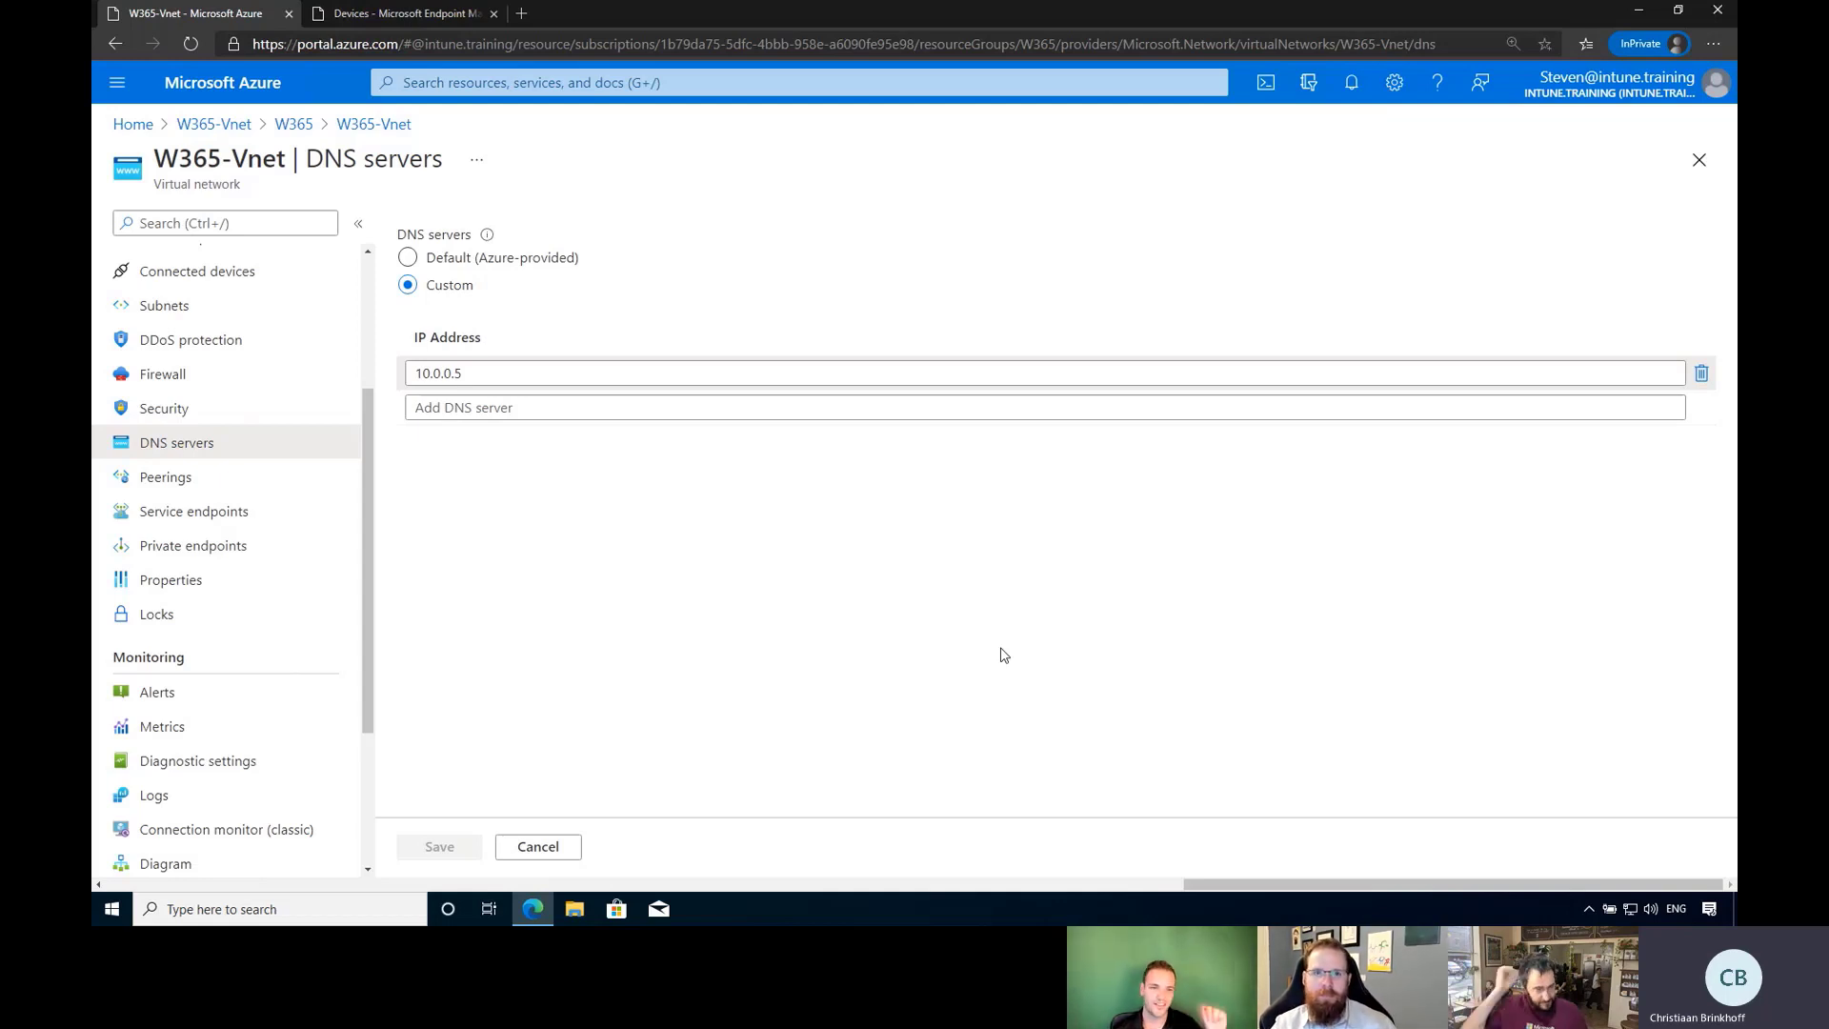
left_click(524, 13)
type("aka")
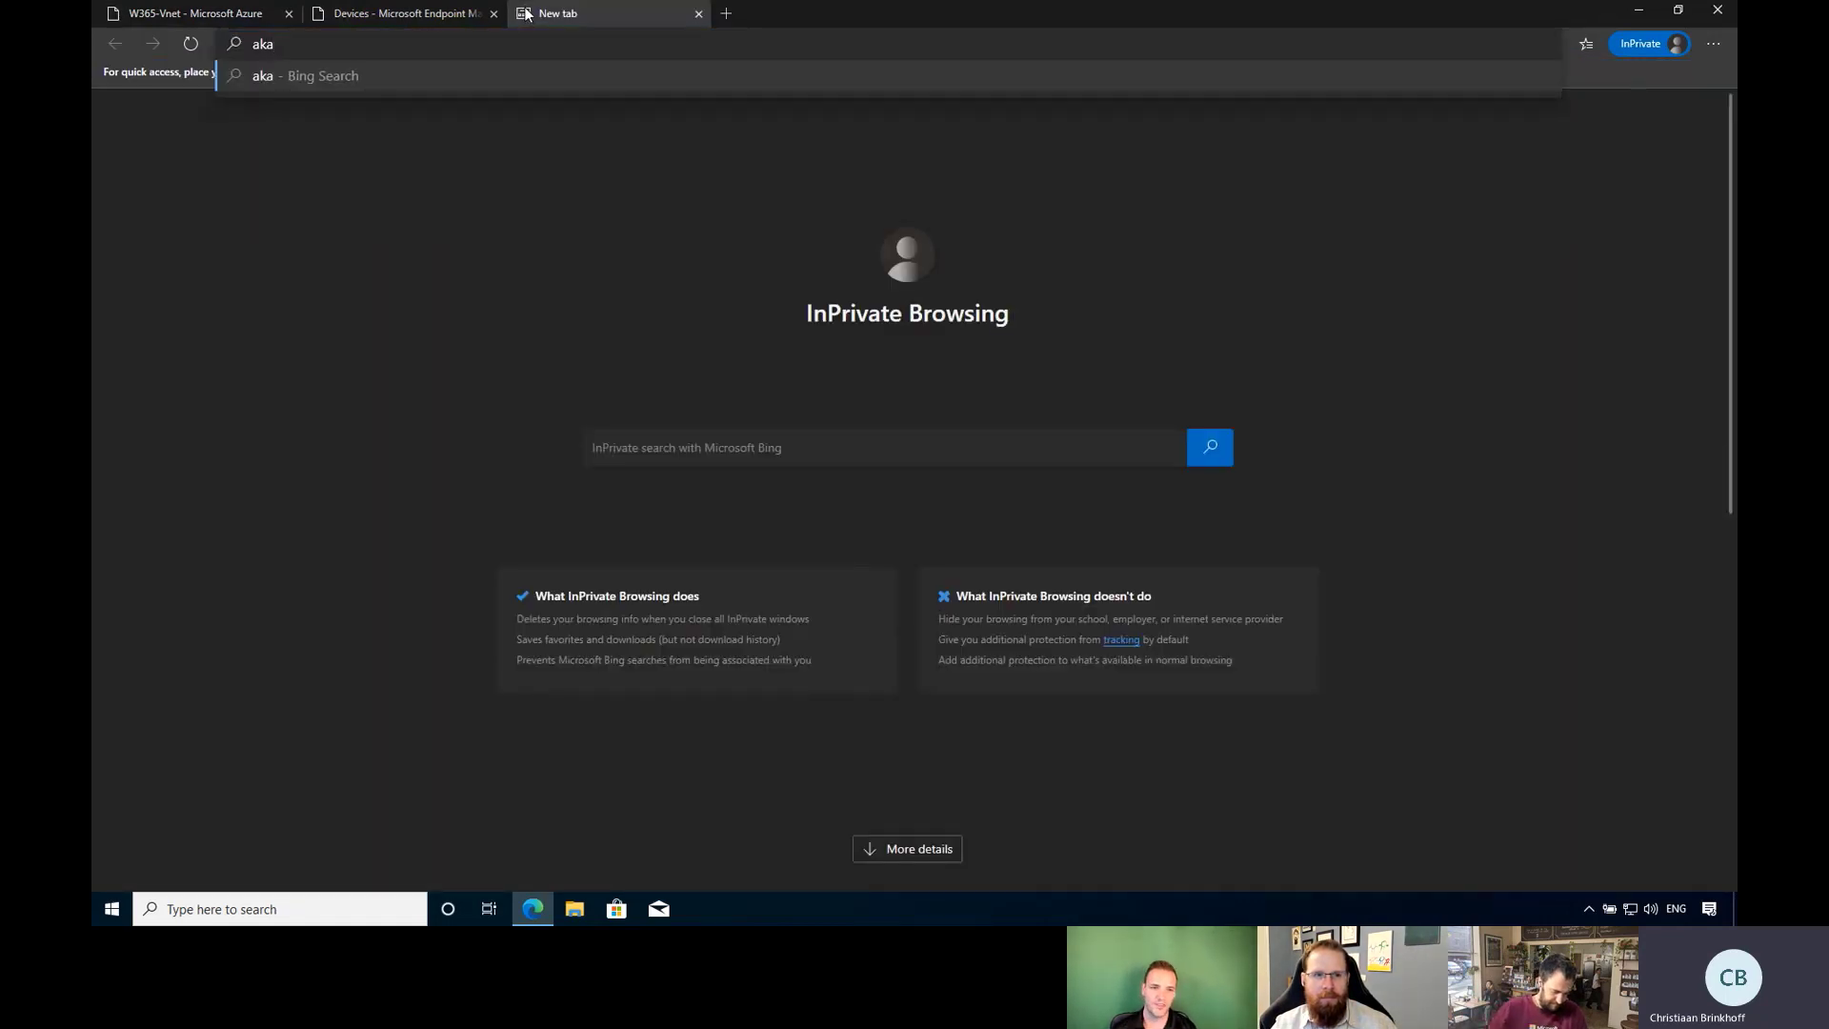
type(".ms/")
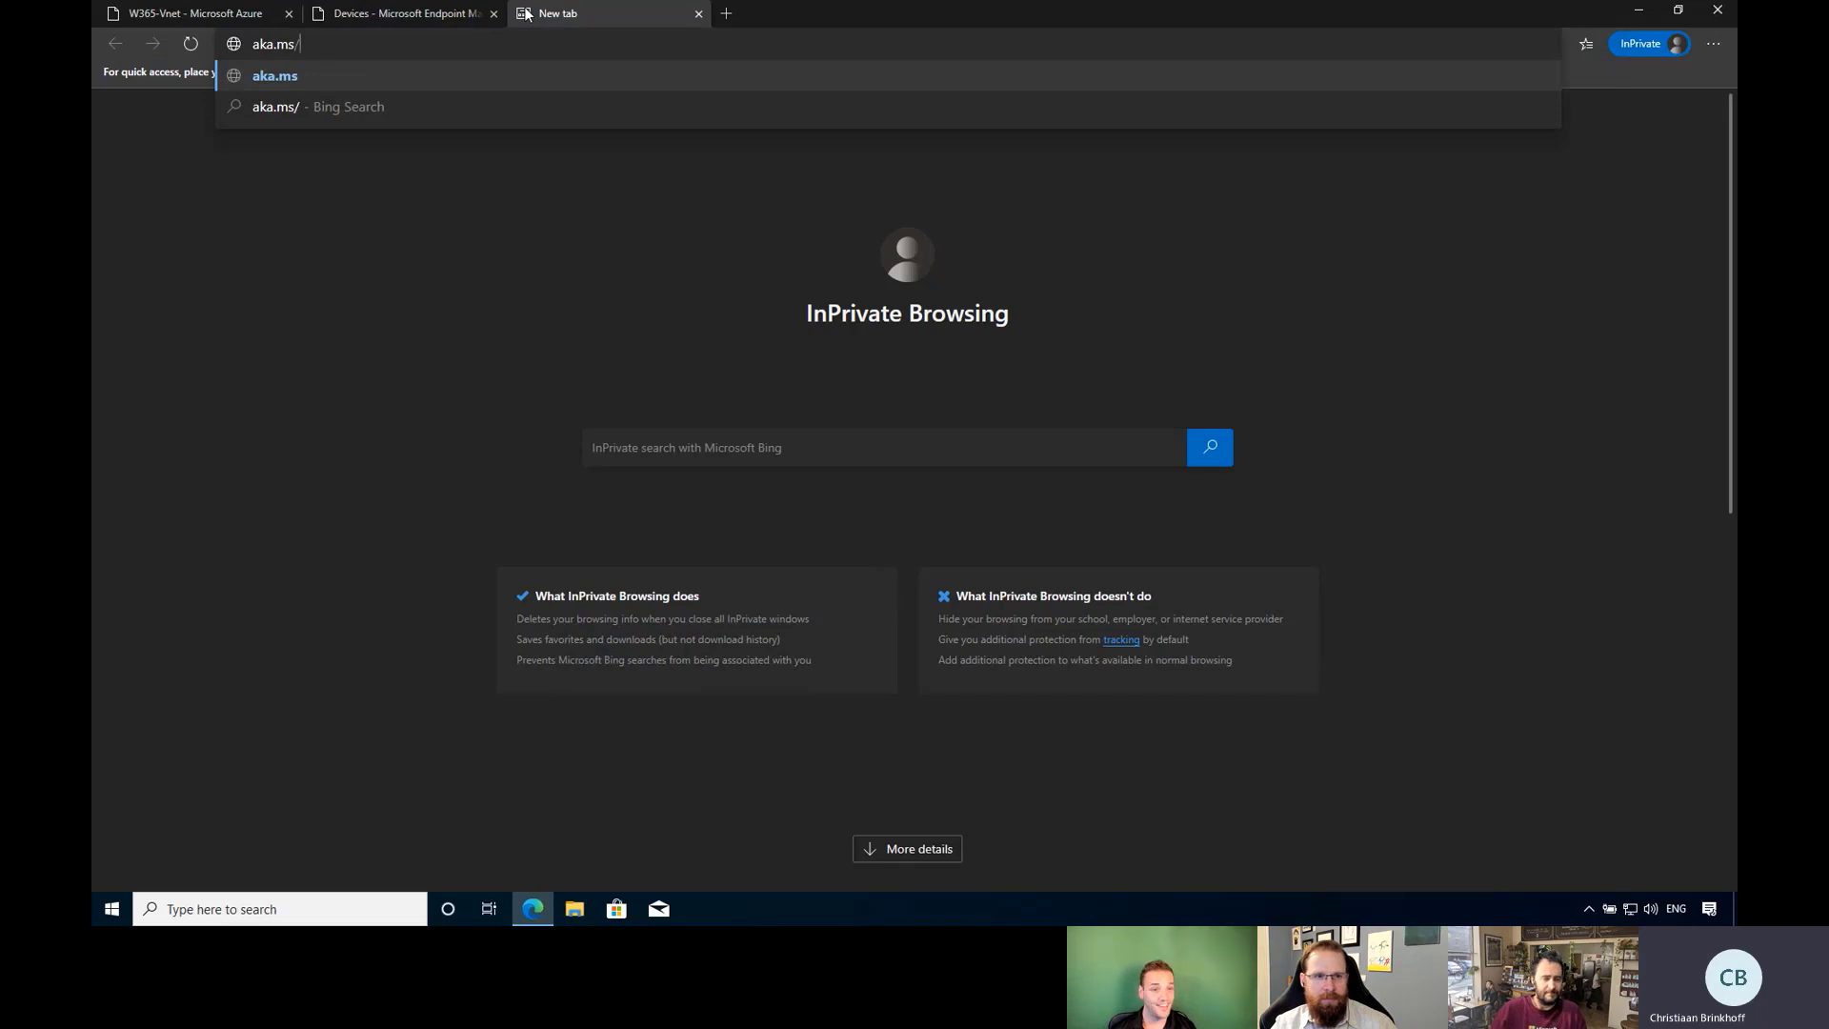
type("deploycp")
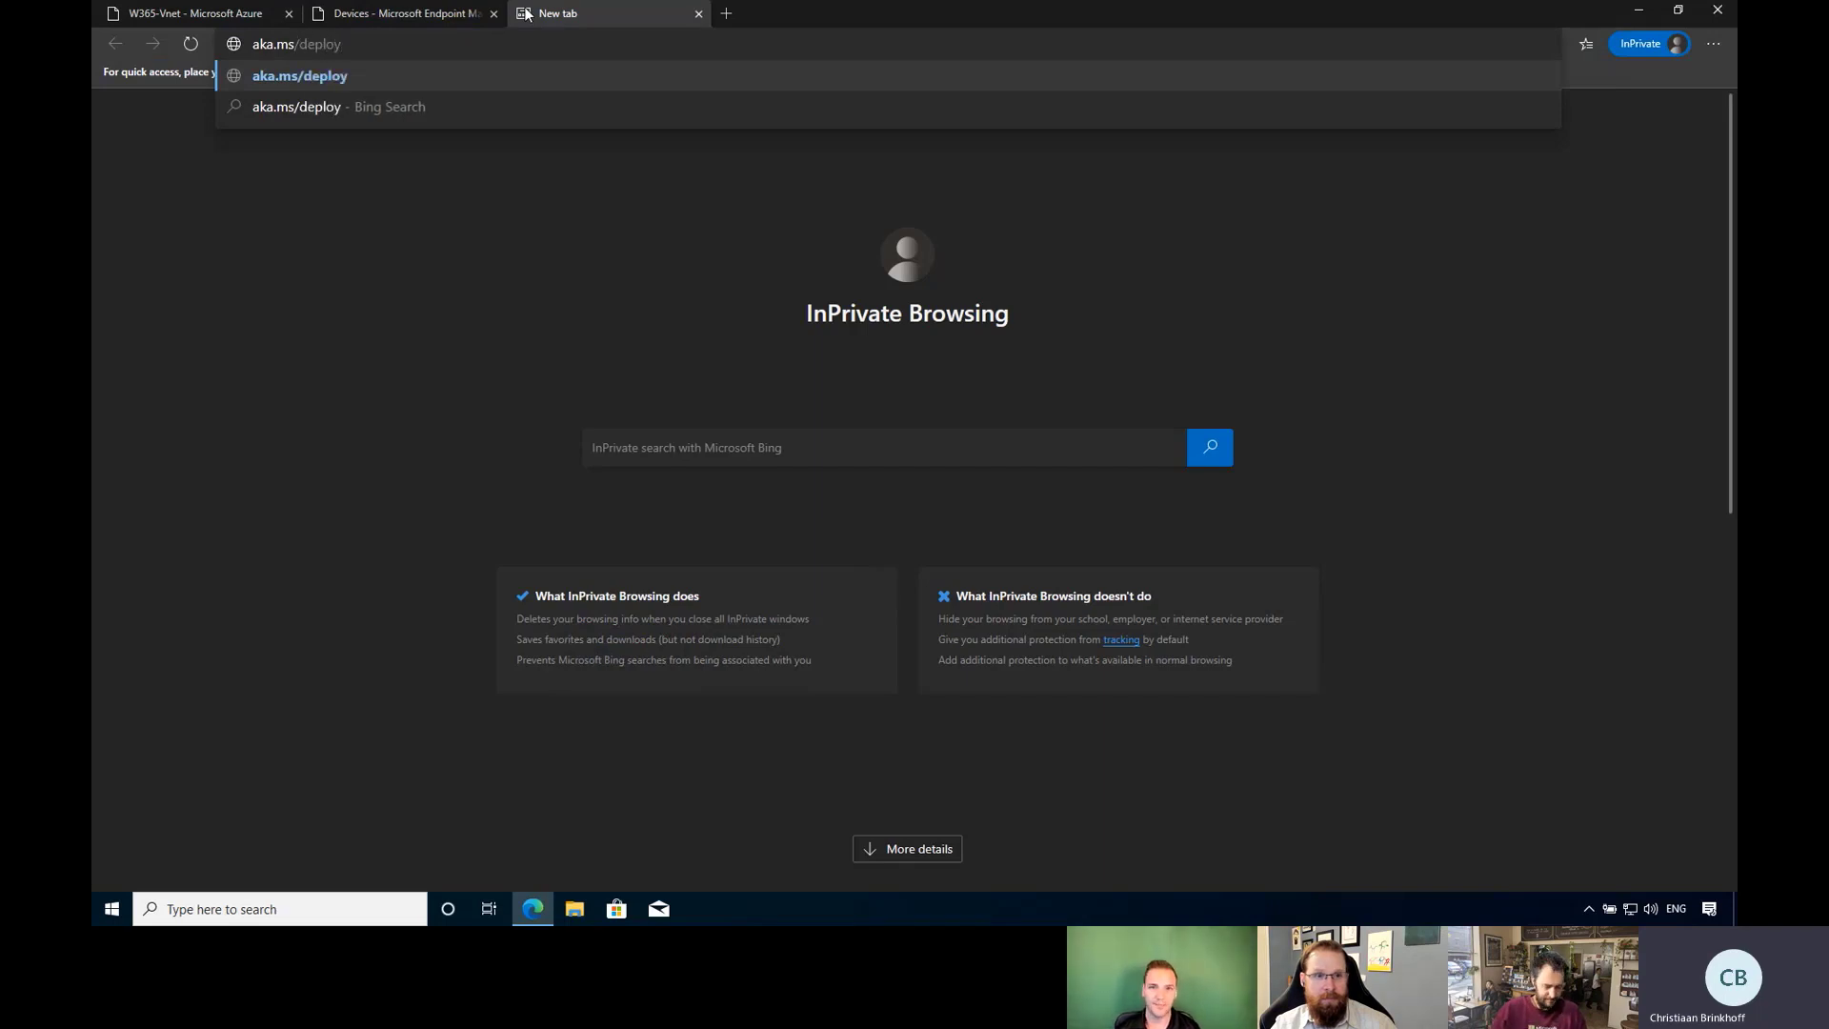
type("cp")
key("Return")
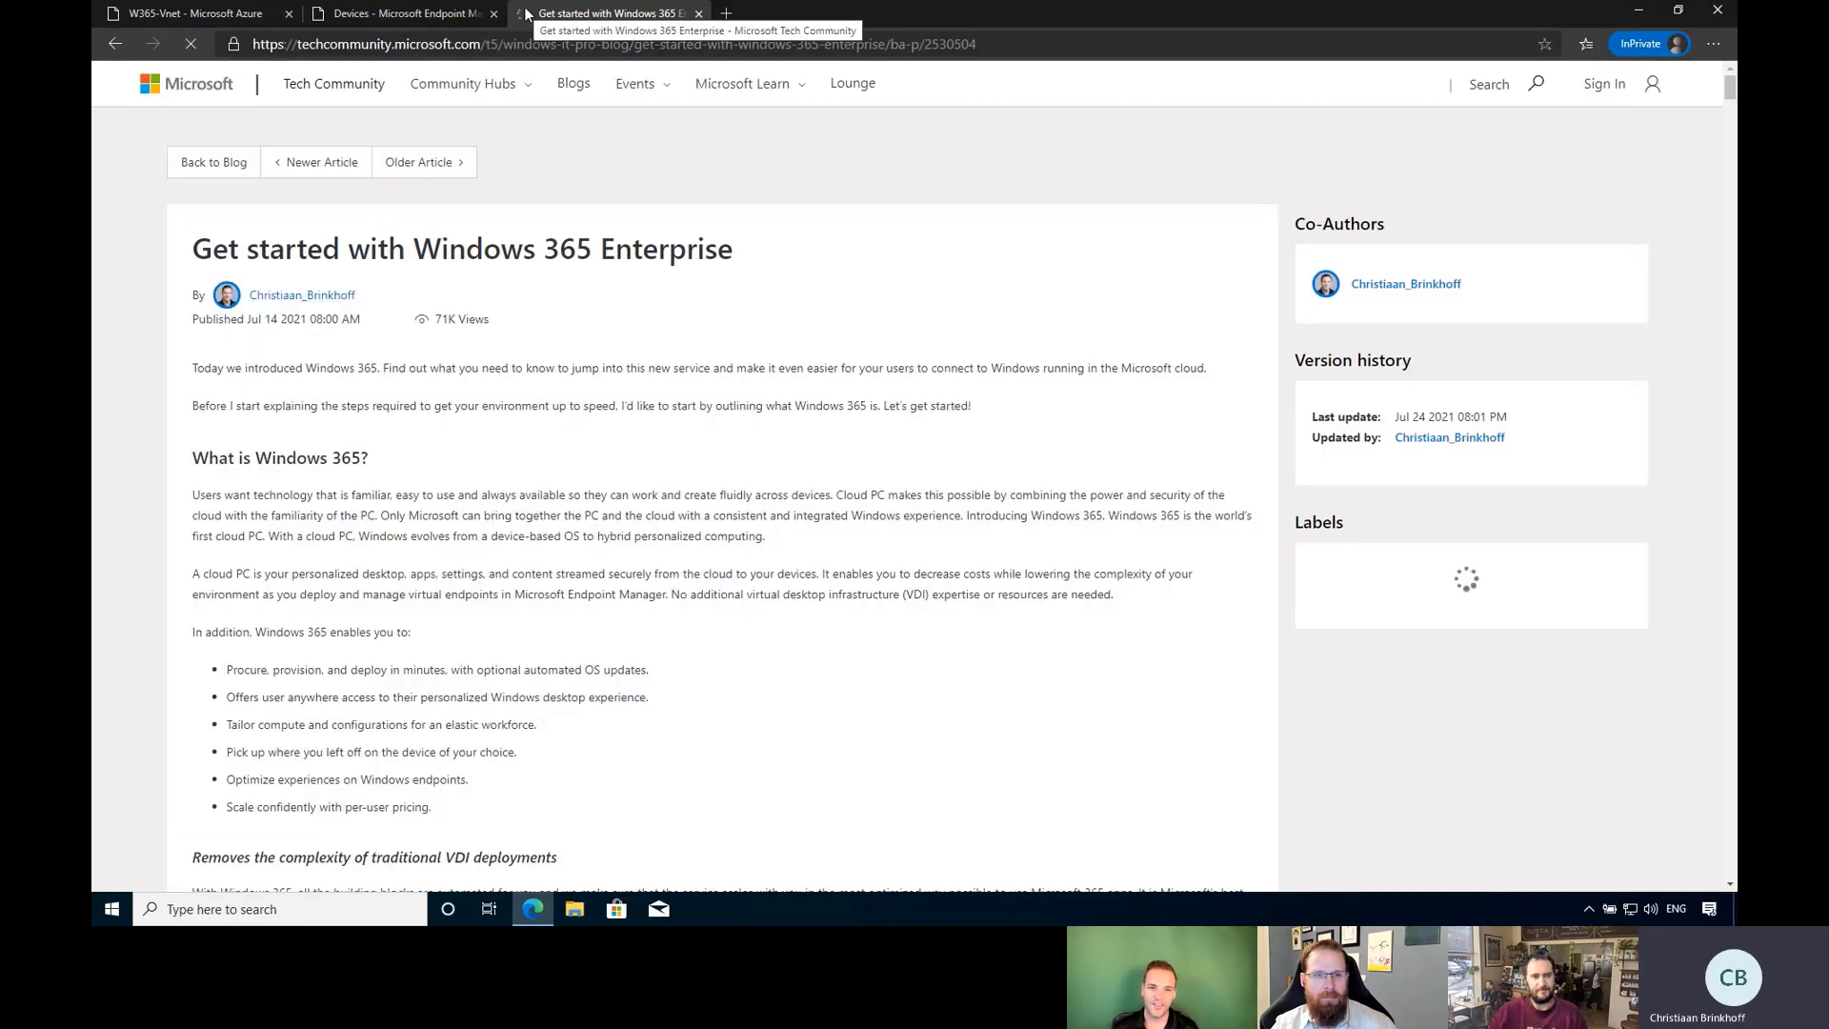
scroll(816, 430, "down", 20)
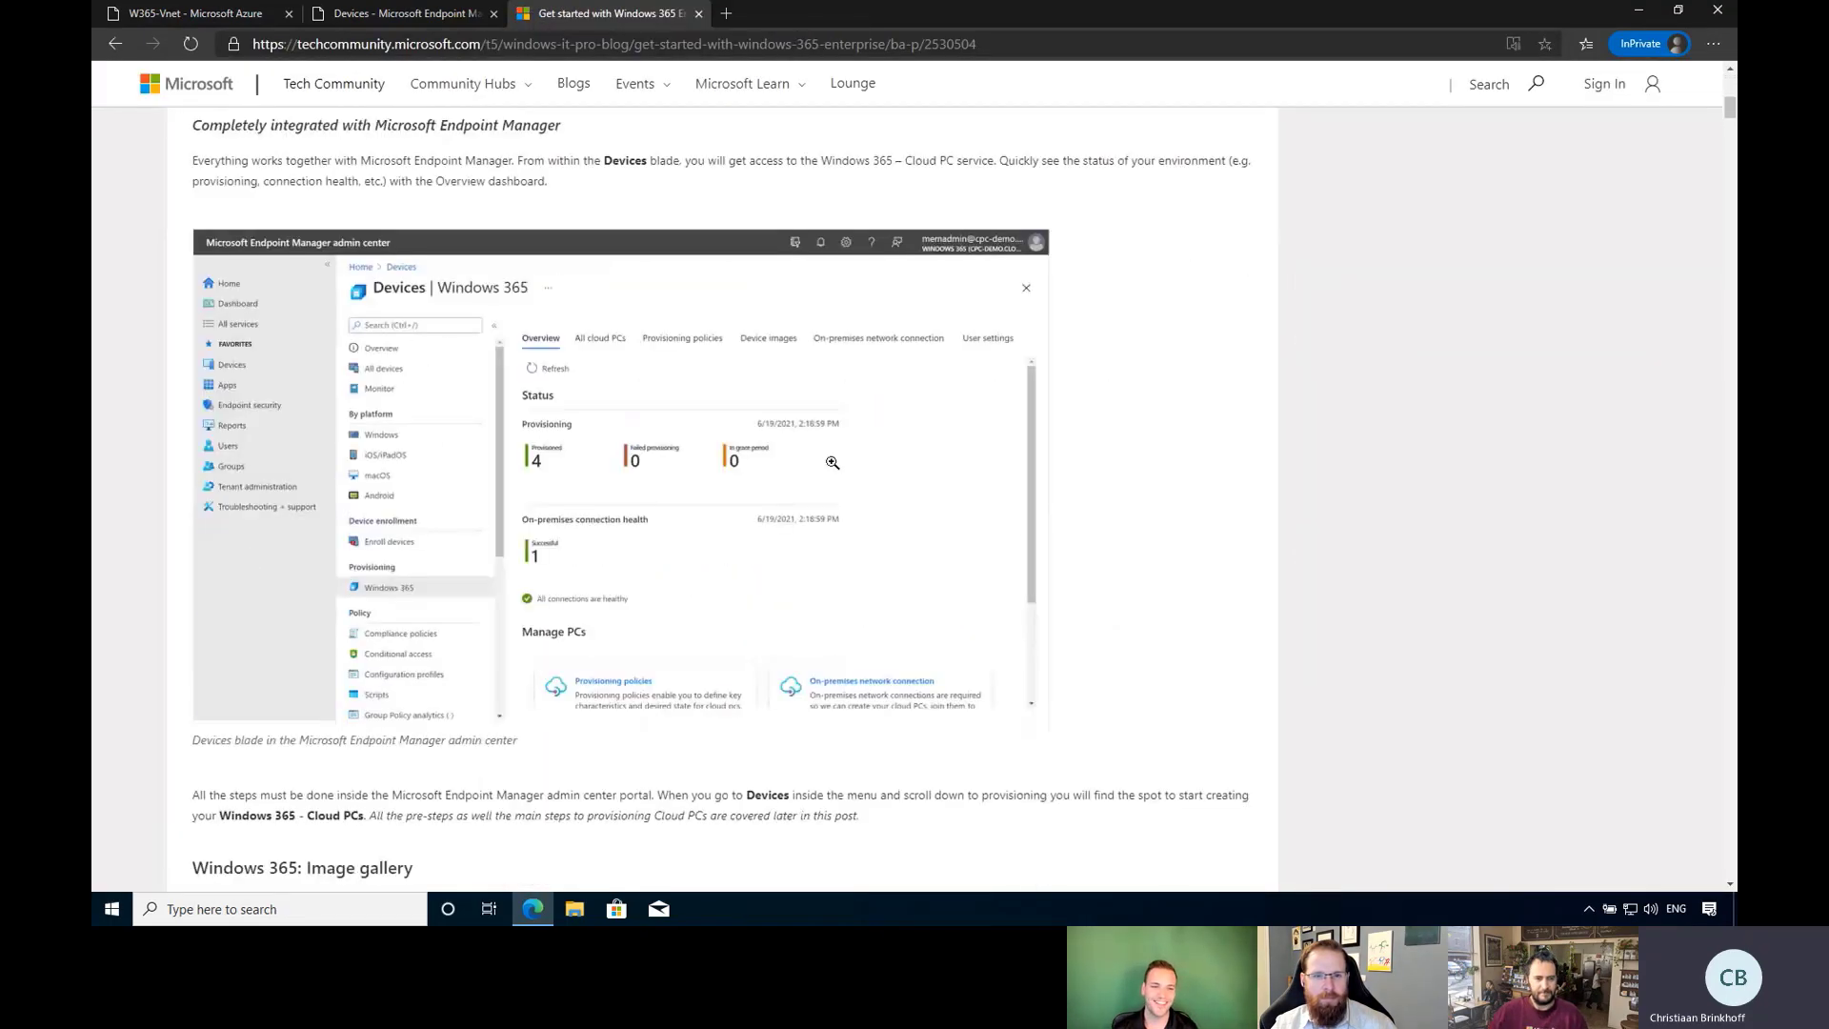
scroll(857, 488, "down", 20)
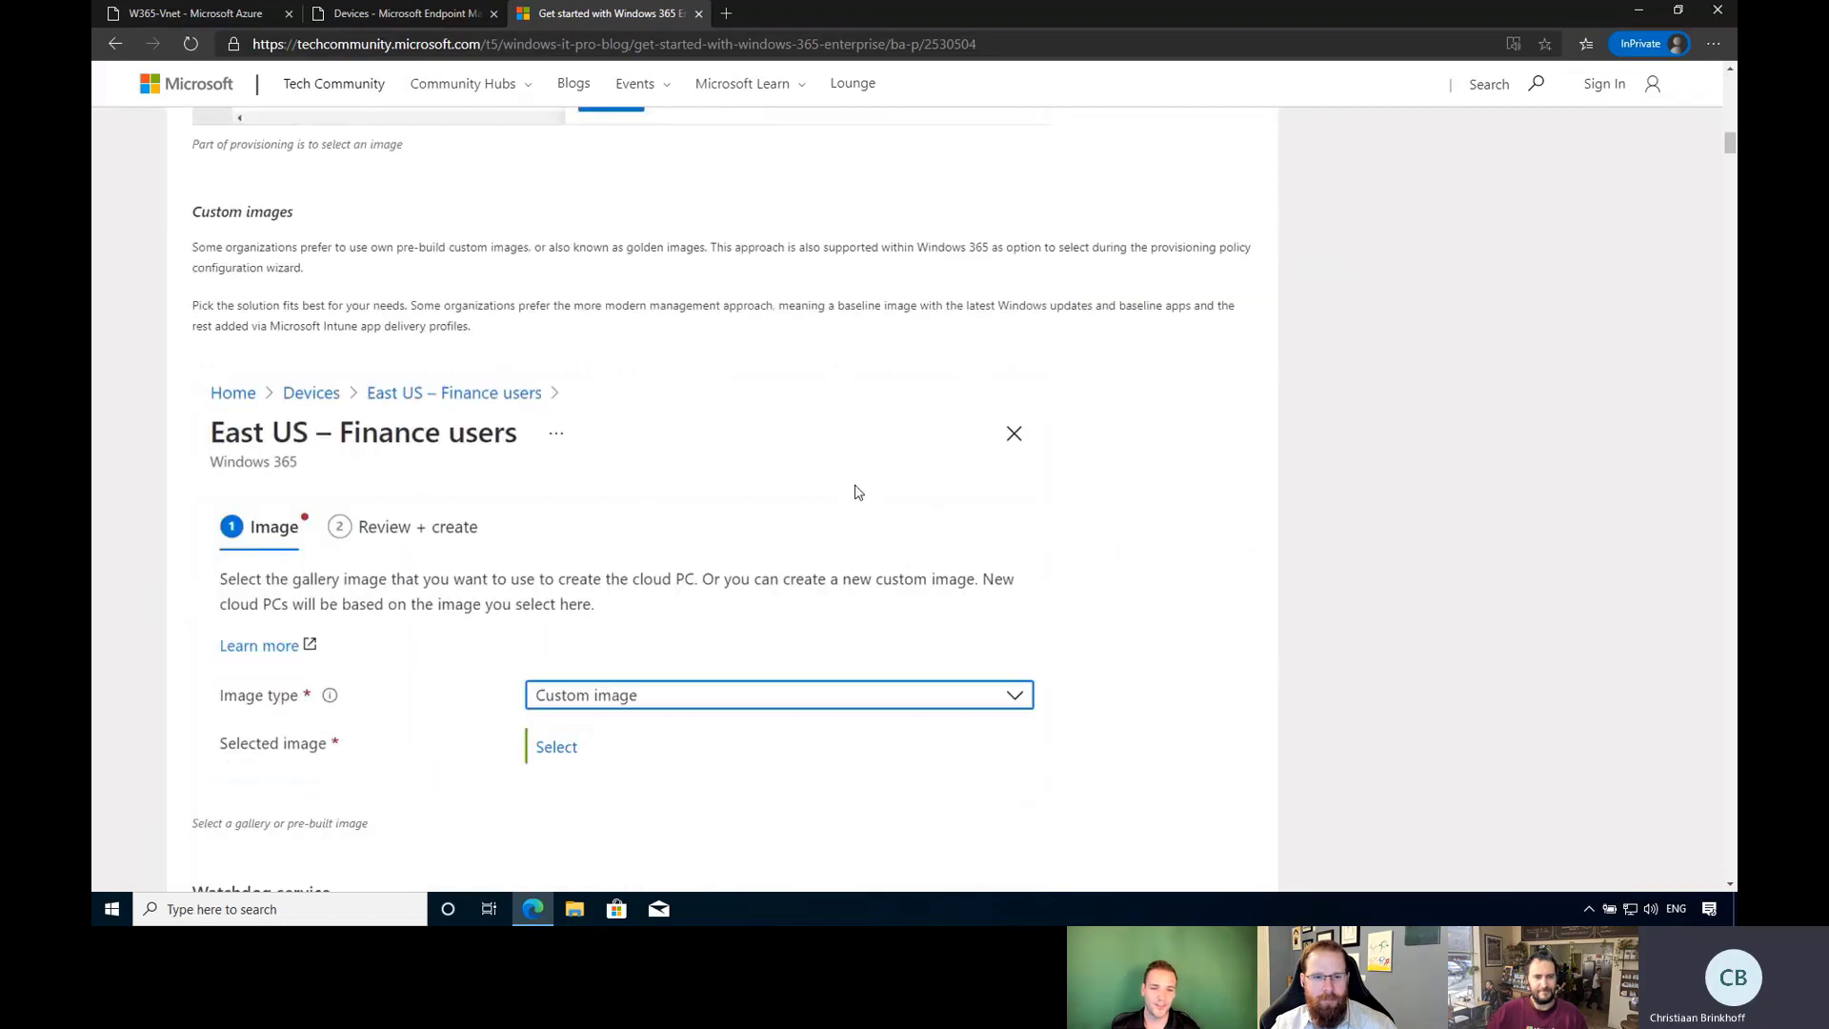
scroll(862, 486, "down", 15)
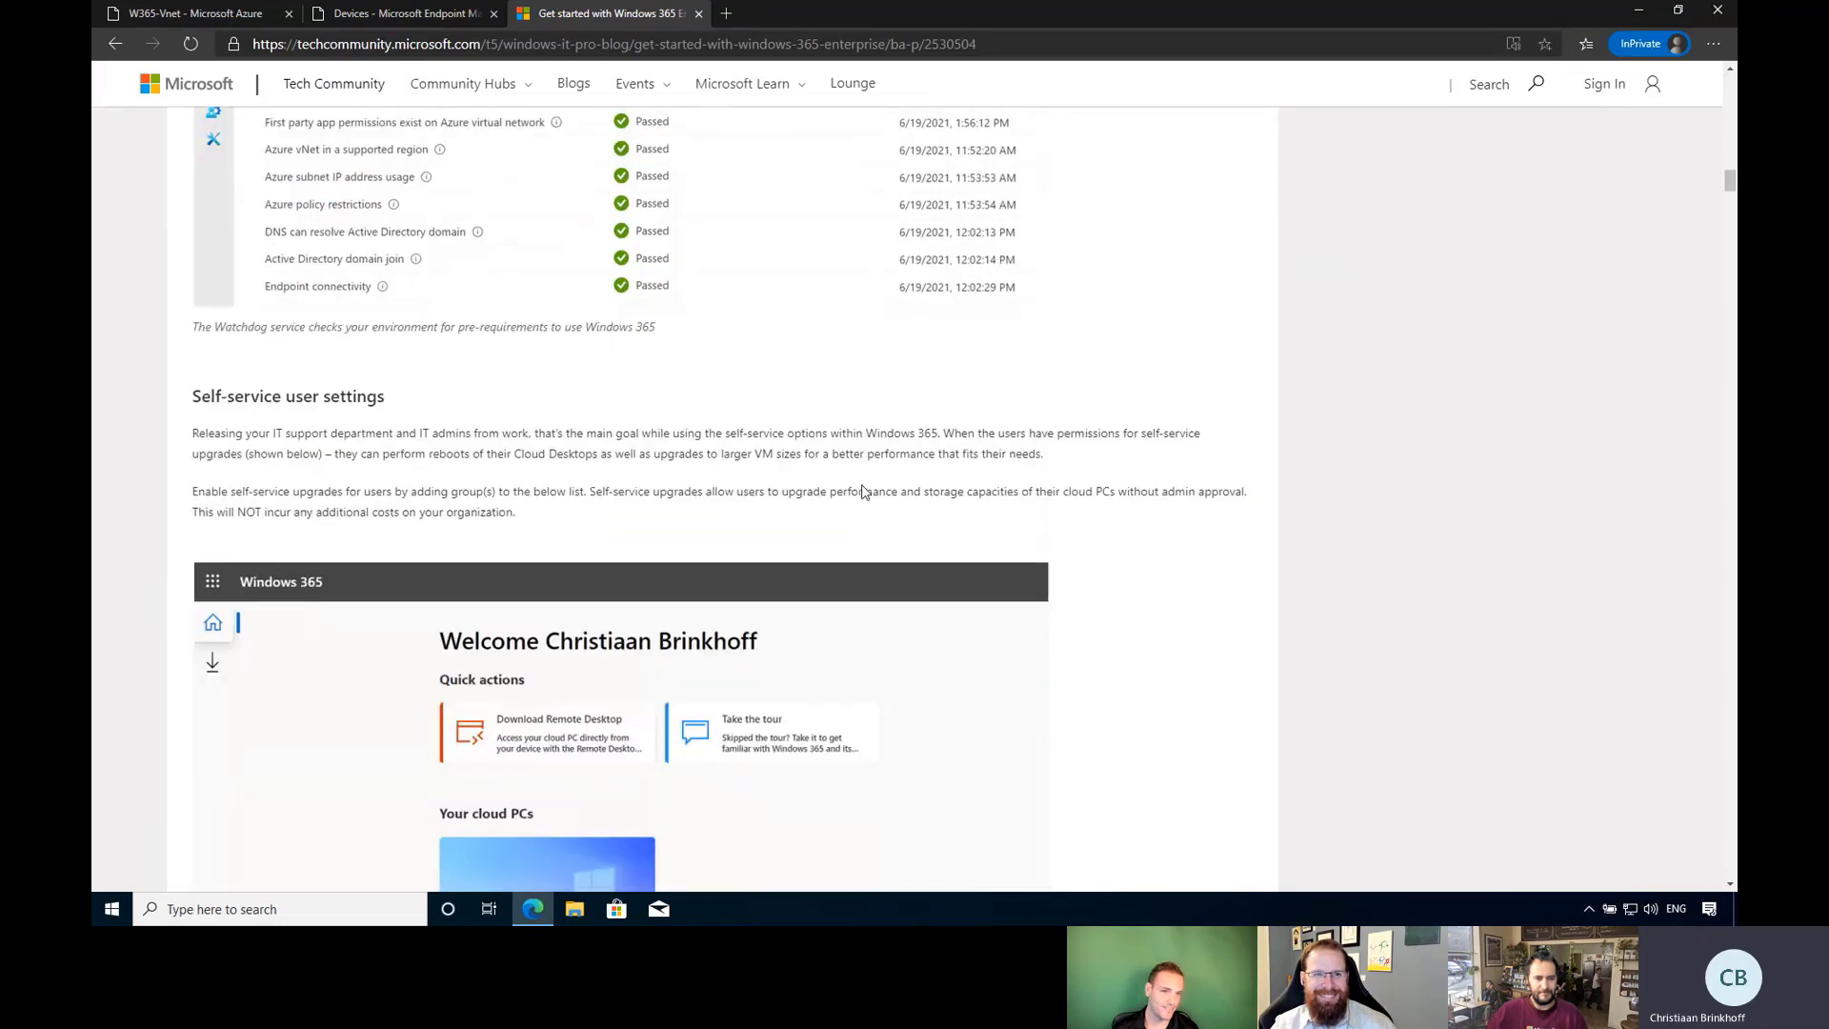
scroll(864, 490, "down", 3)
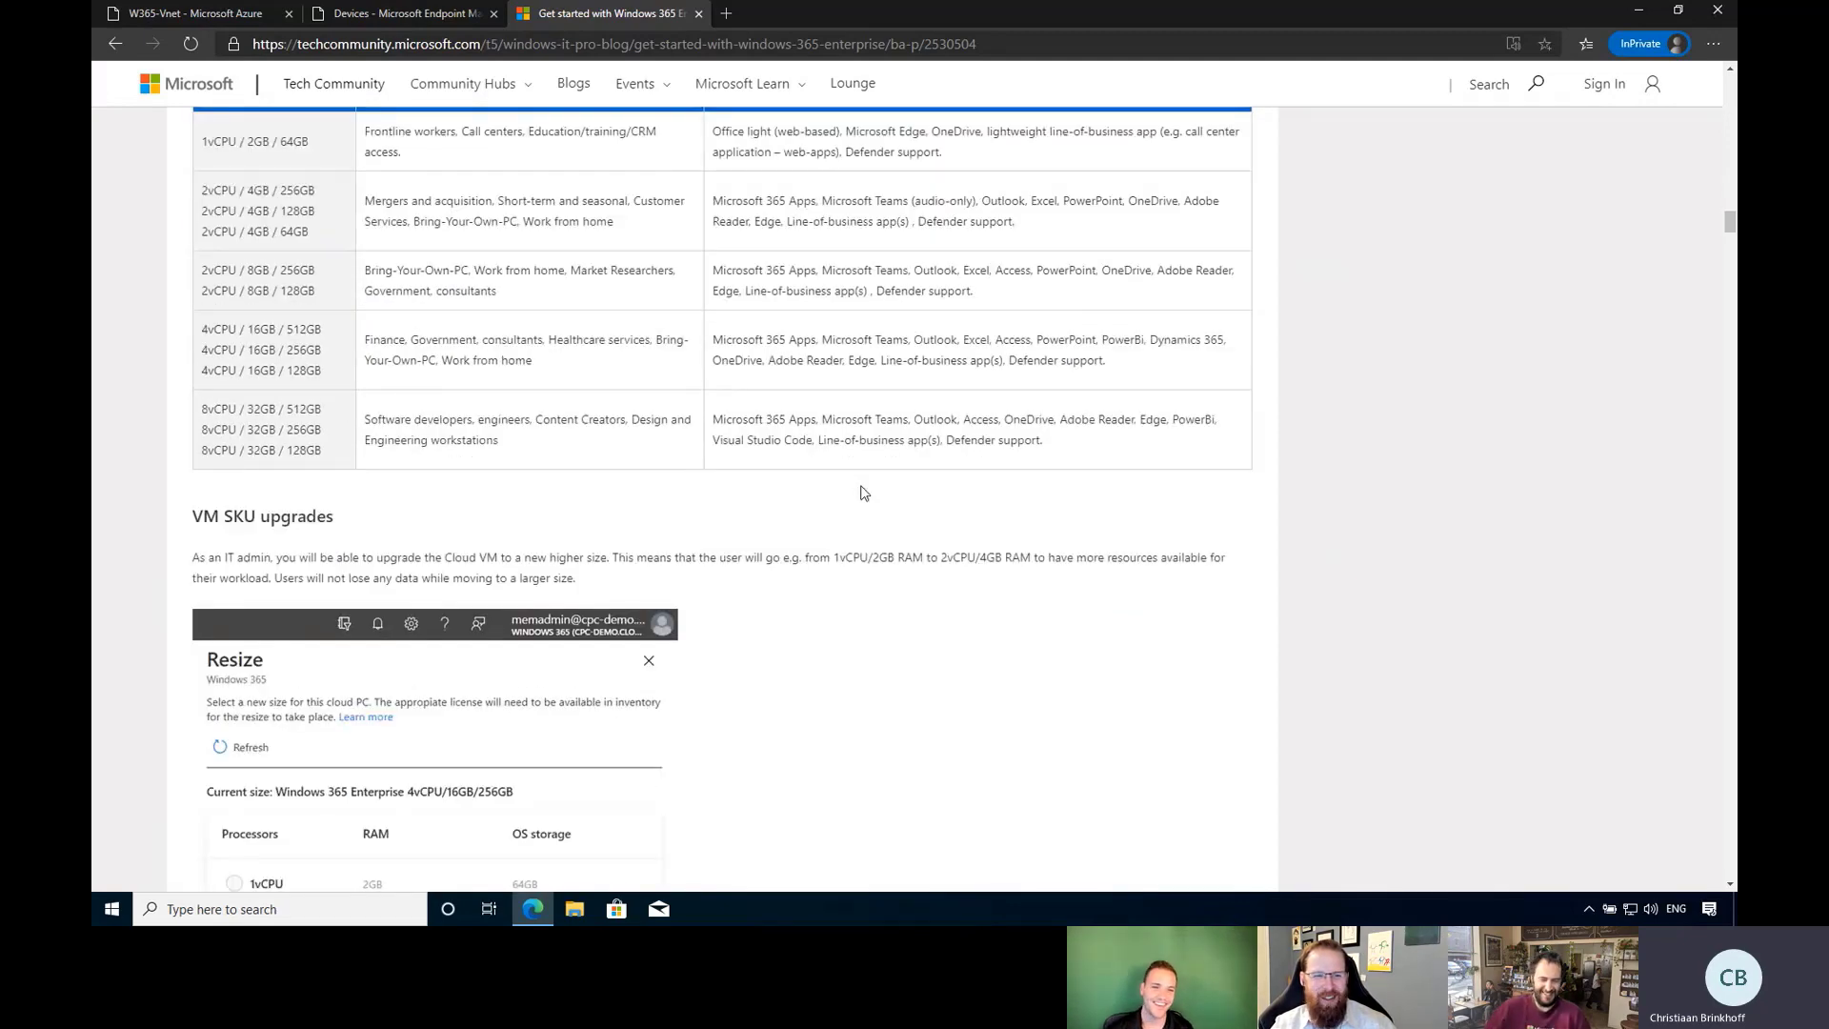
scroll(864, 493, "down", 7)
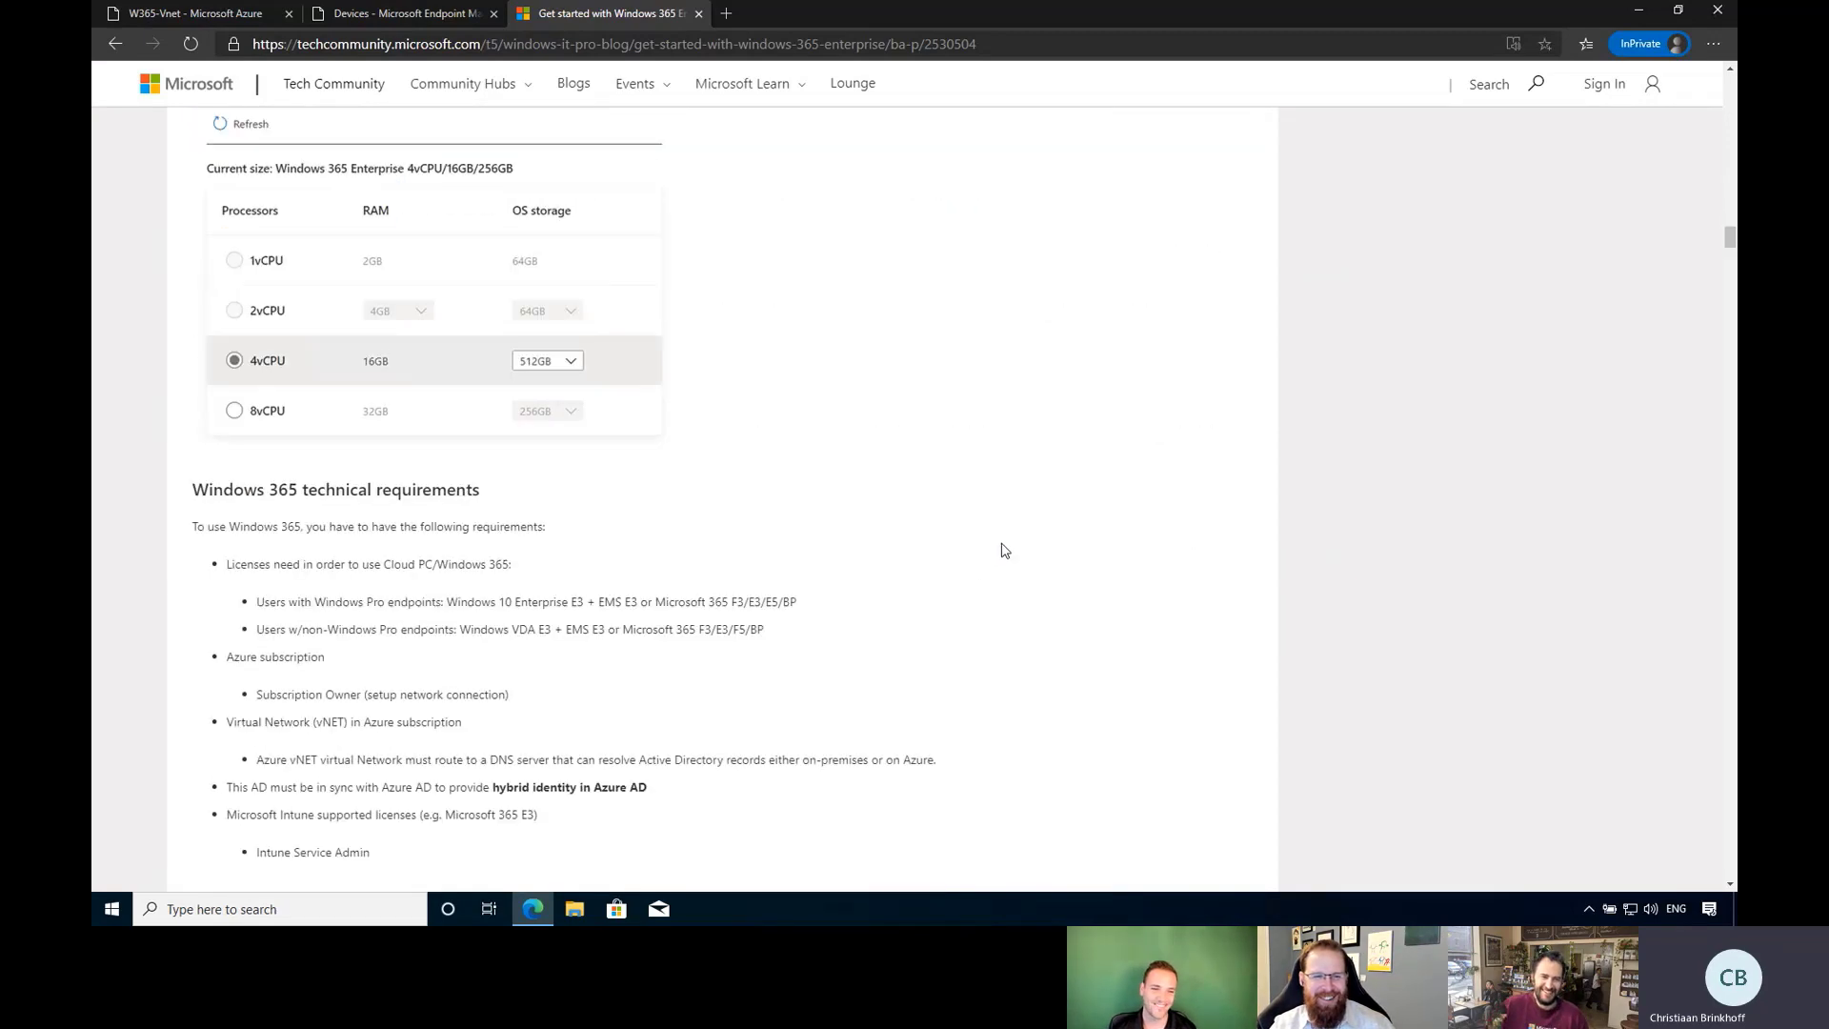
scroll(1005, 550, "down", 12)
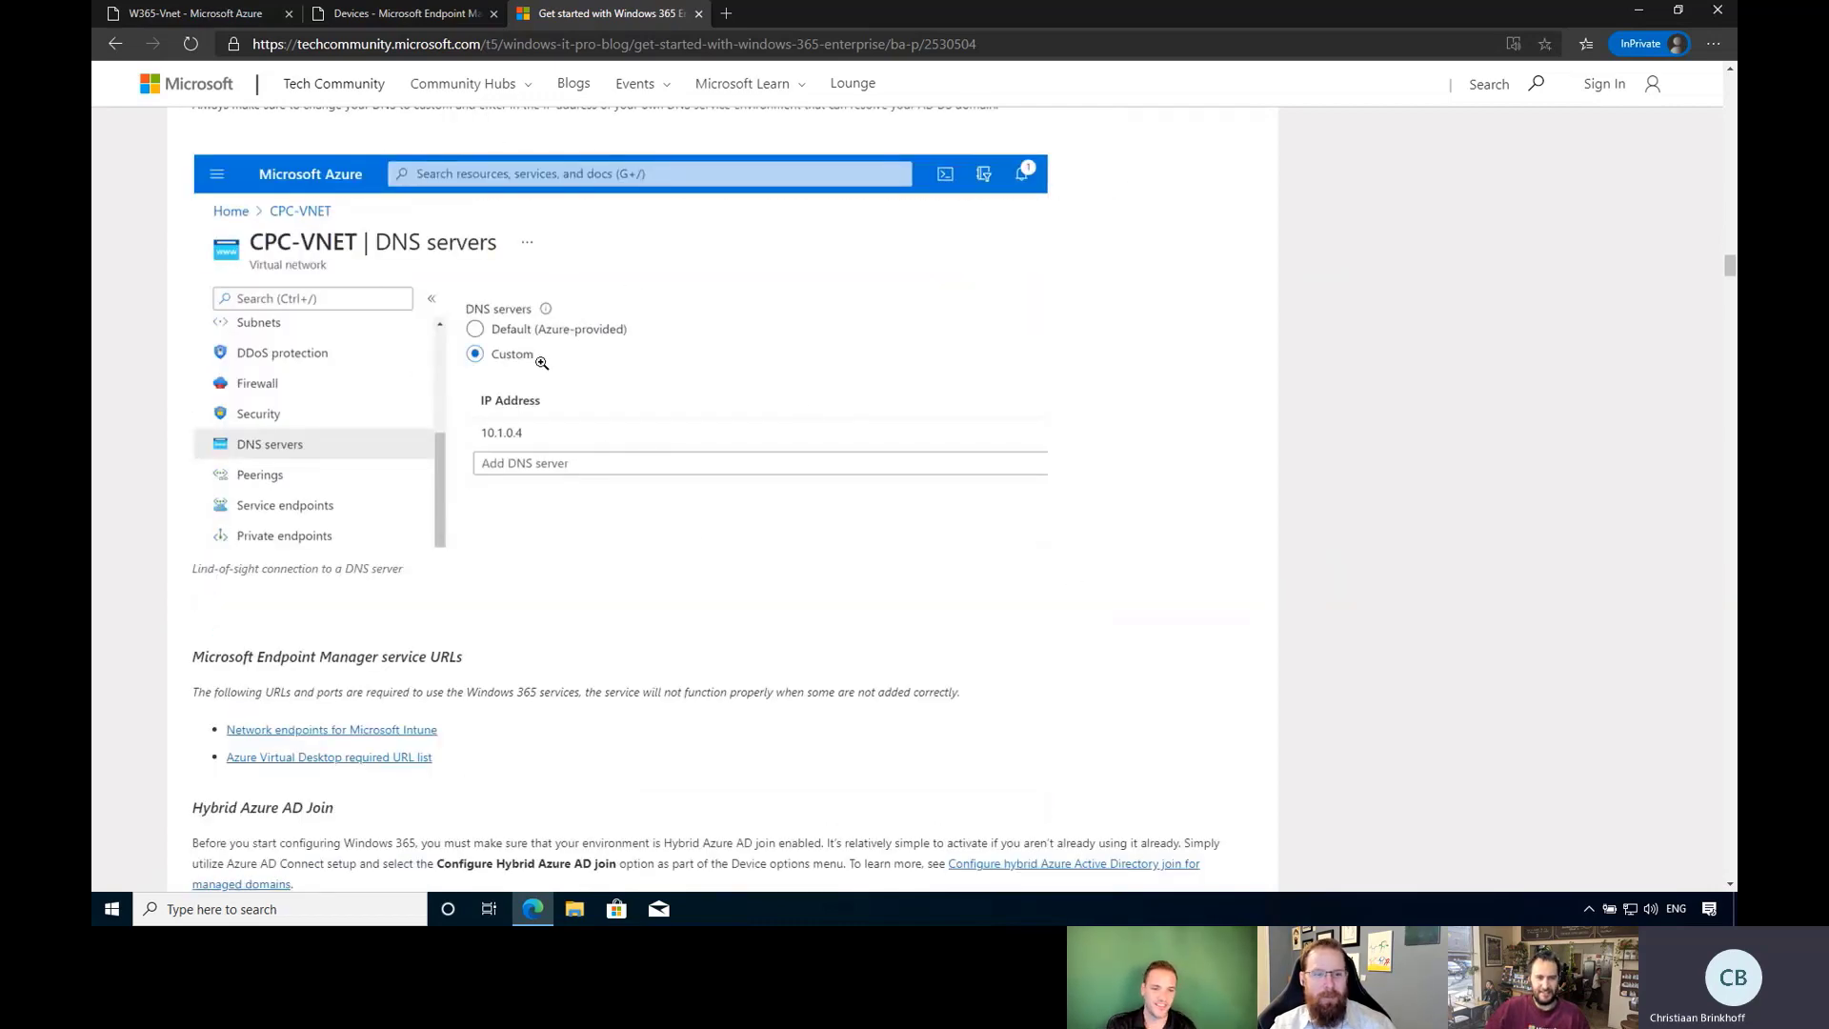
scroll(709, 425, "up", 1)
scroll(707, 426, "up", 1)
scroll(707, 427, "down", 1)
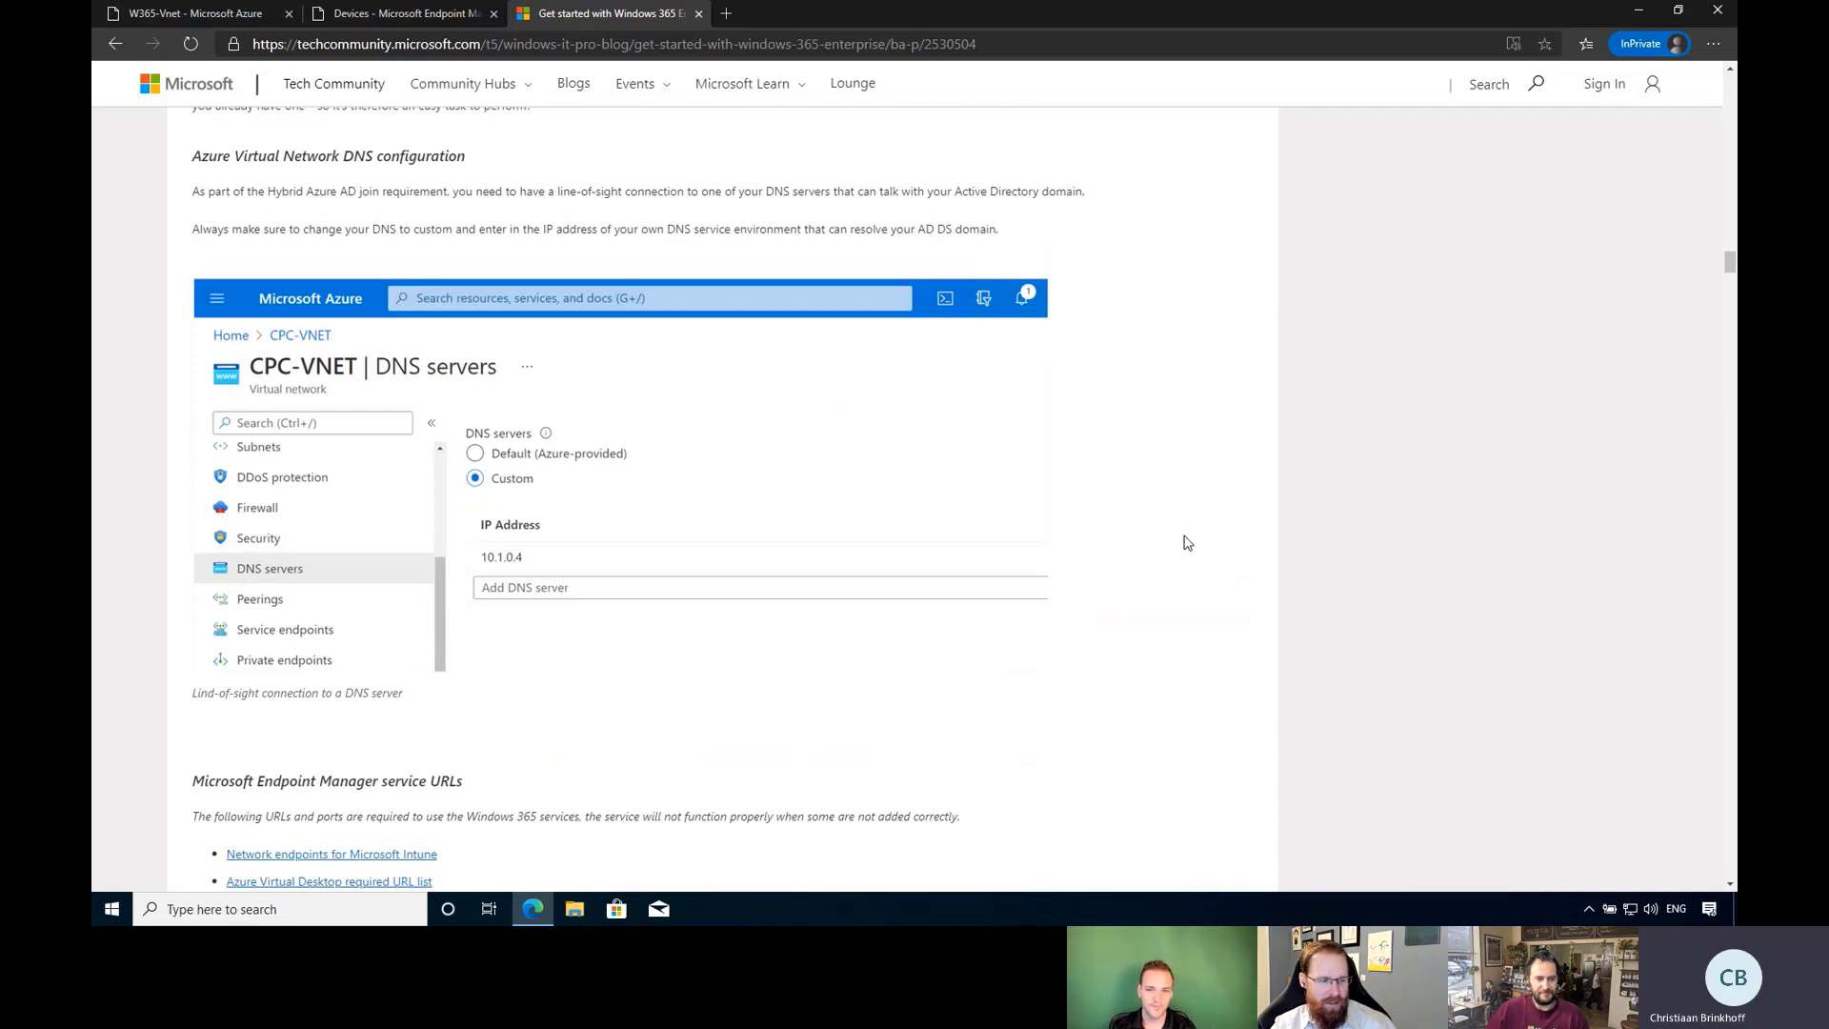
scroll(1187, 542, "down", 5)
scroll(1184, 538, "up", 15)
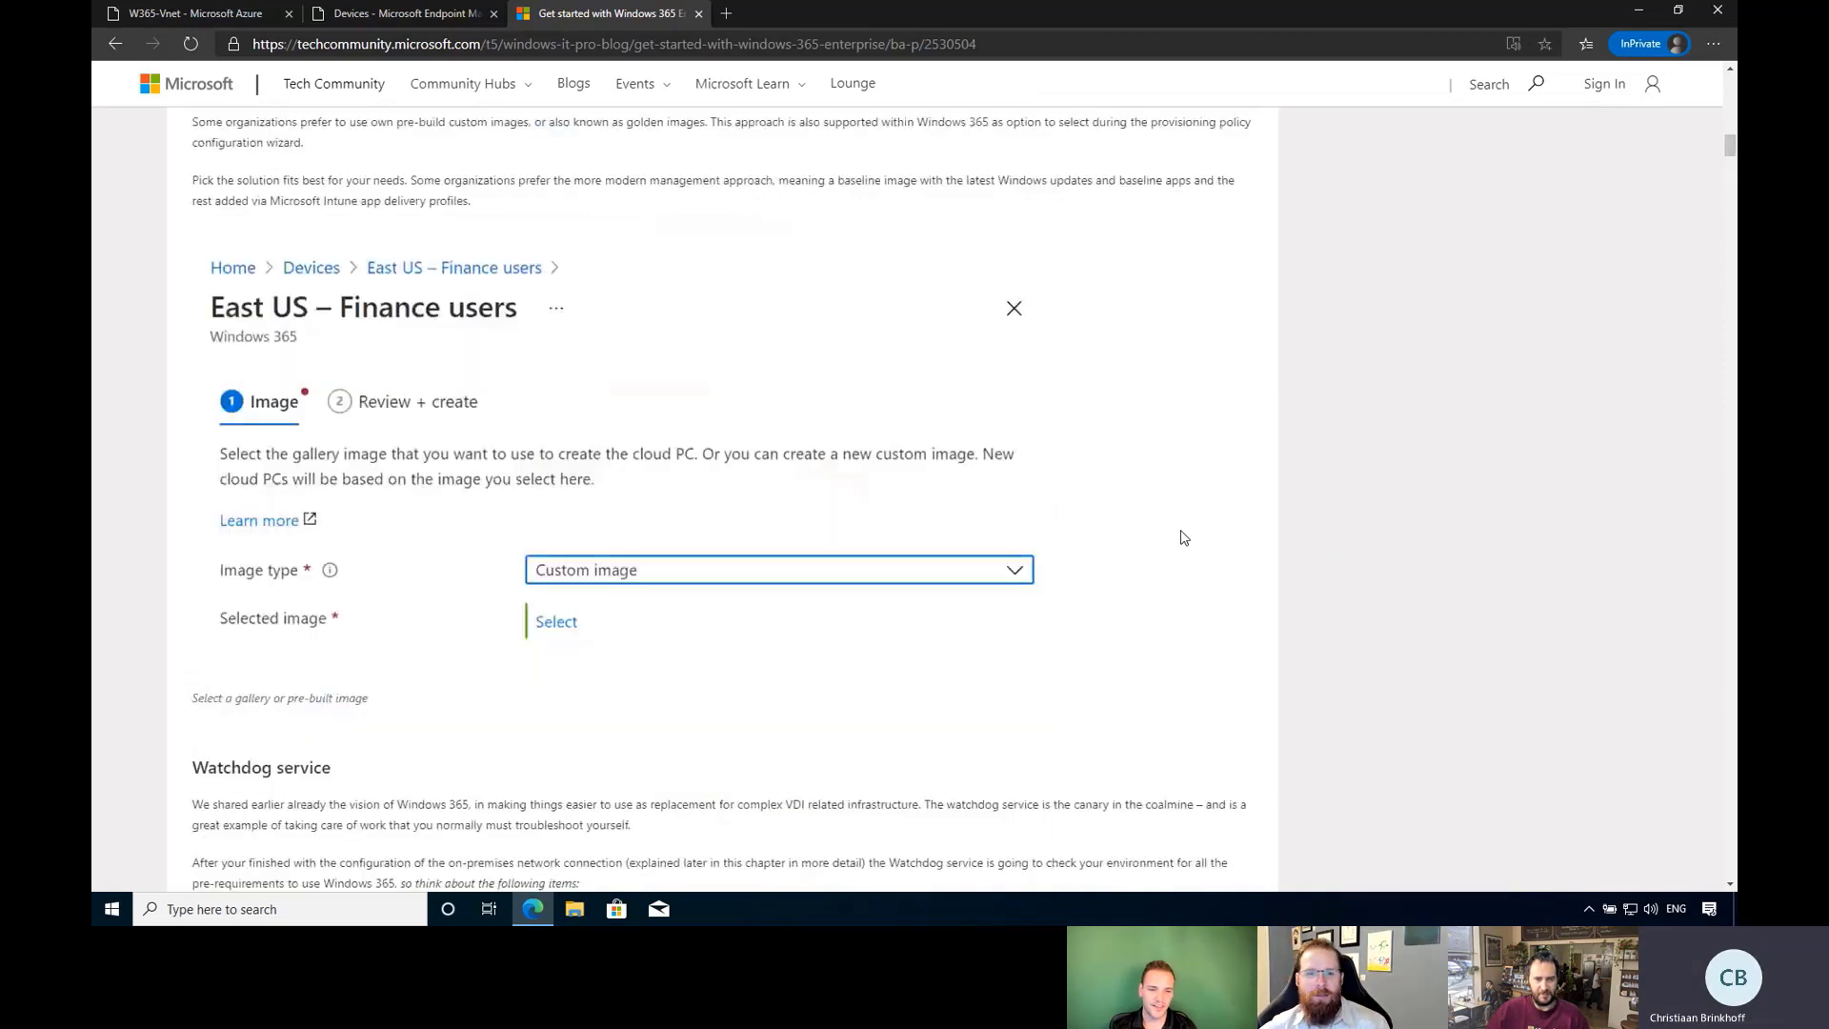
scroll(1184, 538, "up", 10)
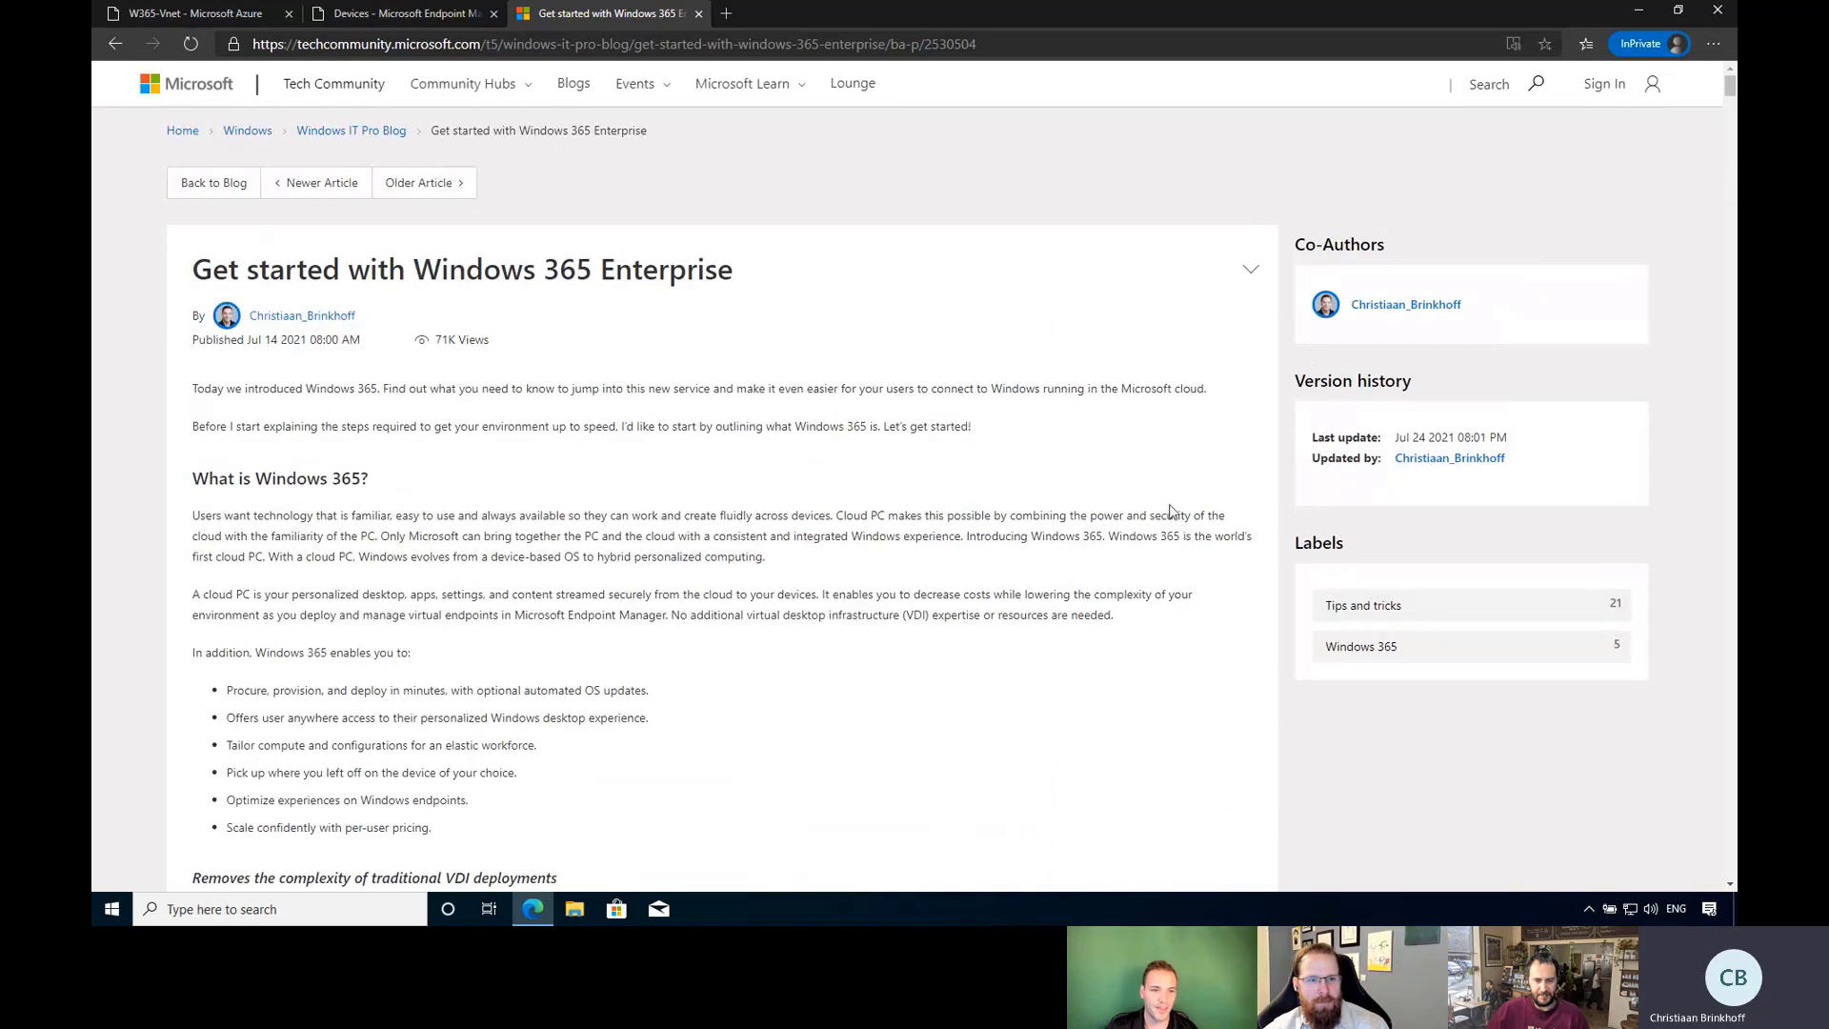
scroll(1171, 510, "down", 2)
scroll(1171, 511, "up", 2)
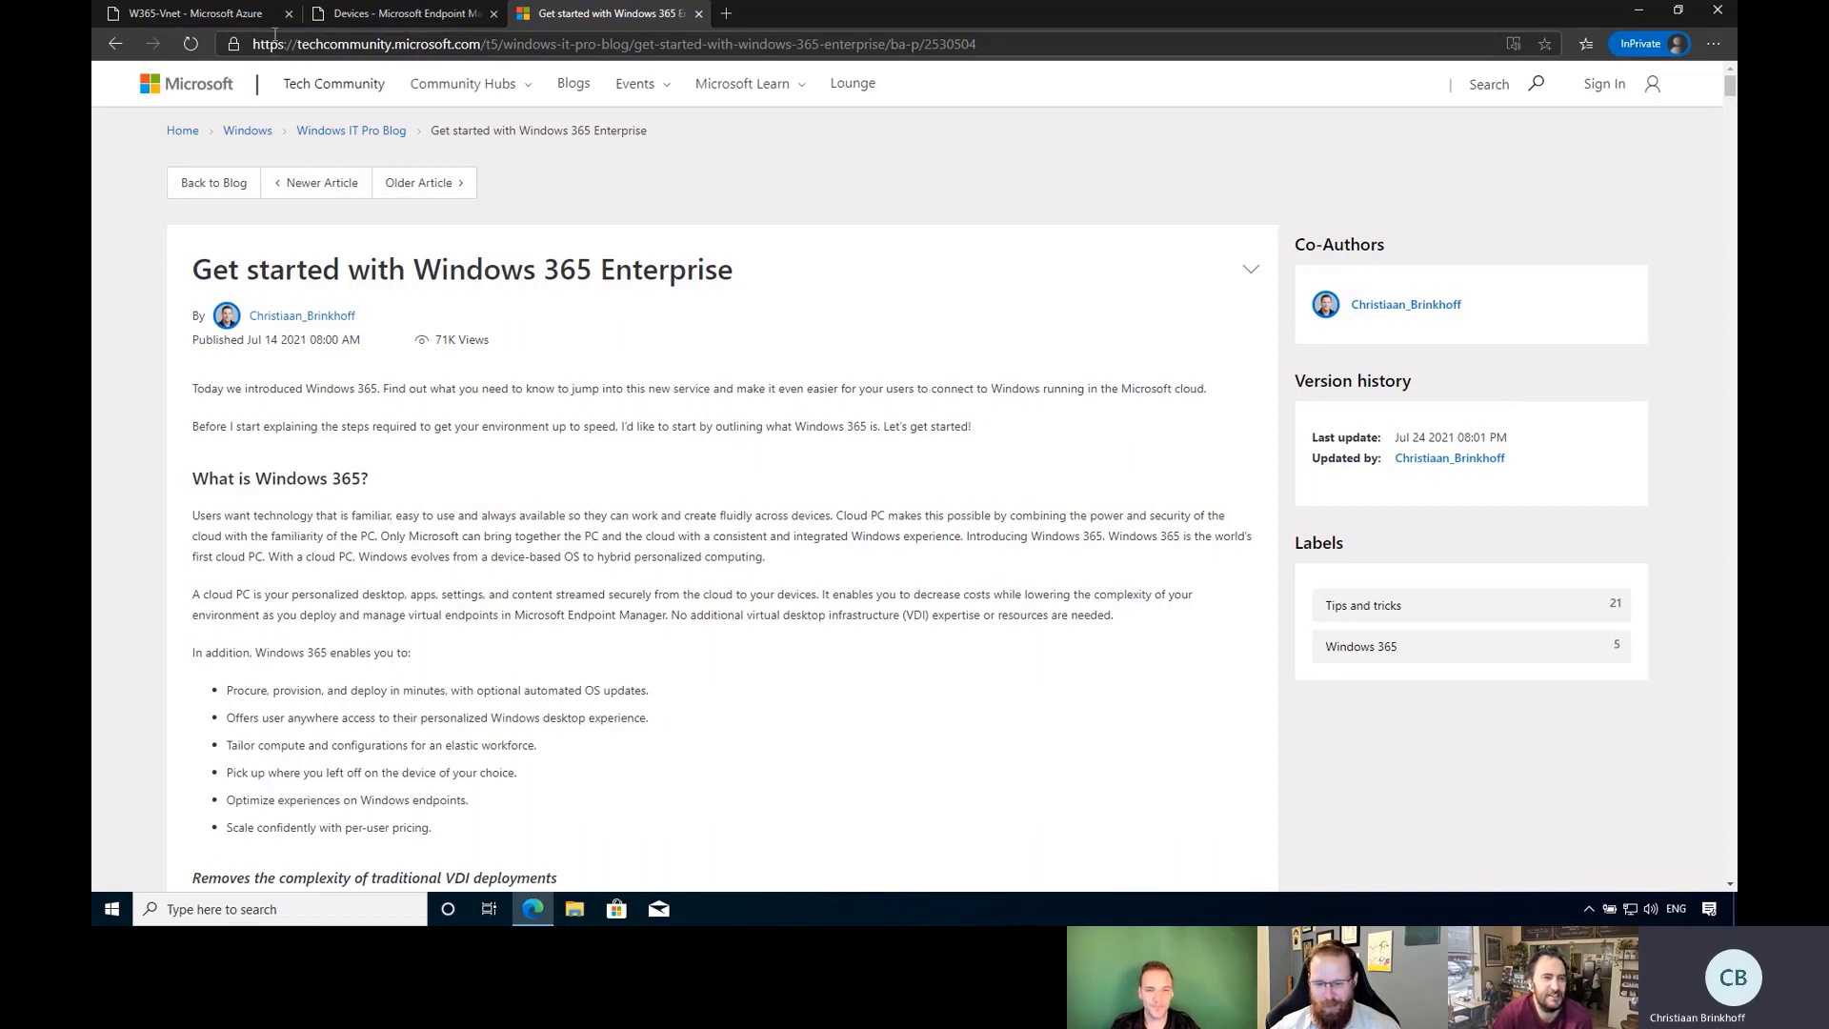
Go from W365-Vnet's DNS servers page back to Home and into Azure Active Directory for Intune.Training.
left_click(129, 19)
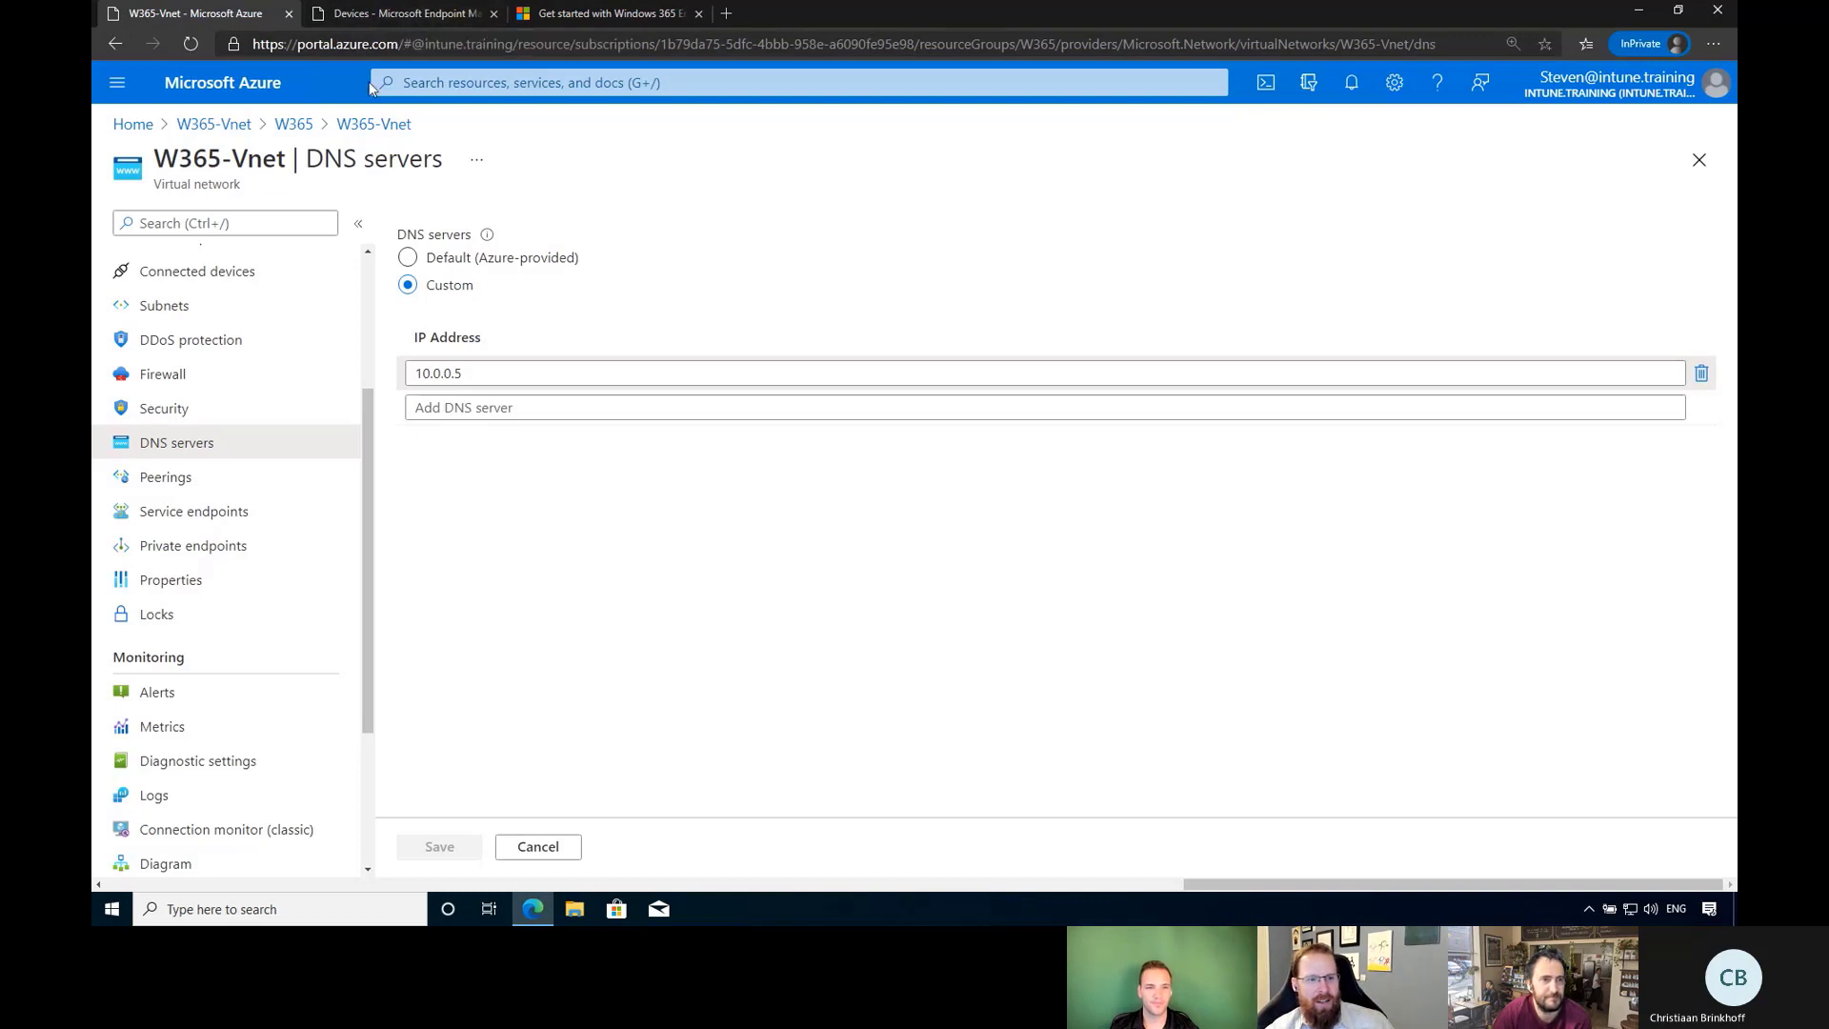
left_click(133, 124)
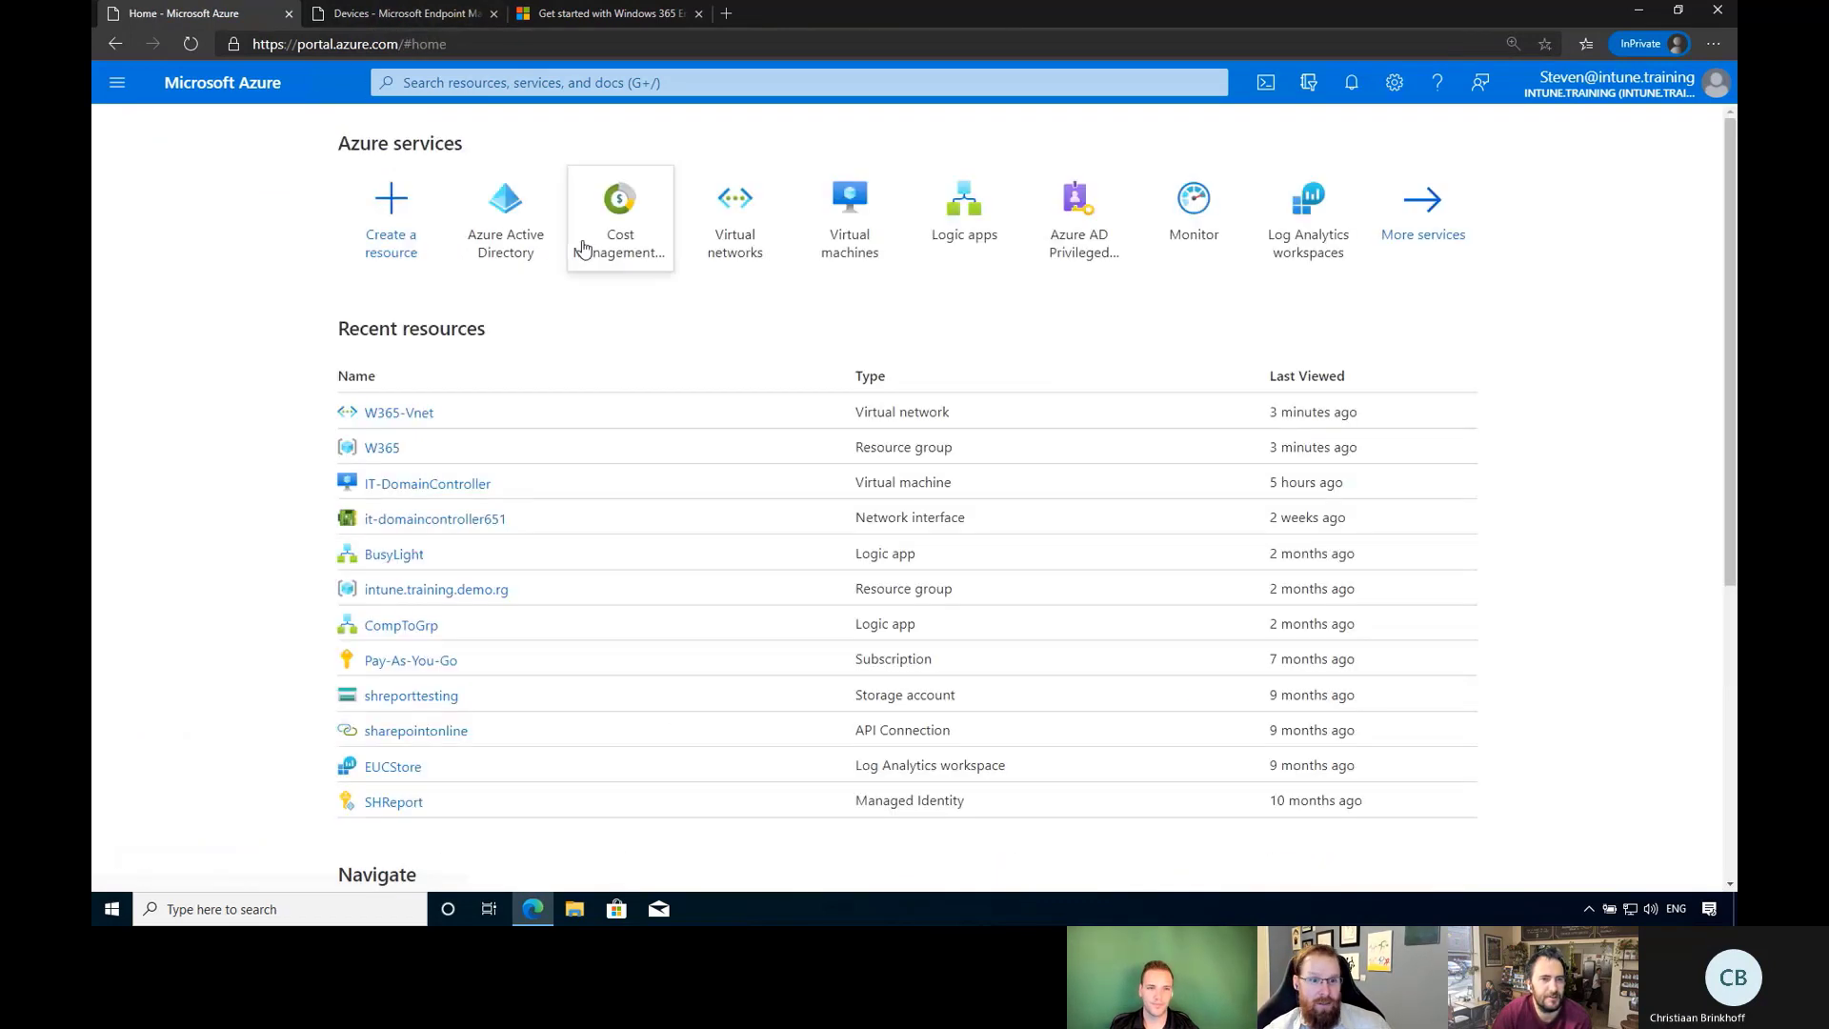
left_click(540, 235)
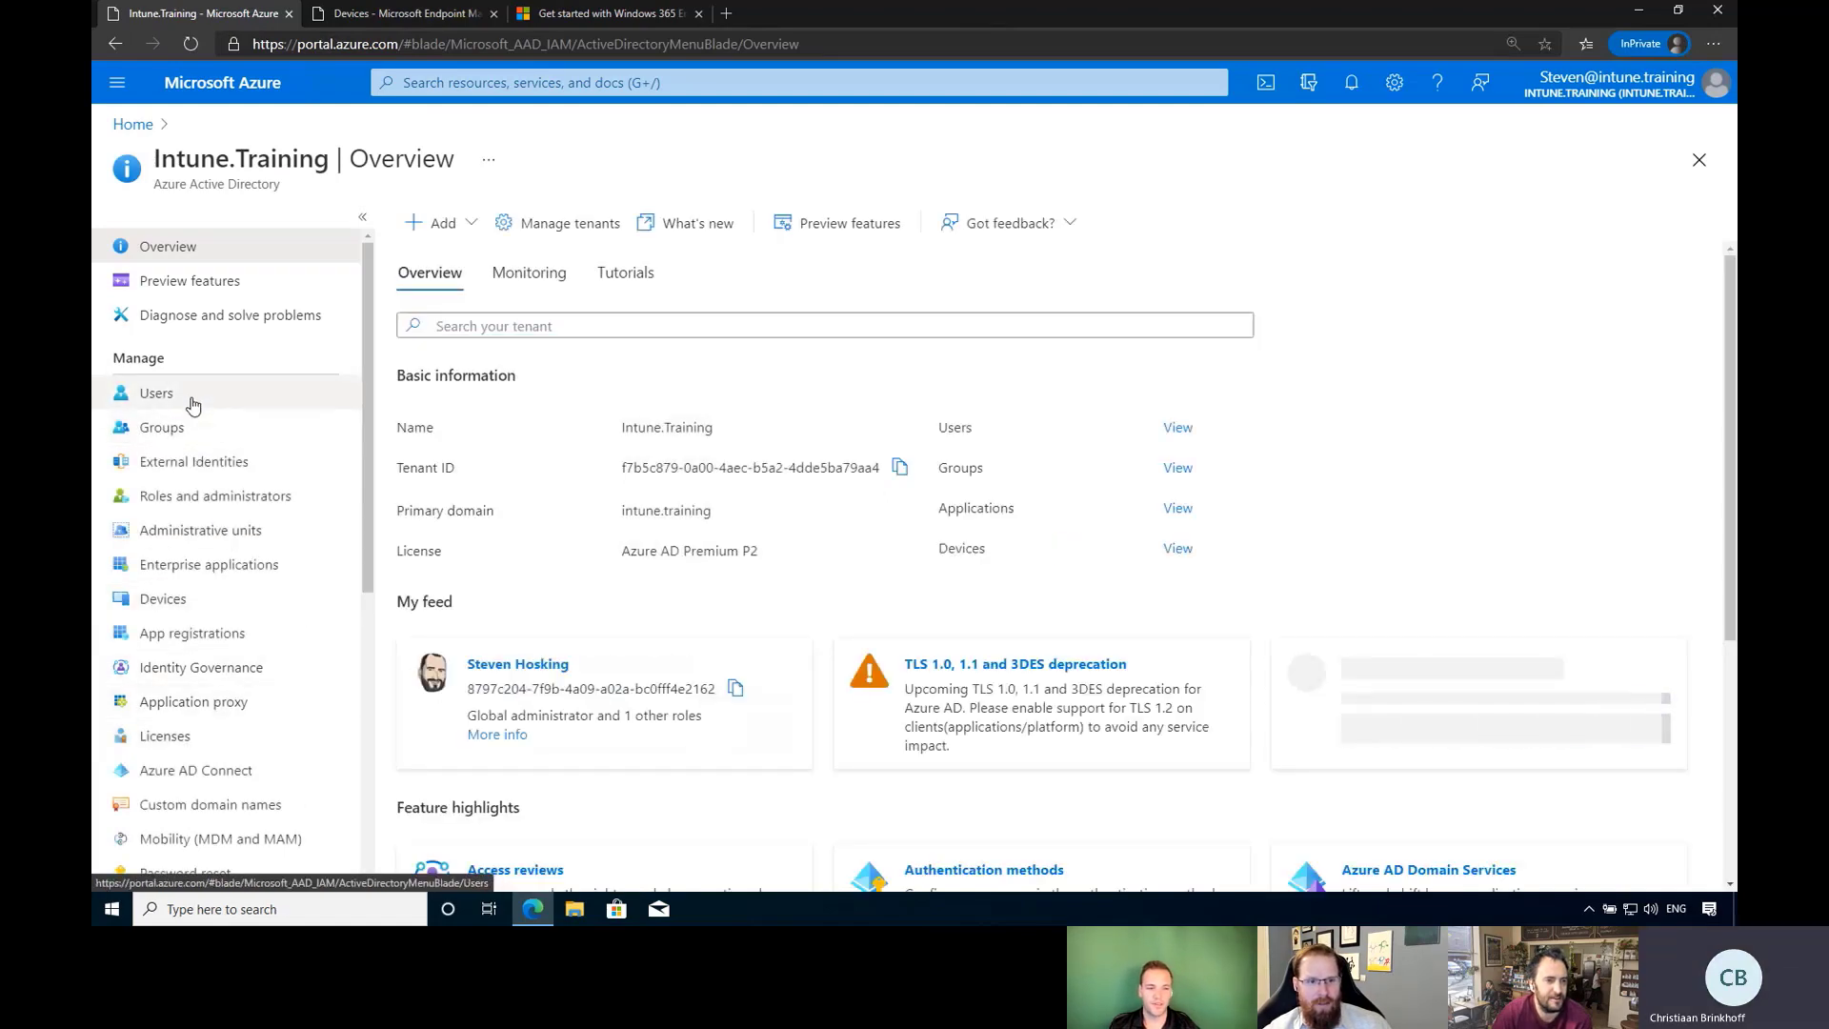
Browse the 20 users in Intune.Training, looking at two user profiles including the test account.
left_click(191, 393)
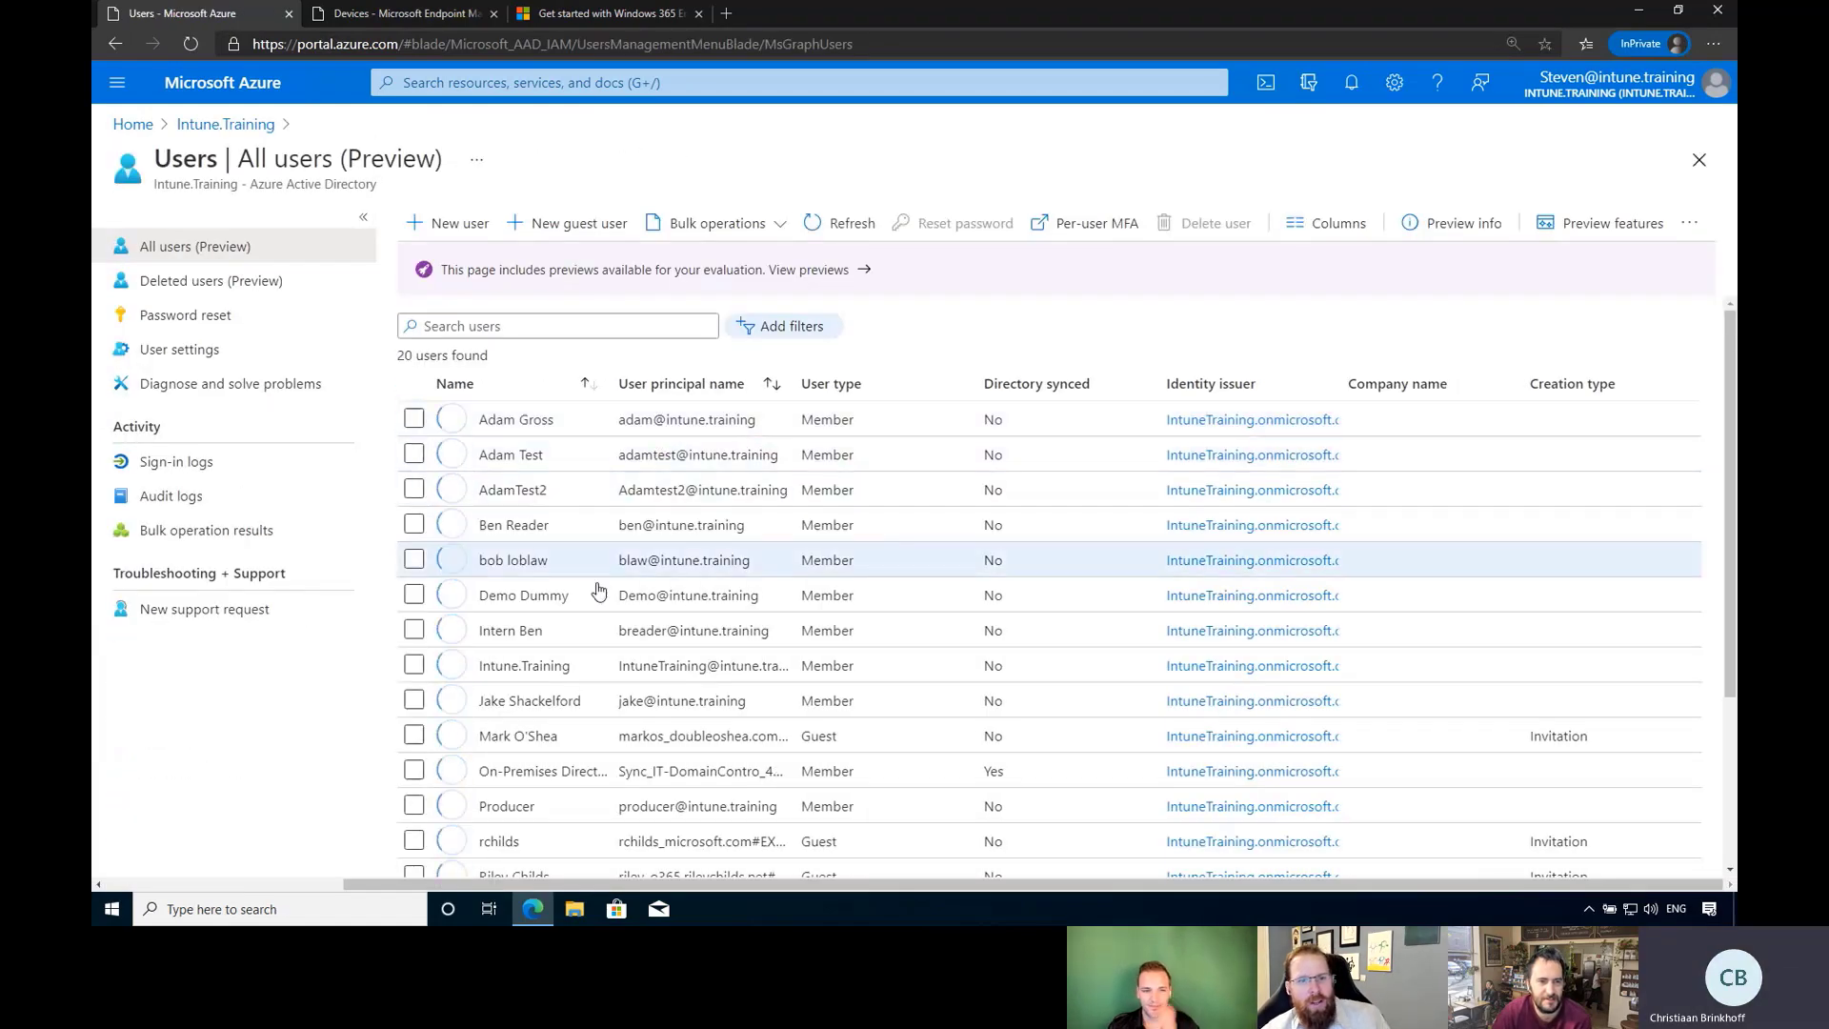
scroll(610, 762, "down", 5)
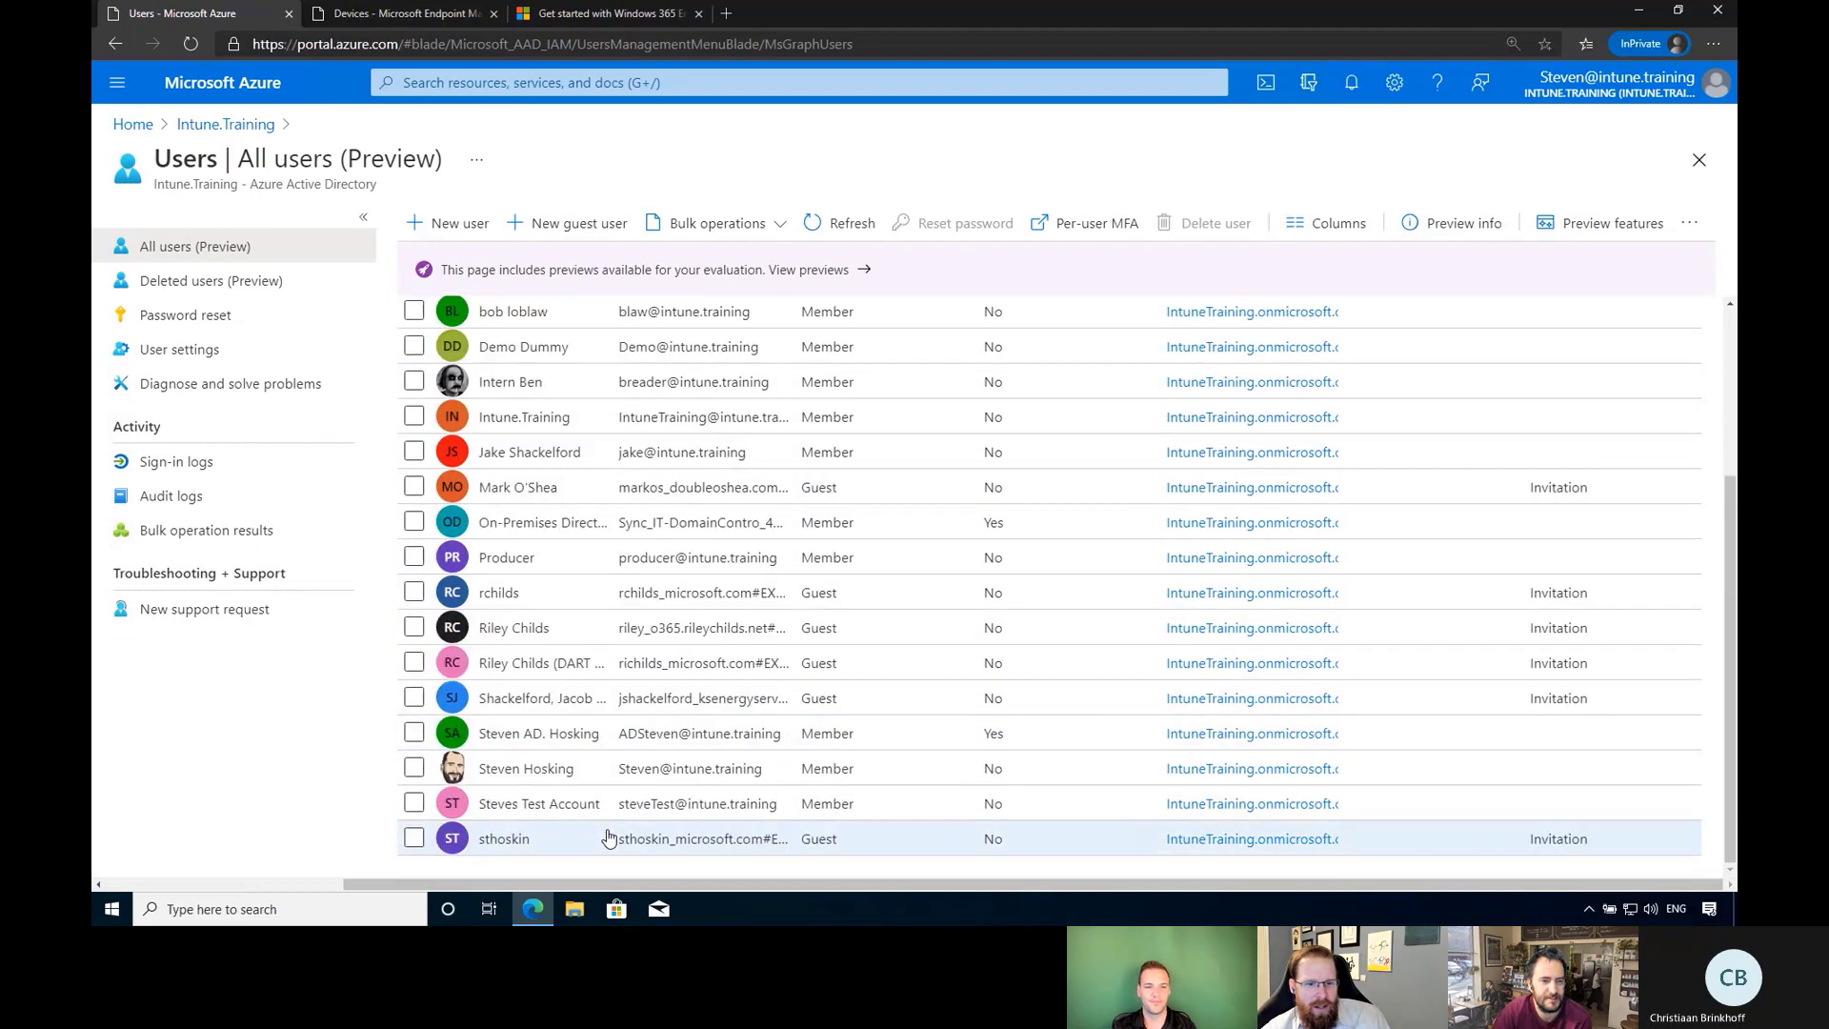
left_click(550, 770)
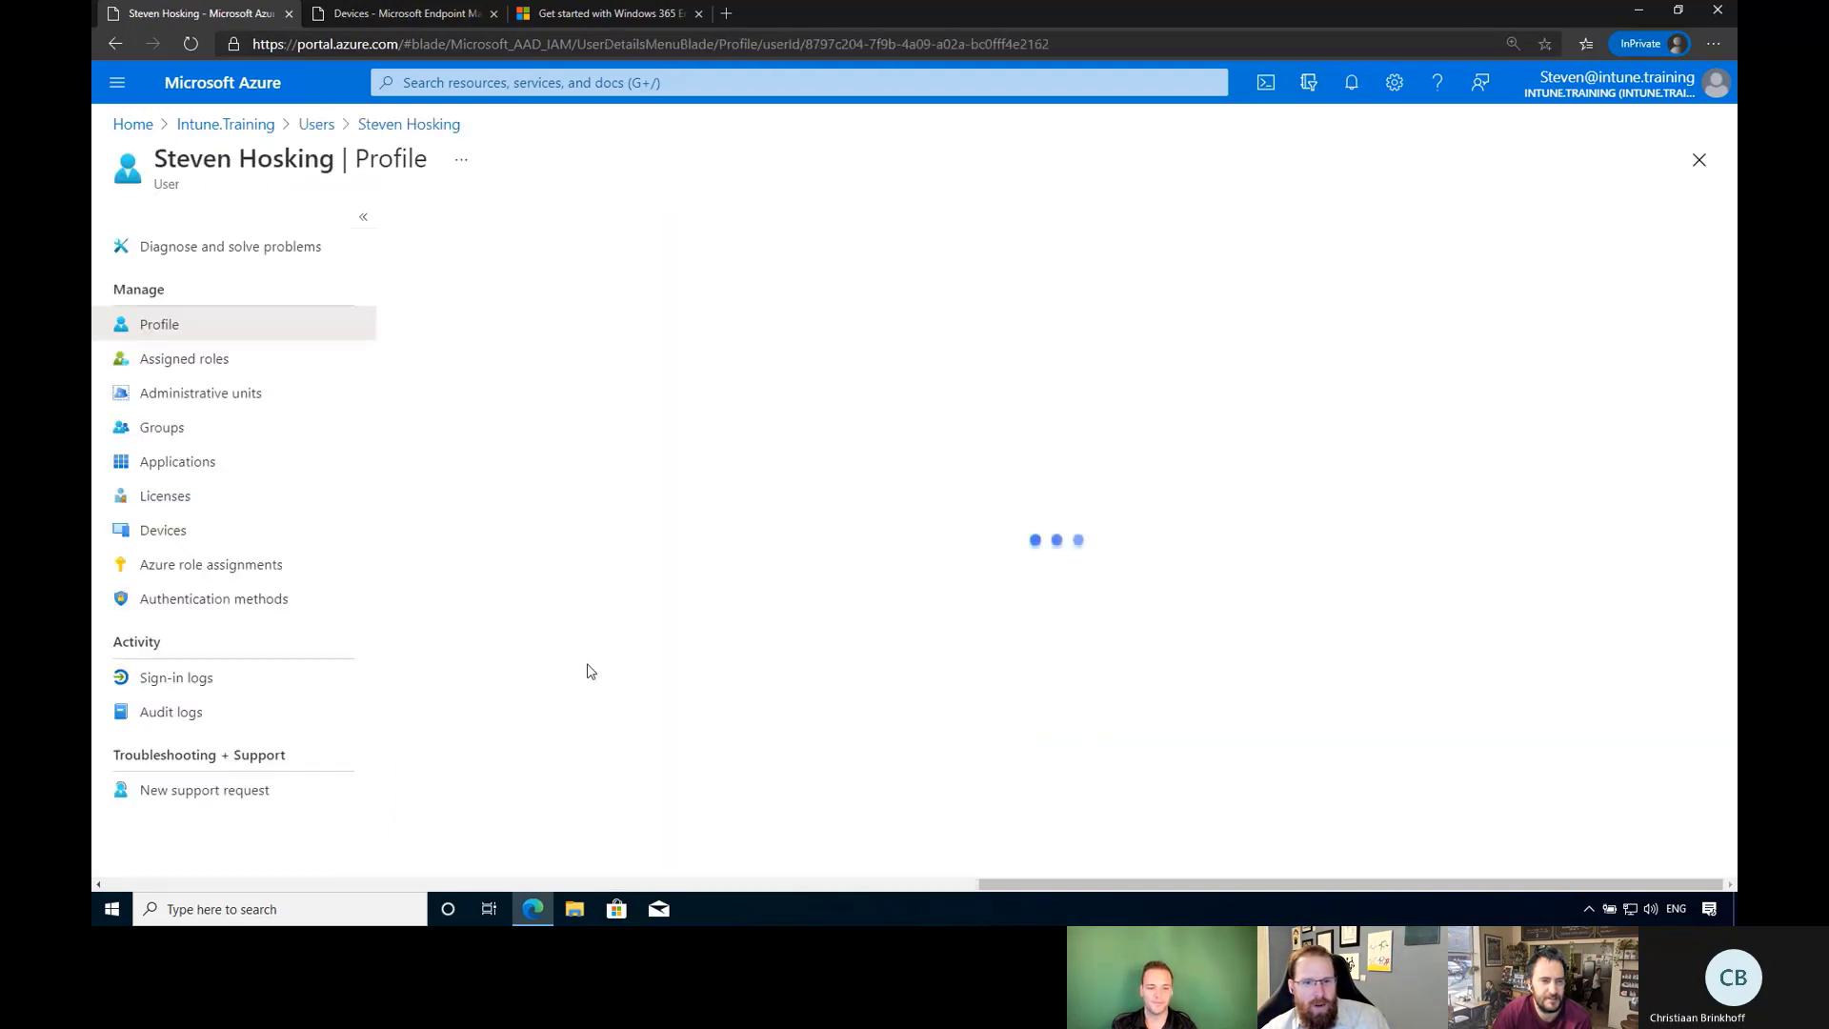
key("alt+Left")
scroll(579, 667, "down", 5)
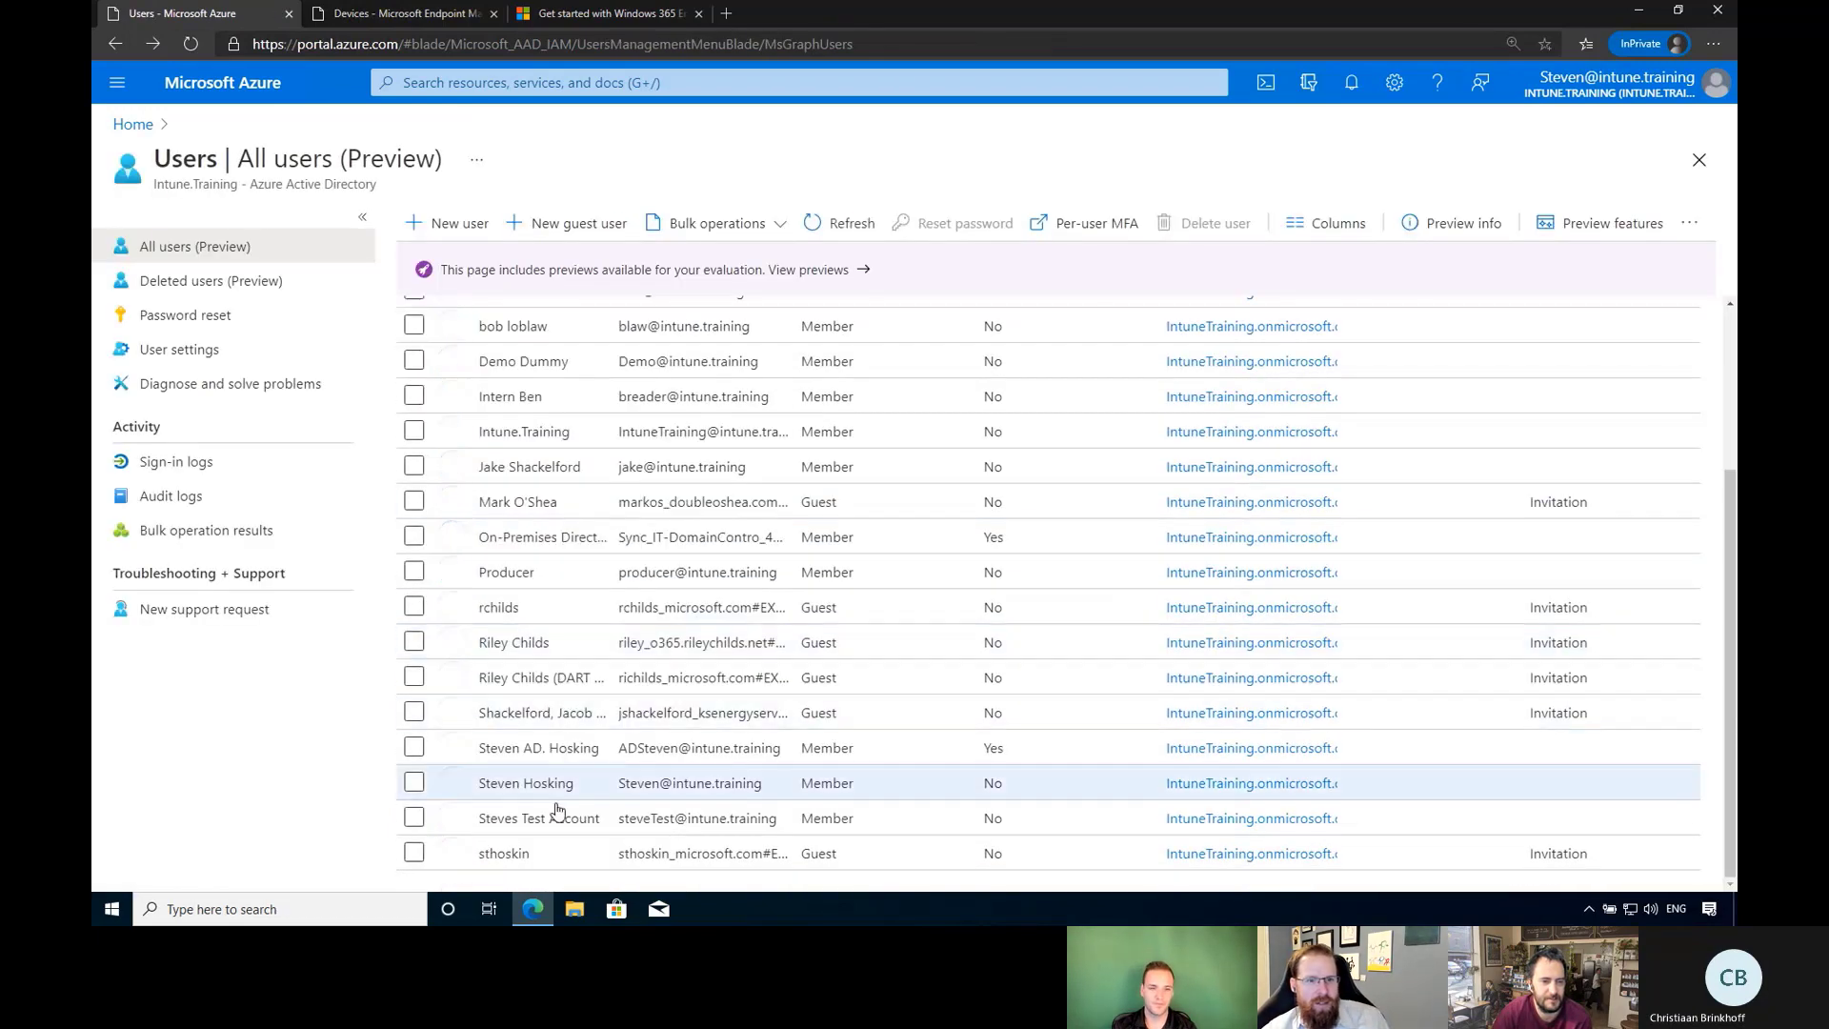
left_click(556, 825)
key("alt+Left")
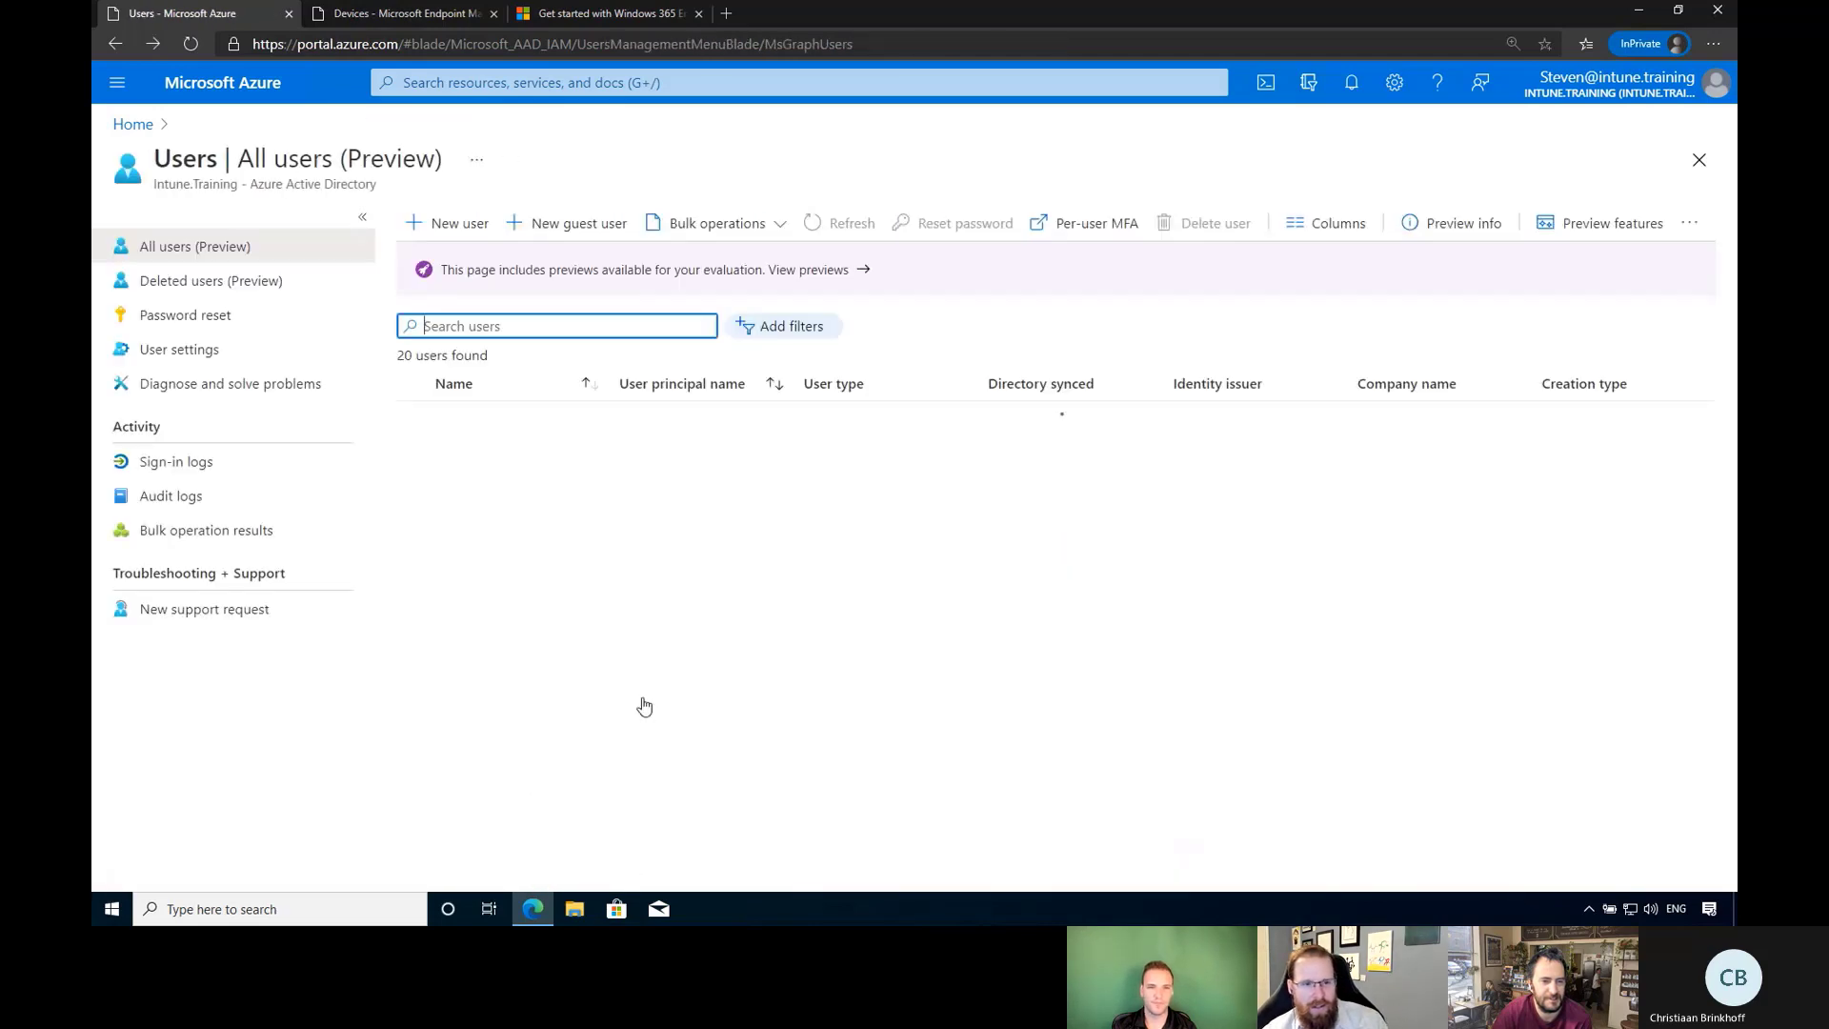
scroll(633, 733, "down", 5)
Review the synced AD user's profile and licenses: Microsoft 365 E5 and Test2 - Cloud PC Add-On.
left_click(579, 752)
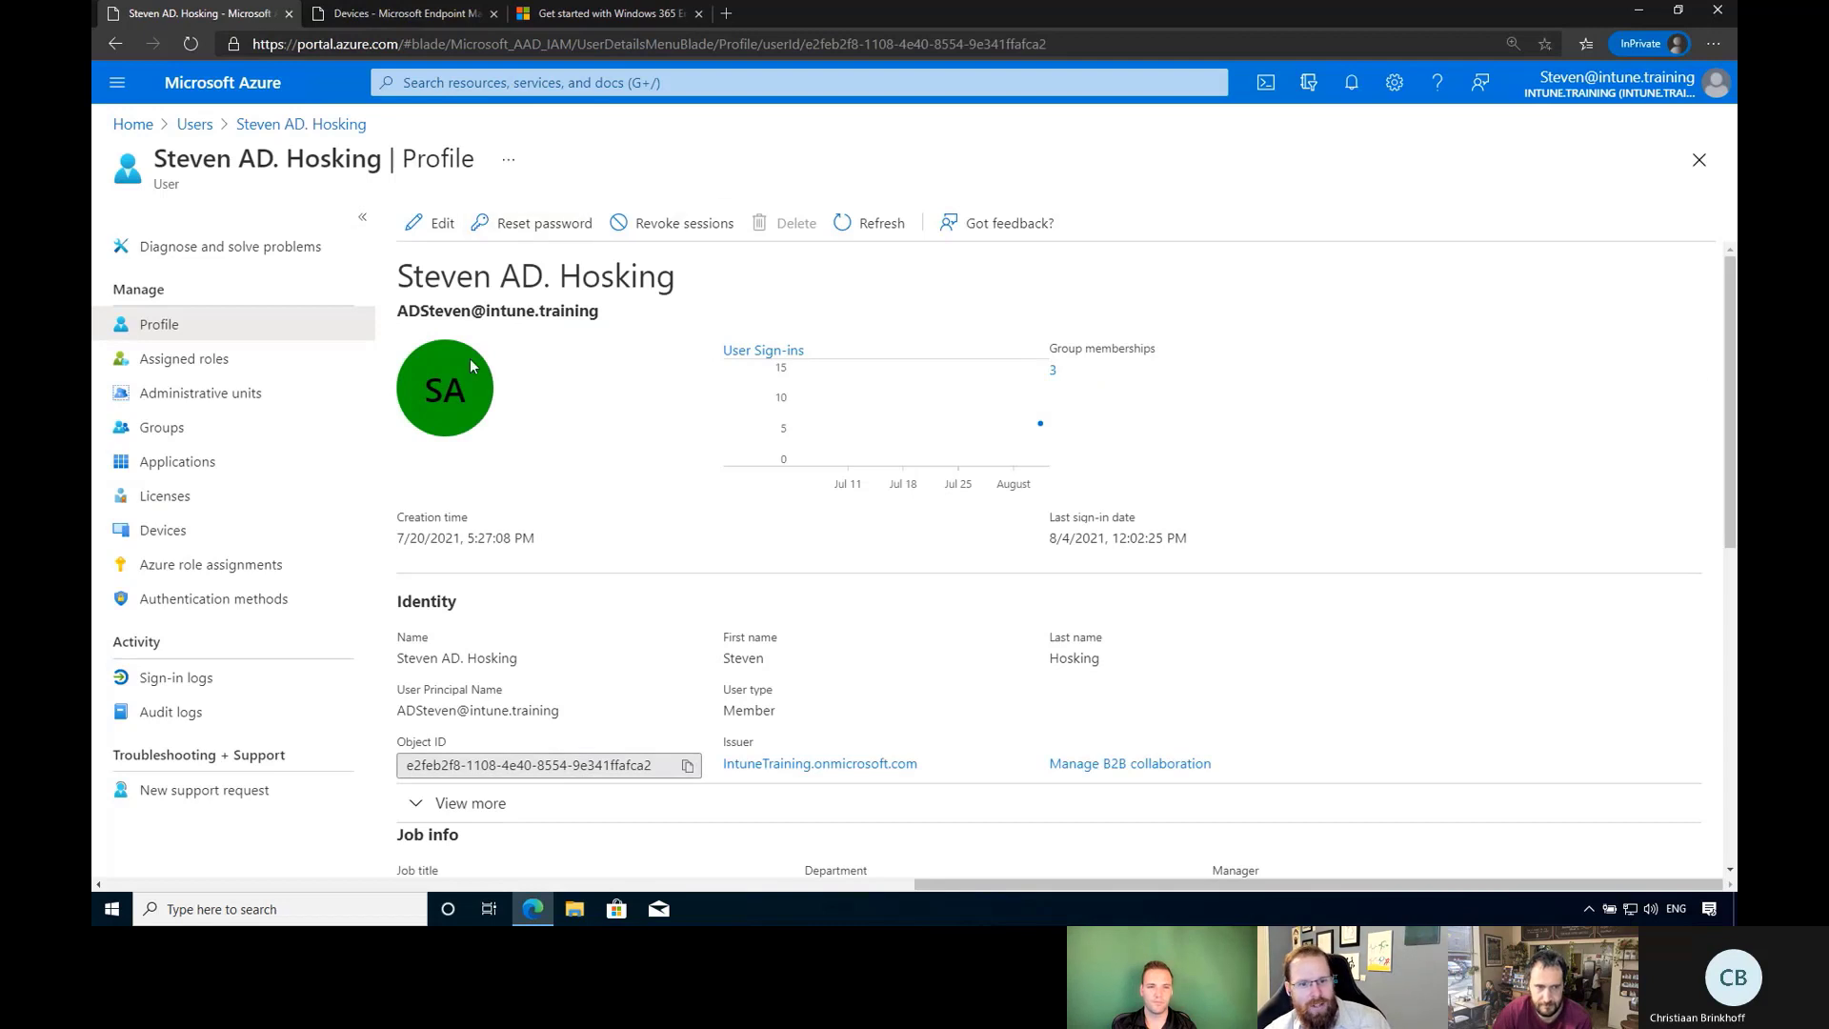
left_click_drag(602, 314, 392, 320)
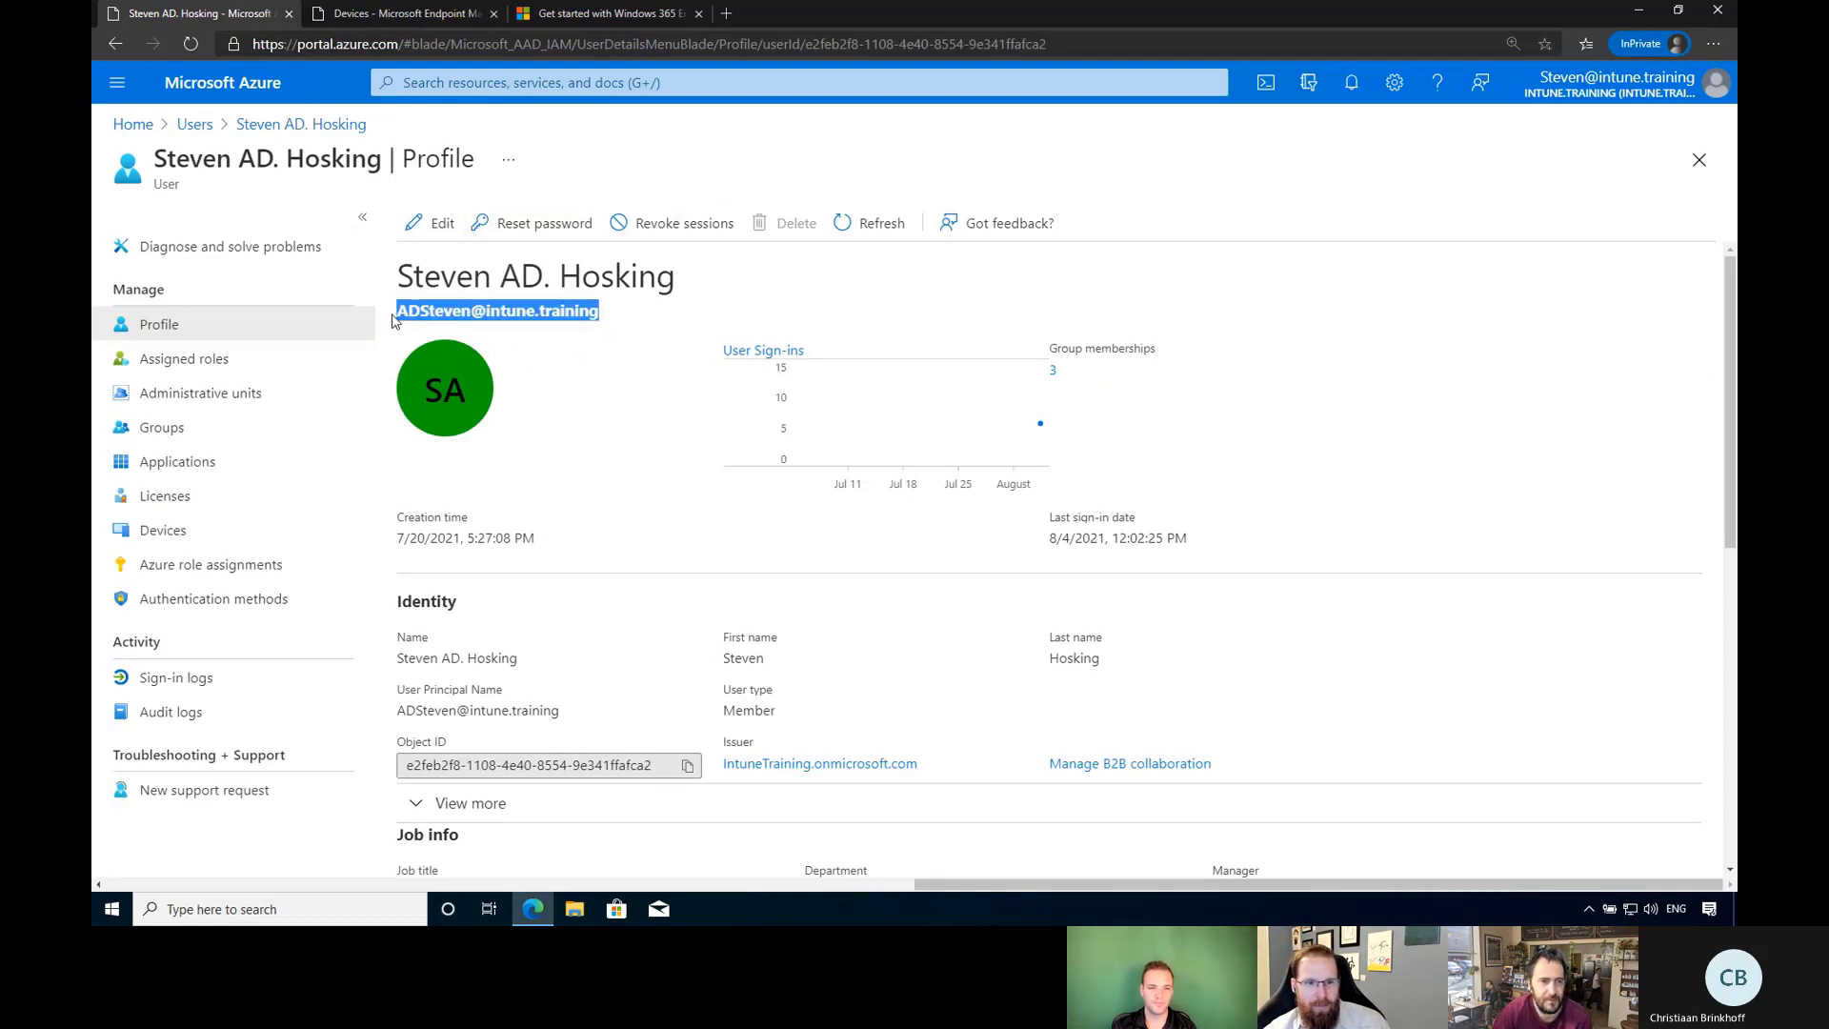
left_click(576, 312)
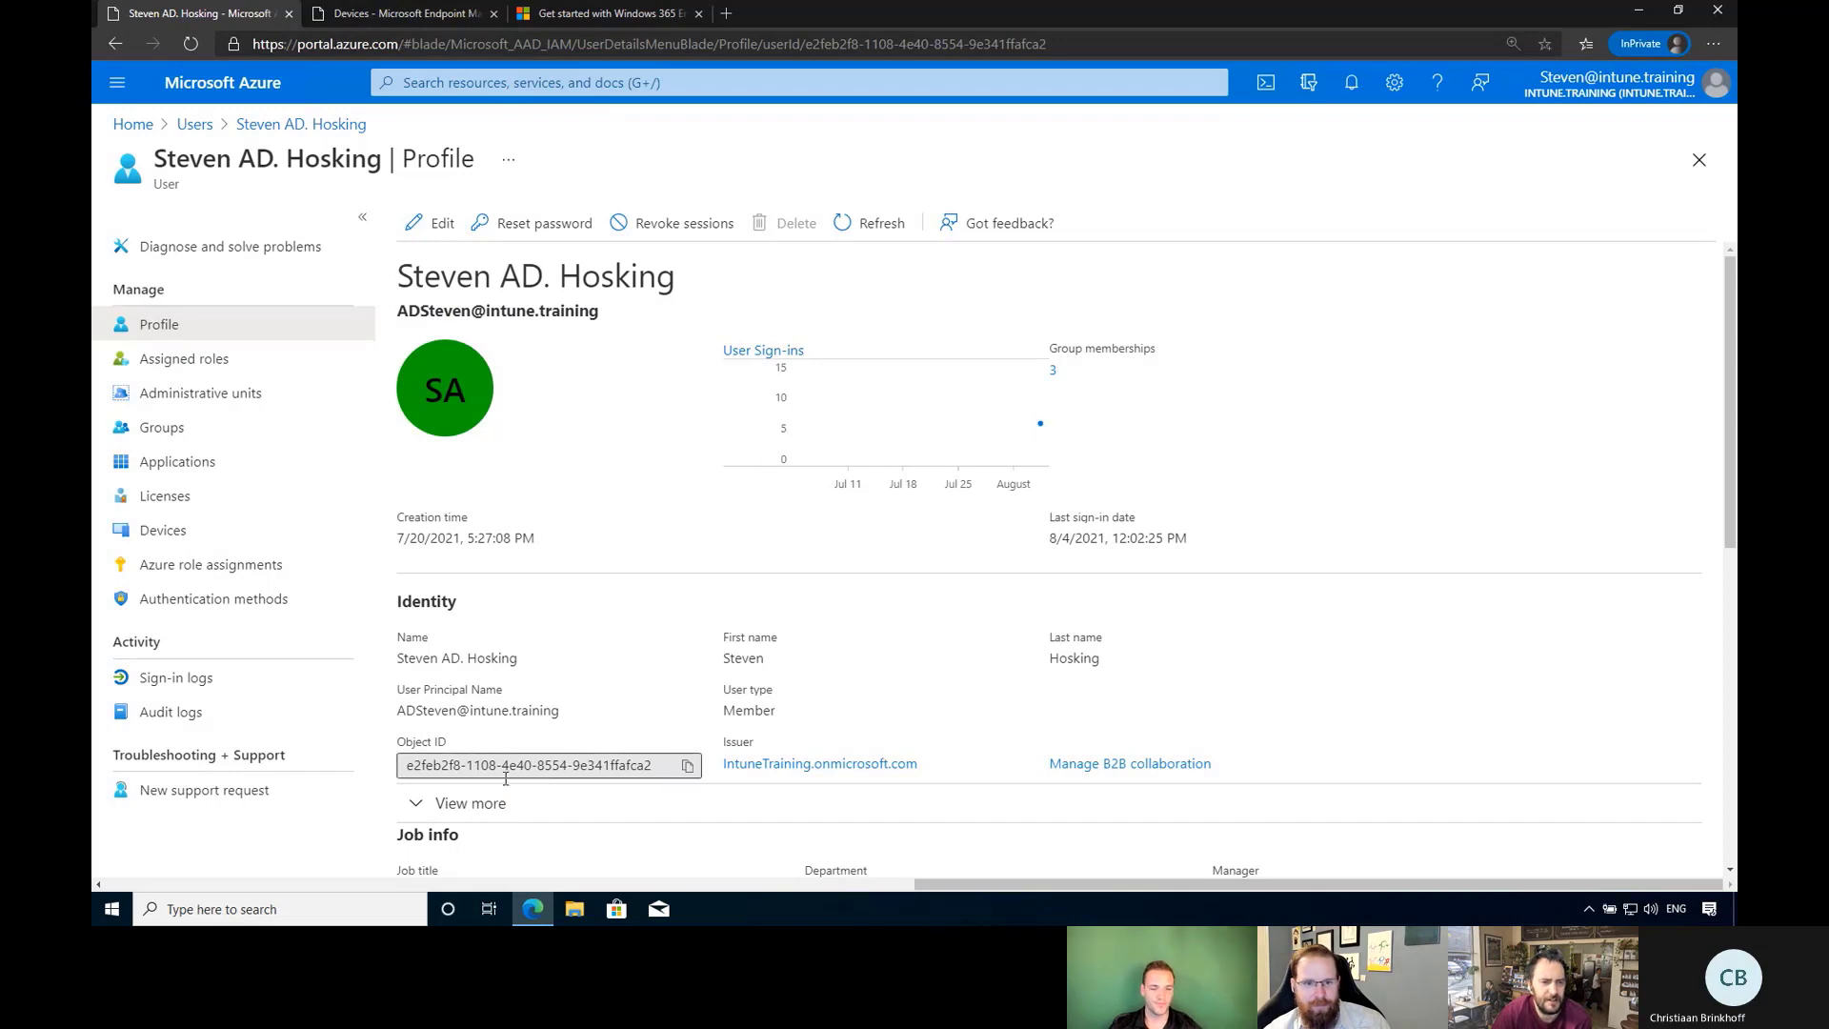
scroll(996, 755, "down", 2)
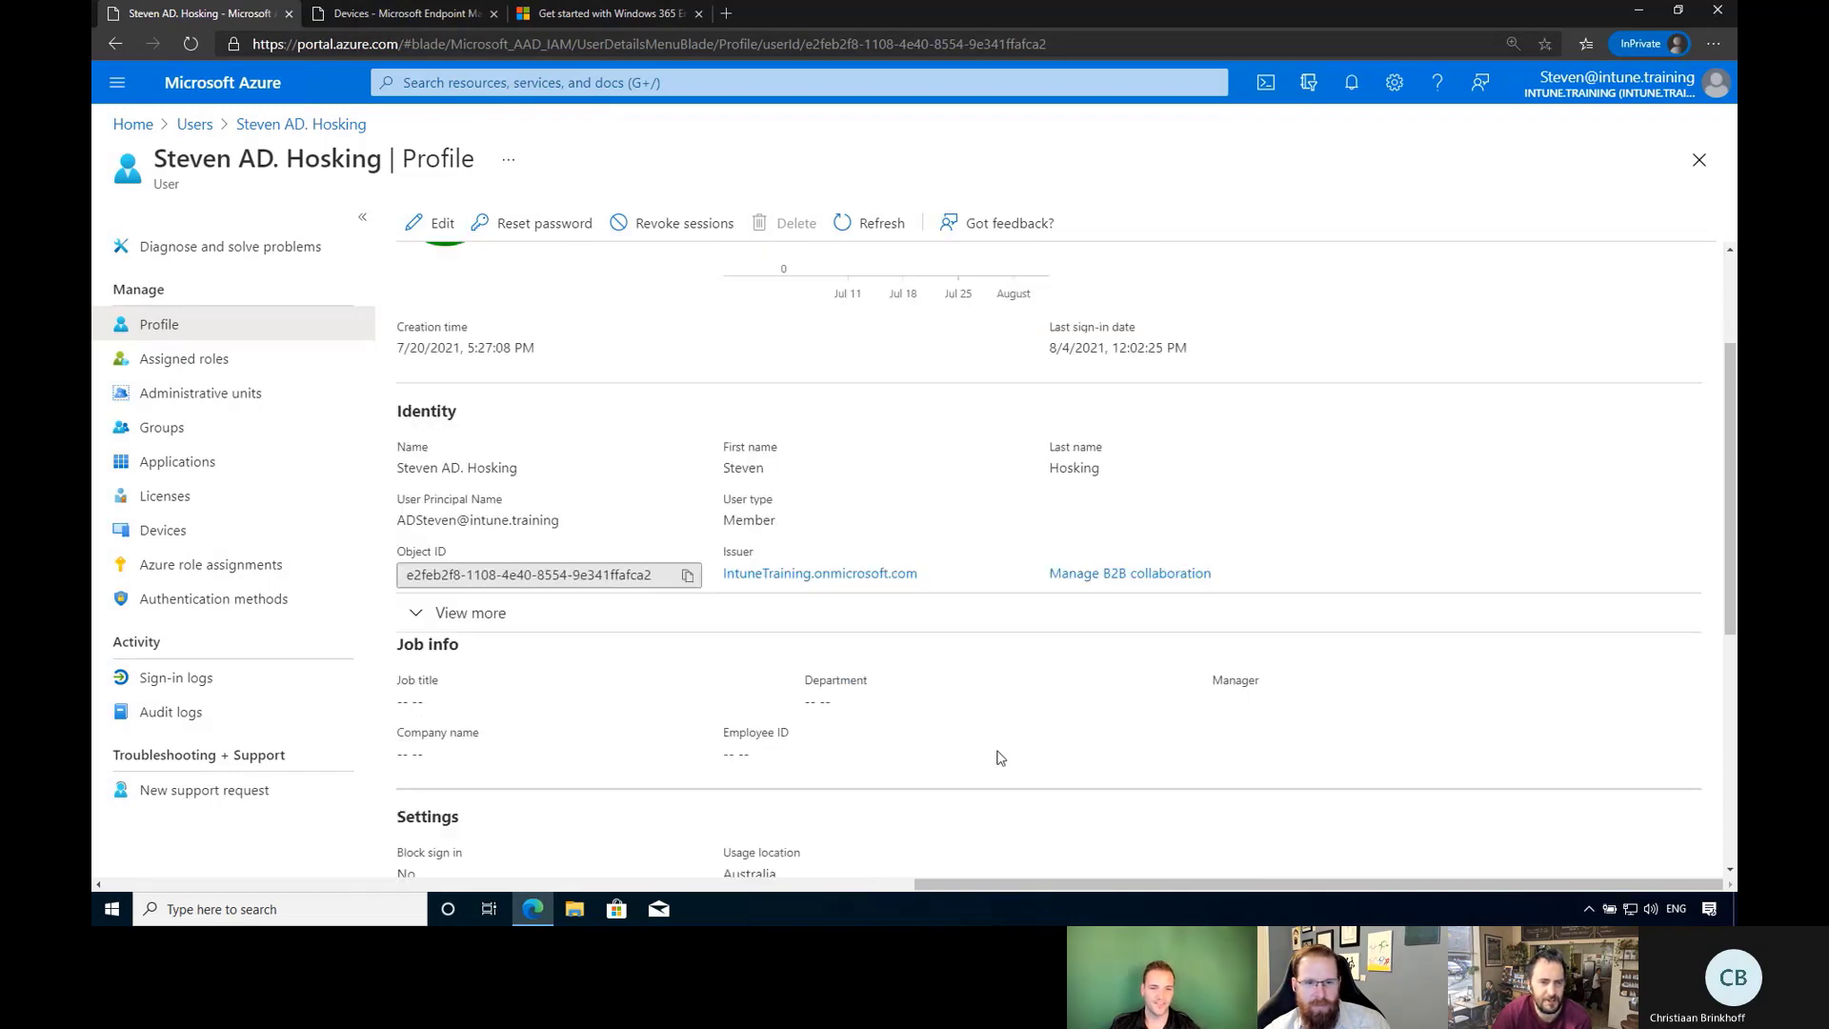
scroll(999, 757, "down", 5)
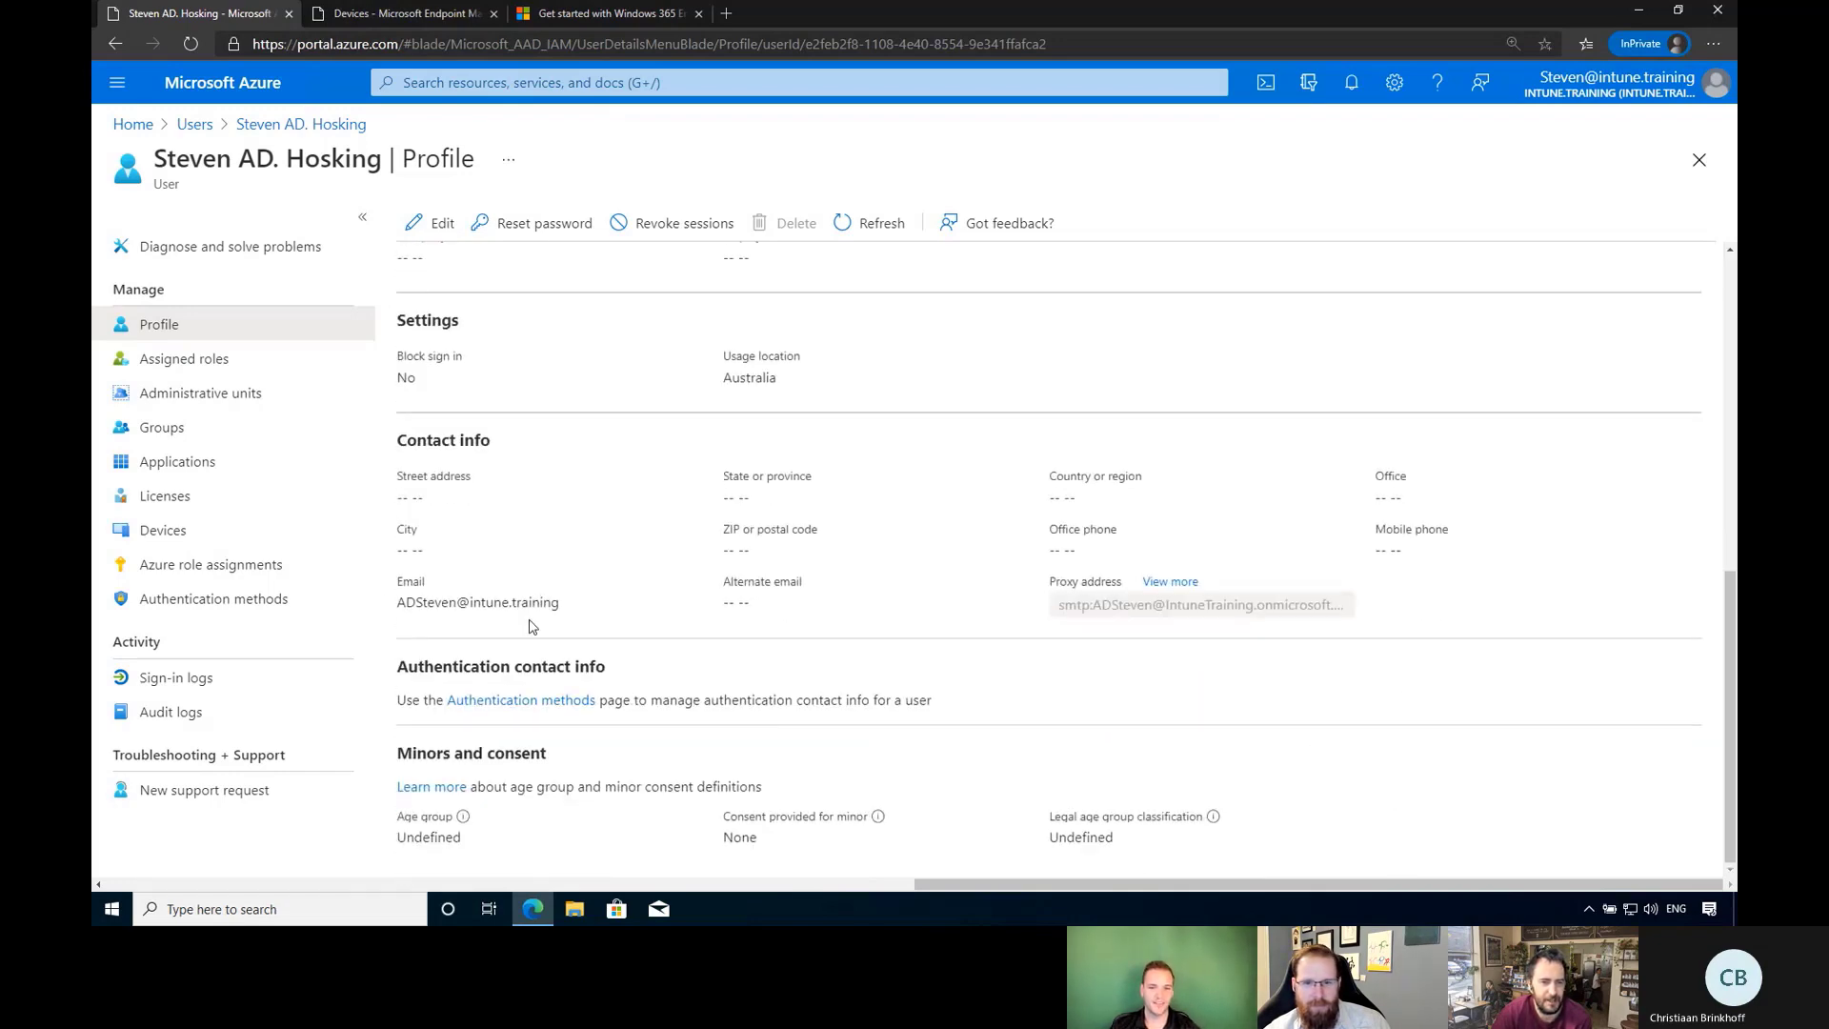
left_click(184, 505)
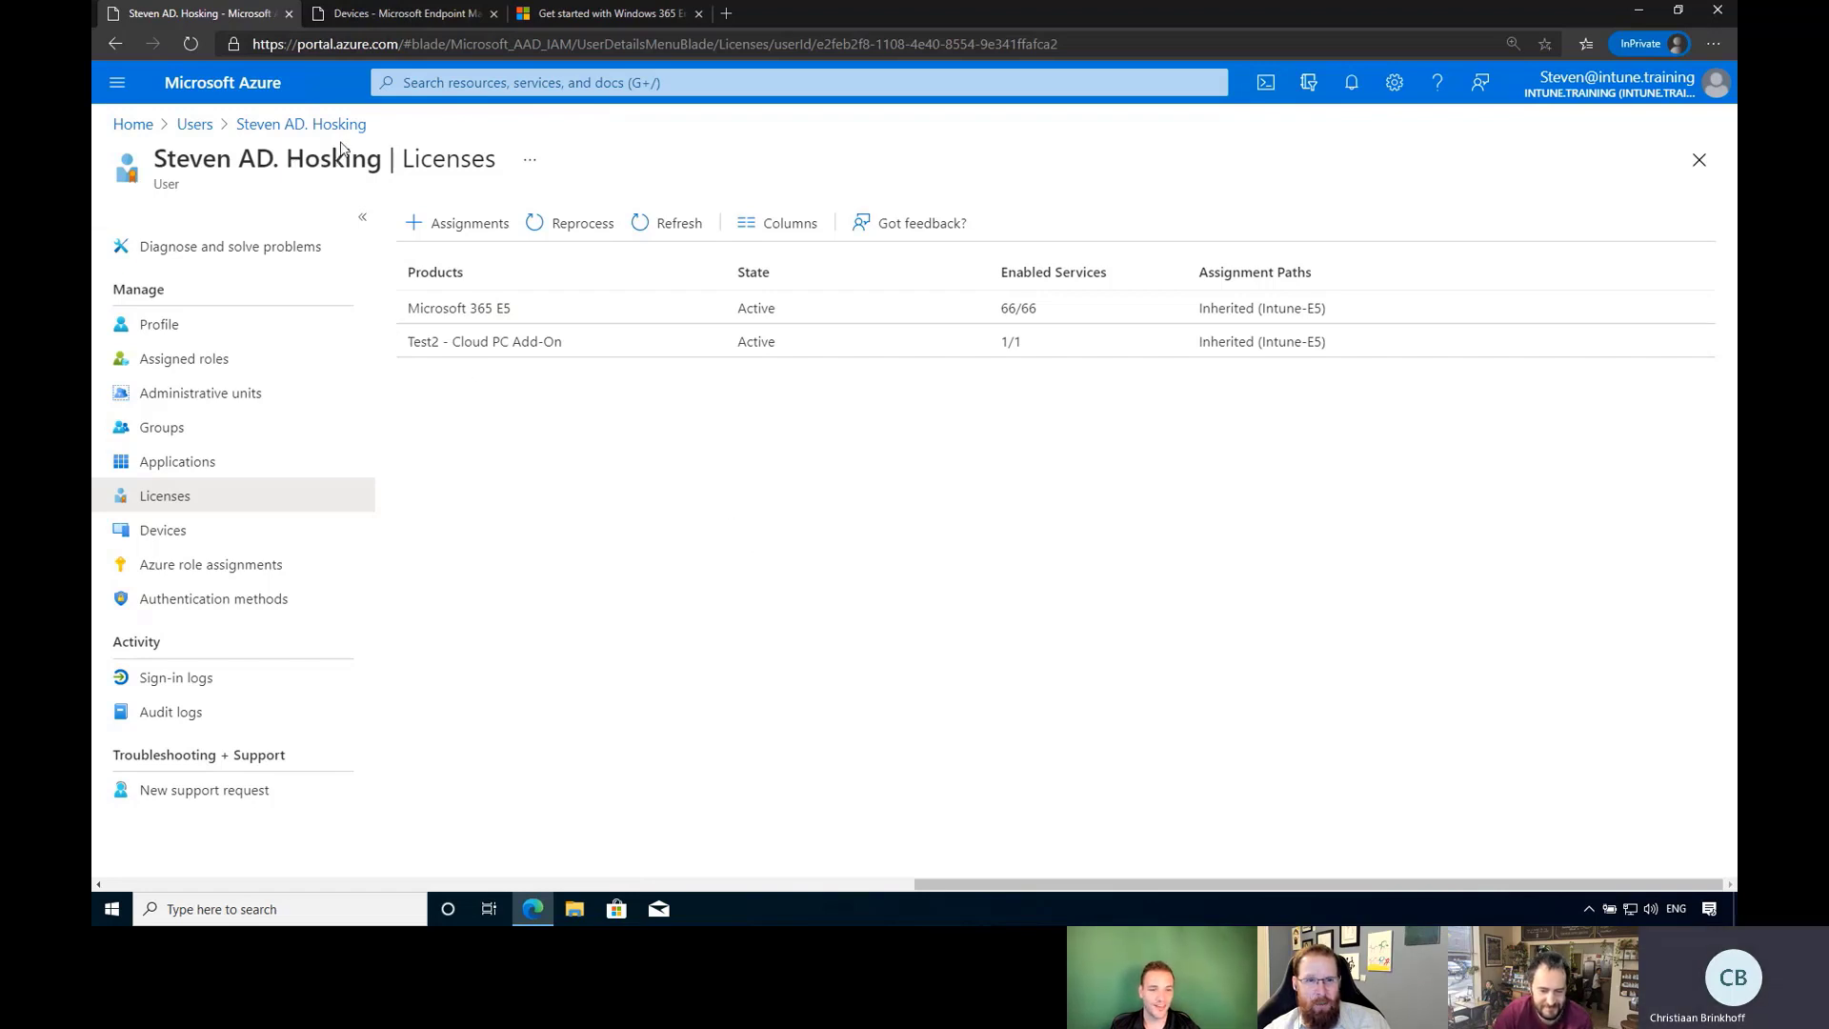
Return via the breadcrumbs to All users, then go to the Endpoint Manager Devices tab.
left_click(266, 131)
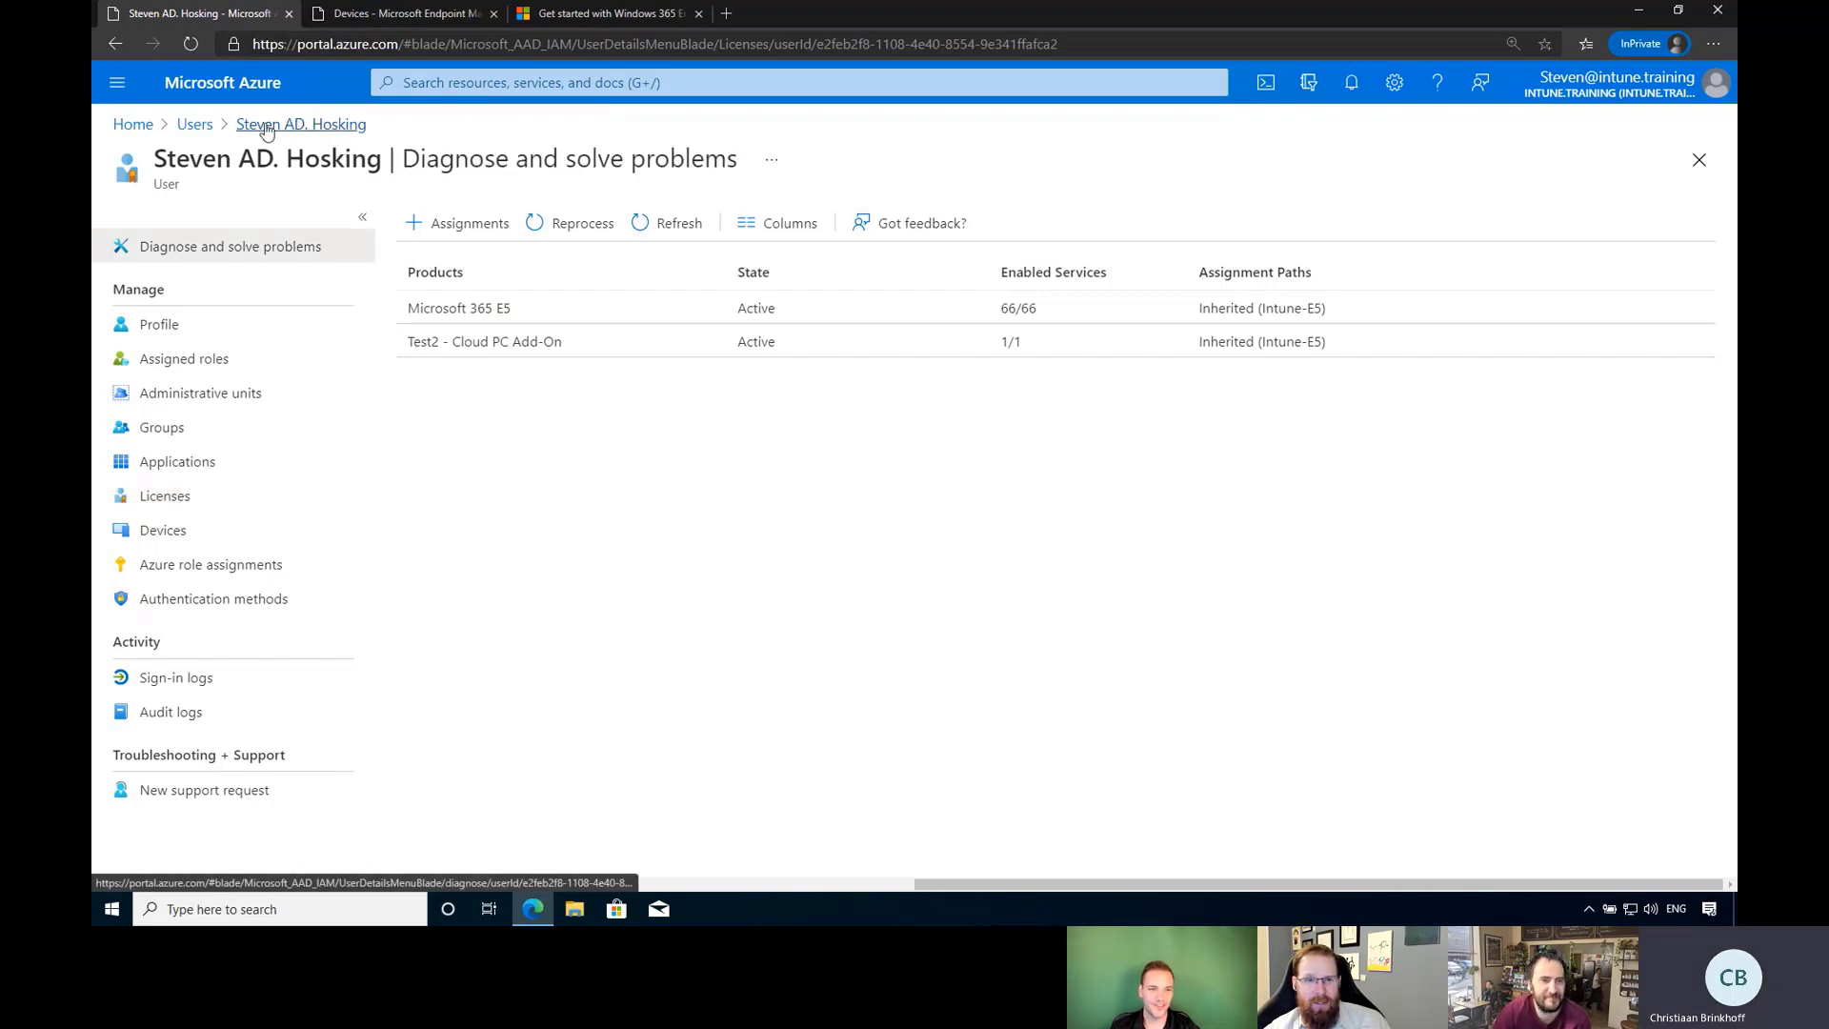
left_click(195, 125)
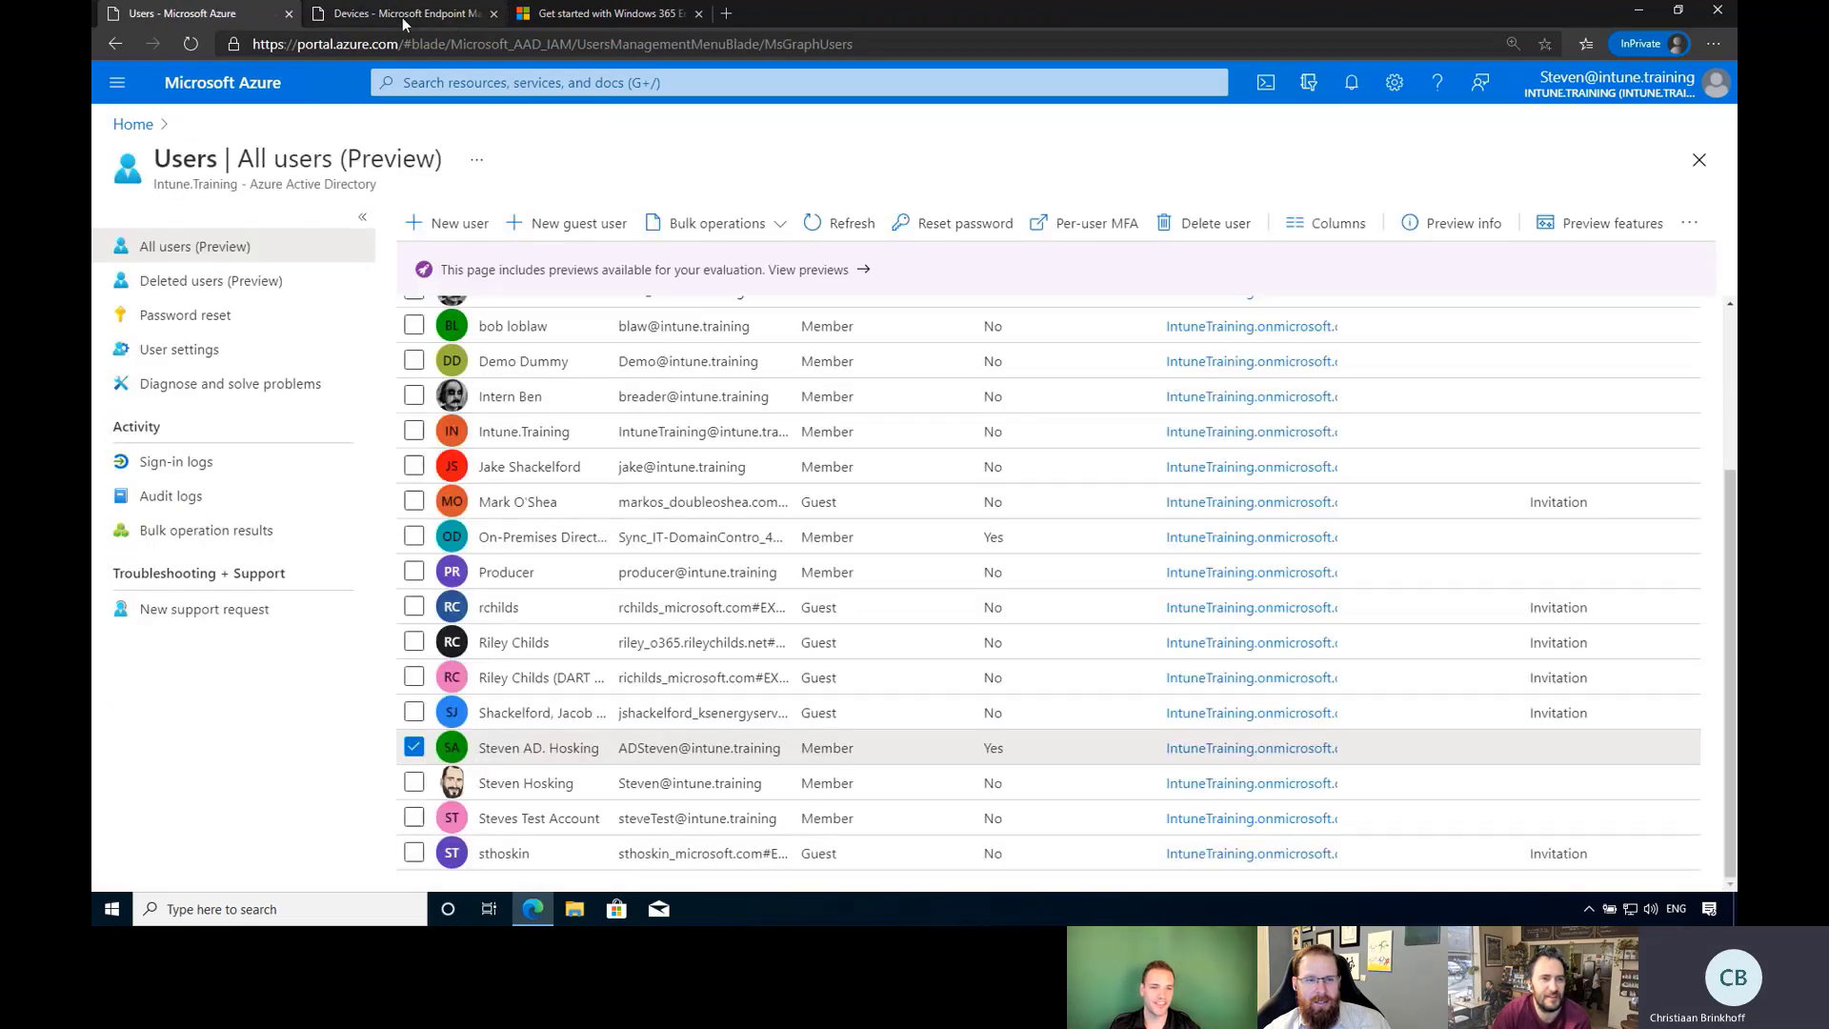
left_click(402, 18)
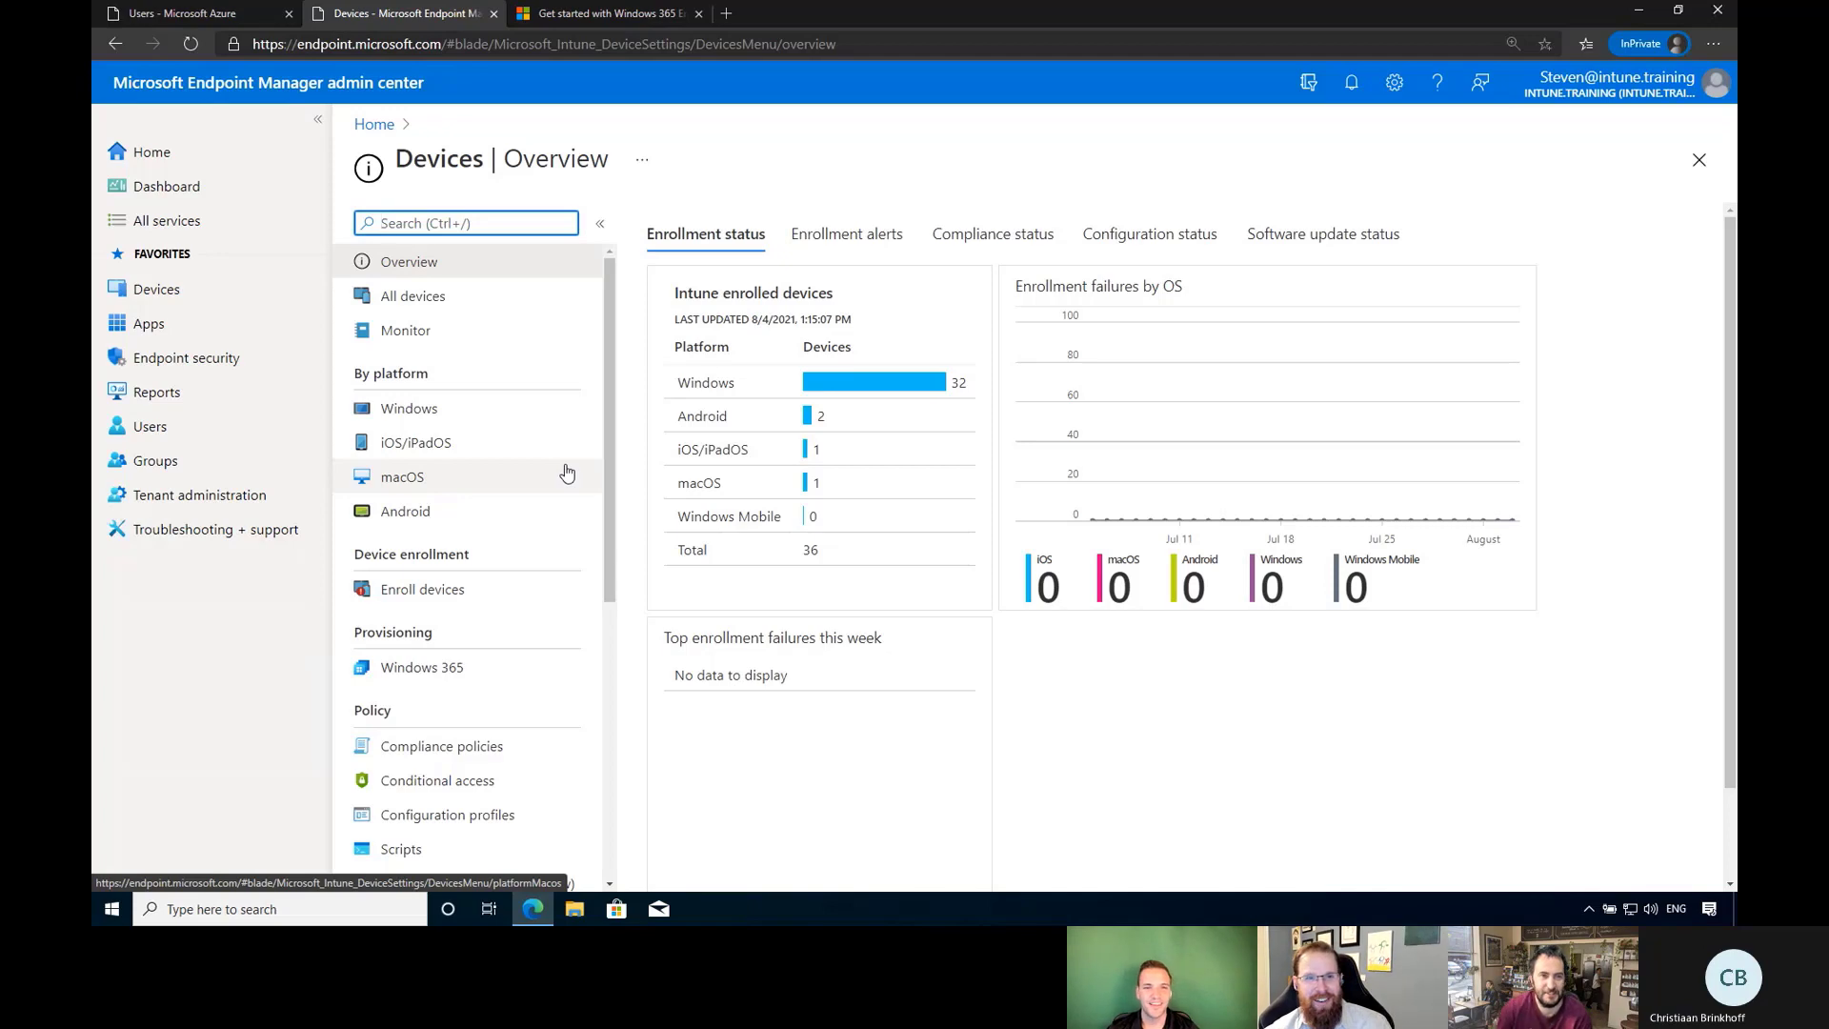
Load aka.ms/cpctrial in the Windows 365 article's tab to reach the Windows 365 Cloud PC page.
left_click(627, 16)
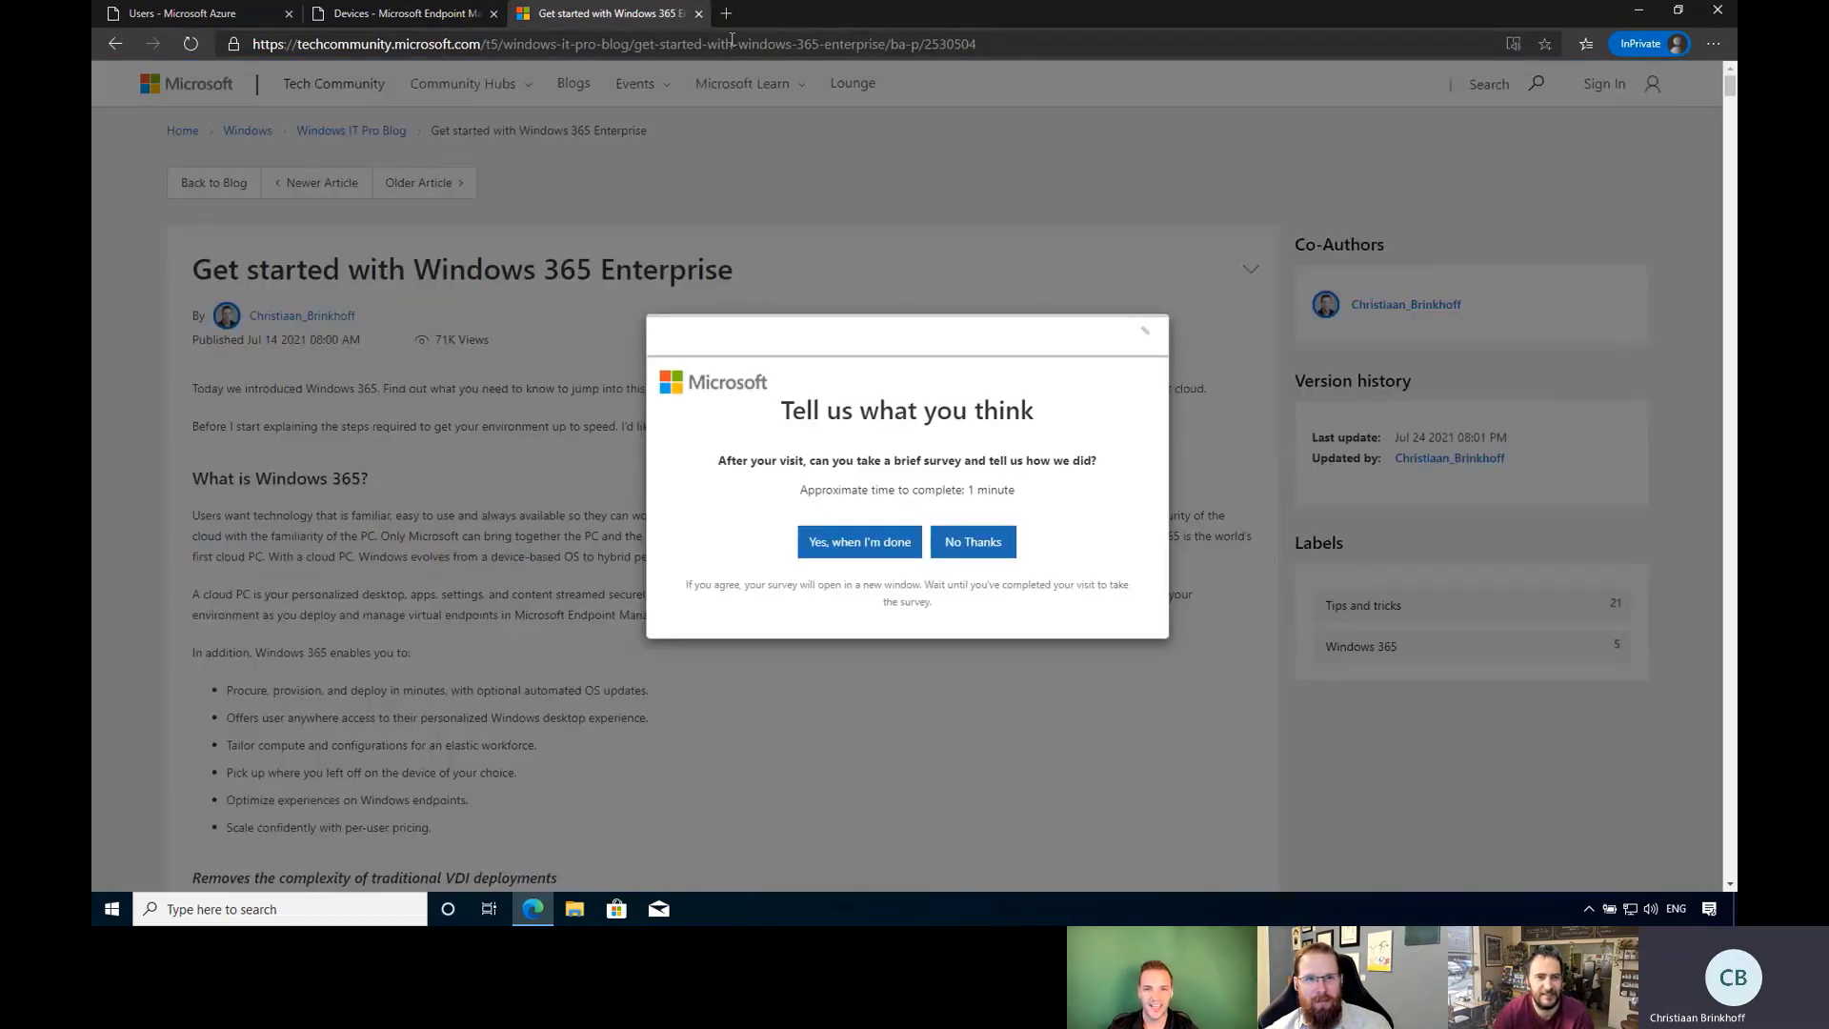
left_click(659, 44)
type("ak")
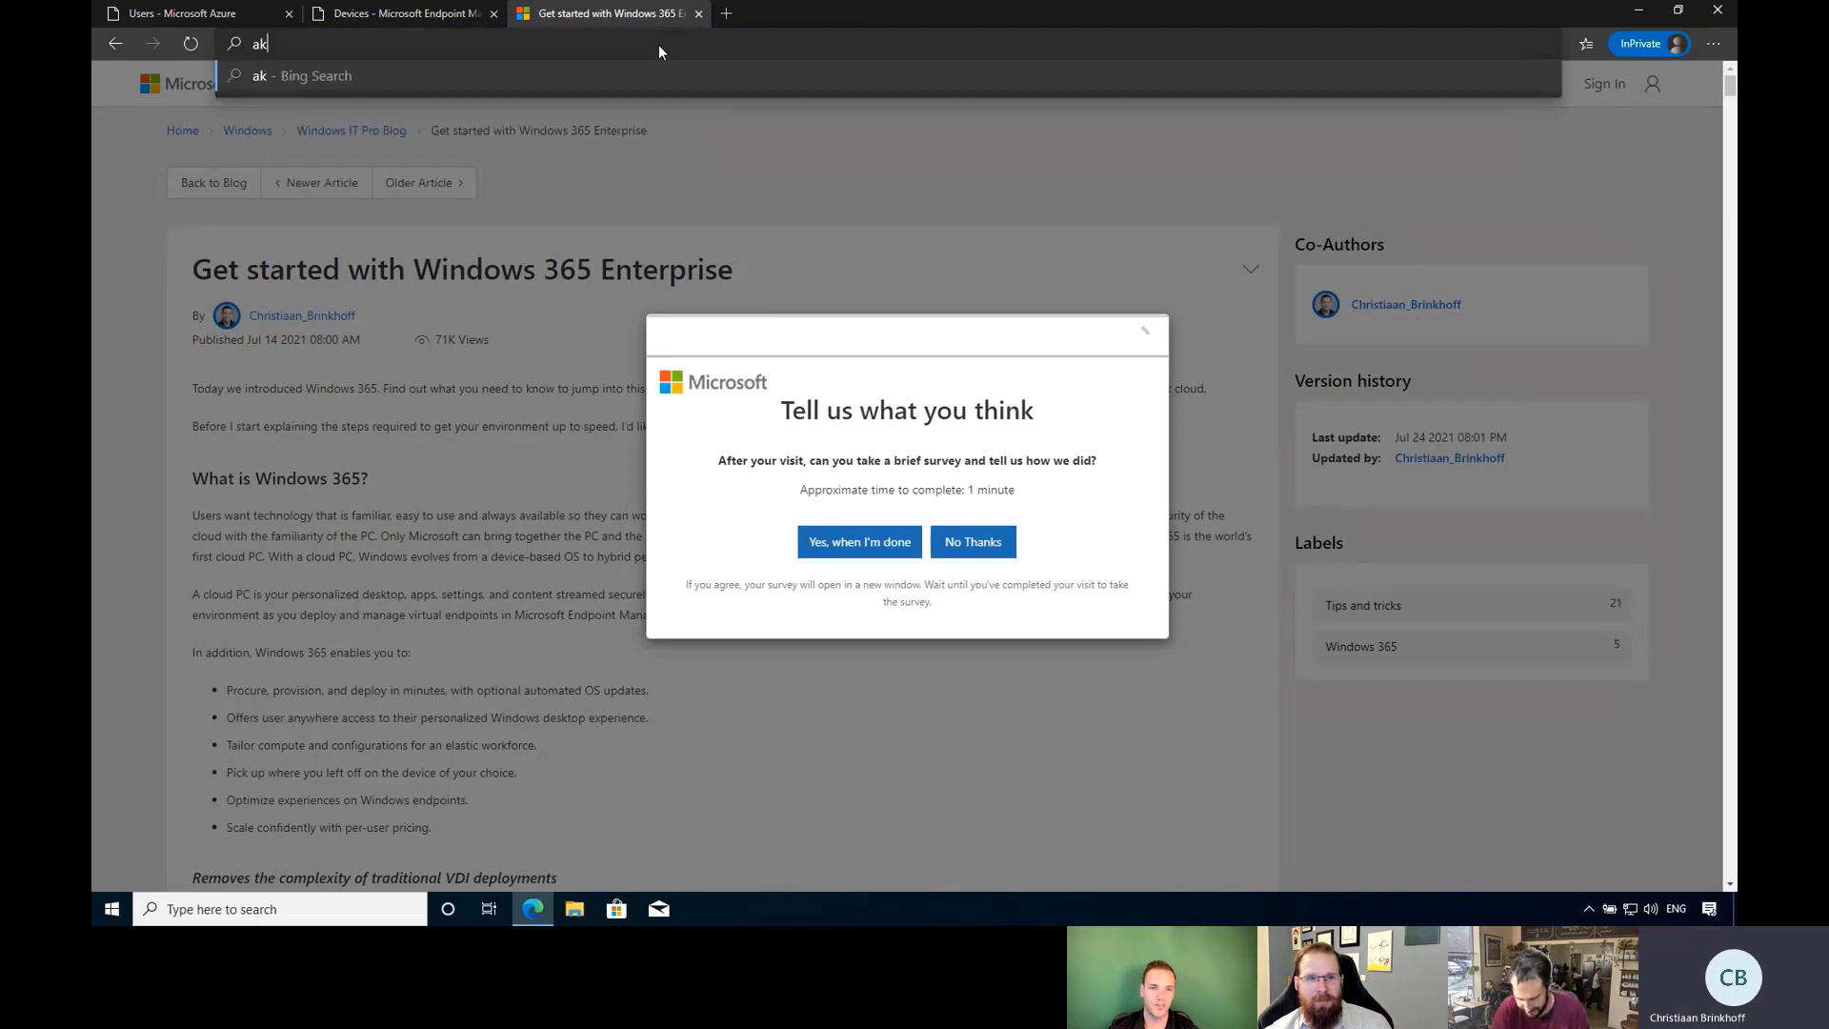
type("a.ms/")
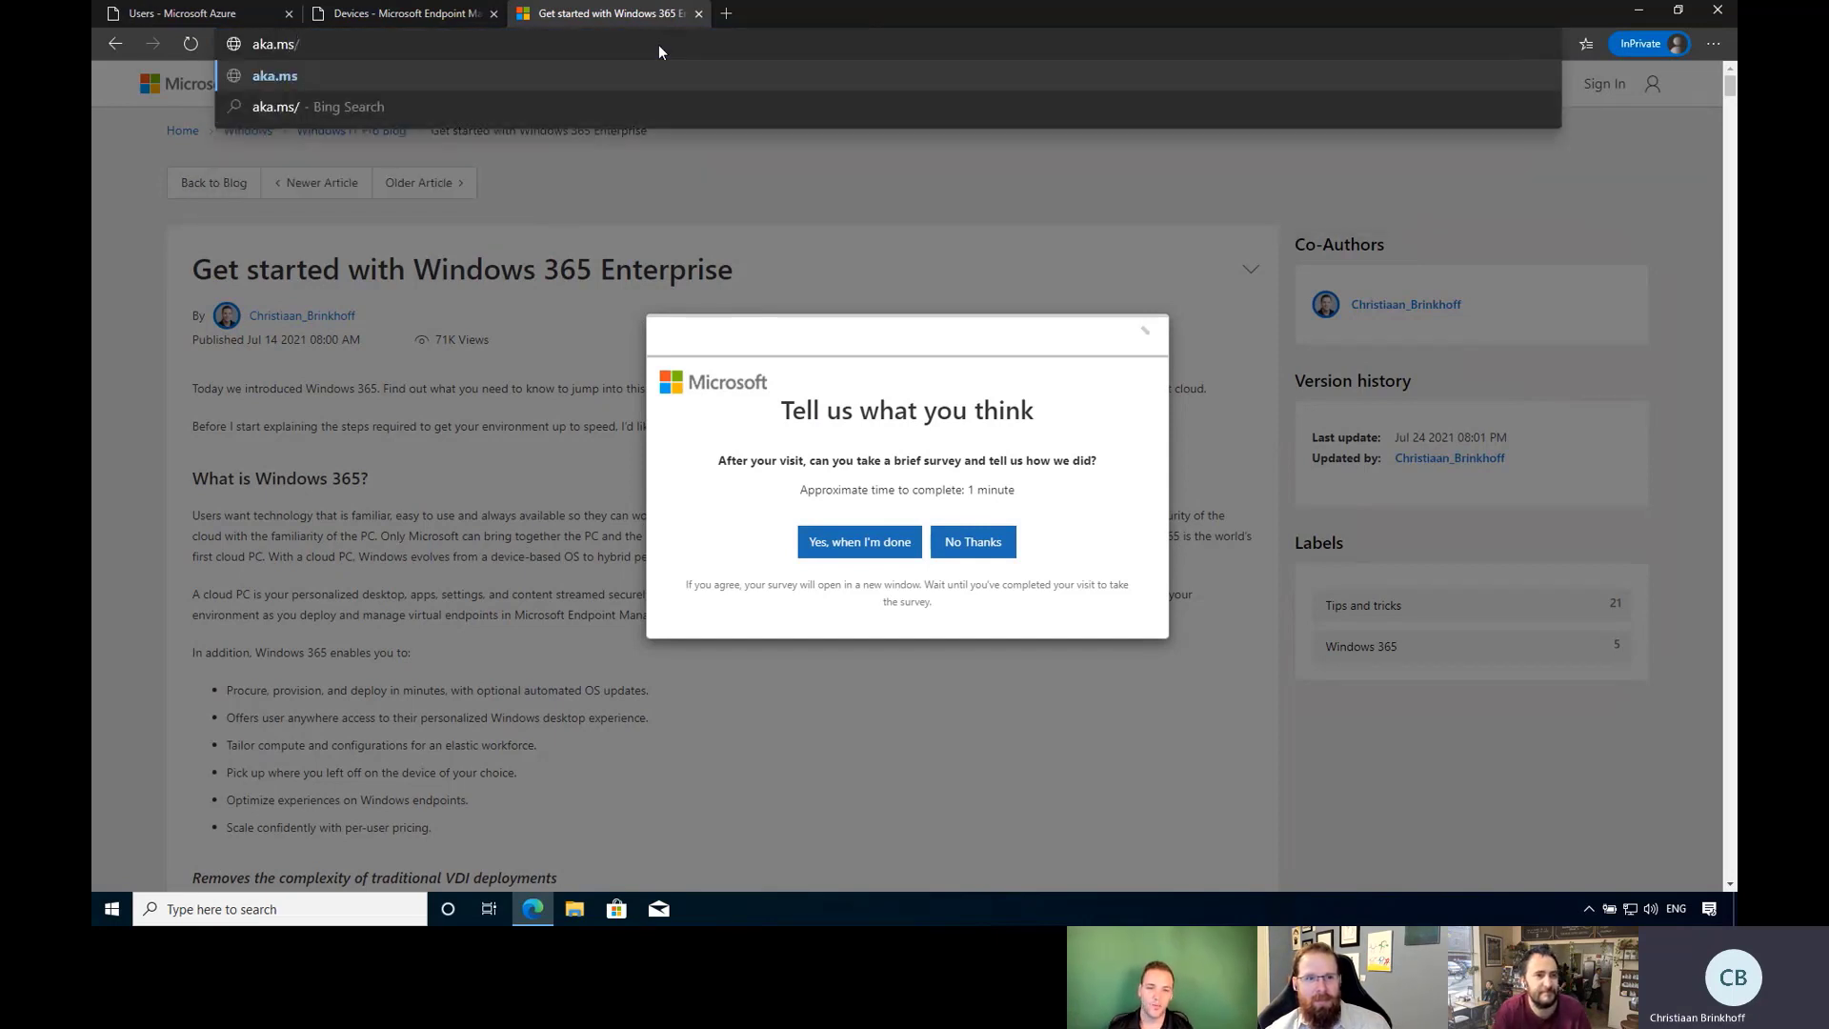
type("cpc")
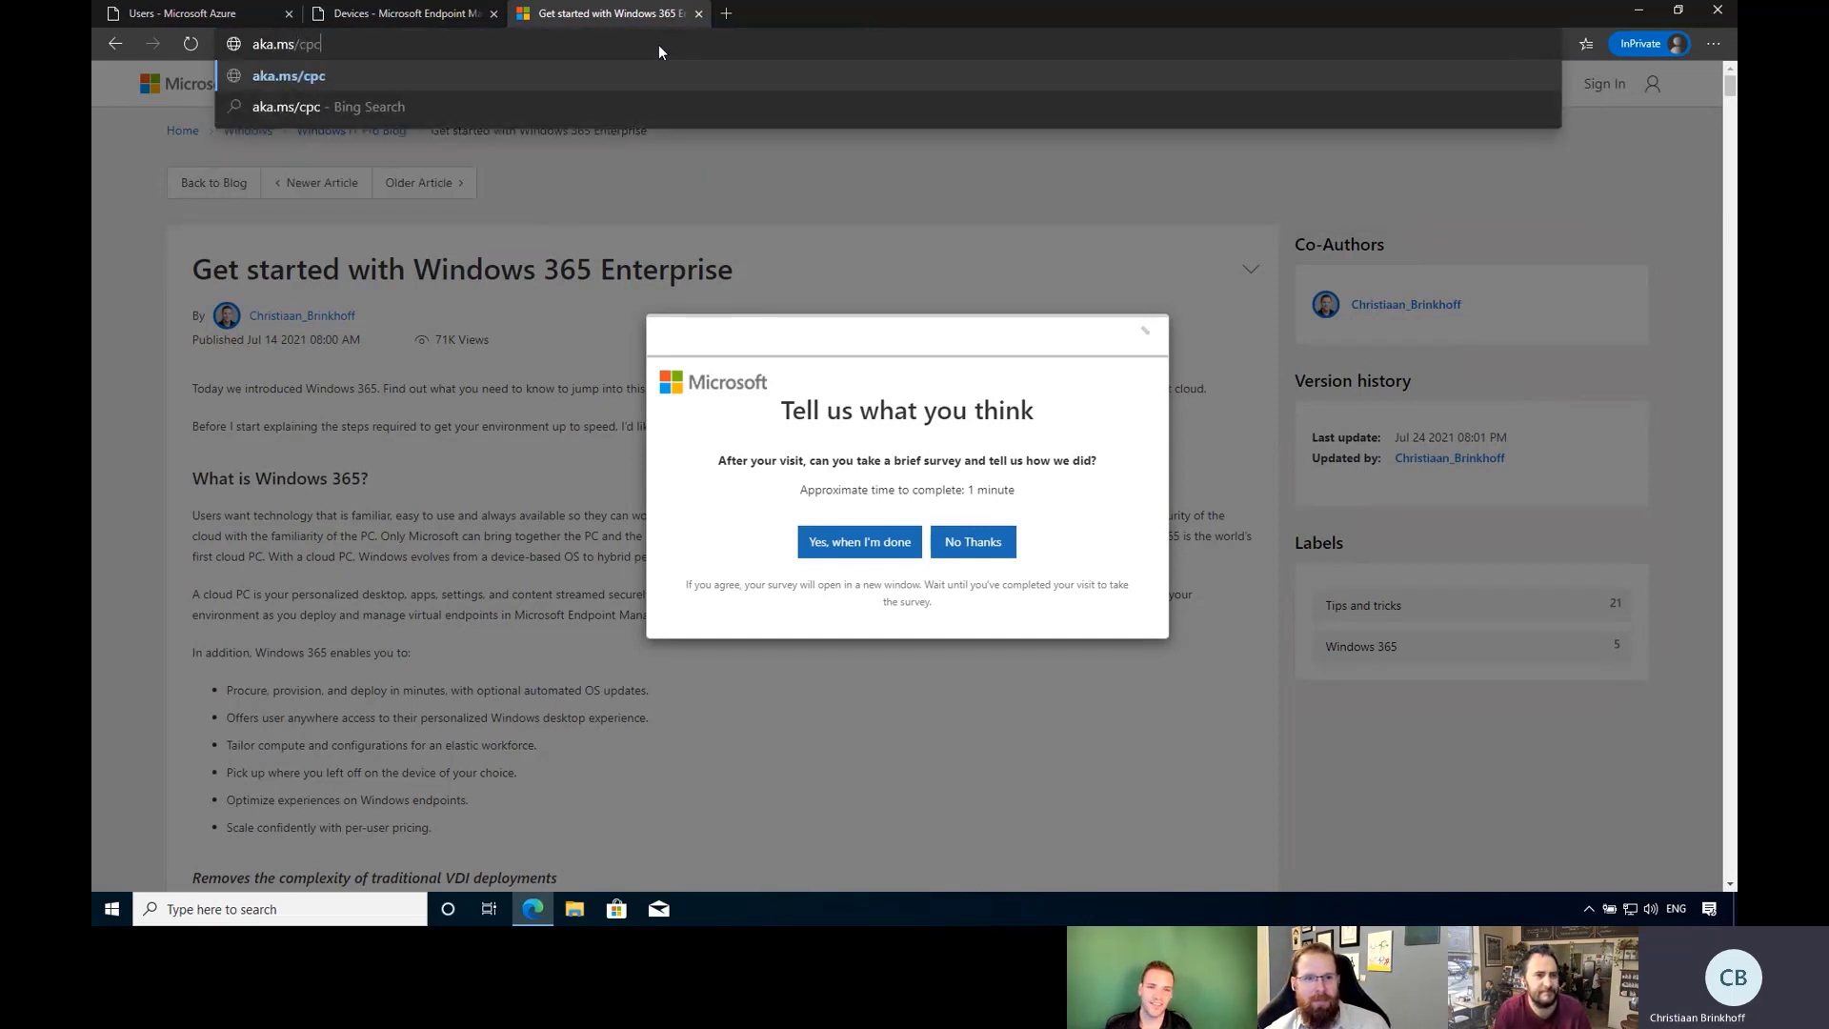
type("tria")
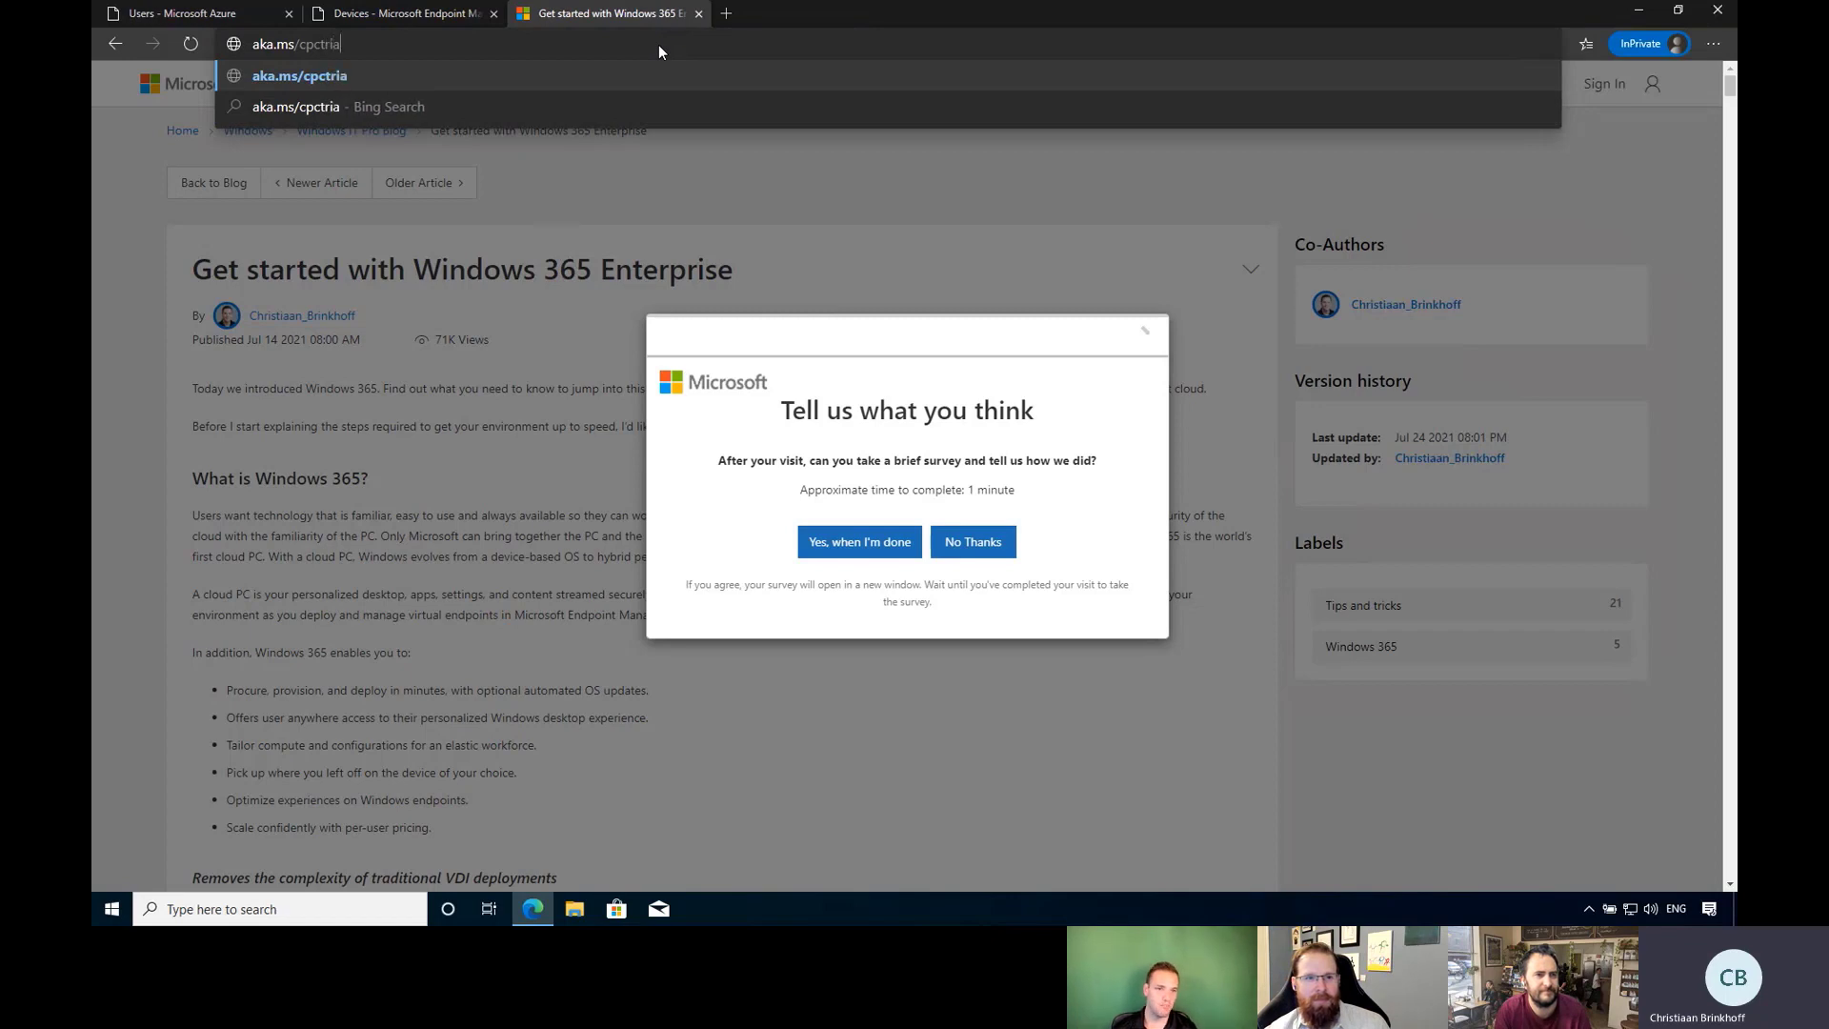
type("l")
key("Return")
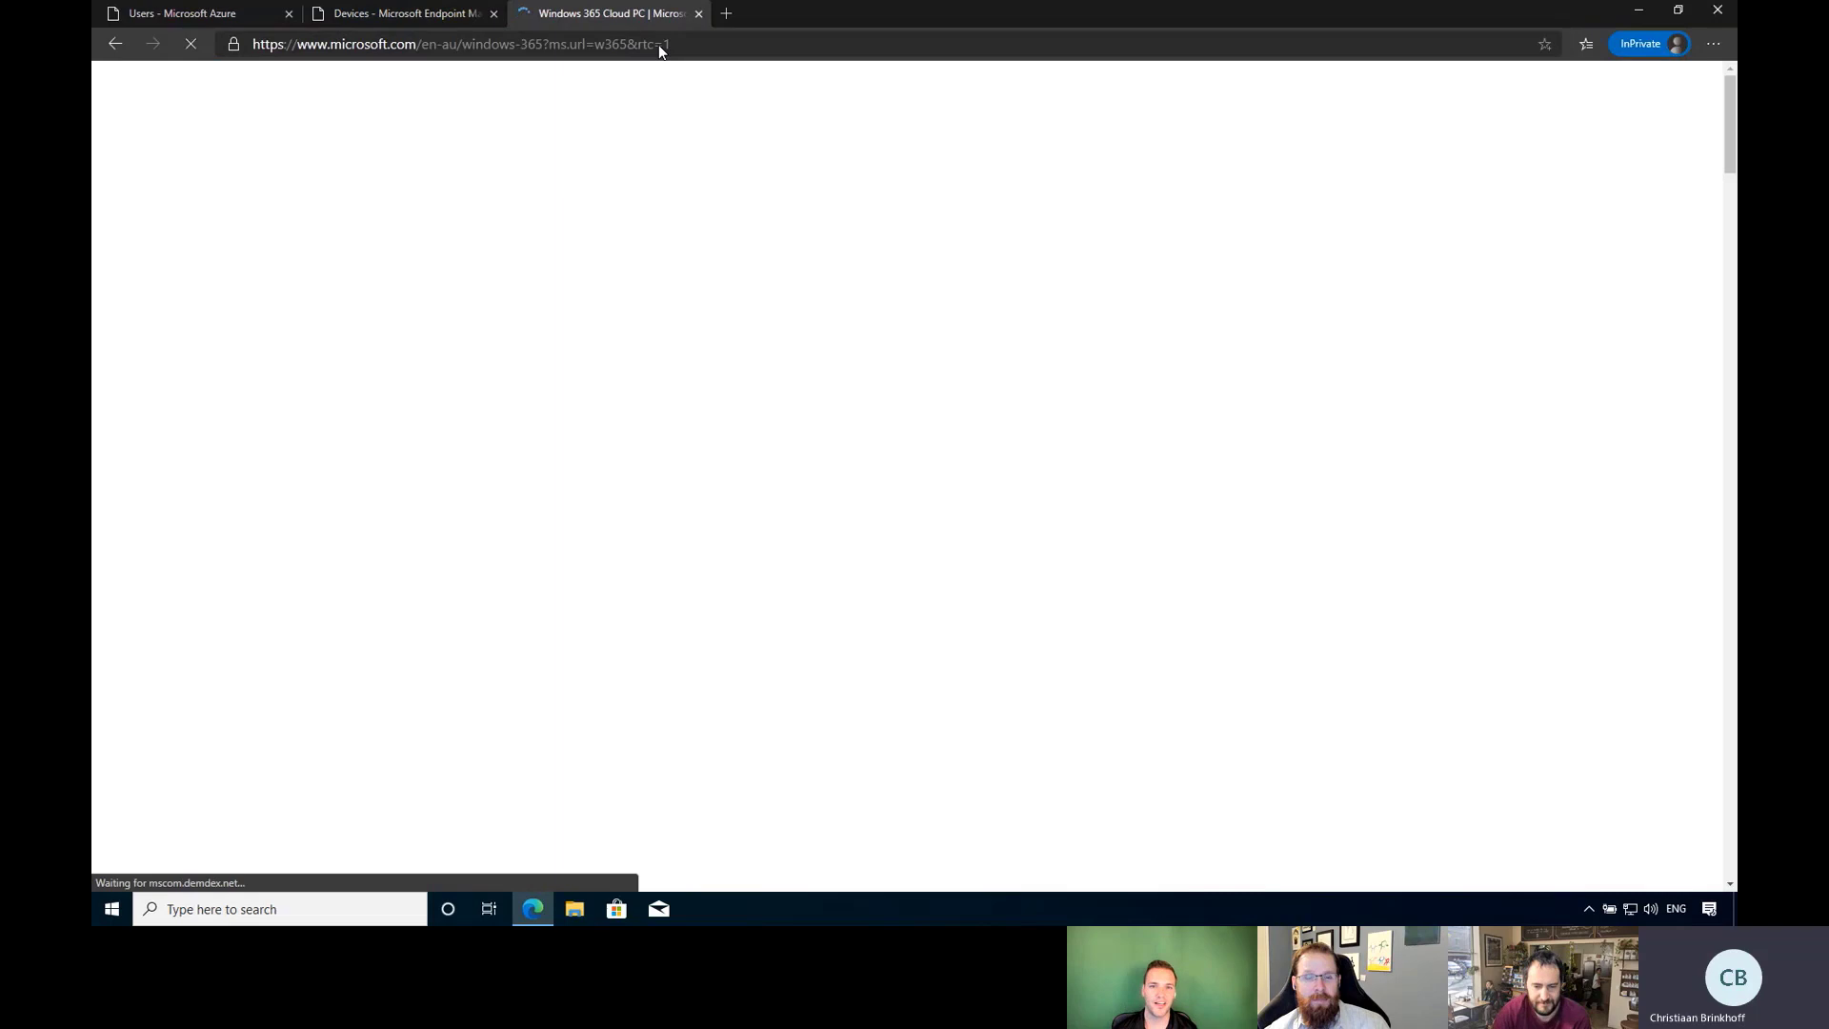
left_click(621, 84)
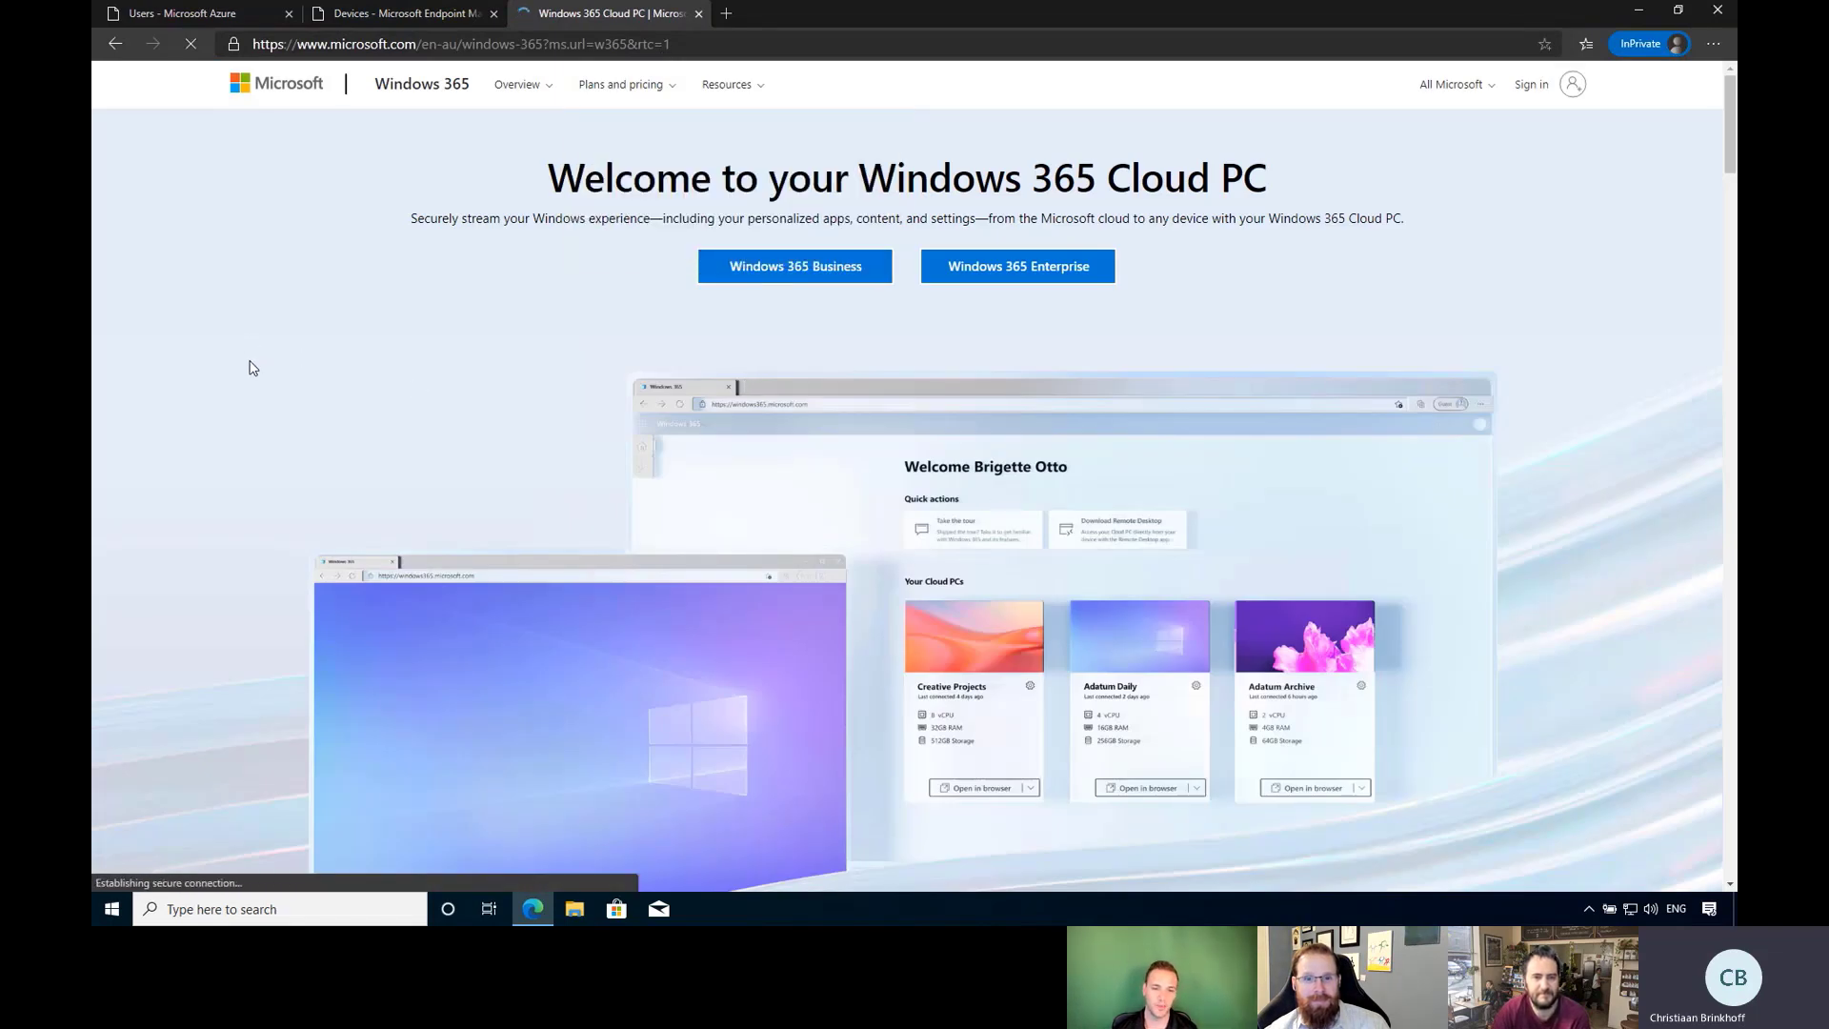
scroll(188, 359, "down", 8)
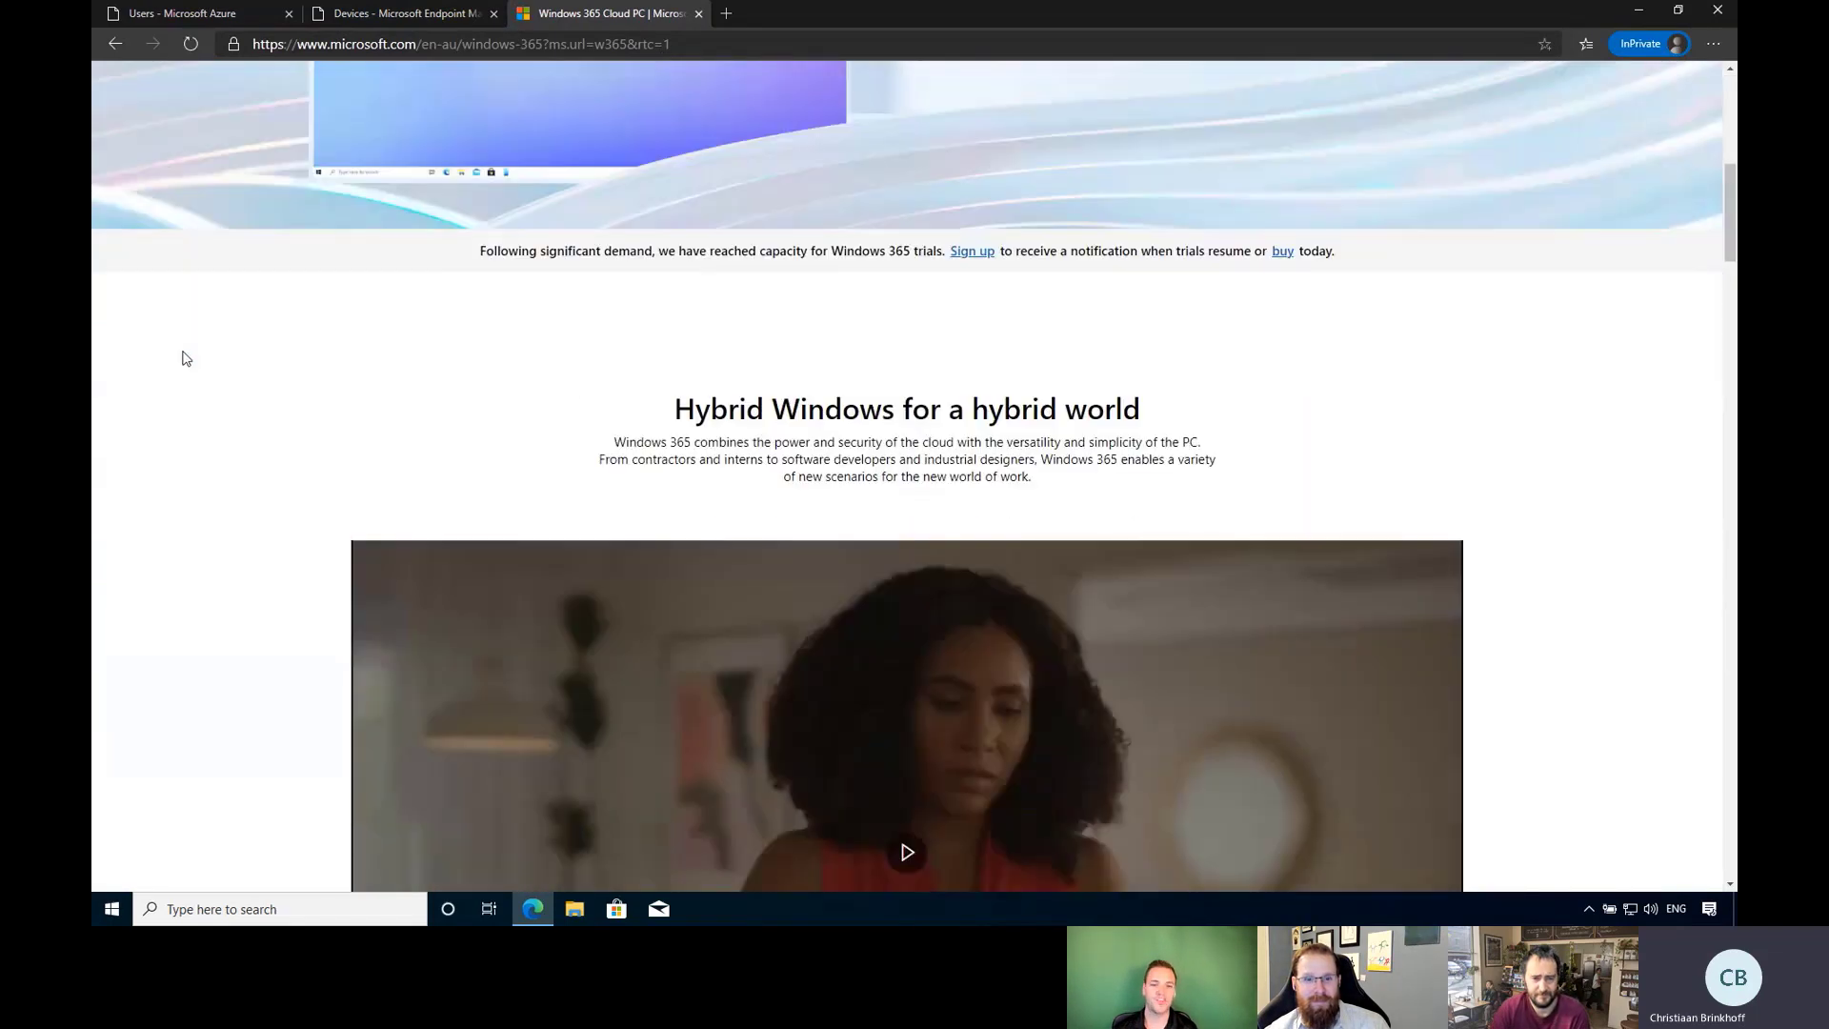
scroll(160, 348, "down", 15)
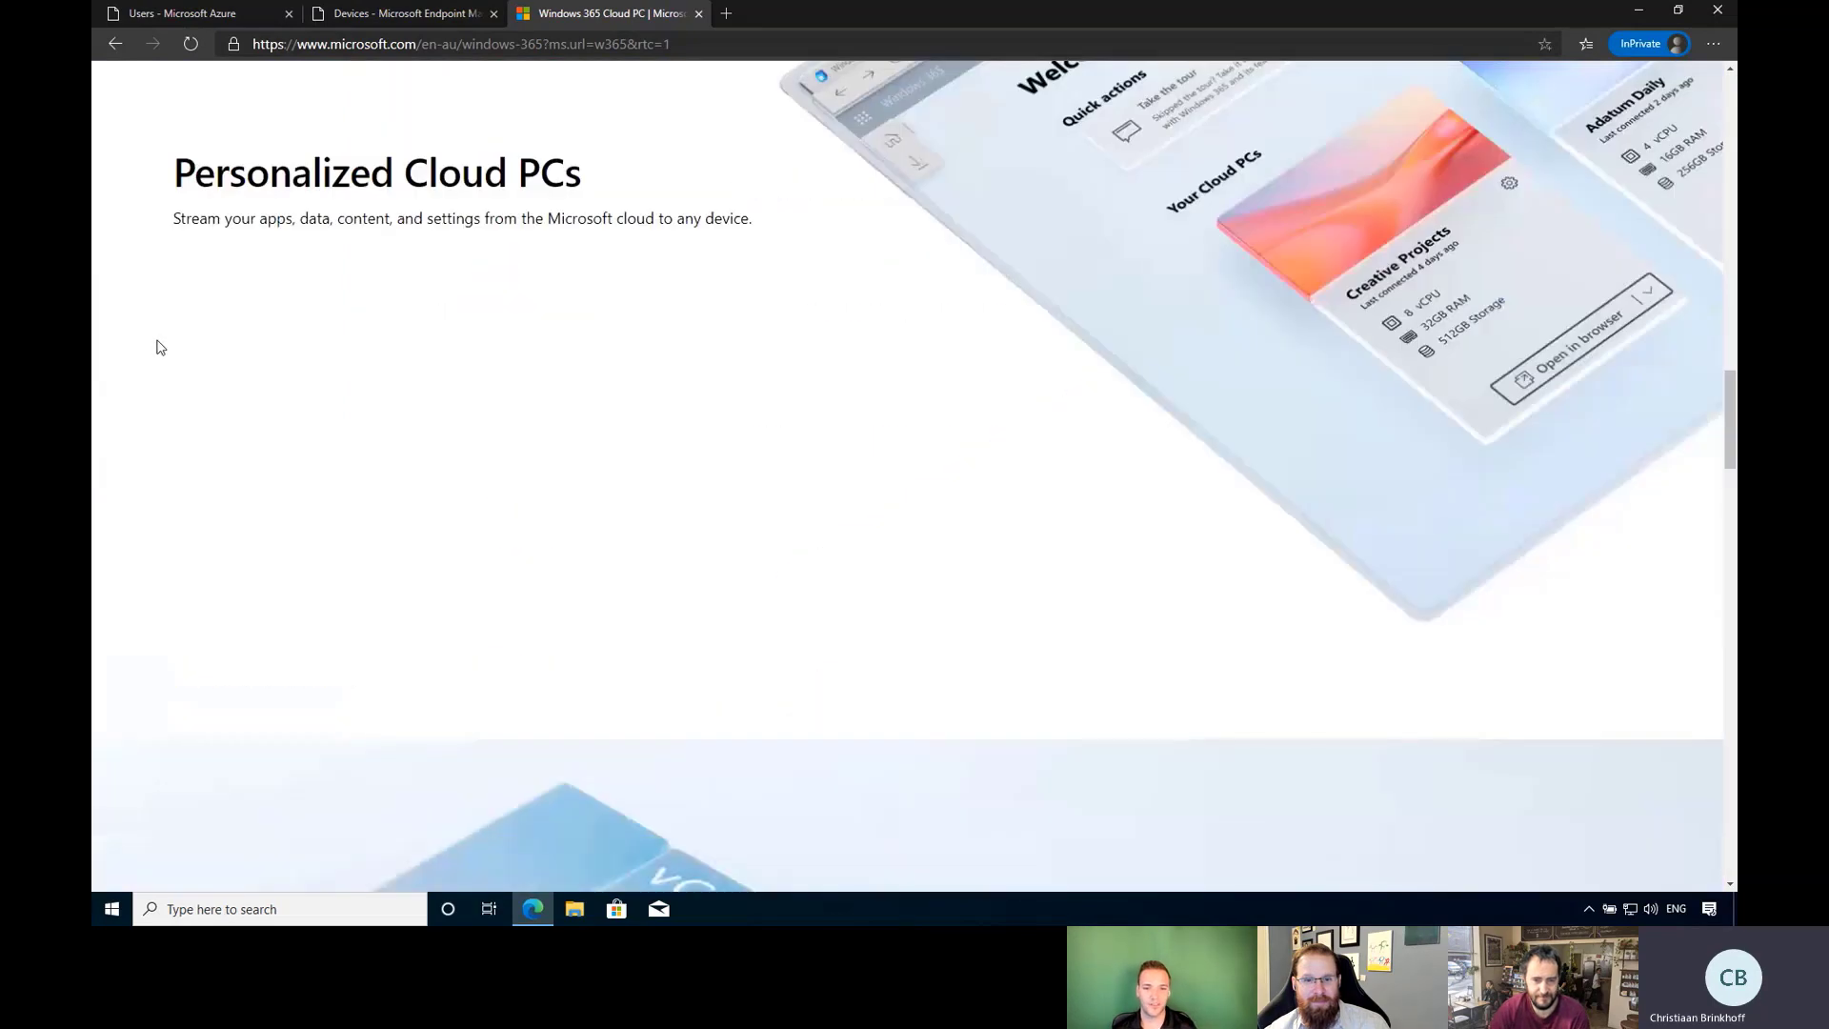
scroll(160, 348, "down", 4)
scroll(160, 347, "up", 18)
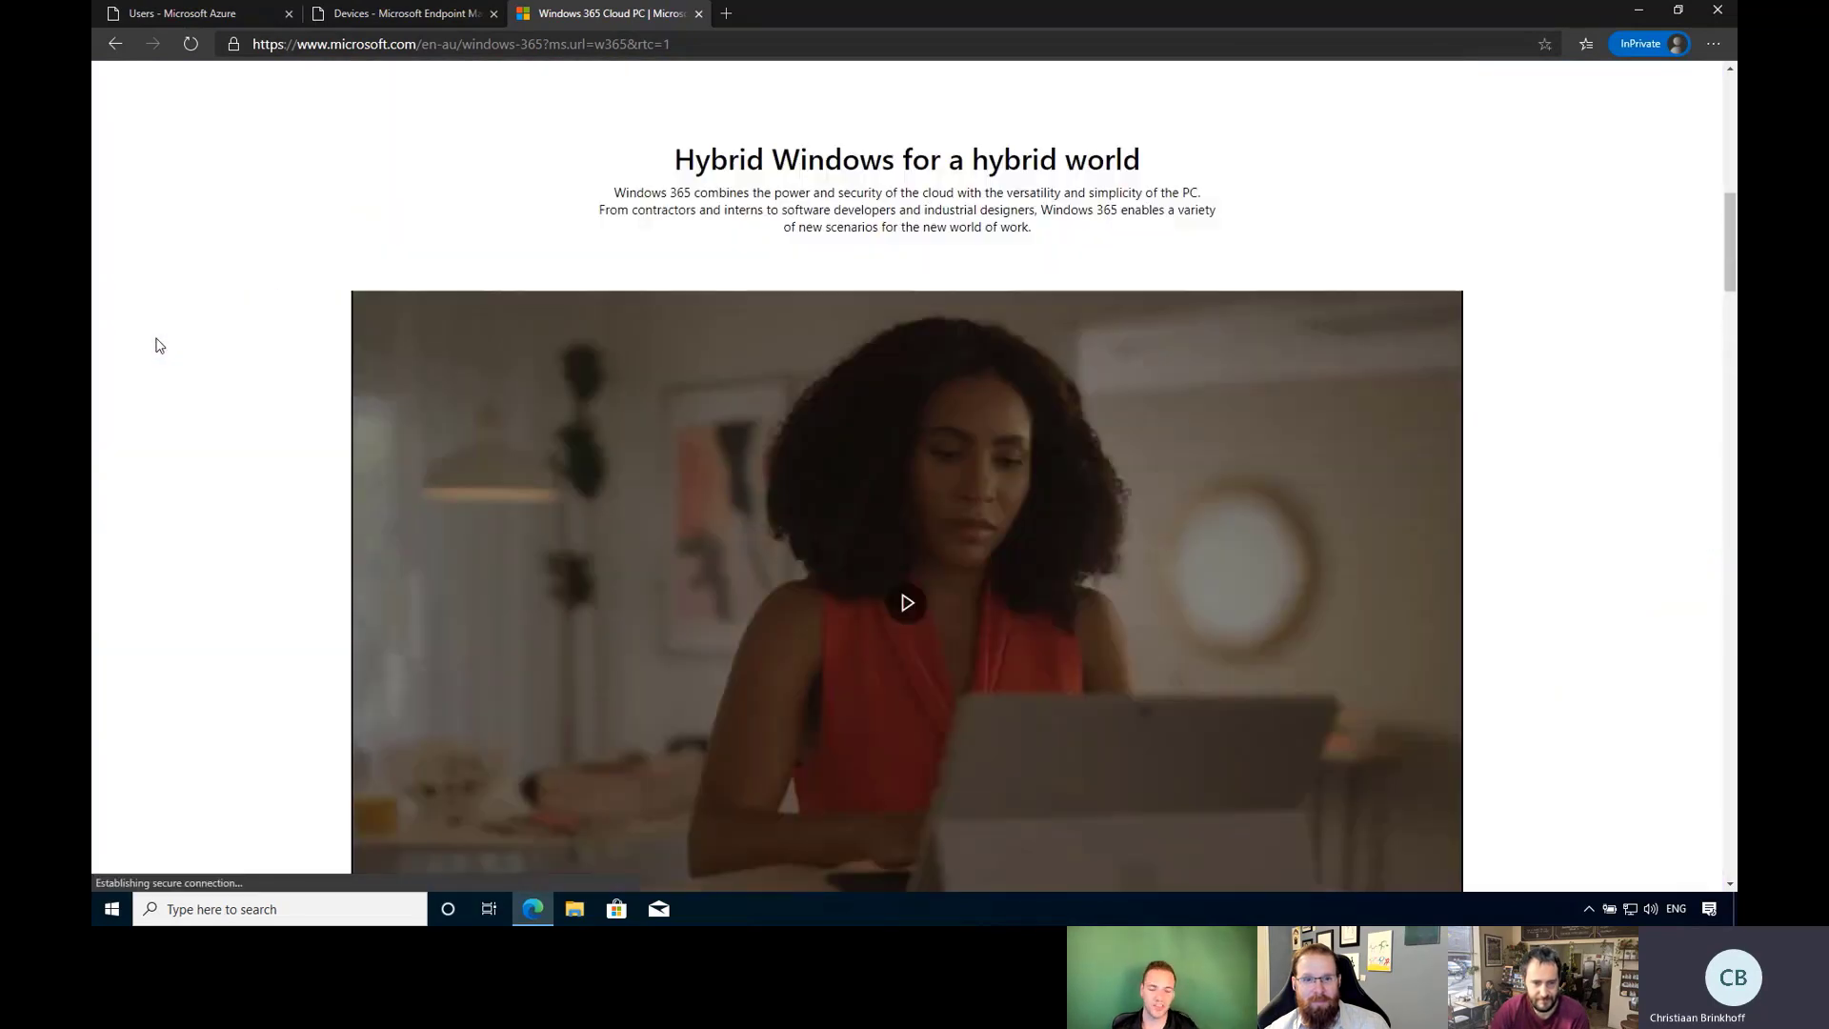
scroll(160, 346, "up", 8)
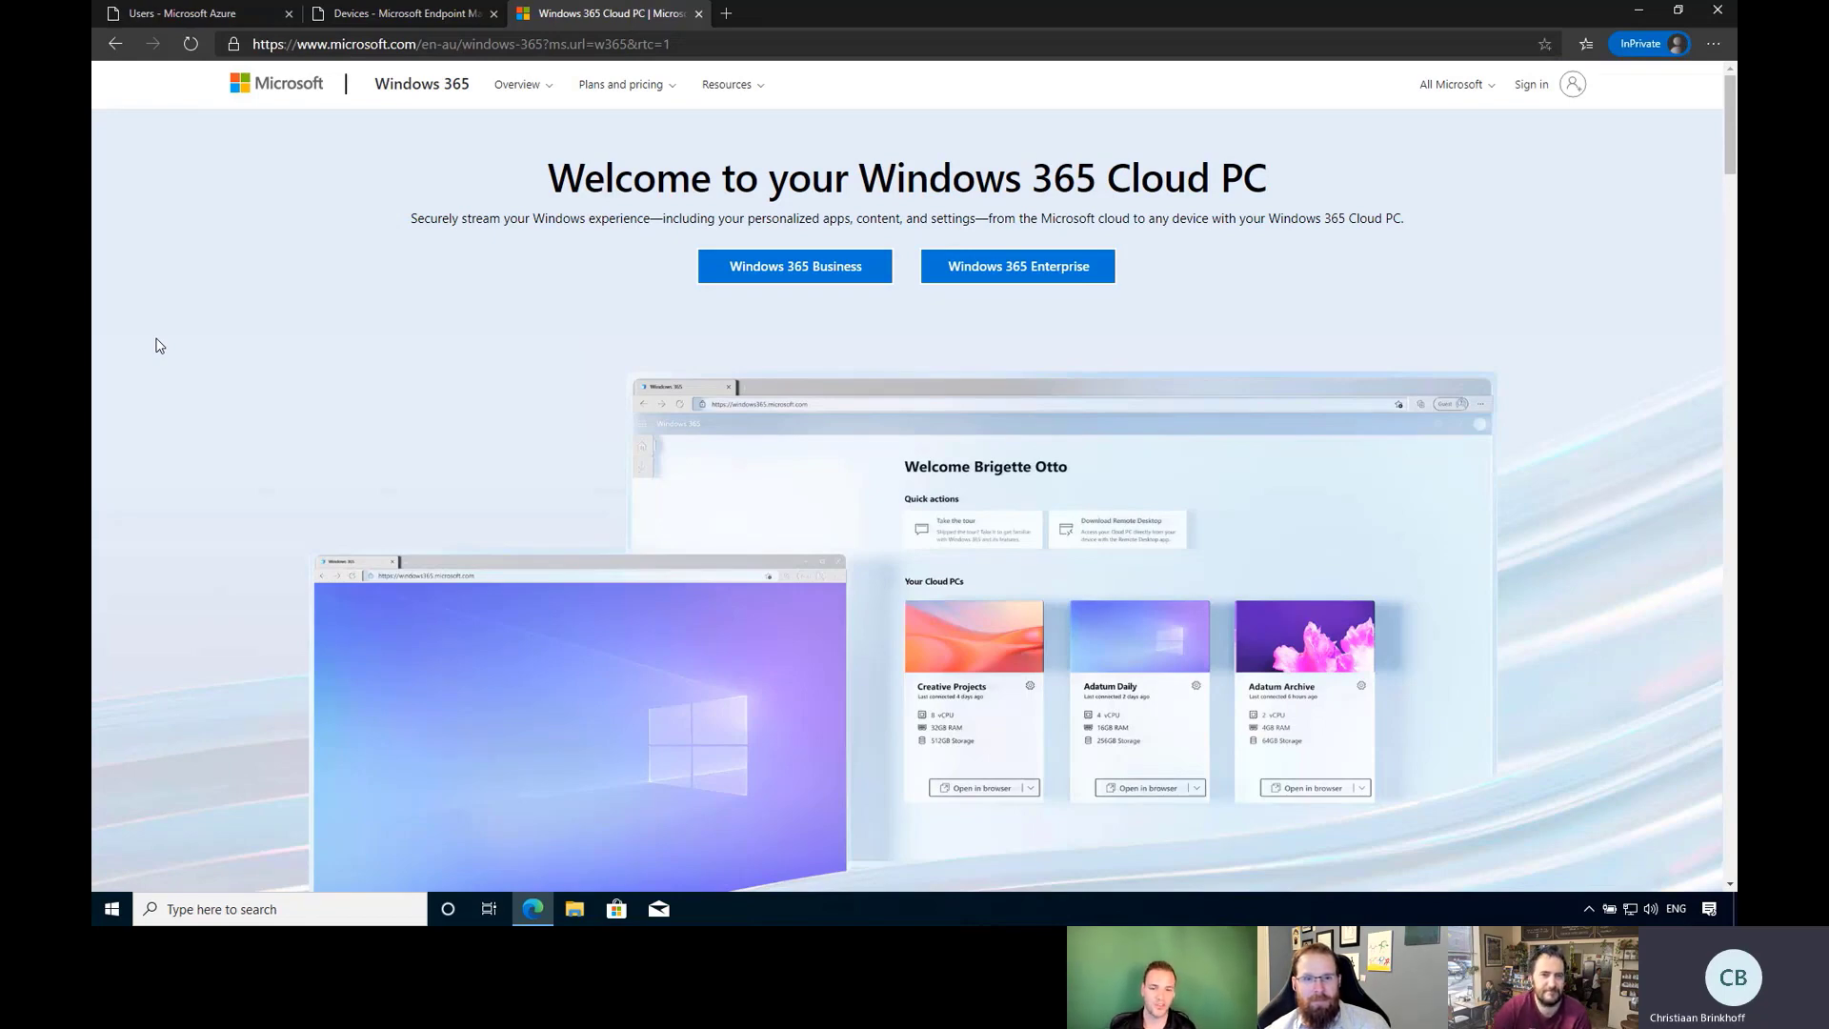
Compare Windows 365 Enterprise plans: Basic AU$53.20, Standard AU$70.40, Premium AU$113.30 per user/month.
left_click(1038, 267)
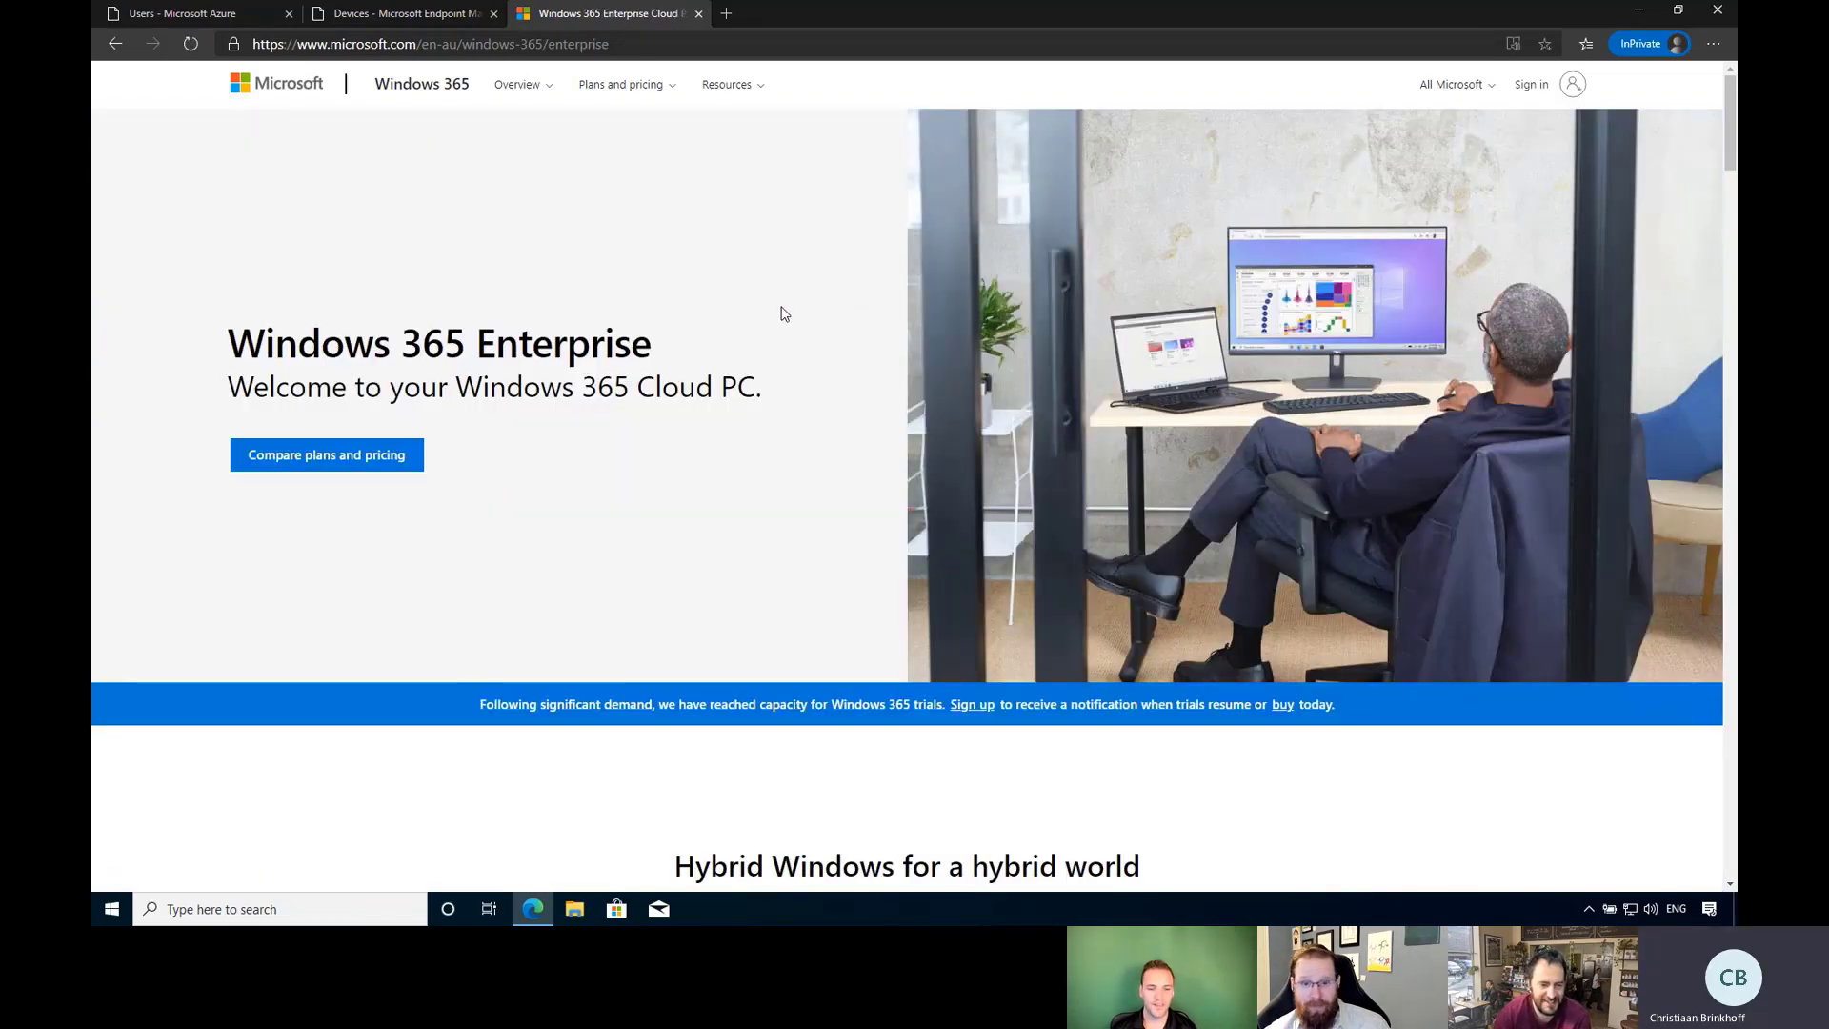
scroll(654, 415, "down", 1)
scroll(654, 415, "down", 1)
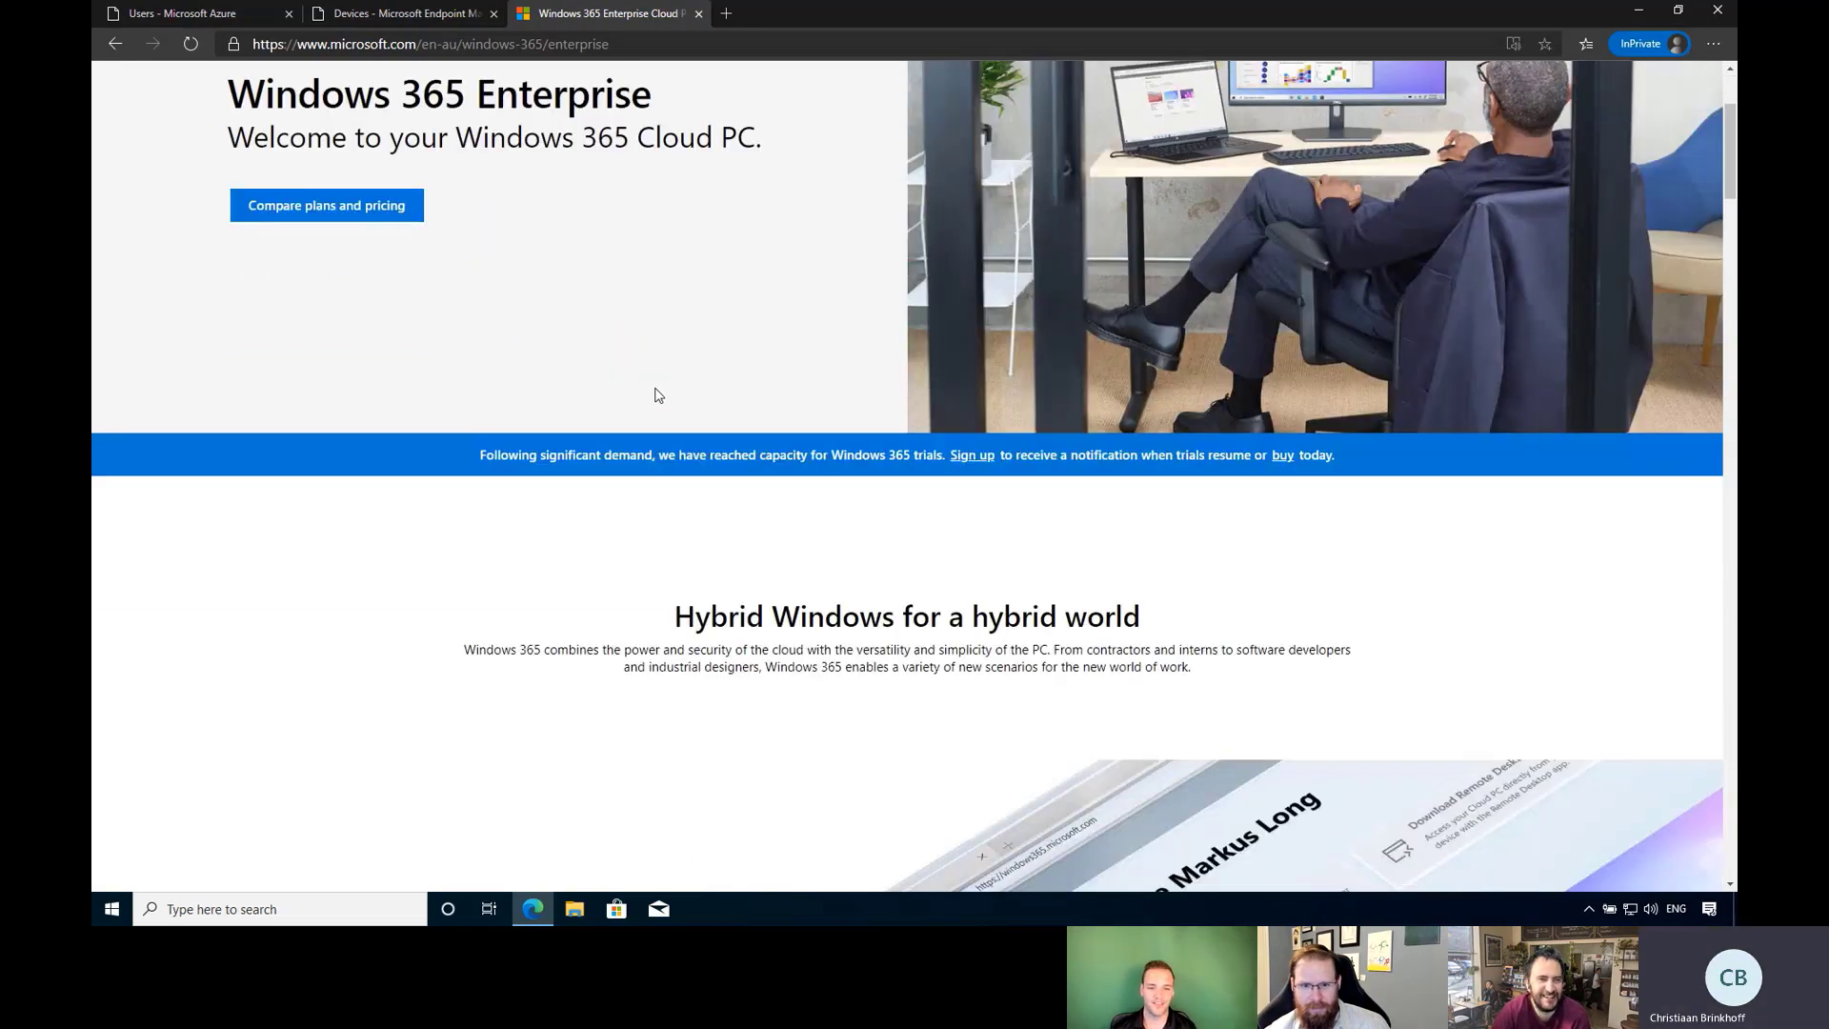
scroll(654, 414, "up", 2)
left_click(395, 458)
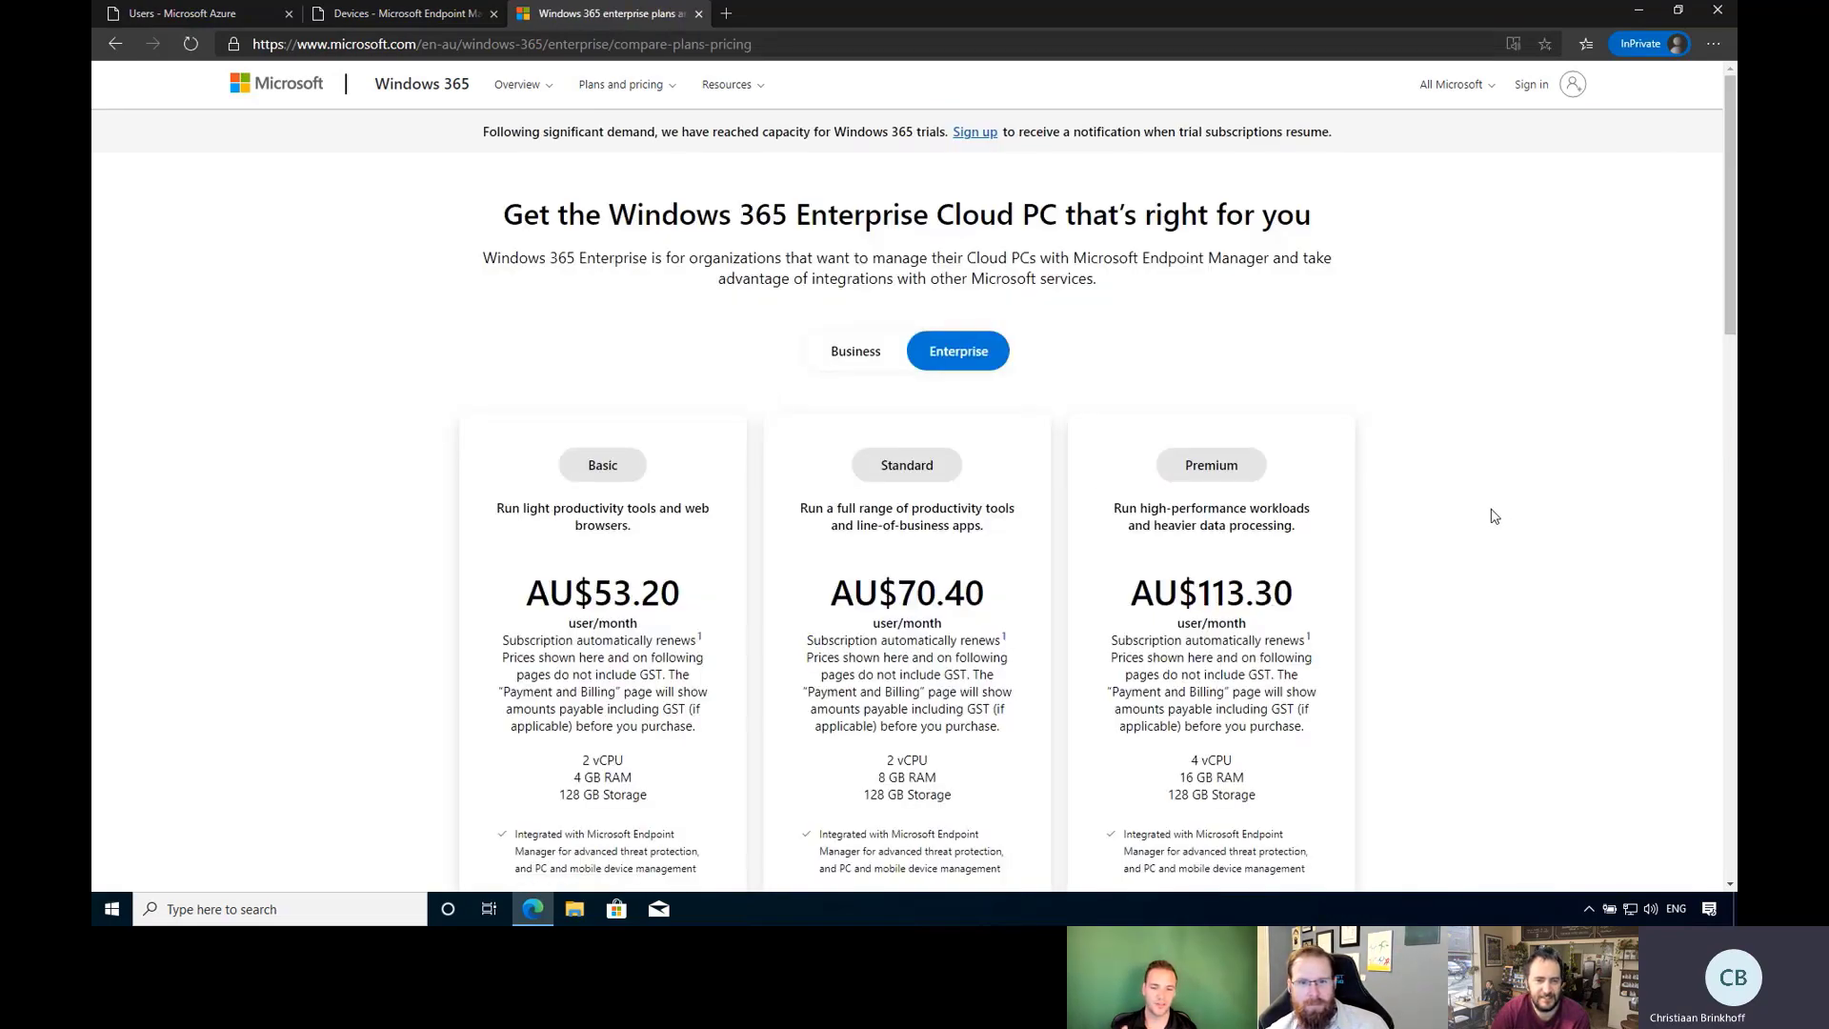
Review the Enterprise plan prices and features, then return to the Windows 365 Enterprise page.
scroll(1492, 515, "down", 5)
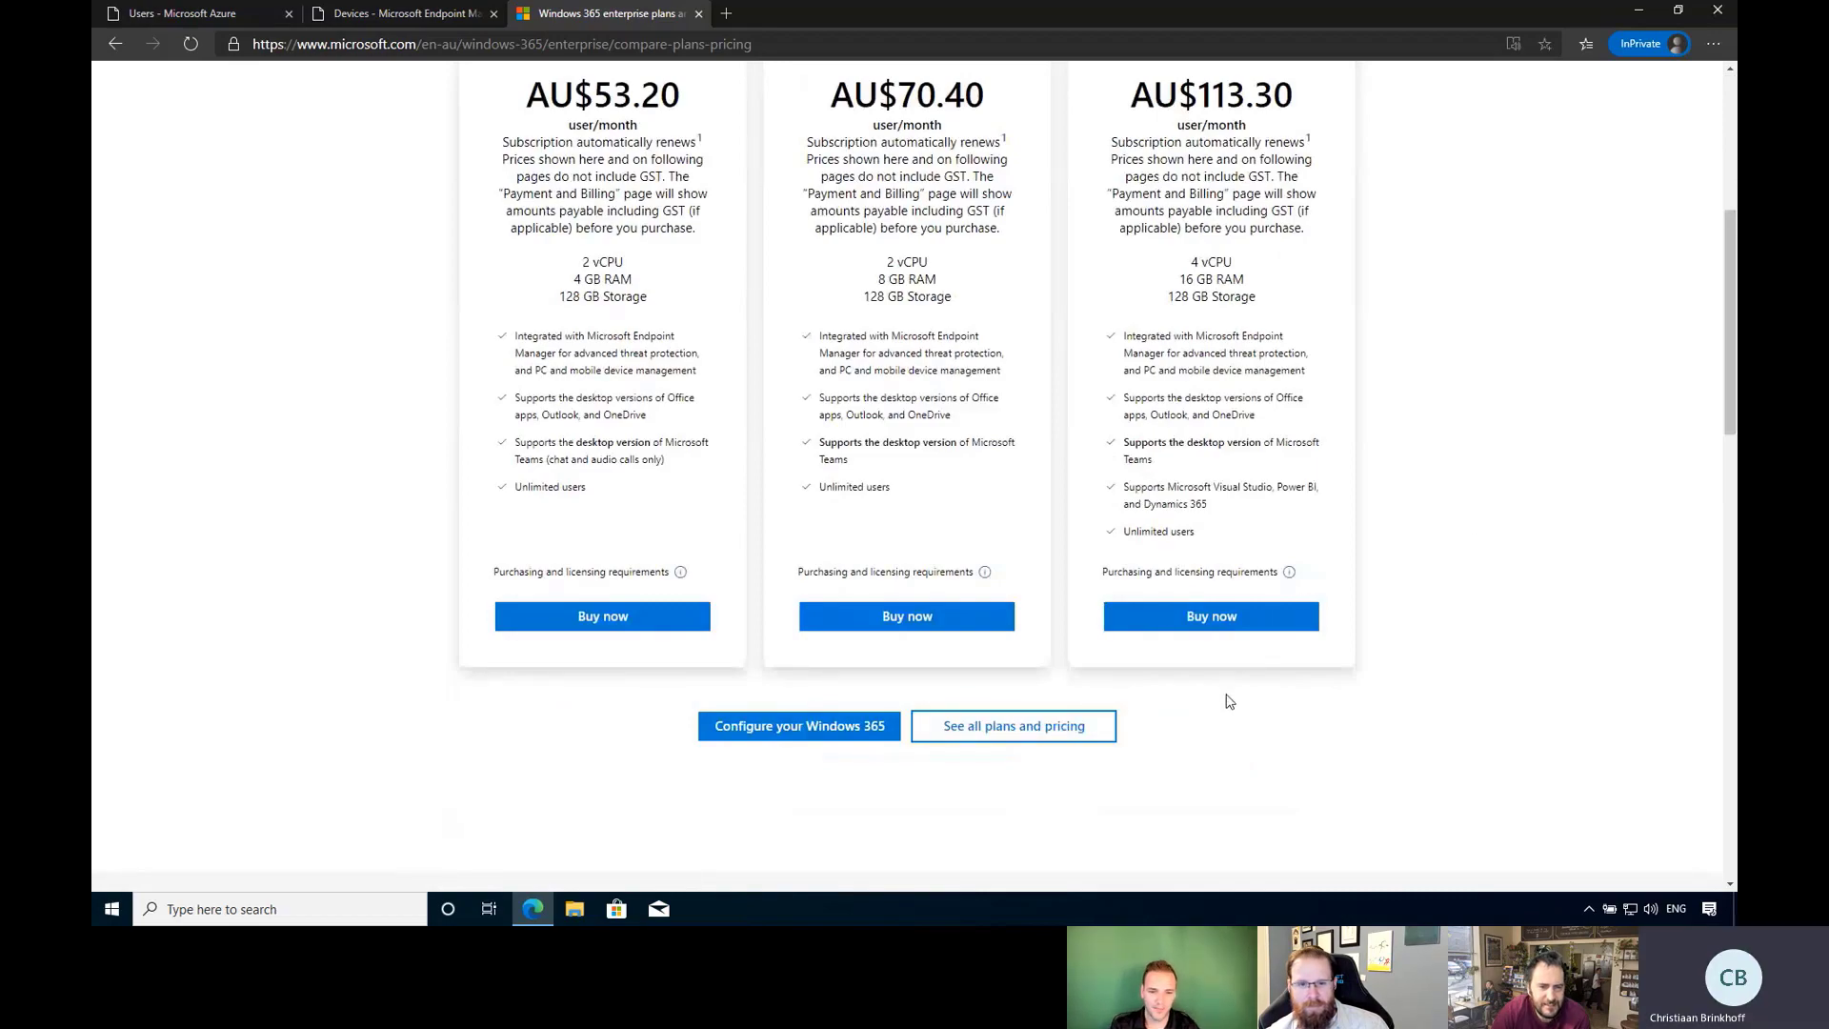
scroll(1229, 702, "down", 9)
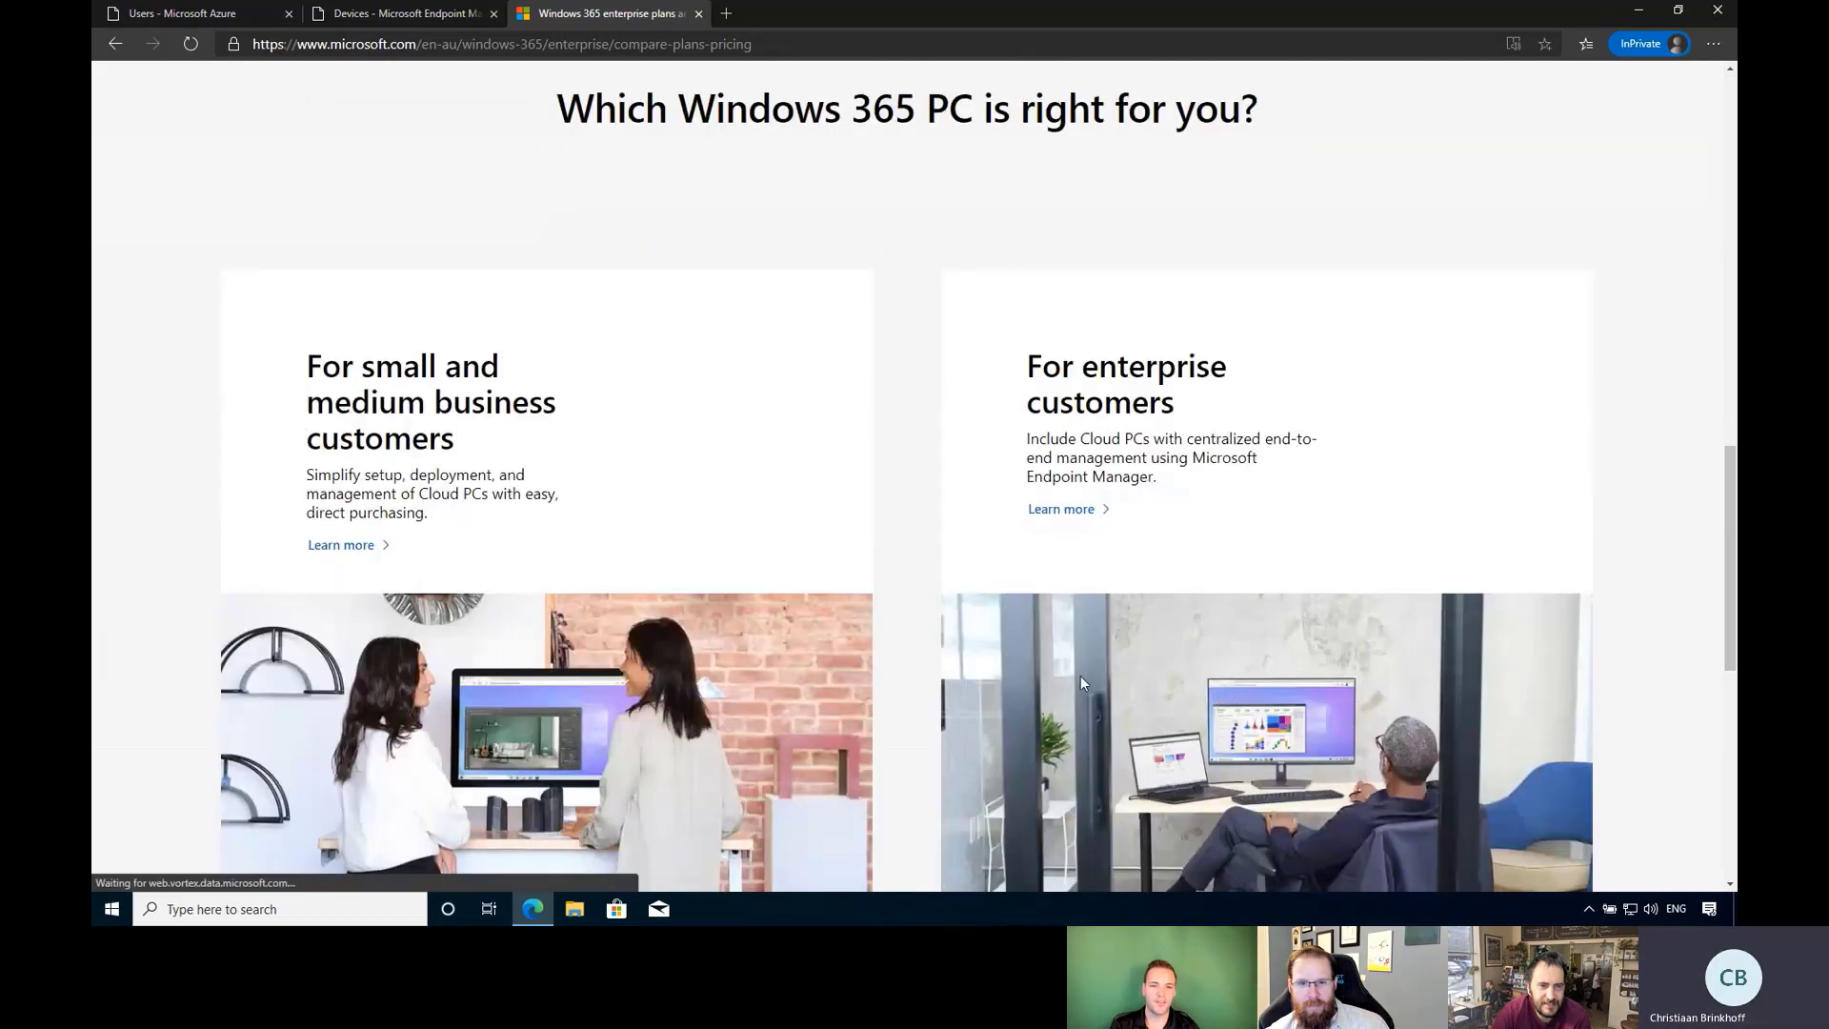
scroll(1081, 676, "down", 5)
scroll(934, 648, "up", 6)
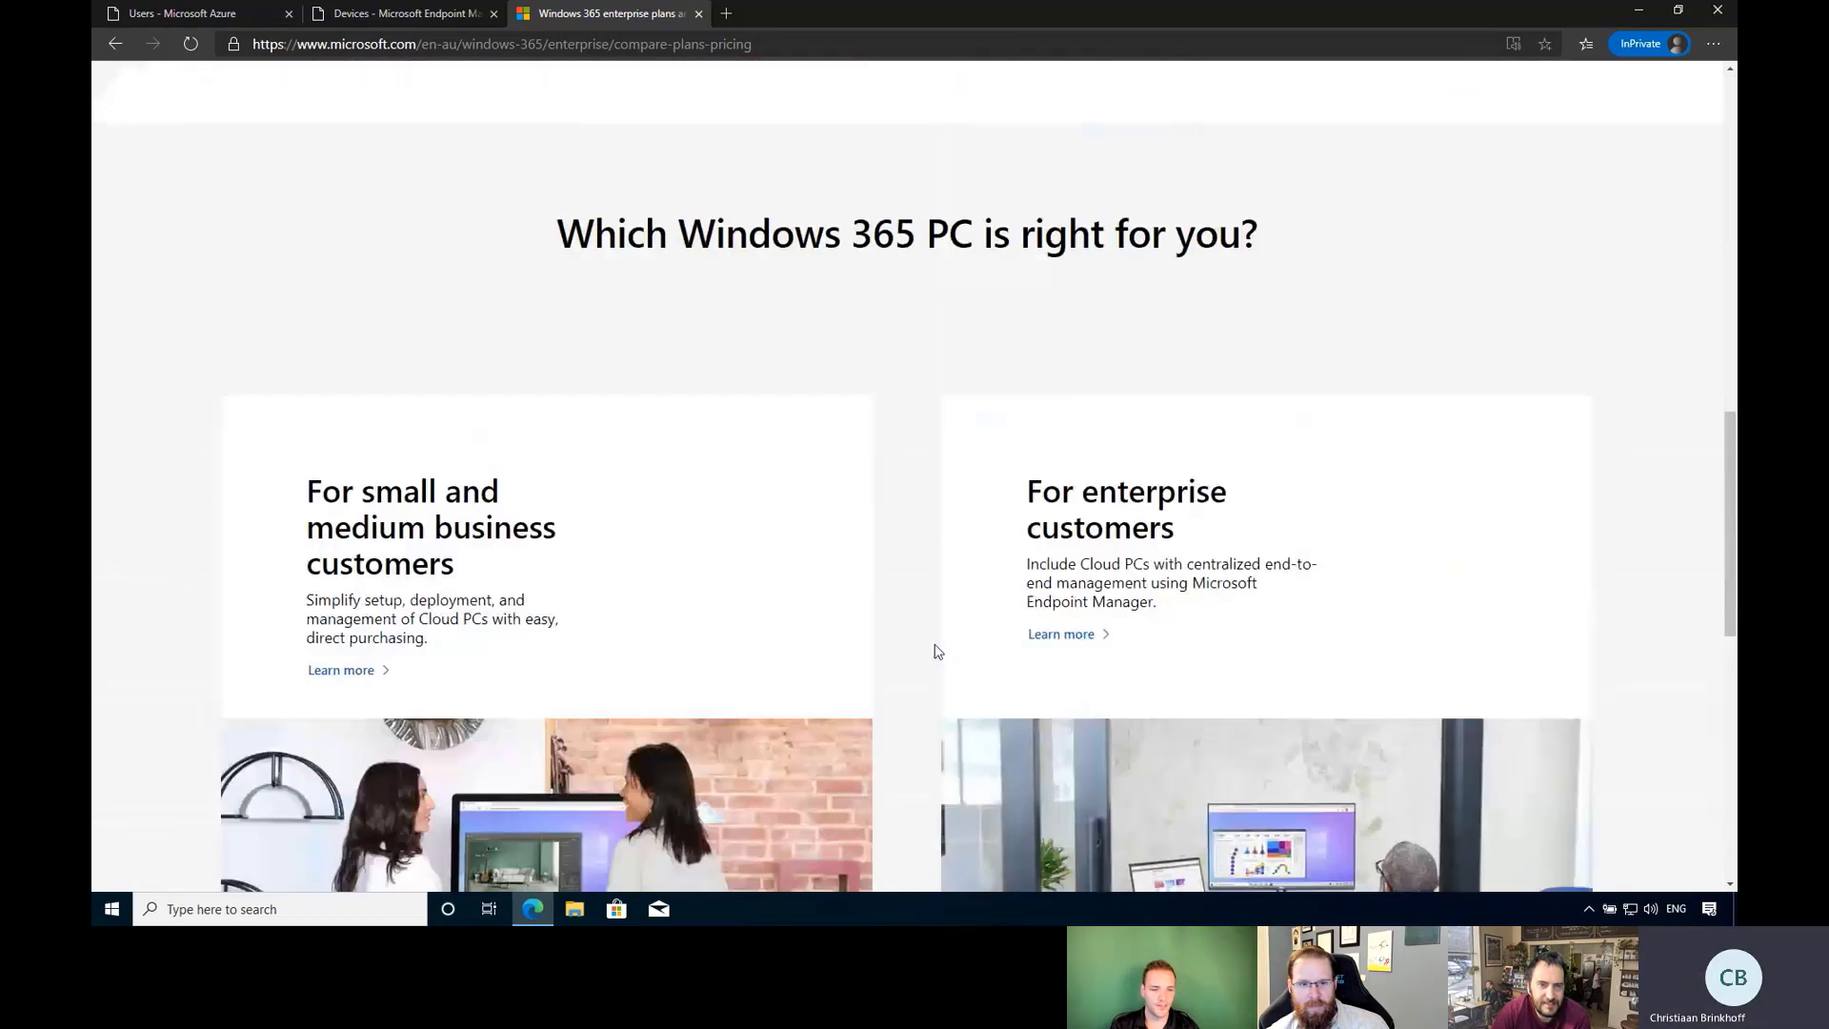
scroll(934, 652, "up", 6)
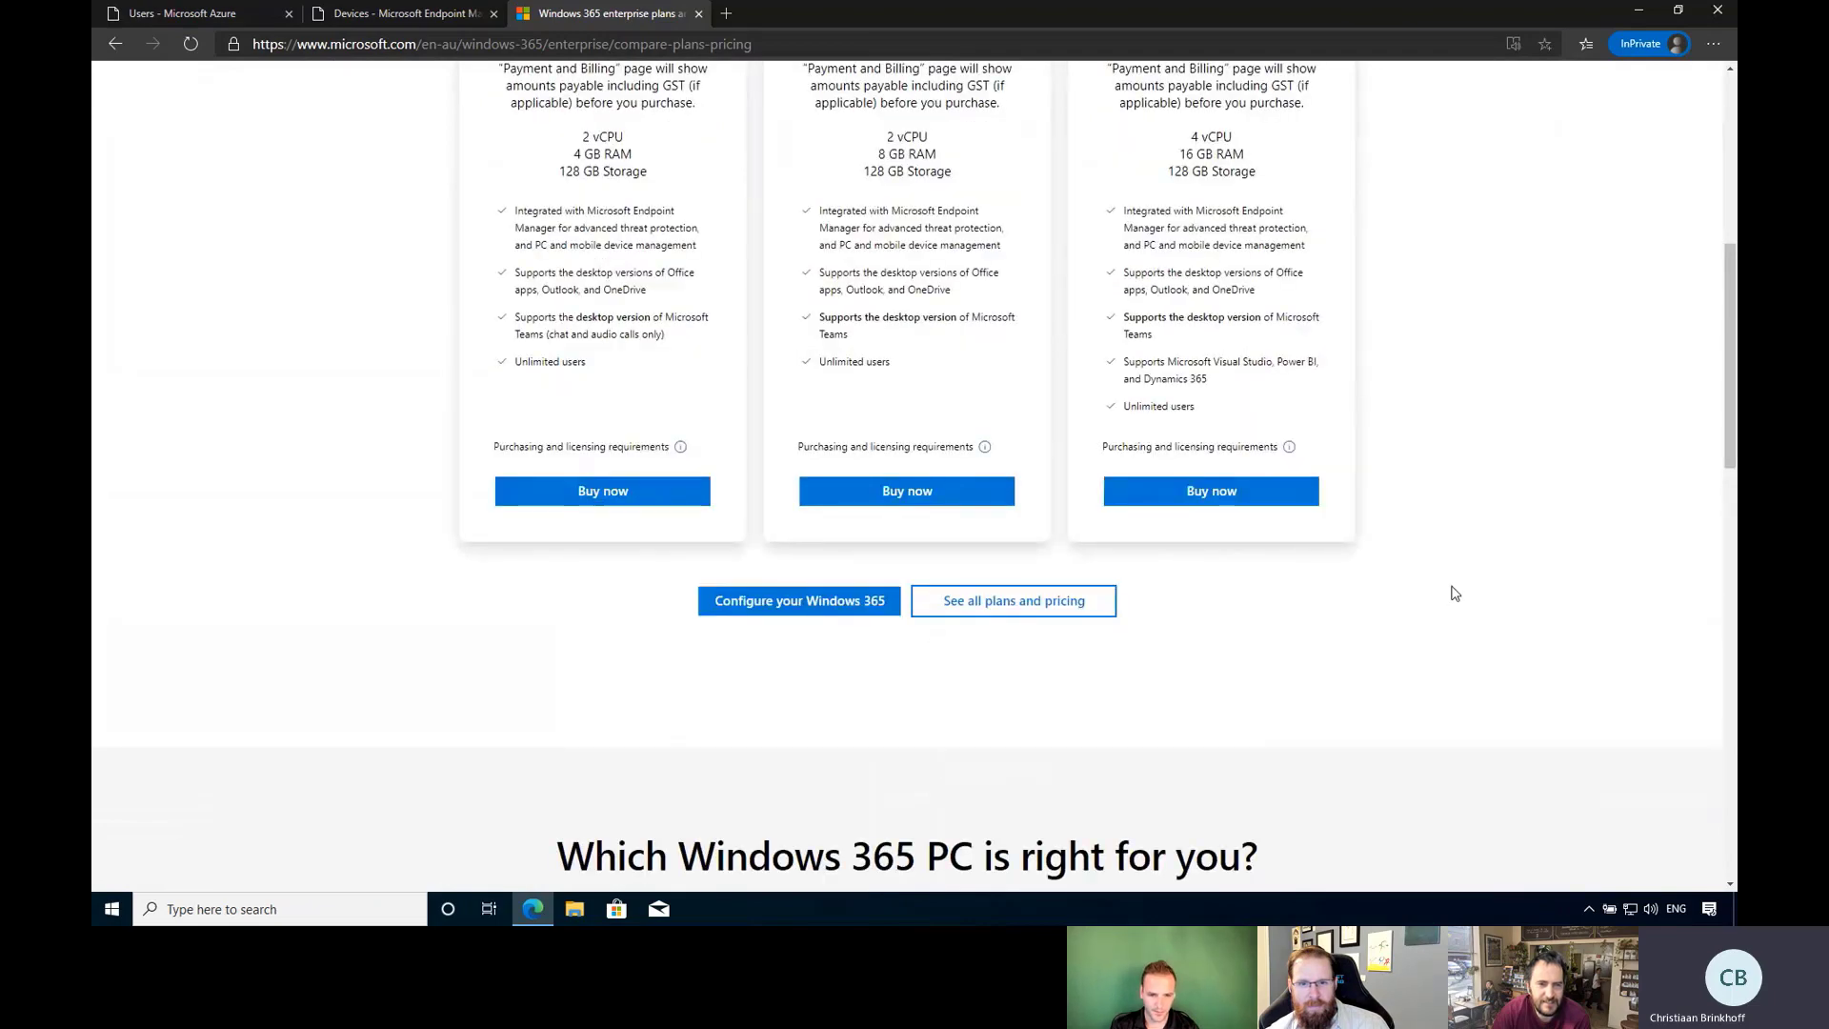
scroll(1455, 592, "up", 1)
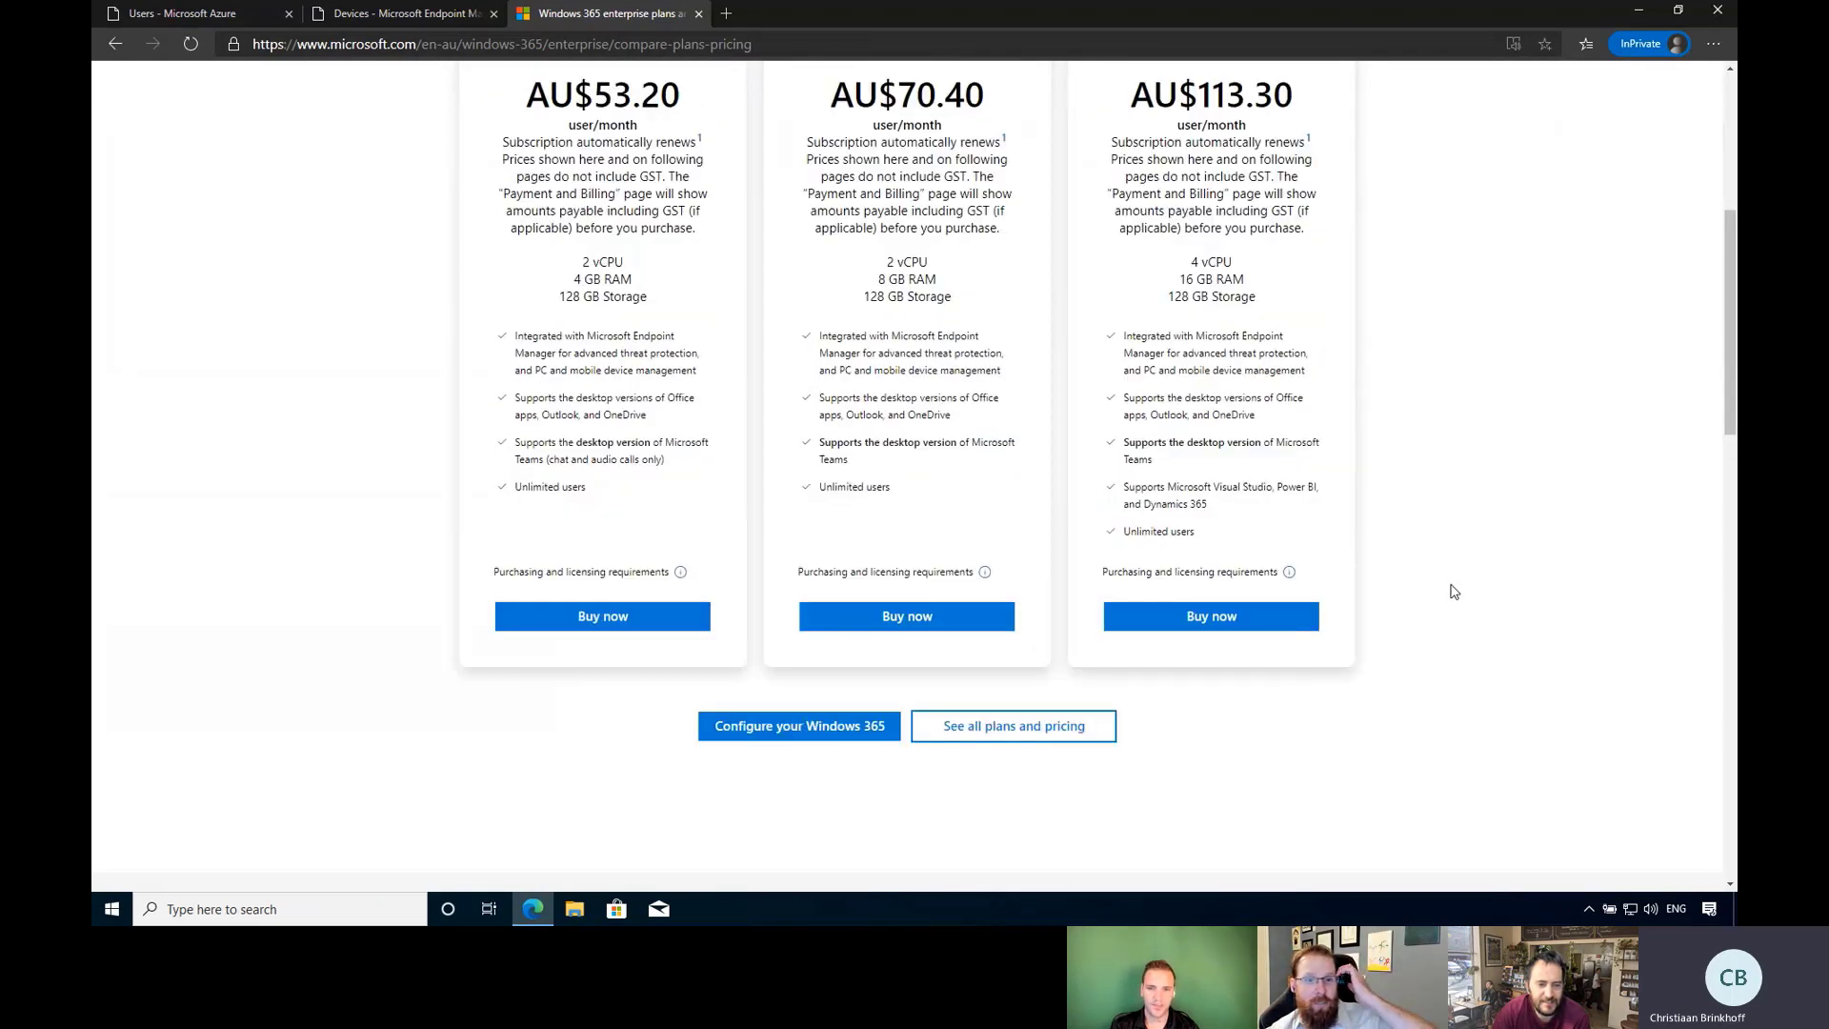
scroll(1454, 592, "up", 4)
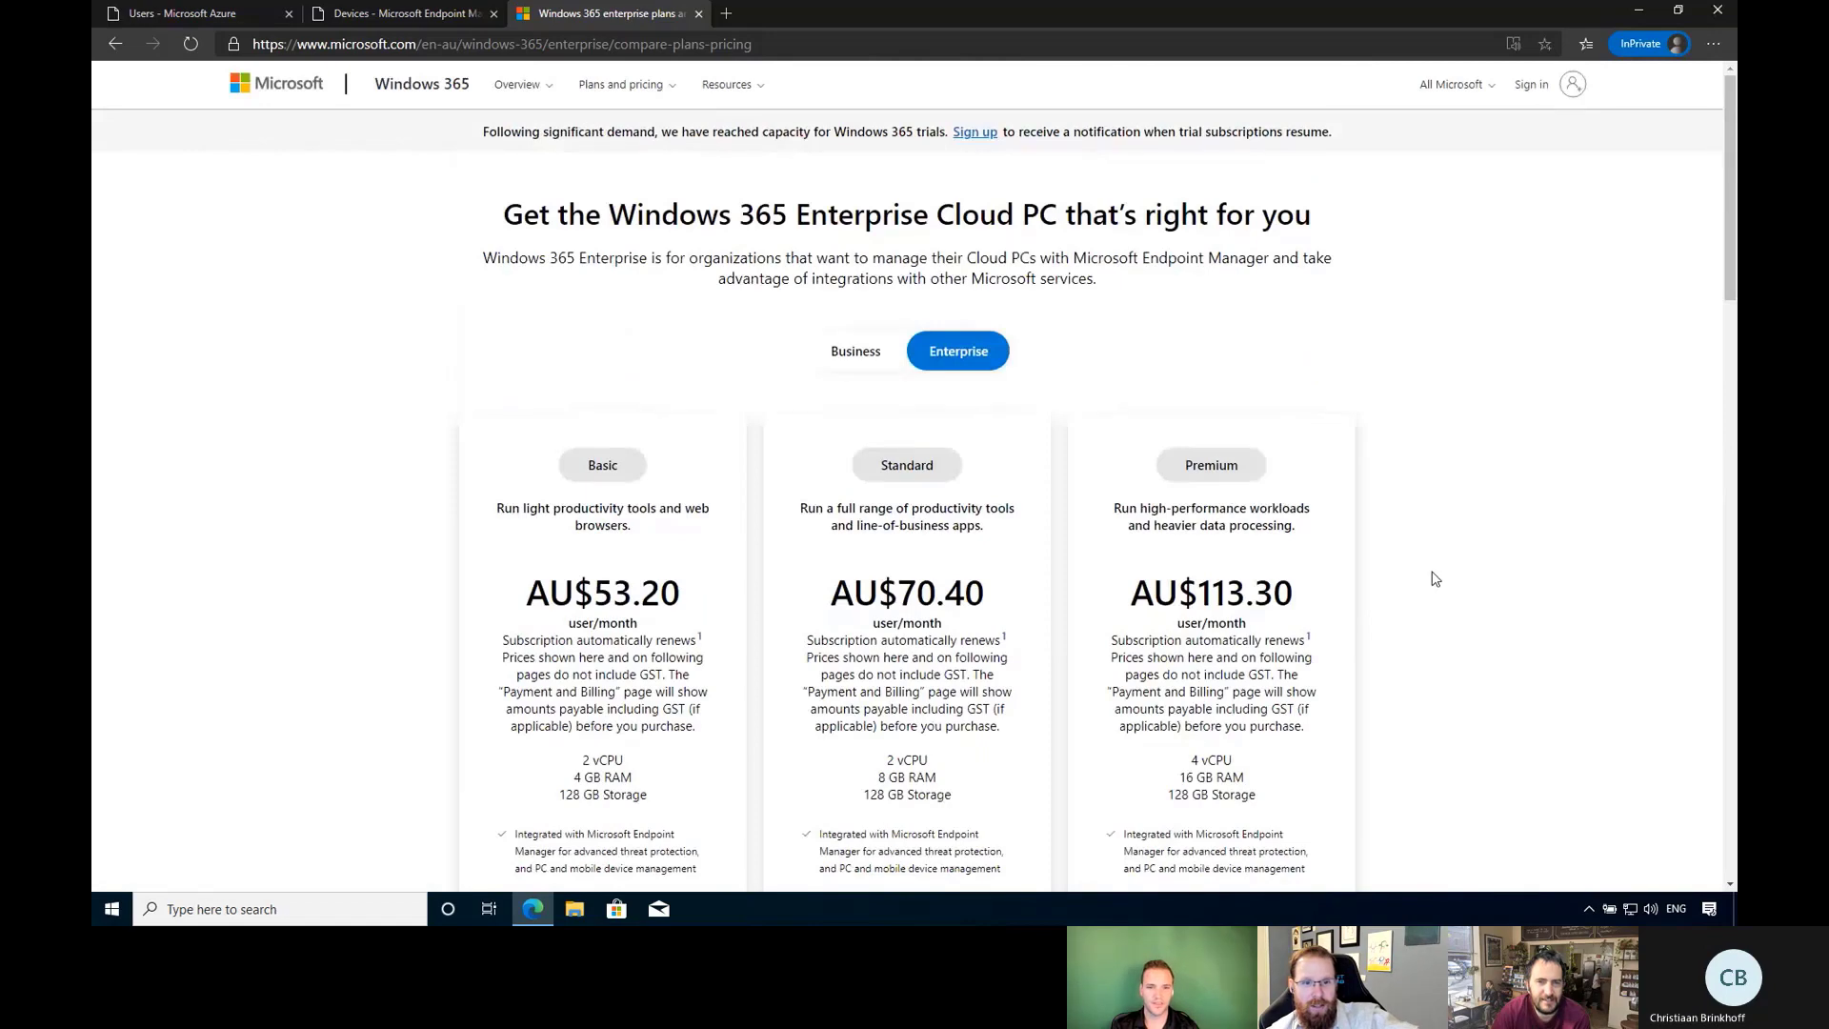
key("alt+Left")
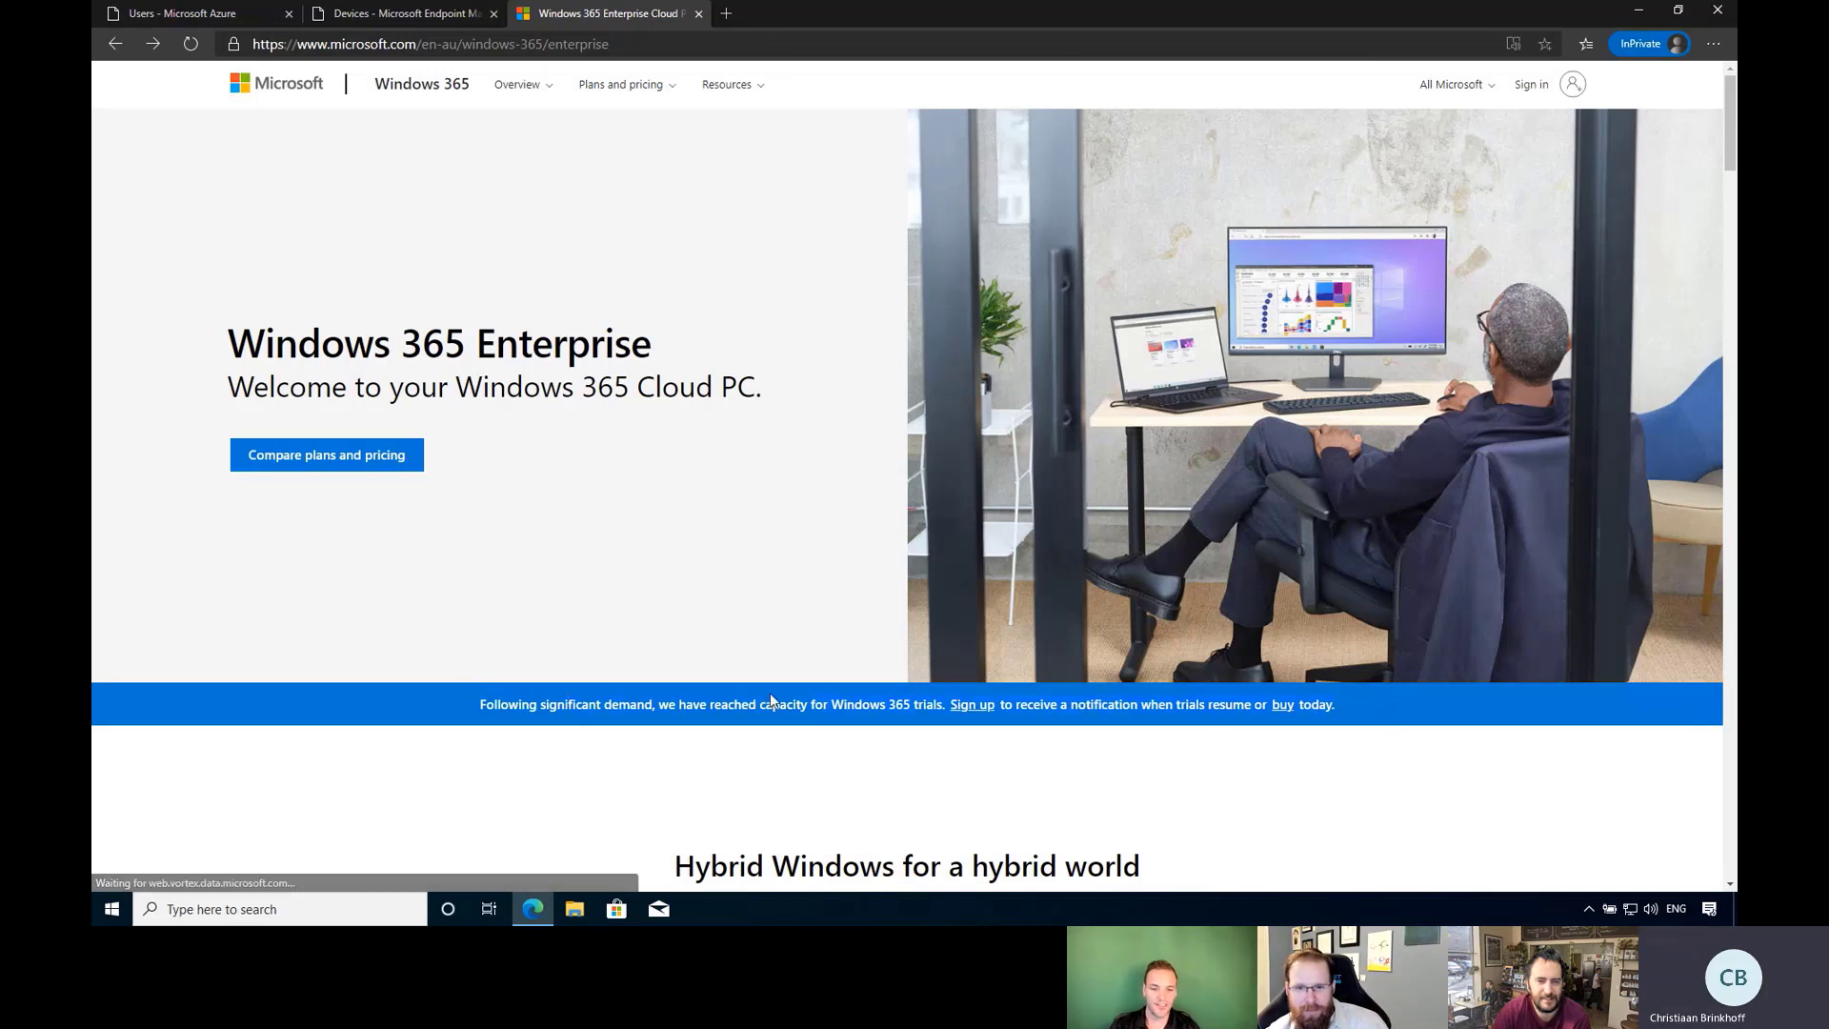
Follow the trial-capacity banner's Sign up link to the Windows 365 registration form.
left_click(981, 715)
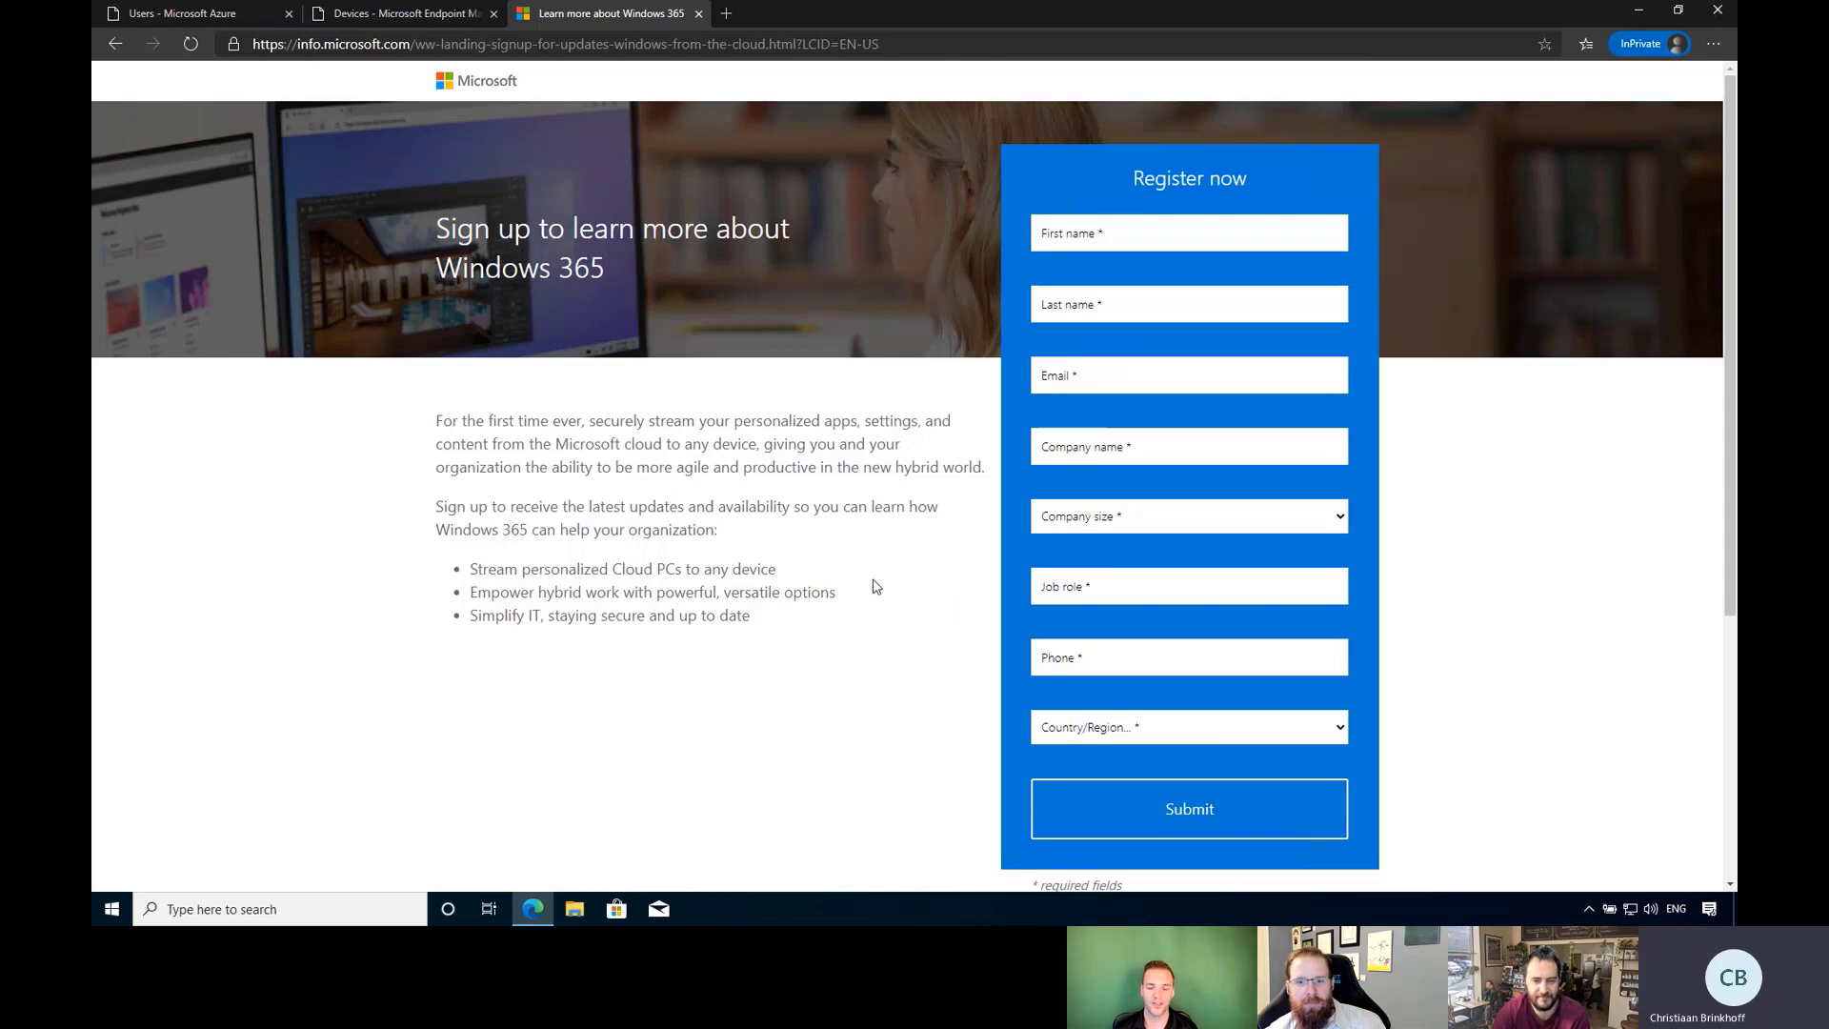
scroll(875, 581, "down", 4)
scroll(869, 576, "up", 4)
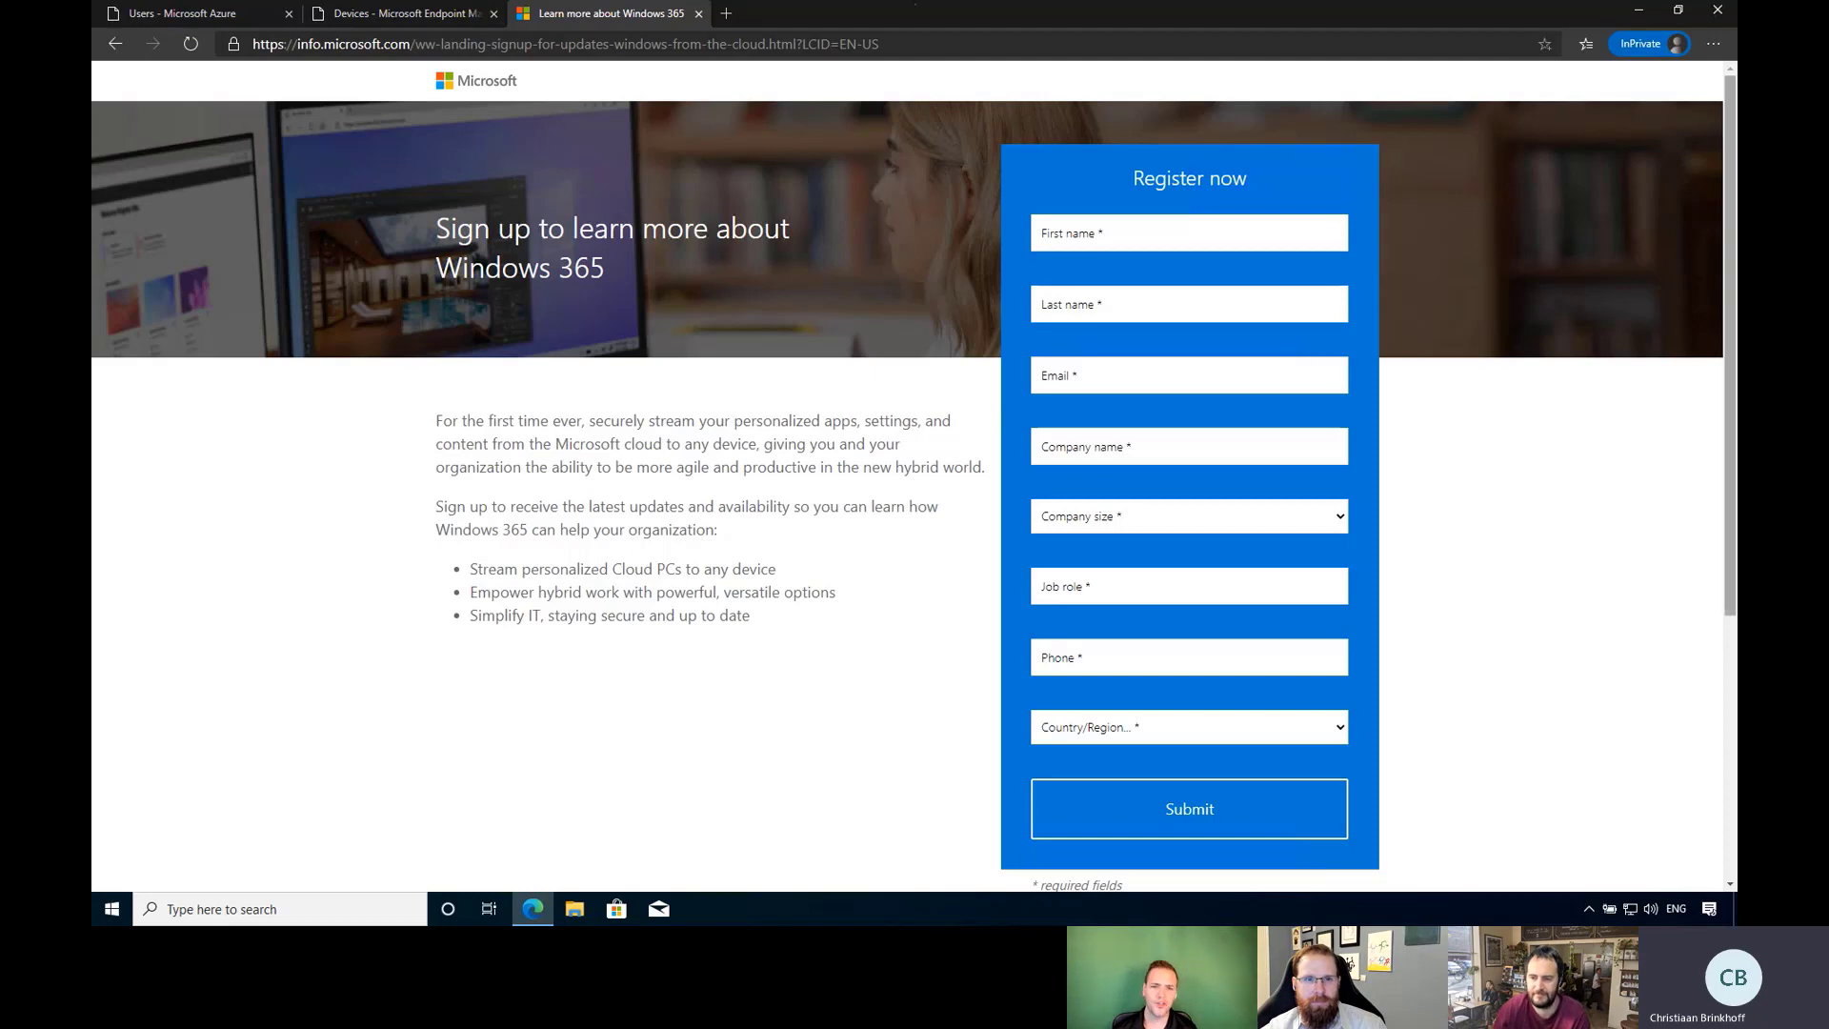
mouse_move(915, 8)
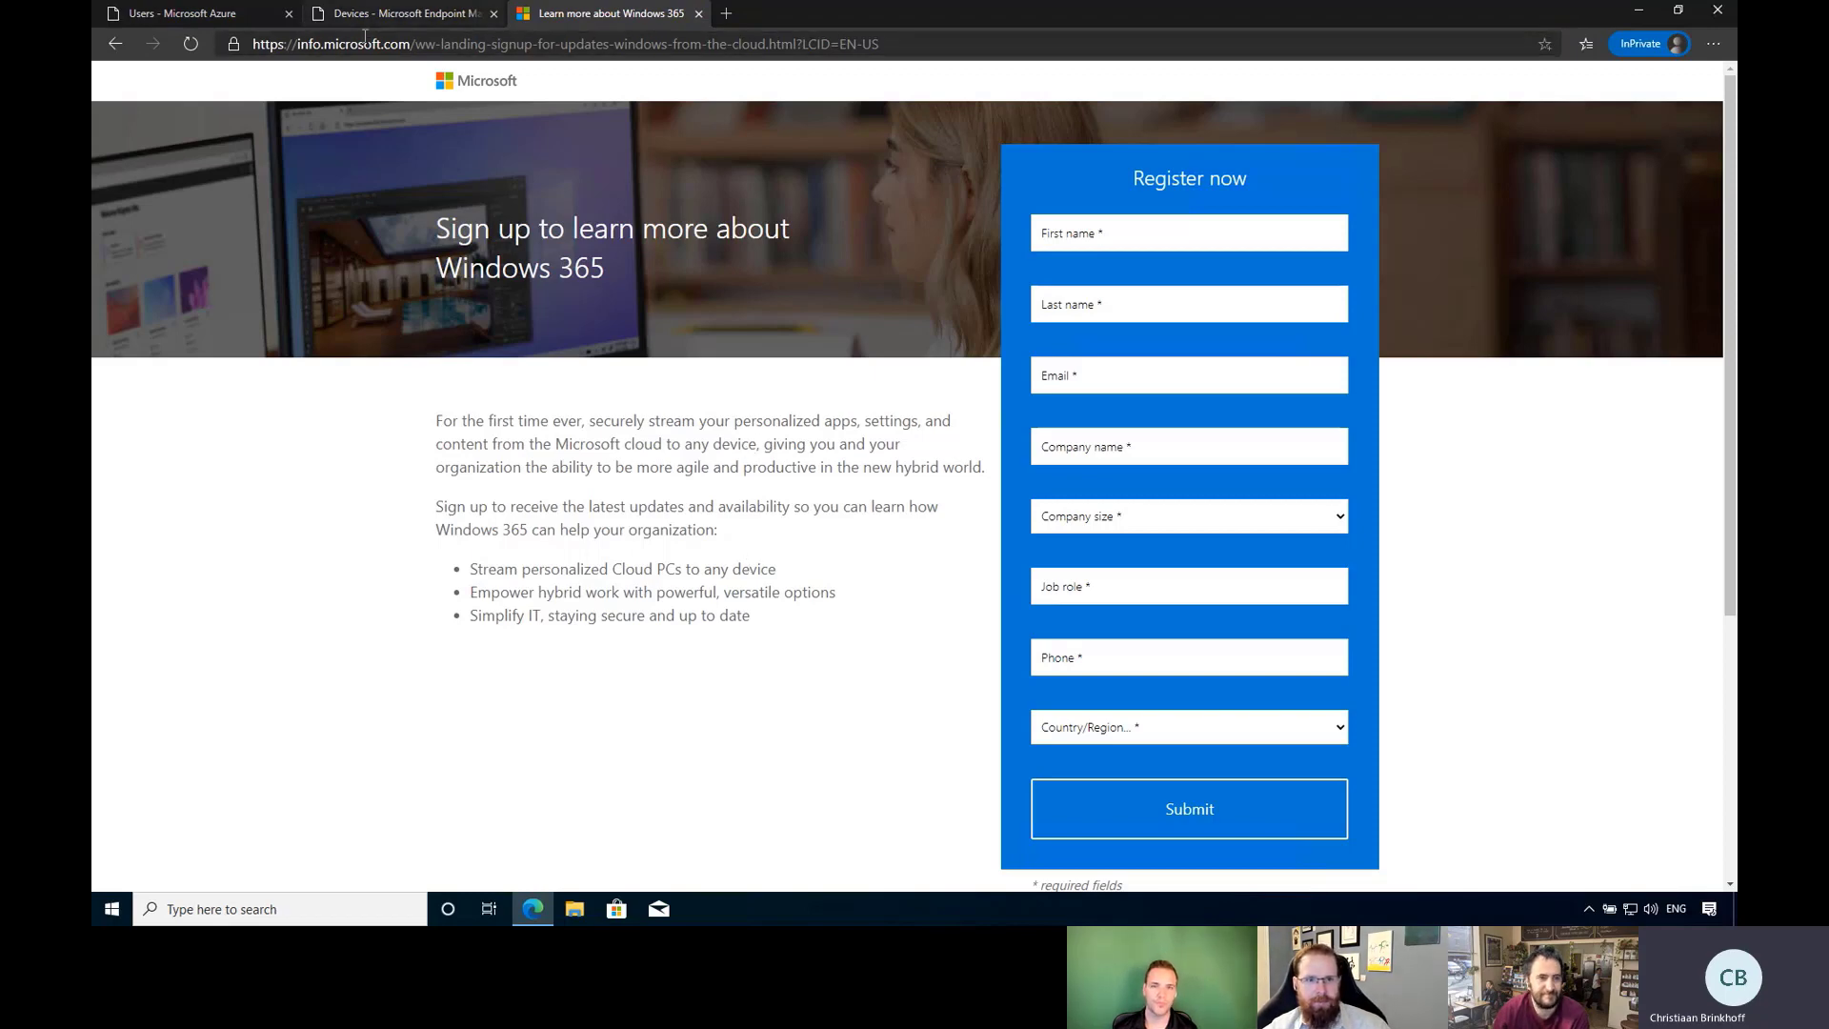
In Endpoint Manager, go to Devices > Windows 365 and view on-premises network connections.
left_click(411, 16)
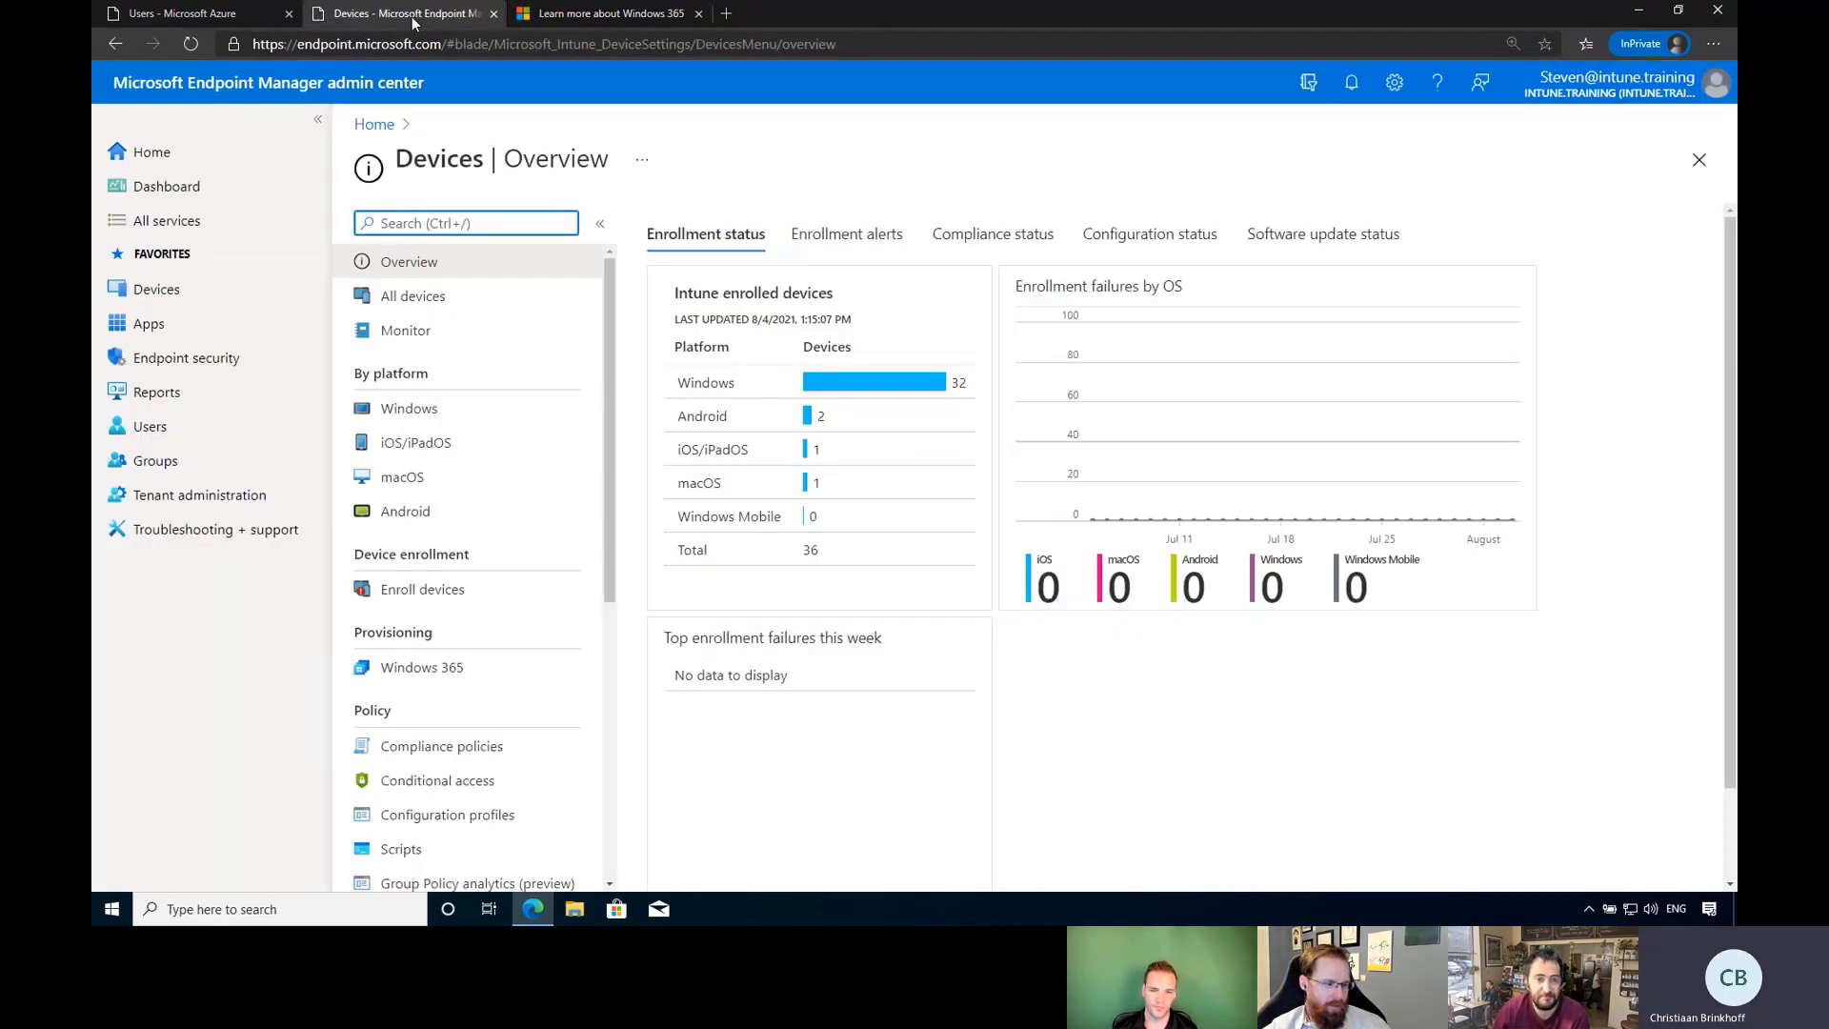
left_click(162, 167)
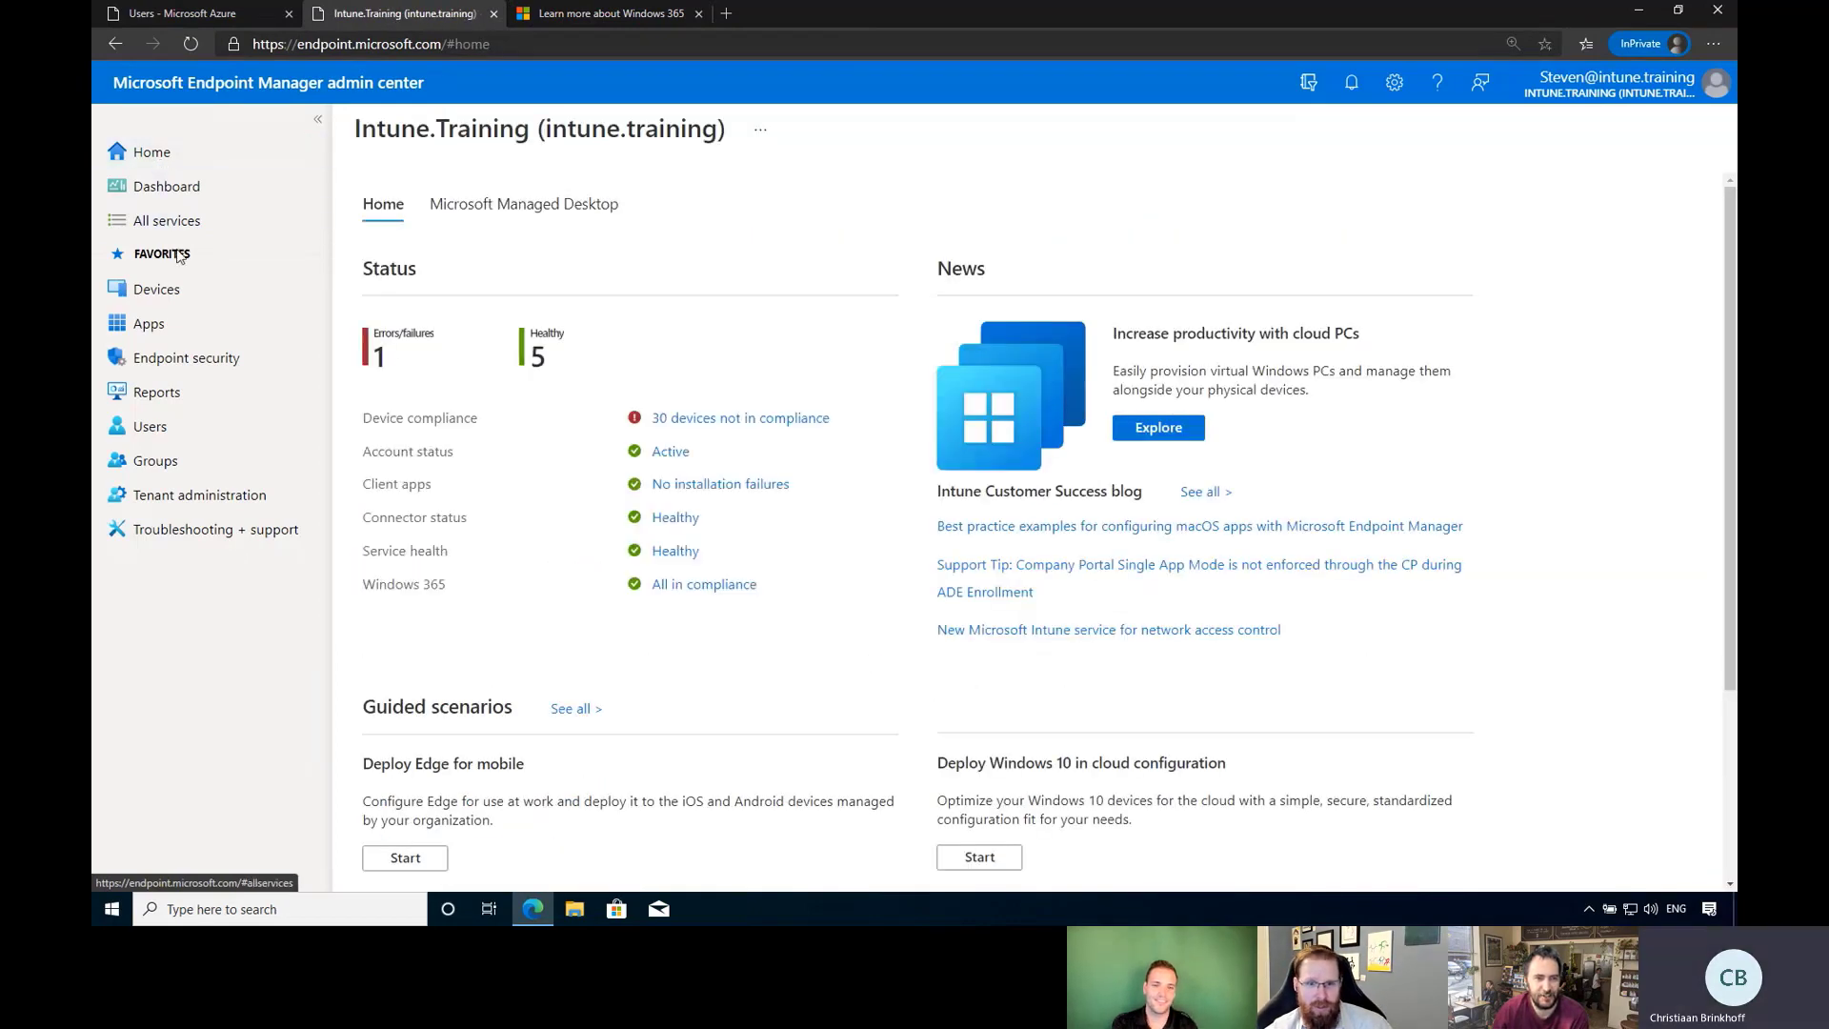
left_click(181, 288)
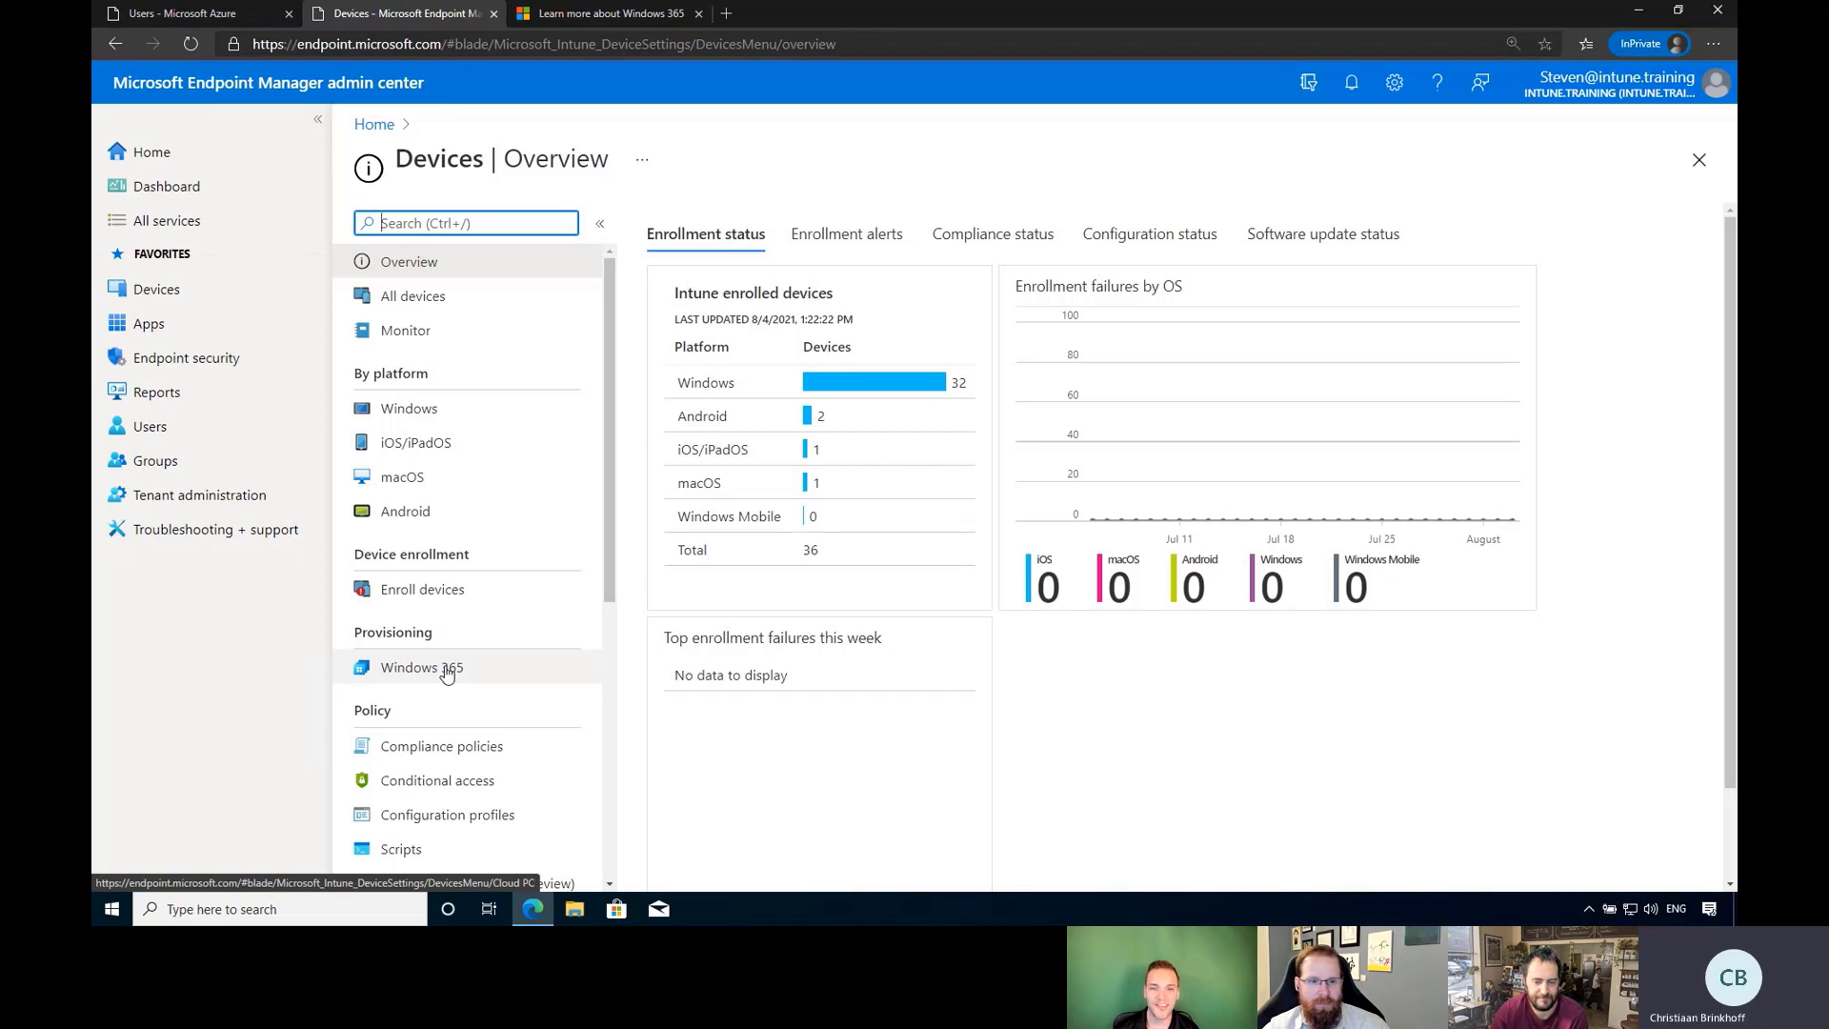
left_click(448, 673)
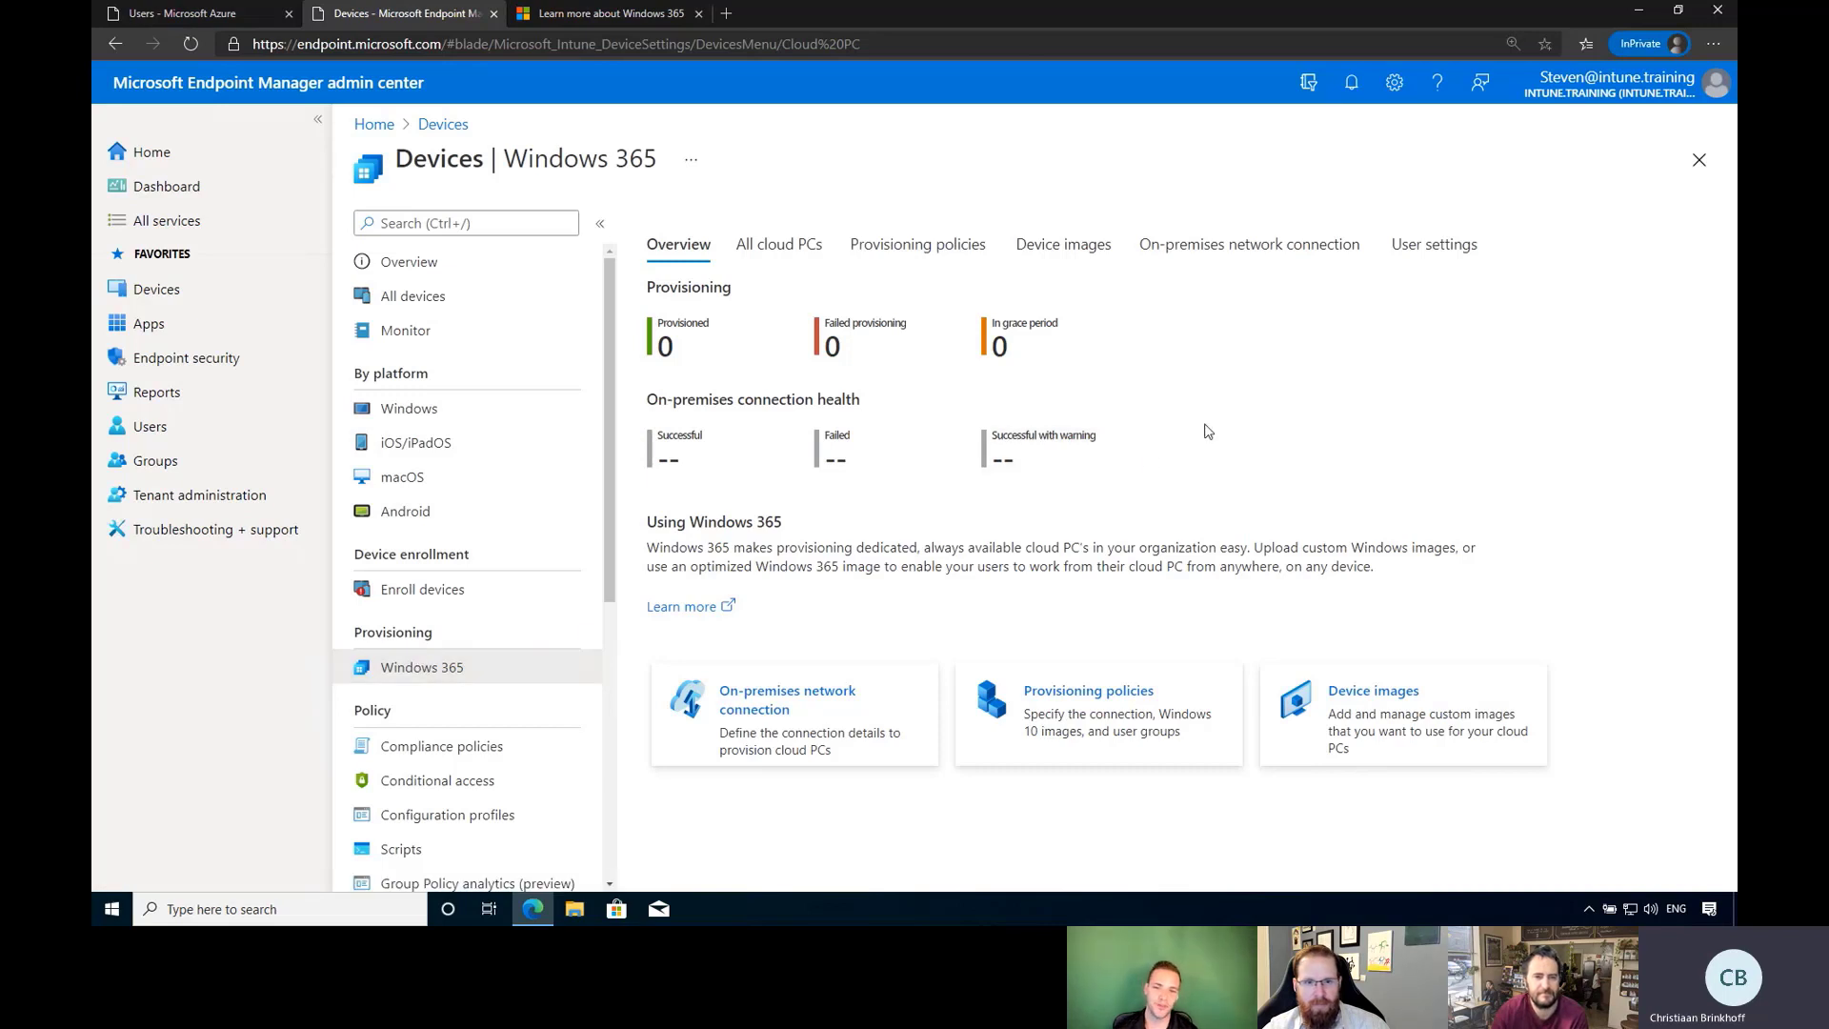
left_click(793, 736)
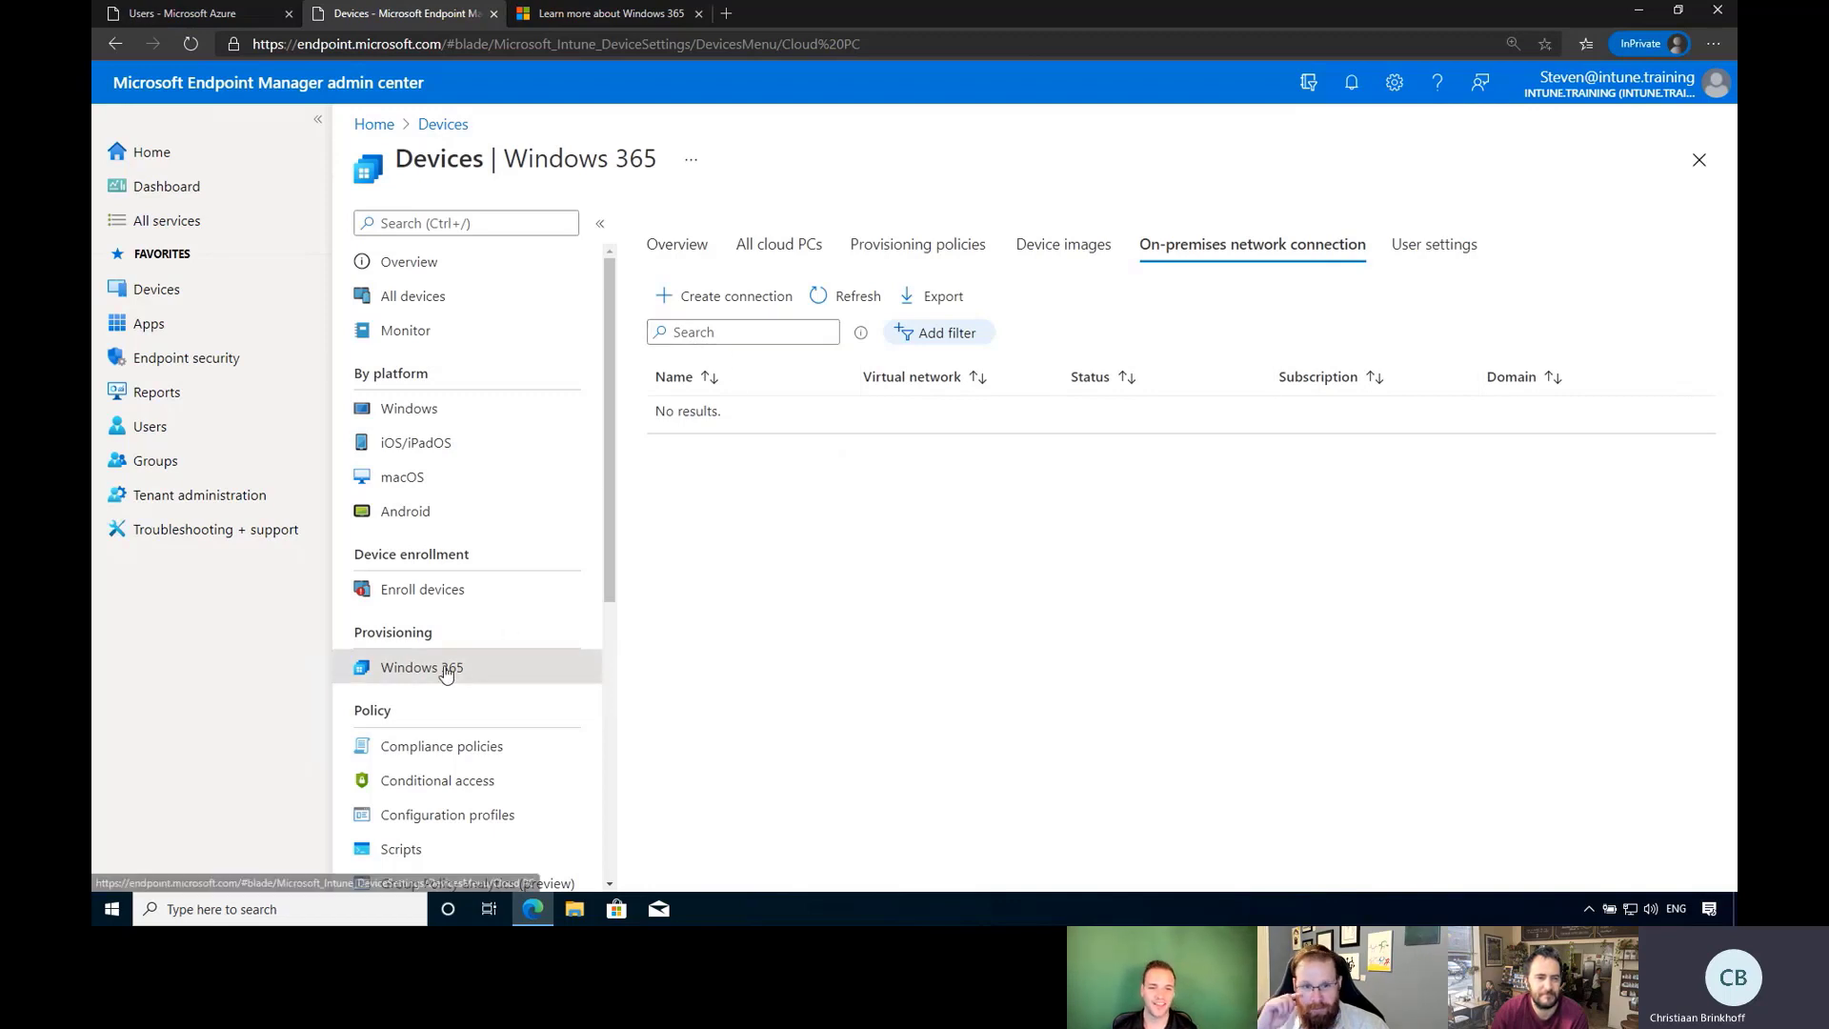
Start a new on-premises network connection named W365AUSEastconnection.
left_click(720, 303)
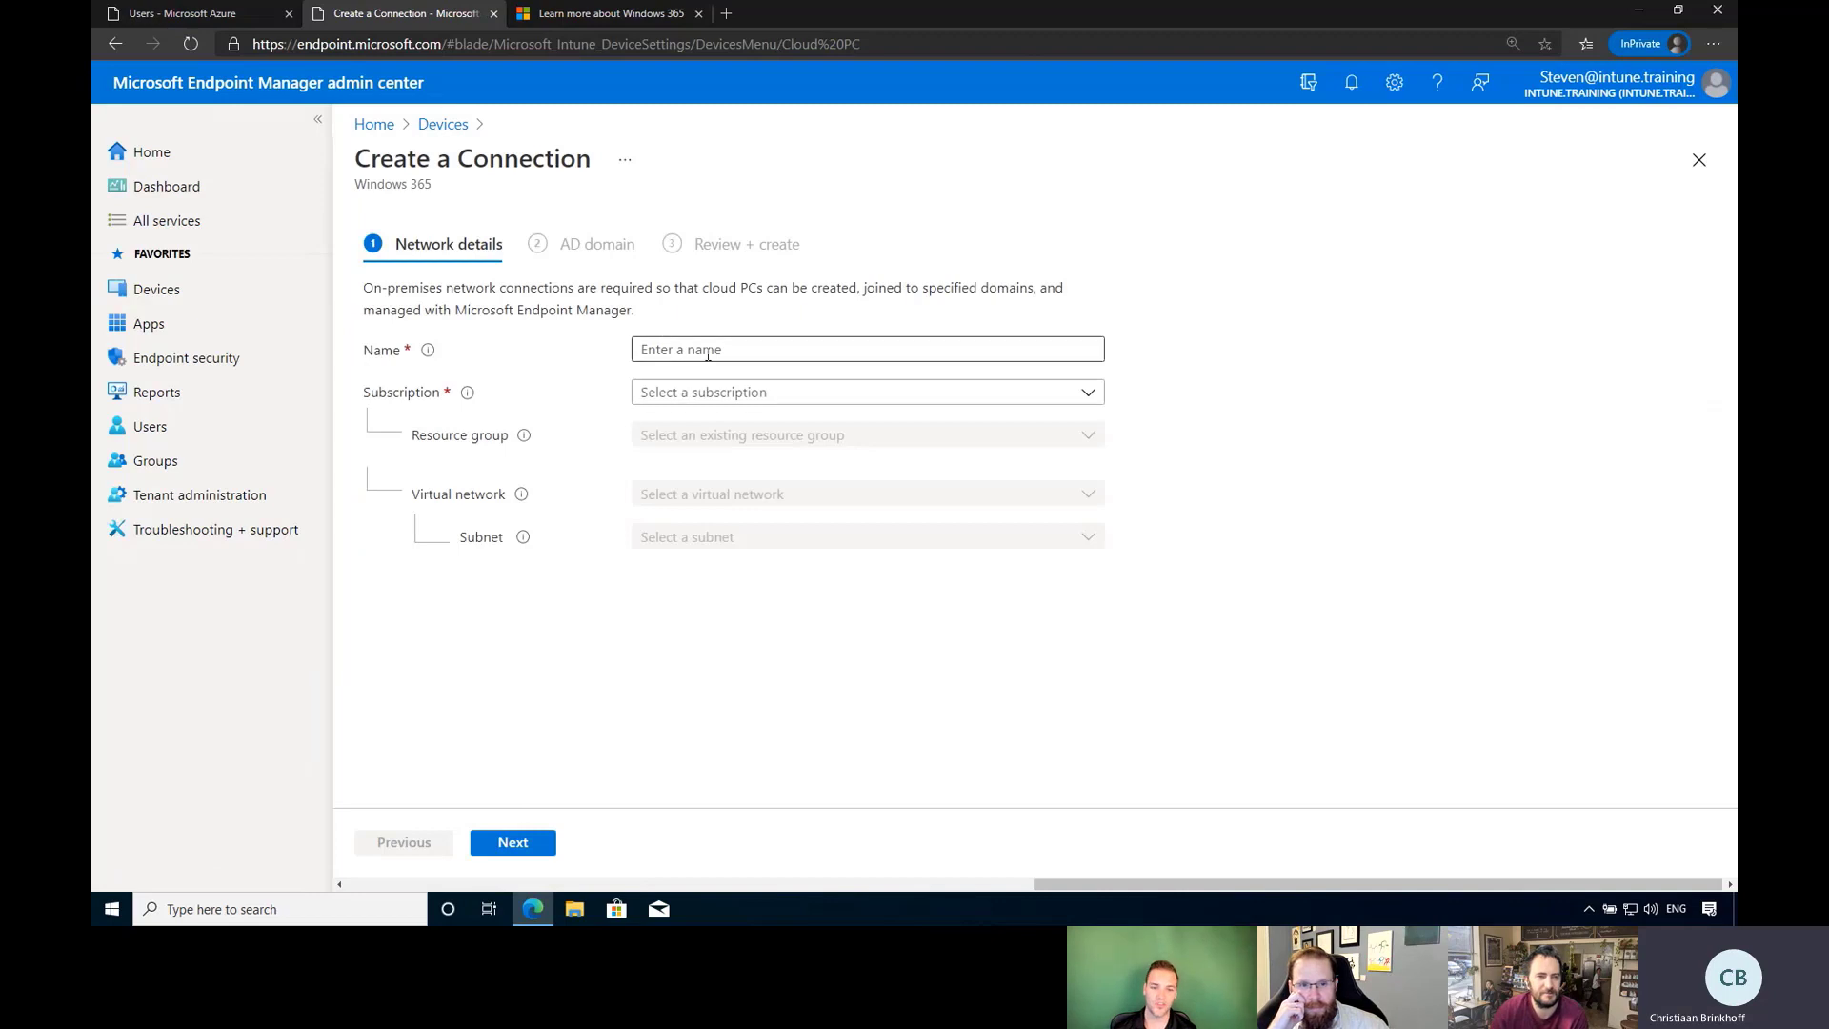
left_click(708, 353)
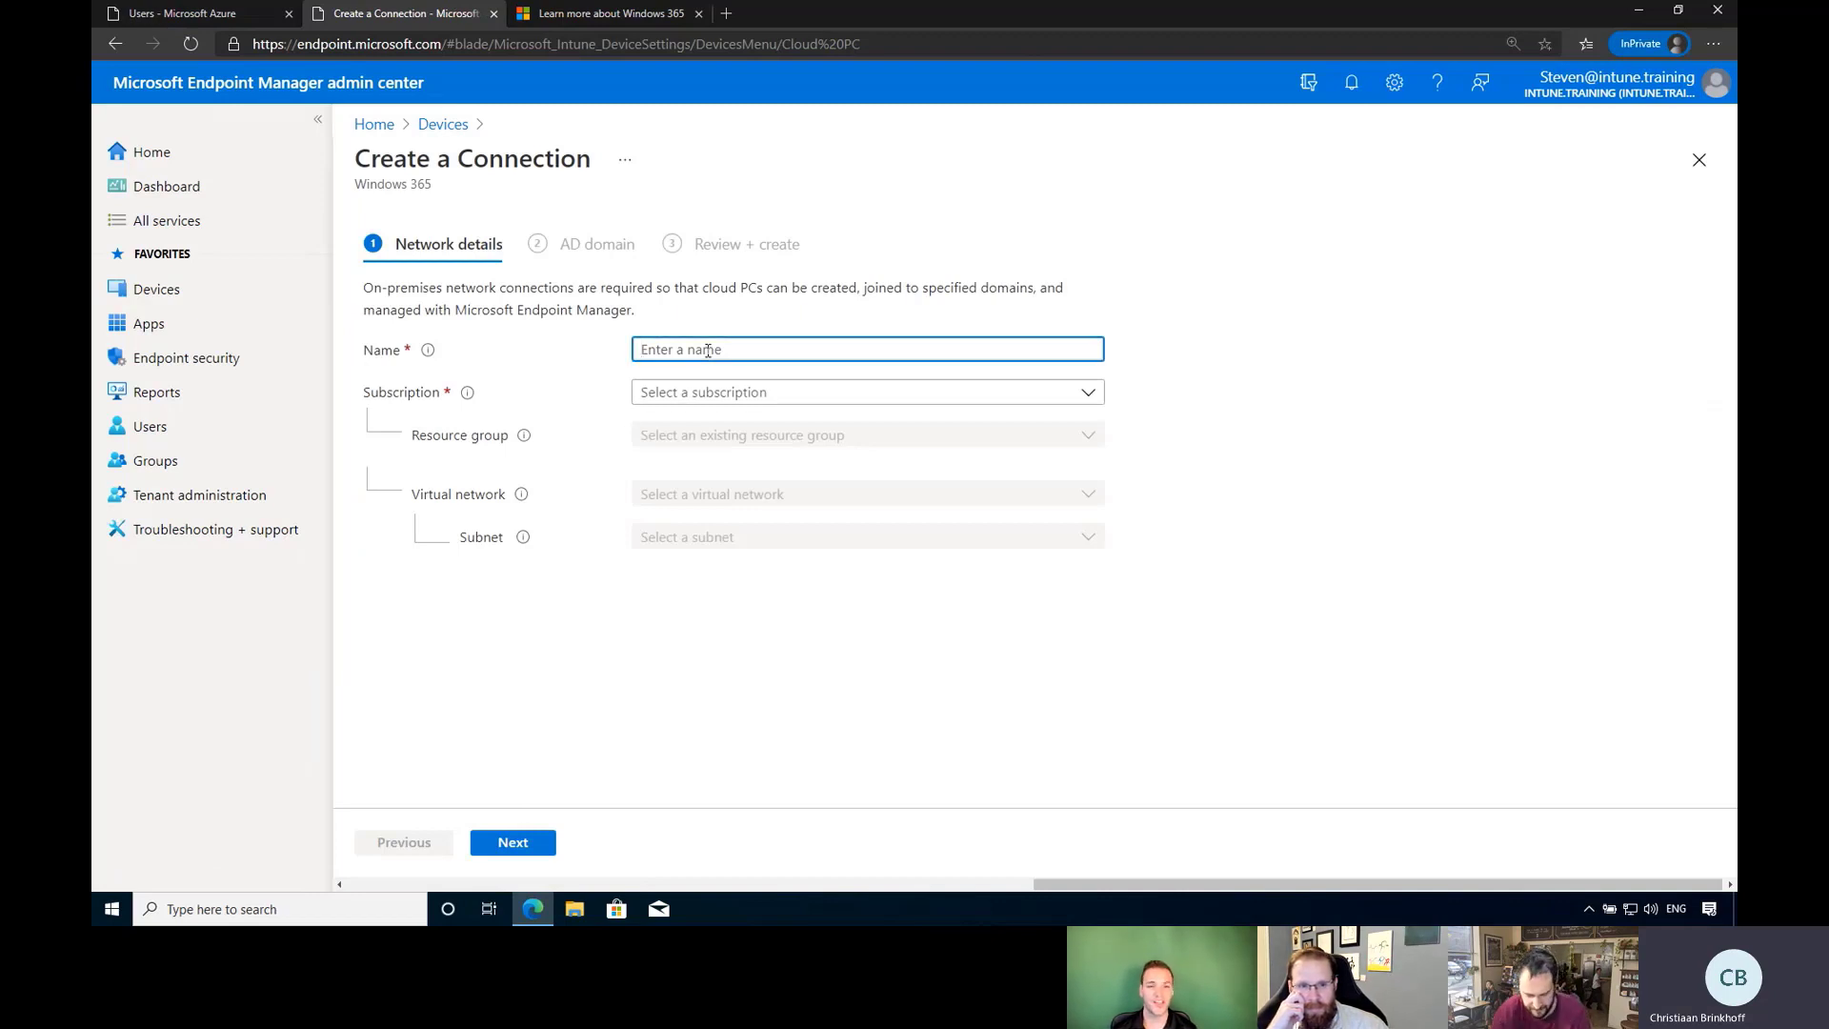
type("W")
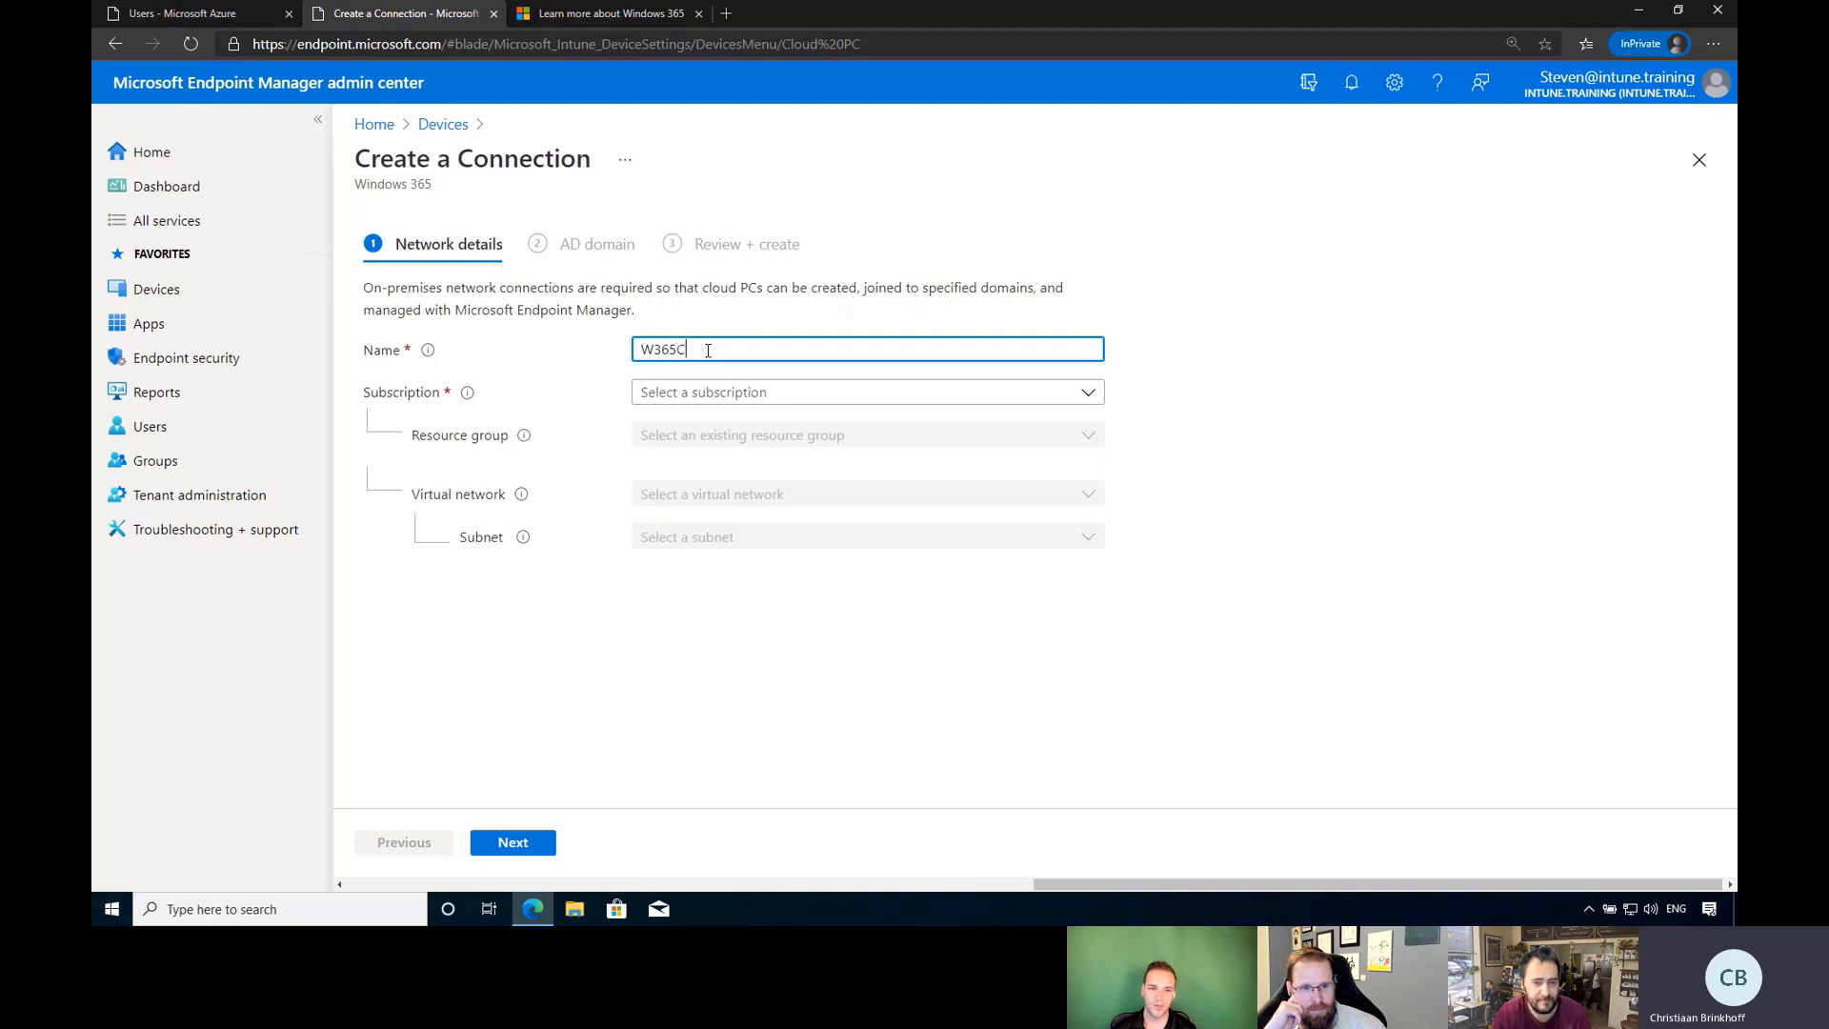
type("365AU")
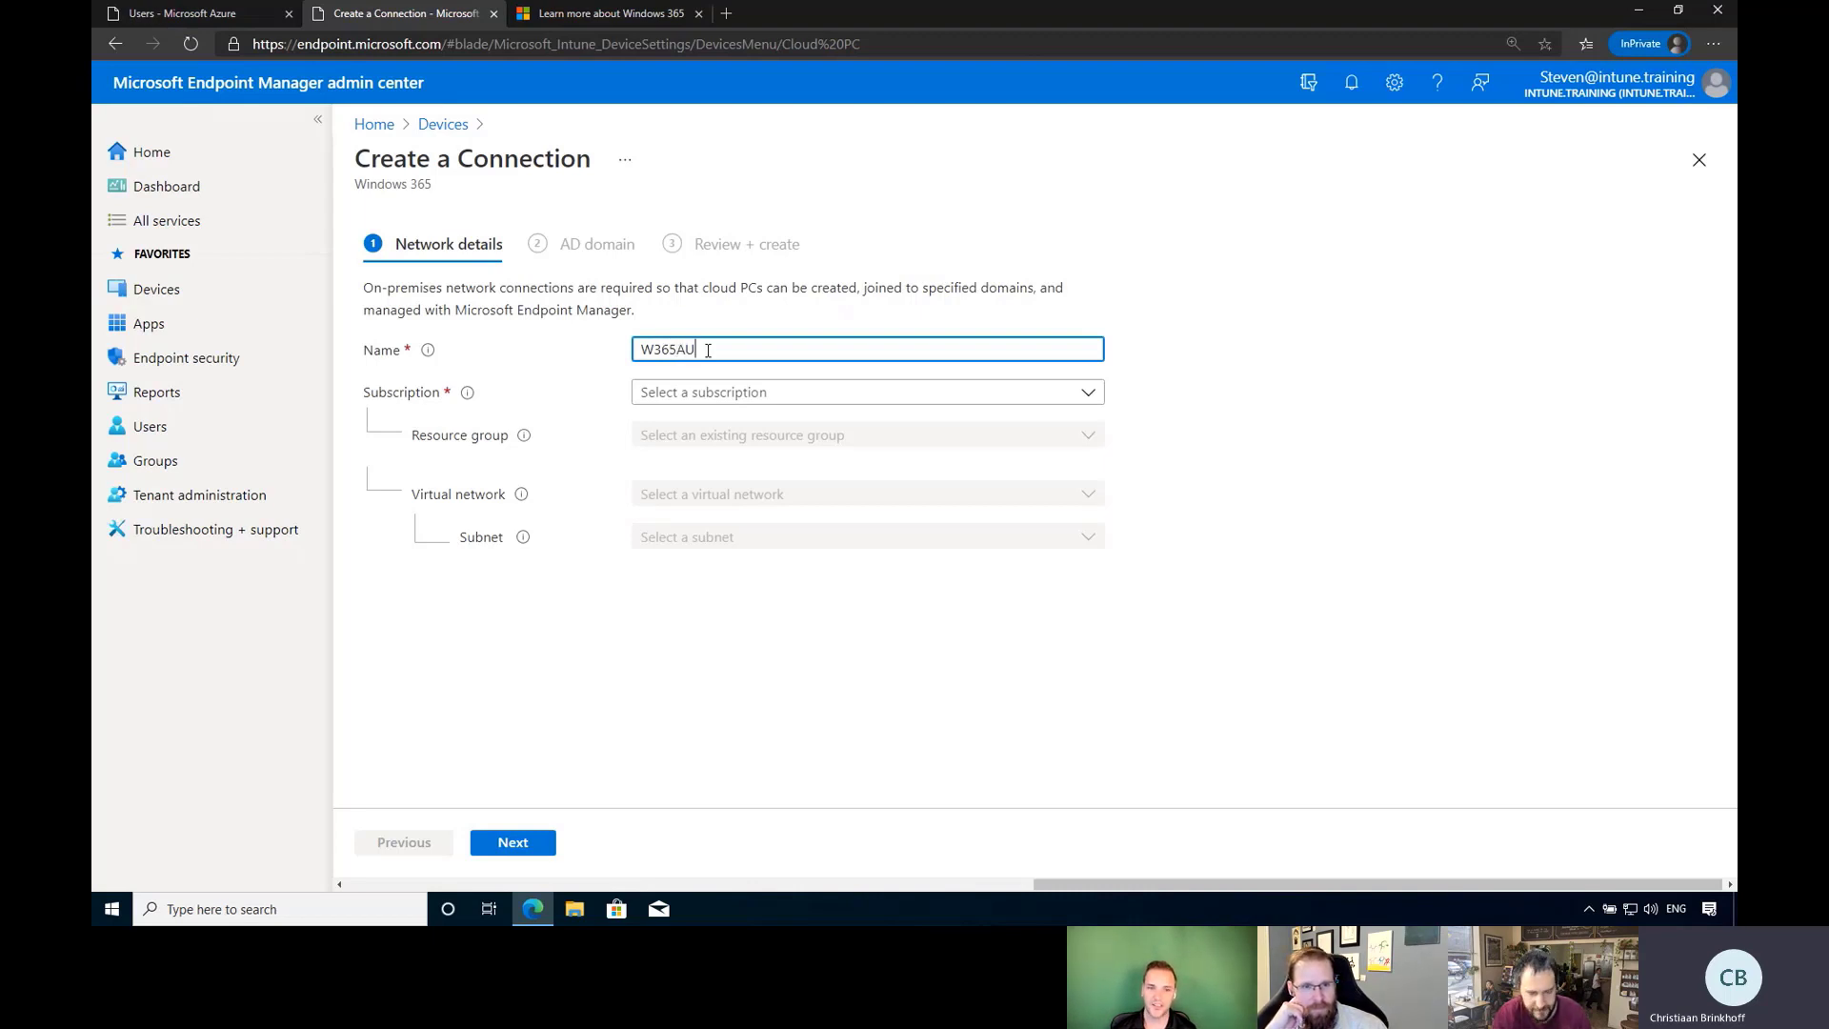
type("SEastconn")
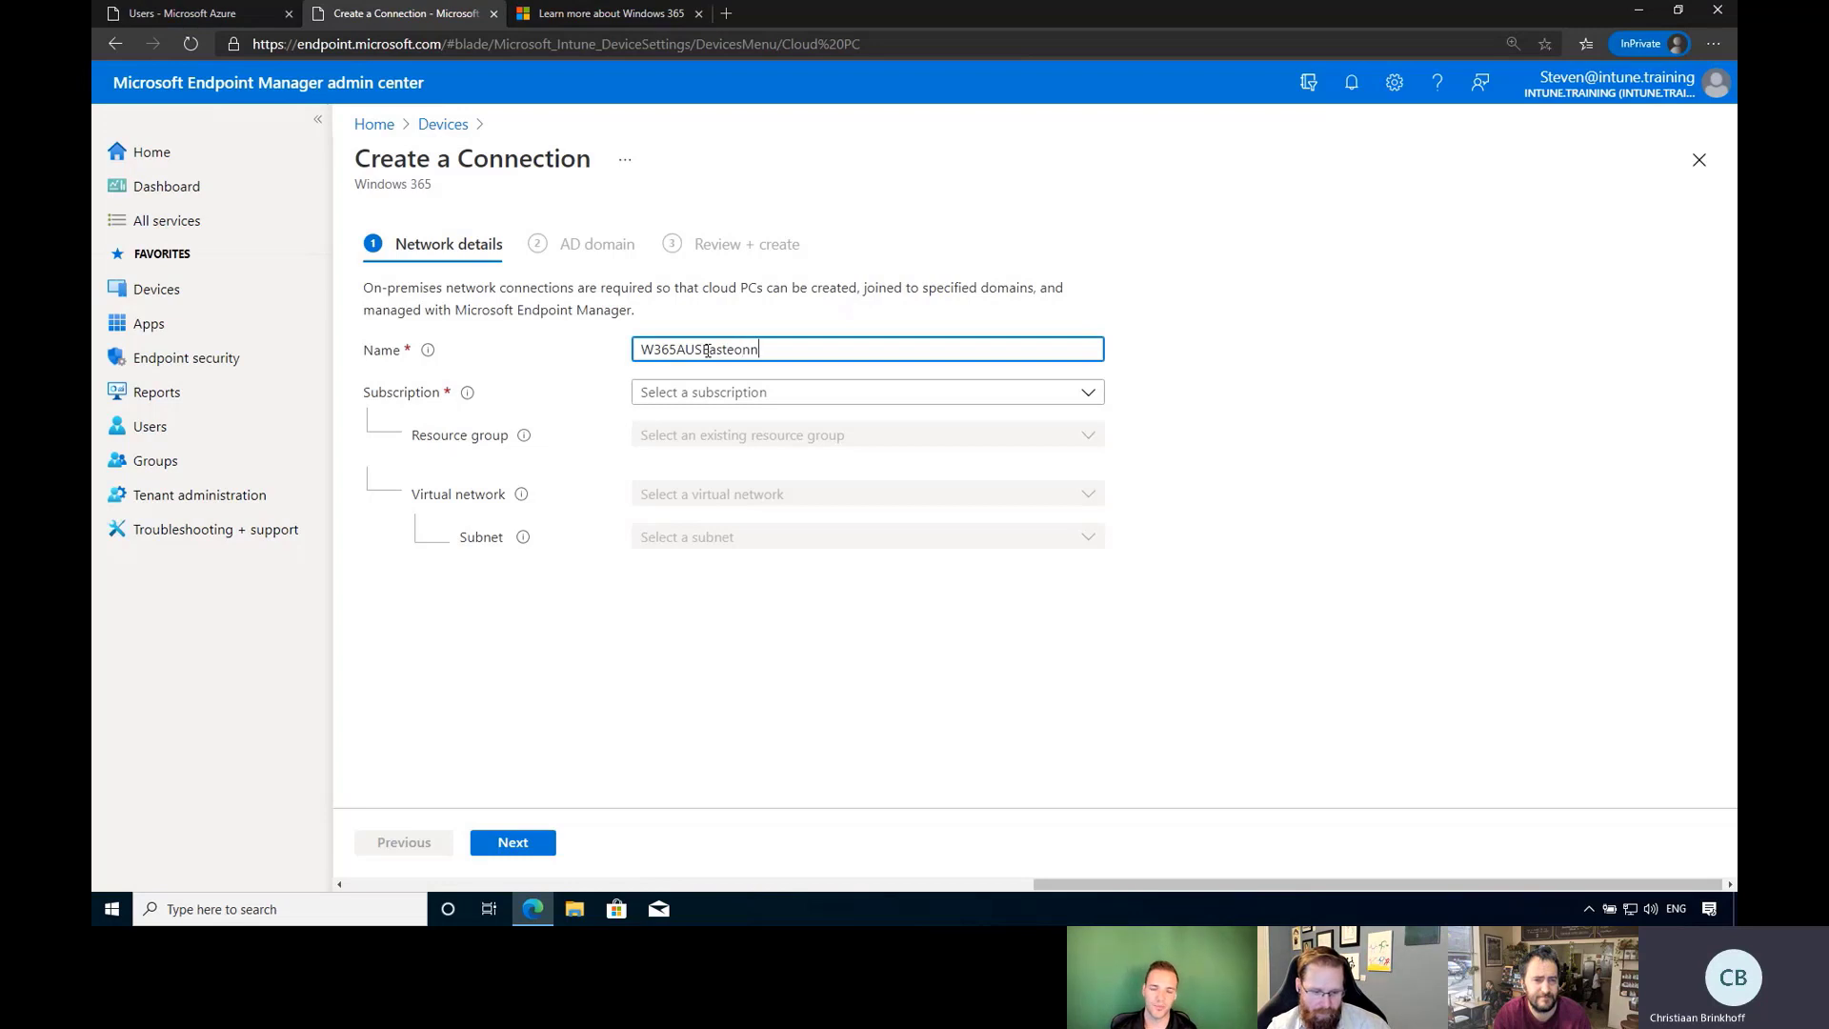
type("ction")
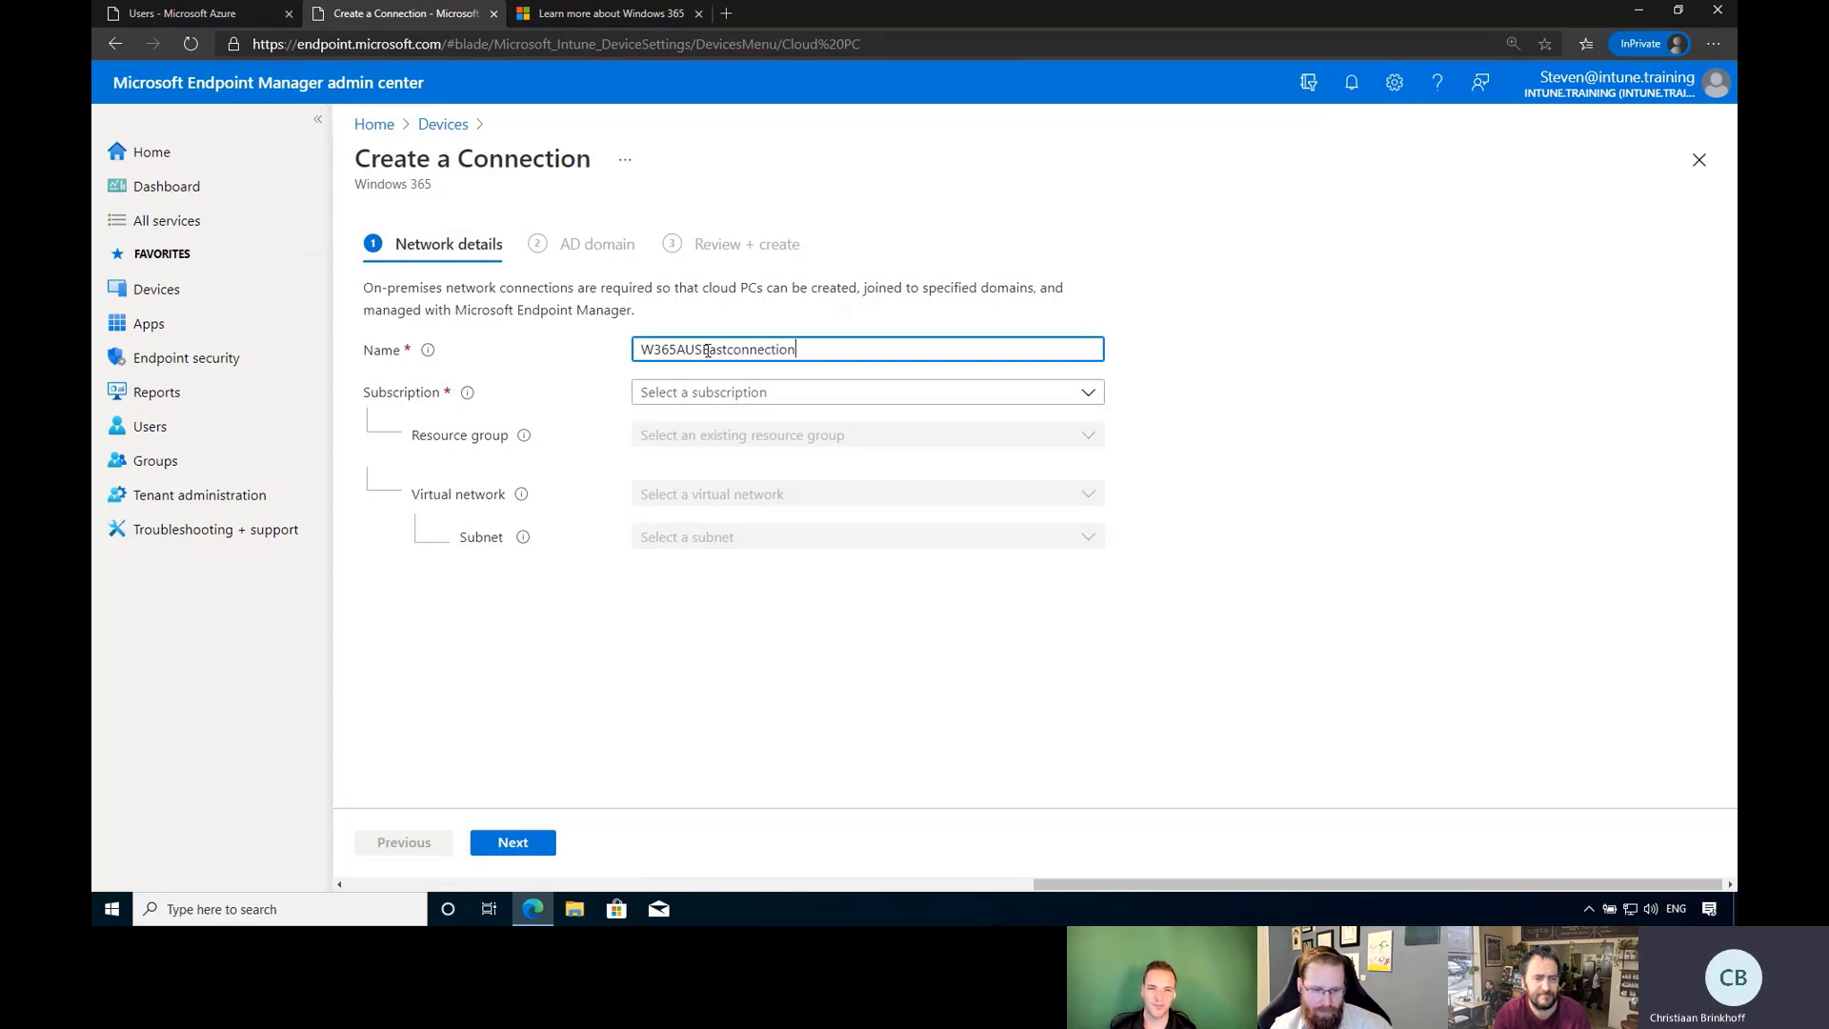
Select the Pay-As-You-Go subscription and check its resource group list.
left_click(741, 400)
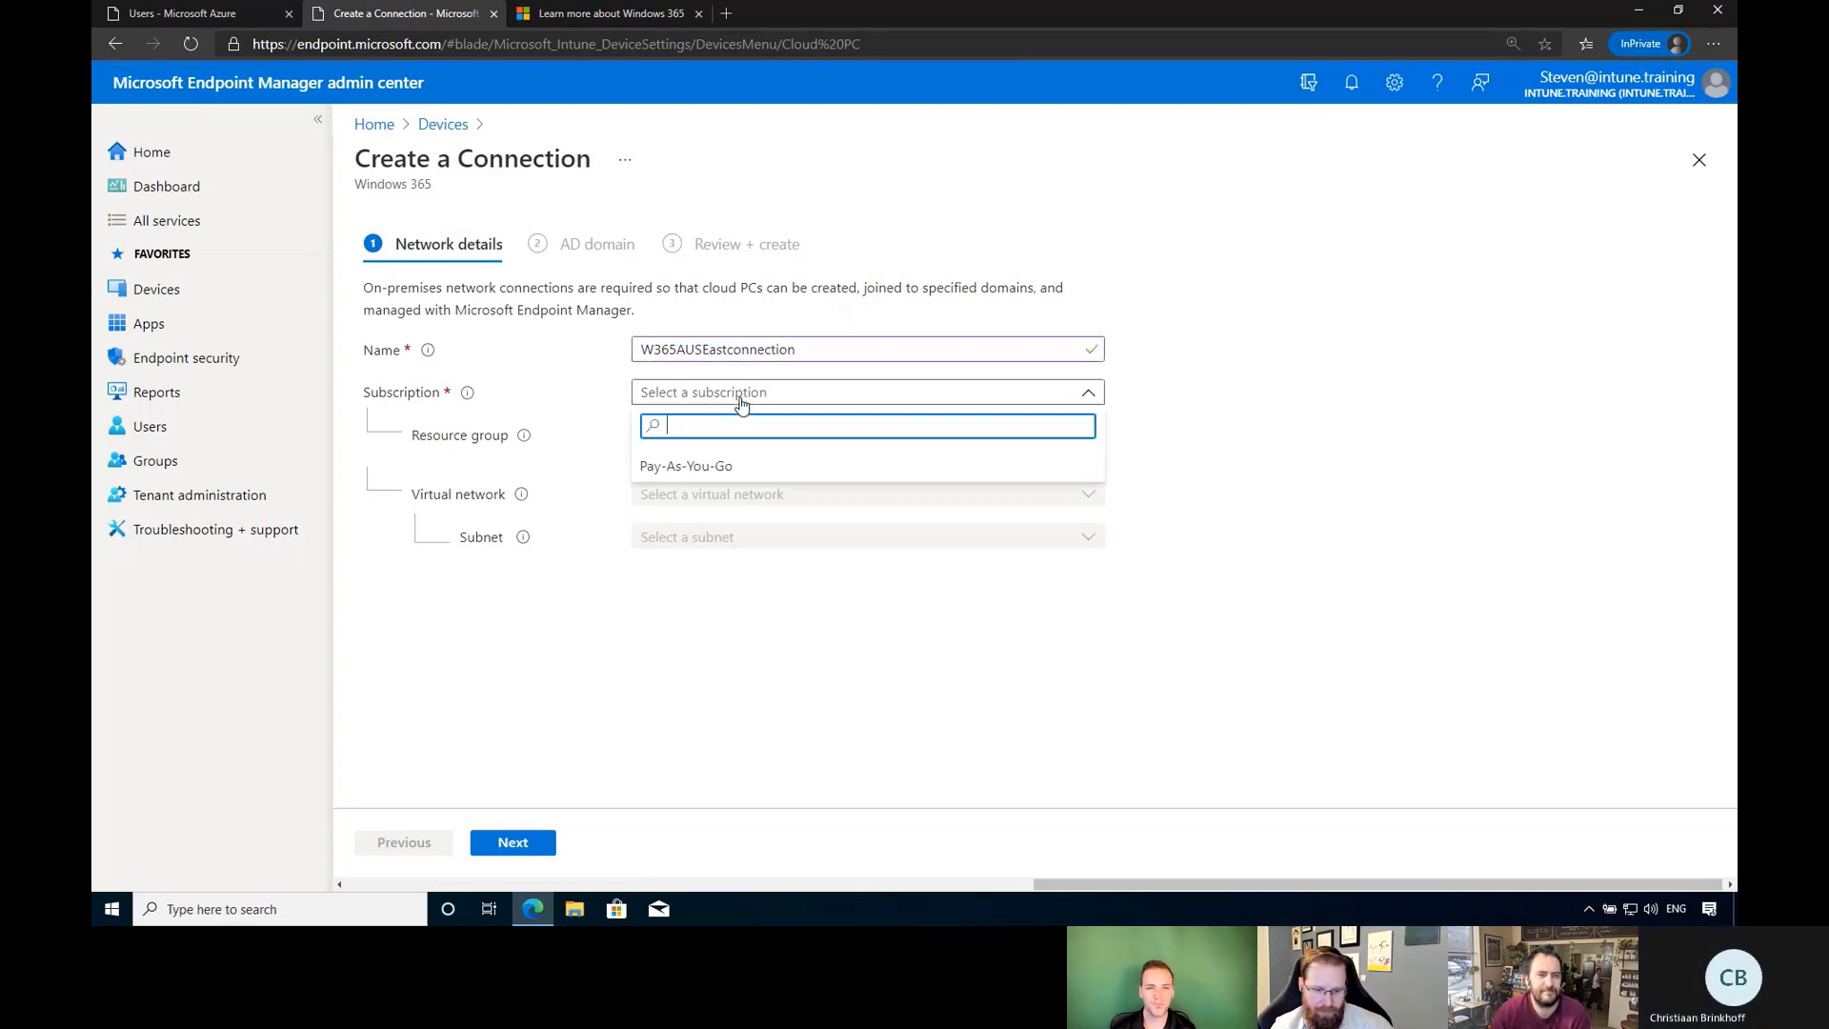
left_click(729, 465)
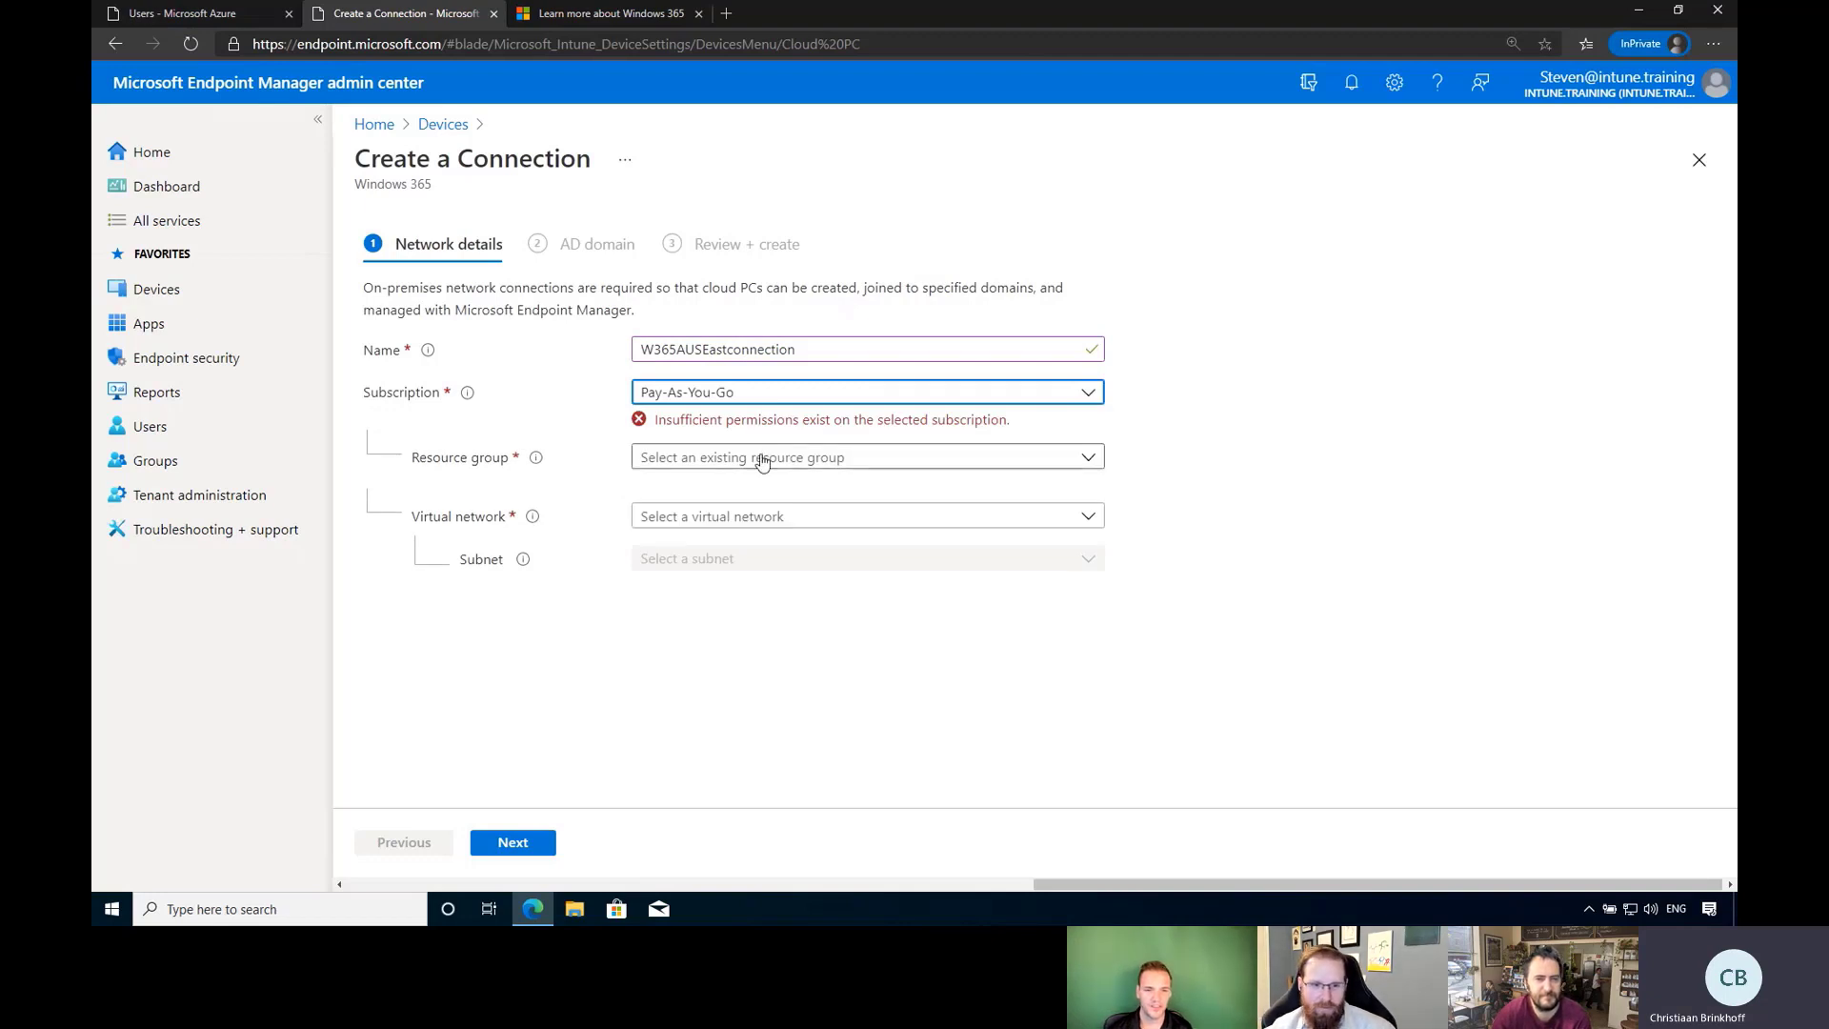
left_click(861, 458)
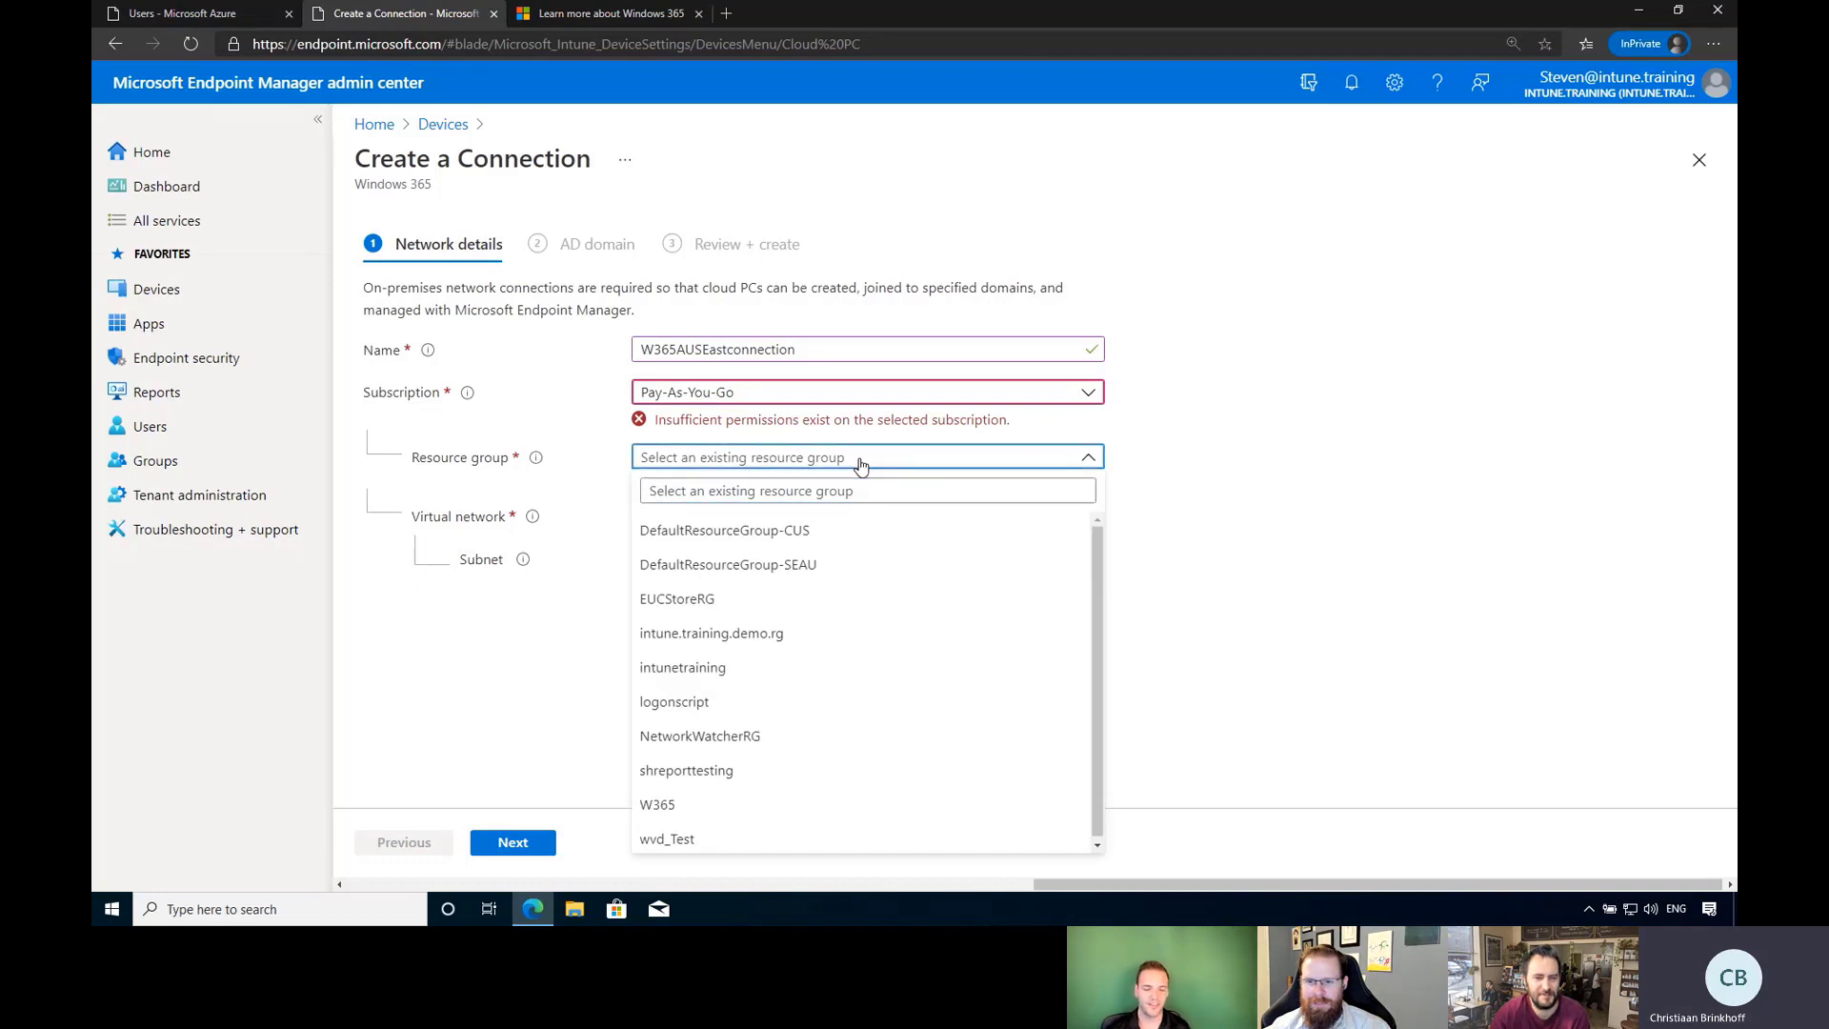
left_click(860, 461)
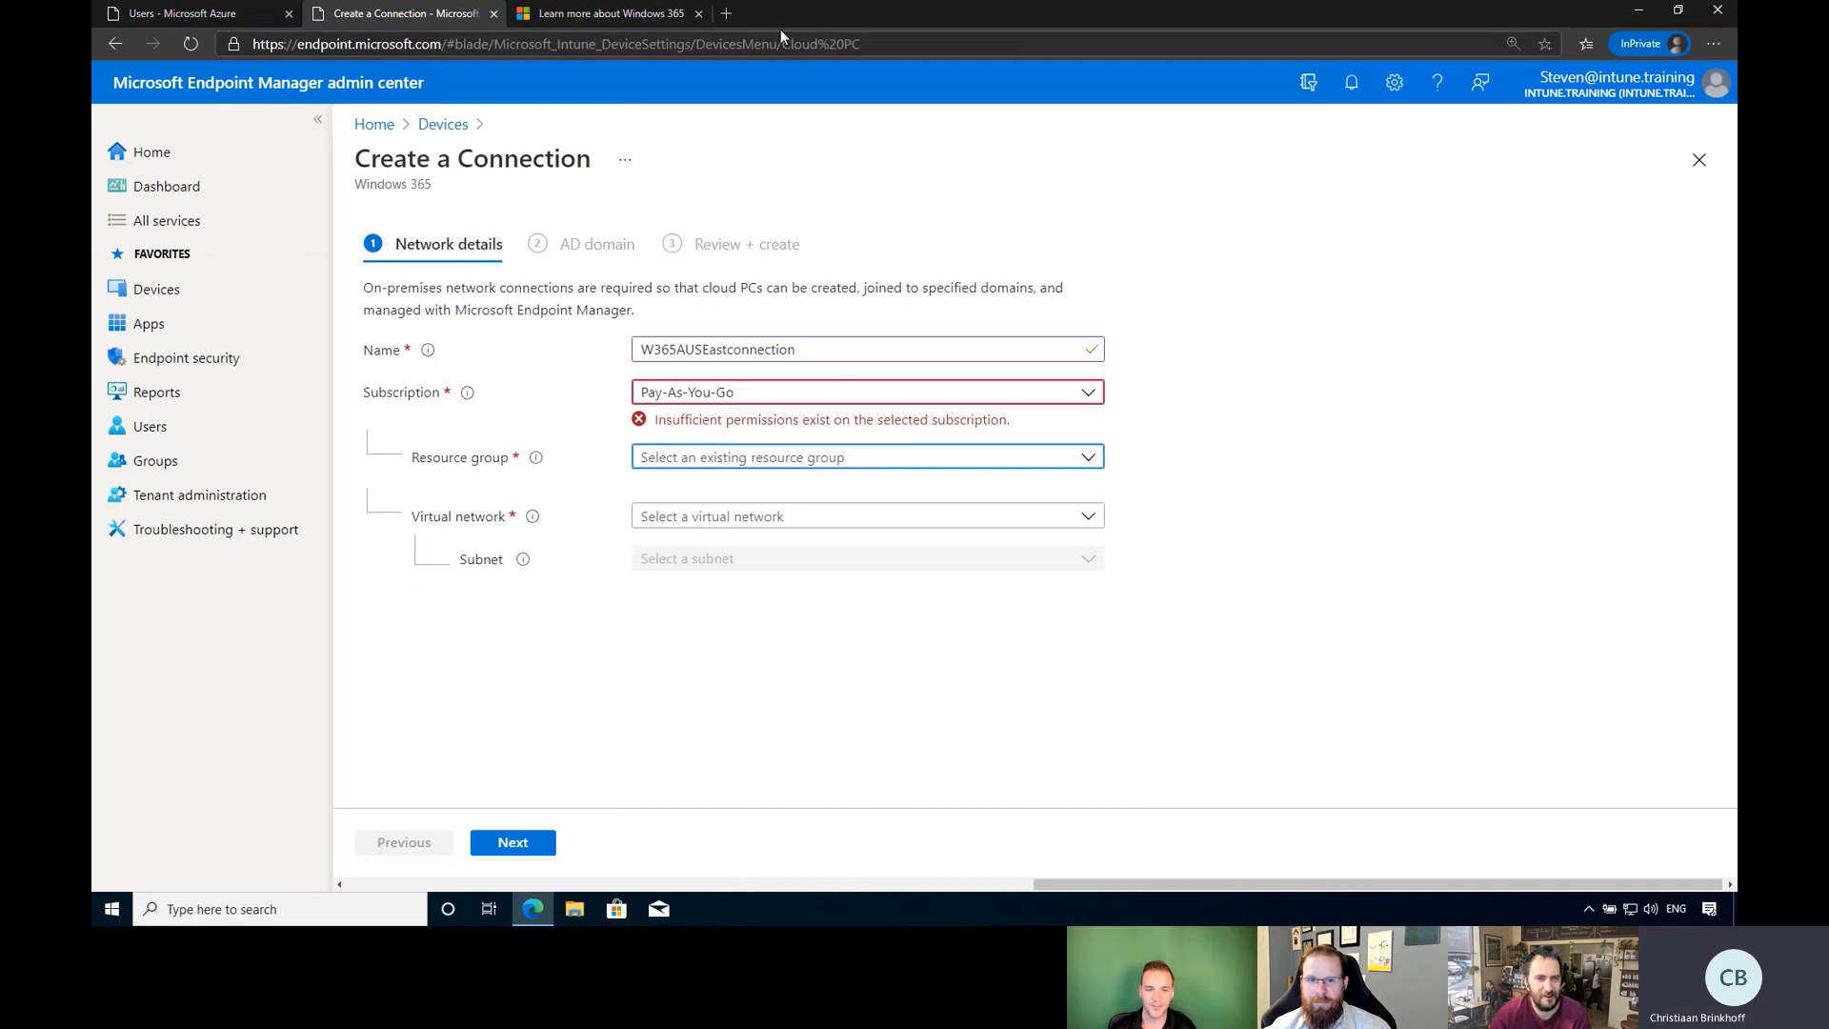
Open portal.azure.com in a new tab and go to the Pay-As-You-Go subscription via Subscriptions.
left_click(725, 13)
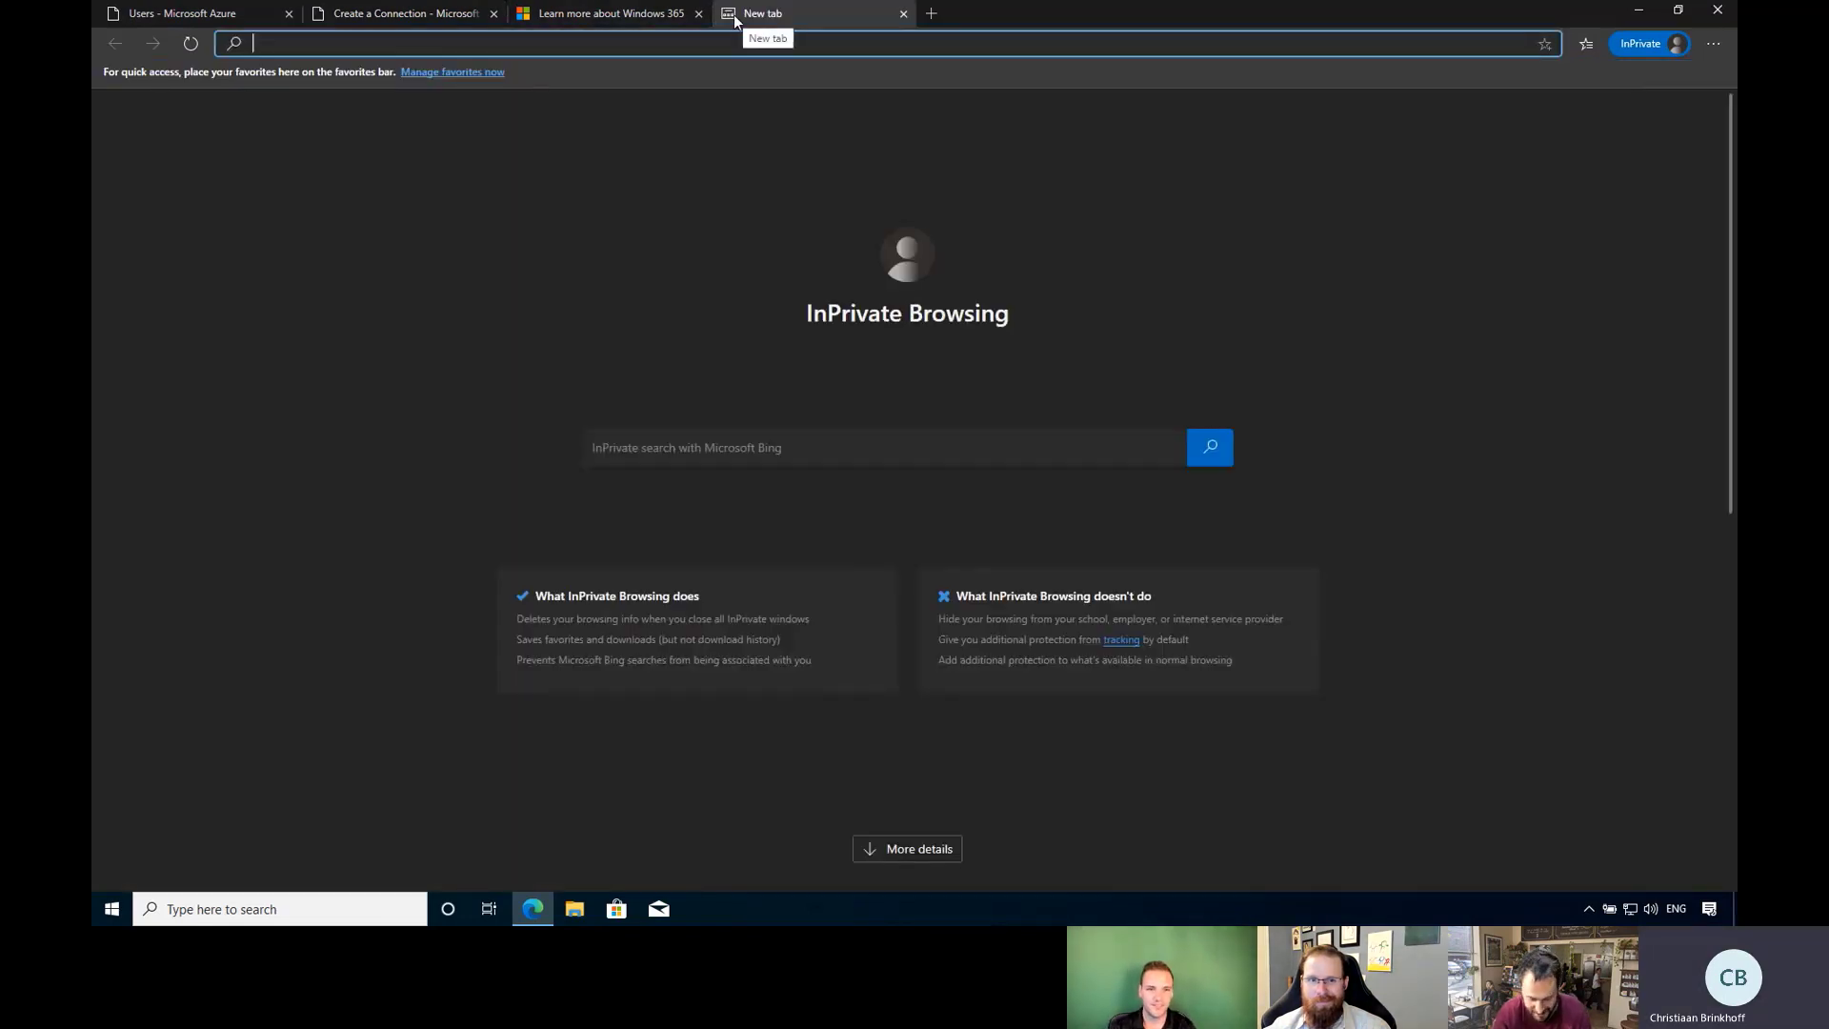
type("portal.azure.com")
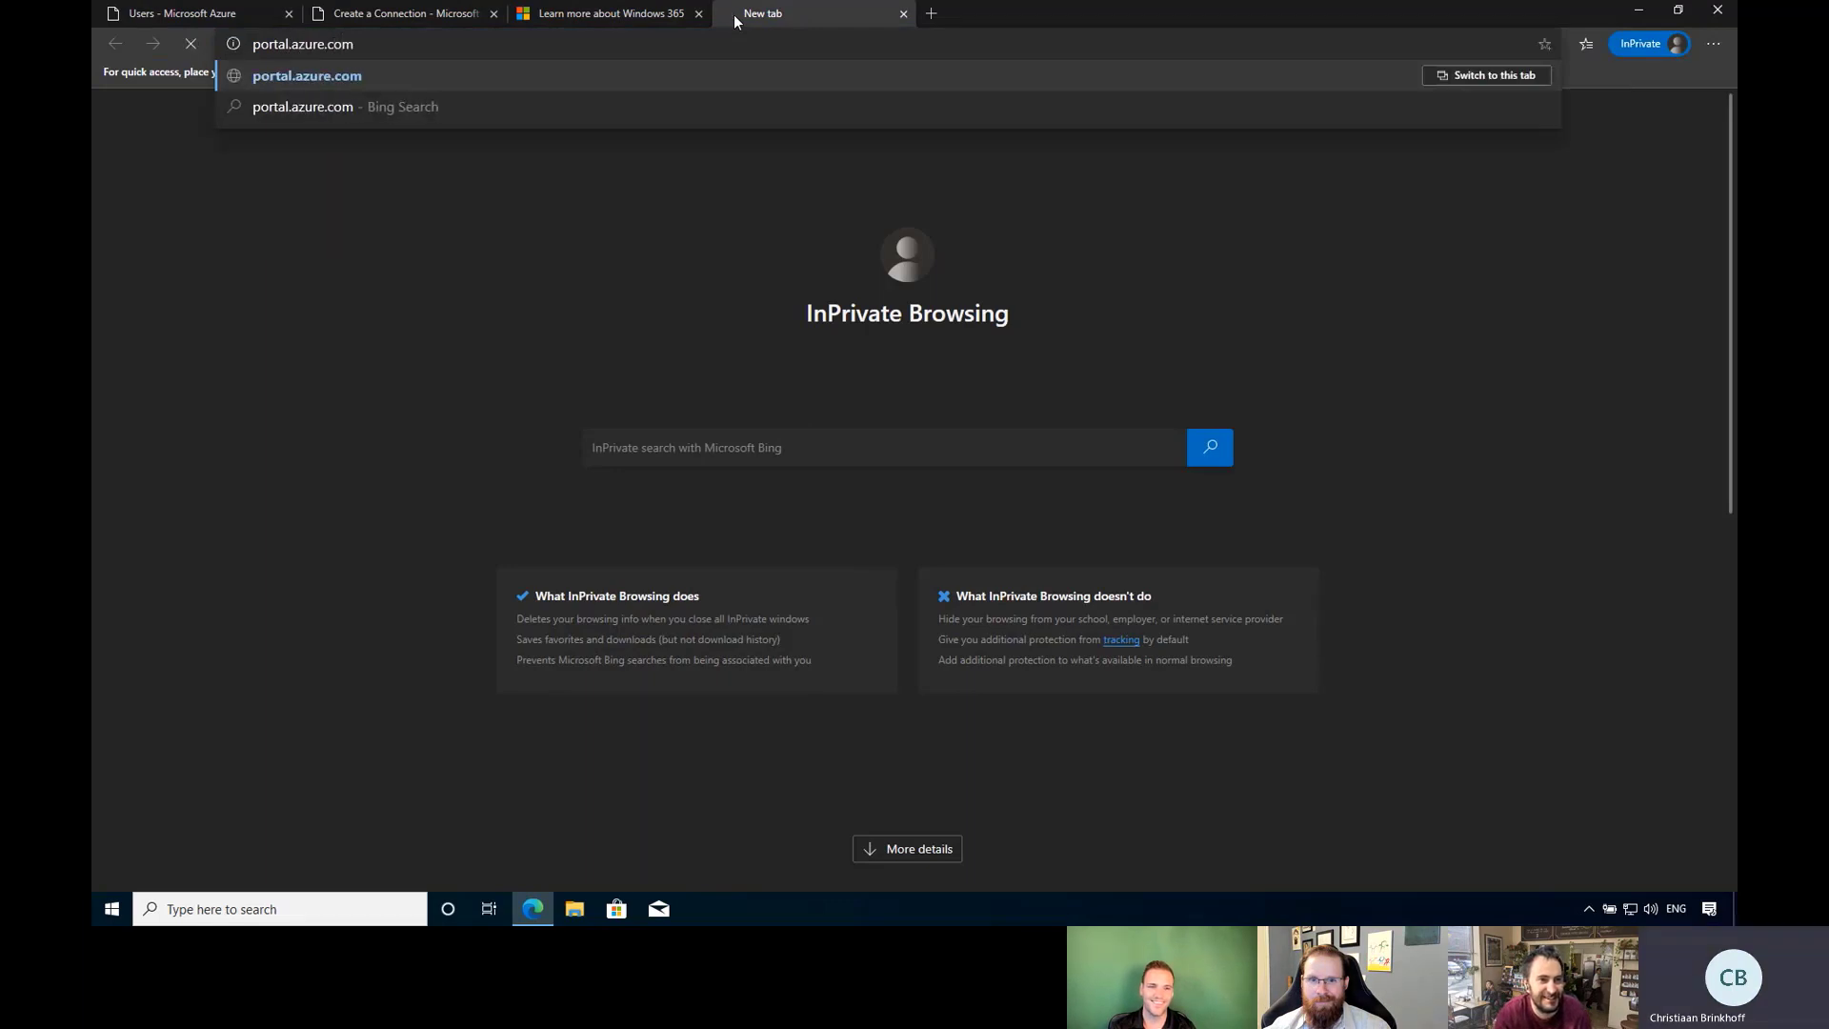
key("Return")
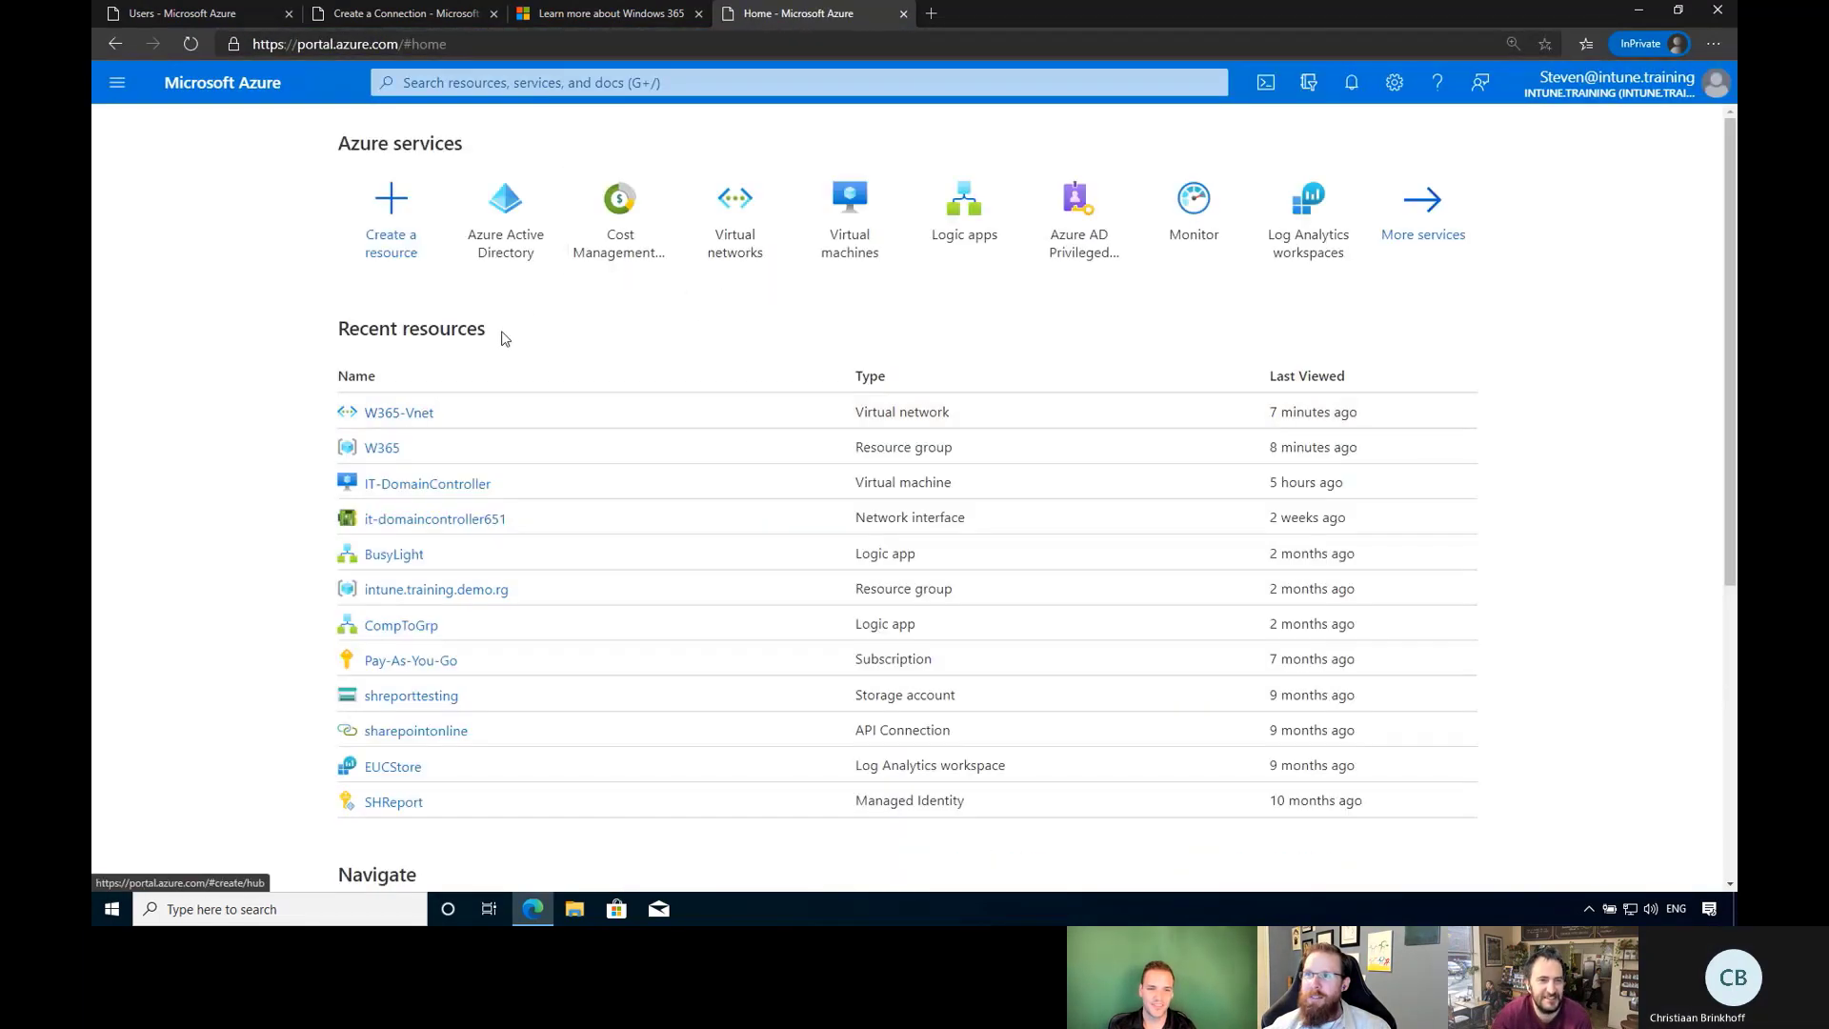
left_click(953, 82)
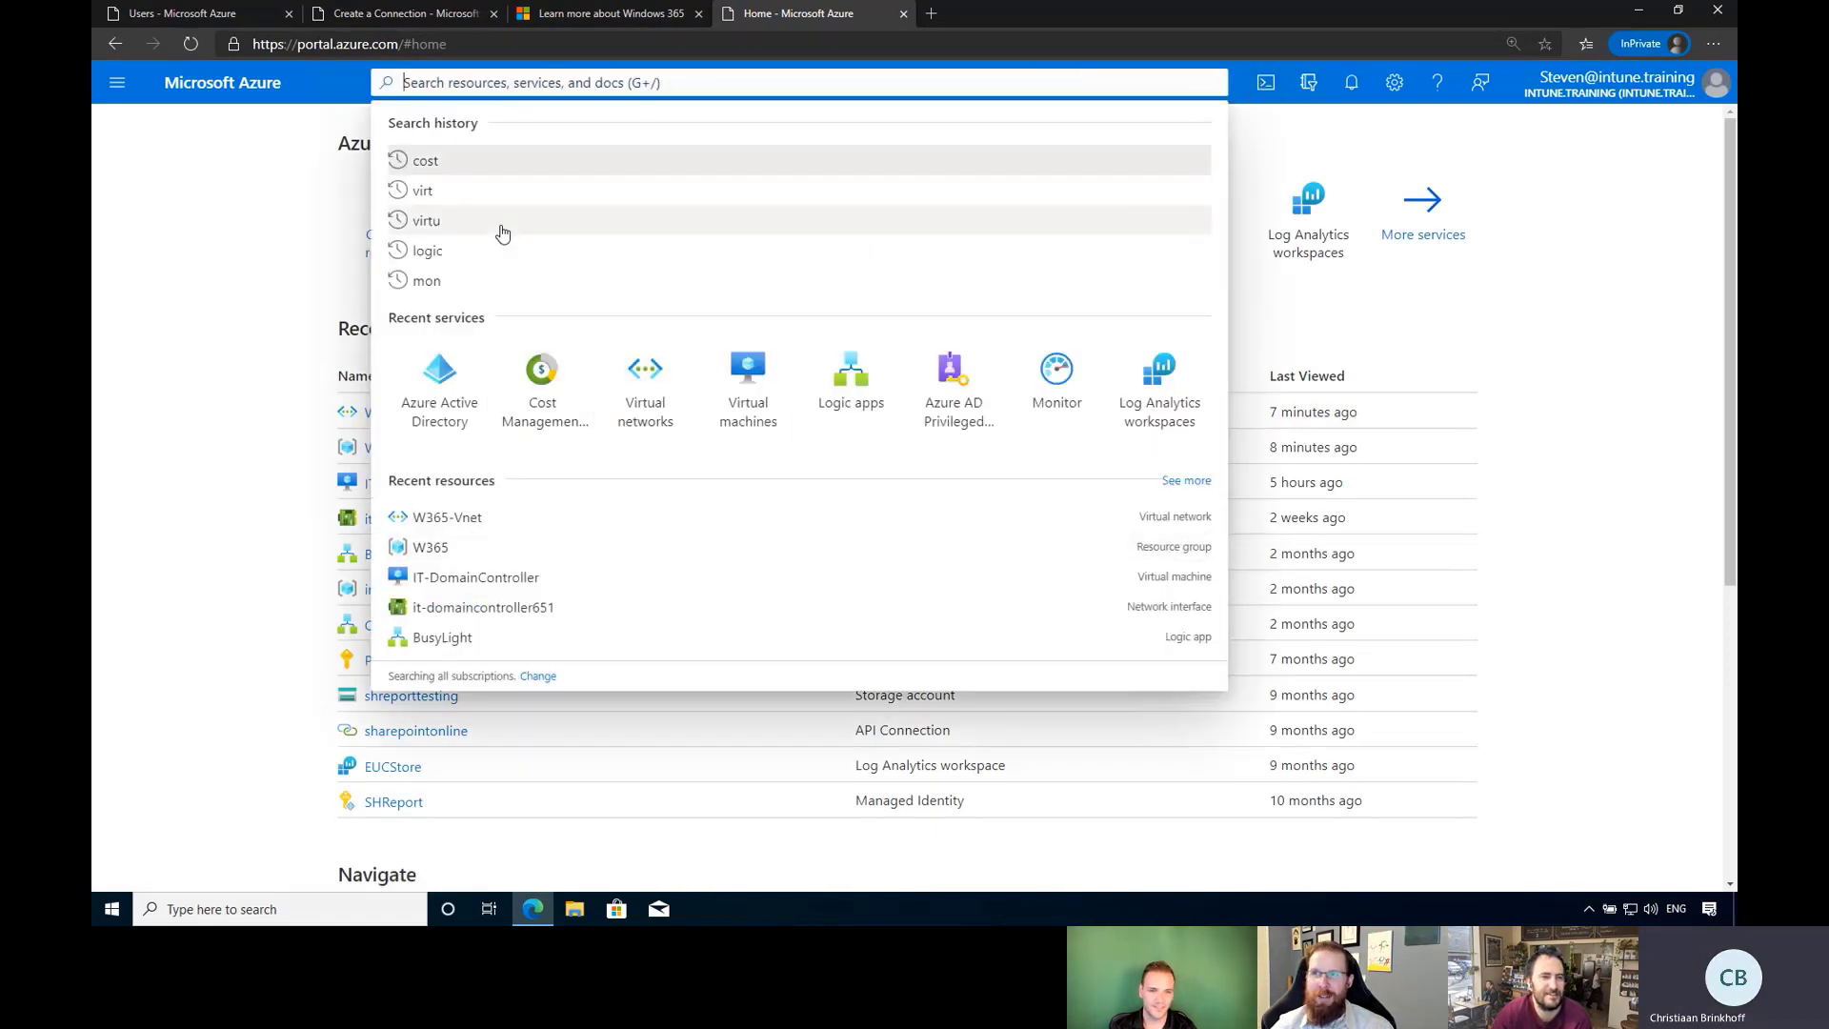
type("sub")
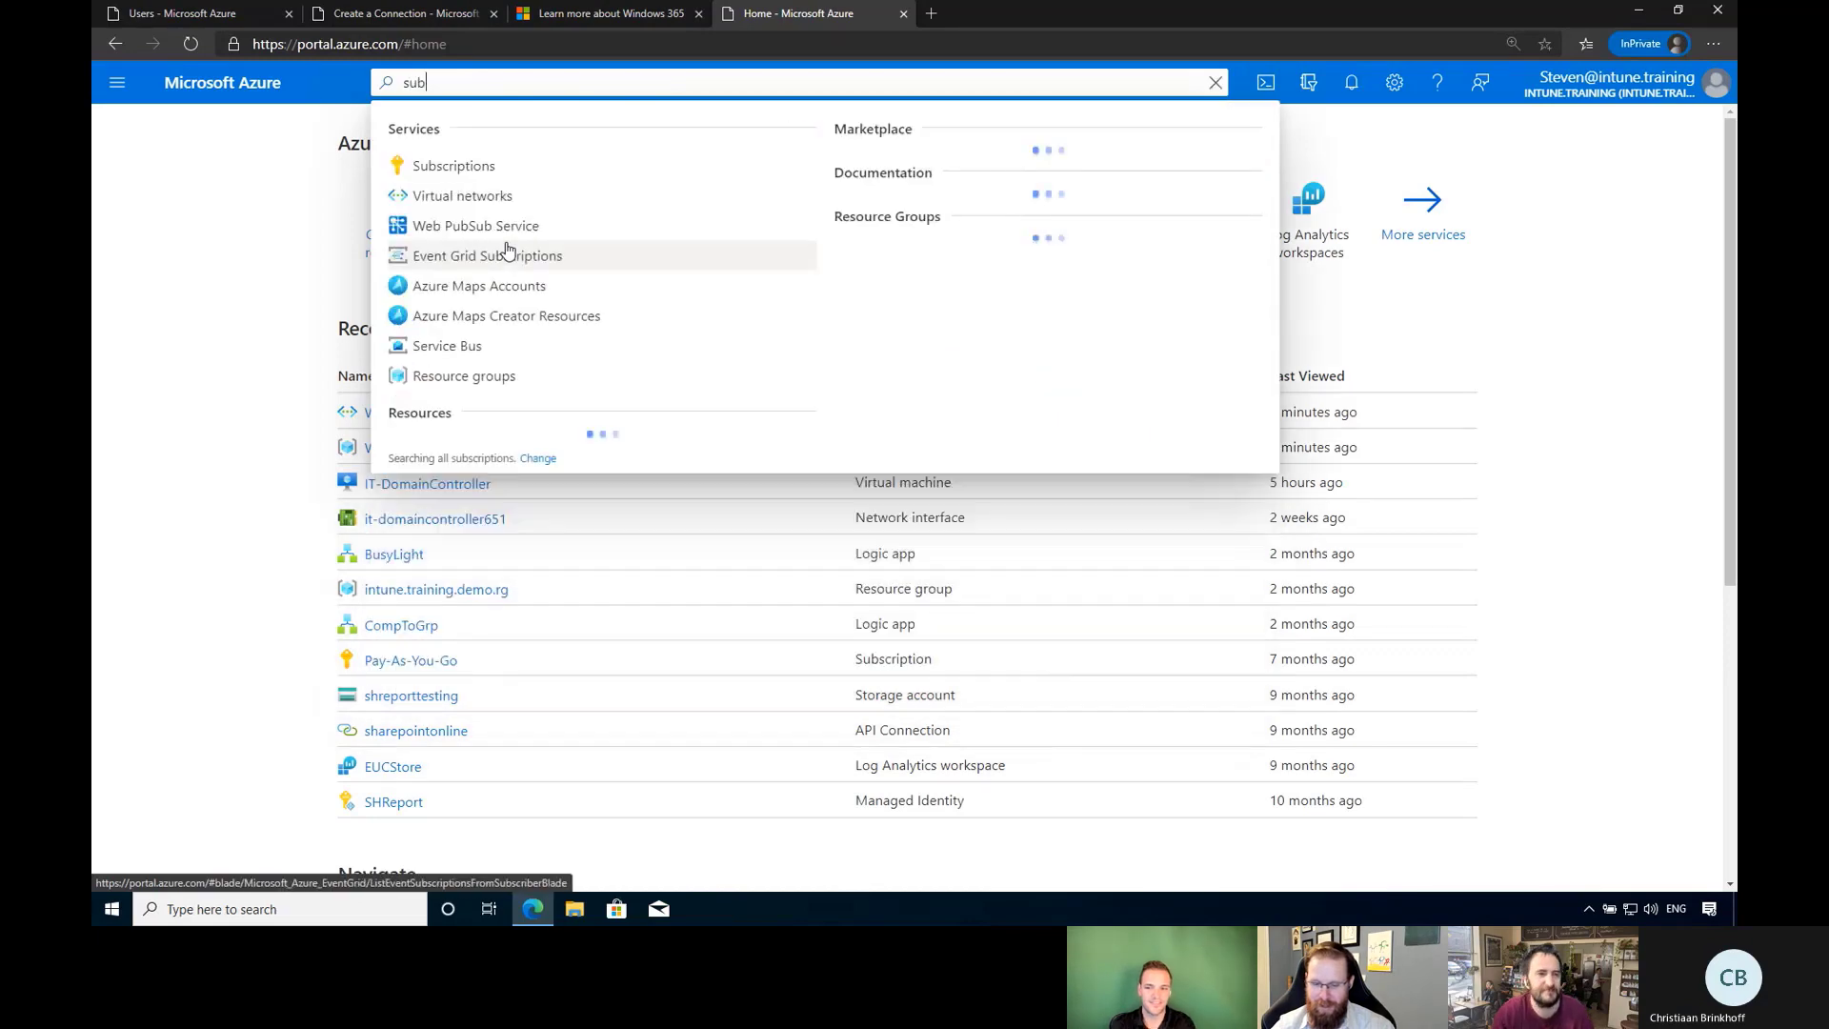
left_click(495, 175)
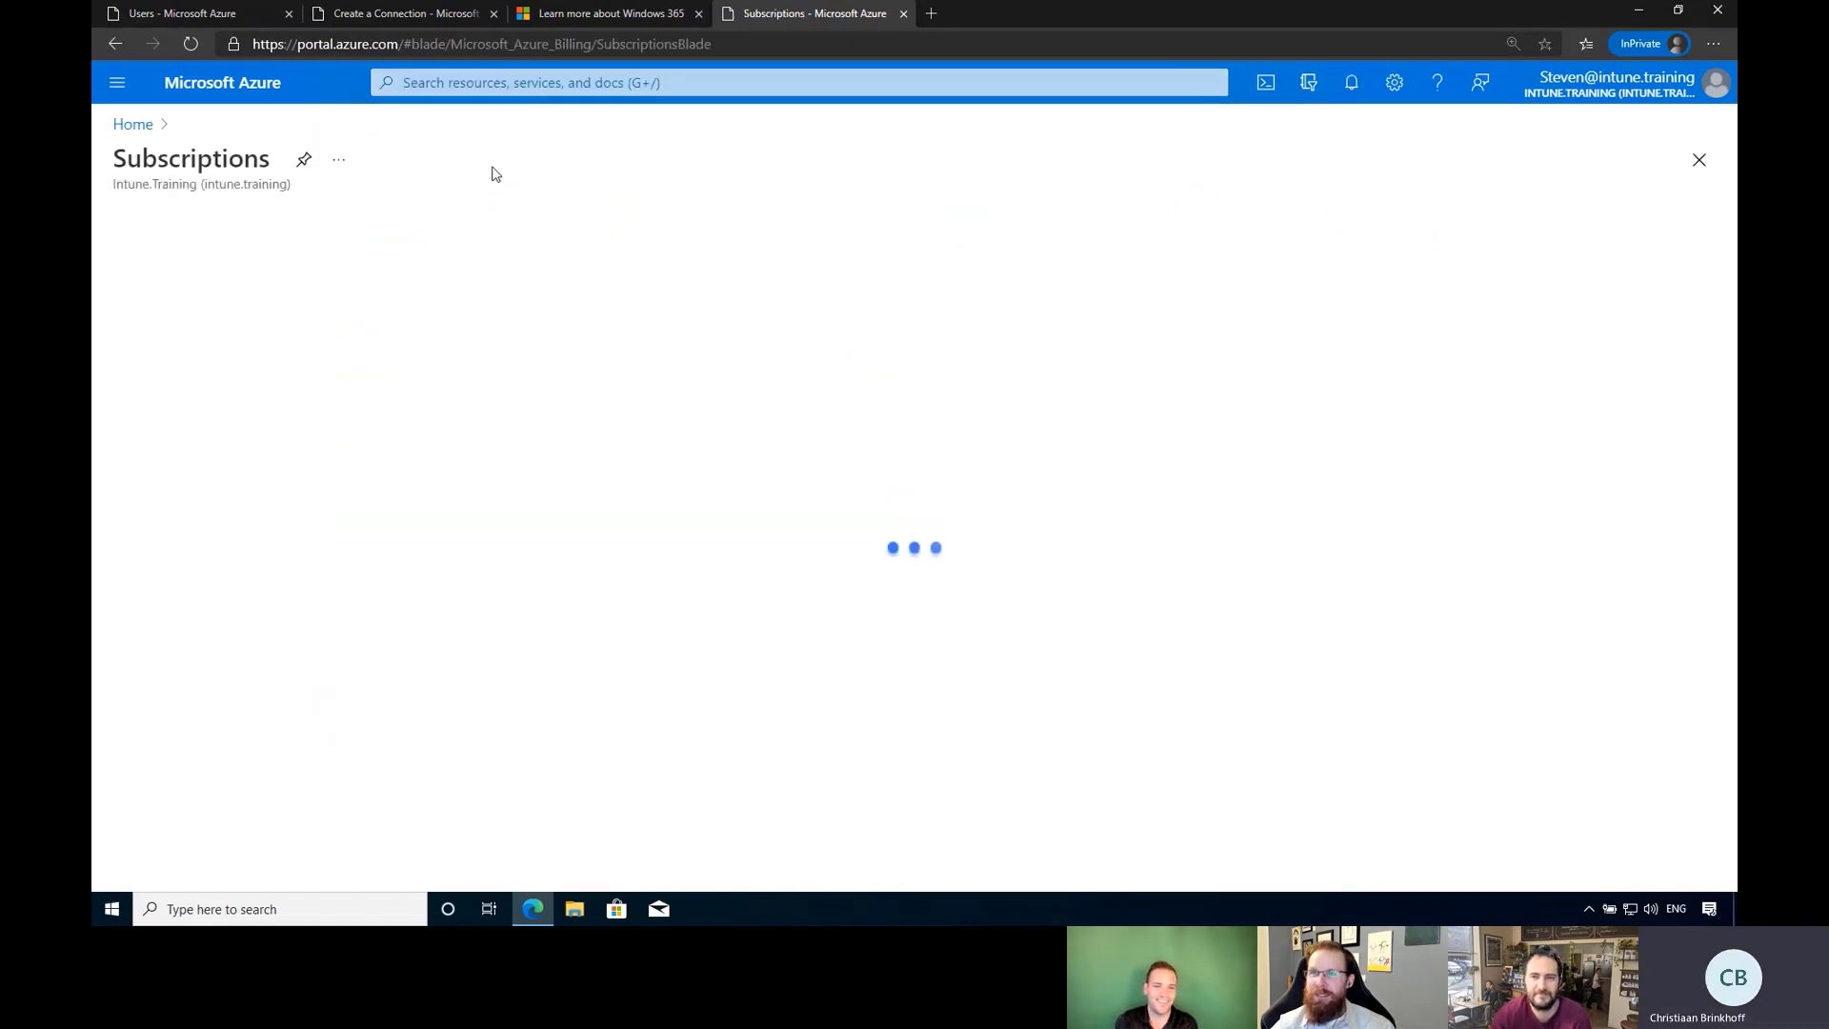
left_click(225, 493)
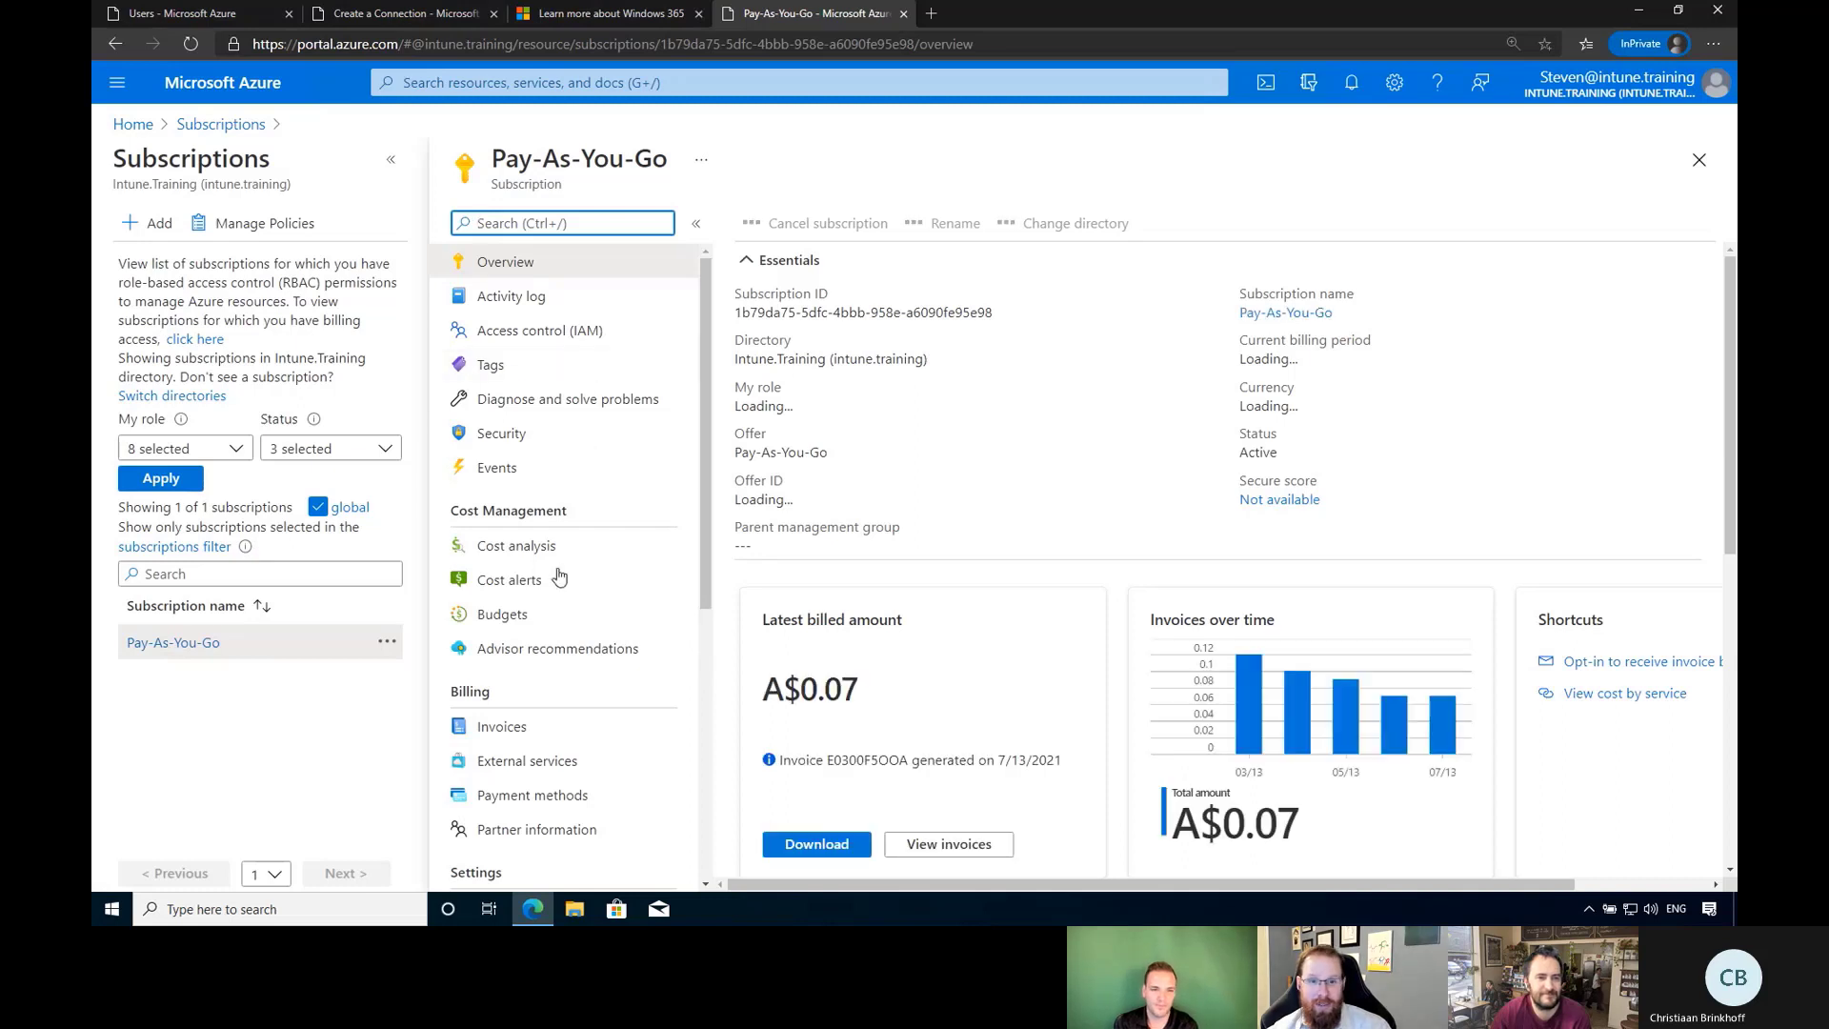
Check the subscription's role assignments and your own access in Access control (IAM), then add a role assignment.
left_click(576, 332)
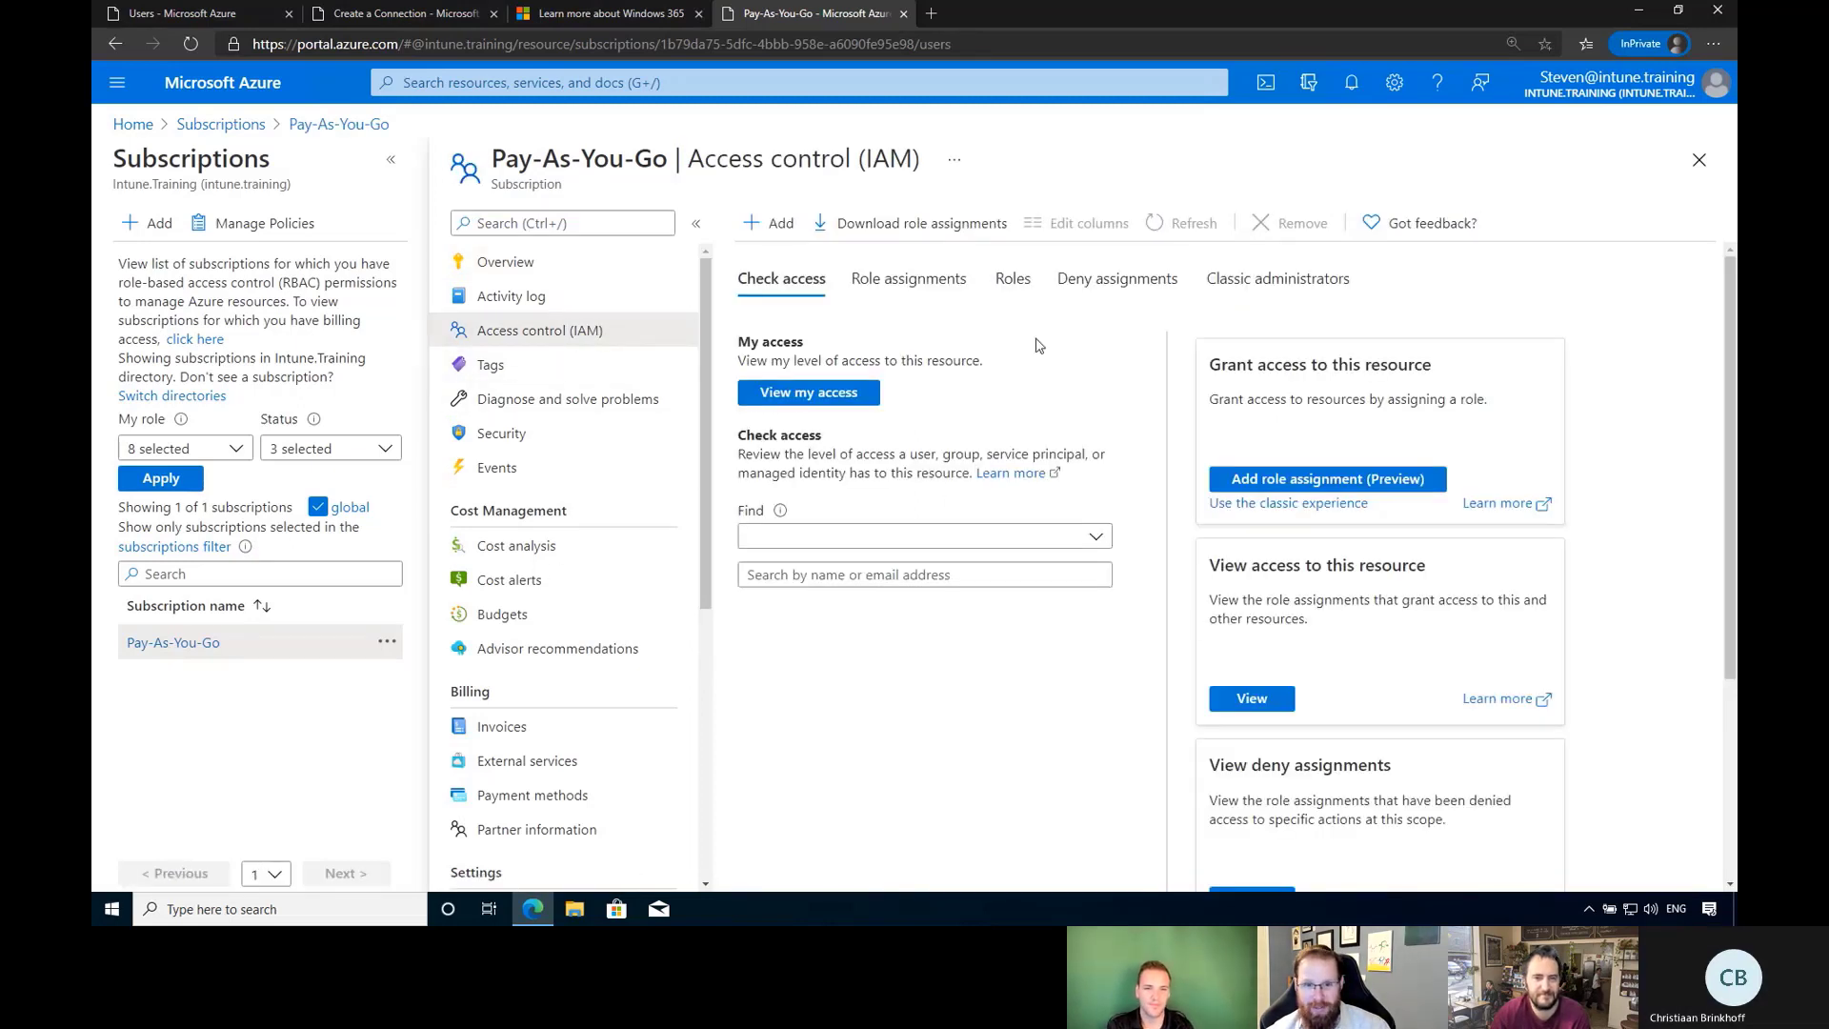
left_click(907, 285)
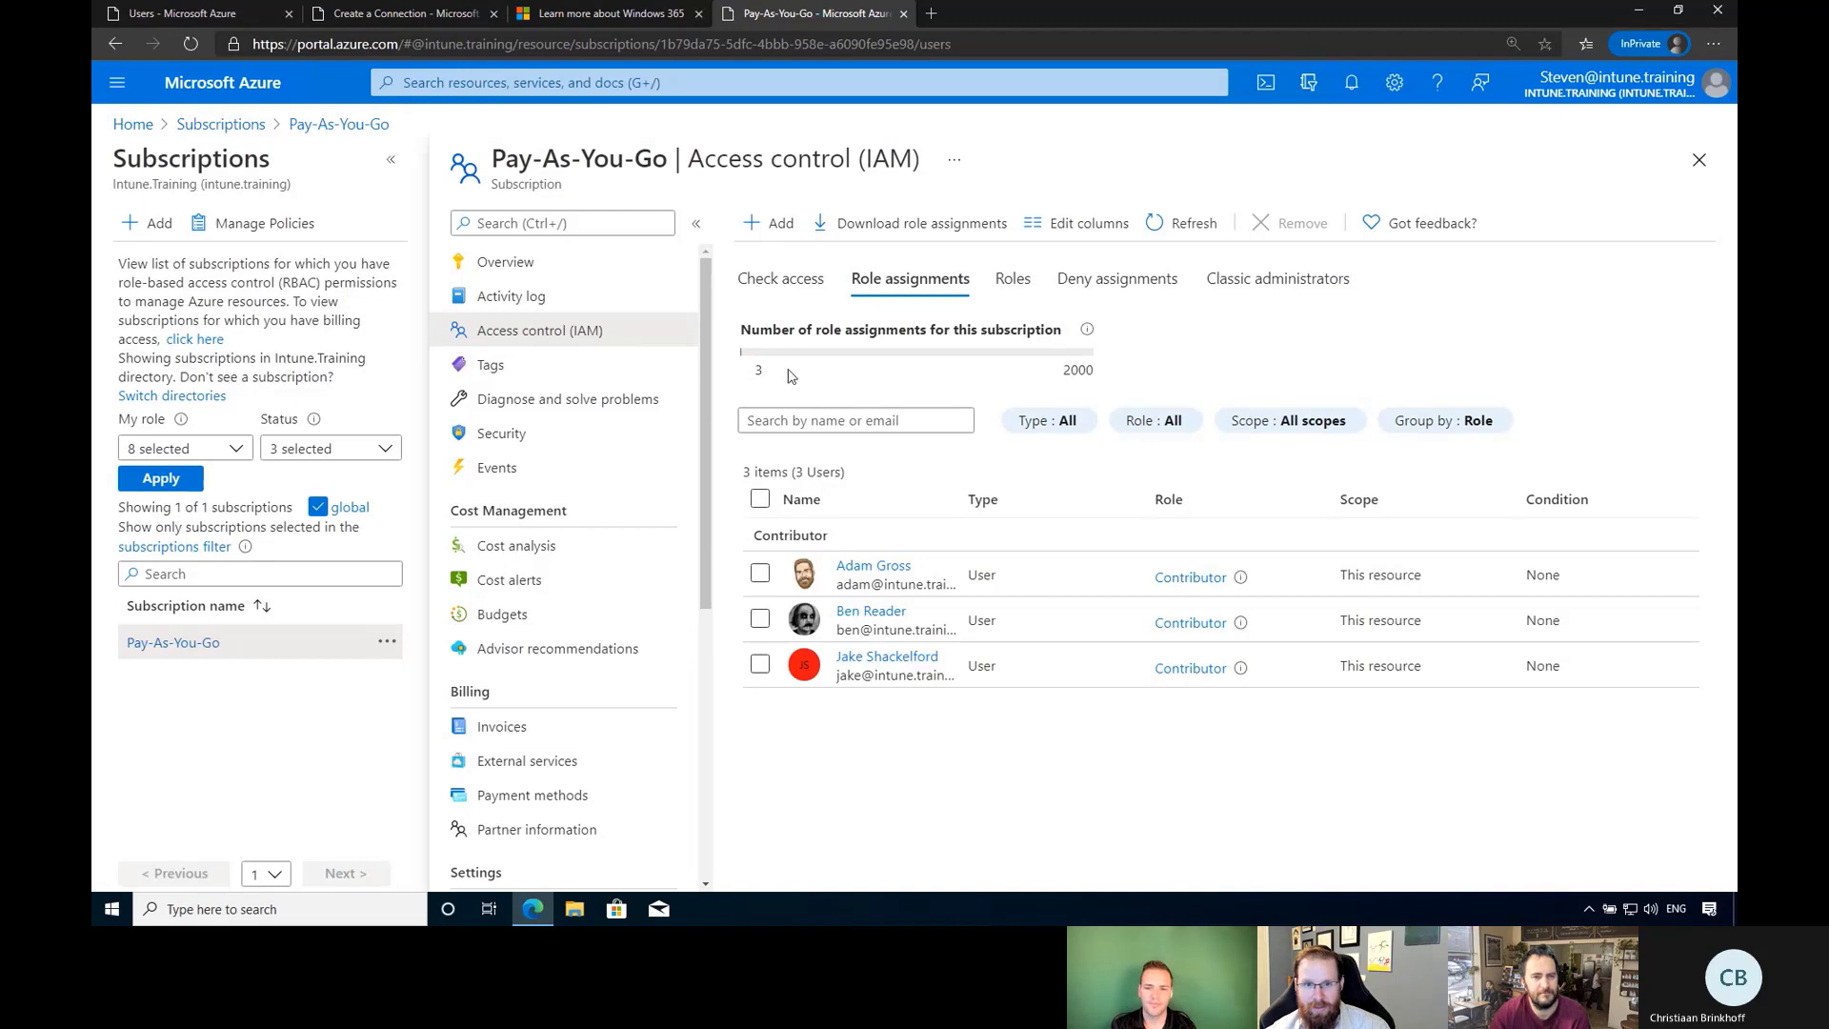
left_click(781, 279)
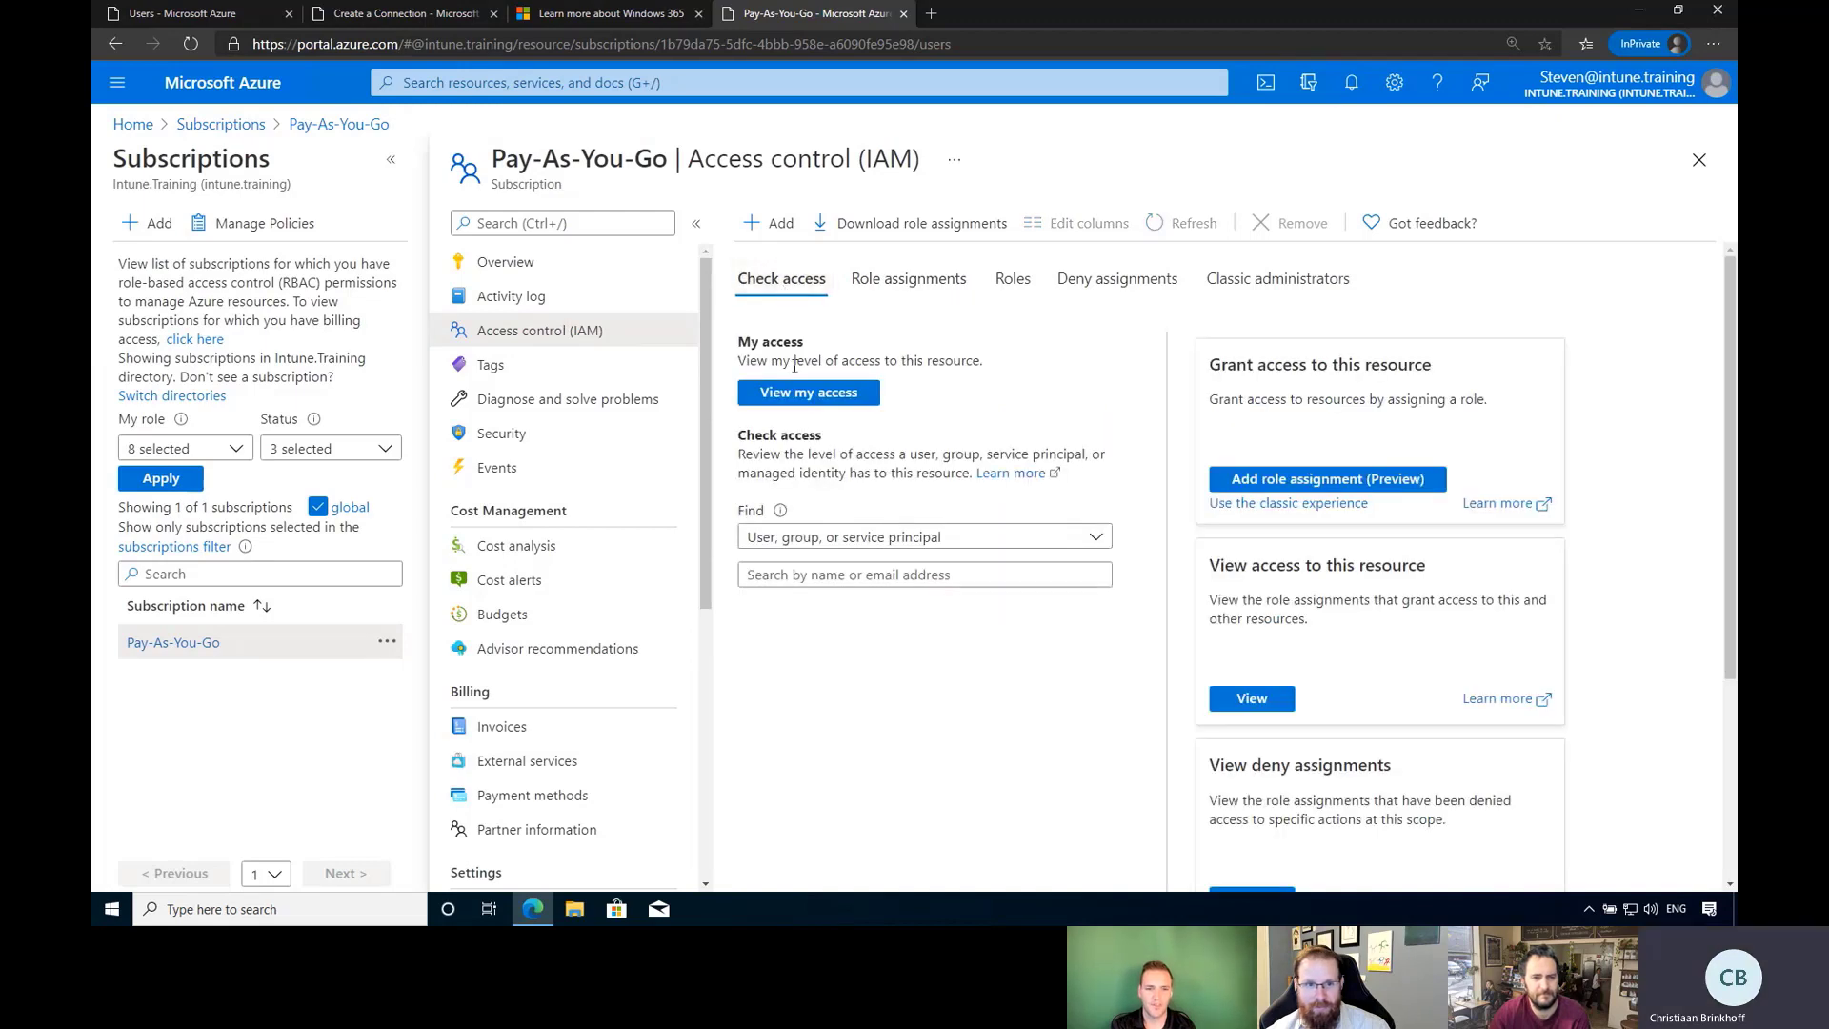
left_click(798, 392)
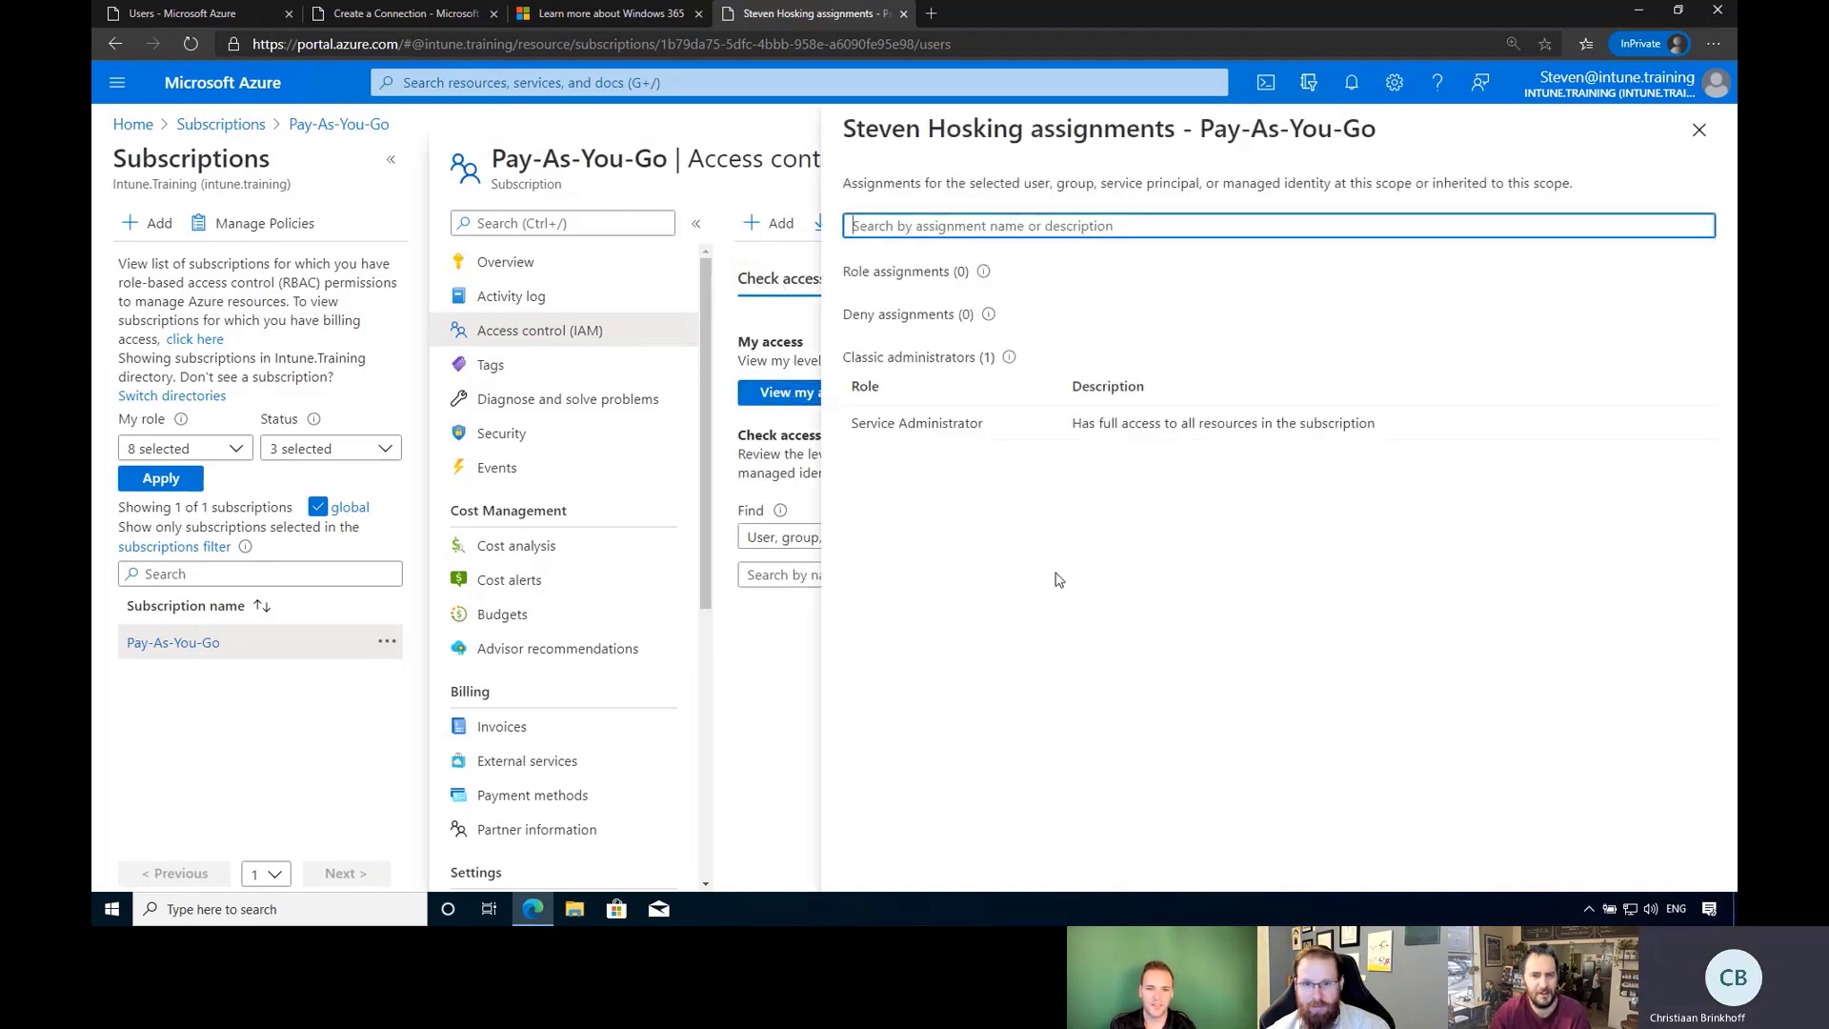
left_click(1698, 130)
left_click(768, 223)
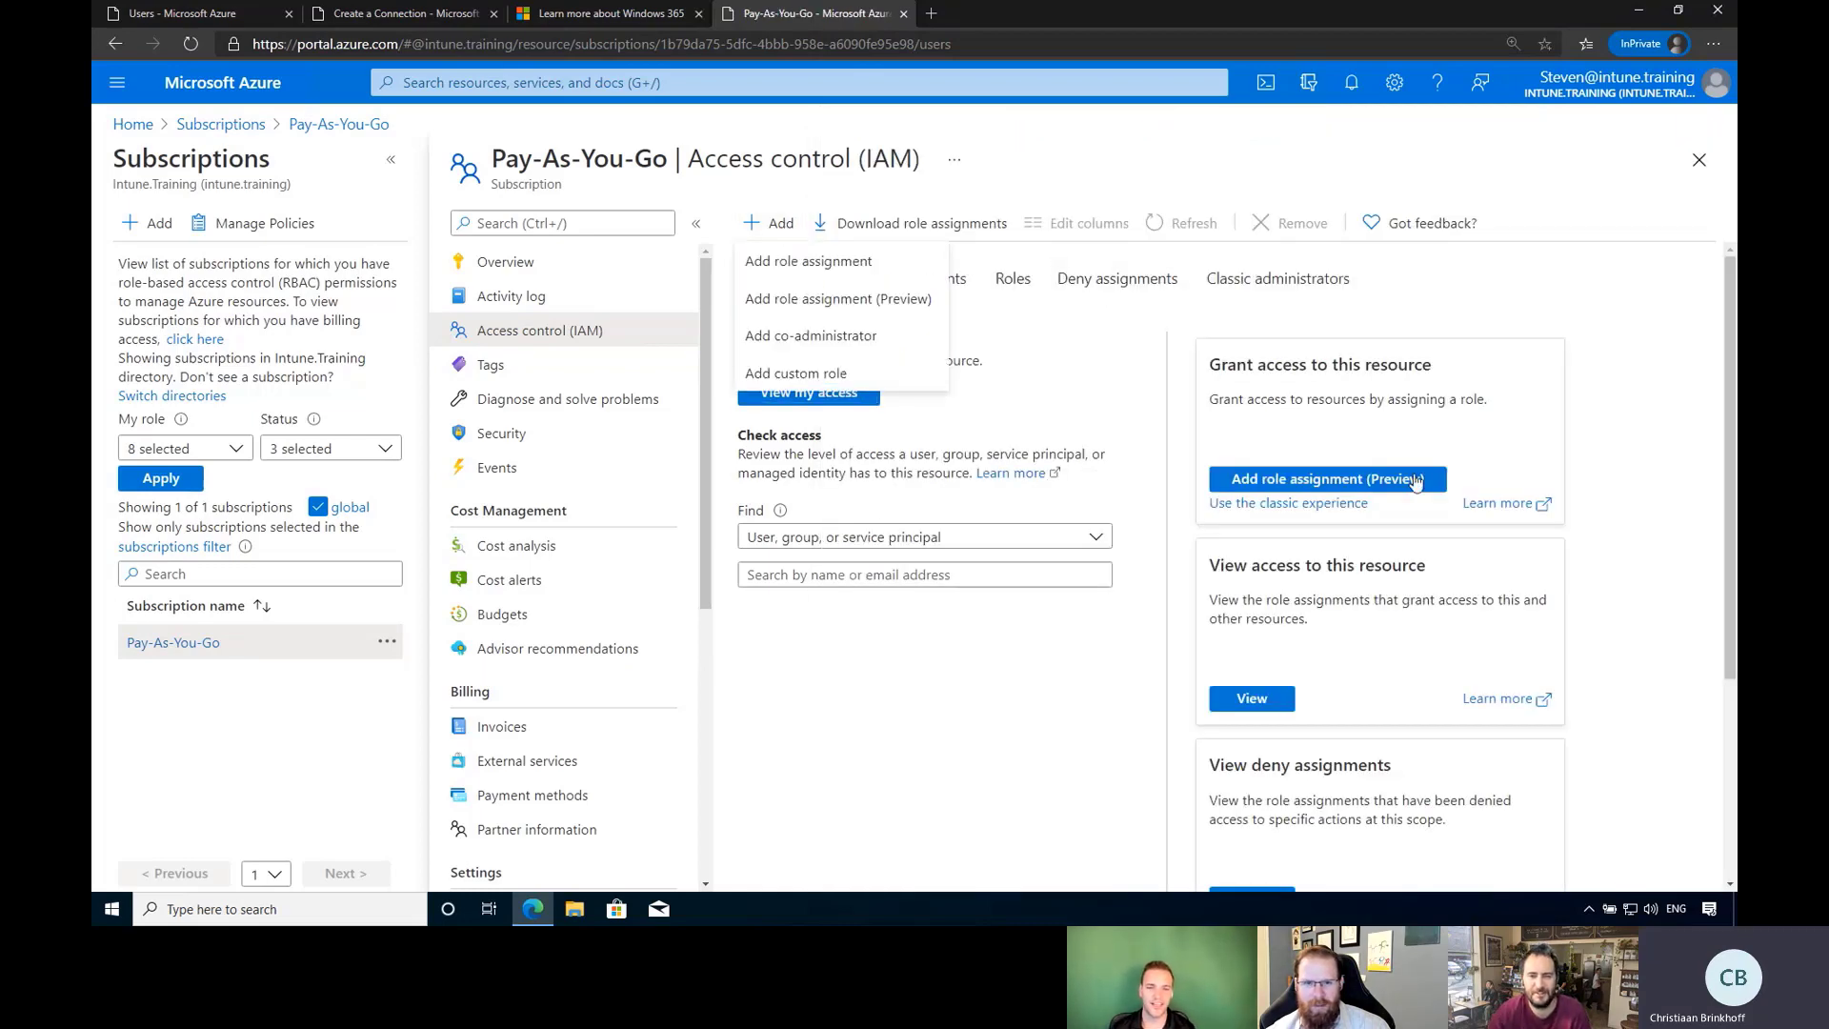
left_click(863, 265)
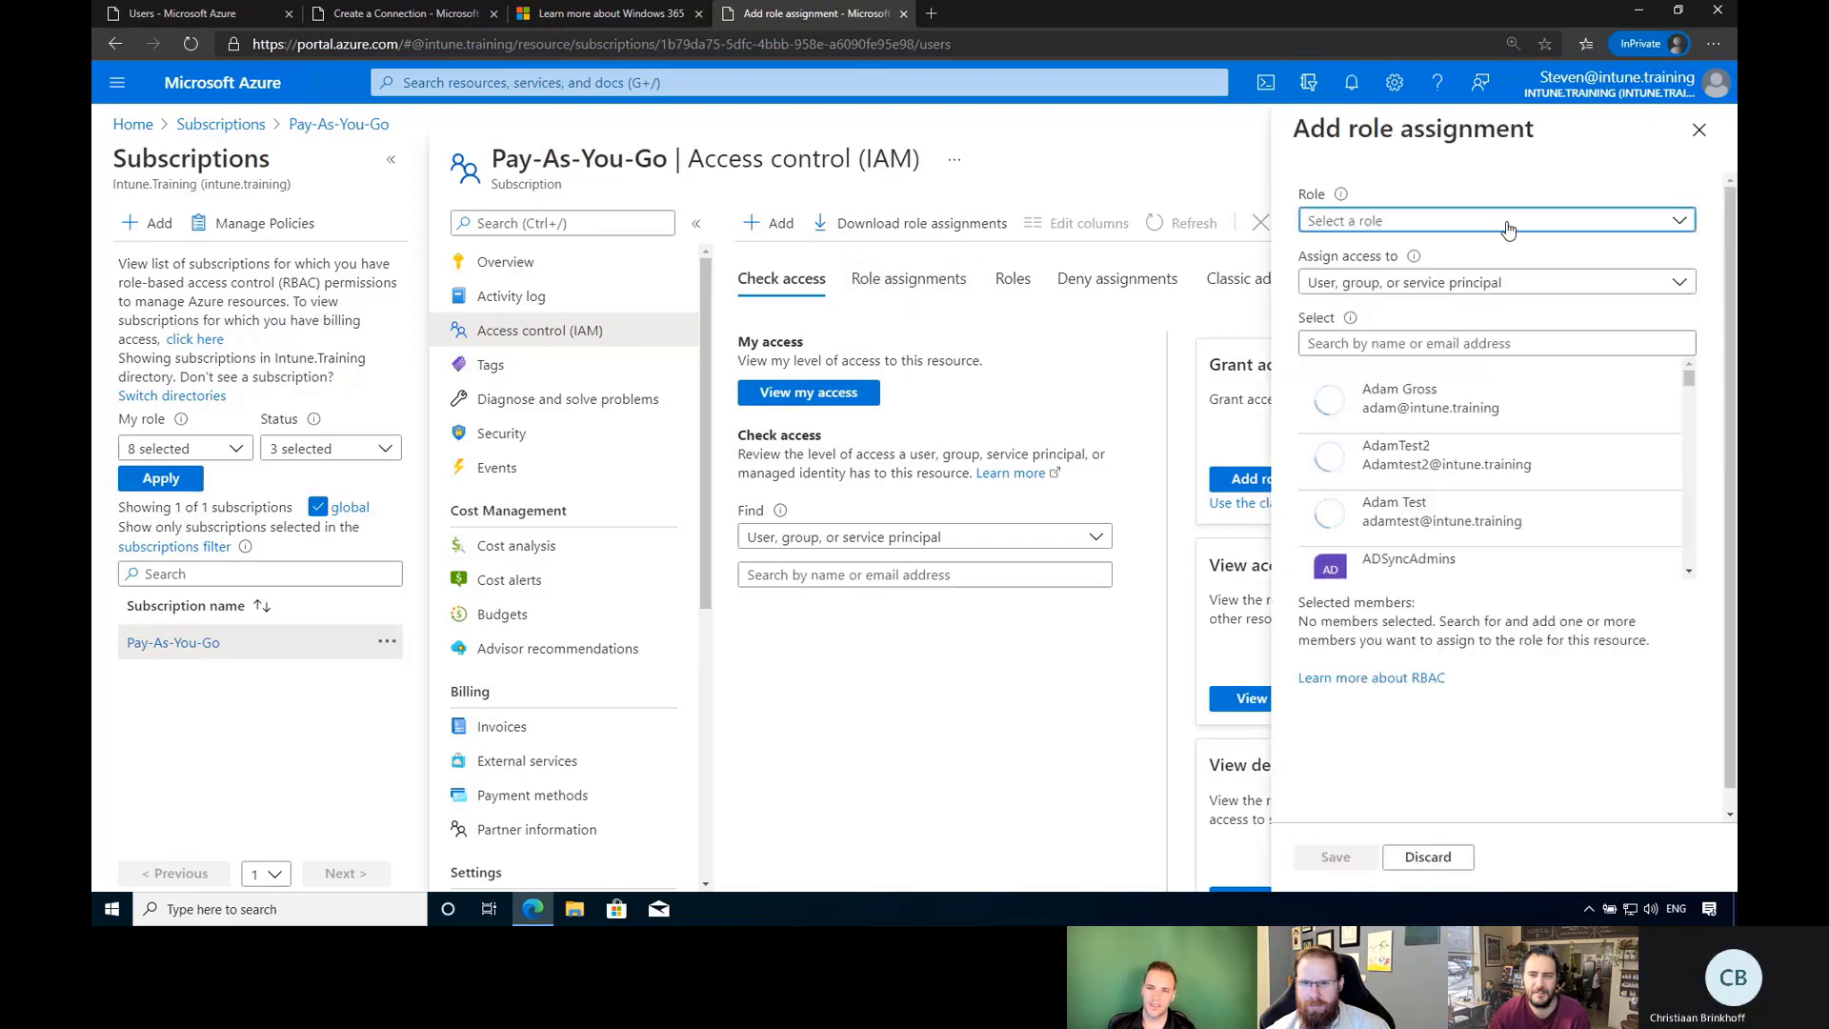
Assign the Owner role on Pay-As-You-Go to the admin's own user account and save.
left_click(1508, 224)
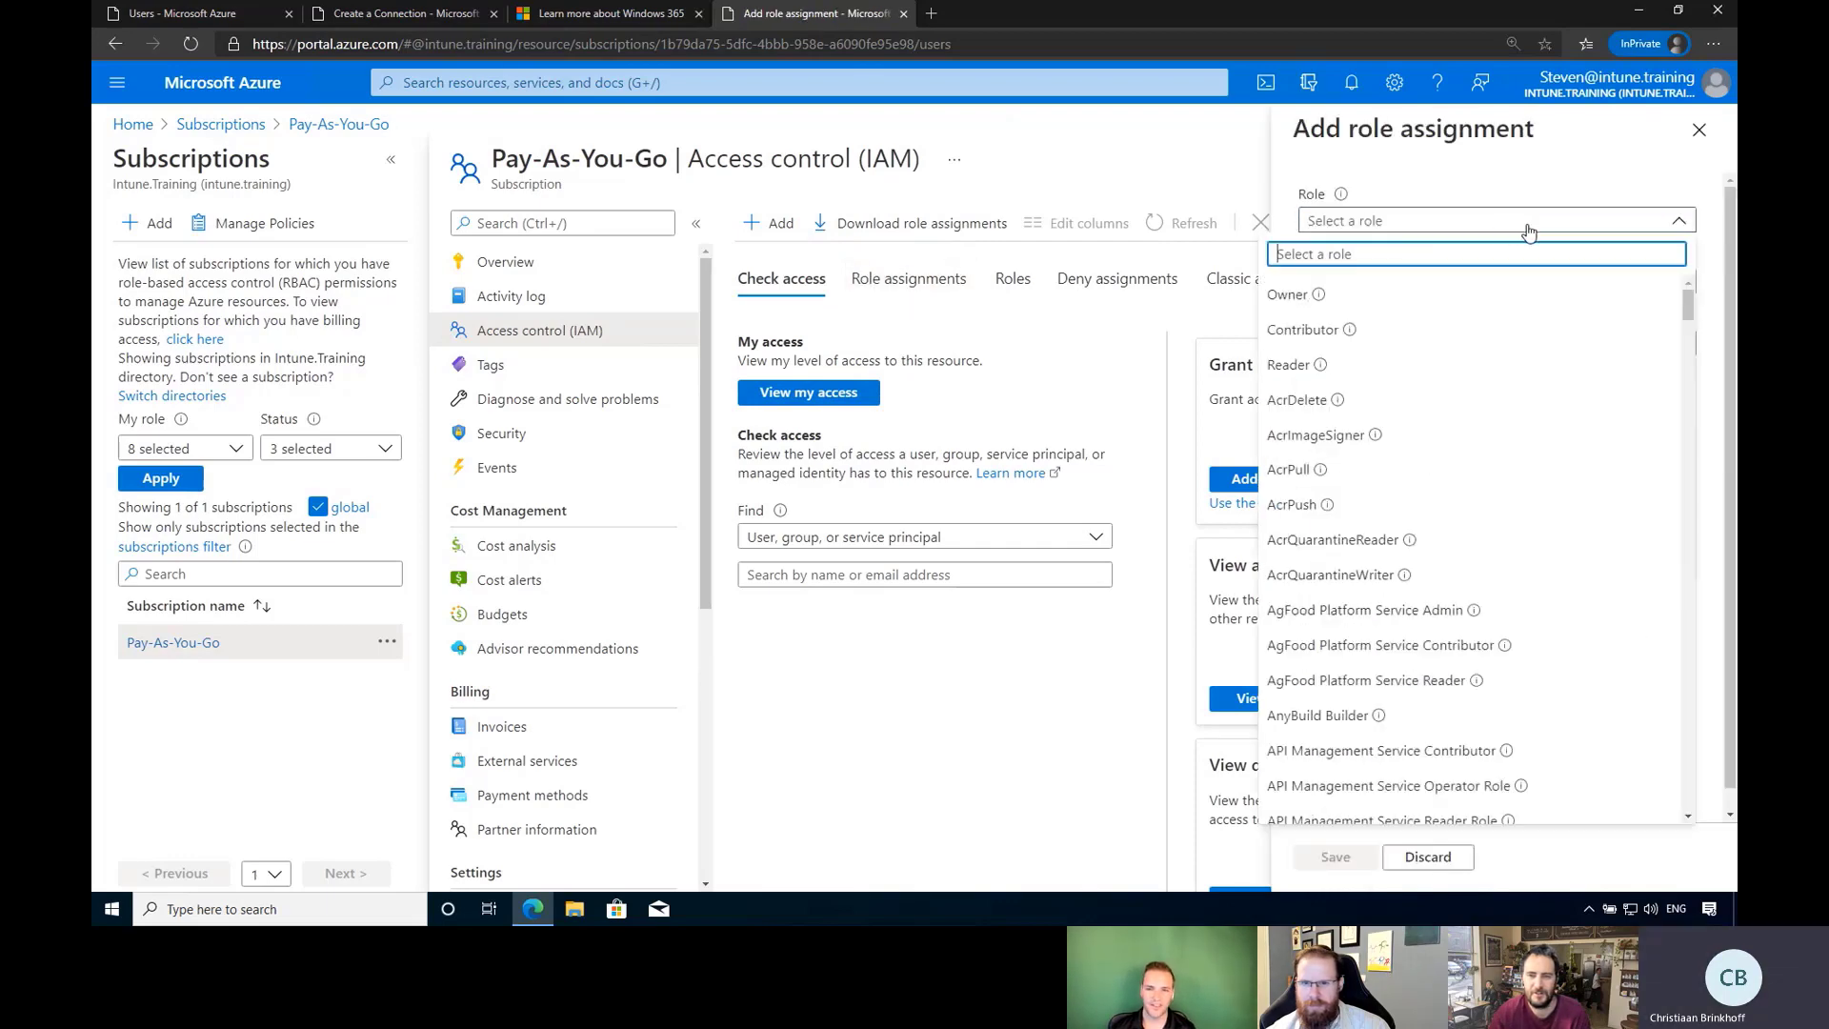
left_click(1276, 303)
left_click(1410, 286)
left_click(1445, 324)
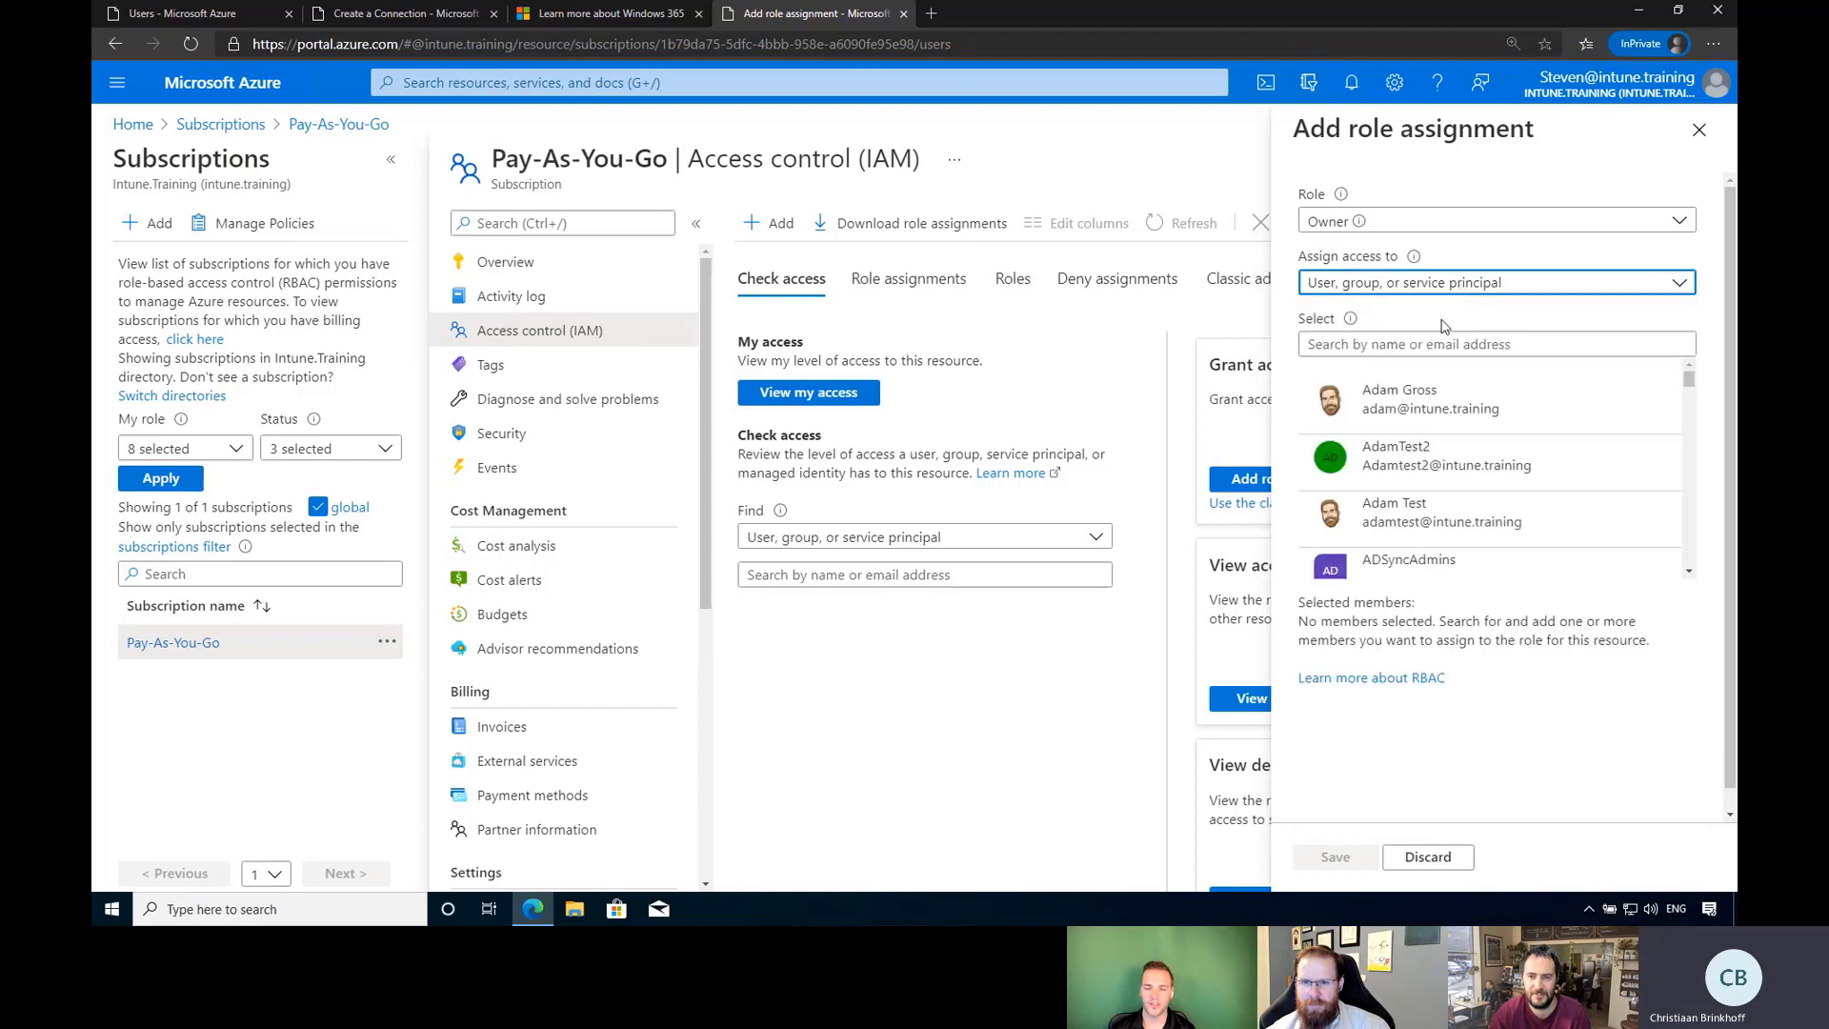
scroll(1486, 458, "down", 2)
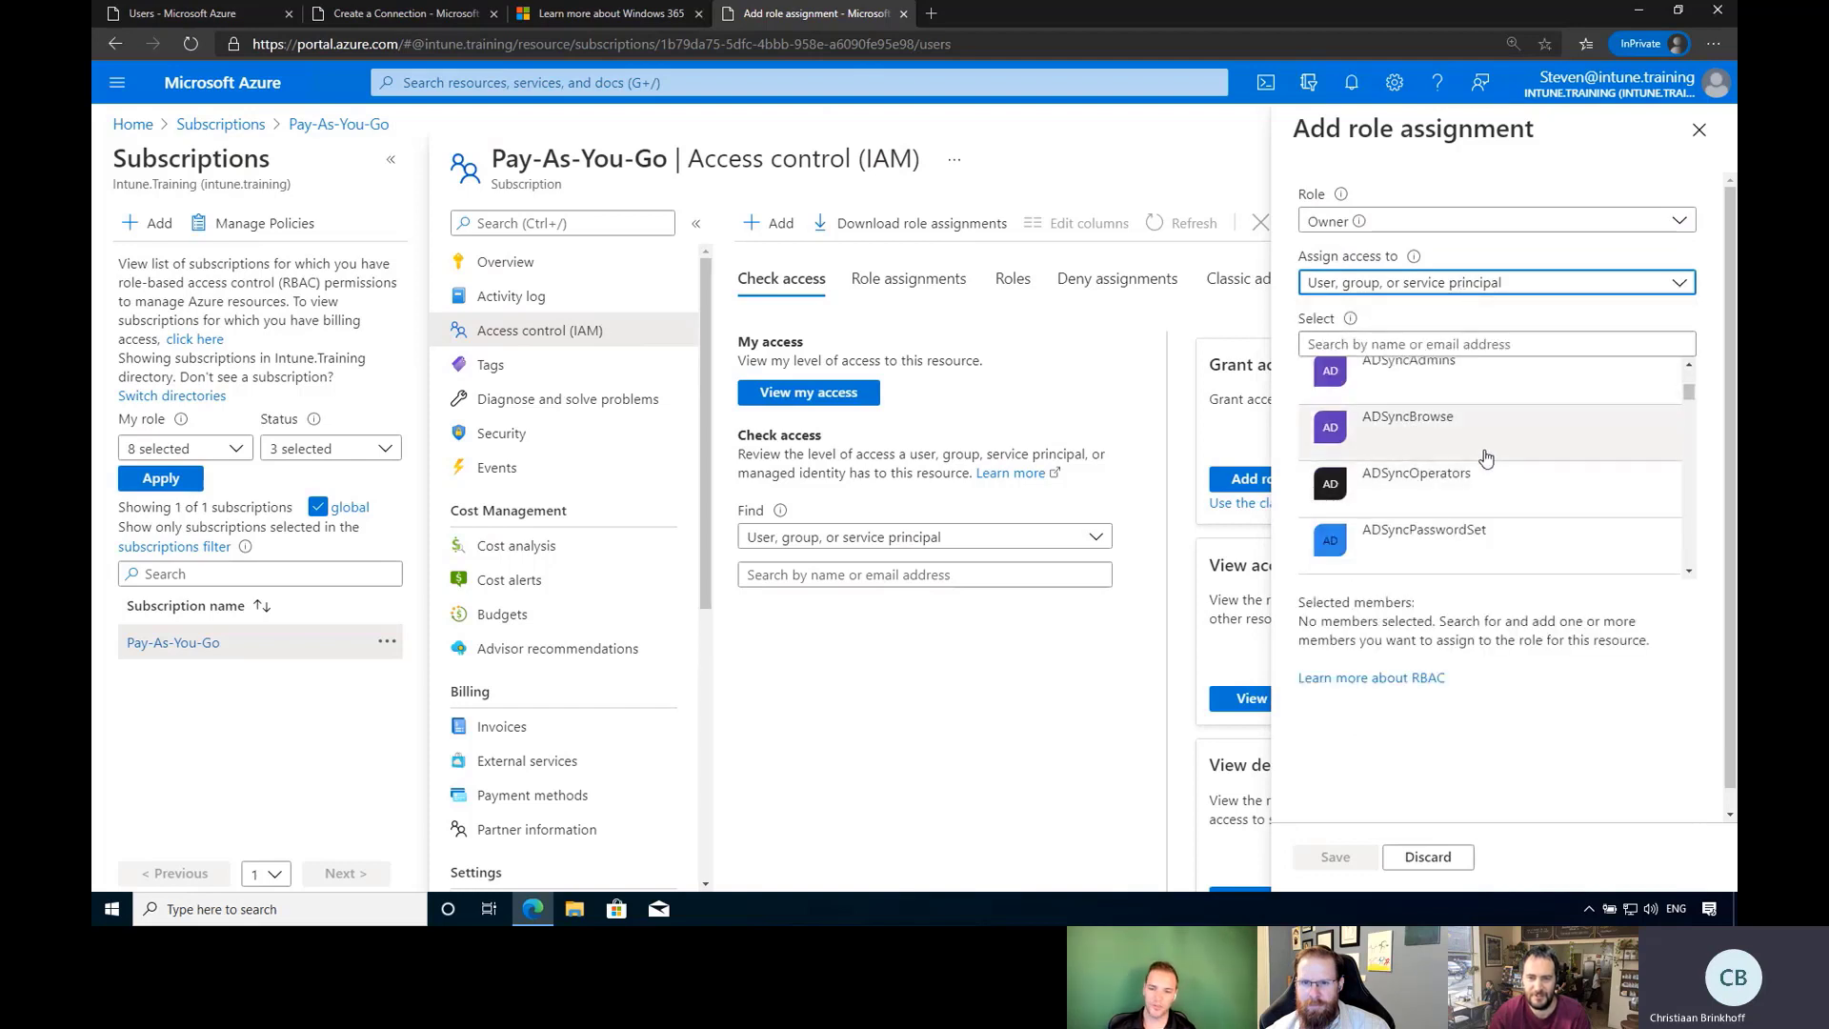
scroll(1486, 459, "down", 2)
left_click(1478, 344)
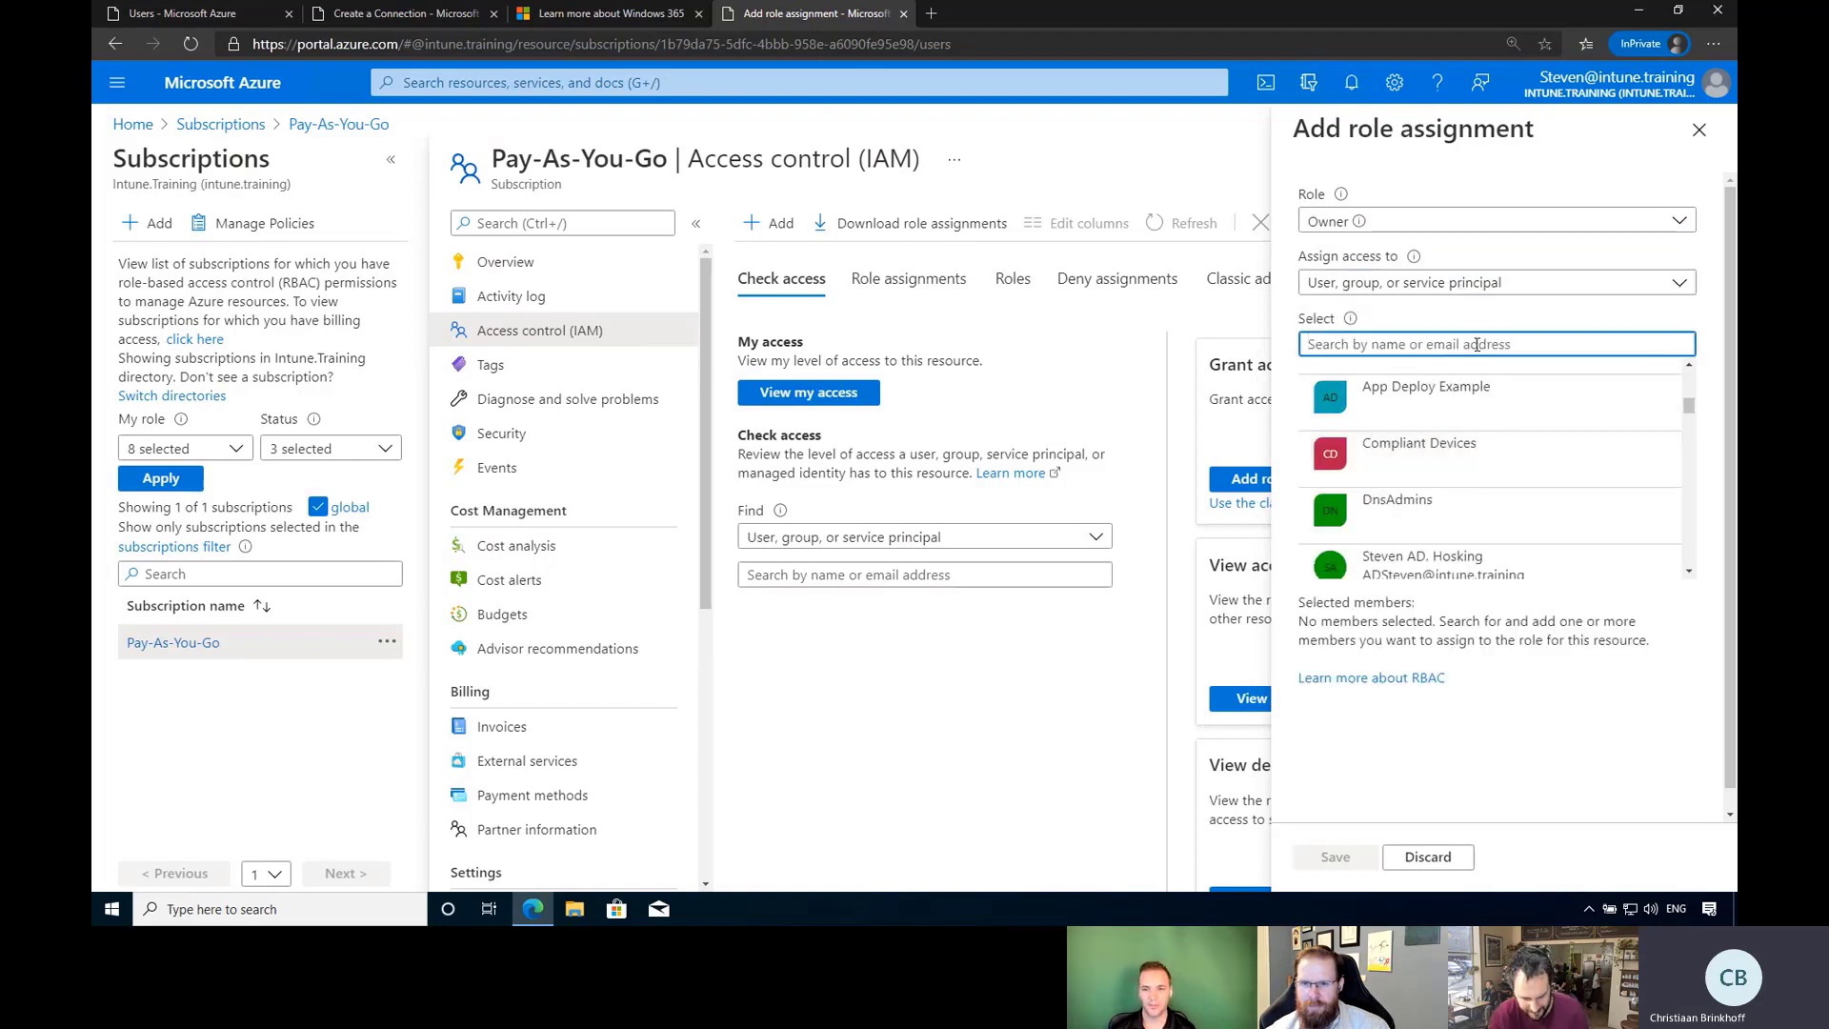
type("steven")
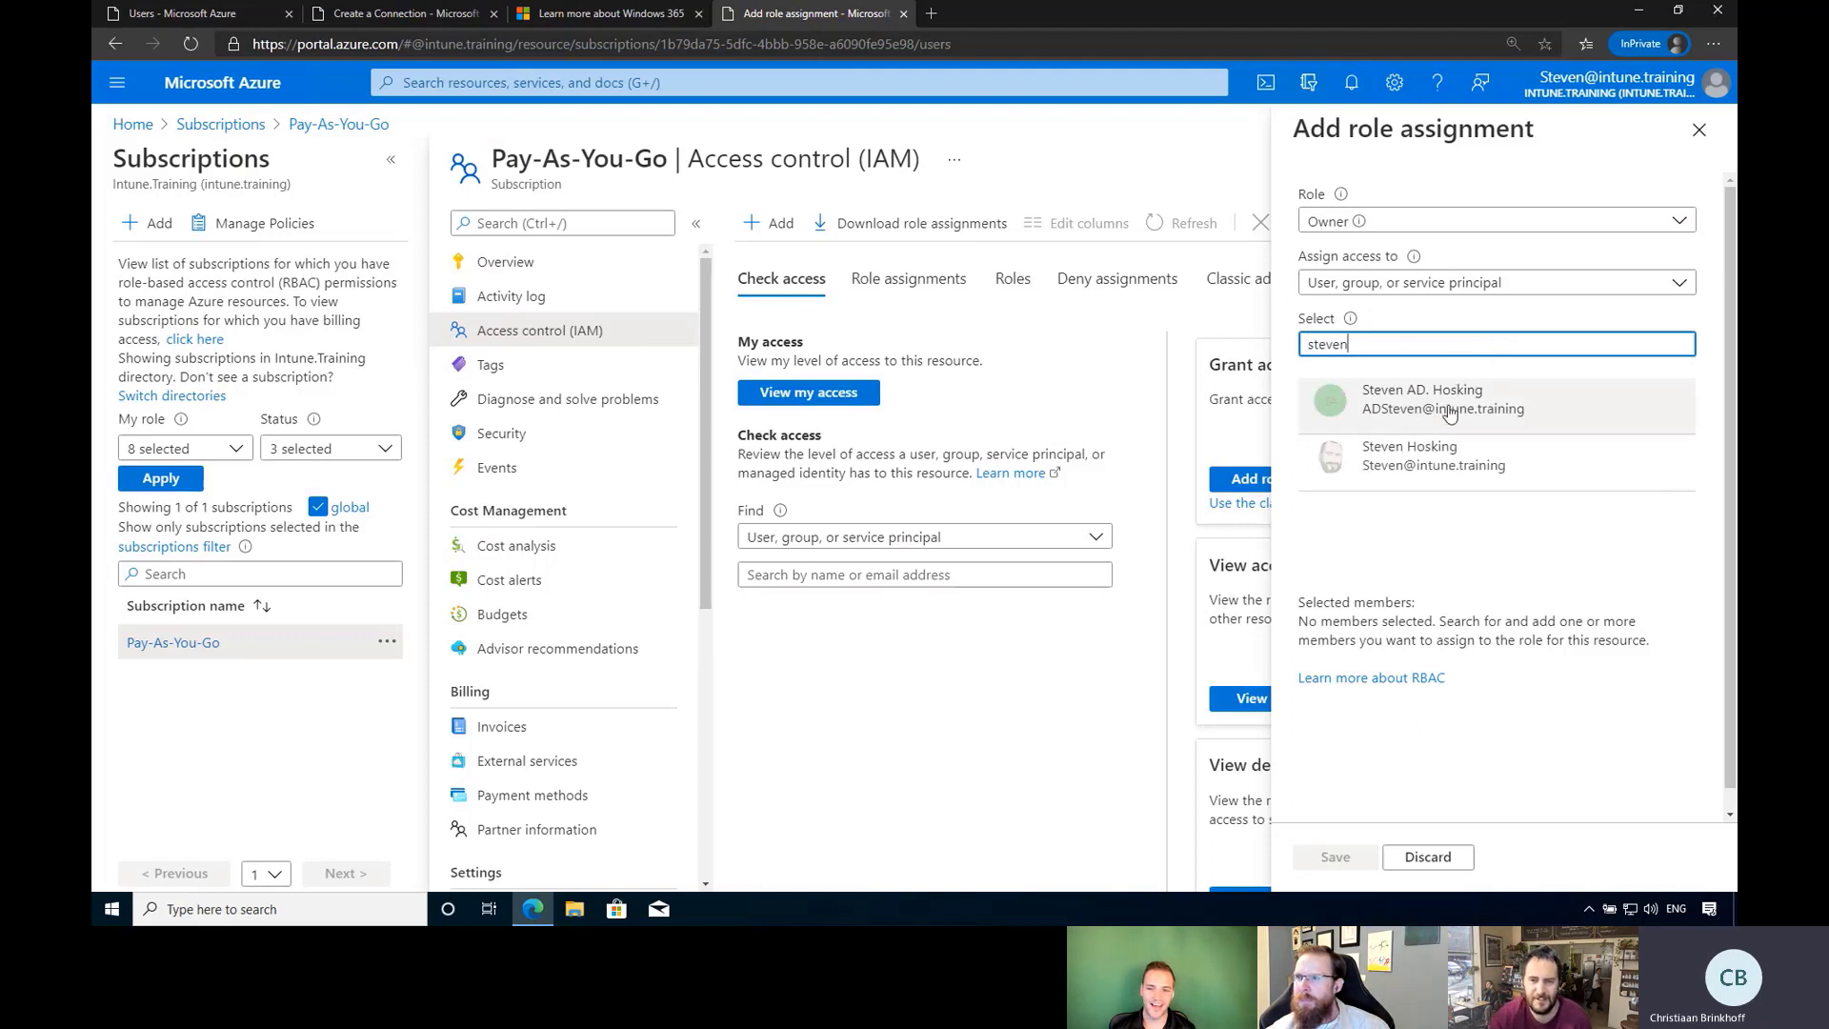
left_click(1419, 465)
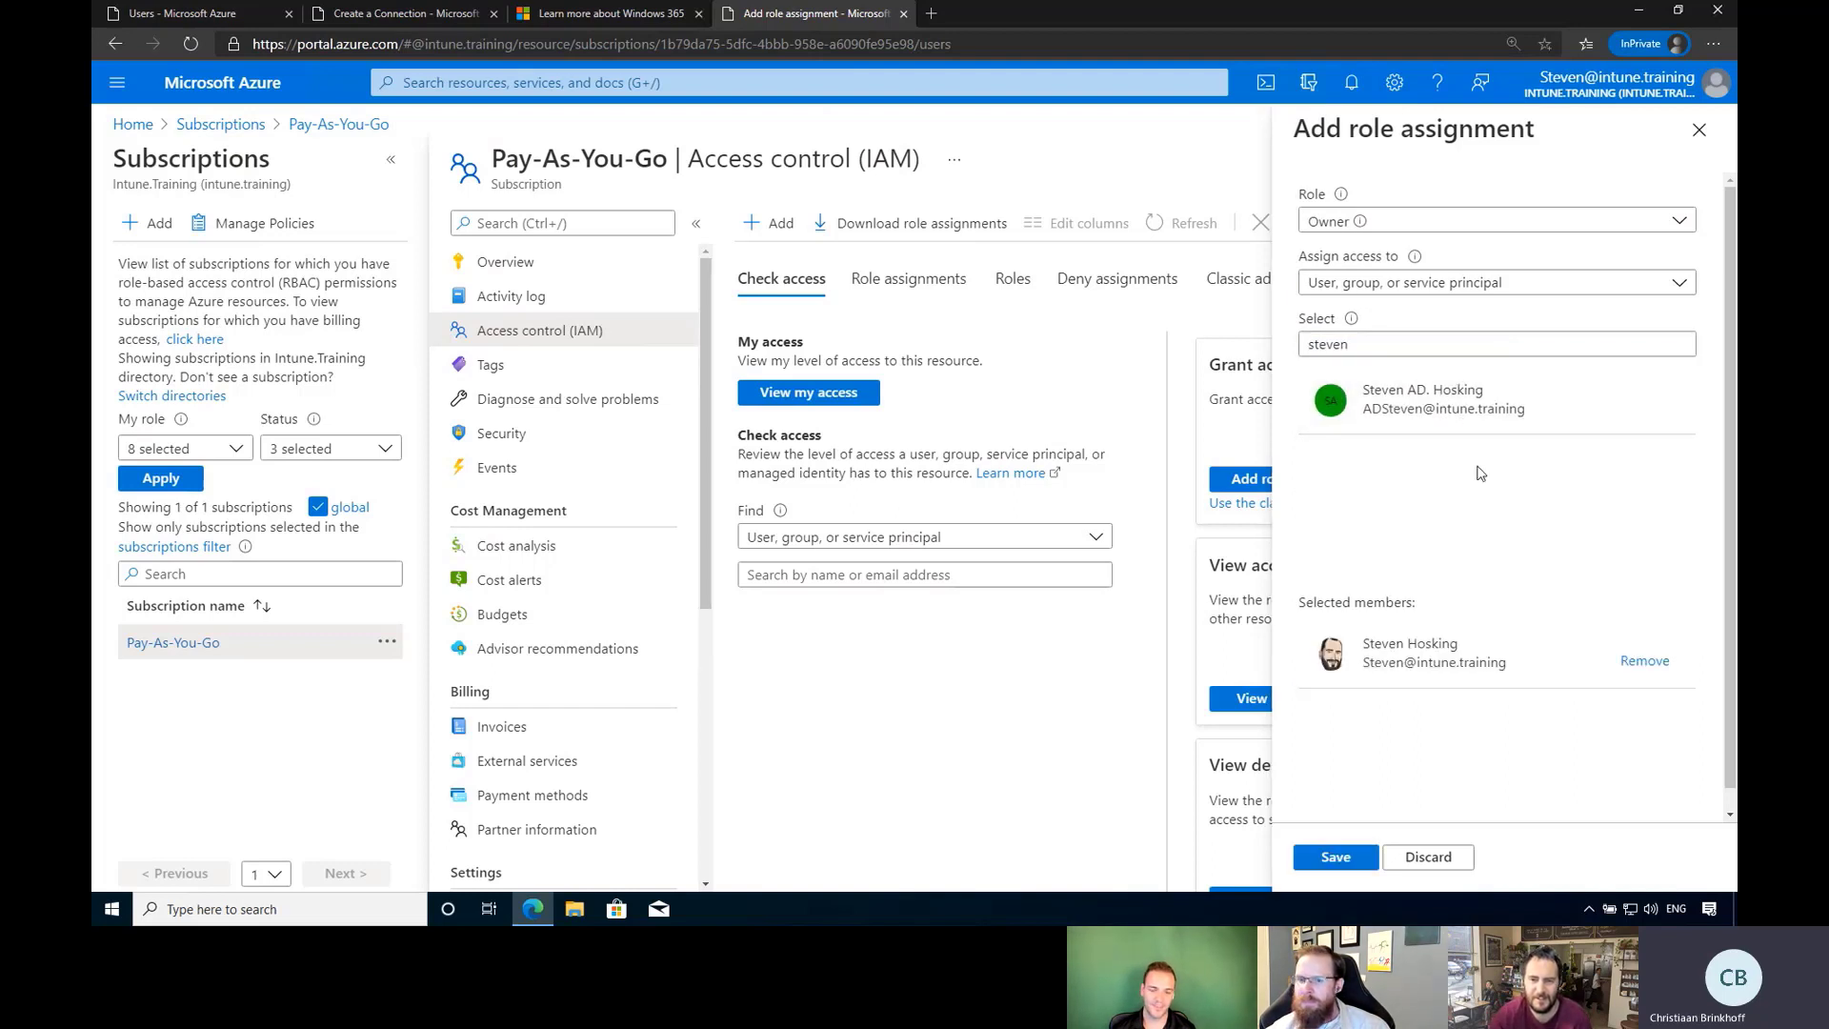
left_click(1334, 857)
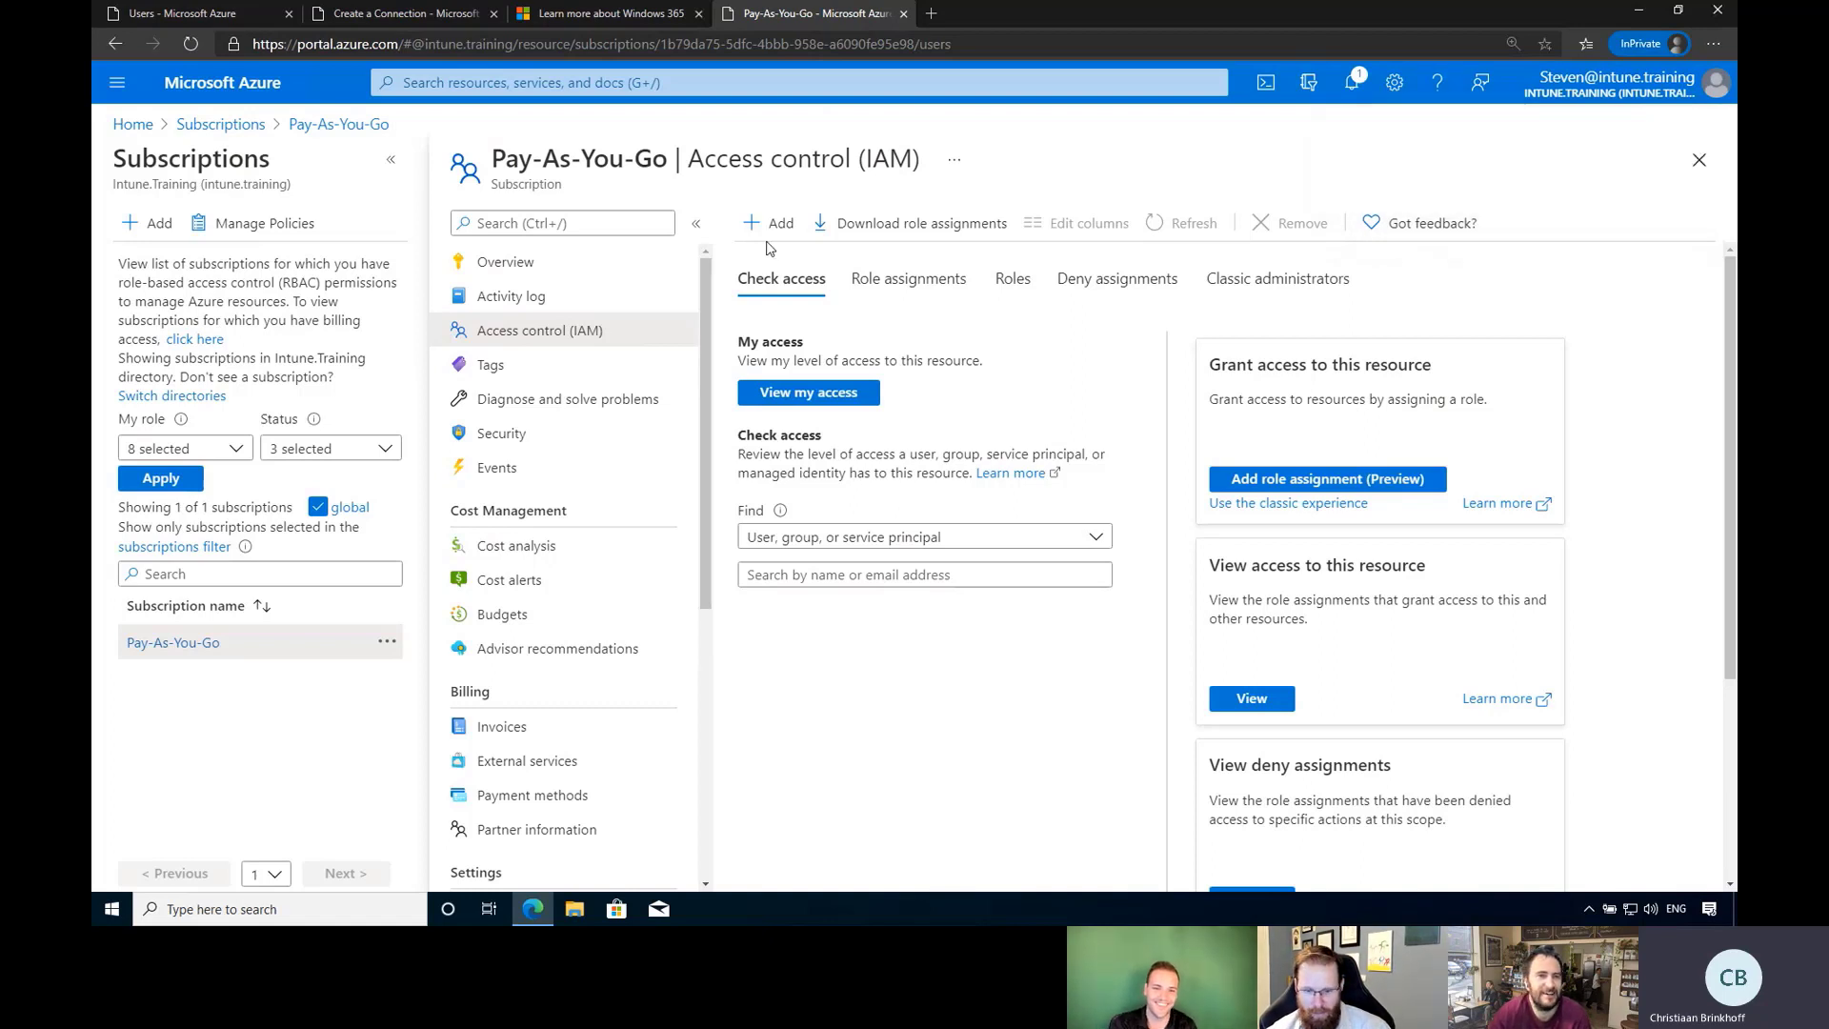
Discard the unfinished form and restart the connection as W365AUSEastConnection on Pay-As-You-Go.
left_click(389, 15)
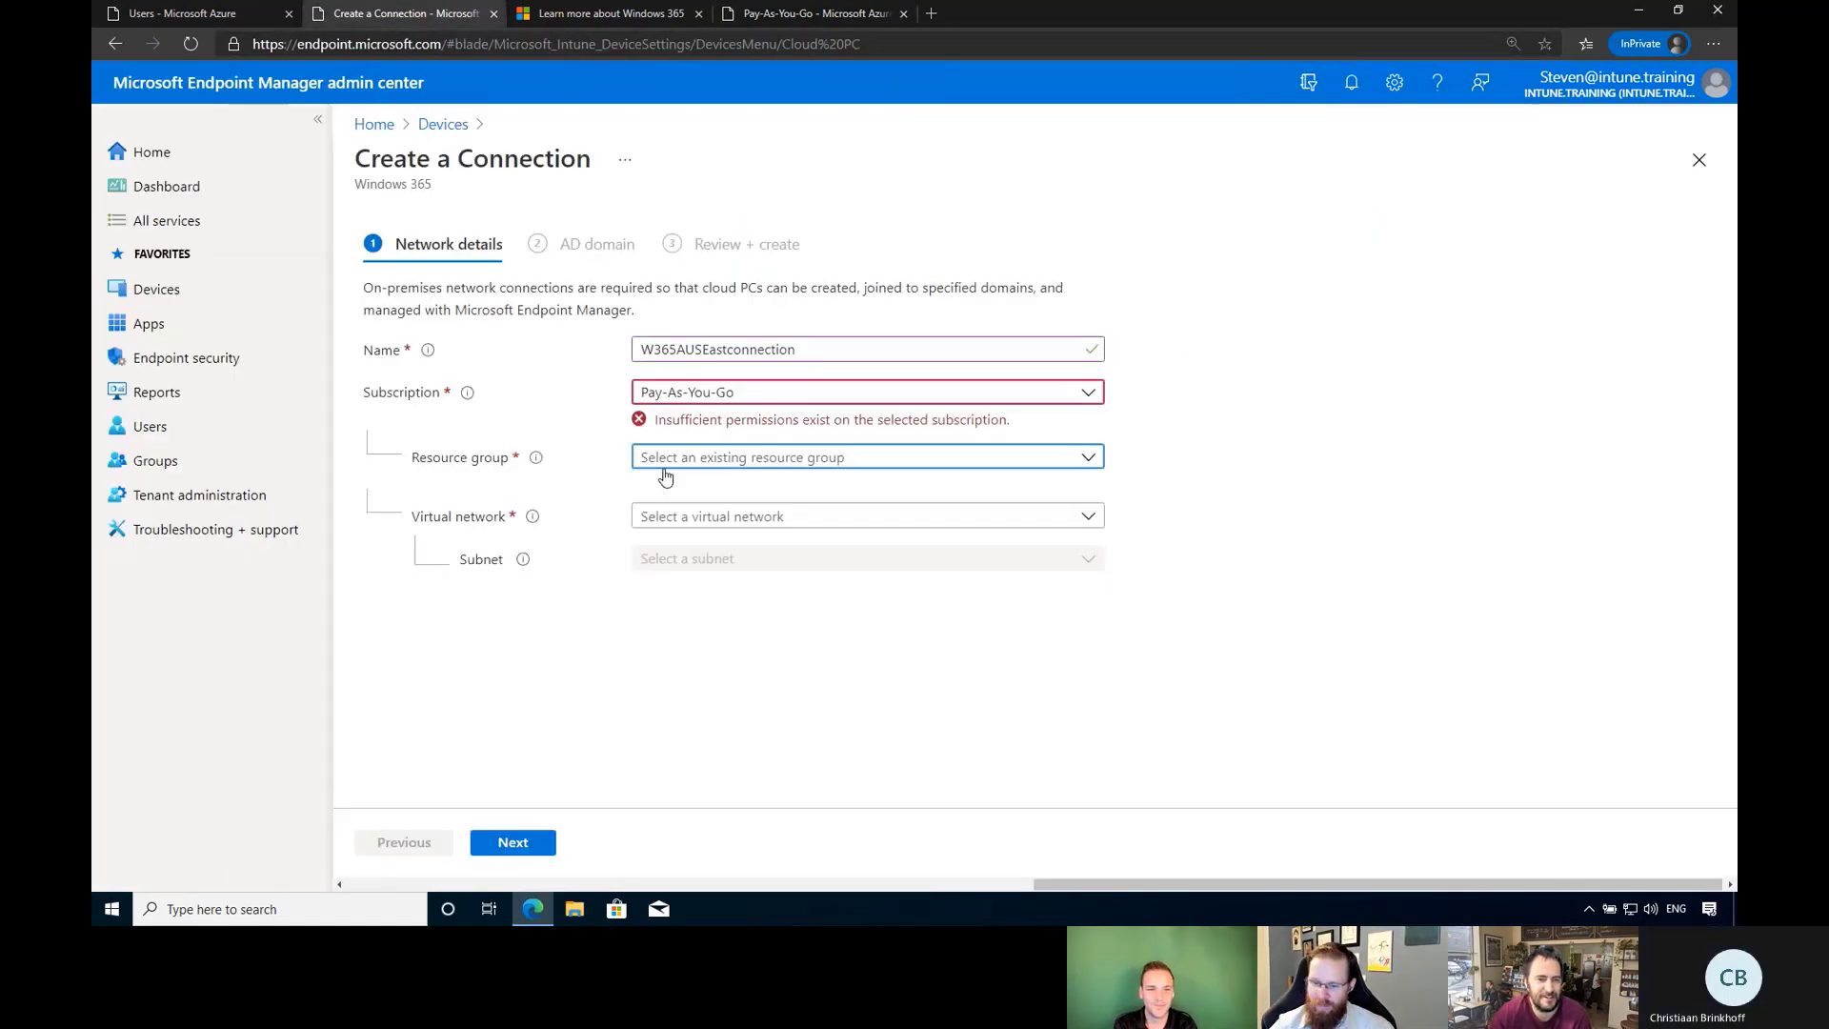
left_click(1709, 164)
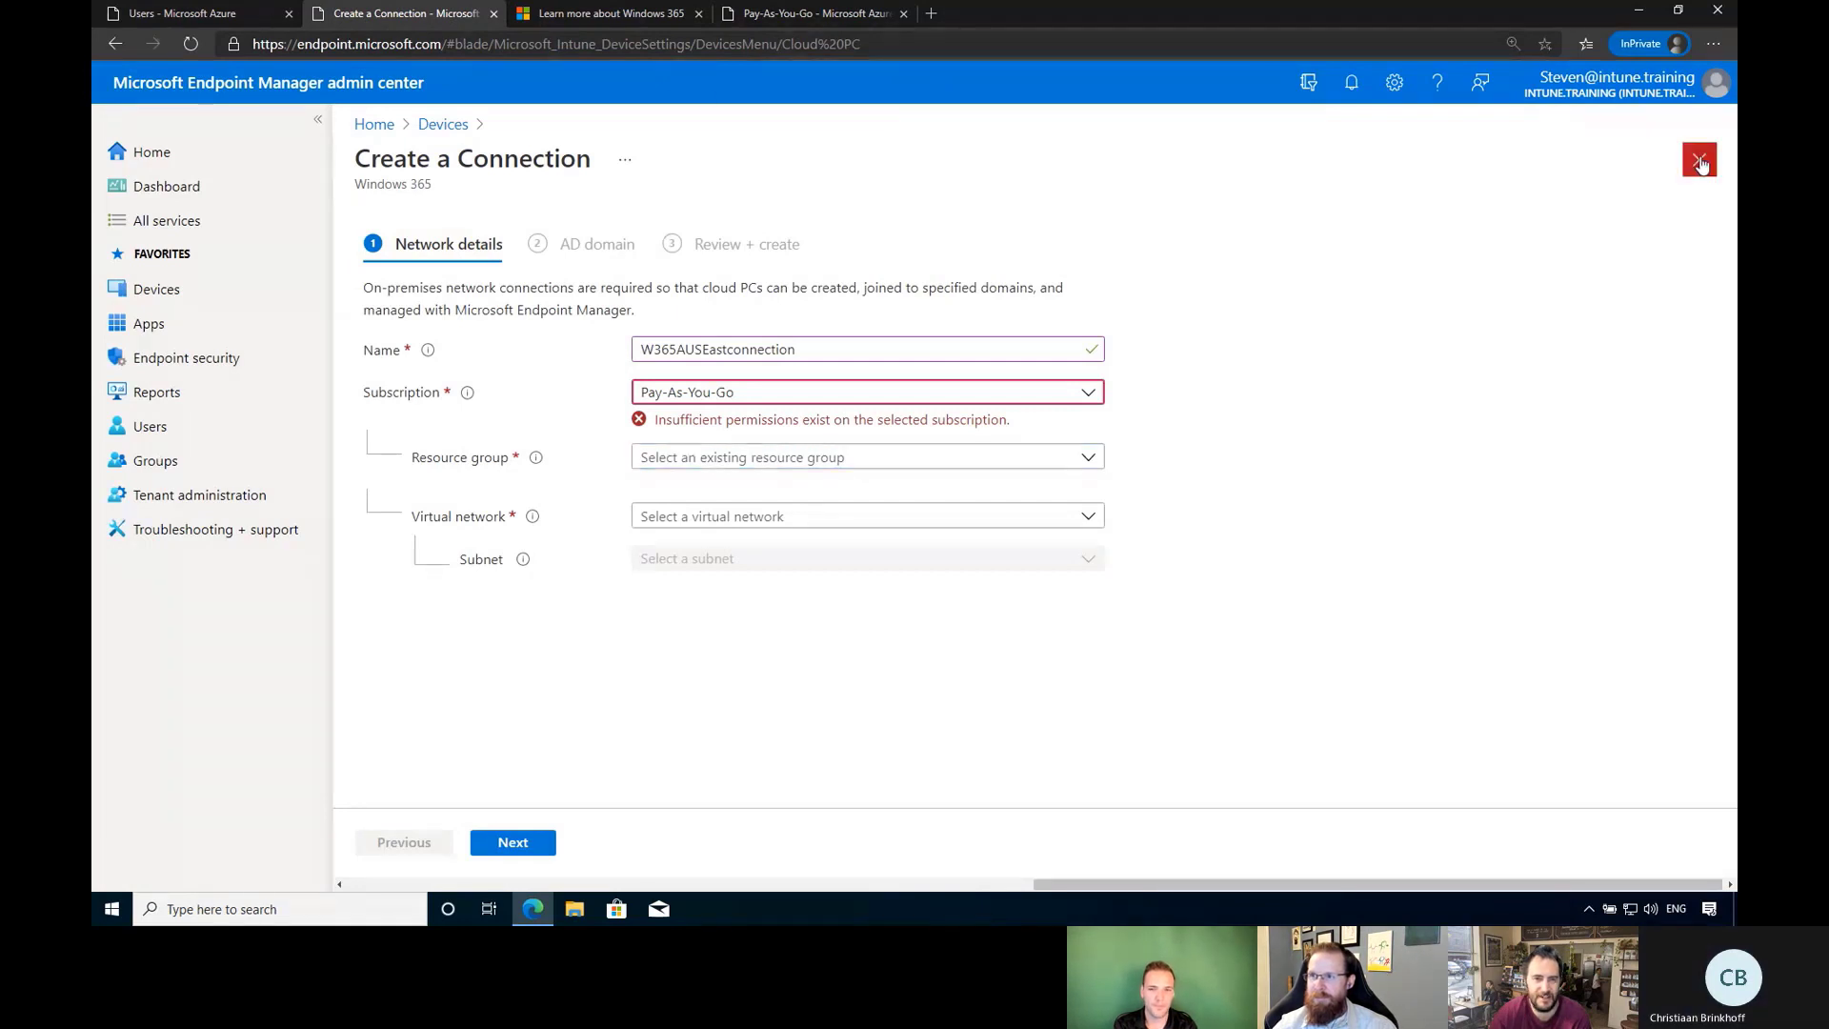
left_click(996, 139)
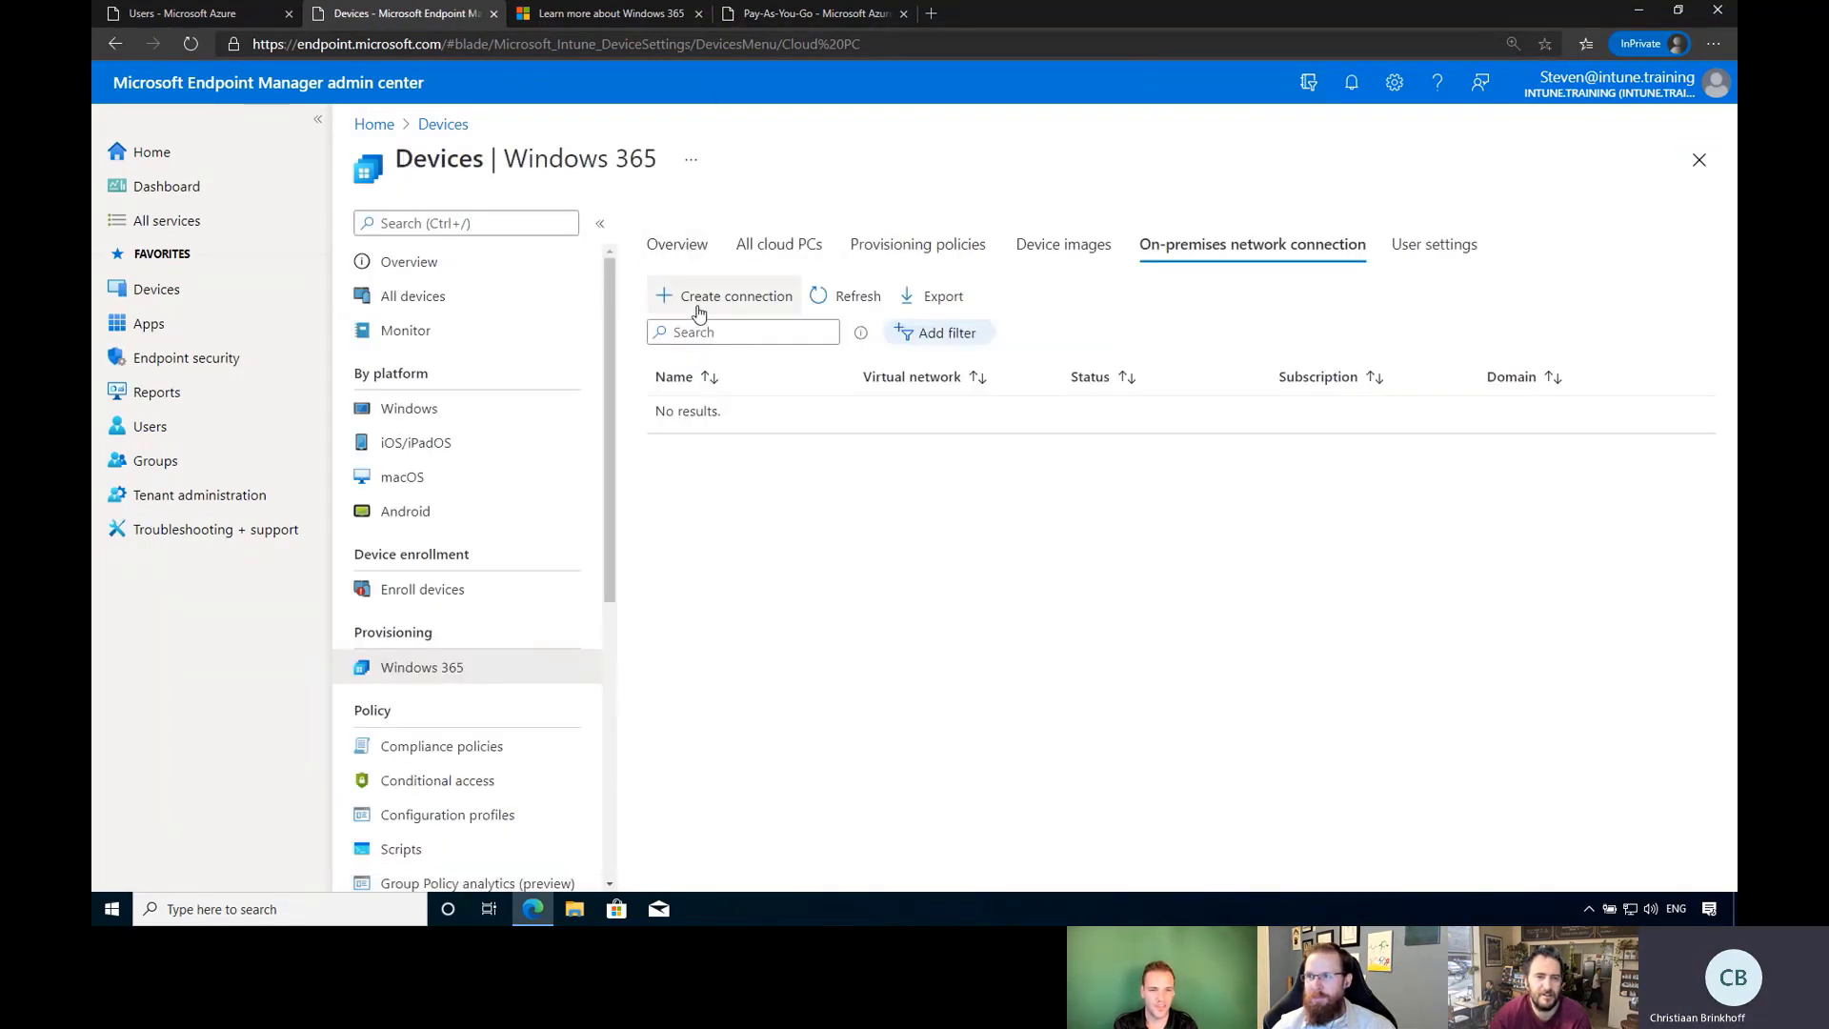
left_click(729, 296)
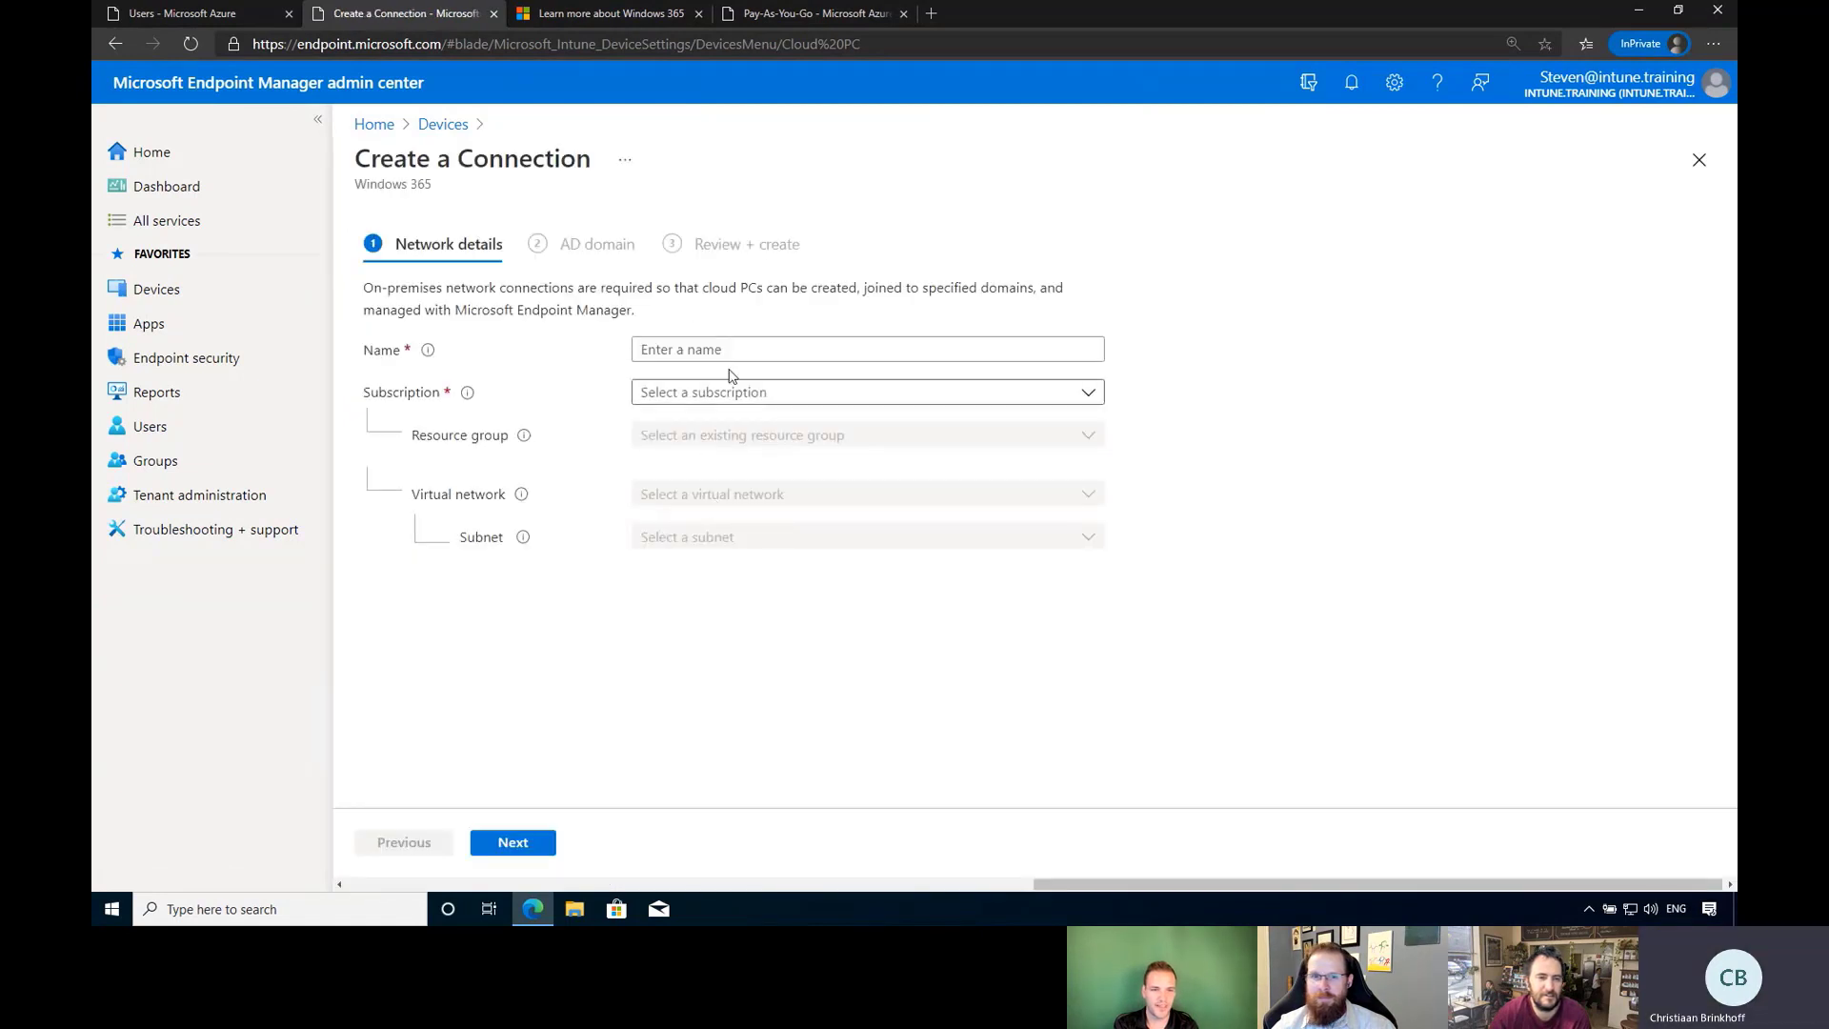
left_click(741, 394)
left_click(703, 467)
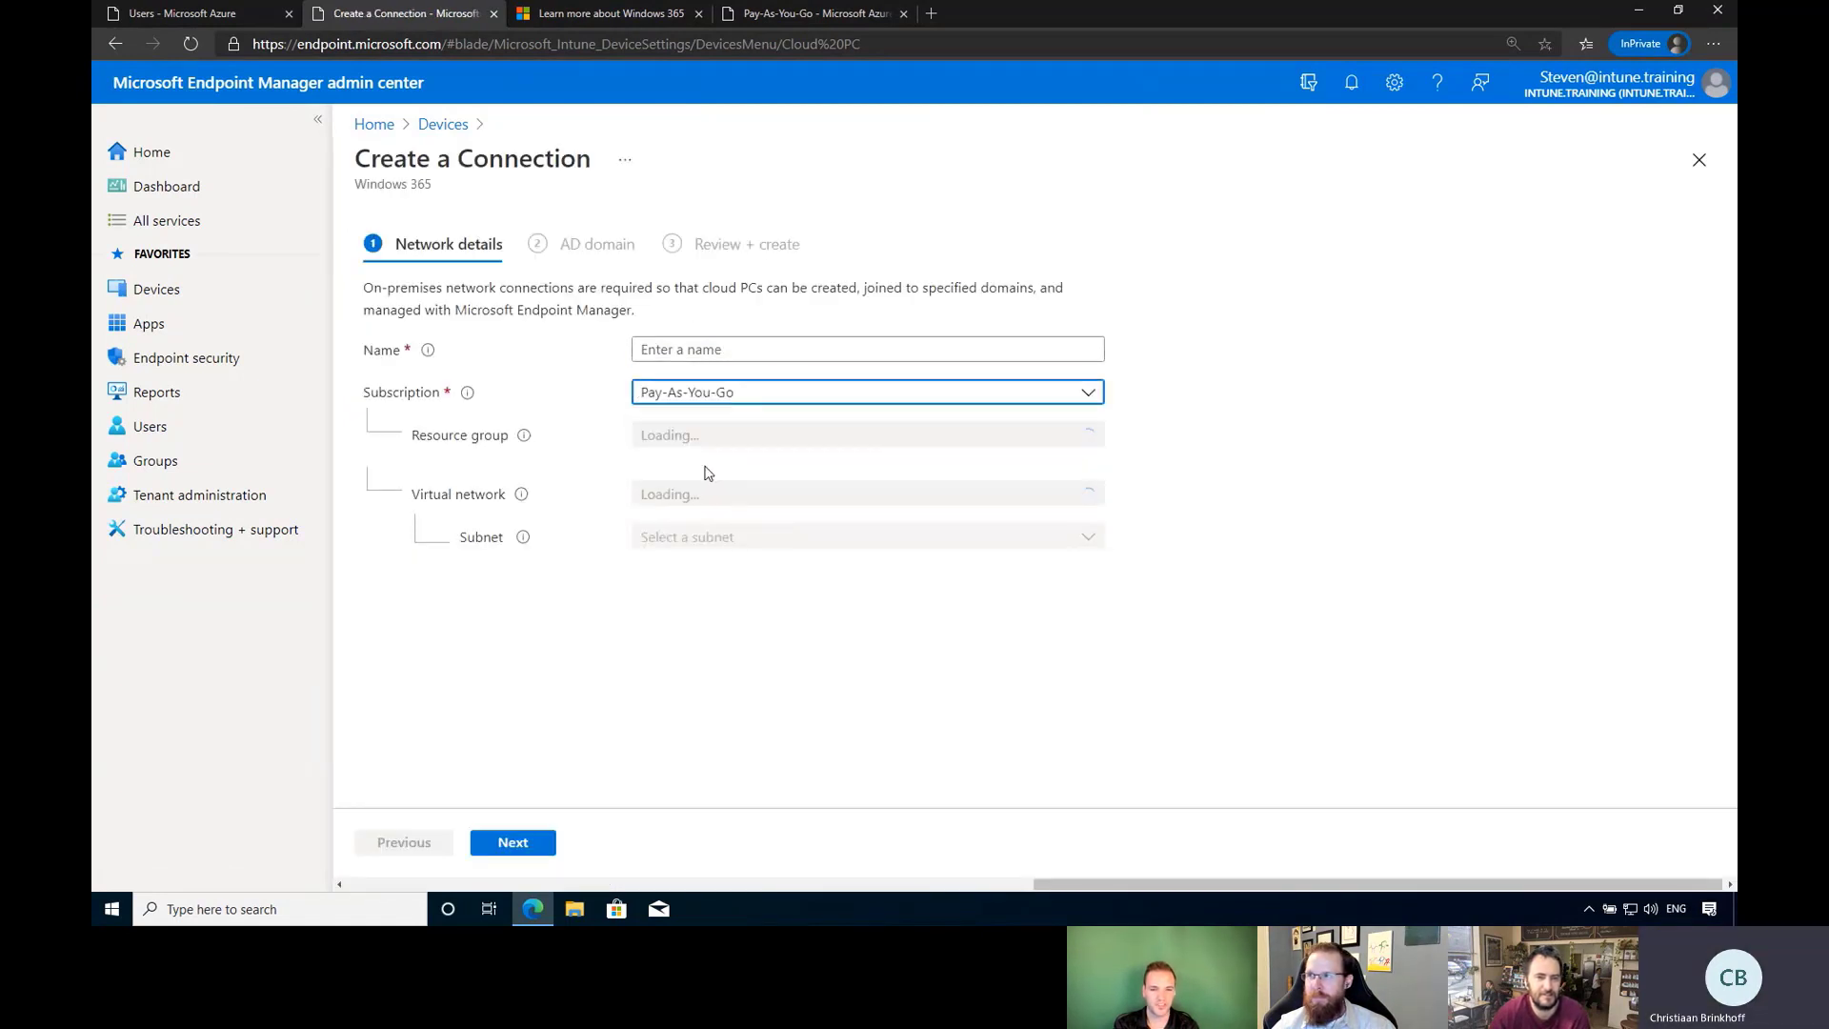
left_click(729, 351)
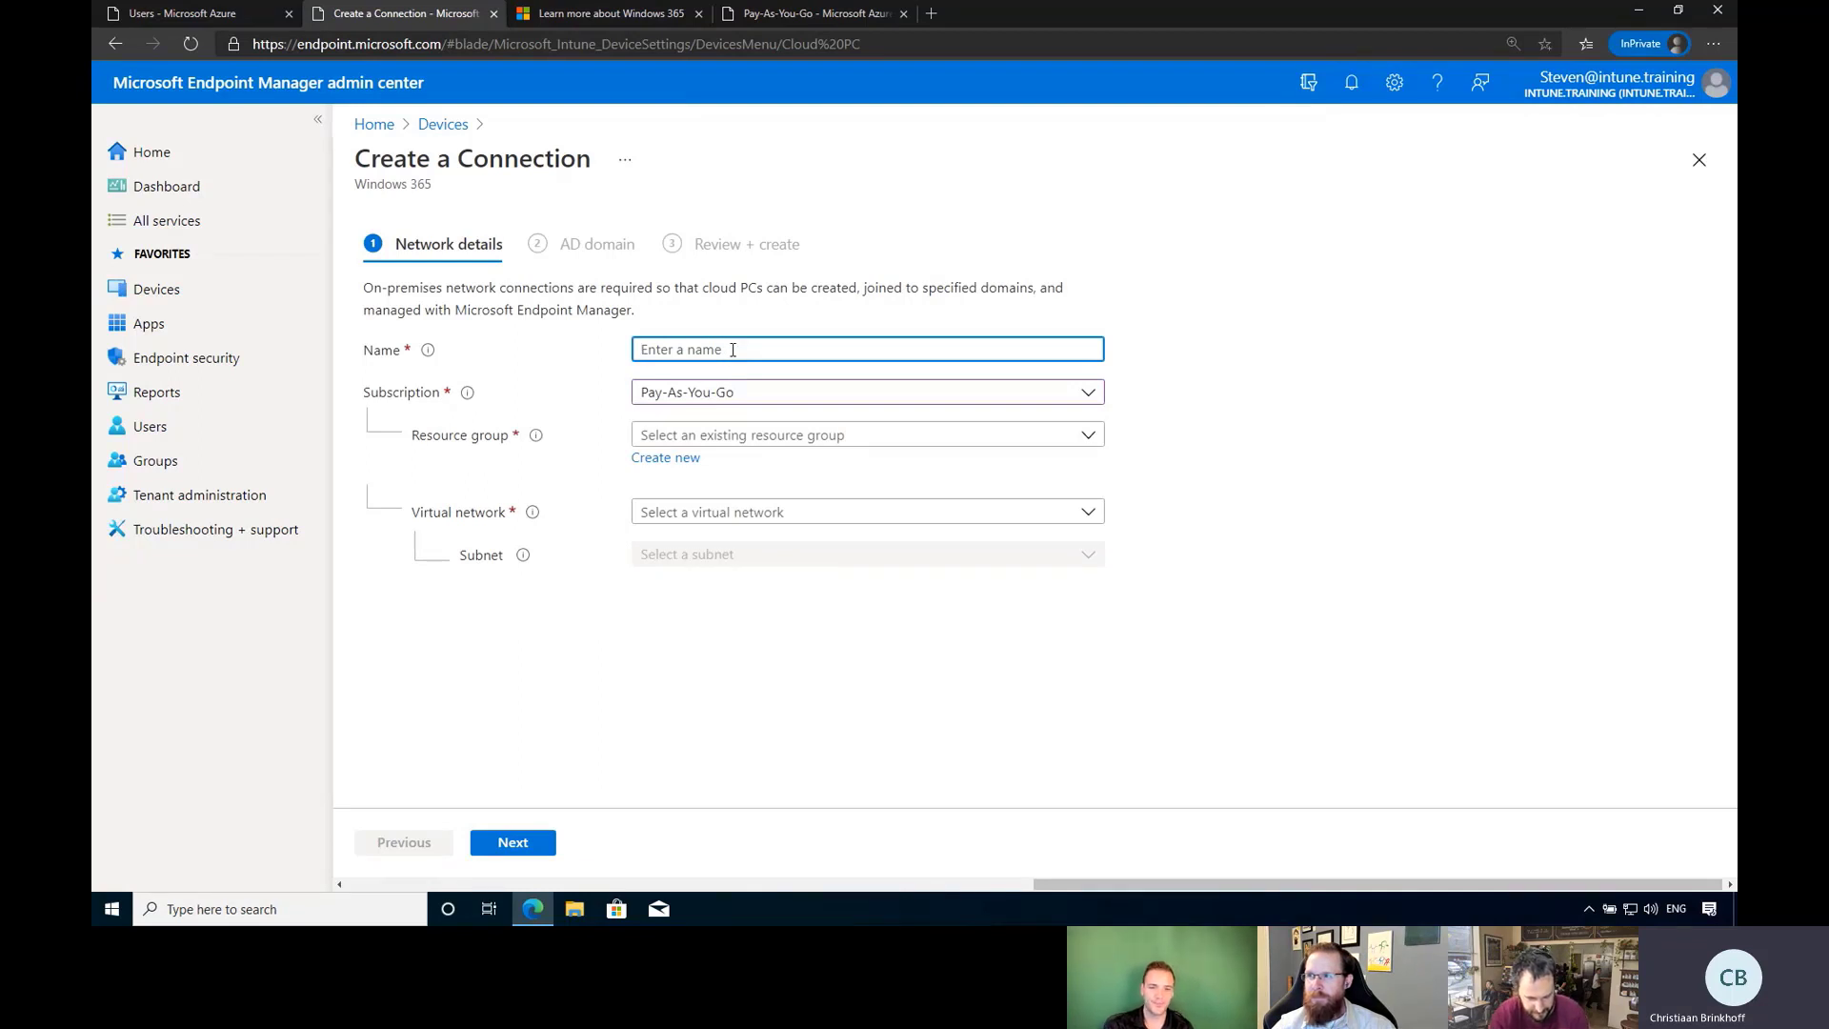
type("W365A")
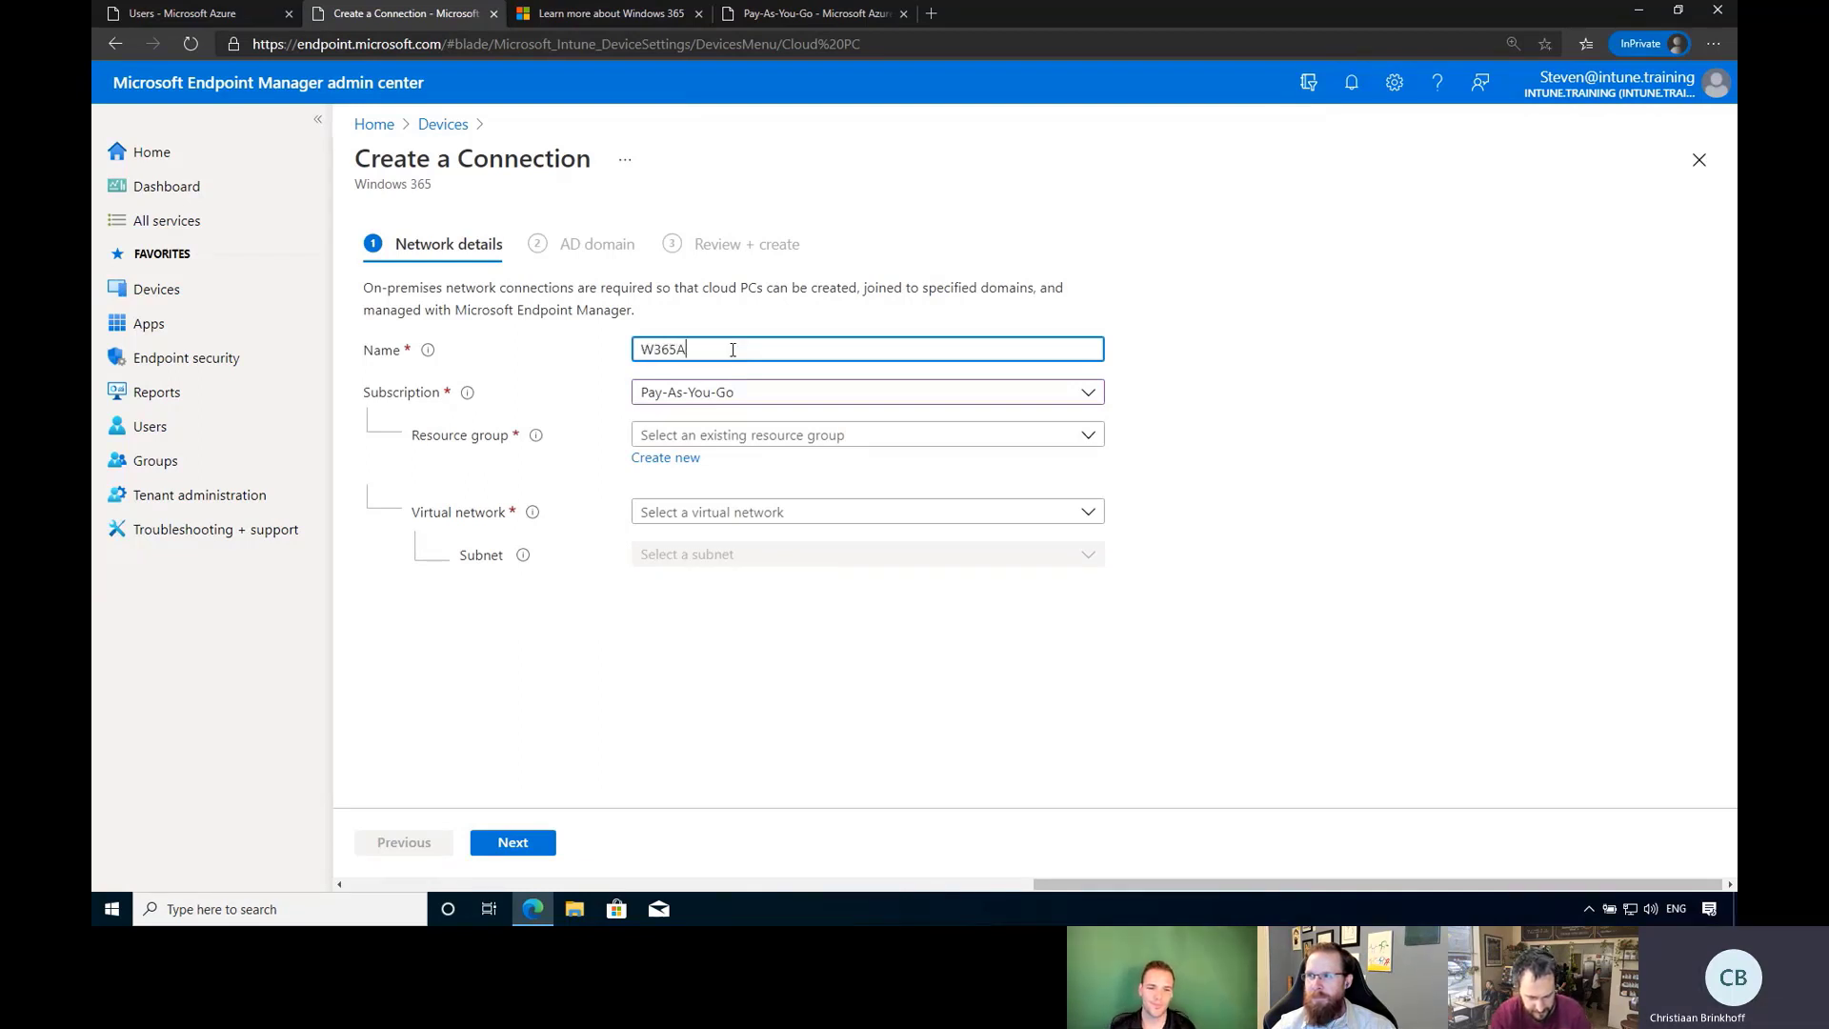
type("USEast")
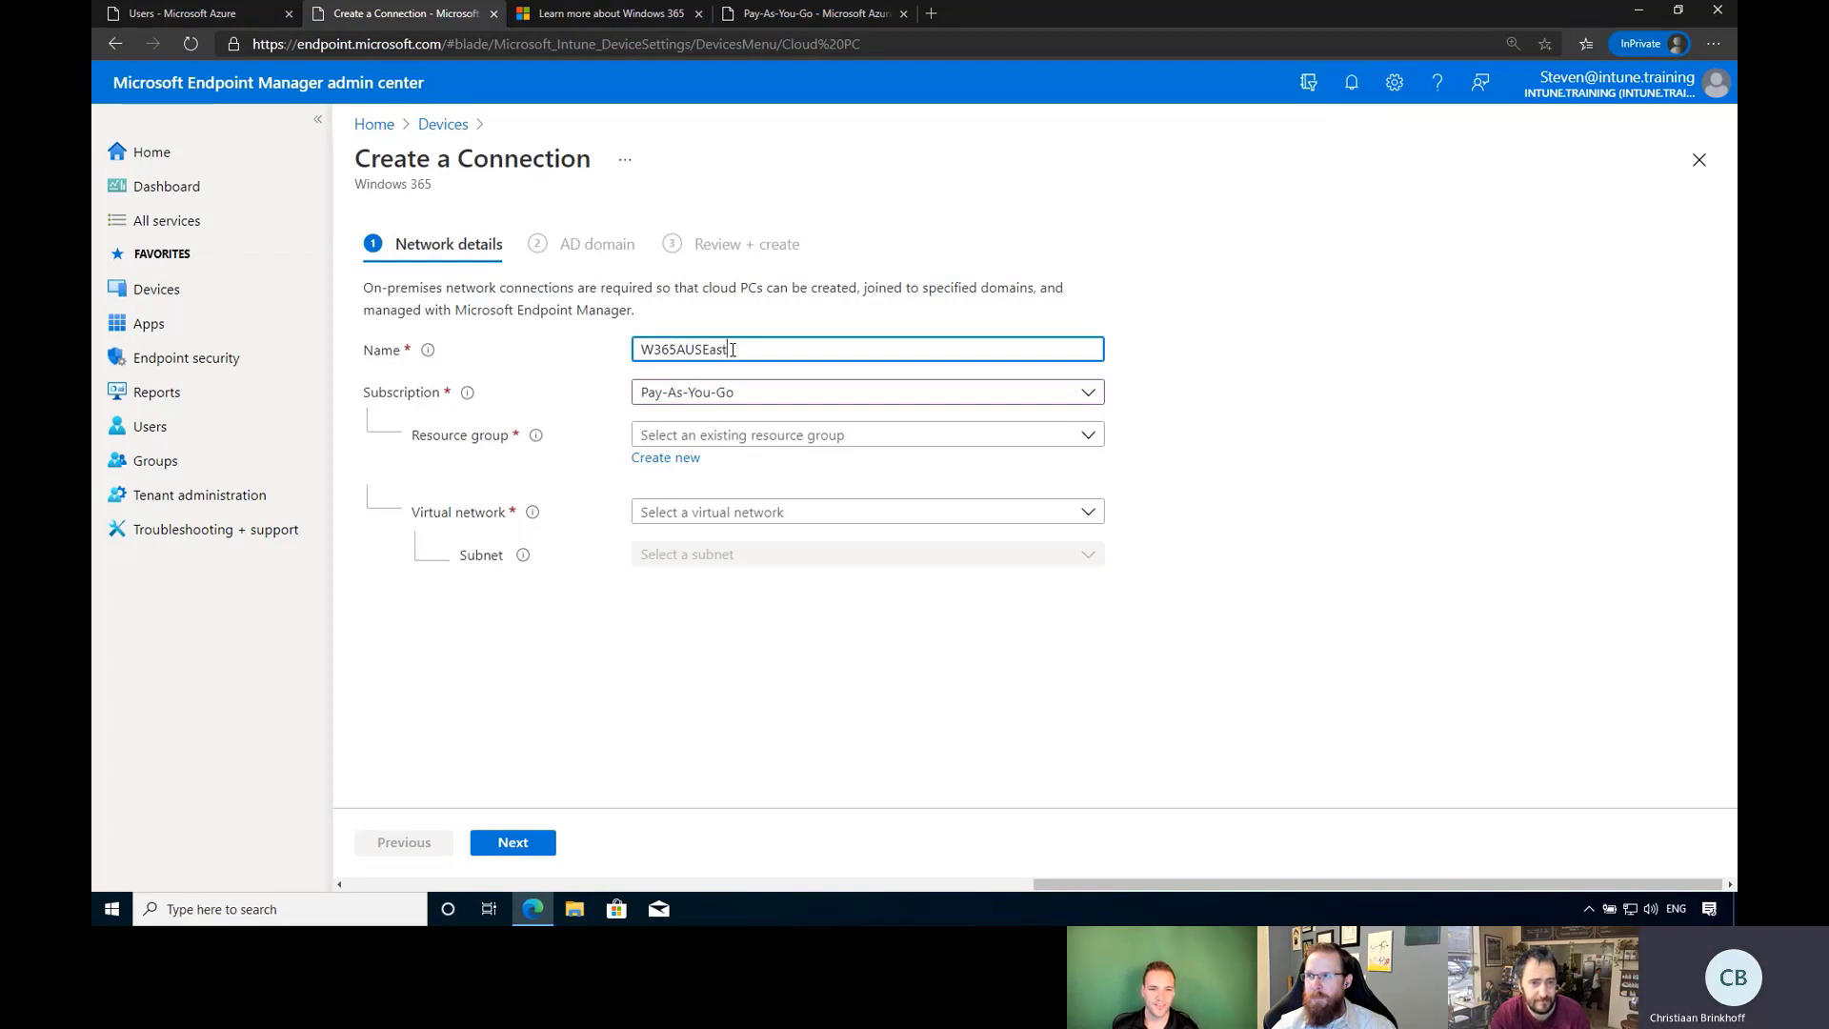
type("Connection")
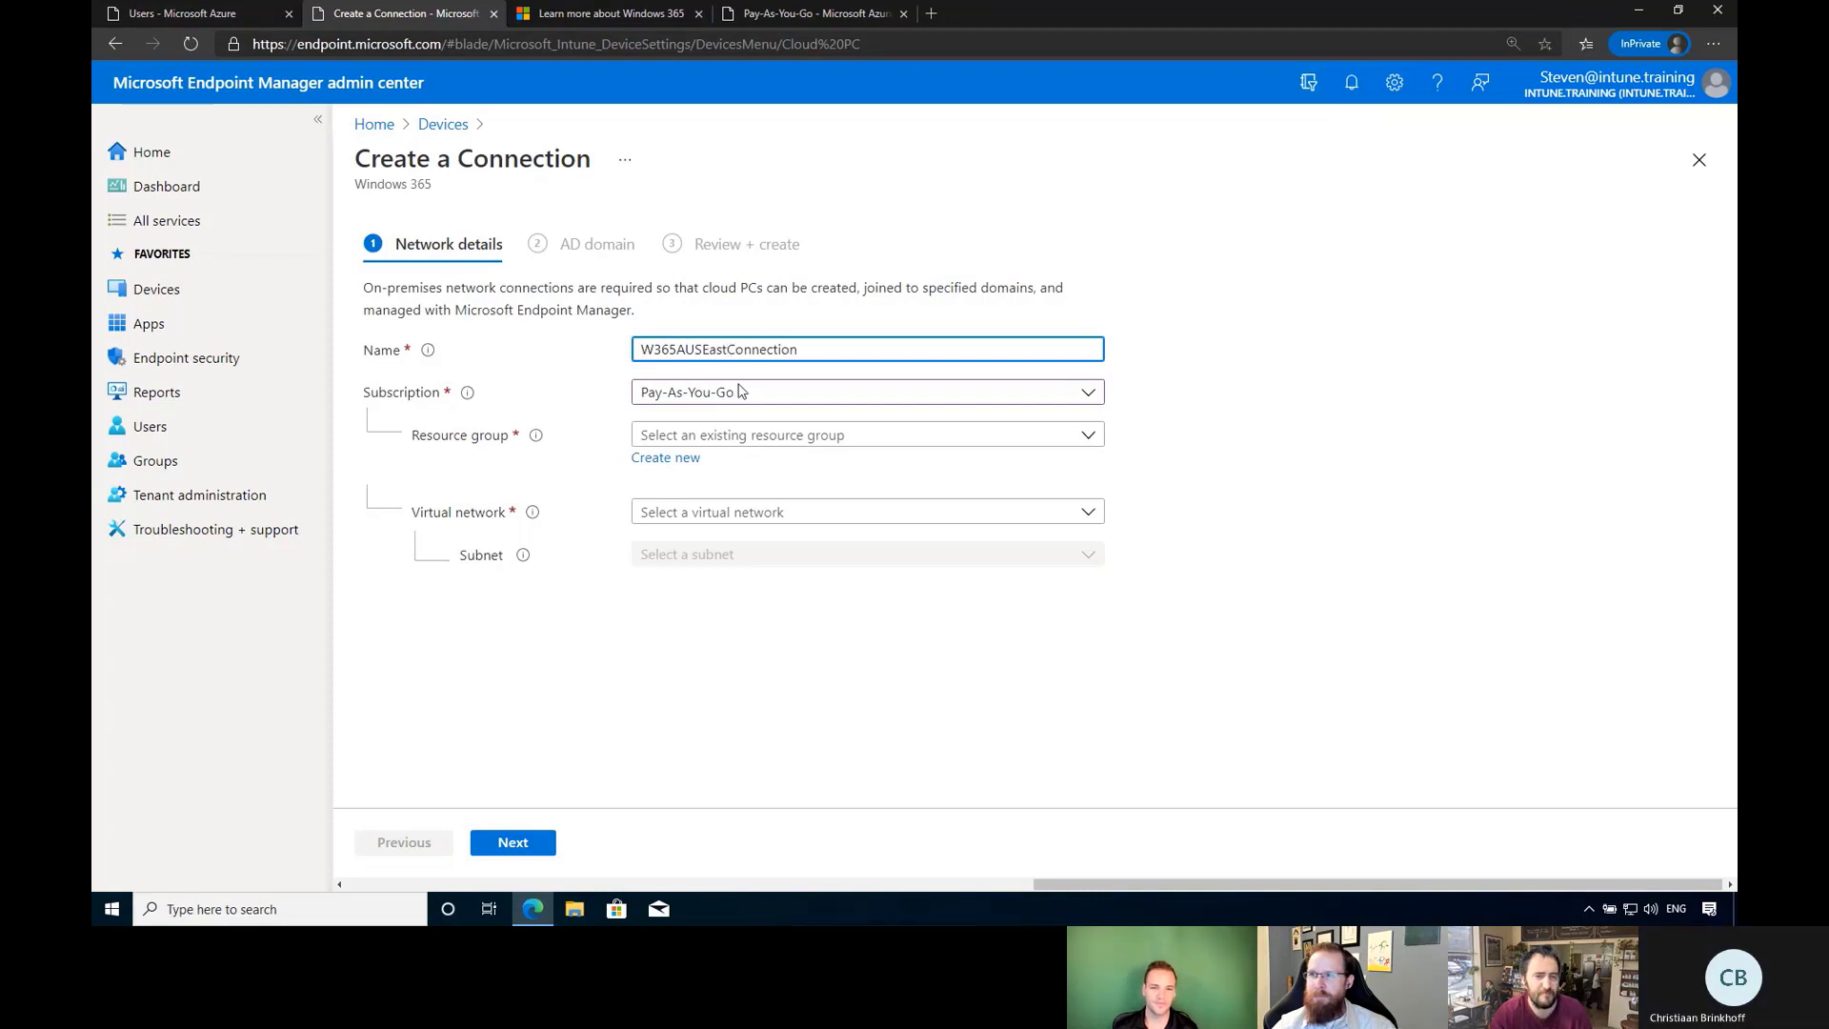
Choose resource group W365, virtual network W365-Vnet and subnet default.
left_click(742, 436)
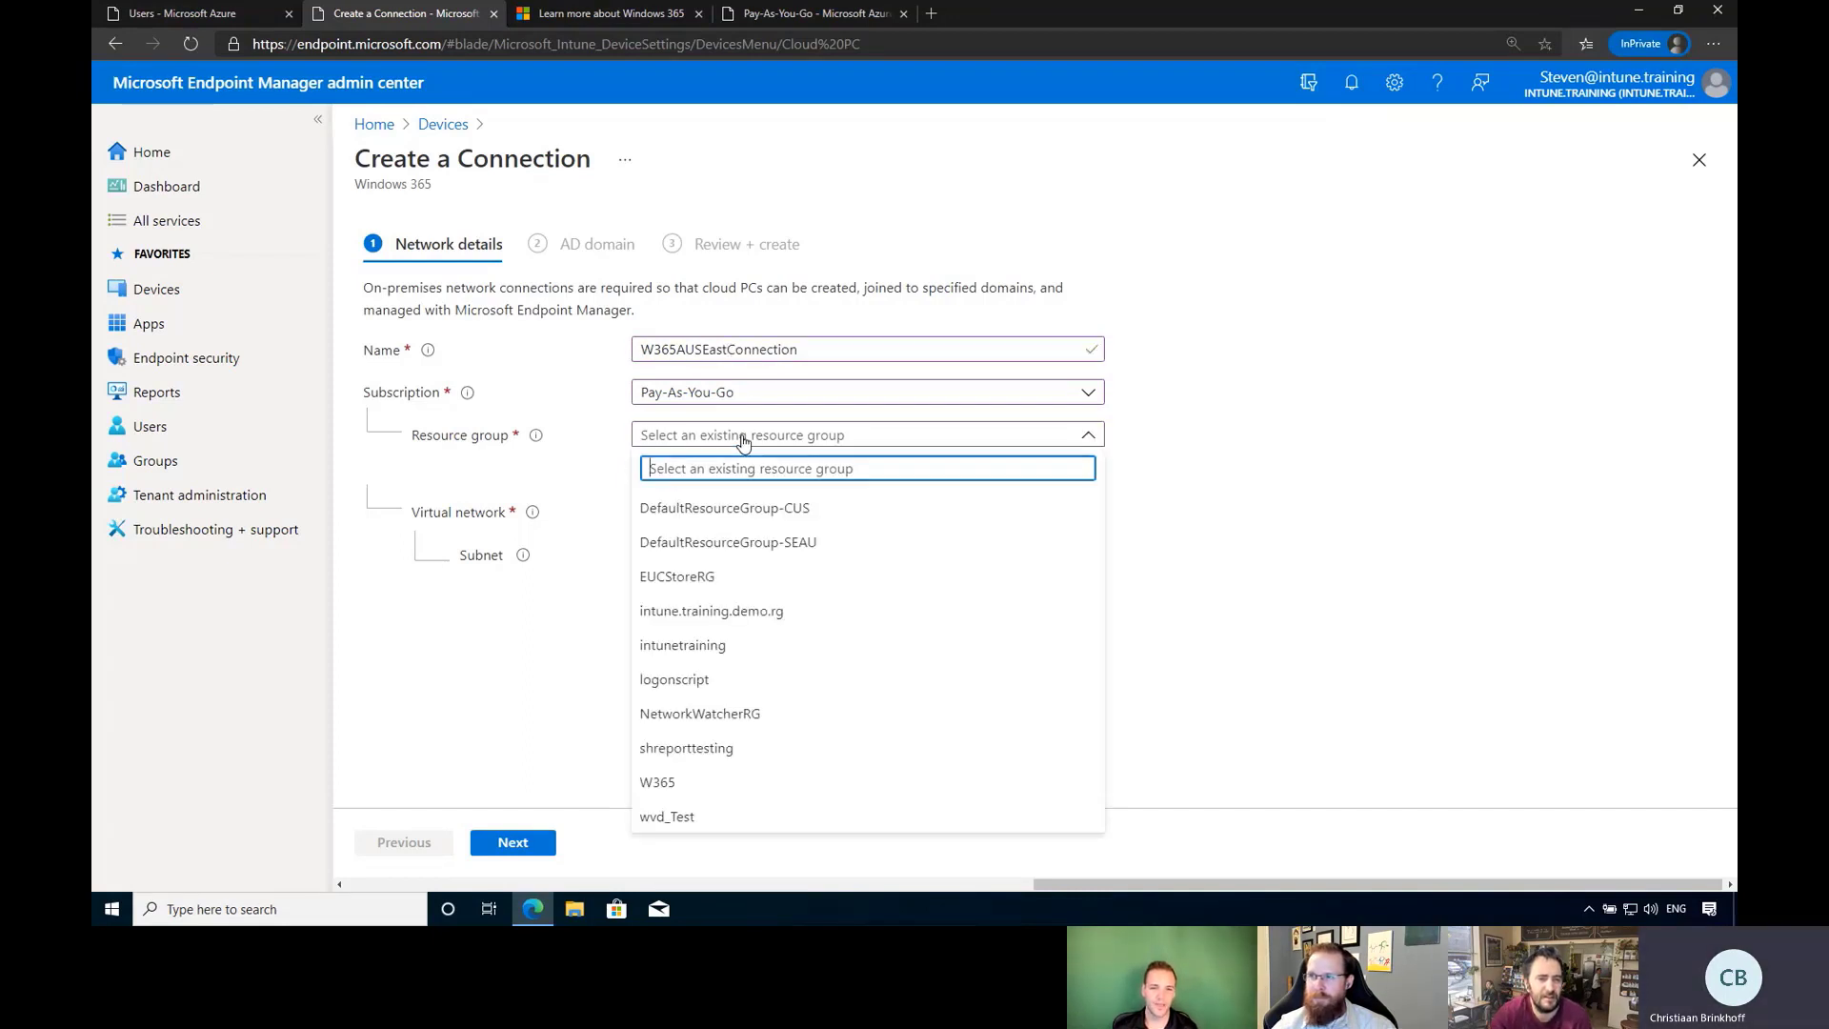
left_click(682, 782)
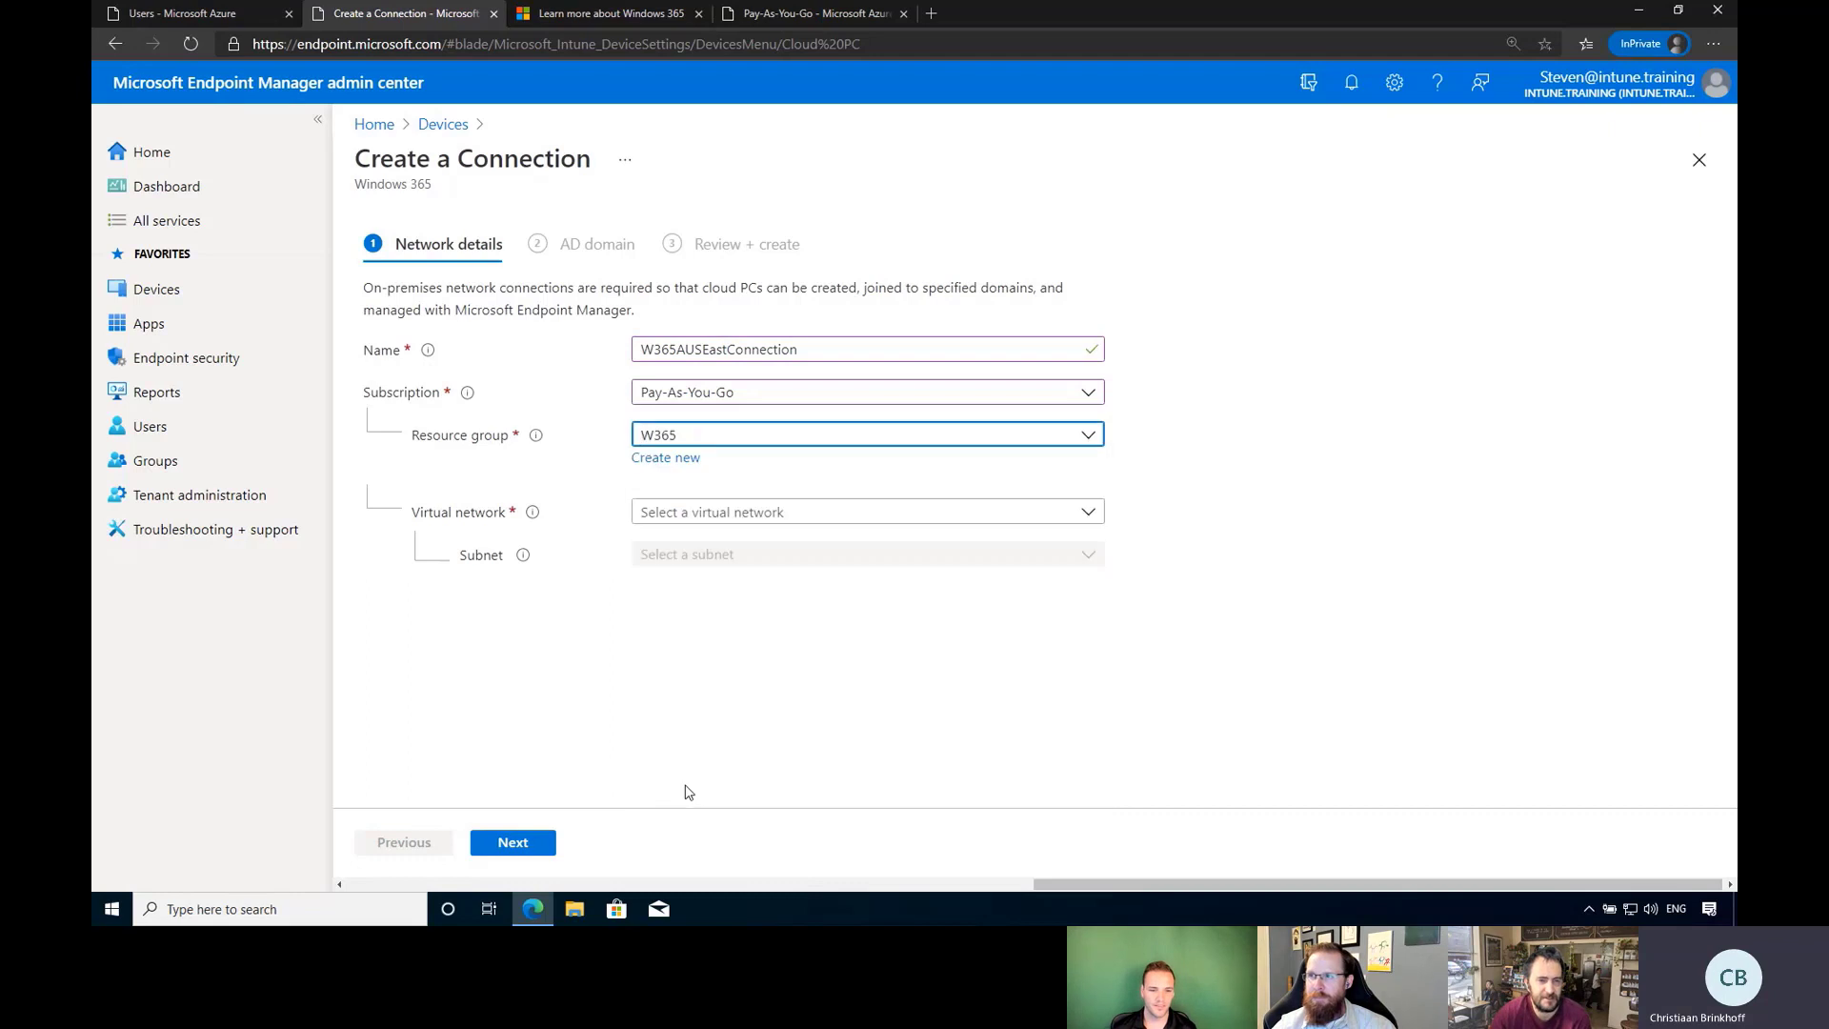
left_click(755, 515)
left_click(728, 544)
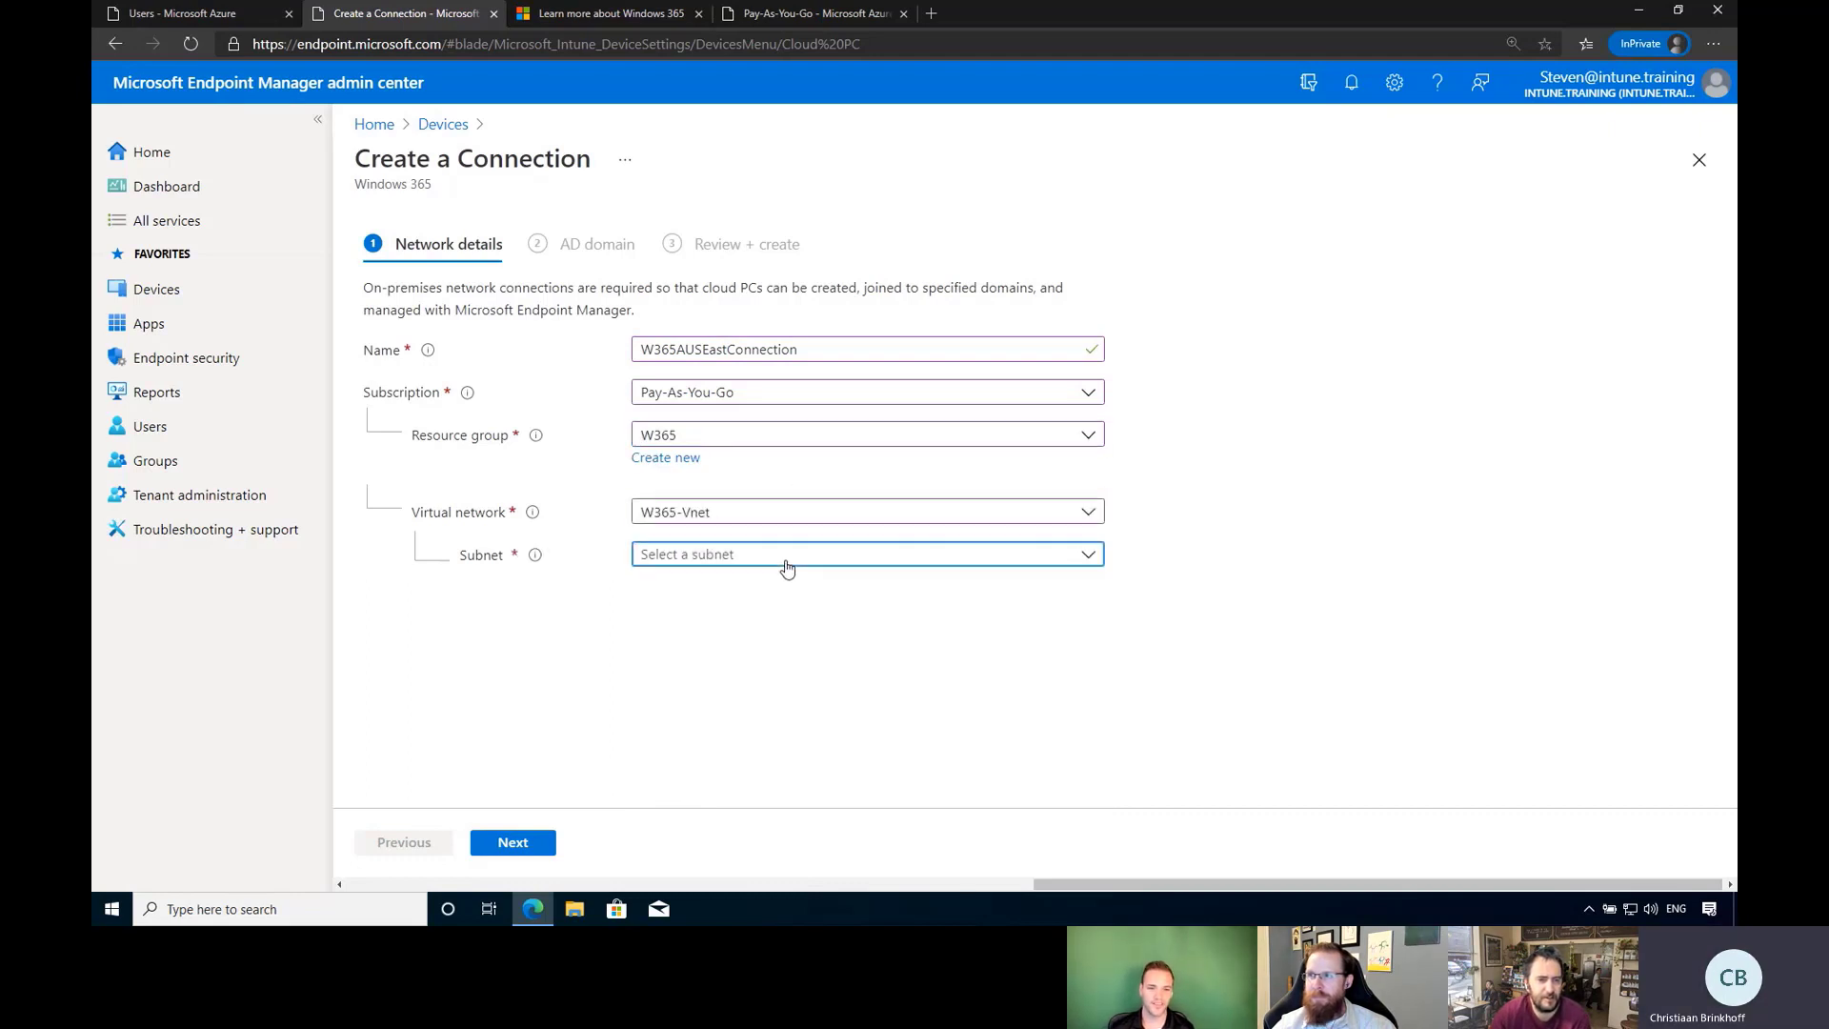
left_click(786, 560)
left_click(740, 599)
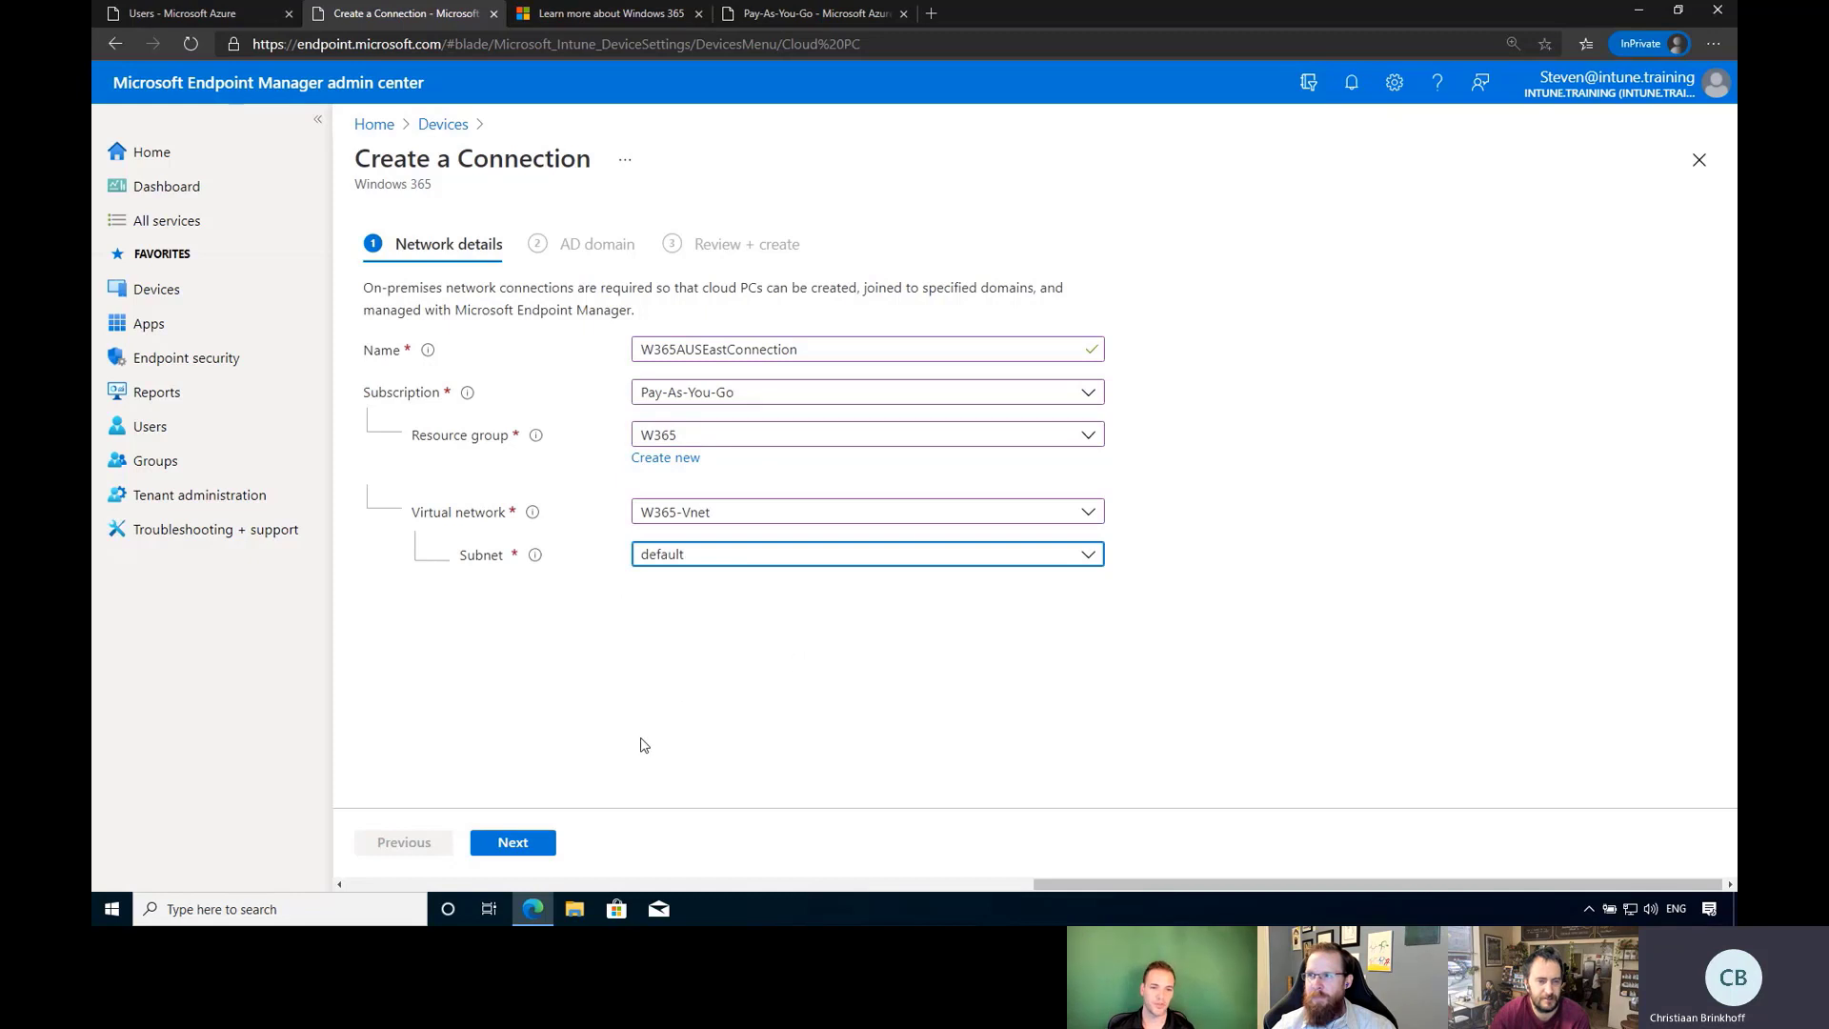
mouse_move(538, 560)
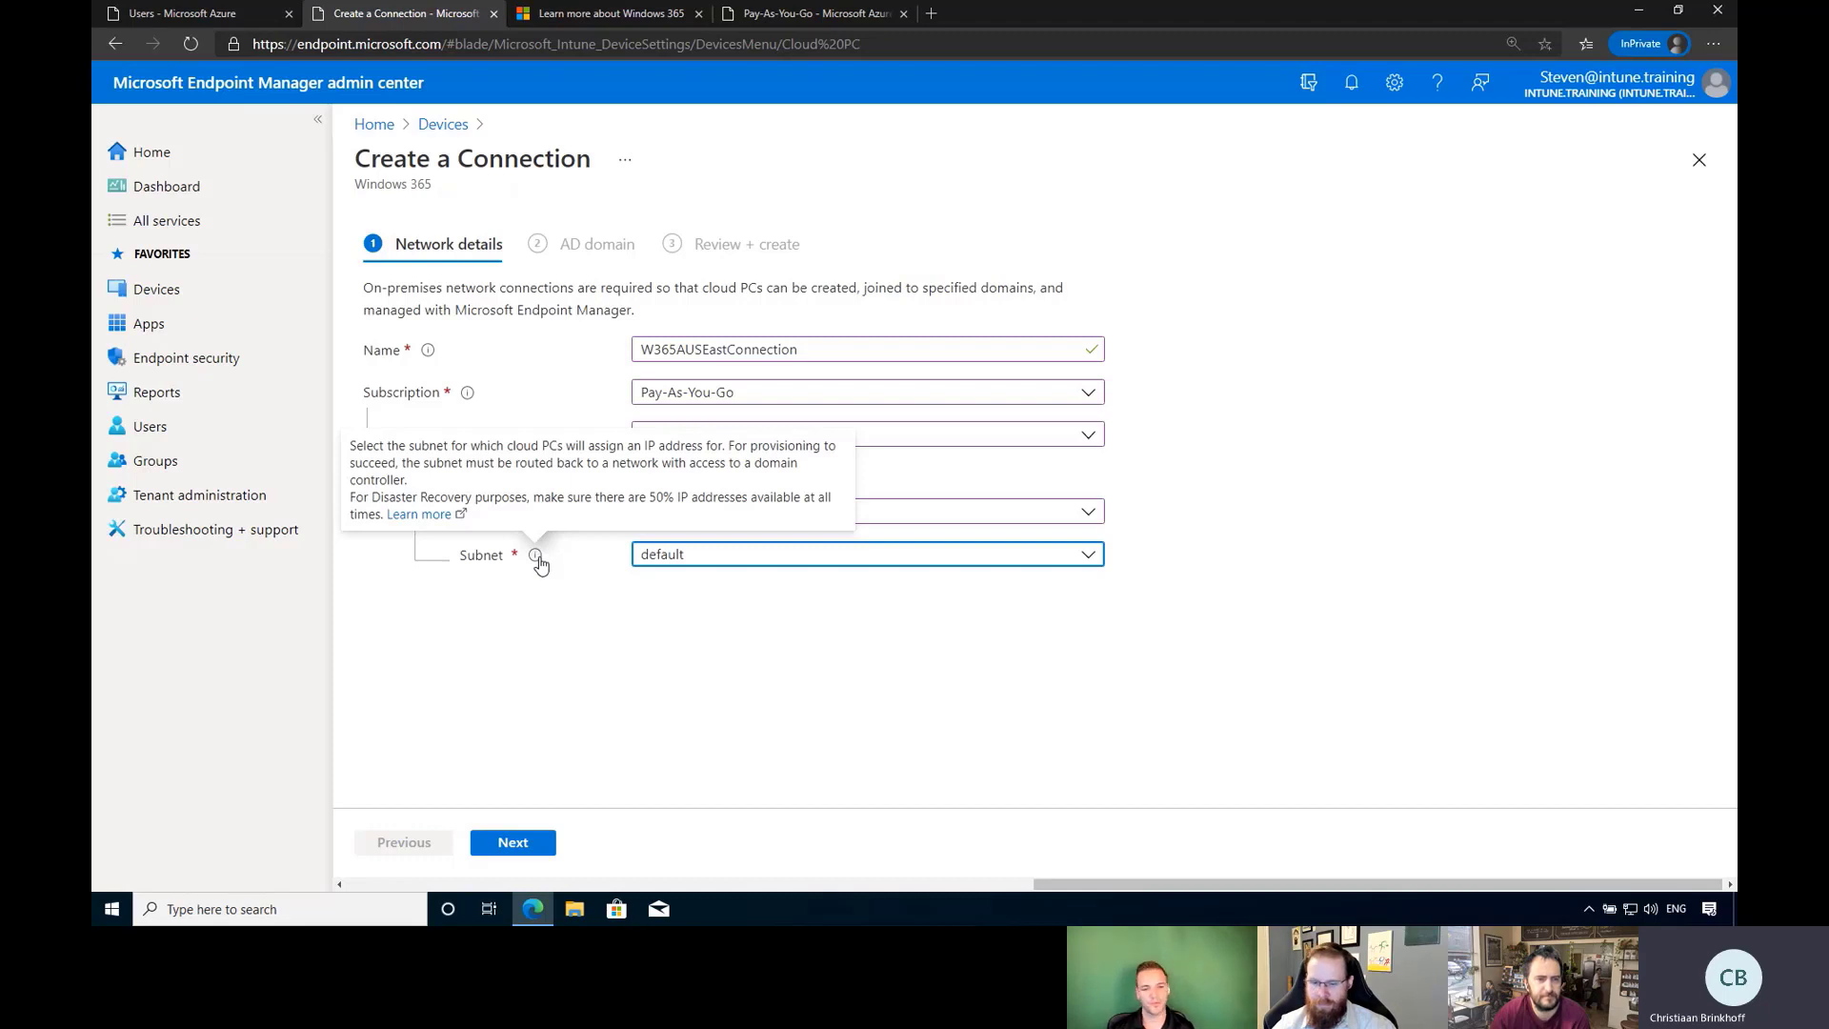
left_click(571, 670)
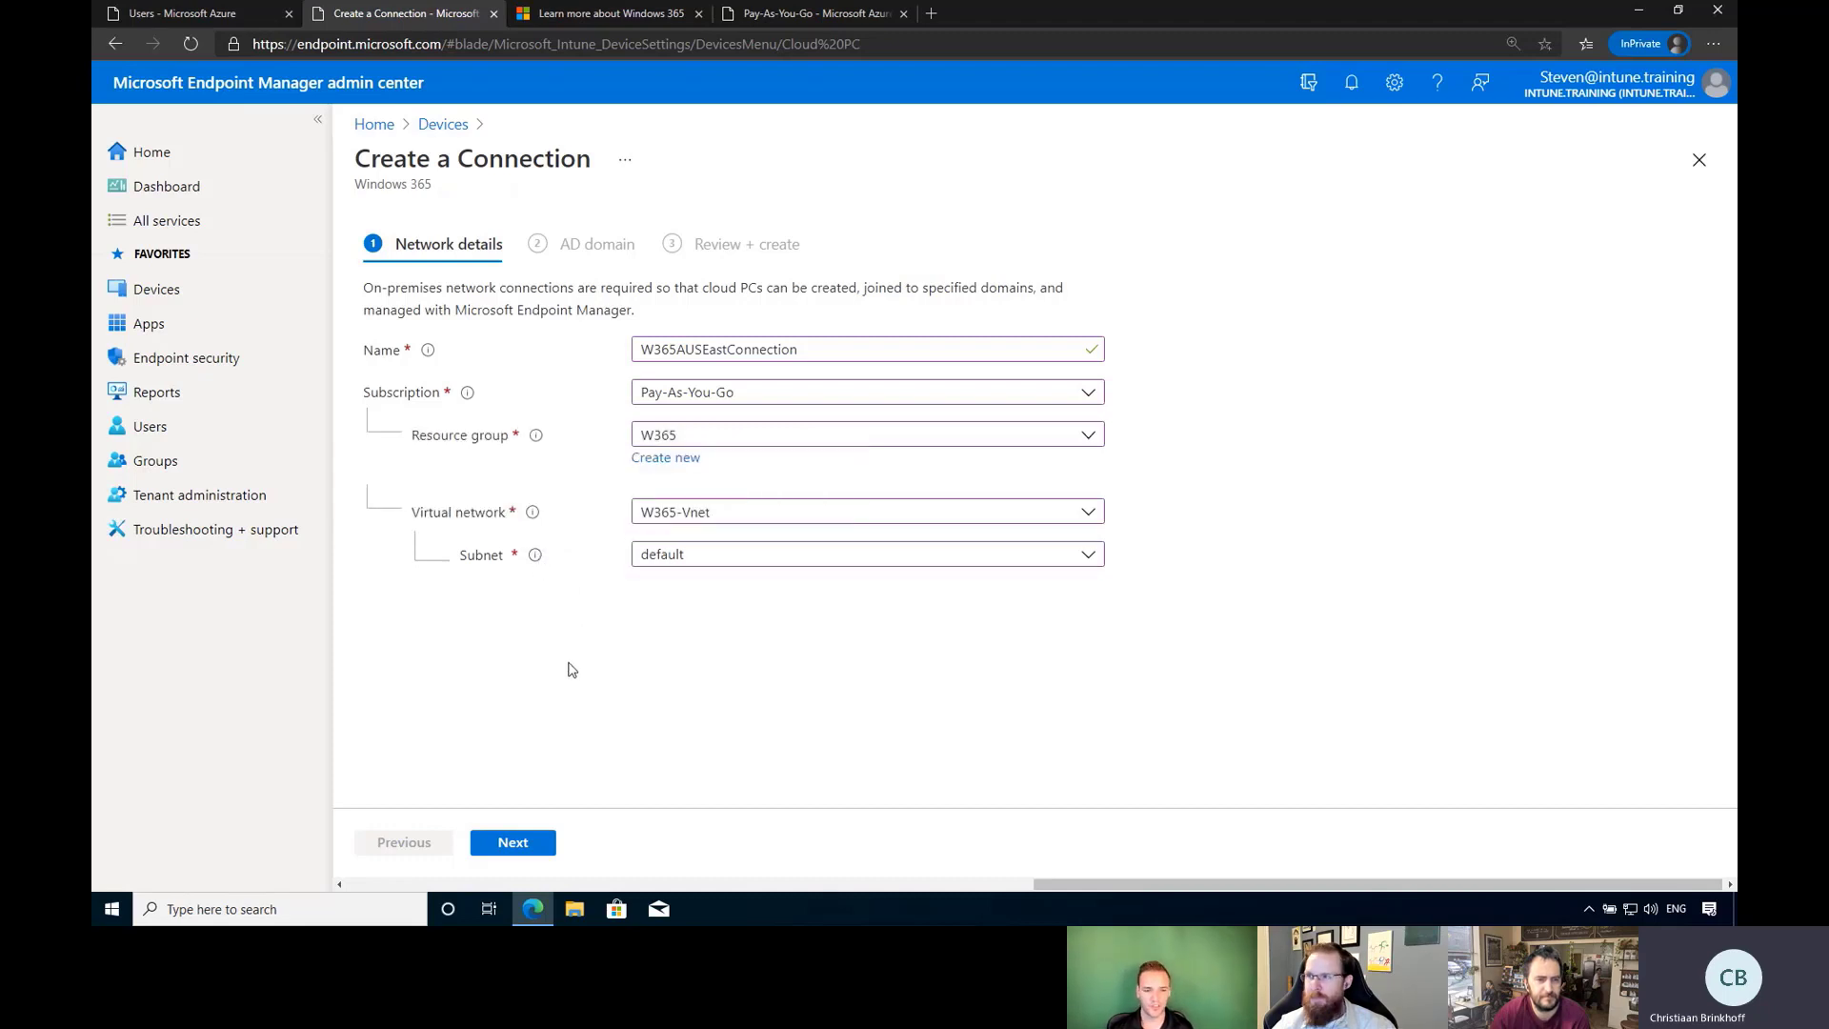
On the AD domain step, enter intunetraining.ad as the AD DNS domain name after checking it.
left_click(516, 843)
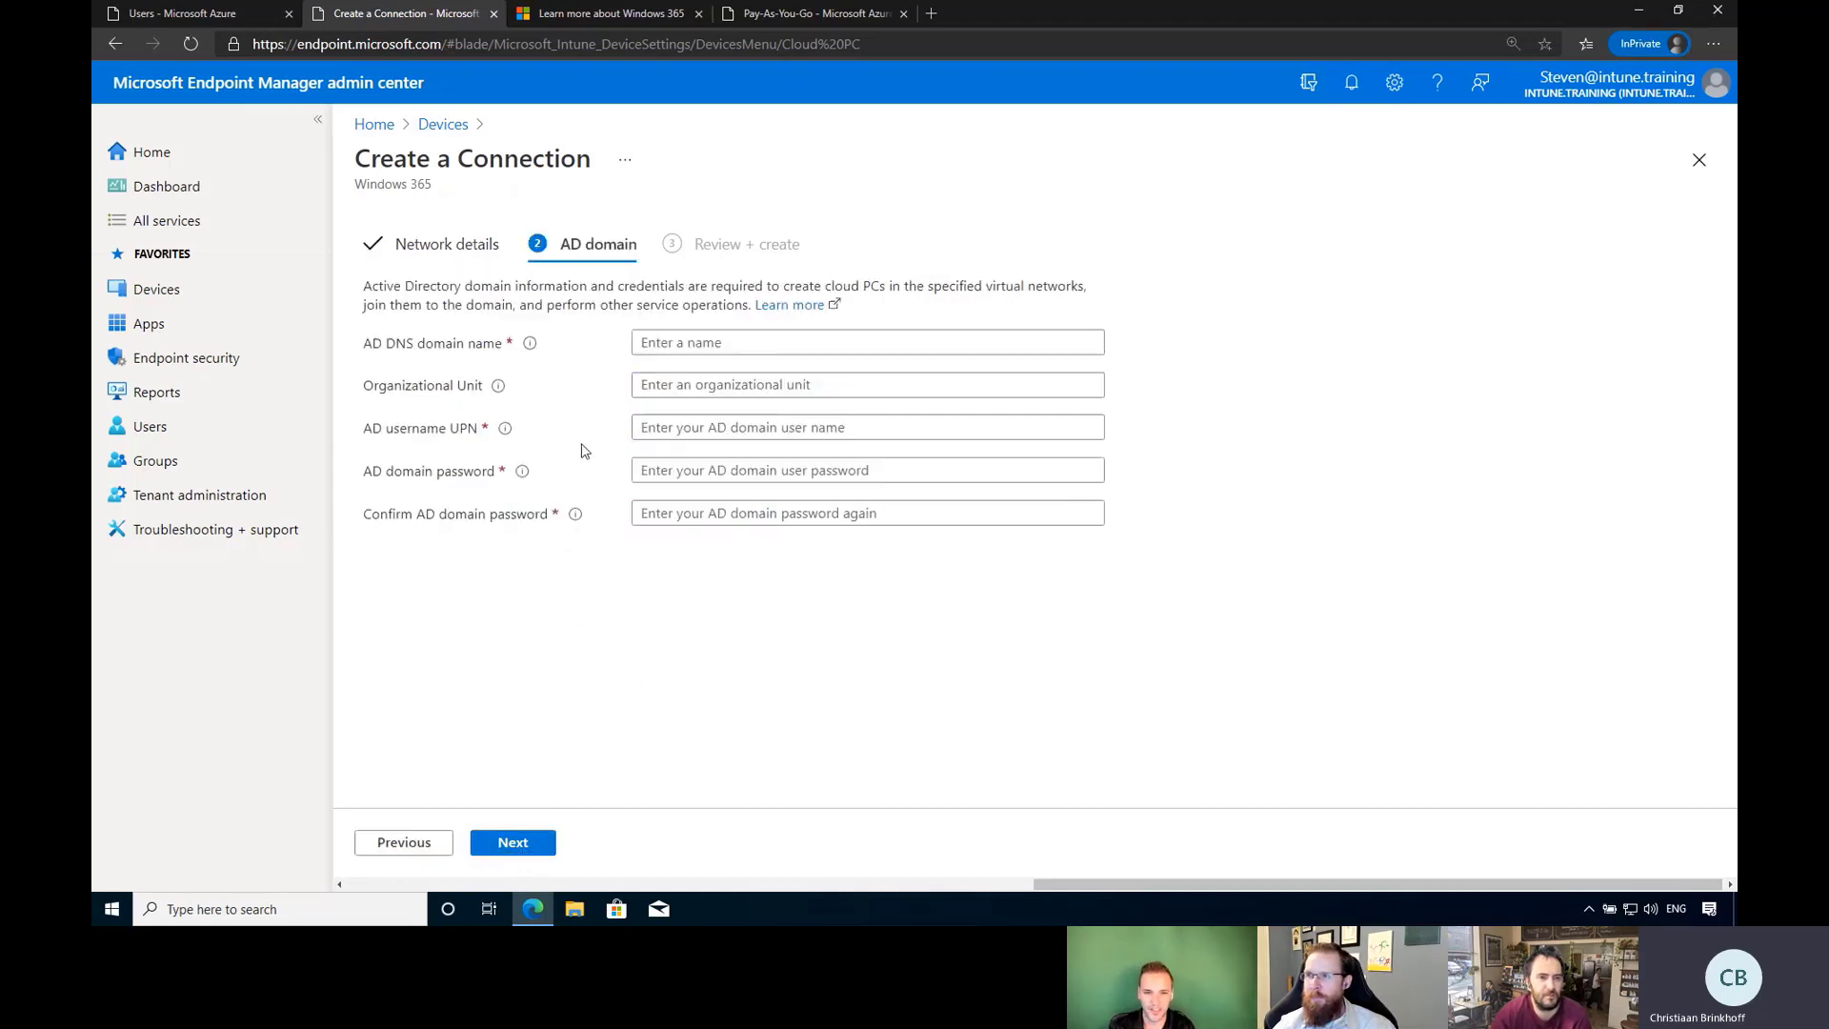
left_click(743, 346)
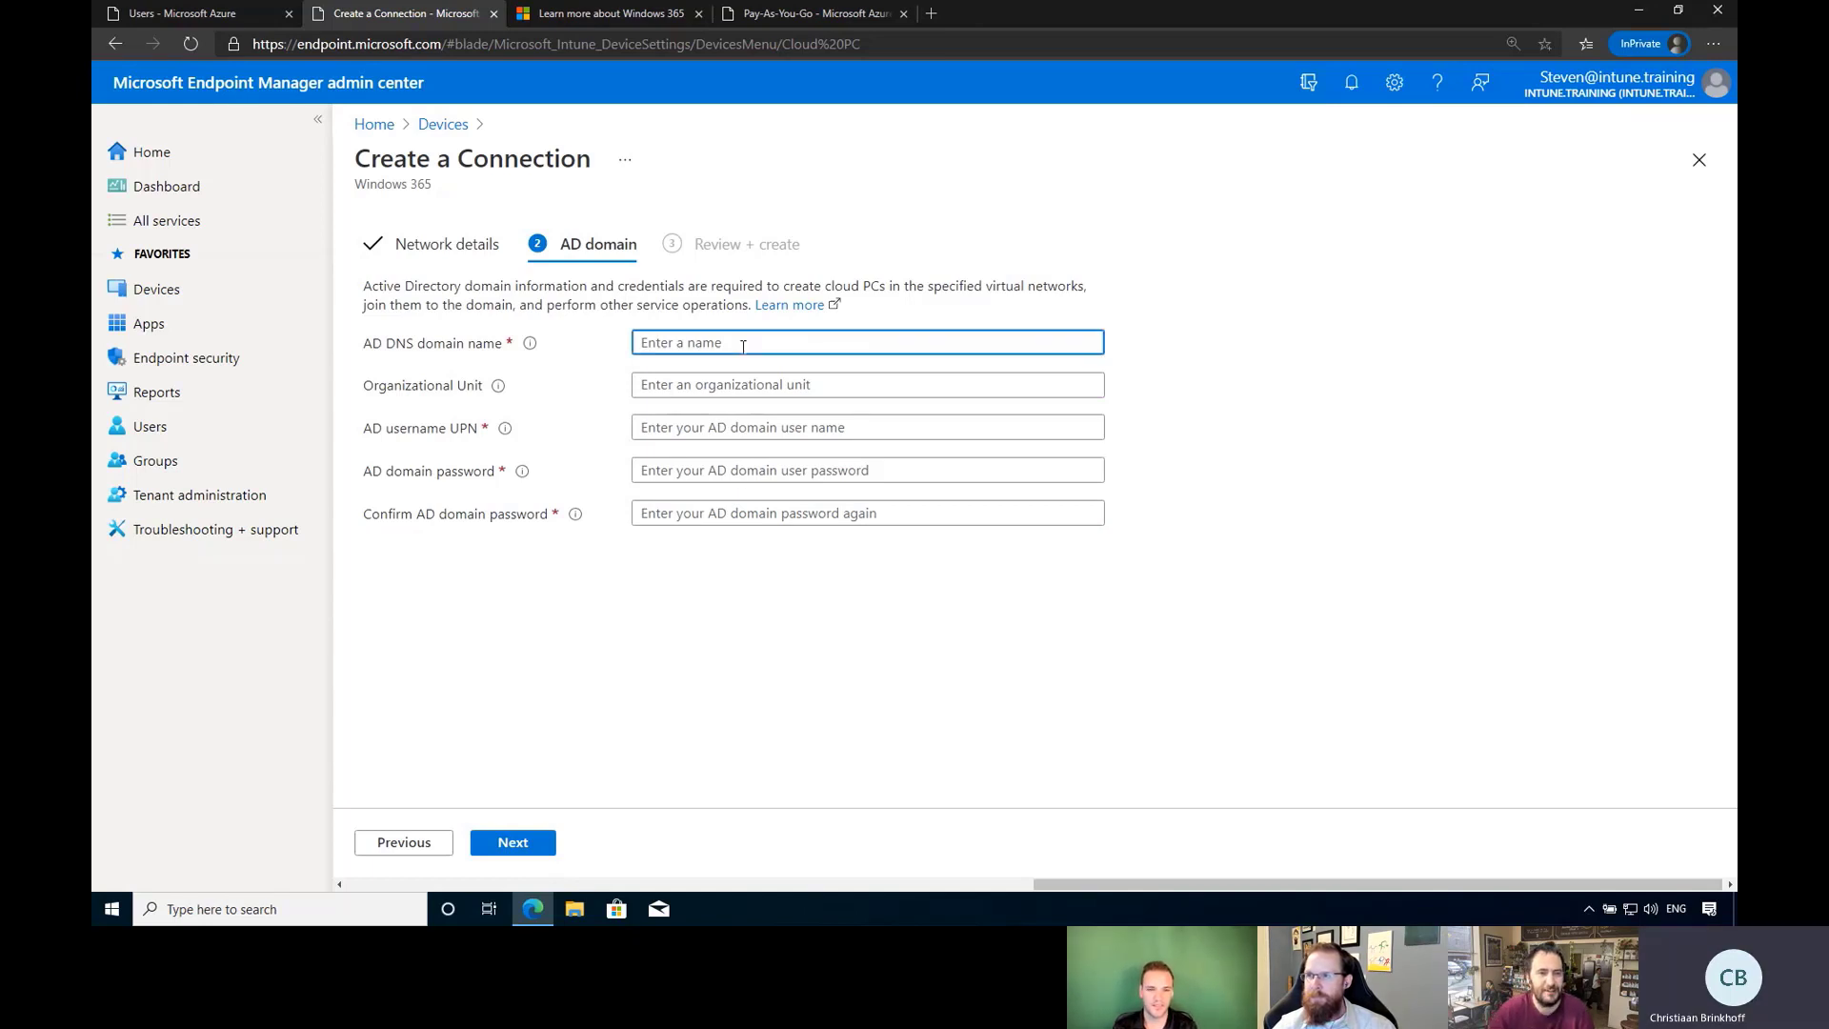
left_click(754, 429)
type("g")
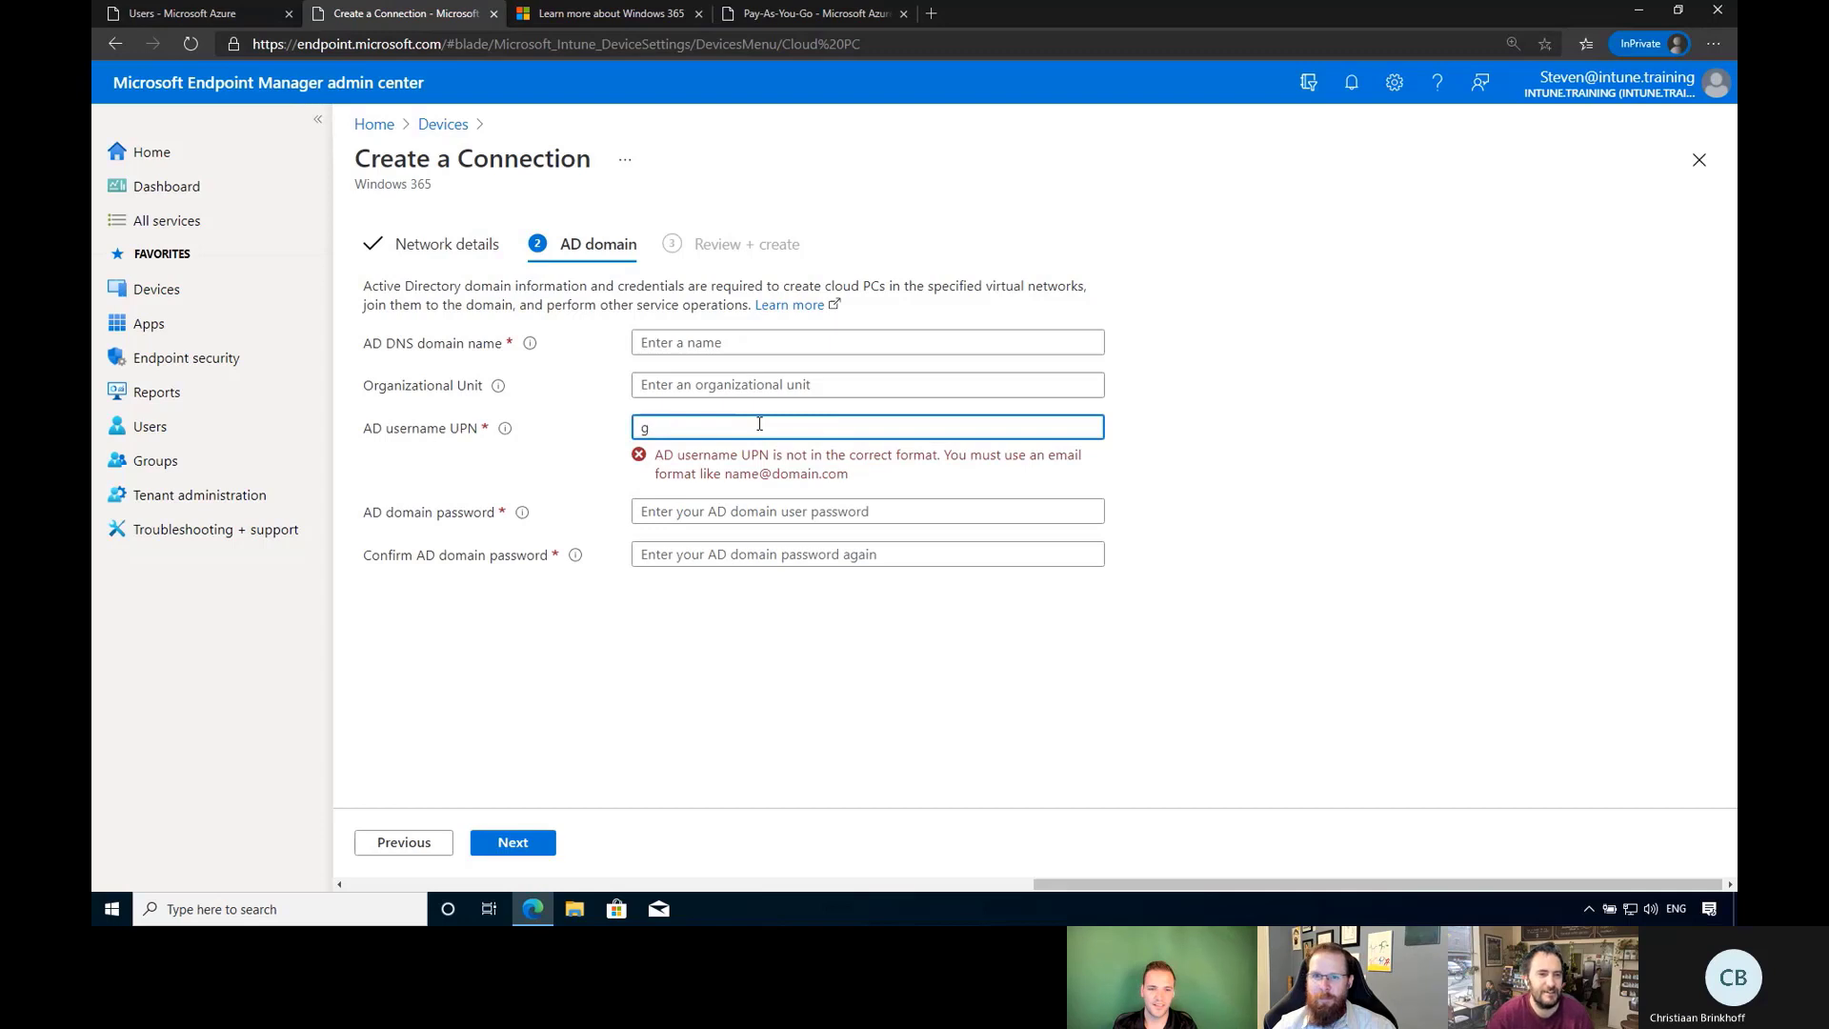
key("BackSpace")
key("shift+Tab")
key("shift+Tab")
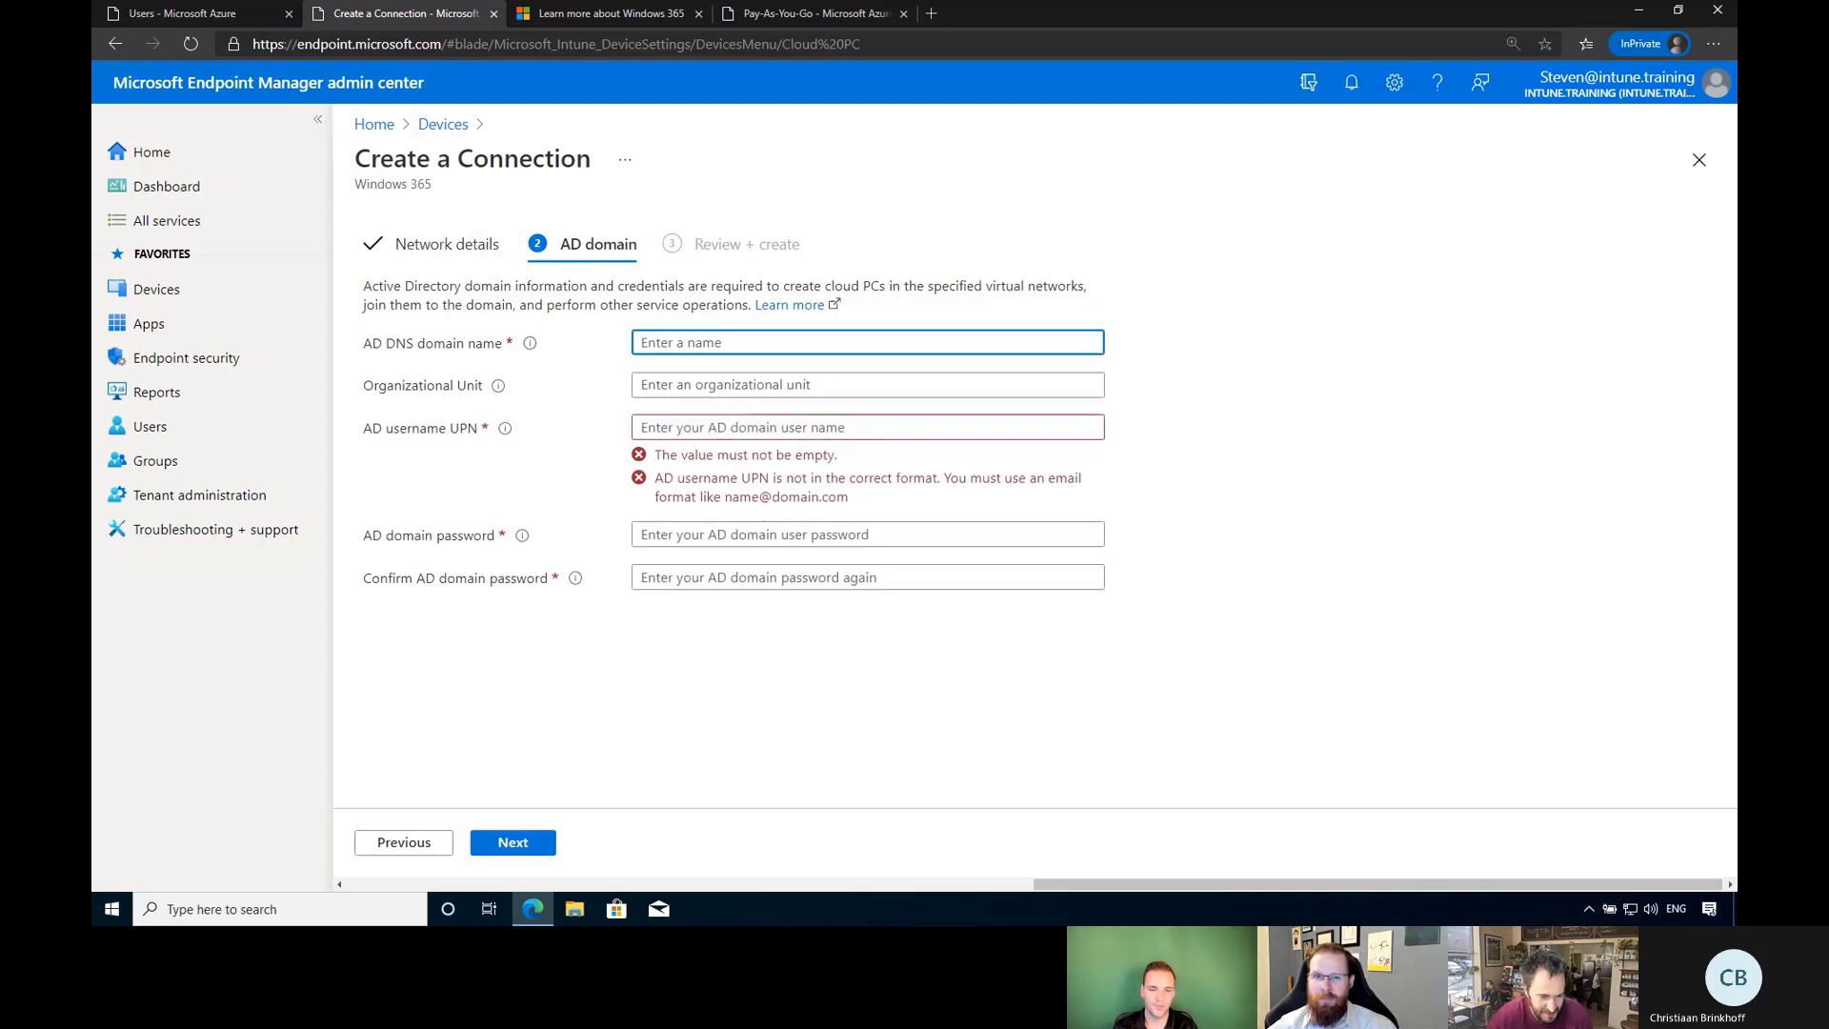
key("alt+Tab")
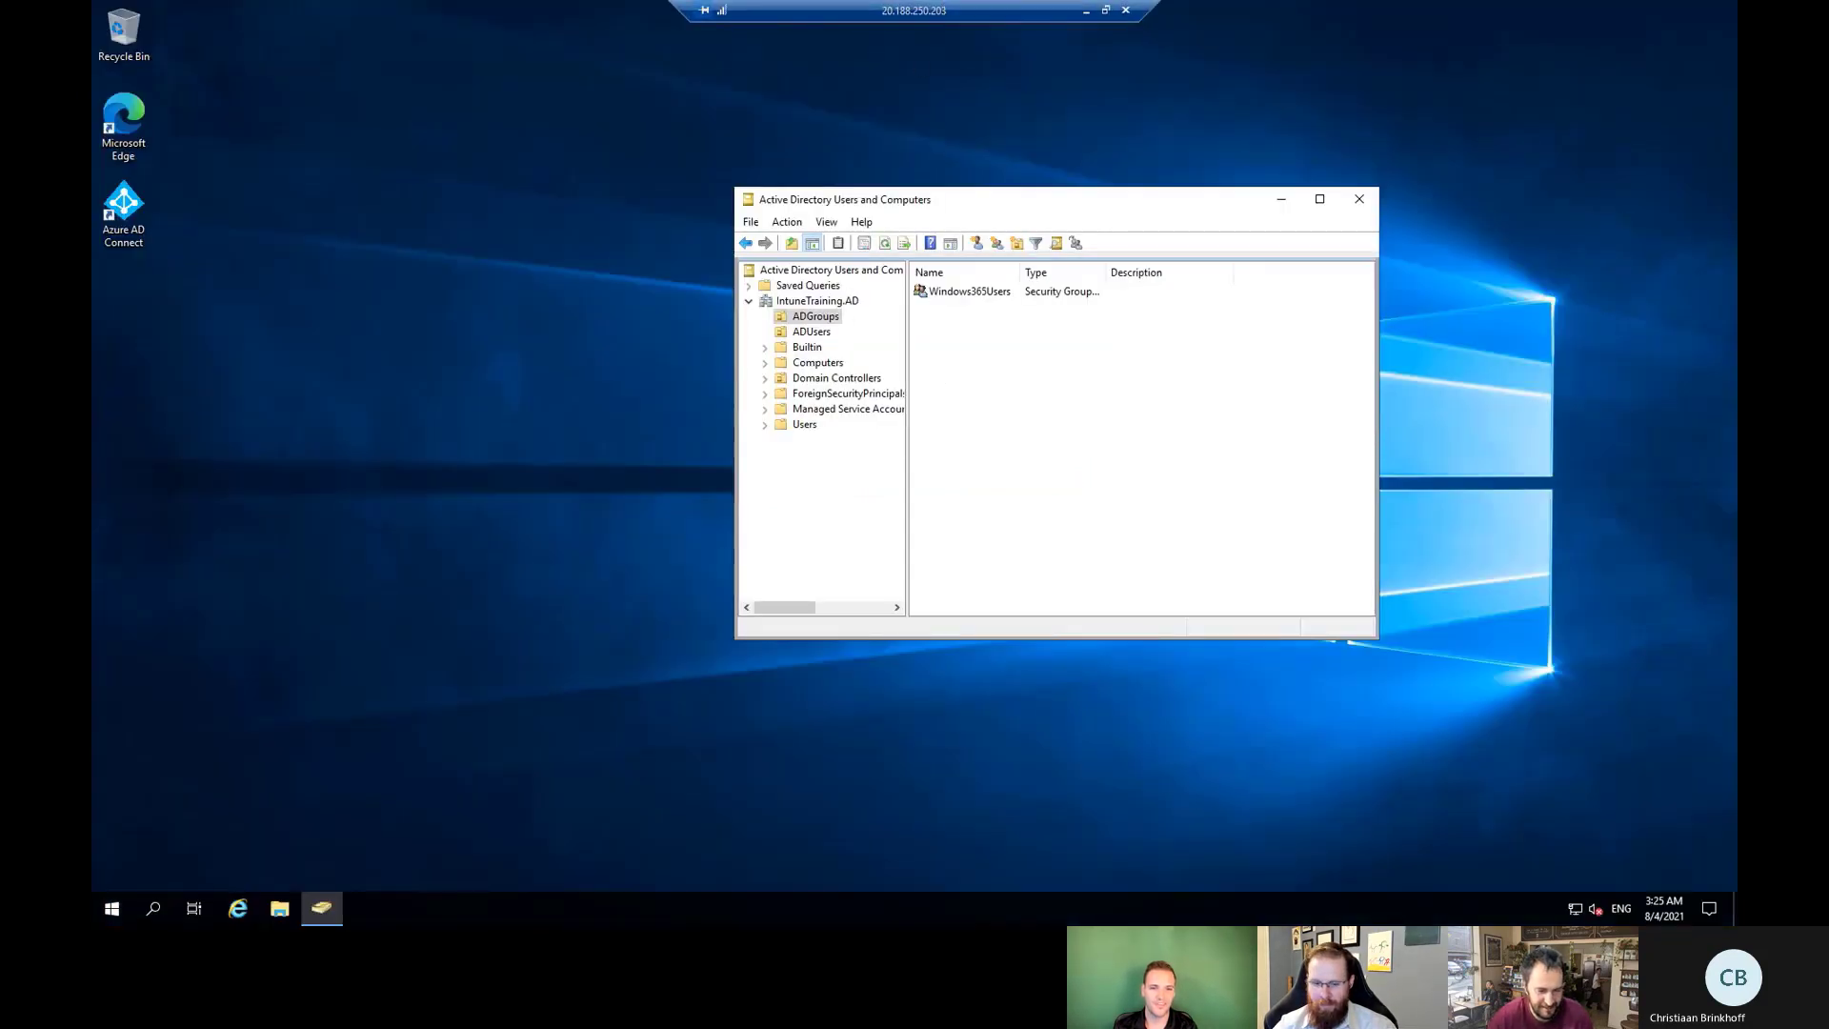
key("alt+Tab")
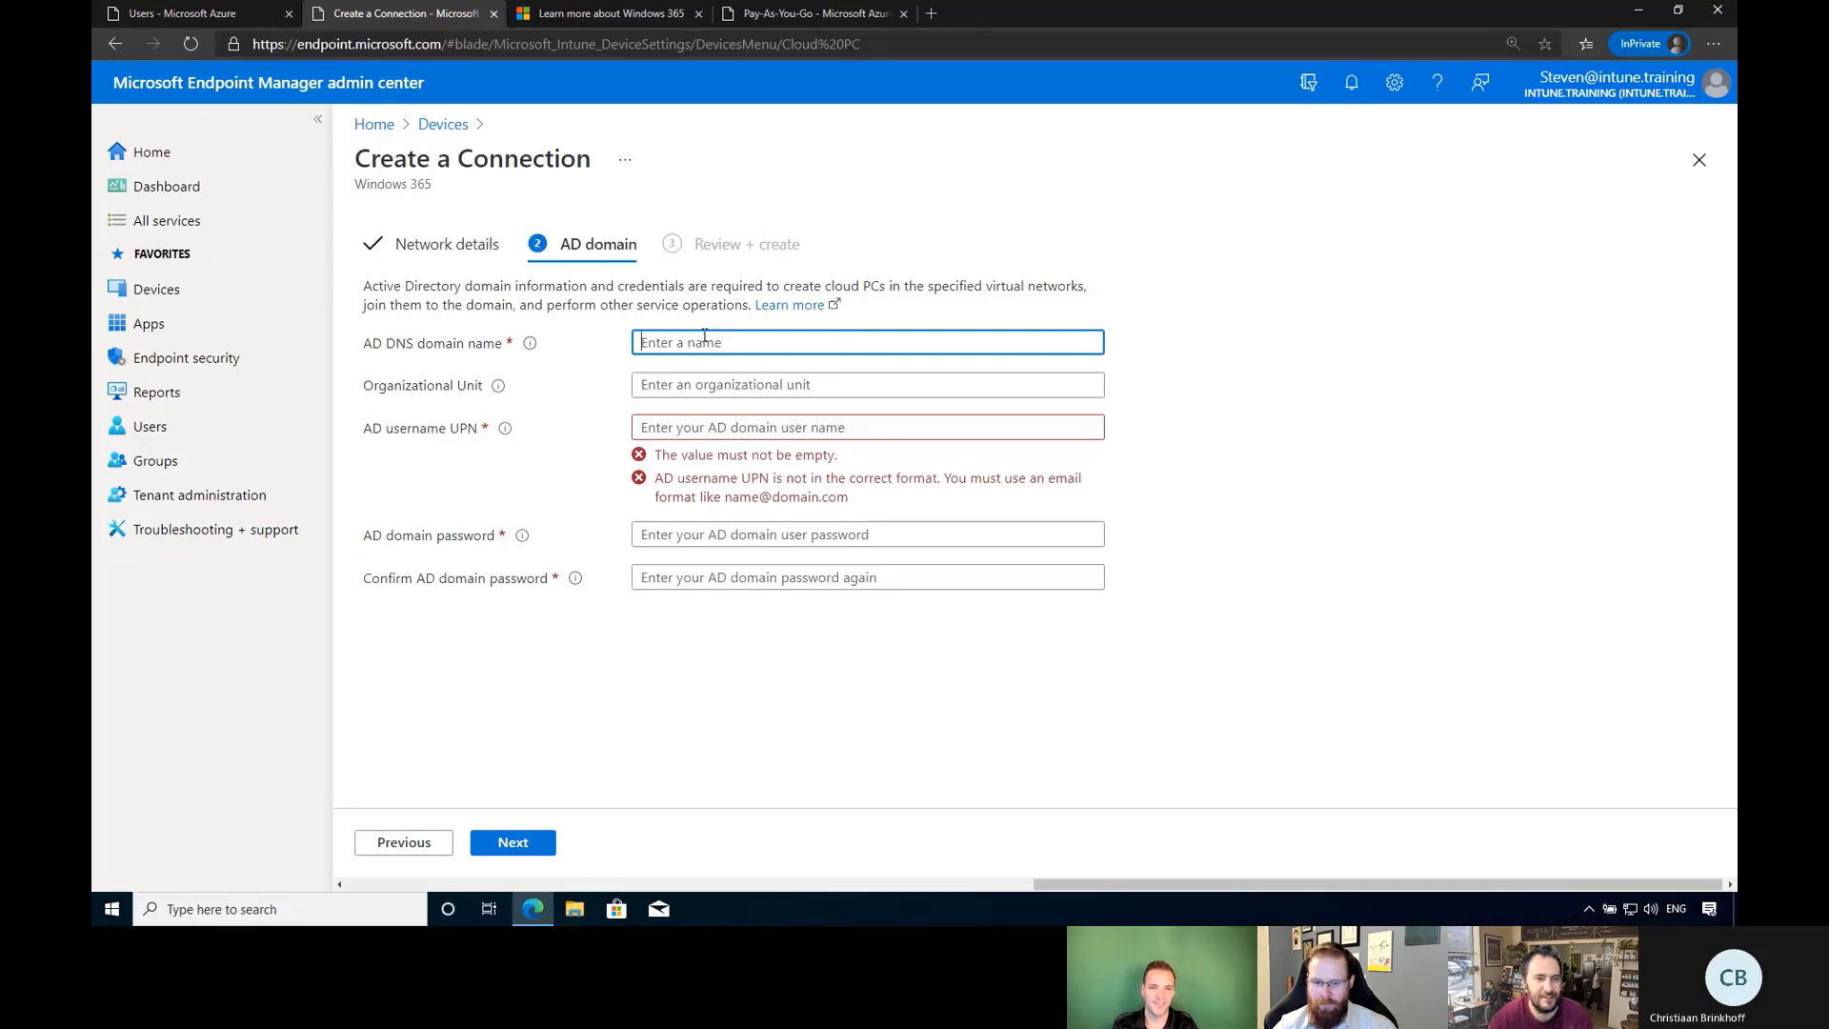
type("intune")
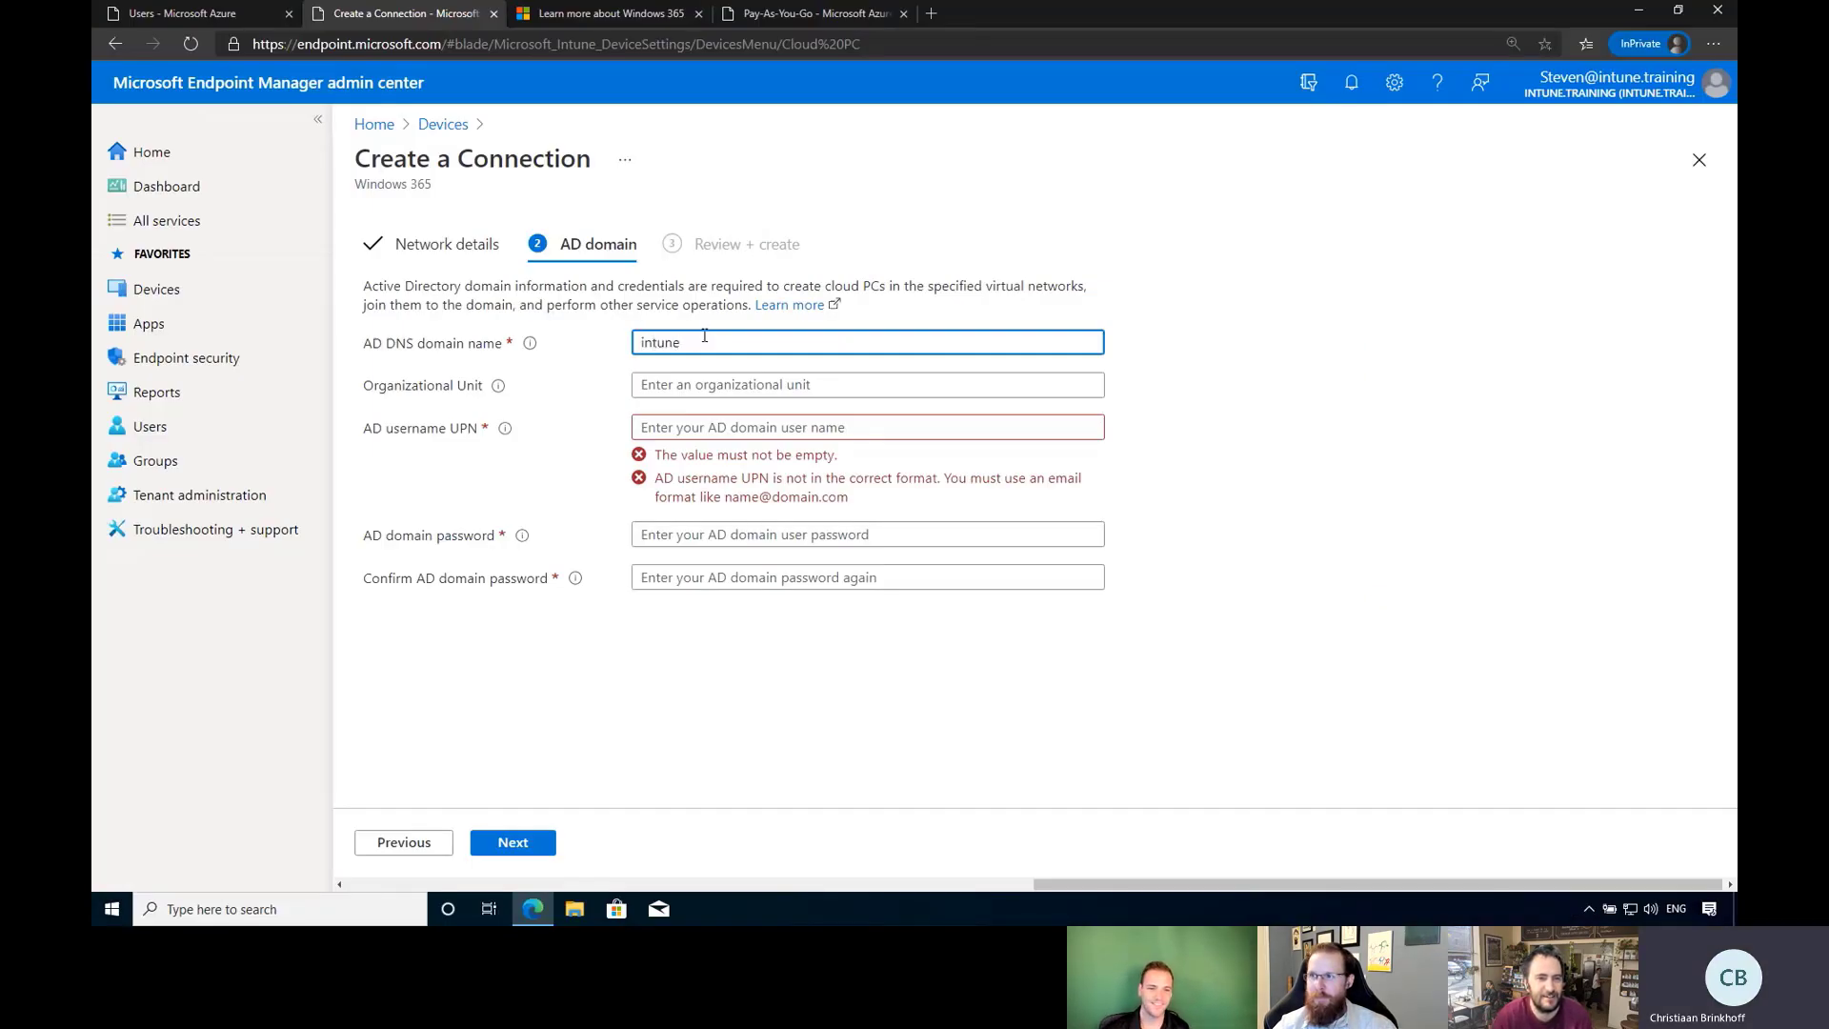
type("training.ad")
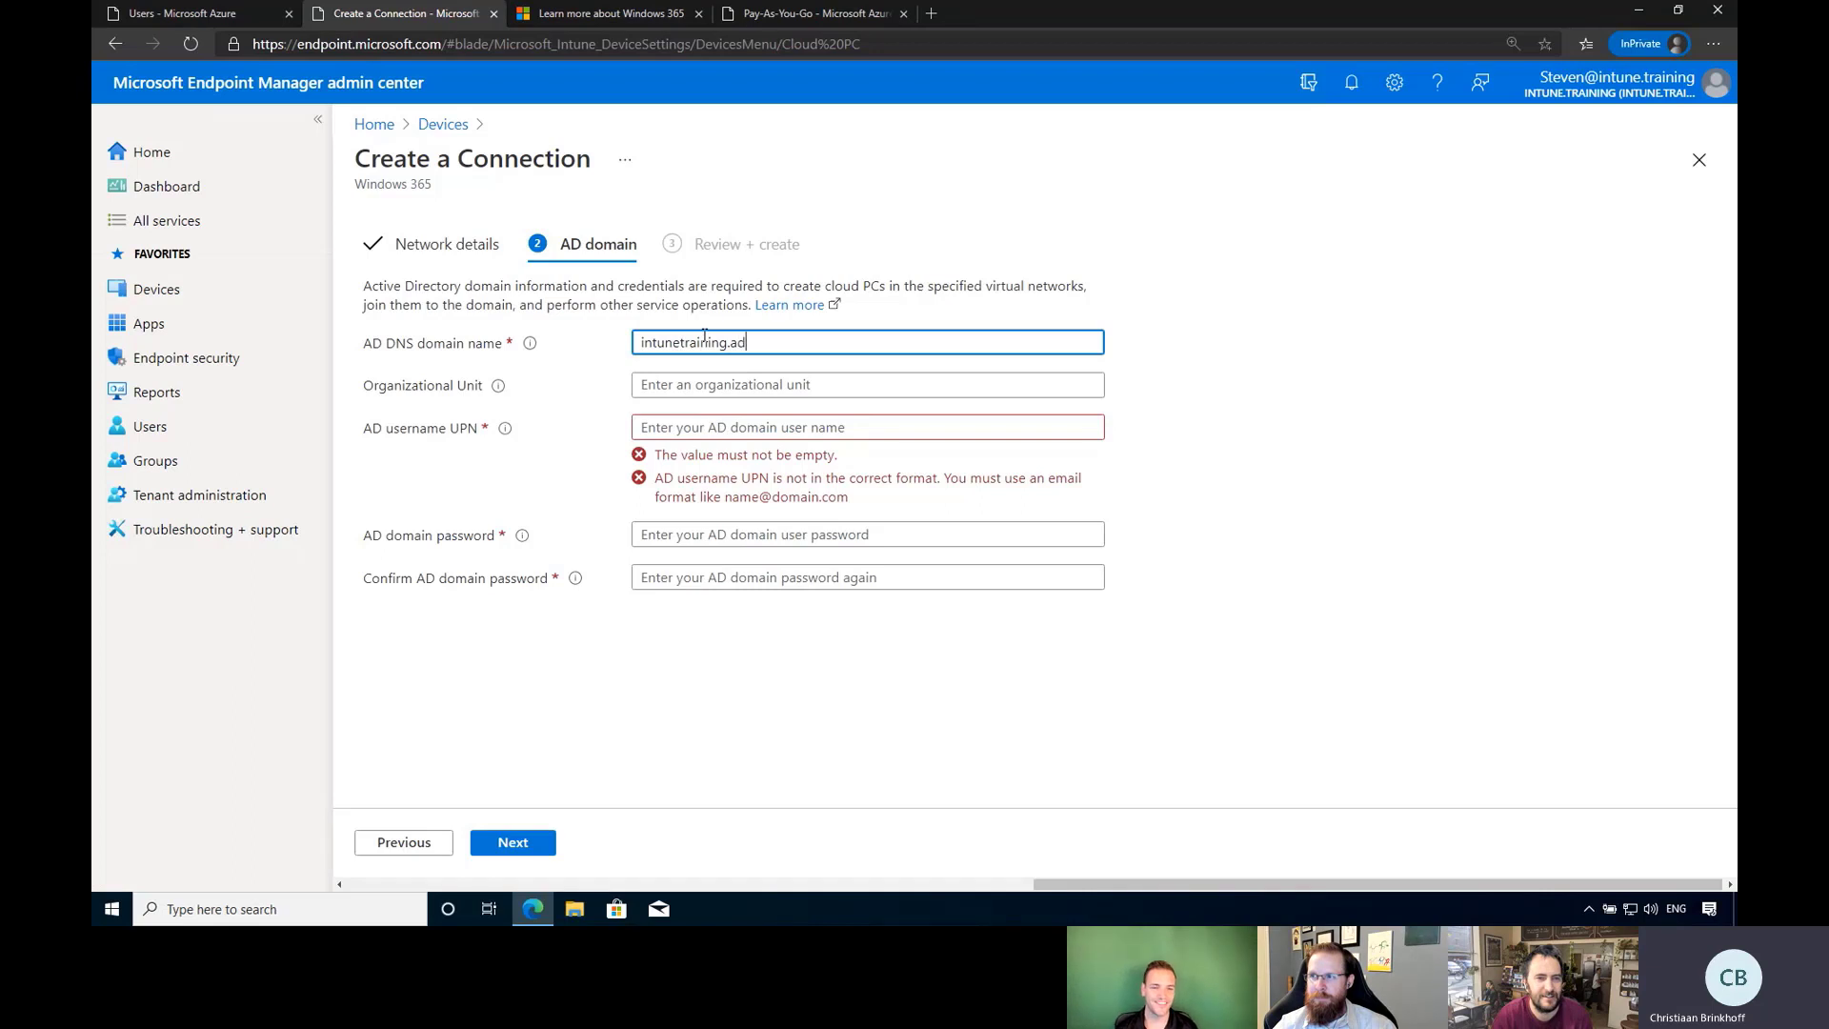
left_click(712, 385)
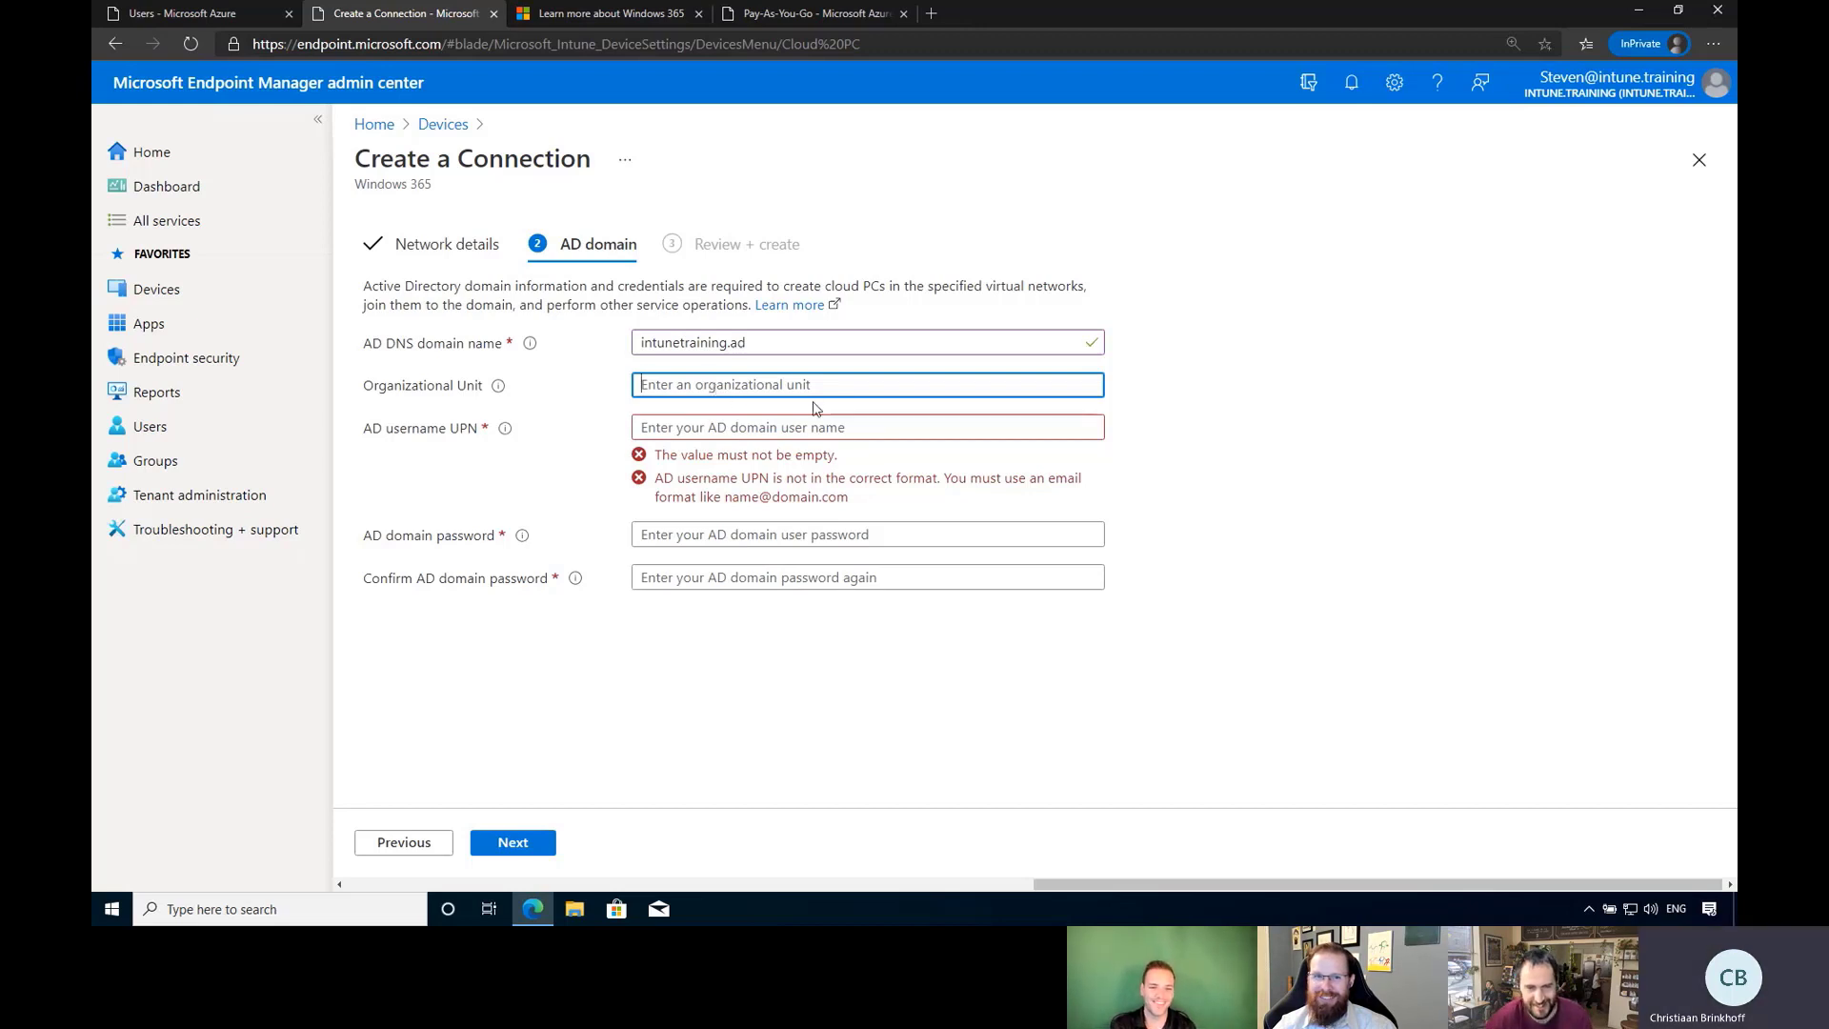
left_click(796, 430)
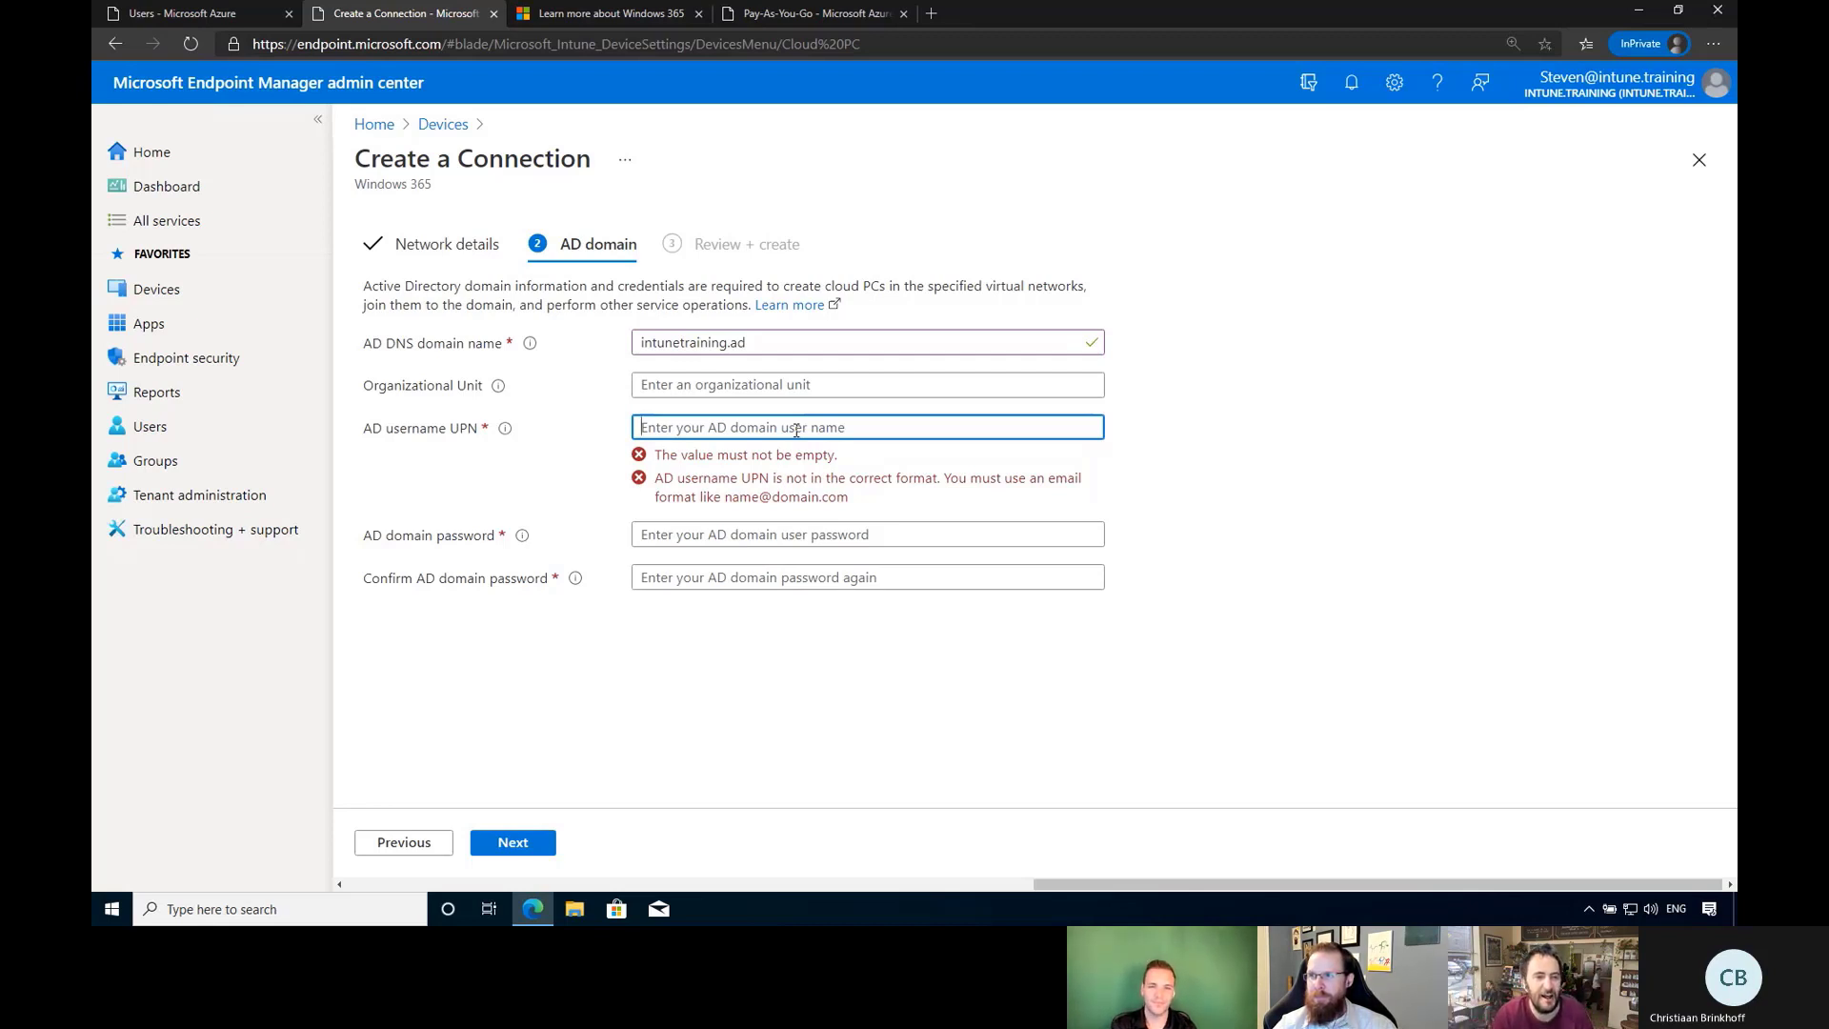
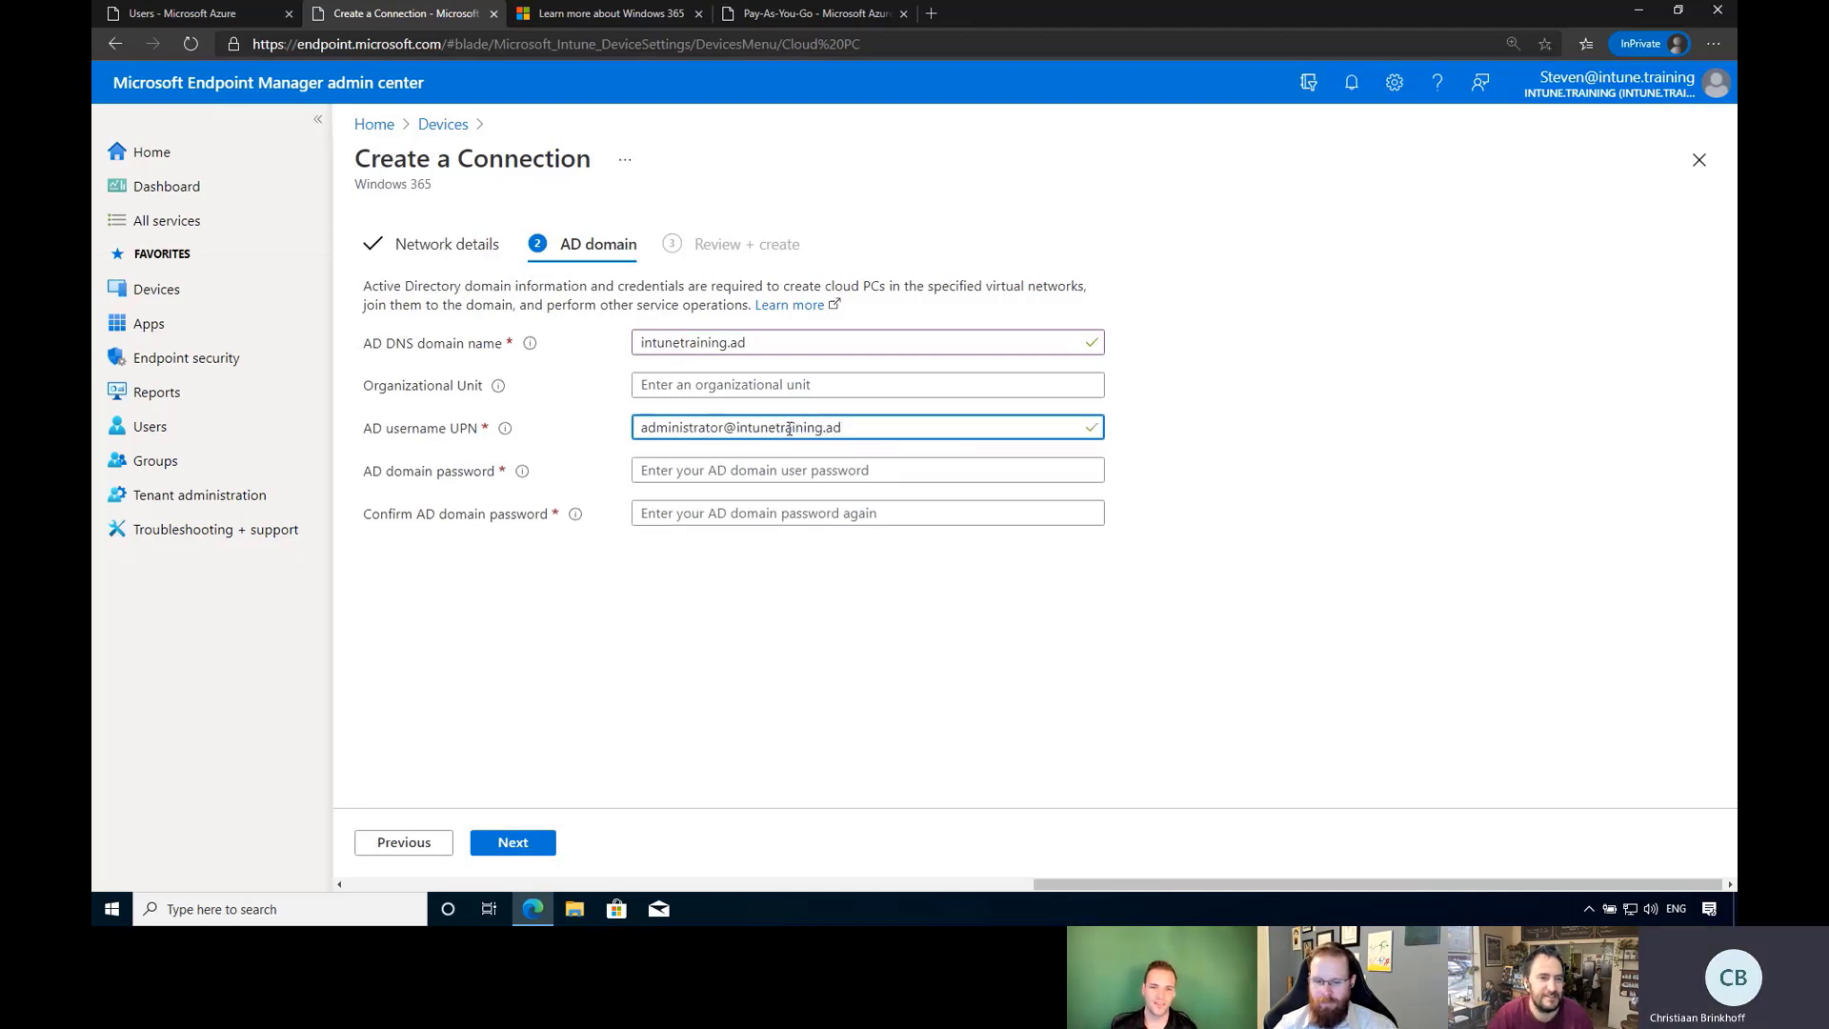
Enter the domain administrator's UPN, paste and confirm the domain password, then advance to Review + create.
left_click(878, 469)
mouse_move(915, 5)
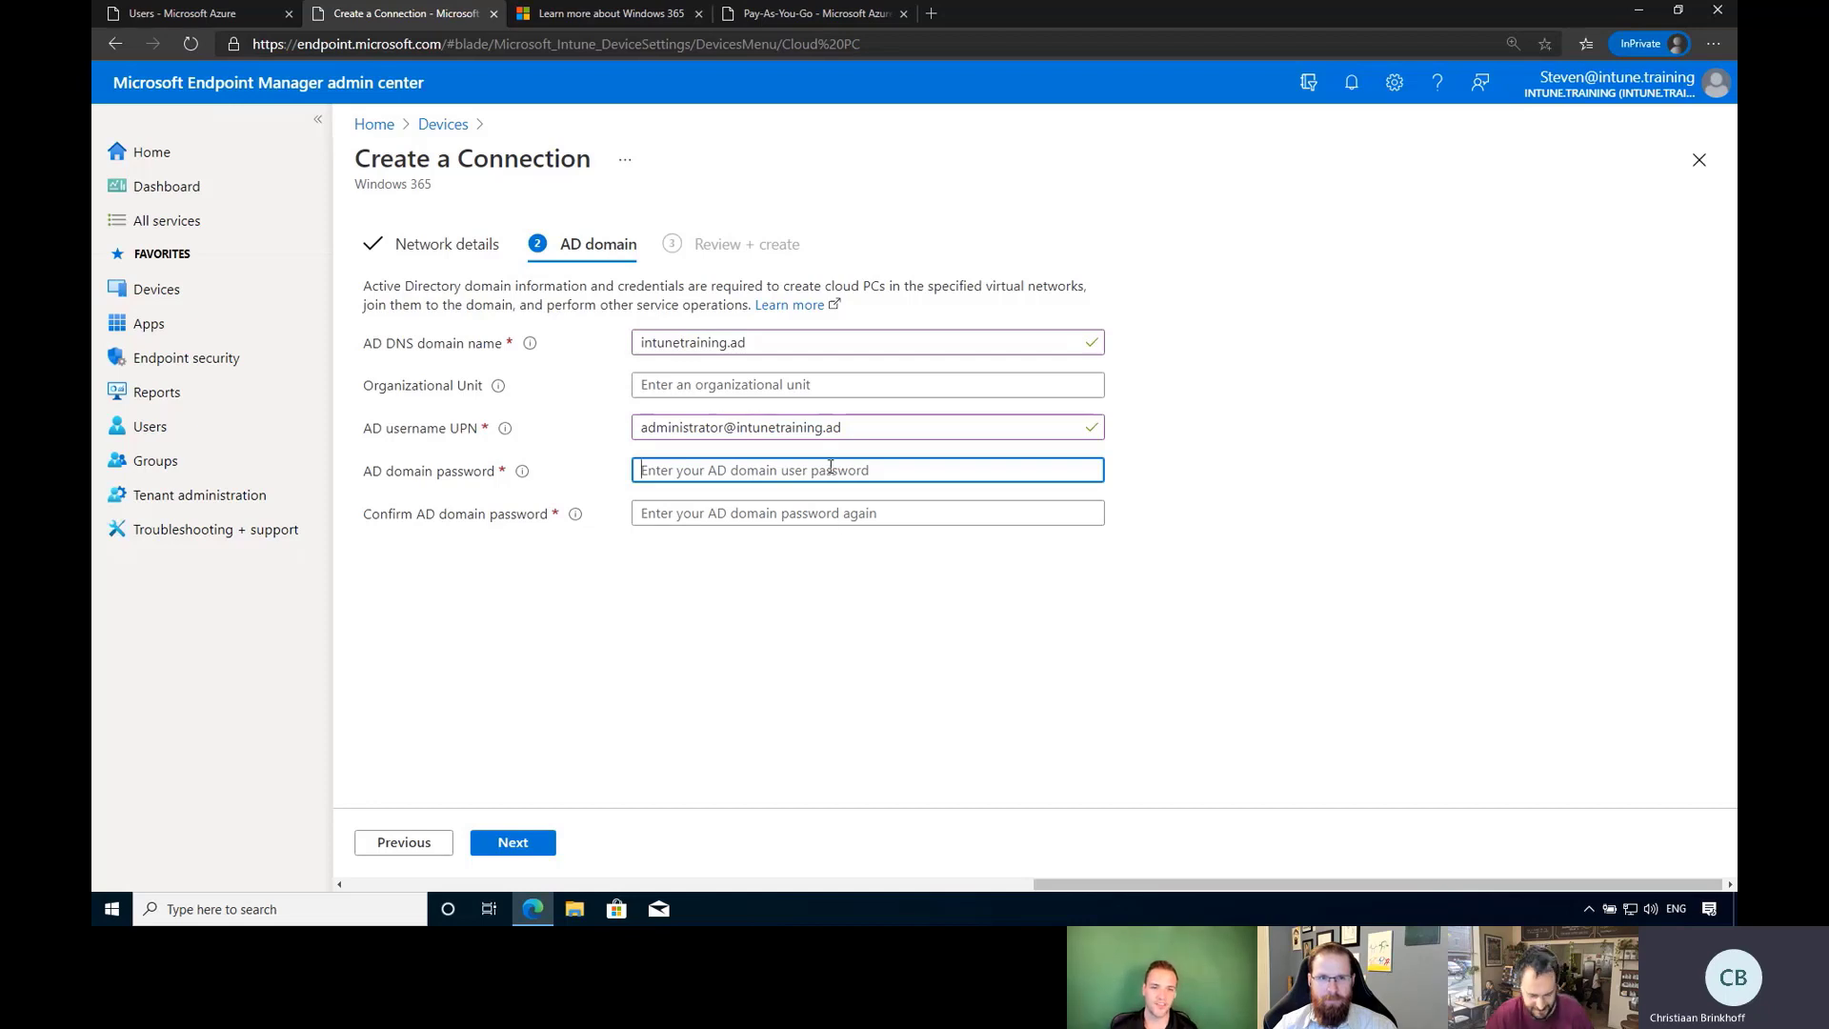
key("ctrl+v")
key("Tab")
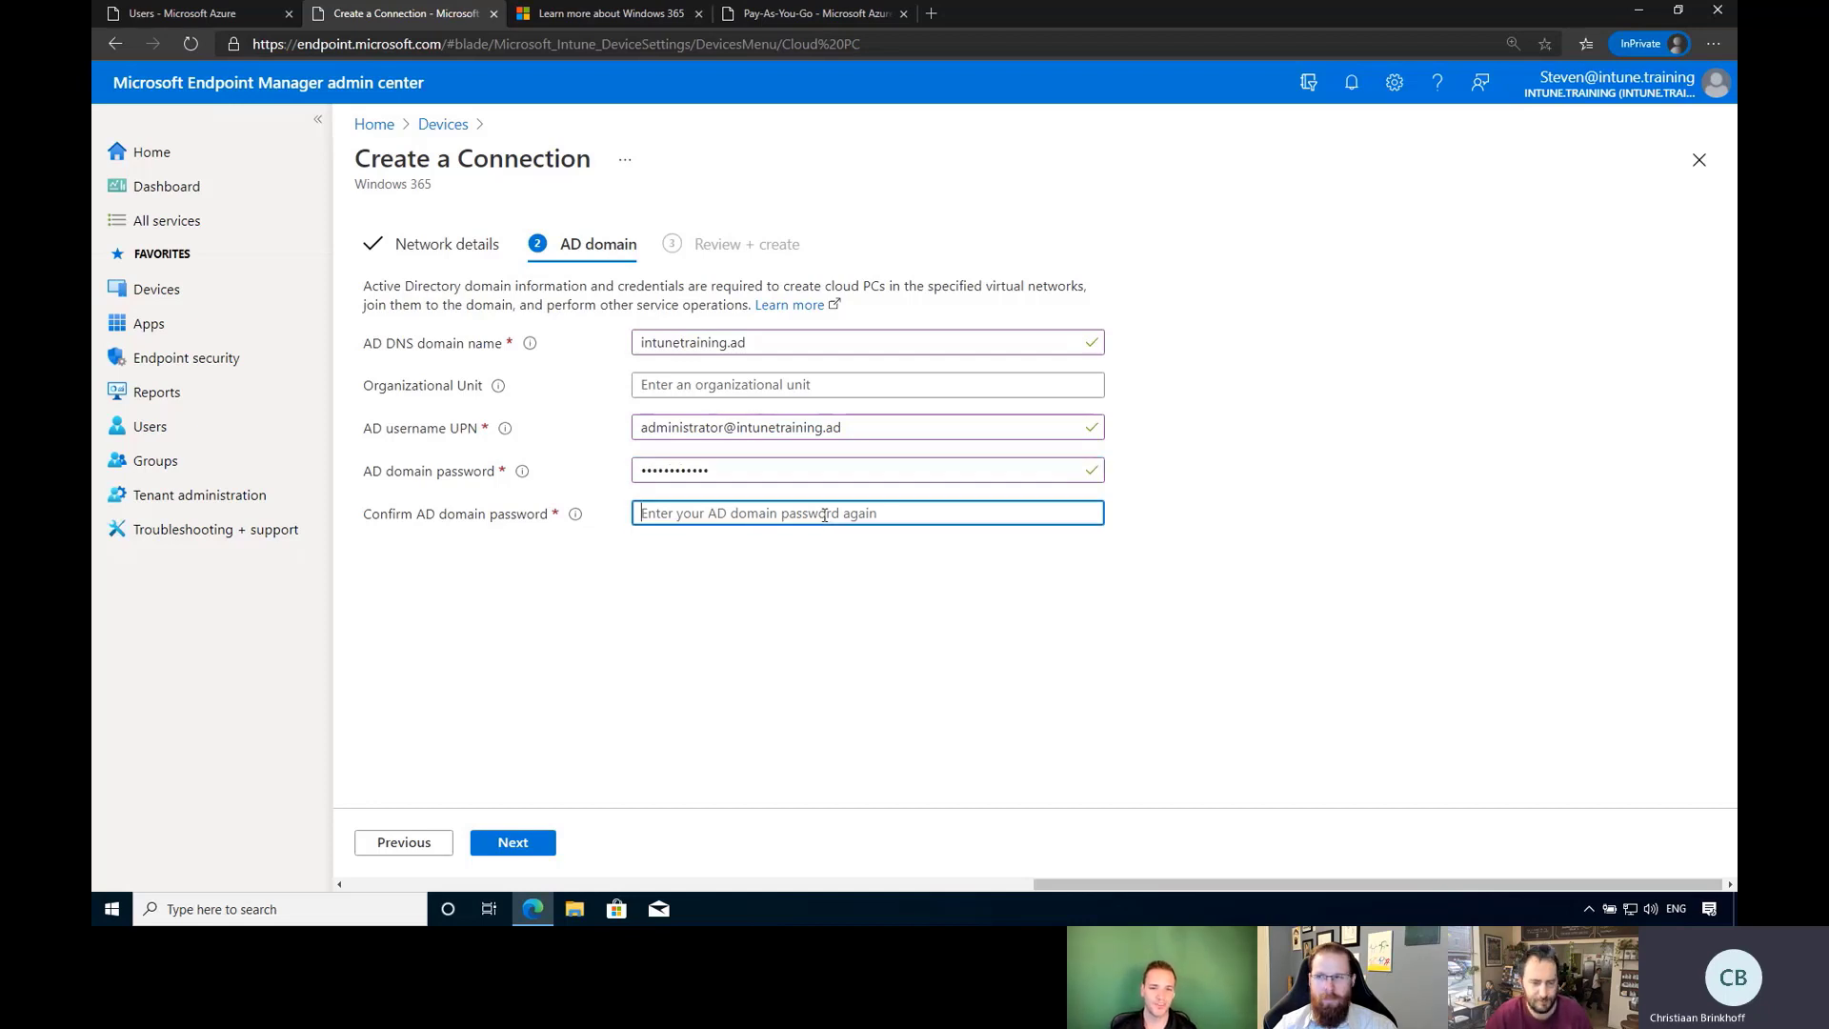
key("ctrl+v")
left_click(526, 846)
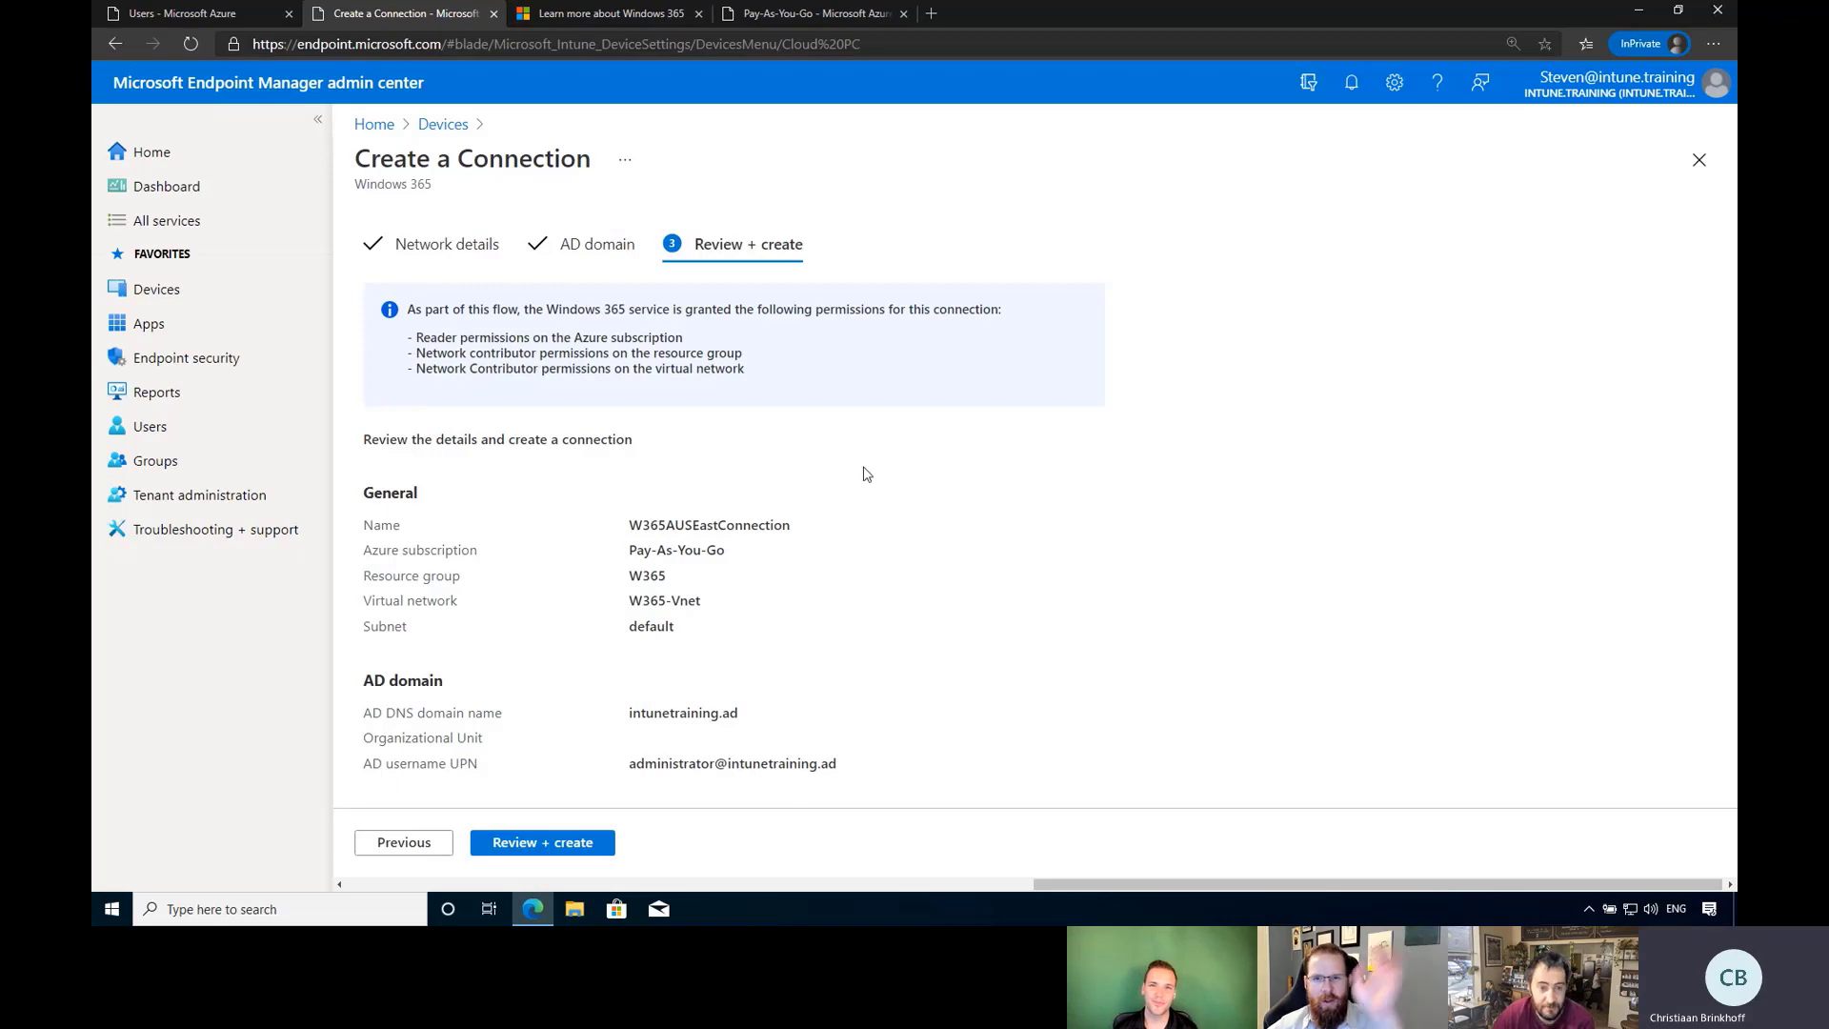
Create the W365AUSEastConnection on-premises network connection from the Review + create page.
left_click(506, 844)
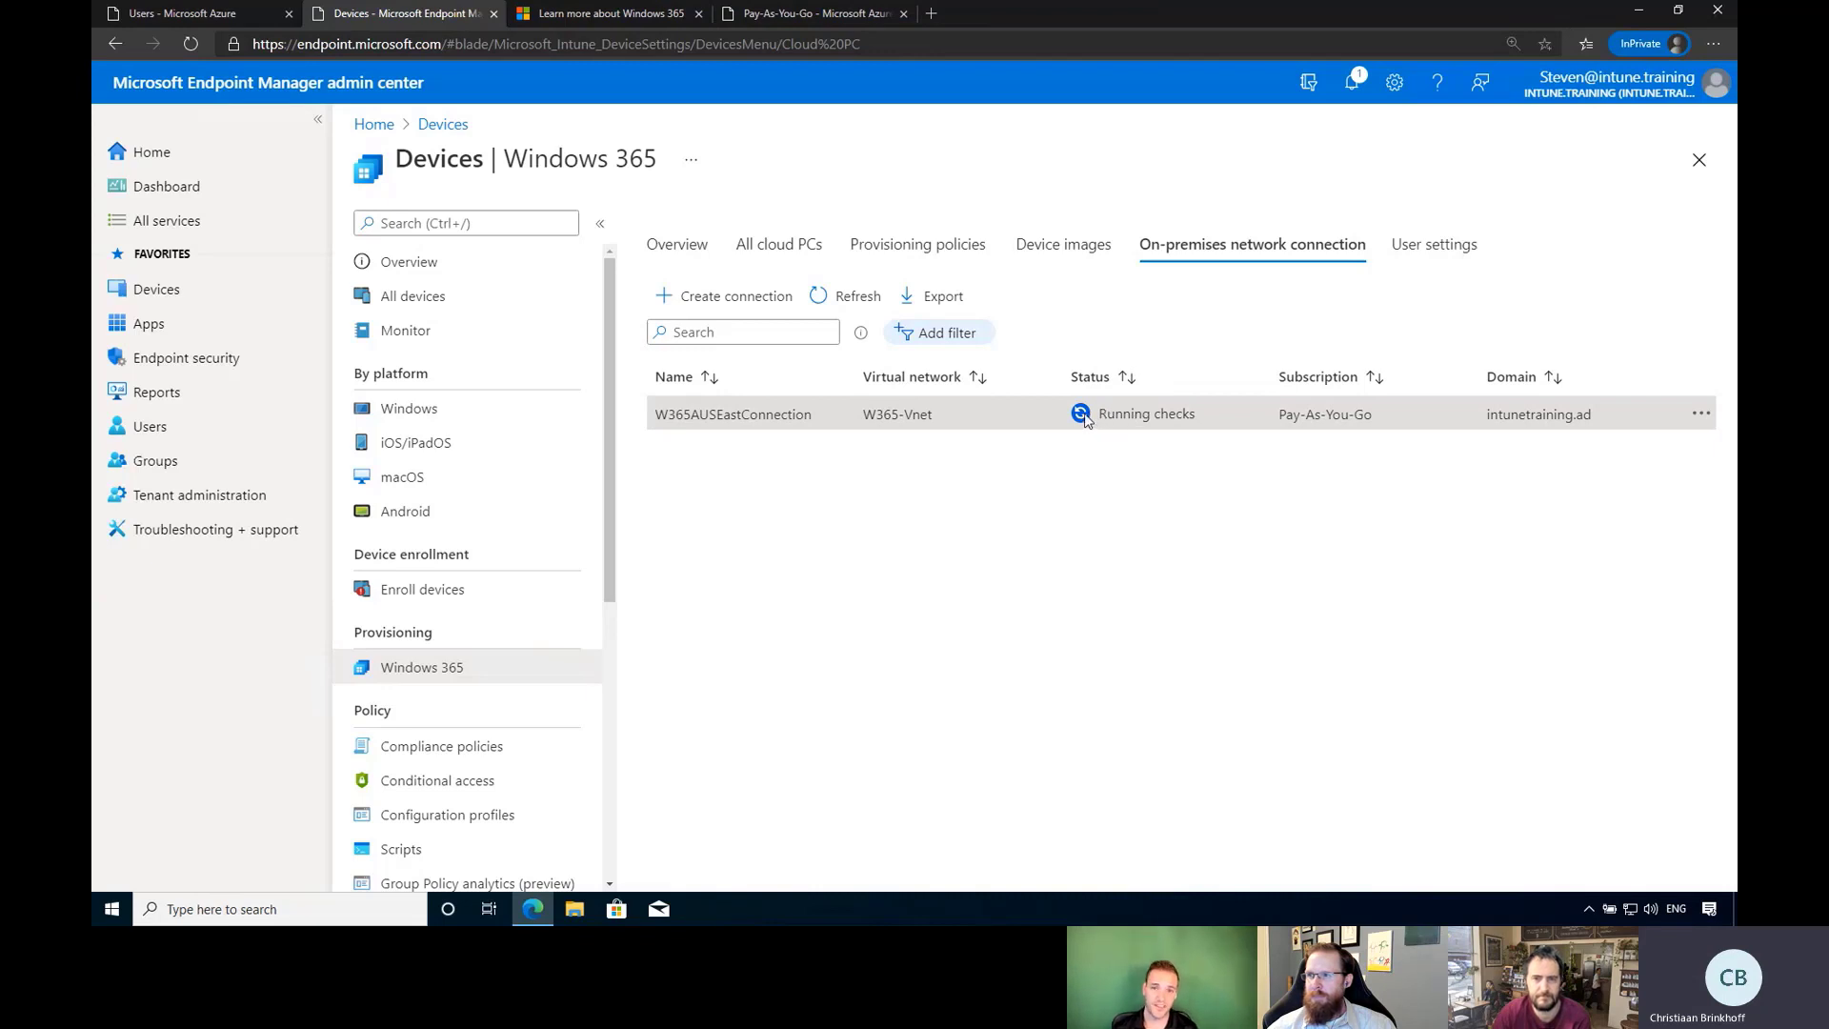
Check the notifications and refresh the connection list; W365AUSEastConnection still shows Running checks.
left_click(1702, 416)
left_click(1702, 416)
left_click(1702, 416)
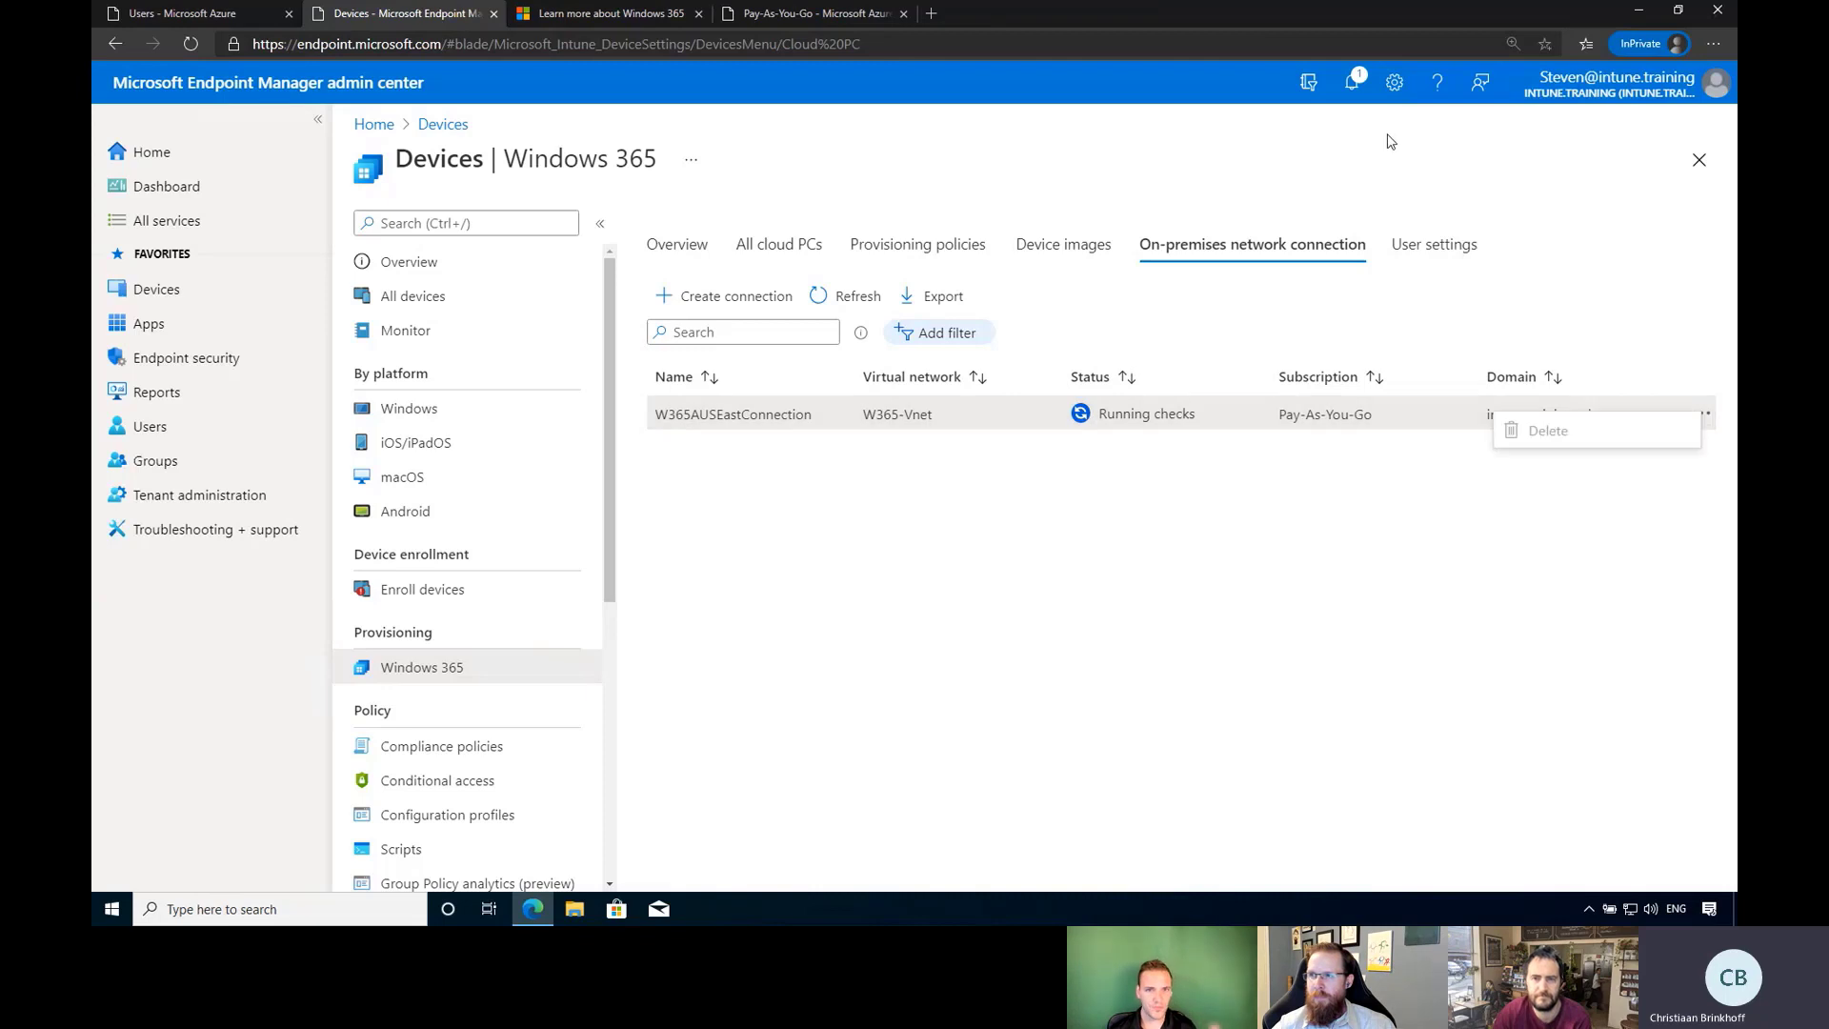
left_click(1350, 79)
left_click(1700, 131)
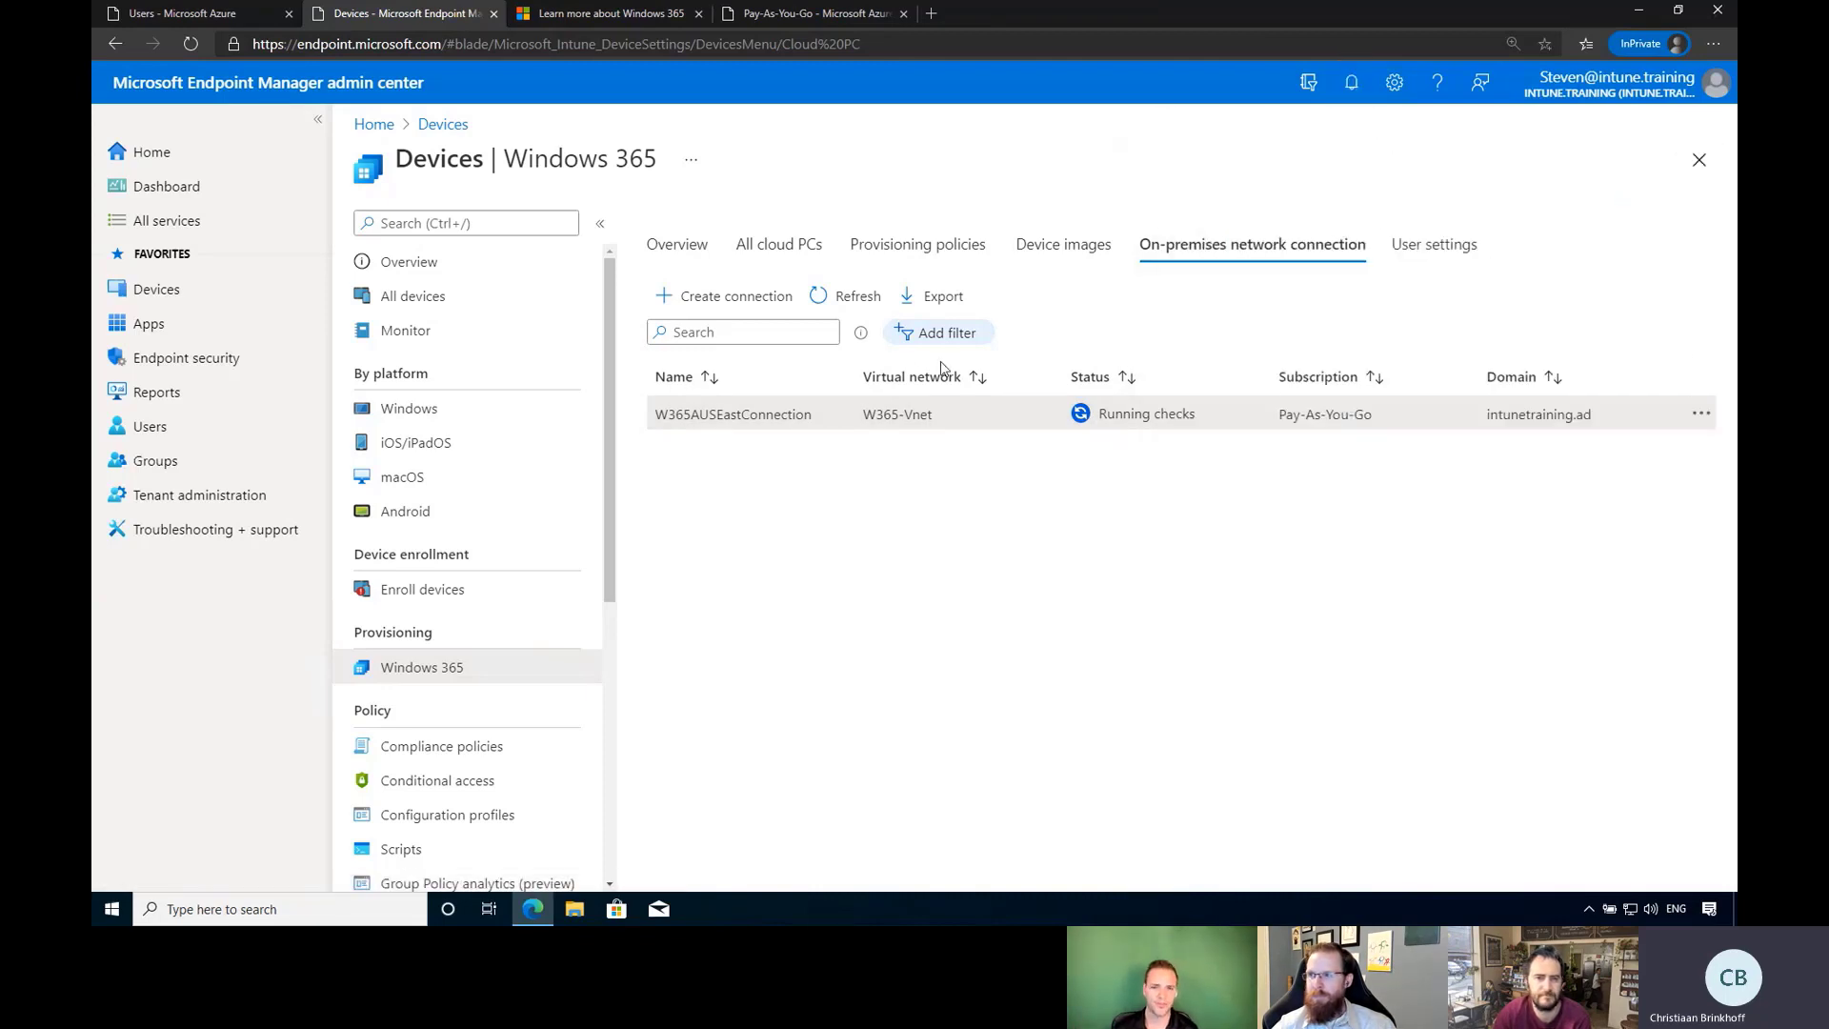
left_click(847, 300)
left_click(847, 301)
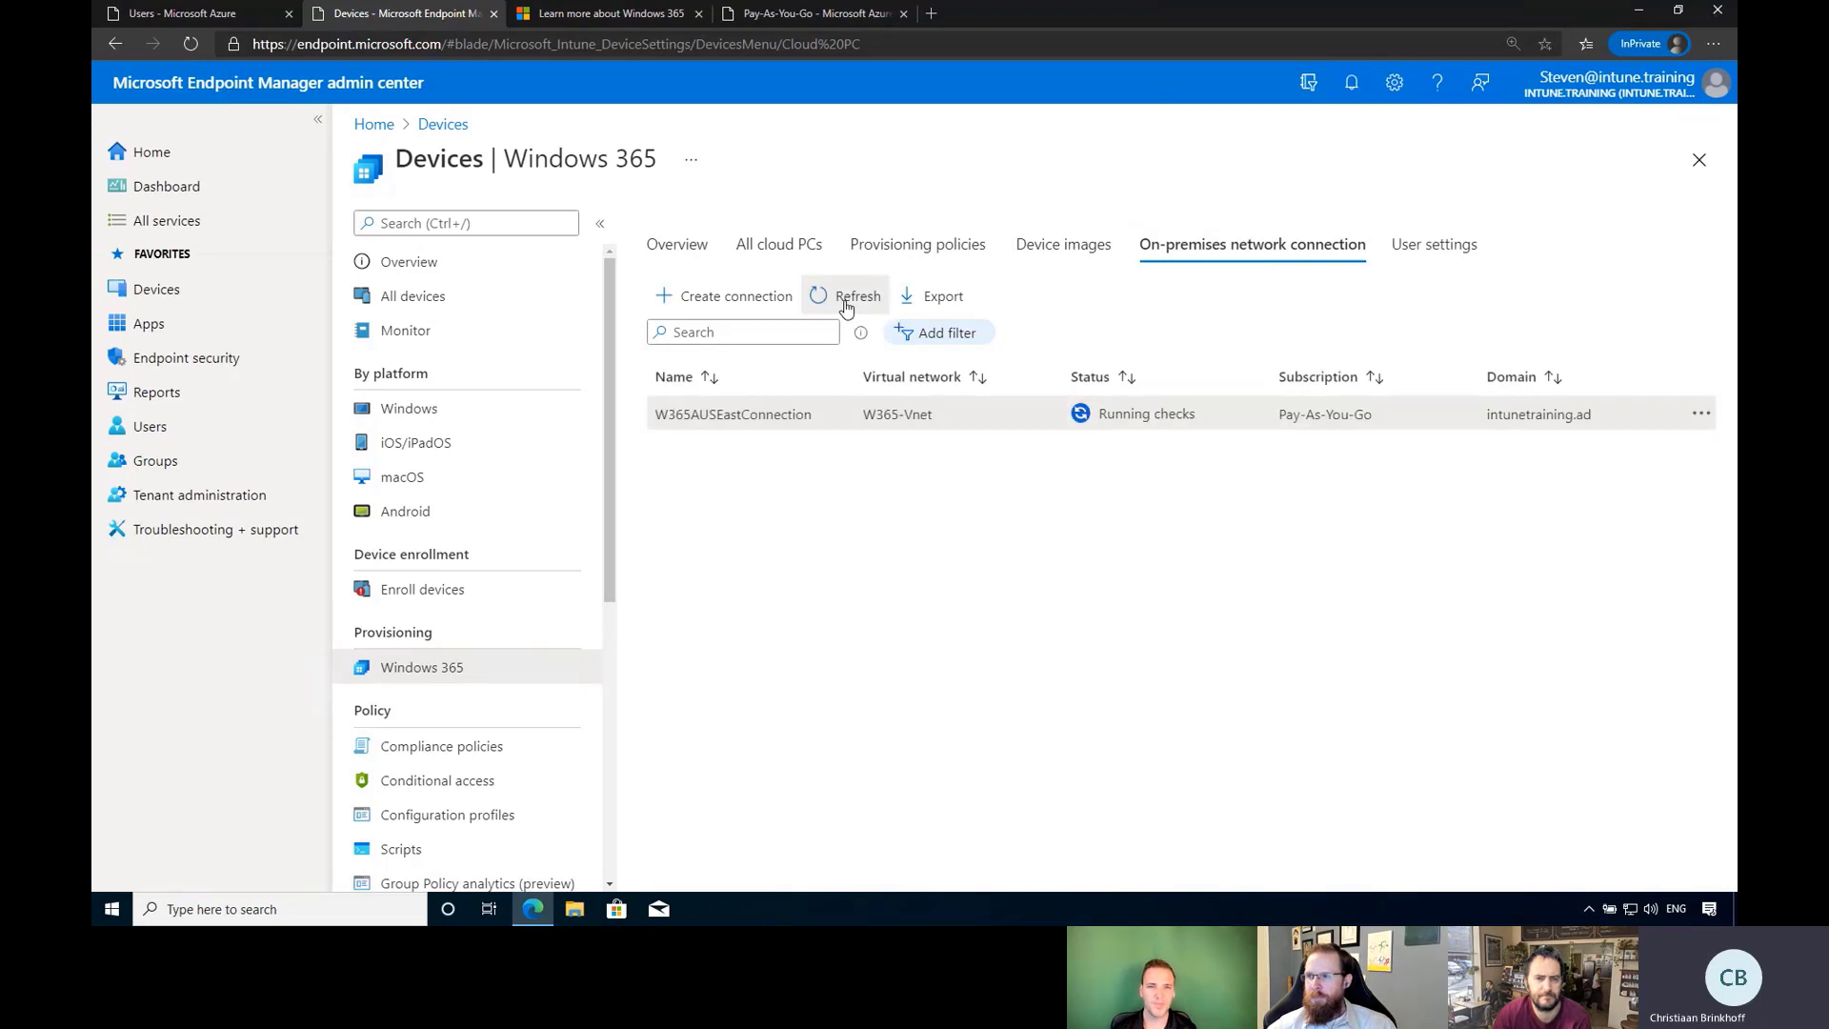
Glance at the Device images tab twice, returning each time to On-premises network connection.
left_click(1052, 251)
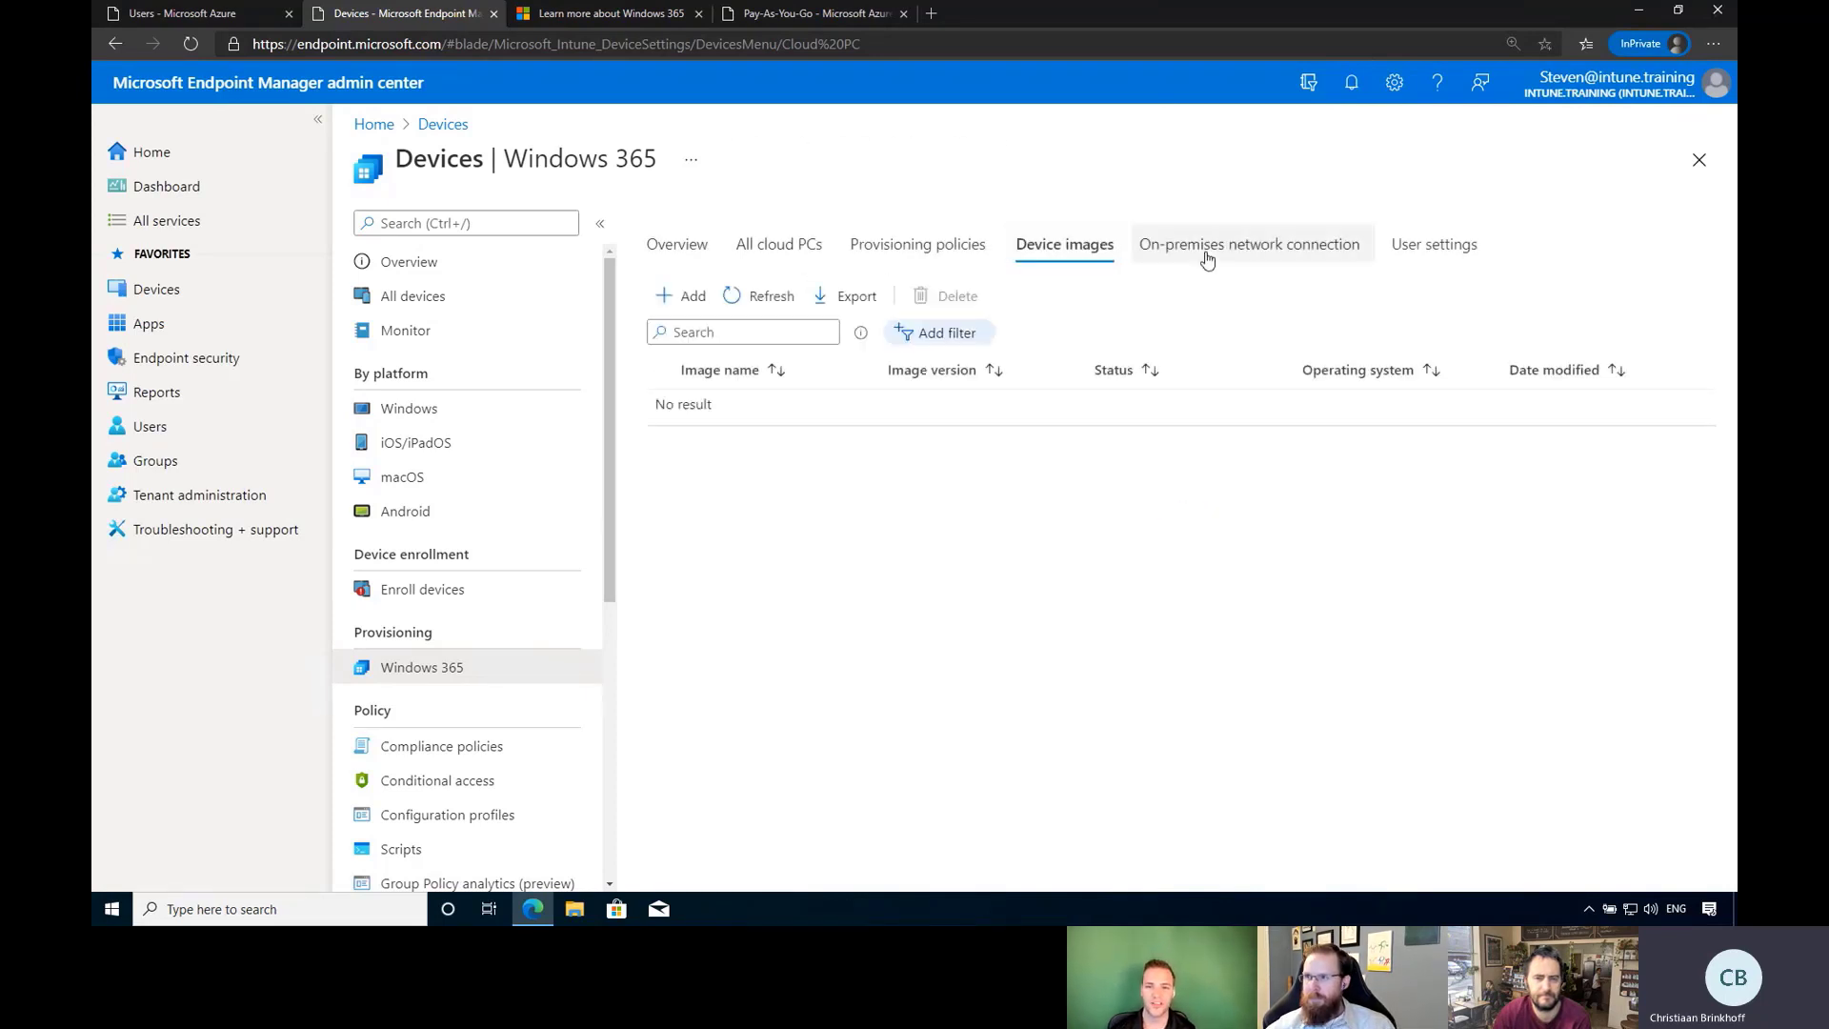
left_click(1208, 258)
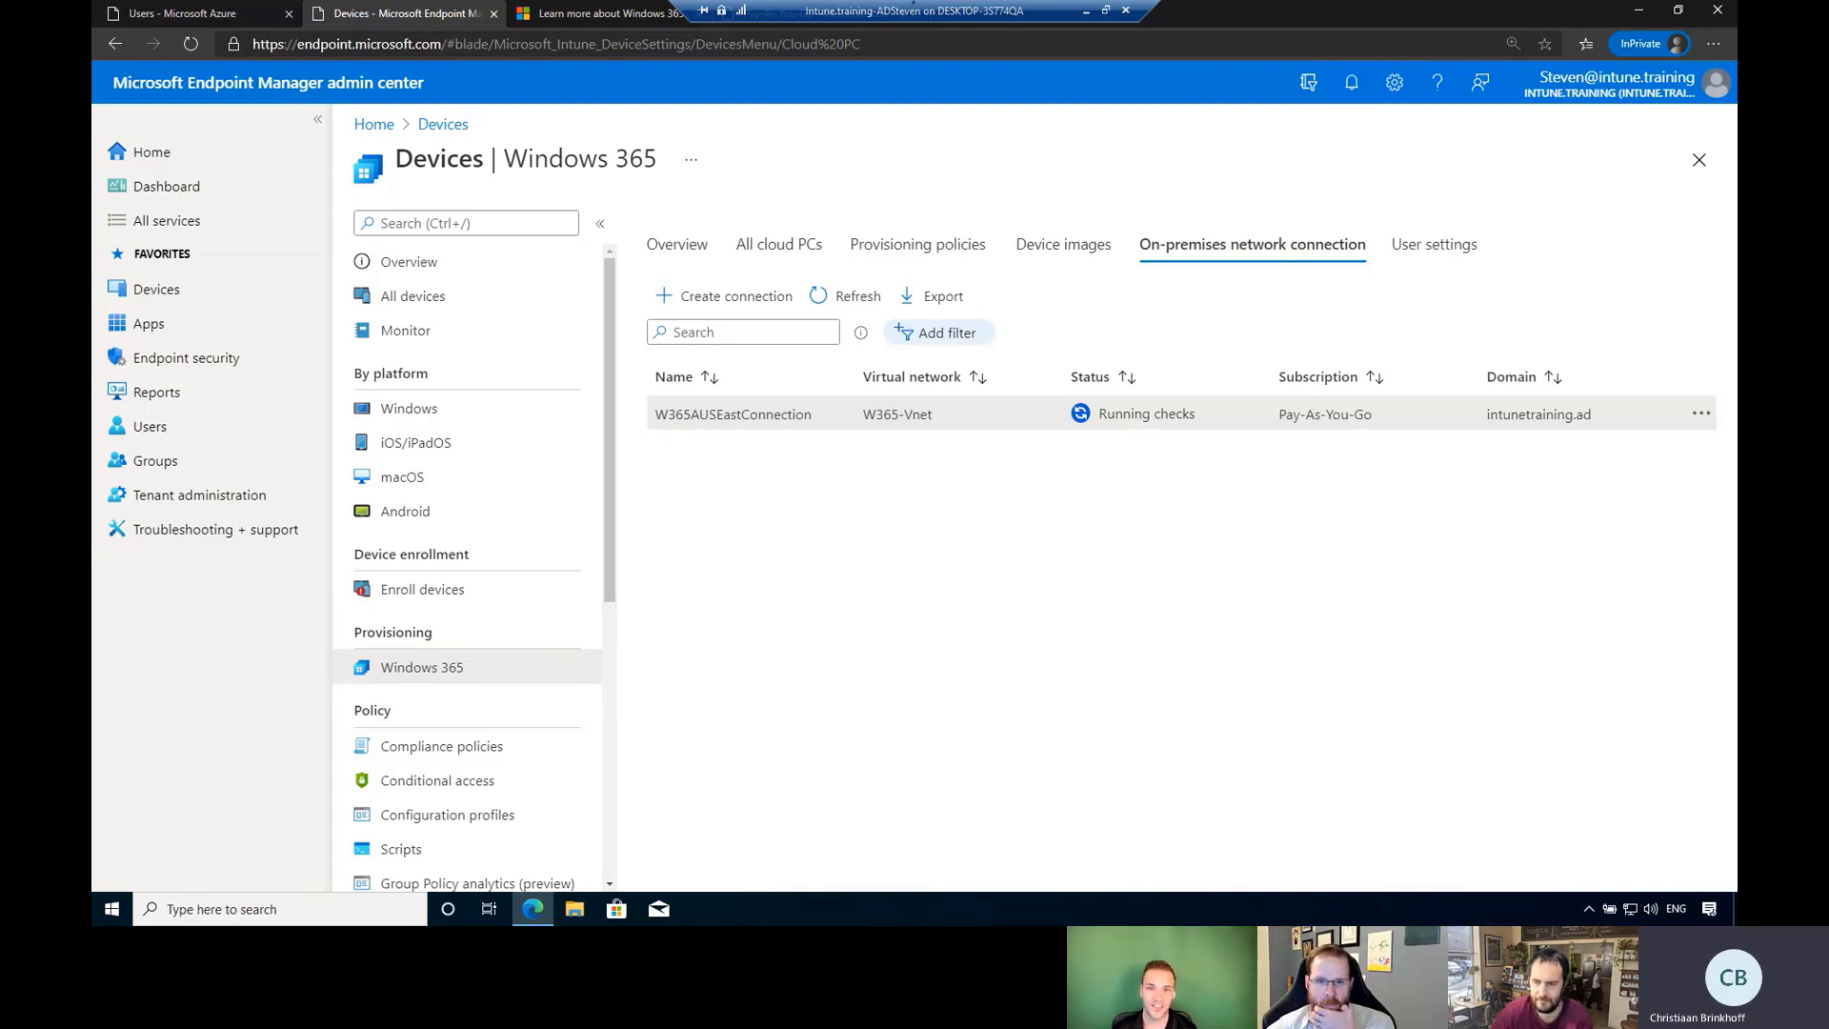
left_click(1067, 250)
left_click(1246, 250)
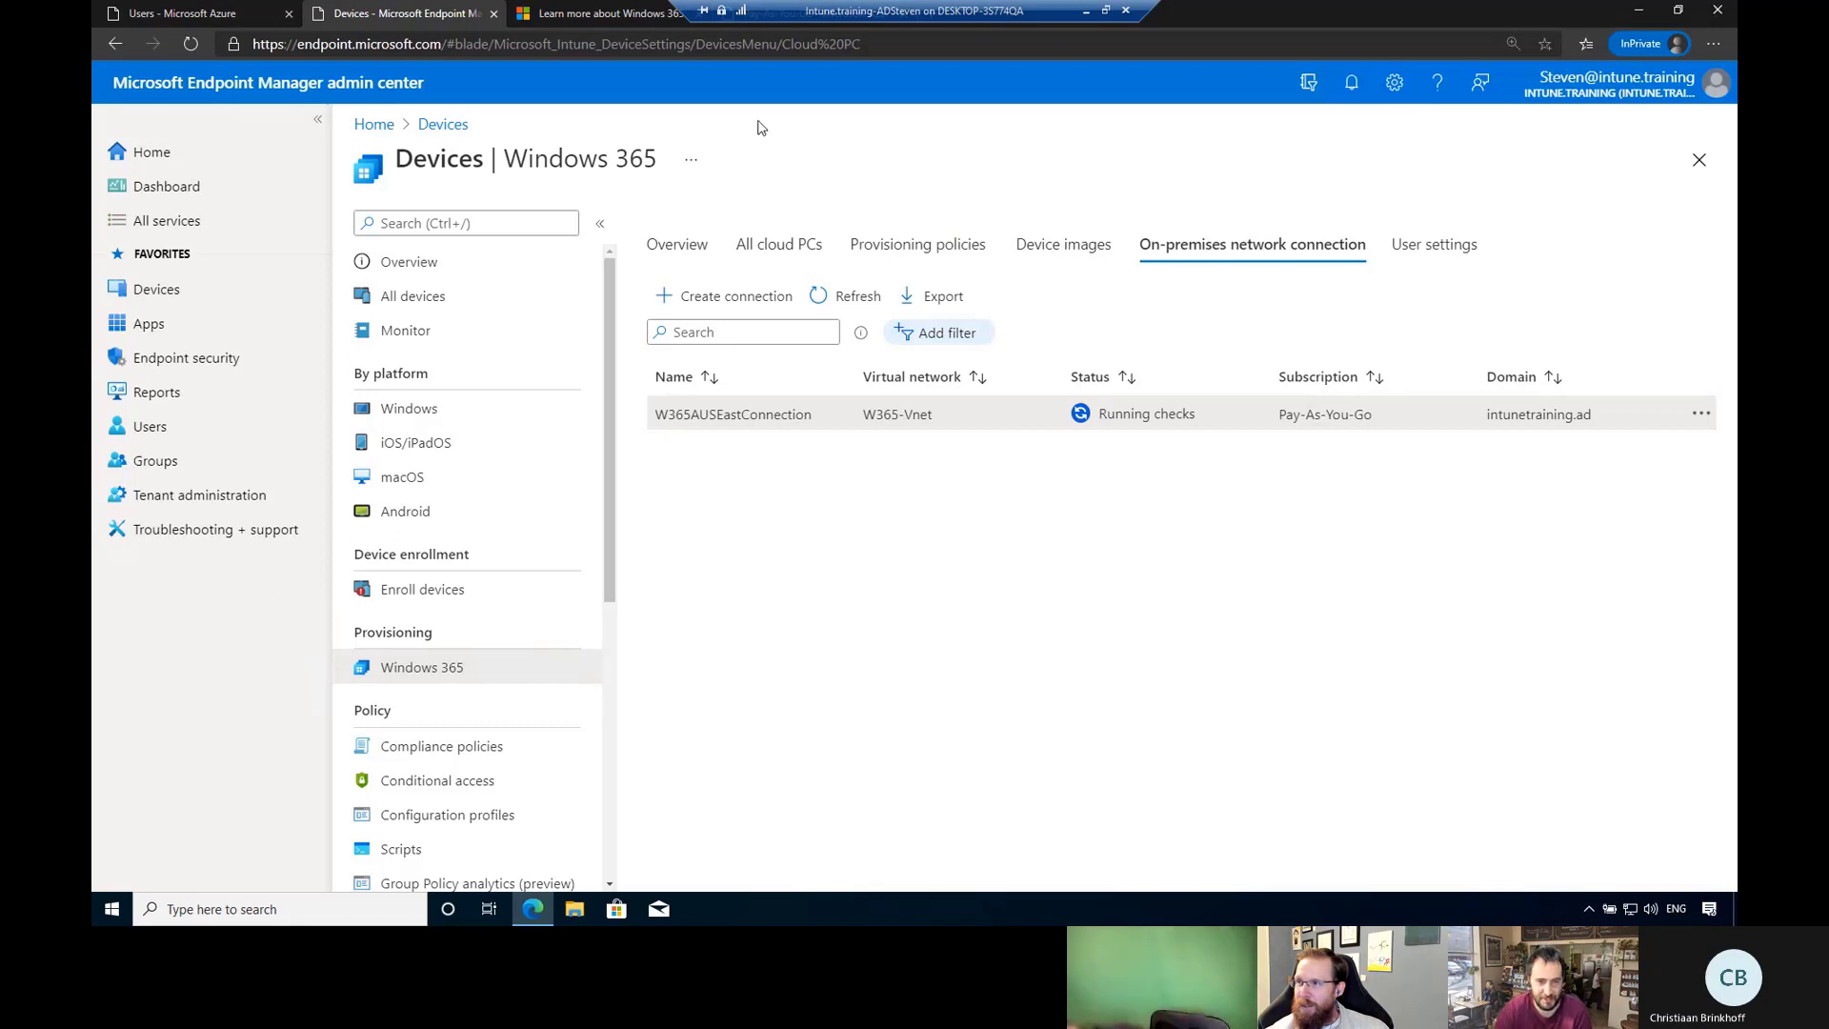
left_click(673, 245)
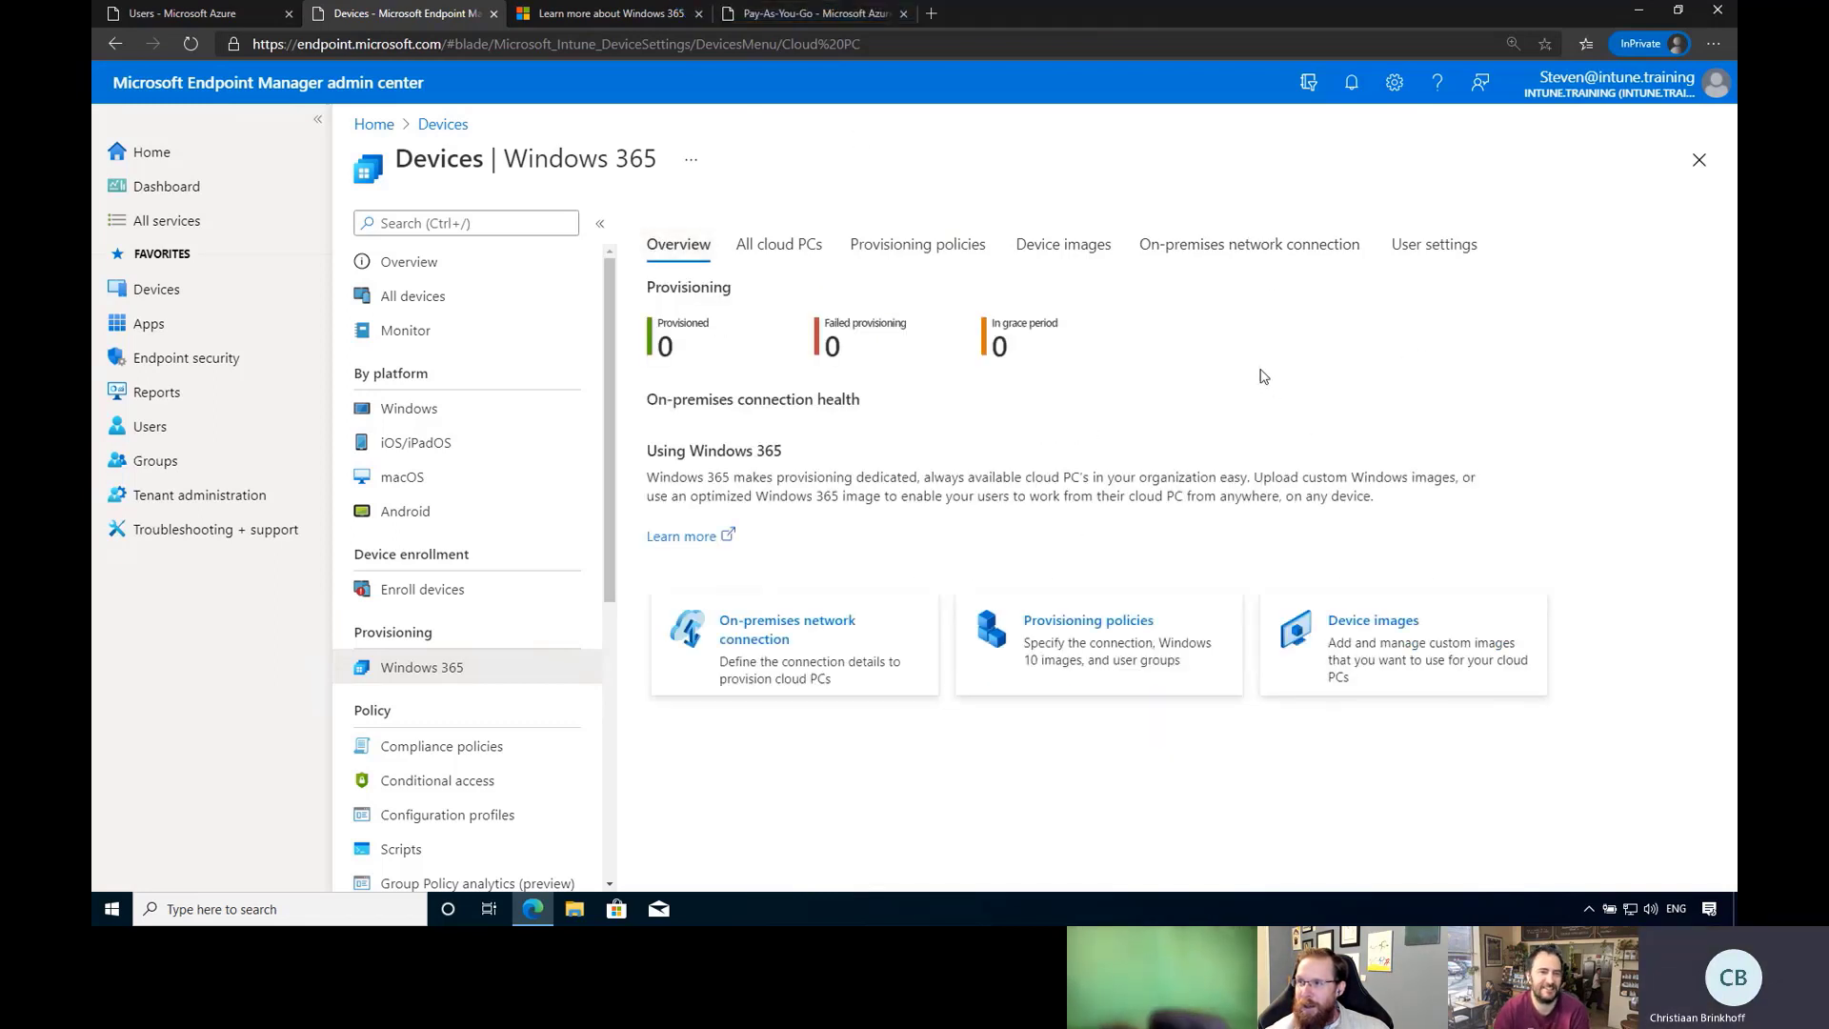
left_click(1198, 253)
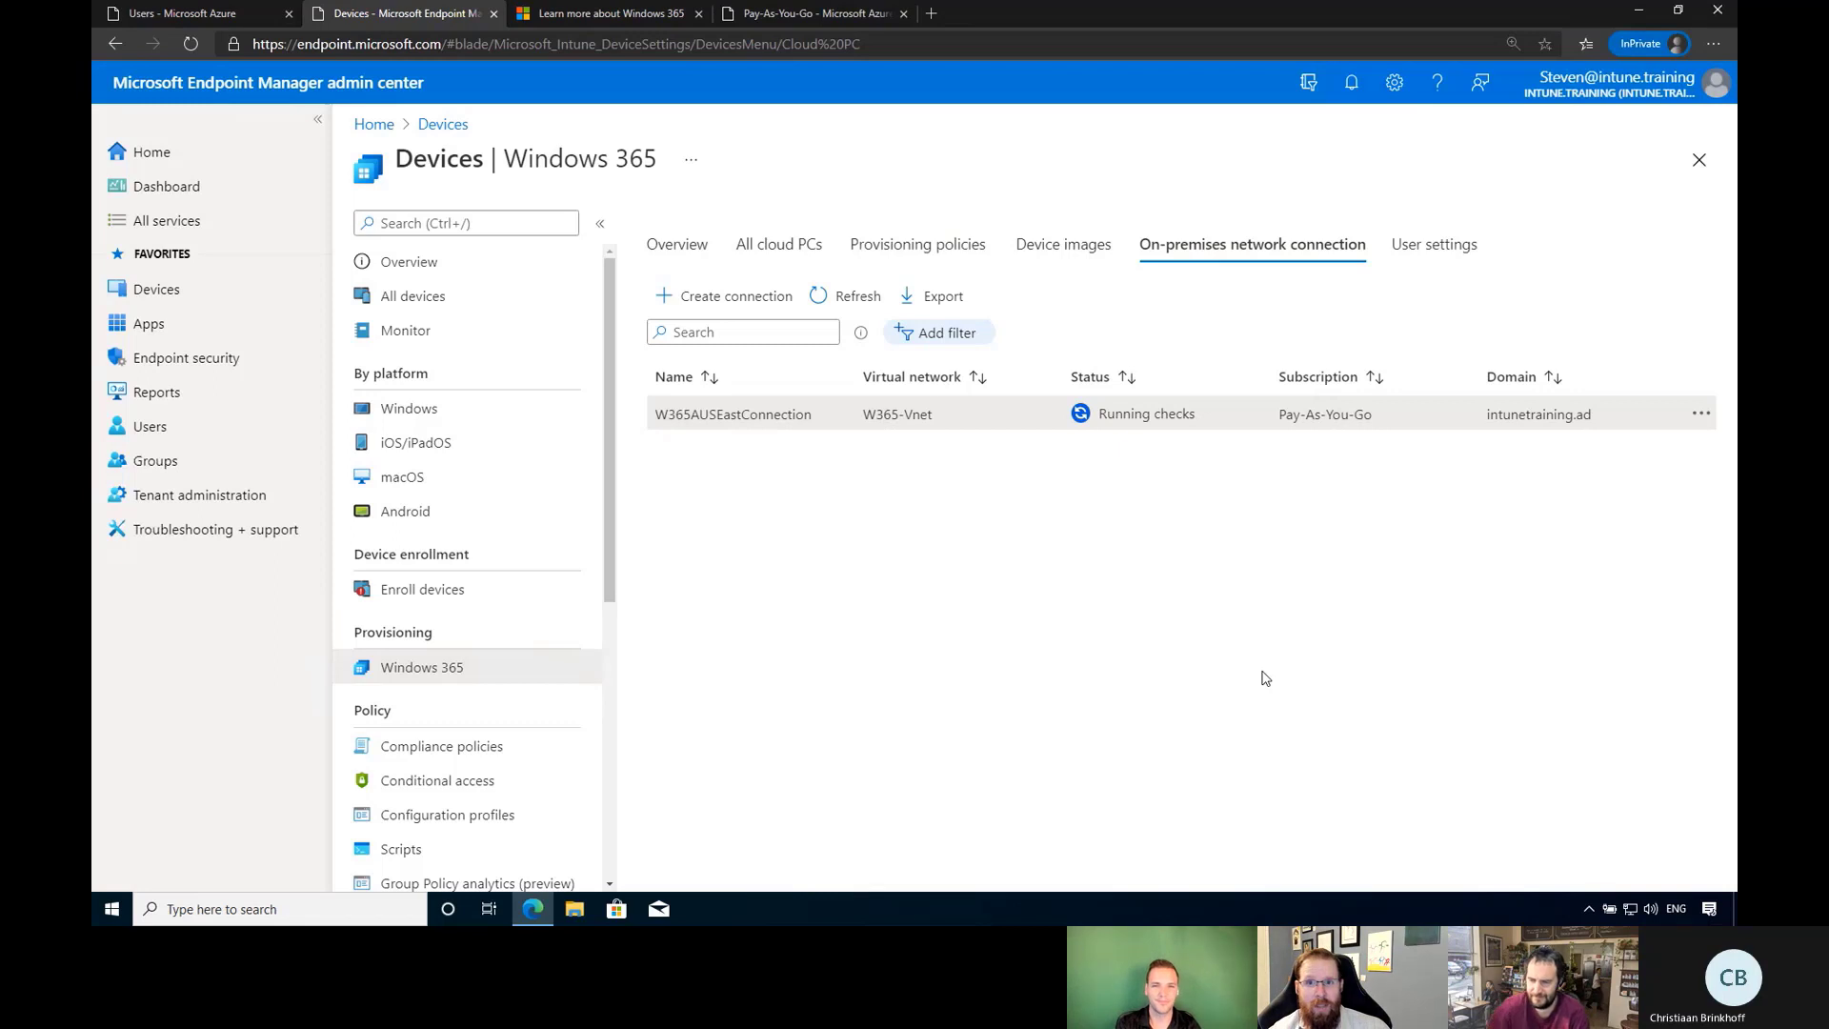
mouse_move(920, 10)
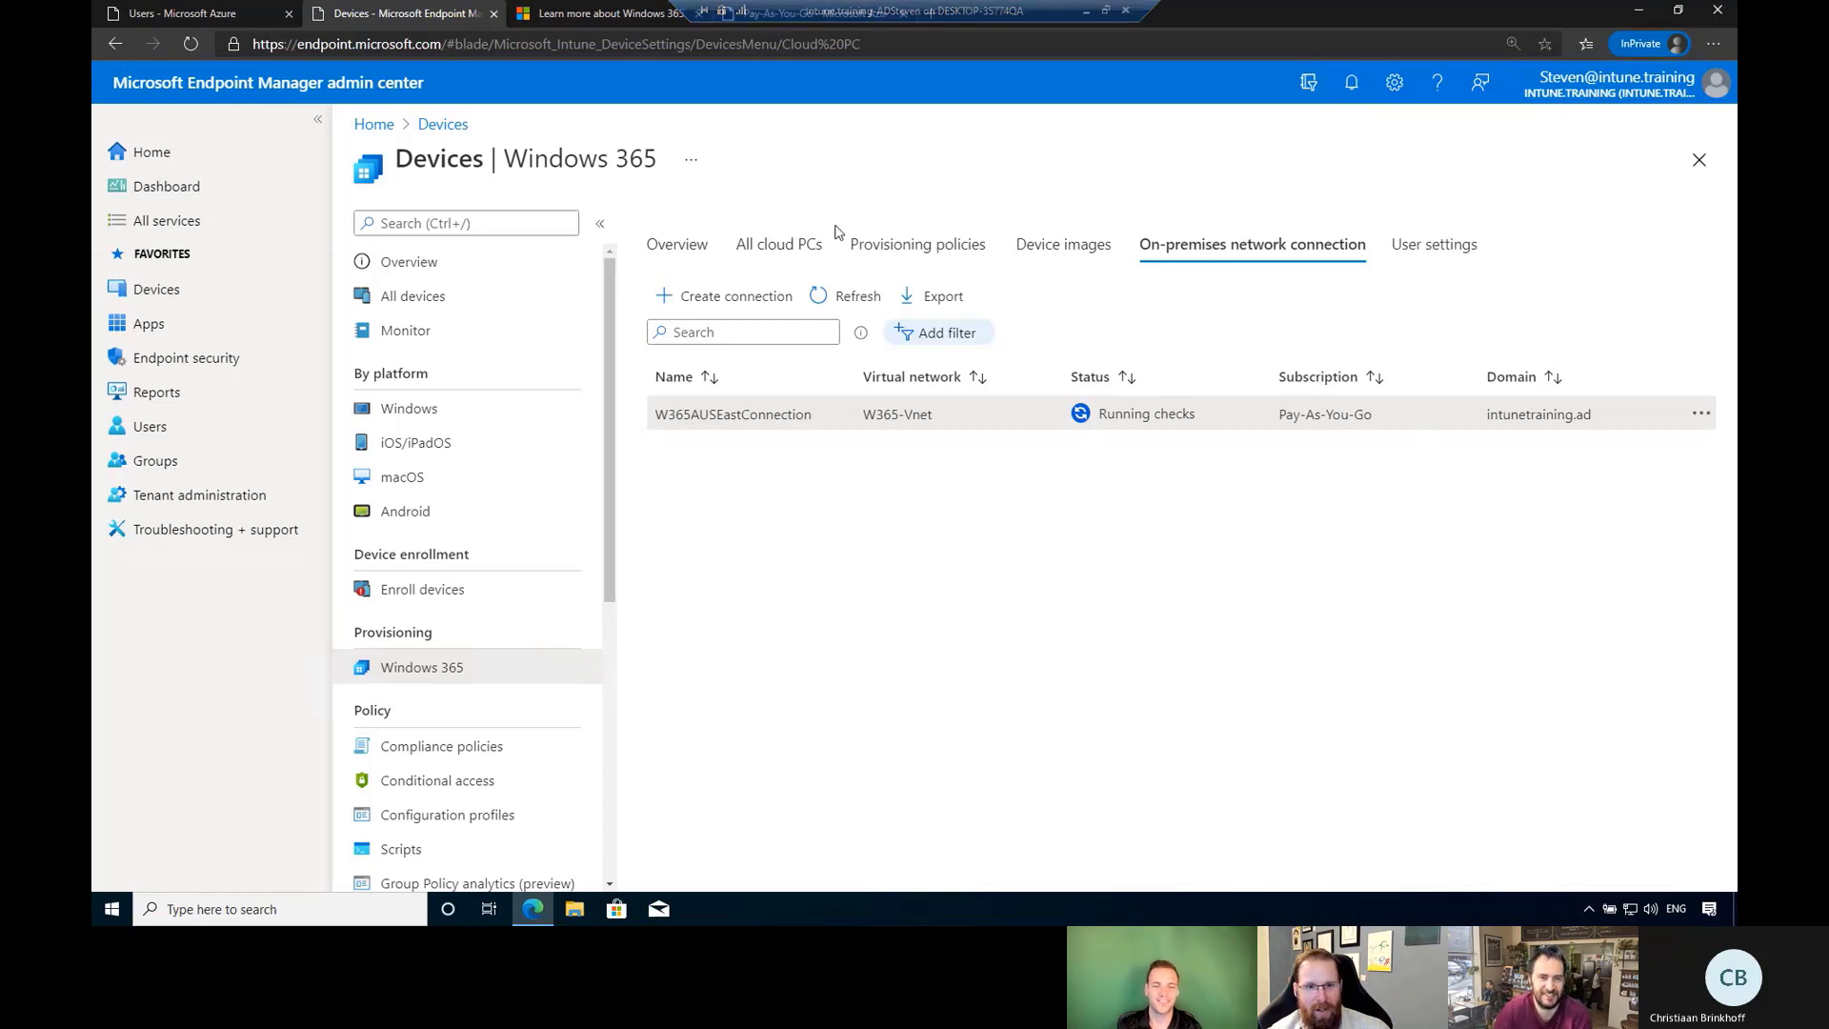
left_click(851, 298)
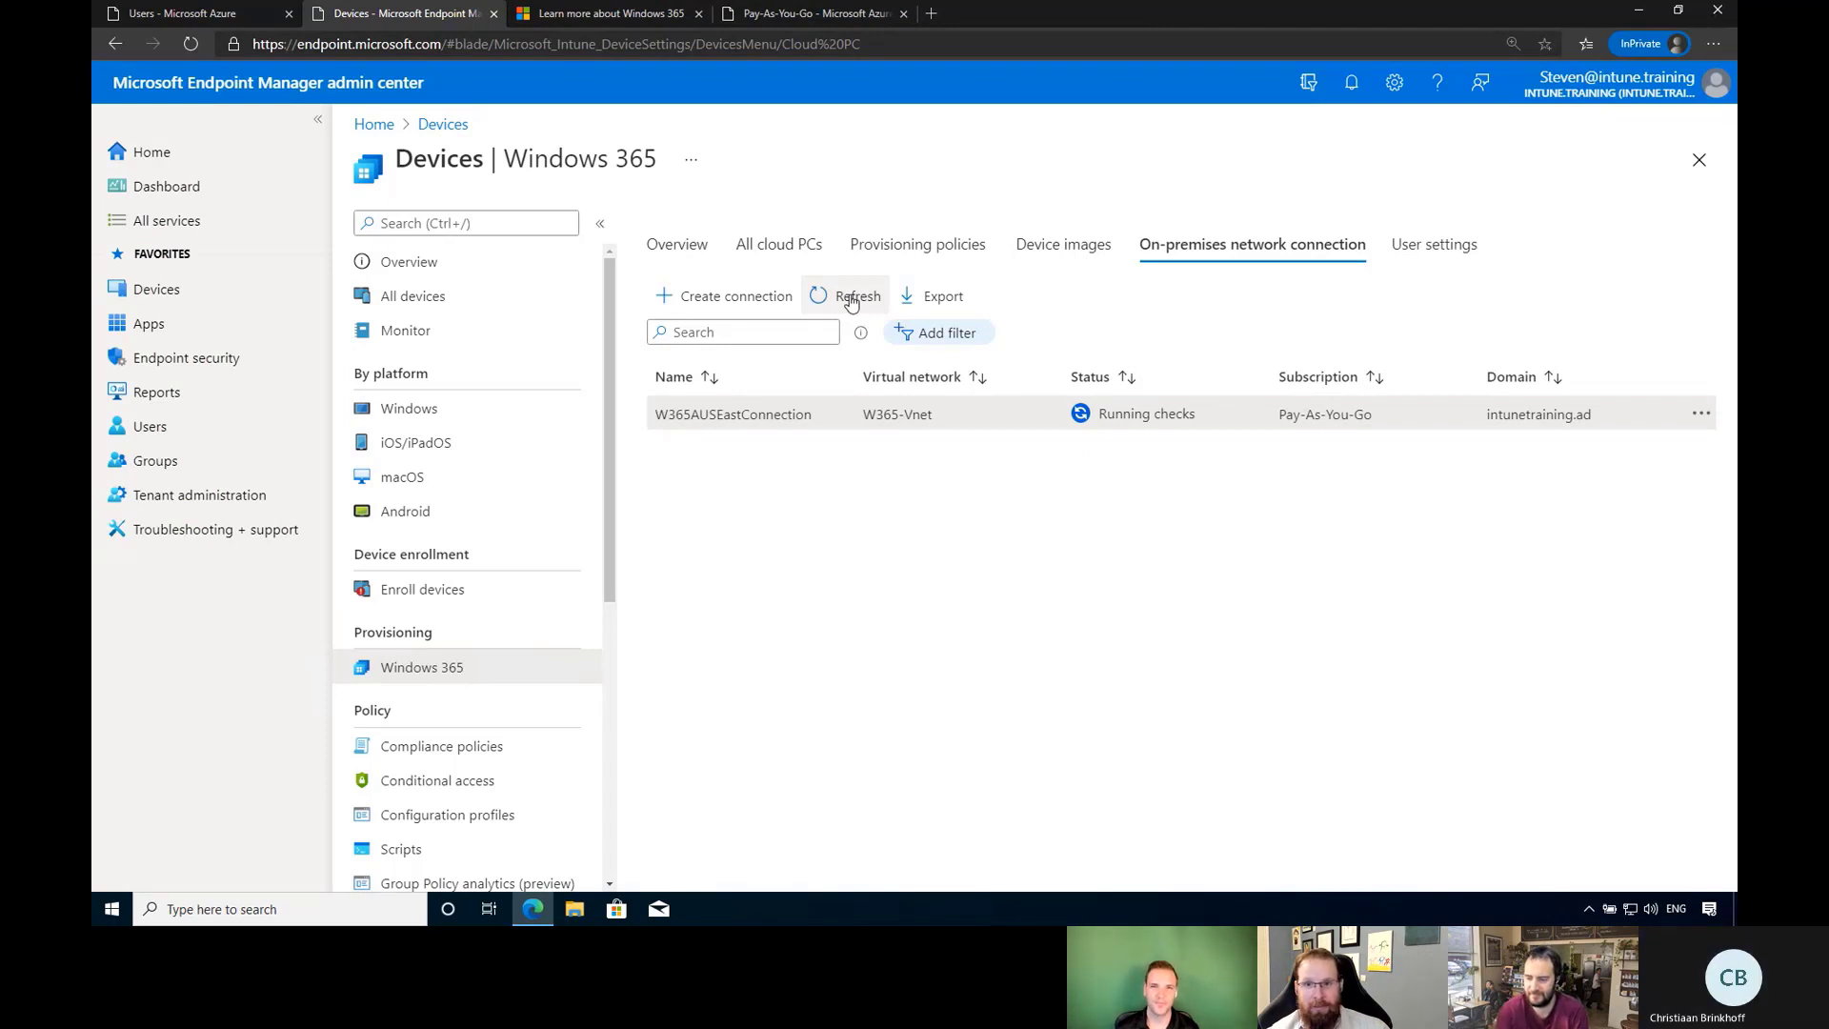
mouse_move(915, 4)
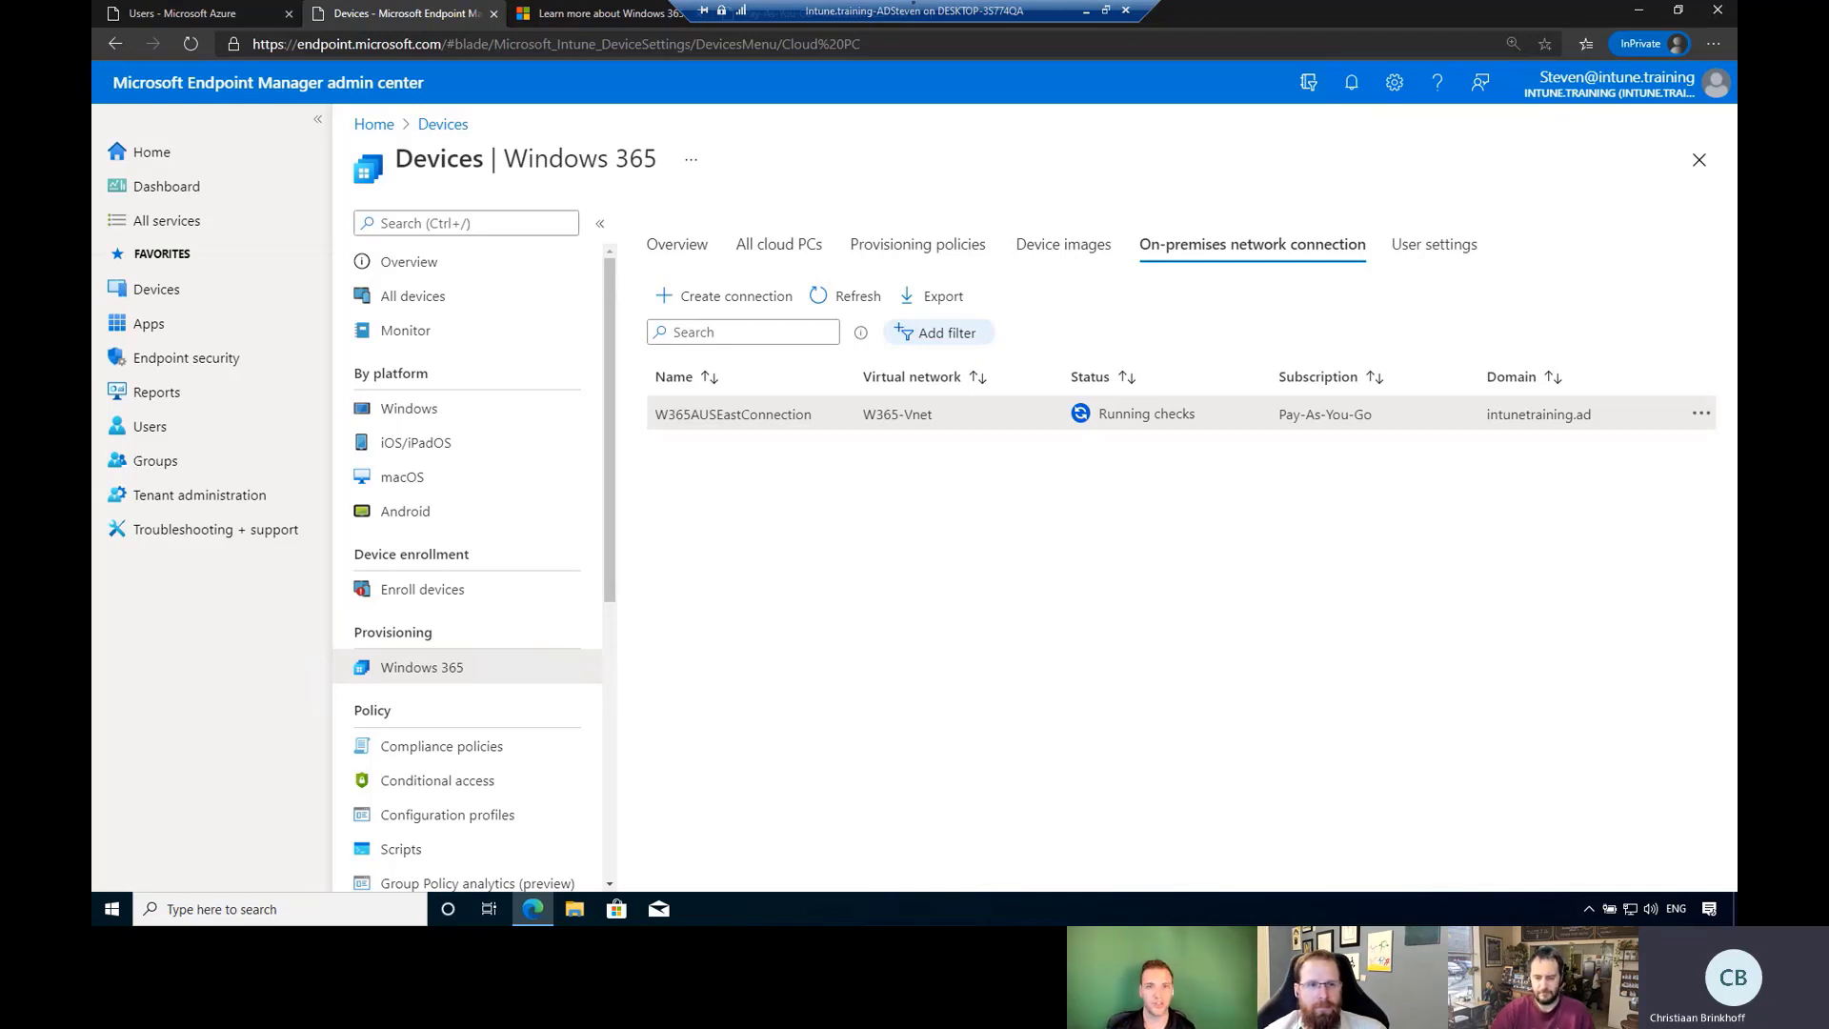
Refresh W365AUSEastConnection's status several times; it still reports Running checks.
left_click(825, 298)
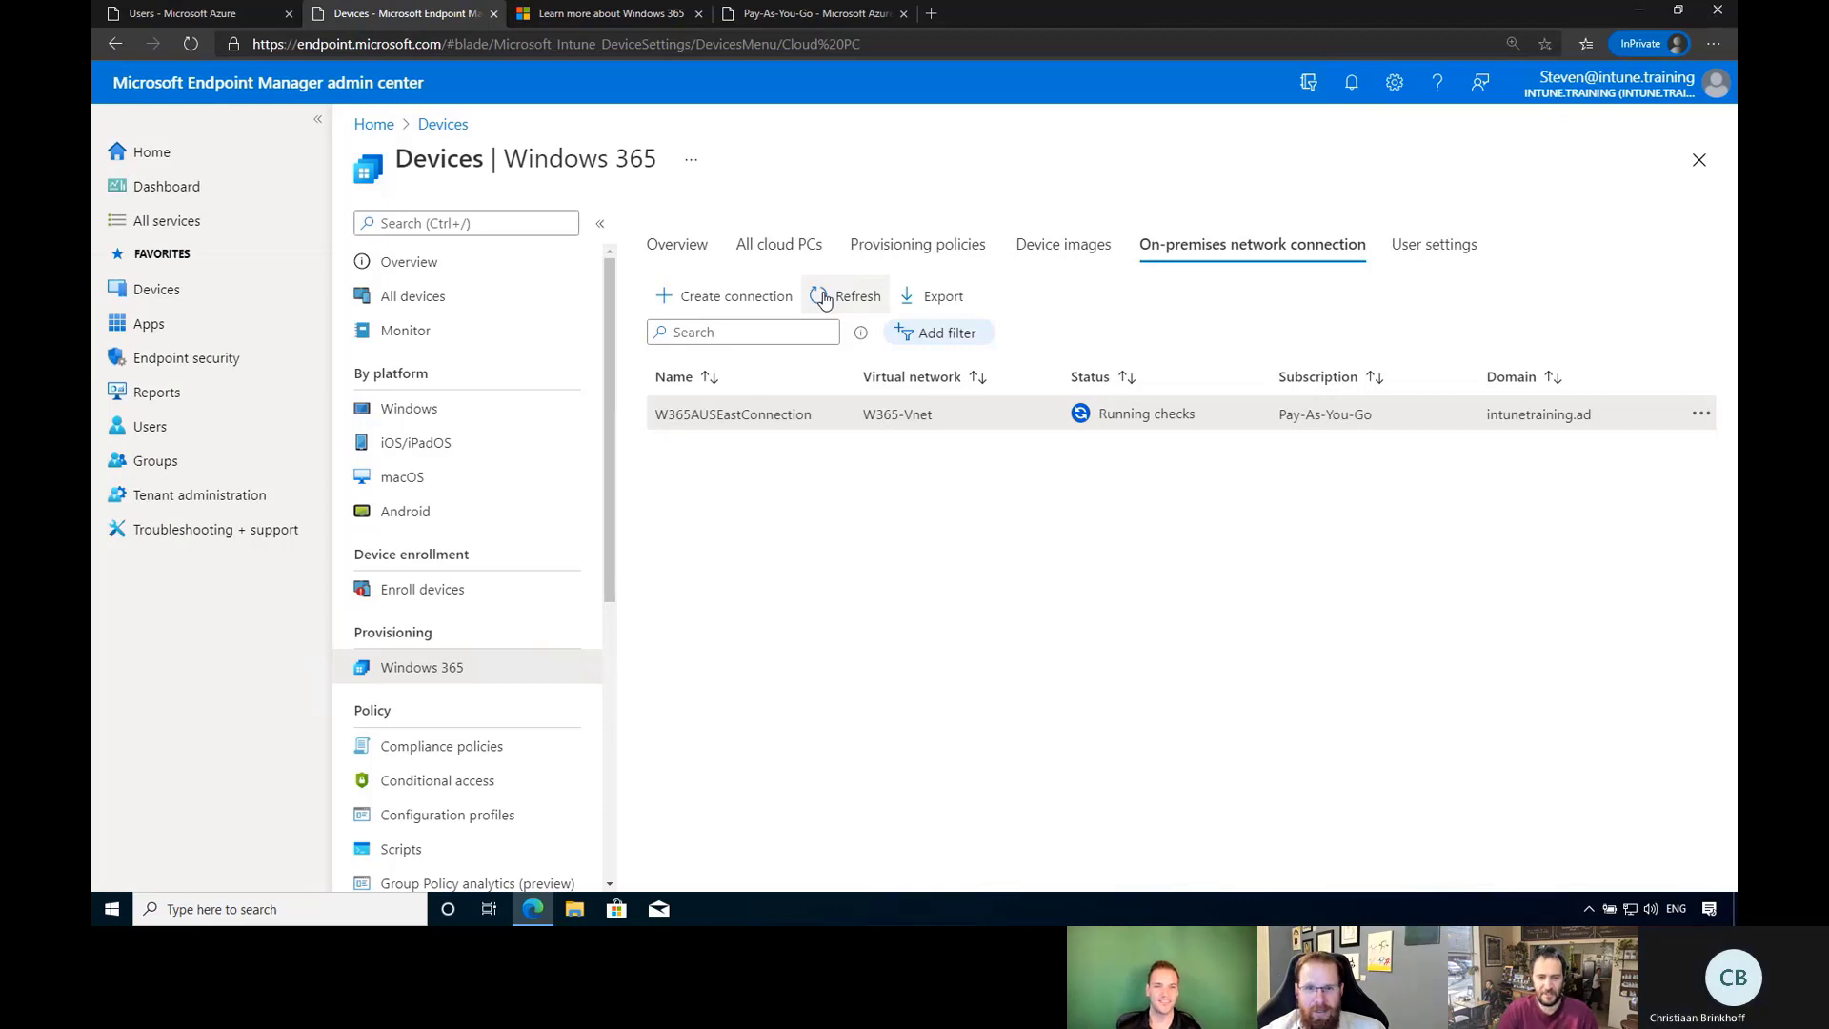
left_click(825, 297)
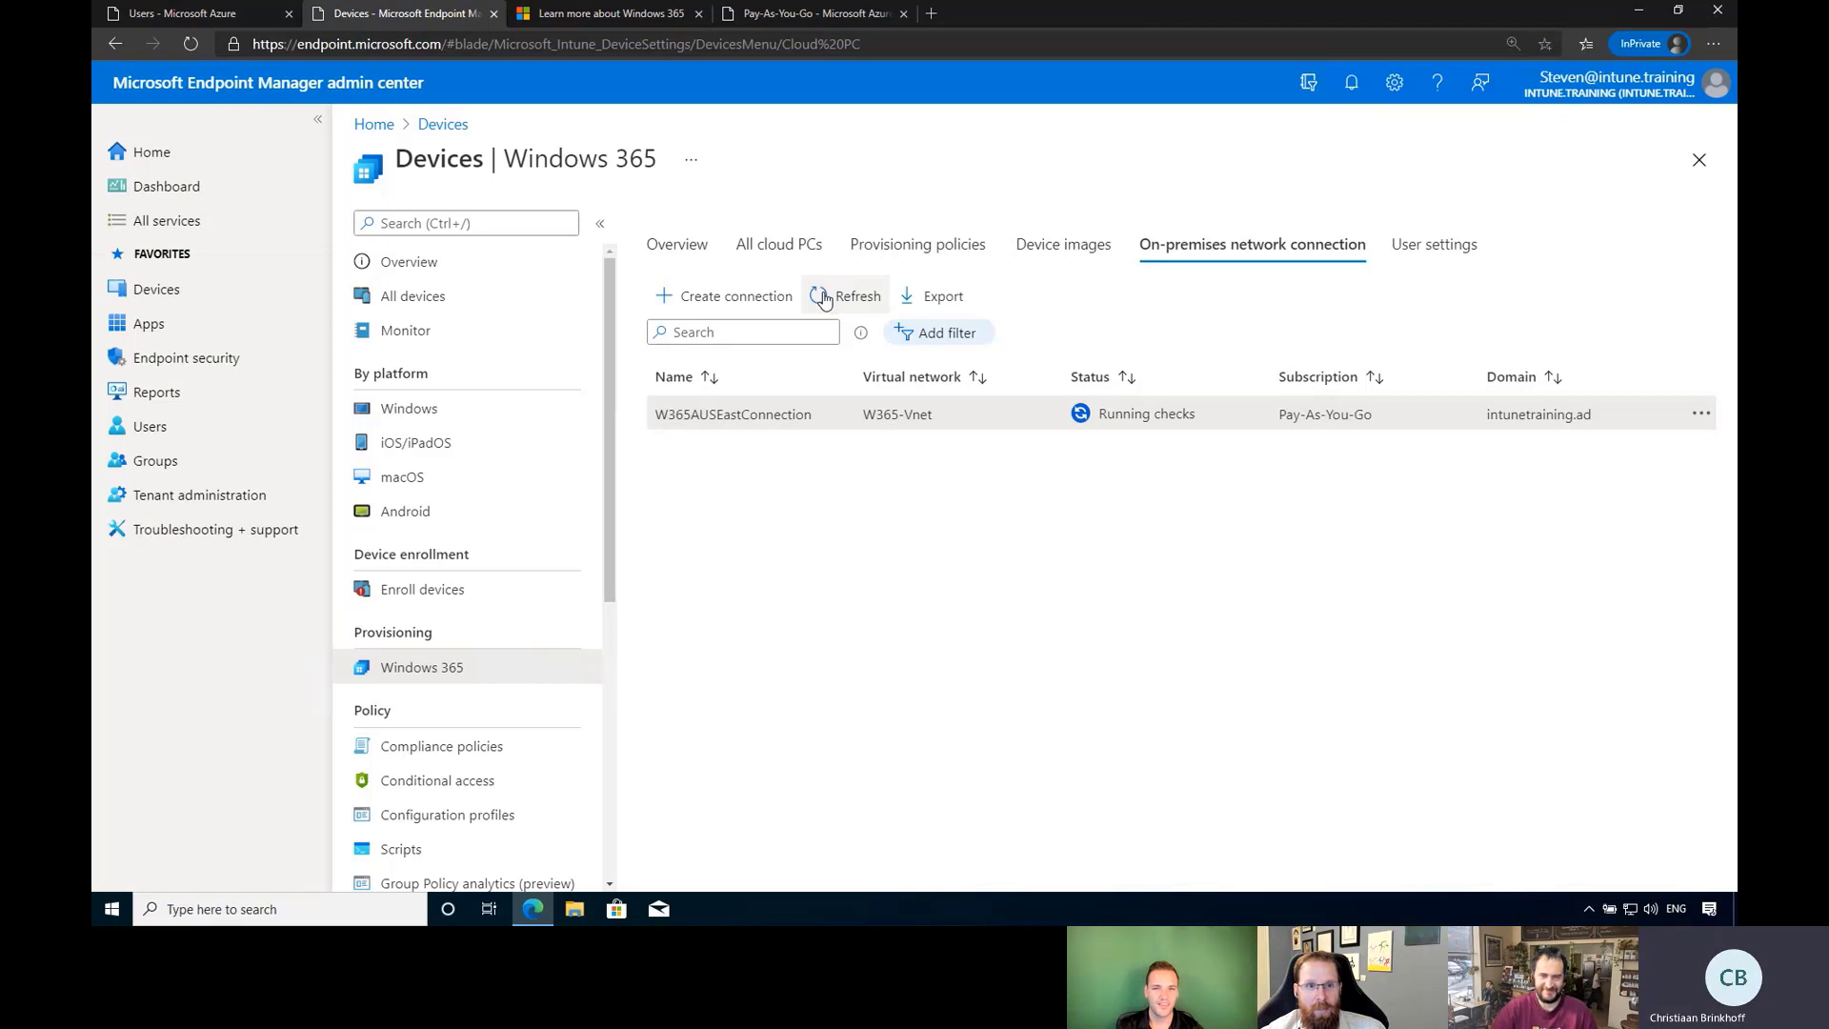
left_click(825, 298)
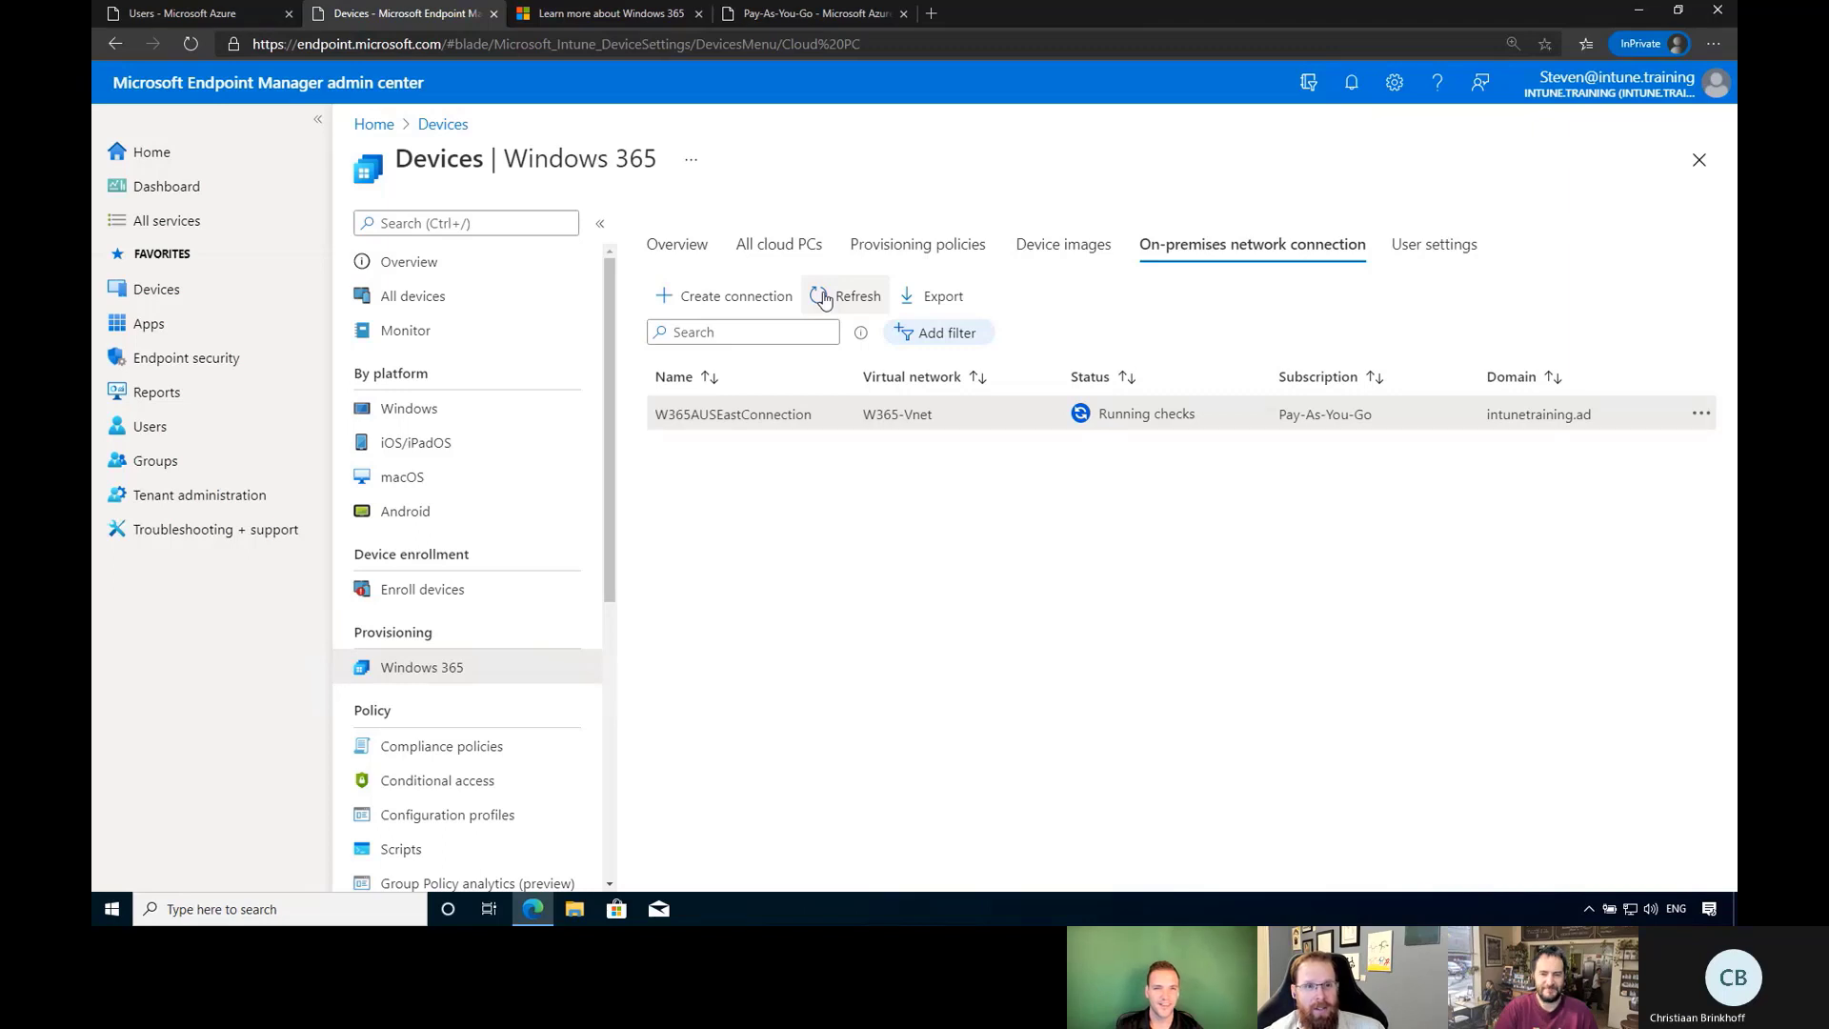
left_click(824, 297)
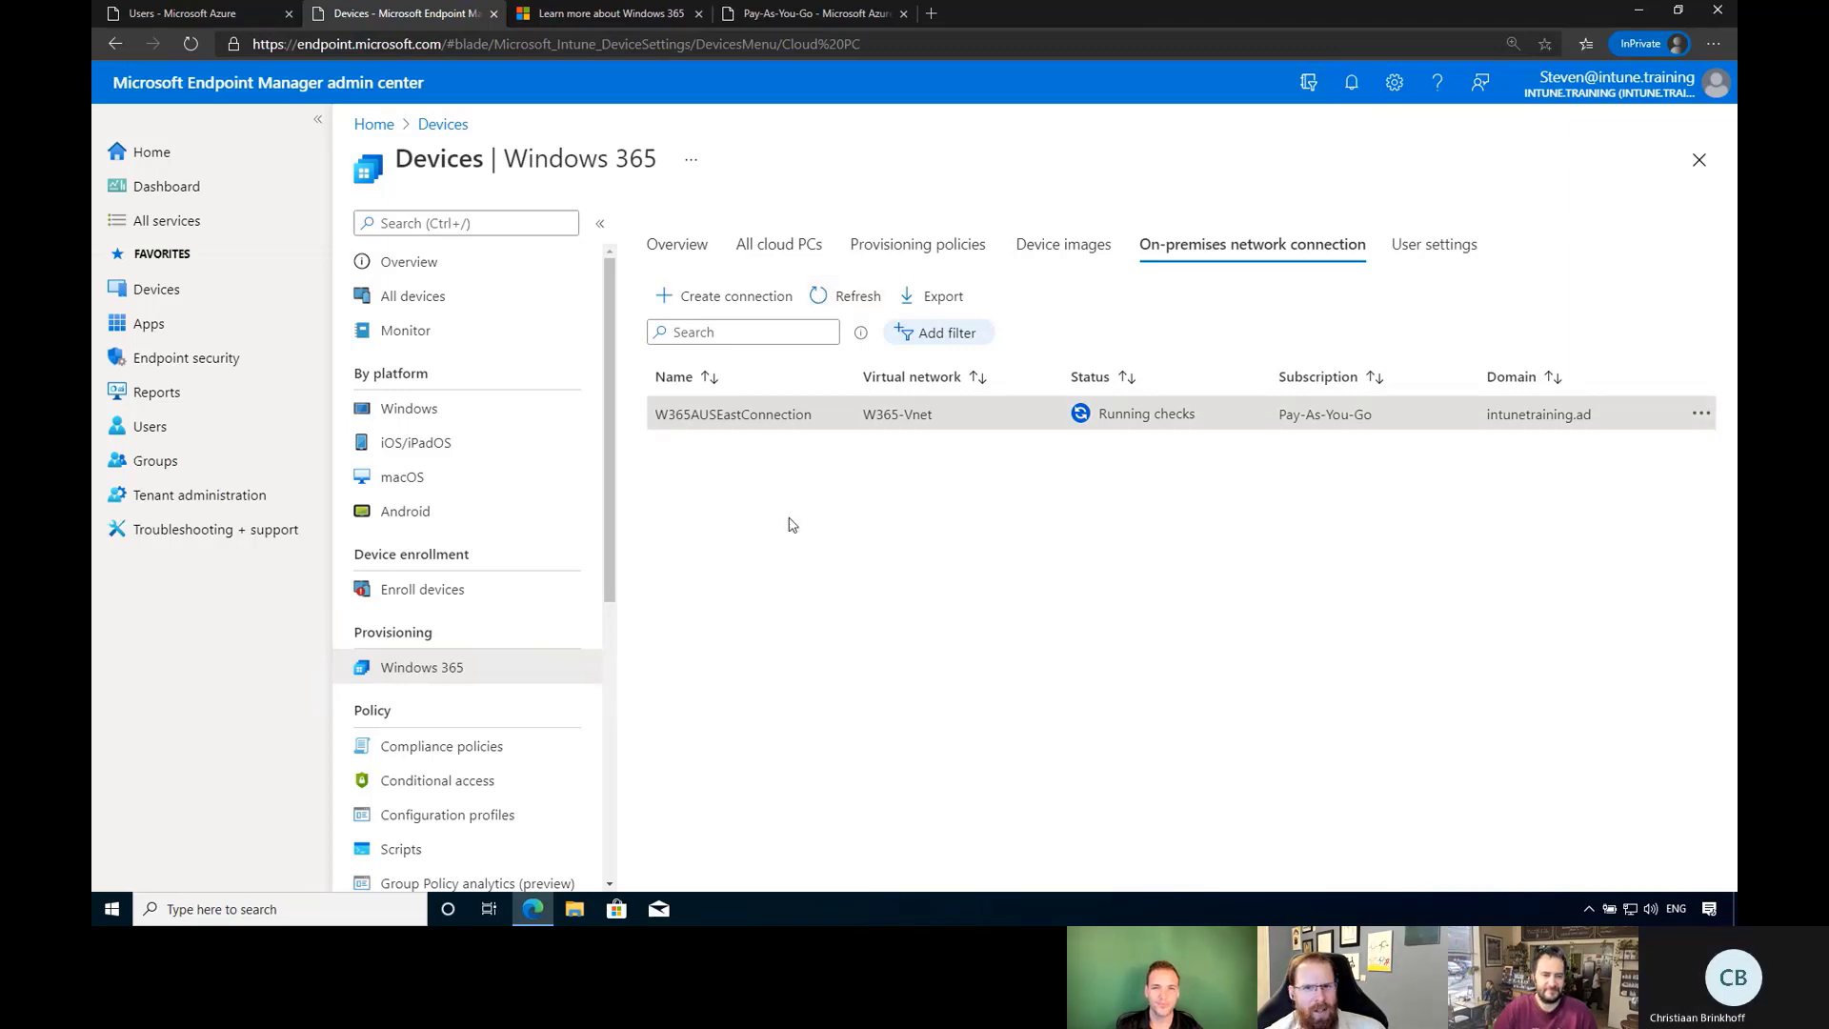
right_click(535, 911)
Open portal.office.com in a new Edge window and dismiss the welcome tour and filter tip.
left_click(510, 817)
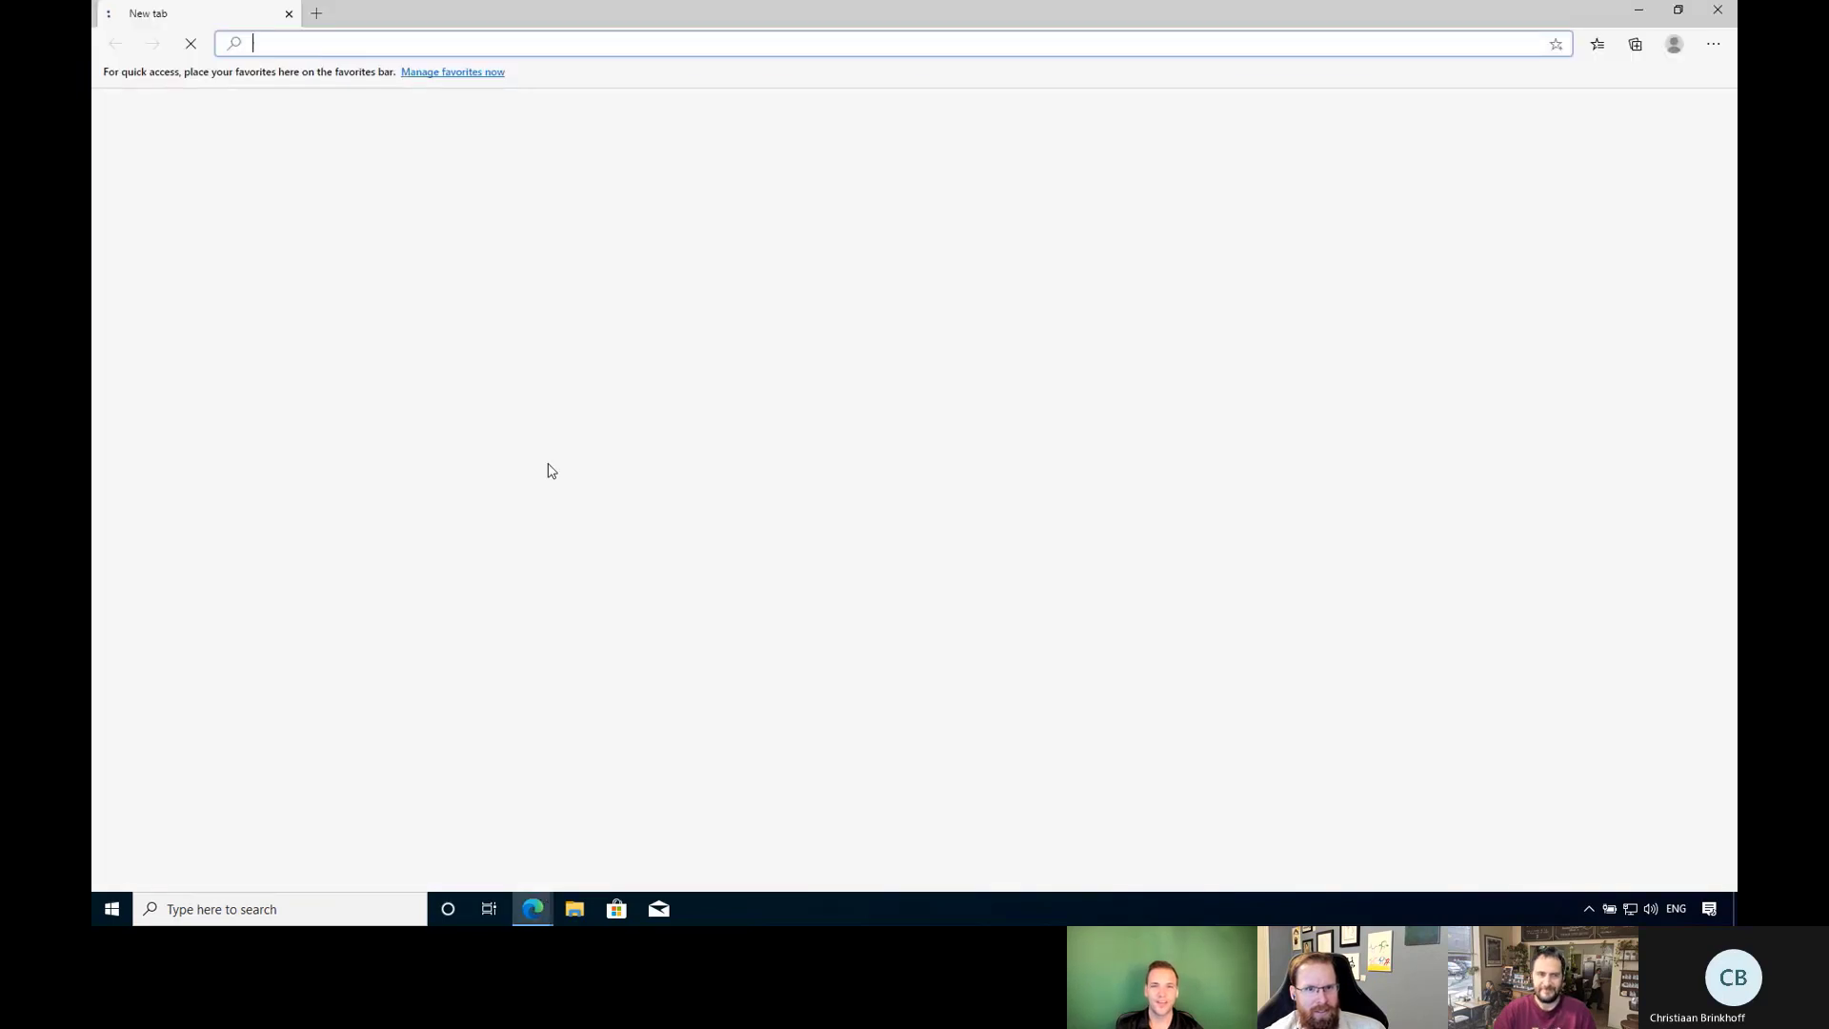
type("portal")
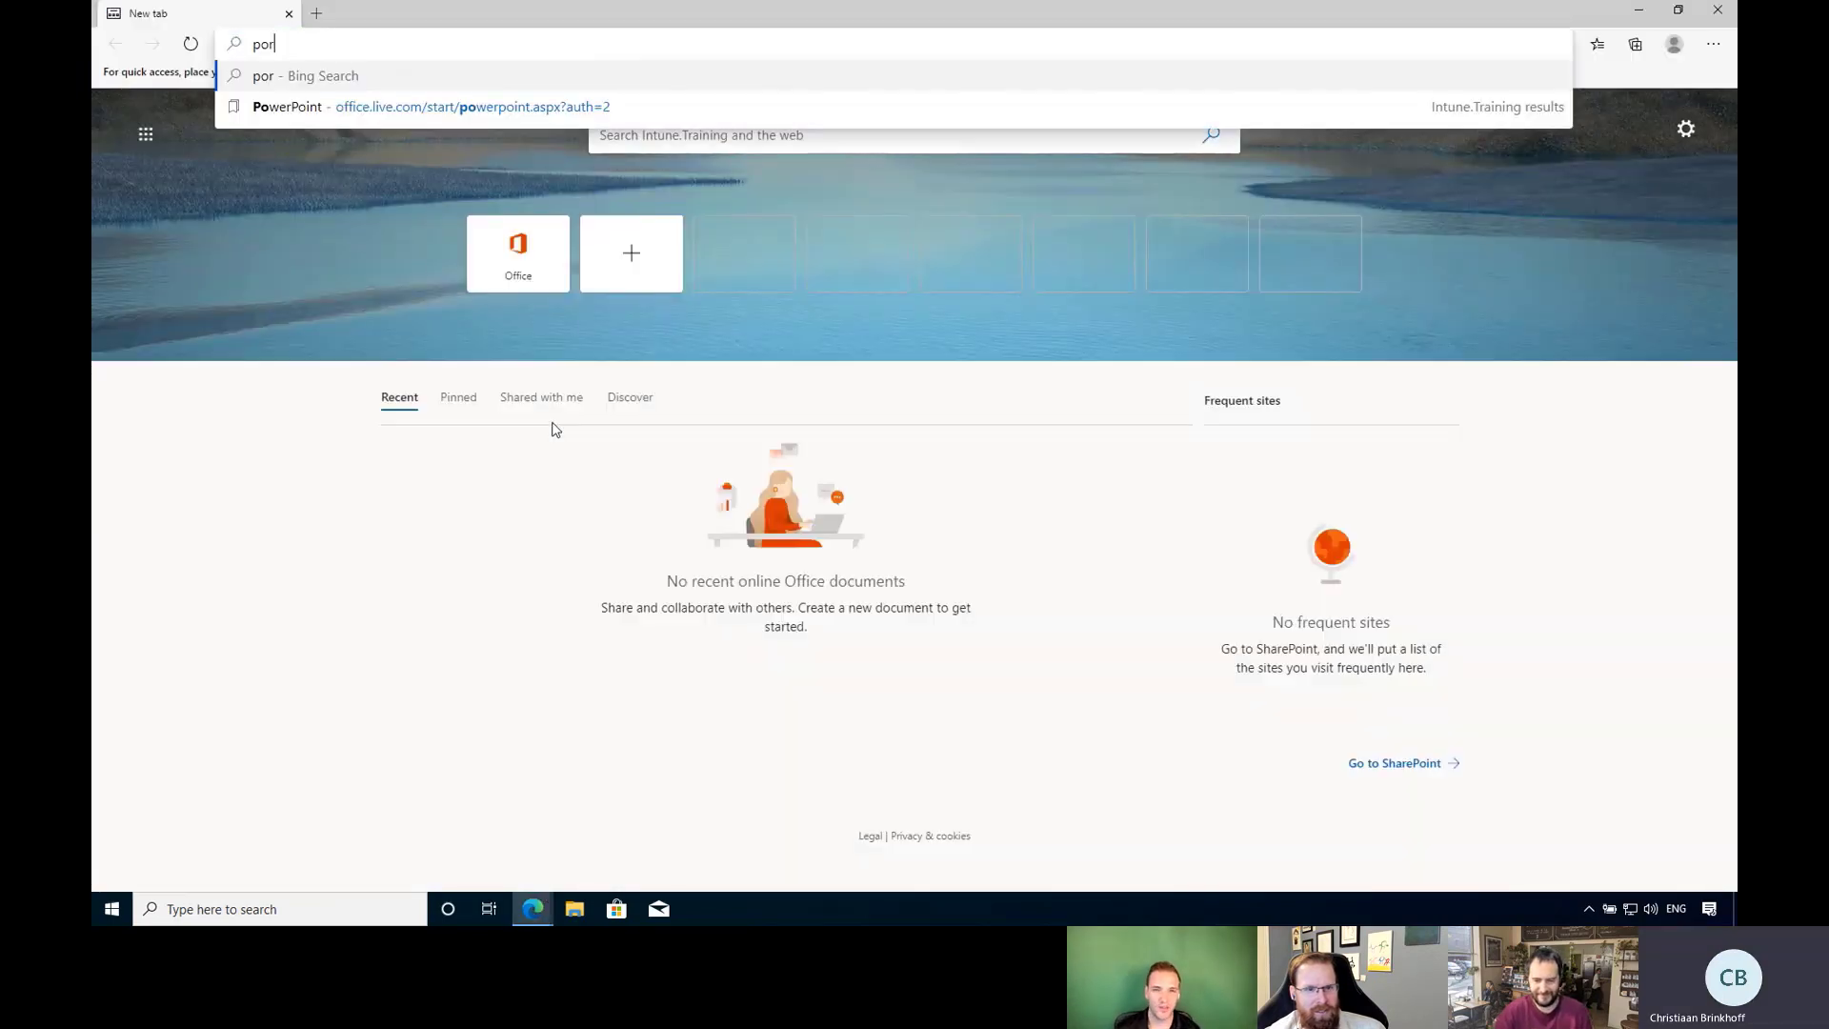
type("office.com")
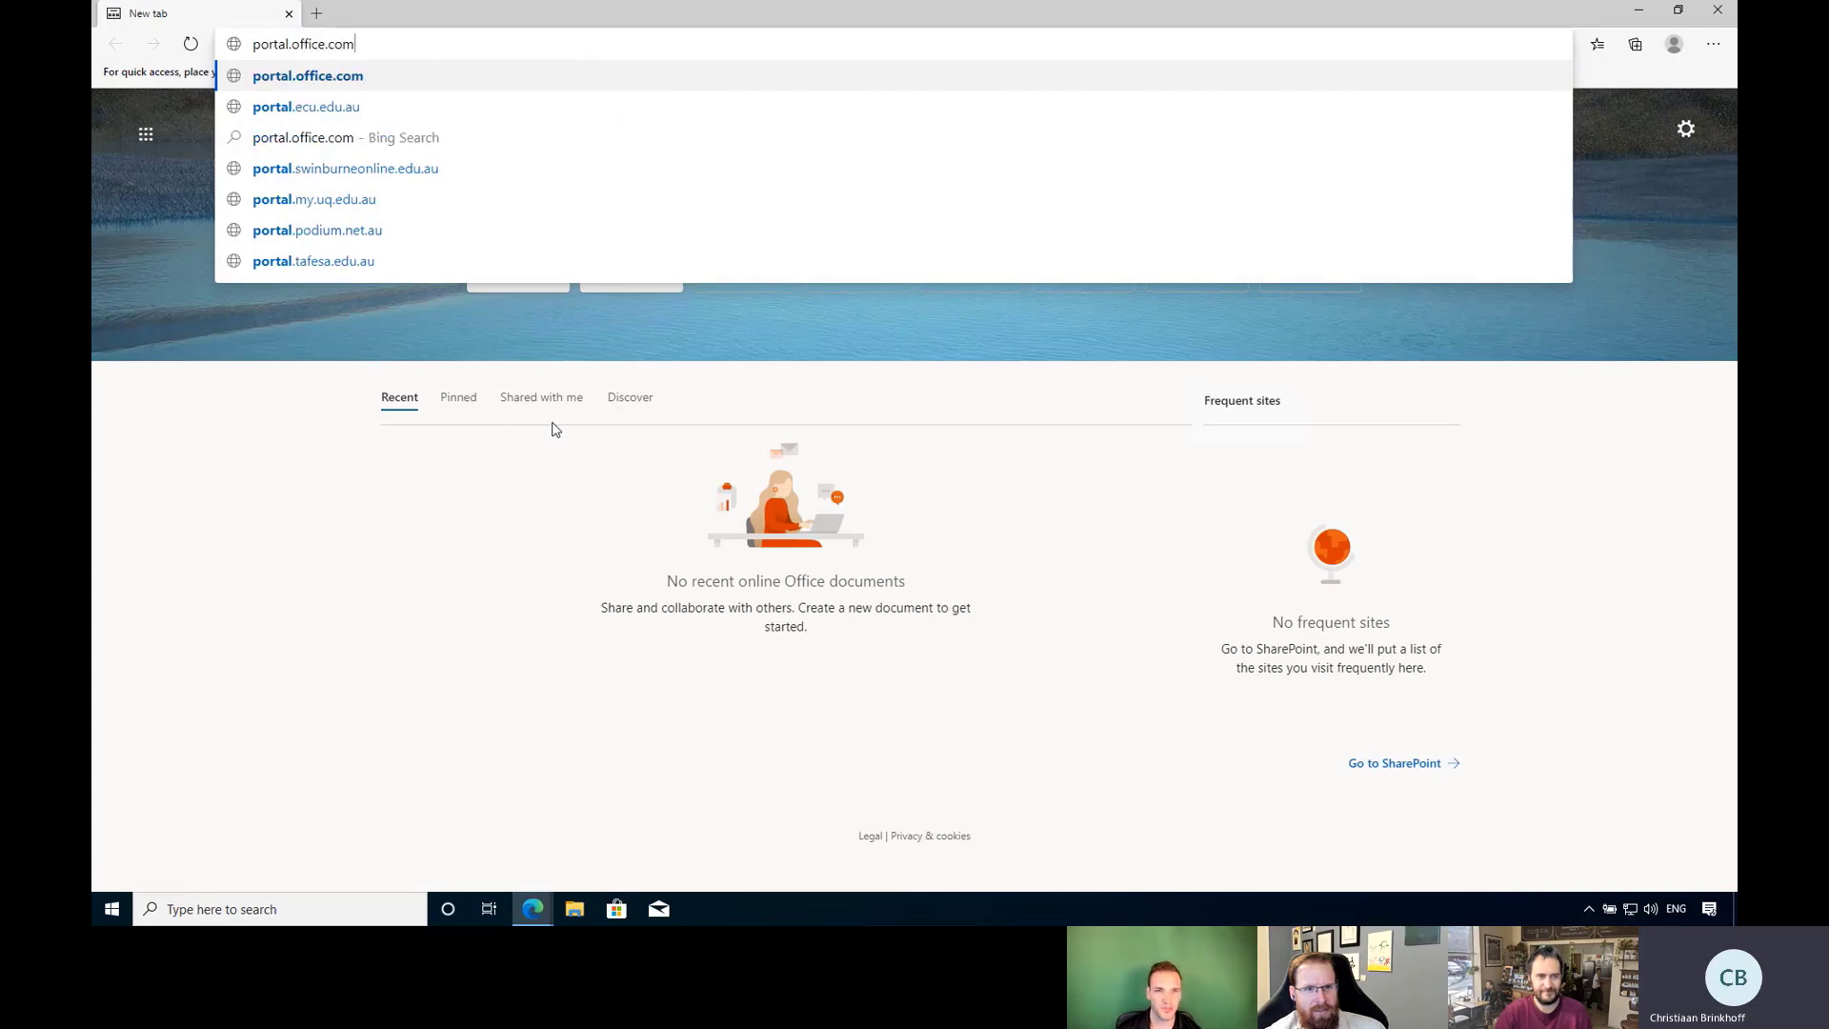
key("Return")
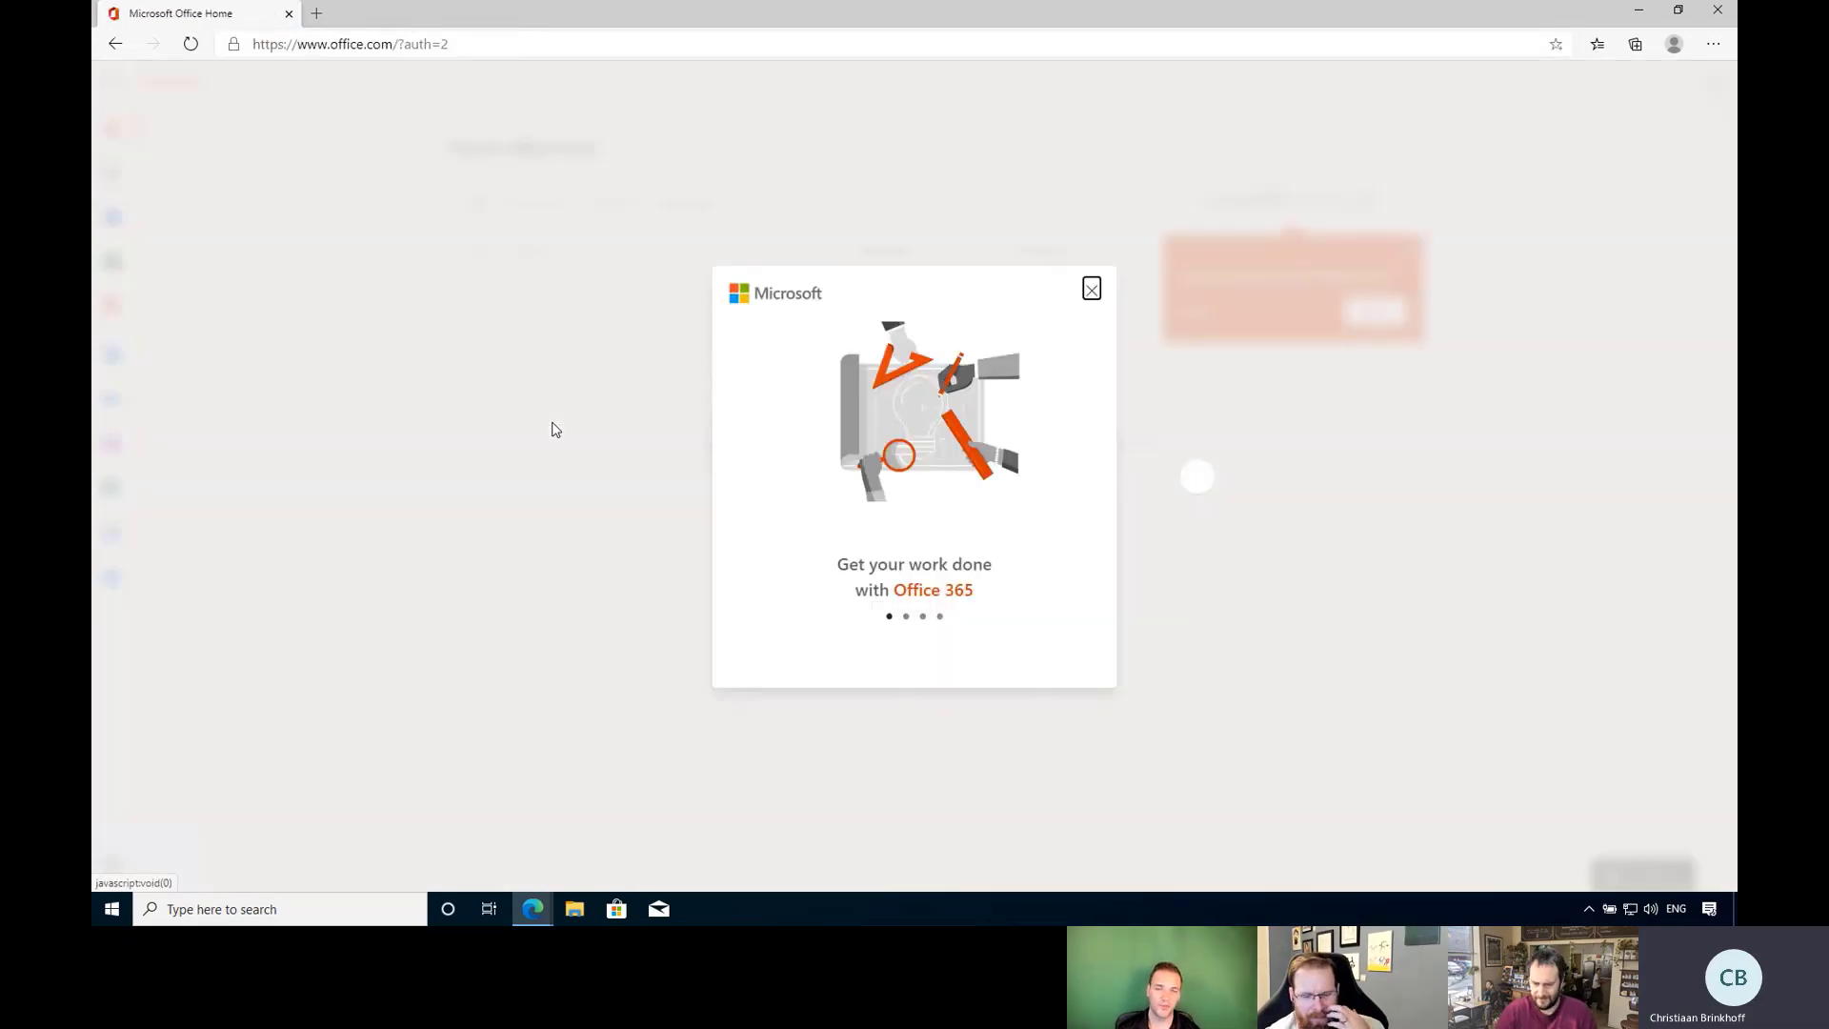
left_click(1092, 291)
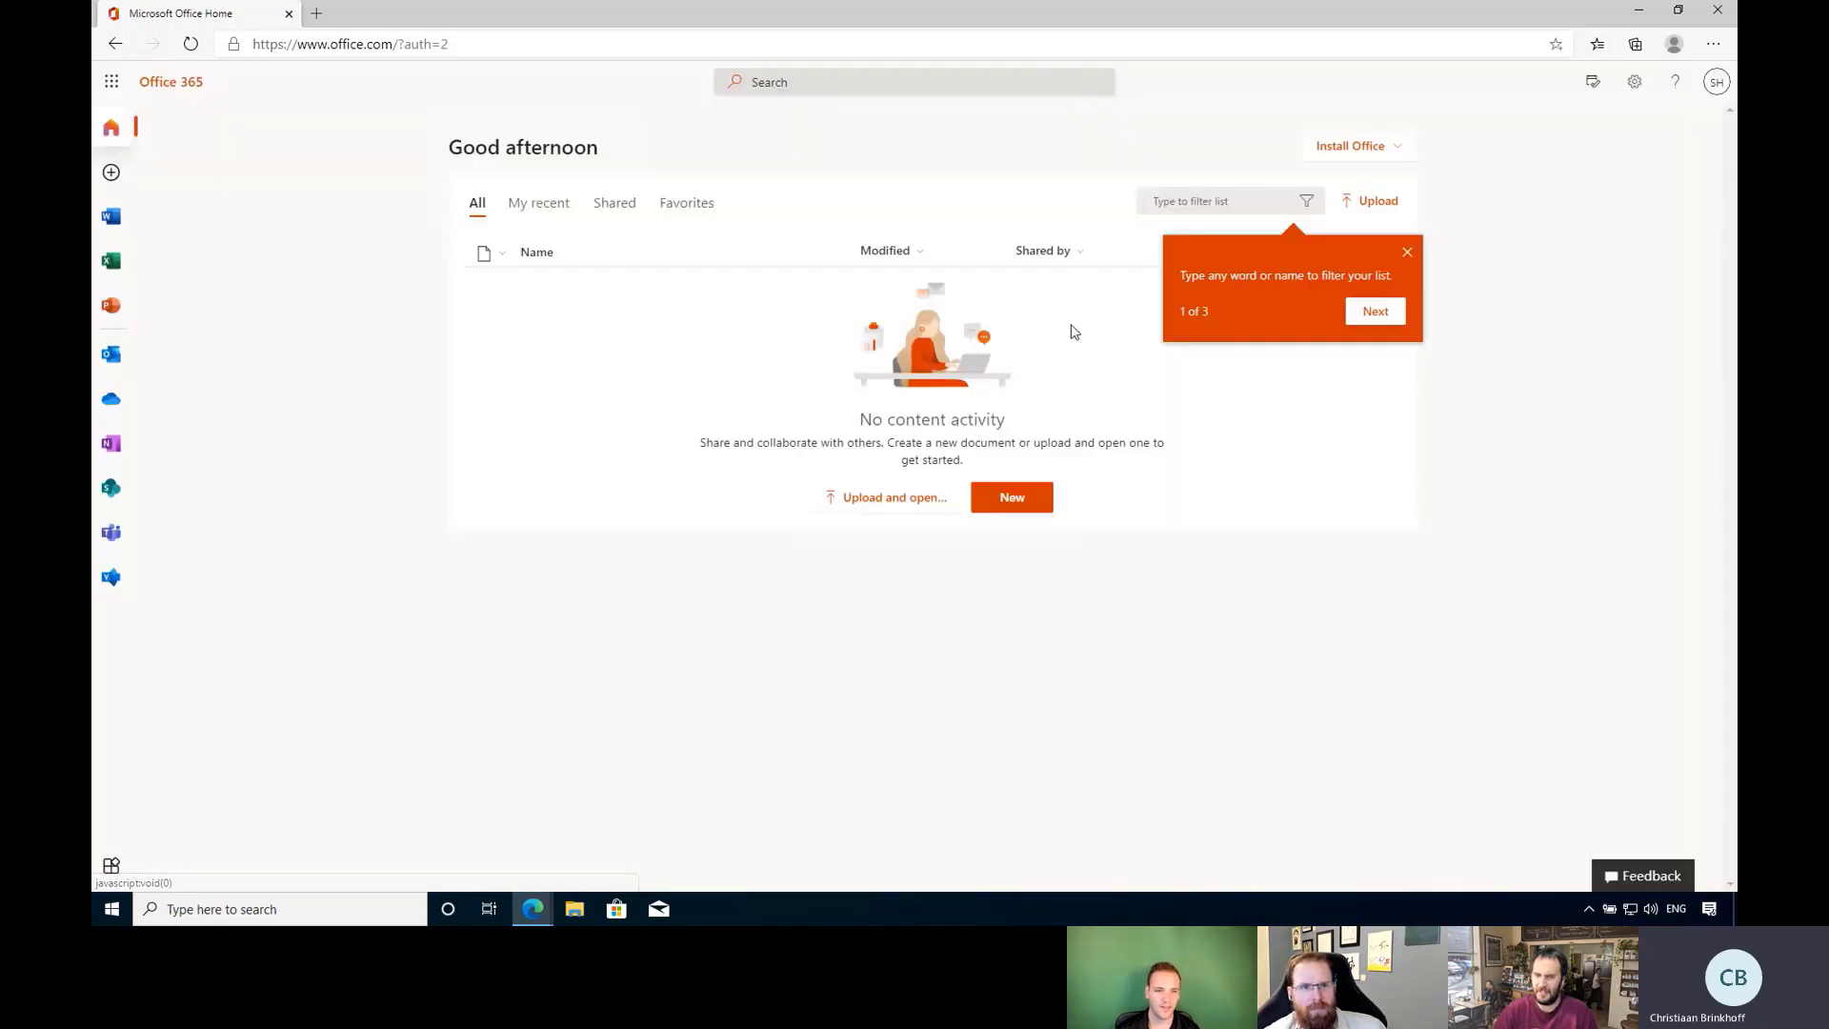
left_click(1408, 256)
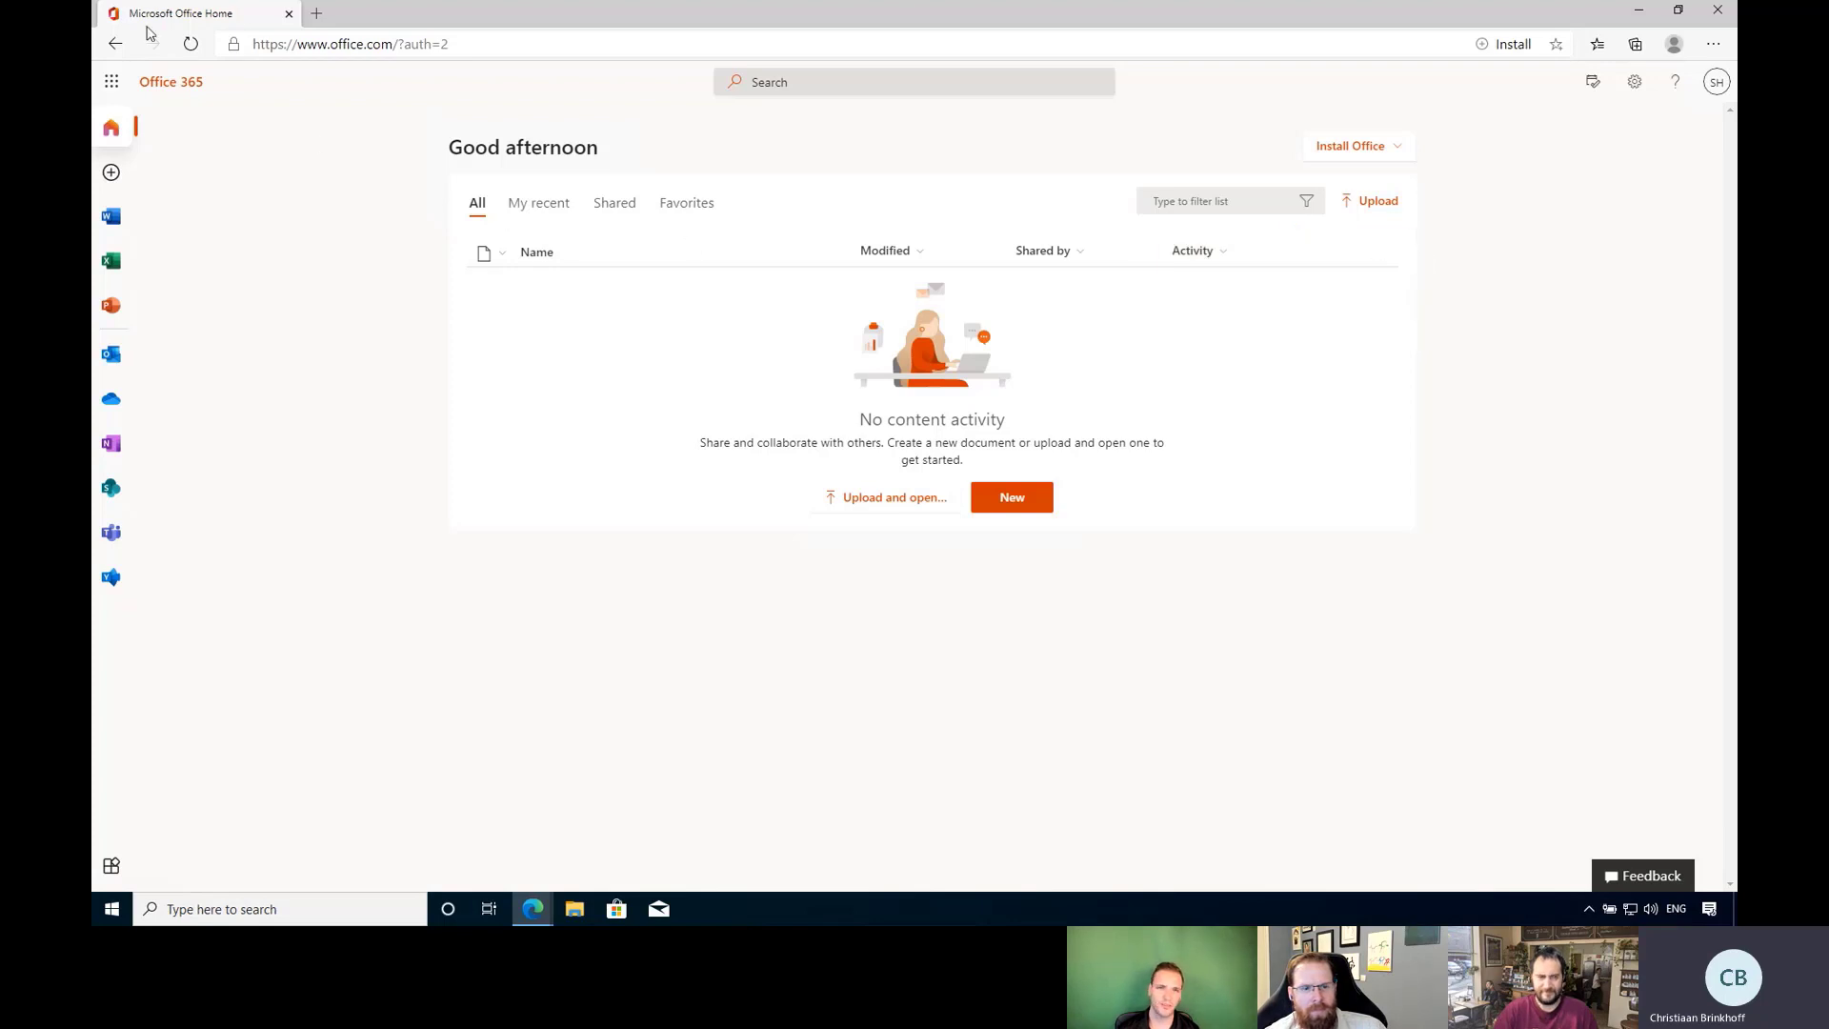
Browse the app launcher's full Office 365 apps list, zooming the page in.
left_click(112, 81)
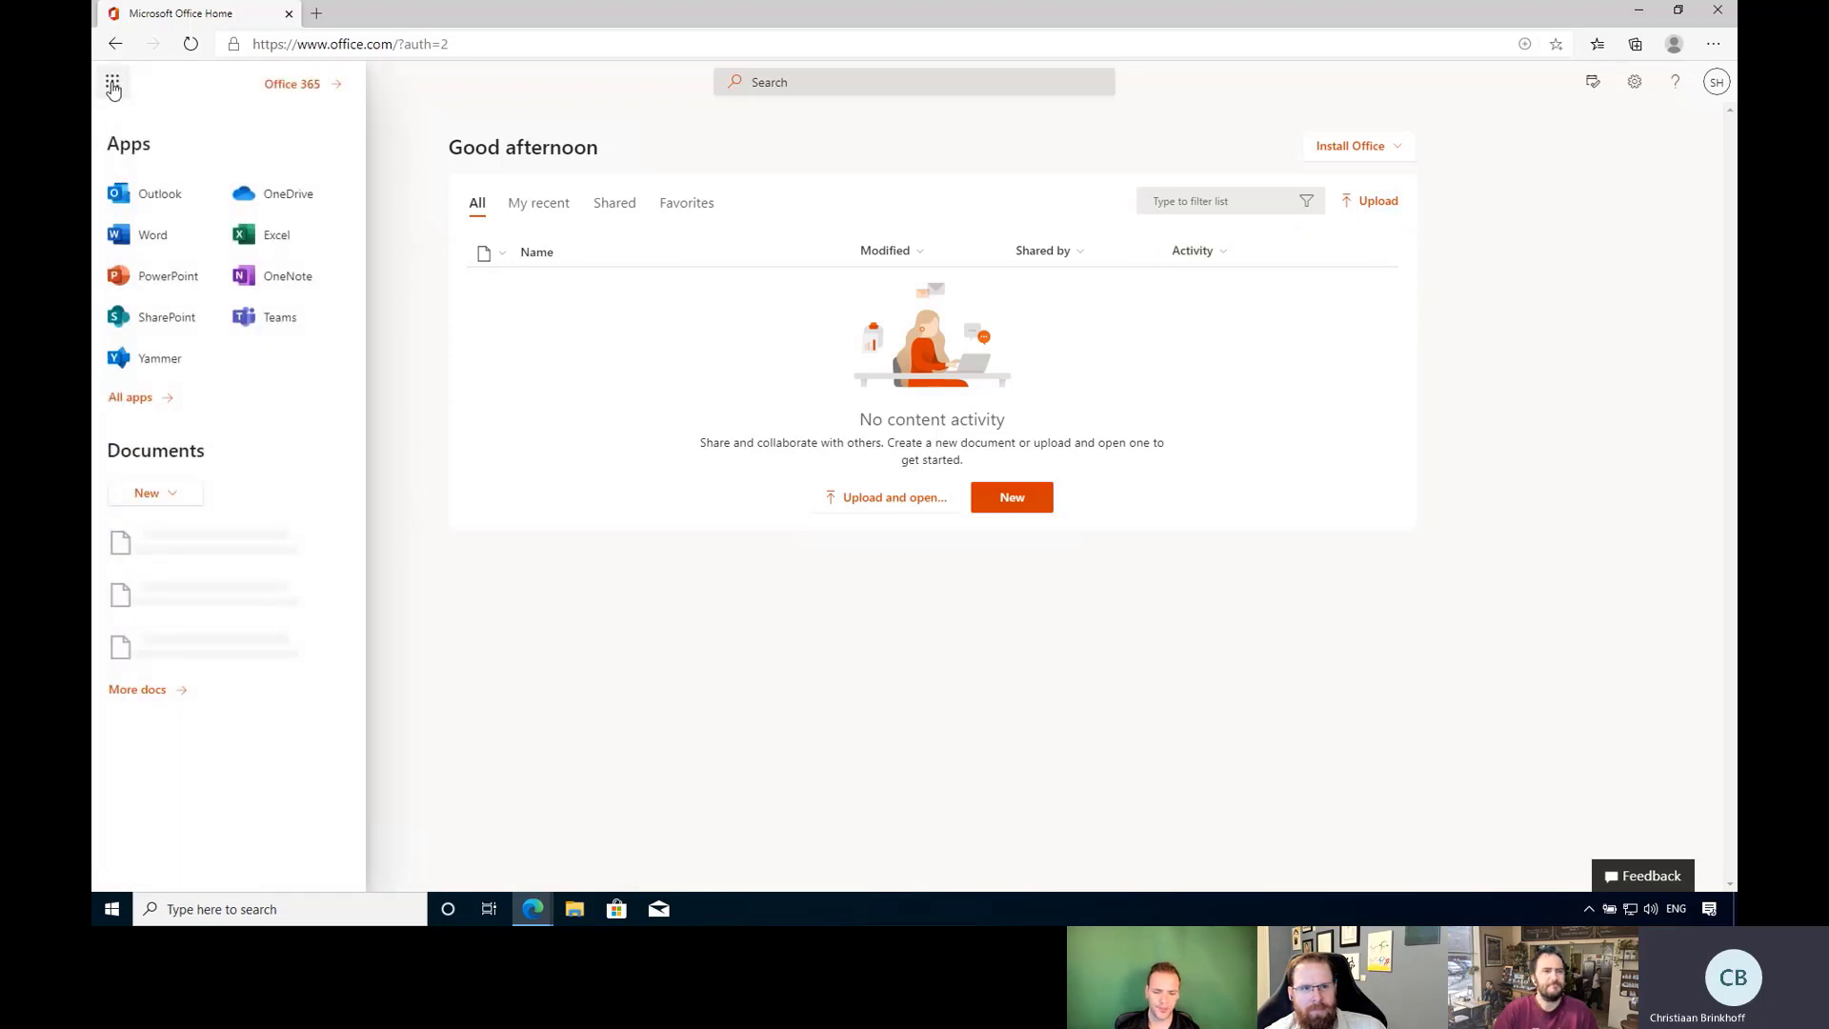
left_click(154, 400)
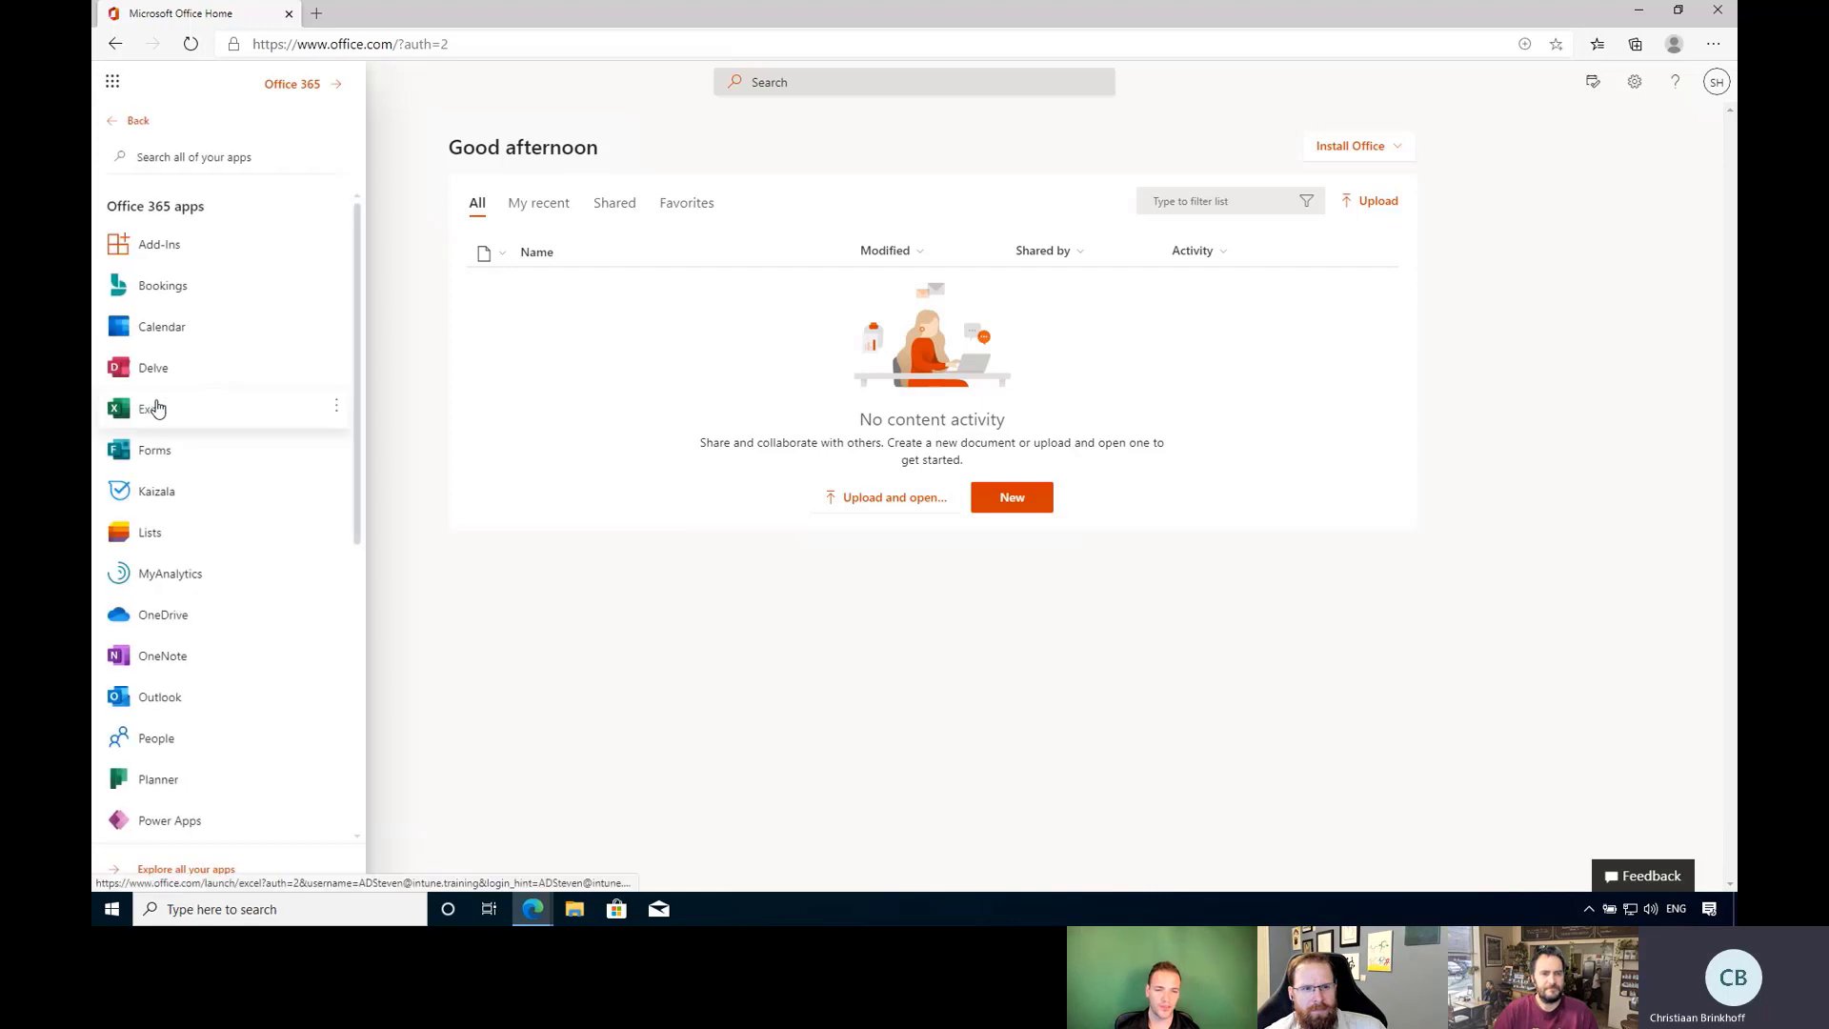
scroll(278, 370, "down", 2)
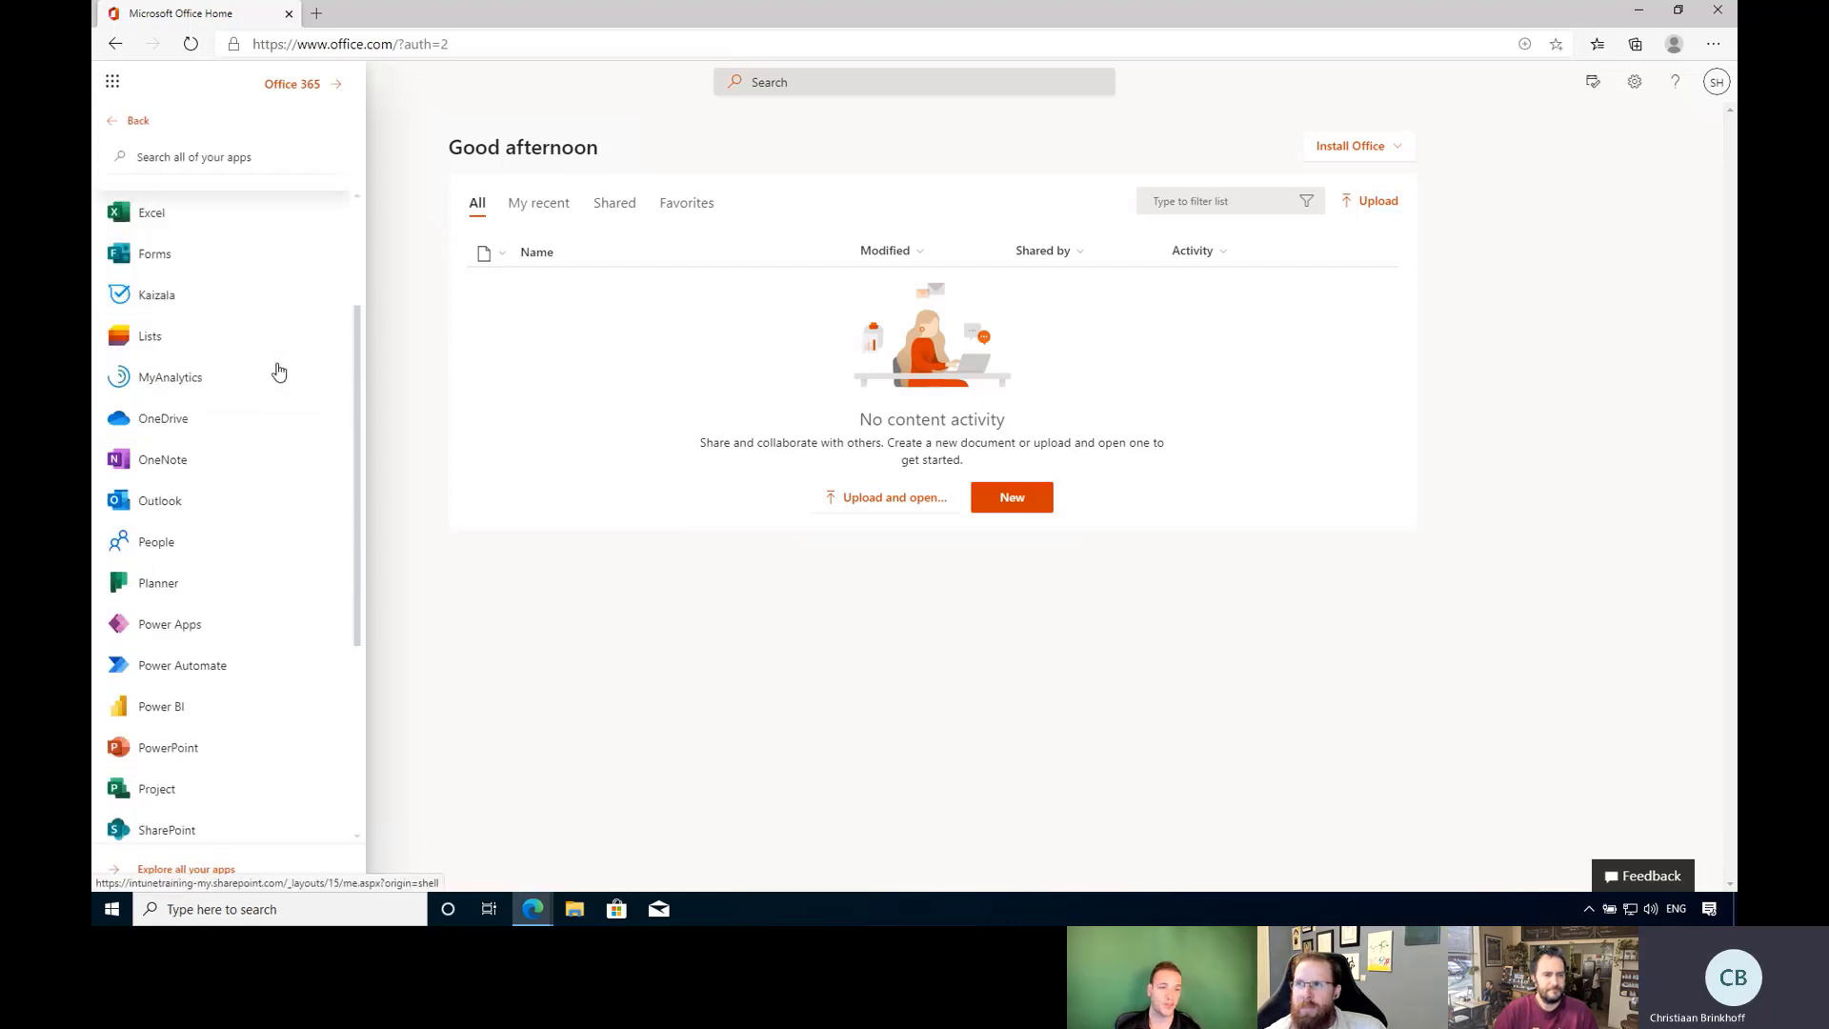
scroll(278, 371, "down", 4)
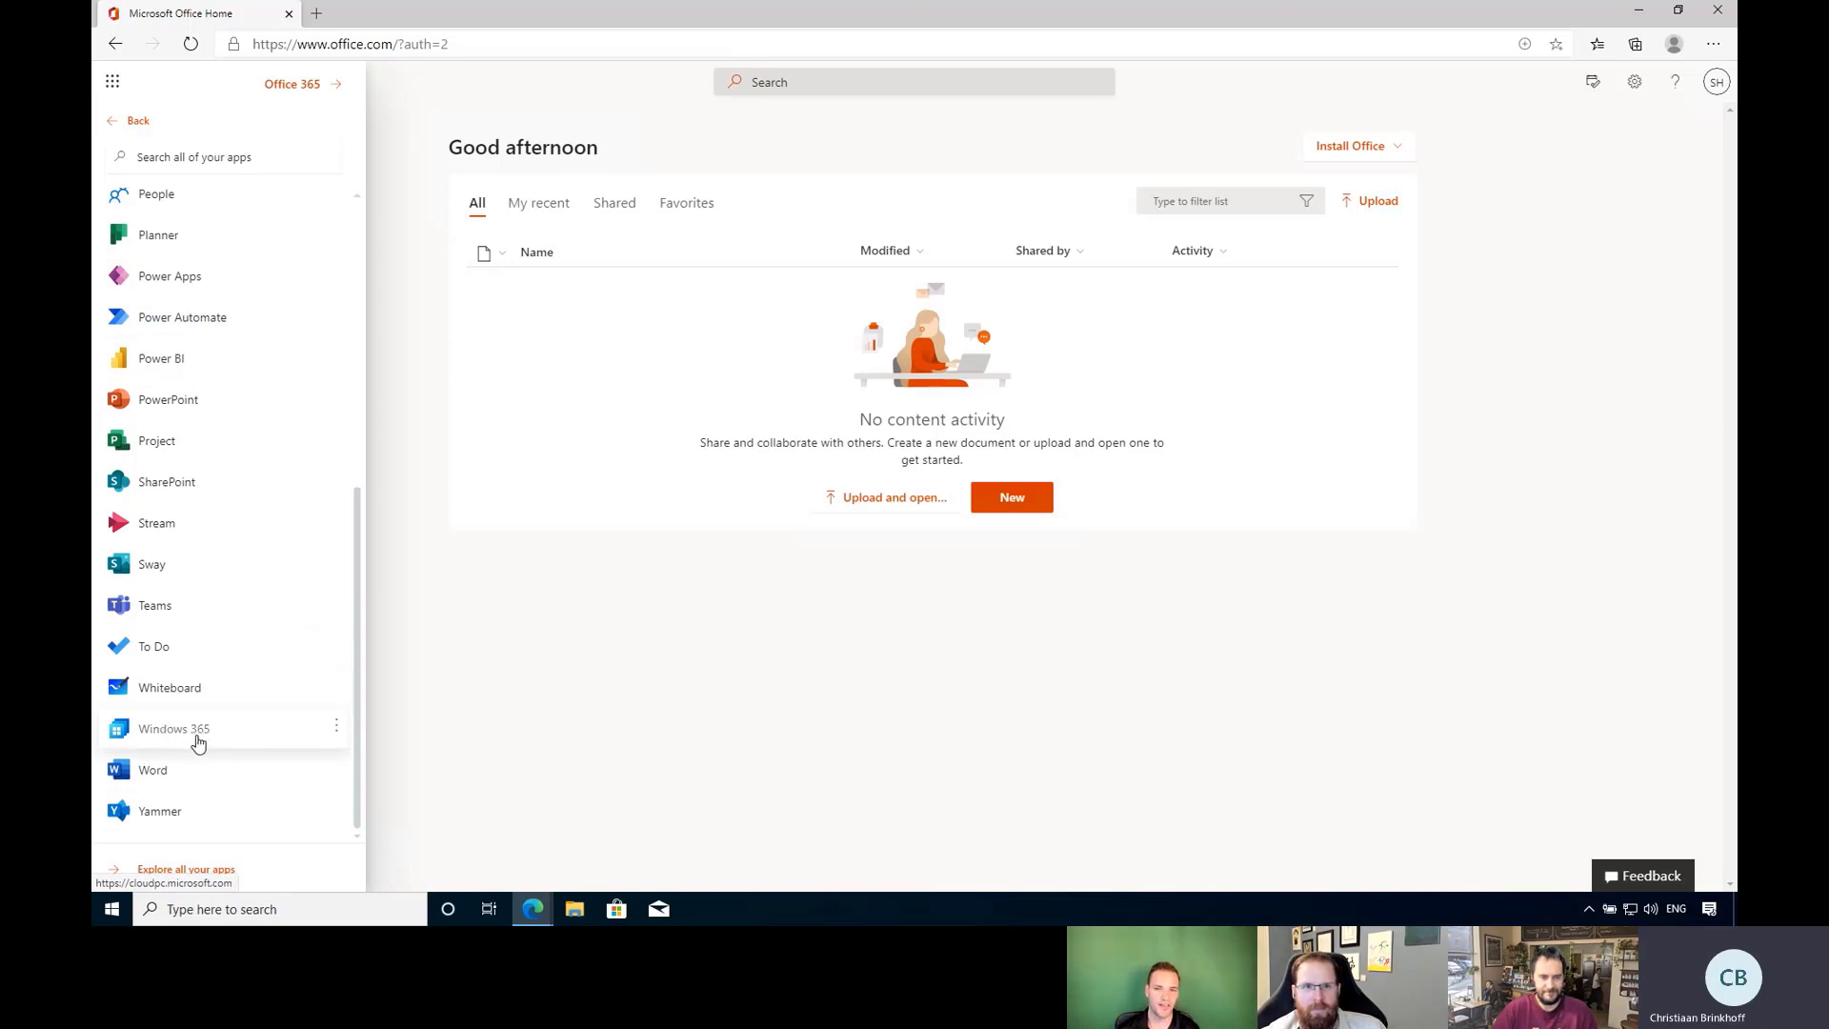
key("ctrl+plus")
key("ctrl+plus")
key("ctrl+plus")
scroll(253, 686, "down", 3)
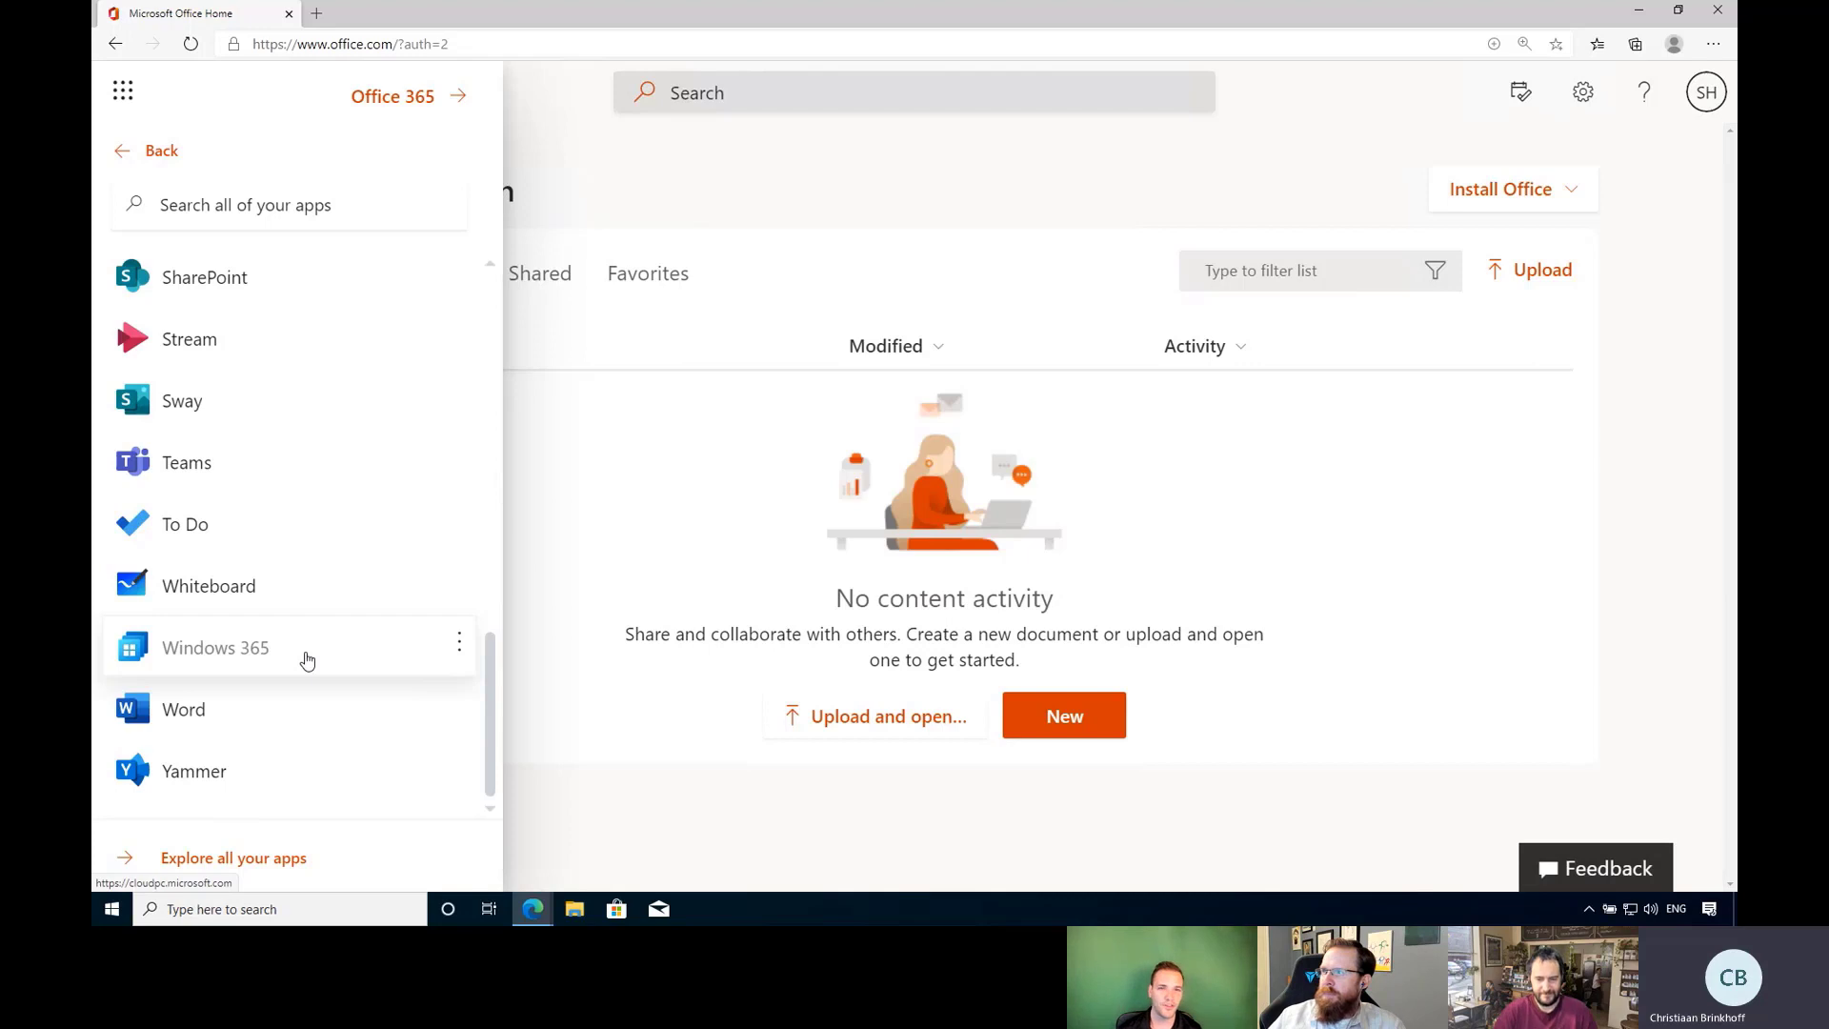
scroll(306, 660, "up", 10)
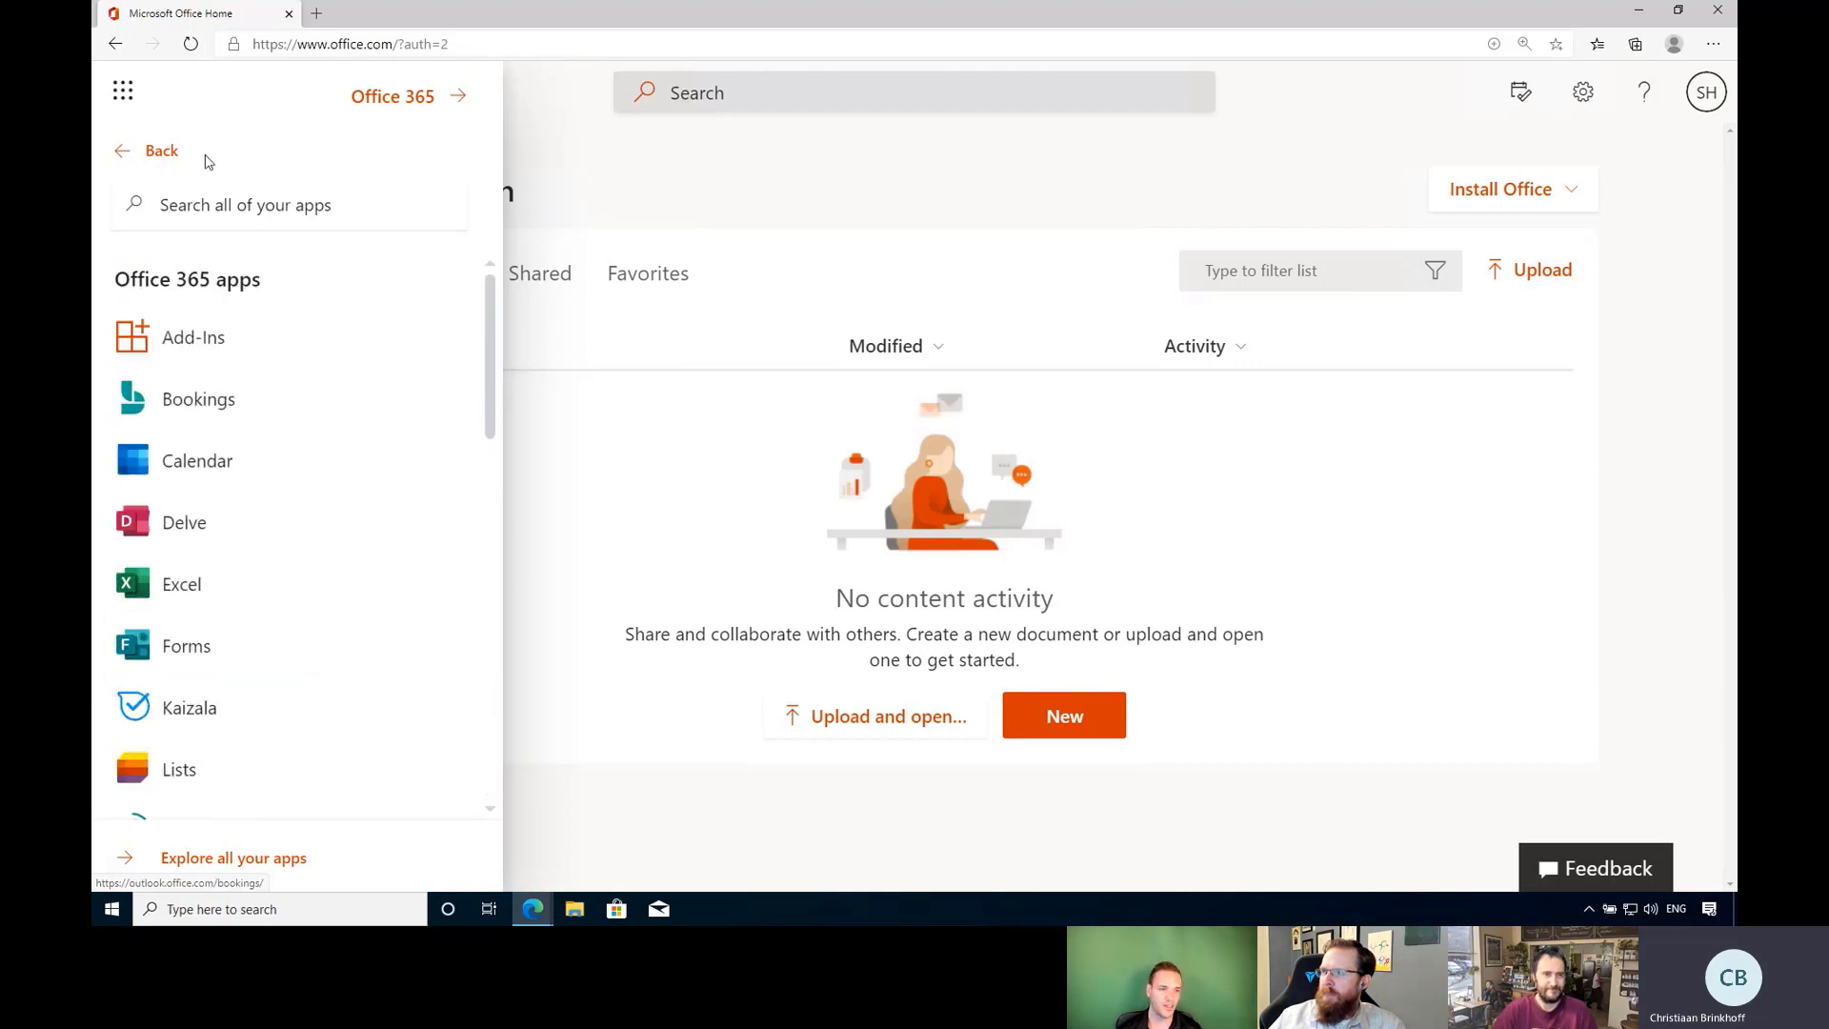
left_click(125, 91)
Pin Windows 365 to the launcher from its options menu and return to the main apps view.
left_click(121, 91)
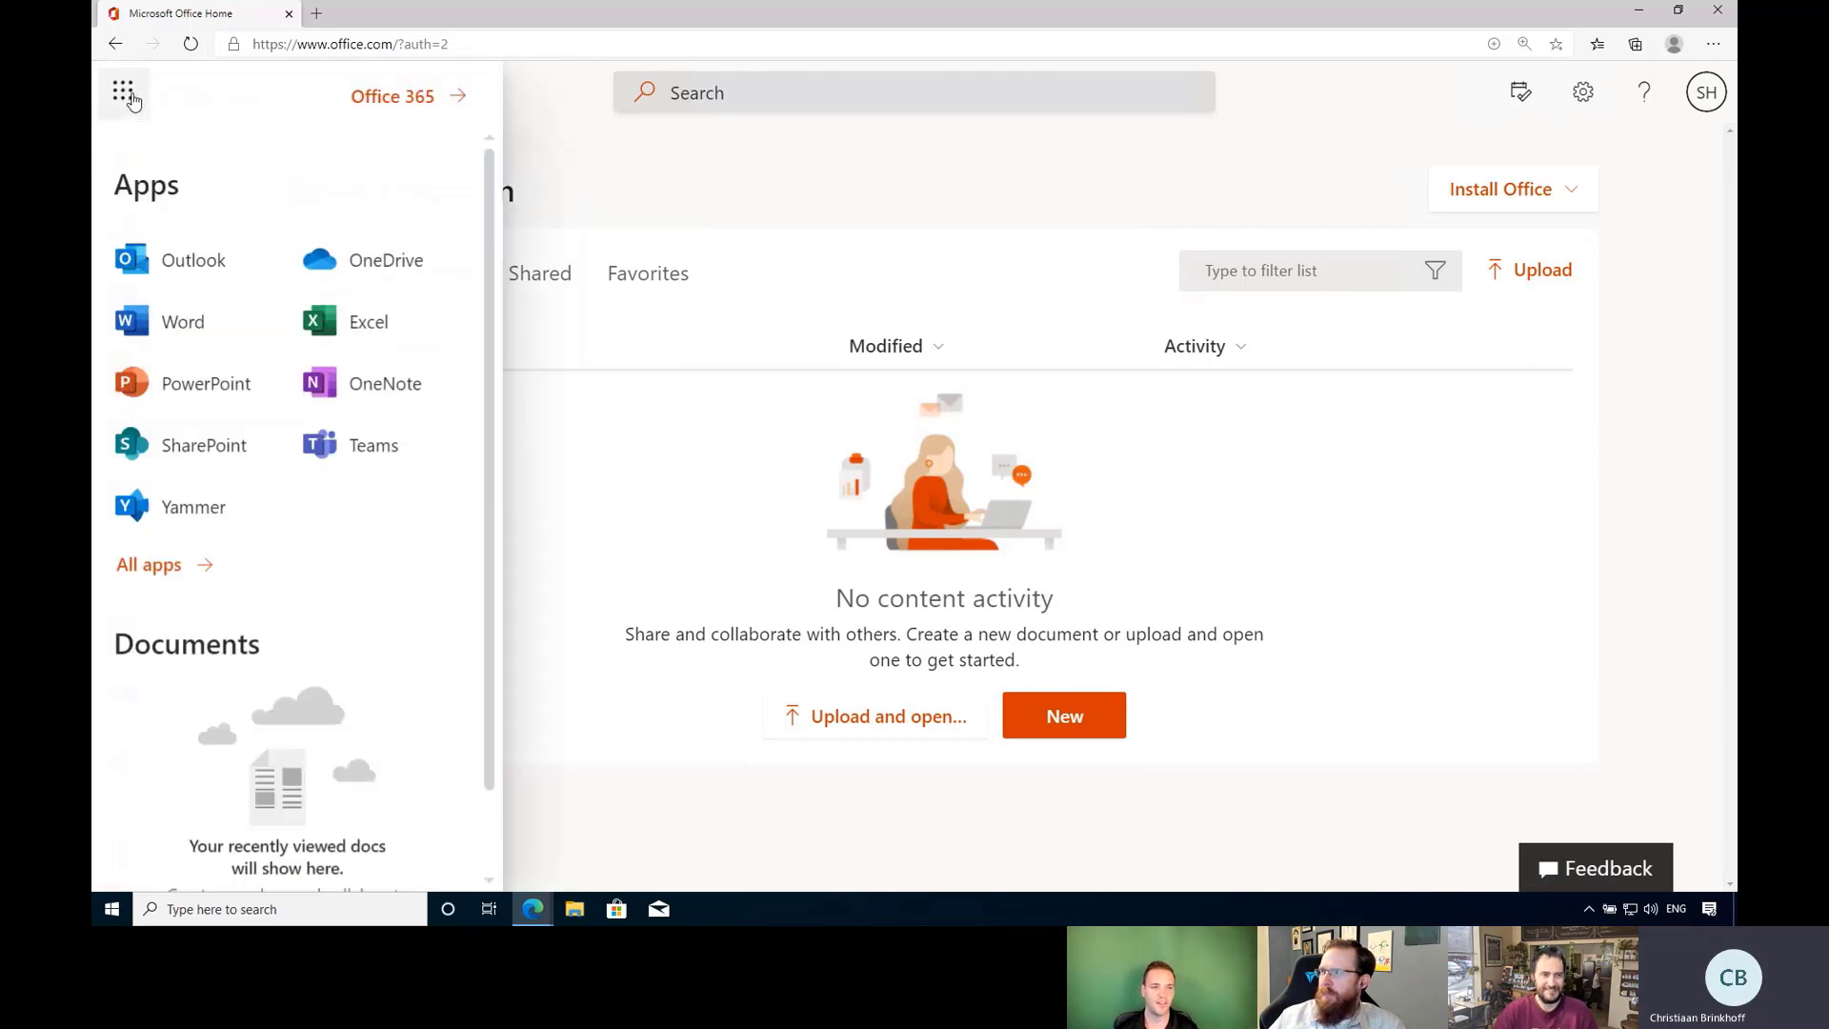
left_click(208, 569)
scroll(300, 491, "down", 5)
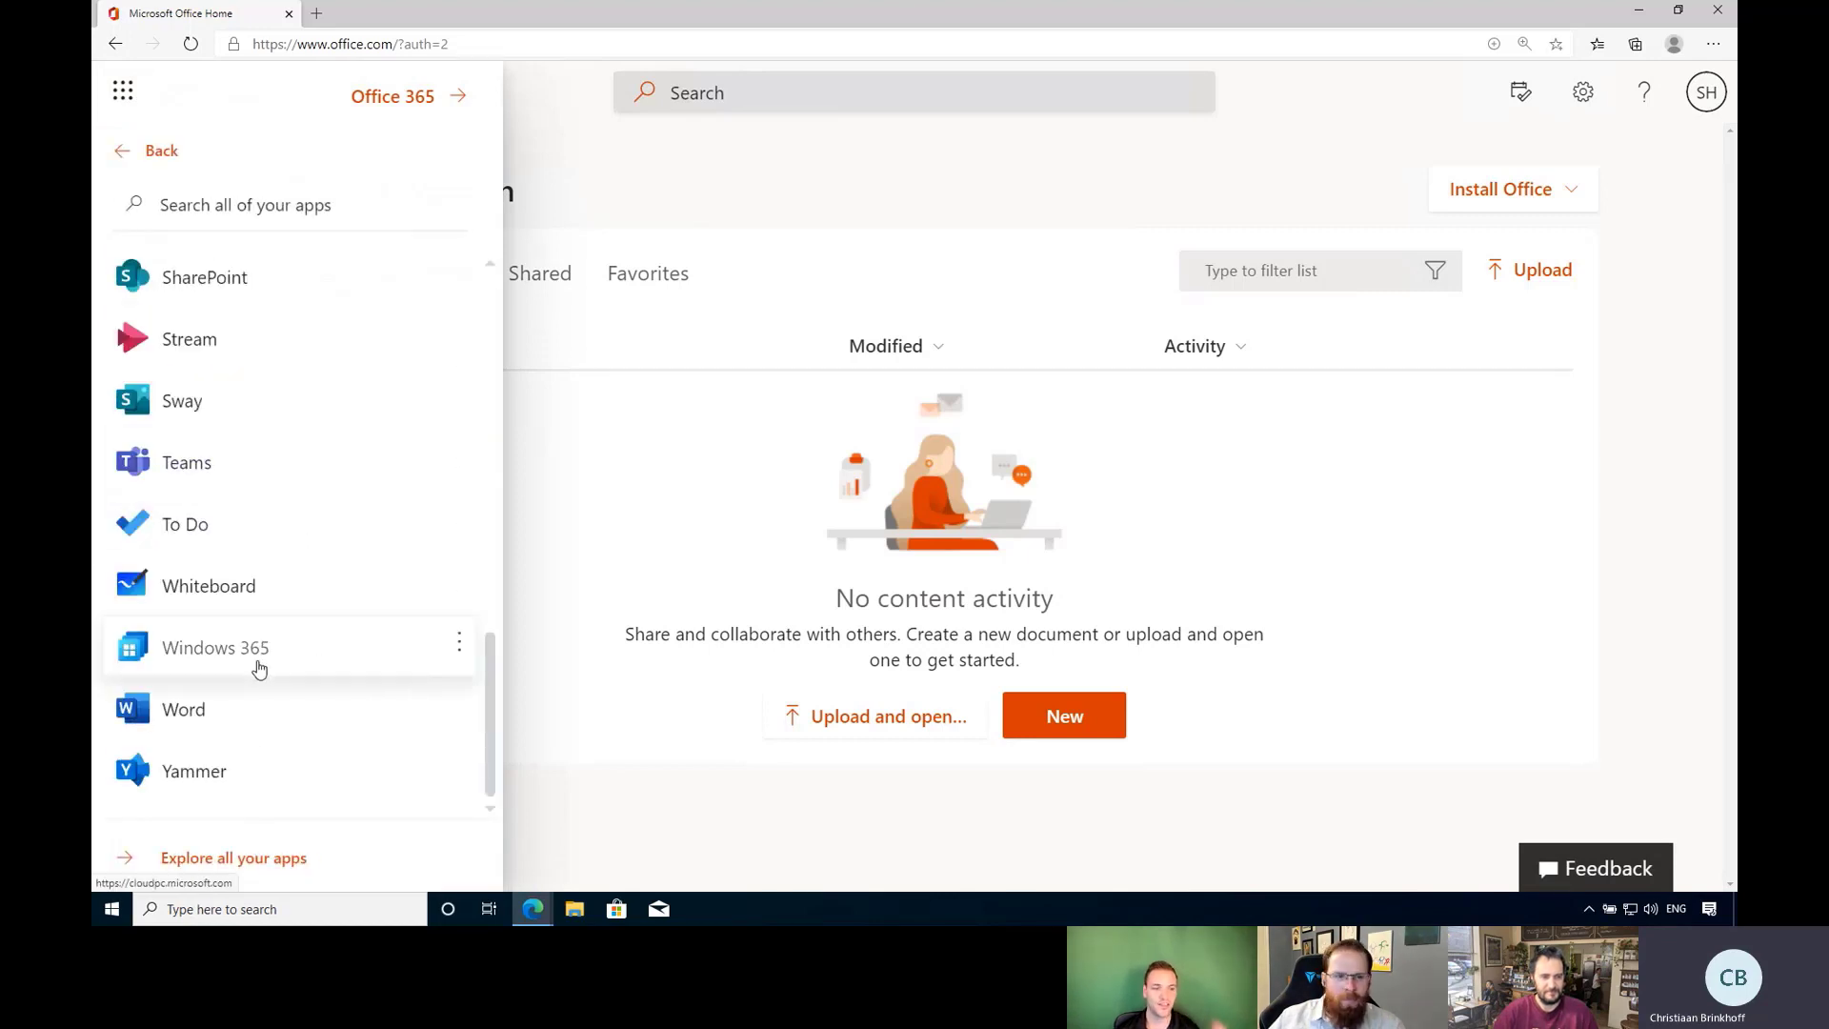
left_click(461, 646)
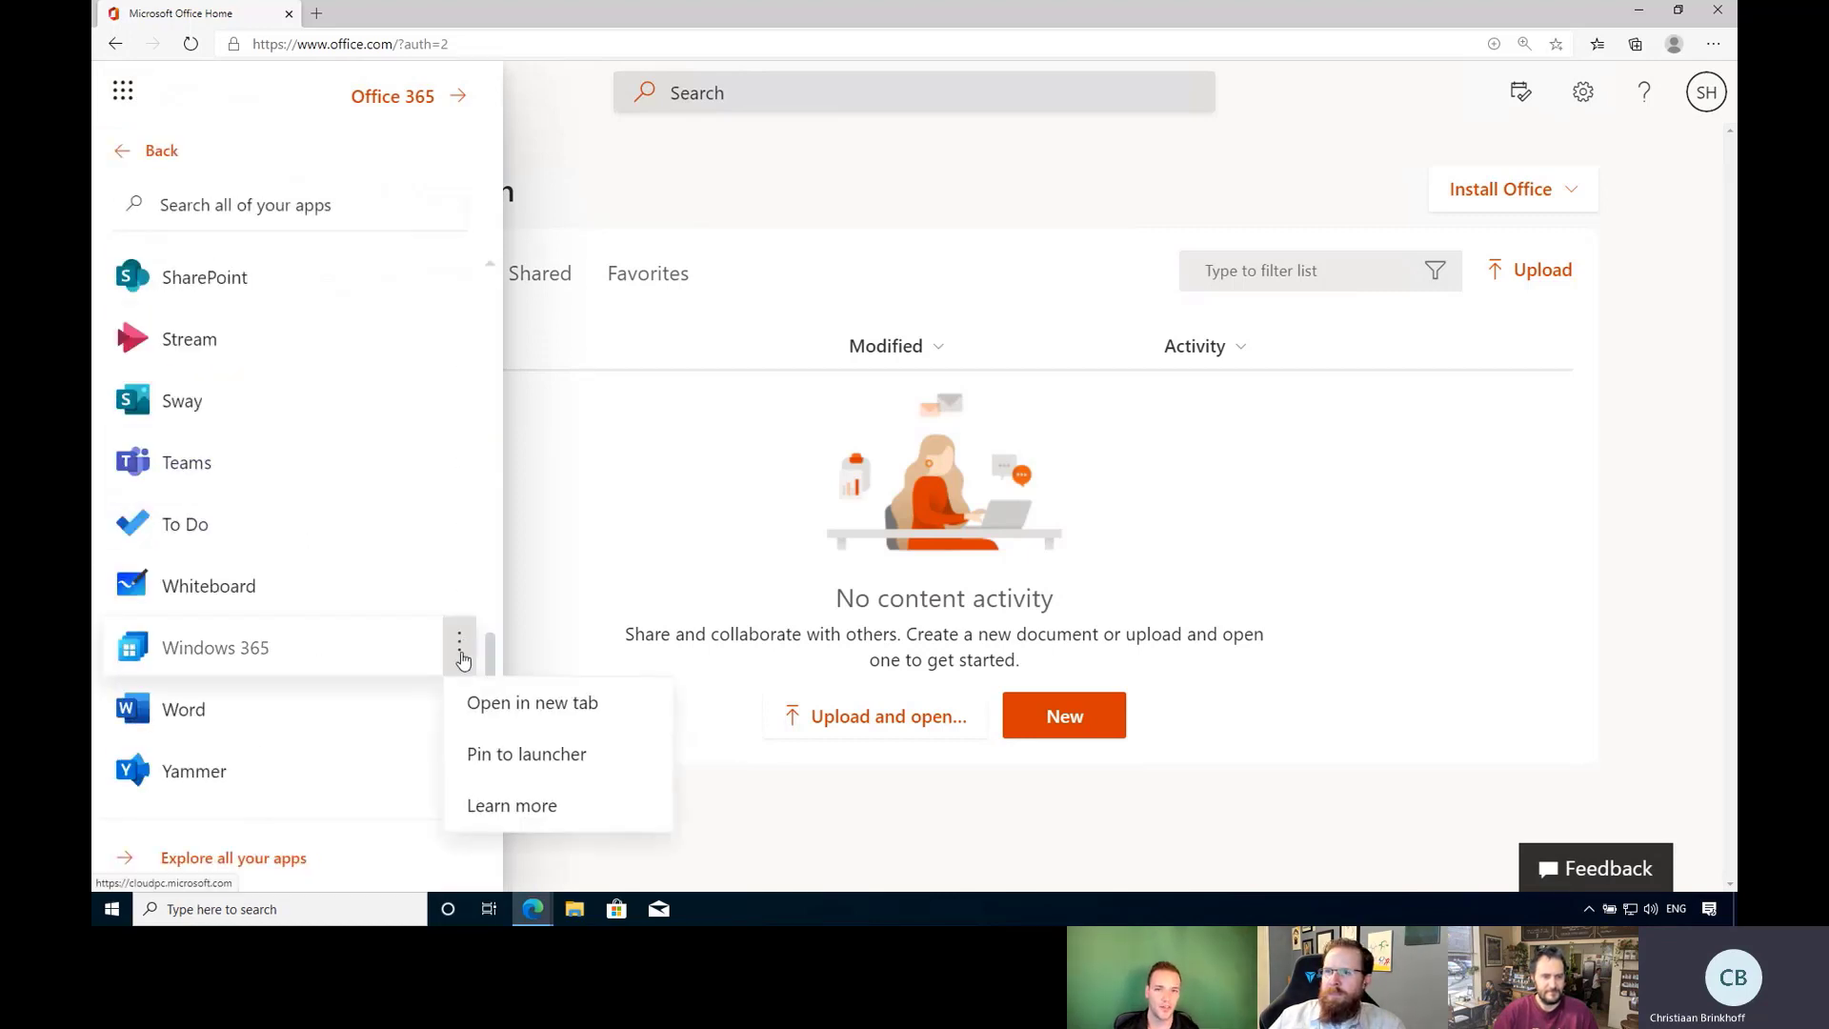
left_click(526, 754)
scroll(286, 476, "up", 1)
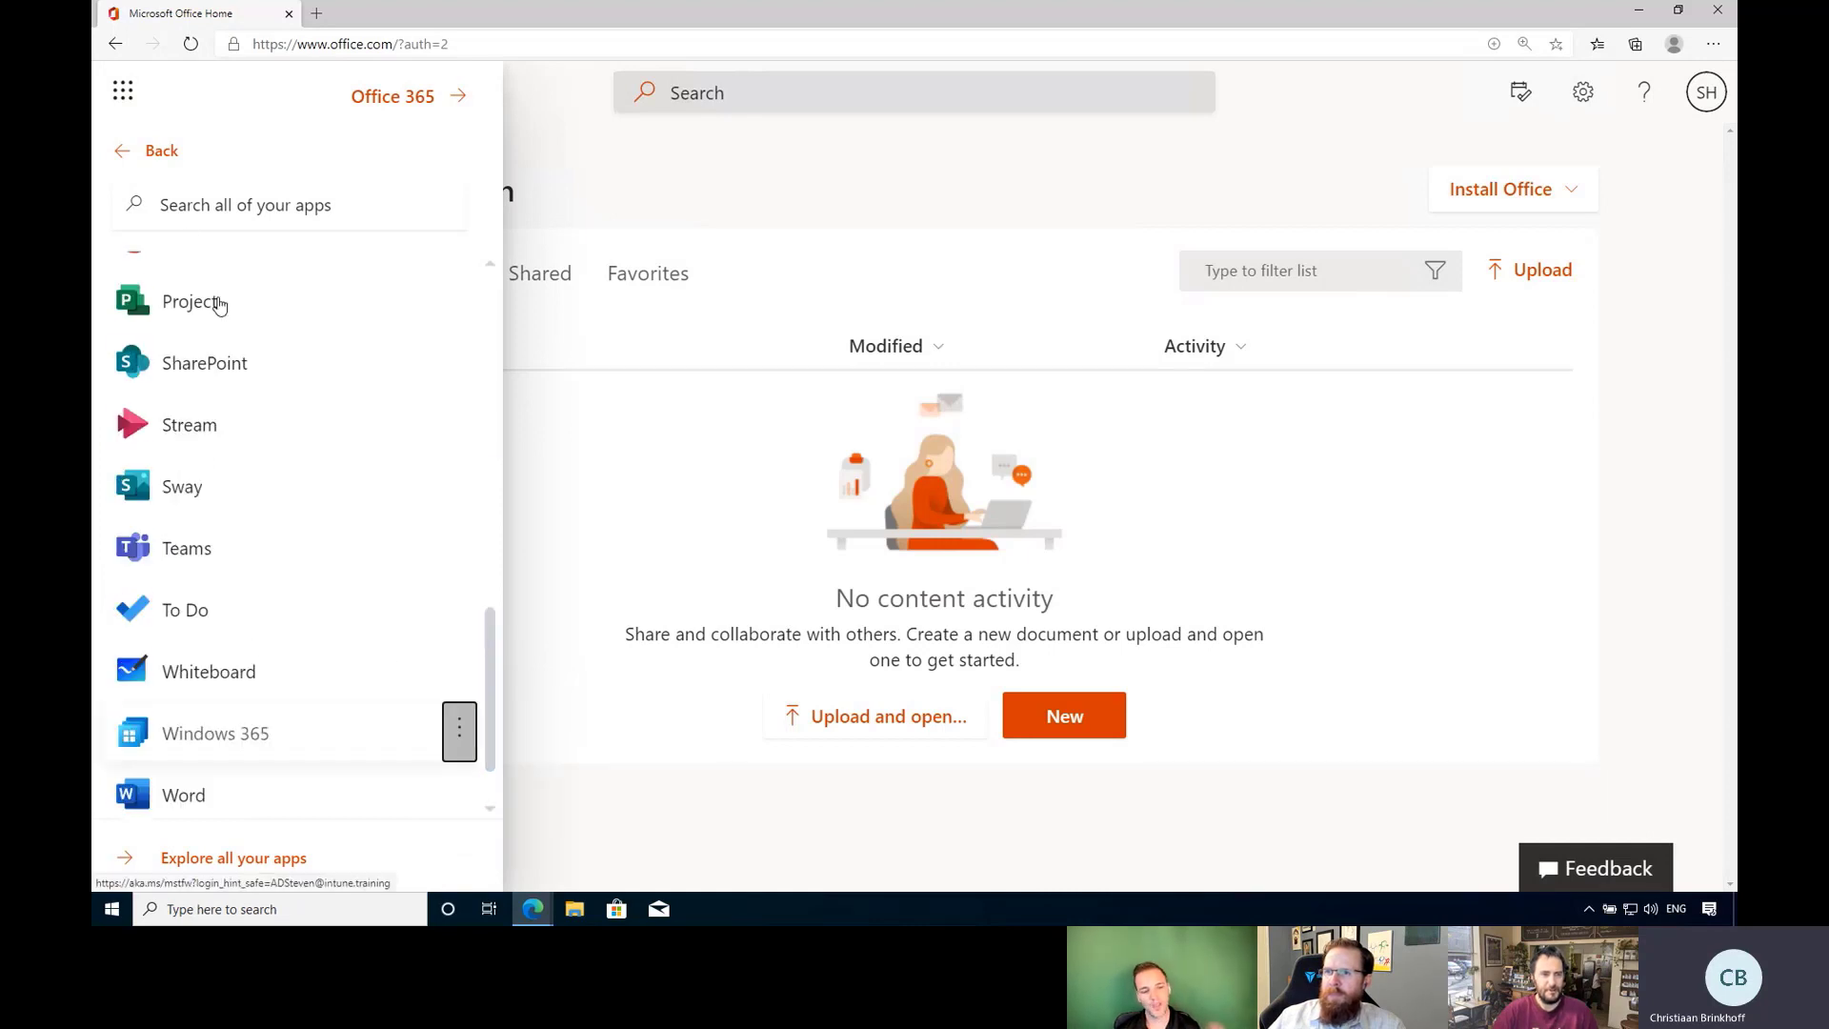
scroll(219, 303, "up", 10)
left_click(158, 150)
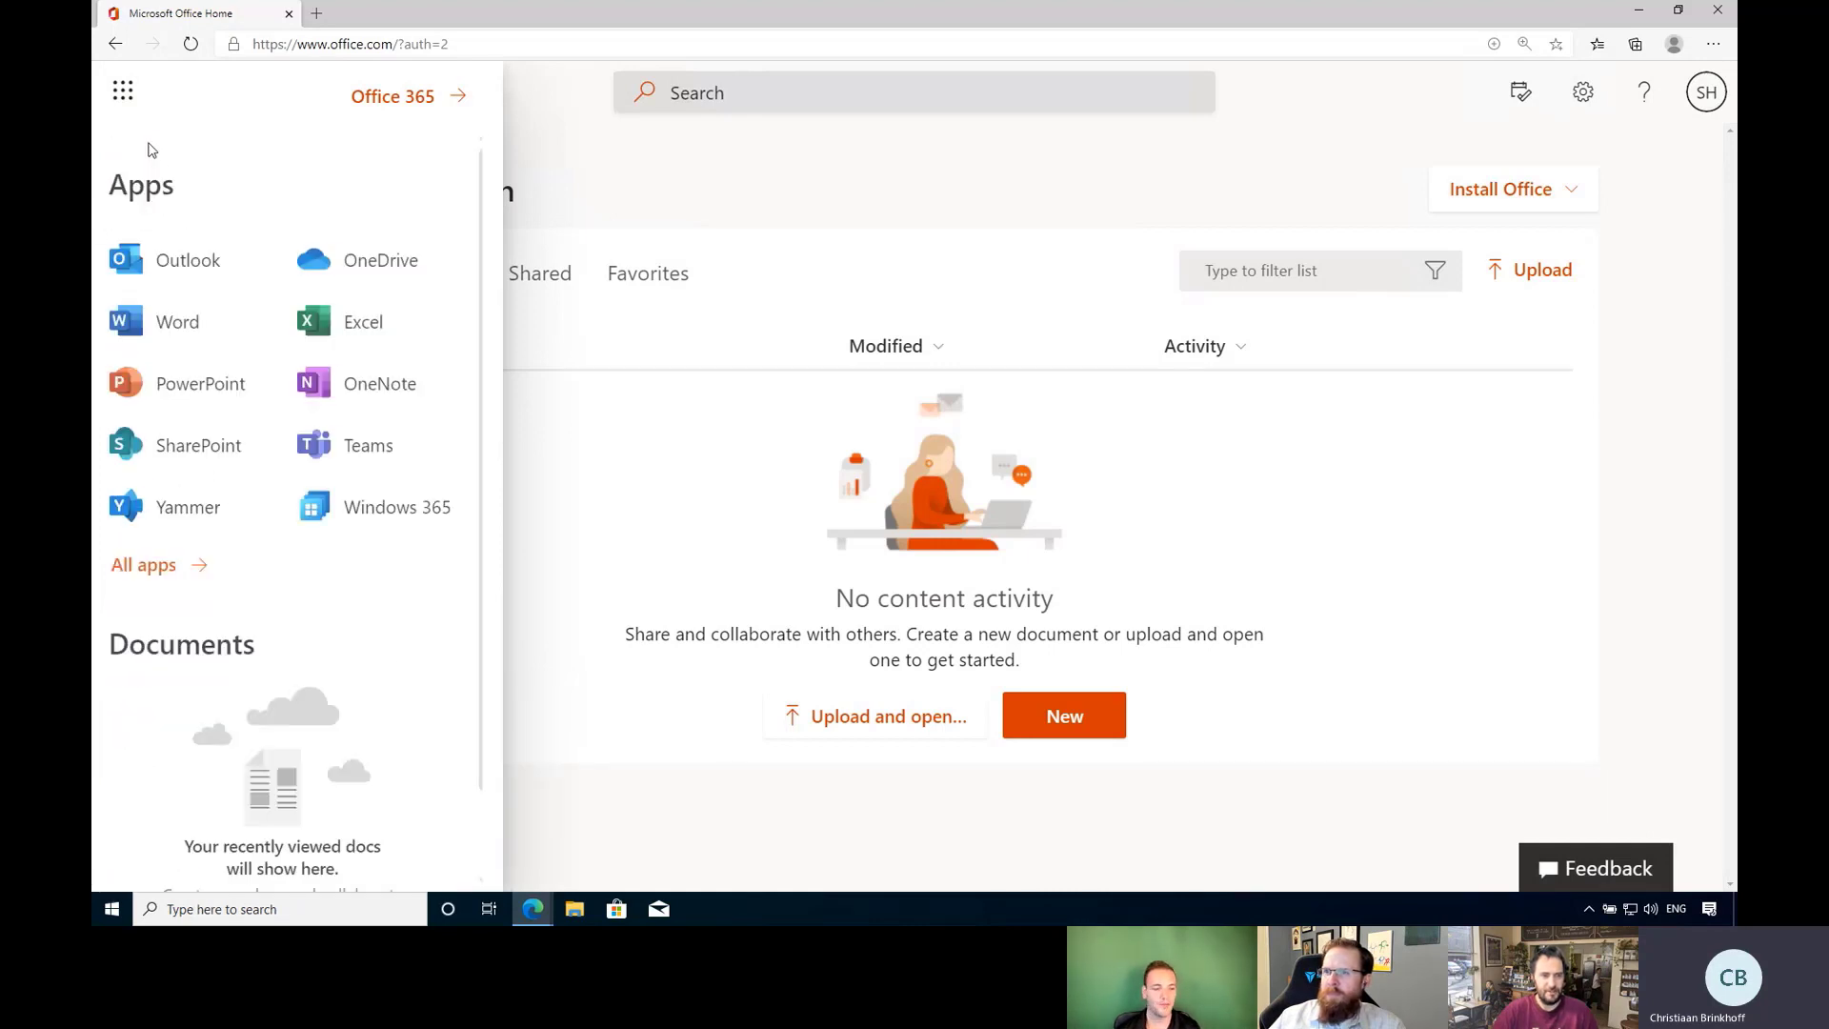
Launch Windows 365 from the launcher, sign in with the work account, and open a blank tab.
left_click(374, 510)
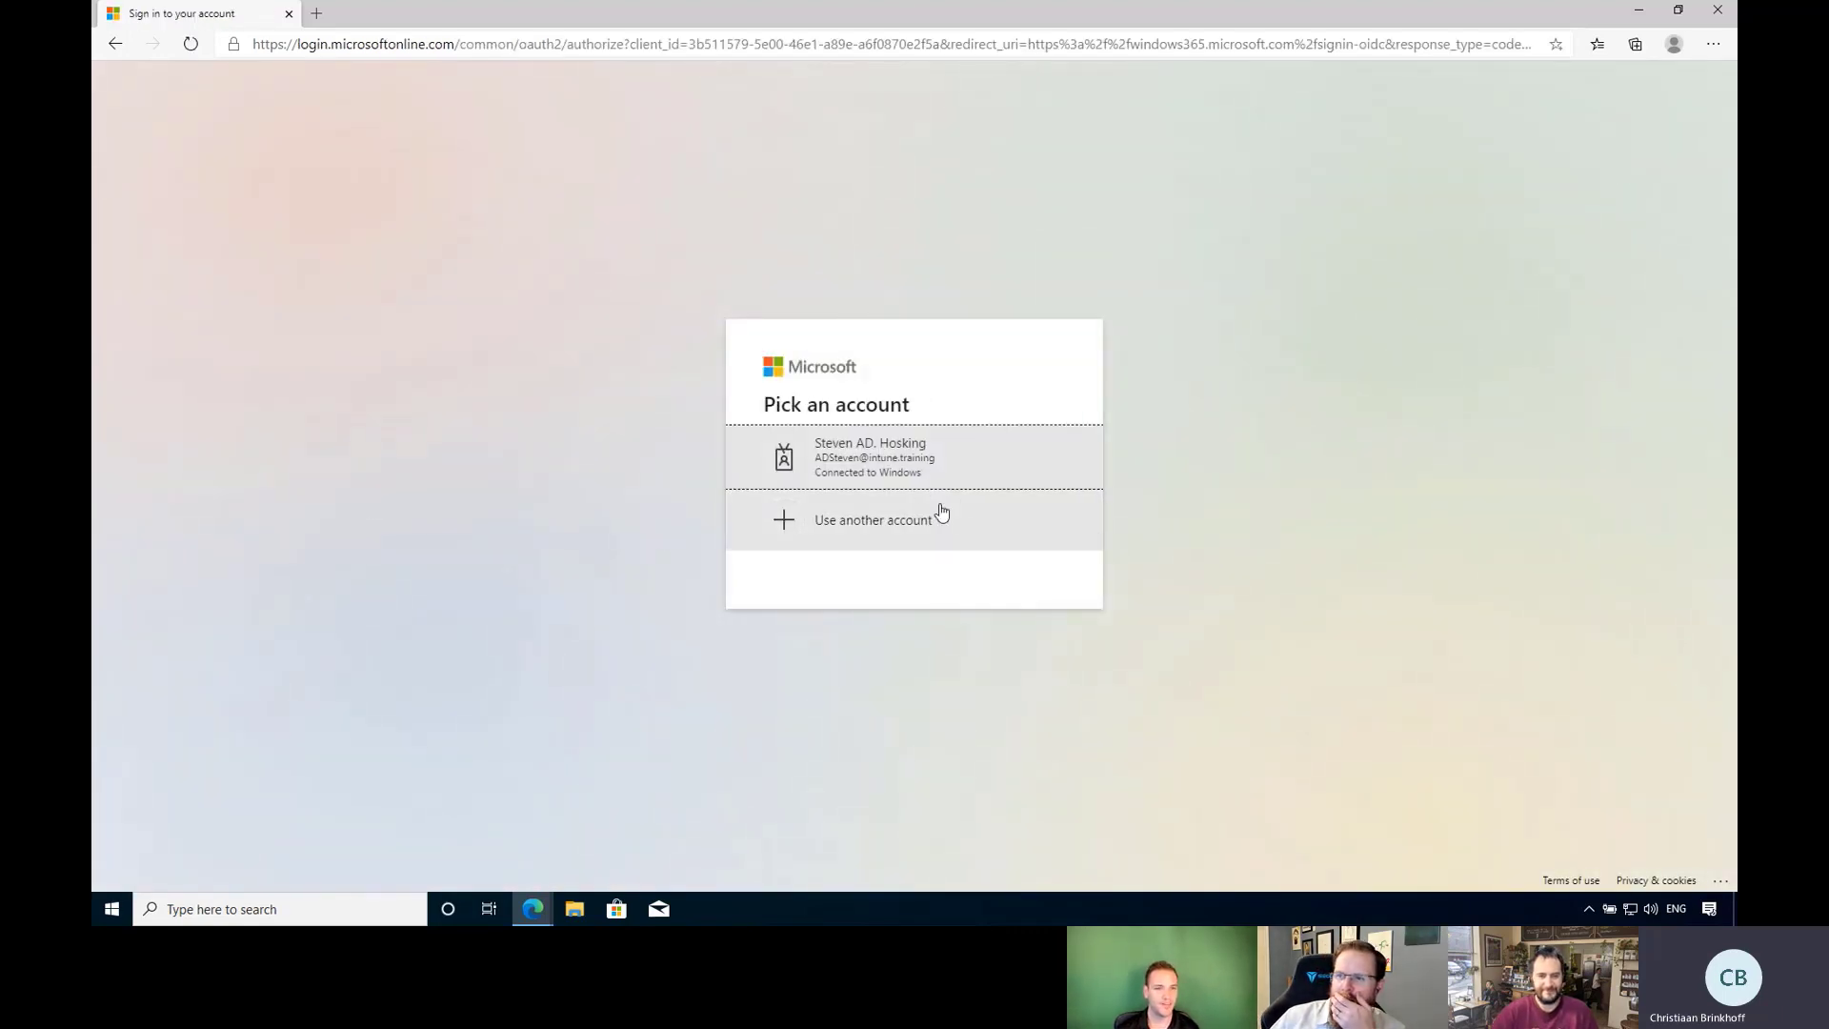
left_click(878, 461)
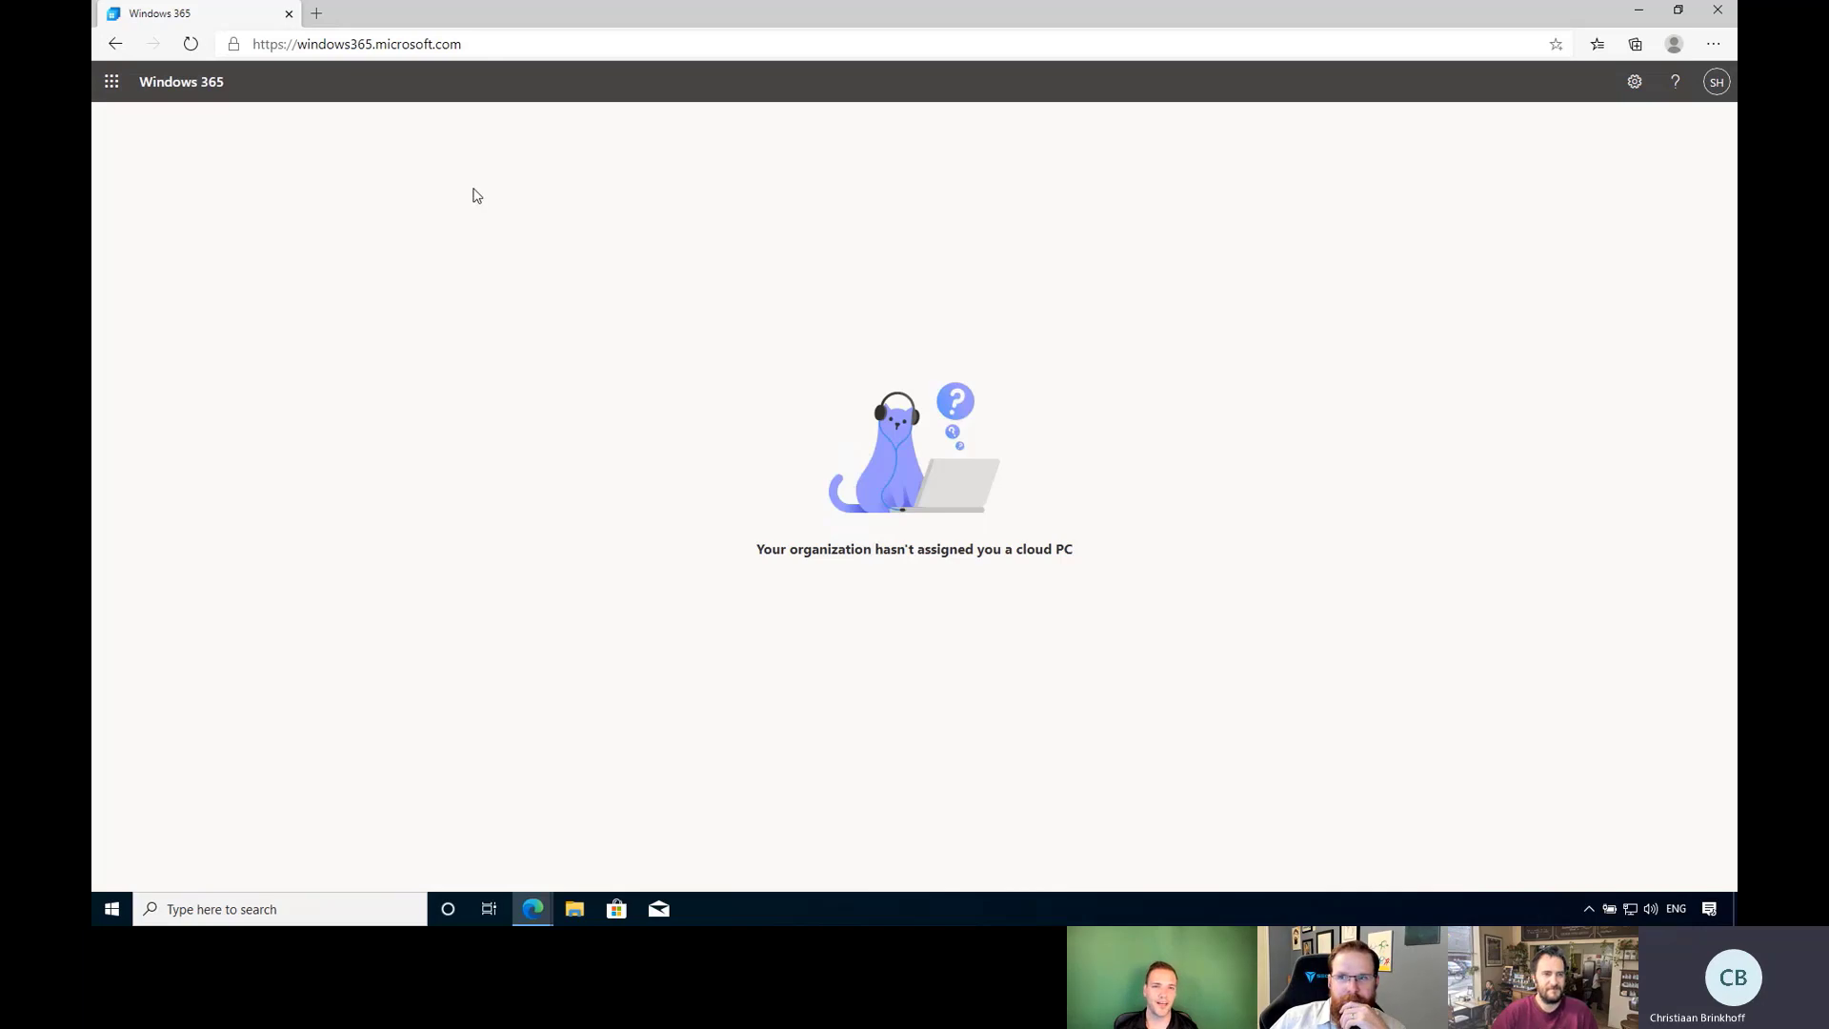
left_click(316, 14)
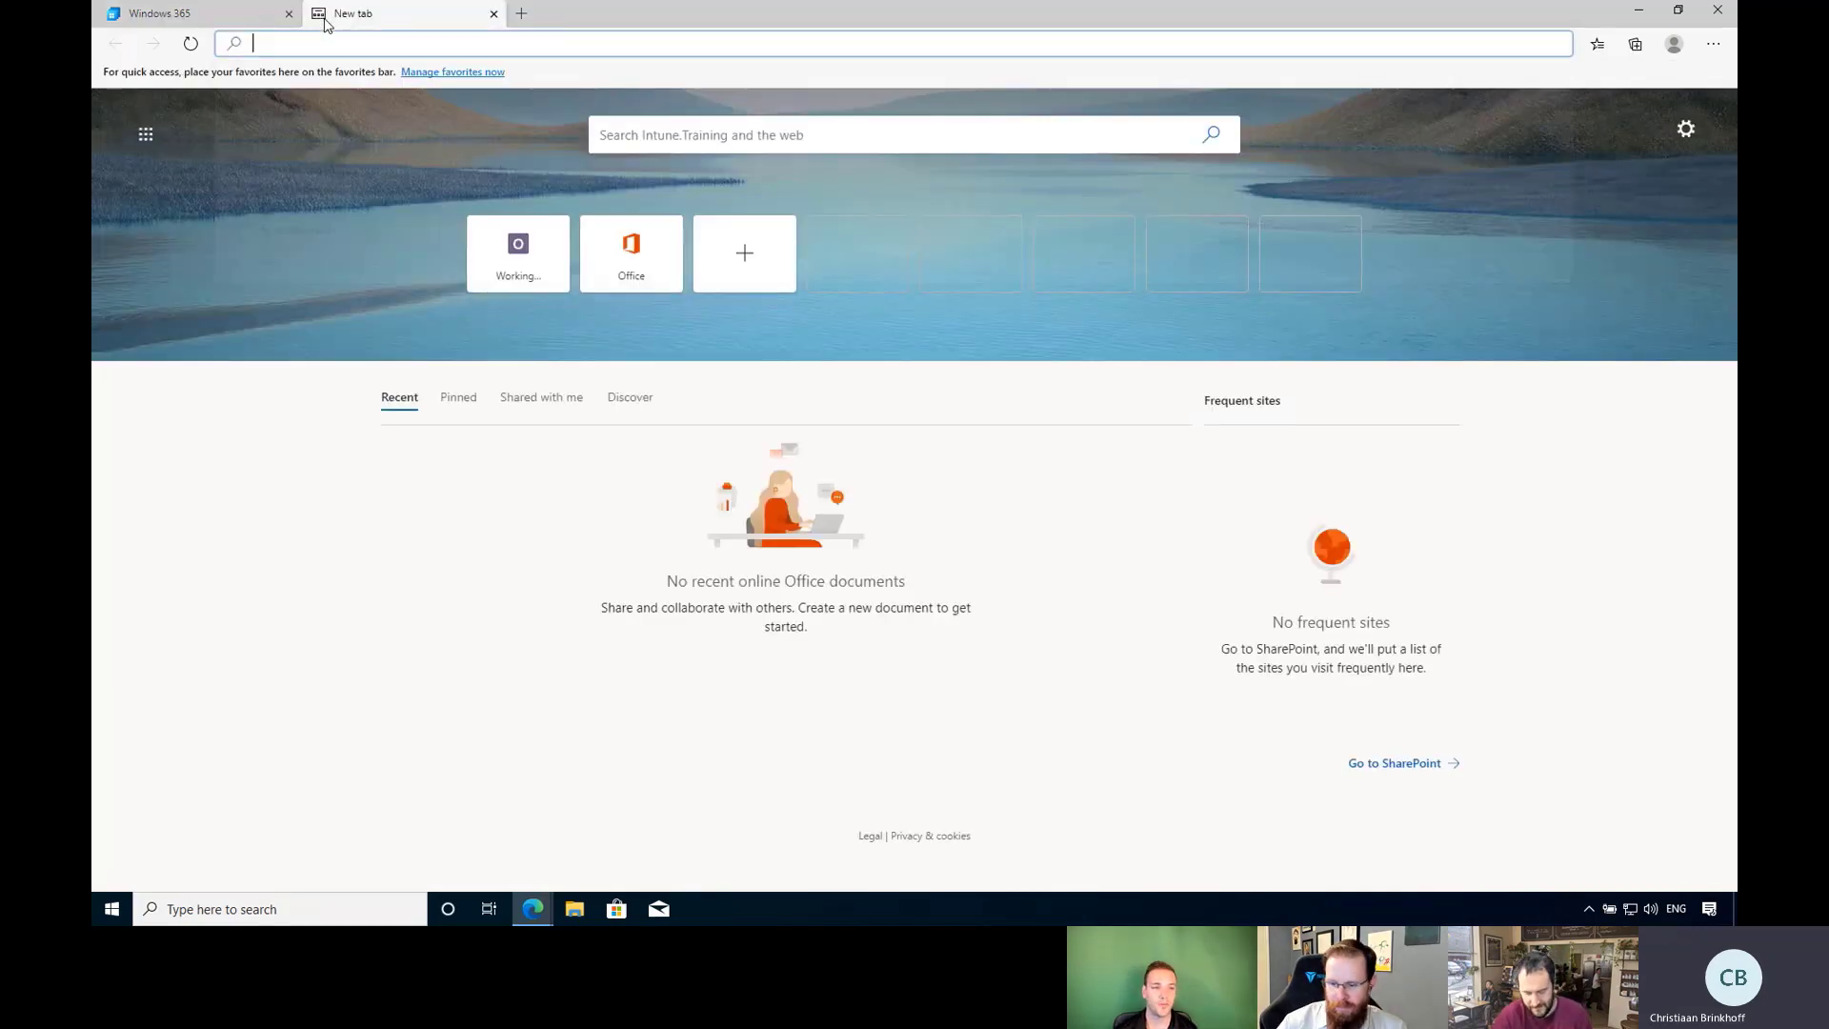
Go to myapps.microsoft.com, launch Windows 365 from it, then launch Excel.
type("myapps.micr")
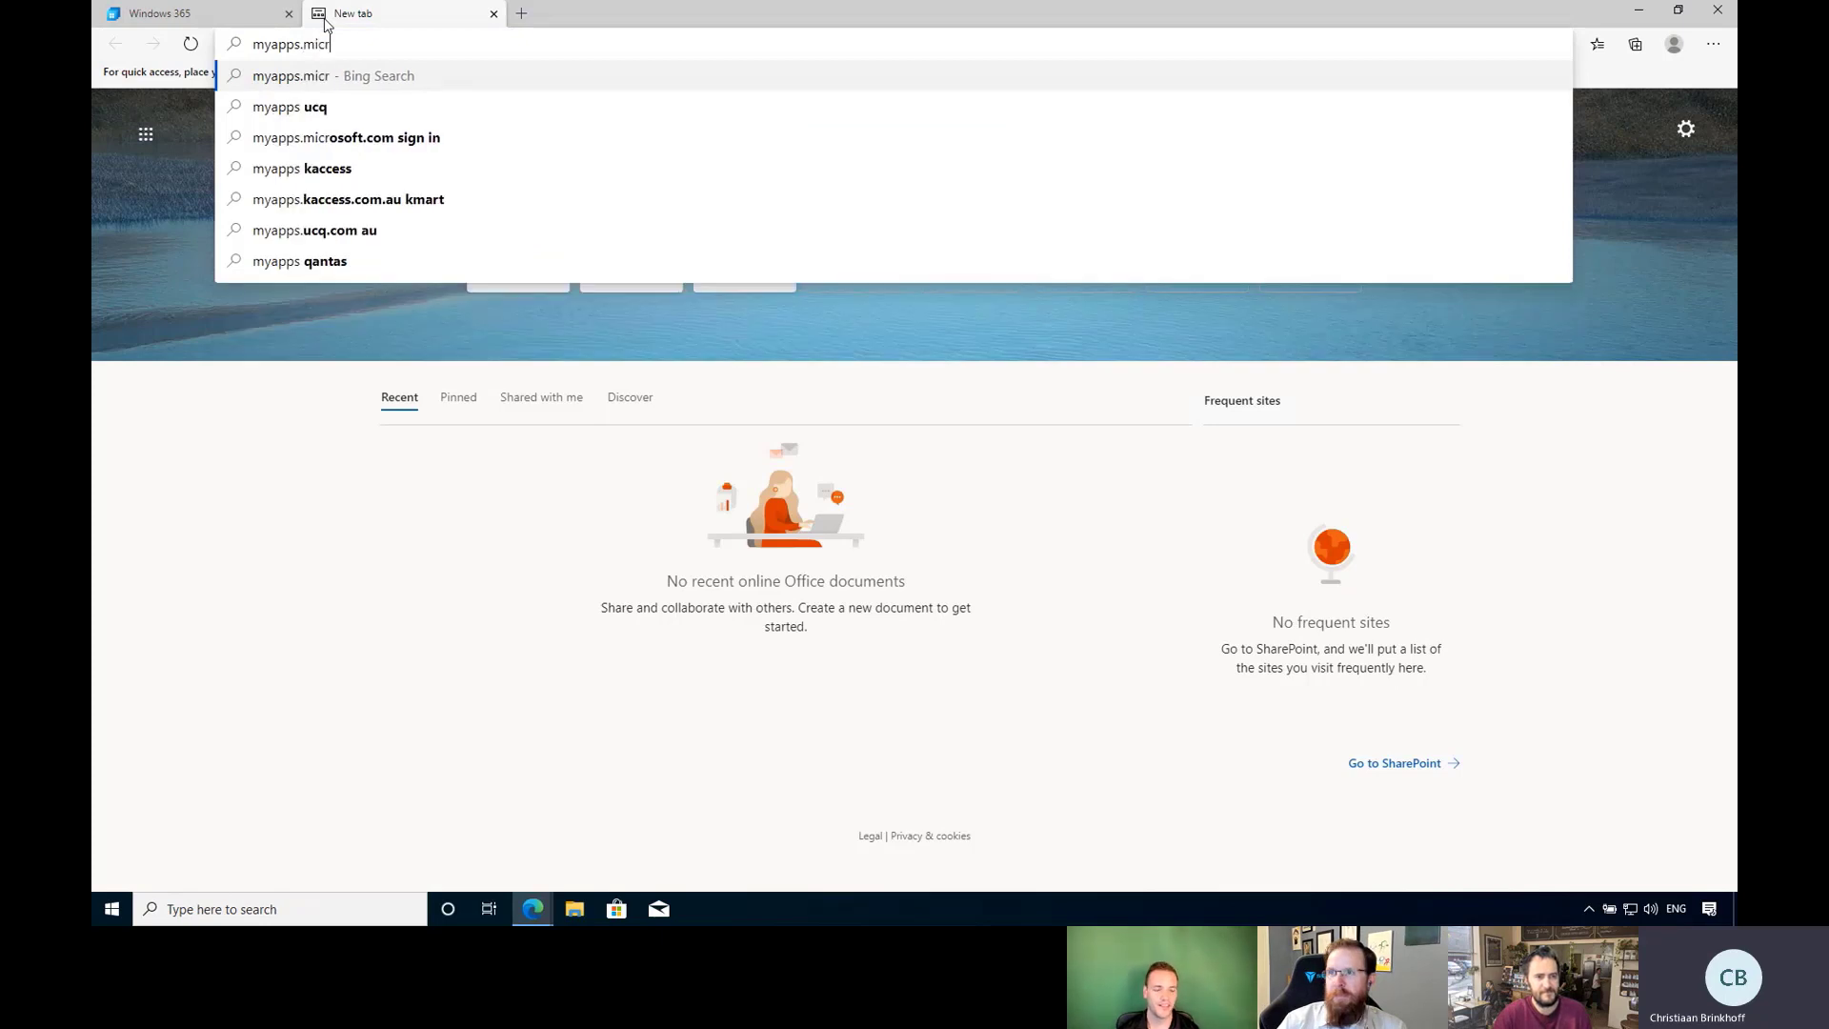
type("osoft.com")
key("Return")
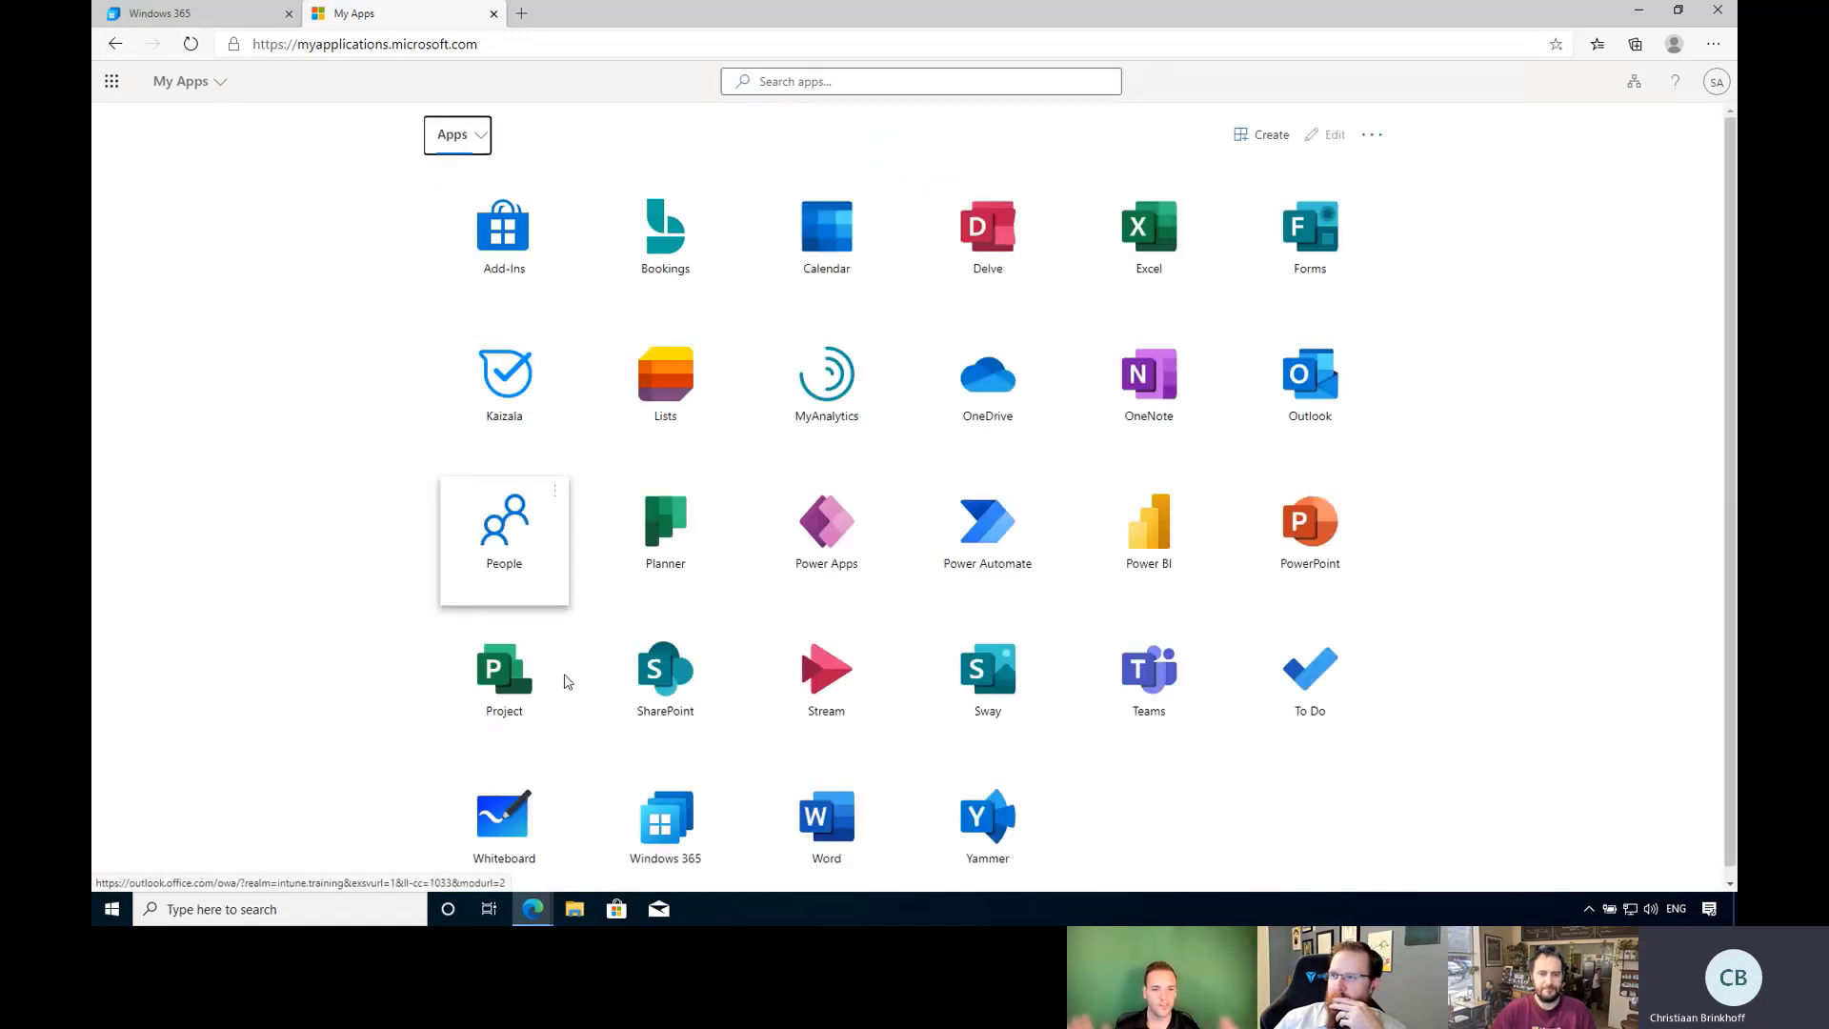
left_click(660, 829)
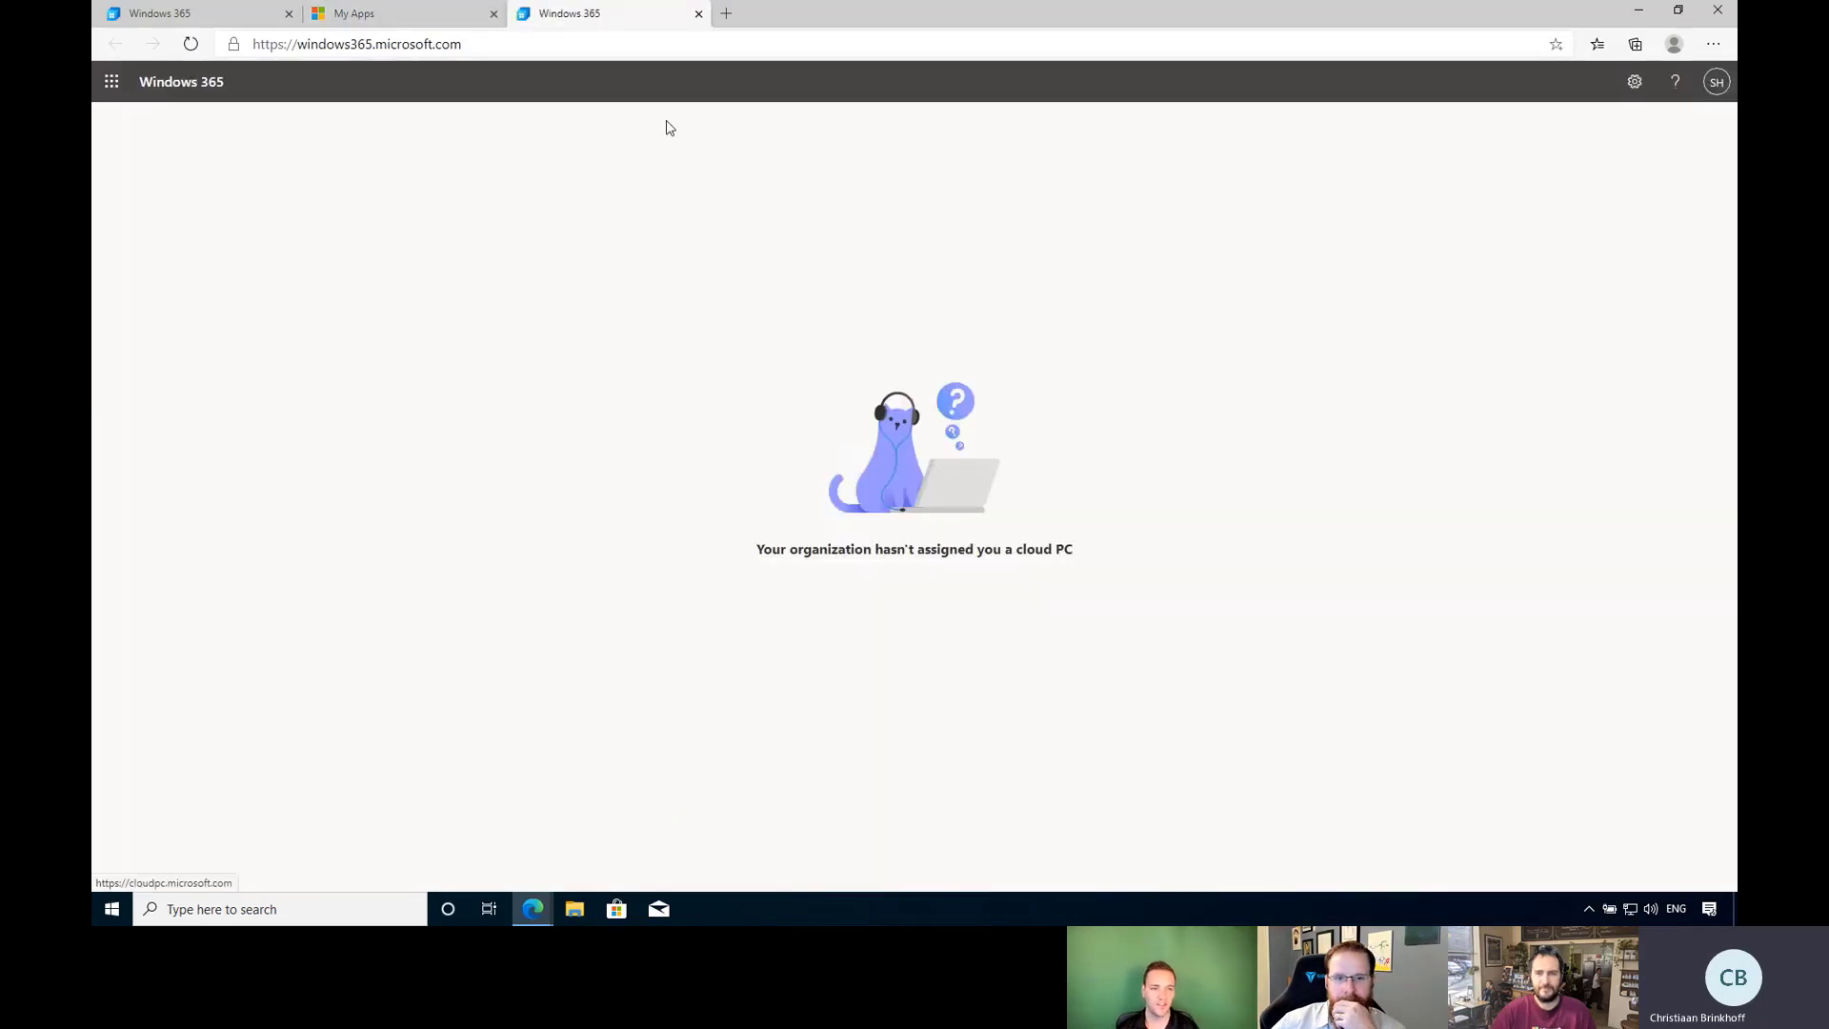
left_click(370, 8)
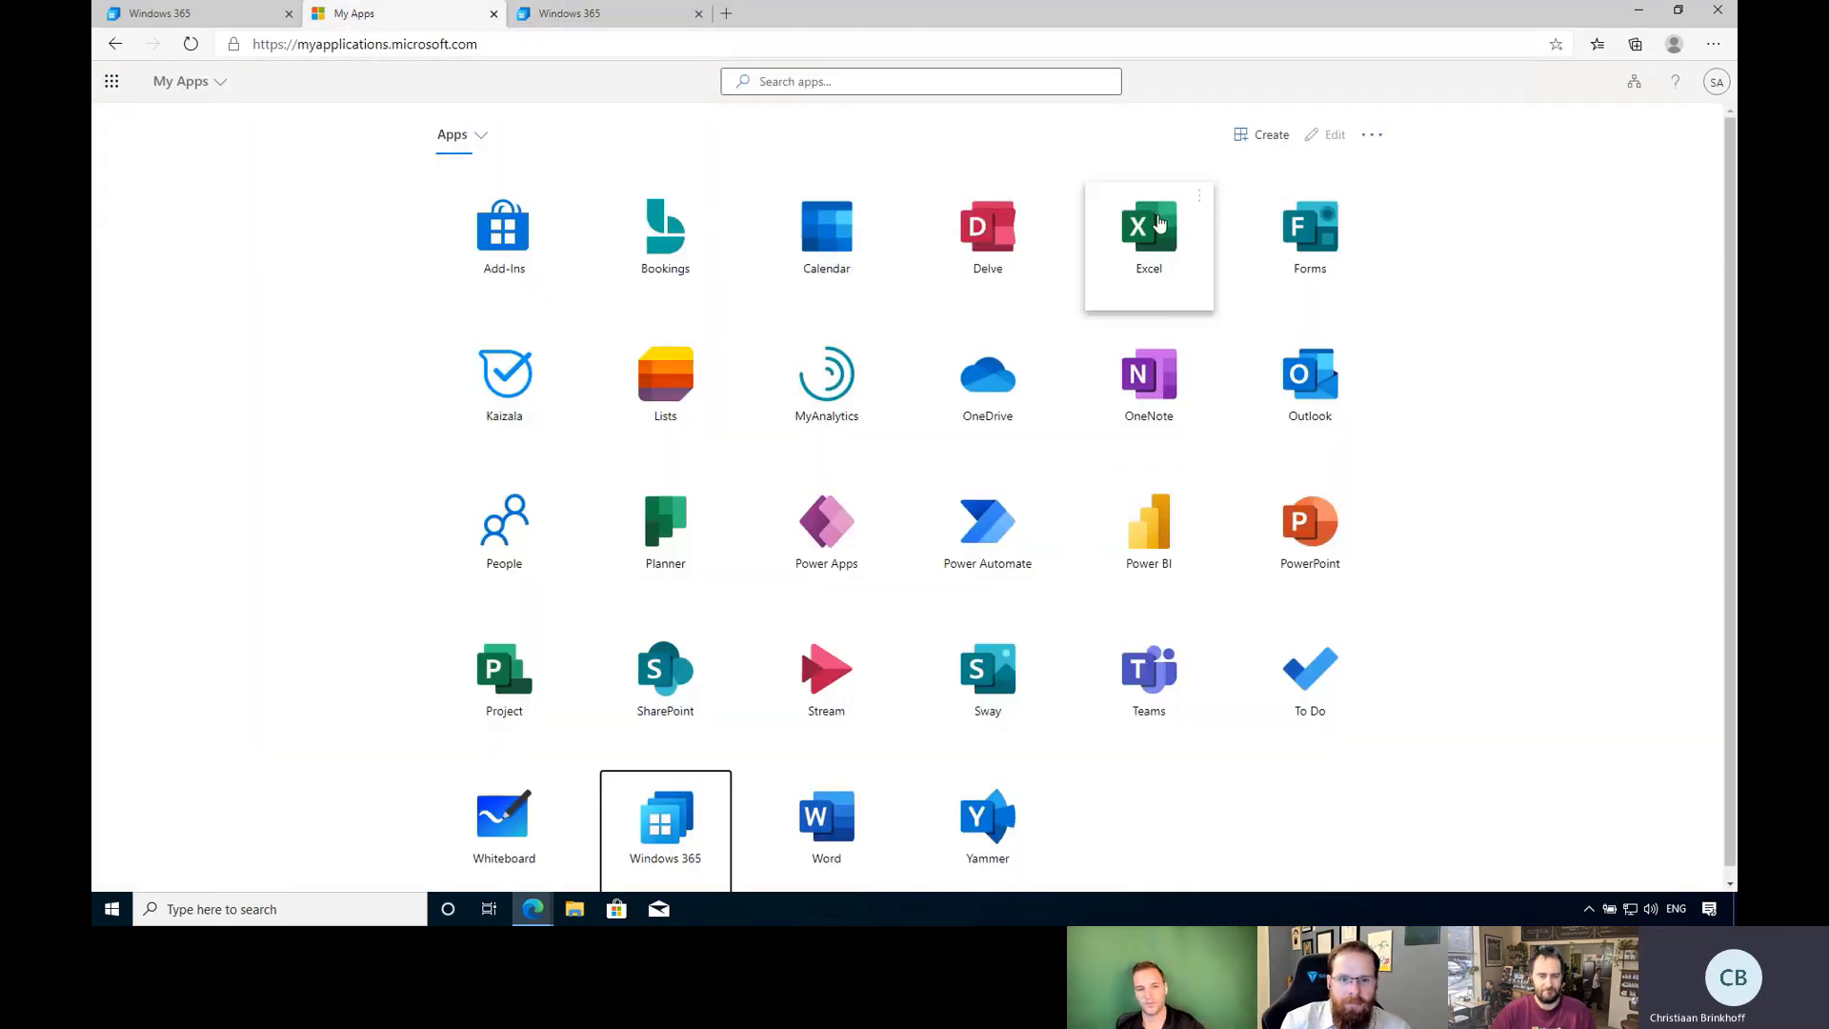
left_click(1158, 234)
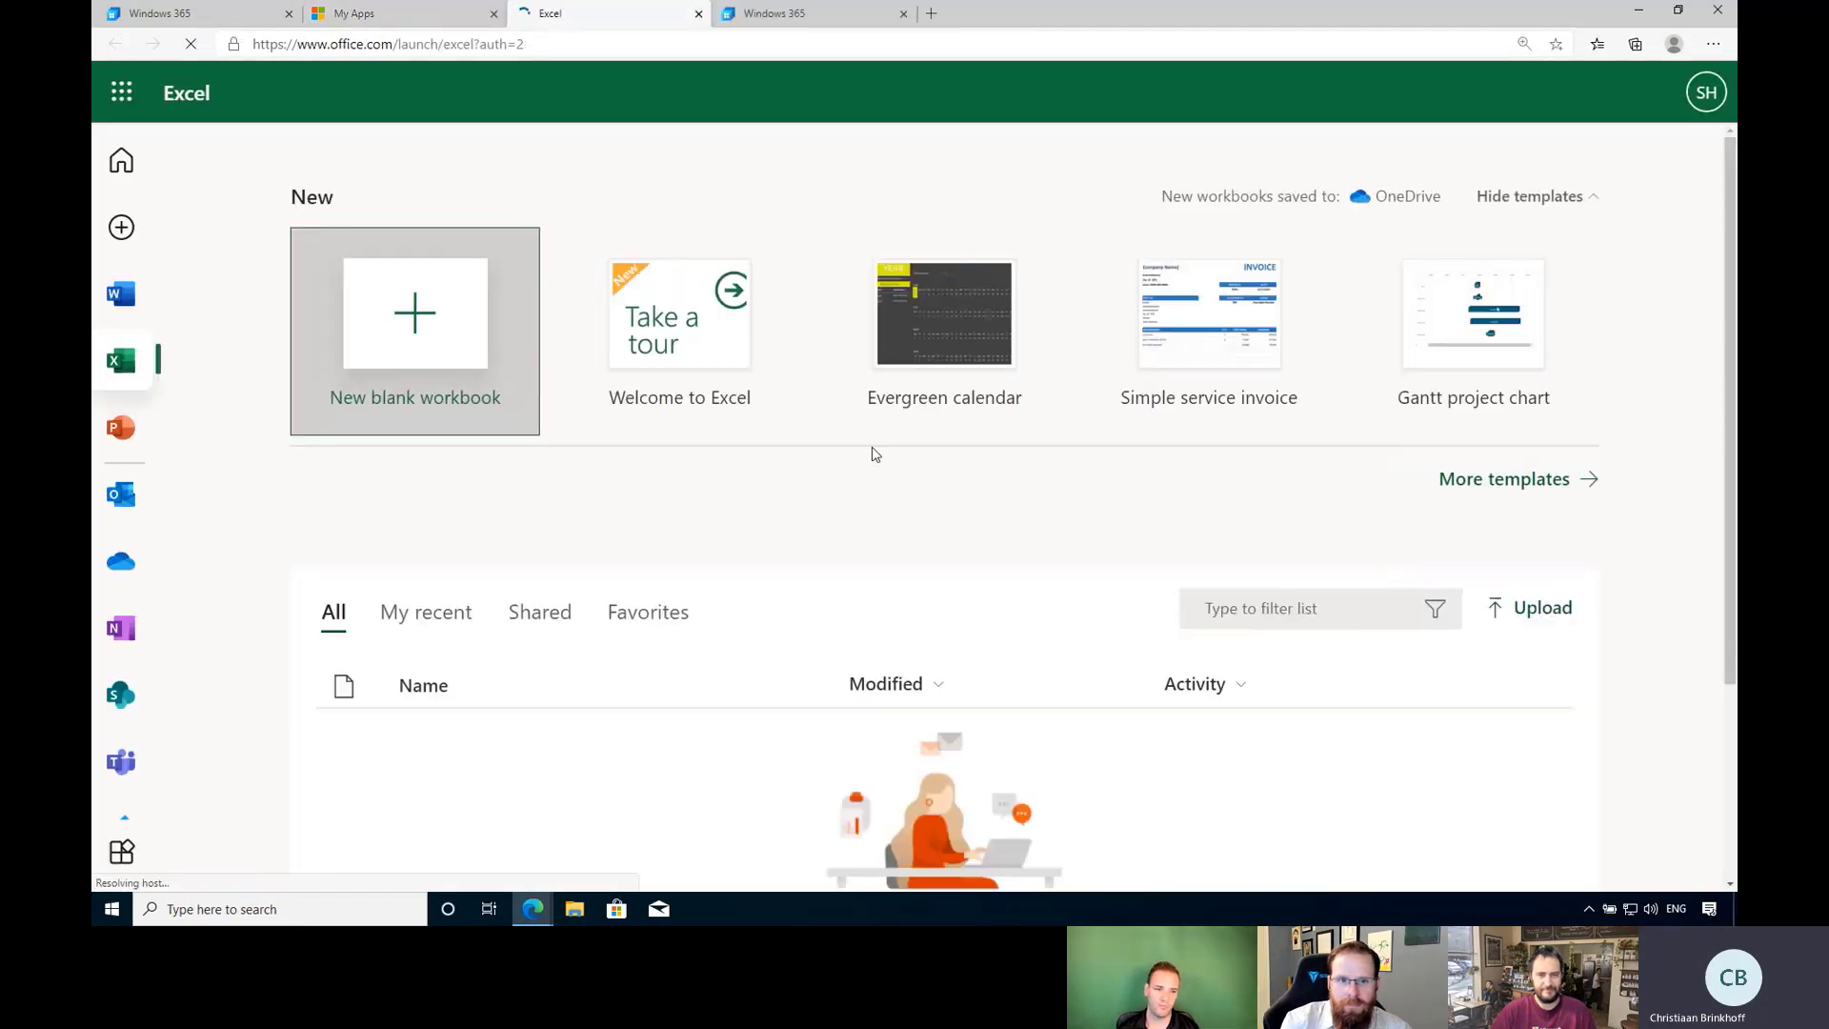
Launch PowerPoint from My Apps, then close the PowerPoint and Excel tabs, leaving Windows 365 showing.
left_click(401, 15)
left_click(1312, 543)
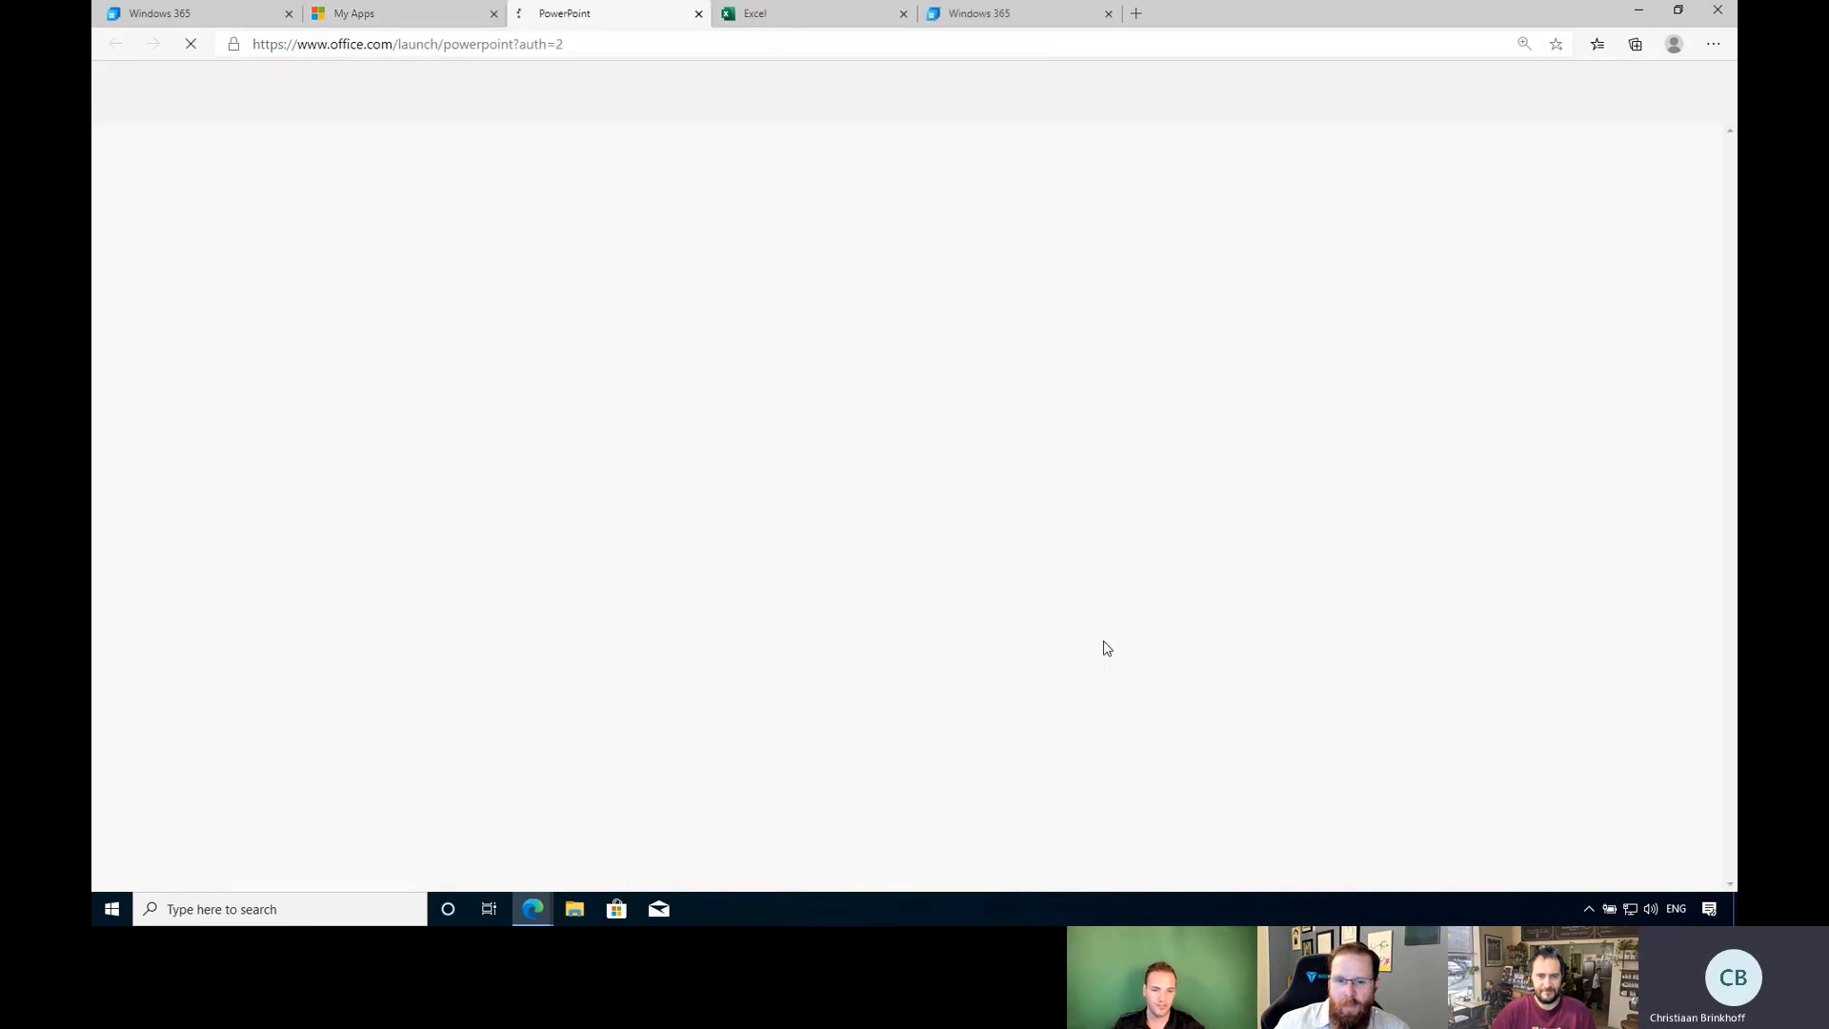
left_click(698, 14)
left_click(698, 14)
left_click(643, 21)
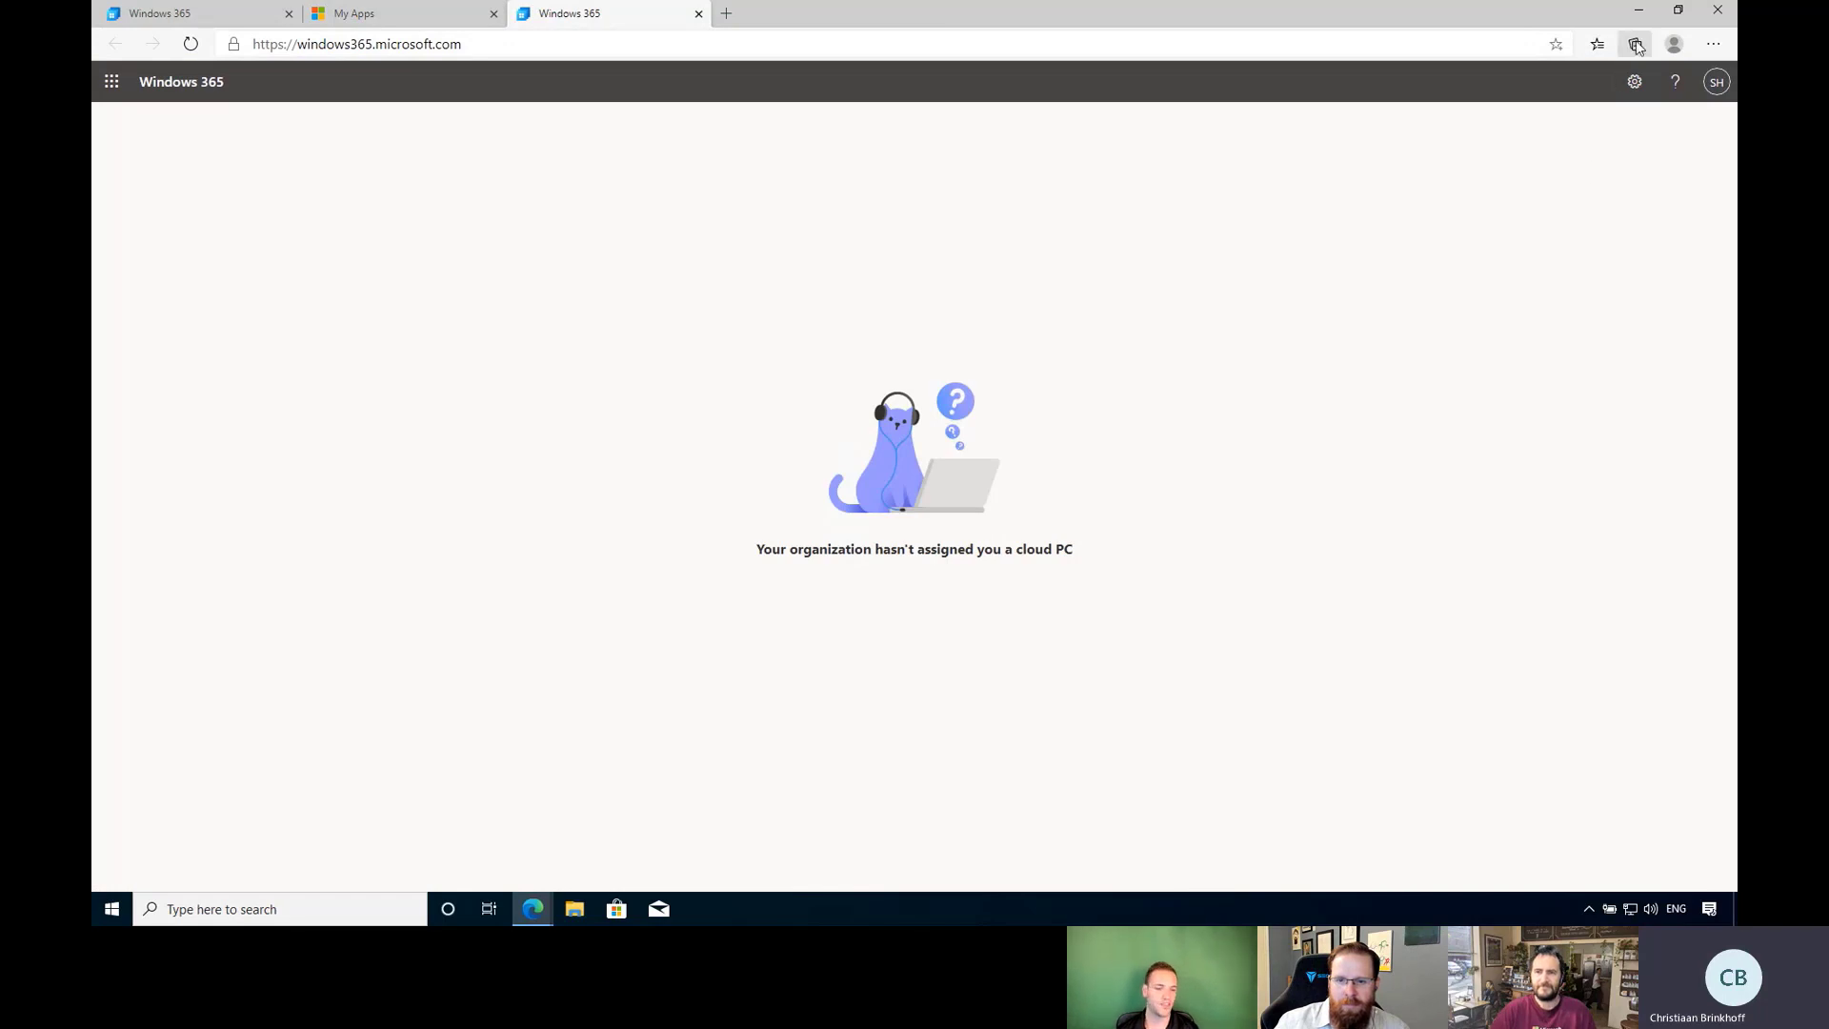
Search Edge's installed extensions for 'myasp', finding none, then go to the Edge Add-ons store.
left_click(1718, 48)
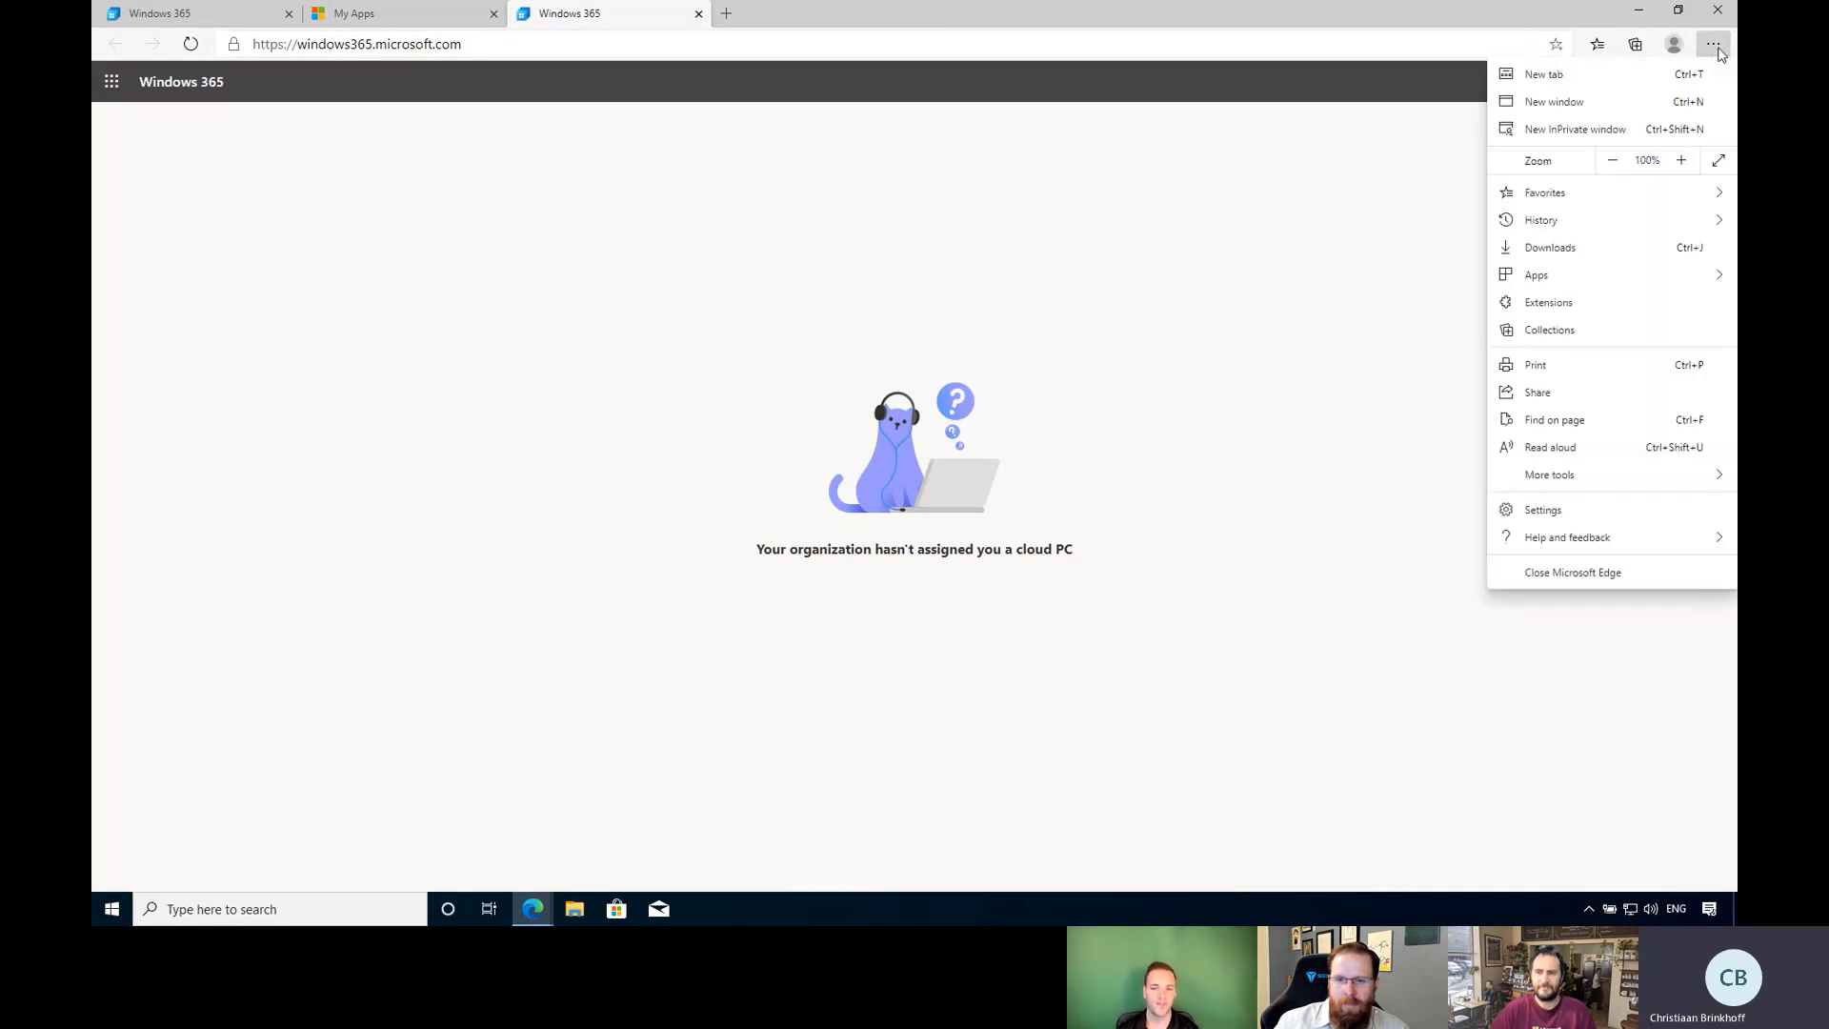
left_click(1584, 303)
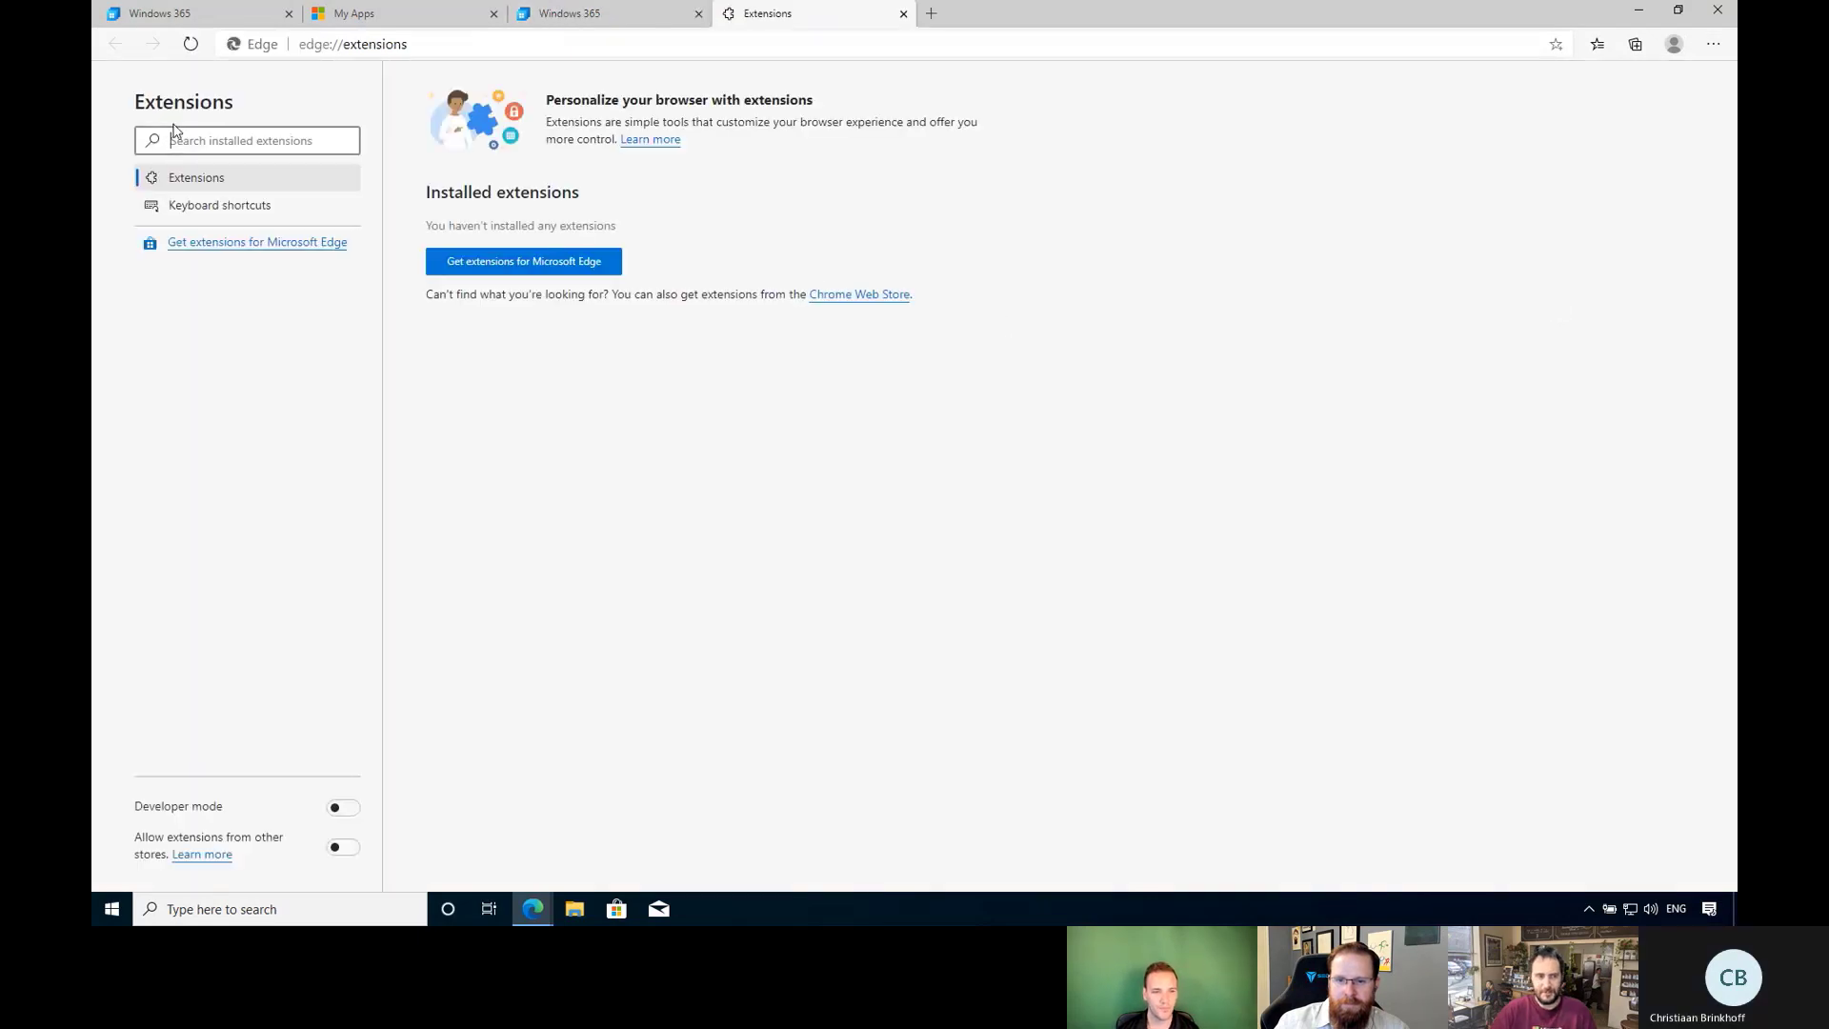
left_click(177, 141)
type("myasp")
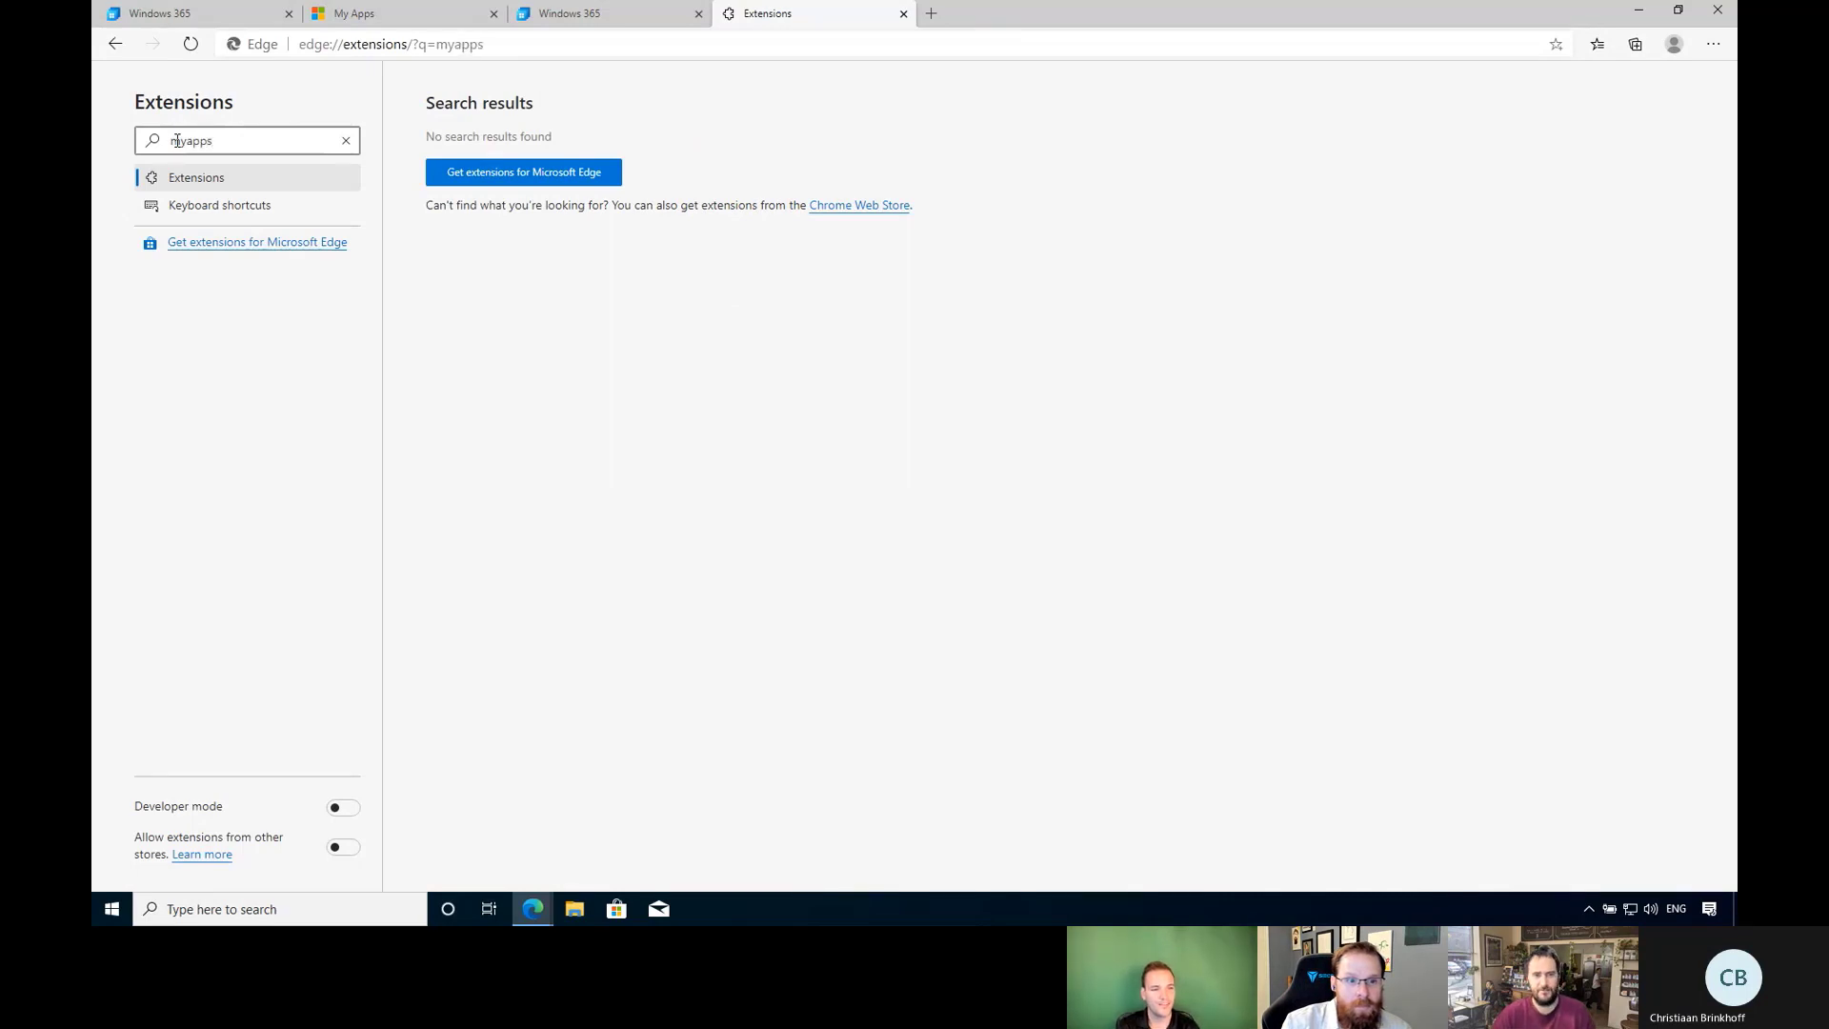
left_click(569, 174)
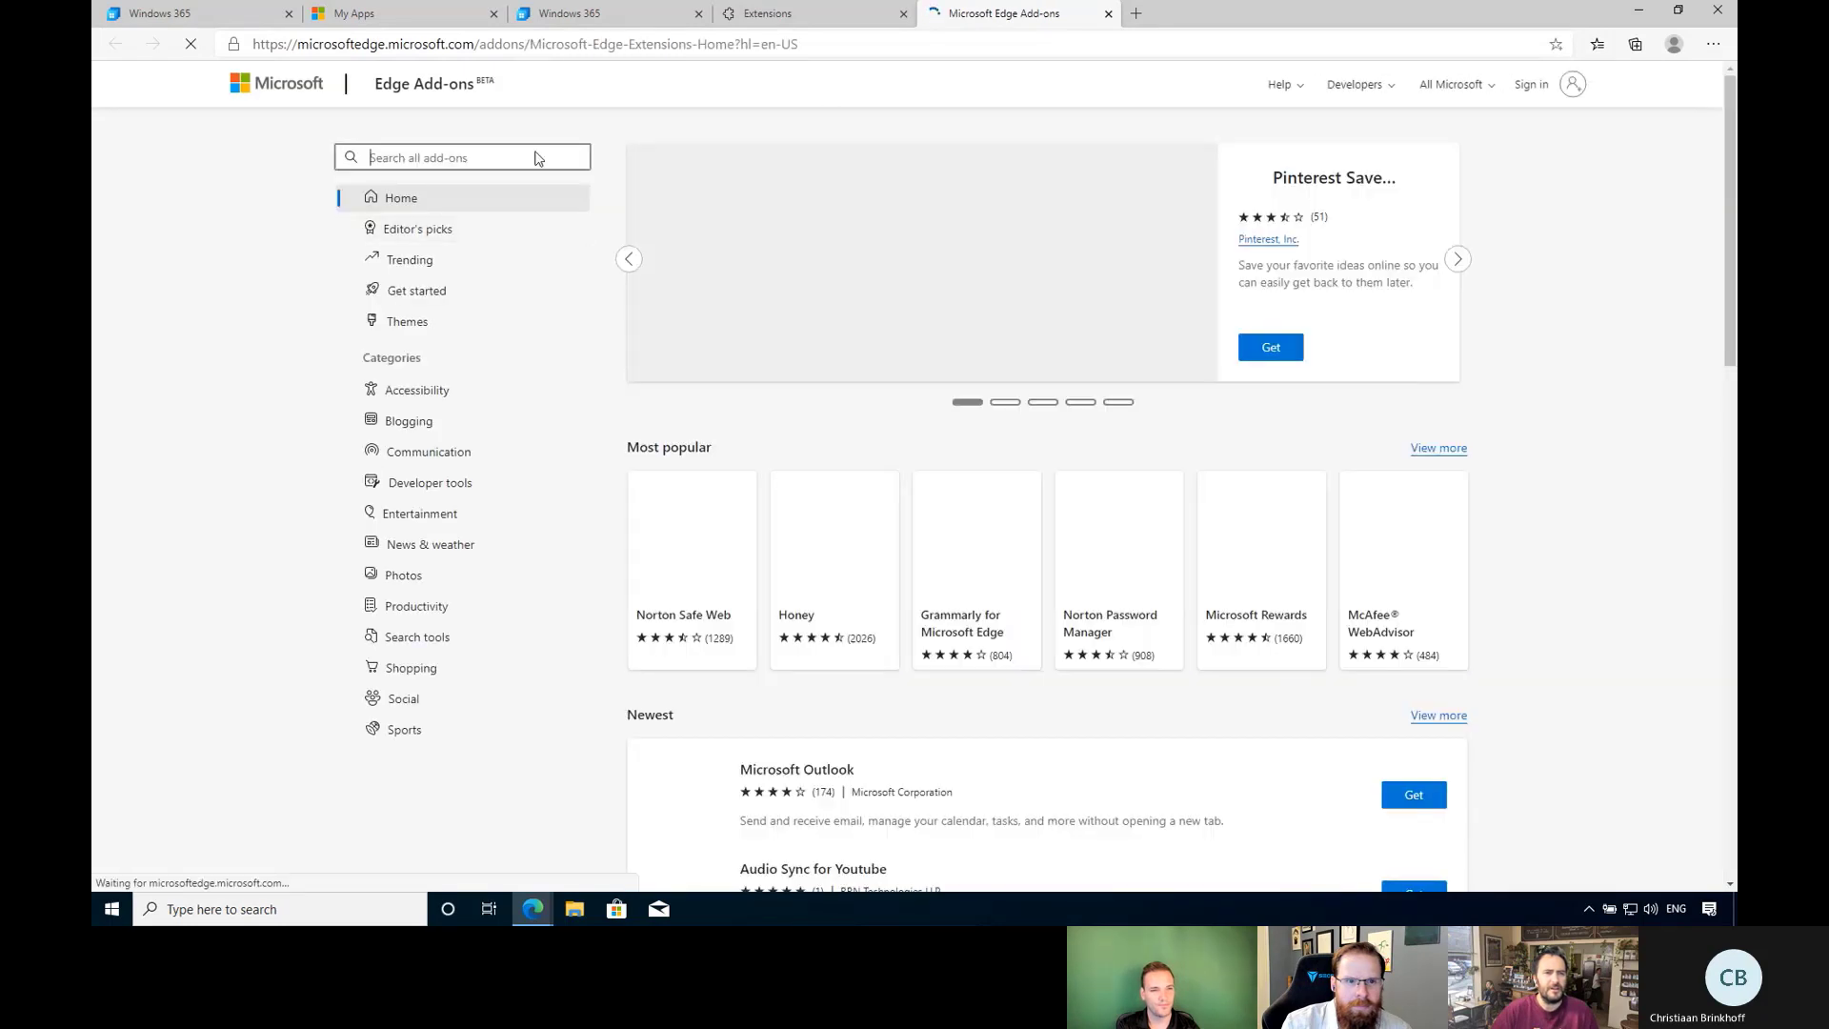
Search Edge Add-ons for 'myapps' and add the My Apps Secure Sign-in Extension.
left_click(503, 156)
type("myapps")
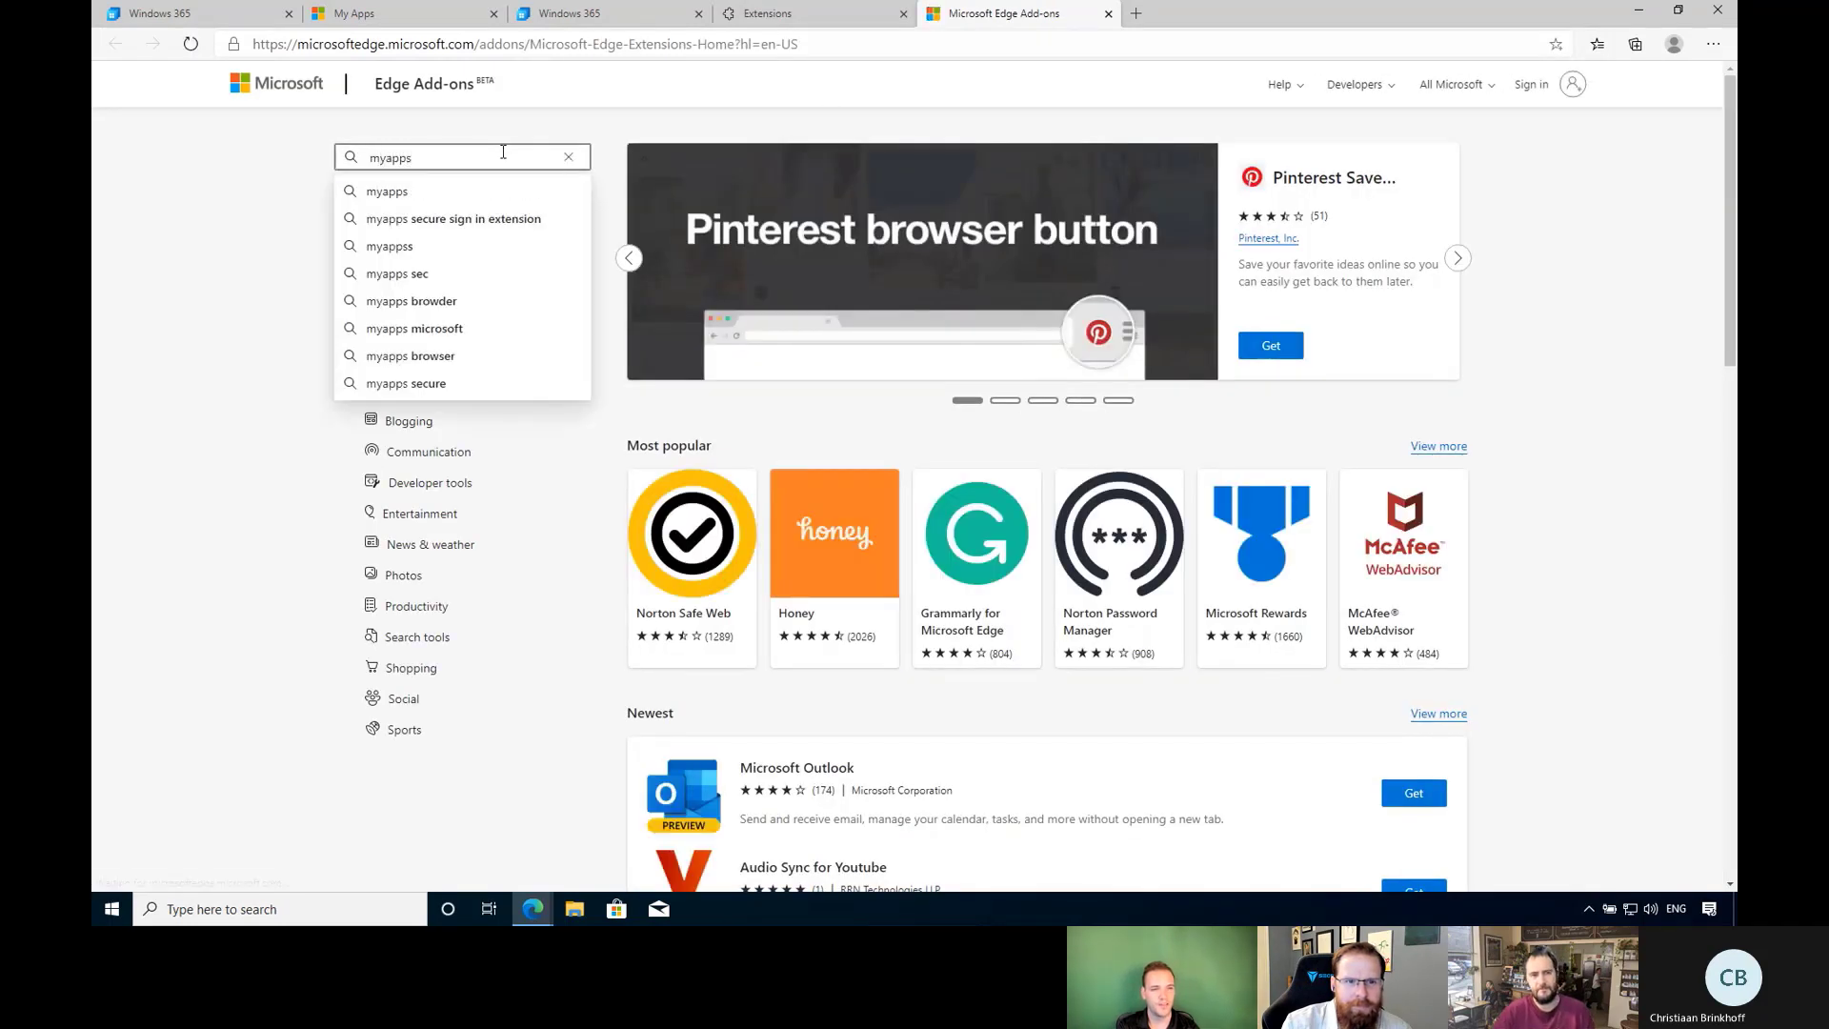
key("Return")
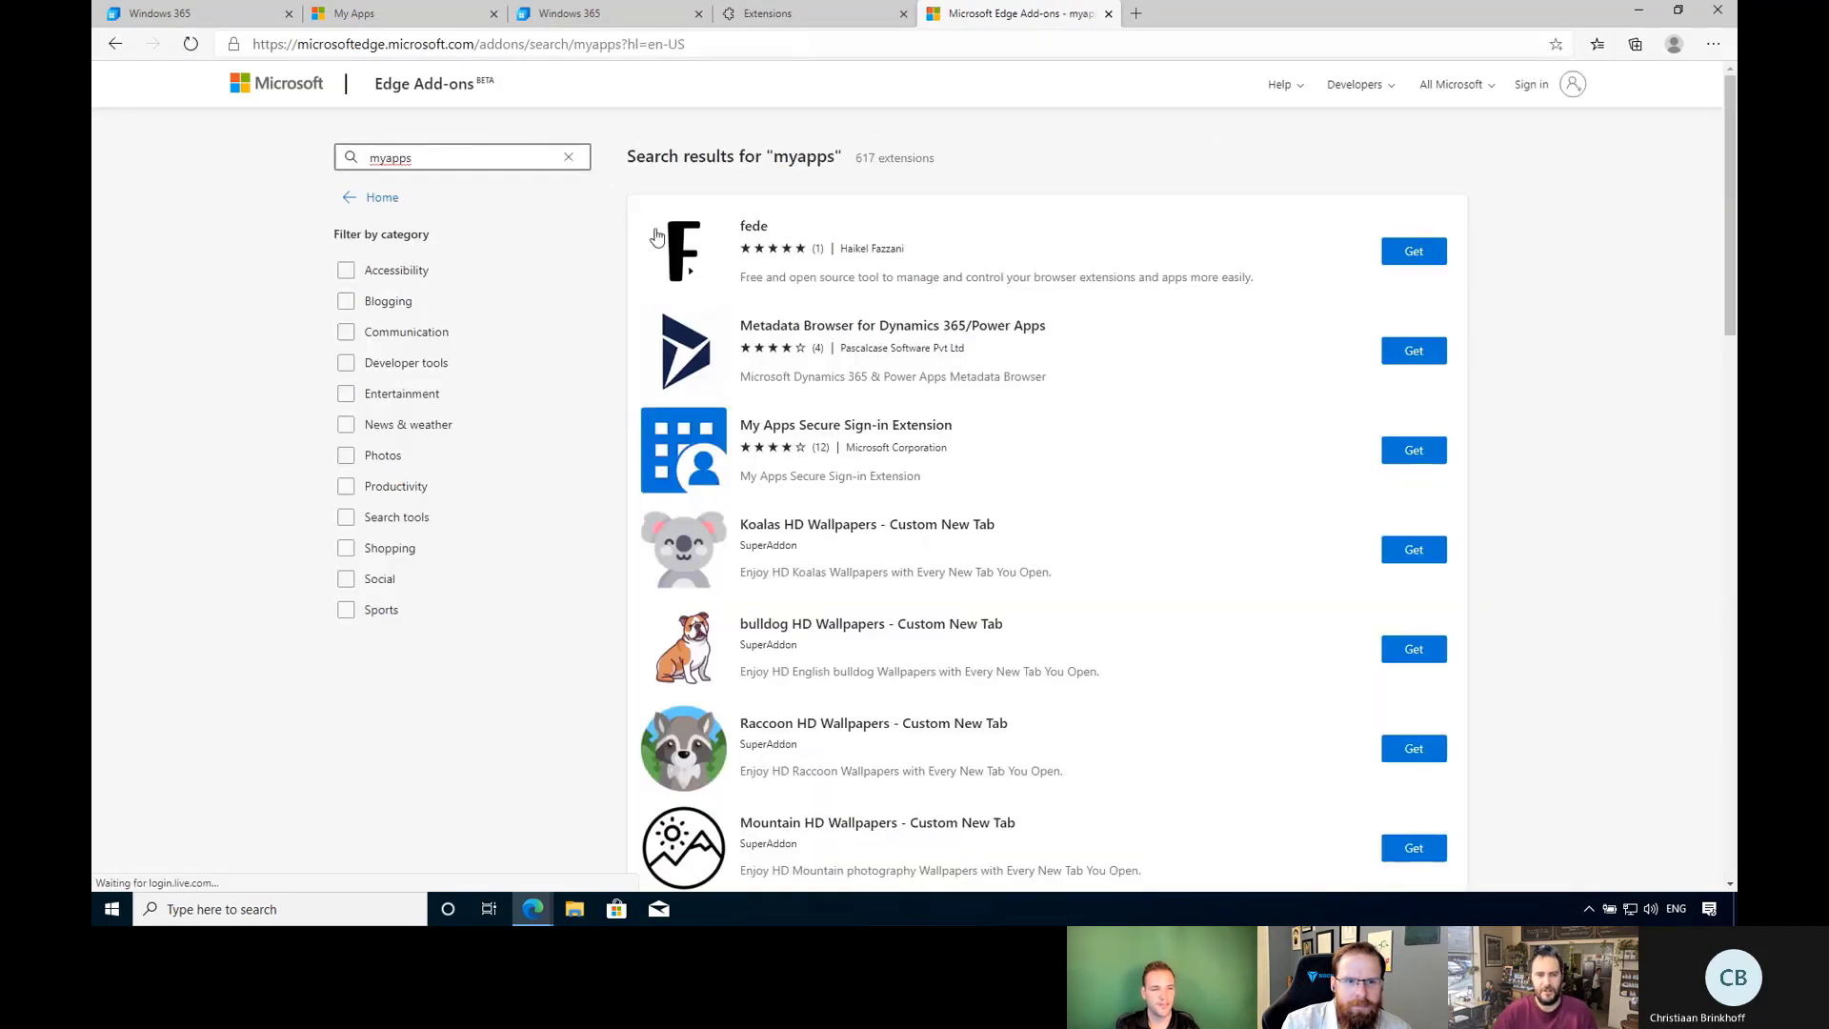
left_click(688, 450)
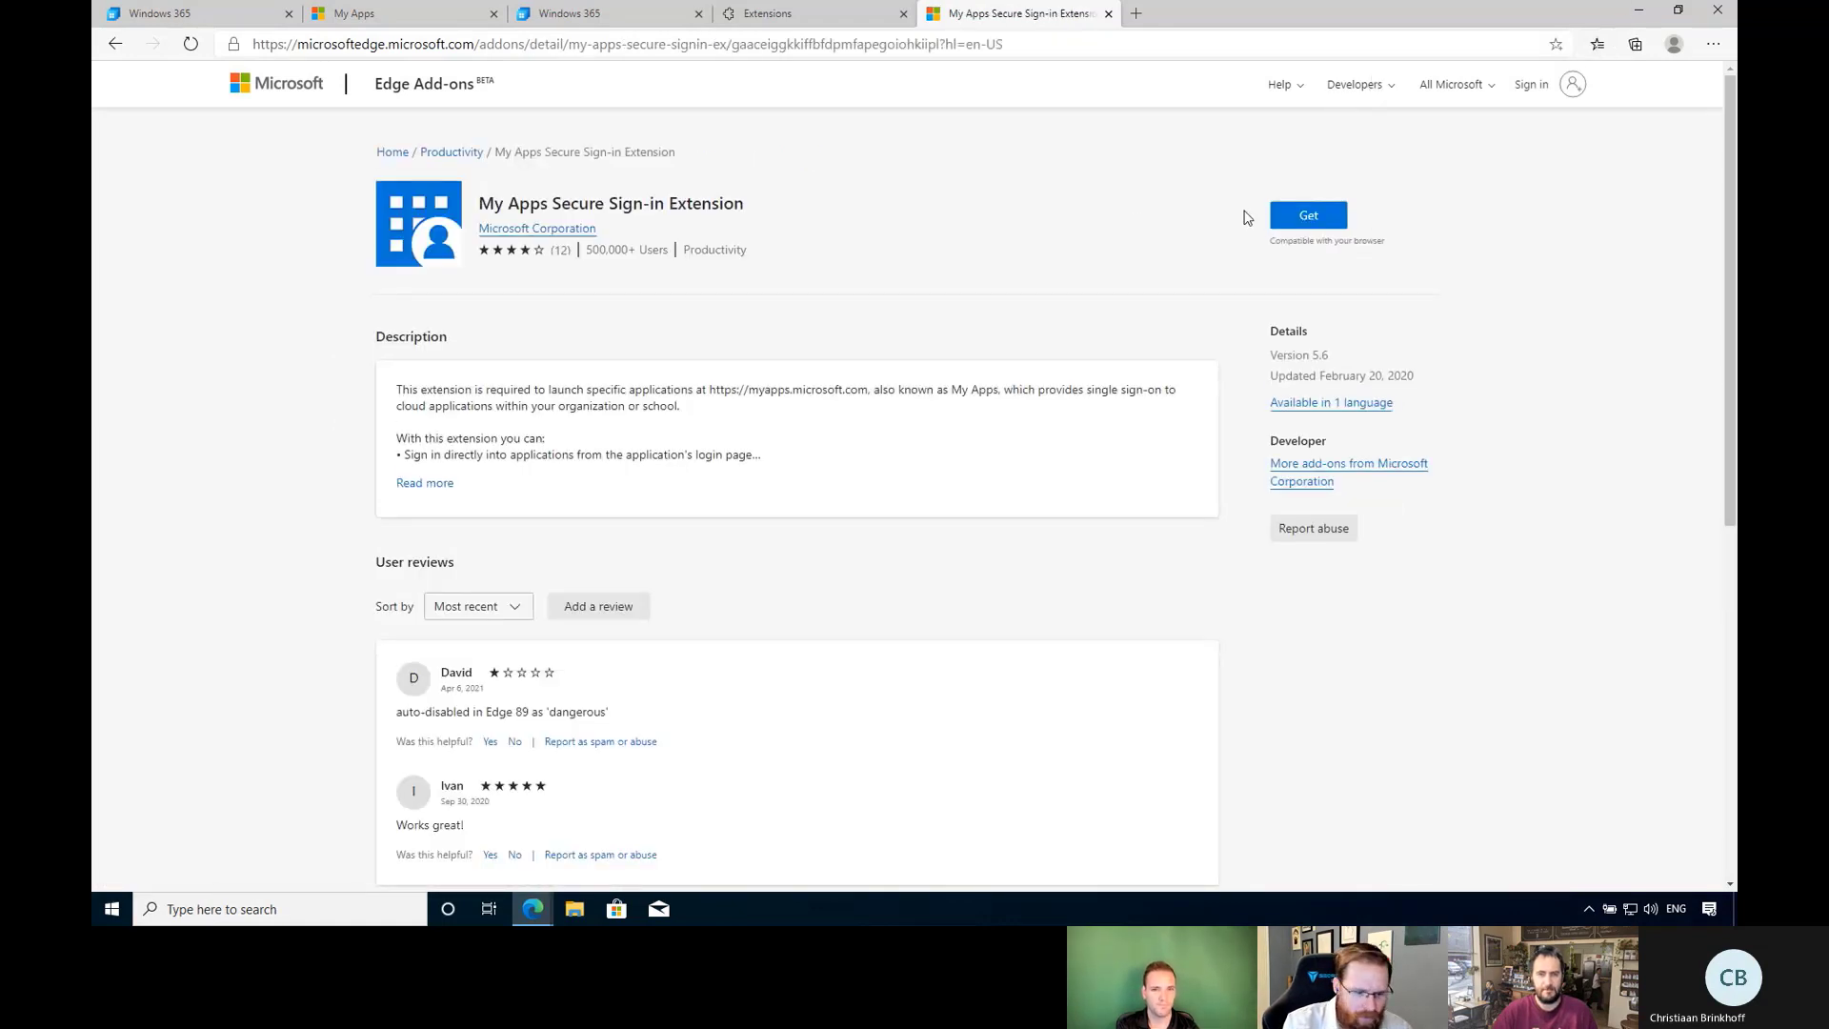
left_click(1308, 217)
left_click(948, 188)
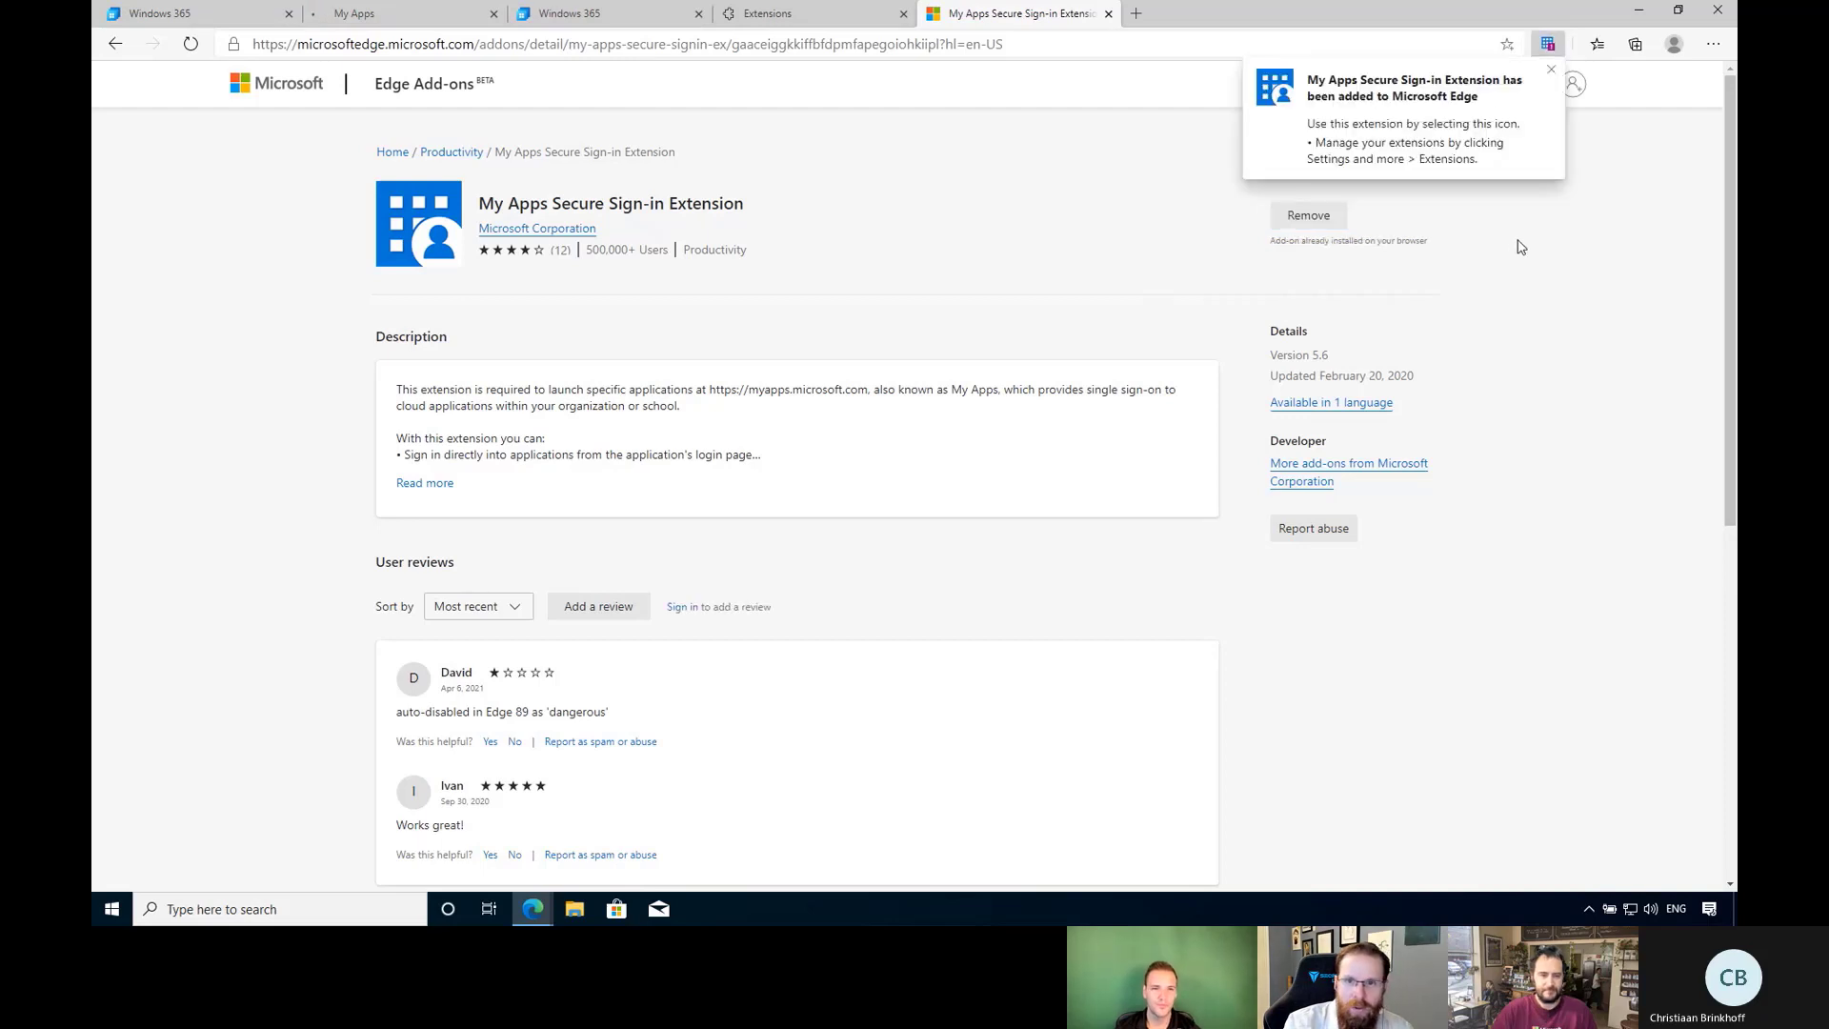
Sign in to the extension, launch Windows 365 through it, then return to Endpoint Manager.
left_click(1549, 47)
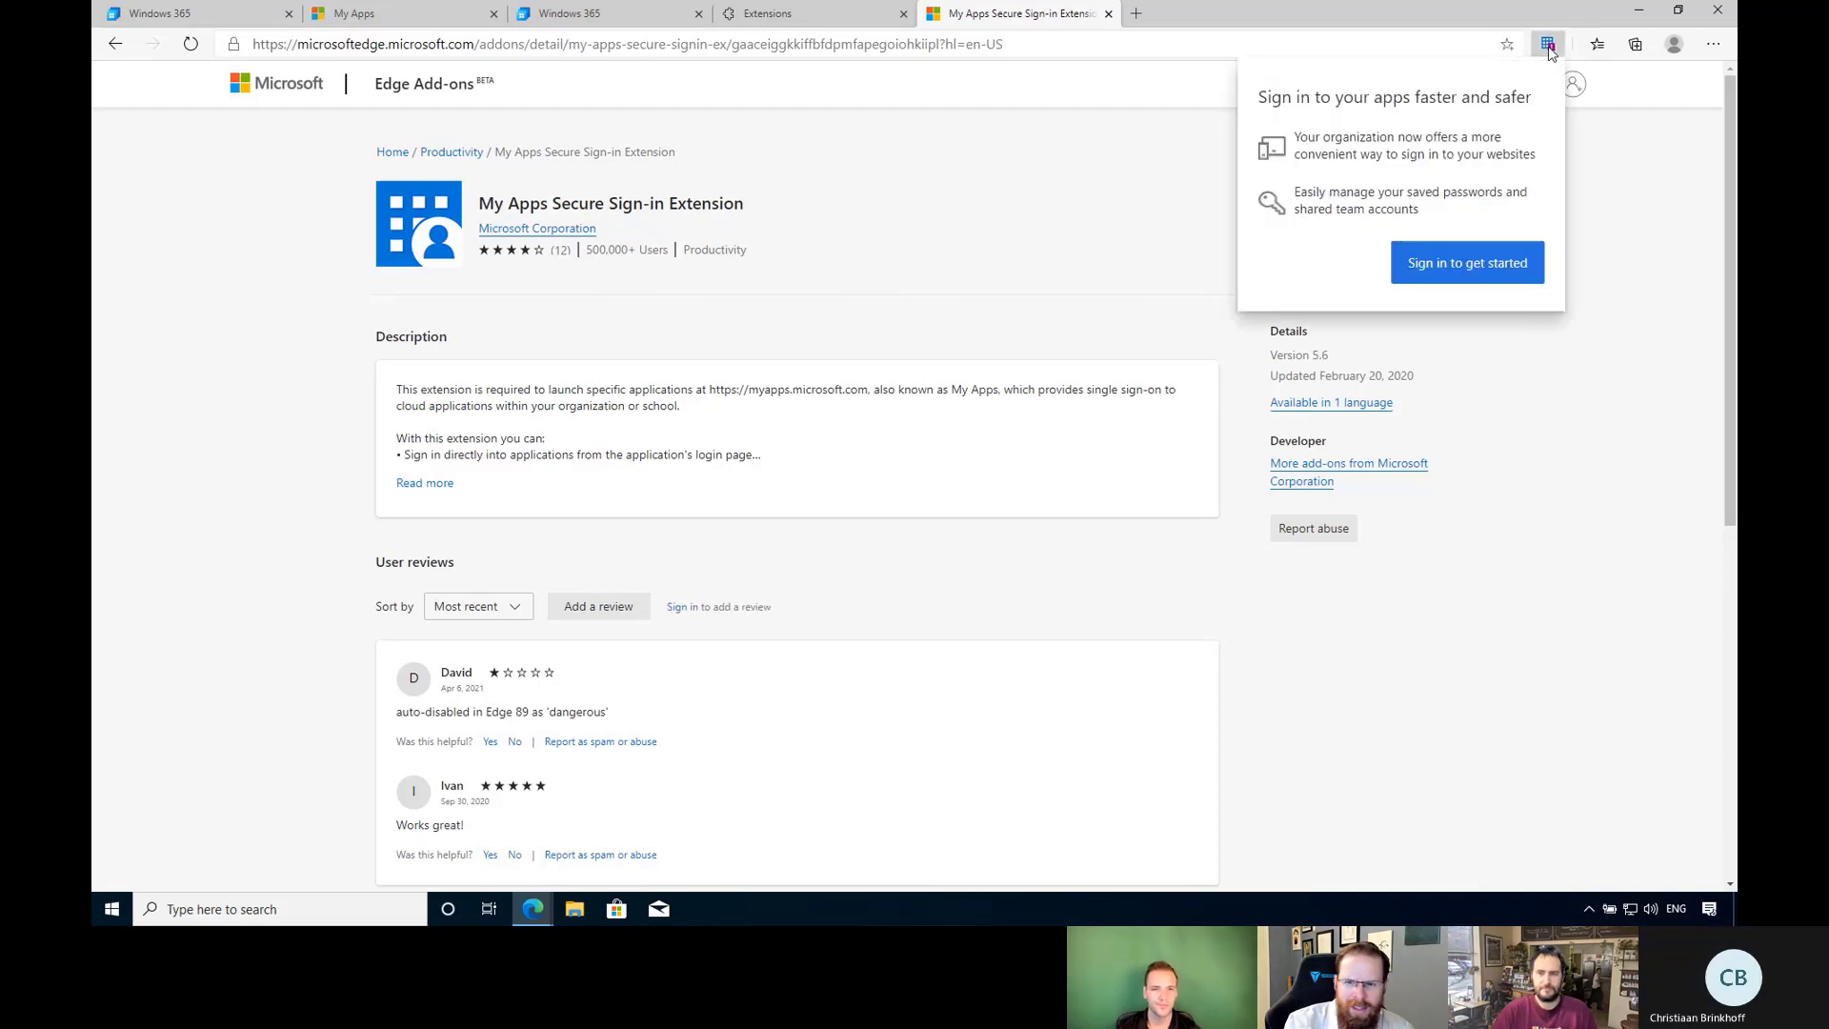
left_click(1497, 265)
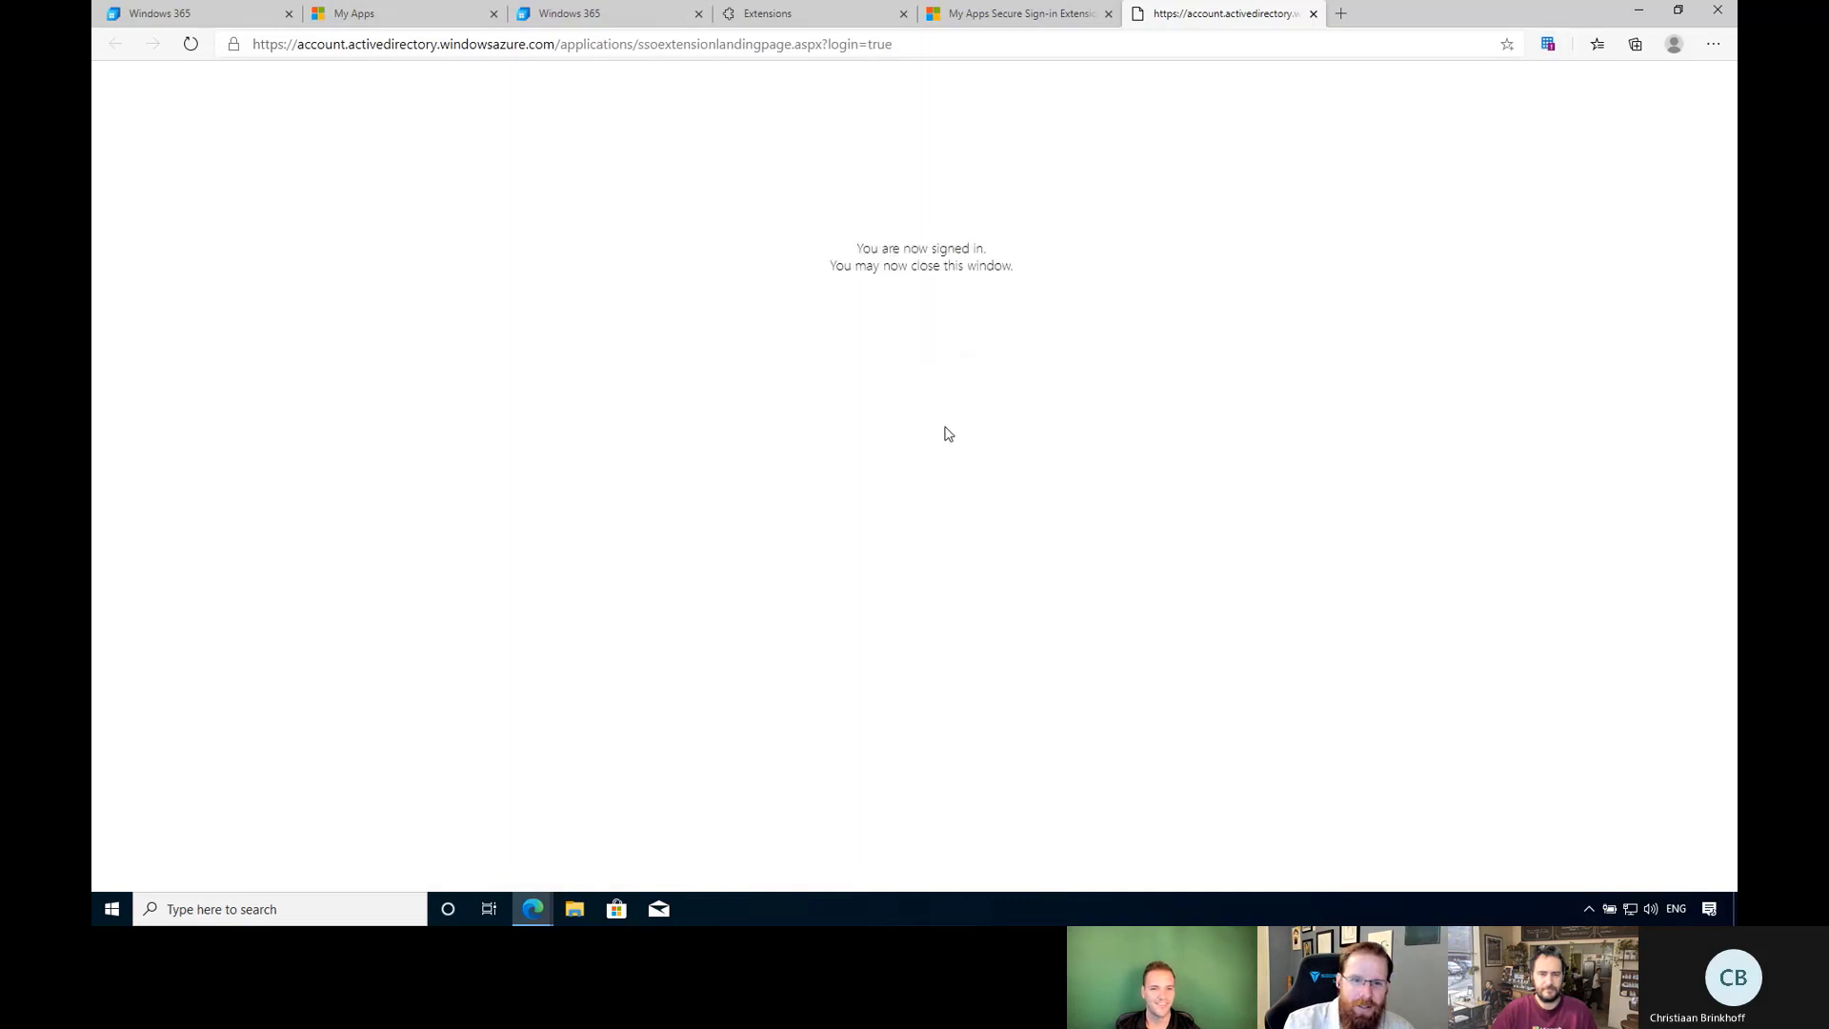
left_click(1549, 48)
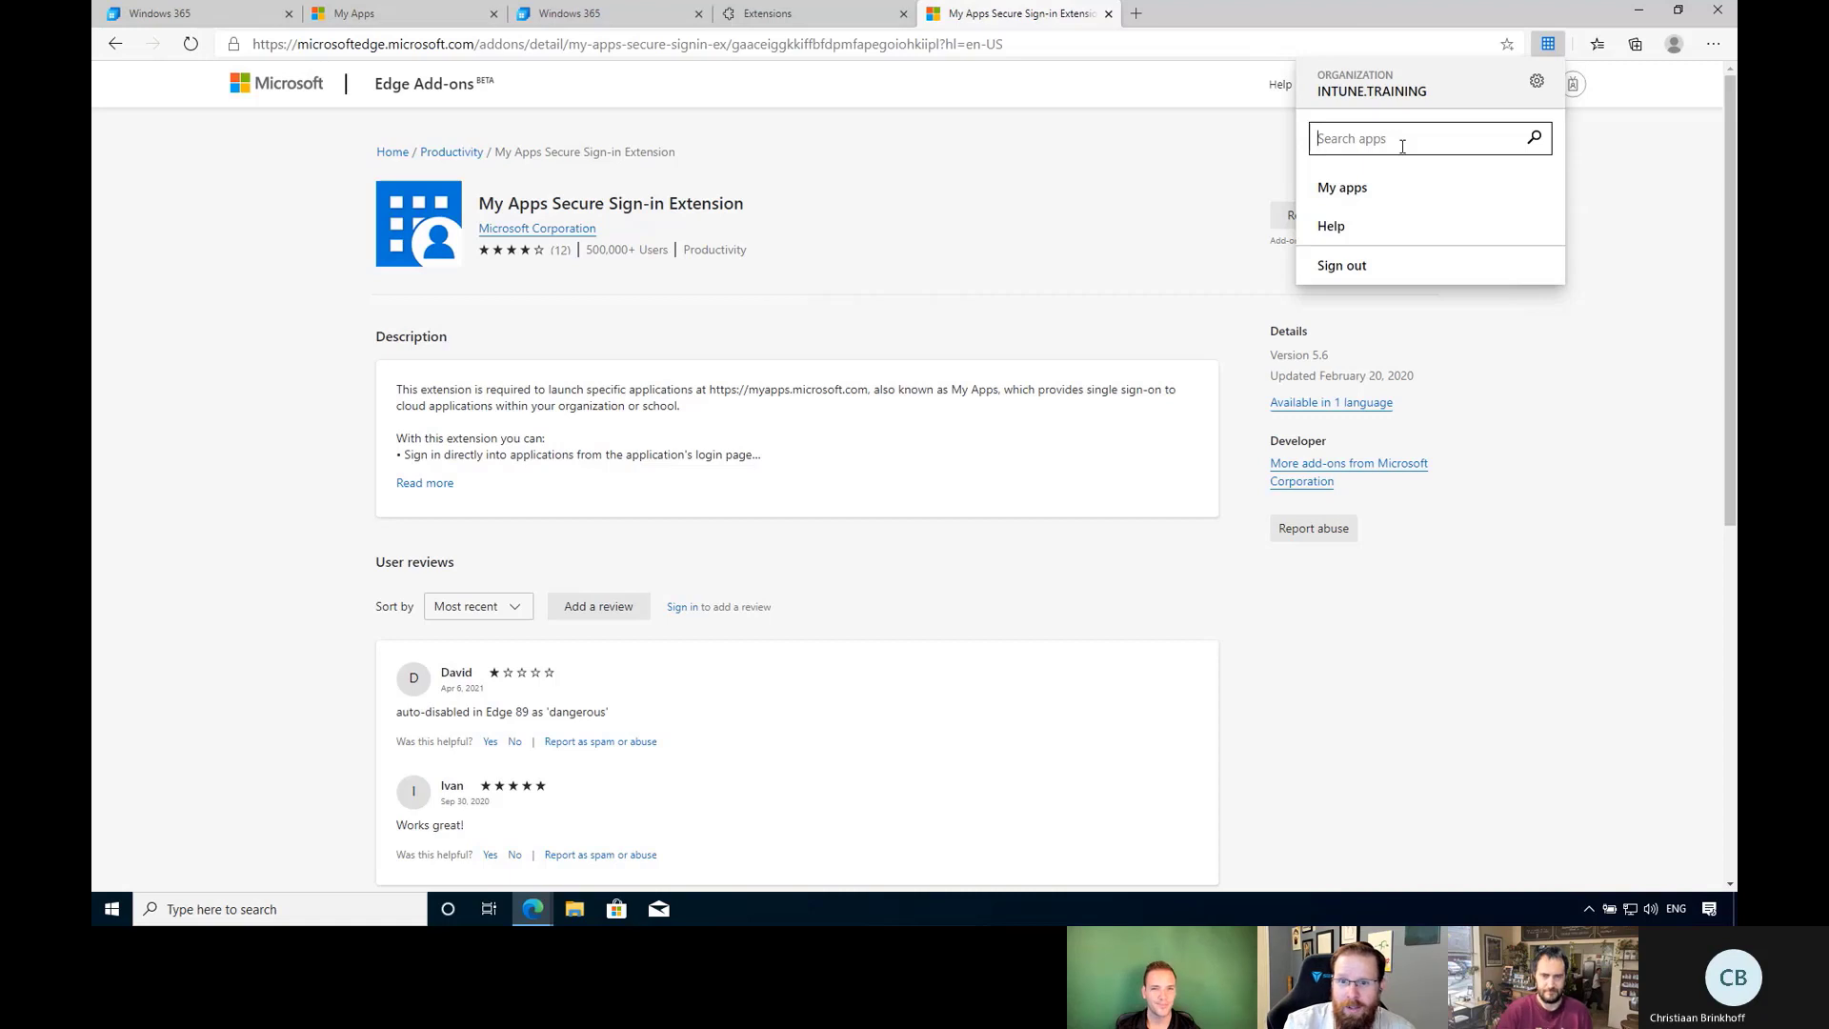
type("wind")
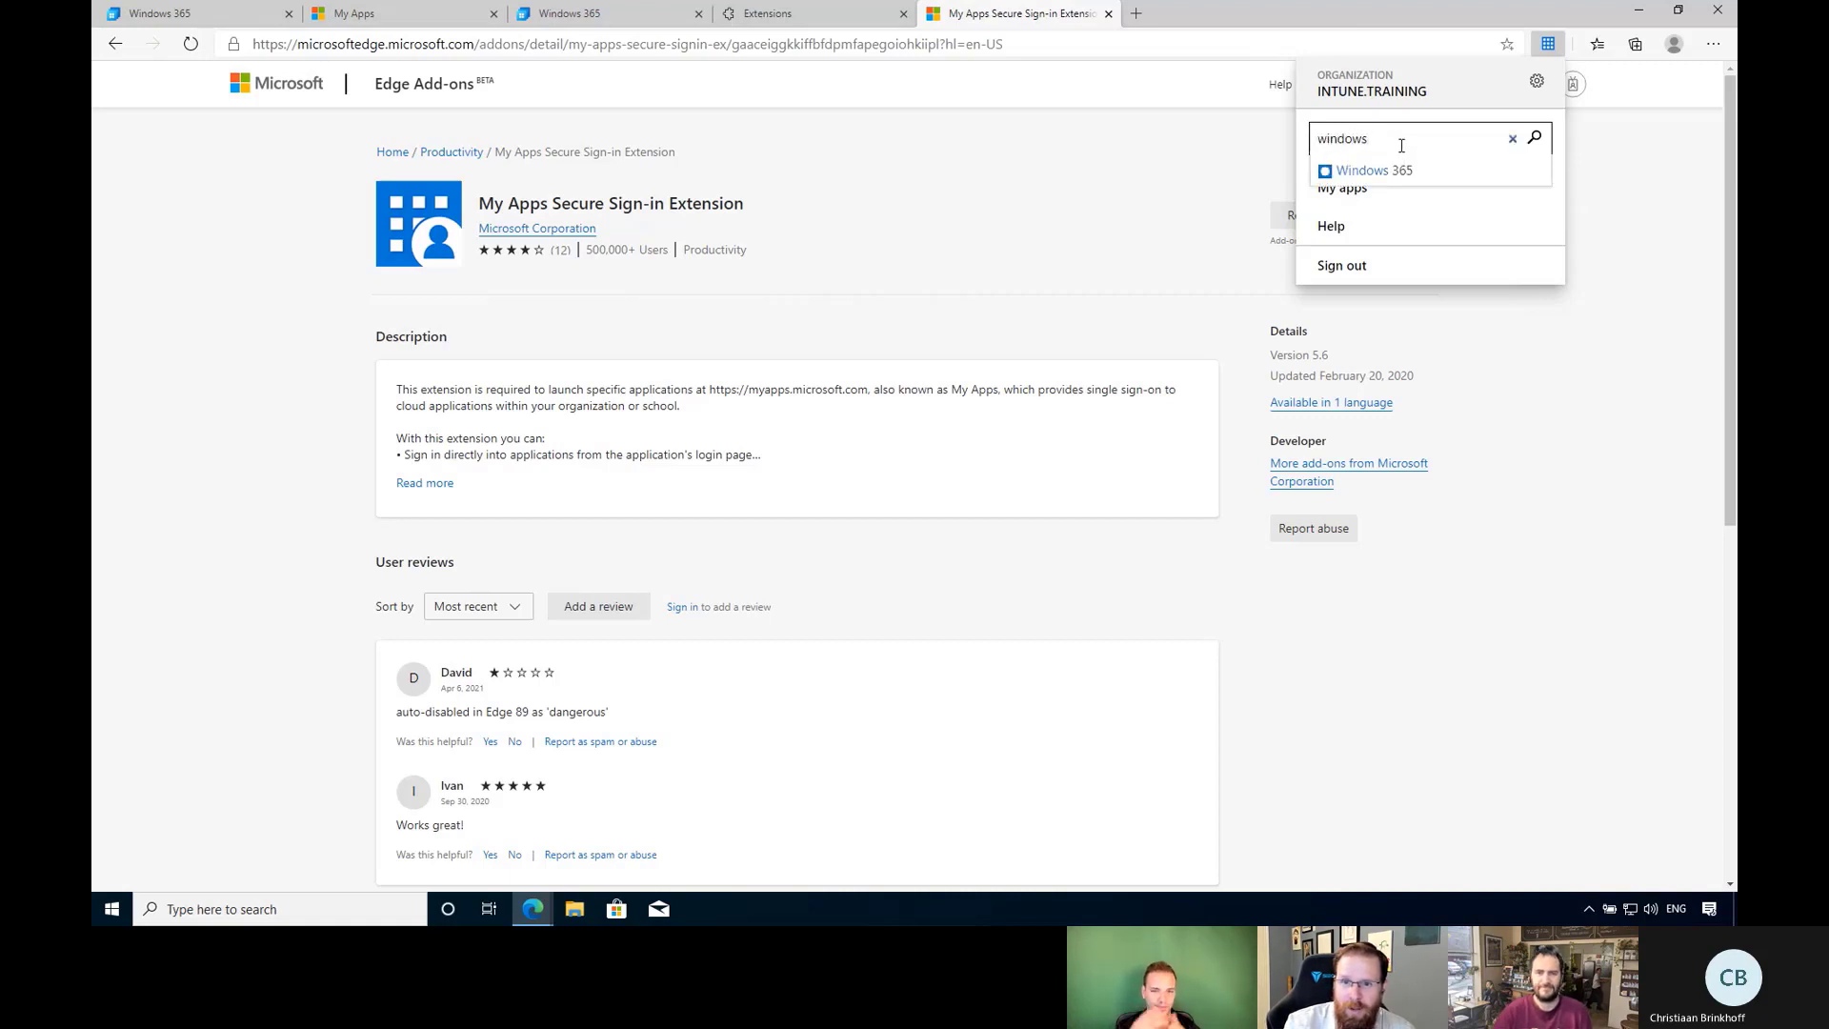
type("ows")
left_click(1395, 171)
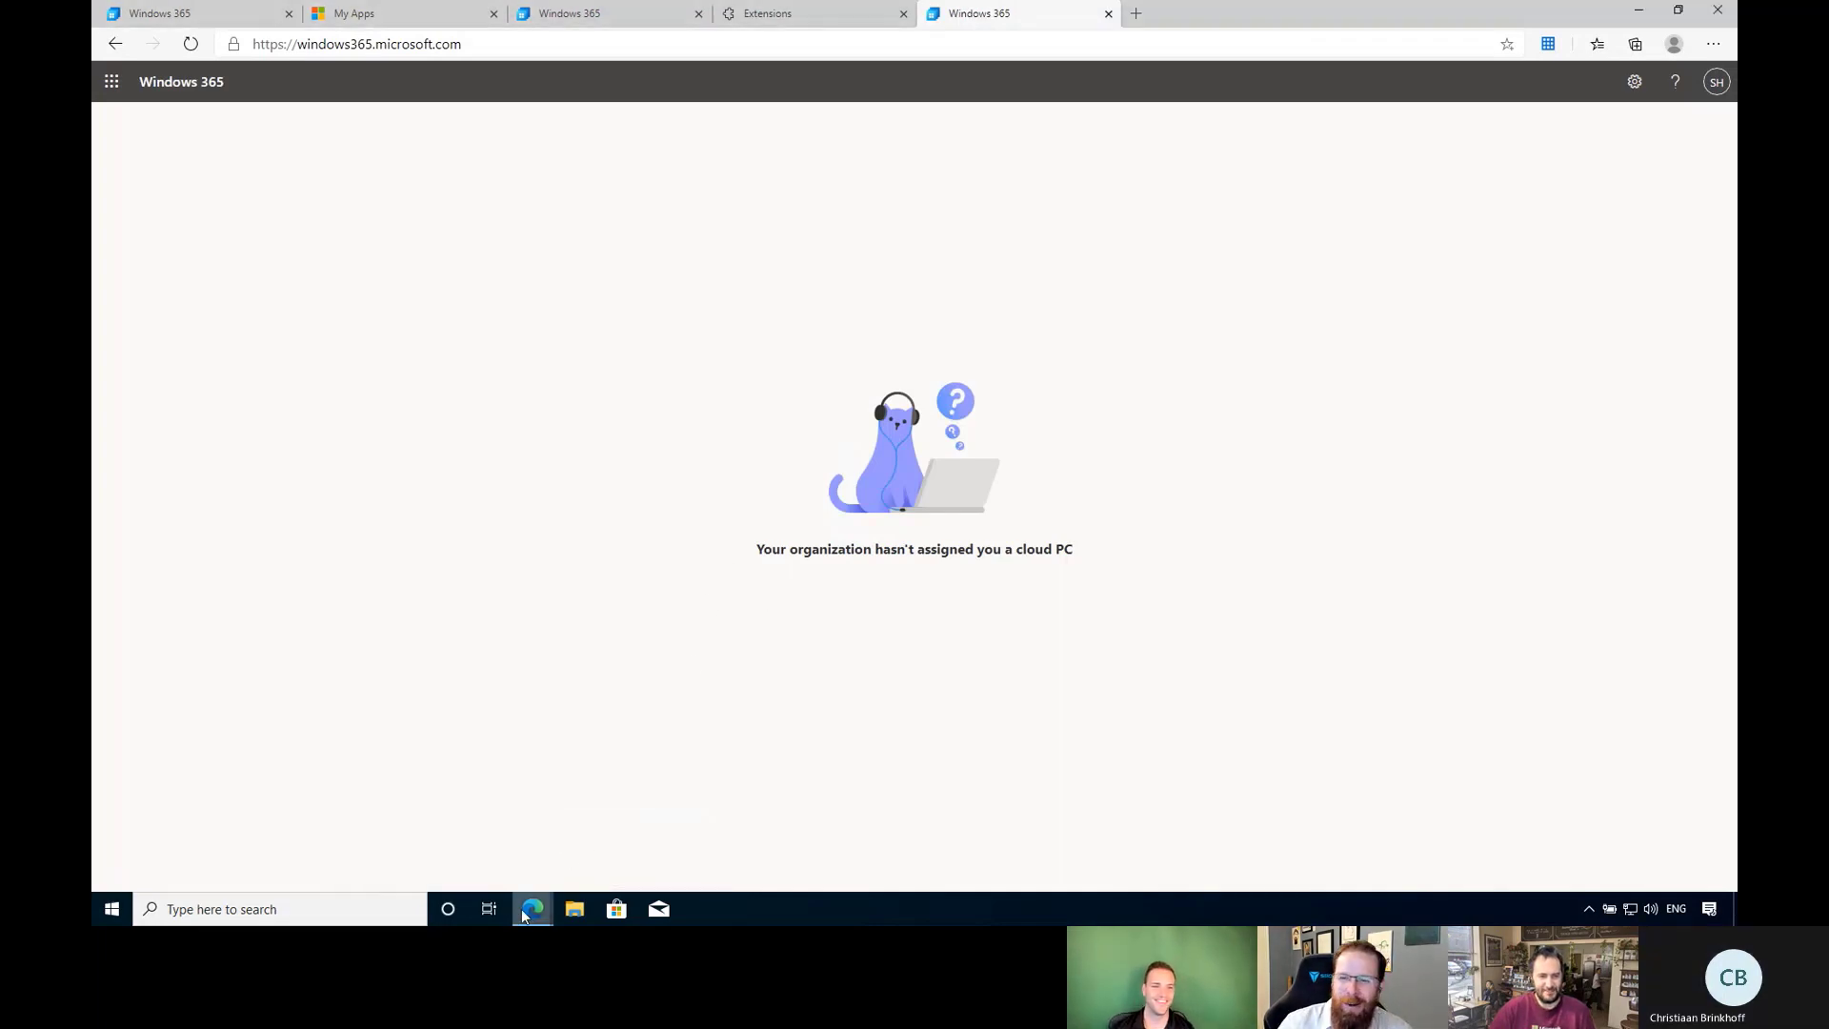
mouse_move(525, 916)
left_click(515, 739)
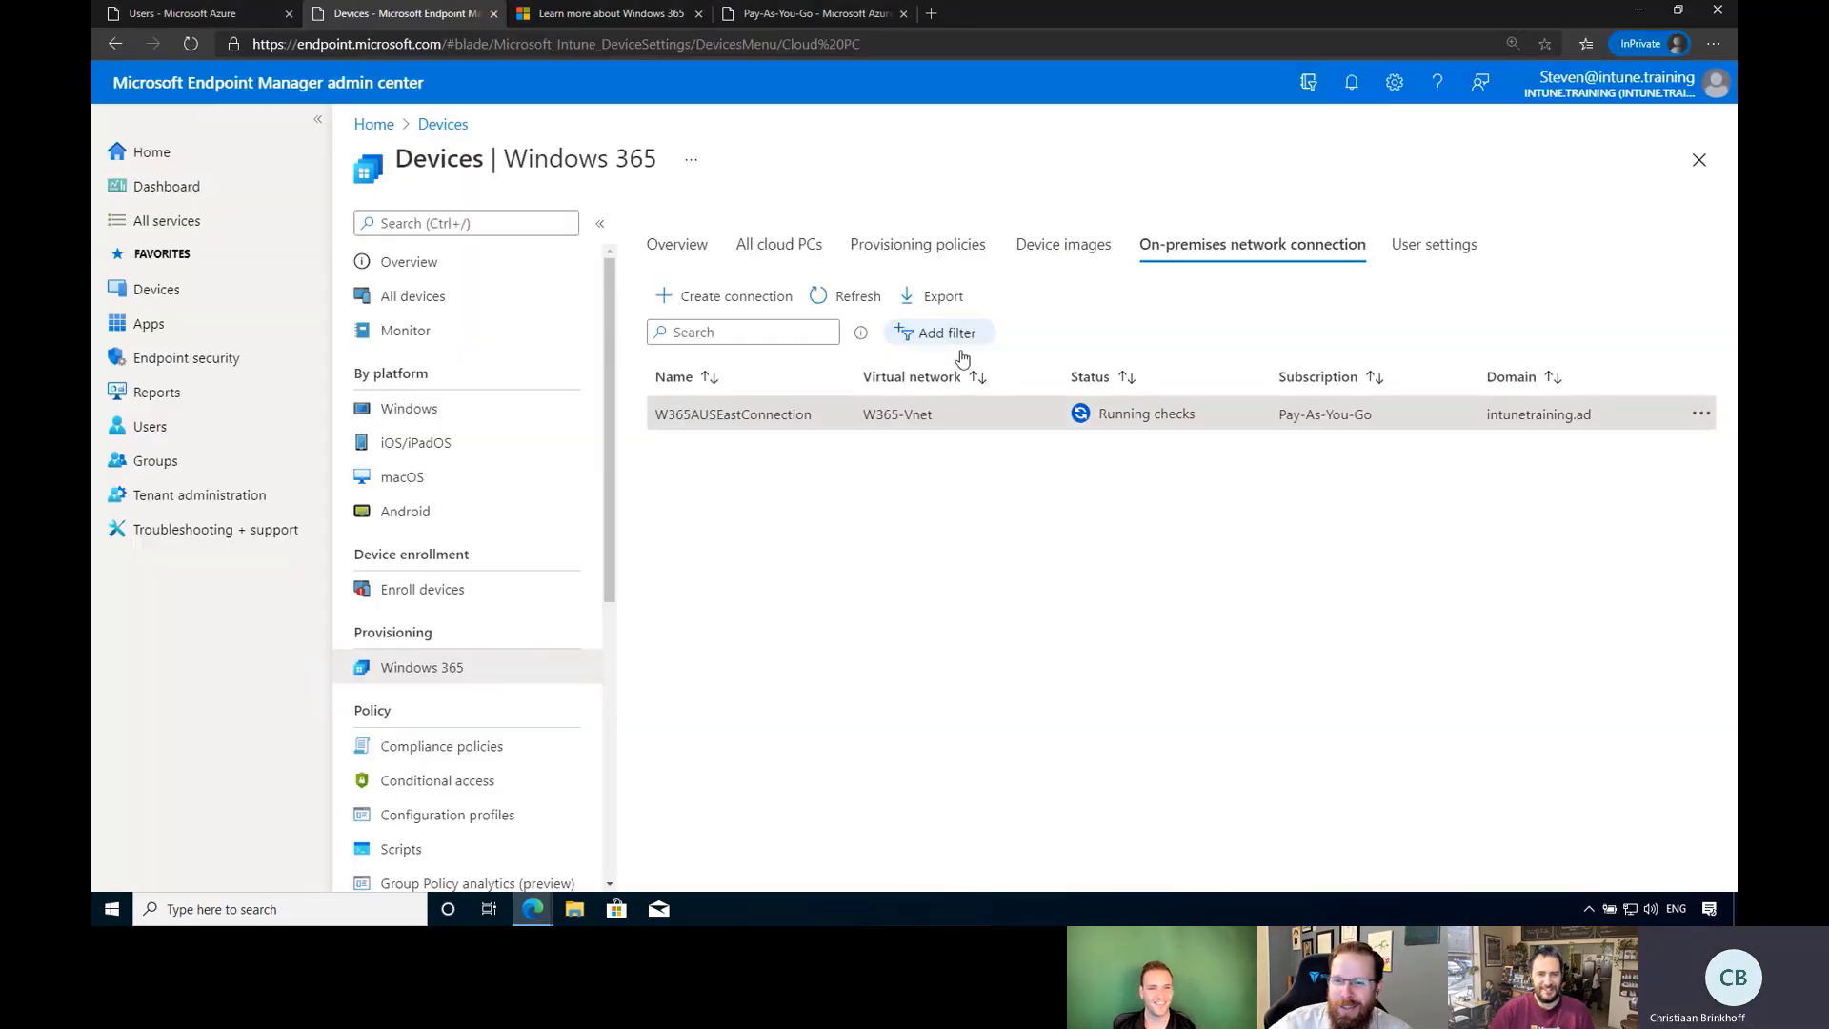
Refresh W365AUSEastConnection's status until checks fail, then open its failed check results.
left_click(857, 299)
left_click(857, 299)
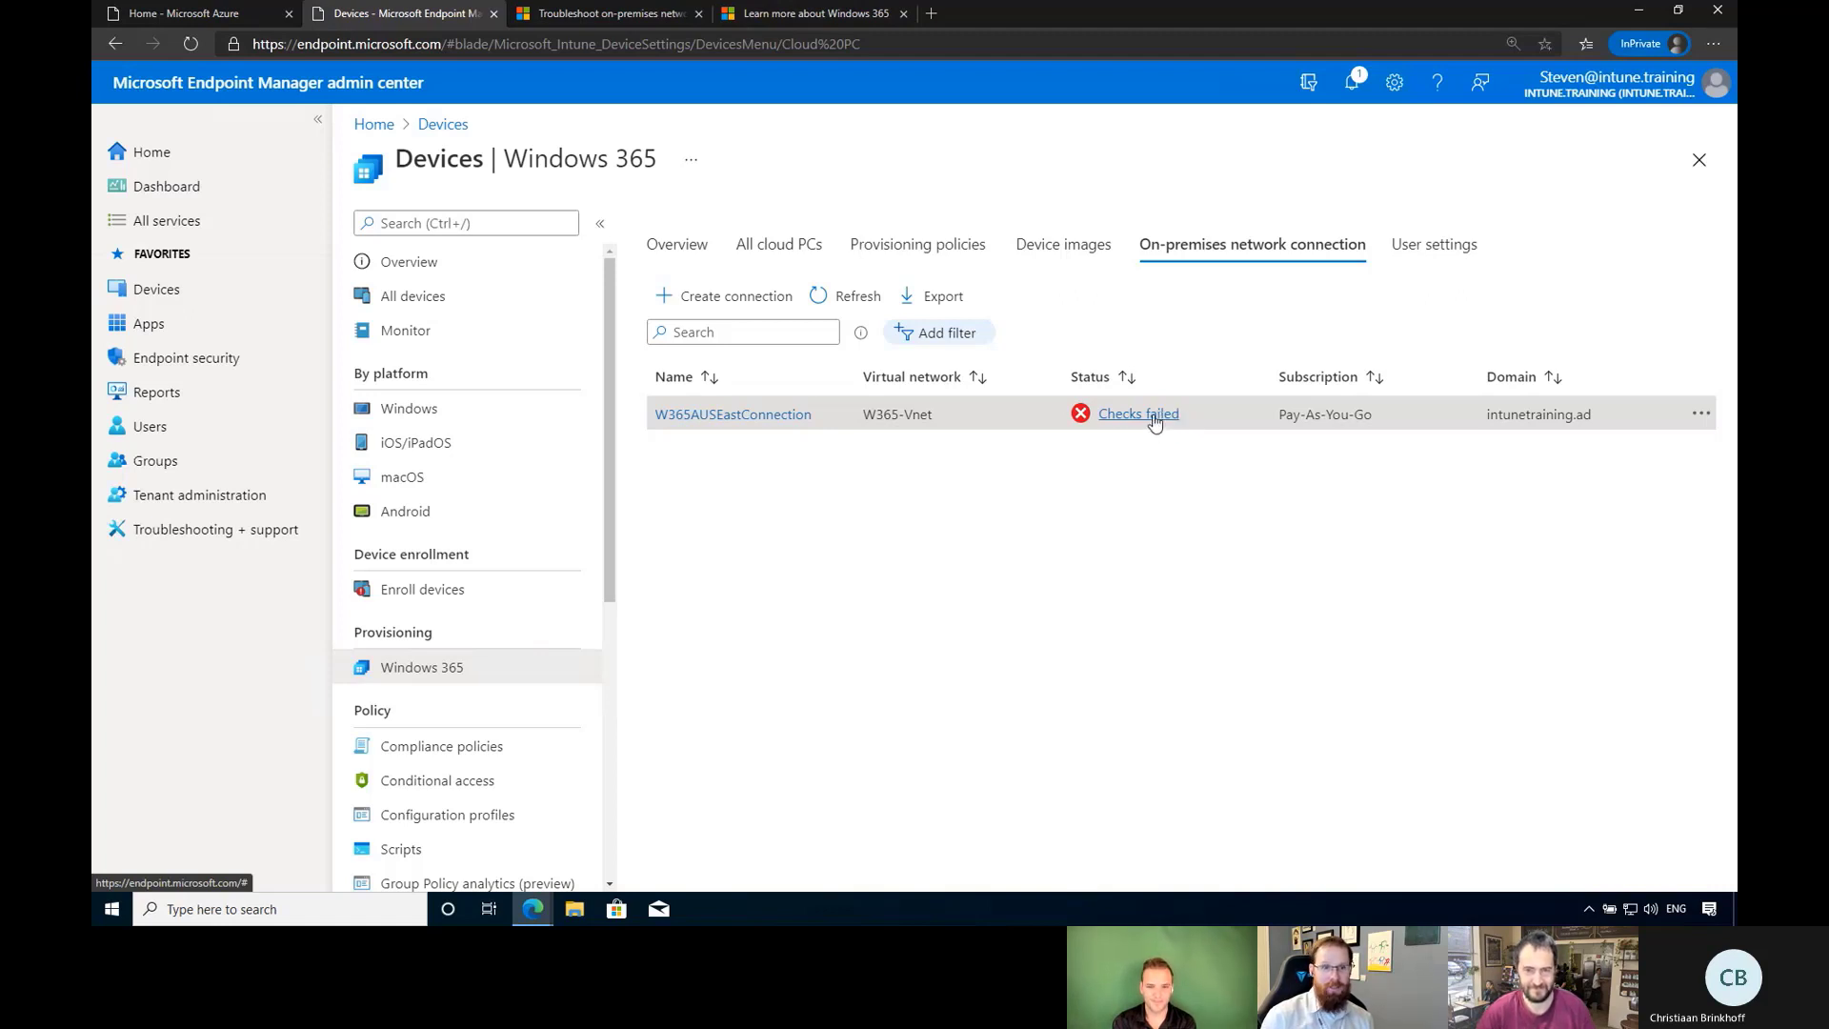
left_click(1154, 419)
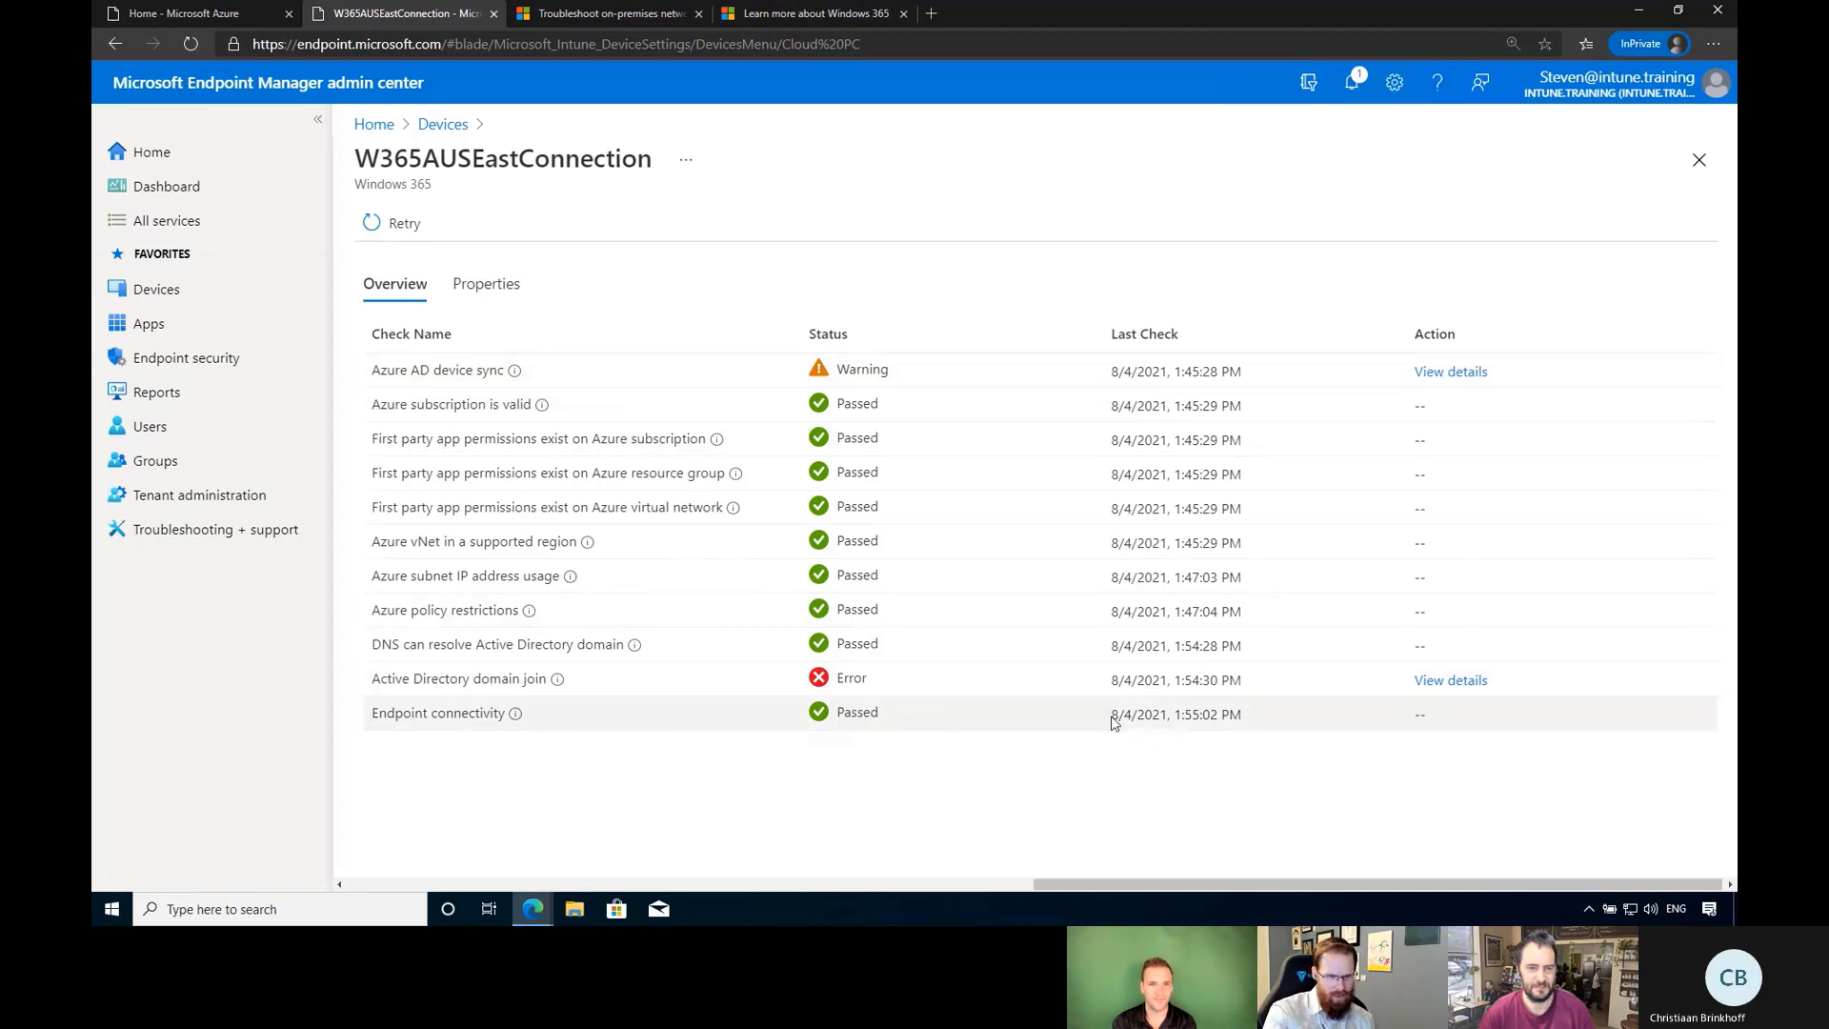
Review the Endpoint connectivity check row in the connection's results.
double_click(1429, 719)
left_click_drag(1038, 711, 441, 734)
left_click(817, 726)
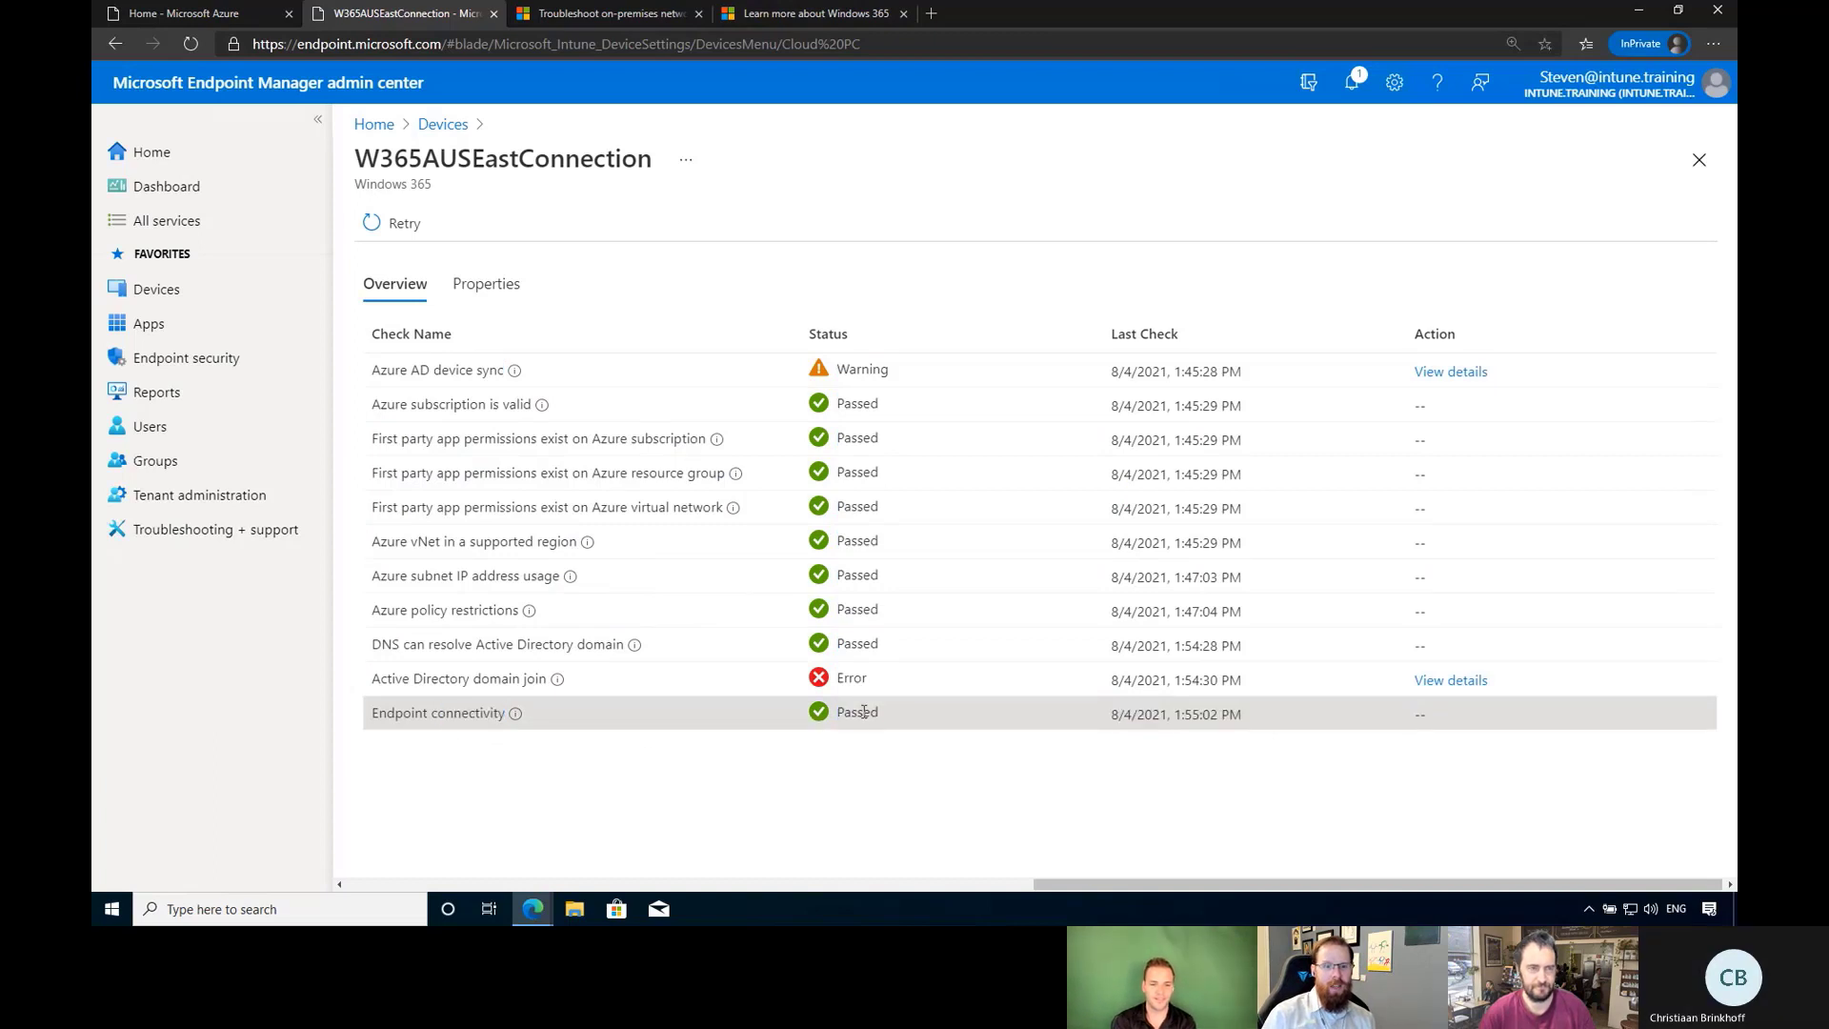
Read the Active Directory domain join error details, then view the connection's Properties.
mouse_move(914, 4)
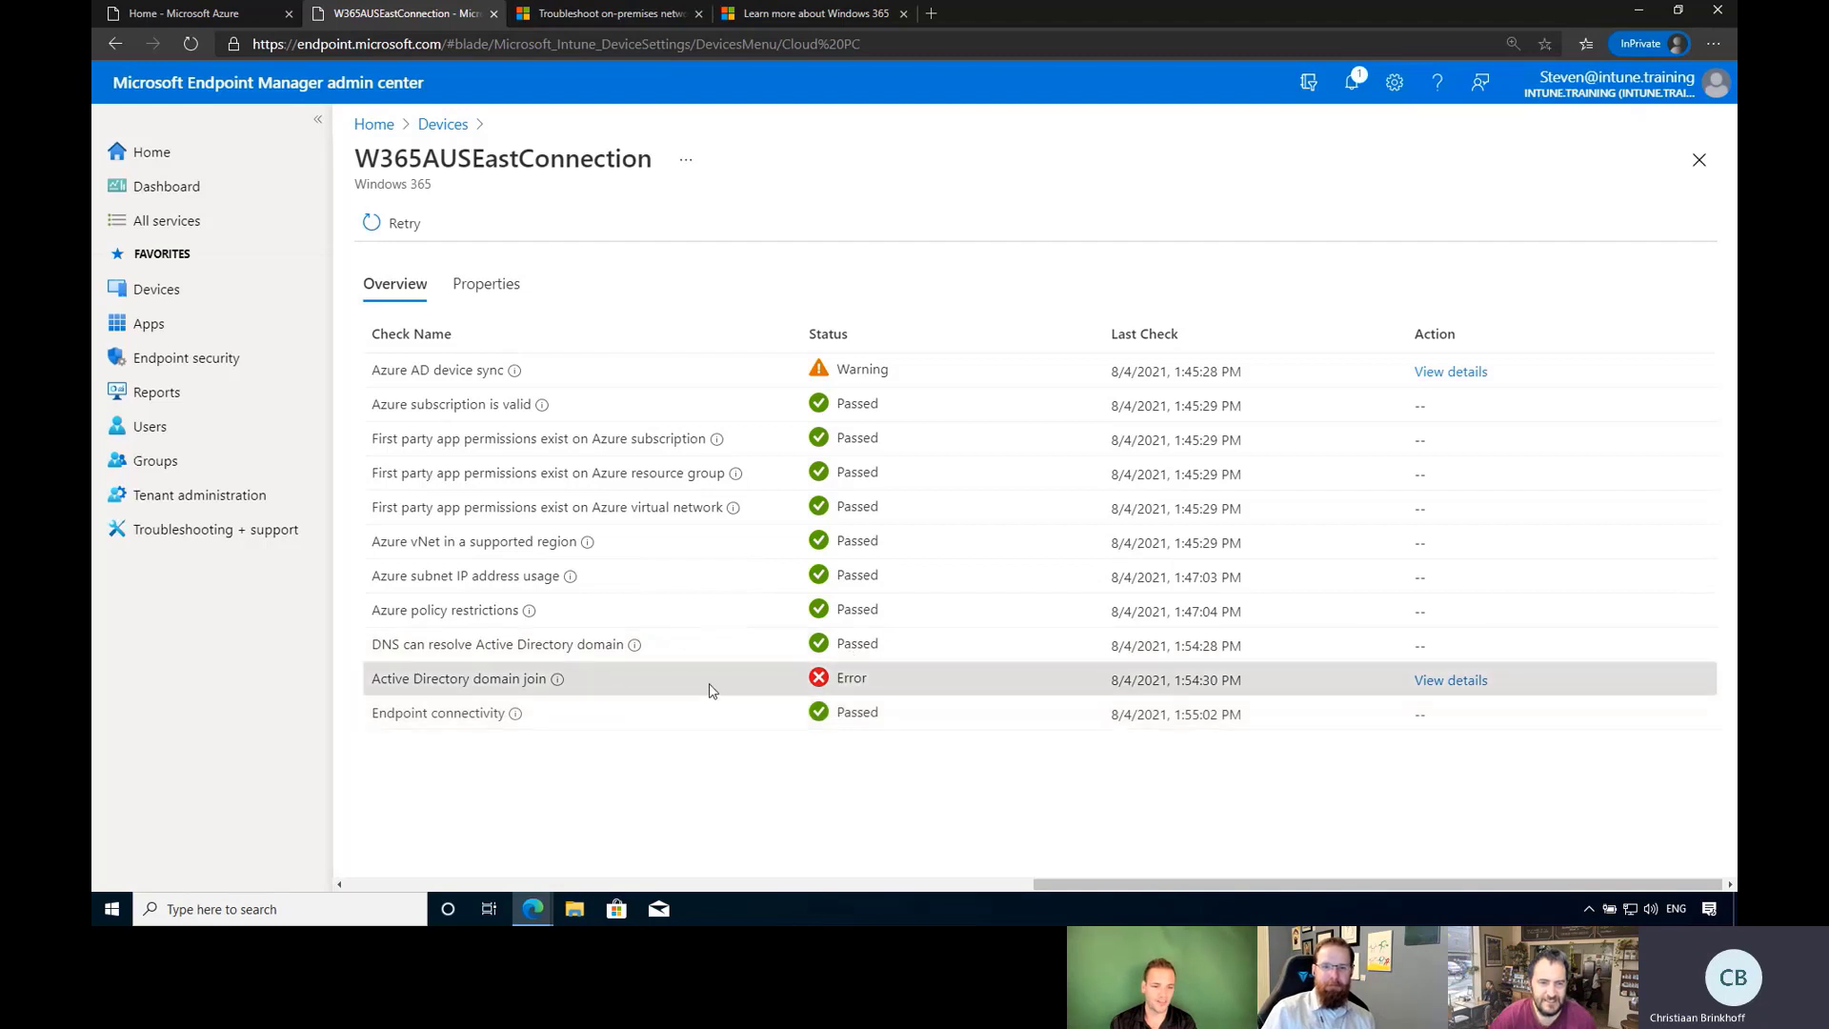
left_click(1472, 680)
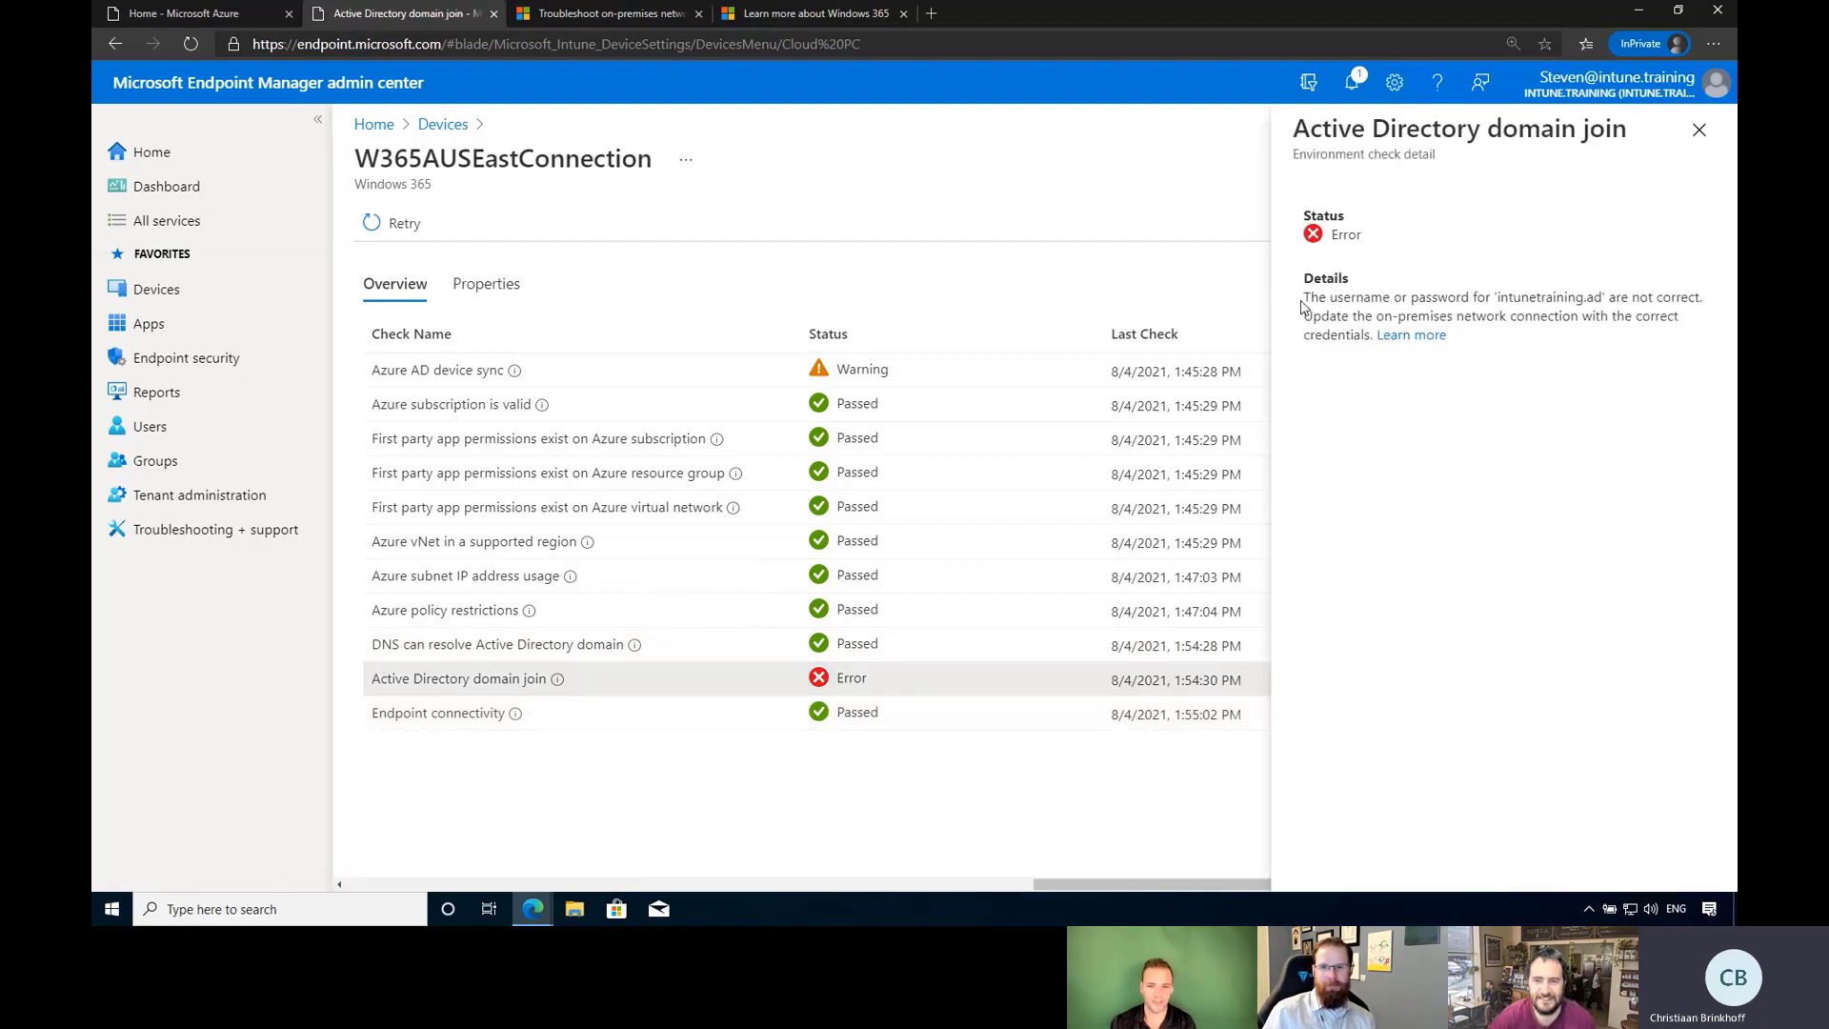
left_click_drag(1350, 313, 1454, 376)
left_click(1508, 378)
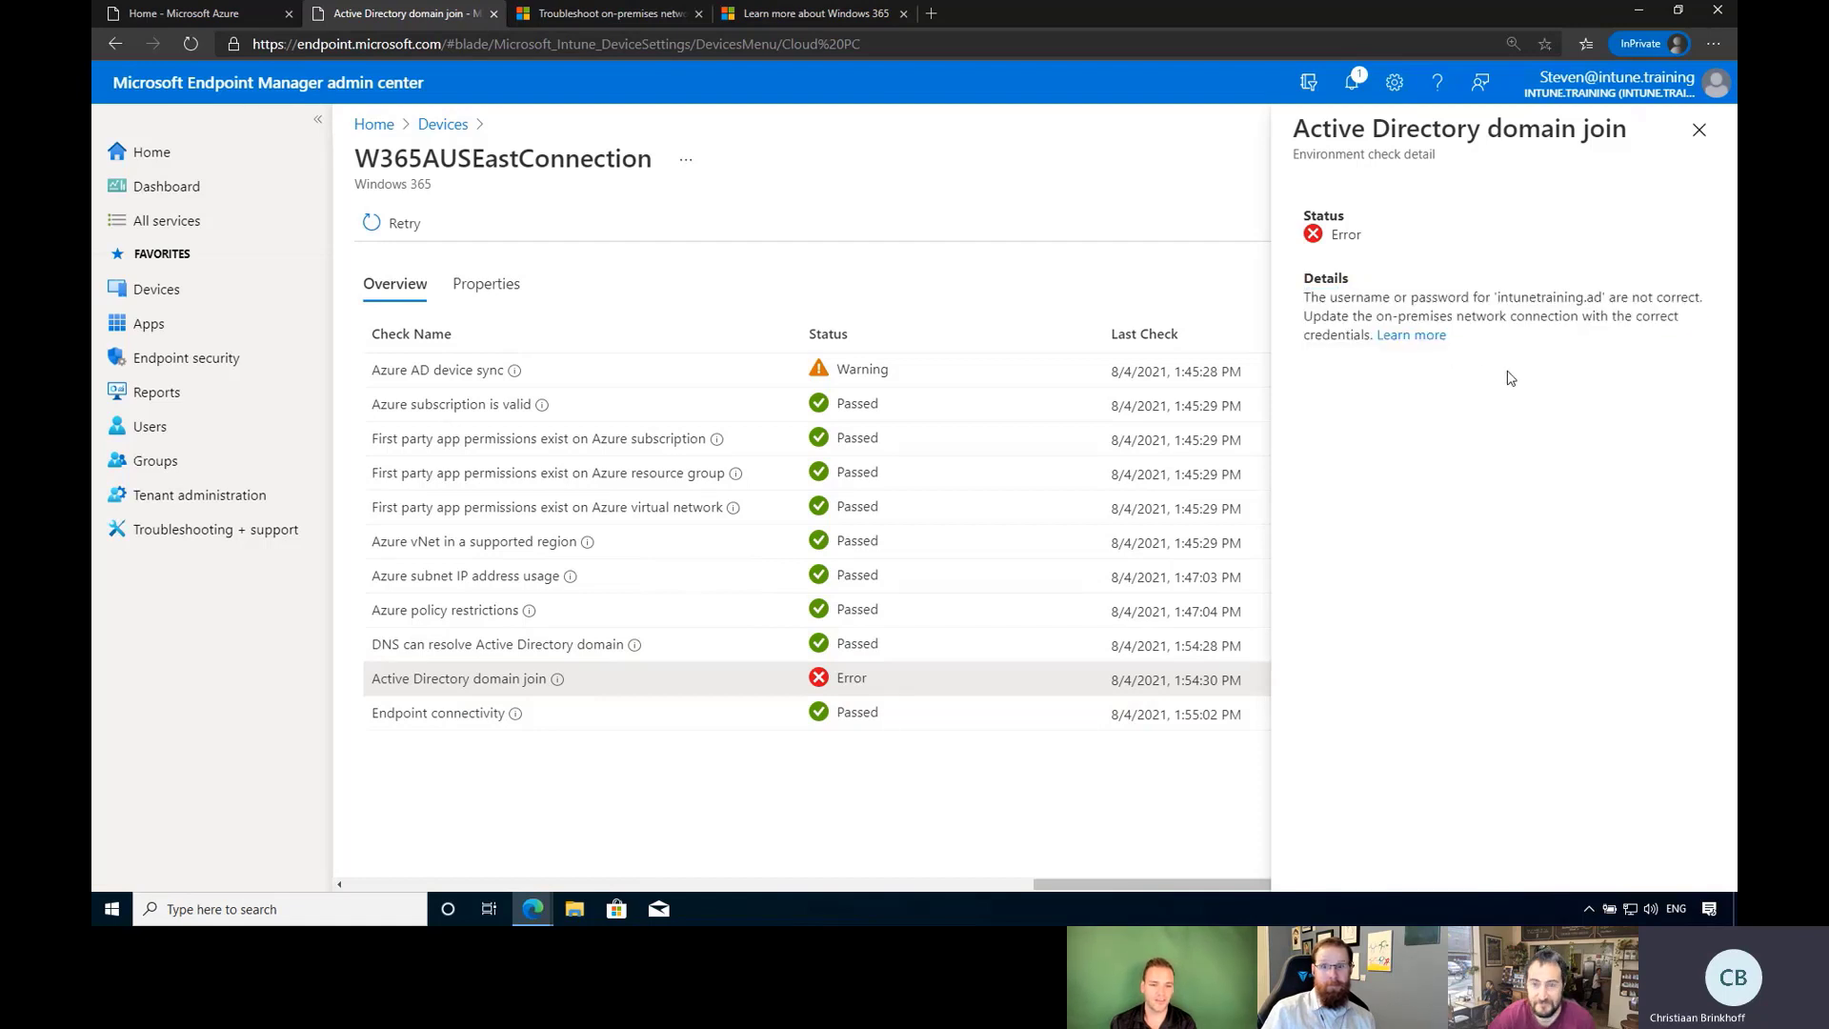
left_click(1699, 131)
left_click(481, 297)
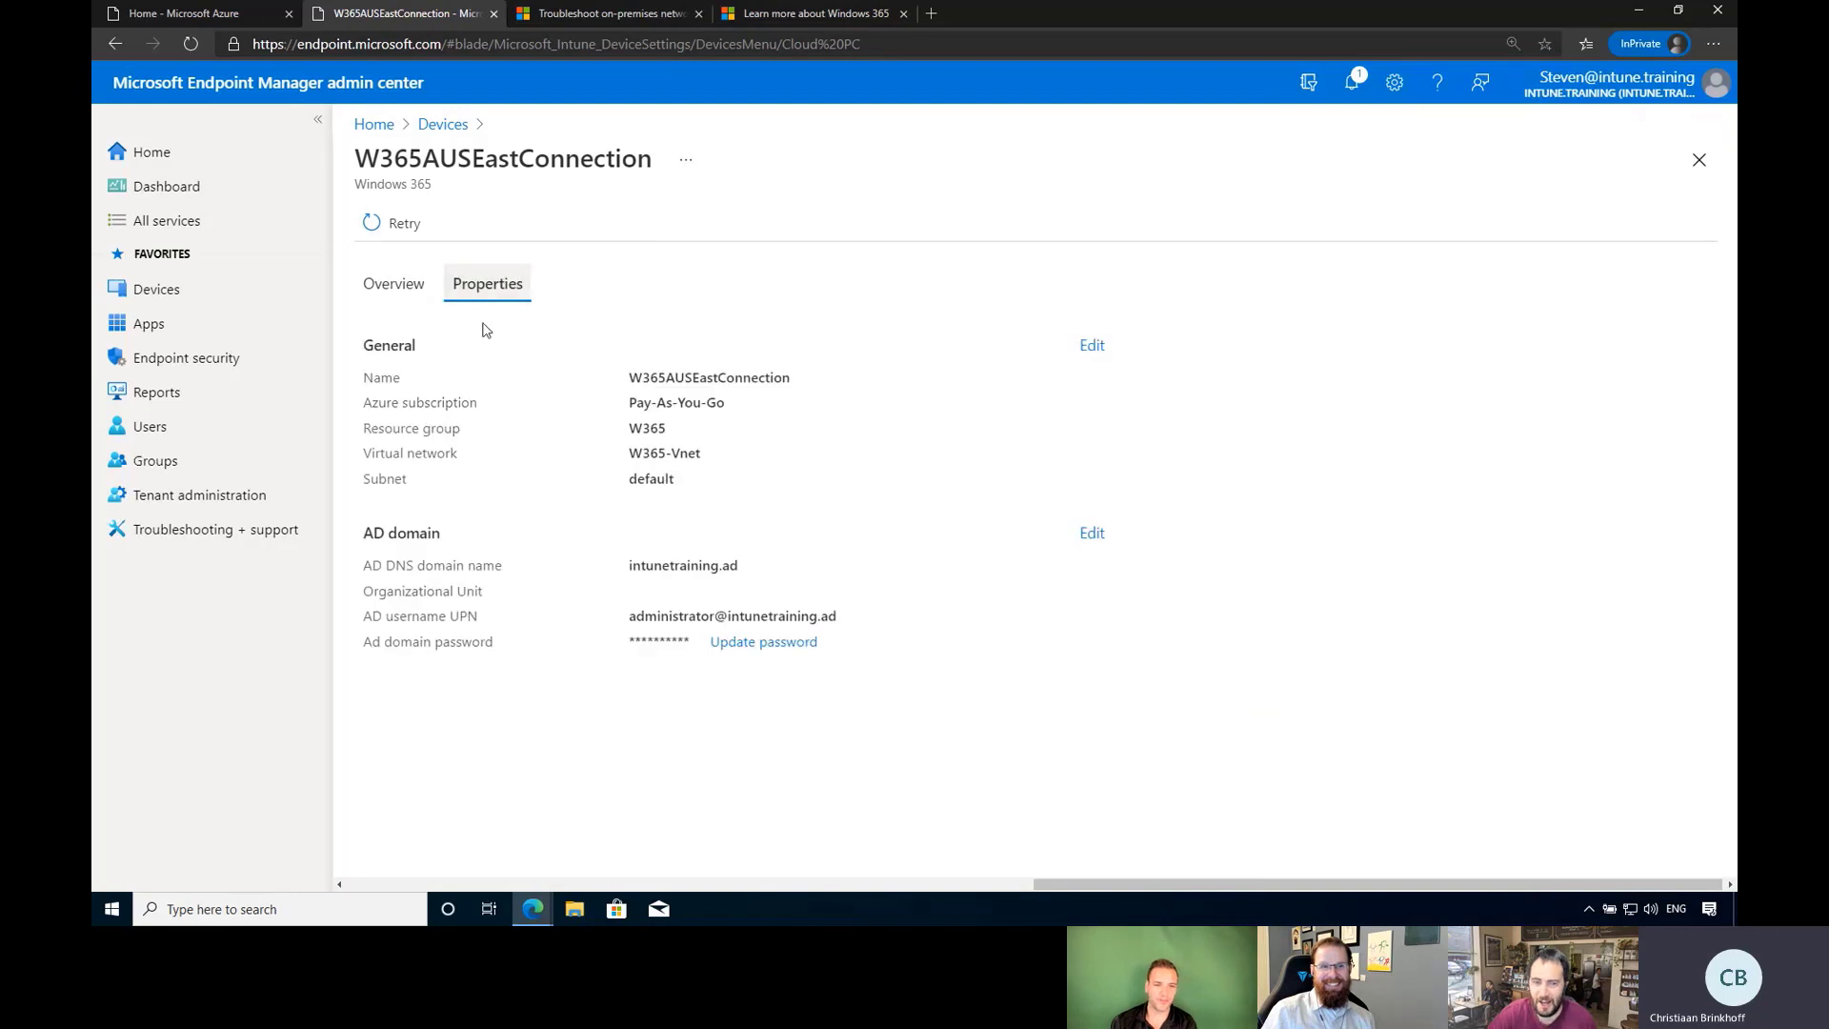
Change the AD domain username prefix to ITAdmin, enter and confirm the password, and save.
left_click(1094, 533)
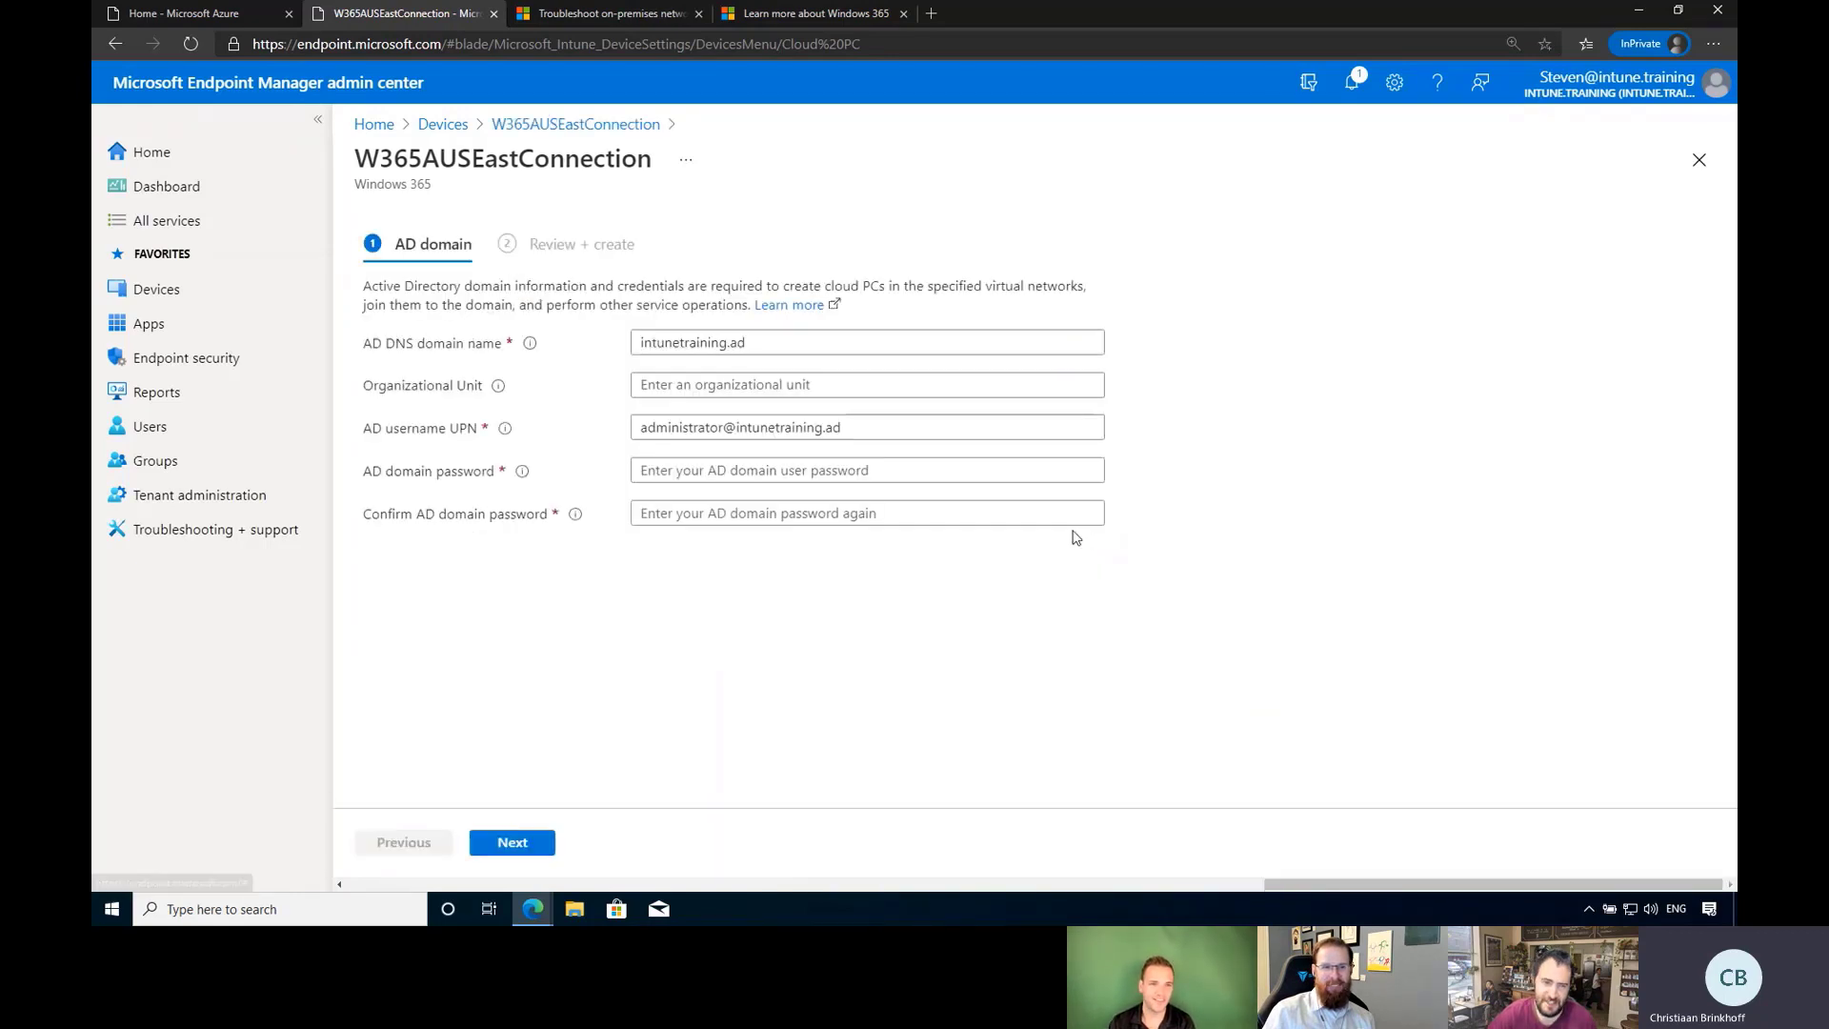
double_click(700, 426)
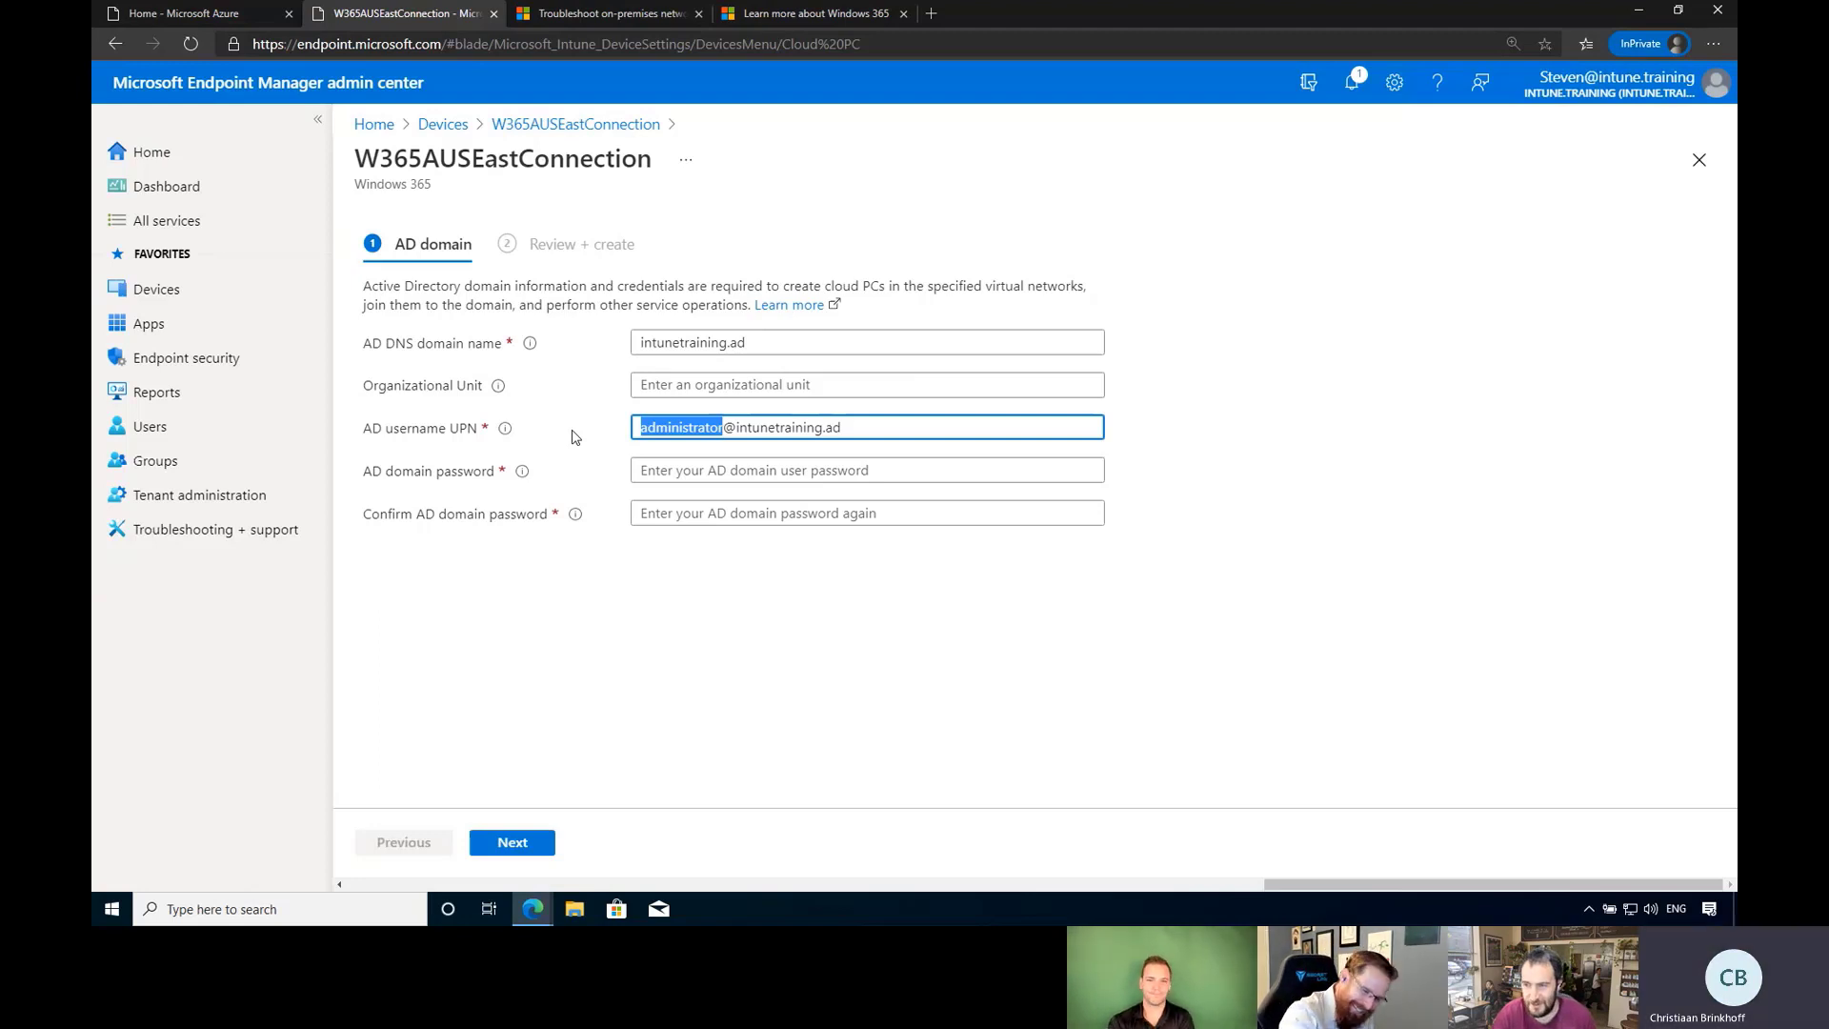
key("BackSpace")
type("ITAdmin")
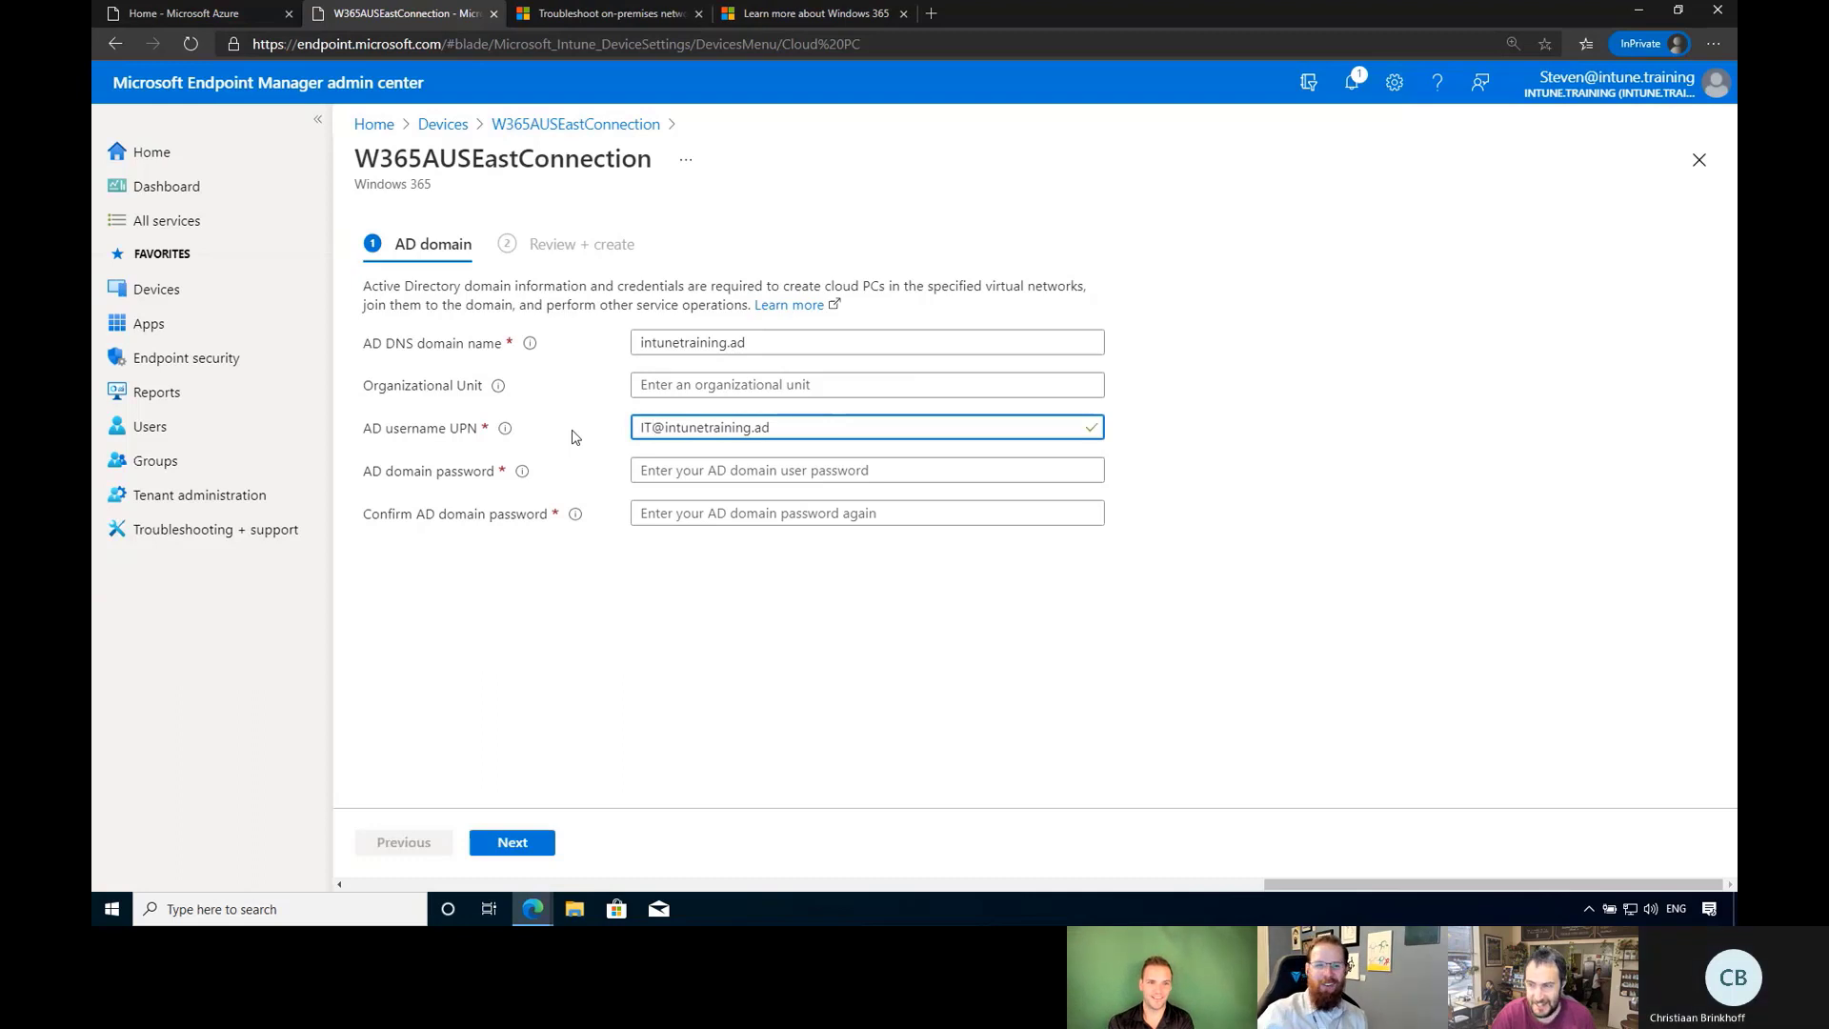
key("Tab")
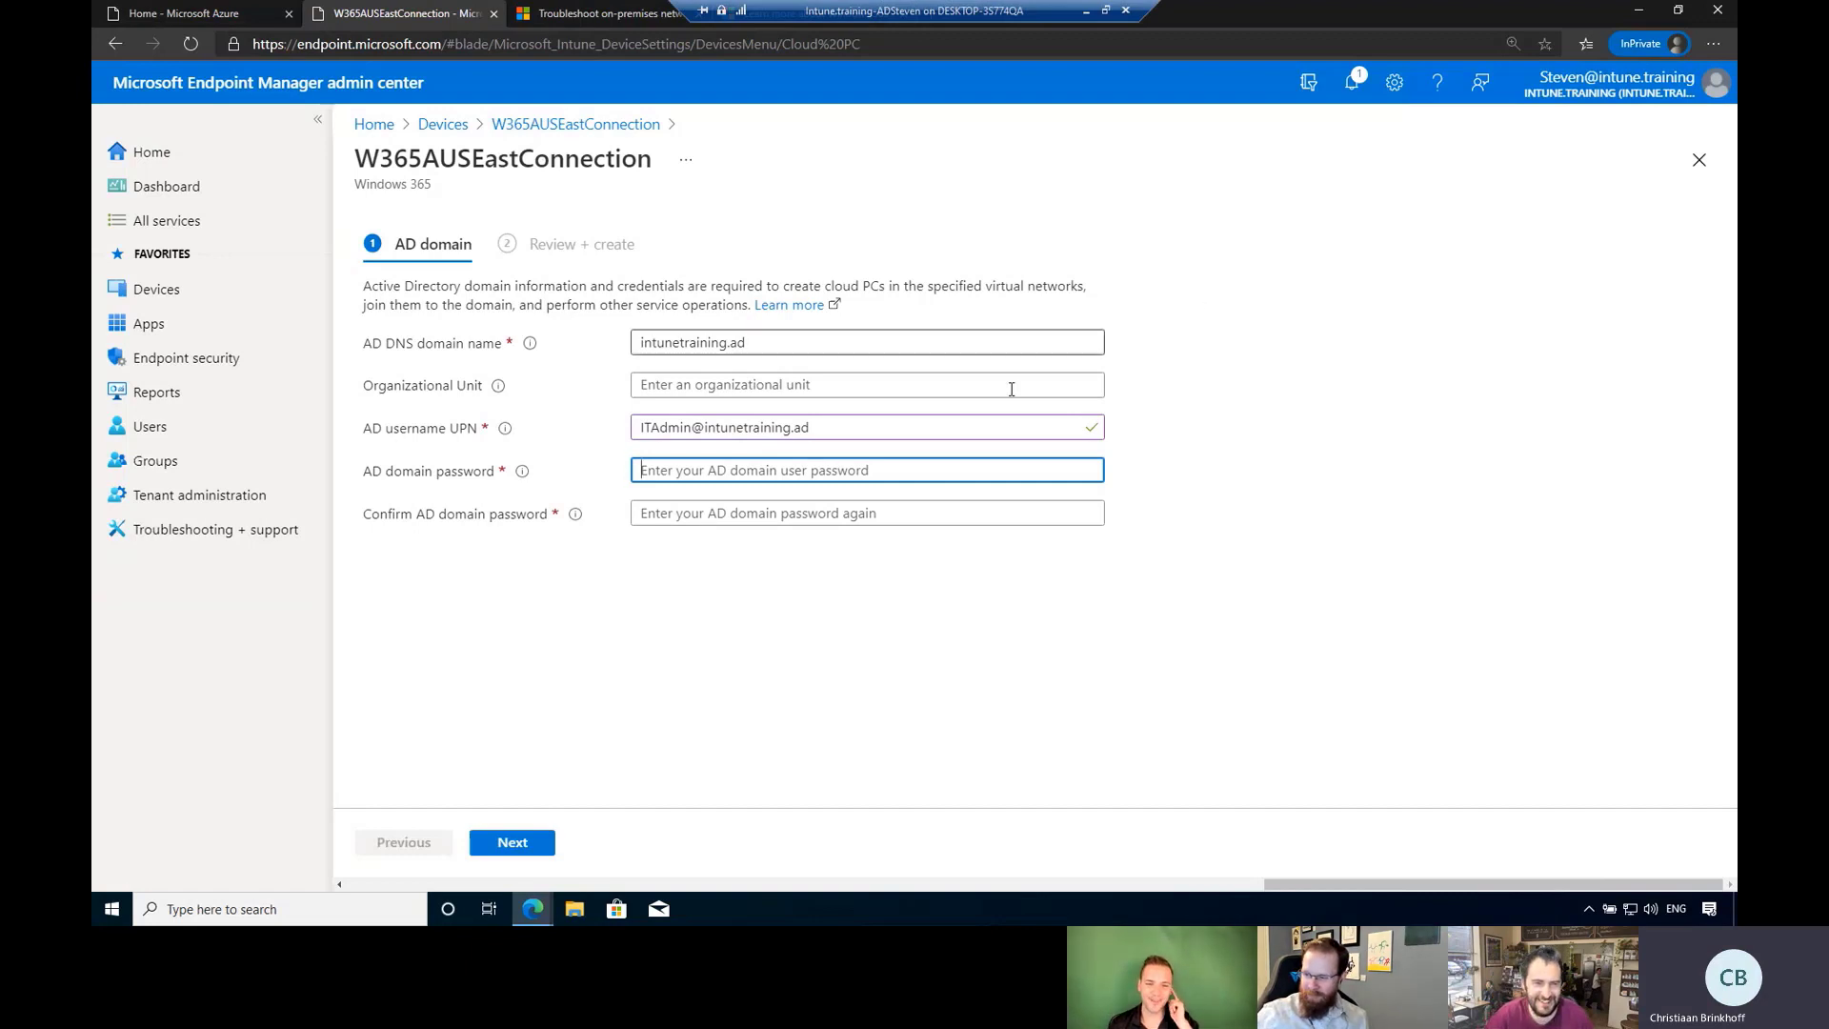
key("ctrl+v")
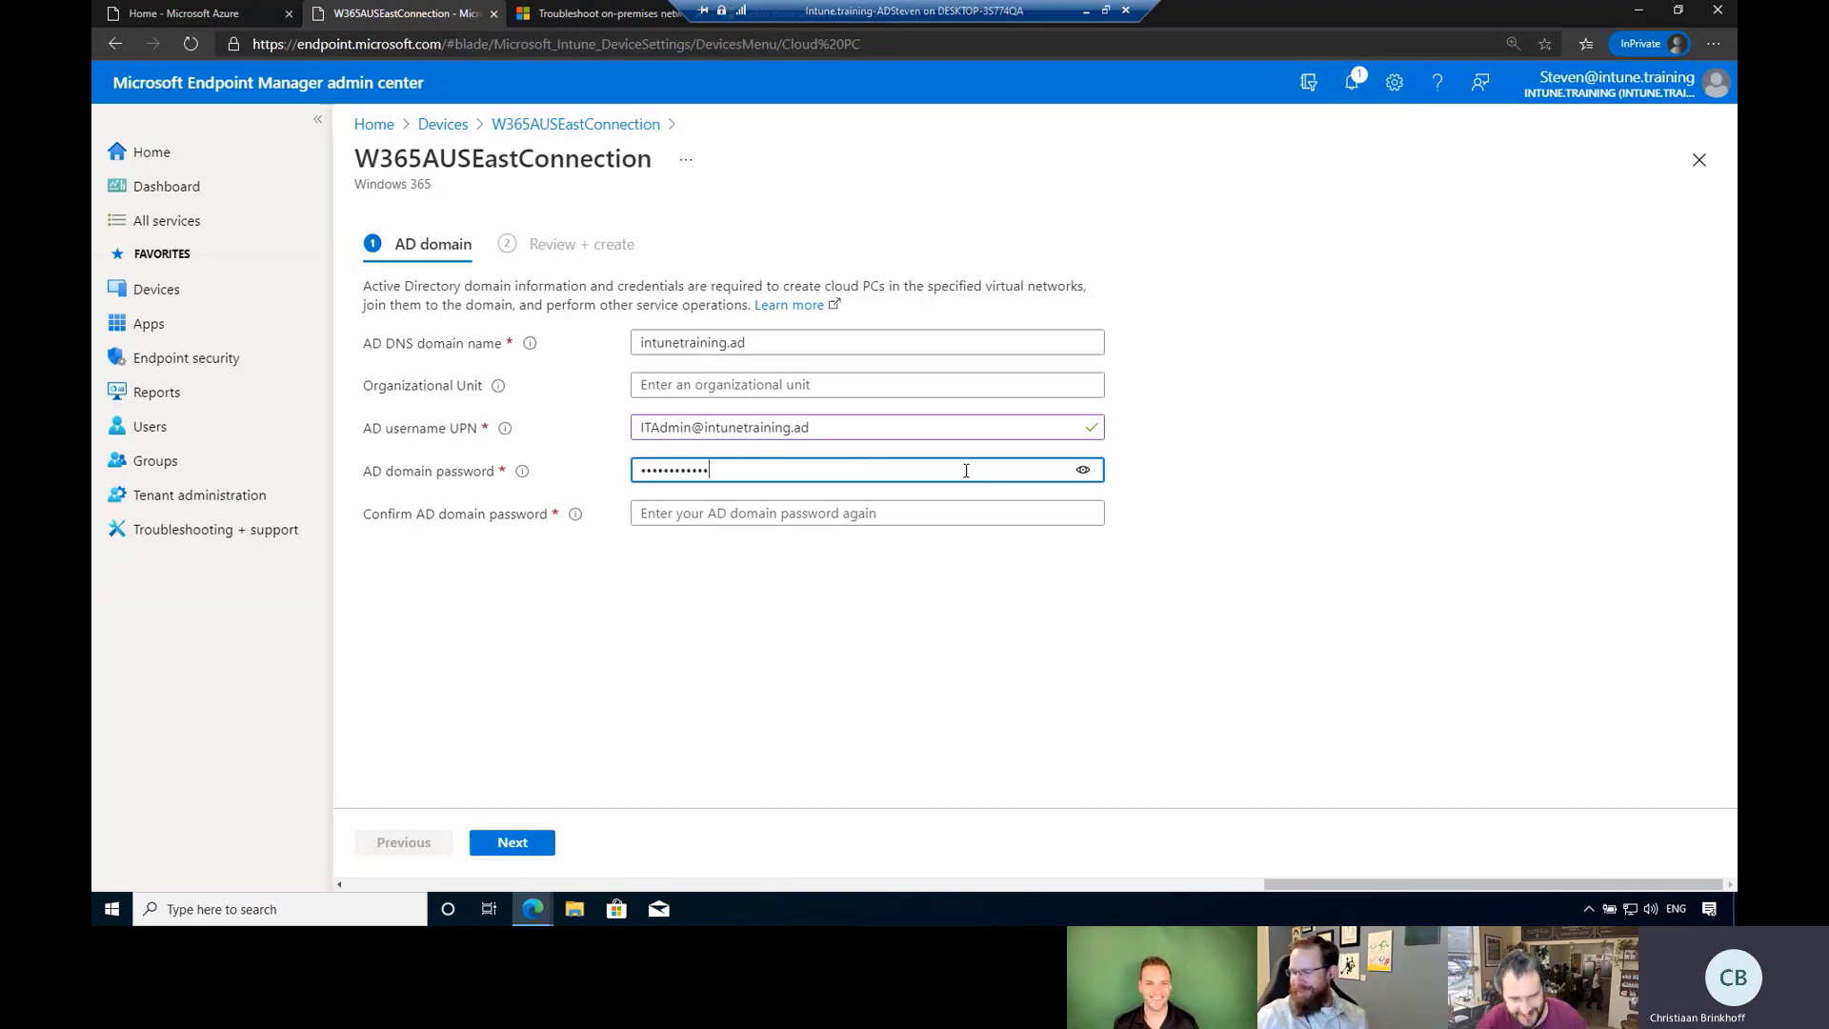
left_click(935, 505)
key("ctrl+v")
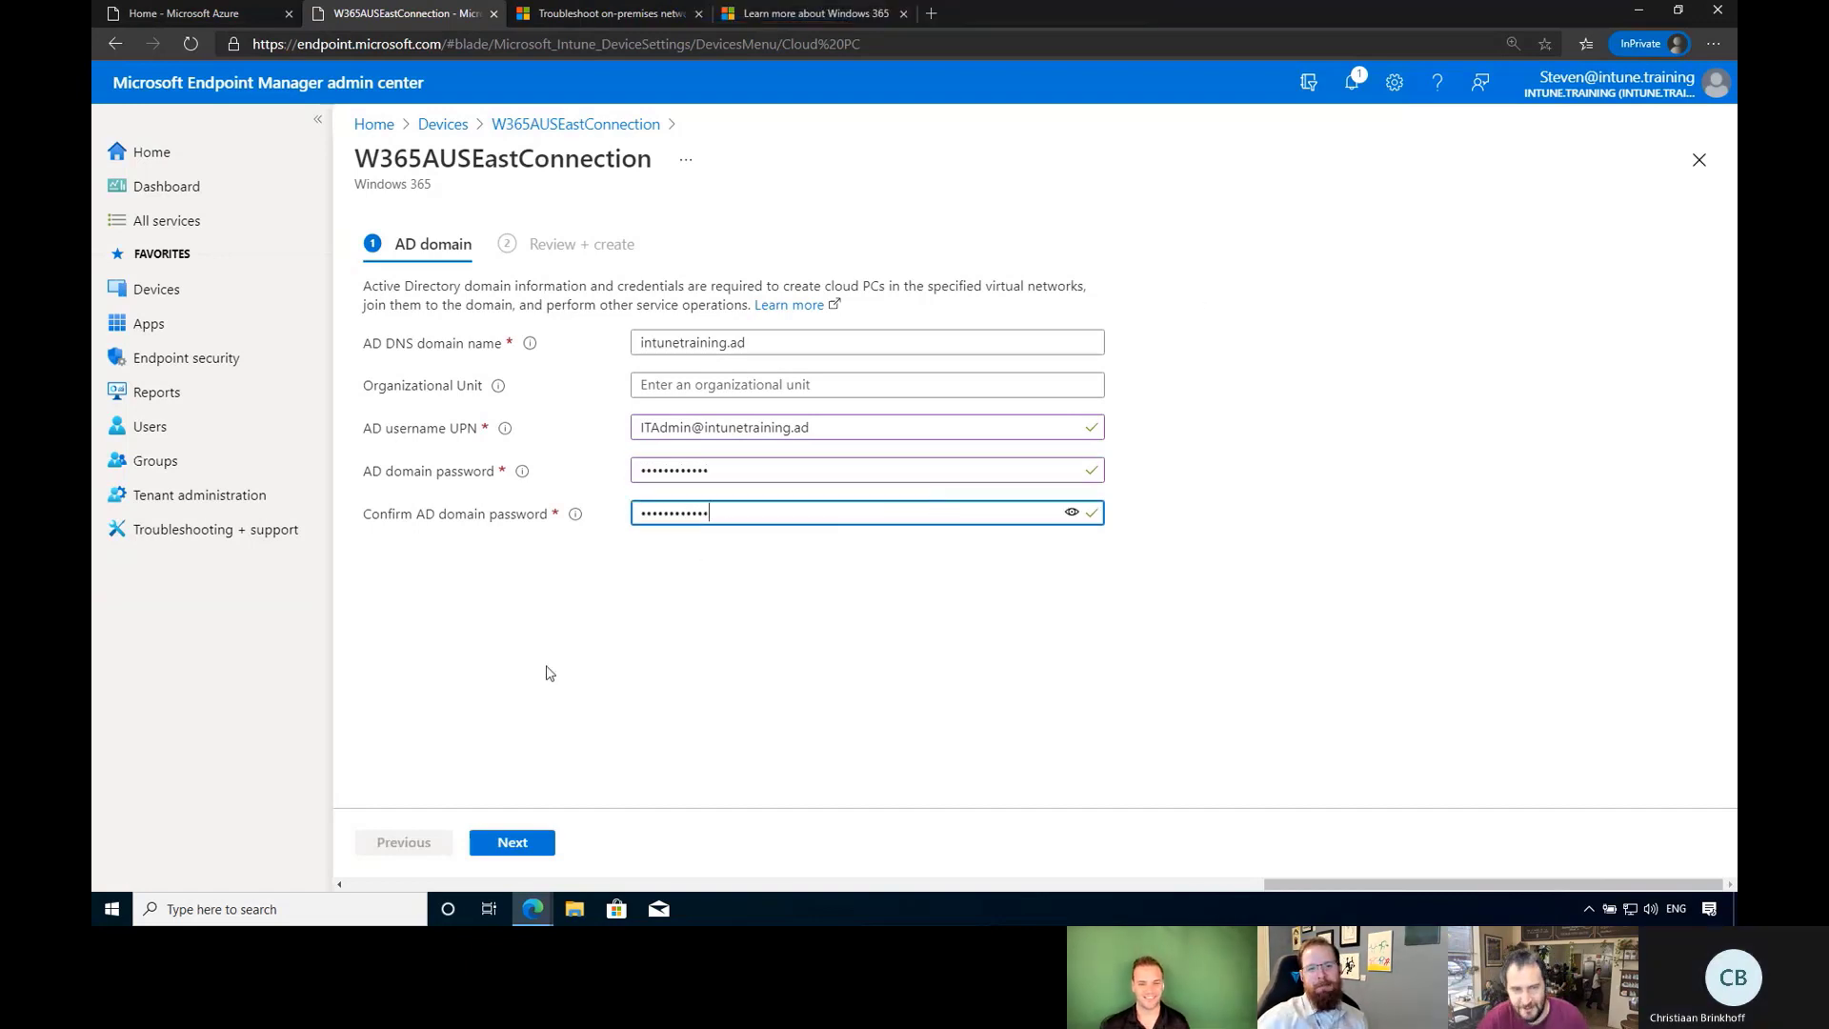
left_click(522, 858)
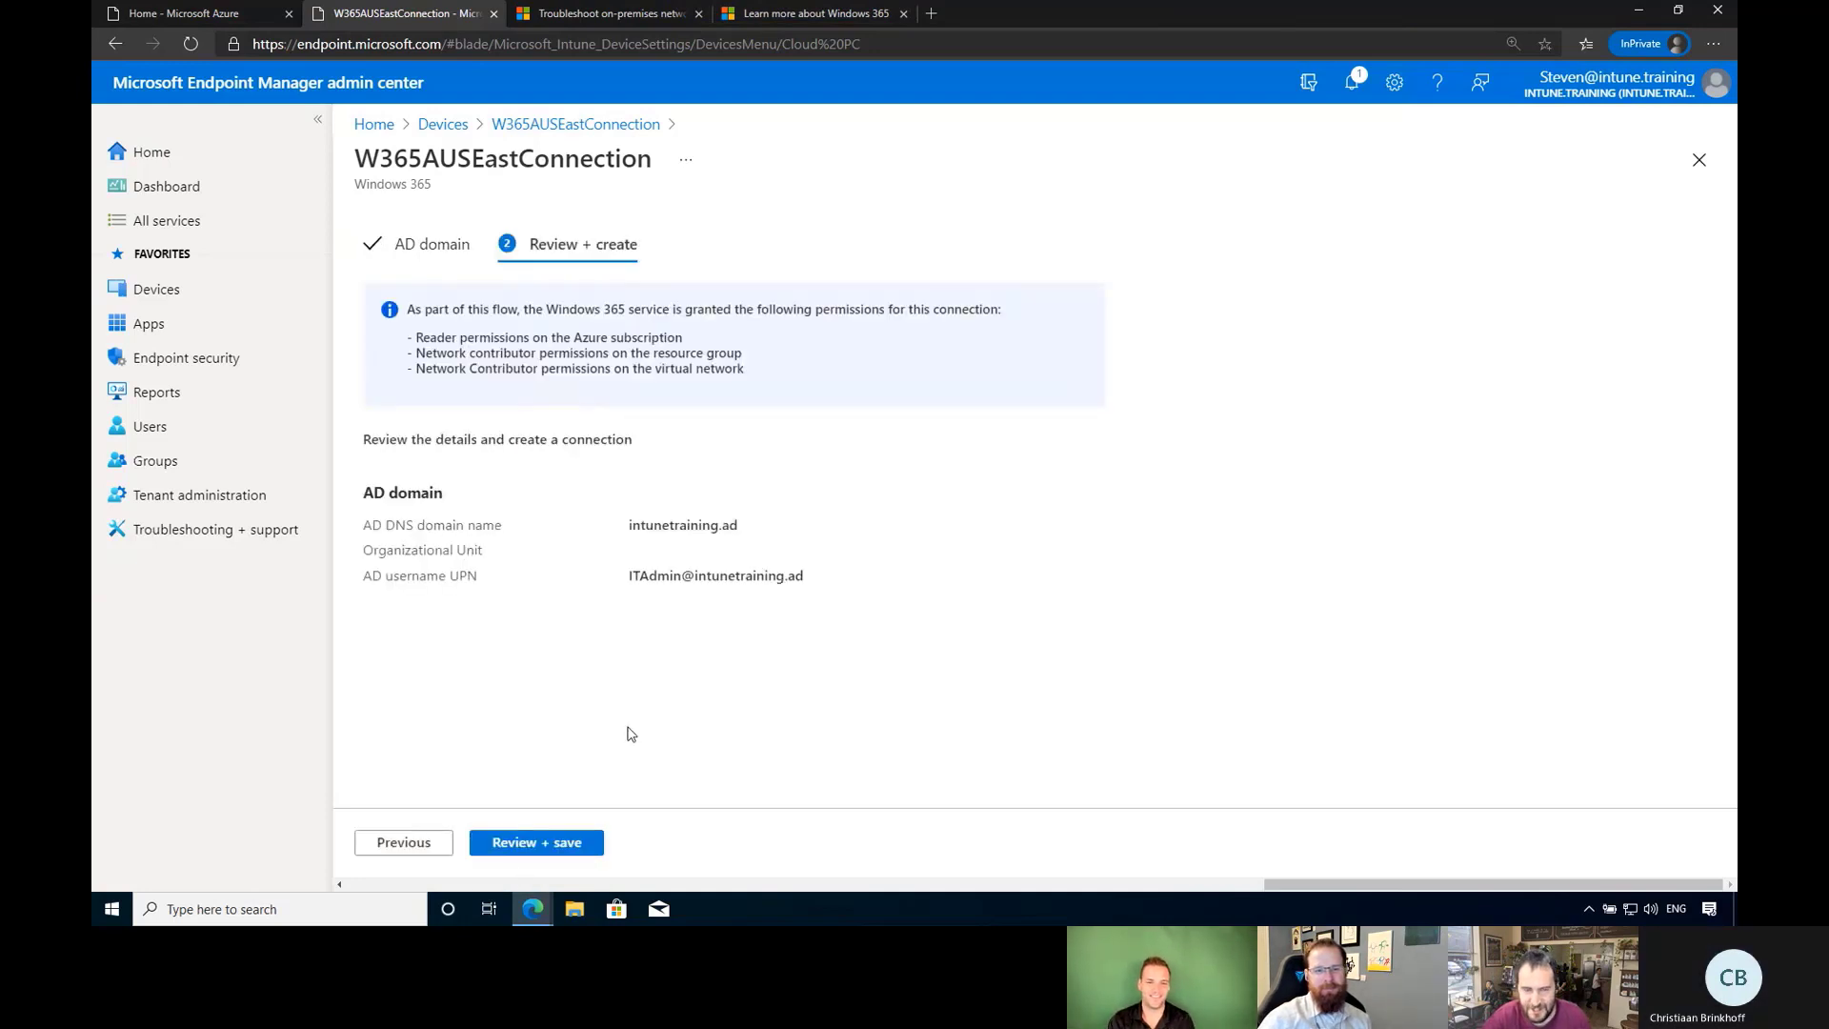
left_click(589, 855)
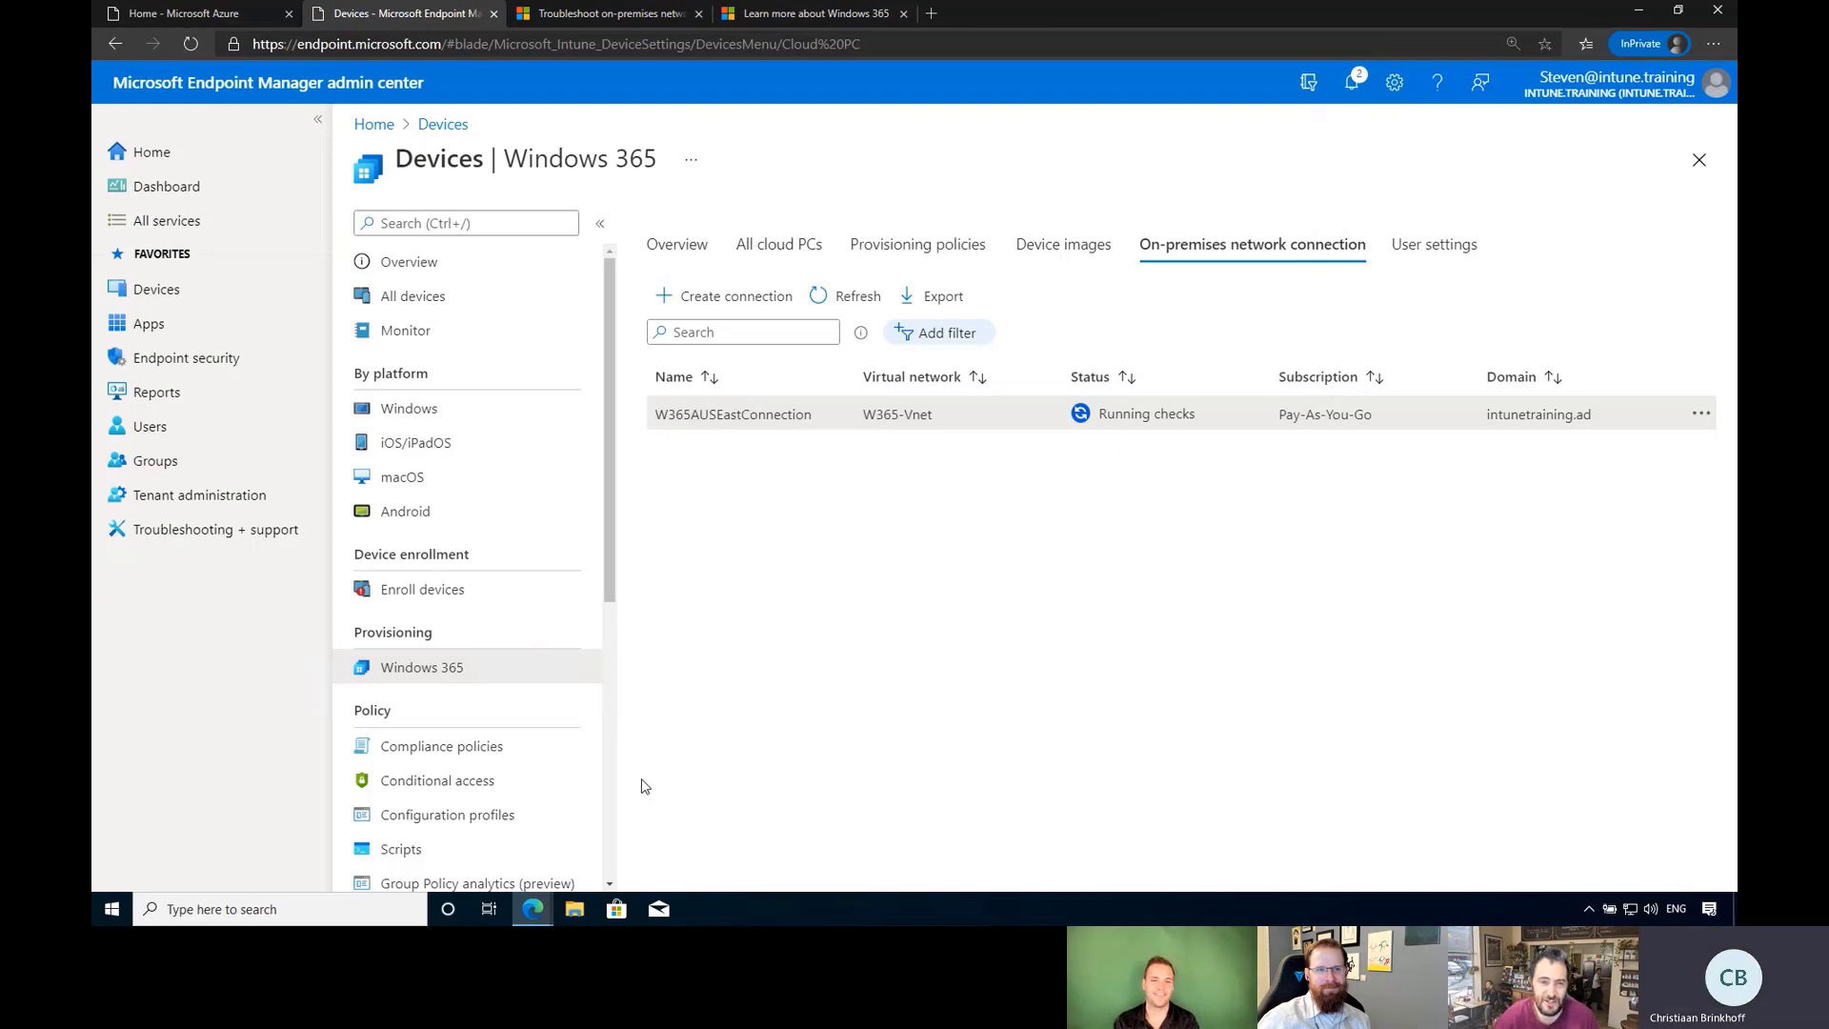
Refresh the list until checks finish, open the results, and view the Azure AD device sync warning.
left_click(854, 299)
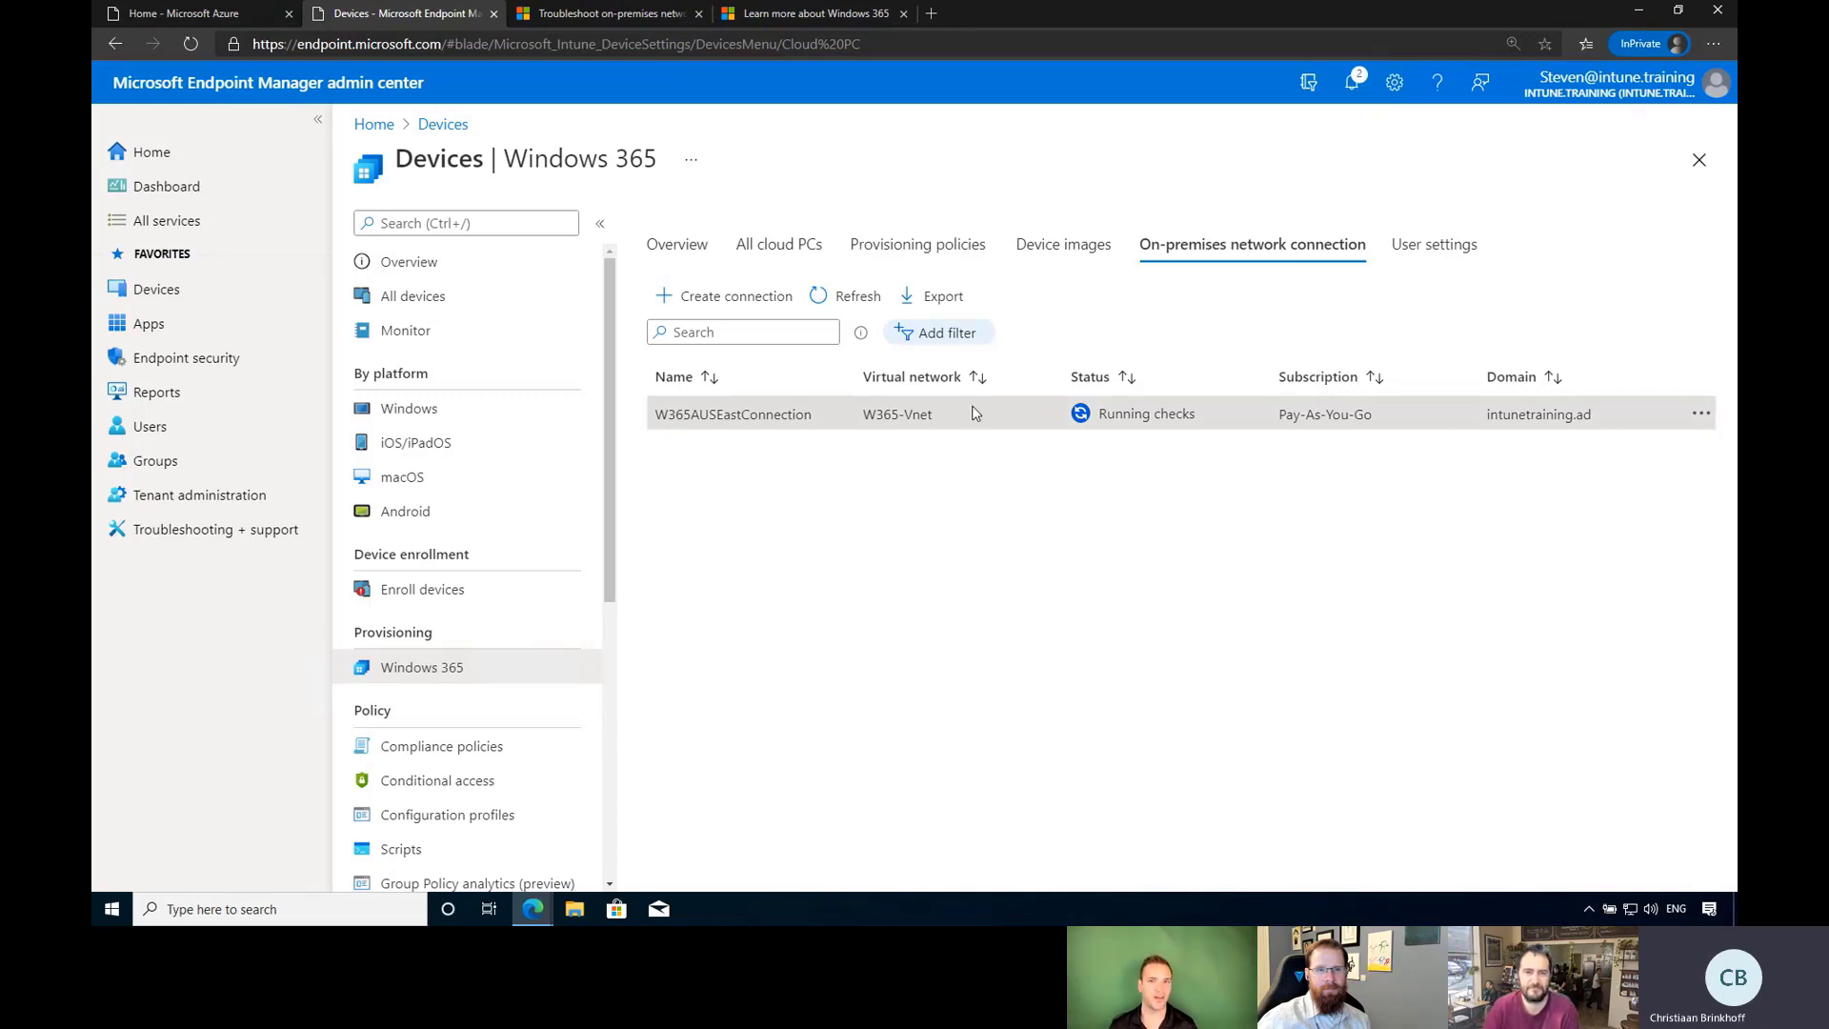
left_click(877, 298)
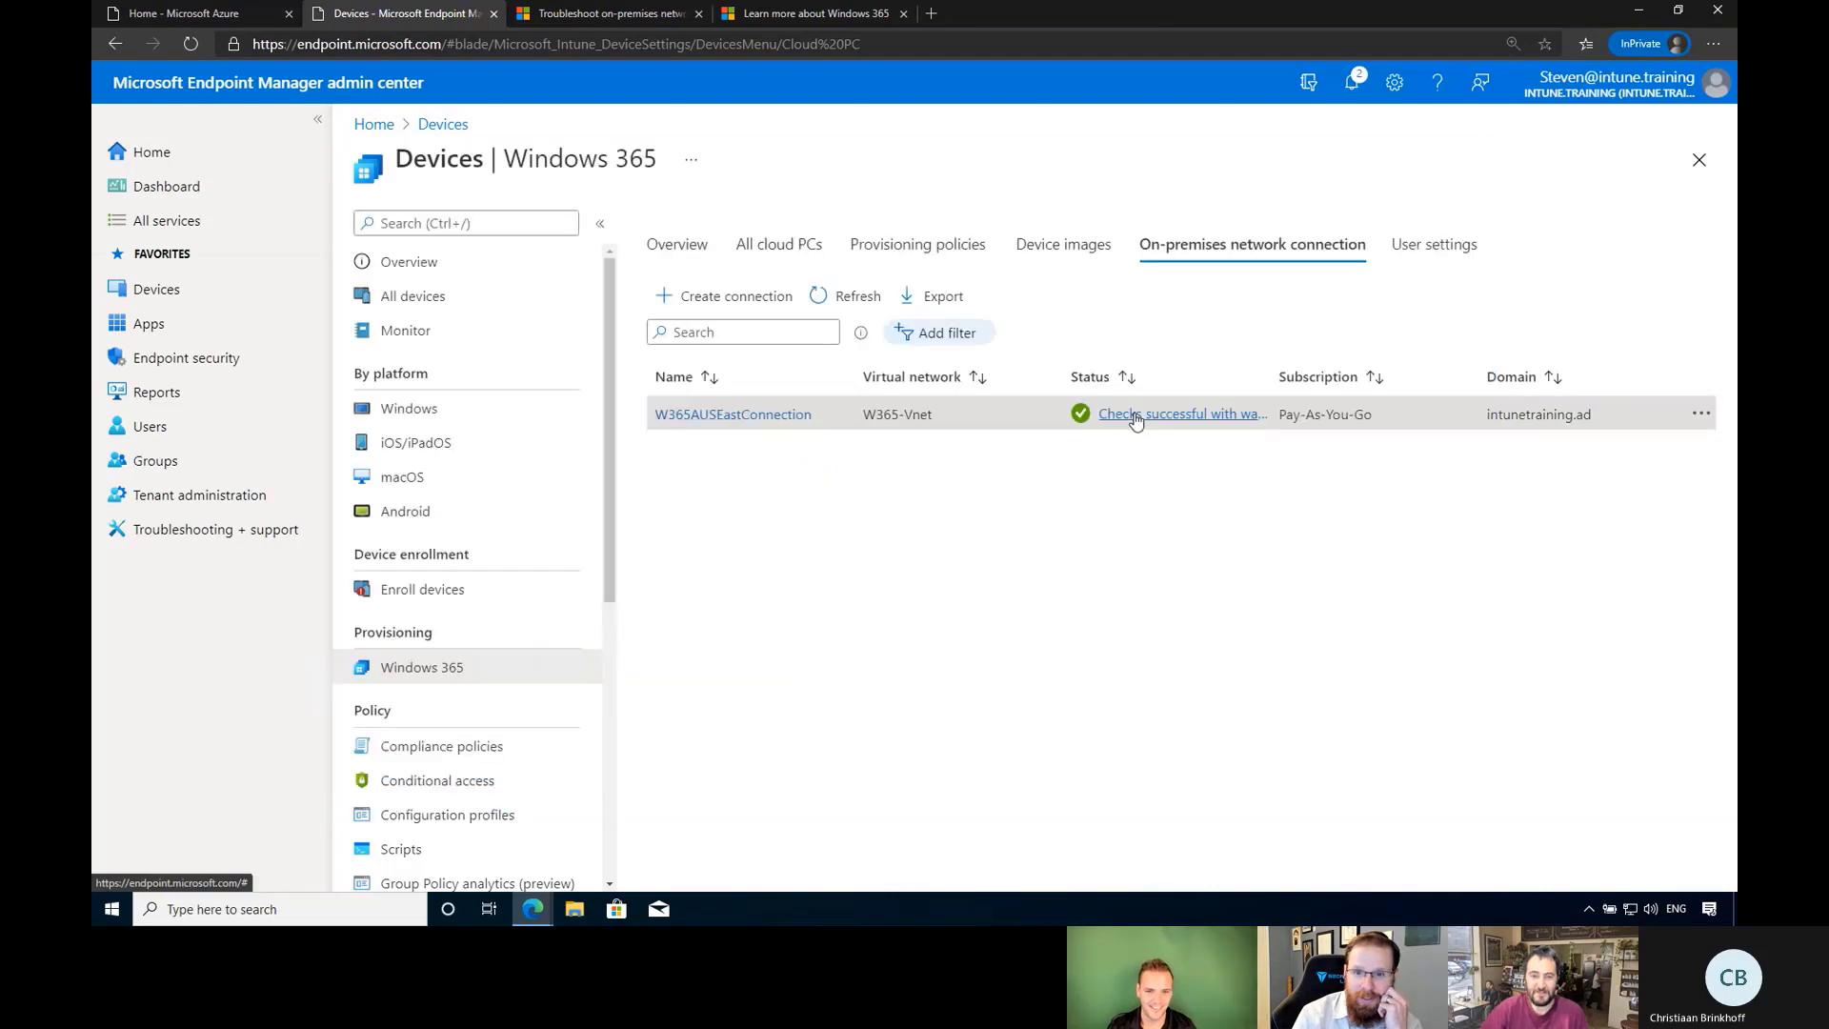
left_click(1136, 420)
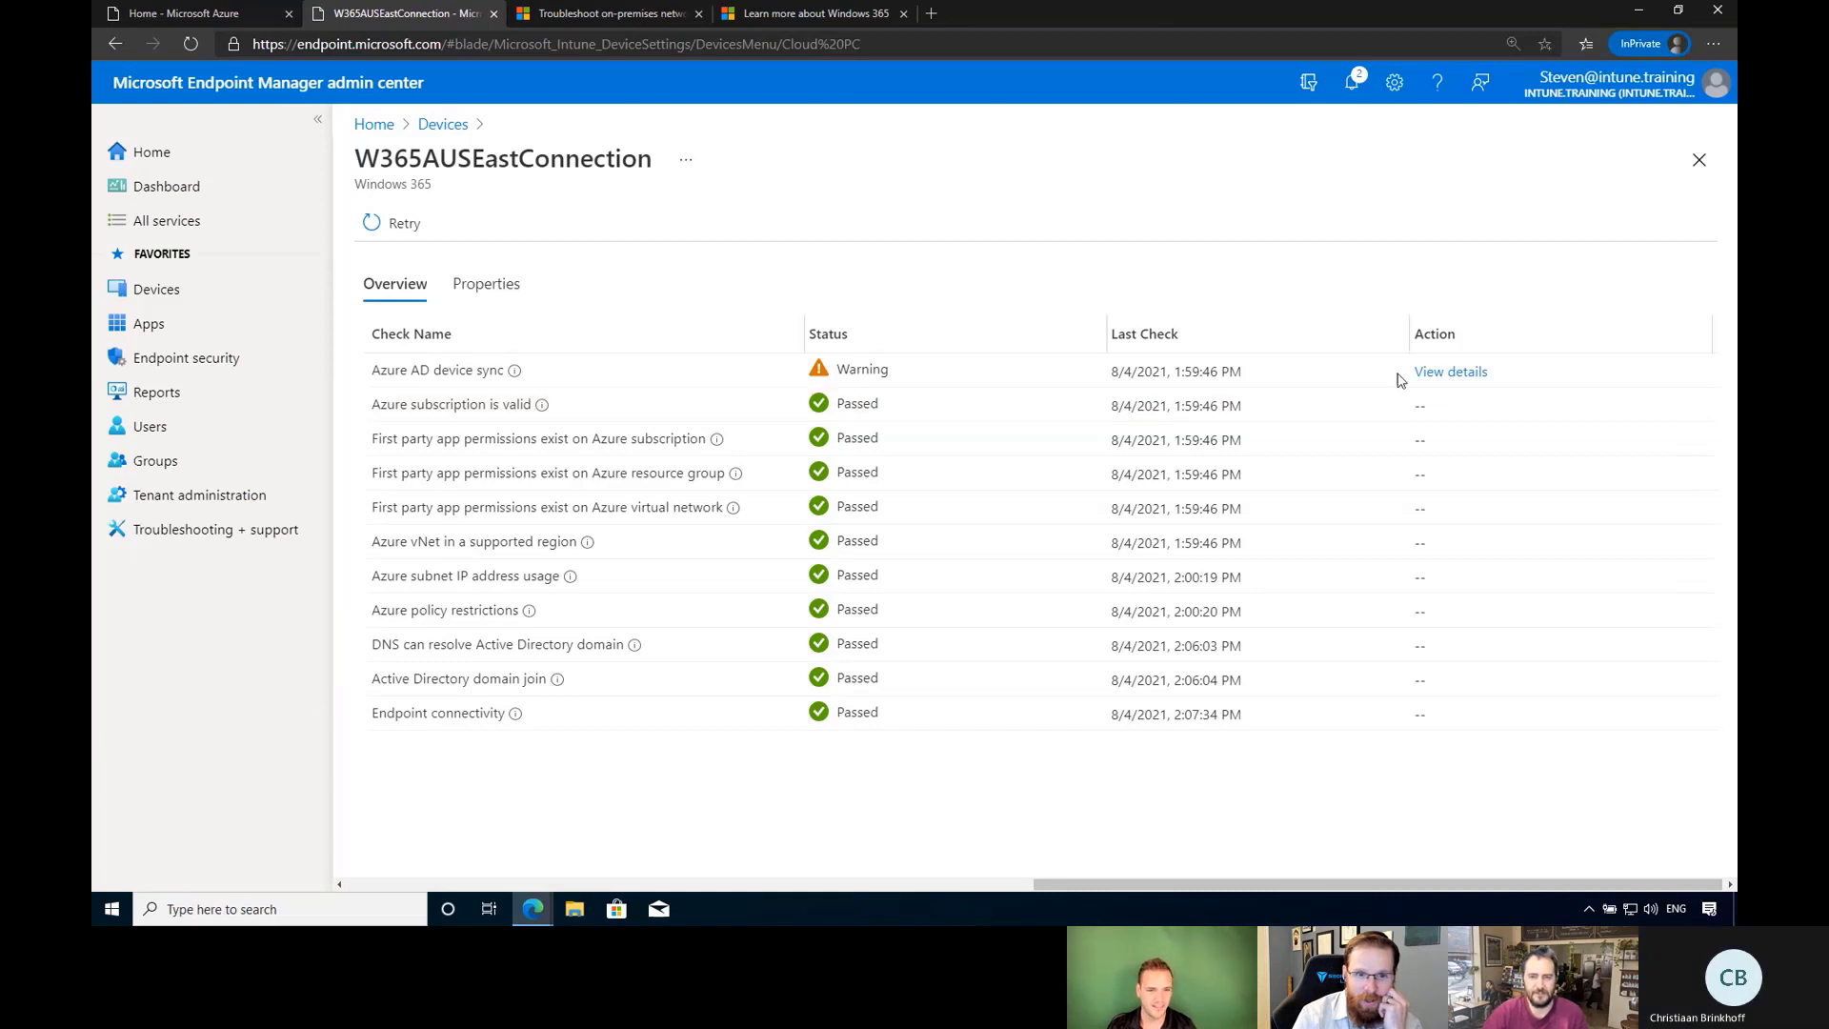
left_click(1470, 379)
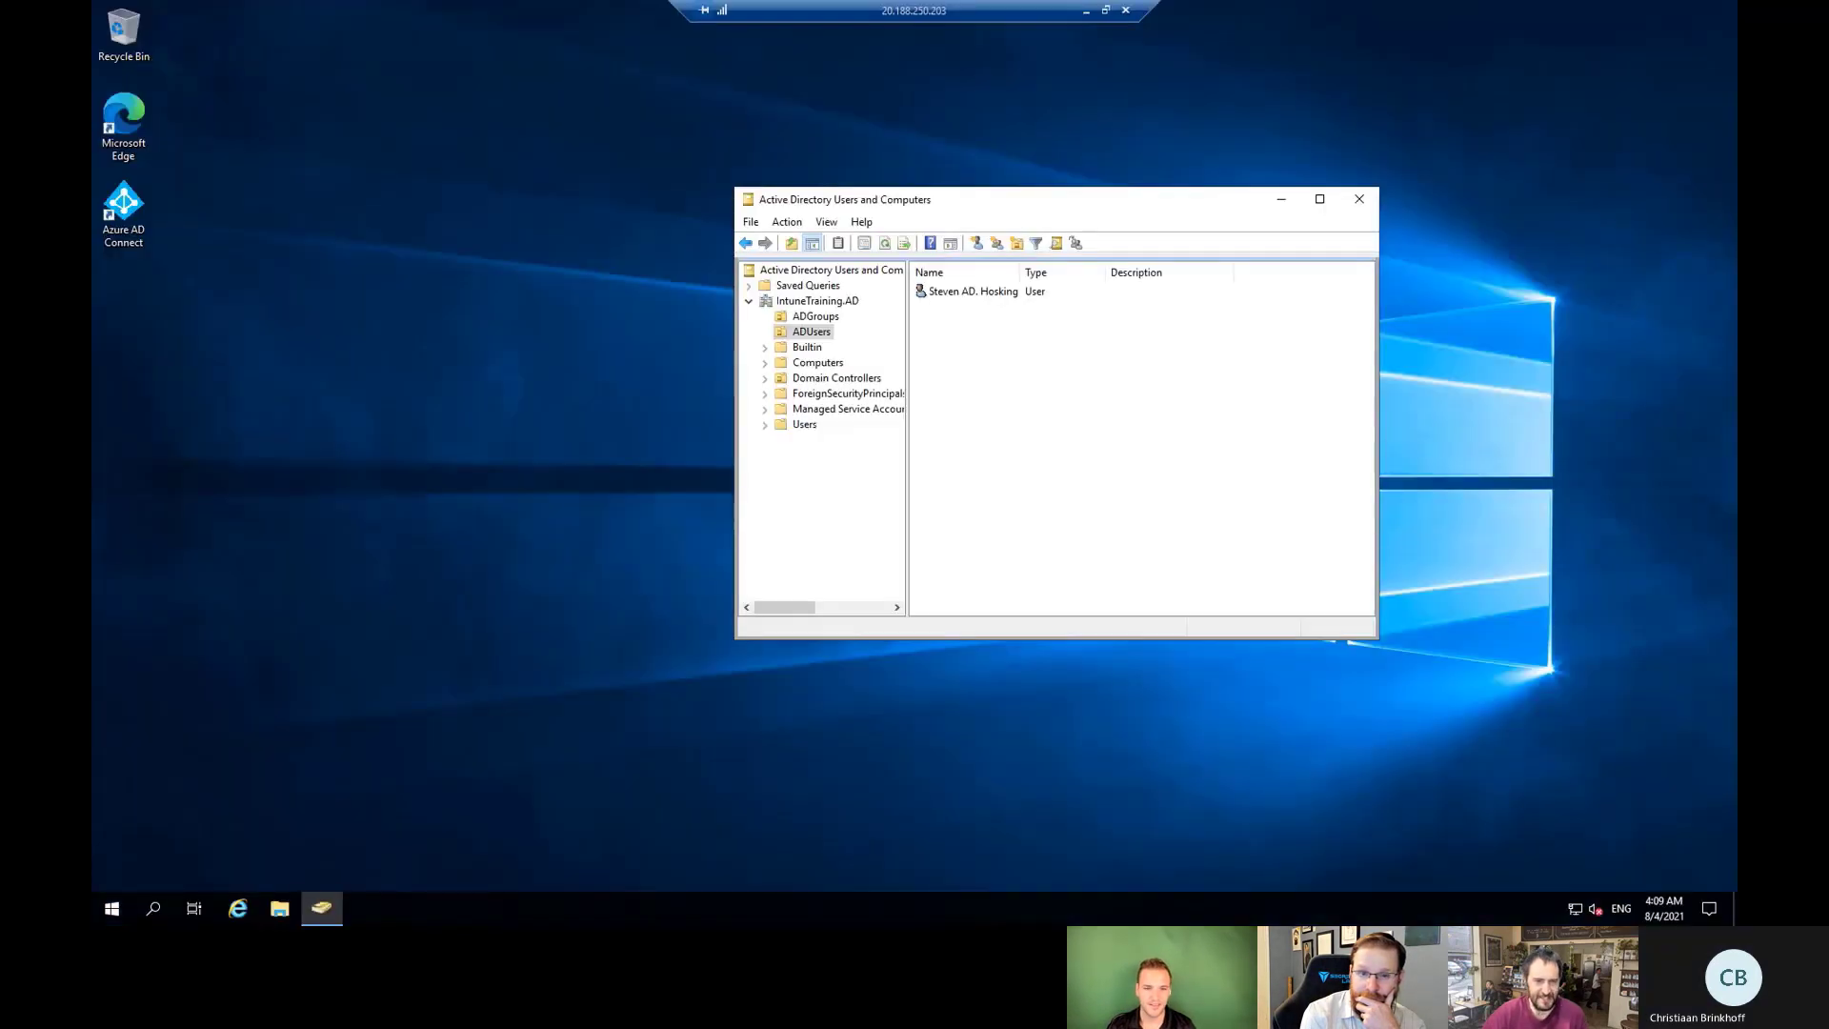
Launch Azure AD Connect, choose Configure device options, and sign in to Azure AD.
double_click(124, 208)
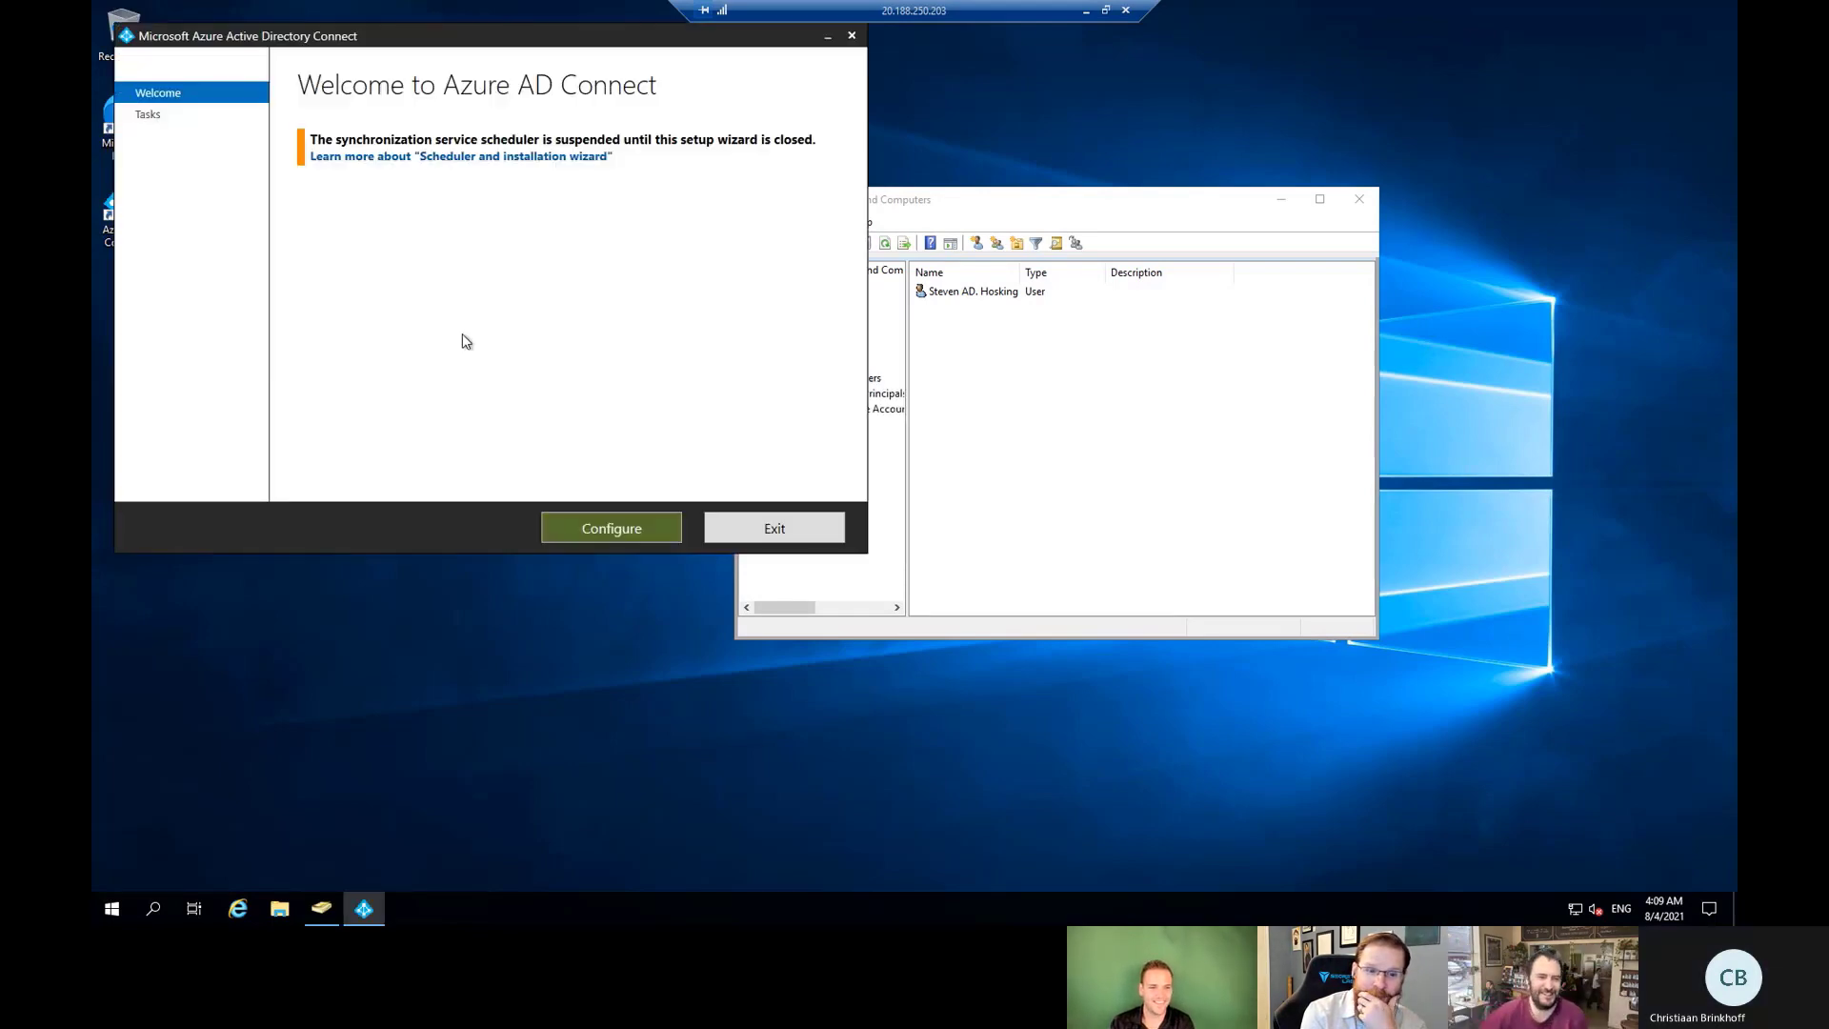
left_click(594, 536)
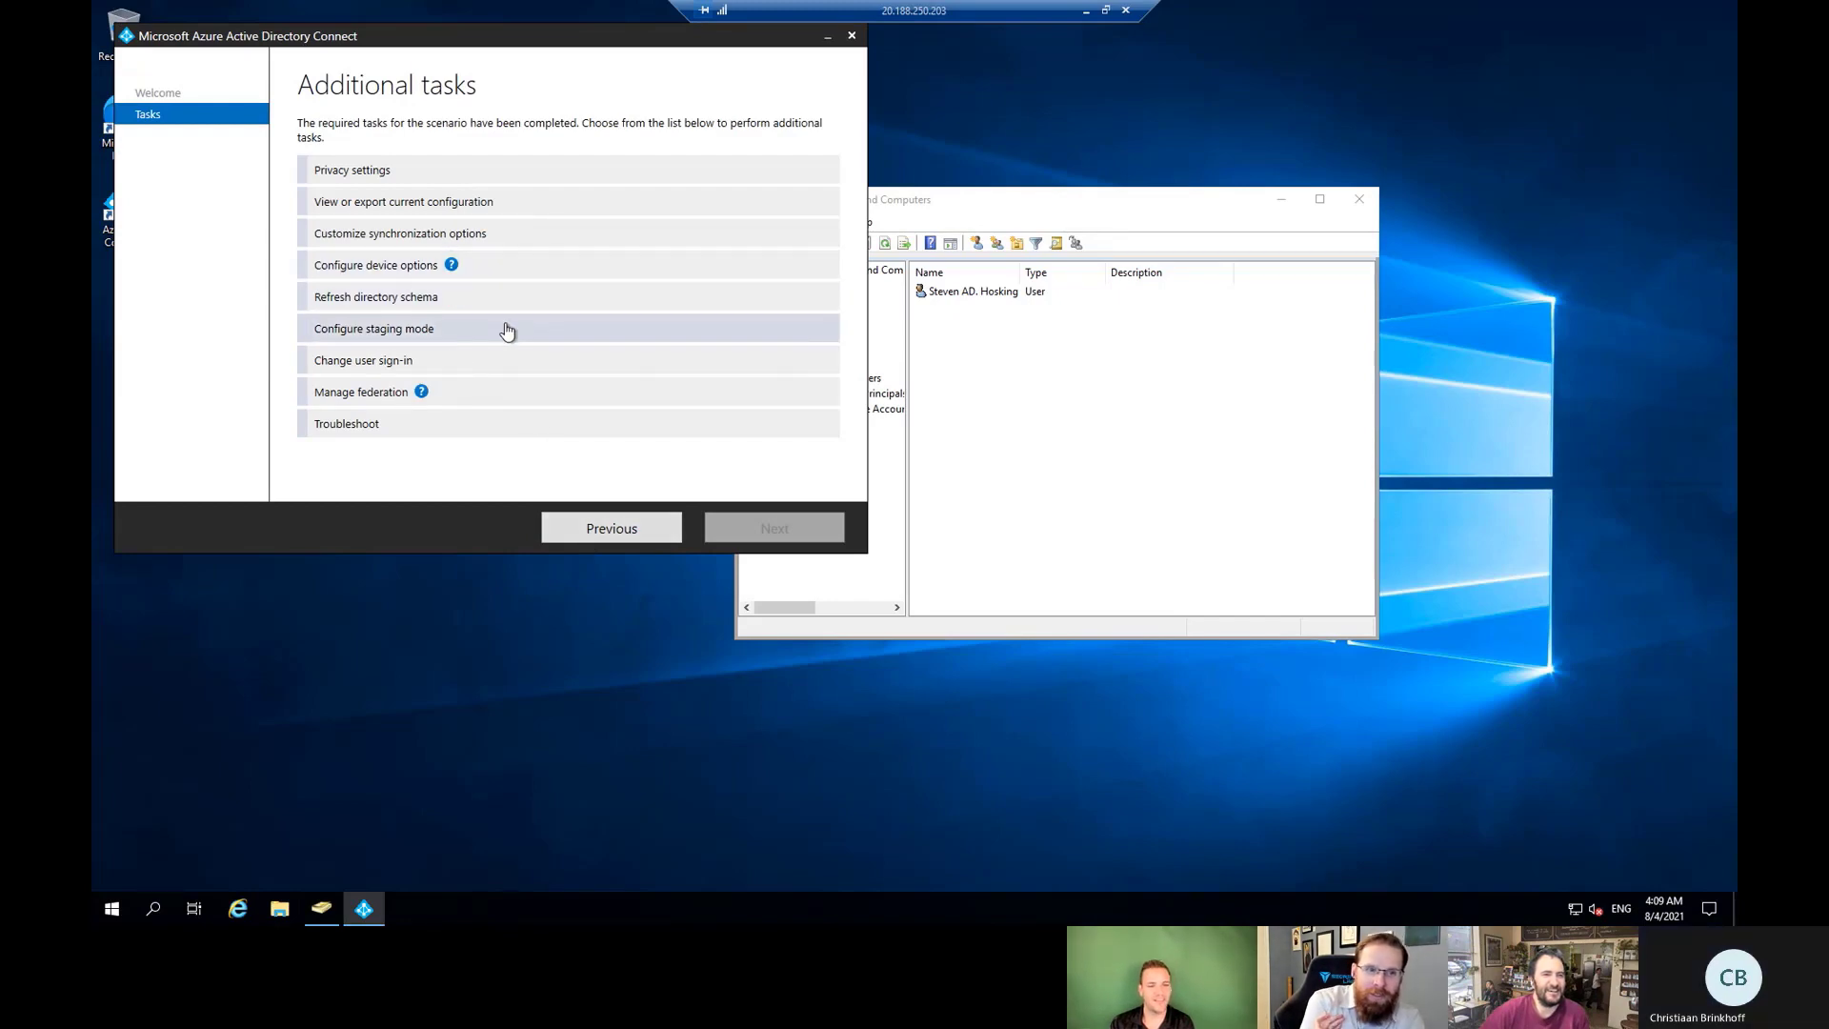
left_click(389, 271)
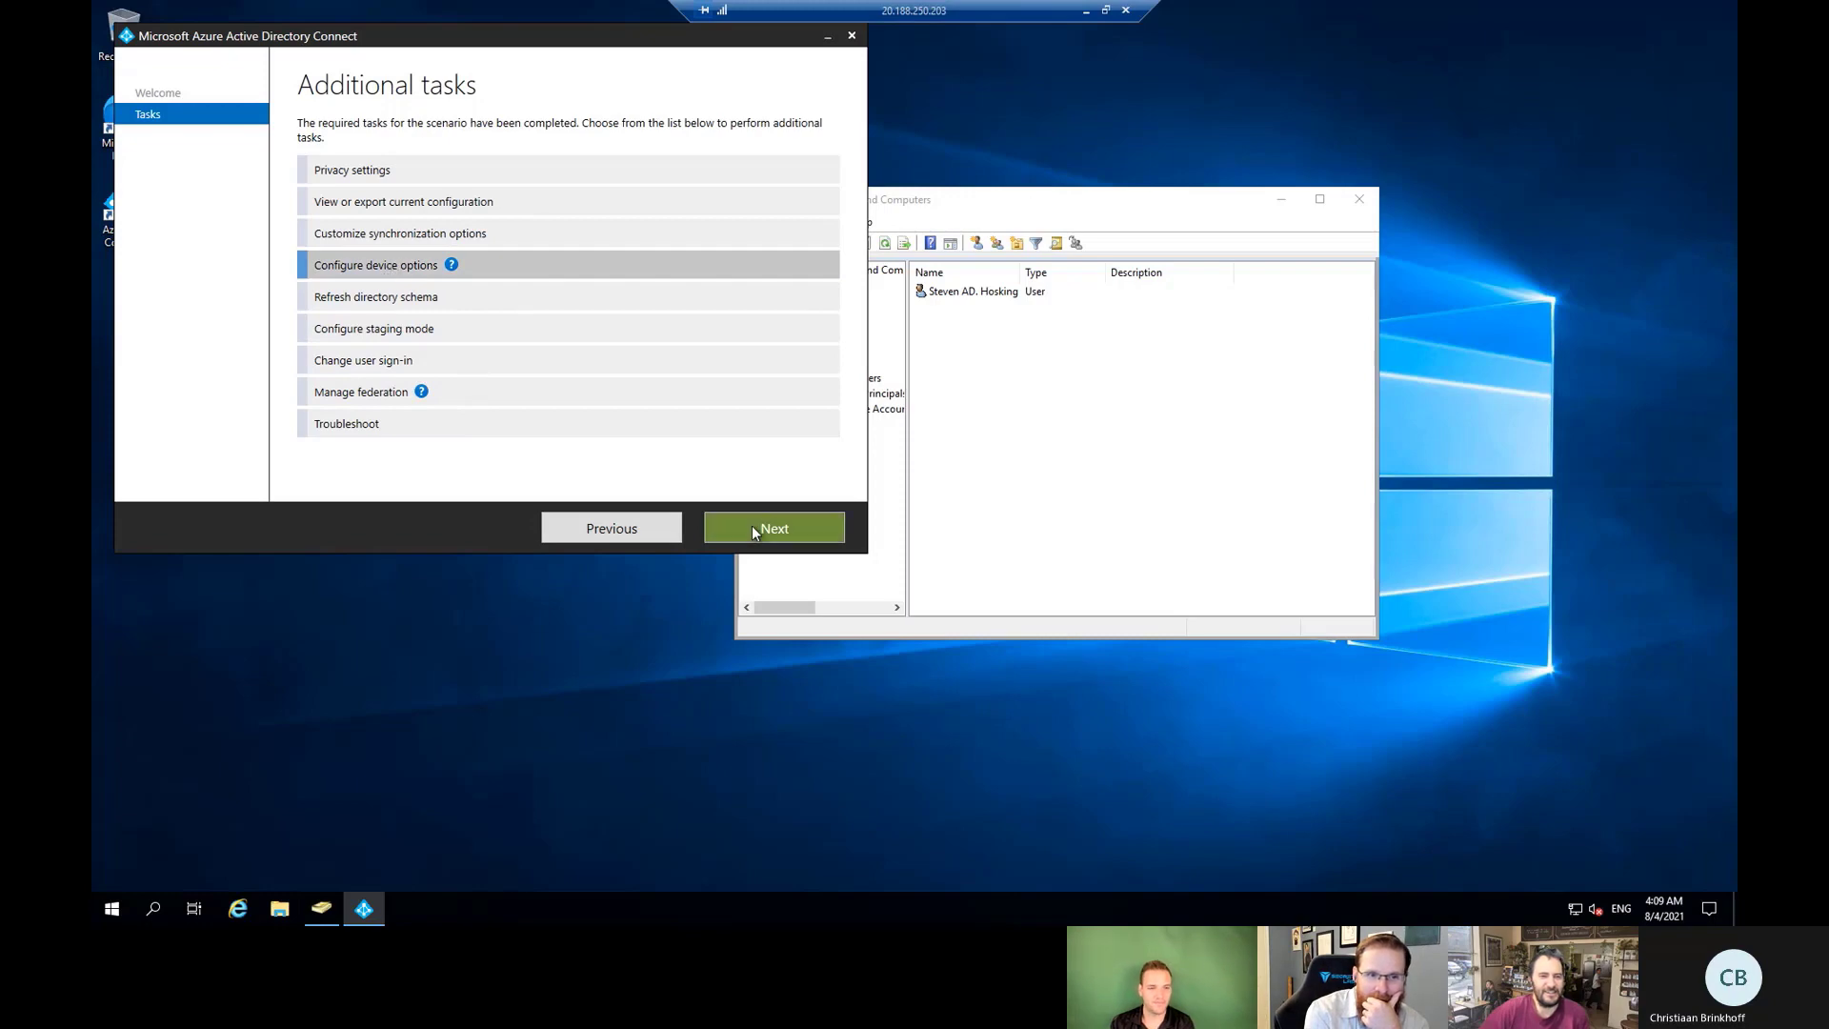
left_click(754, 529)
left_click(762, 529)
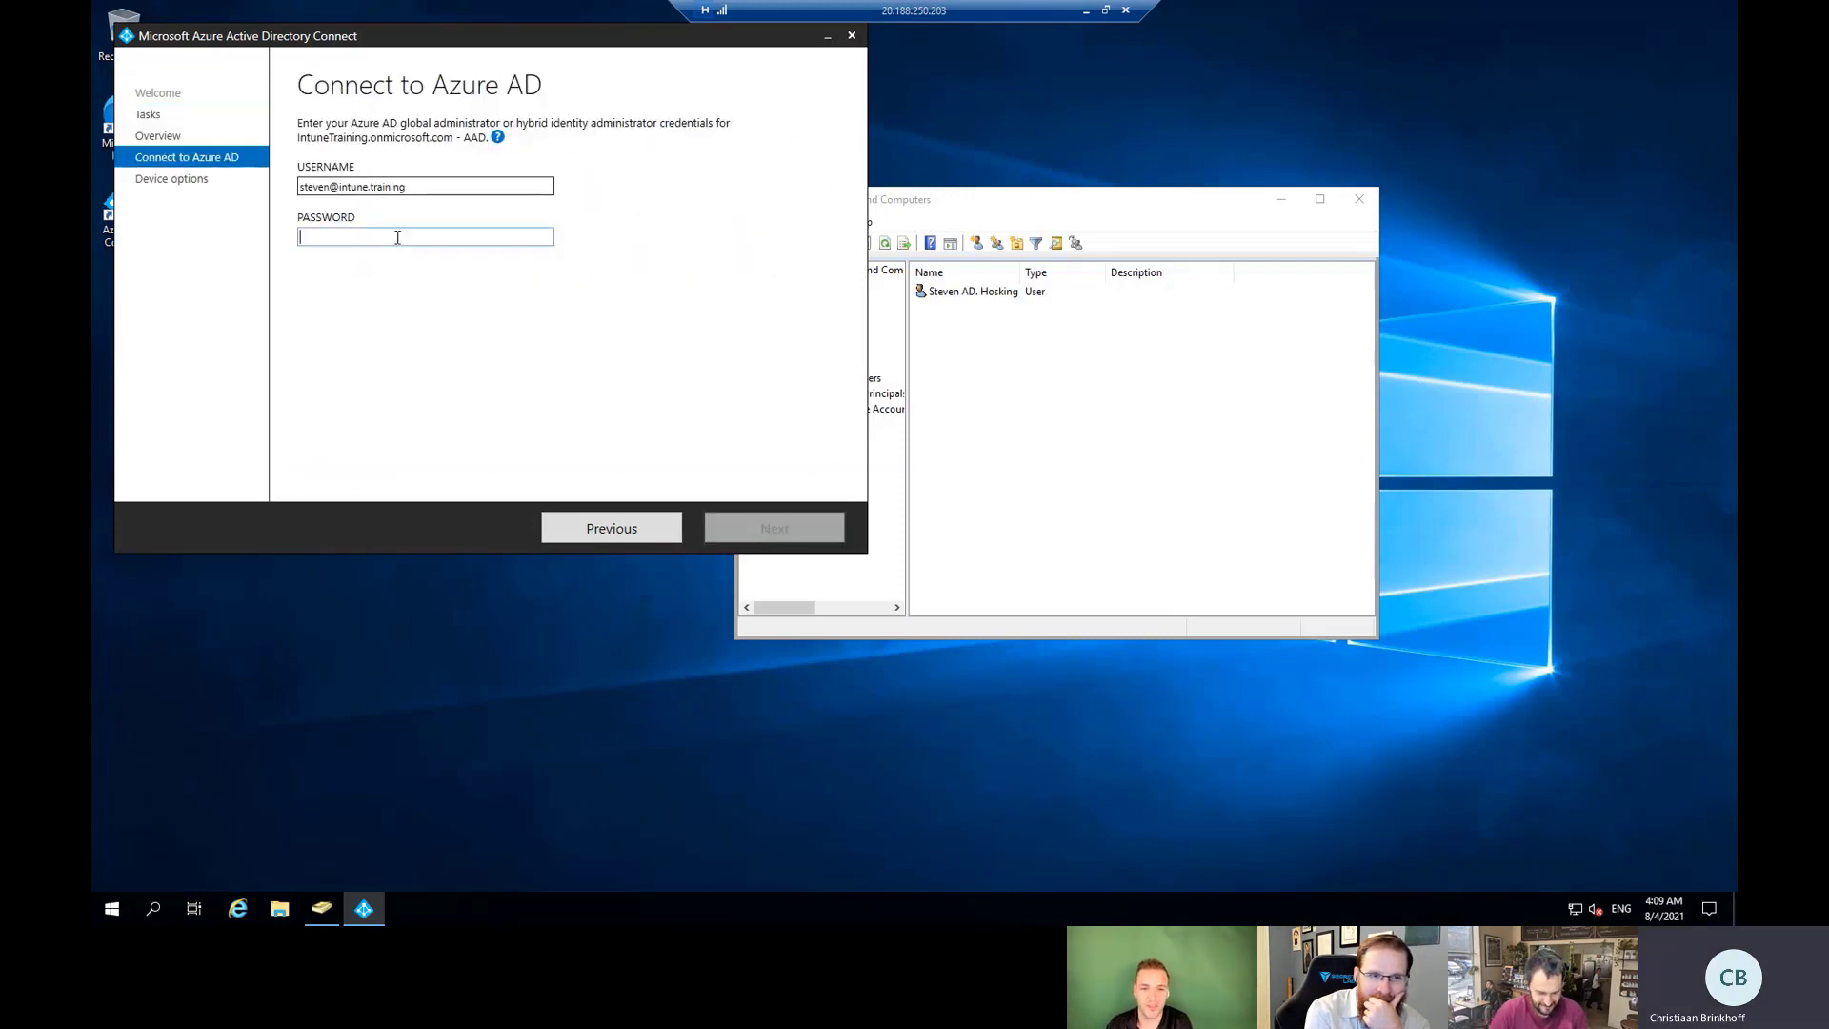
type("••••••••••")
key("Return")
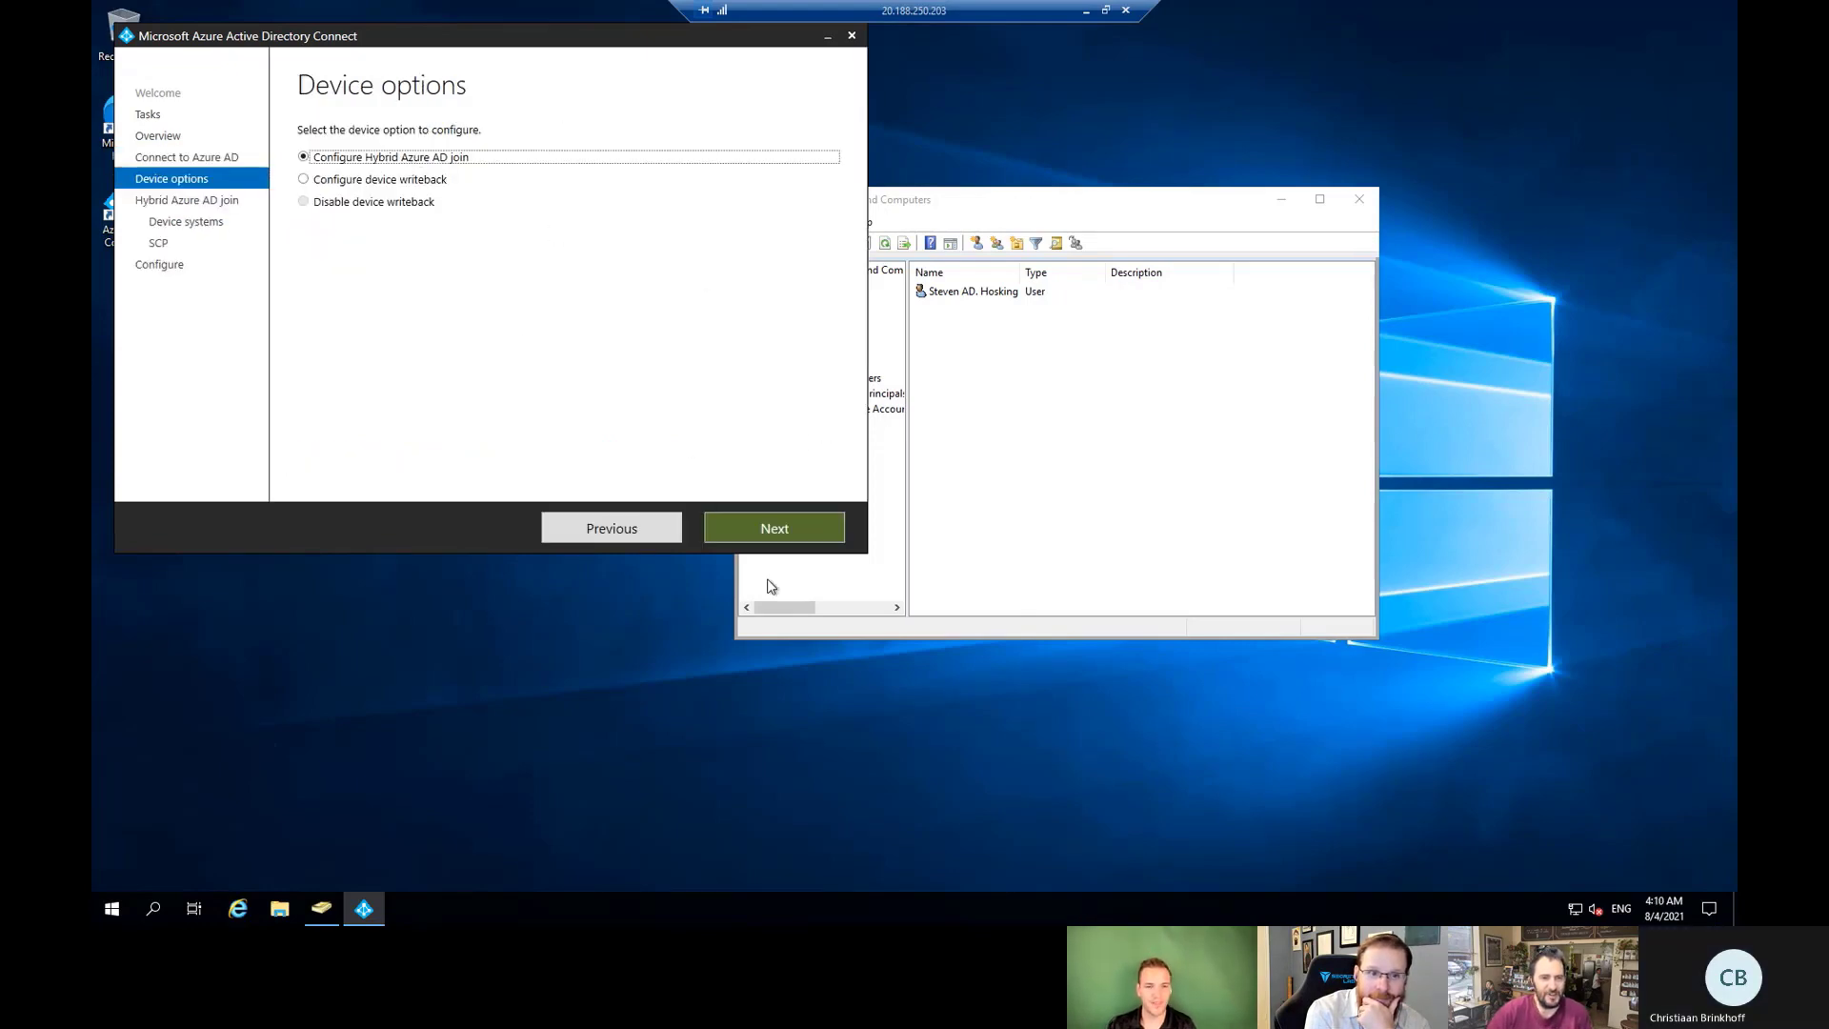
Target Windows 10 or later devices and set IntuneTraining.AD's SCP to Azure Active Directory.
left_click(765, 534)
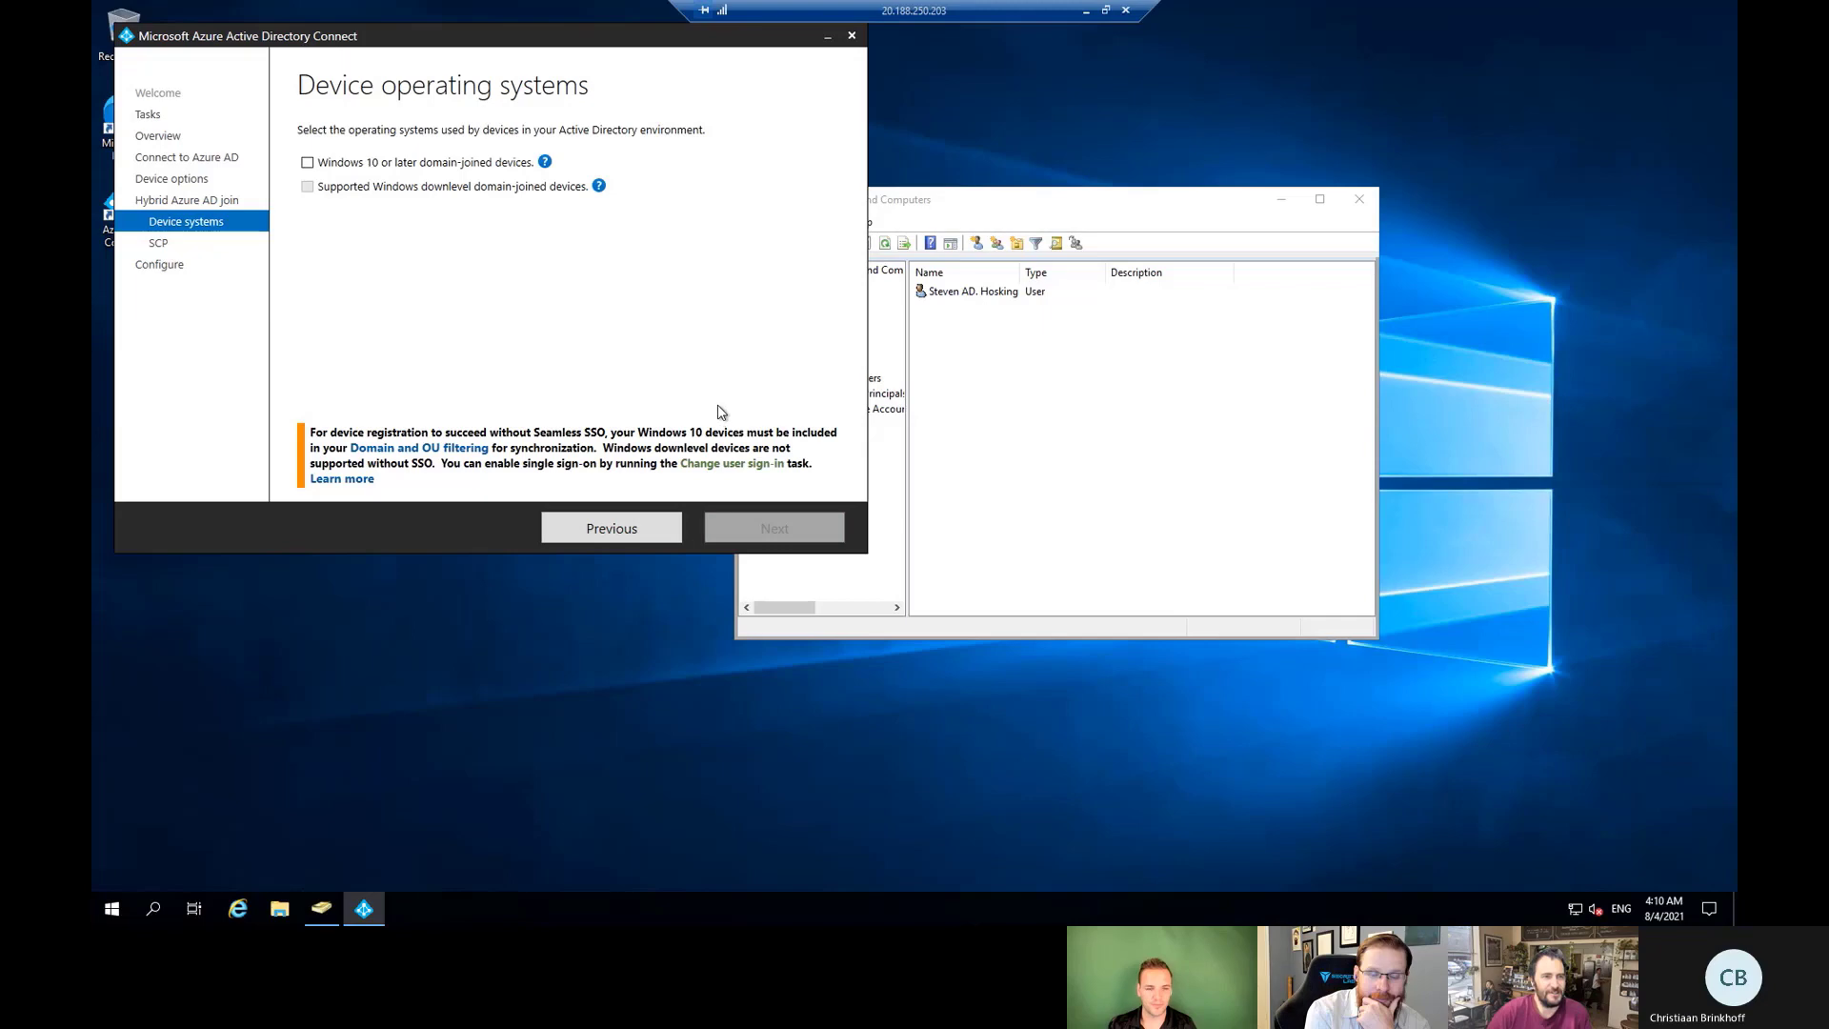
left_click(402, 163)
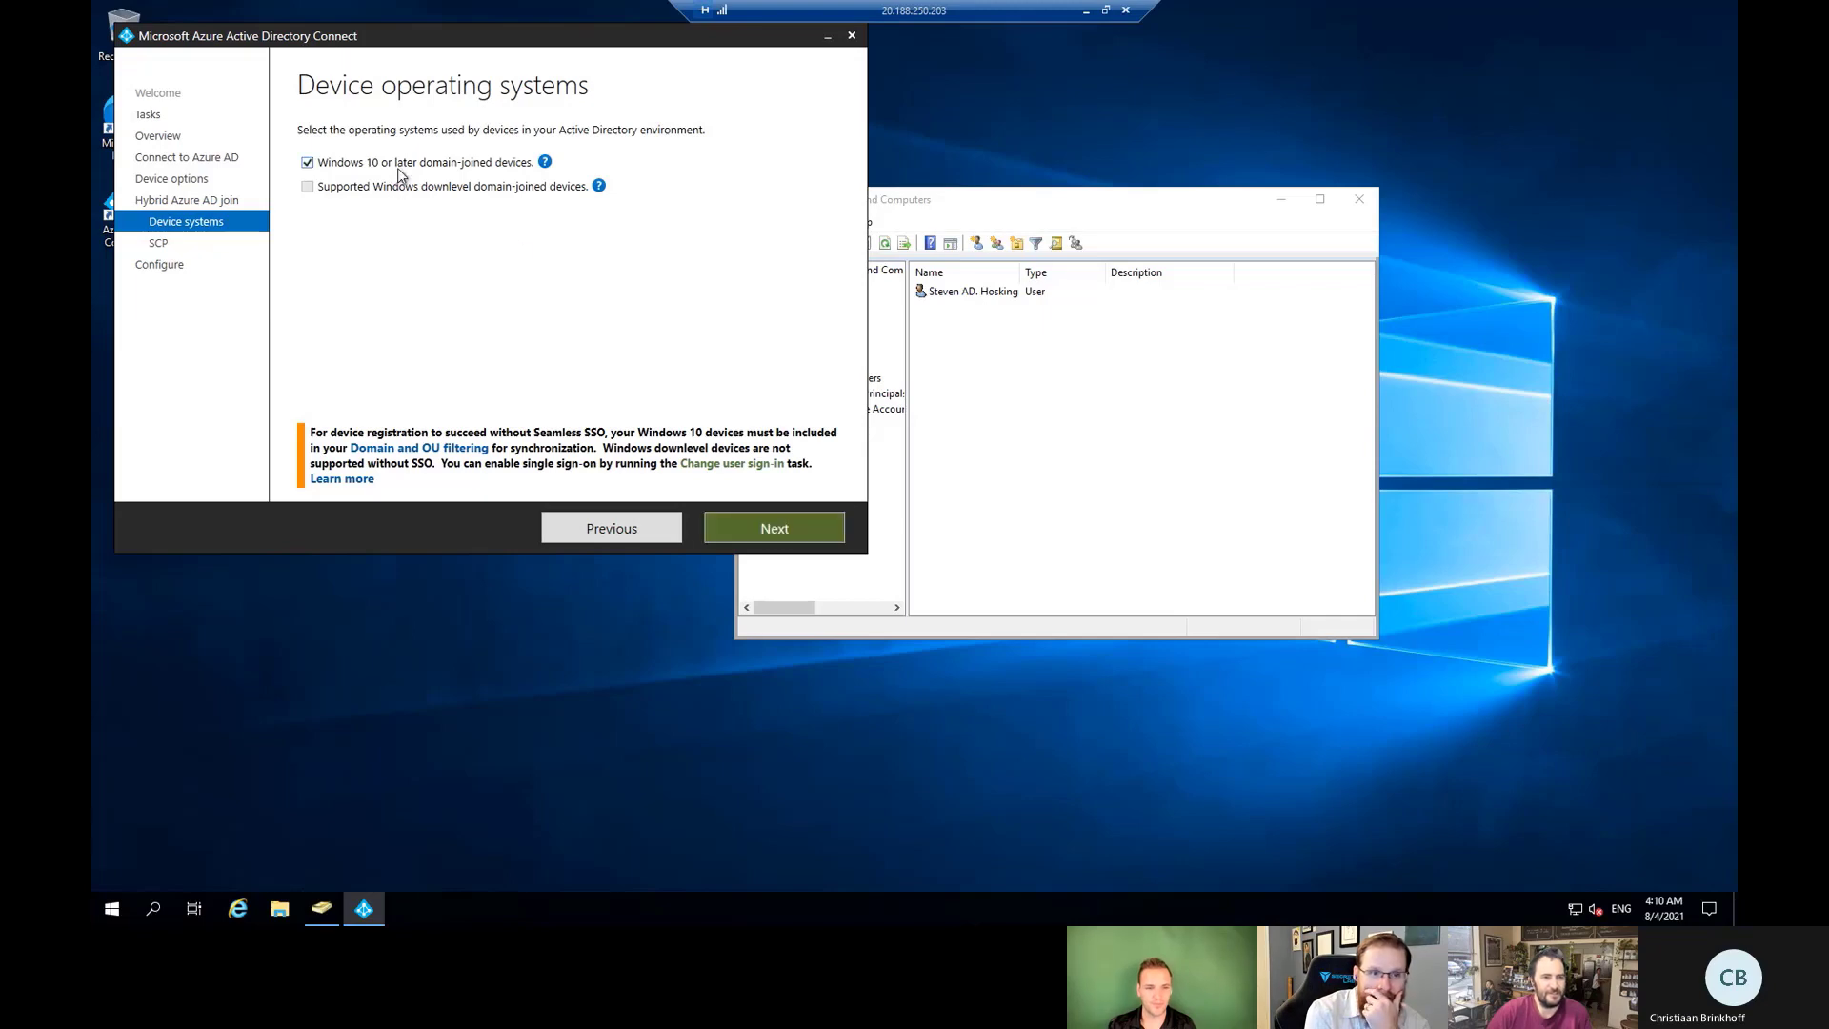
left_click(785, 535)
left_click(313, 239)
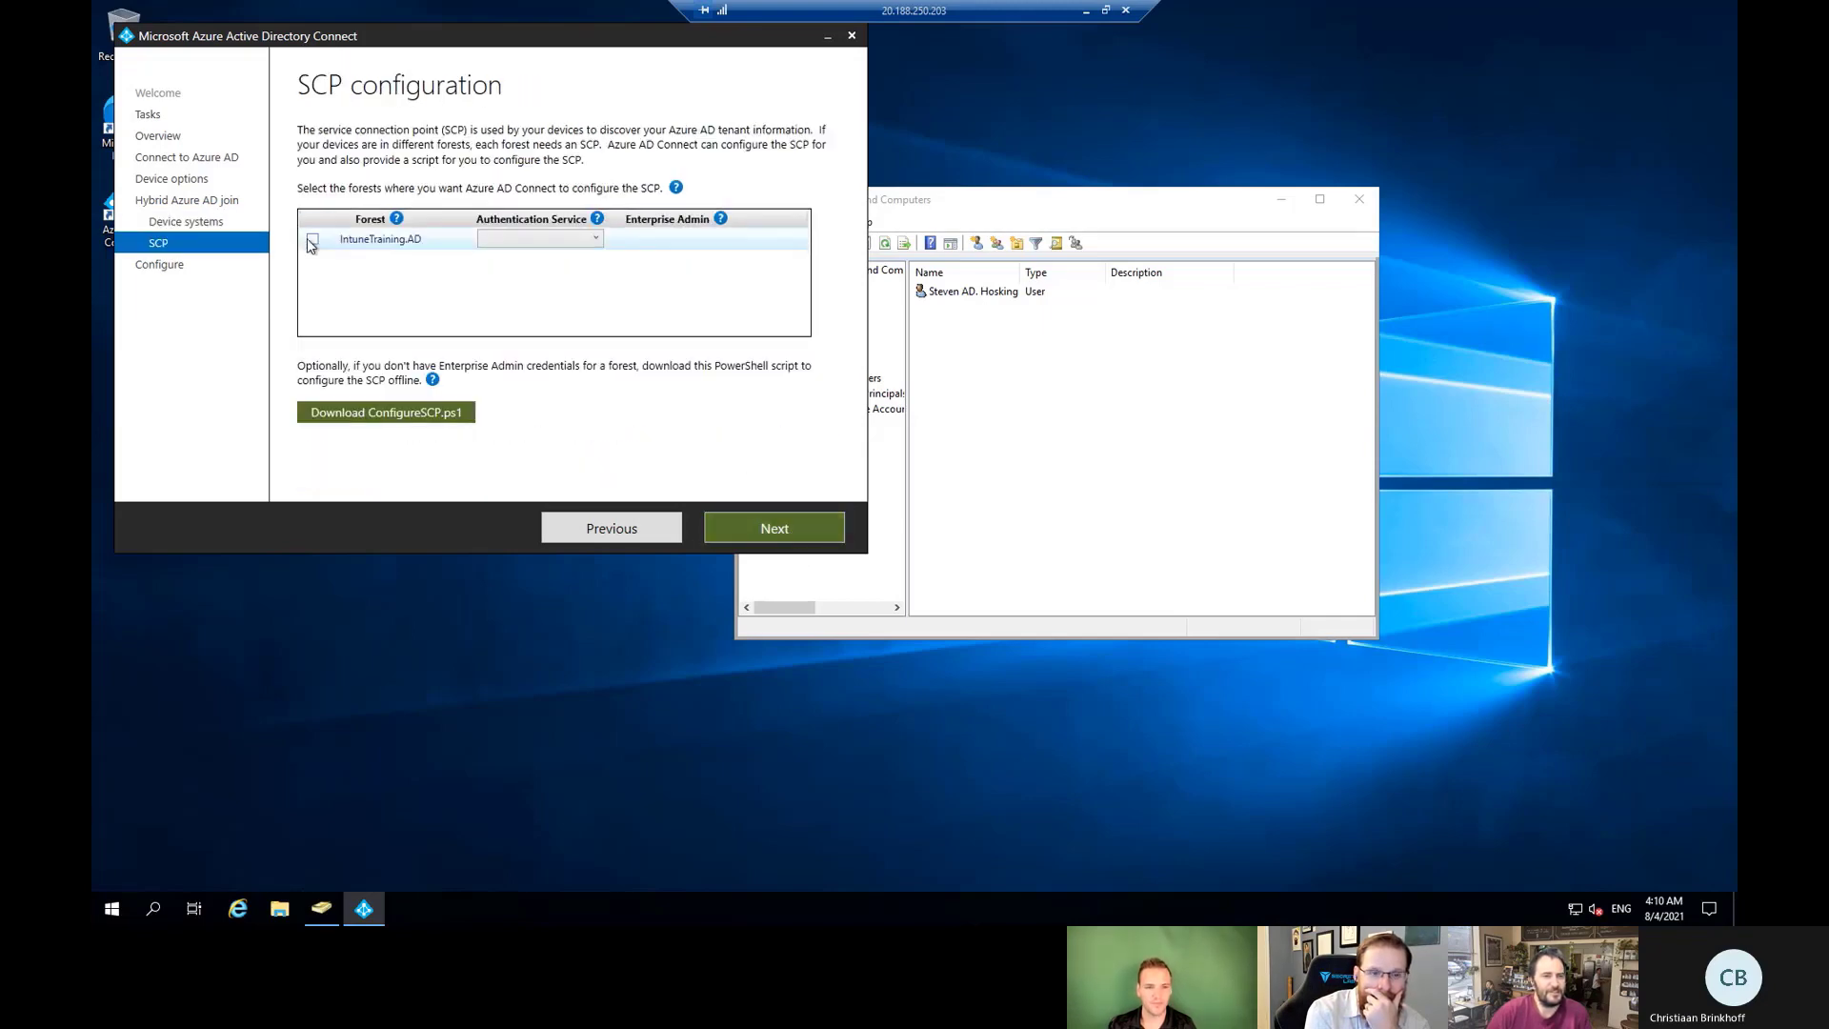
left_click(555, 246)
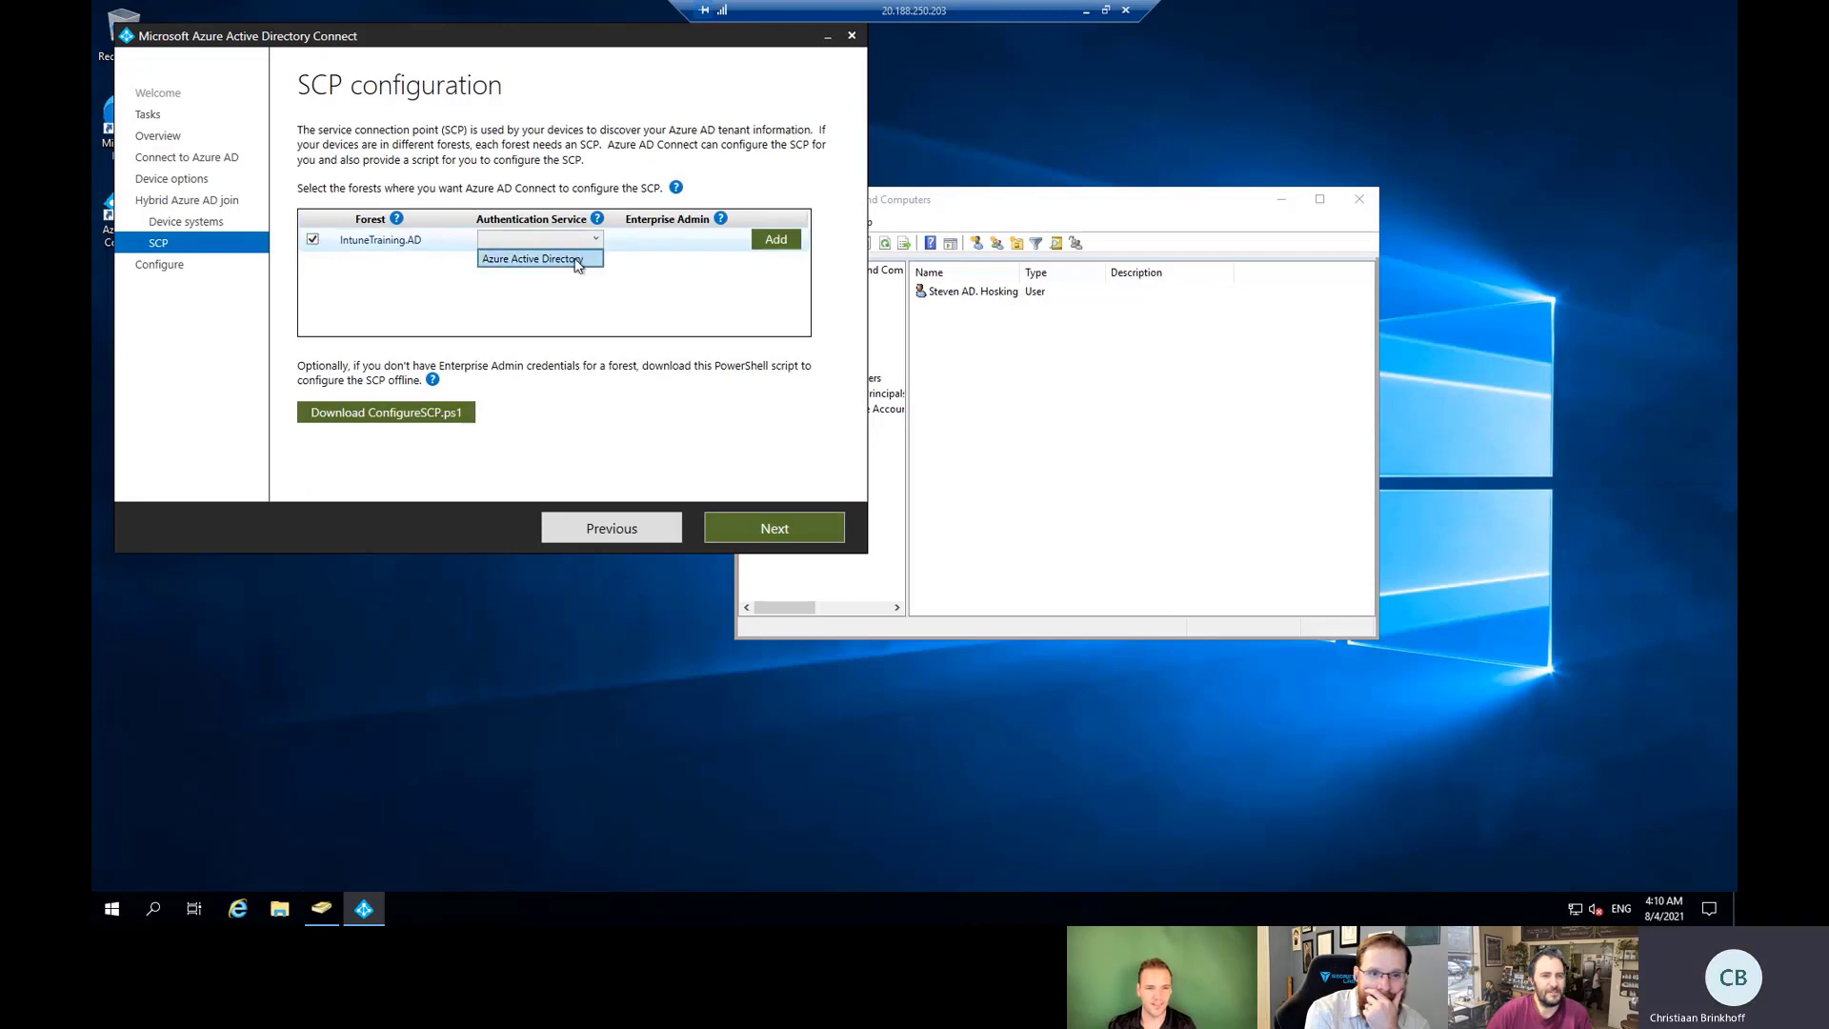
left_click(578, 259)
left_click(777, 239)
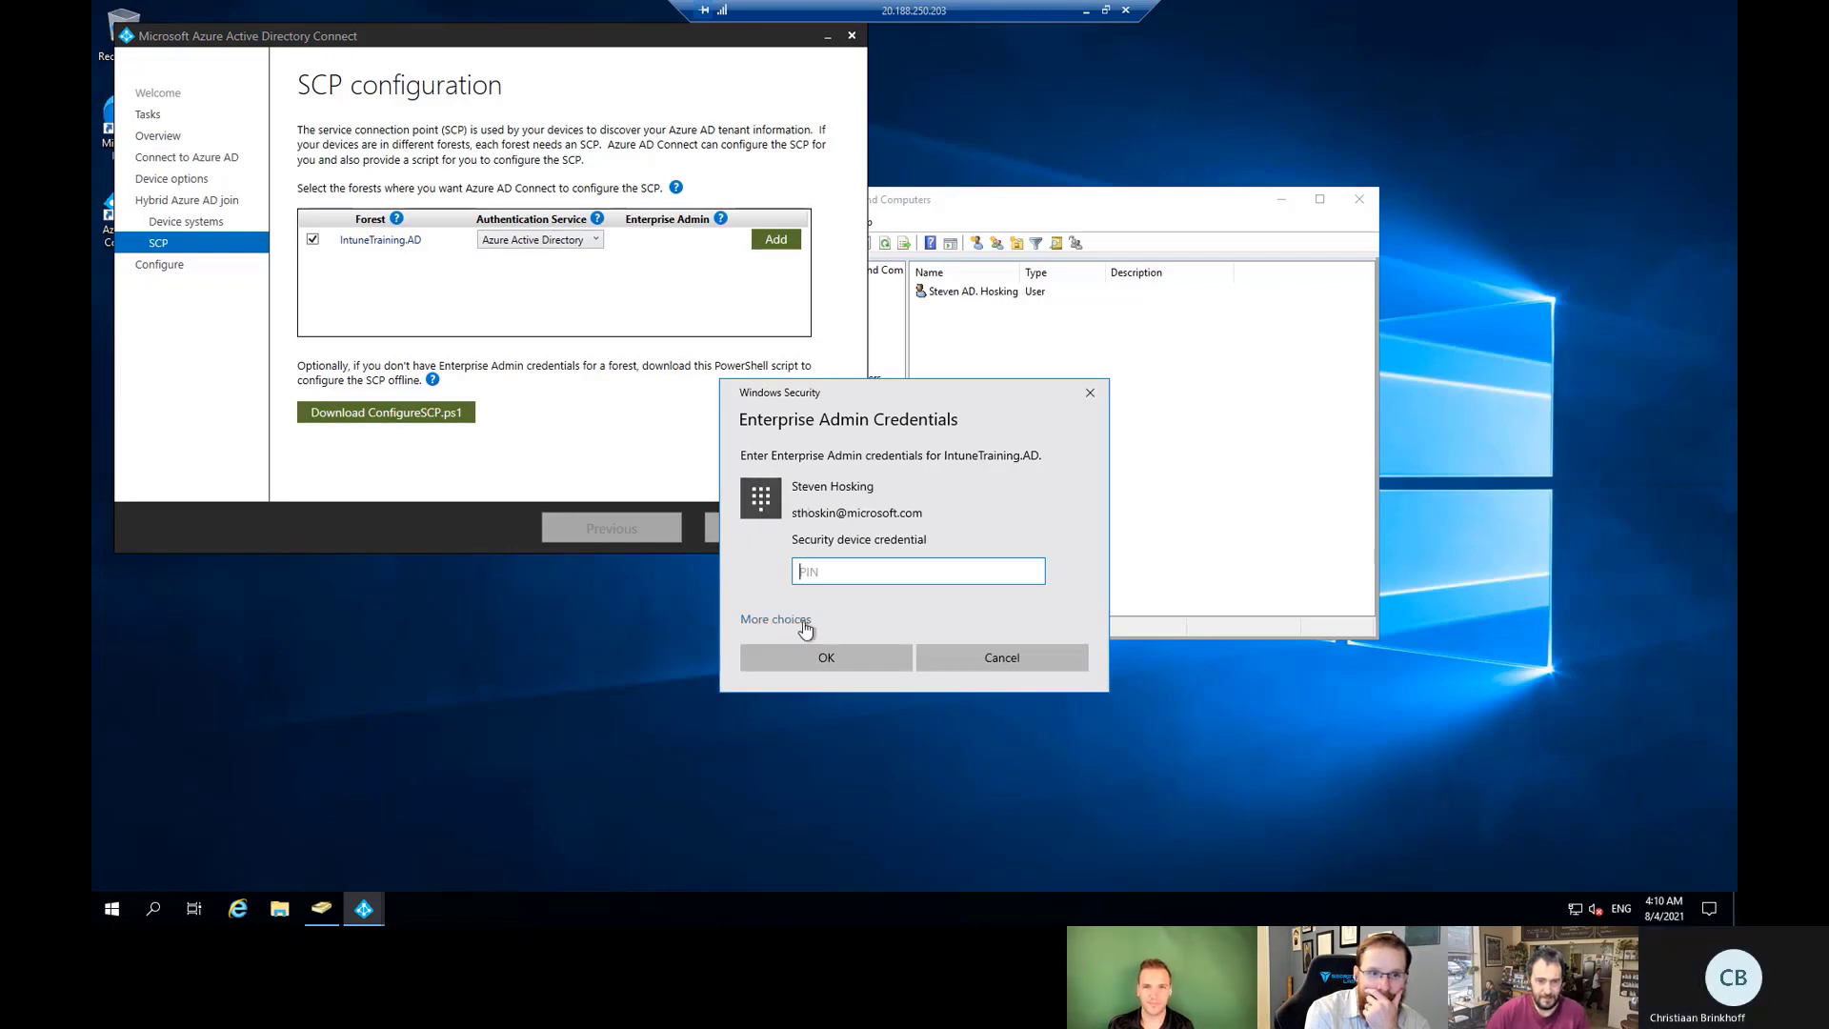
Sign in with the itadmin enterprise admin account and its password for the forest.
left_click(775, 619)
left_click(879, 657)
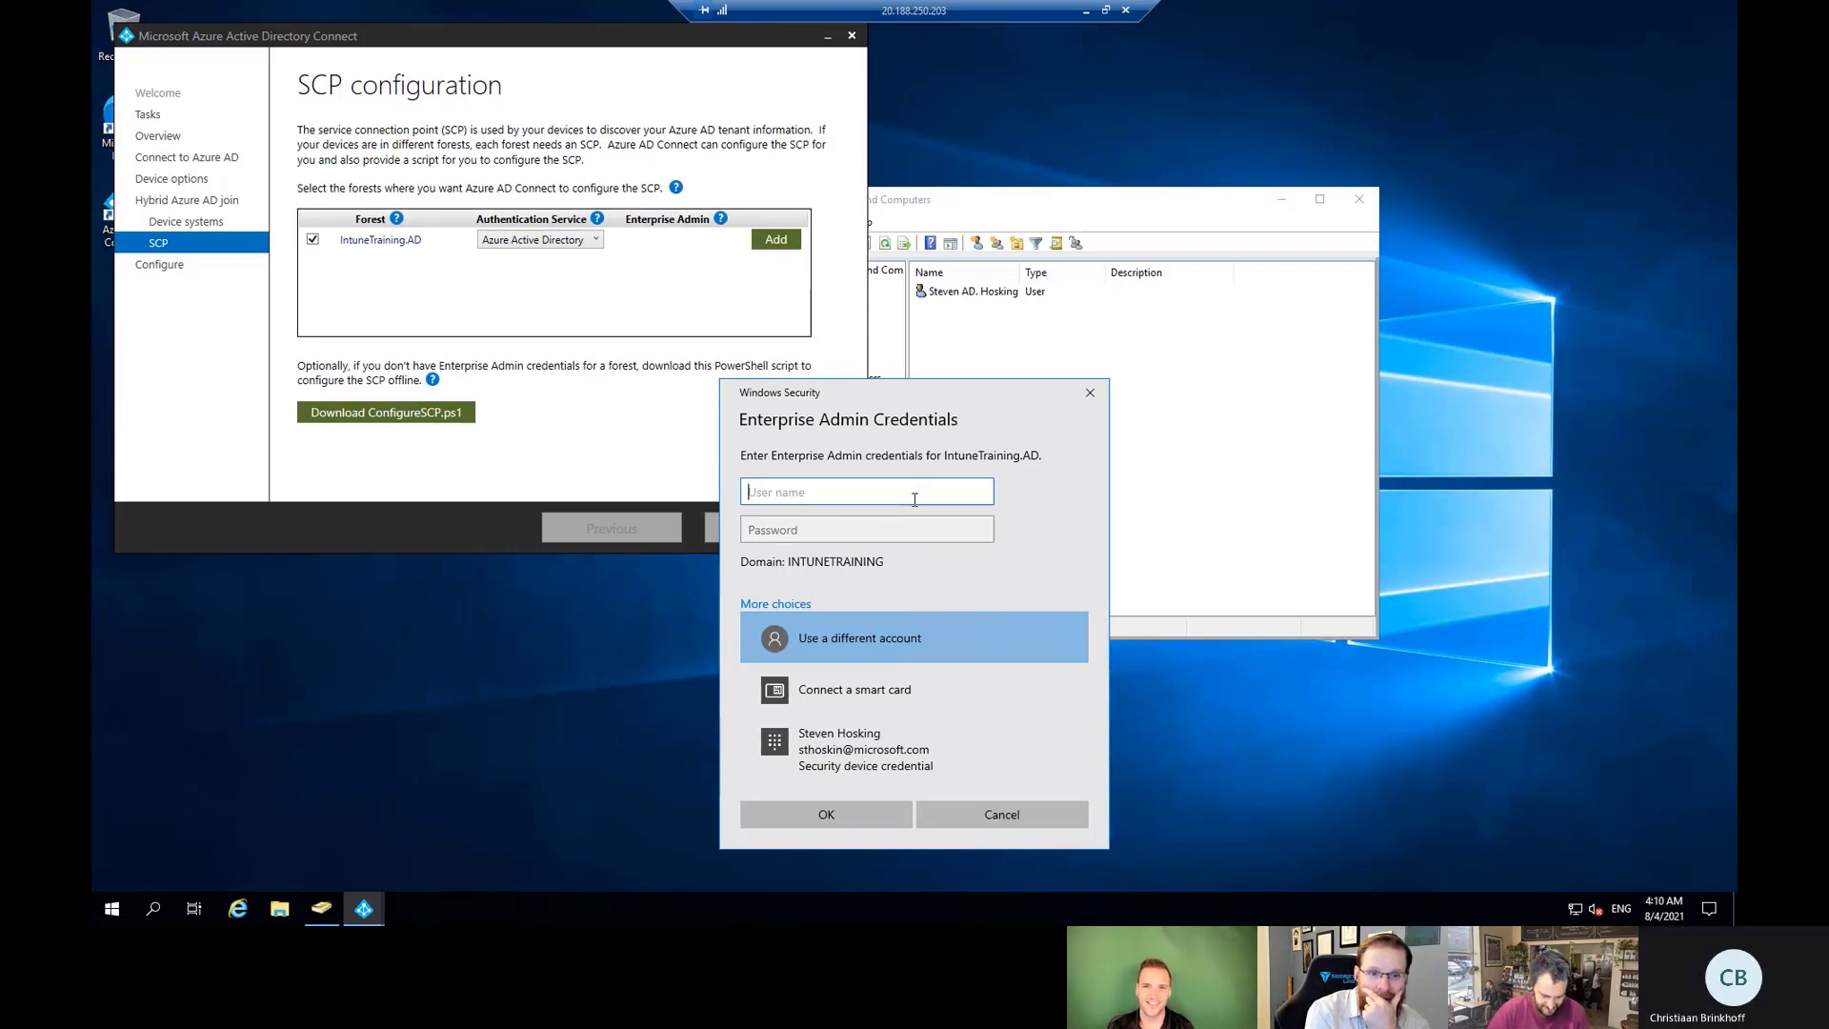
type("itadmin")
key("Tab")
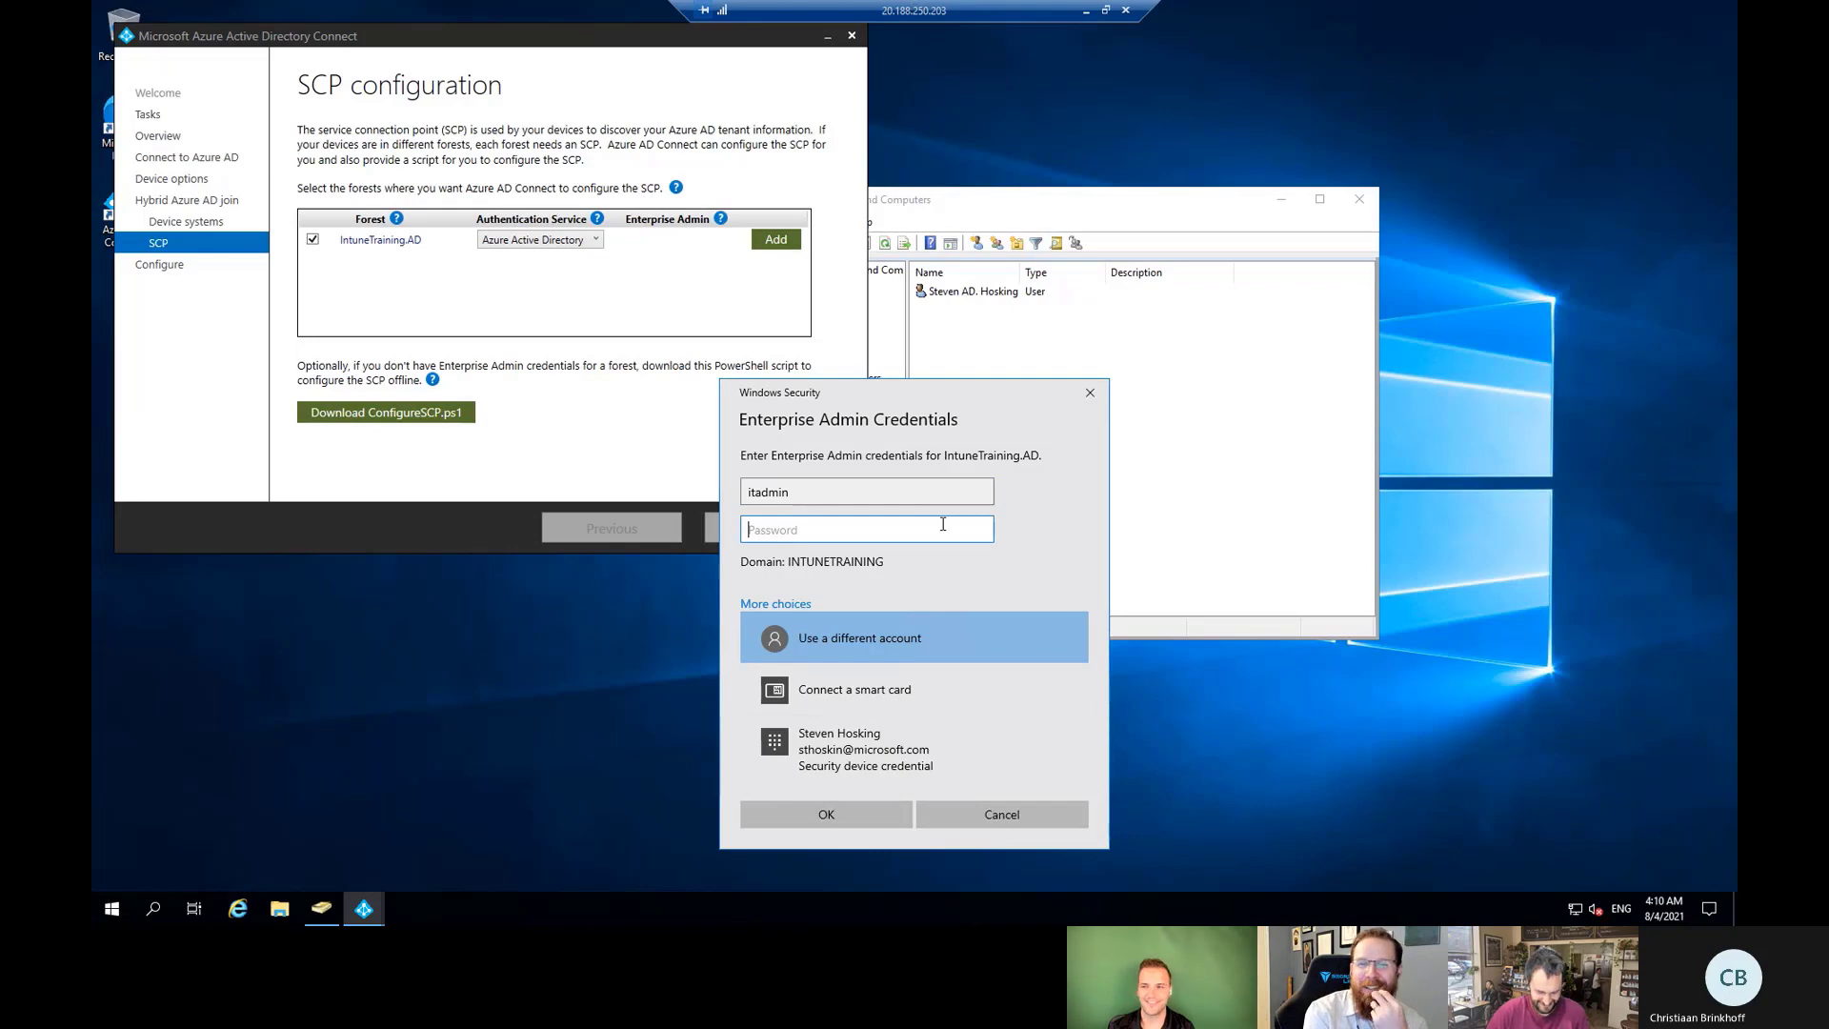
type("************")
left_click(849, 802)
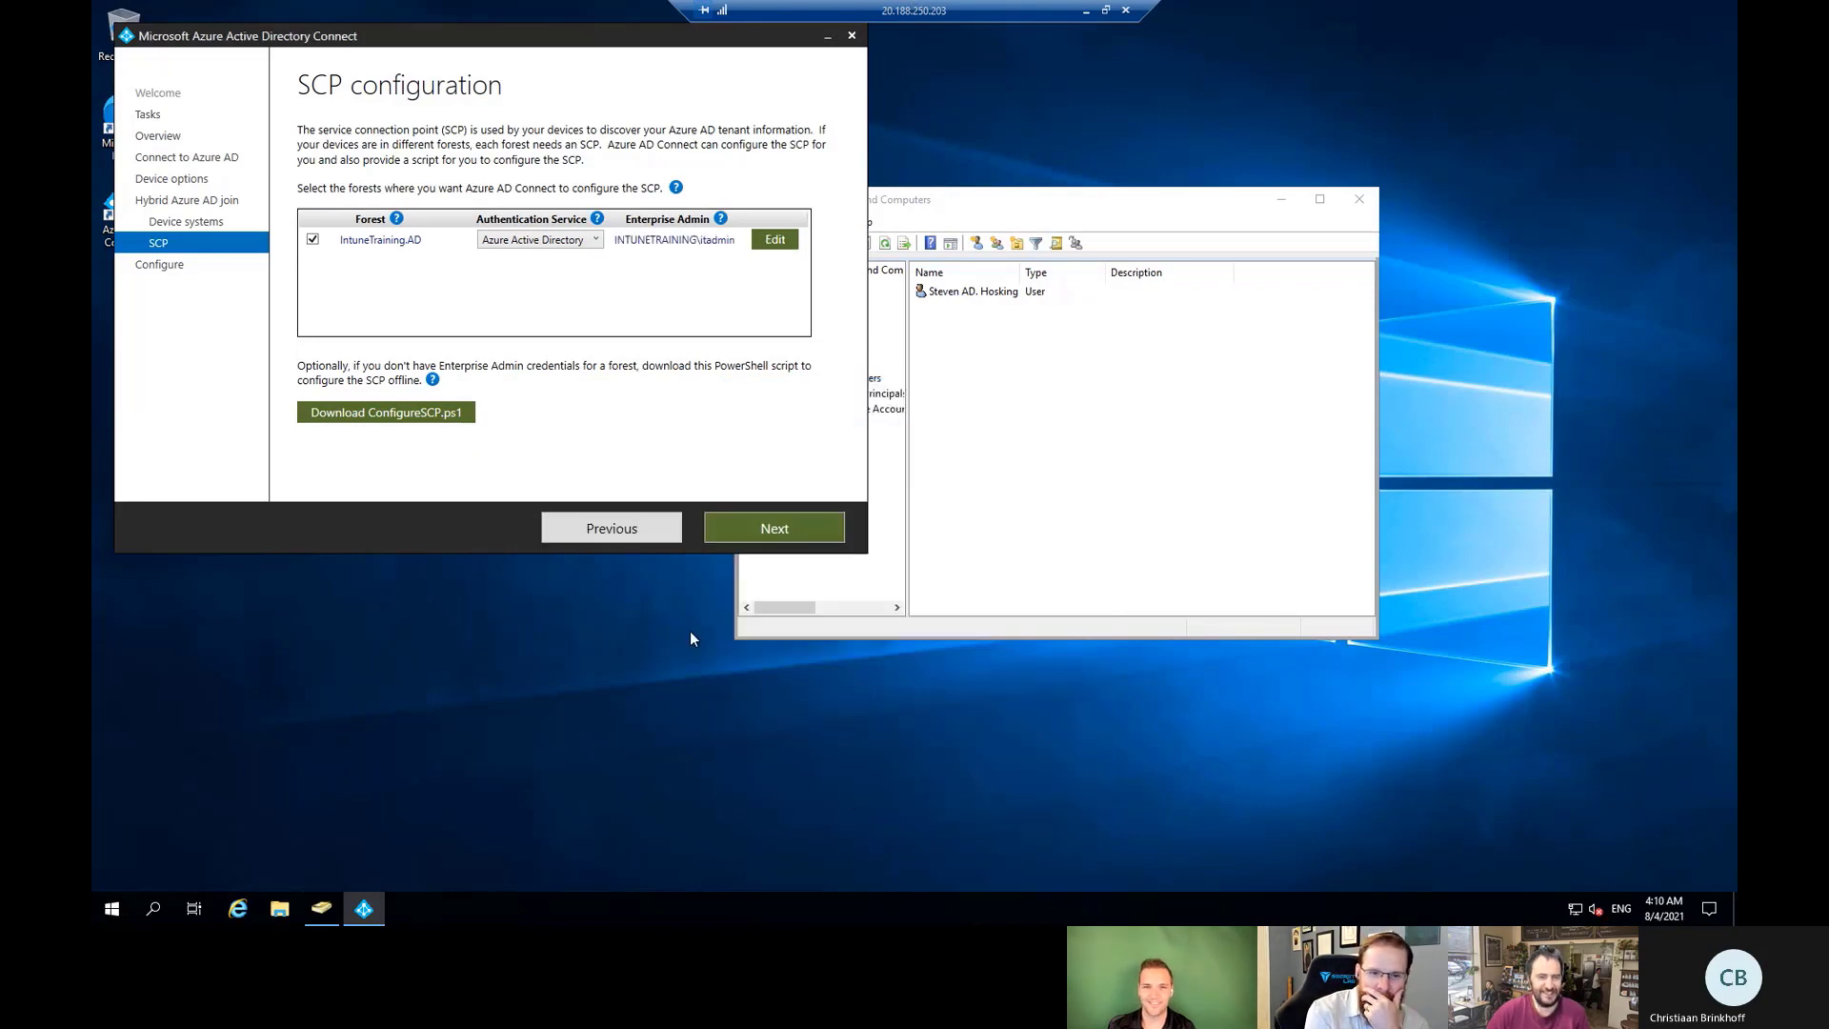
Apply the Hybrid Azure AD join configuration and exit the wizard.
left_click(743, 535)
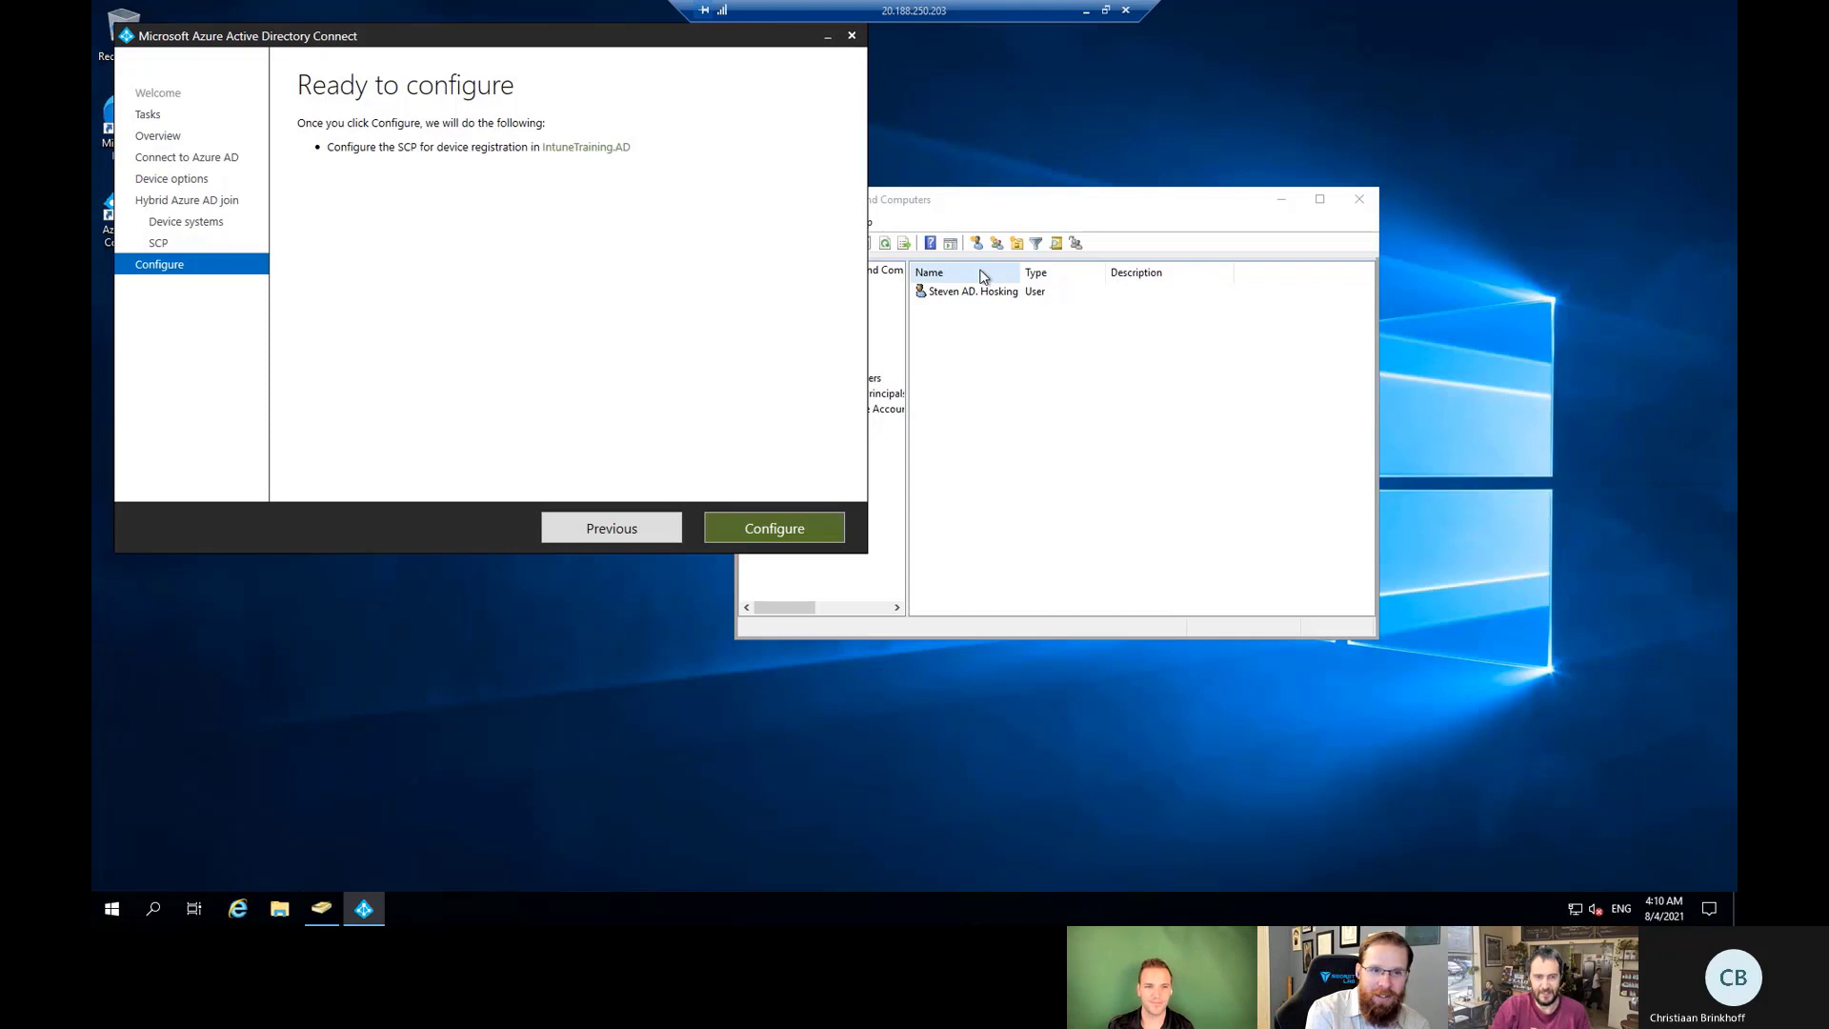
left_click(796, 524)
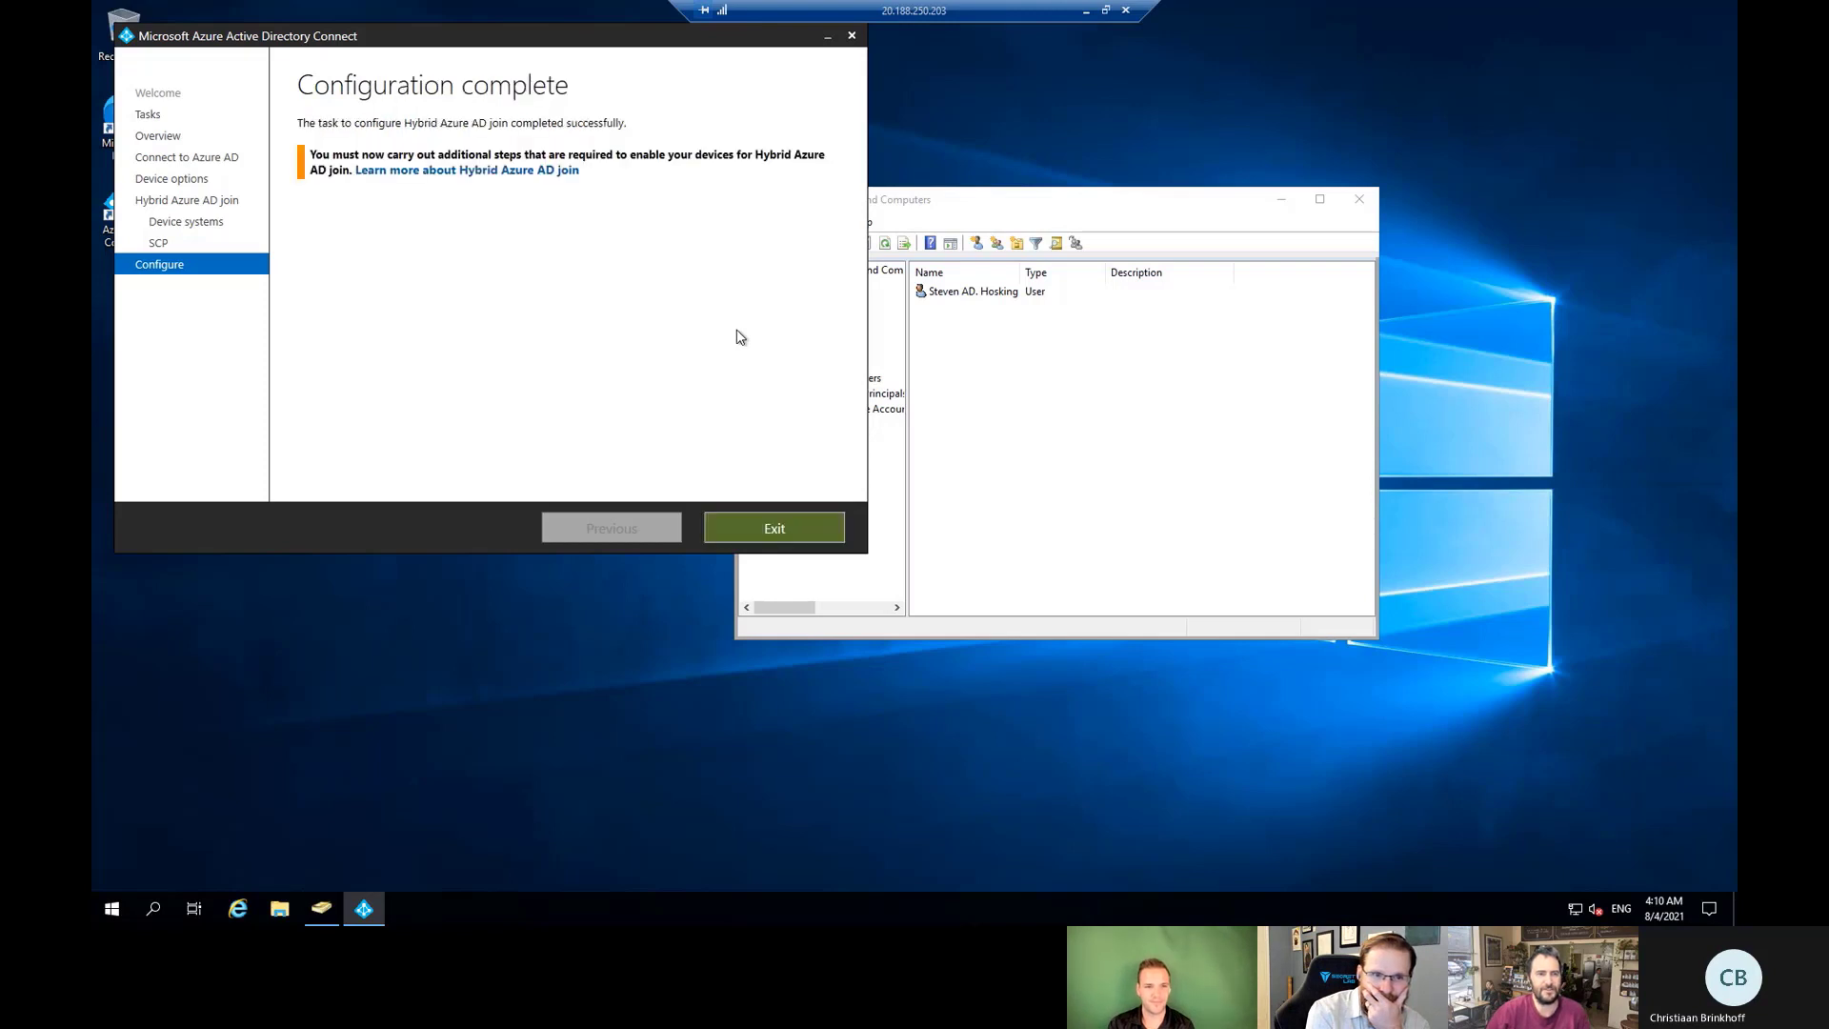
left_click(762, 531)
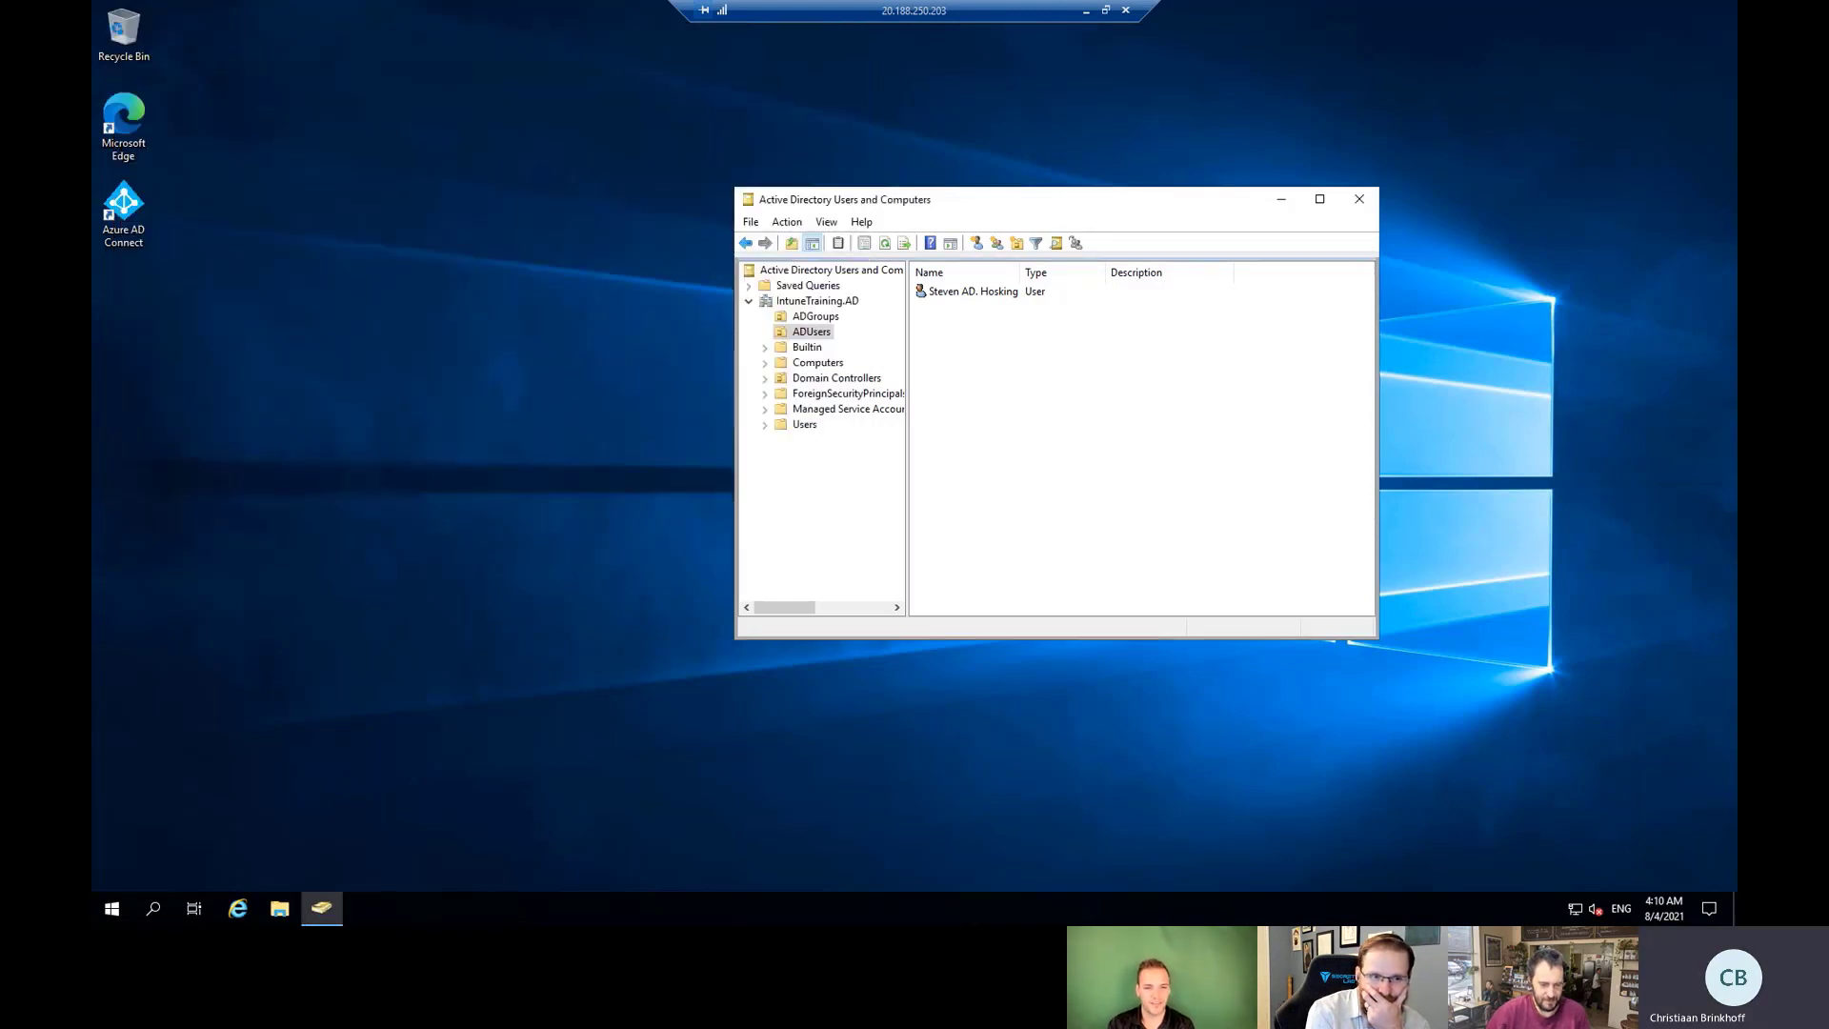
Close the device sync details, review Properties and Overview, and return to the connection list.
key("alt+Tab")
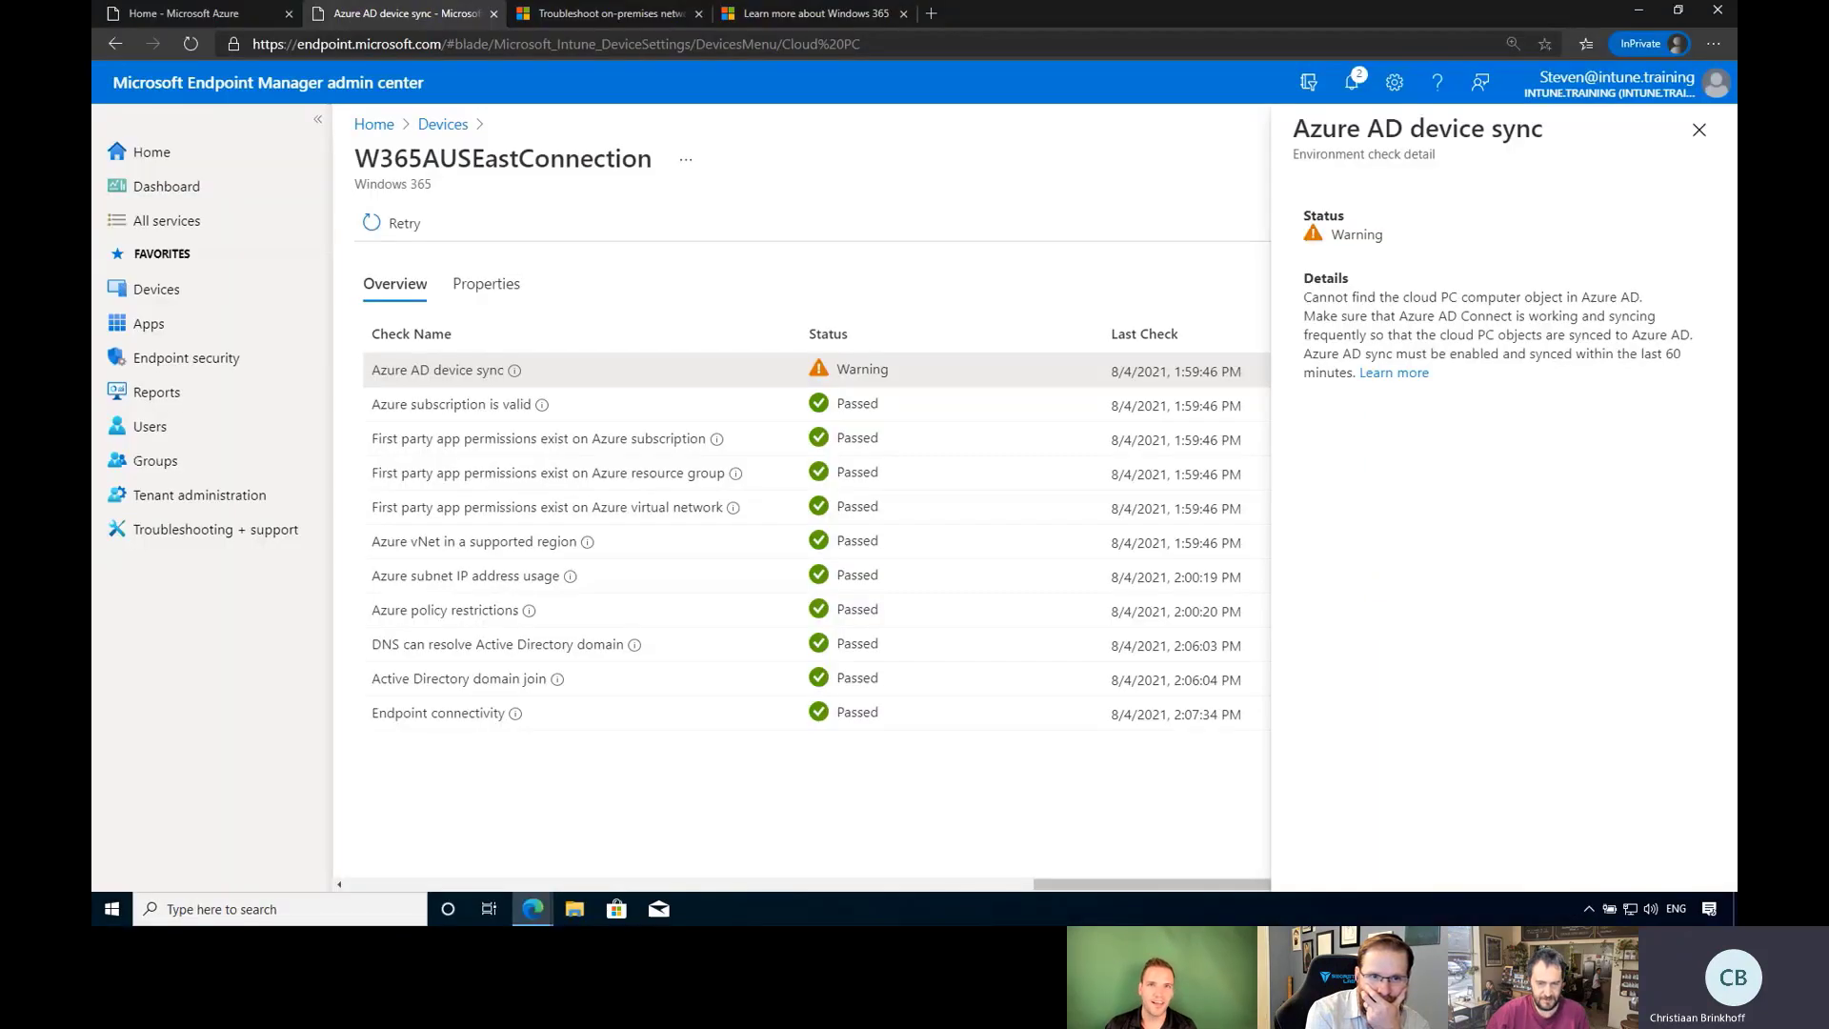
left_click(1699, 130)
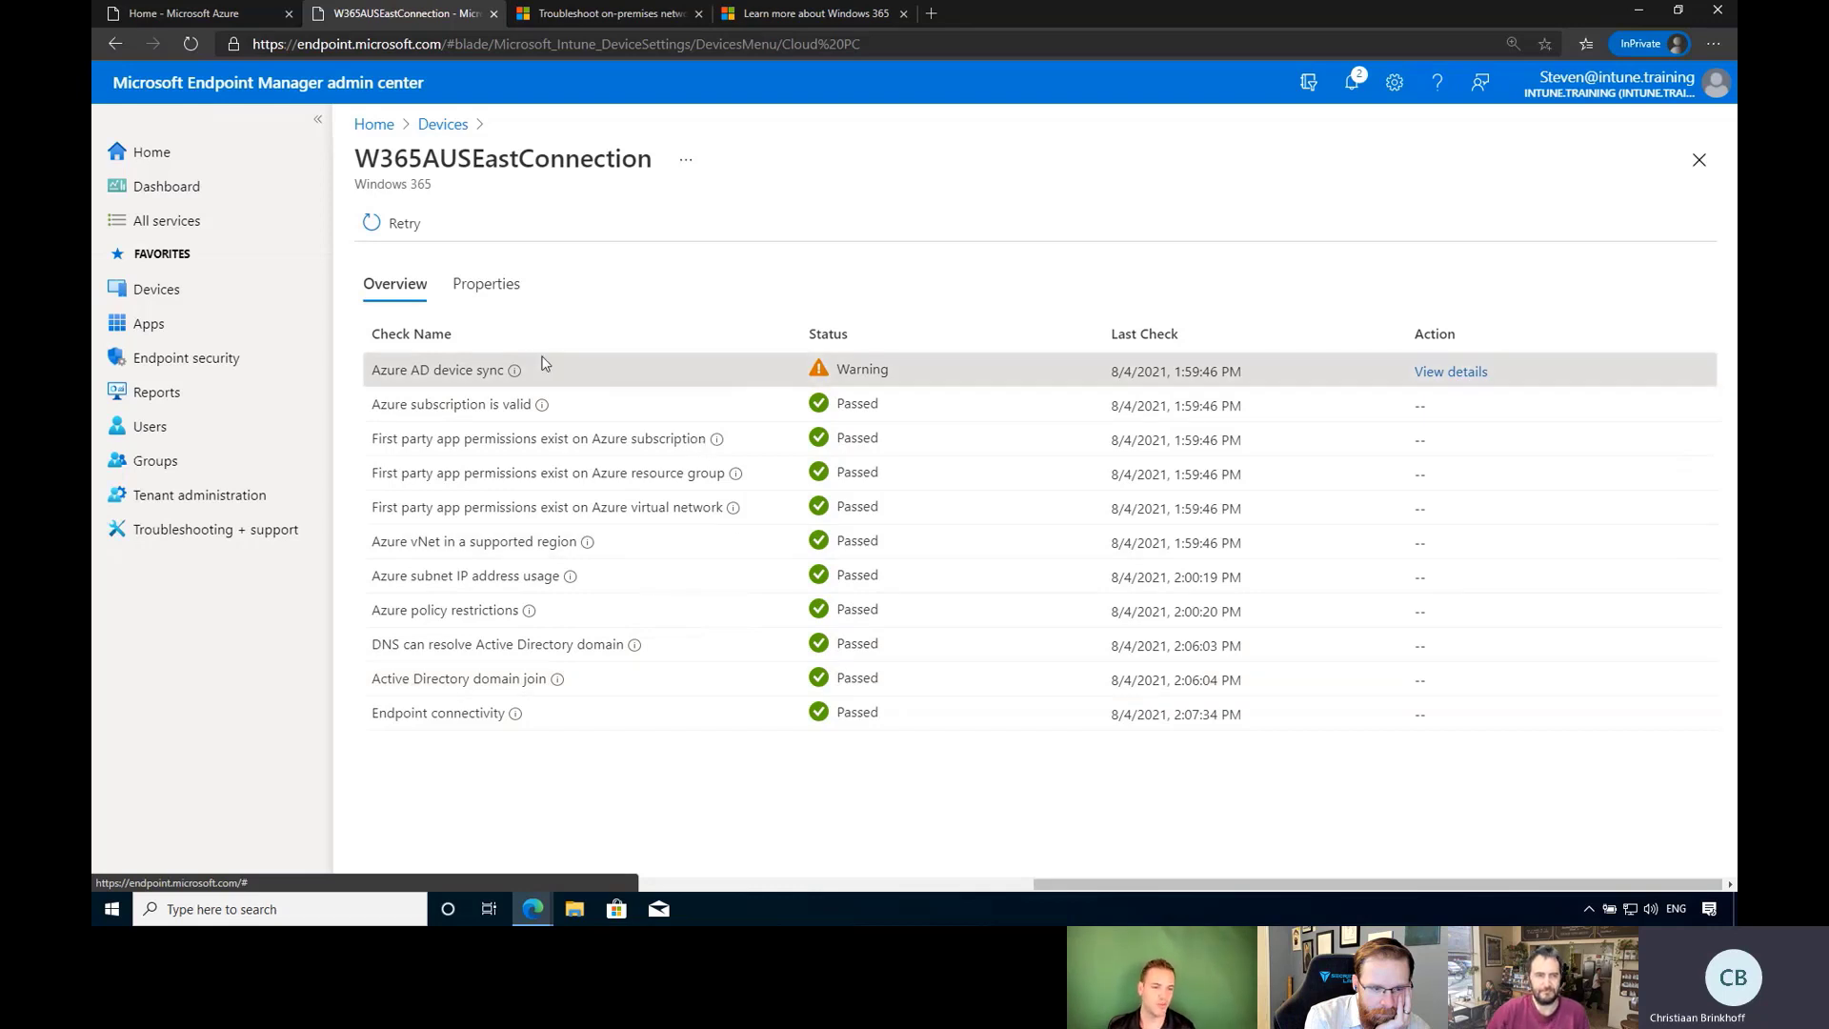
left_click(488, 287)
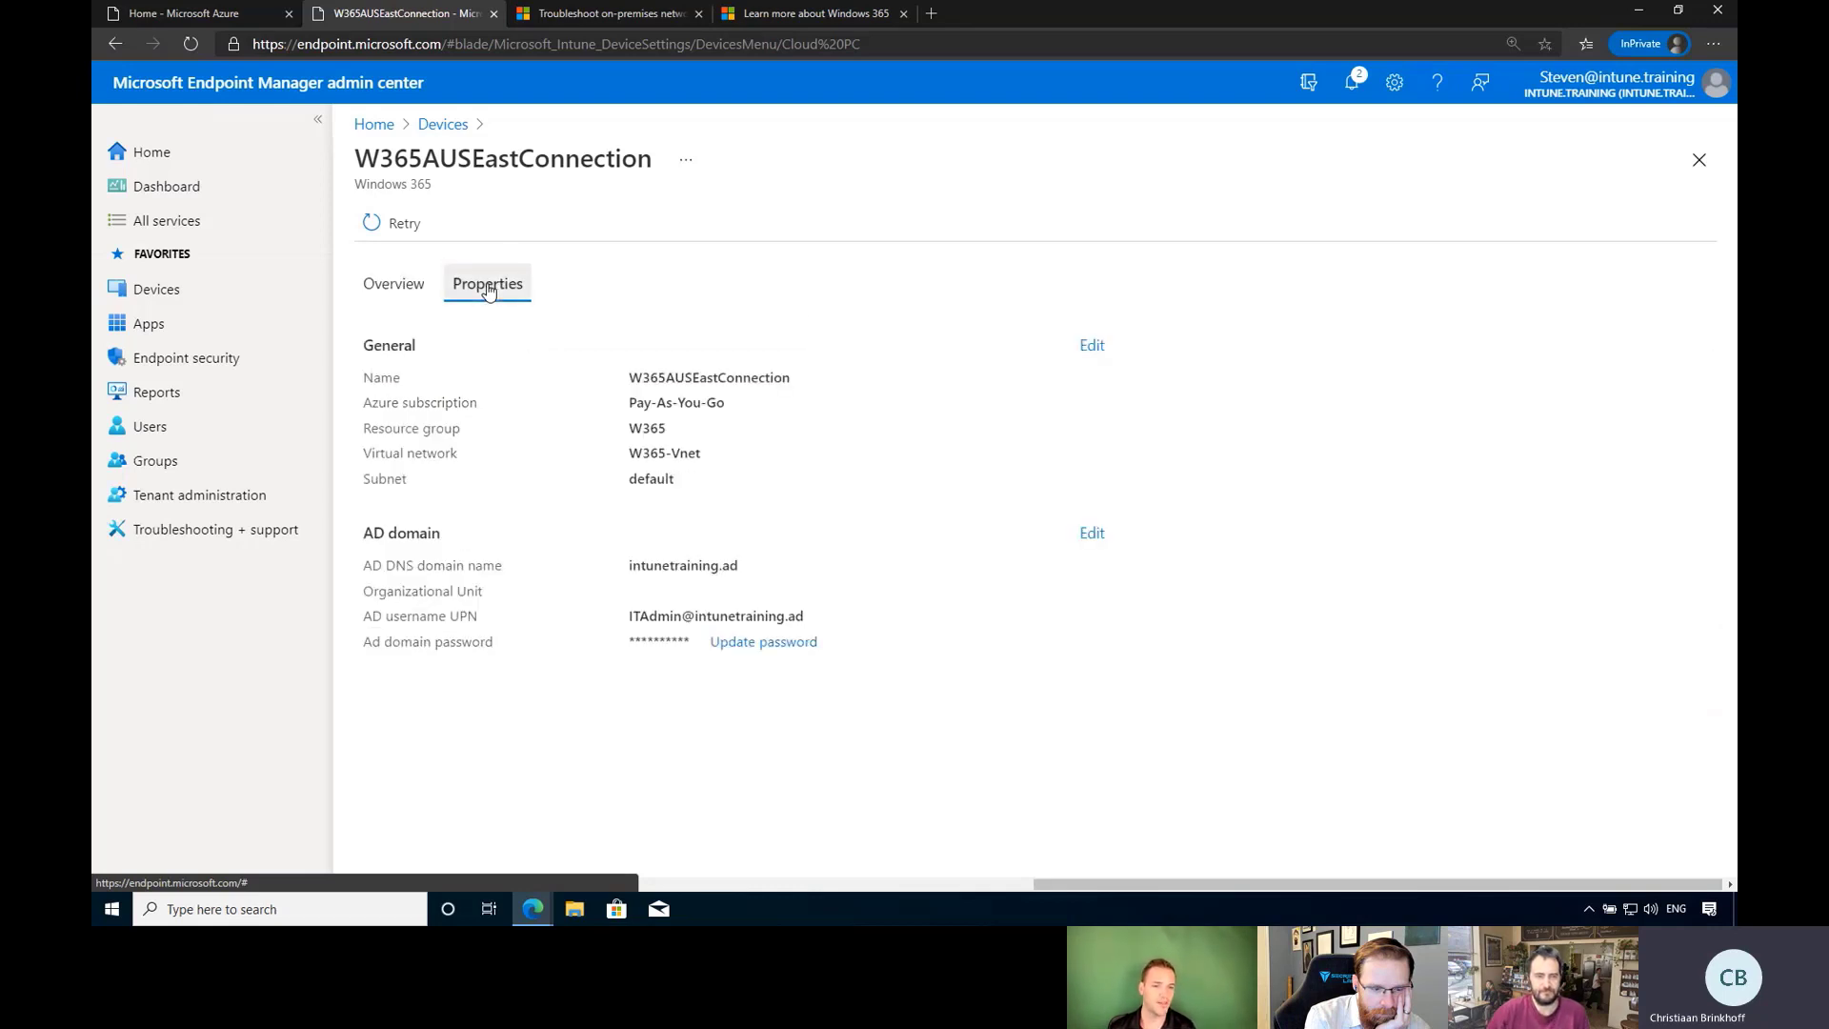
left_click(377, 288)
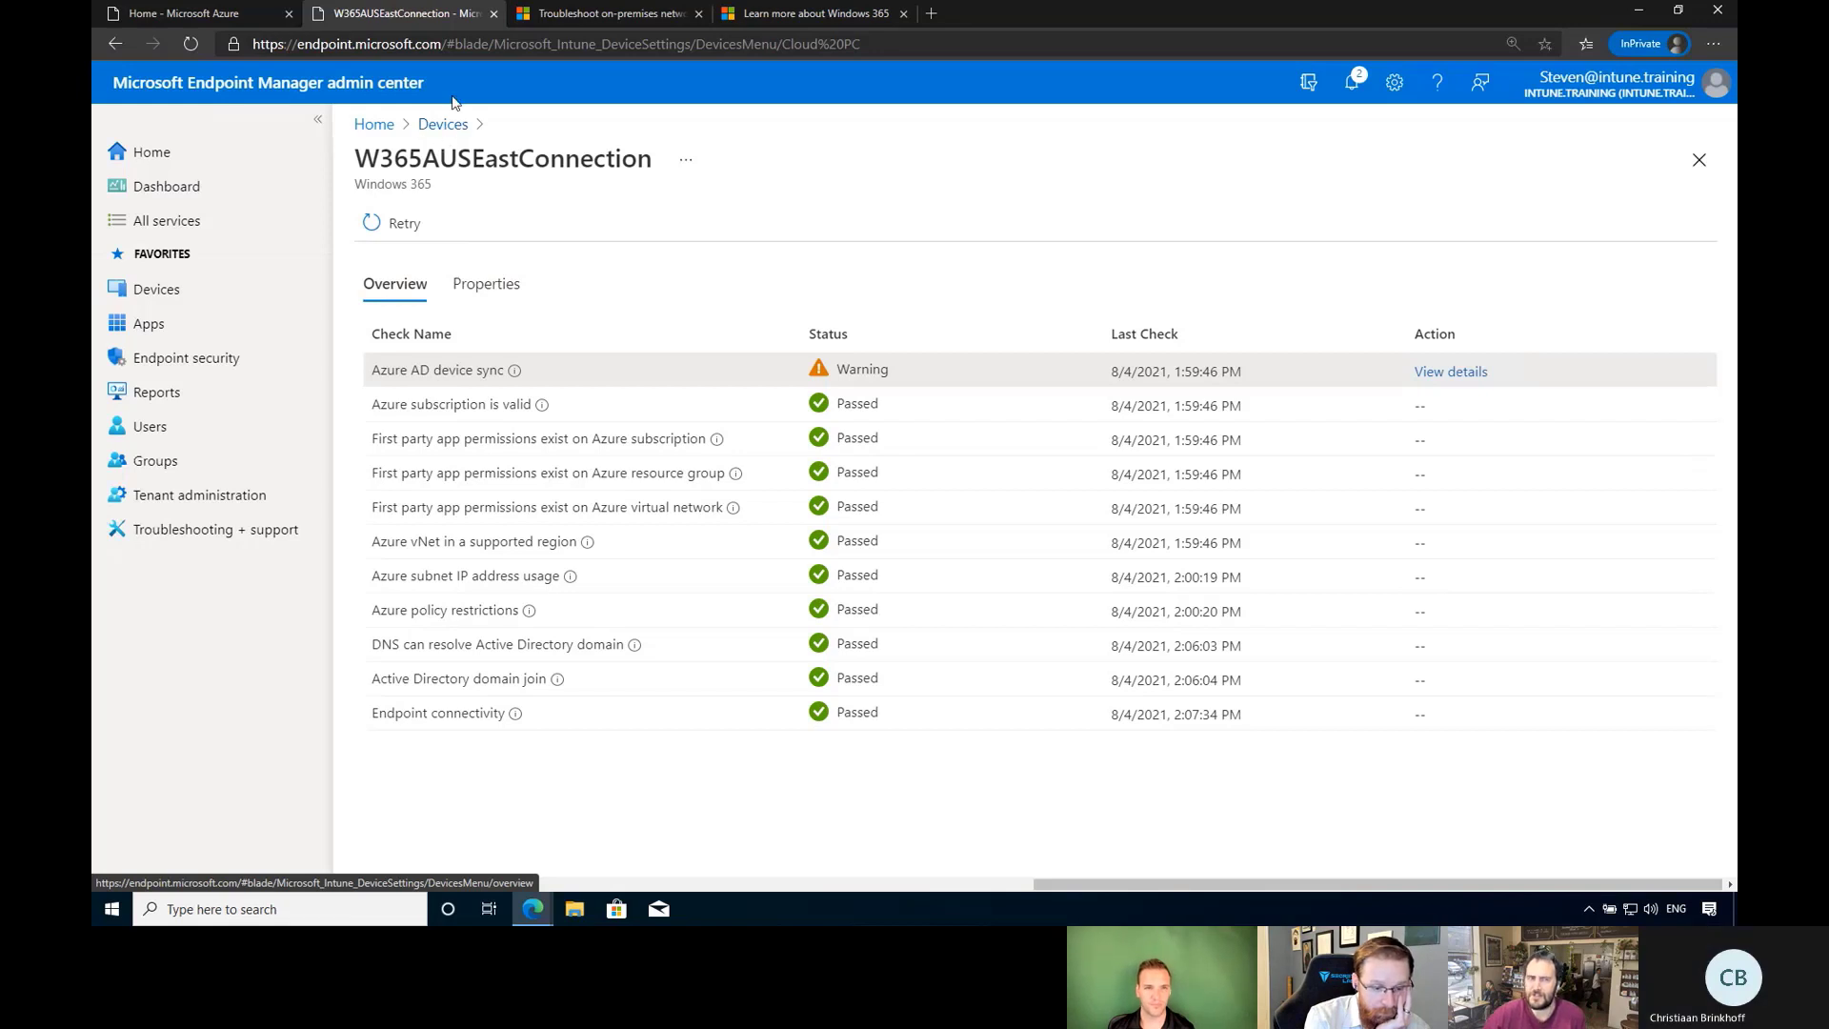
left_click(439, 125)
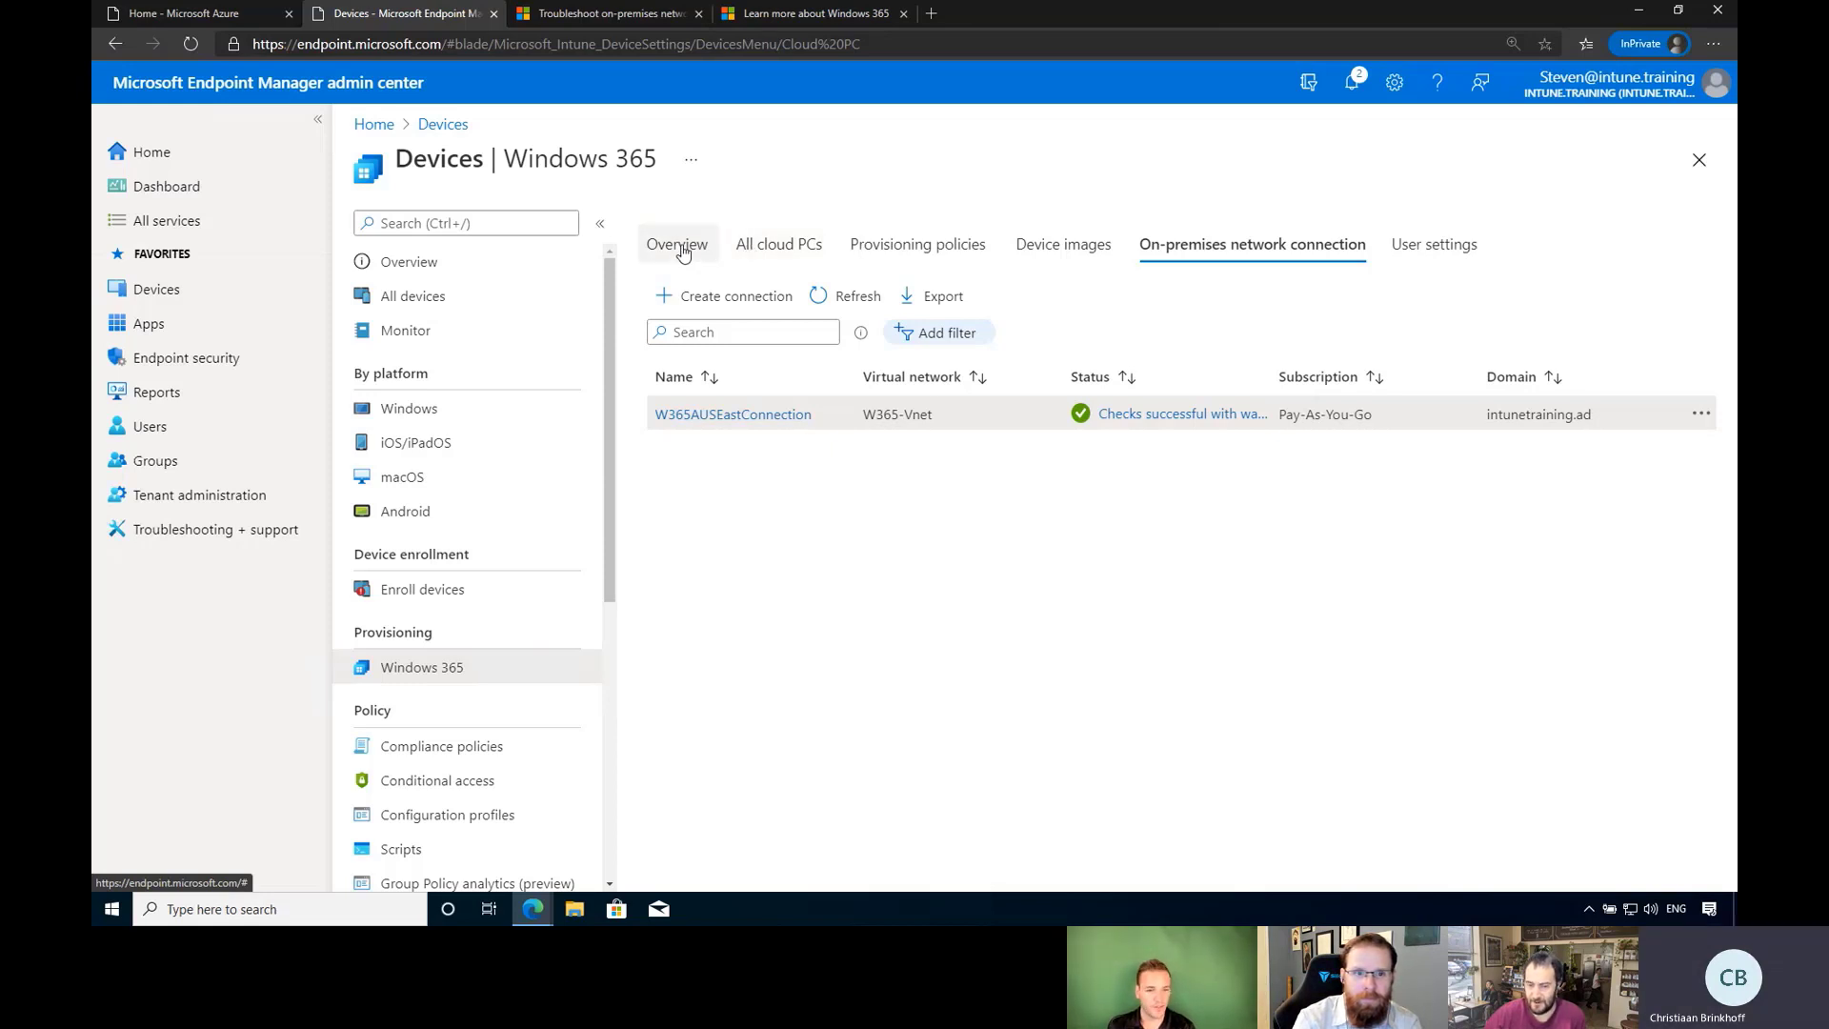
Check why the only Cloud PC is not provisioned, then start a new provisioning policy.
left_click(776, 251)
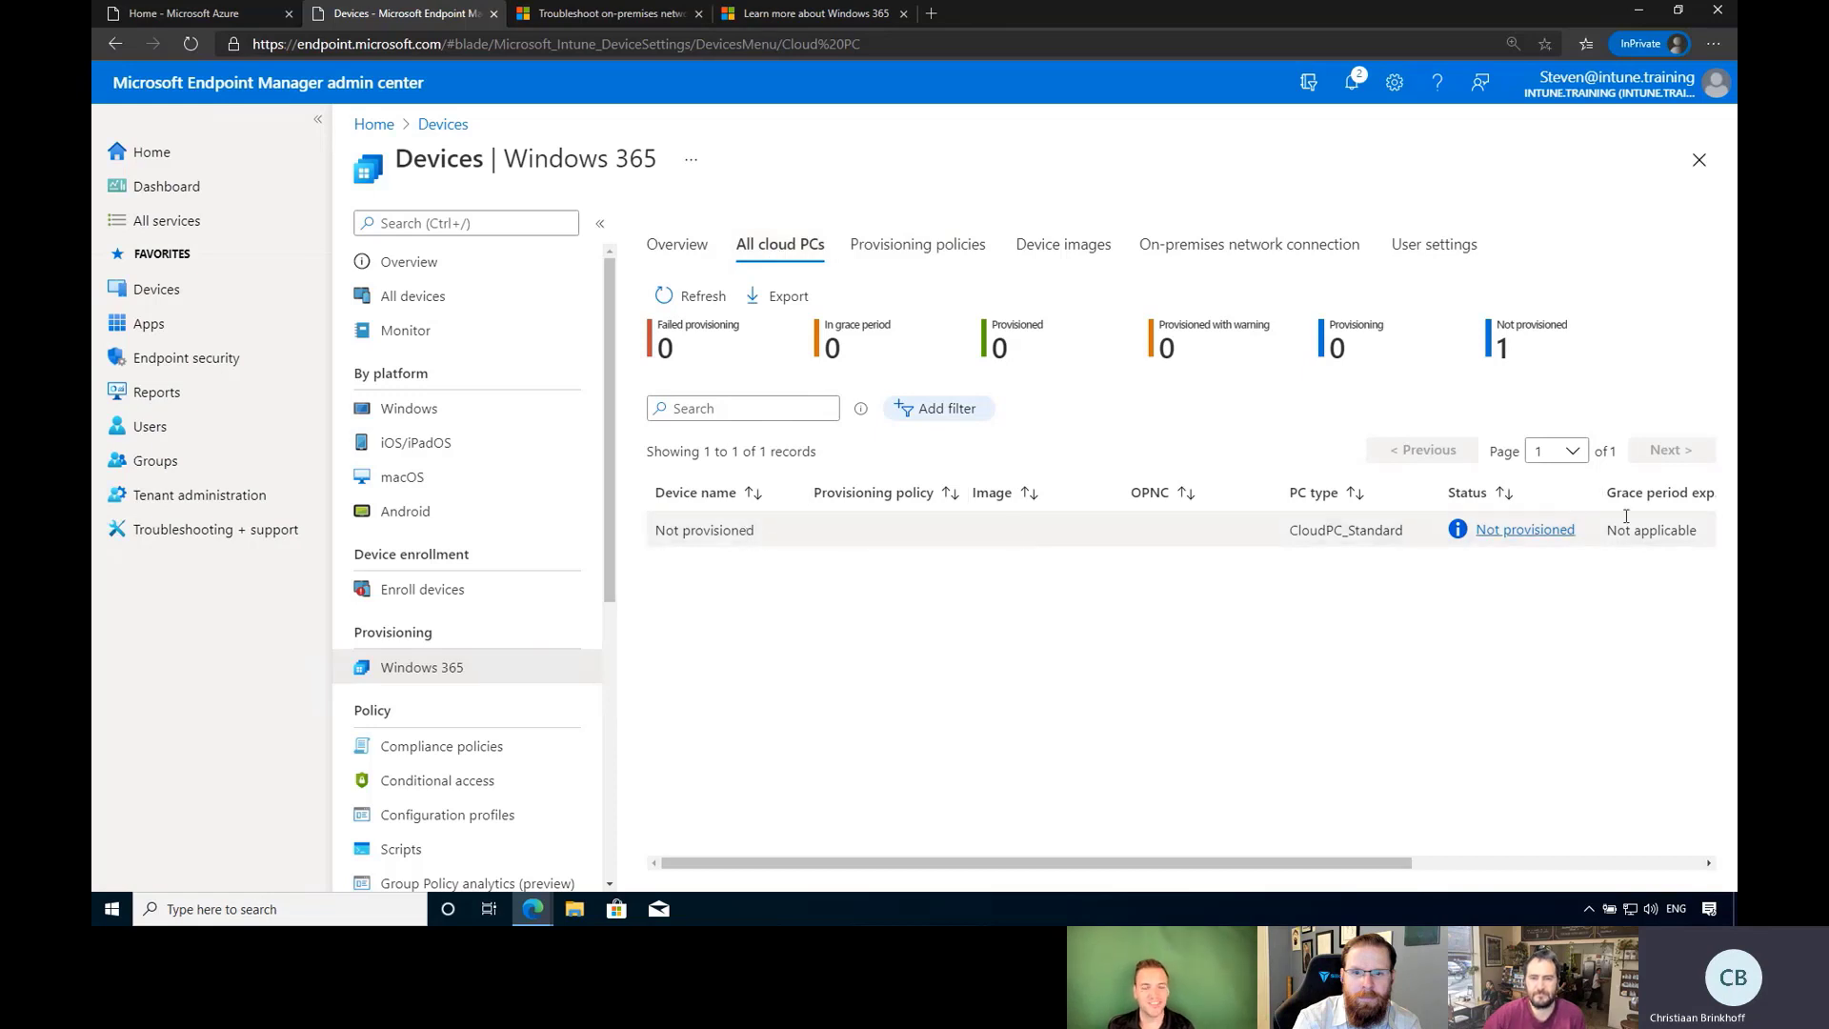
left_click(1529, 537)
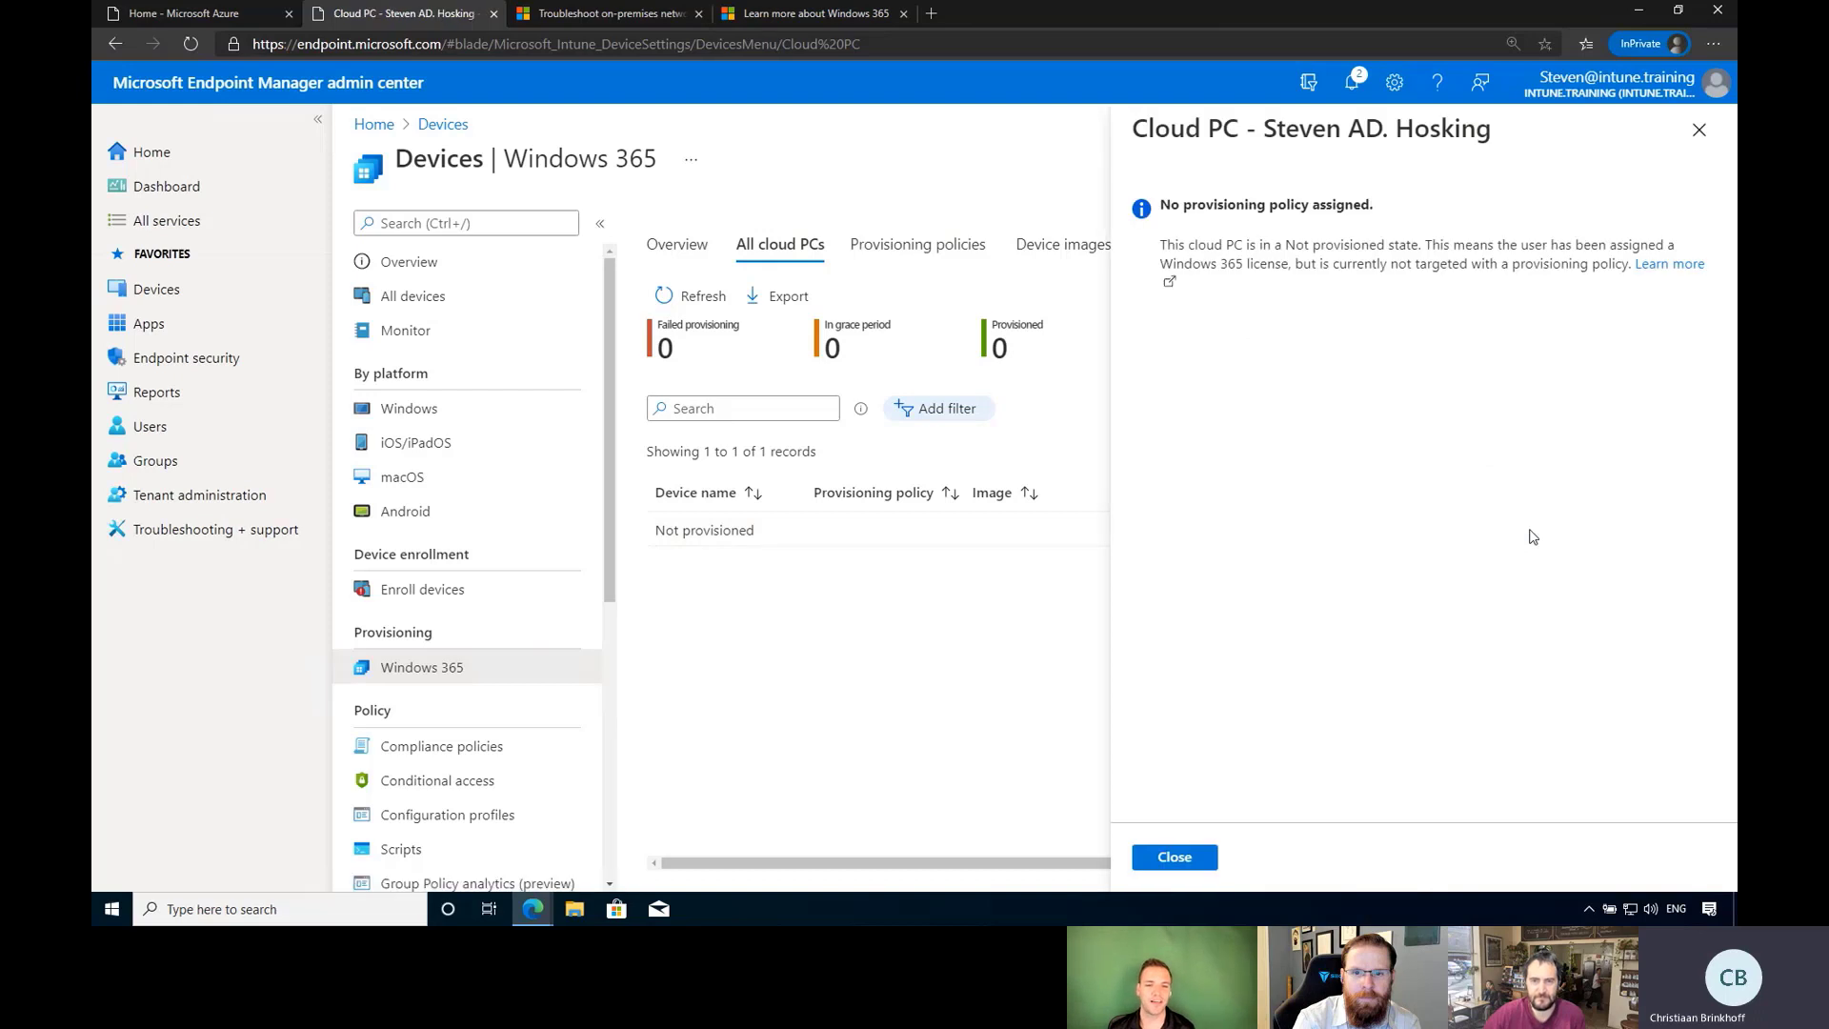
left_click(1175, 858)
left_click(896, 255)
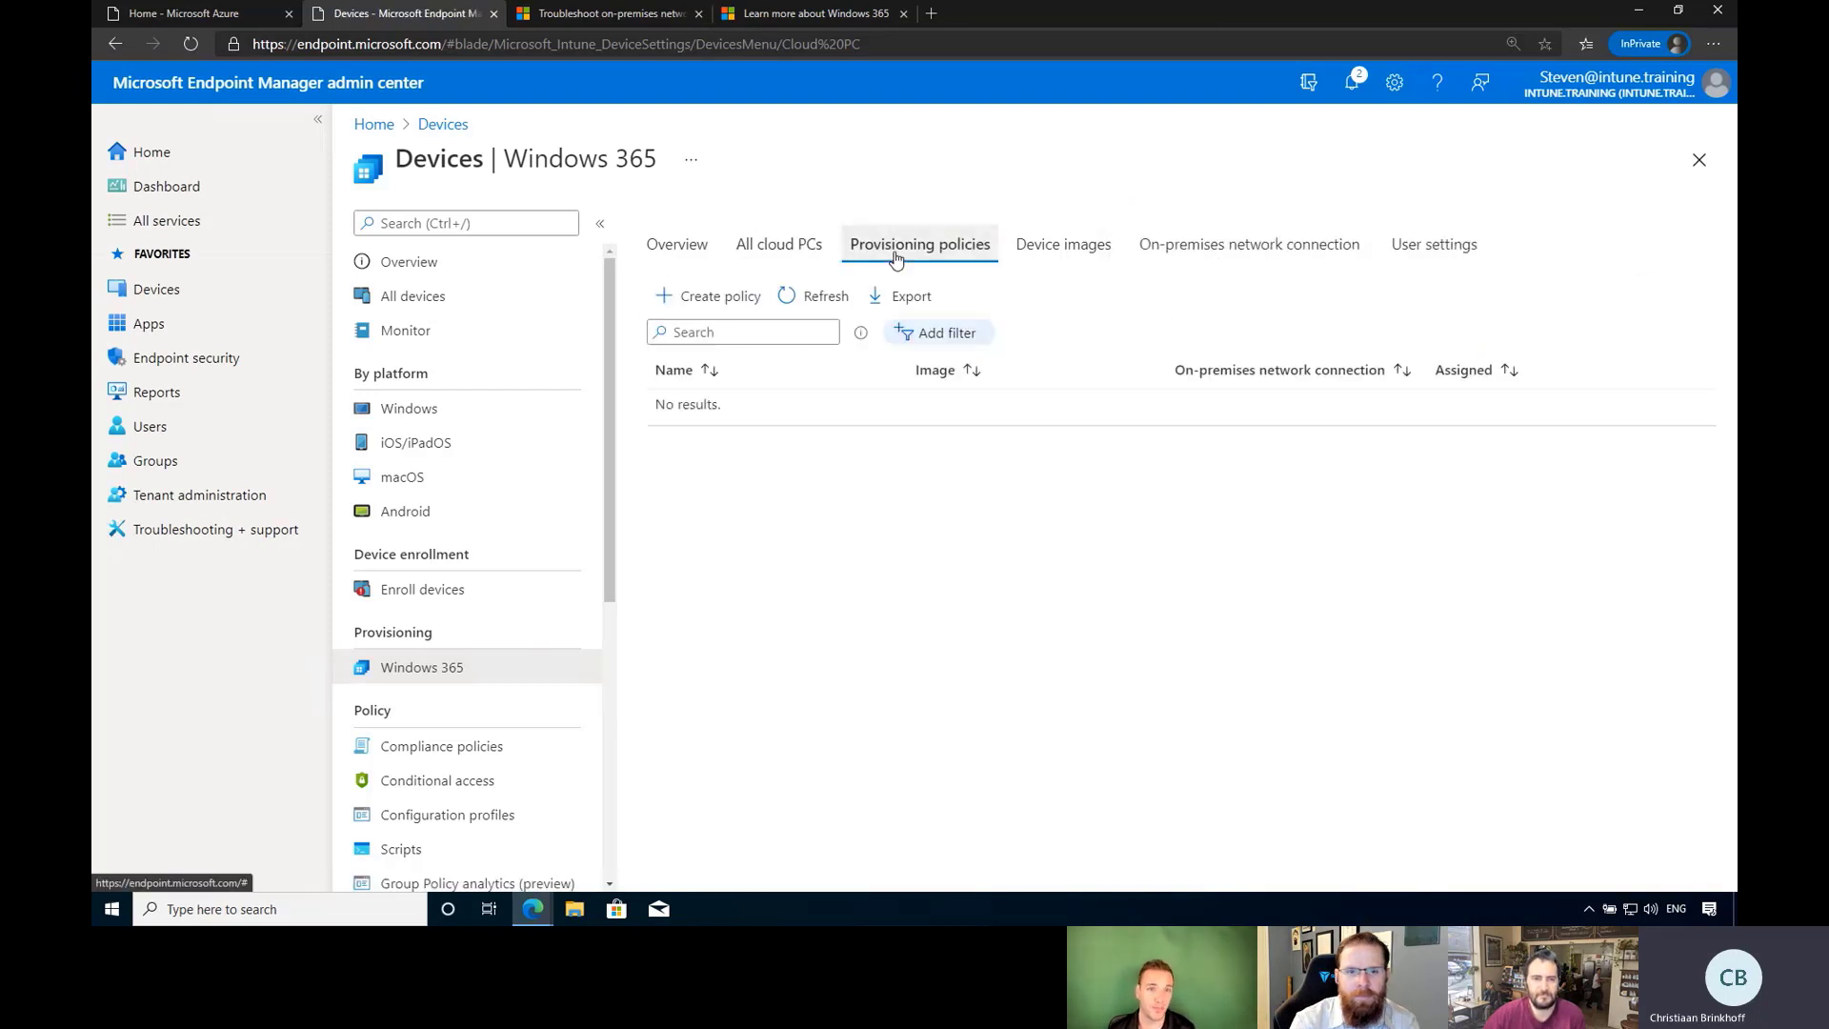
left_click(721, 296)
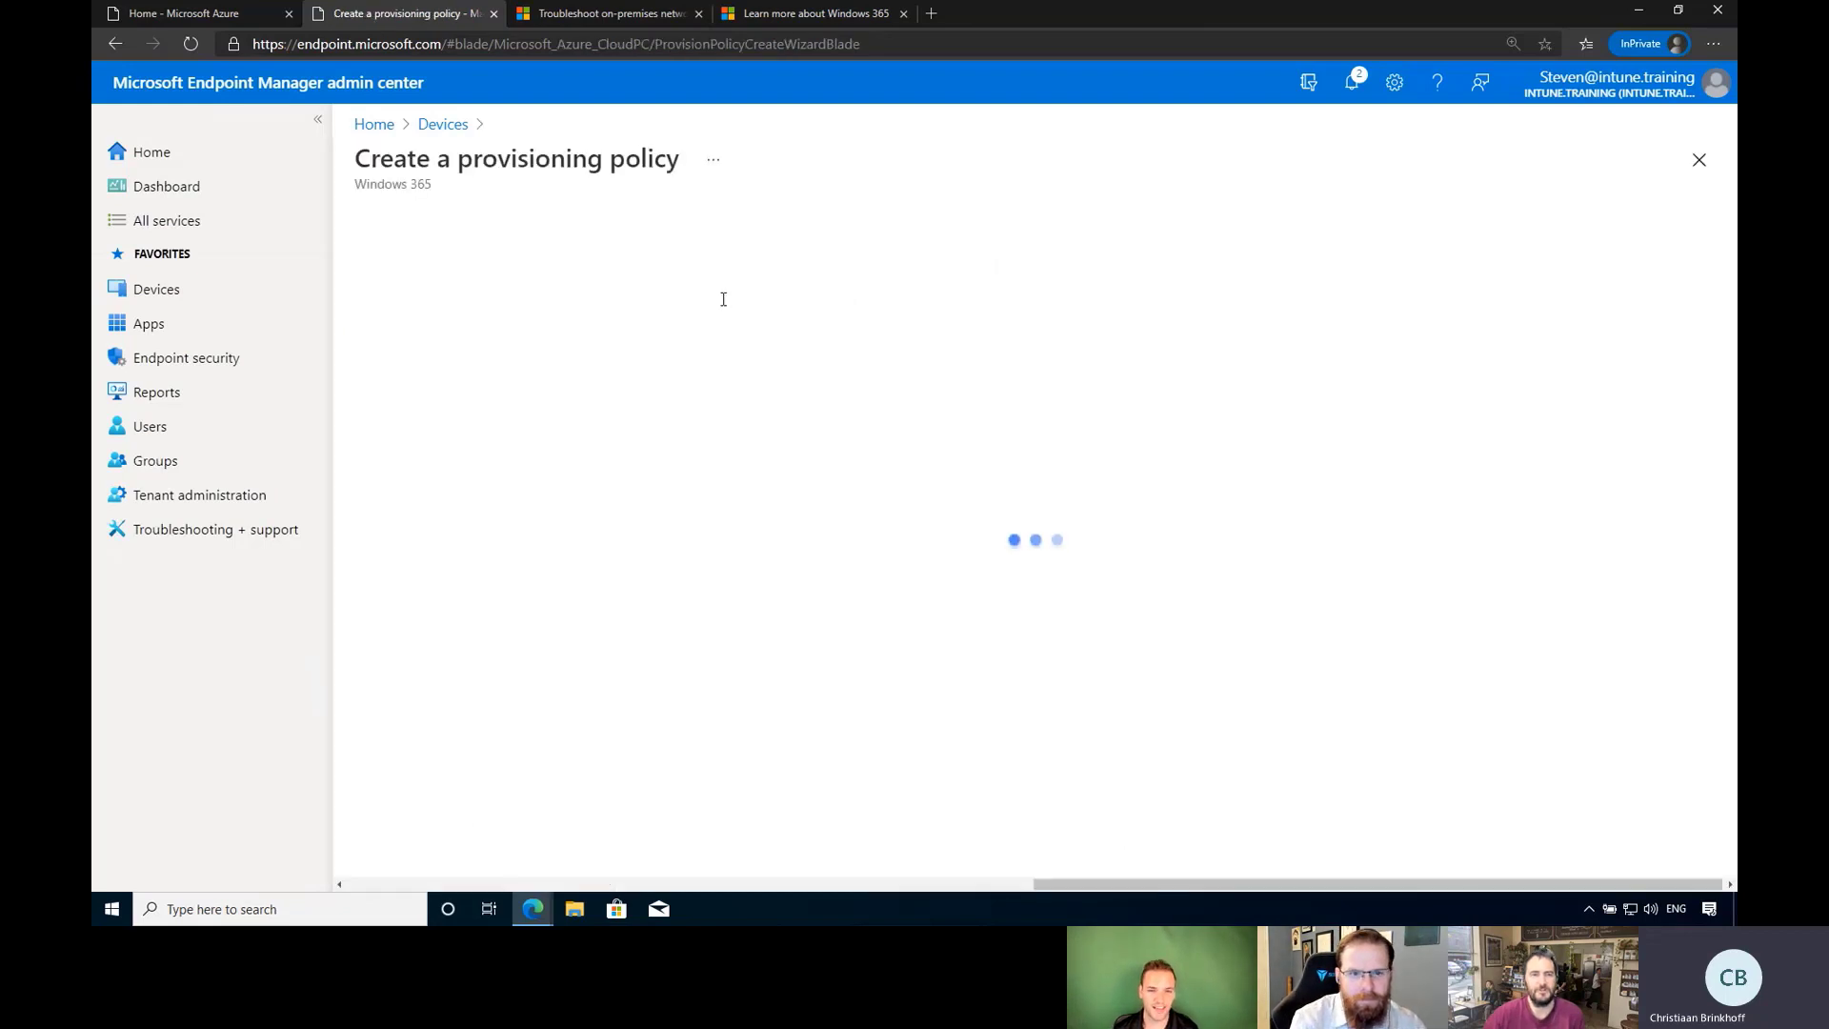
Enter a placeholder emoji name and choose W365AUSEastConnection as the network connection.
left_click(732, 344)
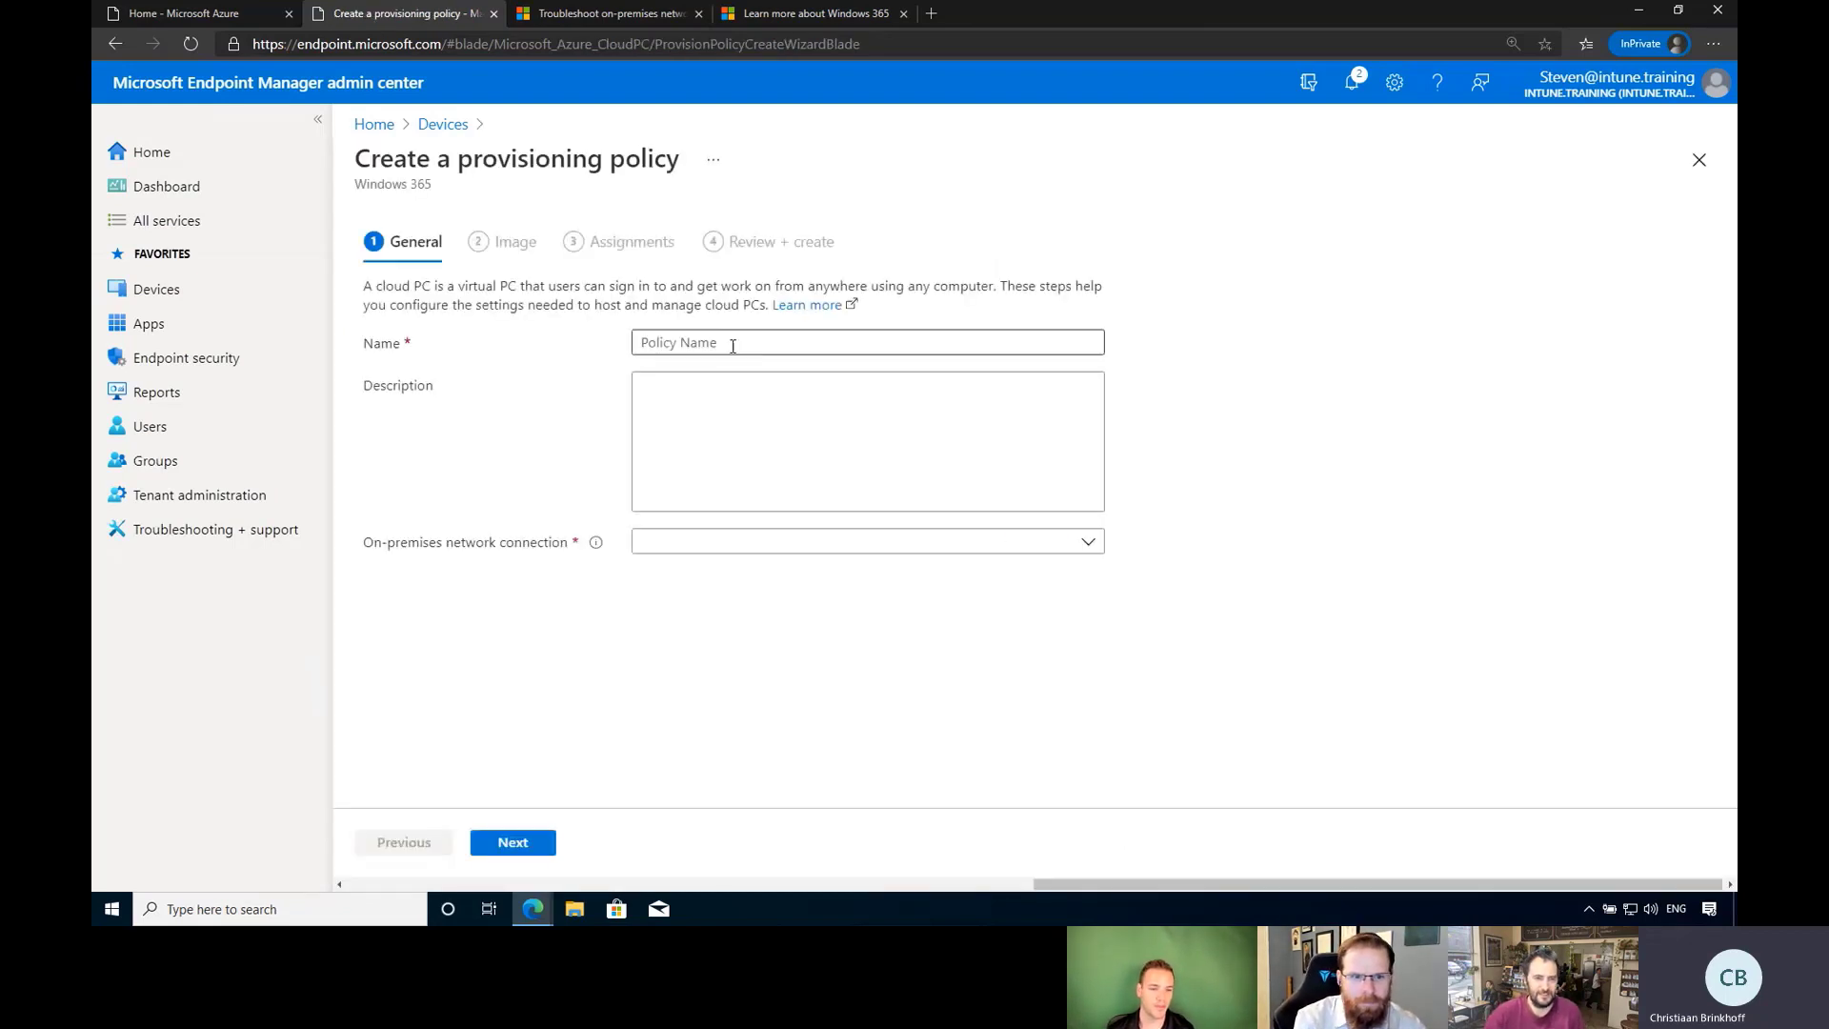
key("super+period")
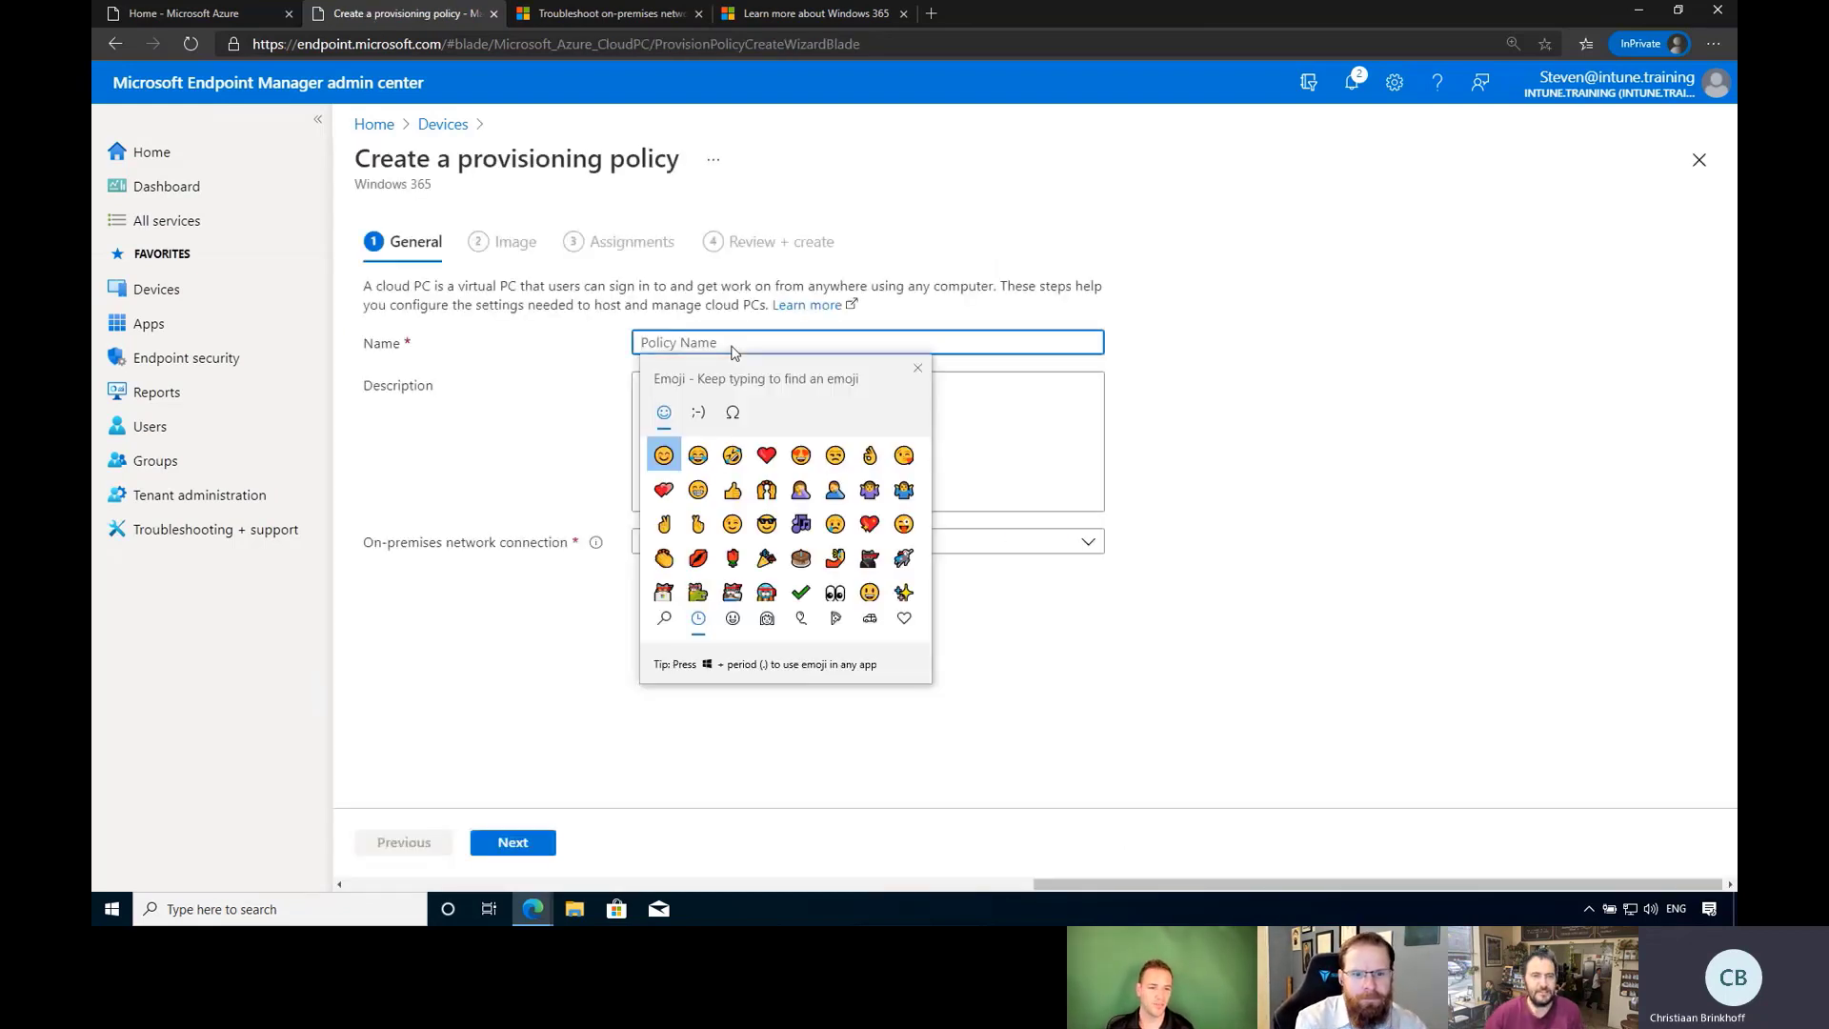
double_click(801, 454)
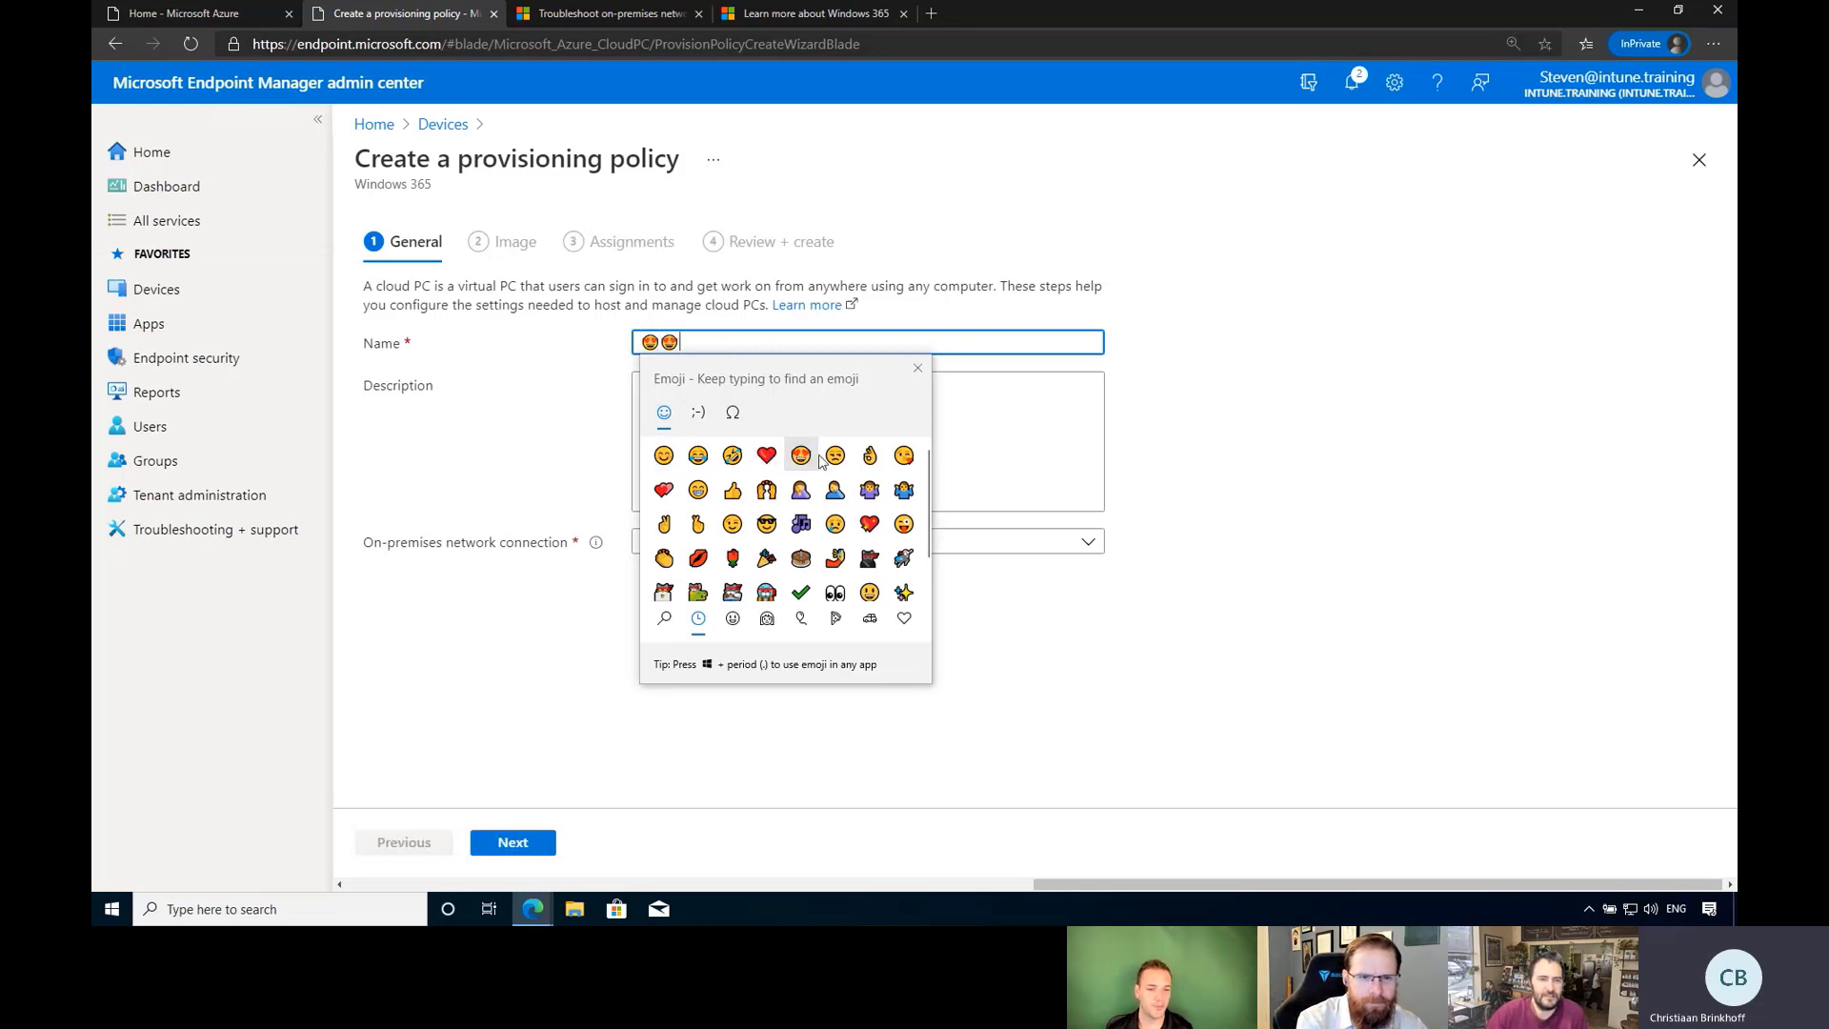
left_click(835, 454)
left_click(1239, 459)
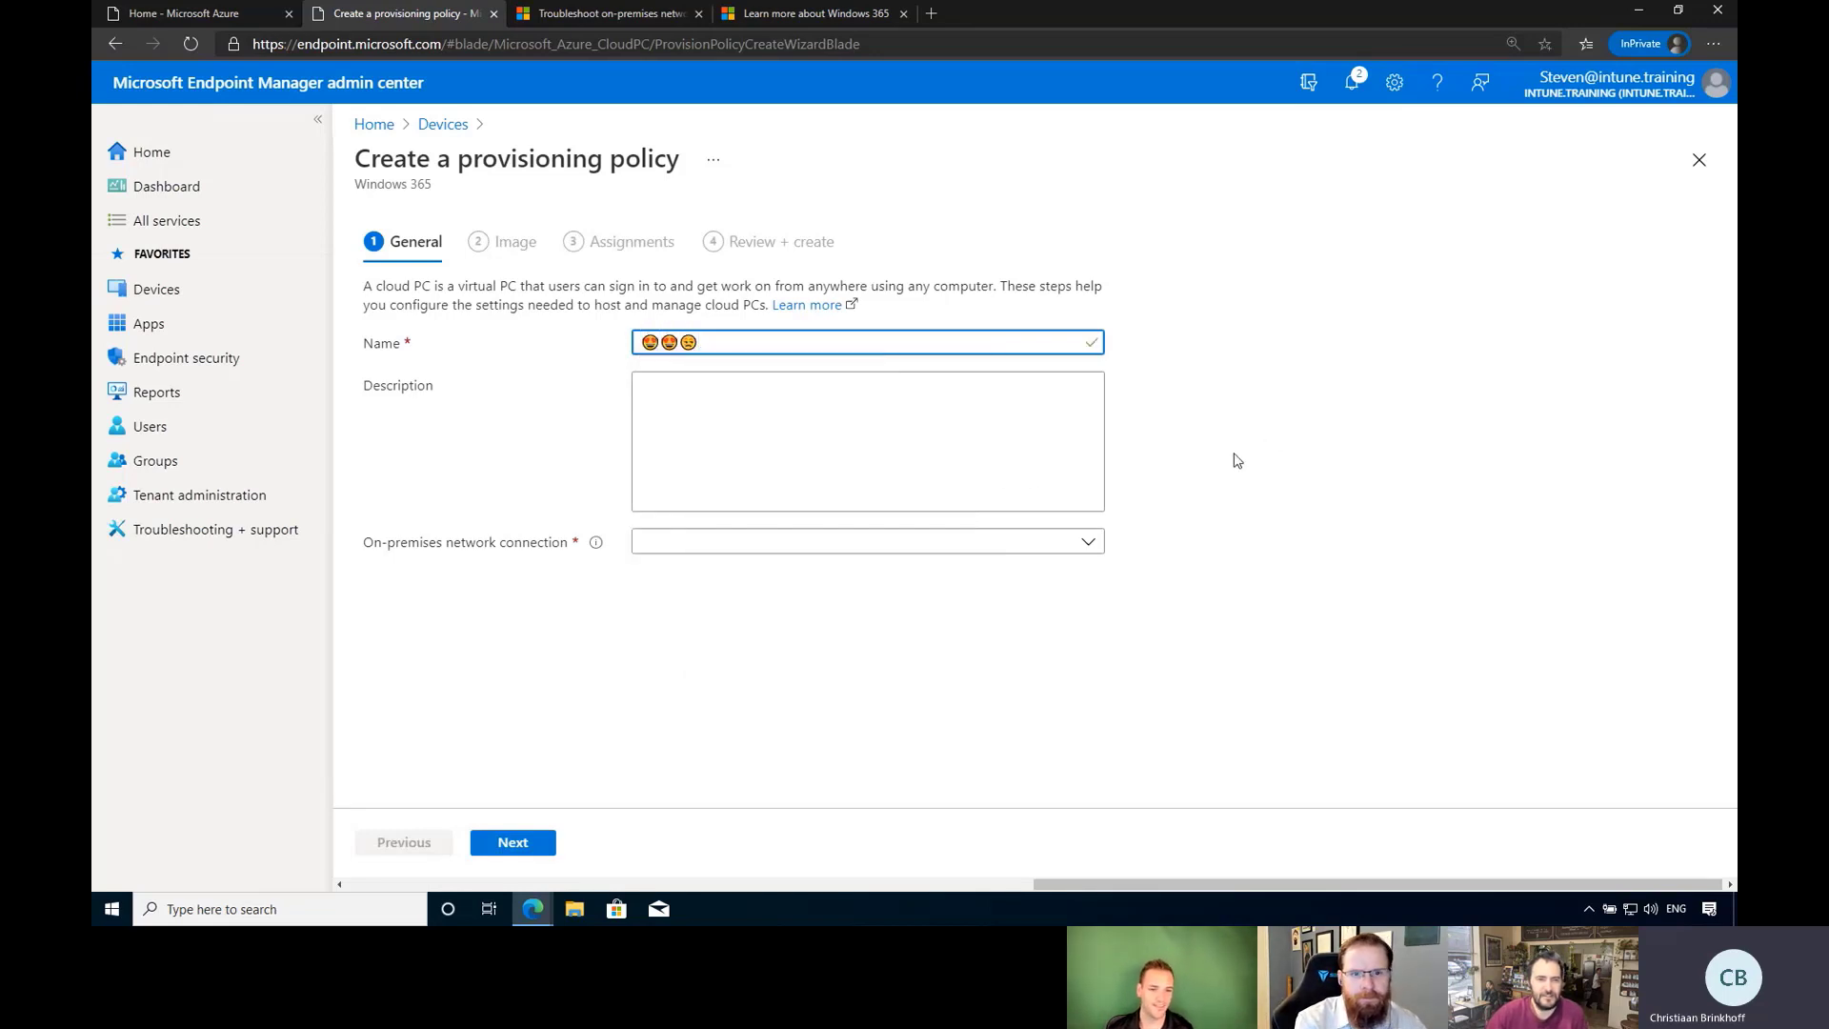
left_click(947, 550)
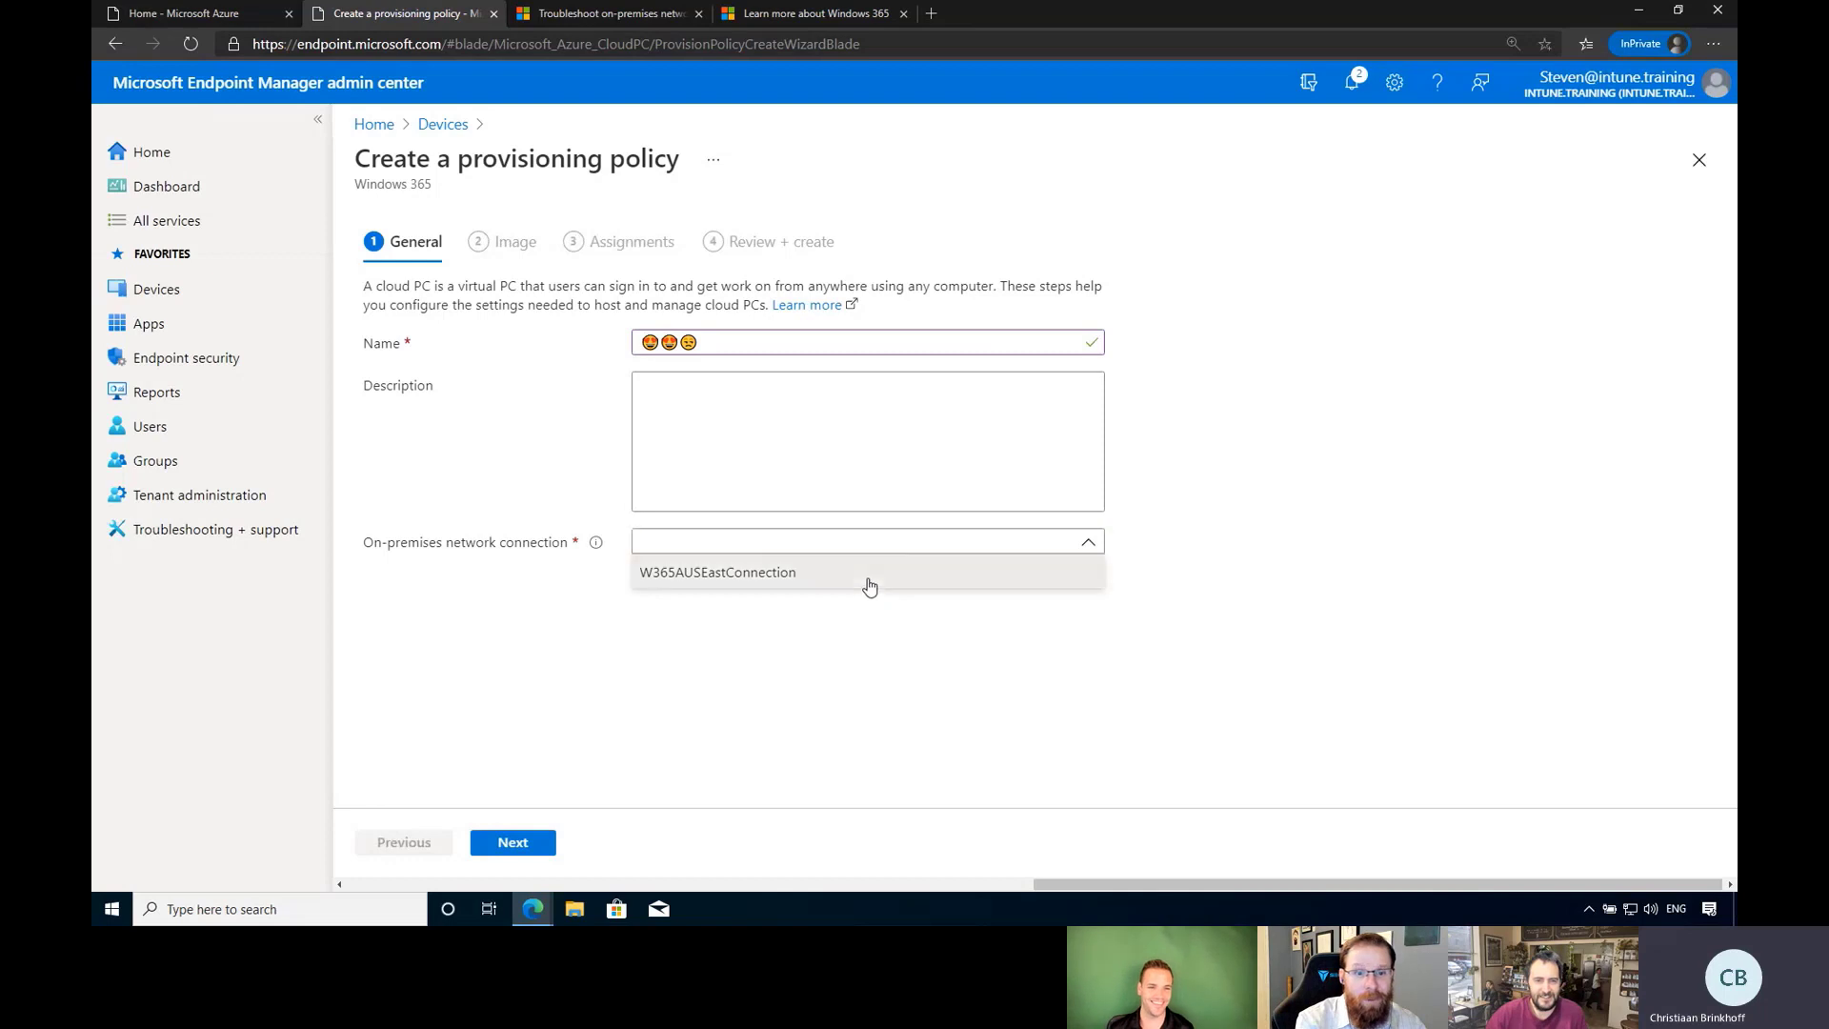
left_click(869, 582)
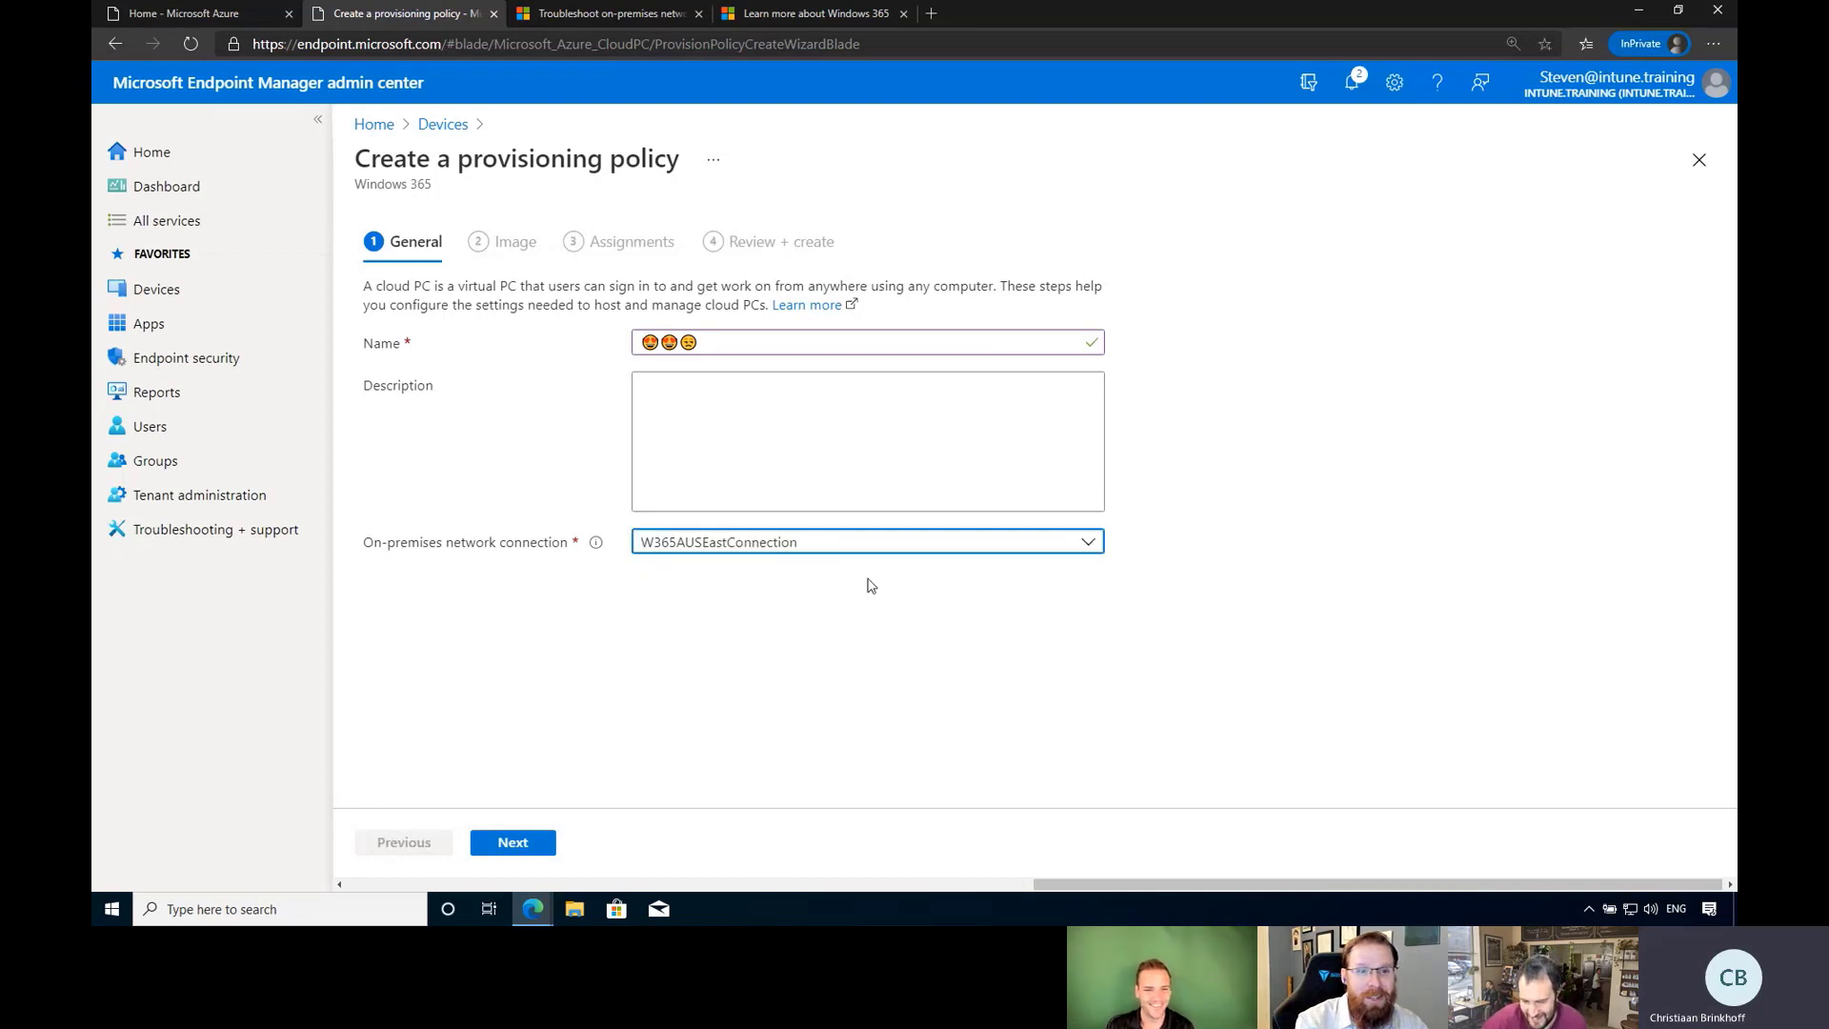
Replace the emoji name with 'Intunetraining' and advance to the Image step.
left_click(777, 344)
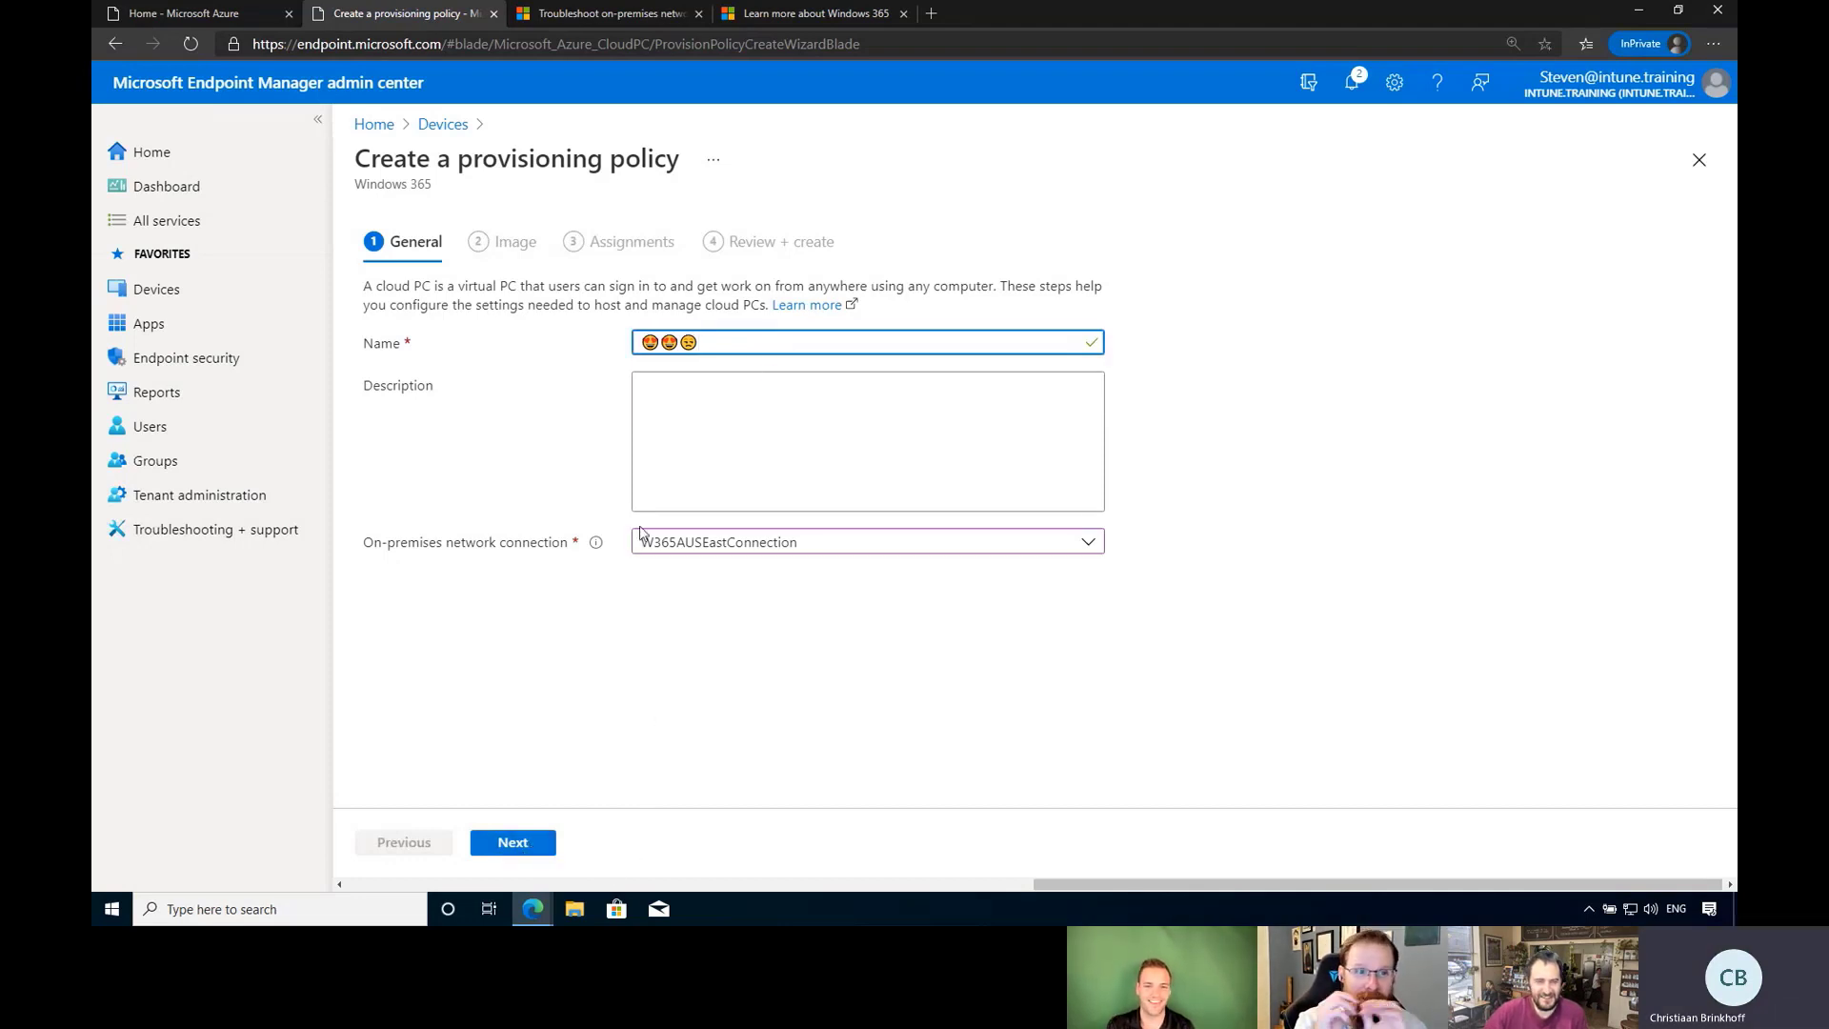
left_click_drag(735, 346, 571, 359)
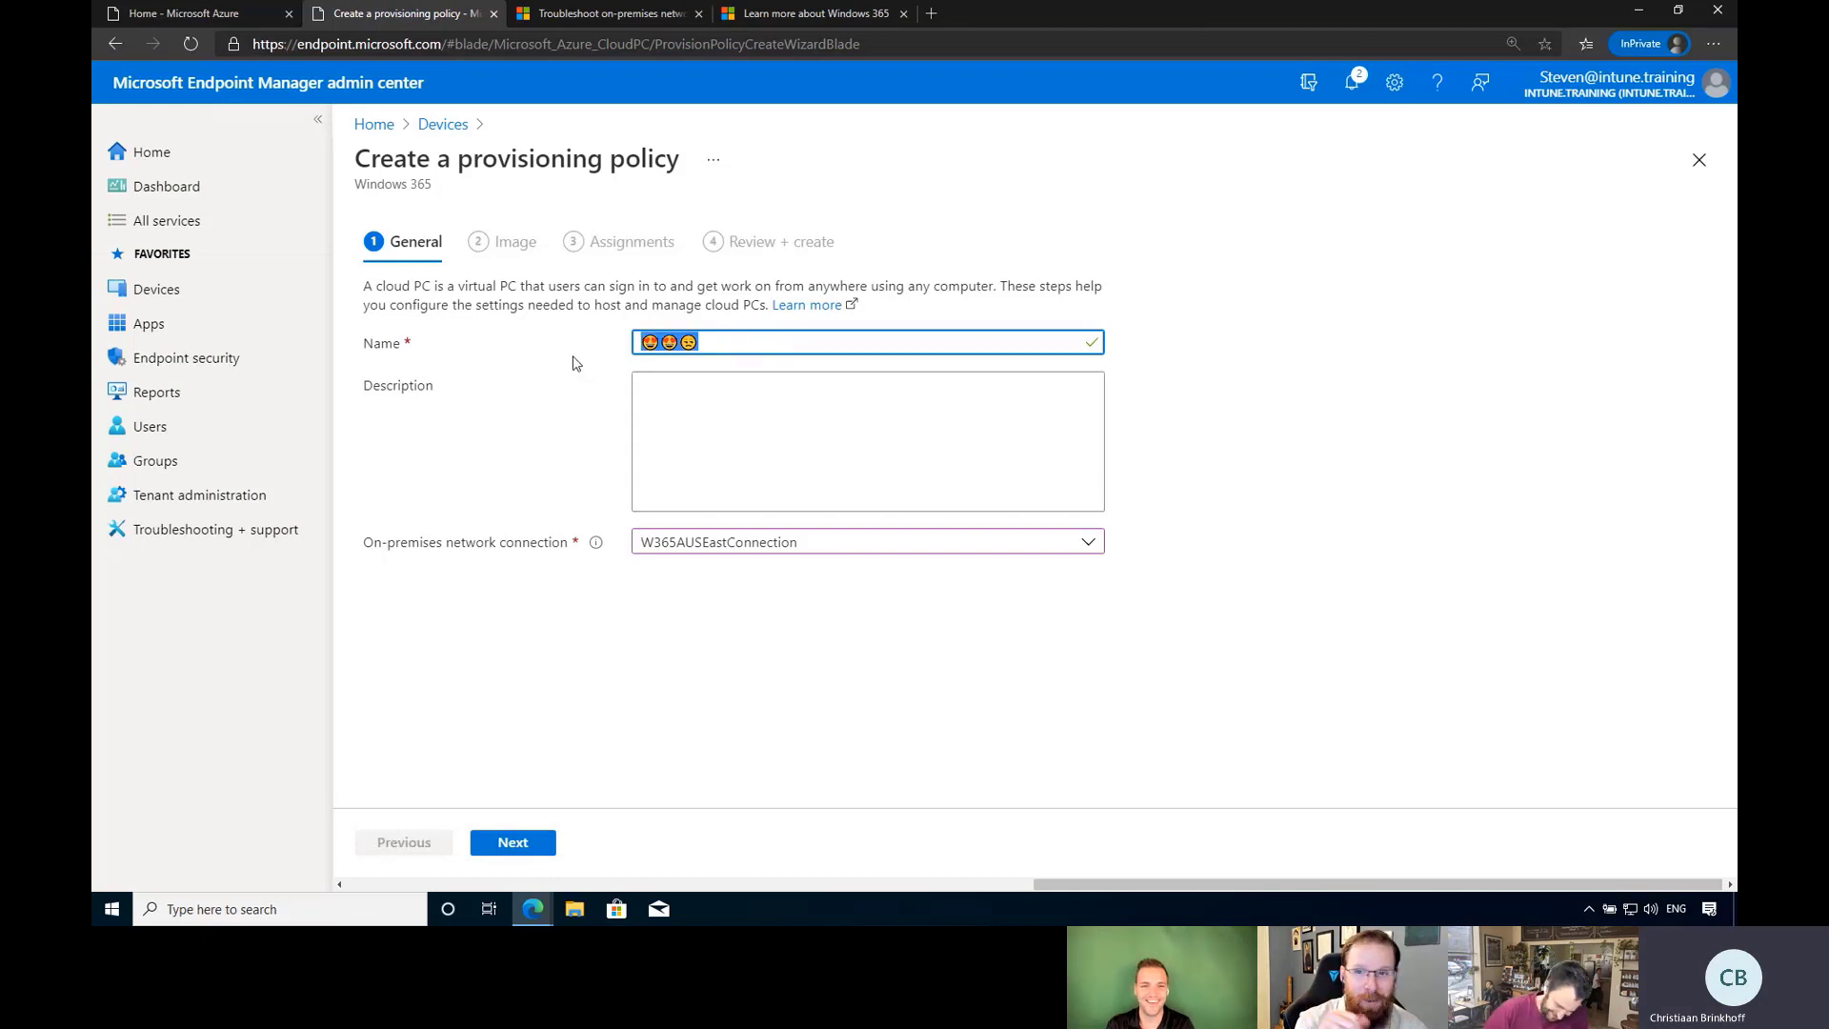
key("BackSpace")
type("Intunetraining")
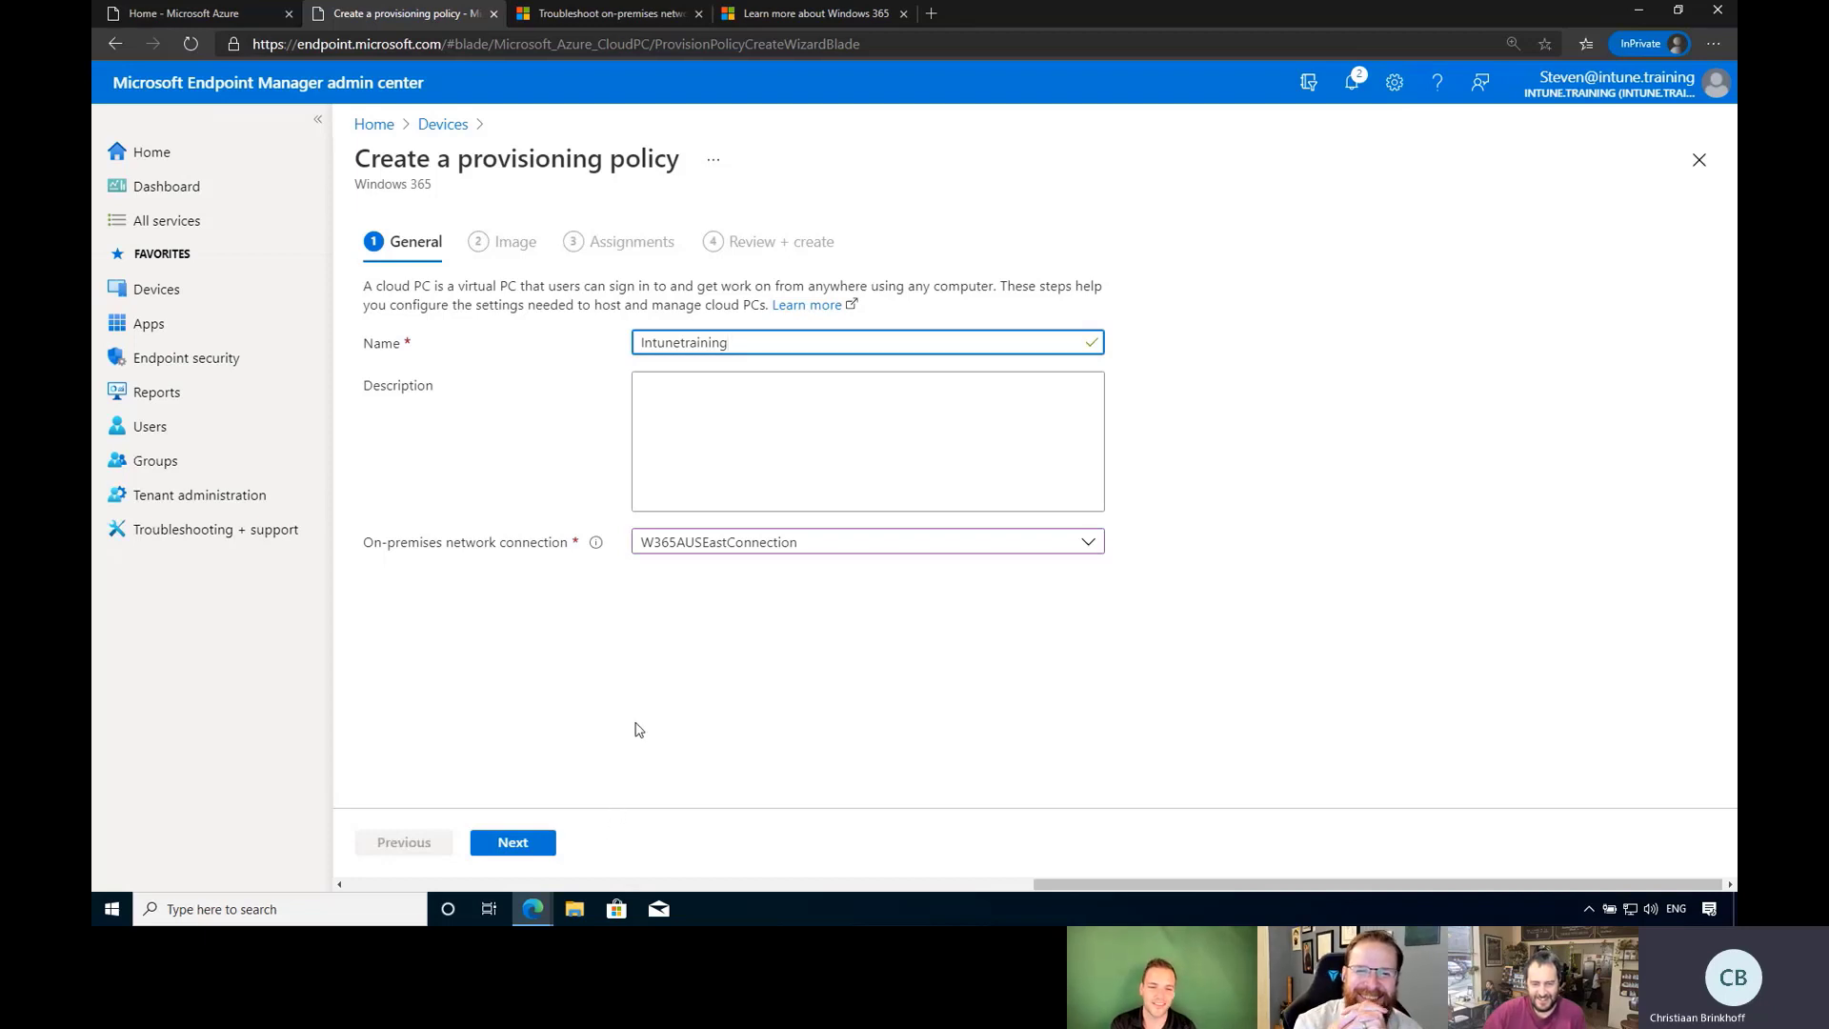
left_click(639, 729)
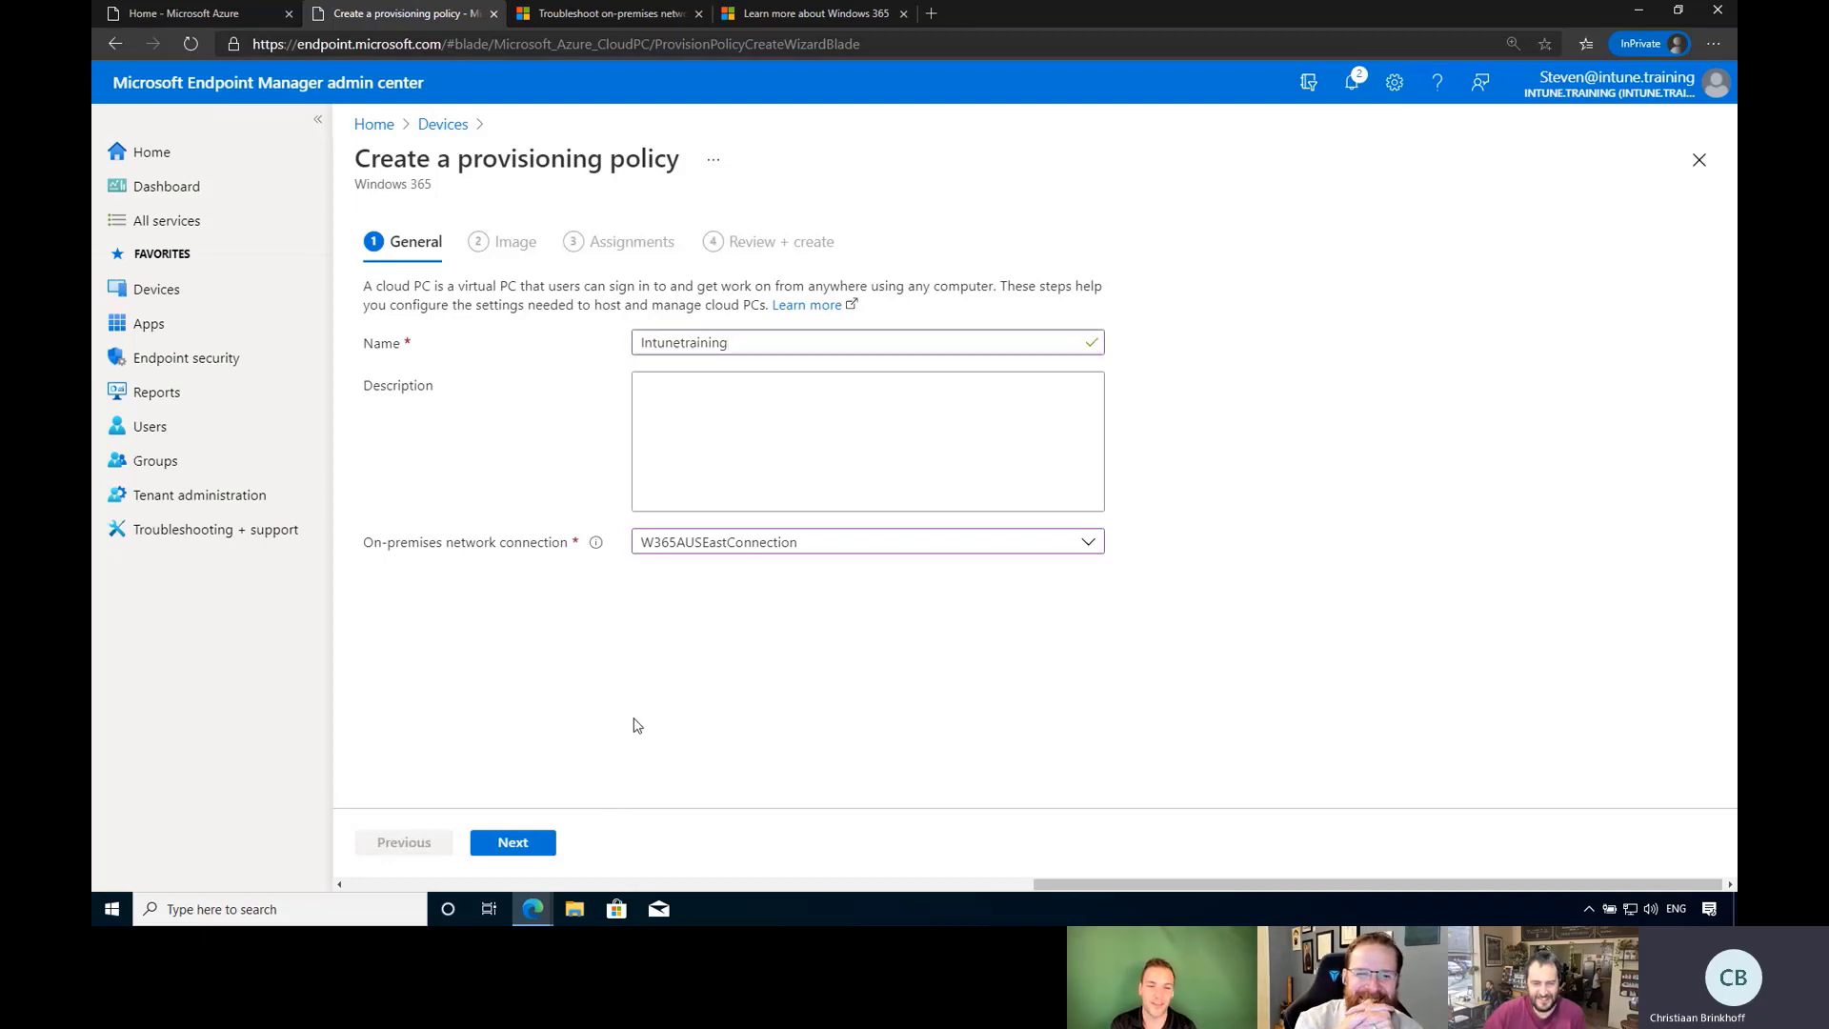
left_click(535, 844)
left_click(923, 400)
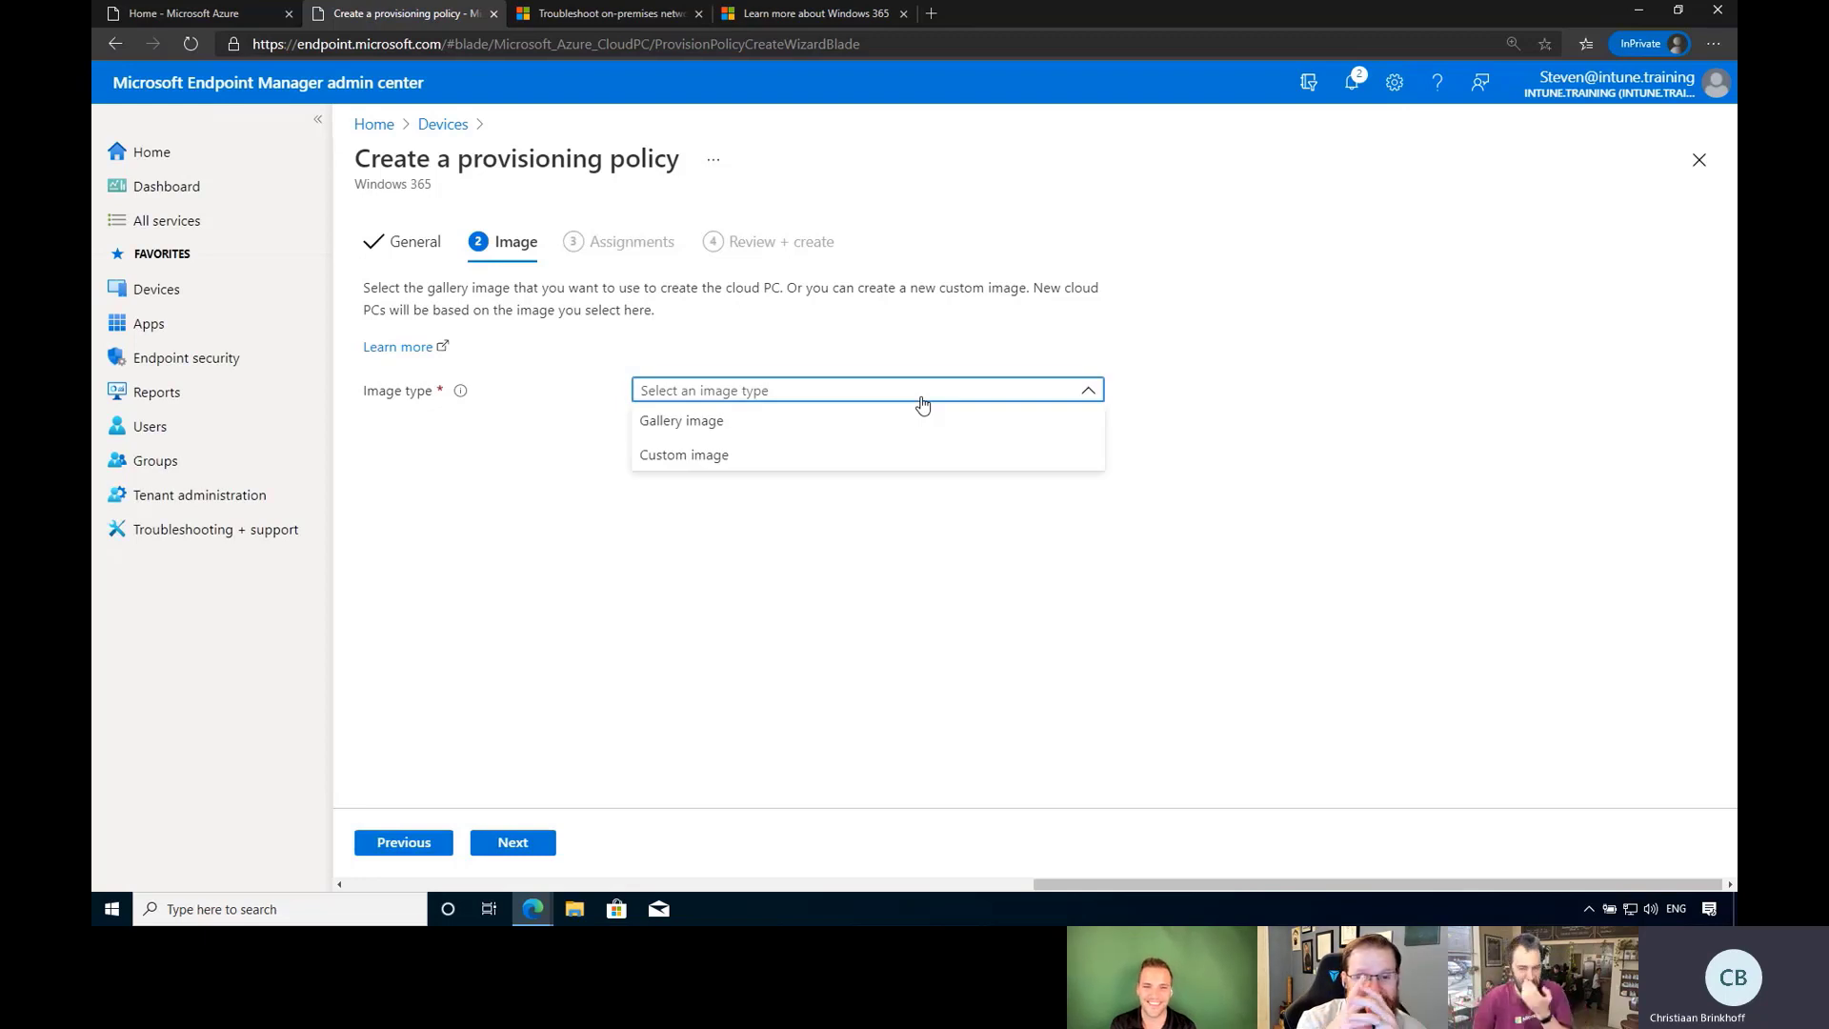
Use Gallery image and pick the Windows 10 Enterprise + Microsoft 365 Apps 21H1 image.
left_click(749, 420)
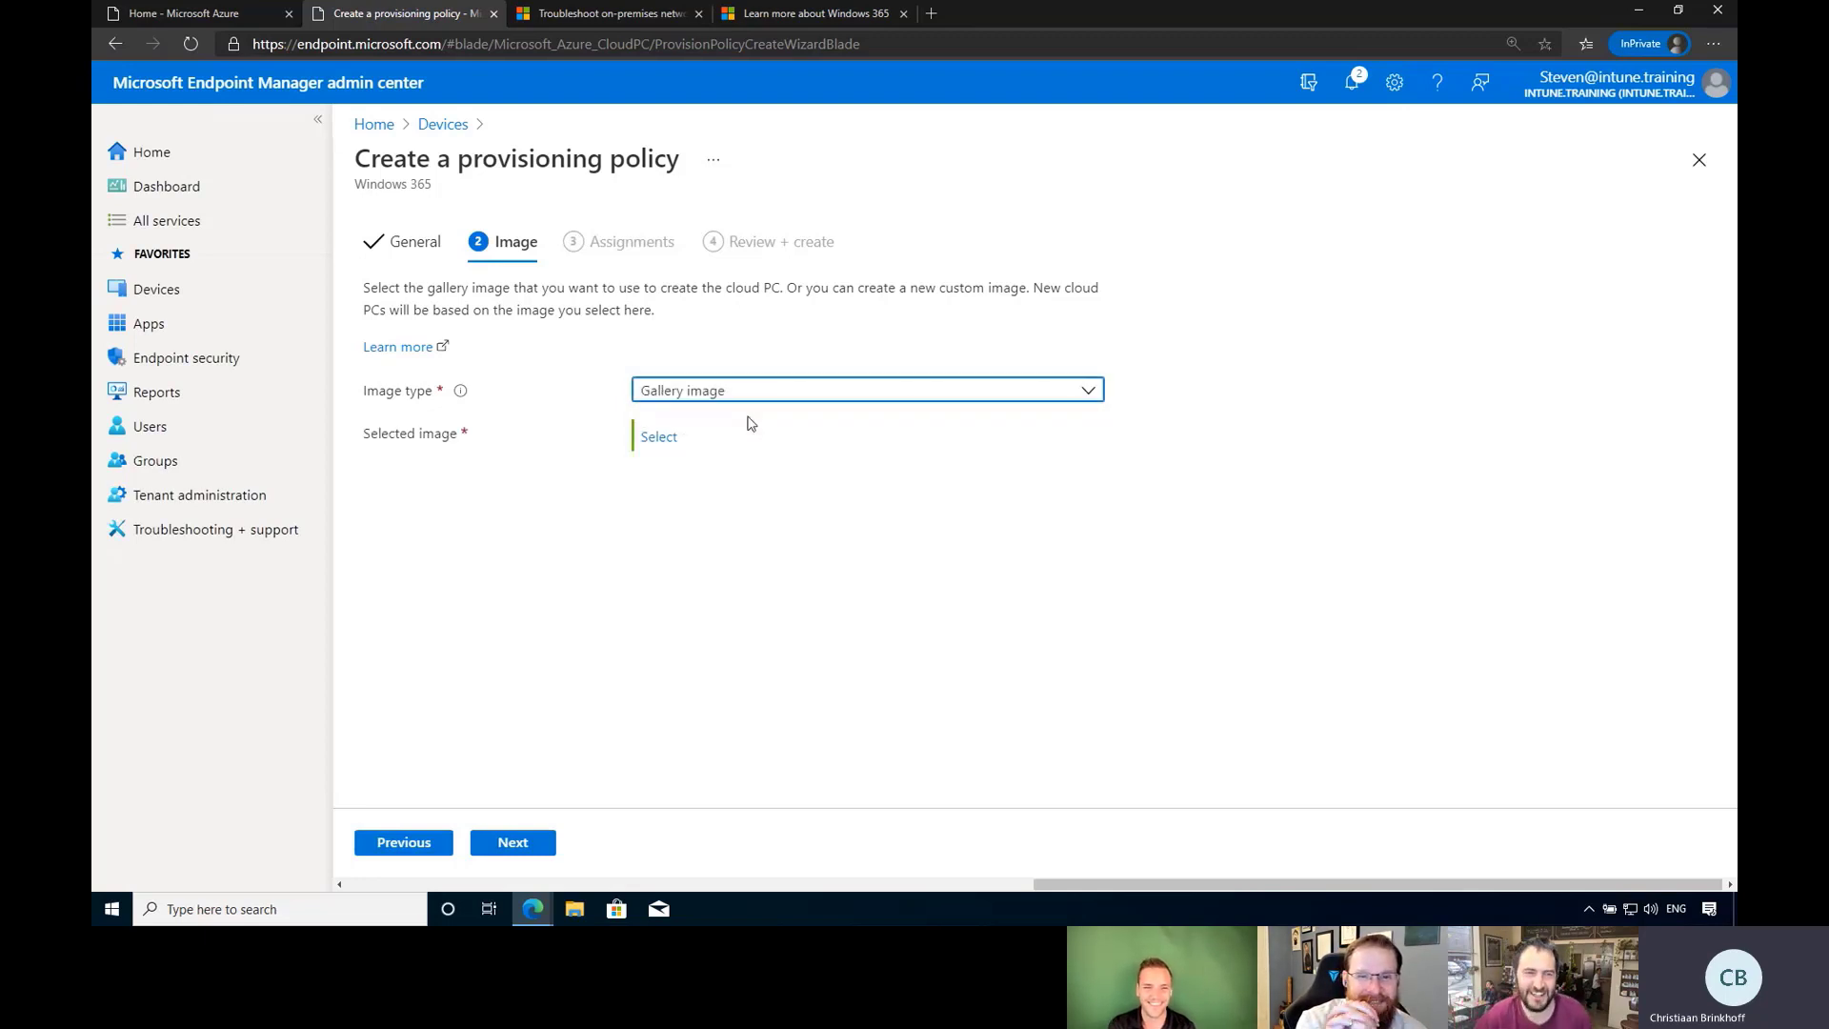
left_click(659, 437)
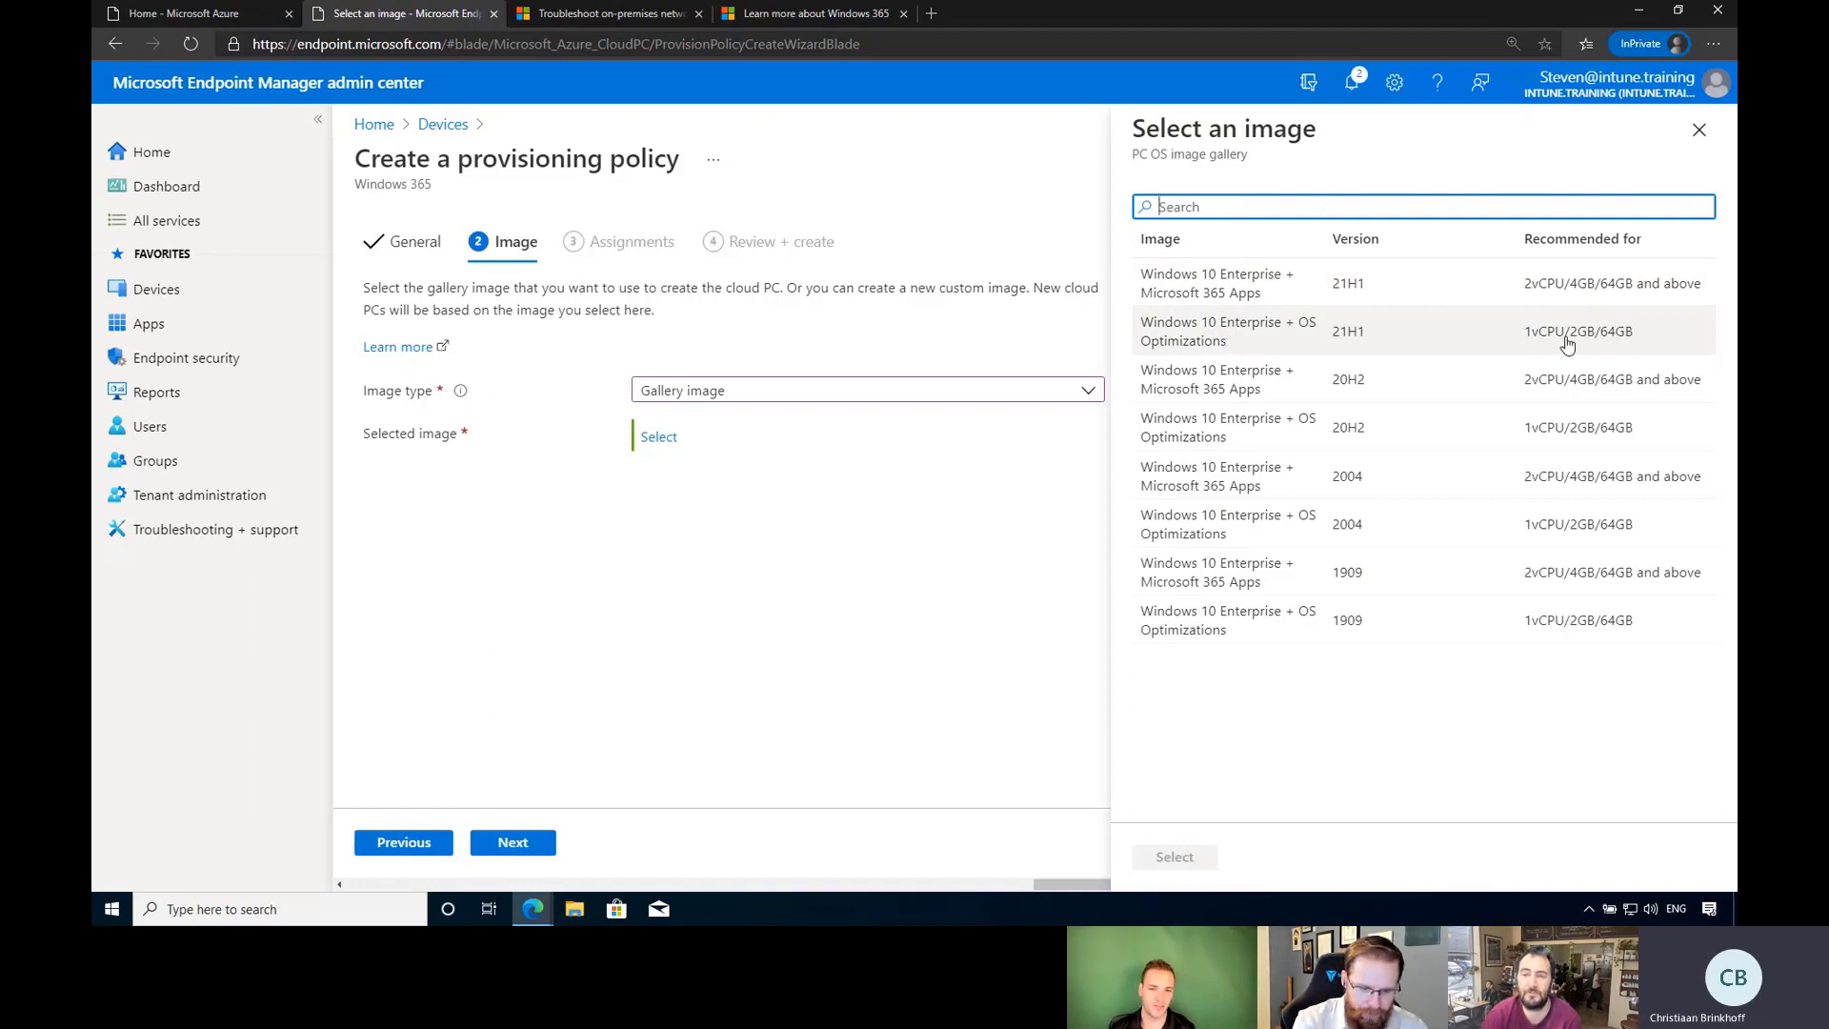
left_click(1515, 291)
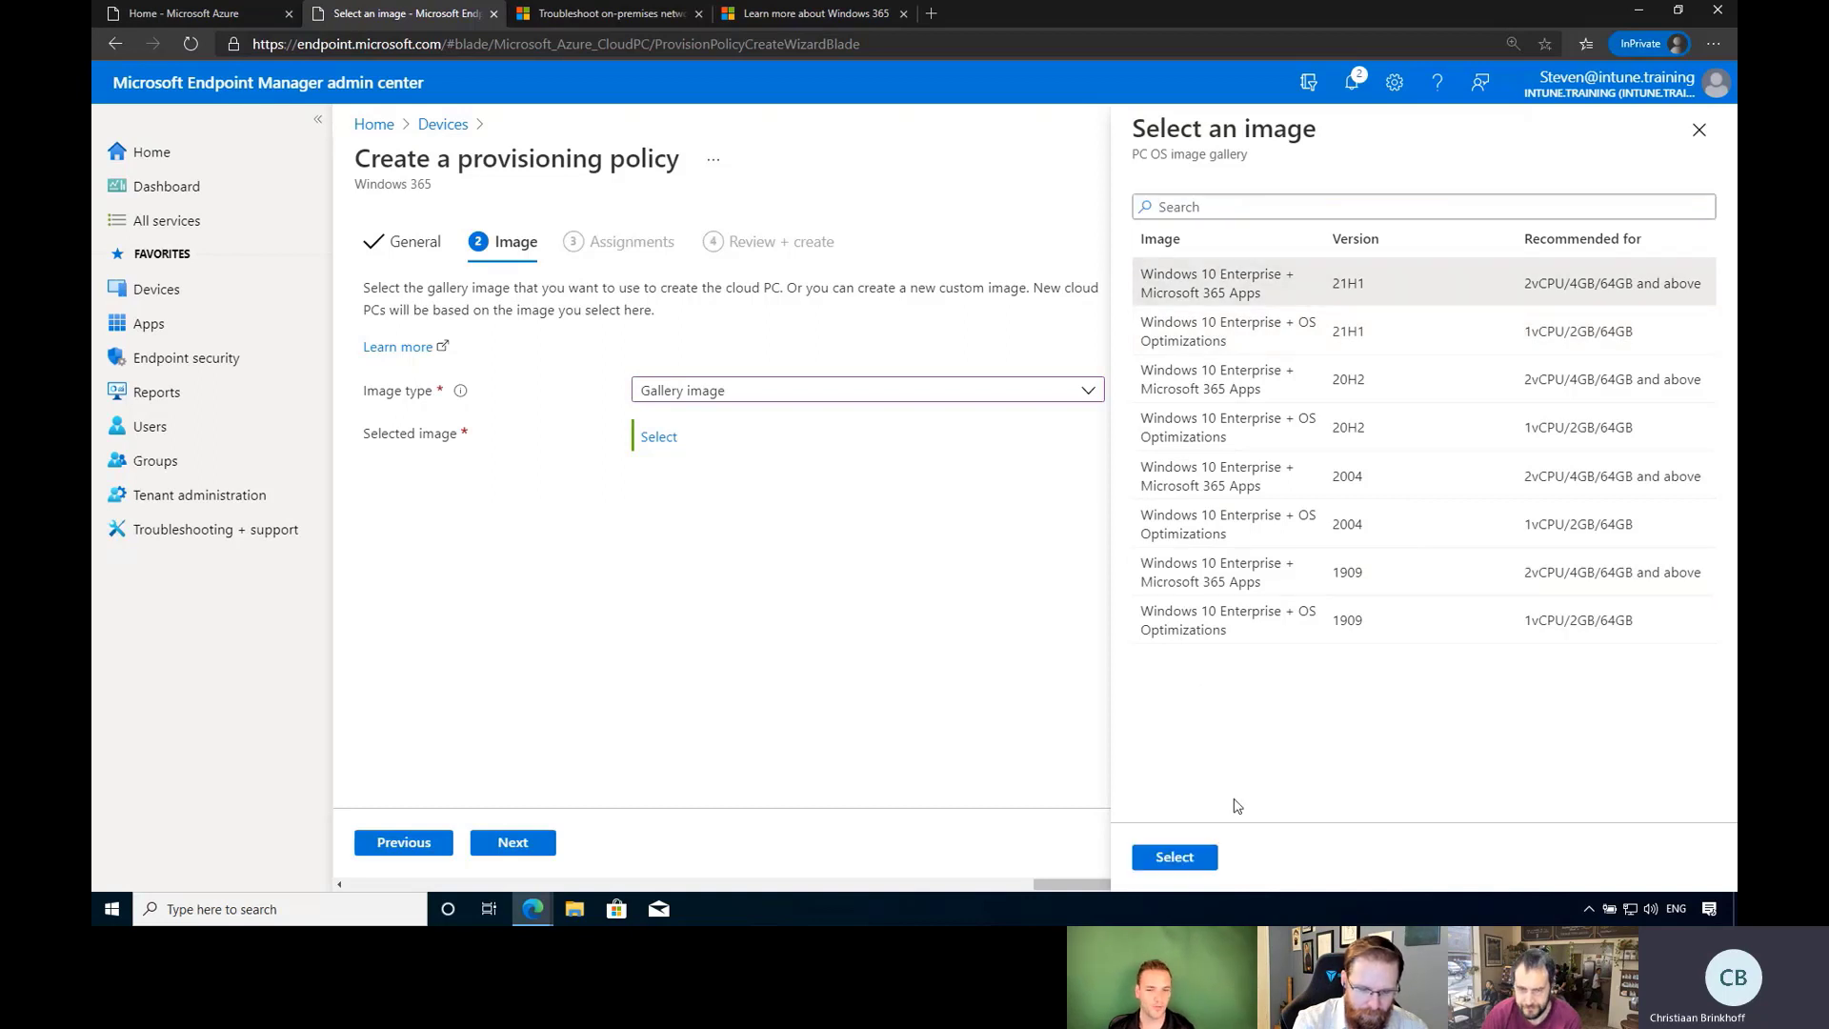
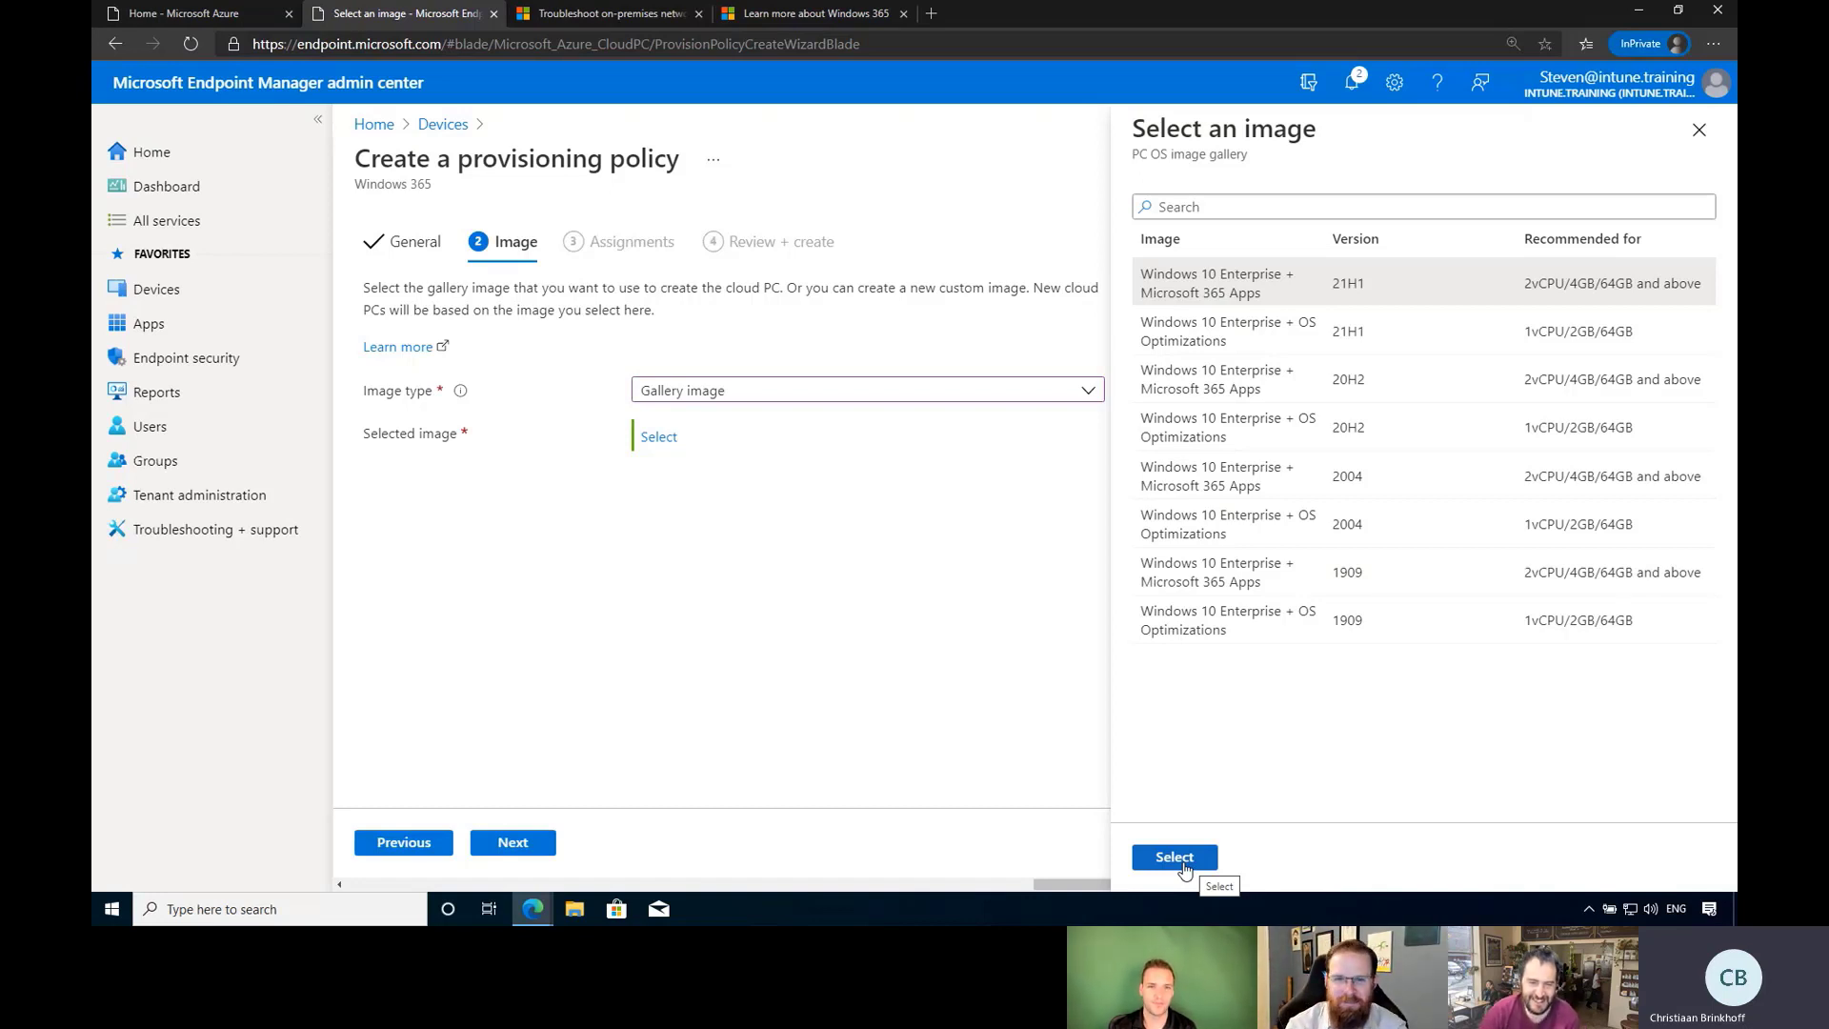
Choose the Windows 10 Enterprise + Microsoft 365 Apps 21H1 image and pick the Windows365Users group for assignment.
left_click(1184, 869)
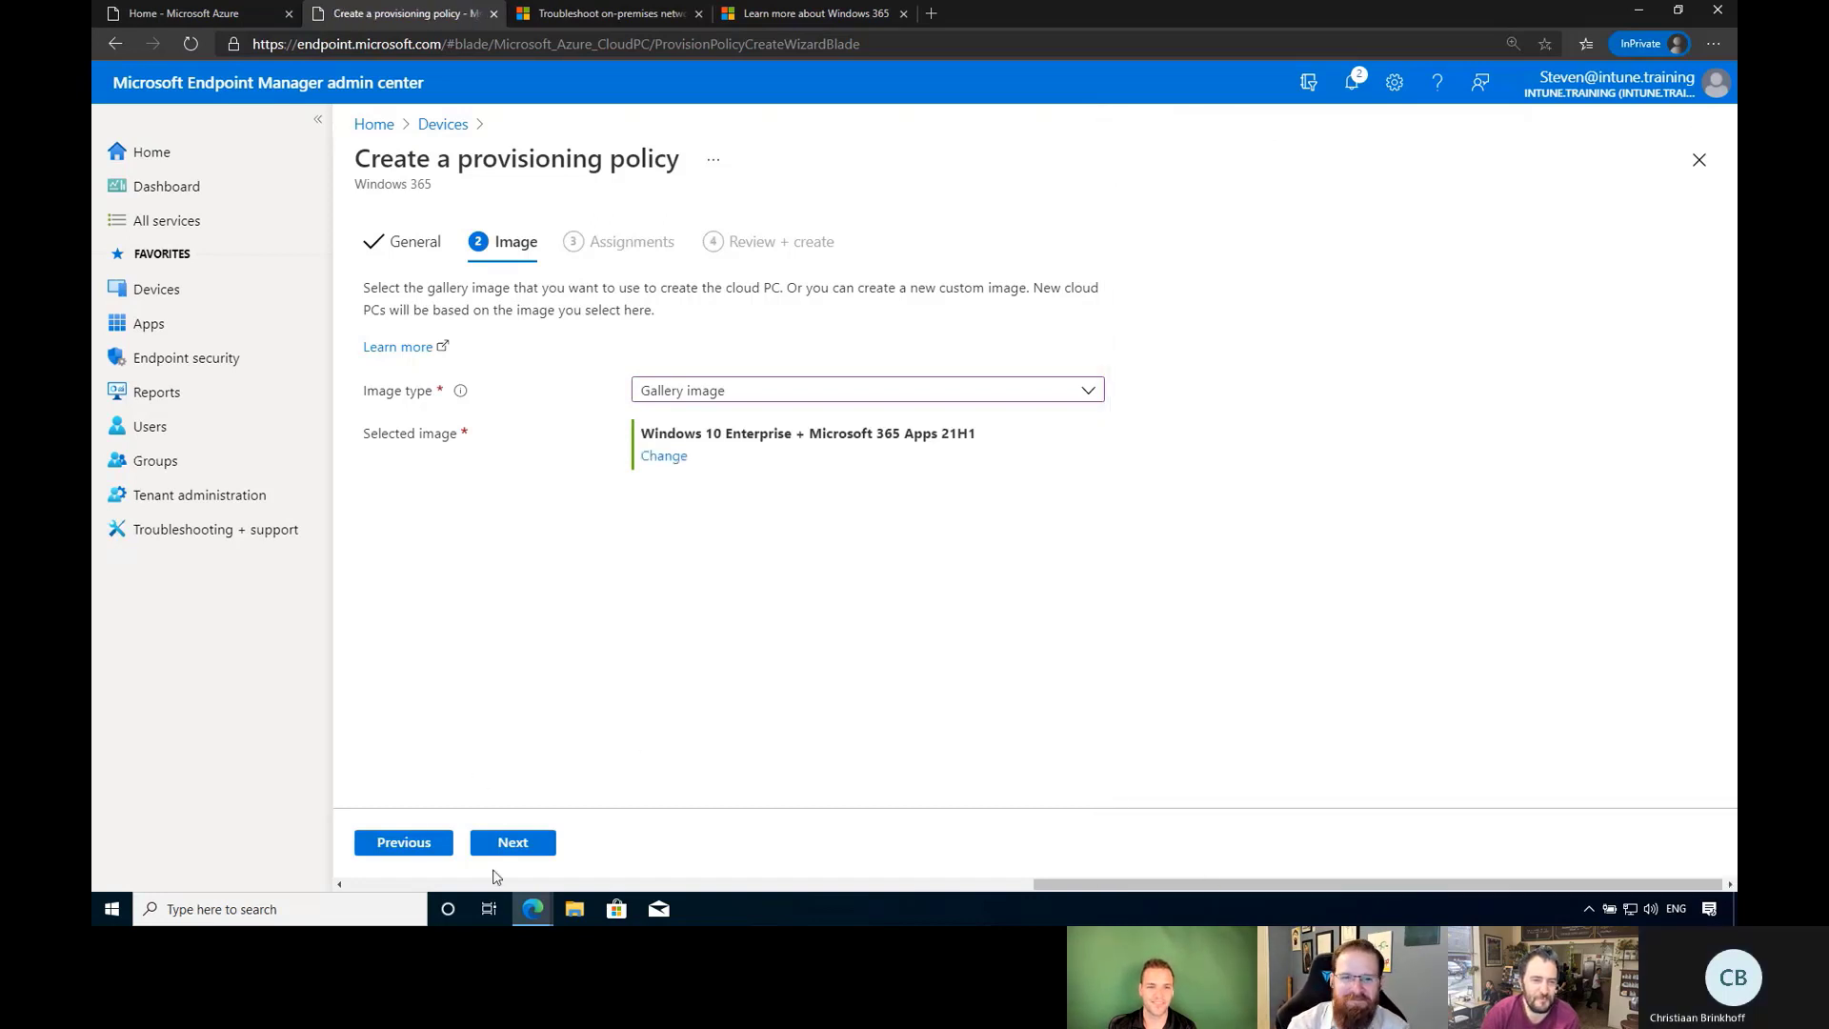
left_click(529, 844)
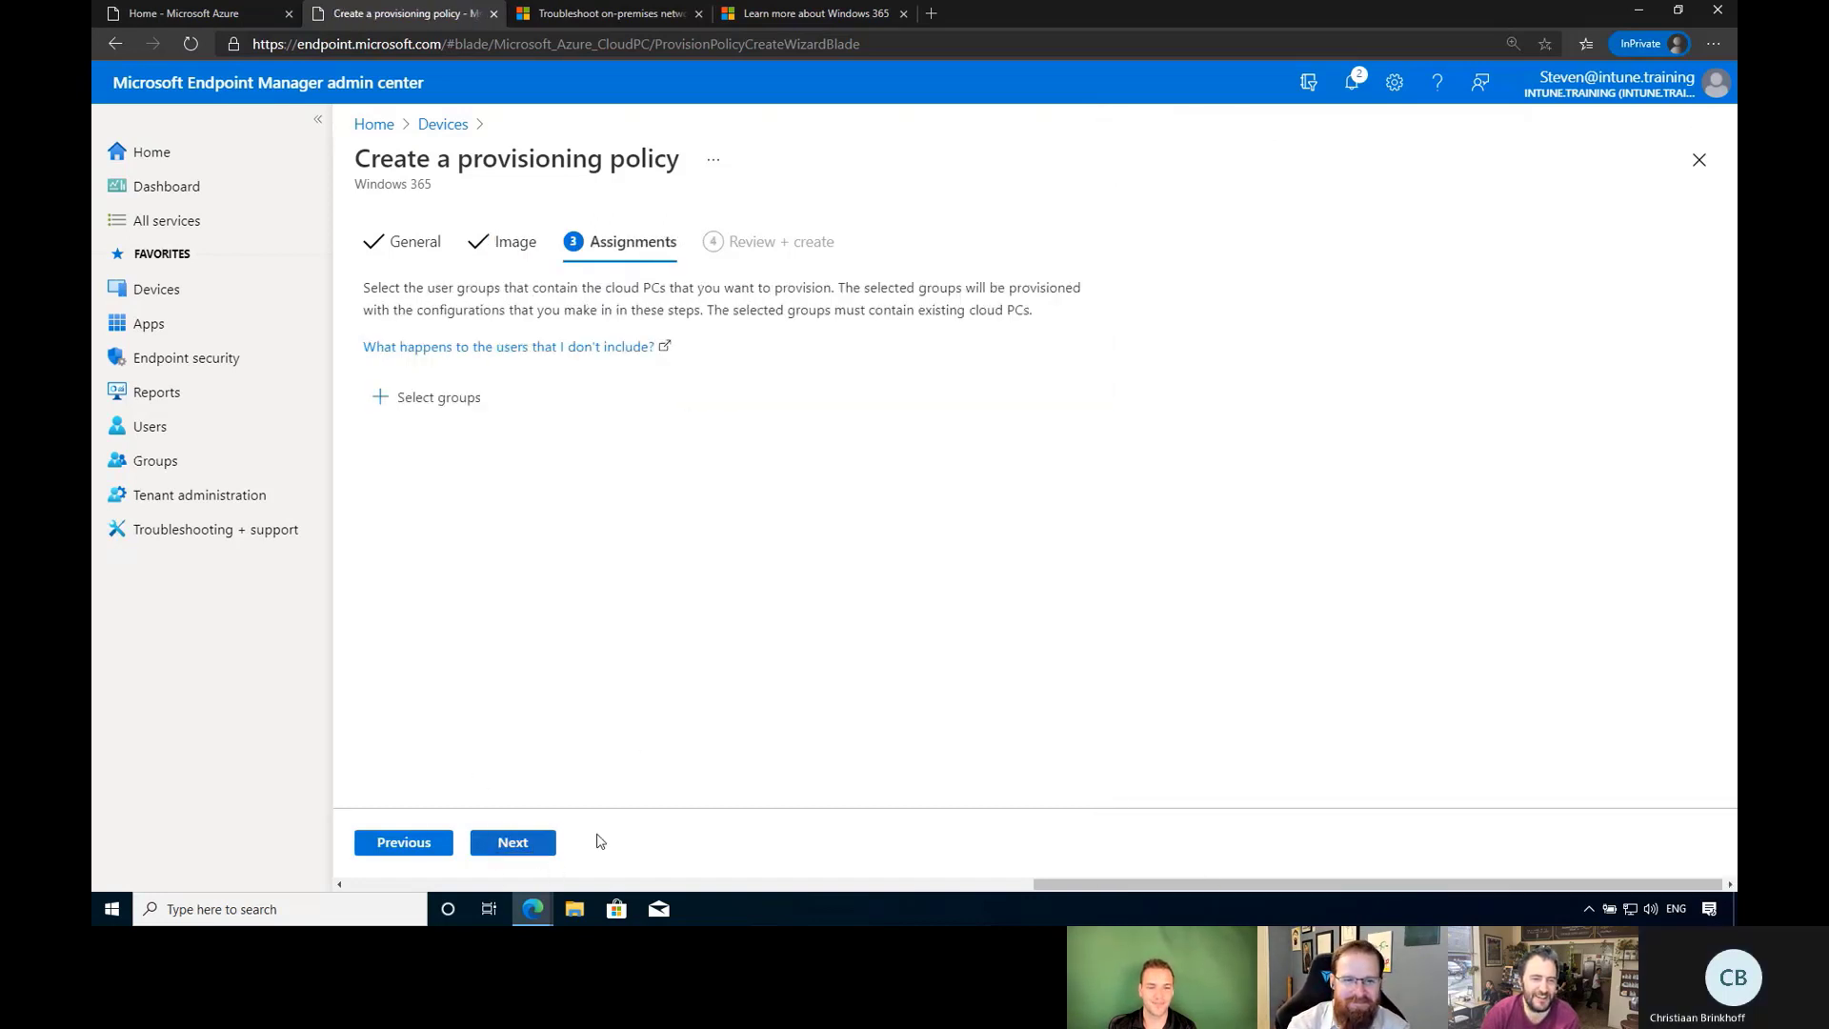
left_click(463, 408)
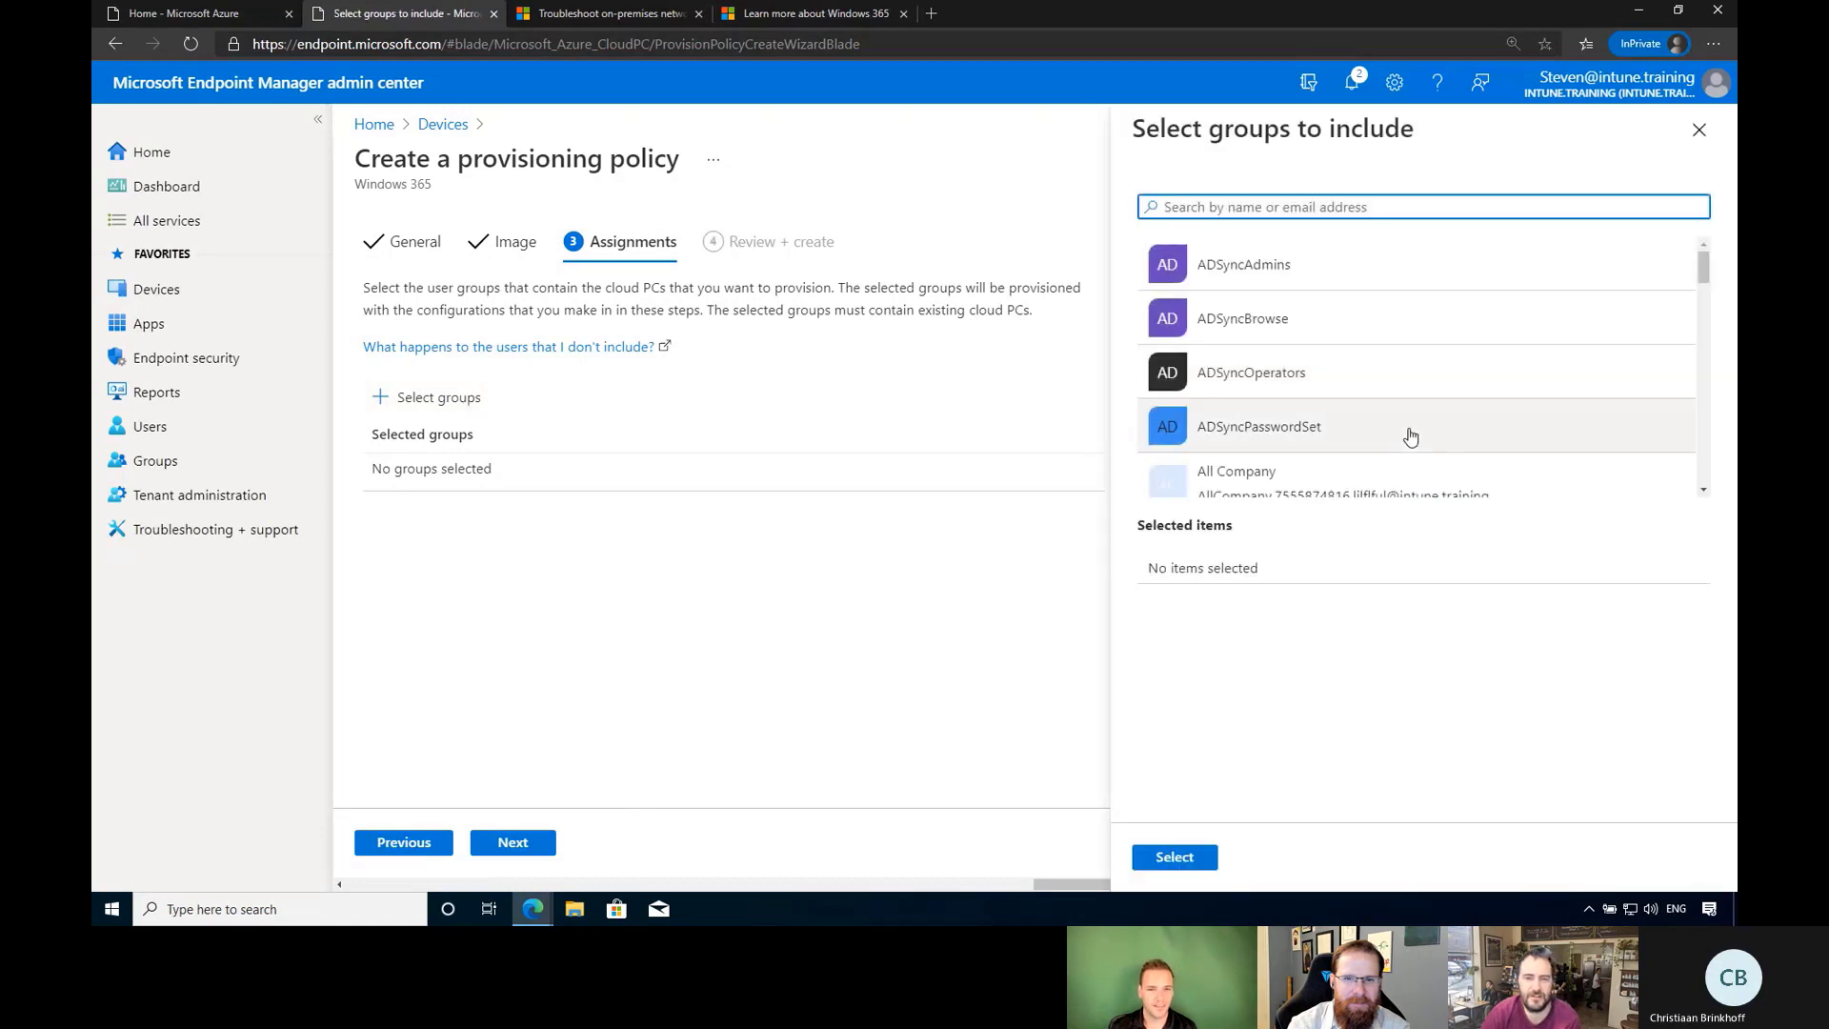
scroll(1524, 424, "down", 1)
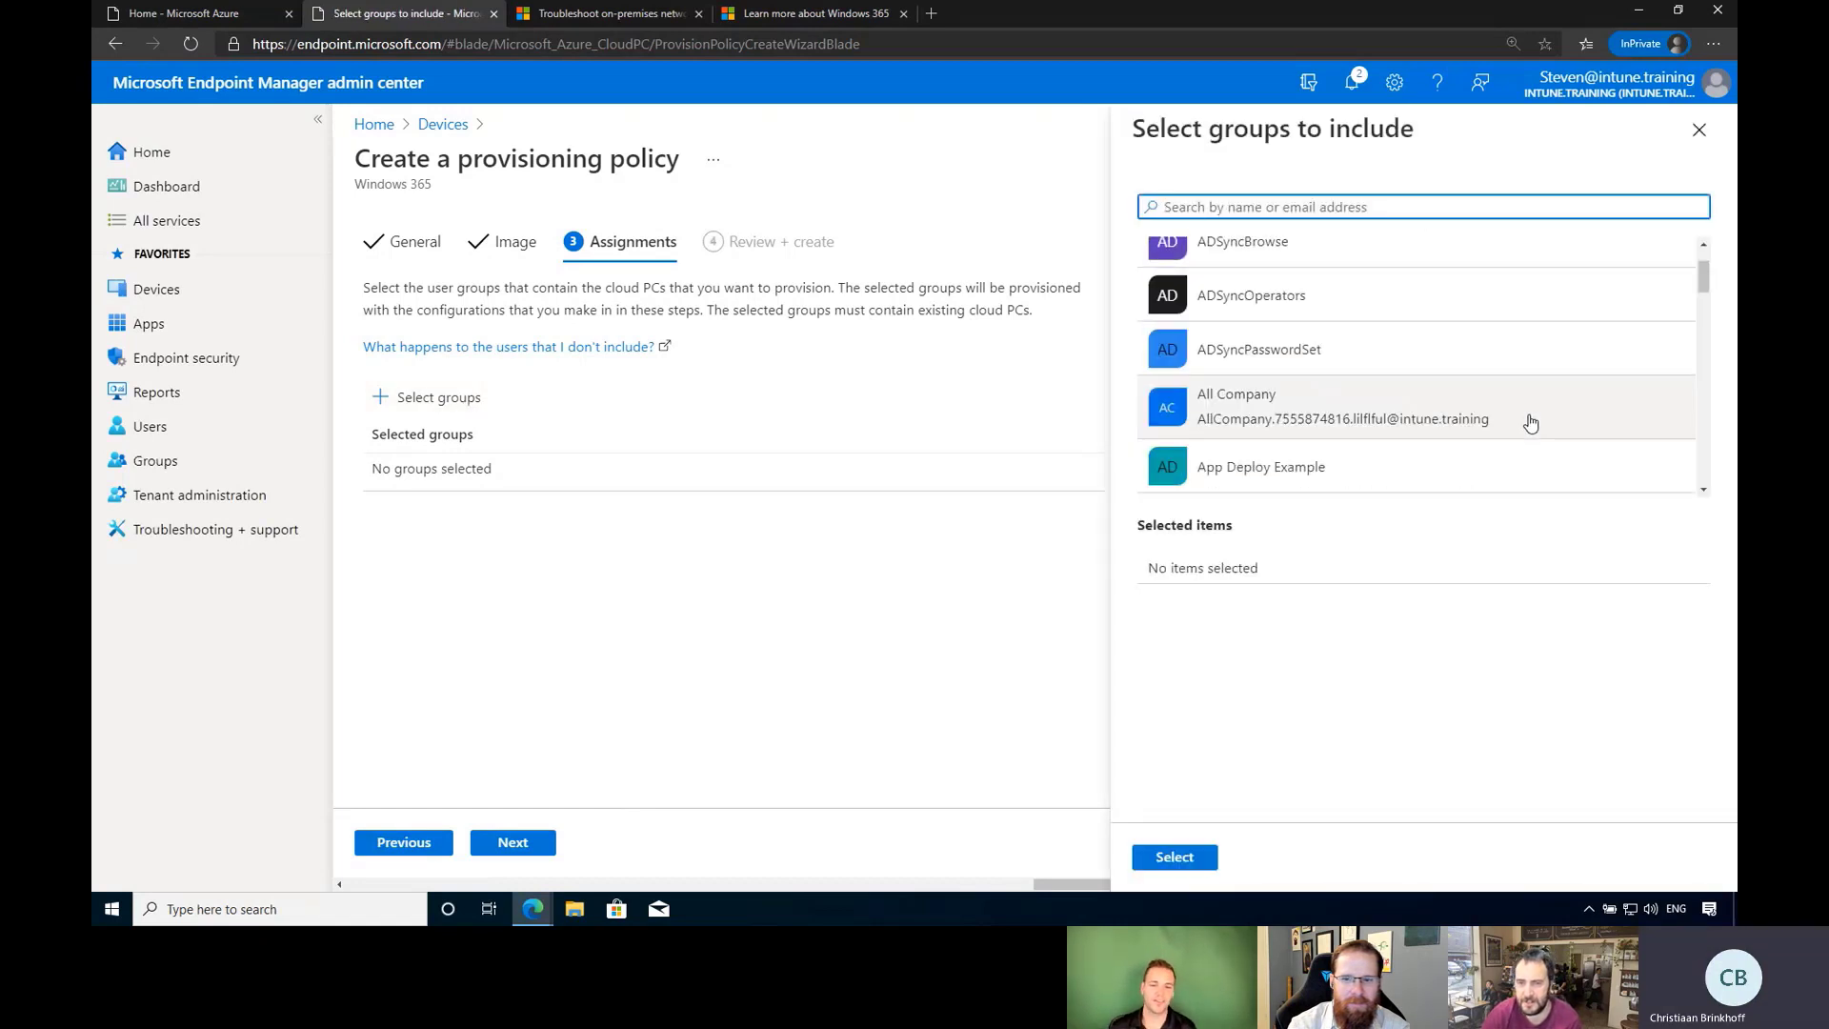
scroll(1531, 422, "down", 2)
scroll(1527, 425, "up", 1)
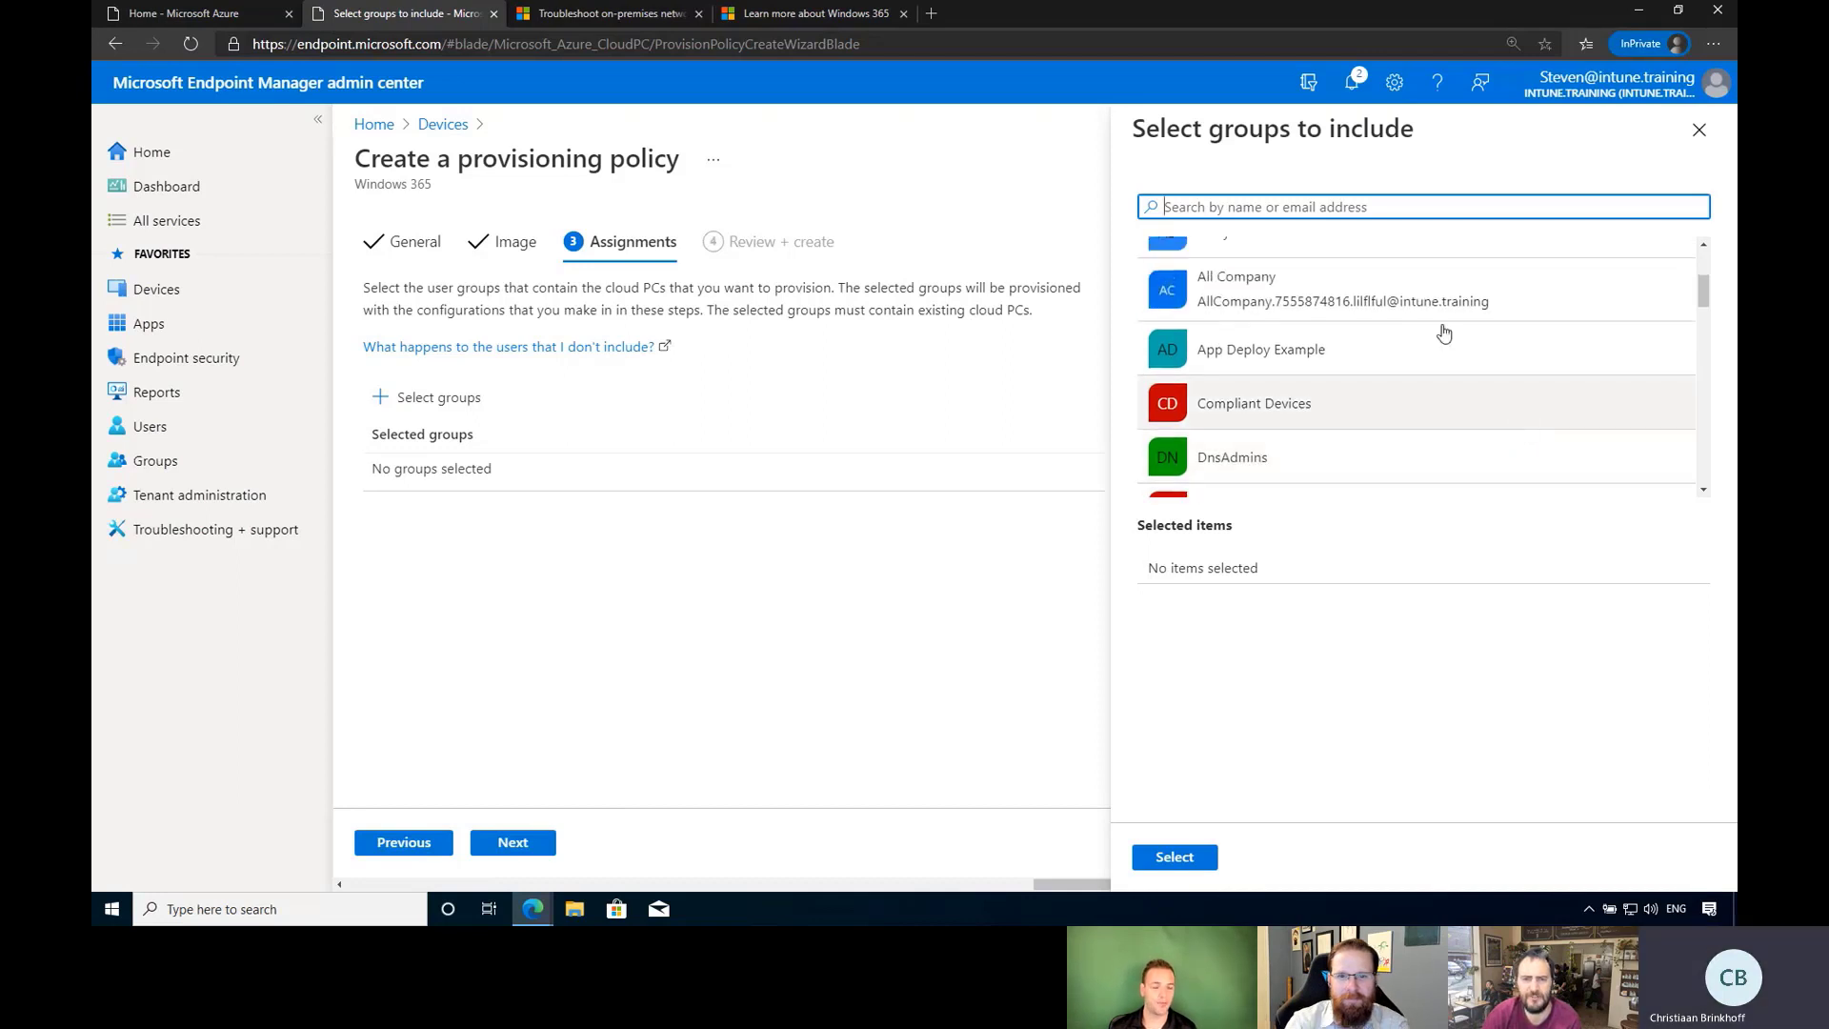
scroll(1516, 429, "down", 5)
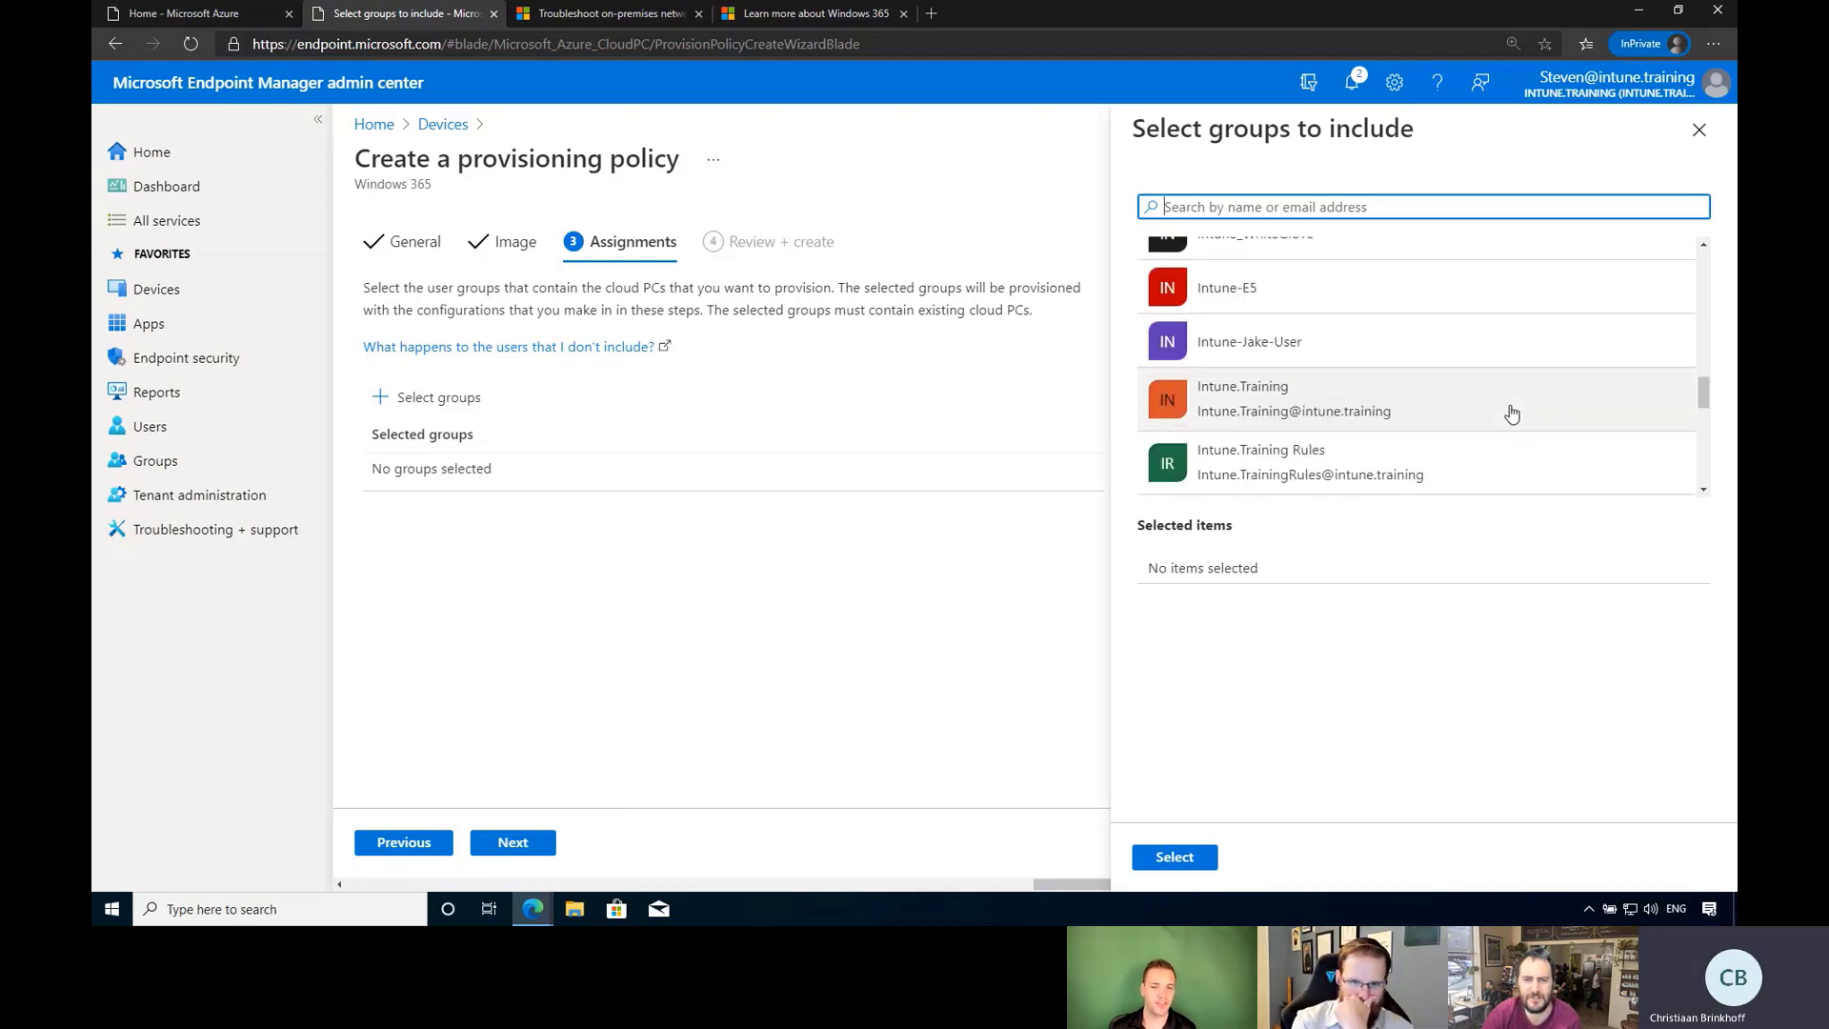
scroll(1512, 415, "down", 5)
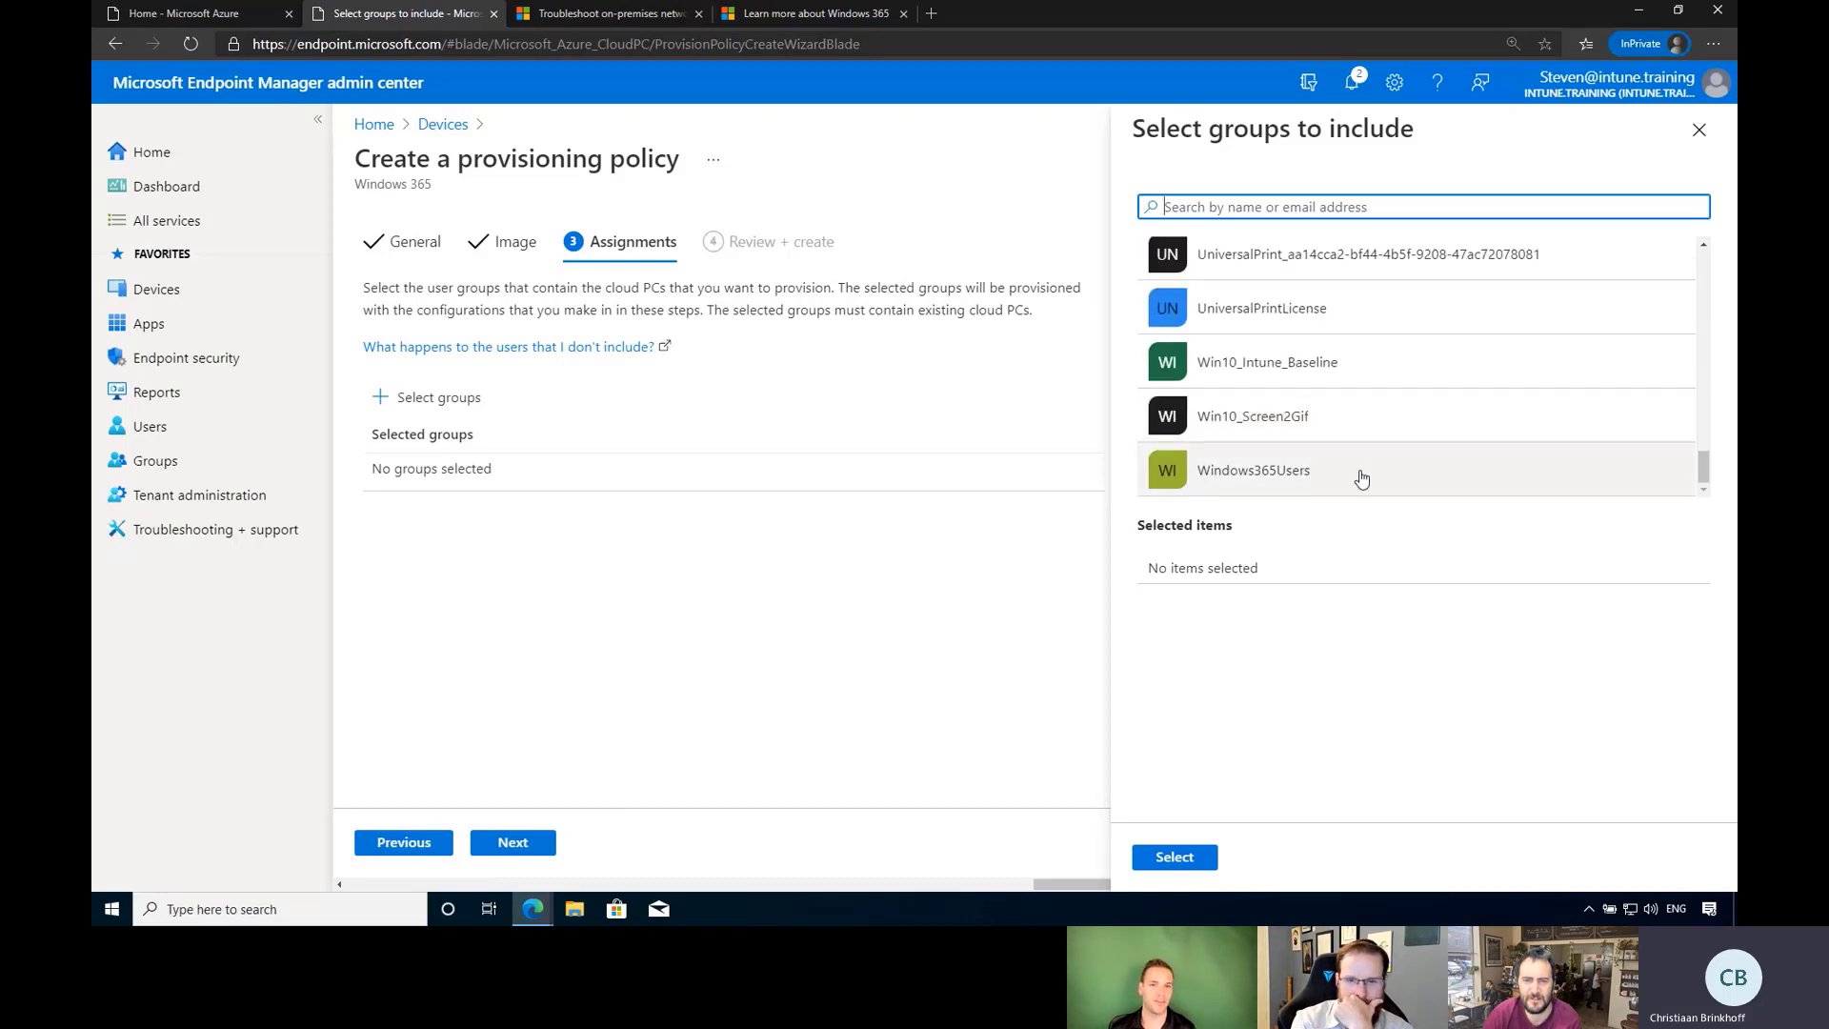
left_click(1359, 478)
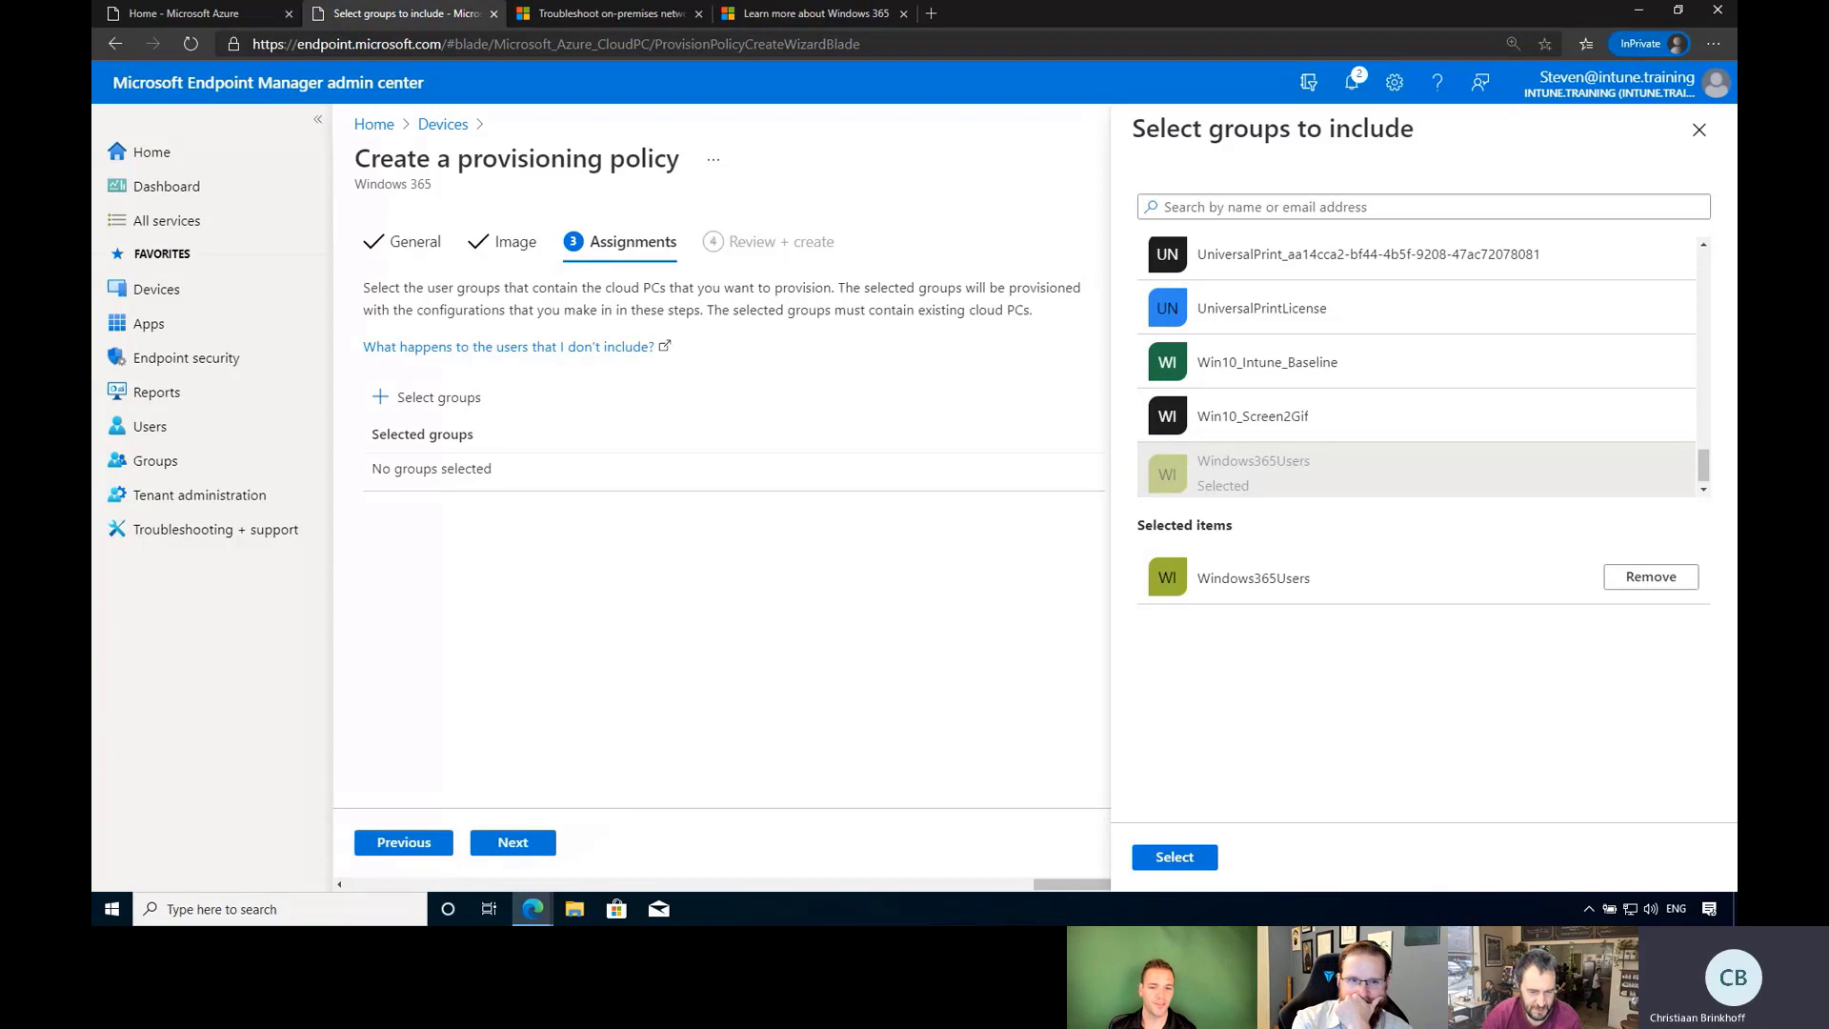
key("alt+Tab")
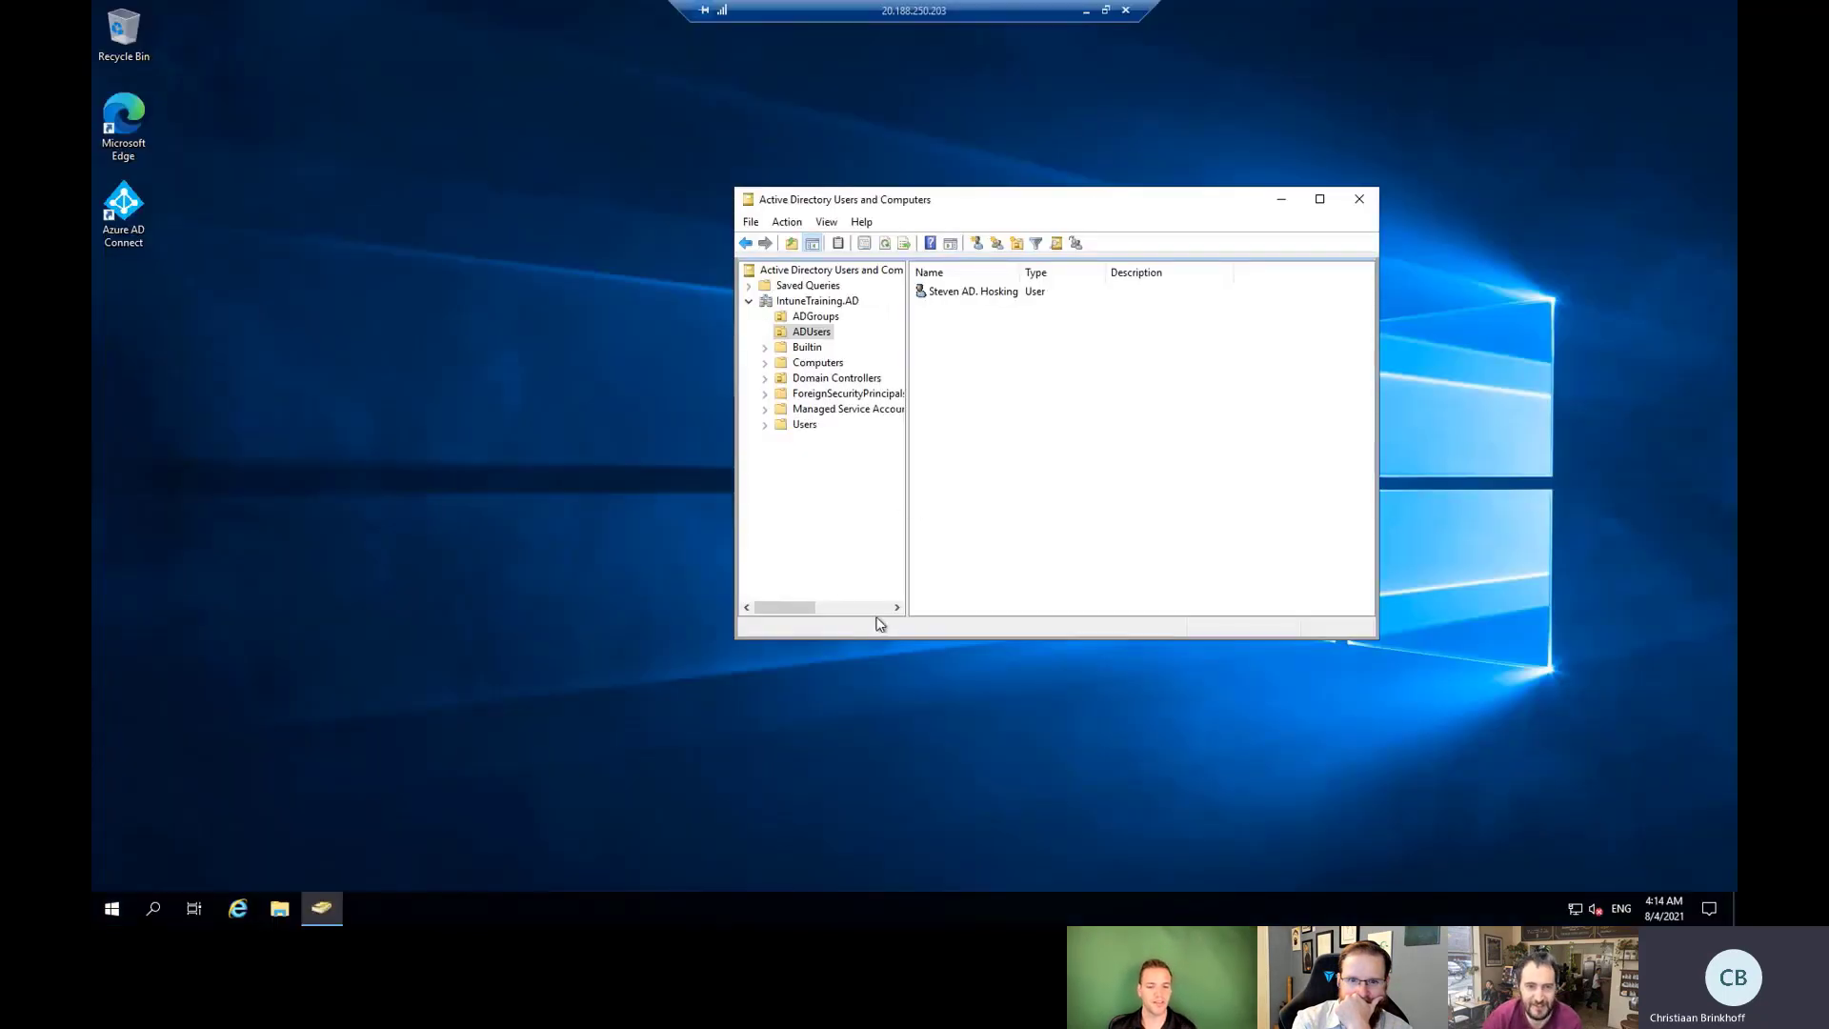
left_click(810, 315)
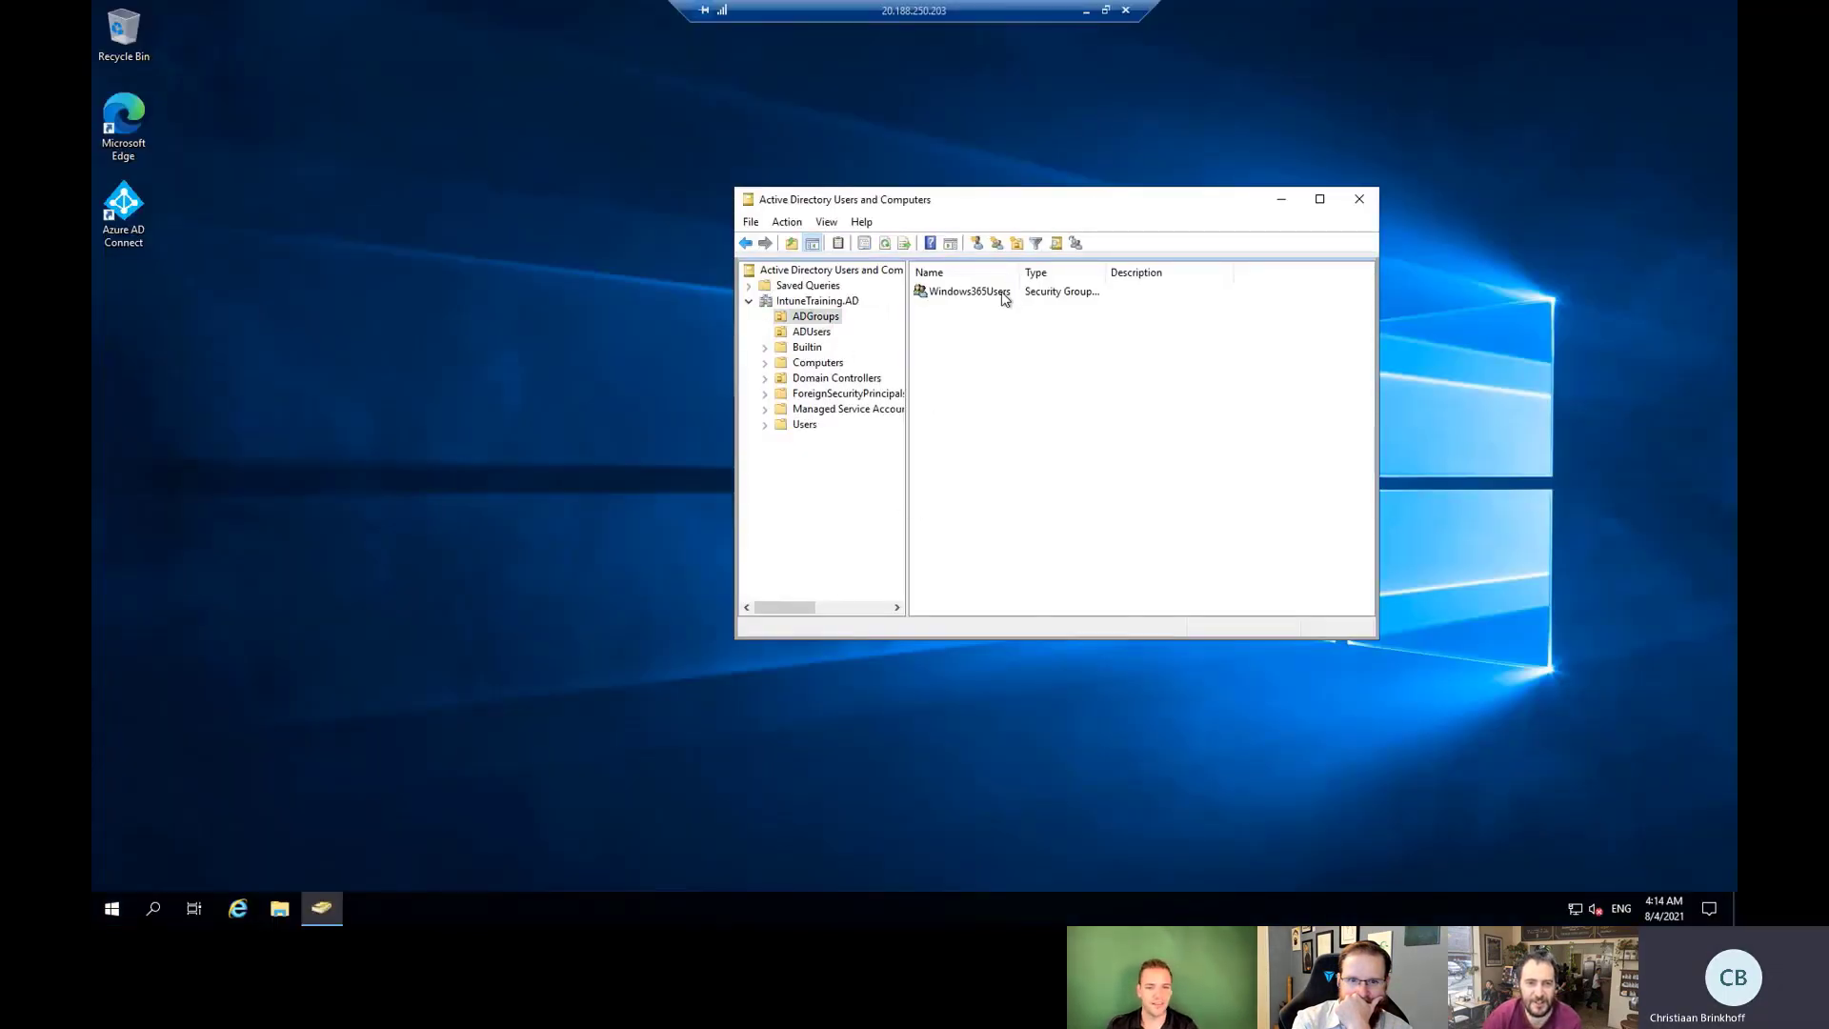
double_click(977, 292)
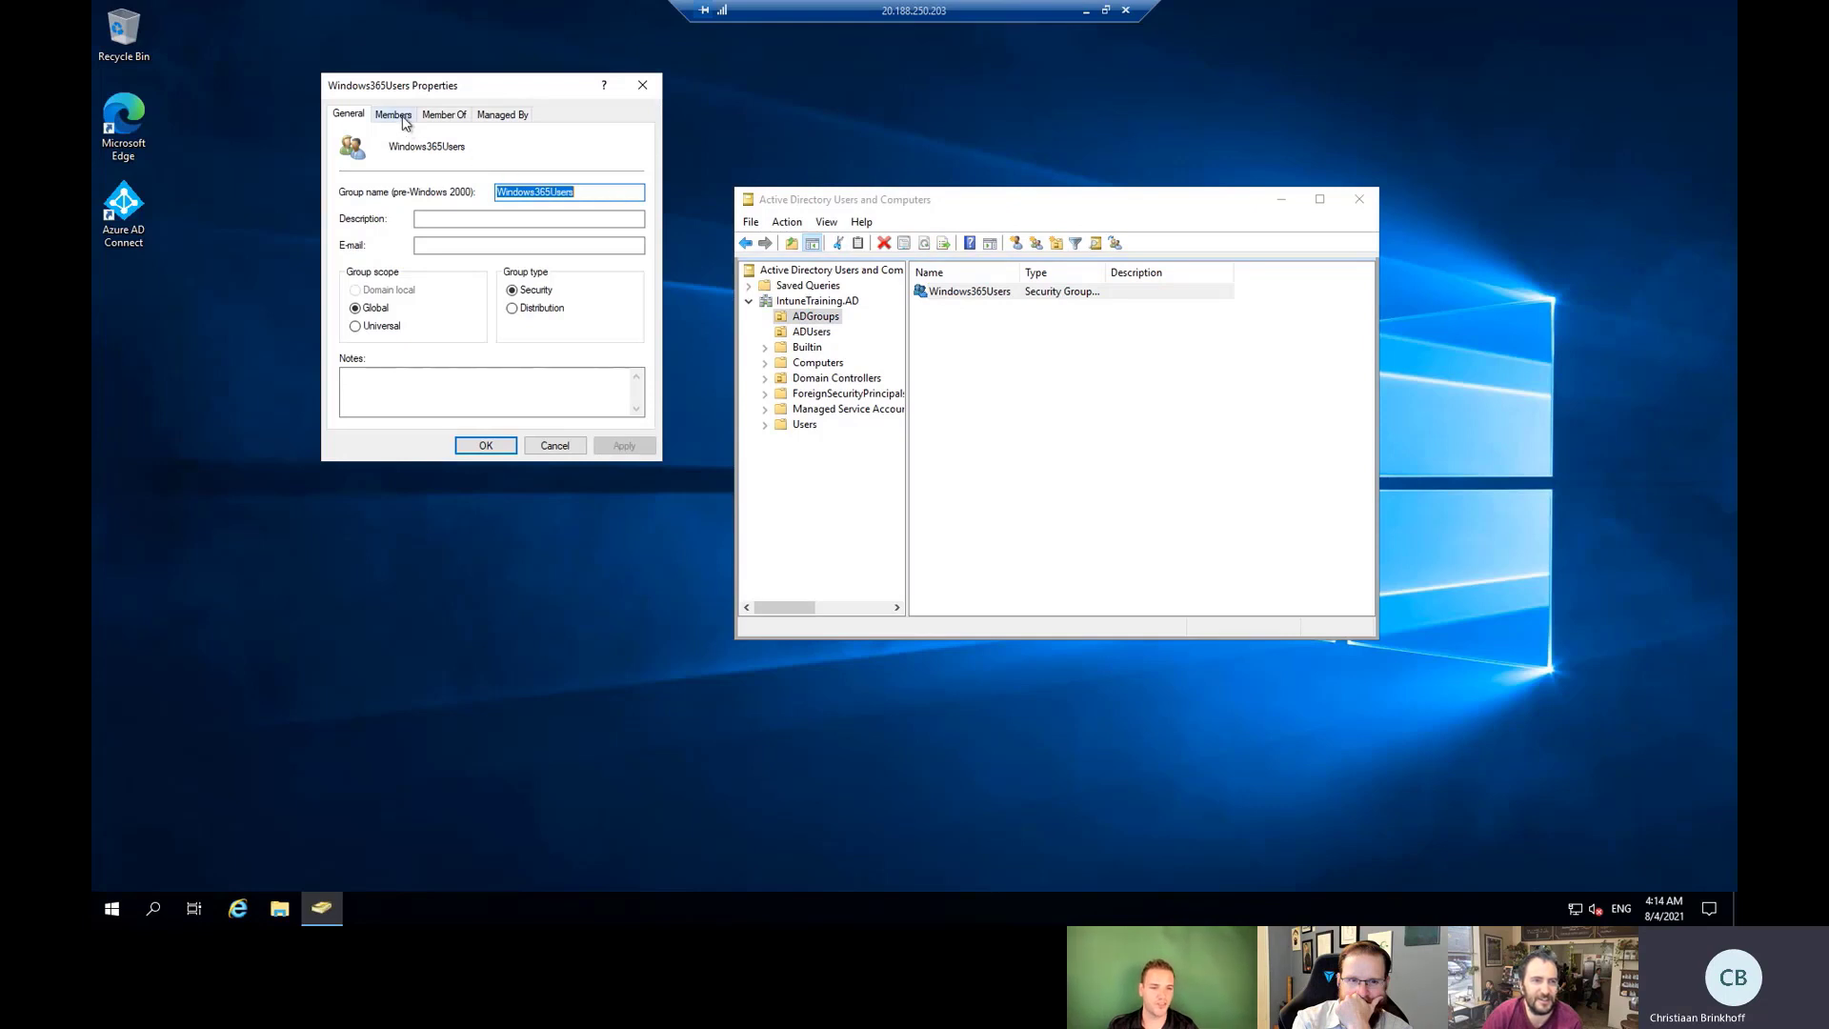
left_click(408, 120)
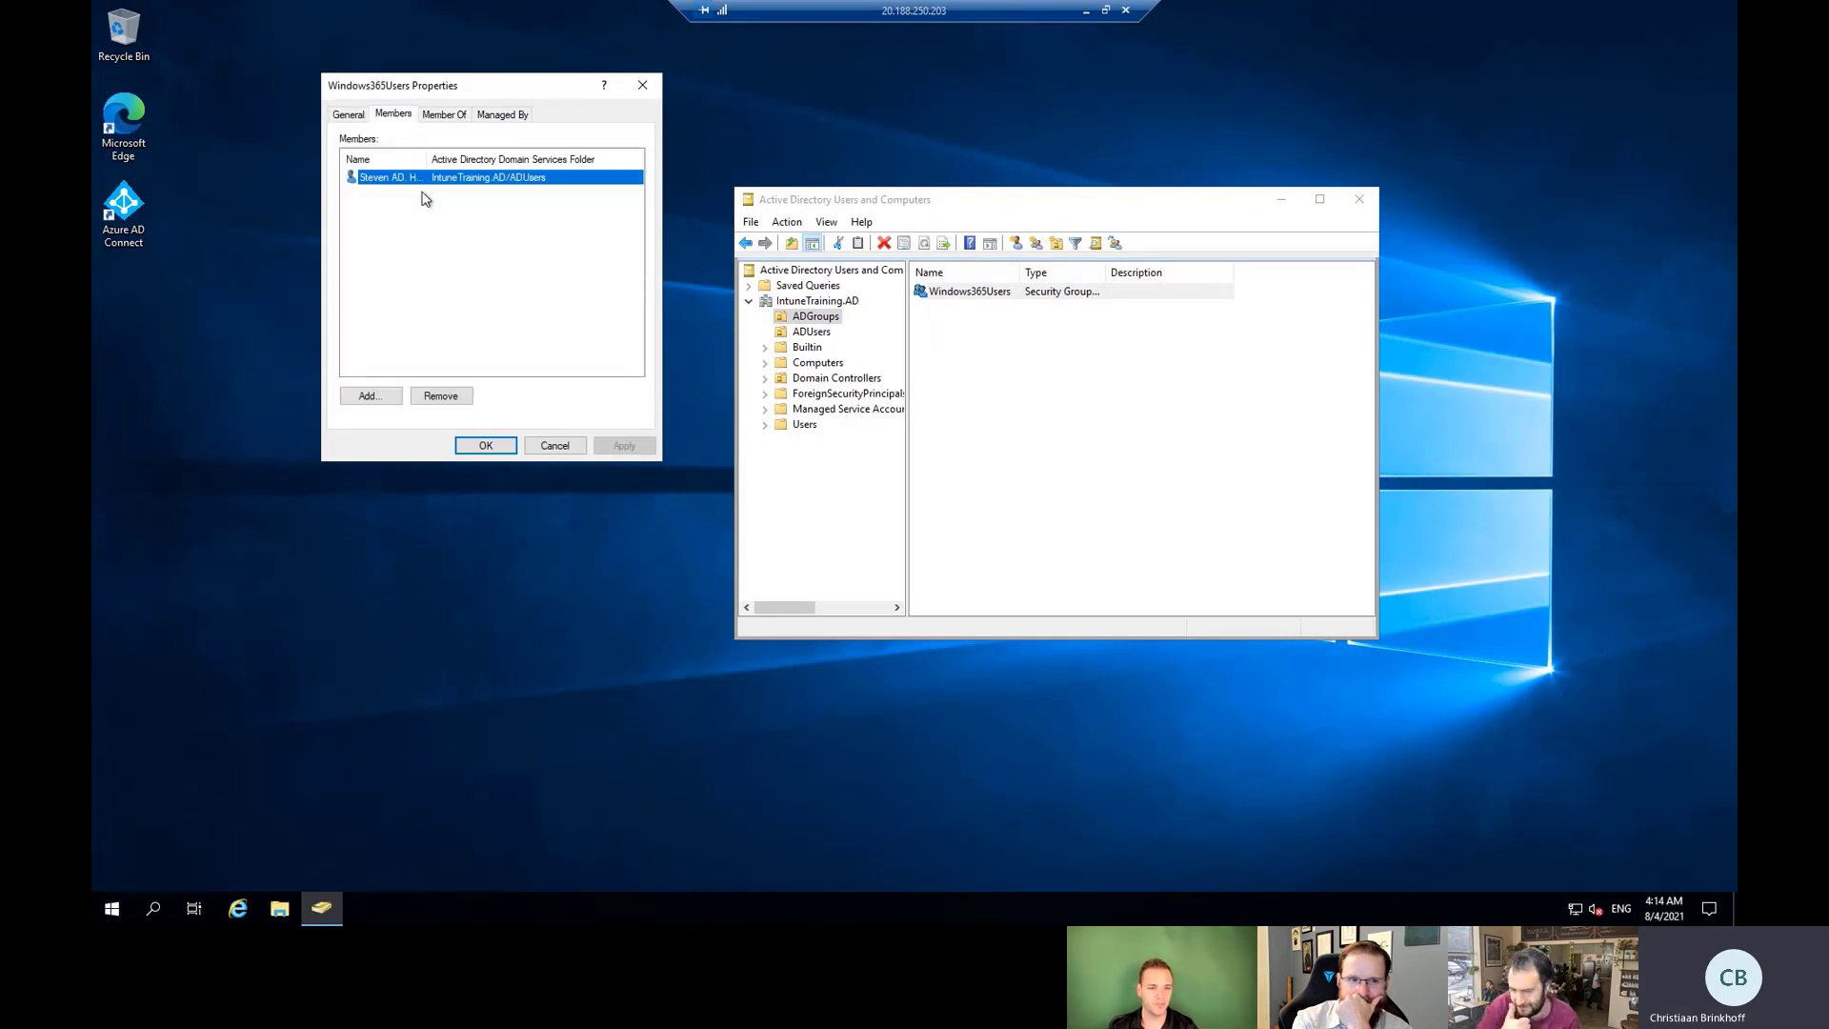
left_click(555, 445)
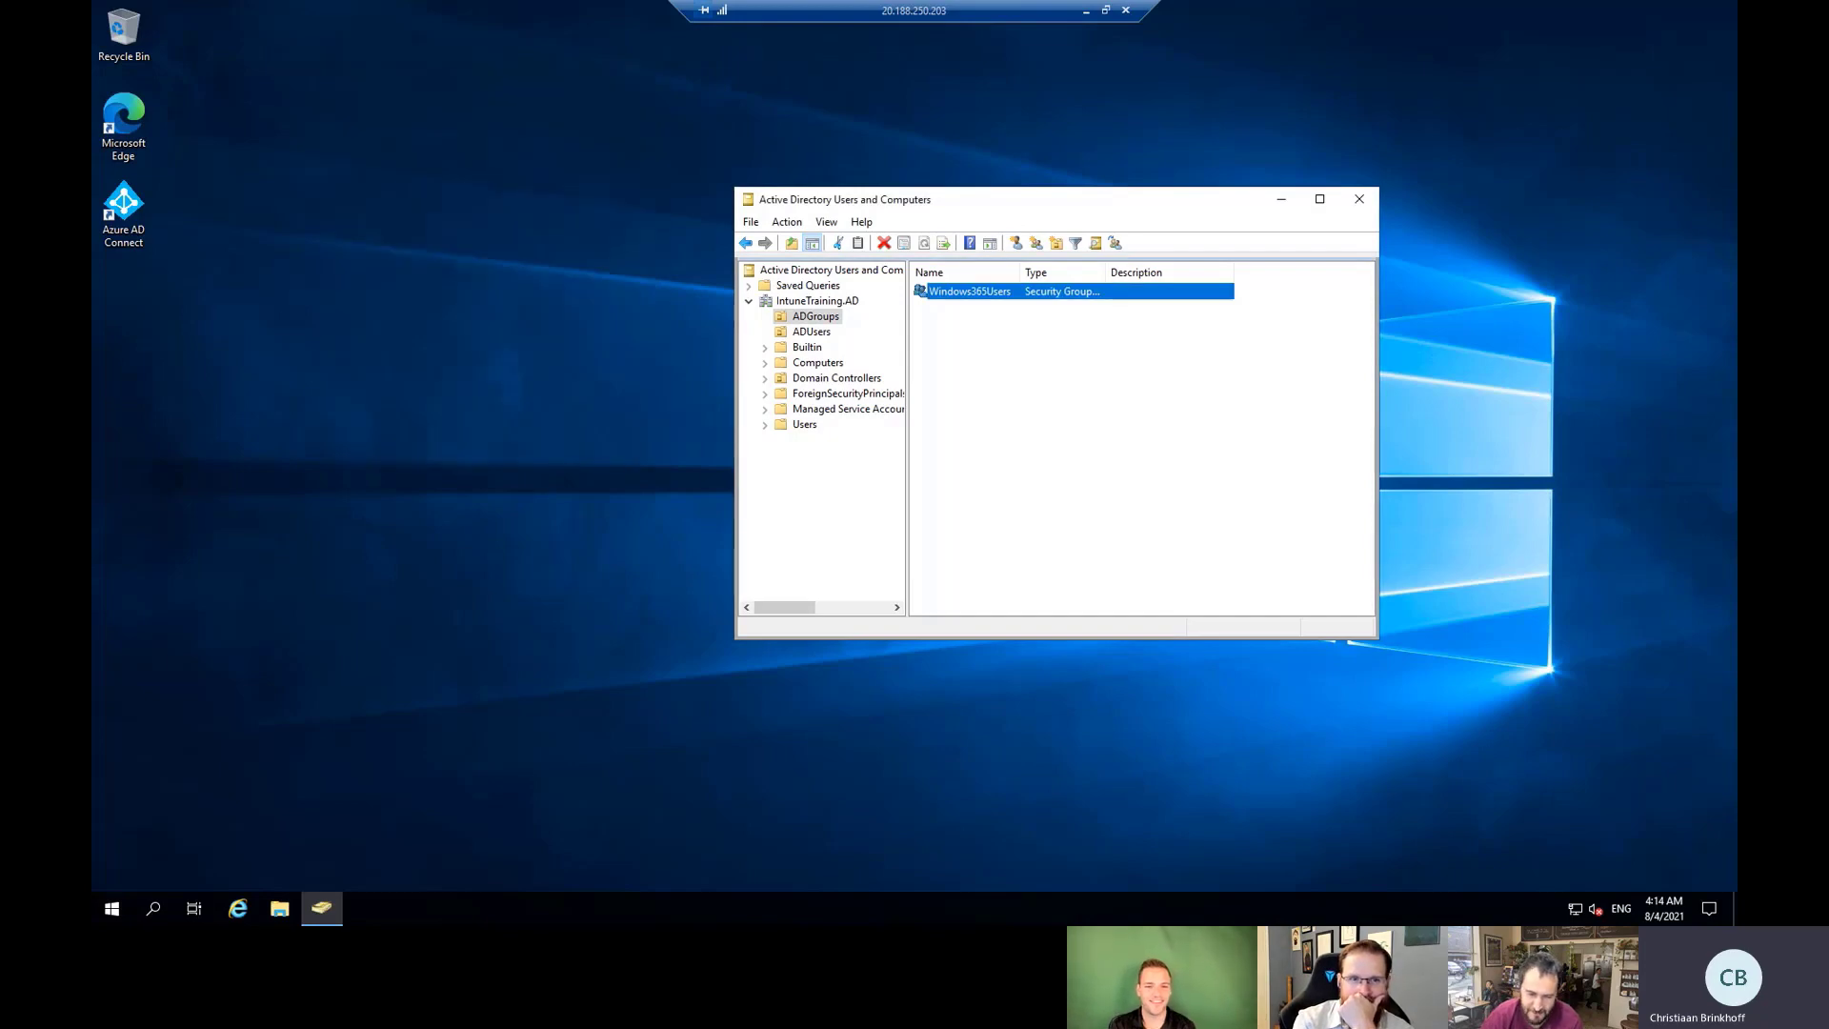
key("alt+Tab")
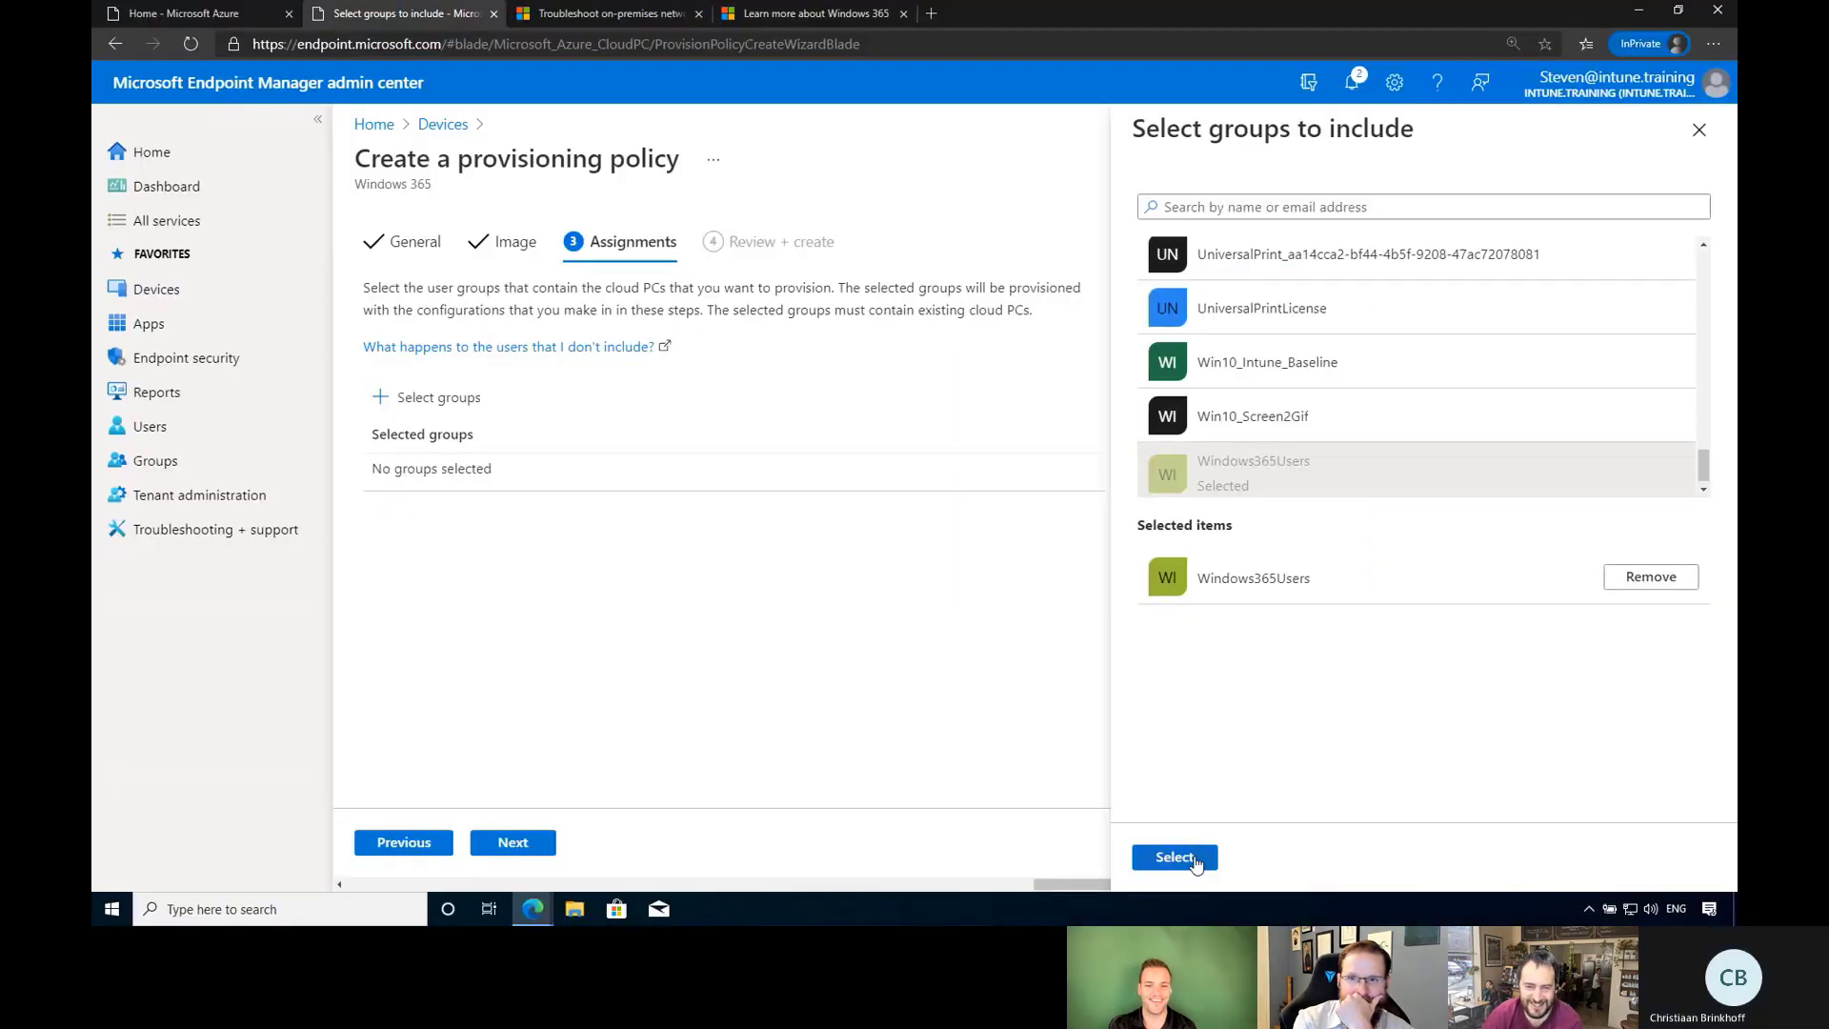
Confirm Windows365Users as the assigned group, review, and create the Intunetraining provisioning policy.
left_click(1174, 858)
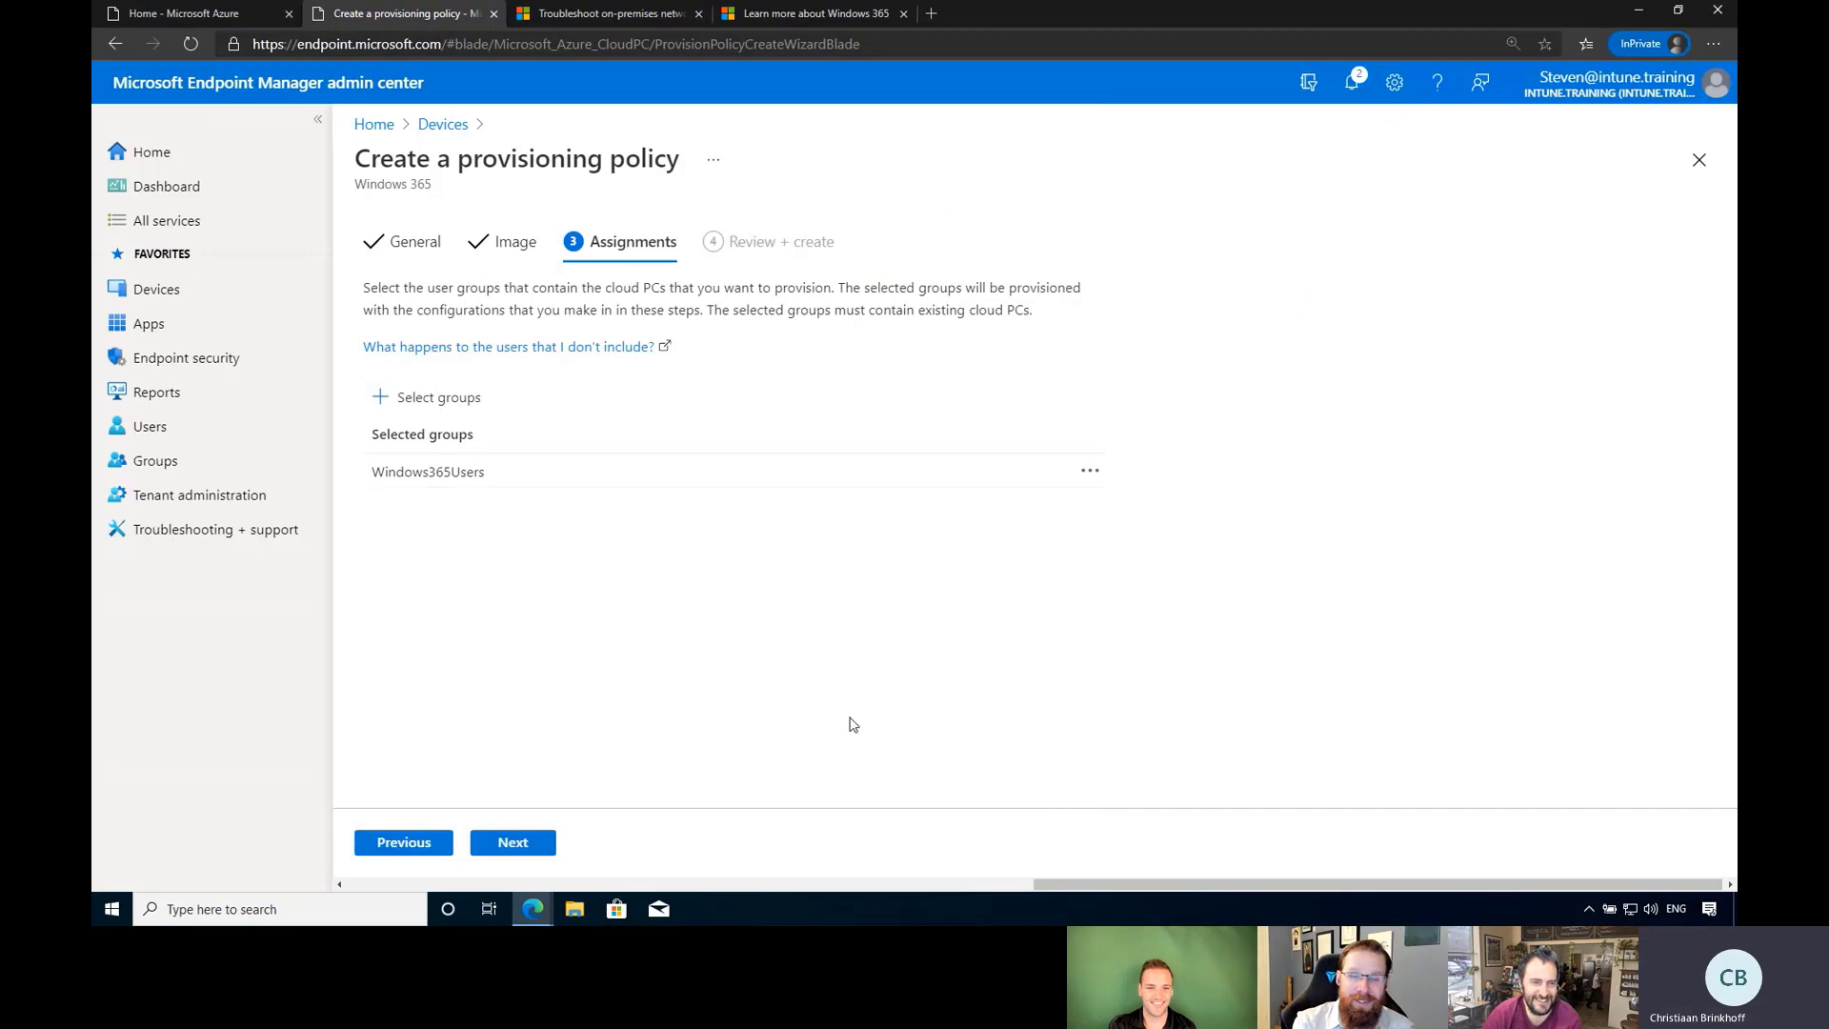
left_click(515, 842)
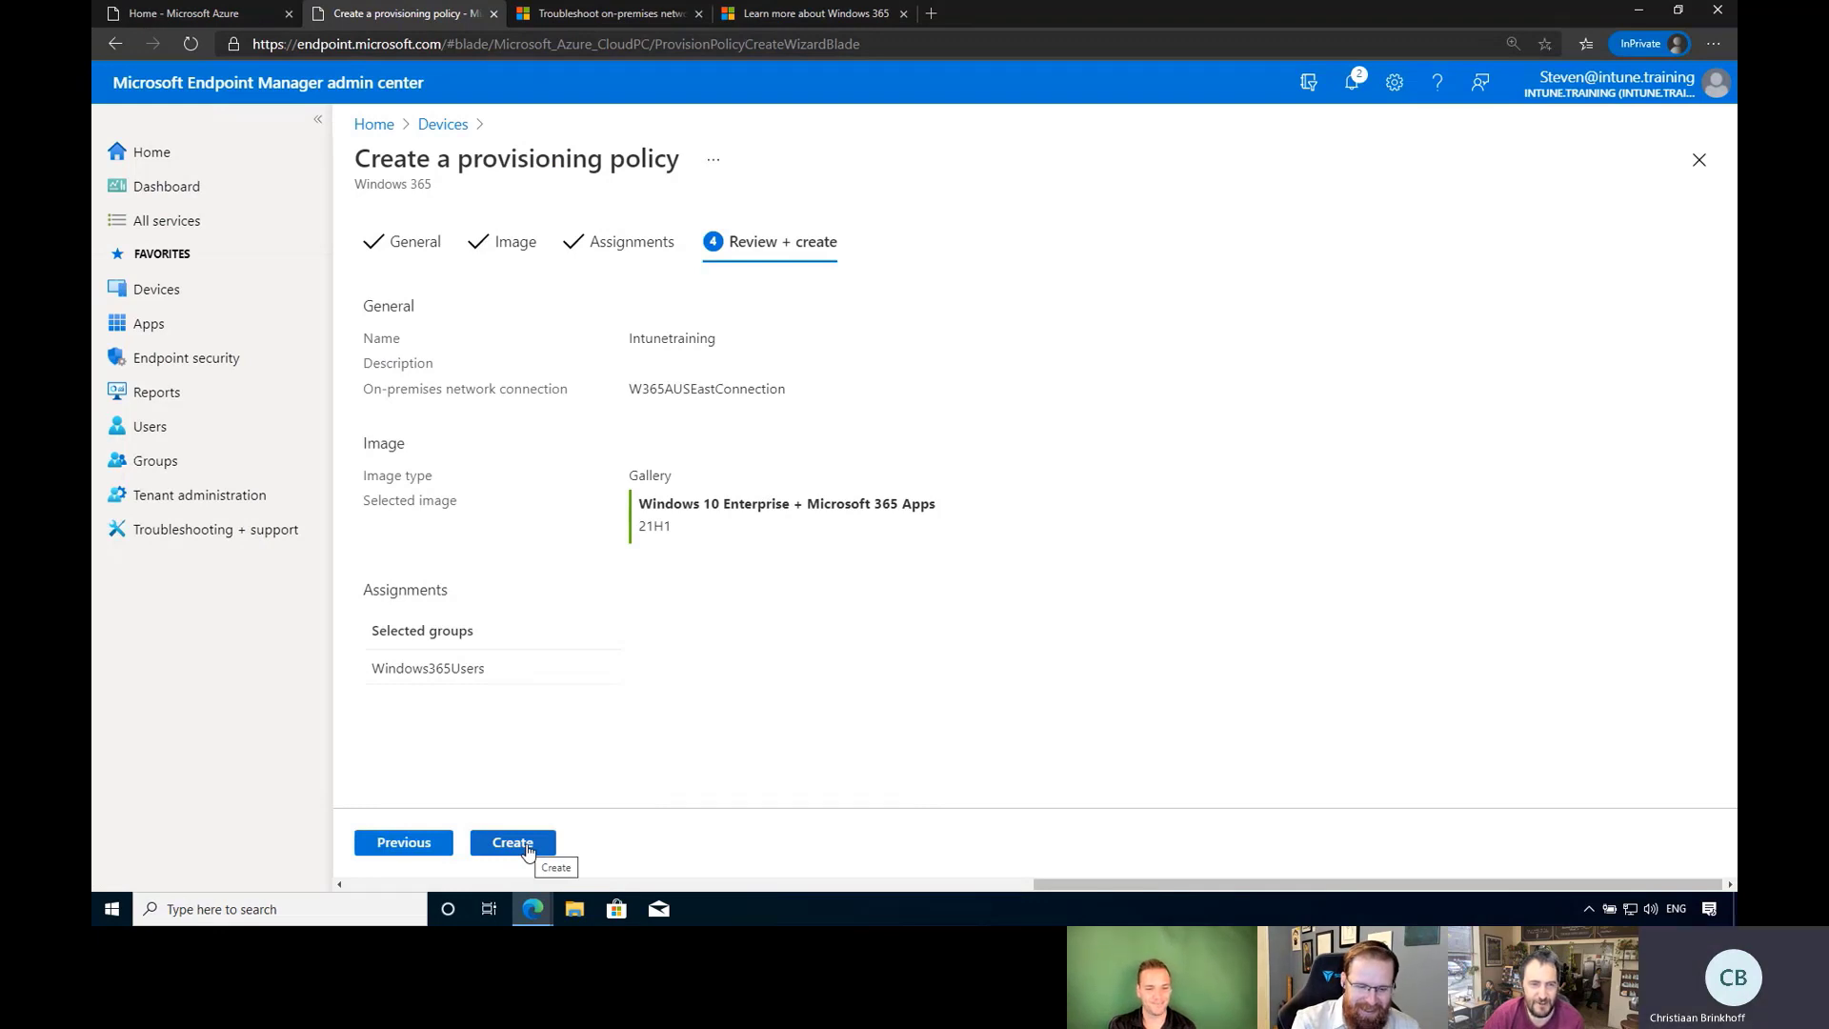
left_click(528, 850)
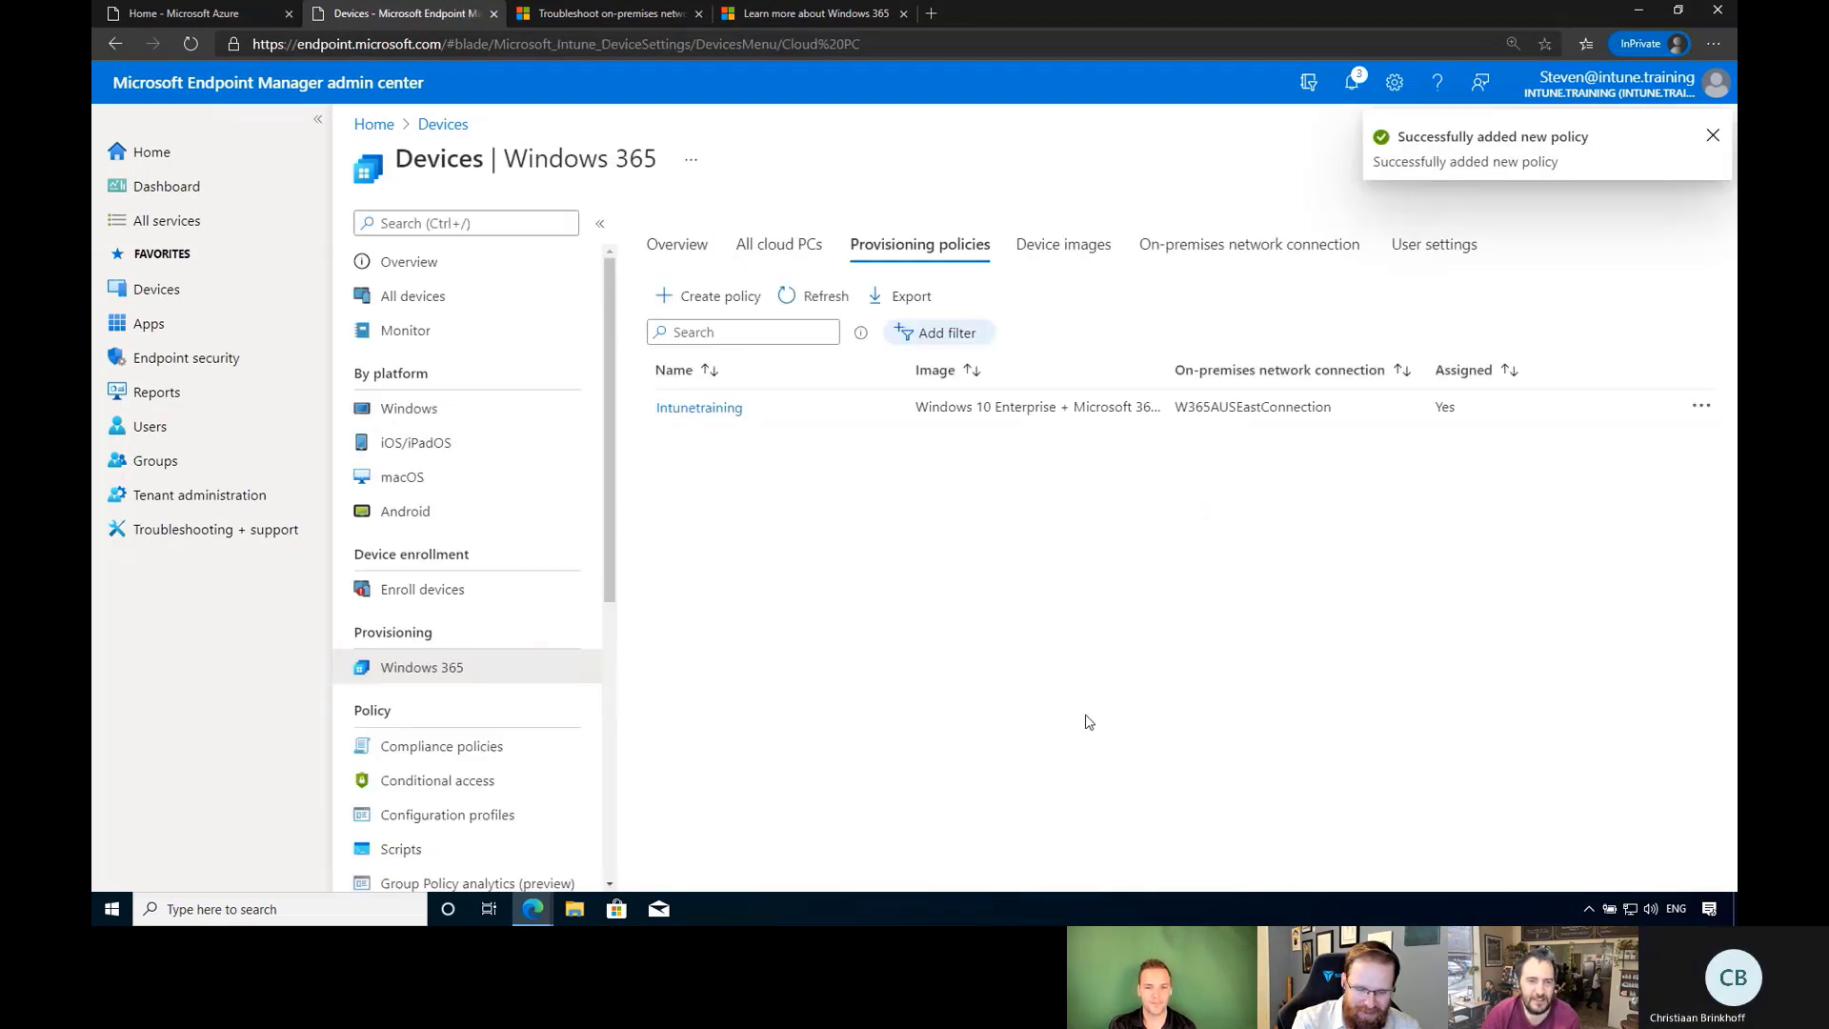
Dismiss the success notice, refresh the policy list, and view all cloud PCs with their status.
left_click(1713, 136)
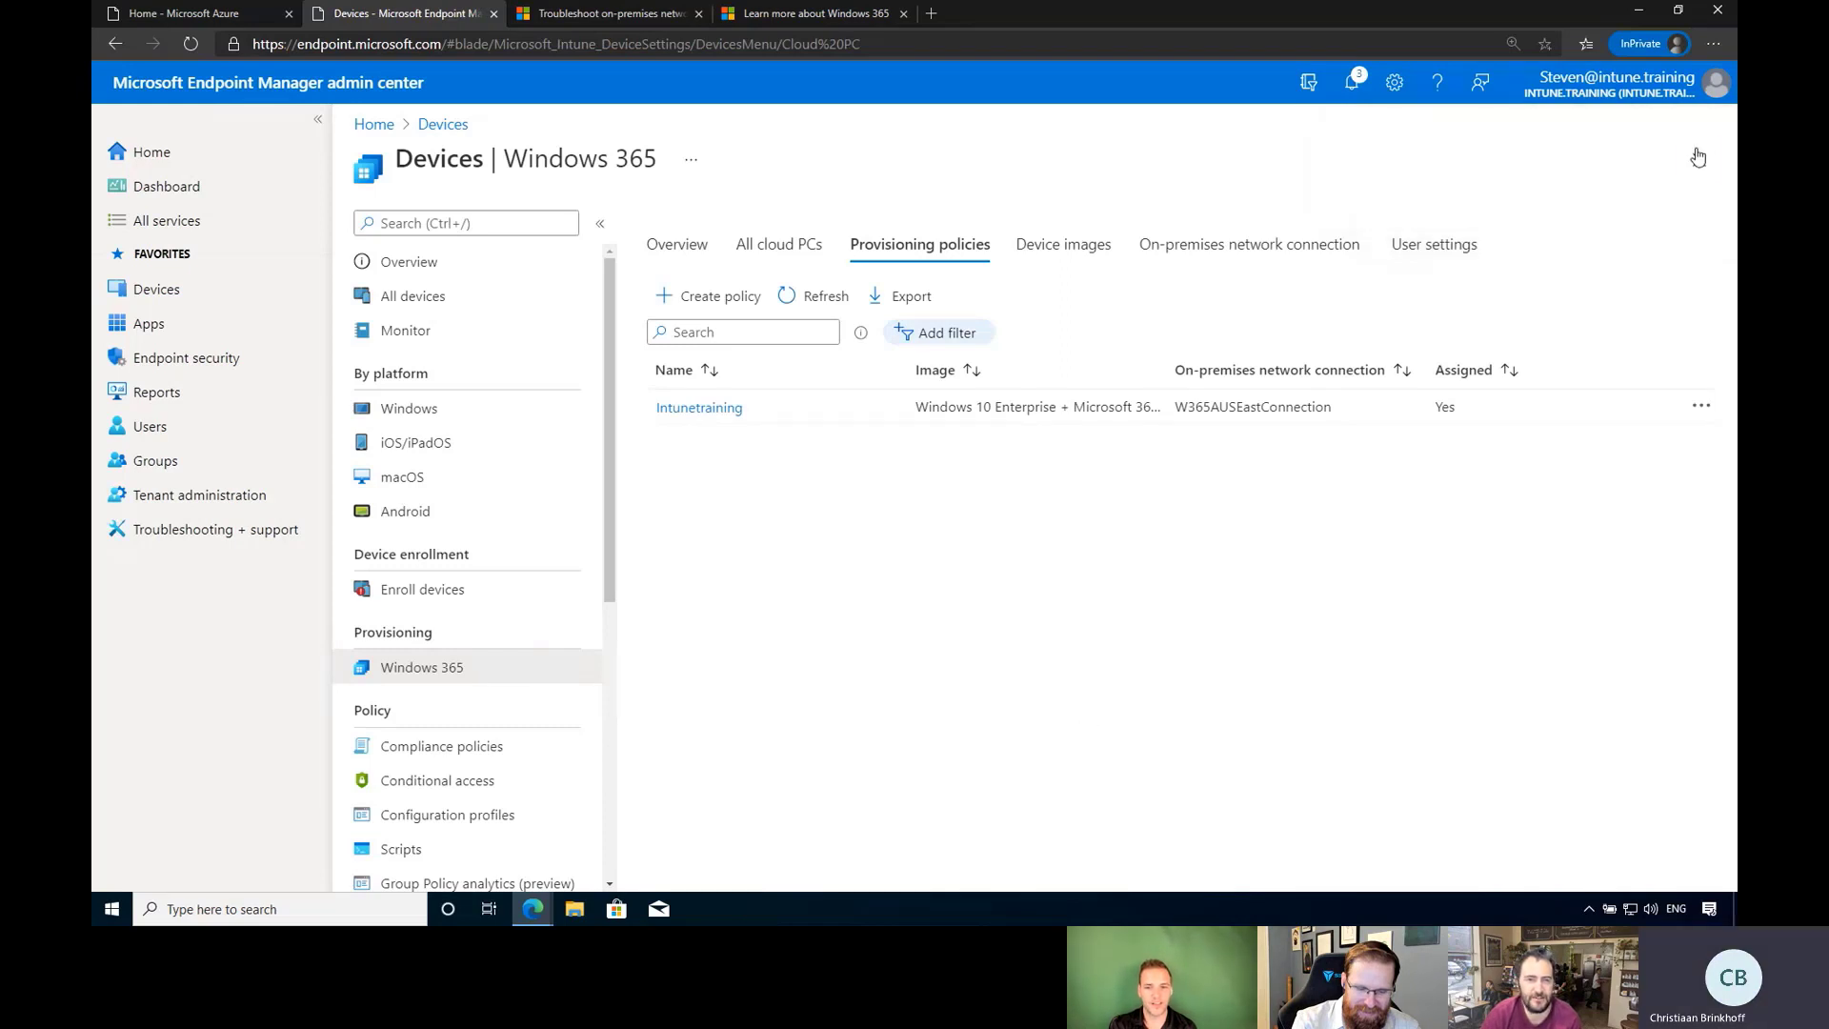
left_click(816, 296)
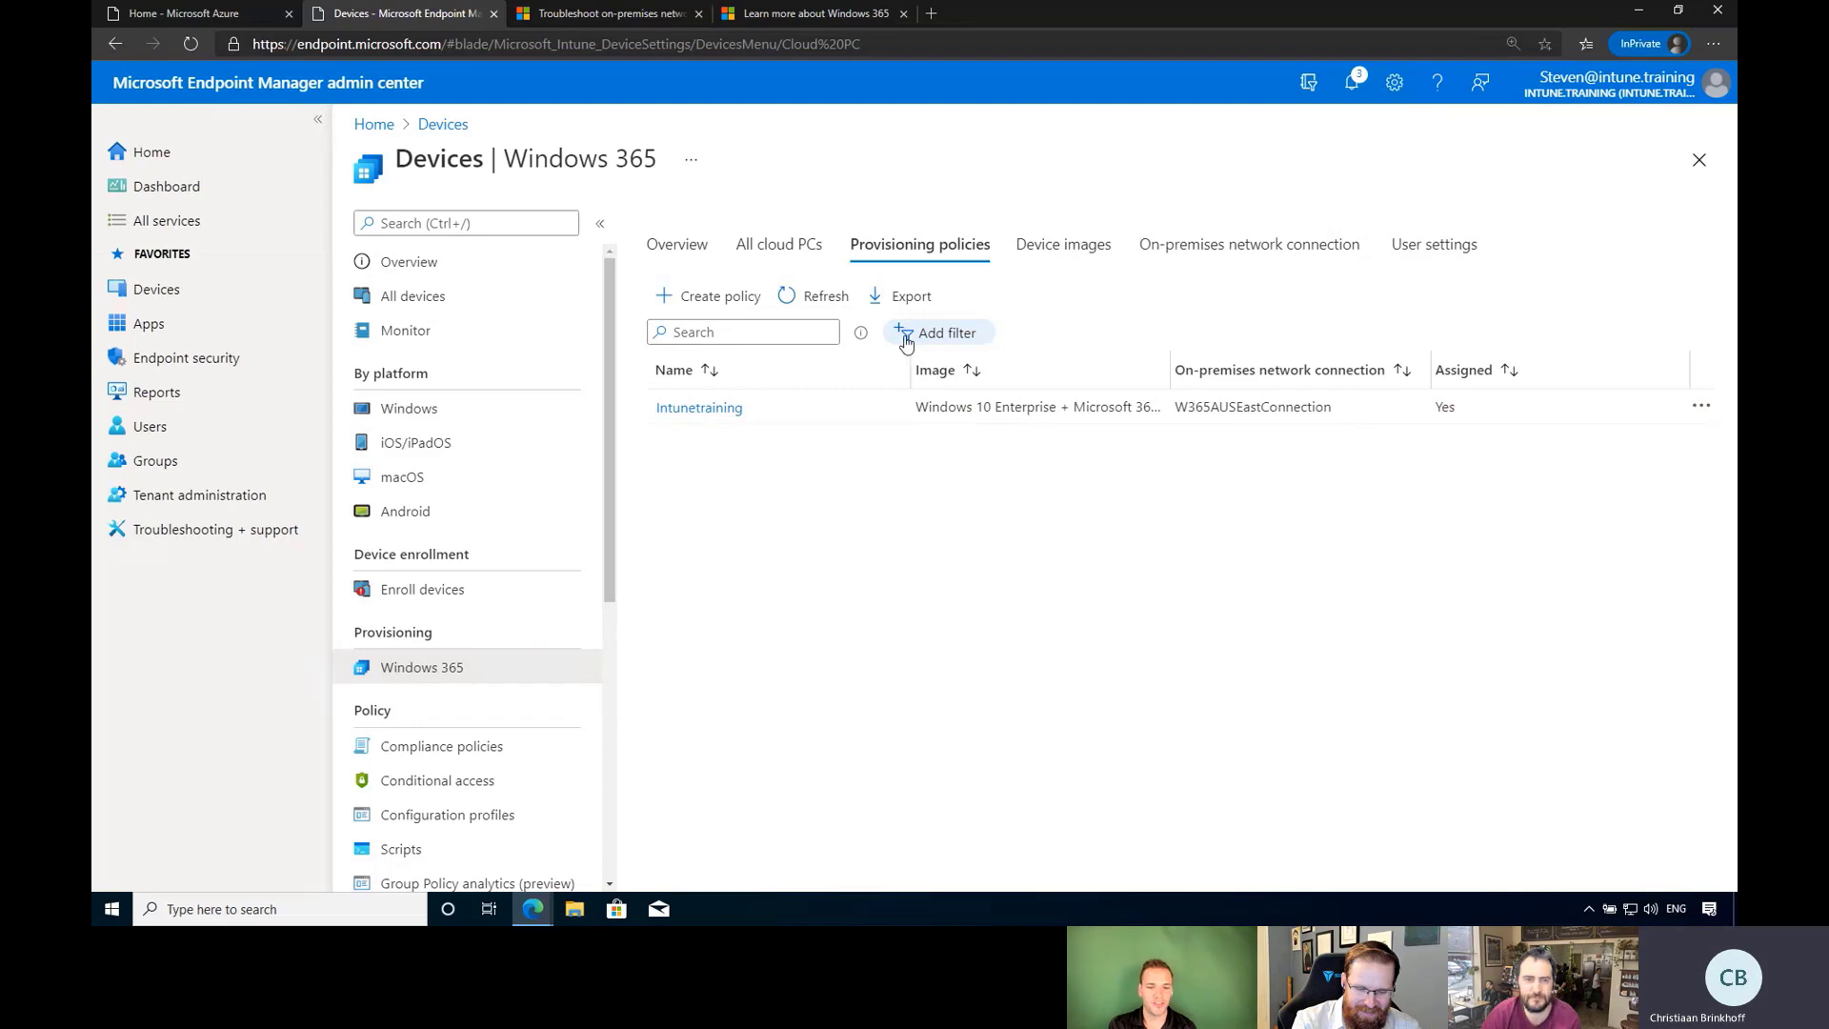
left_click(782, 246)
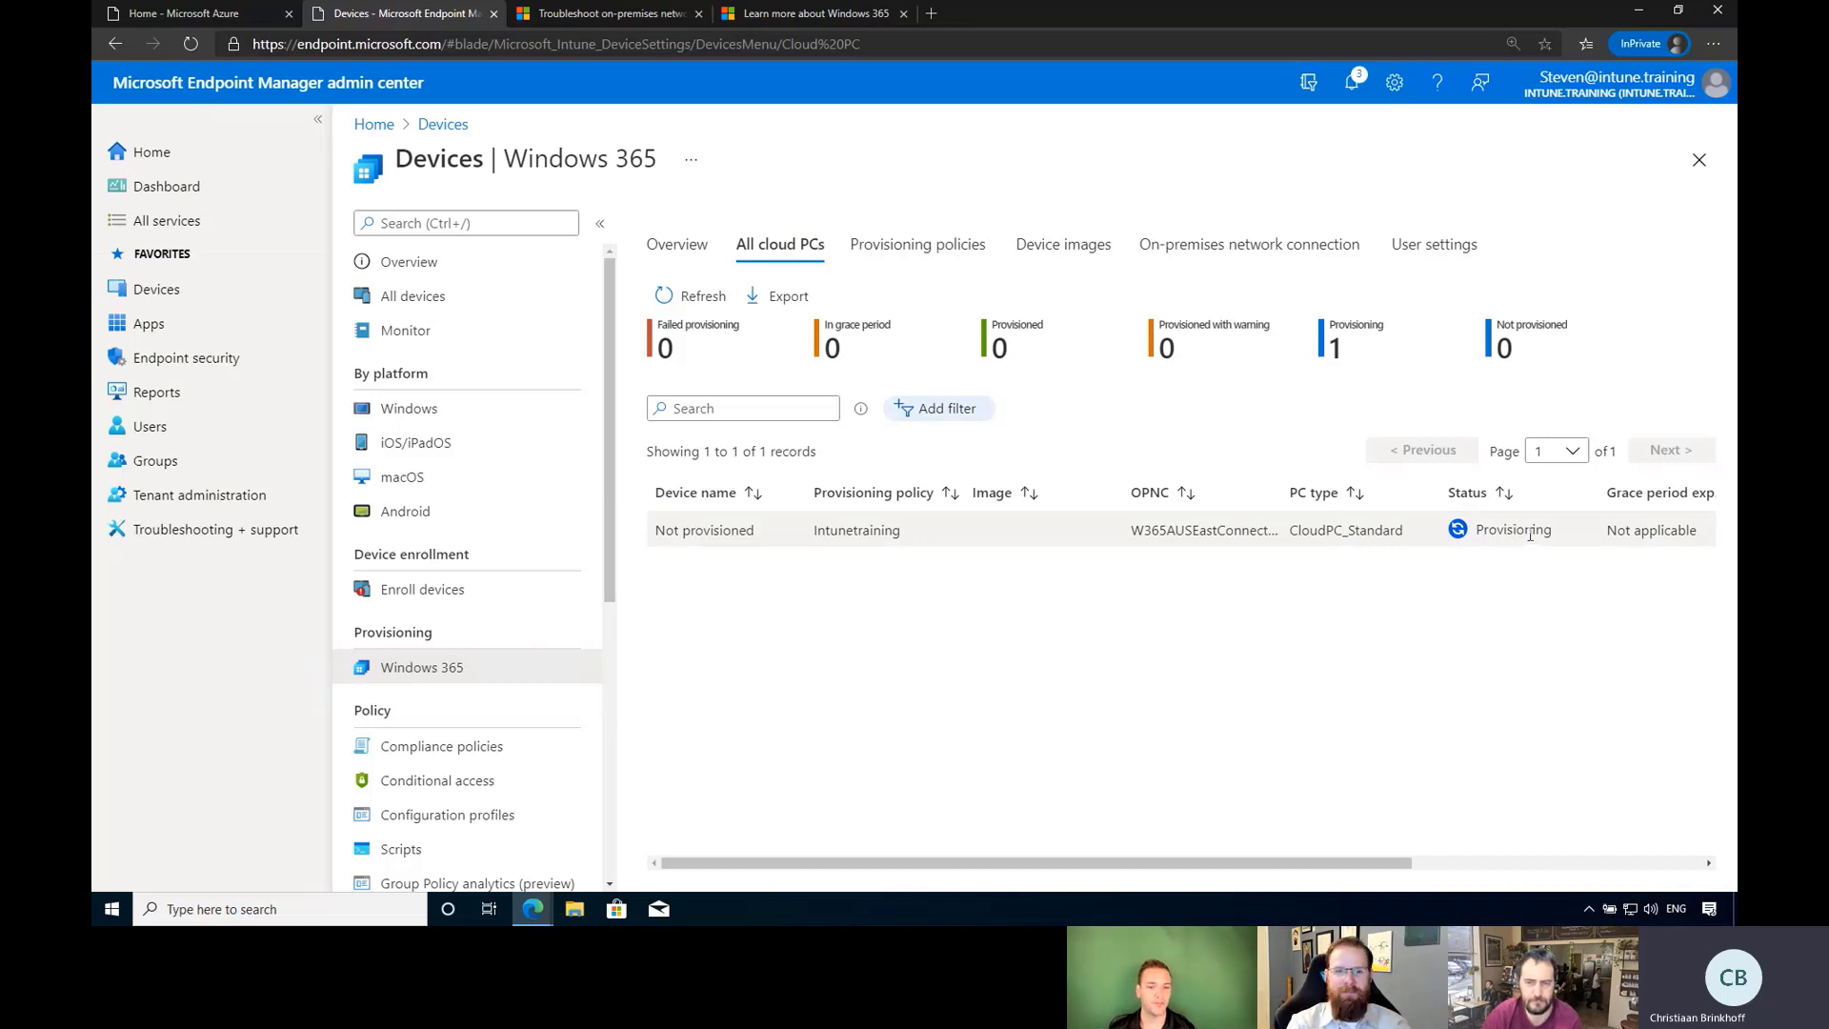
Collapse the Windows 365 and portal navigation menus so the cloud PC table shows every column.
scroll(1267, 791, "right", 5)
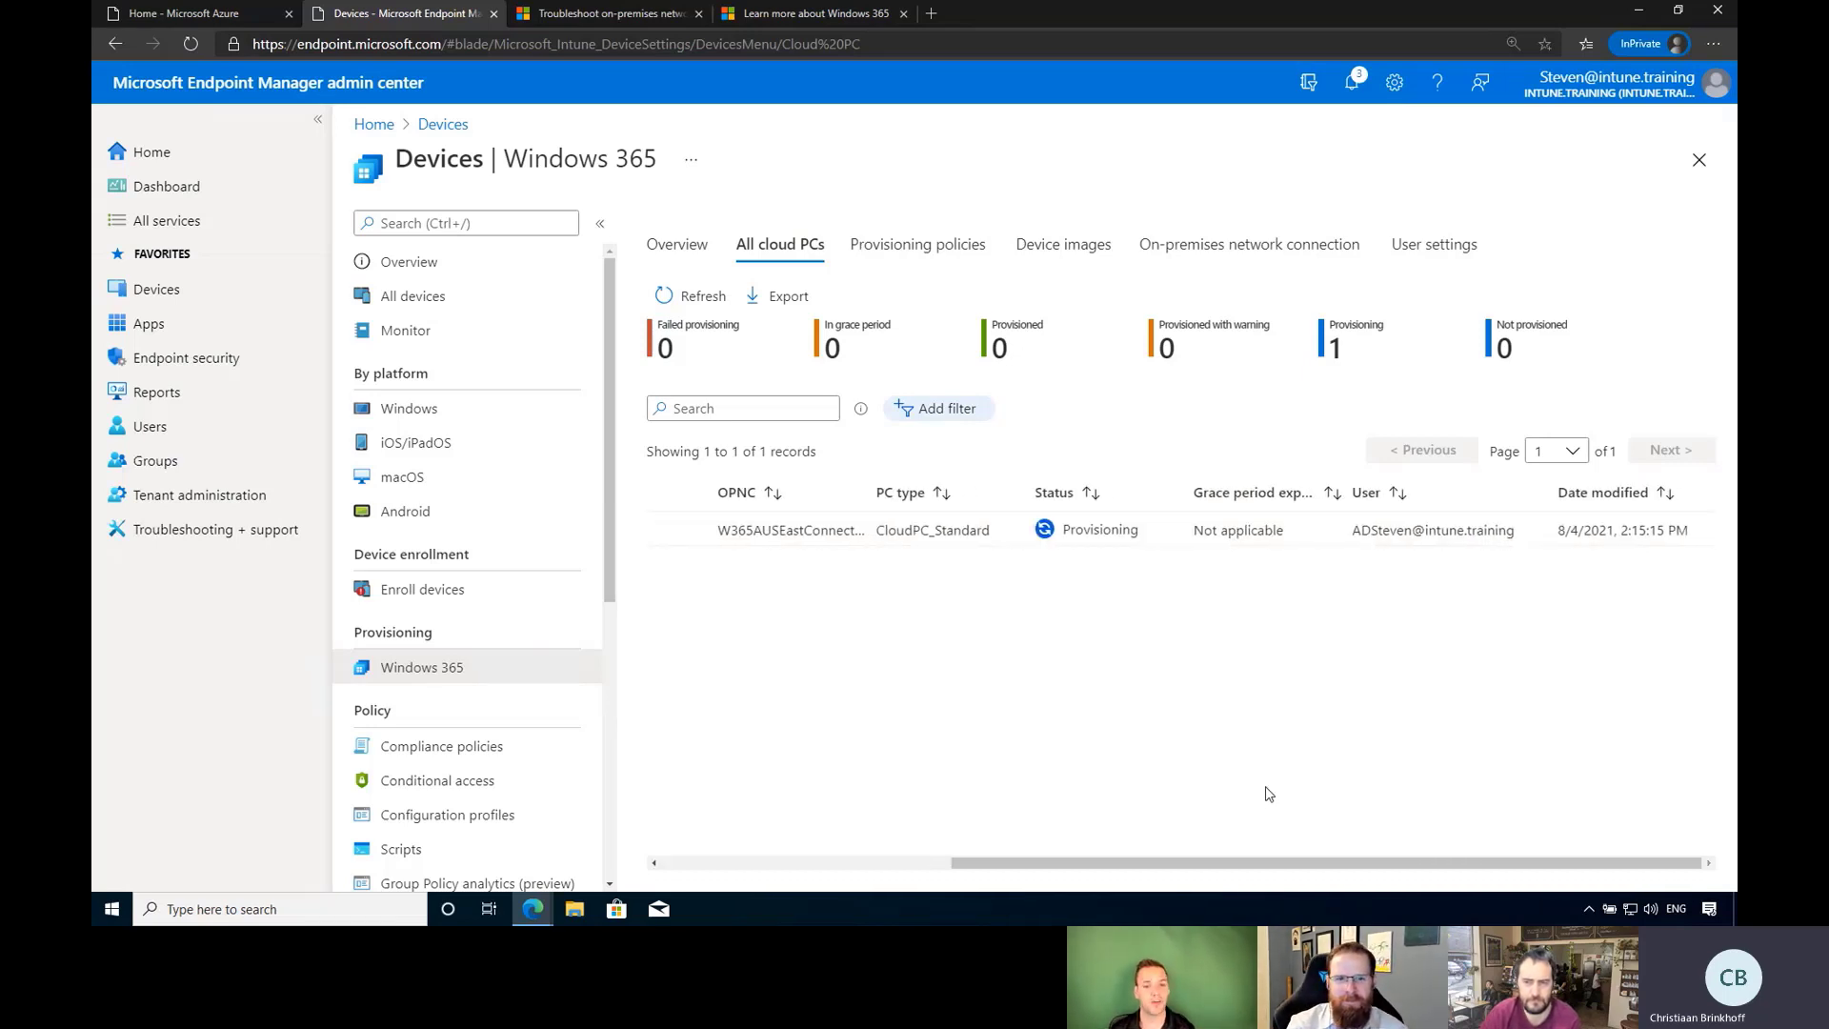
left_click(600, 223)
left_click(320, 124)
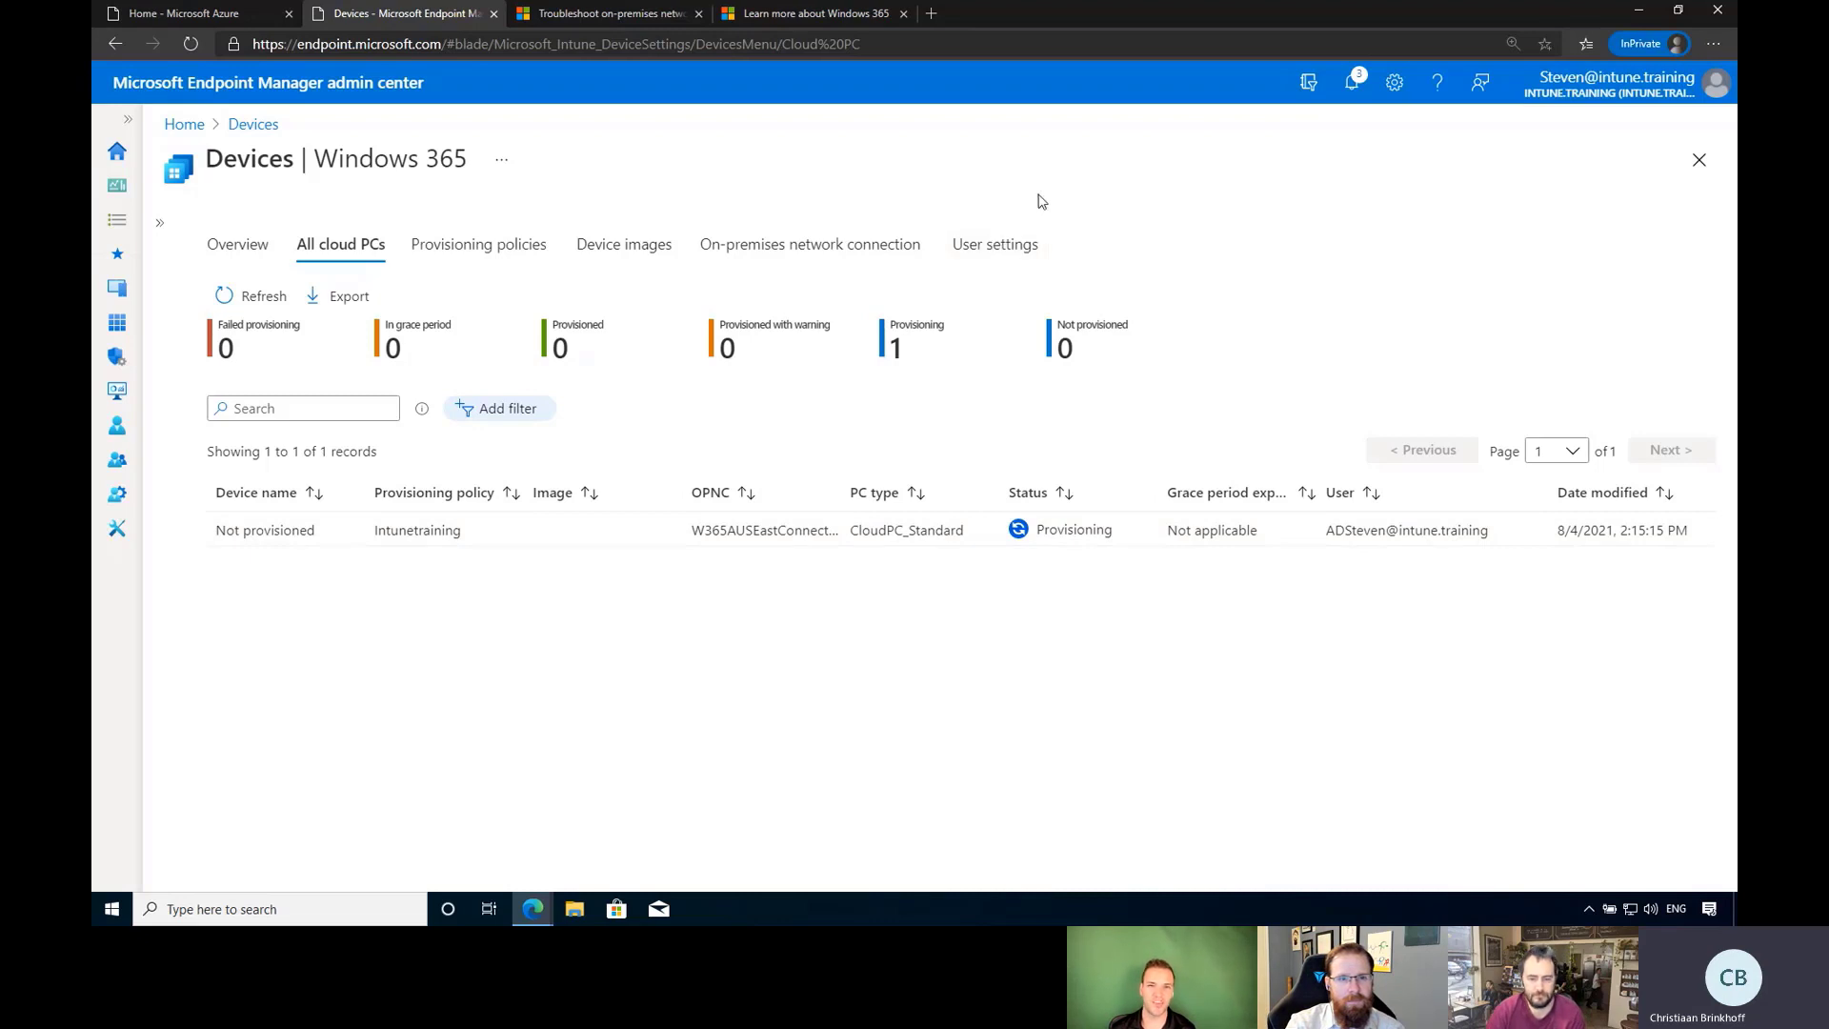
Open the Microsoft 365 admin center at admin.microsoft.com in a new tab.
left_click(930, 13)
type("admin.m")
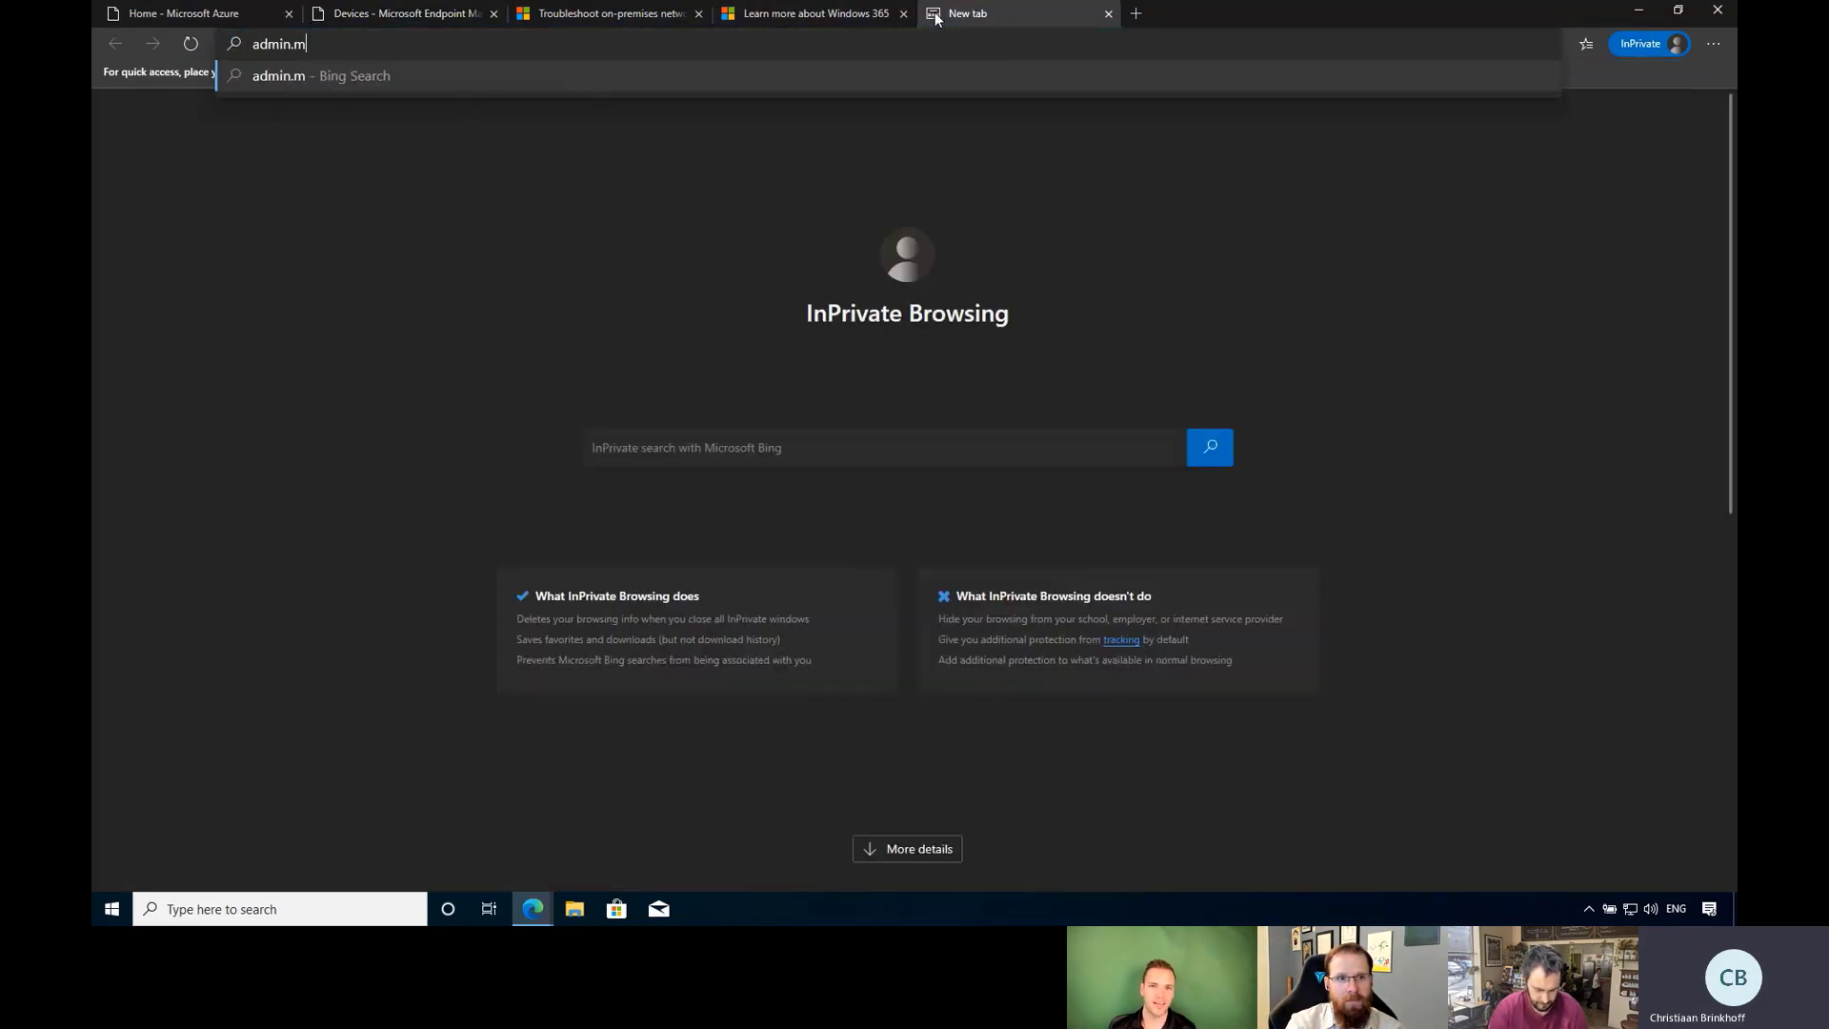
type("icrosoft.com")
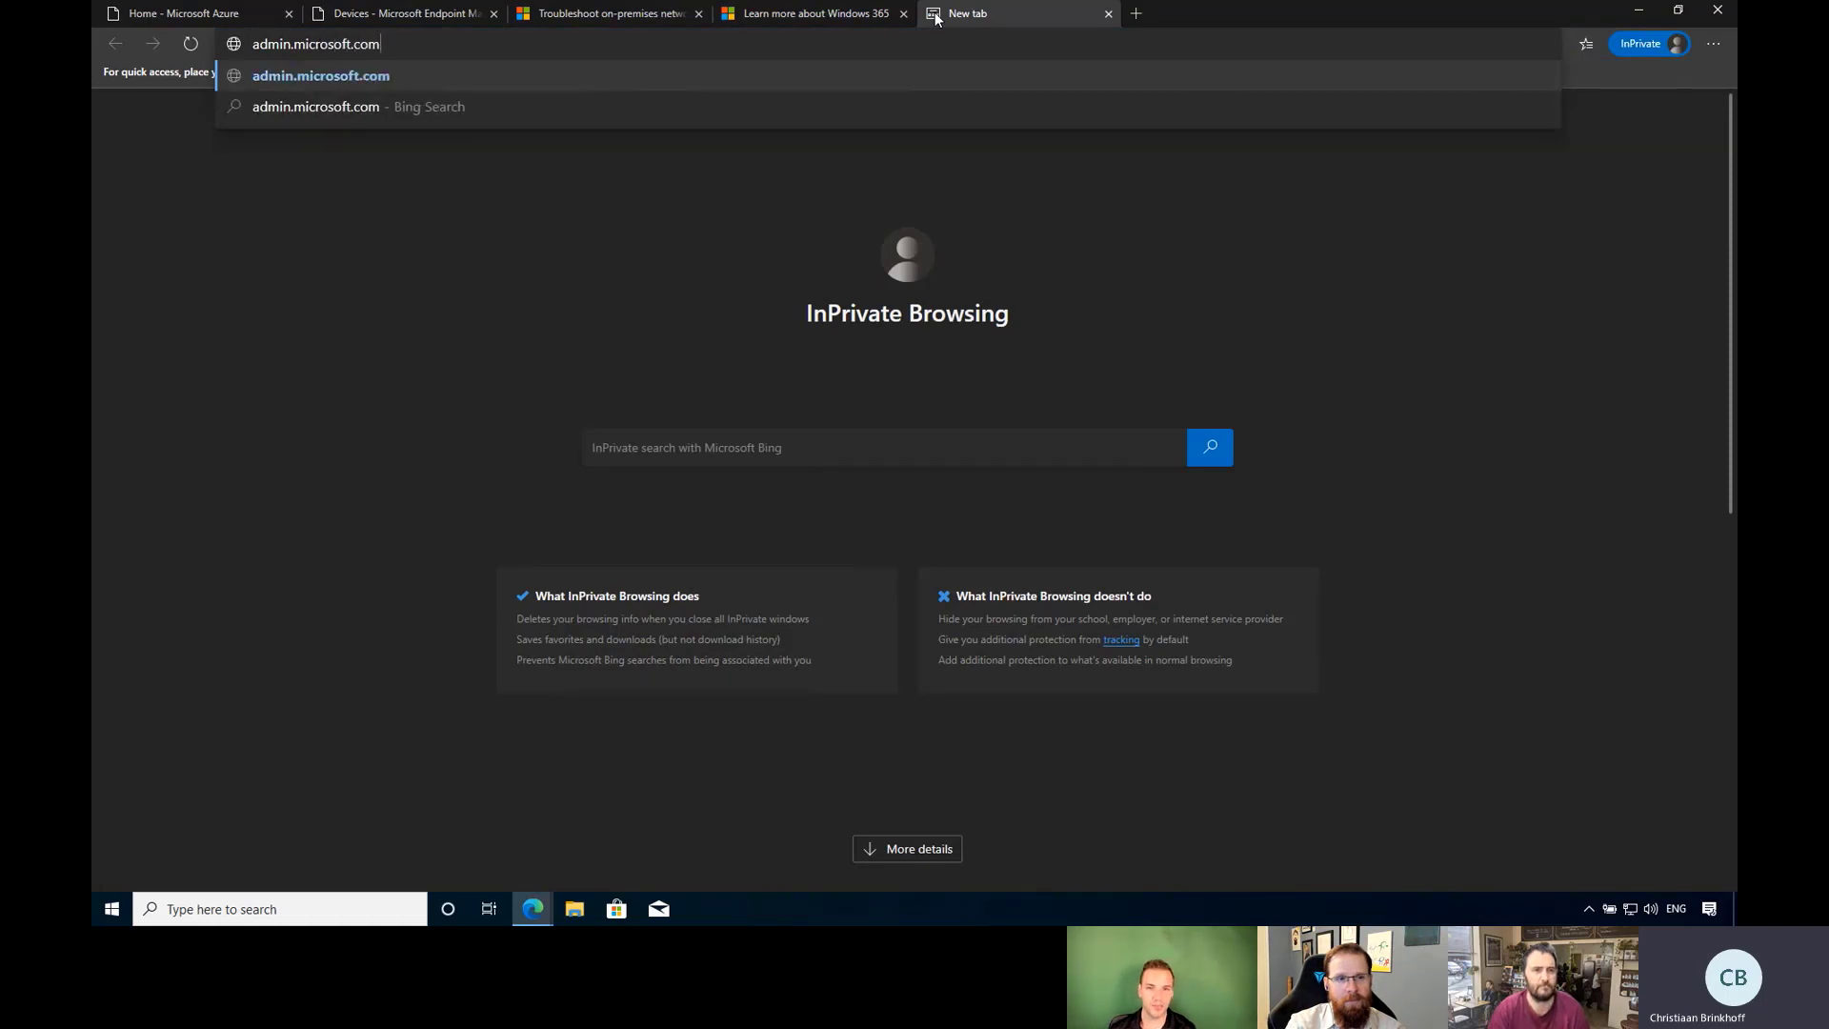
key("Return")
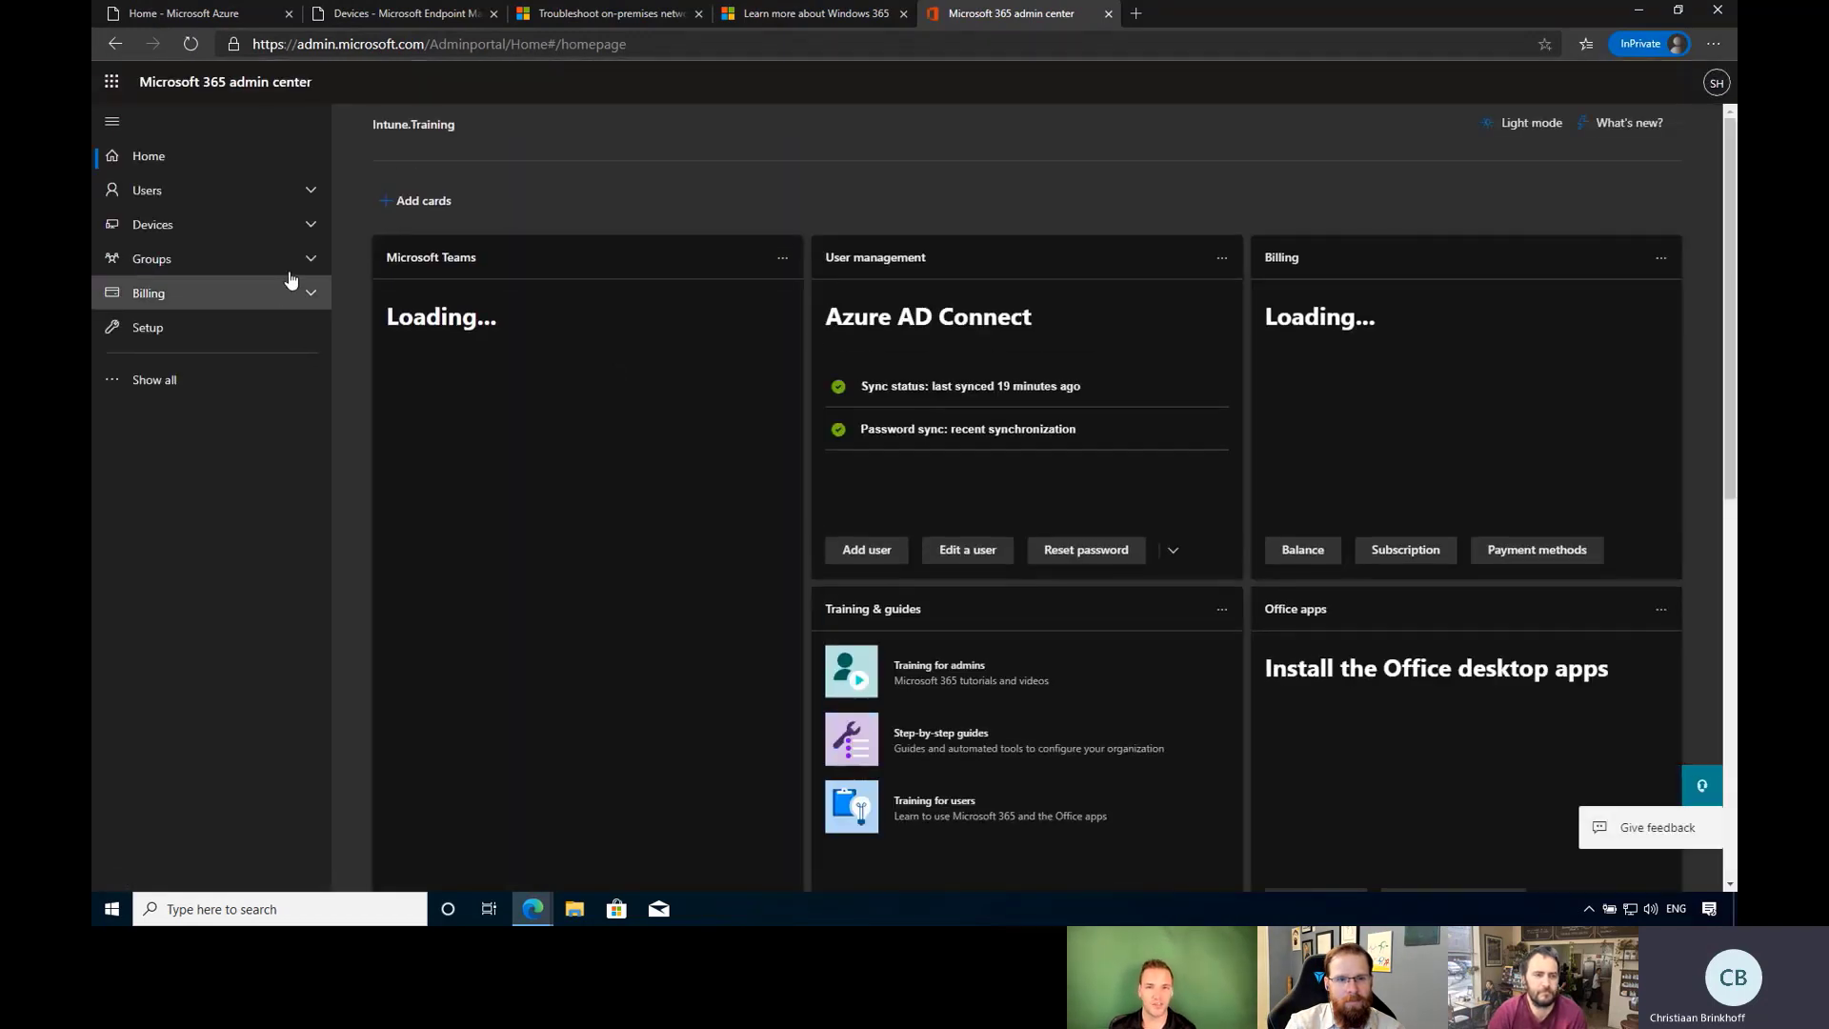
Expand the full admin navigation list, then return to the Endpoint Manager cloud PC list.
left_click(183, 394)
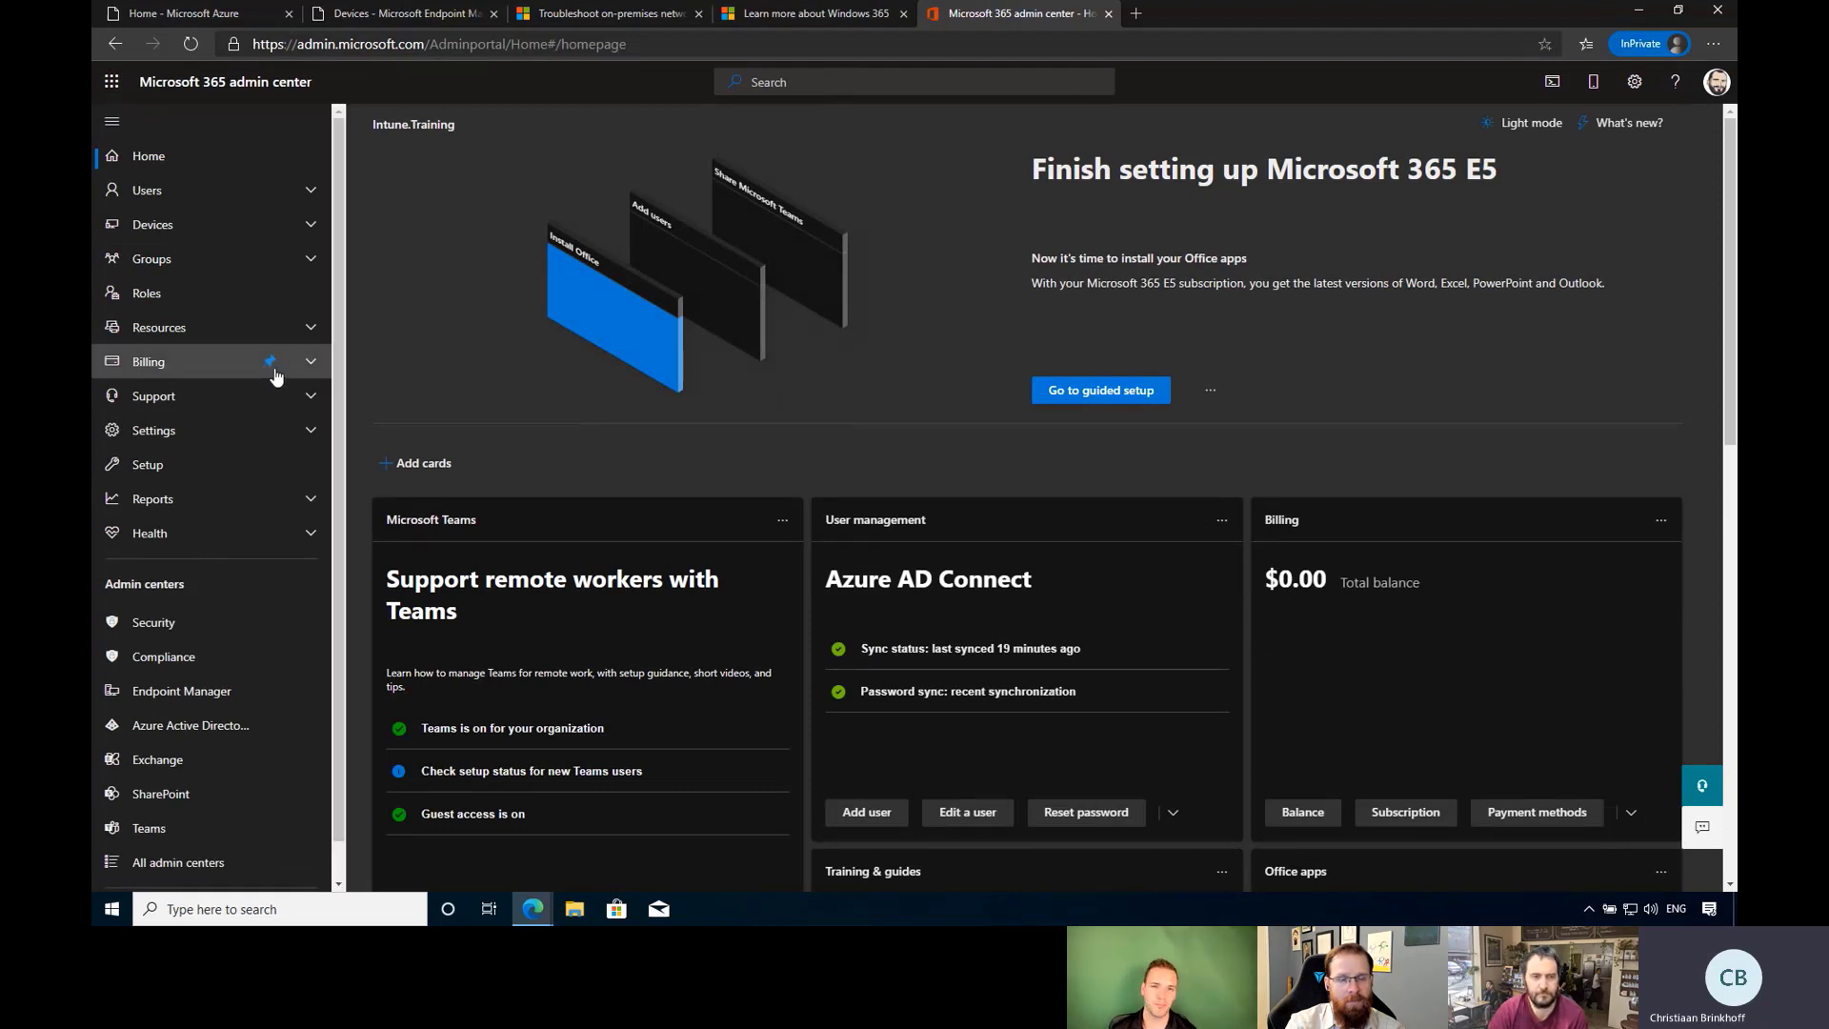
scroll(289, 388, "down", 1)
scroll(281, 372, "up", 1)
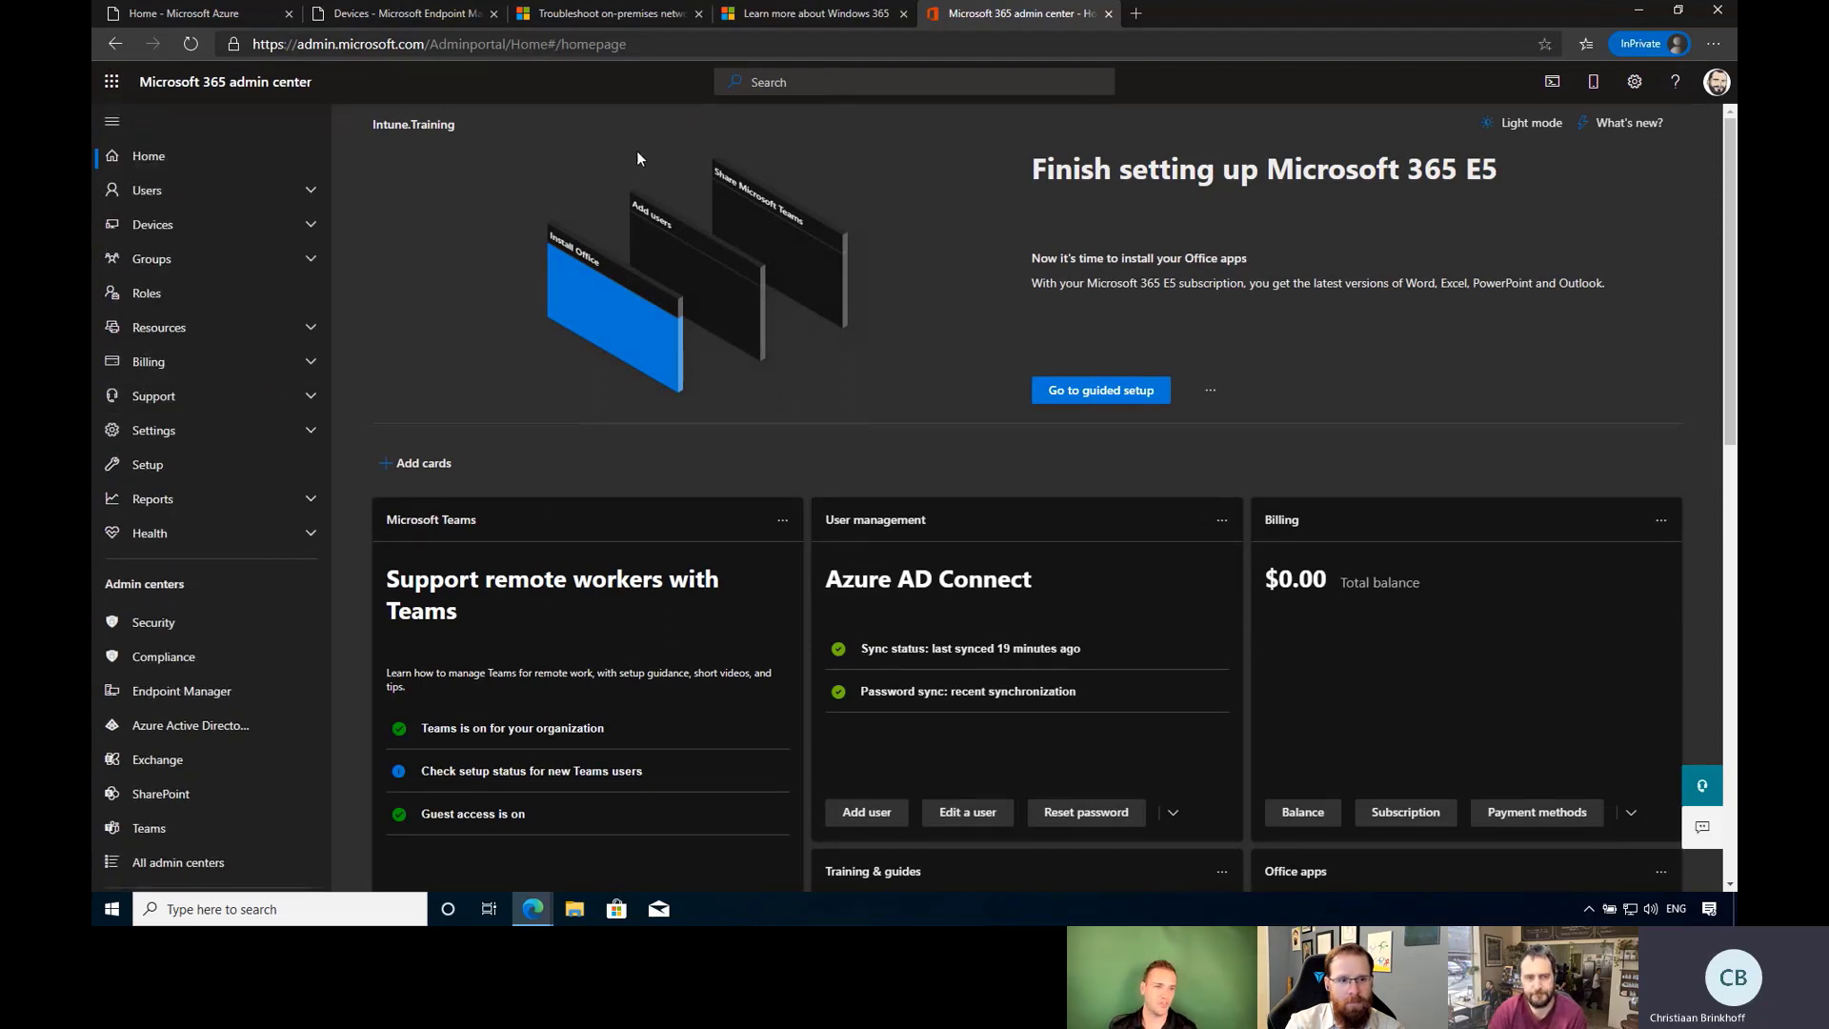
left_click(425, 12)
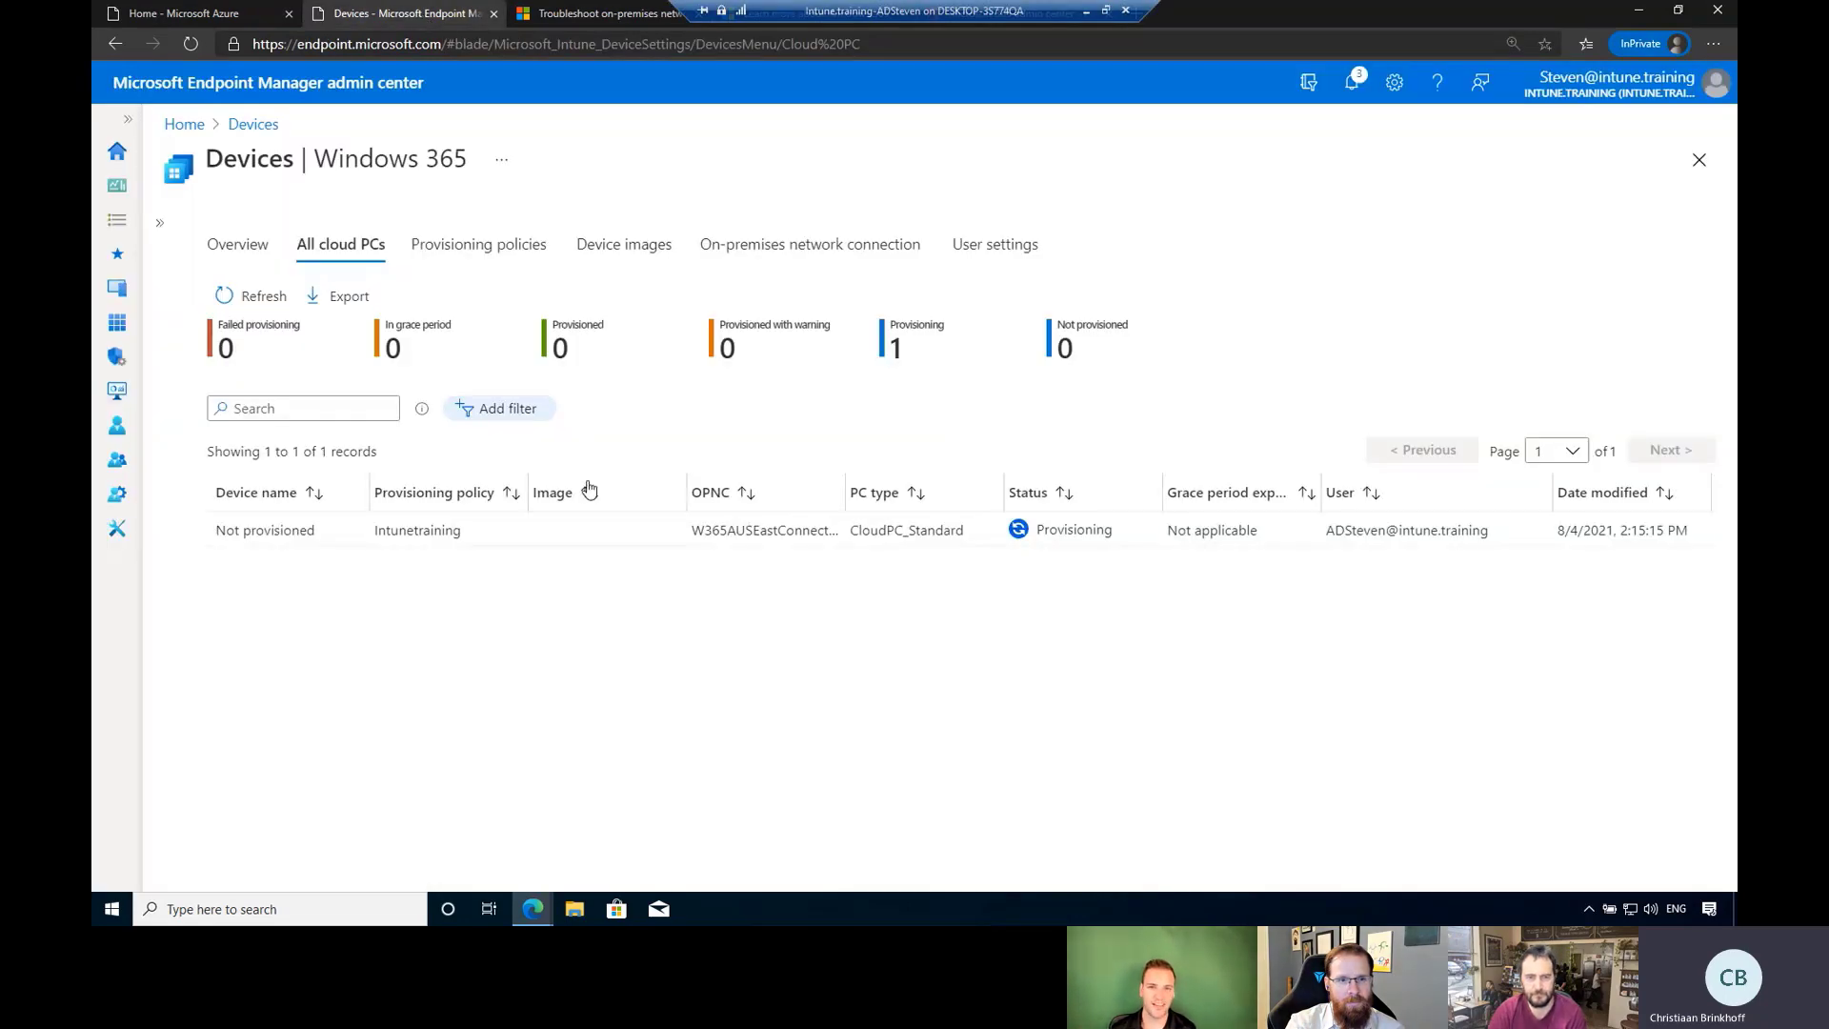
left_click(255, 295)
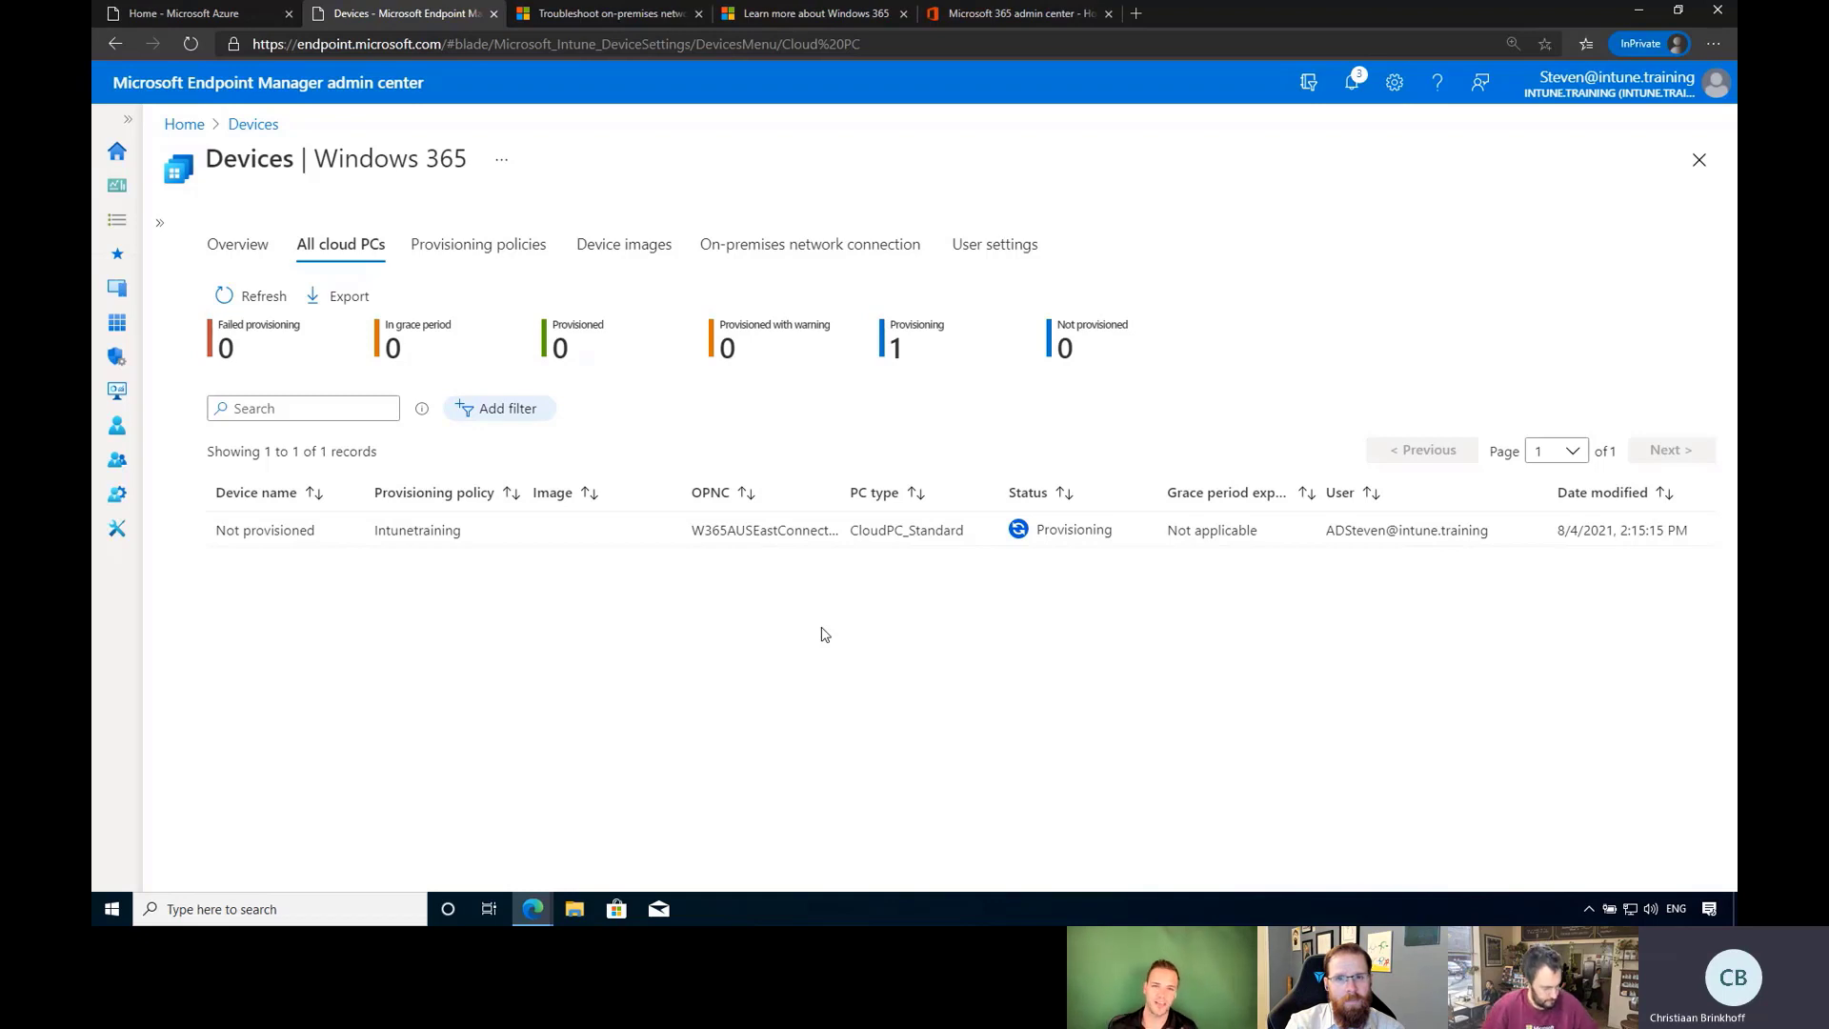
Find no source images when adding a custom device image, cancel, and return to All cloud PCs.
left_click(587, 245)
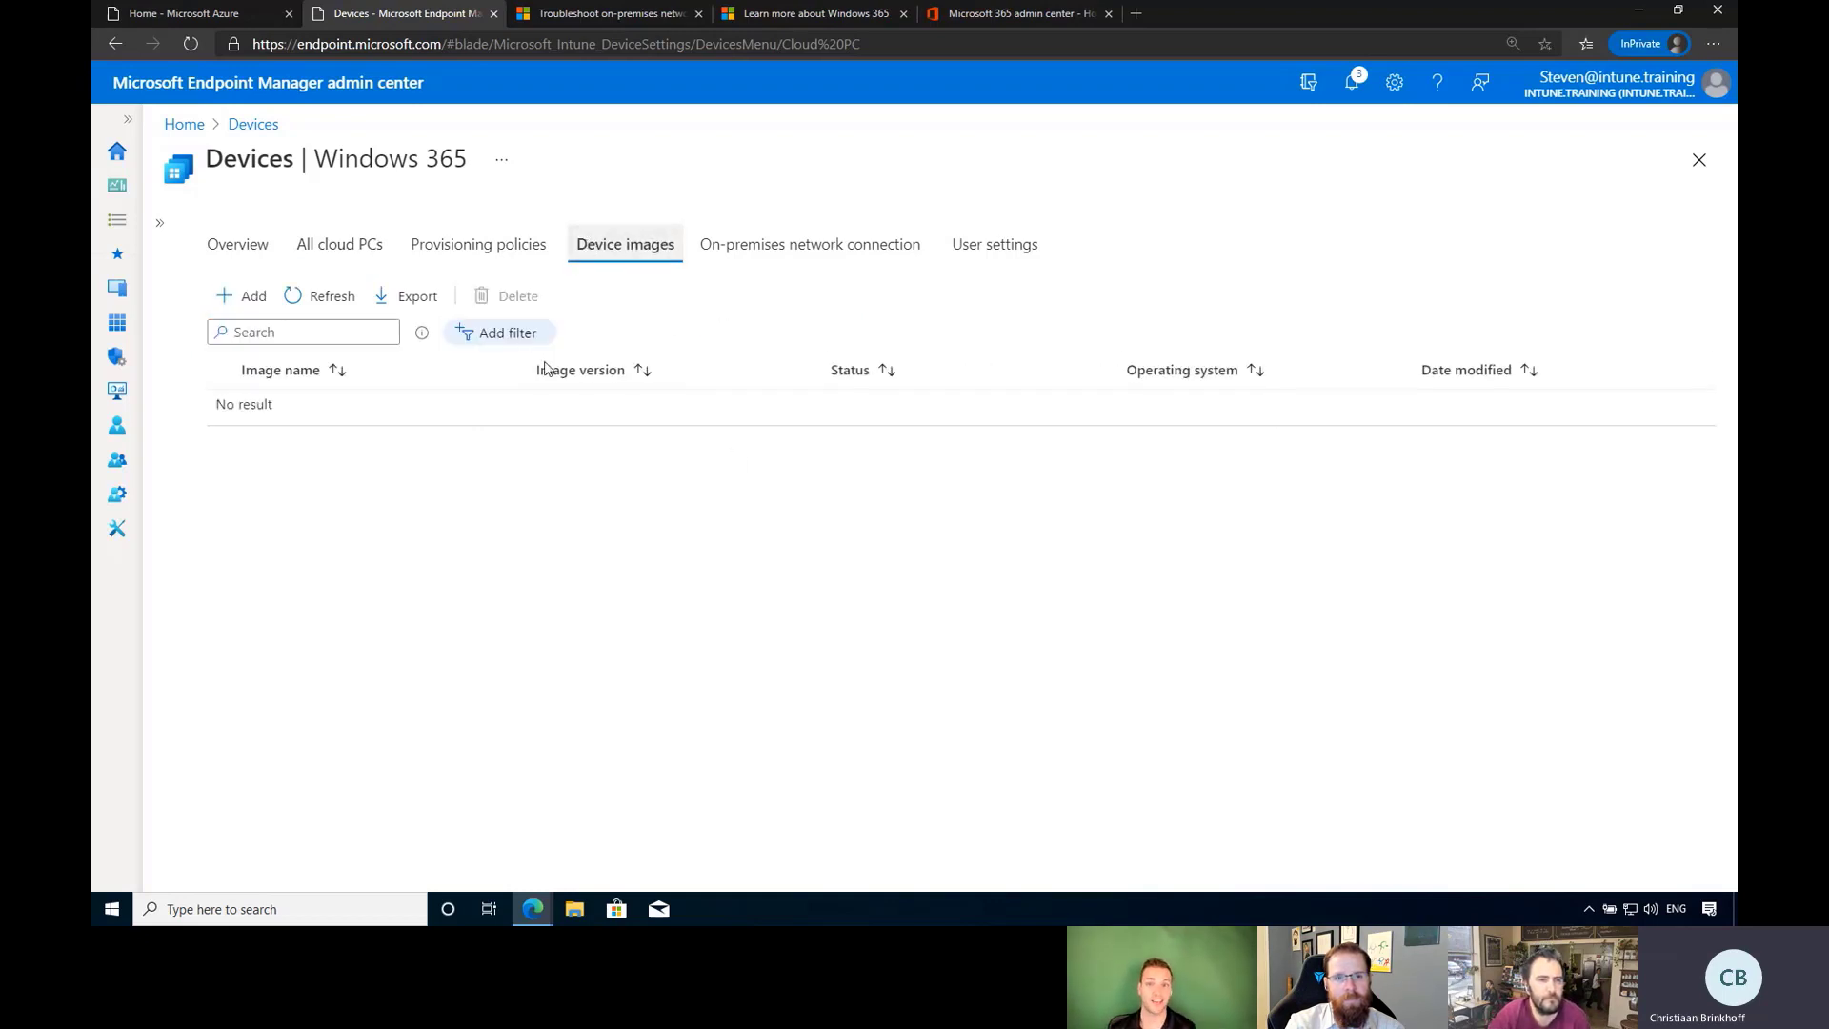
left_click(228, 293)
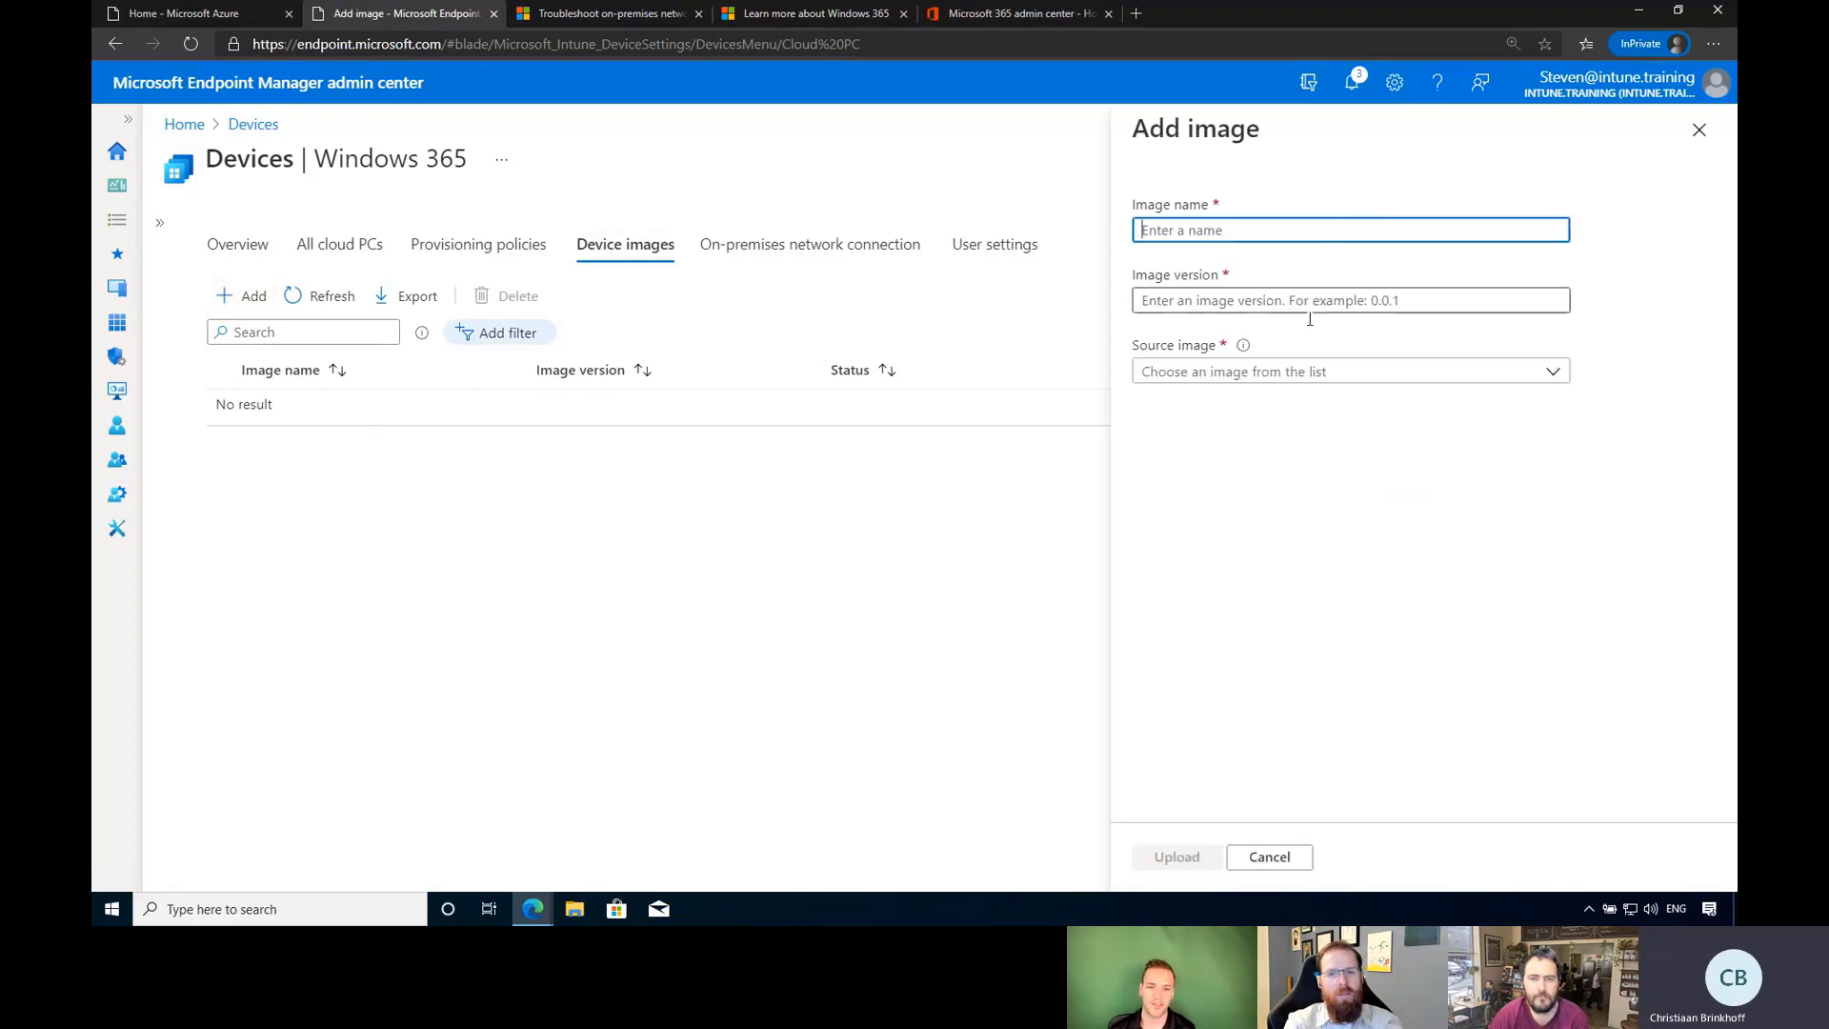
left_click(1319, 373)
left_click(1486, 372)
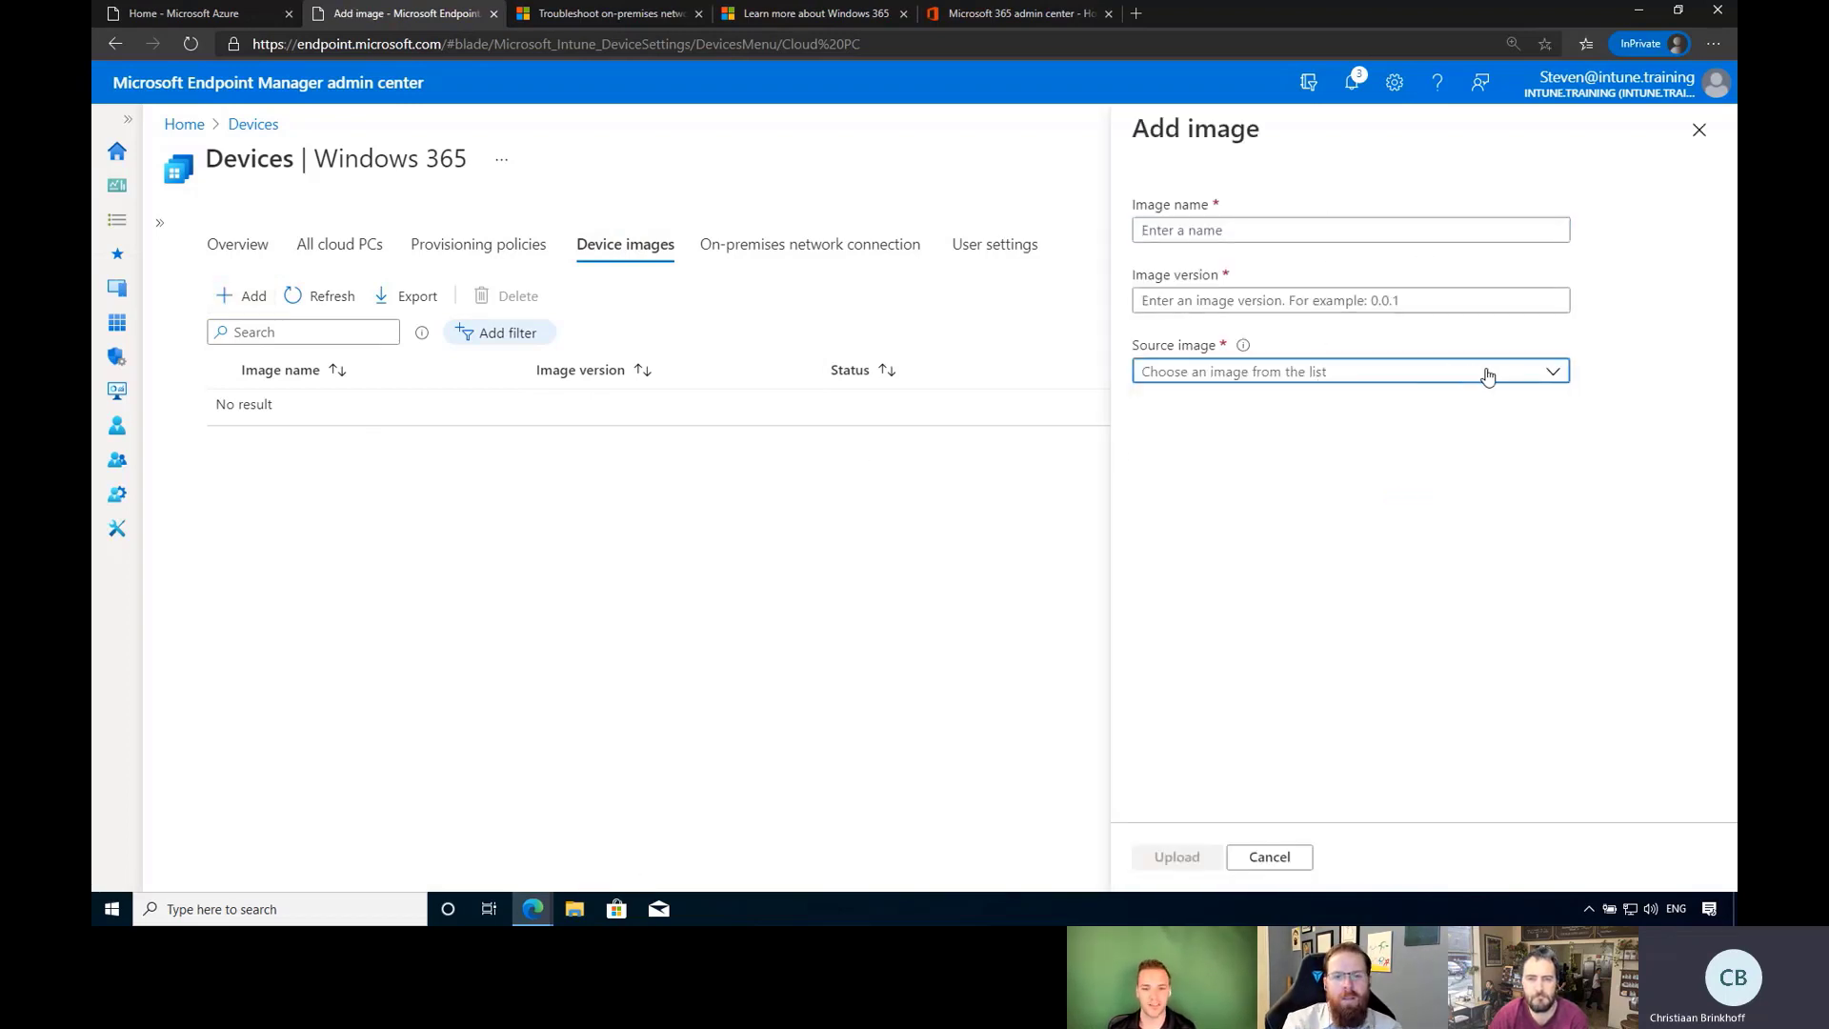
left_click(1307, 225)
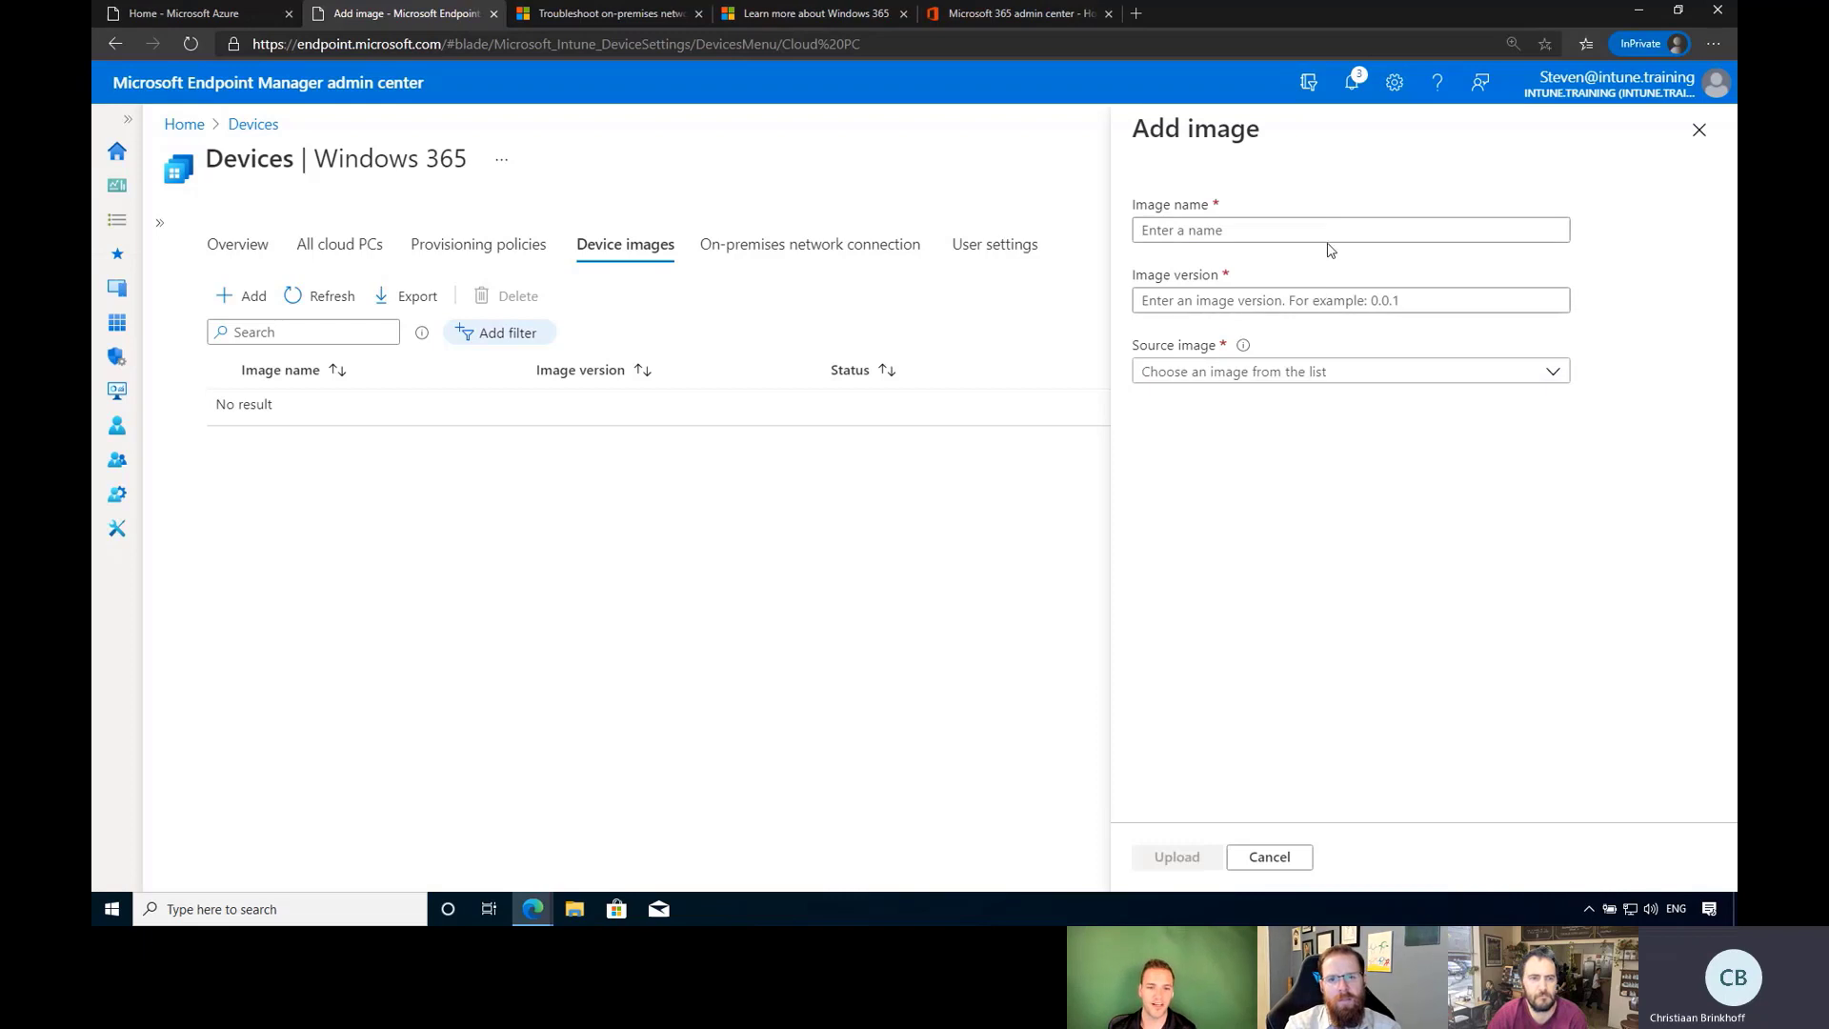
left_click(1344, 371)
left_click(1699, 129)
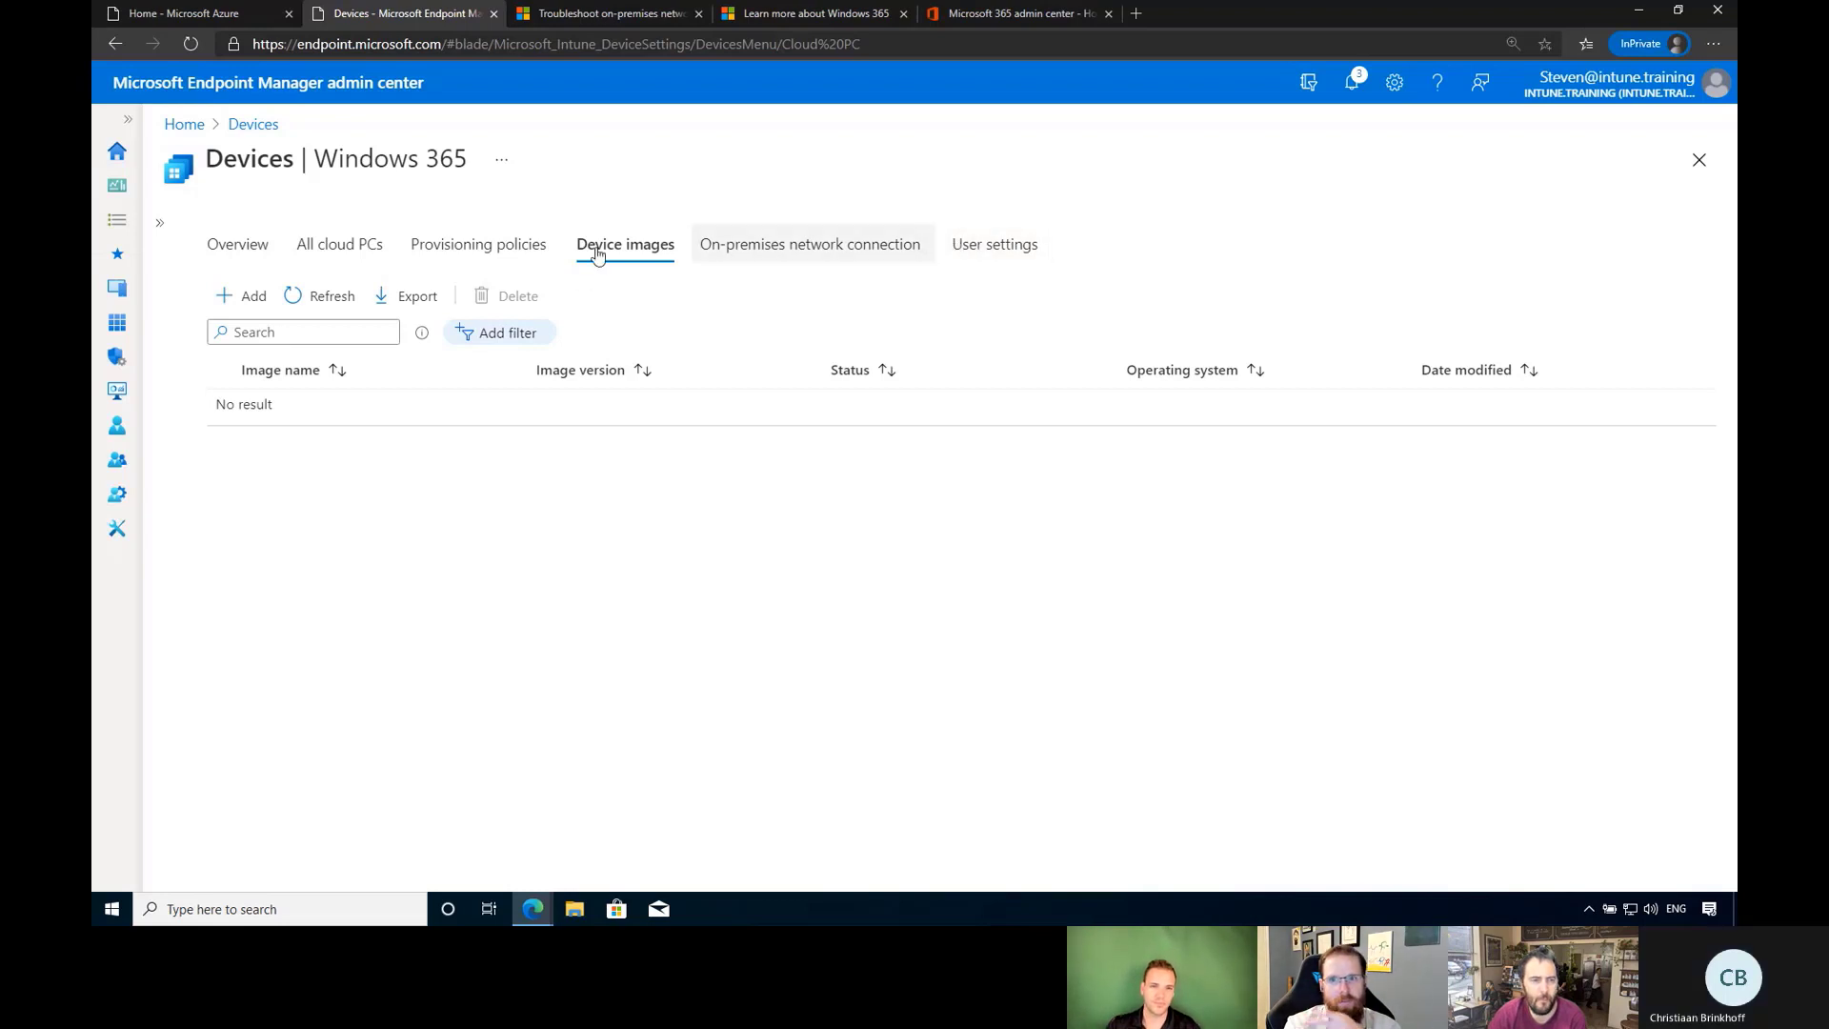
left_click(343, 250)
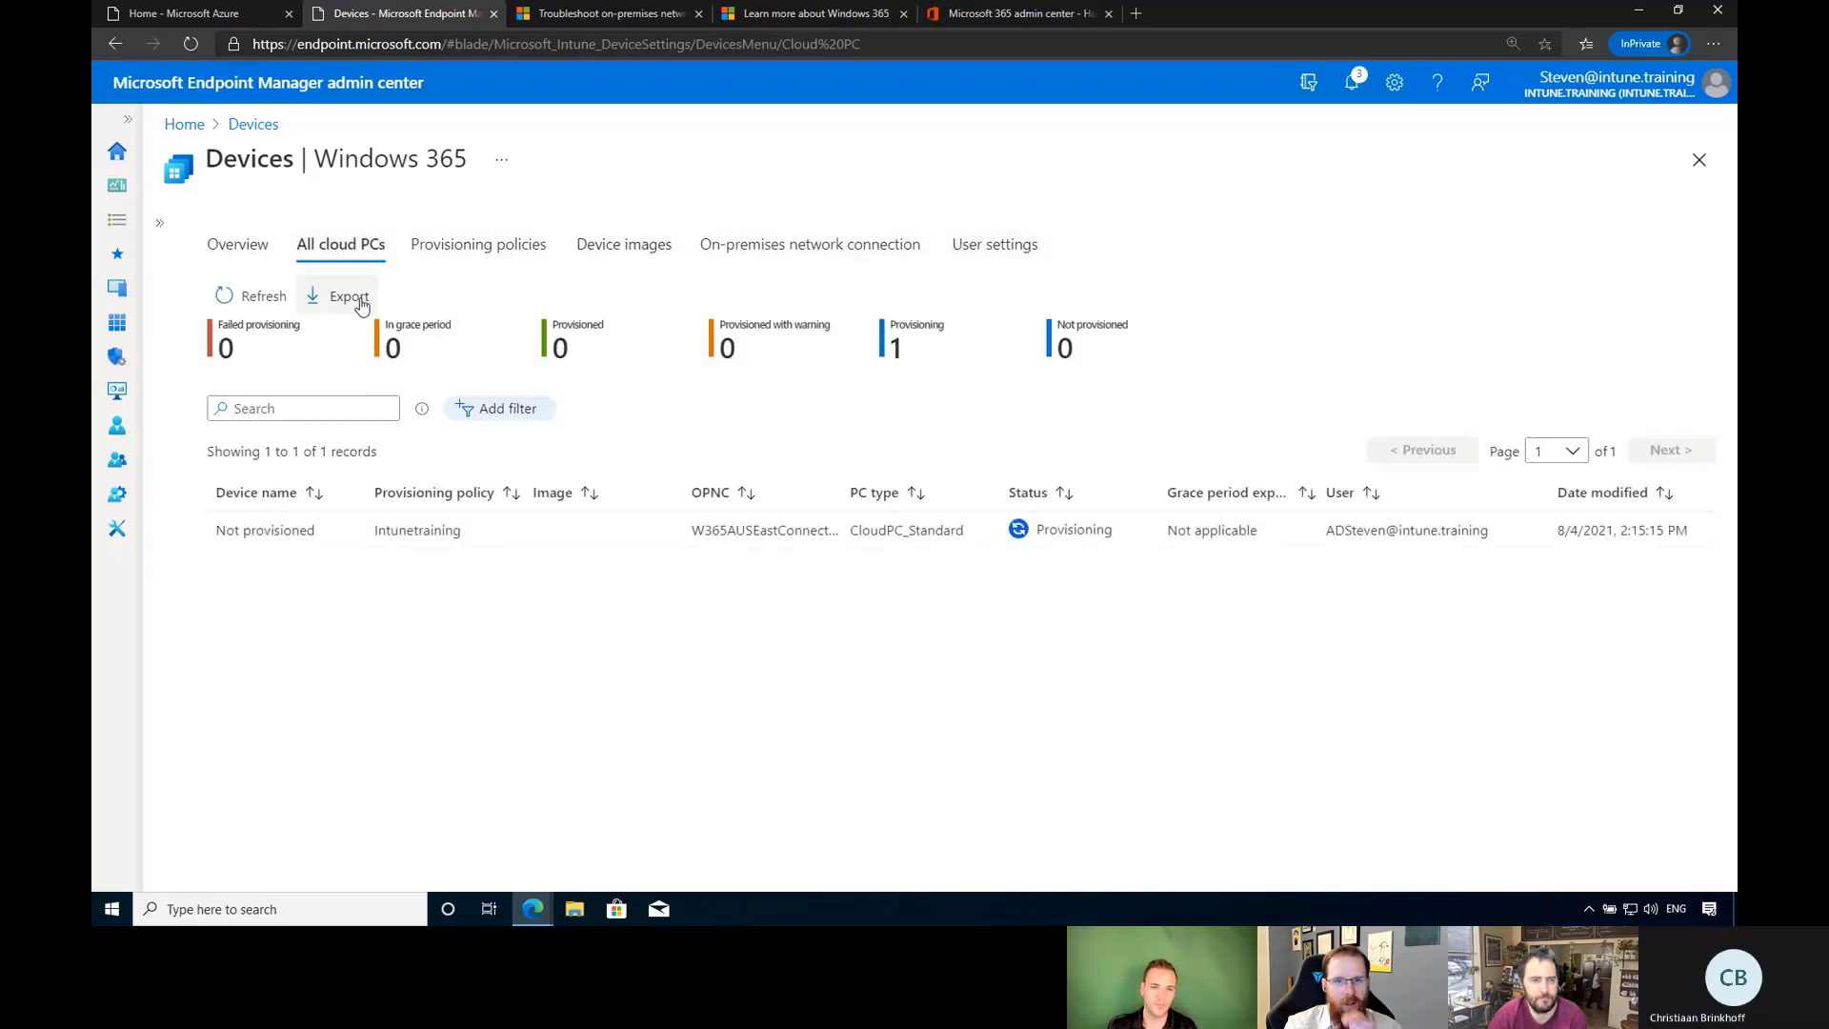
Refresh the All cloud PCs list until the Windows 10 image and 2:20 PM modified time appear.
left_click(239, 301)
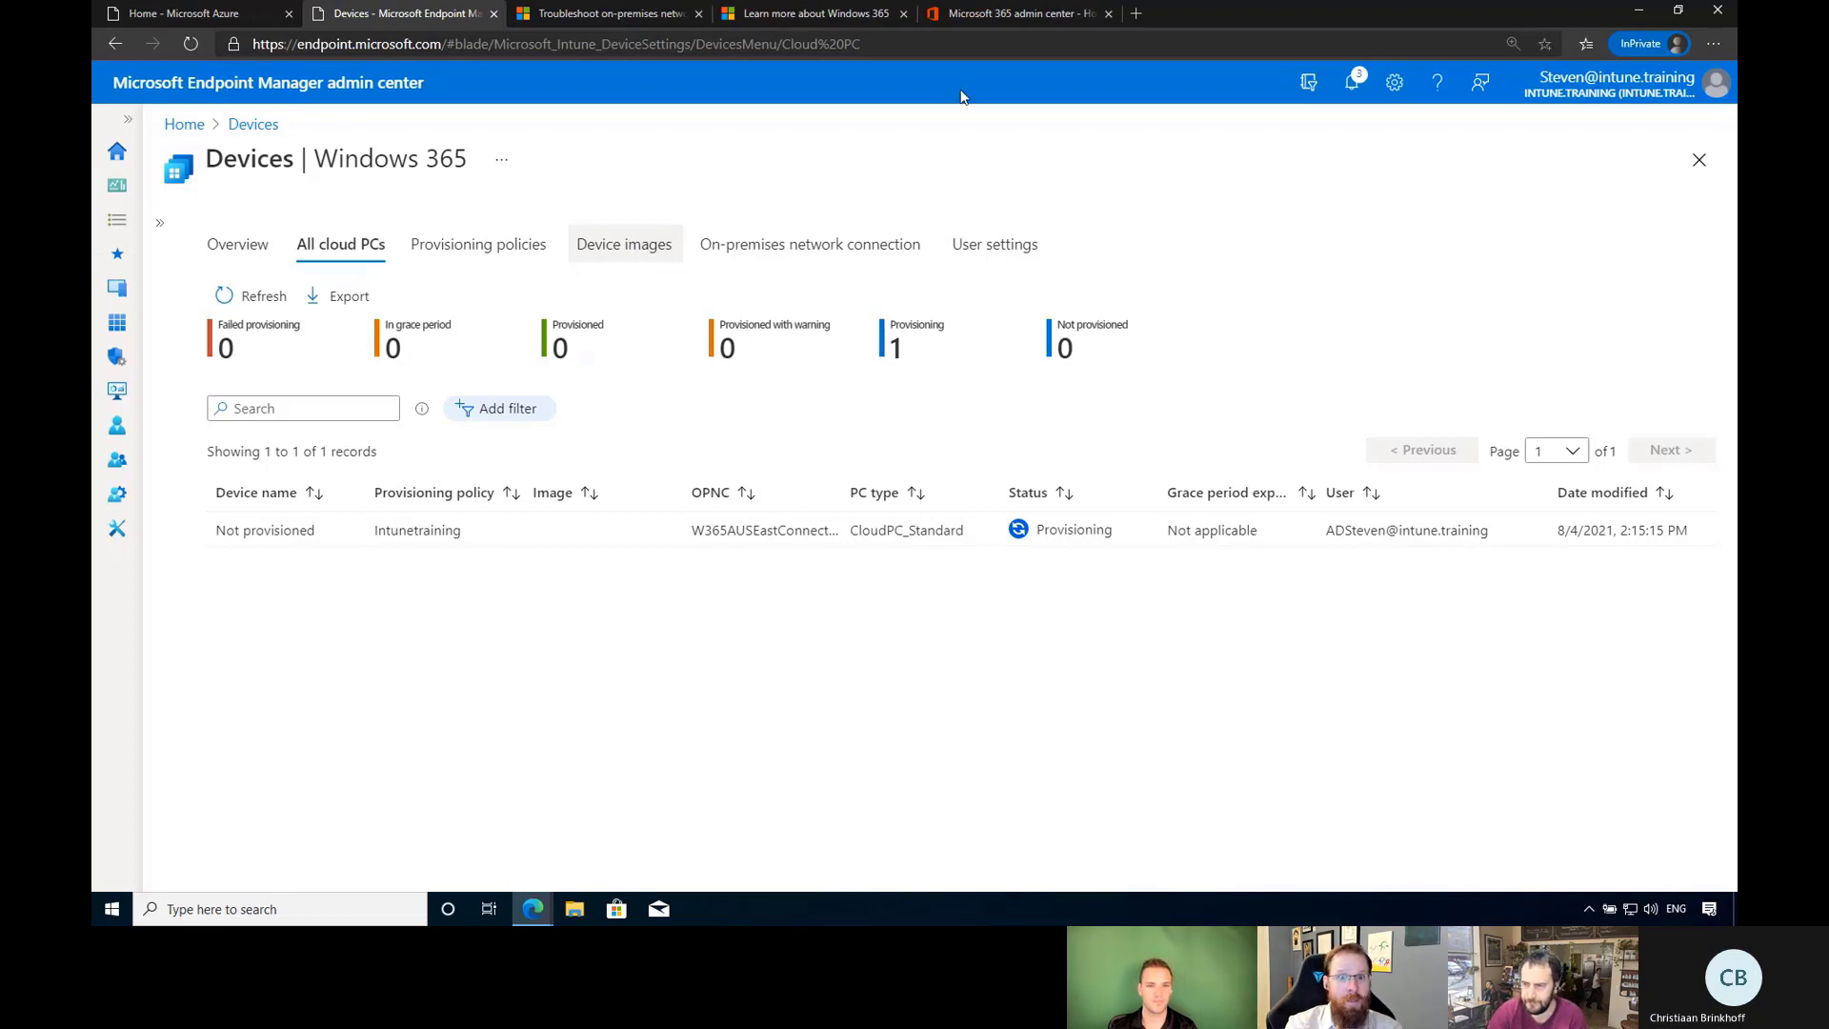
mouse_move(914, 8)
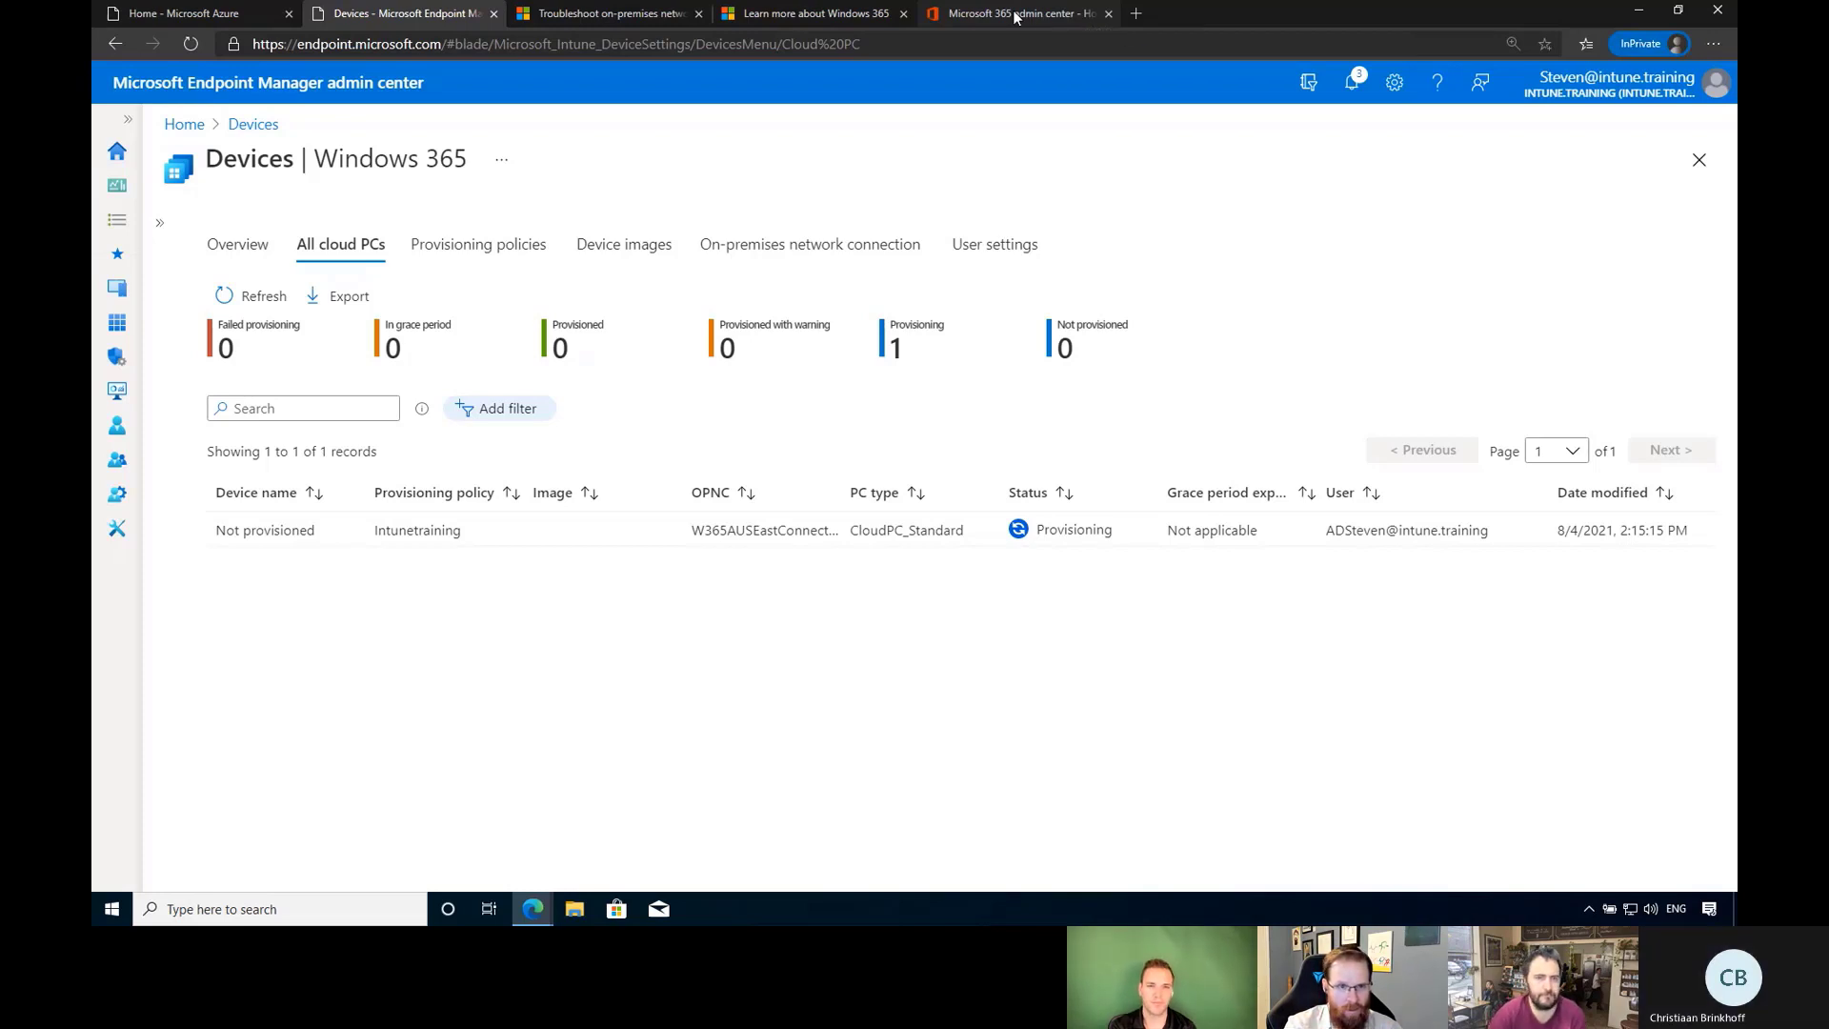
left_click(240, 295)
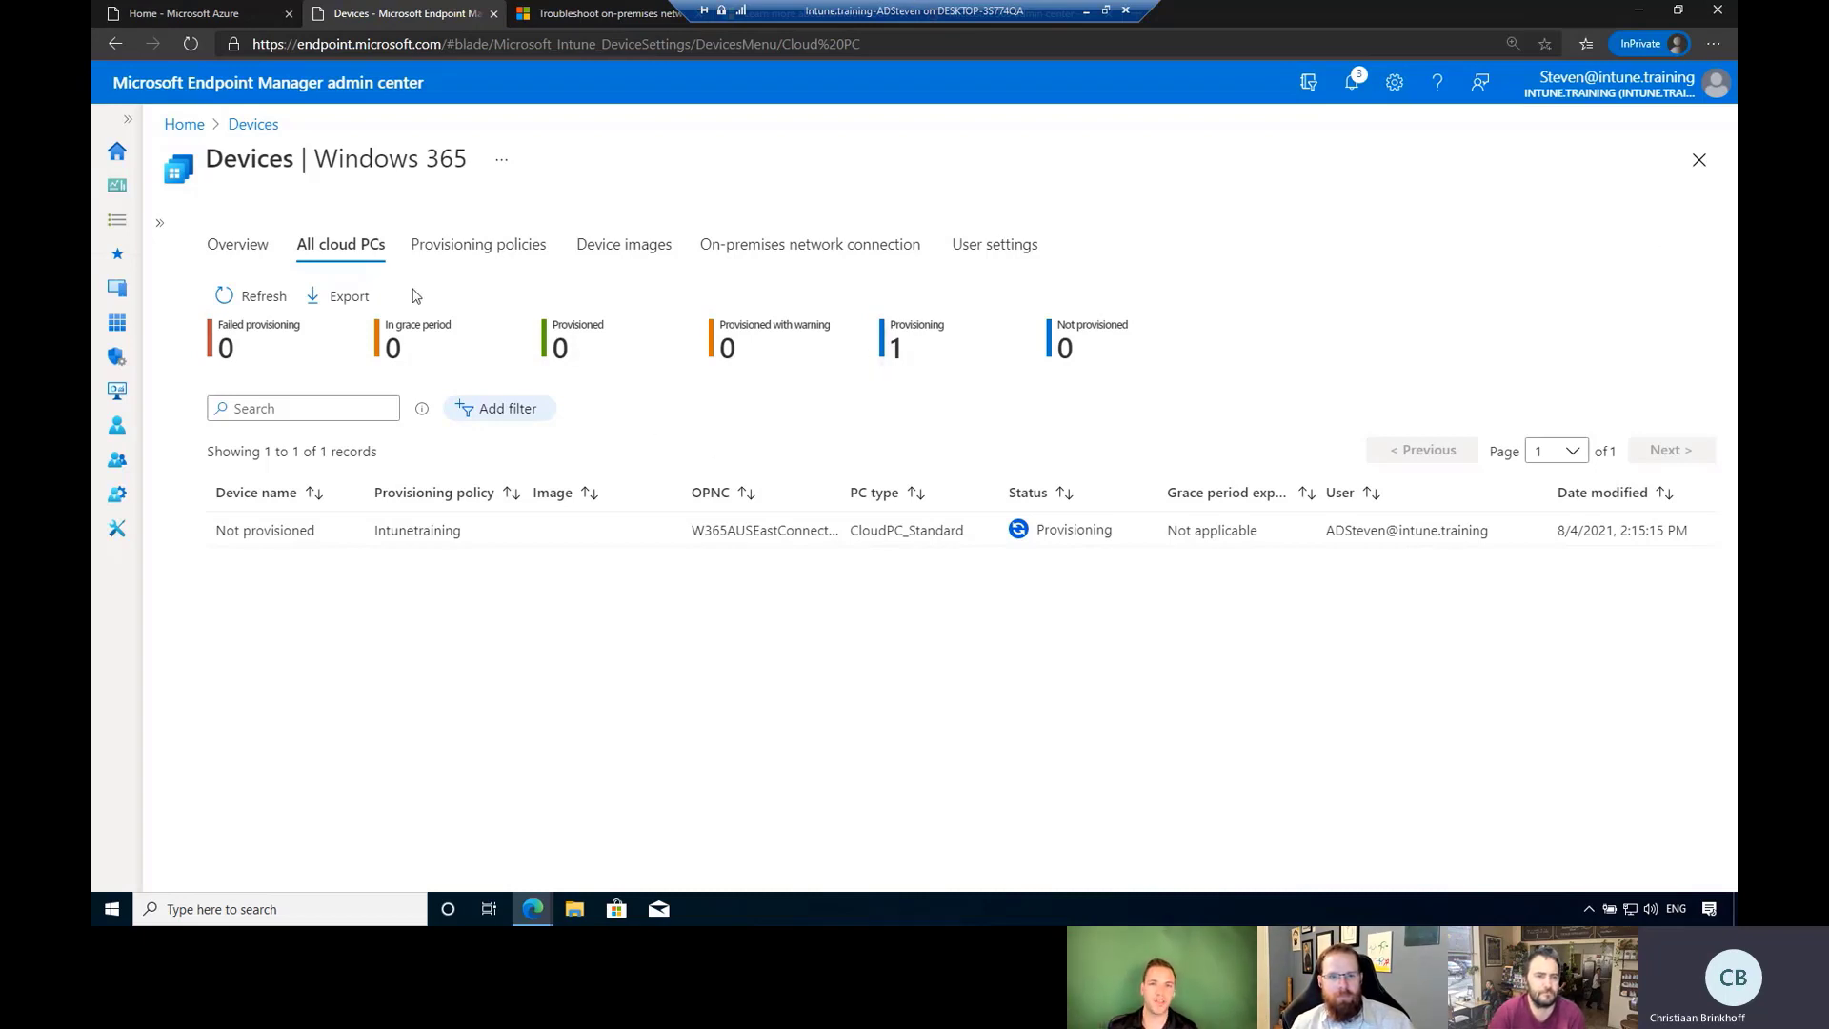
left_click(273, 299)
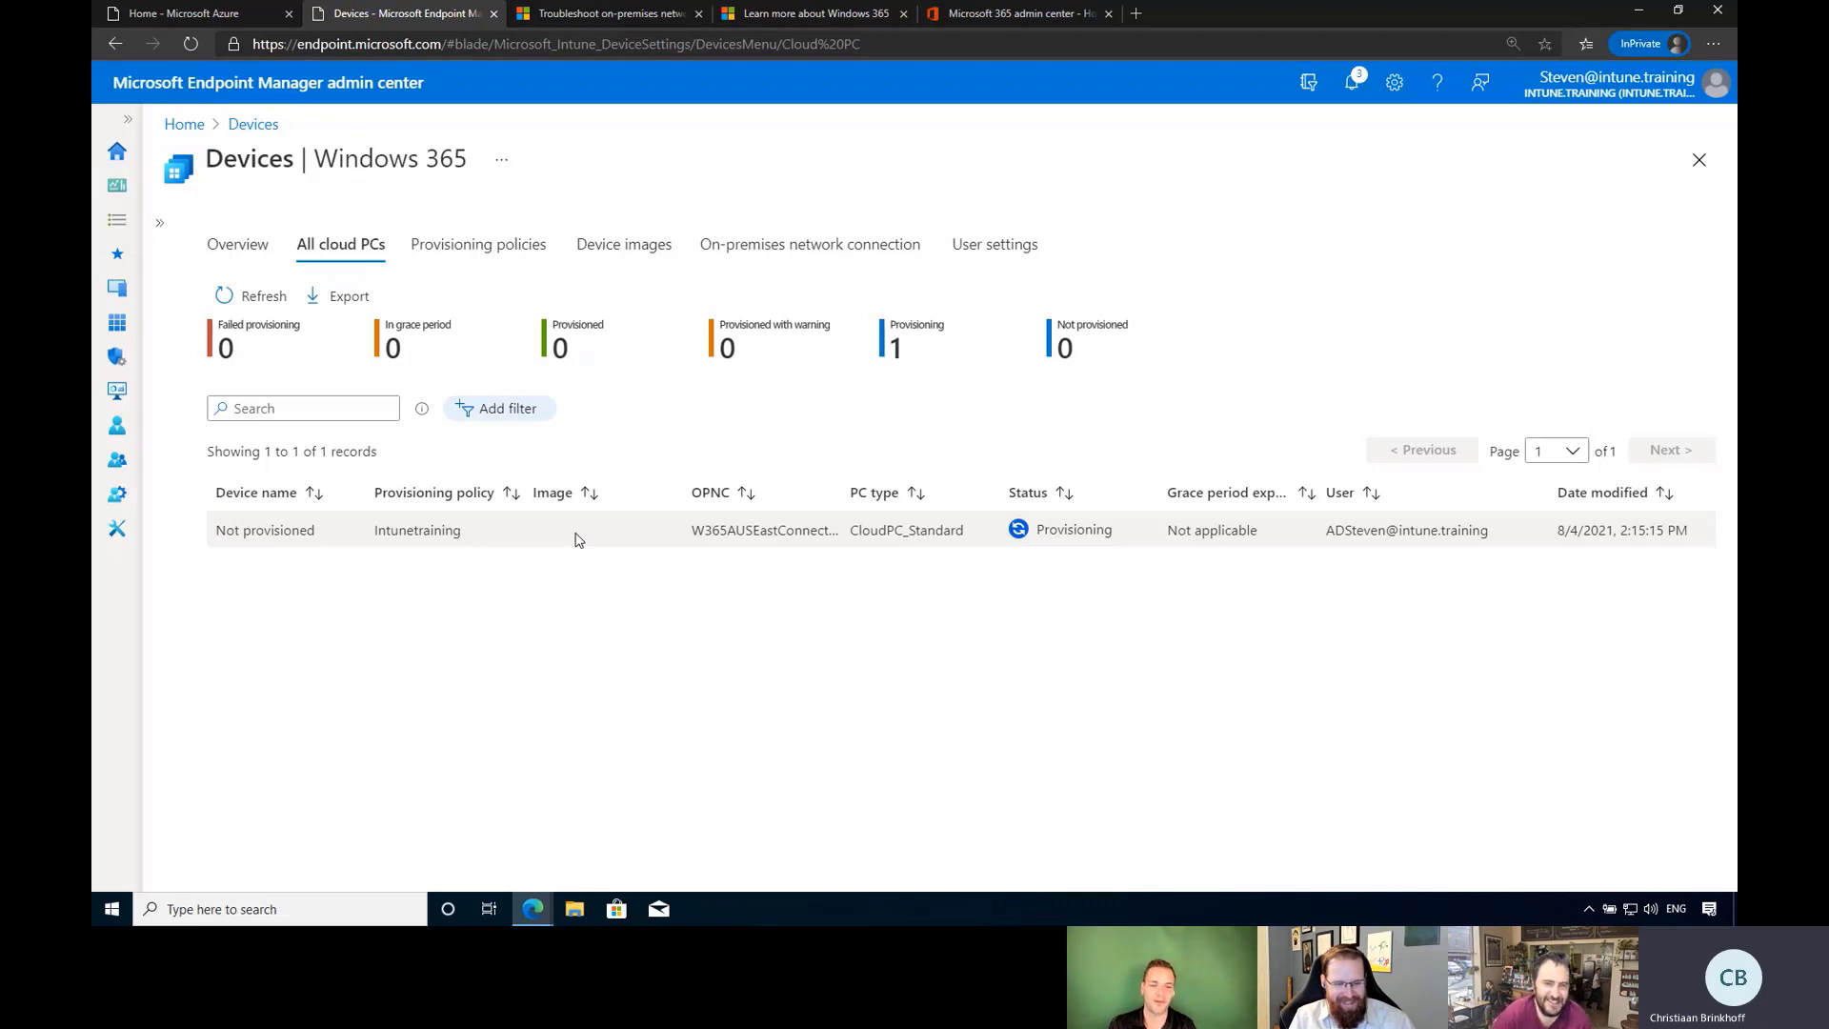
left_click(255, 304)
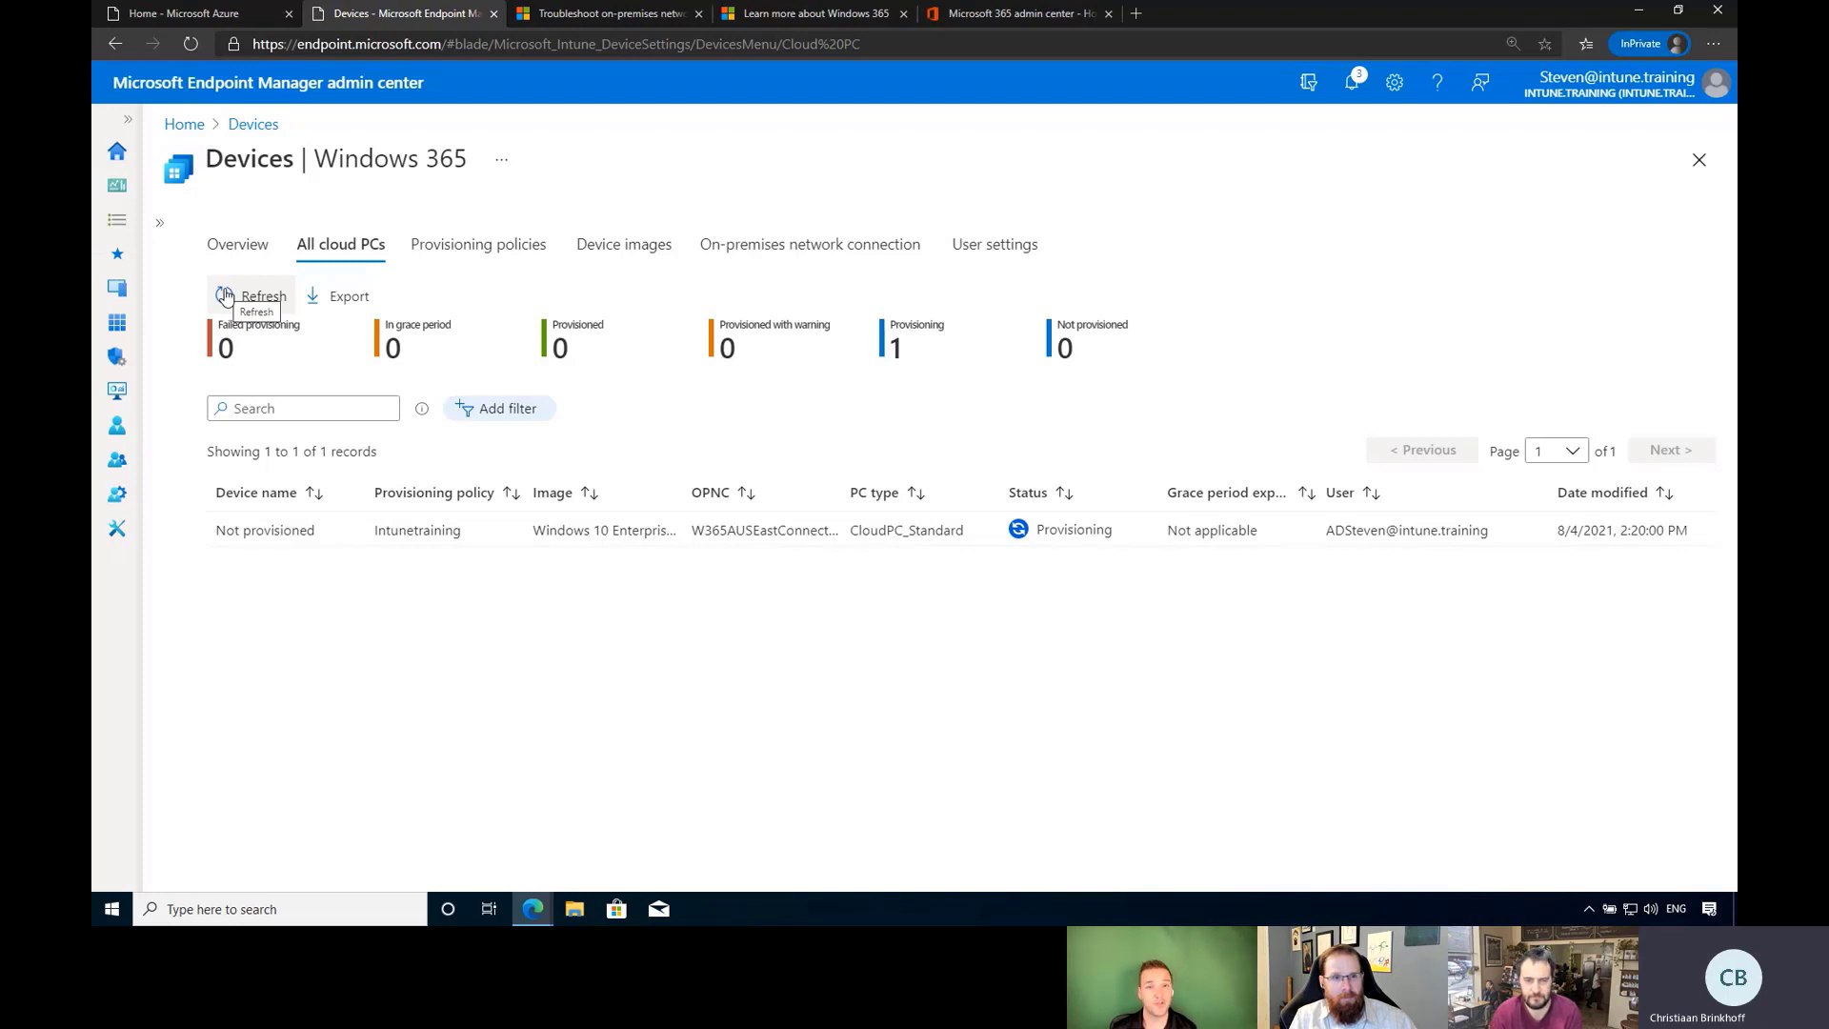
left_click(225, 296)
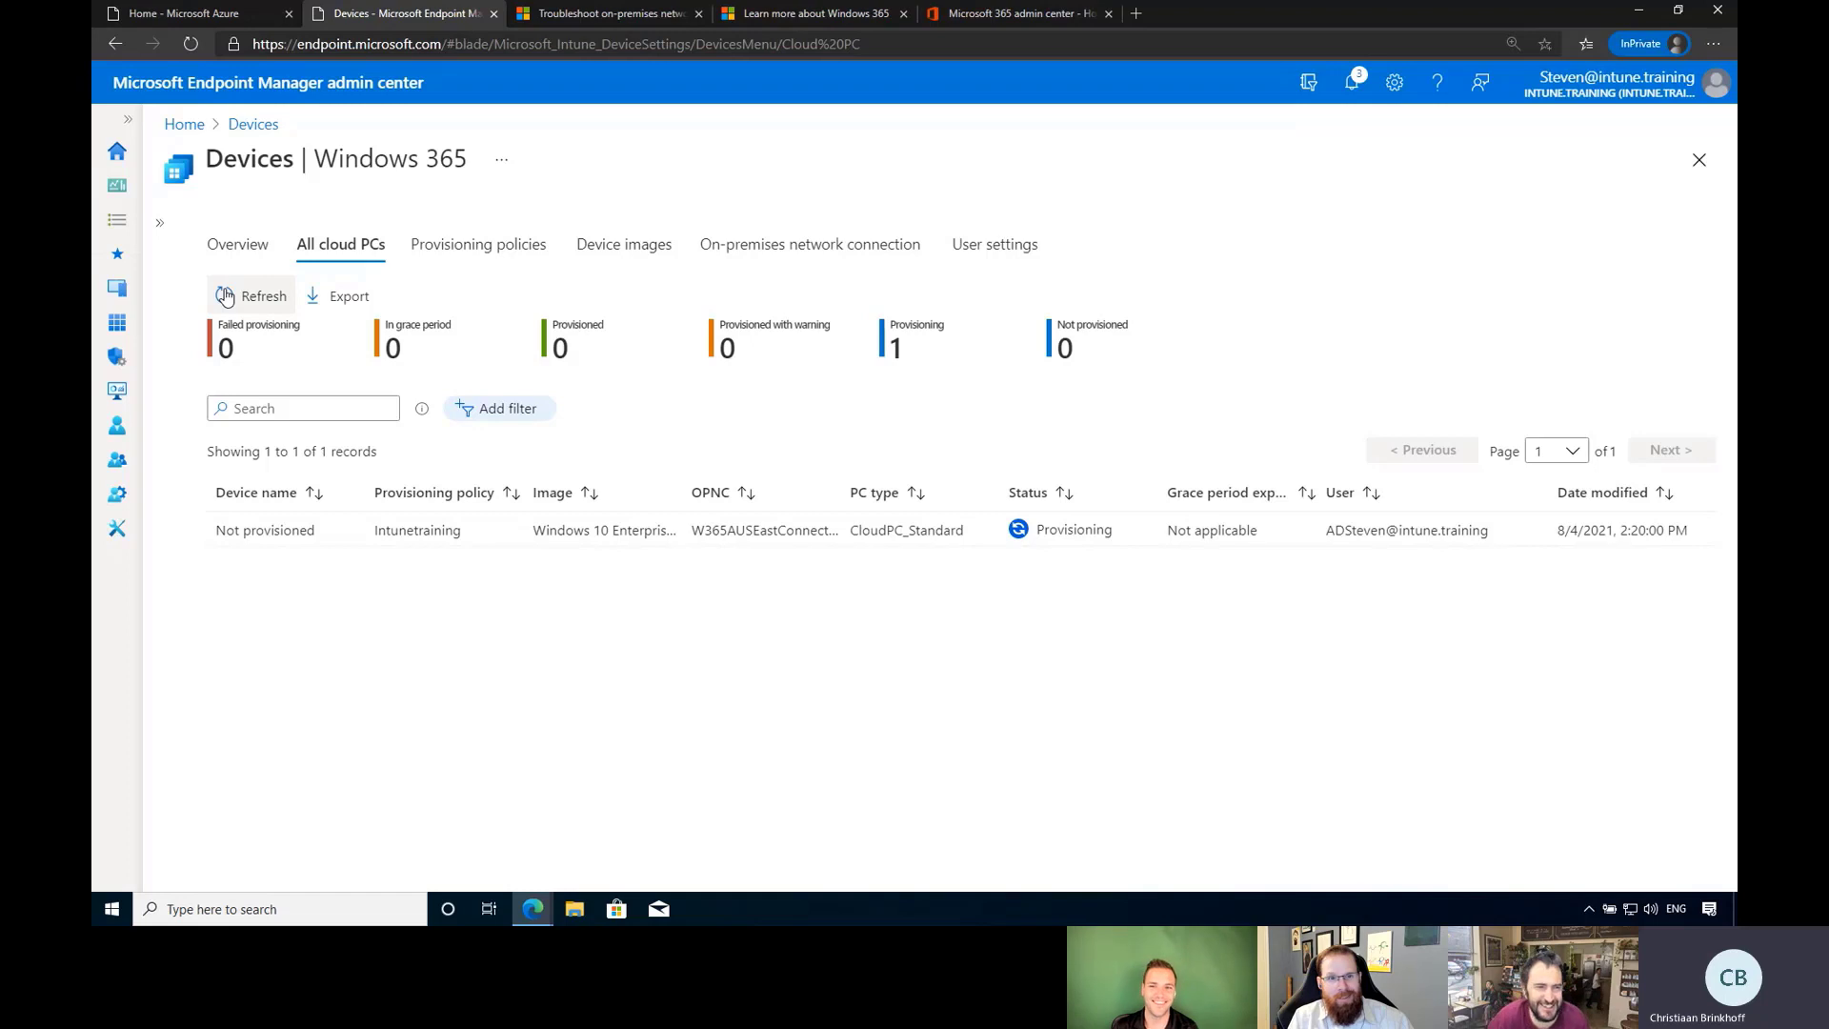
left_click(226, 298)
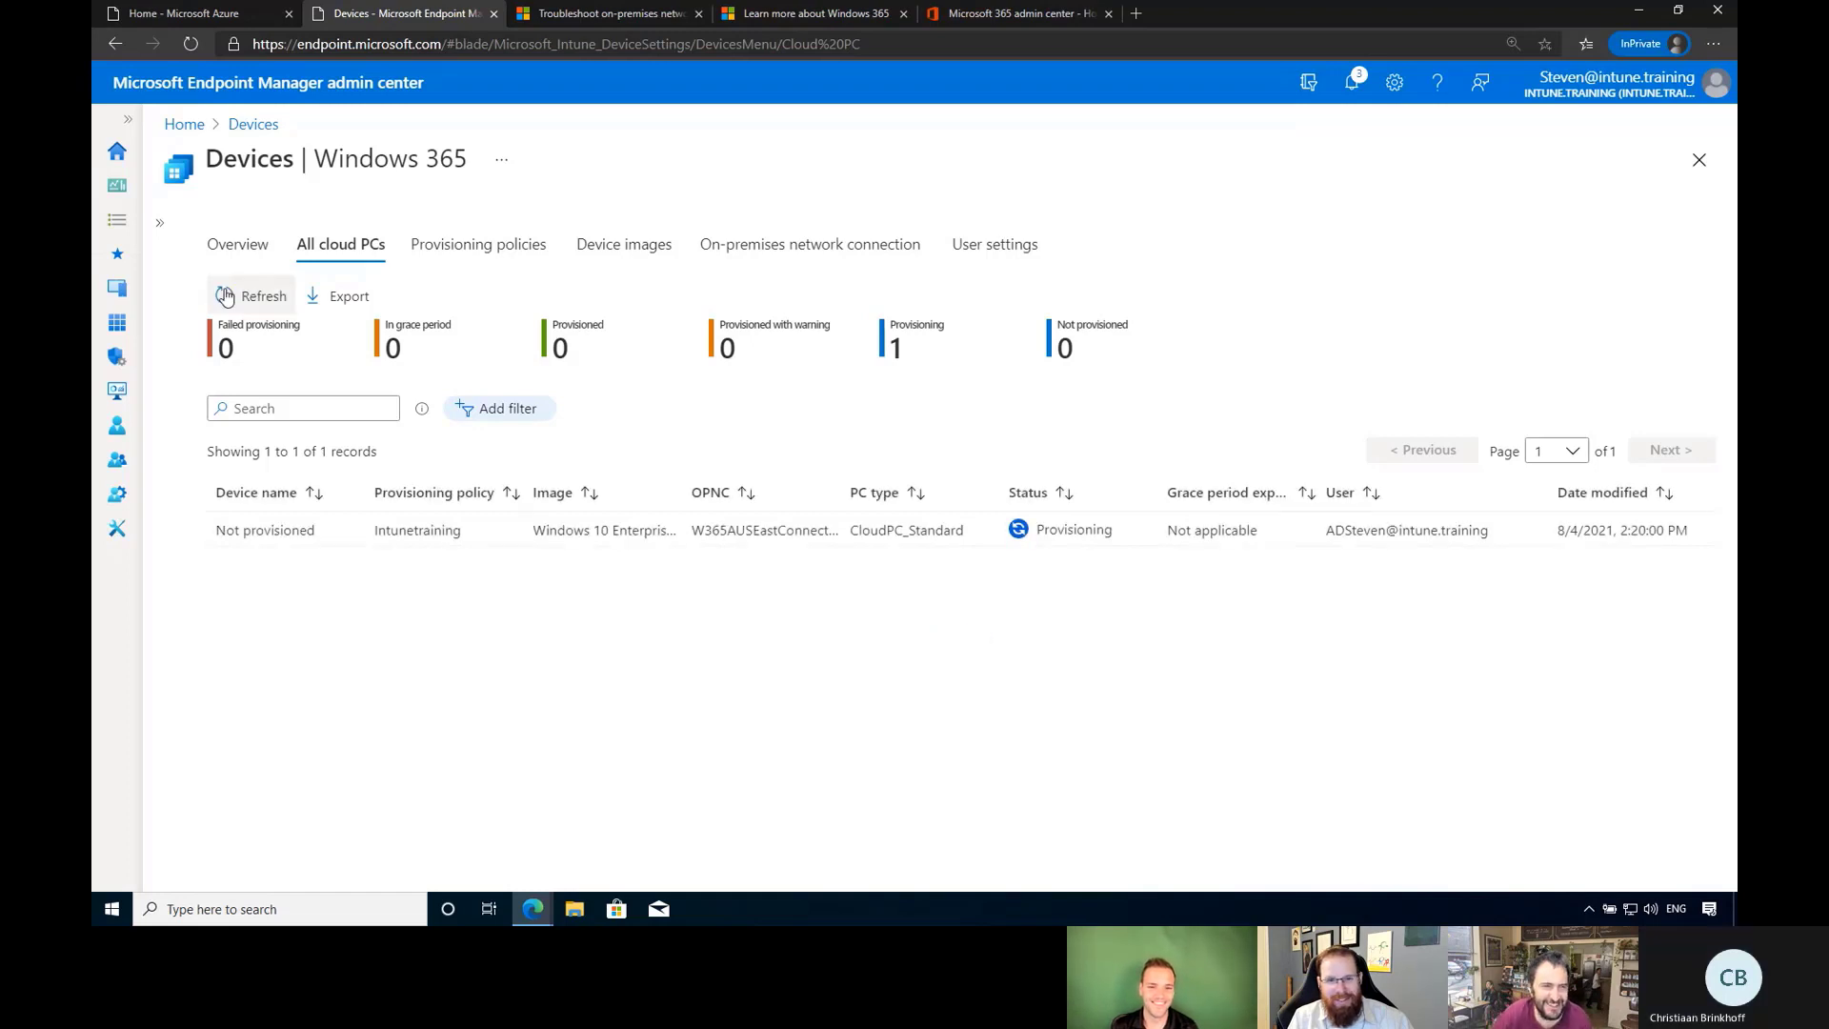
left_click(255, 296)
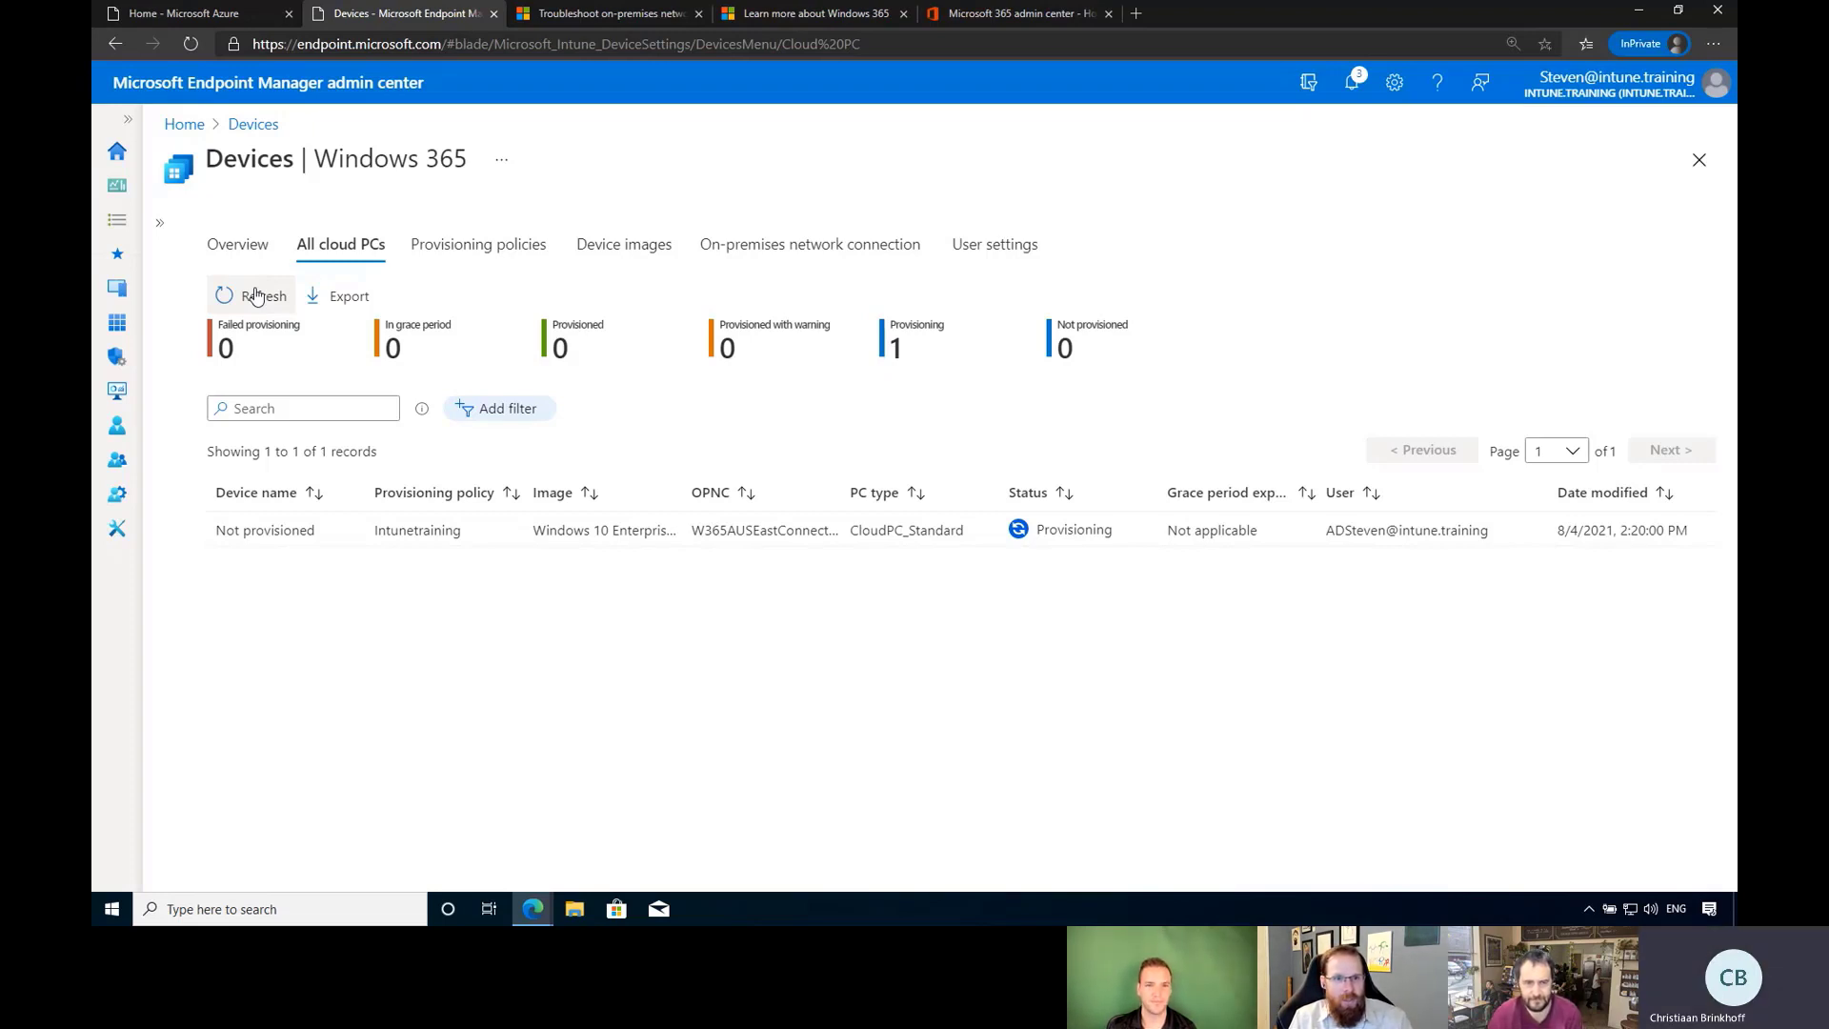
left_click(255, 296)
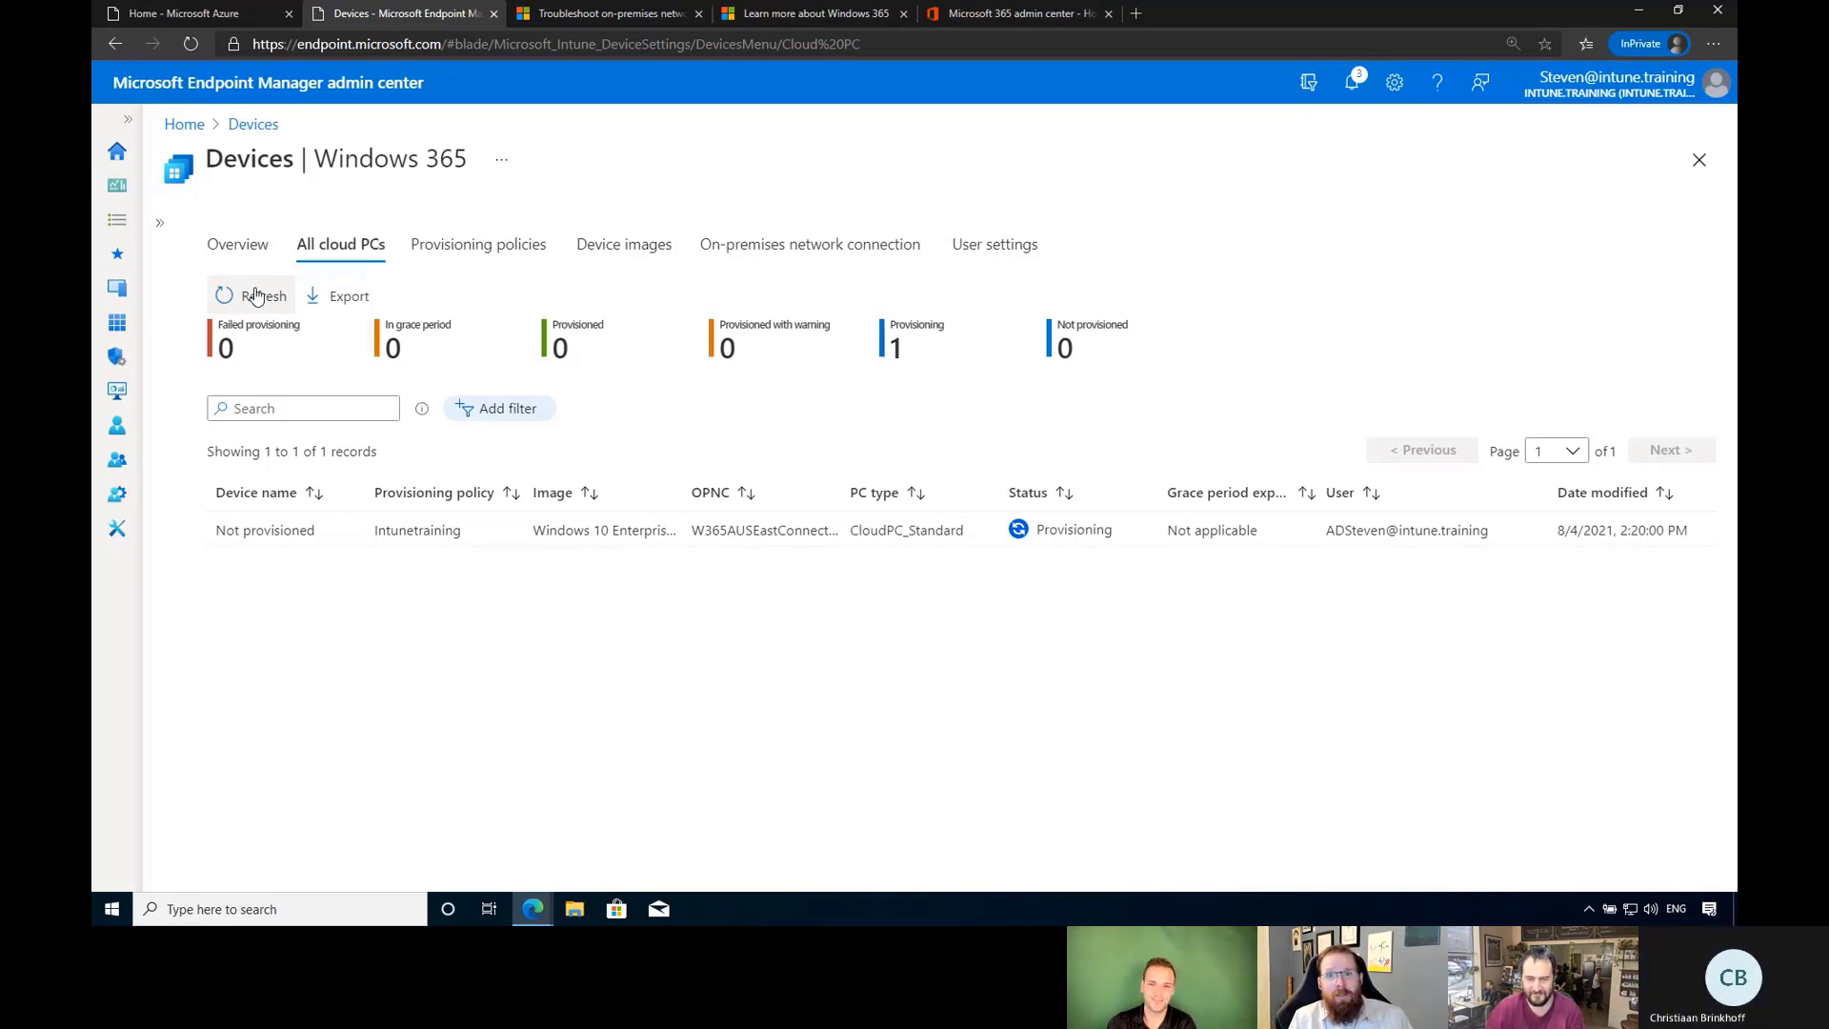
mouse_move(920, 10)
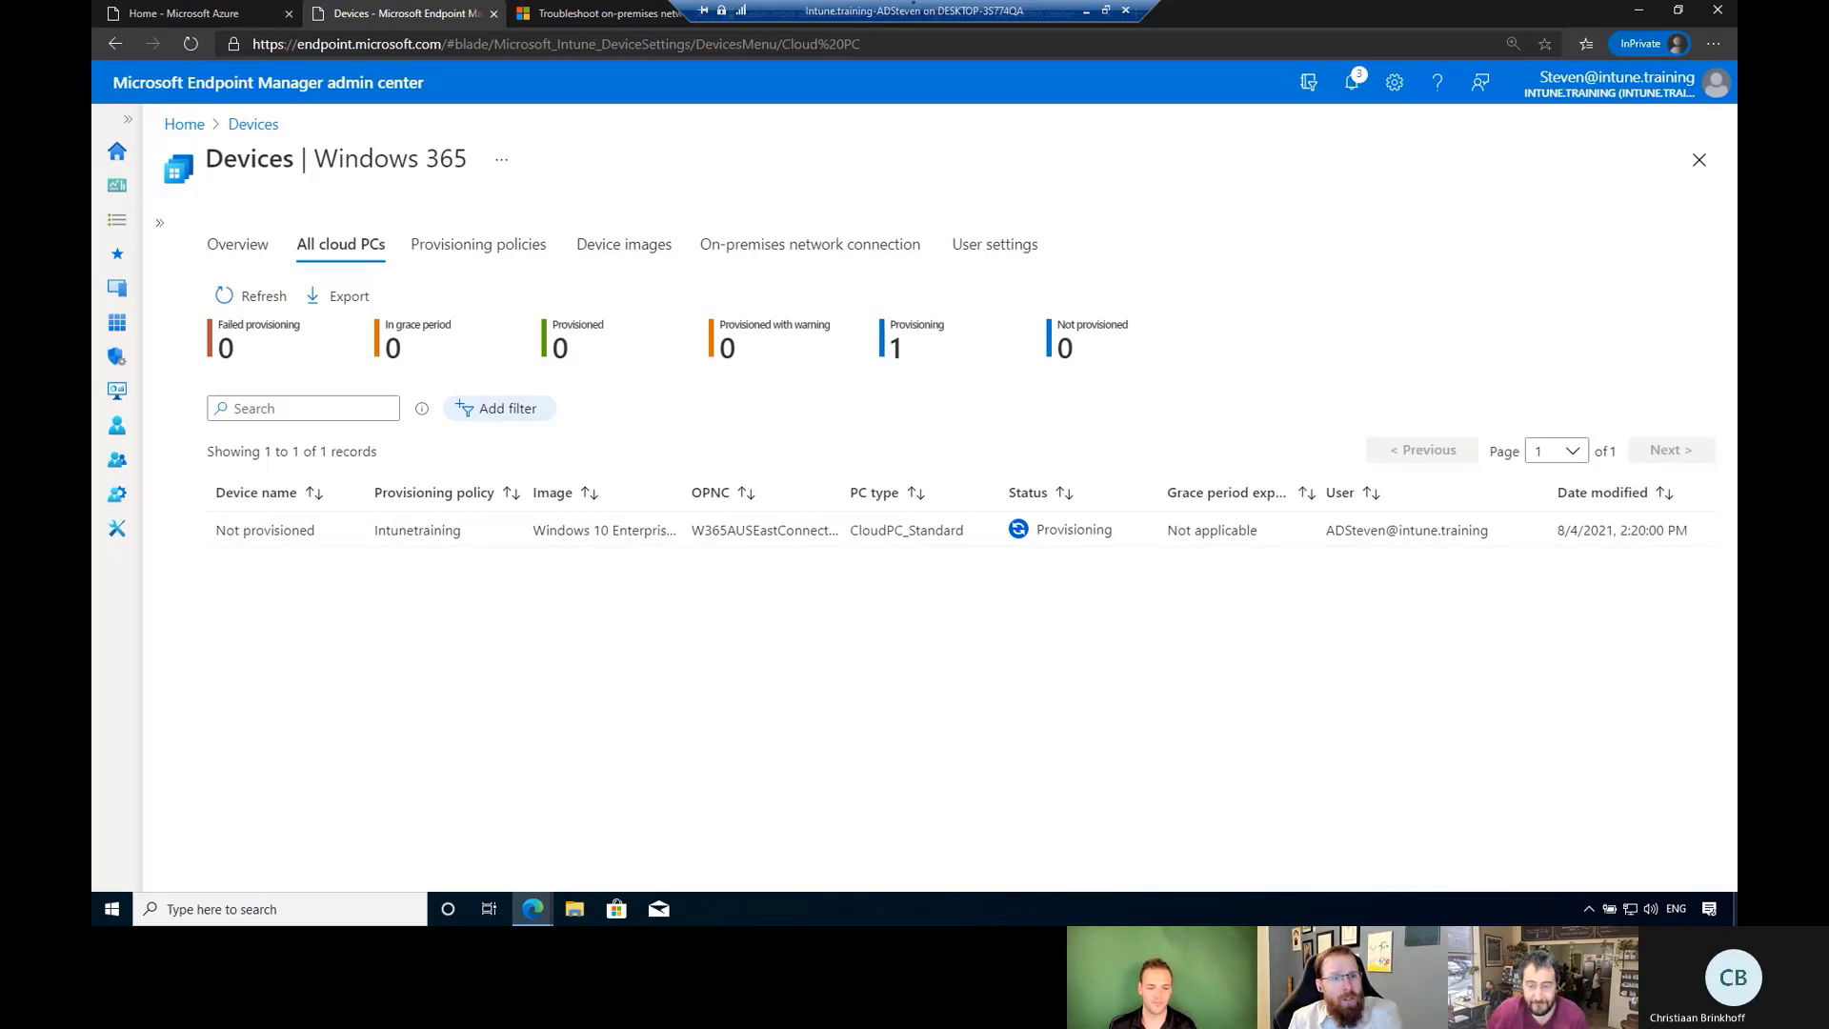
left_click(248, 299)
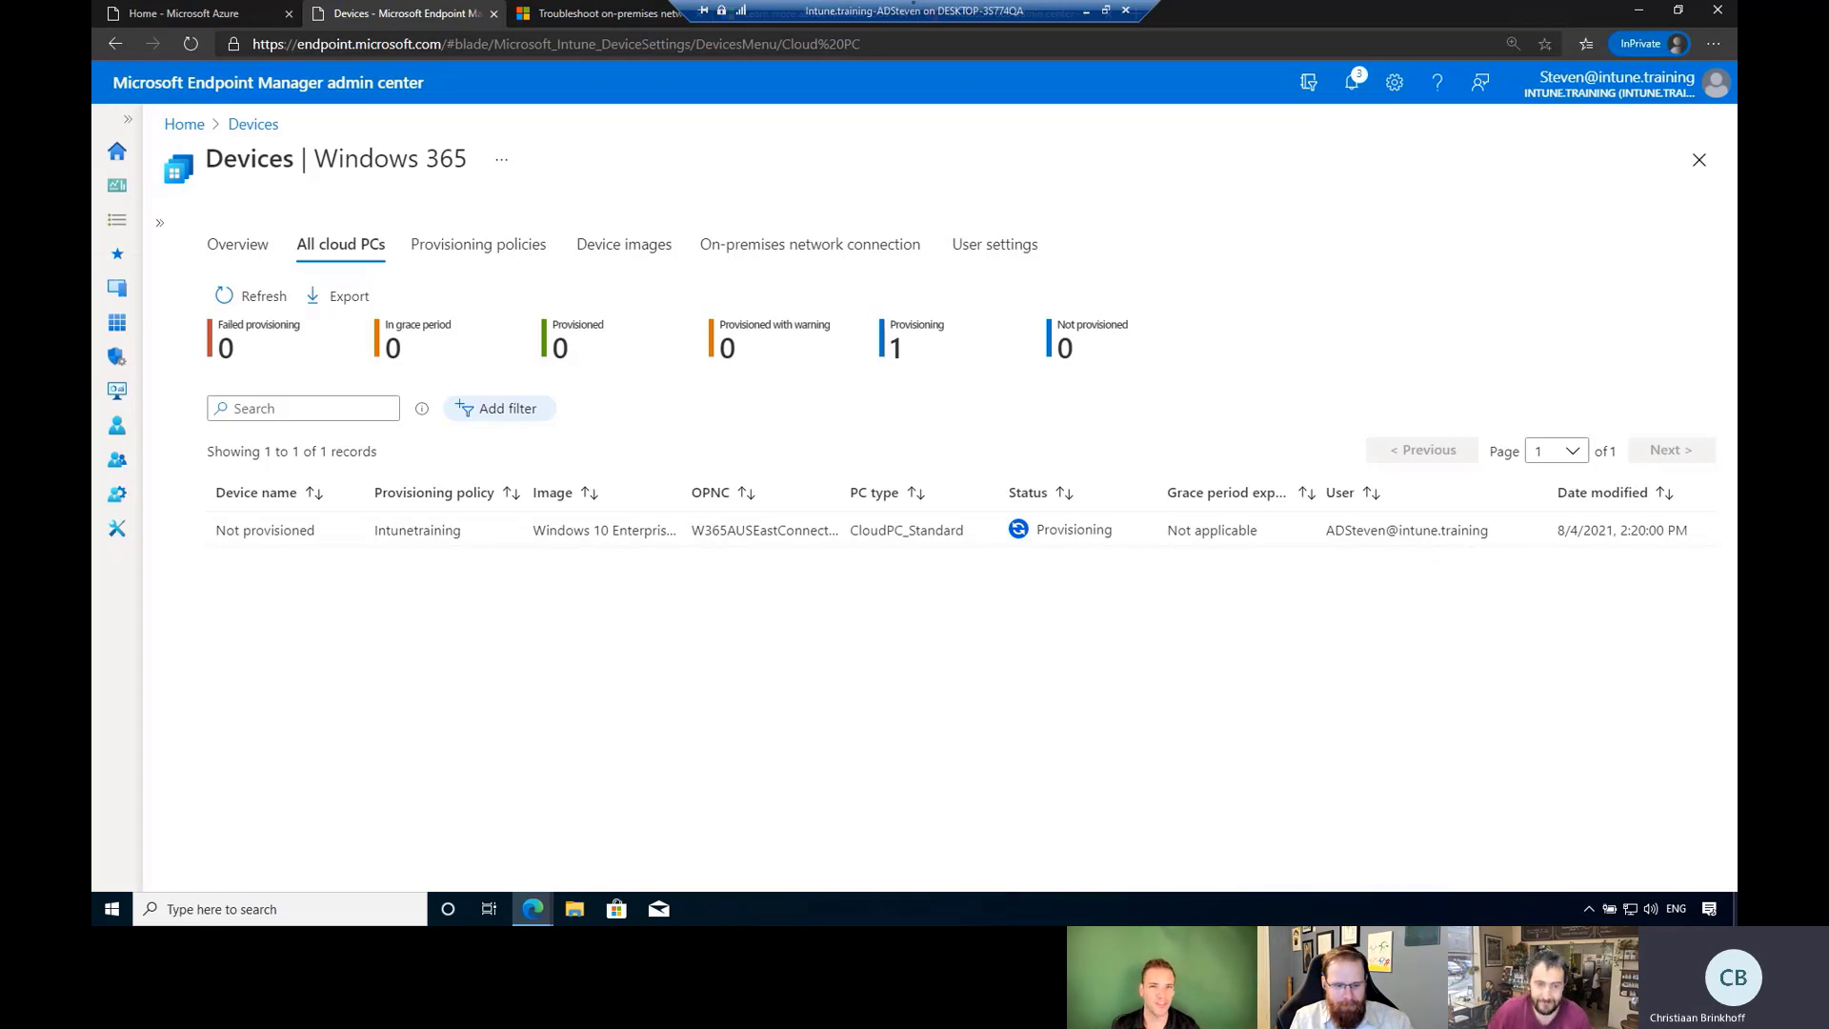
Filter then unfilter Provisioning PCs, refresh repeatedly (still 1 Provisioning), and switch to the remote server.
left_click(929, 353)
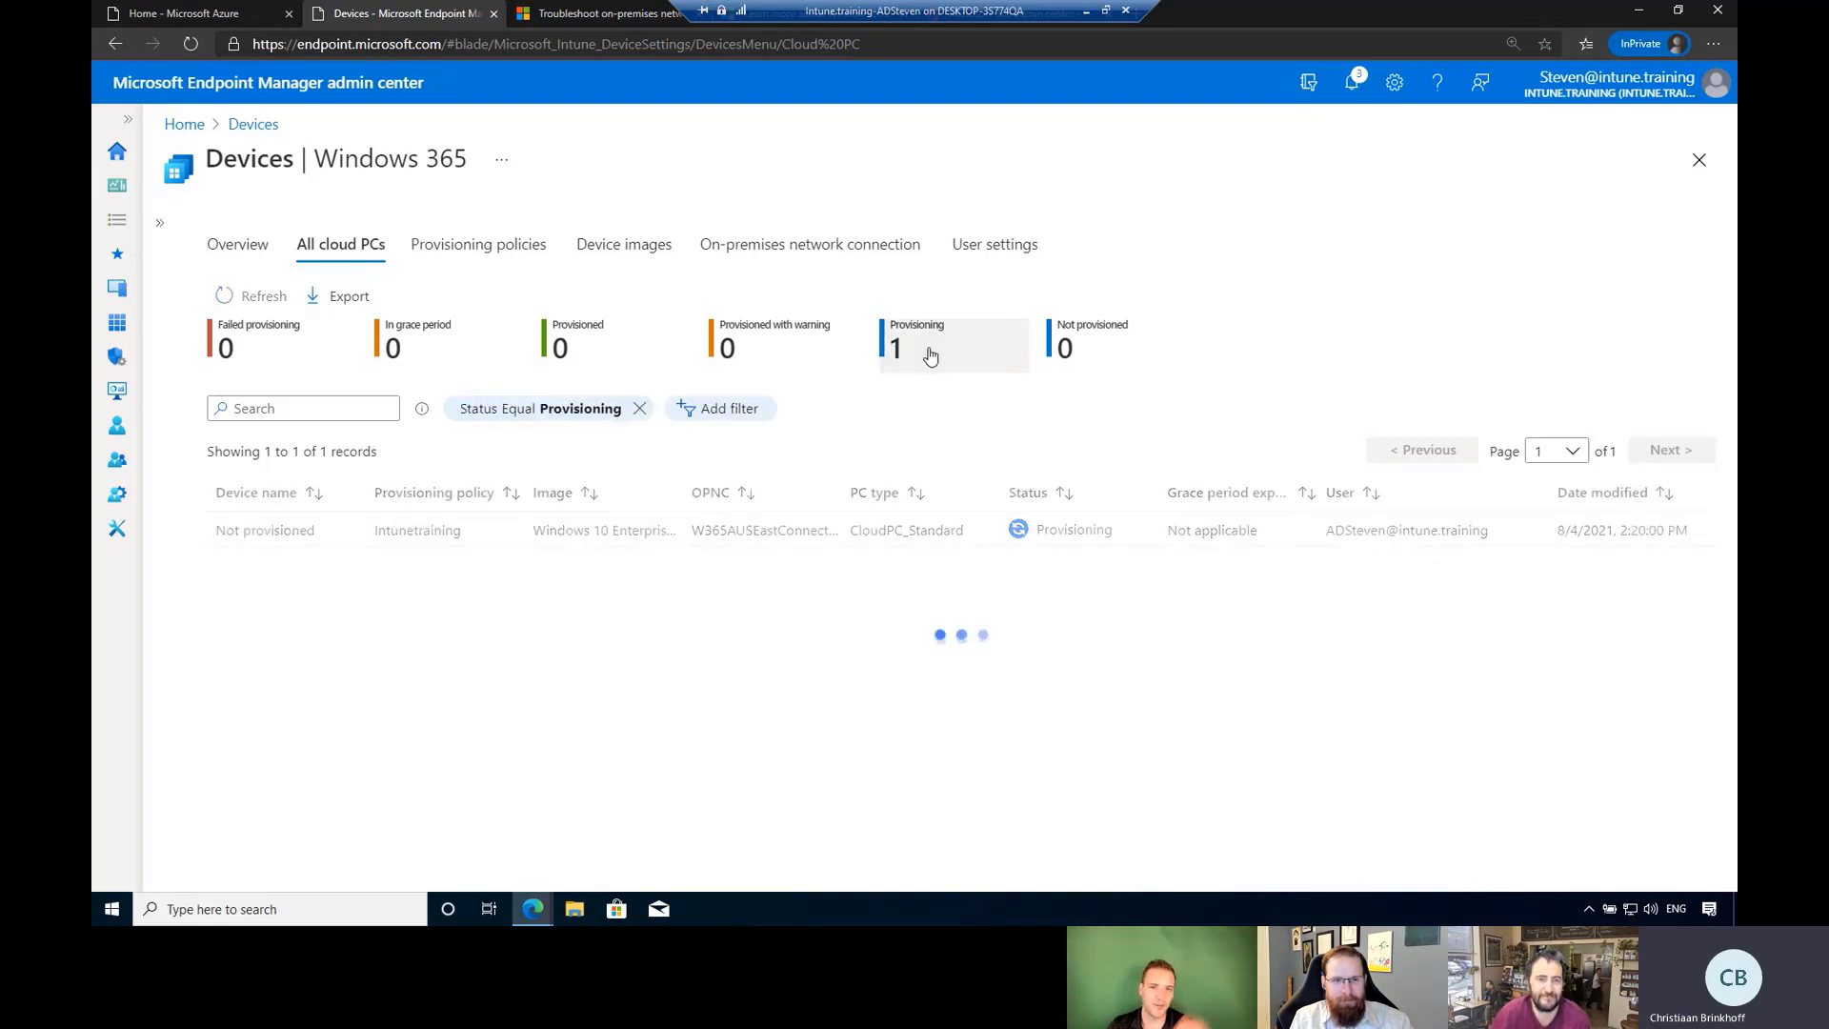
left_click(639, 407)
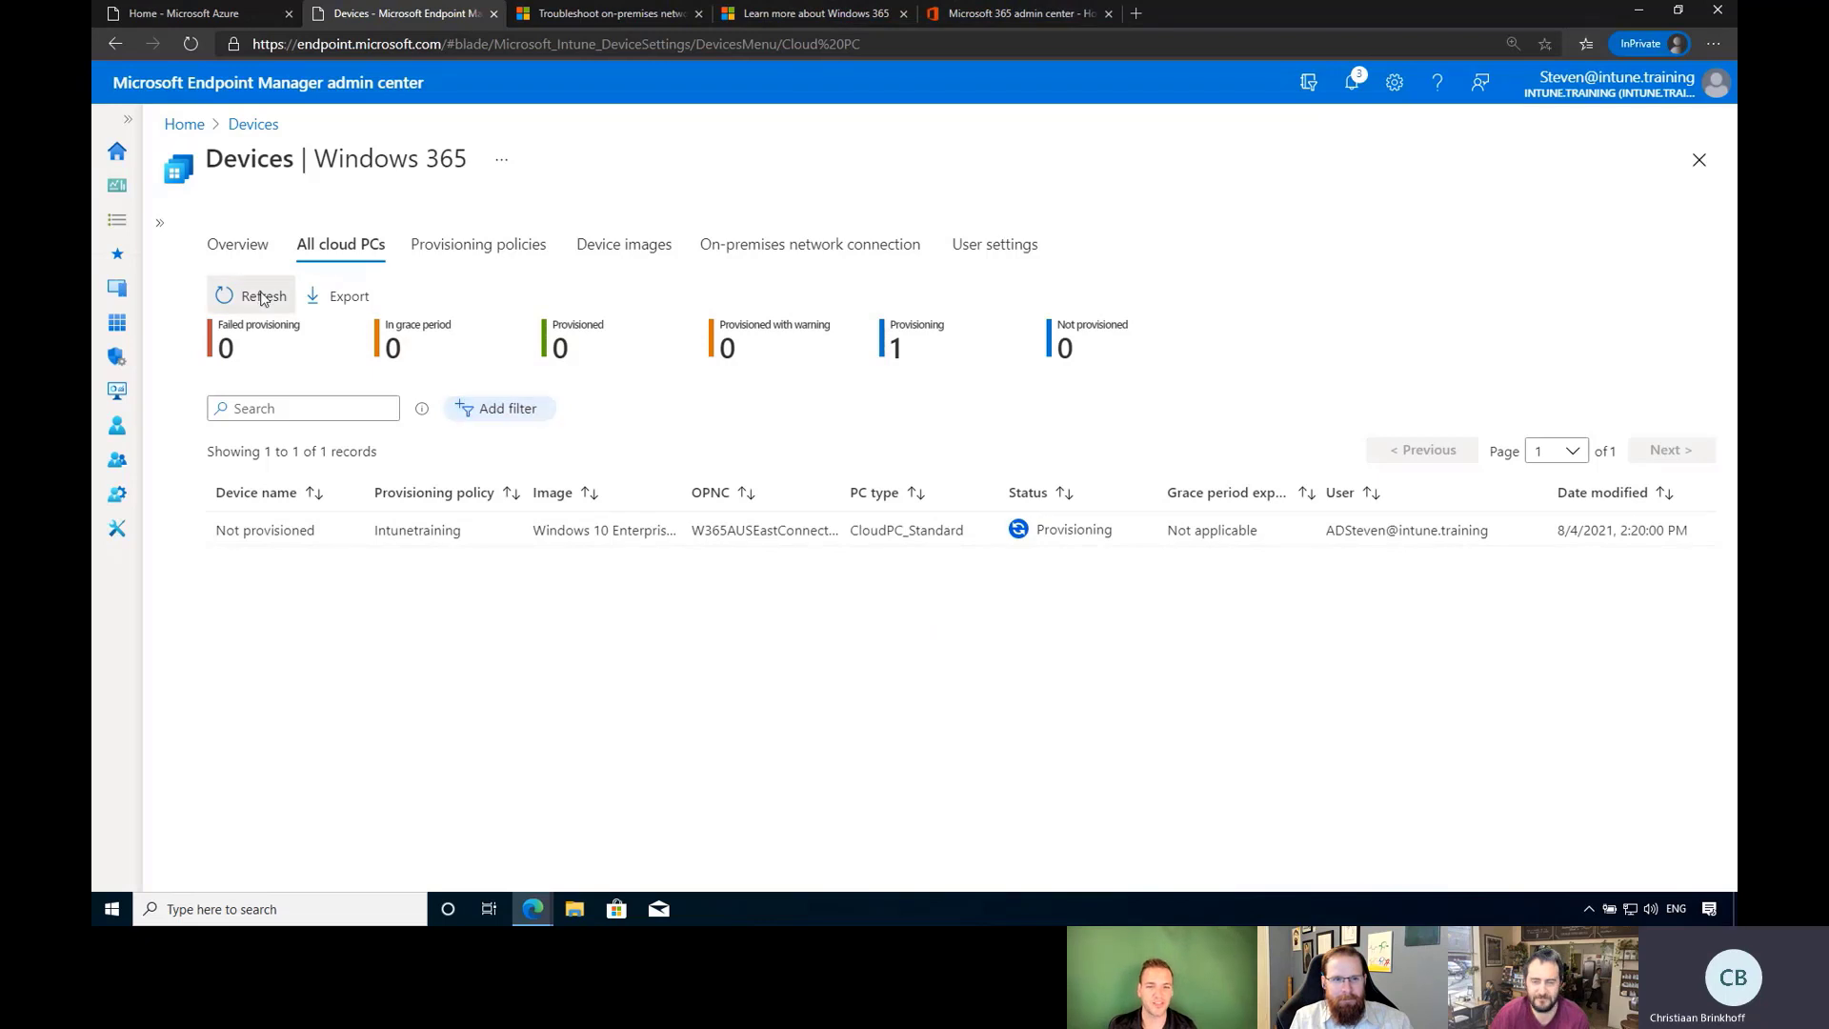
left_click(262, 297)
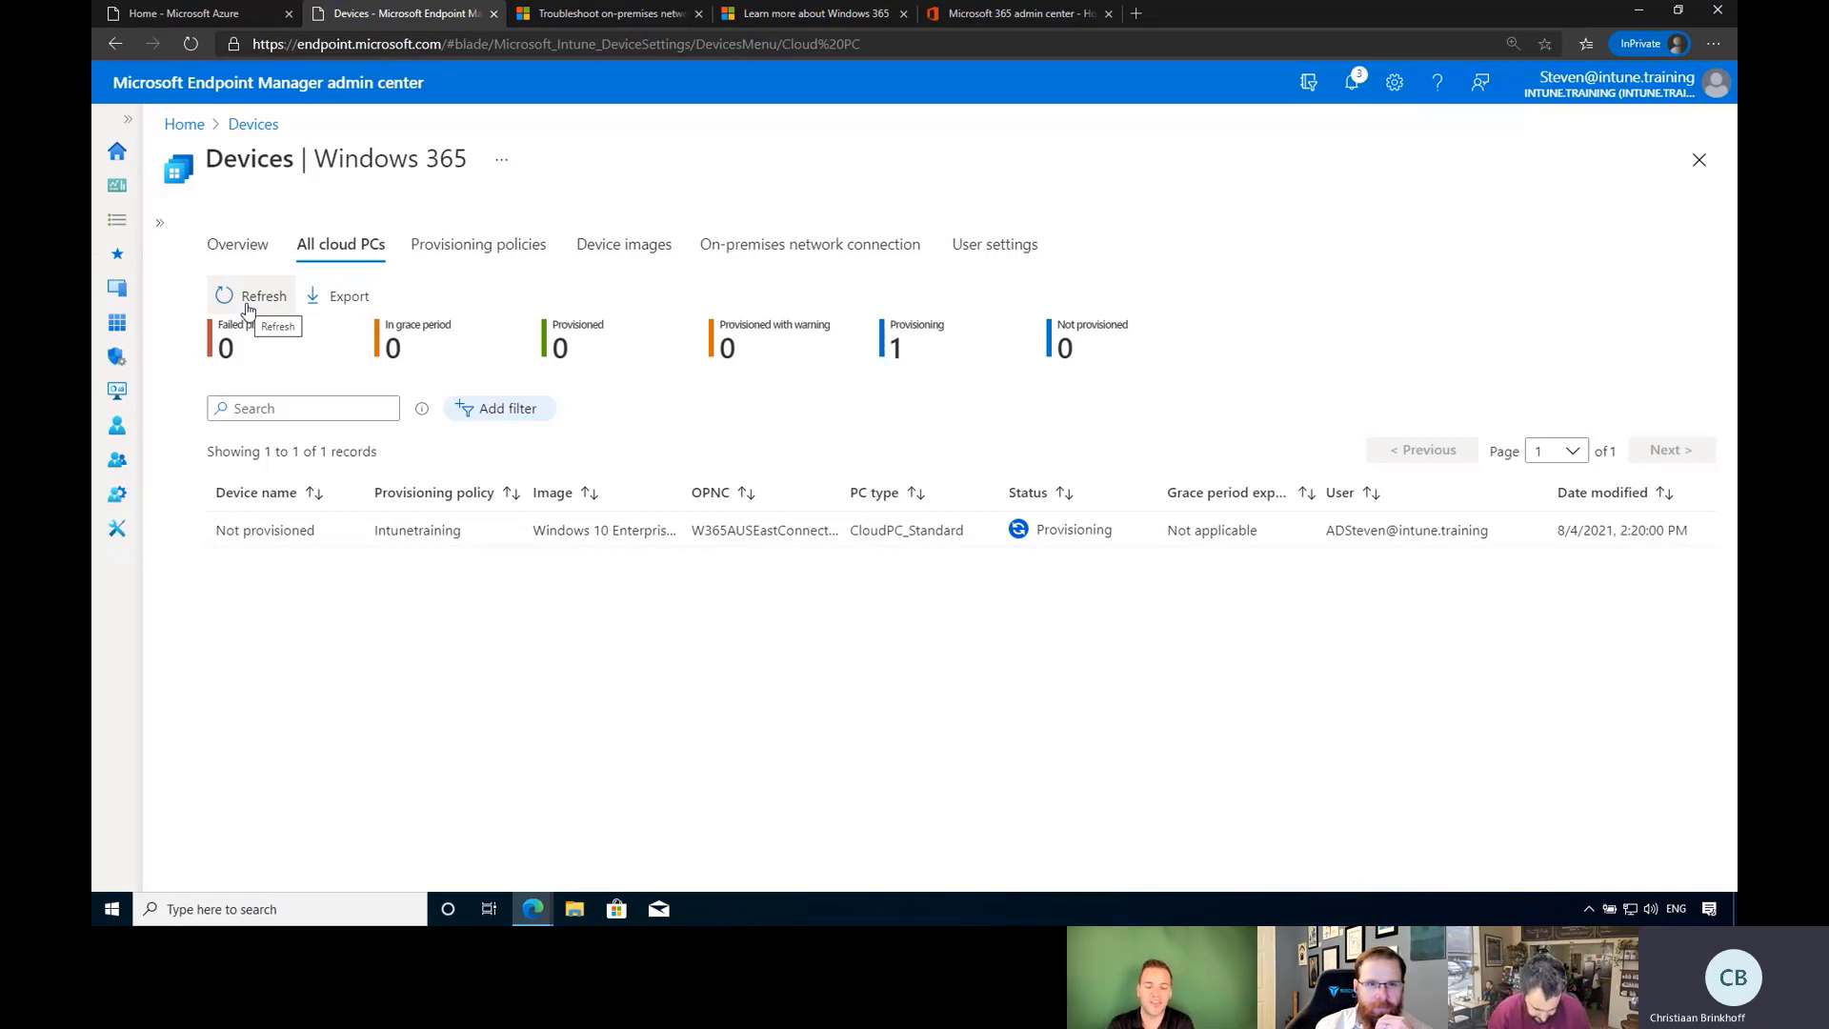
left_click(247, 311)
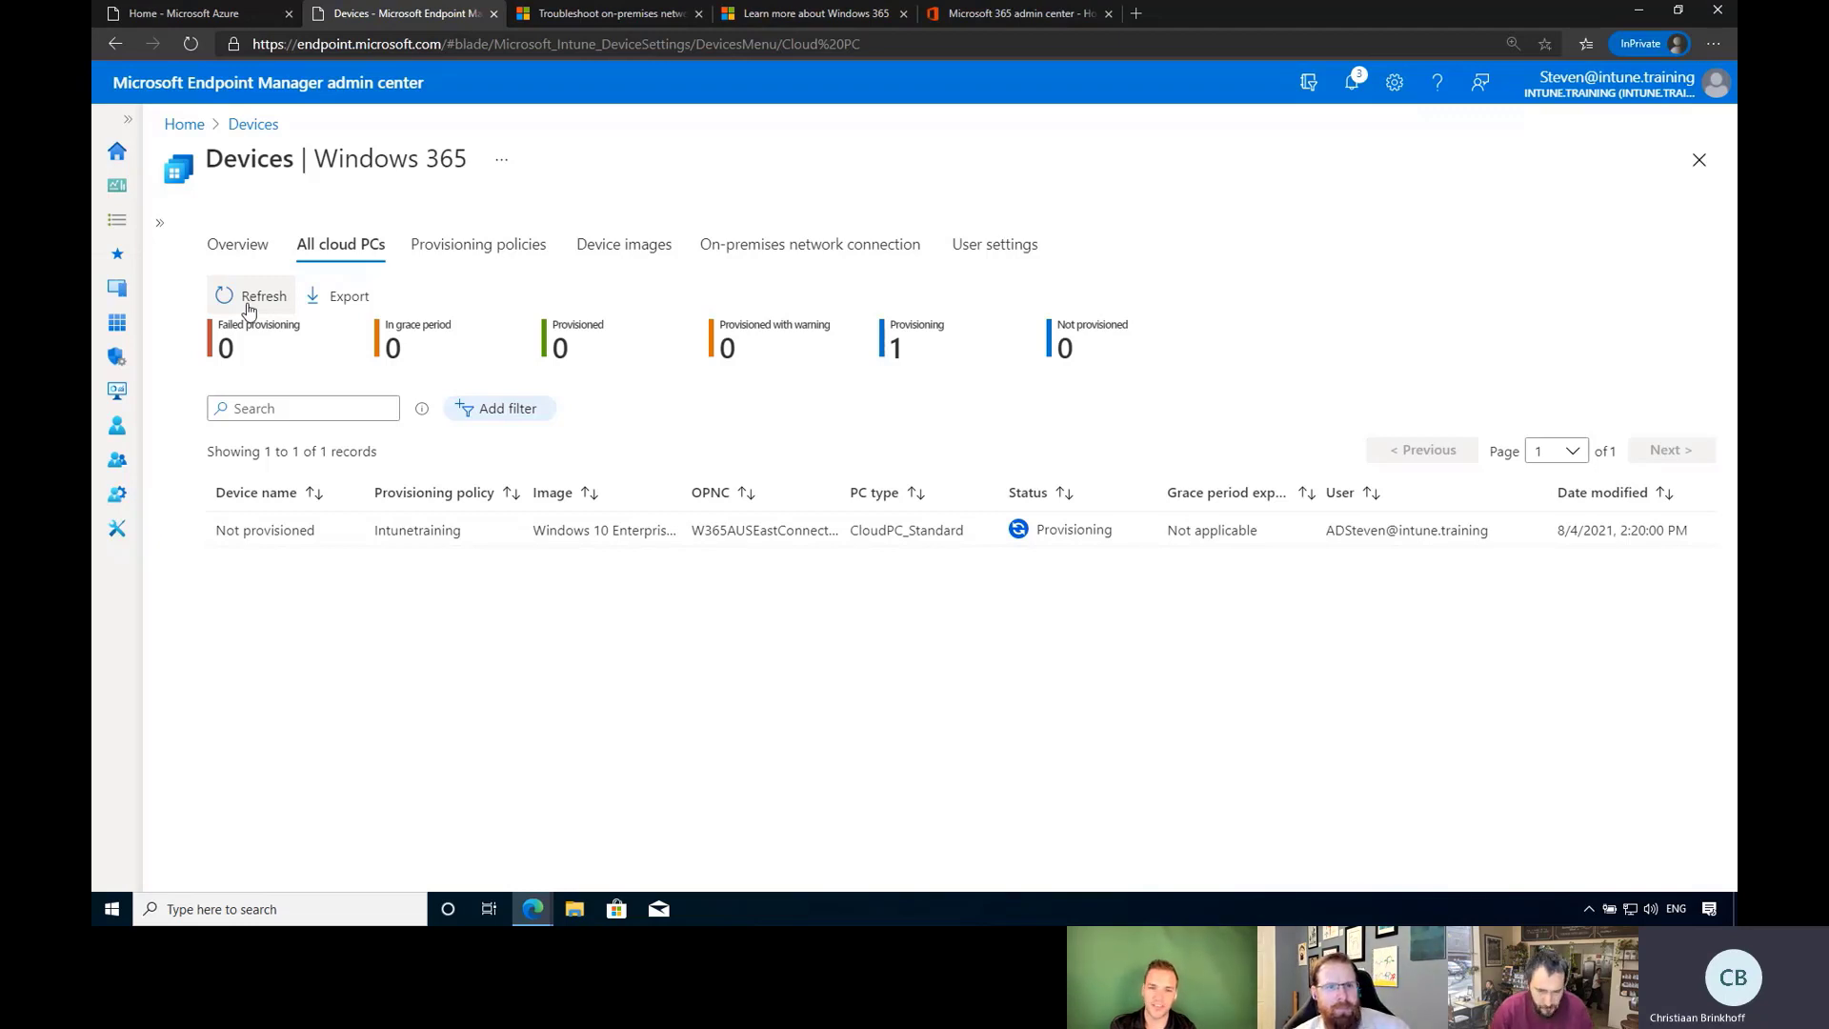
left_click(267, 295)
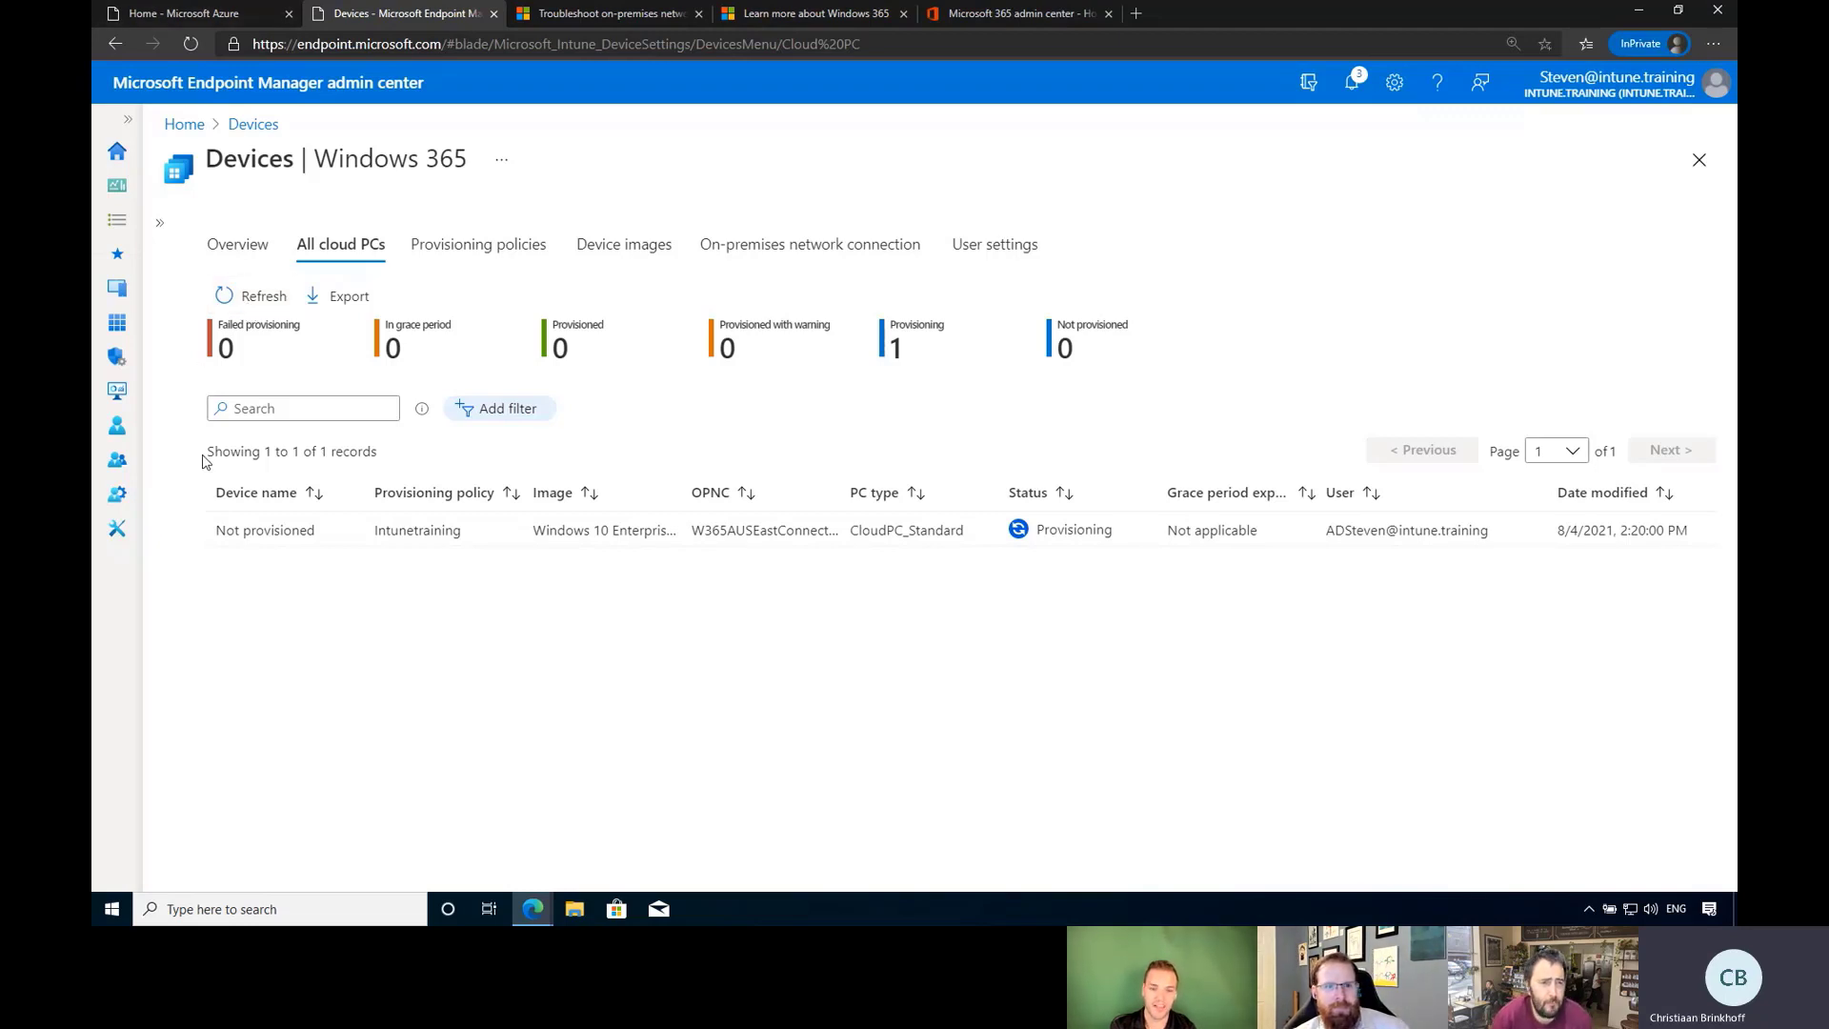
left_click(253, 299)
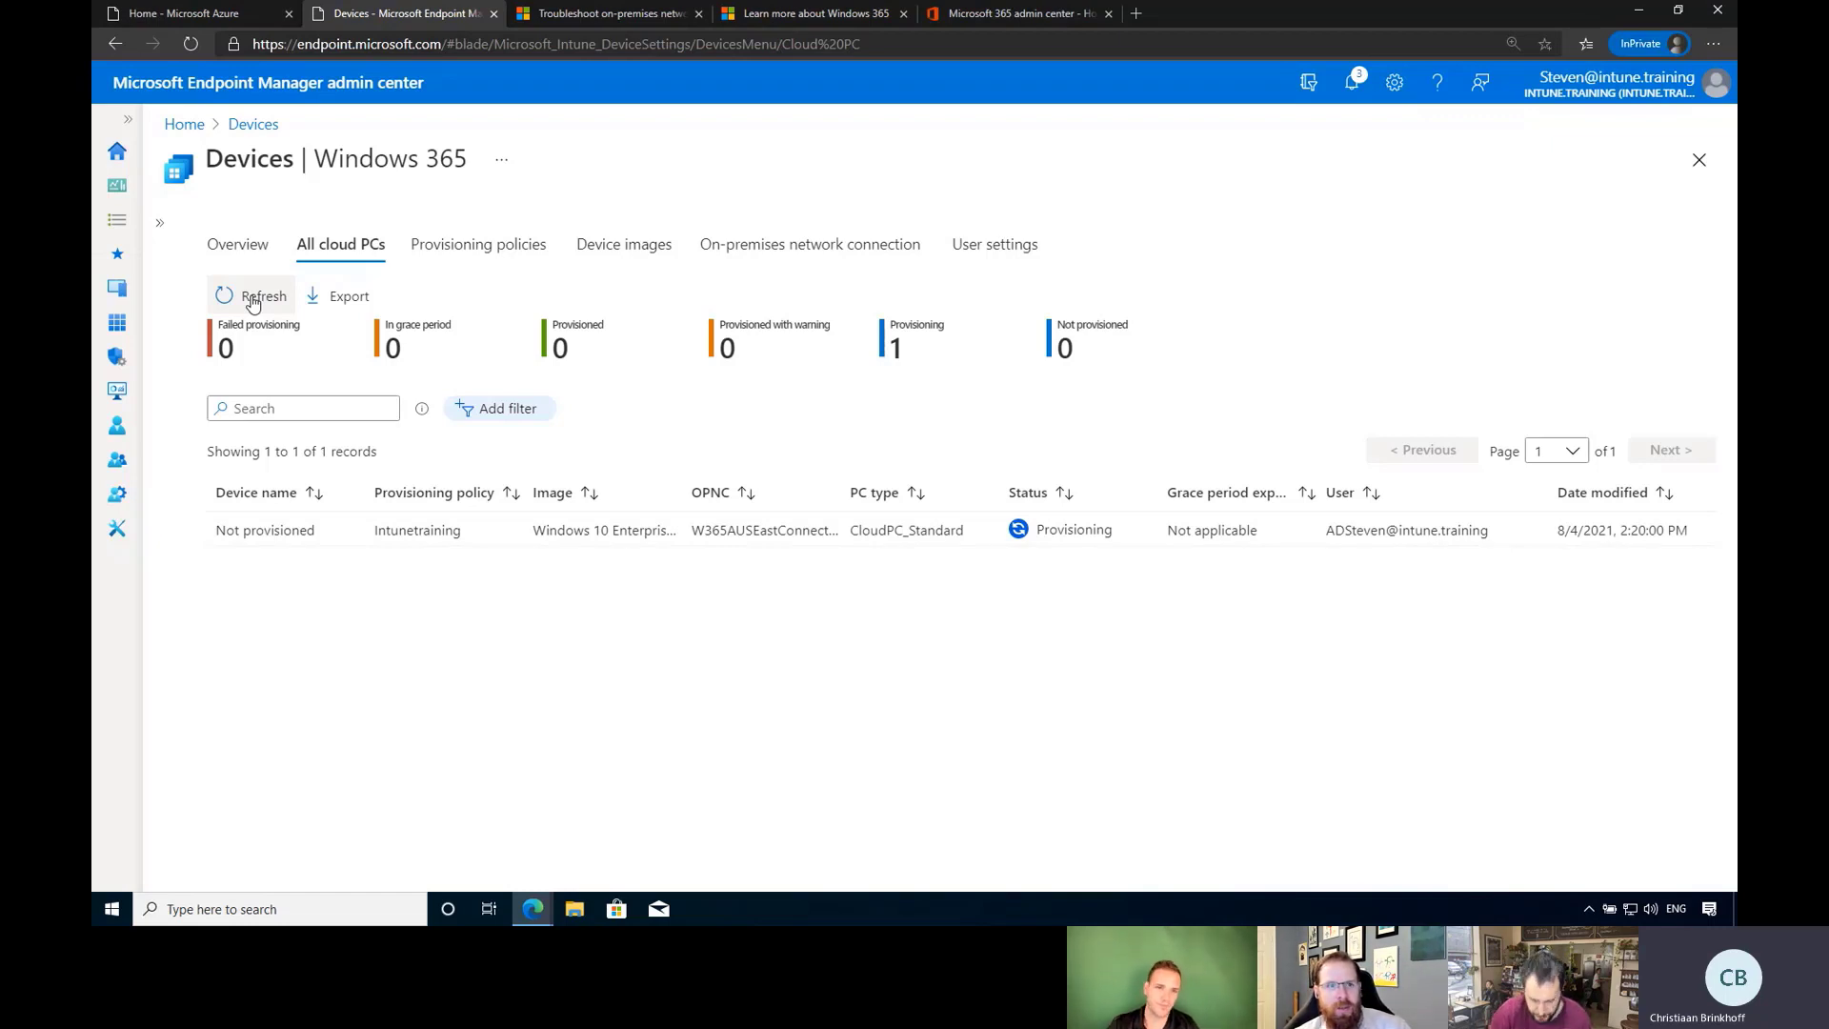
left_click(252, 298)
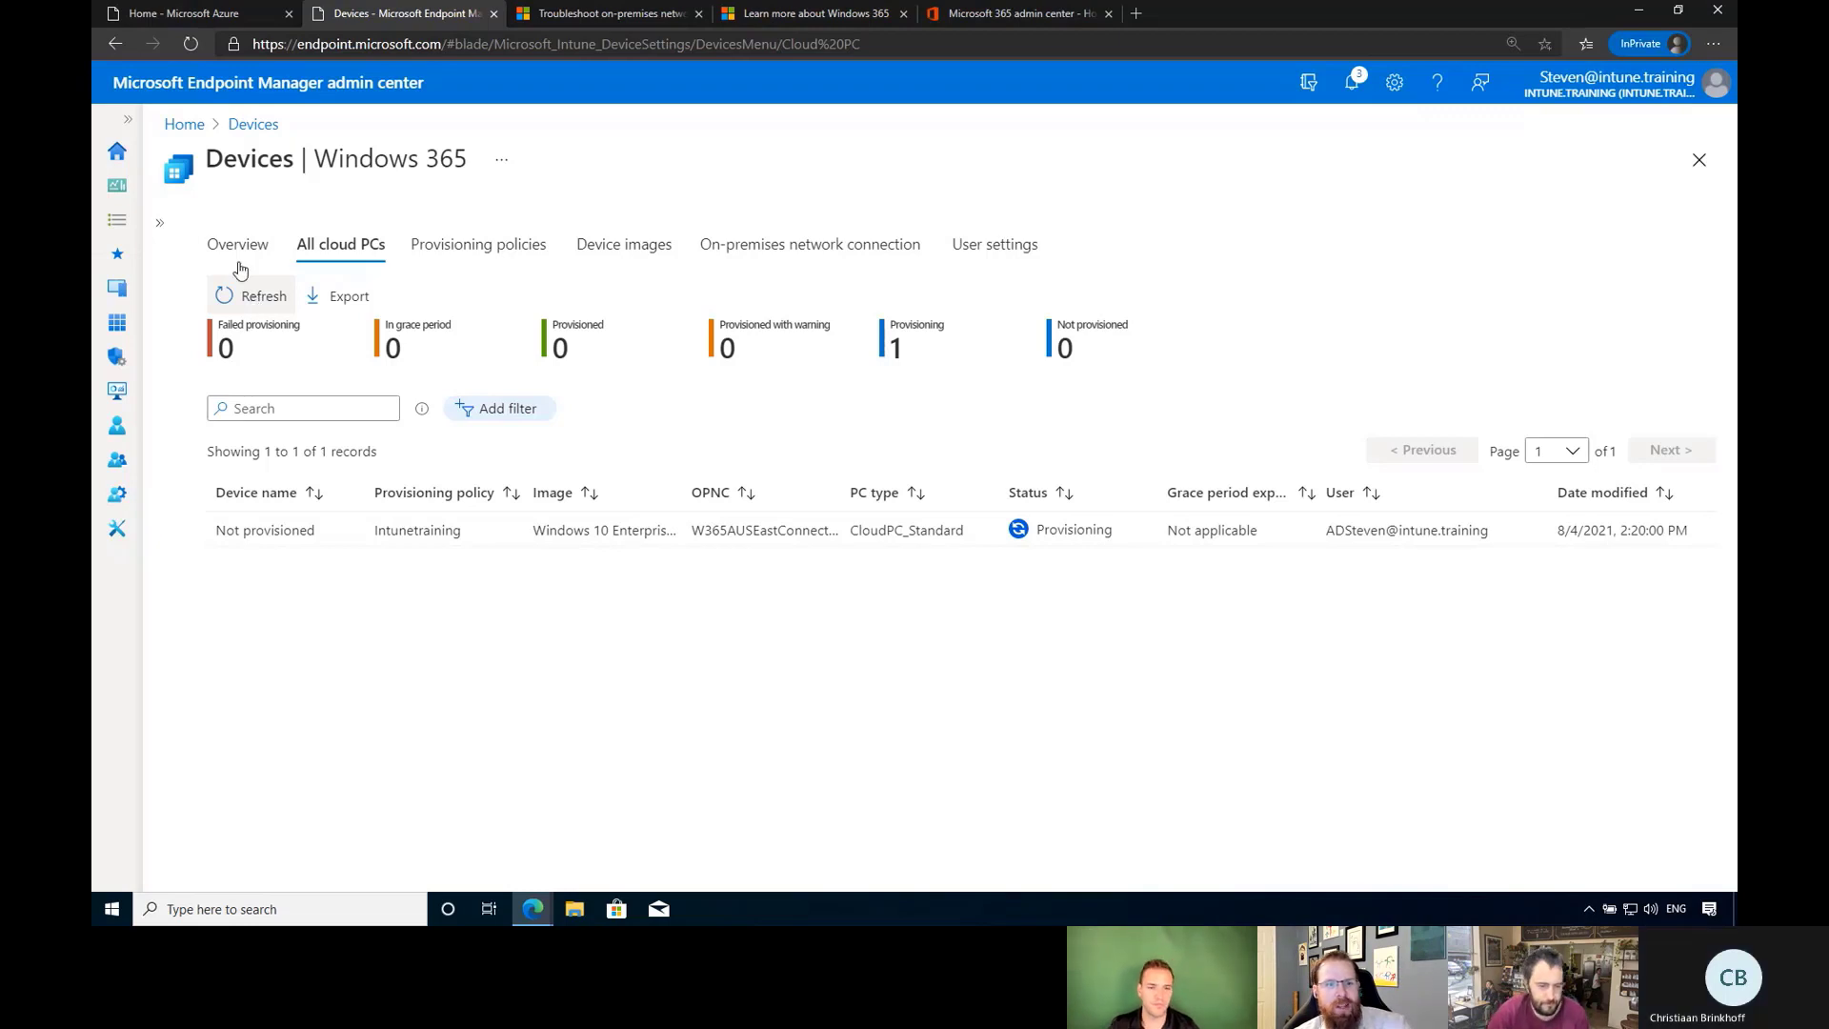
key("alt+Tab")
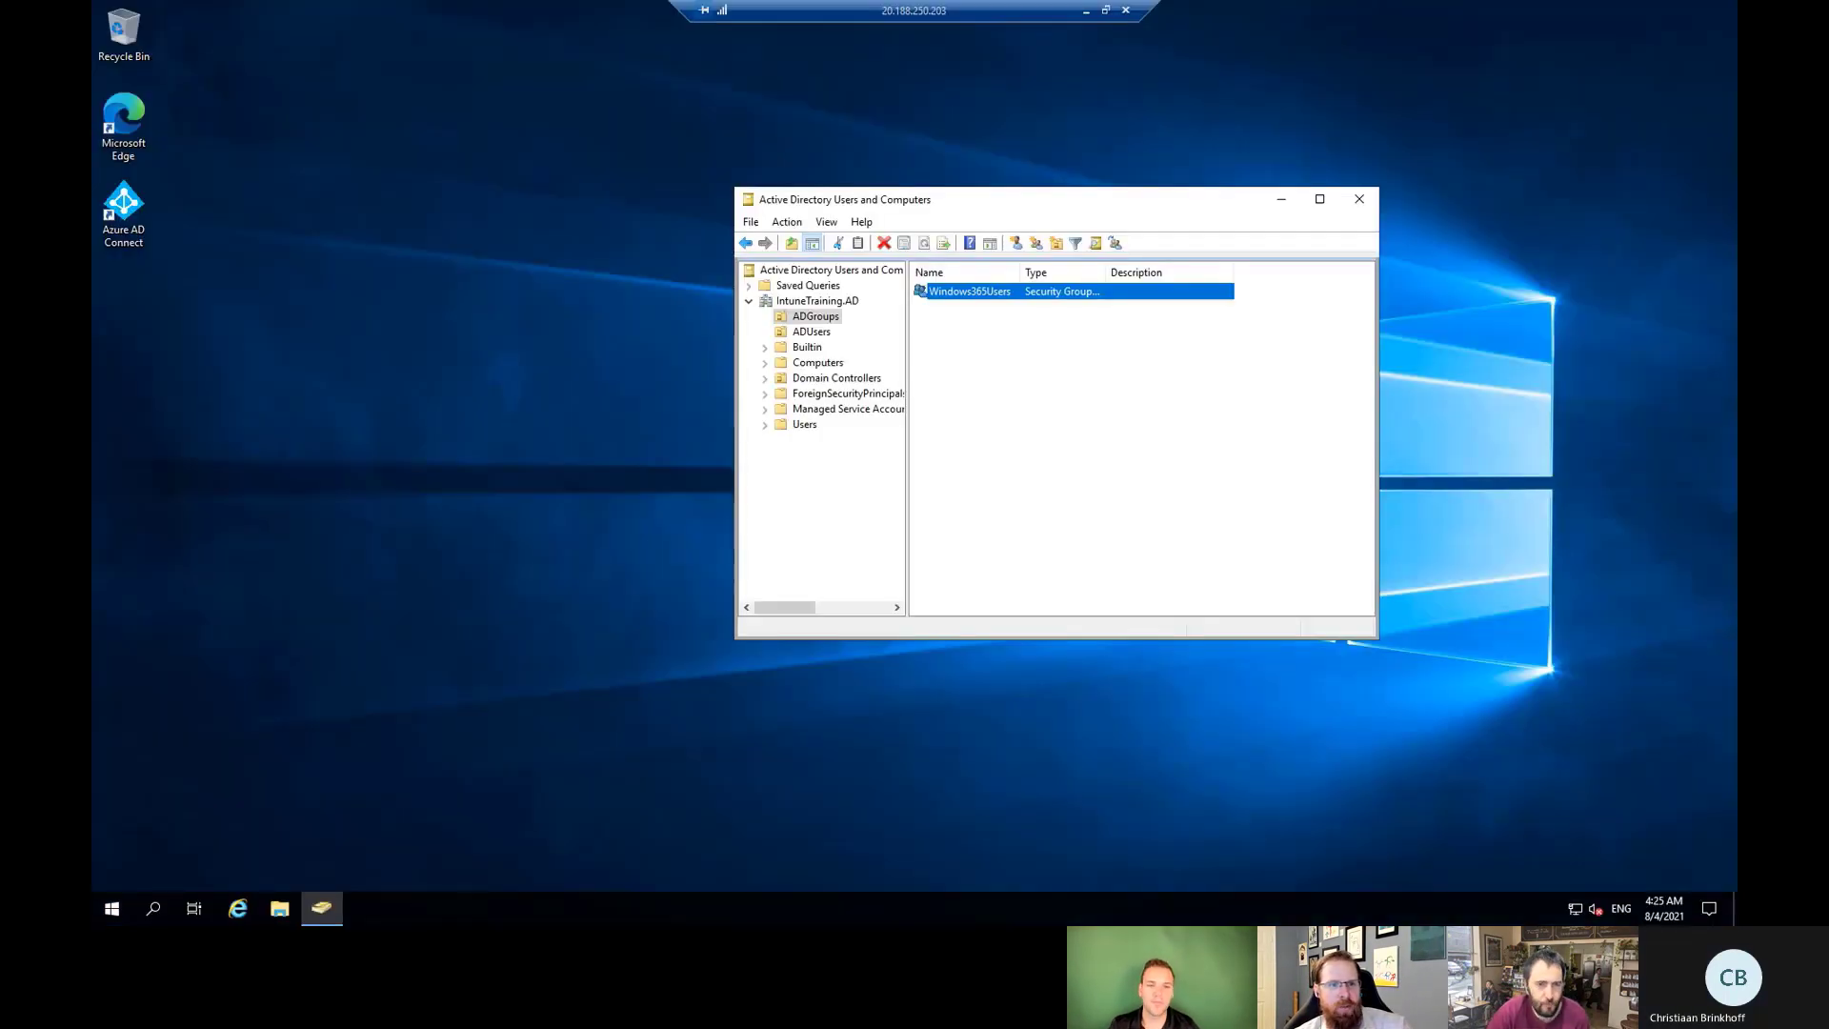
View the user account inside the ADUsers OU, then go back to the Endpoint Manager window.
right_click(811, 333)
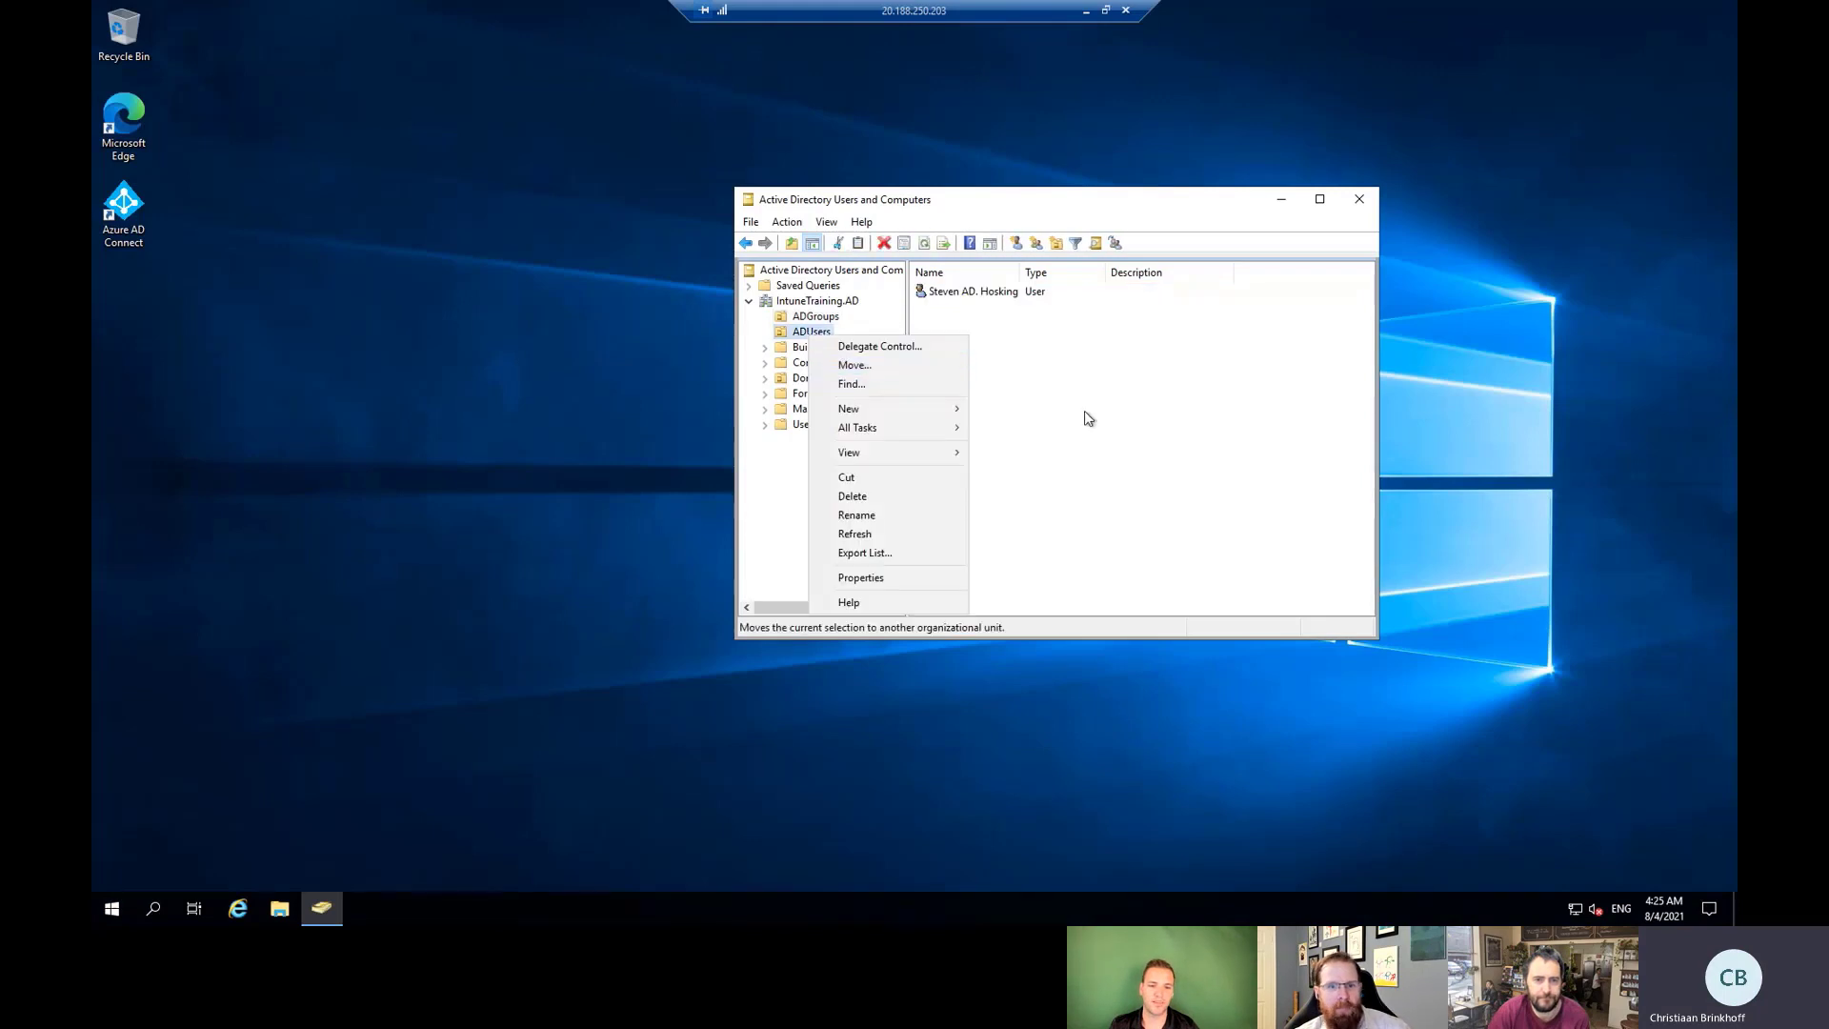
left_click(1059, 386)
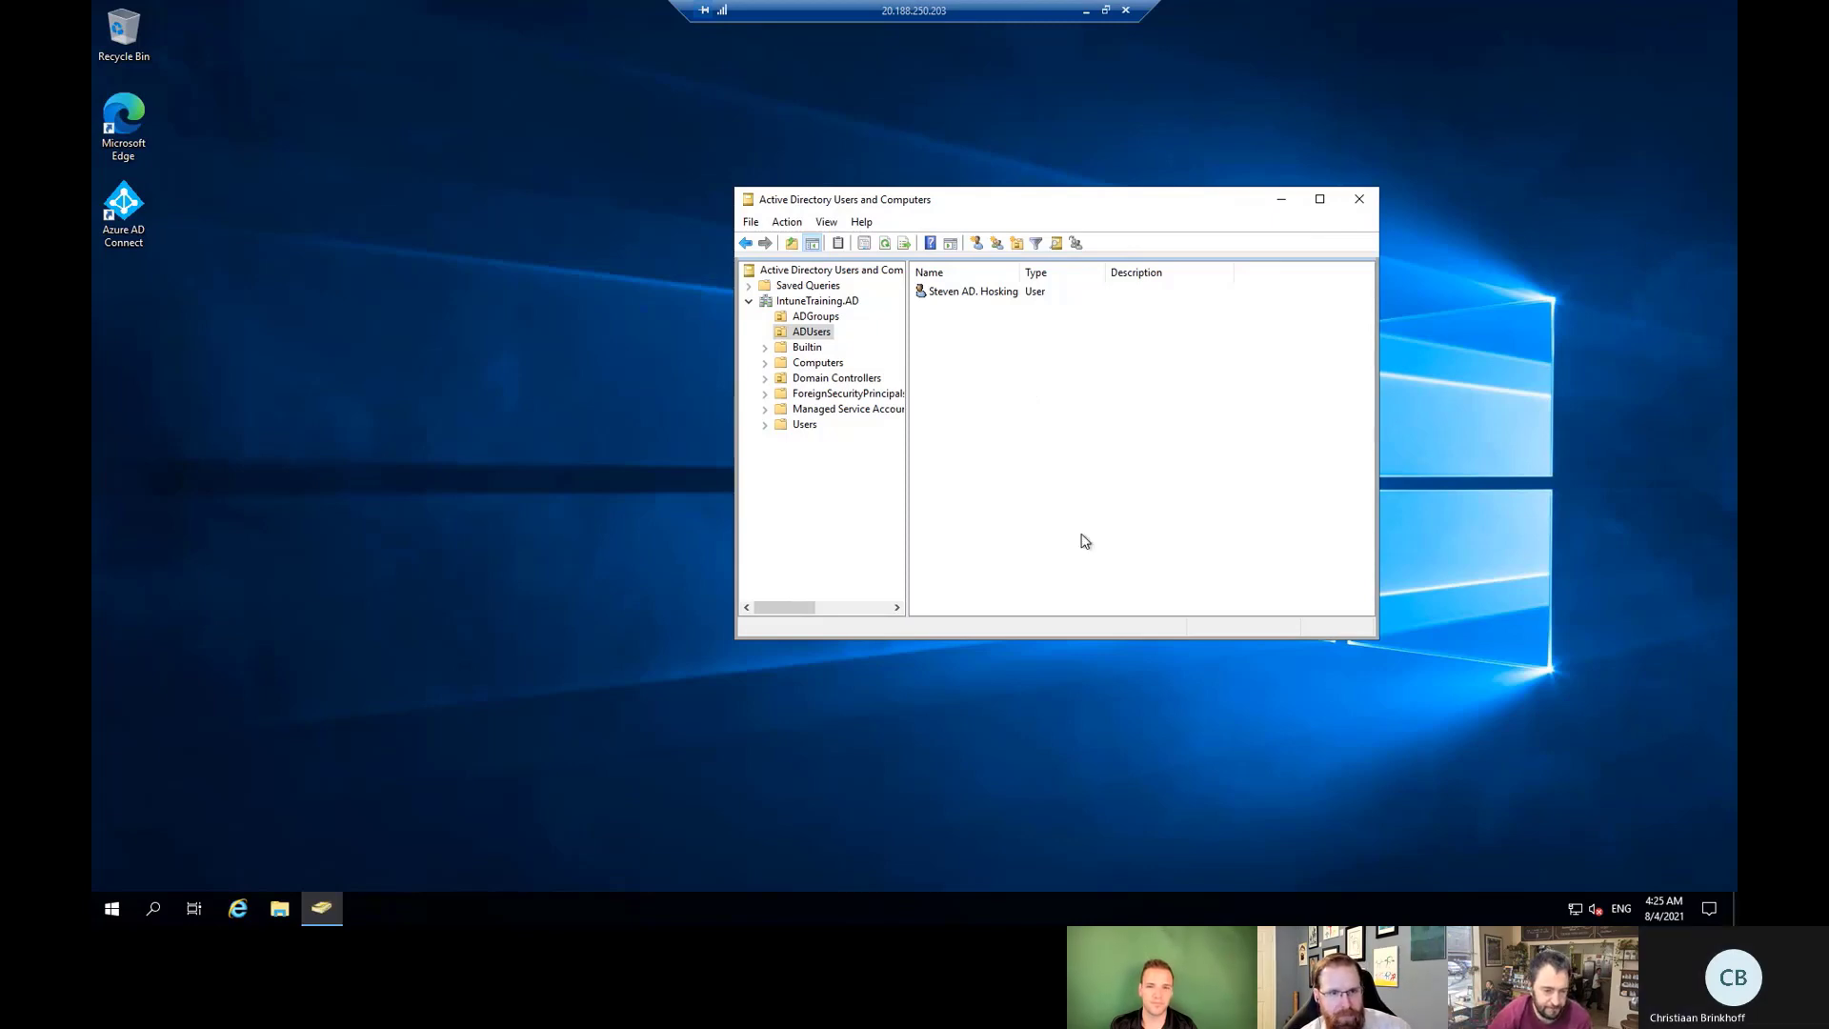
key("alt+Tab")
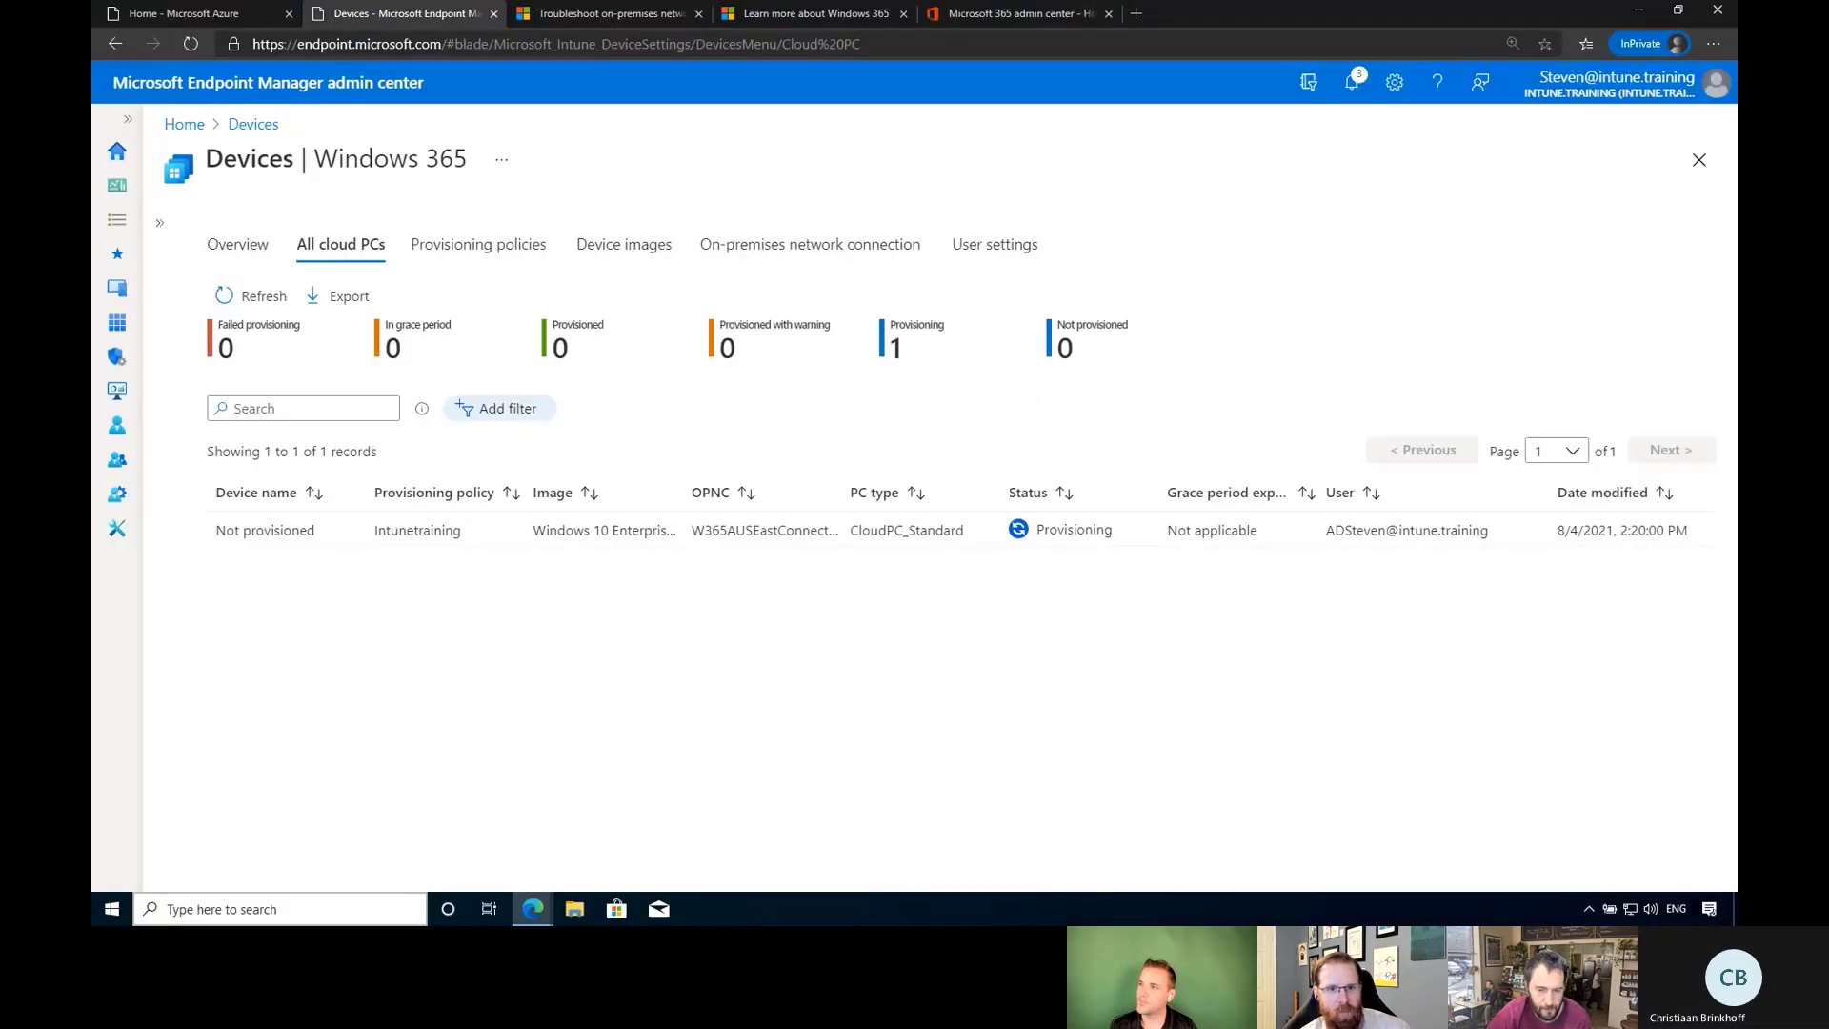
Refresh the All cloud PCs list repeatedly to watch for the Provisioning-to-Provisioned change.
left_click(253, 299)
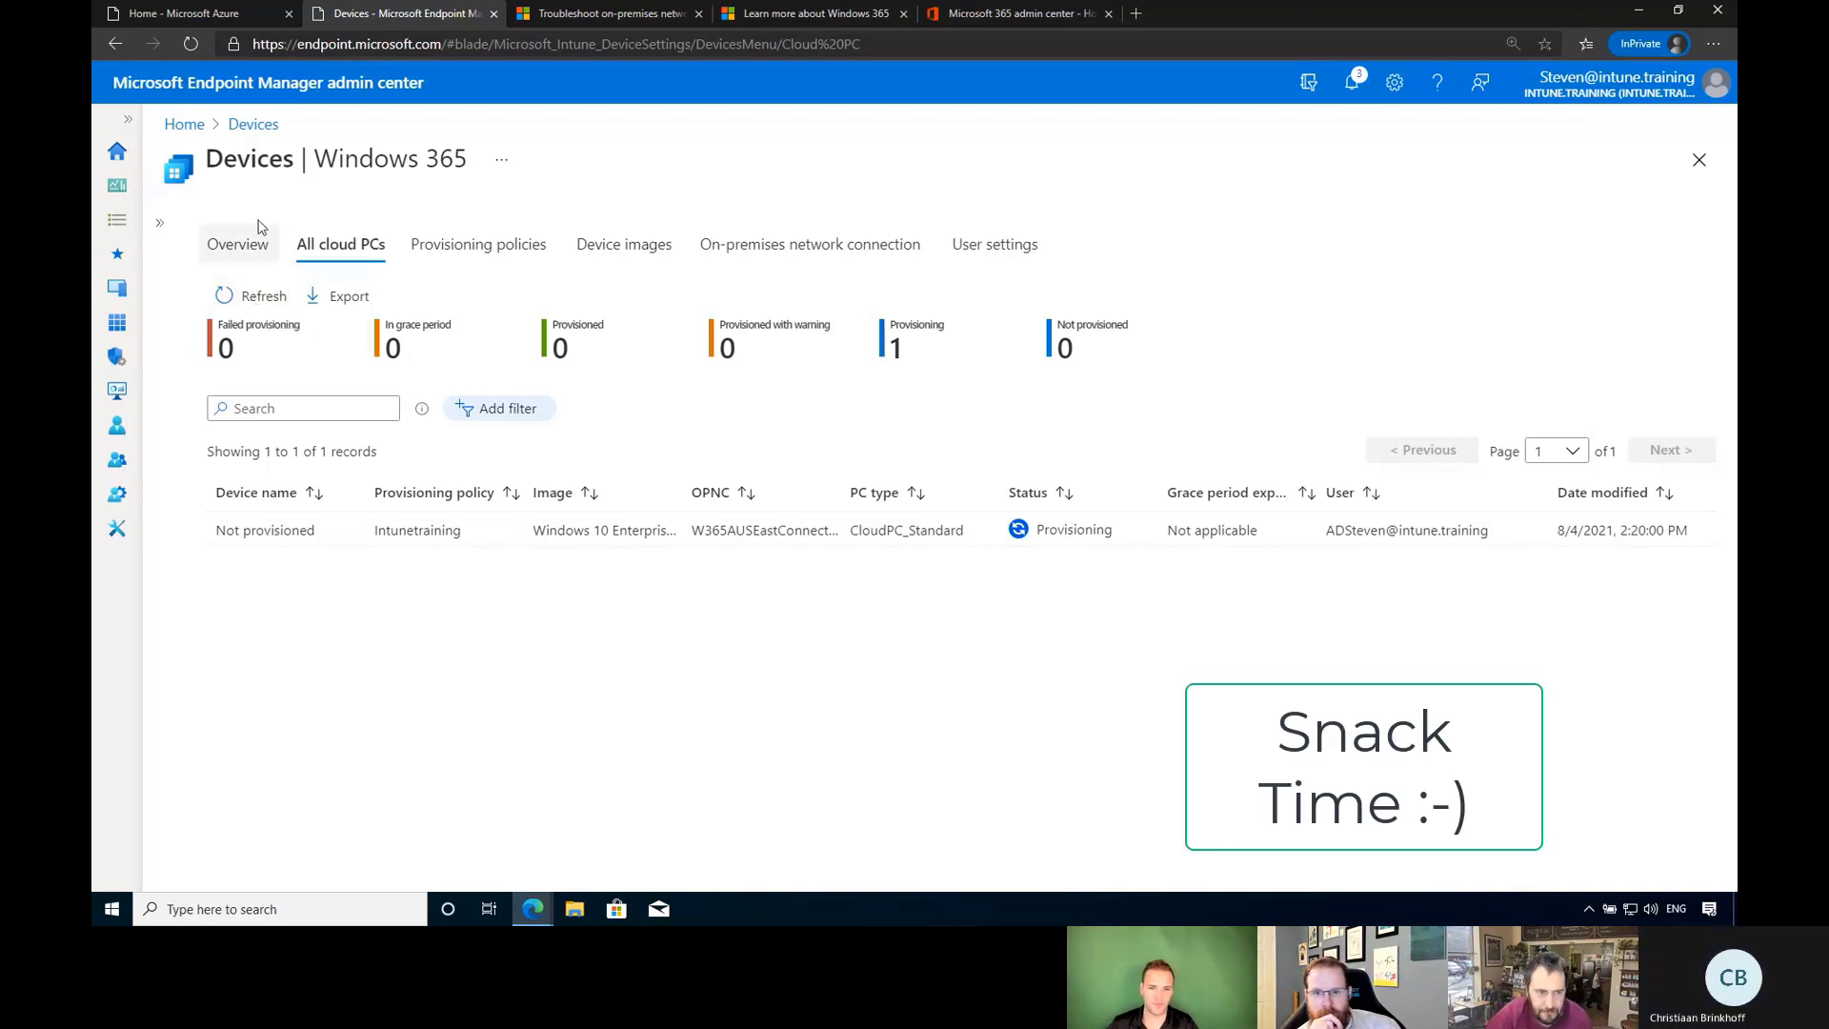
left_click(274, 301)
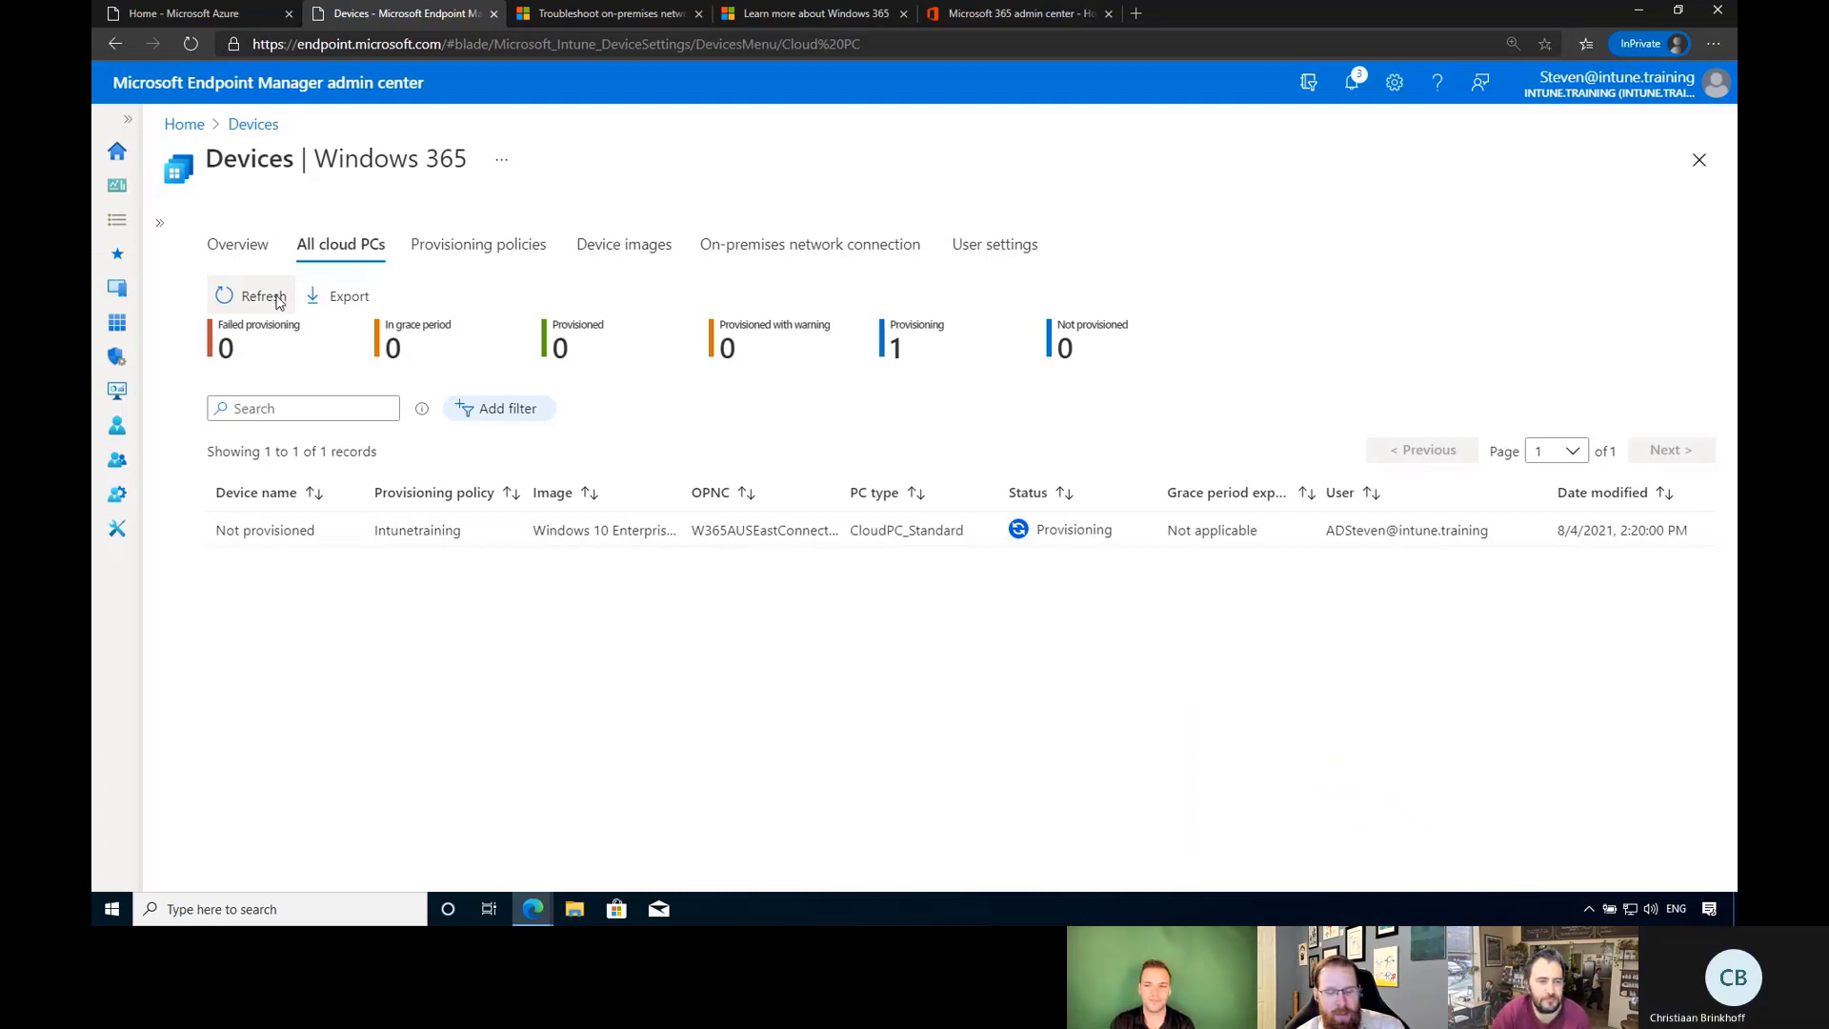
left_click(276, 301)
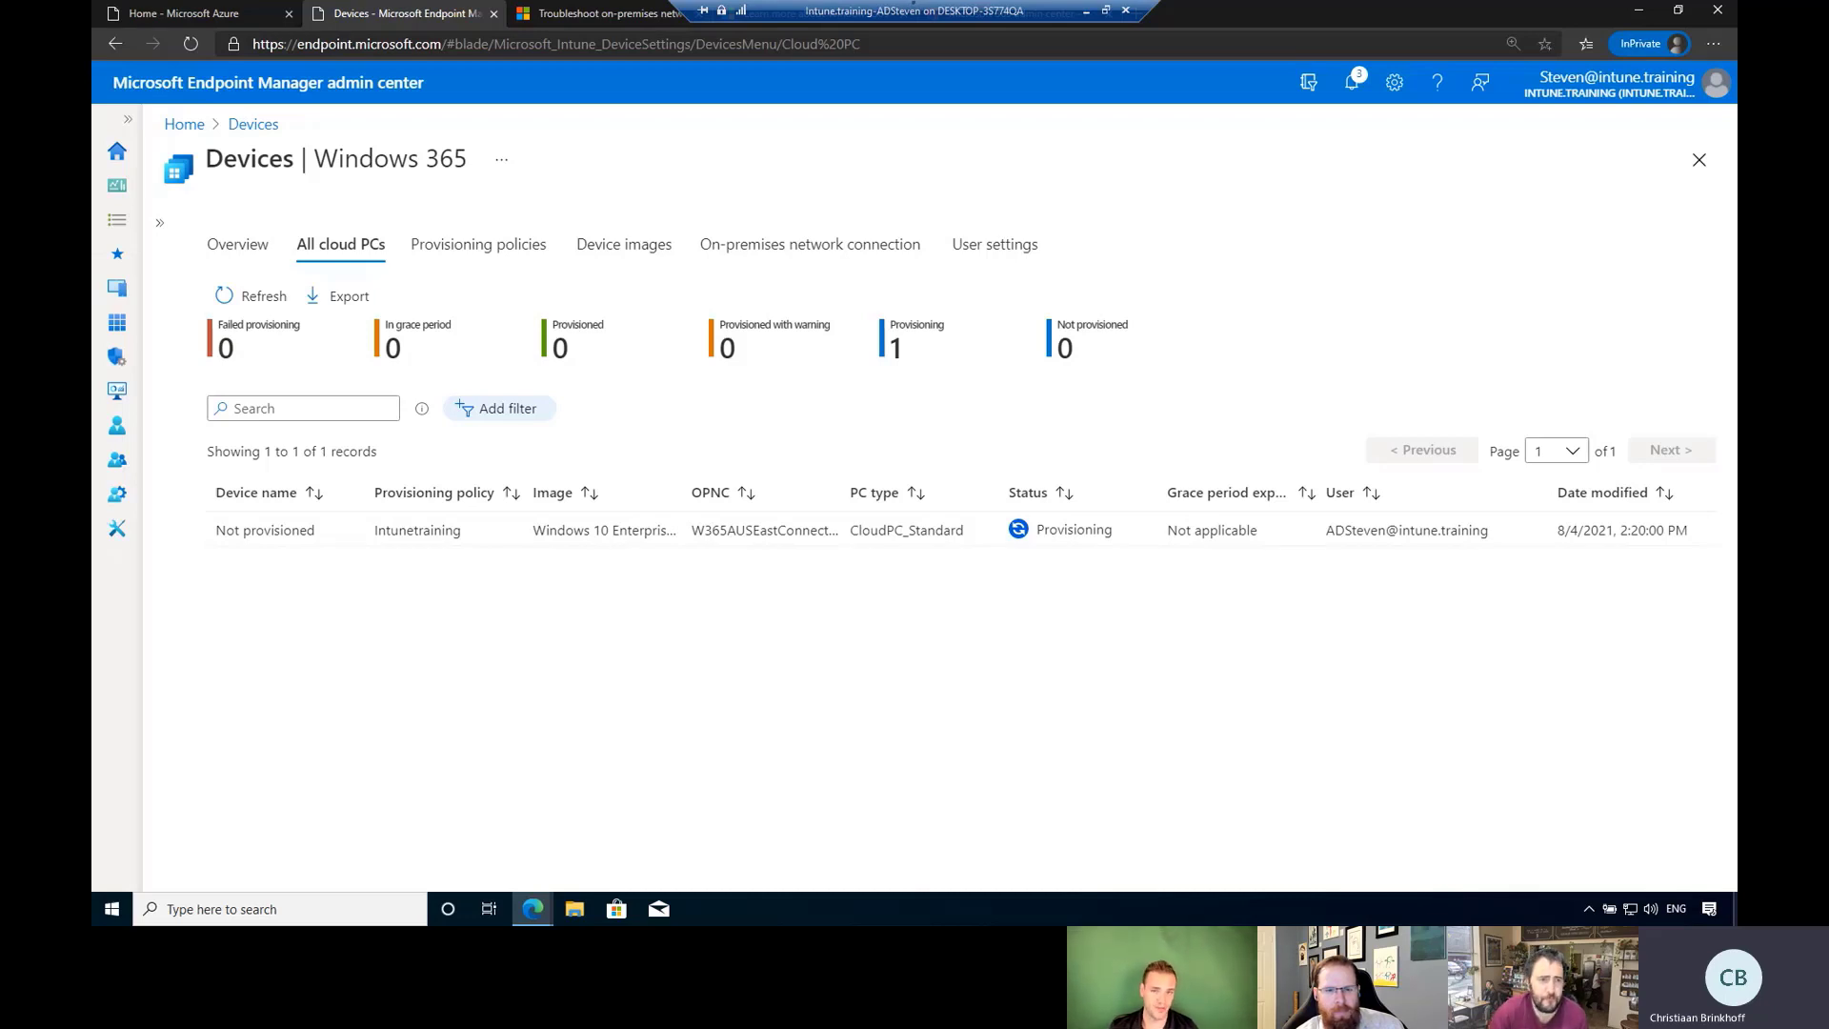
left_click(253, 297)
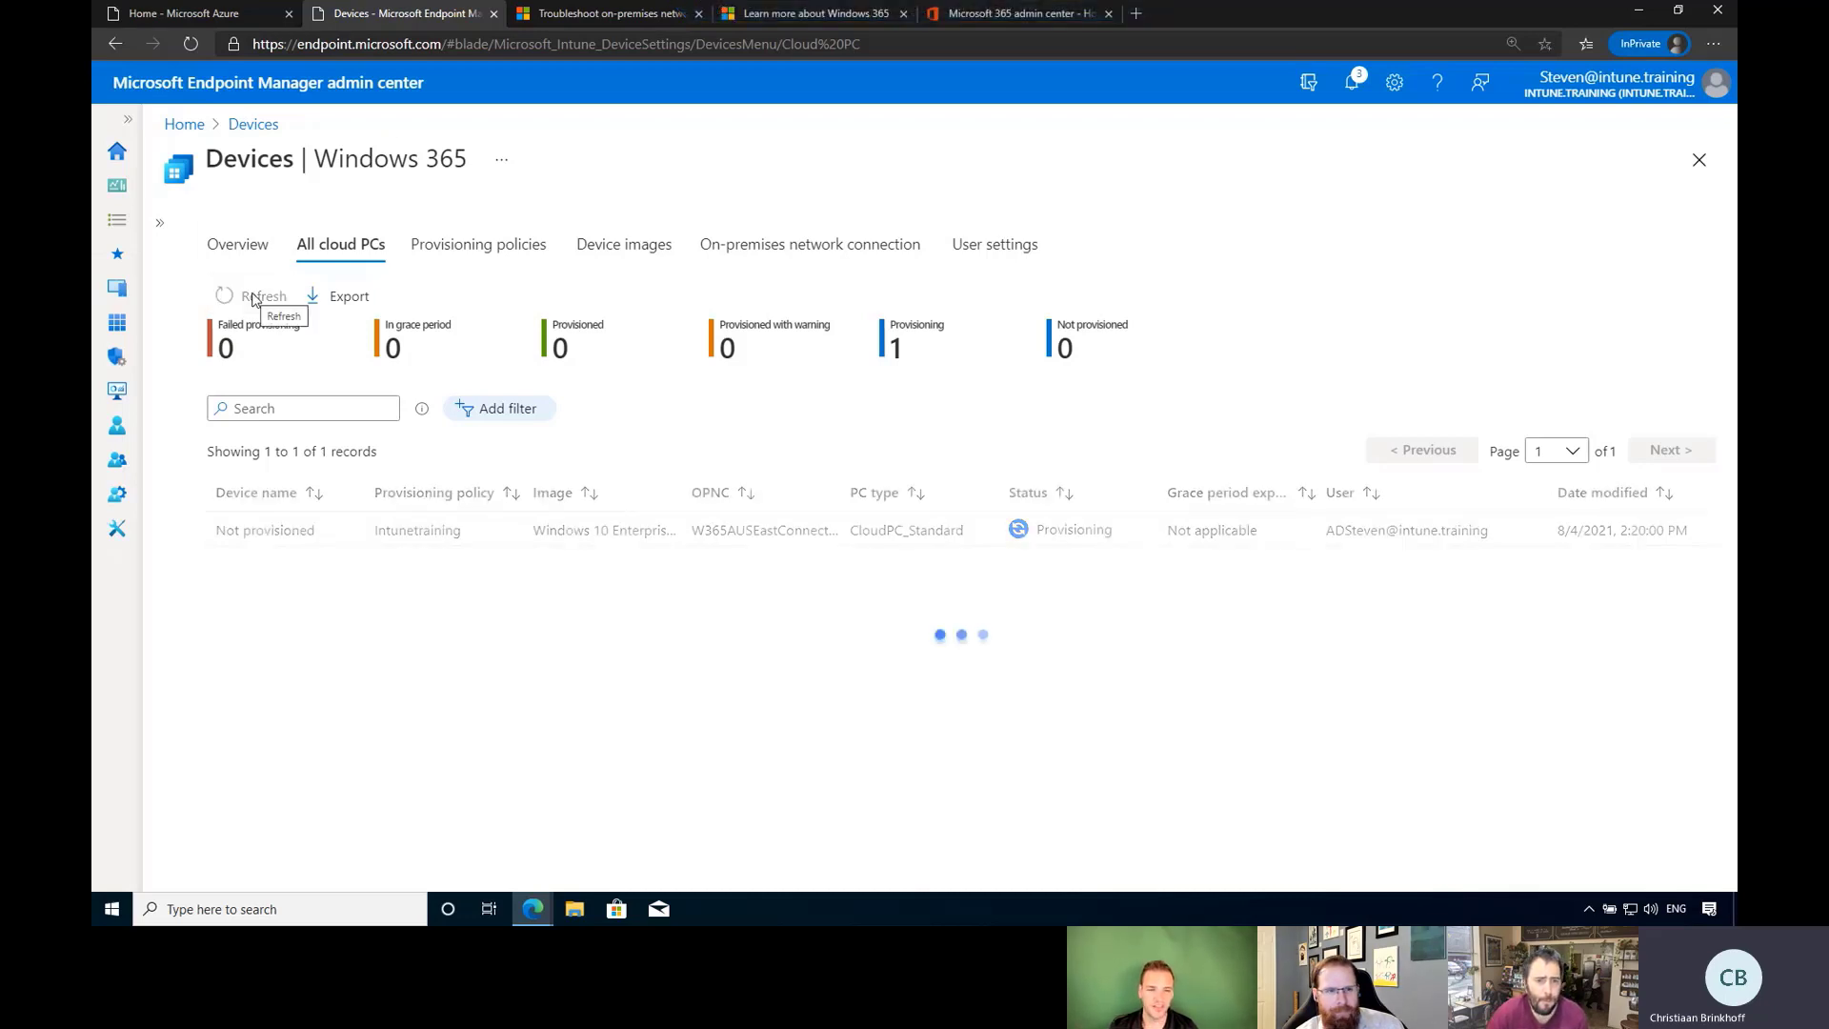
left_click(253, 297)
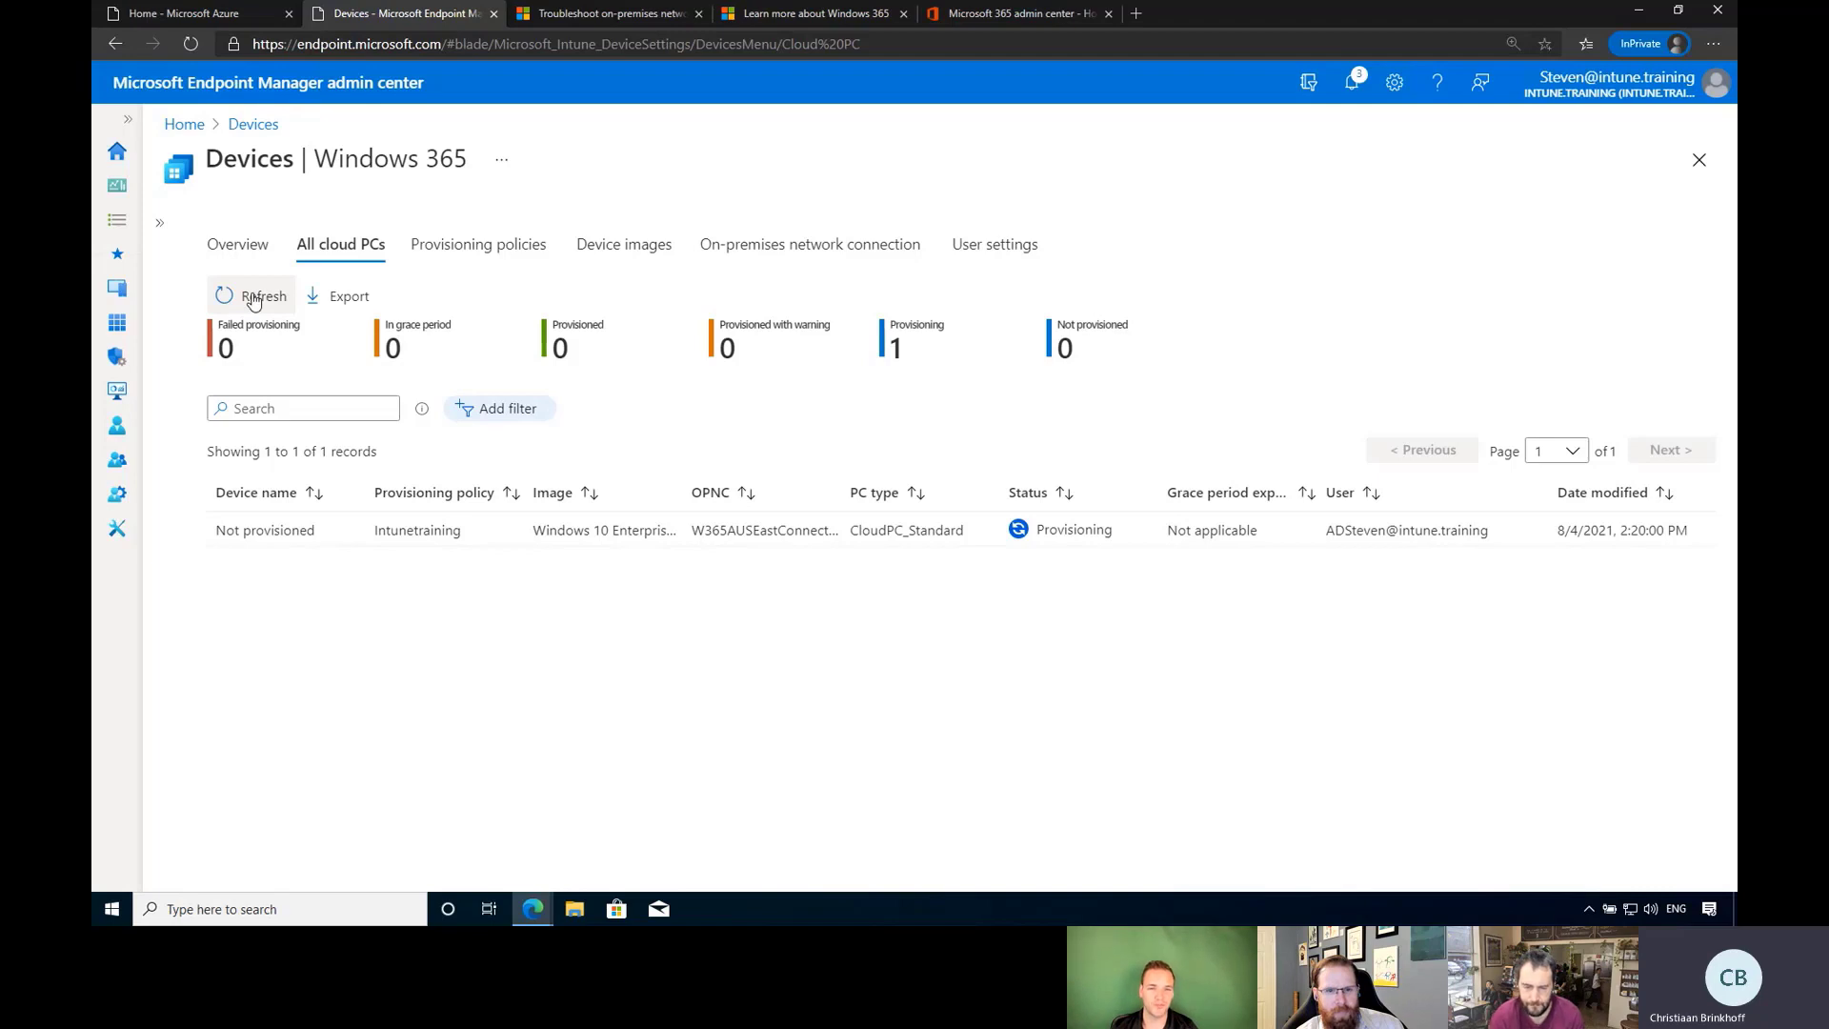
left_click(254, 299)
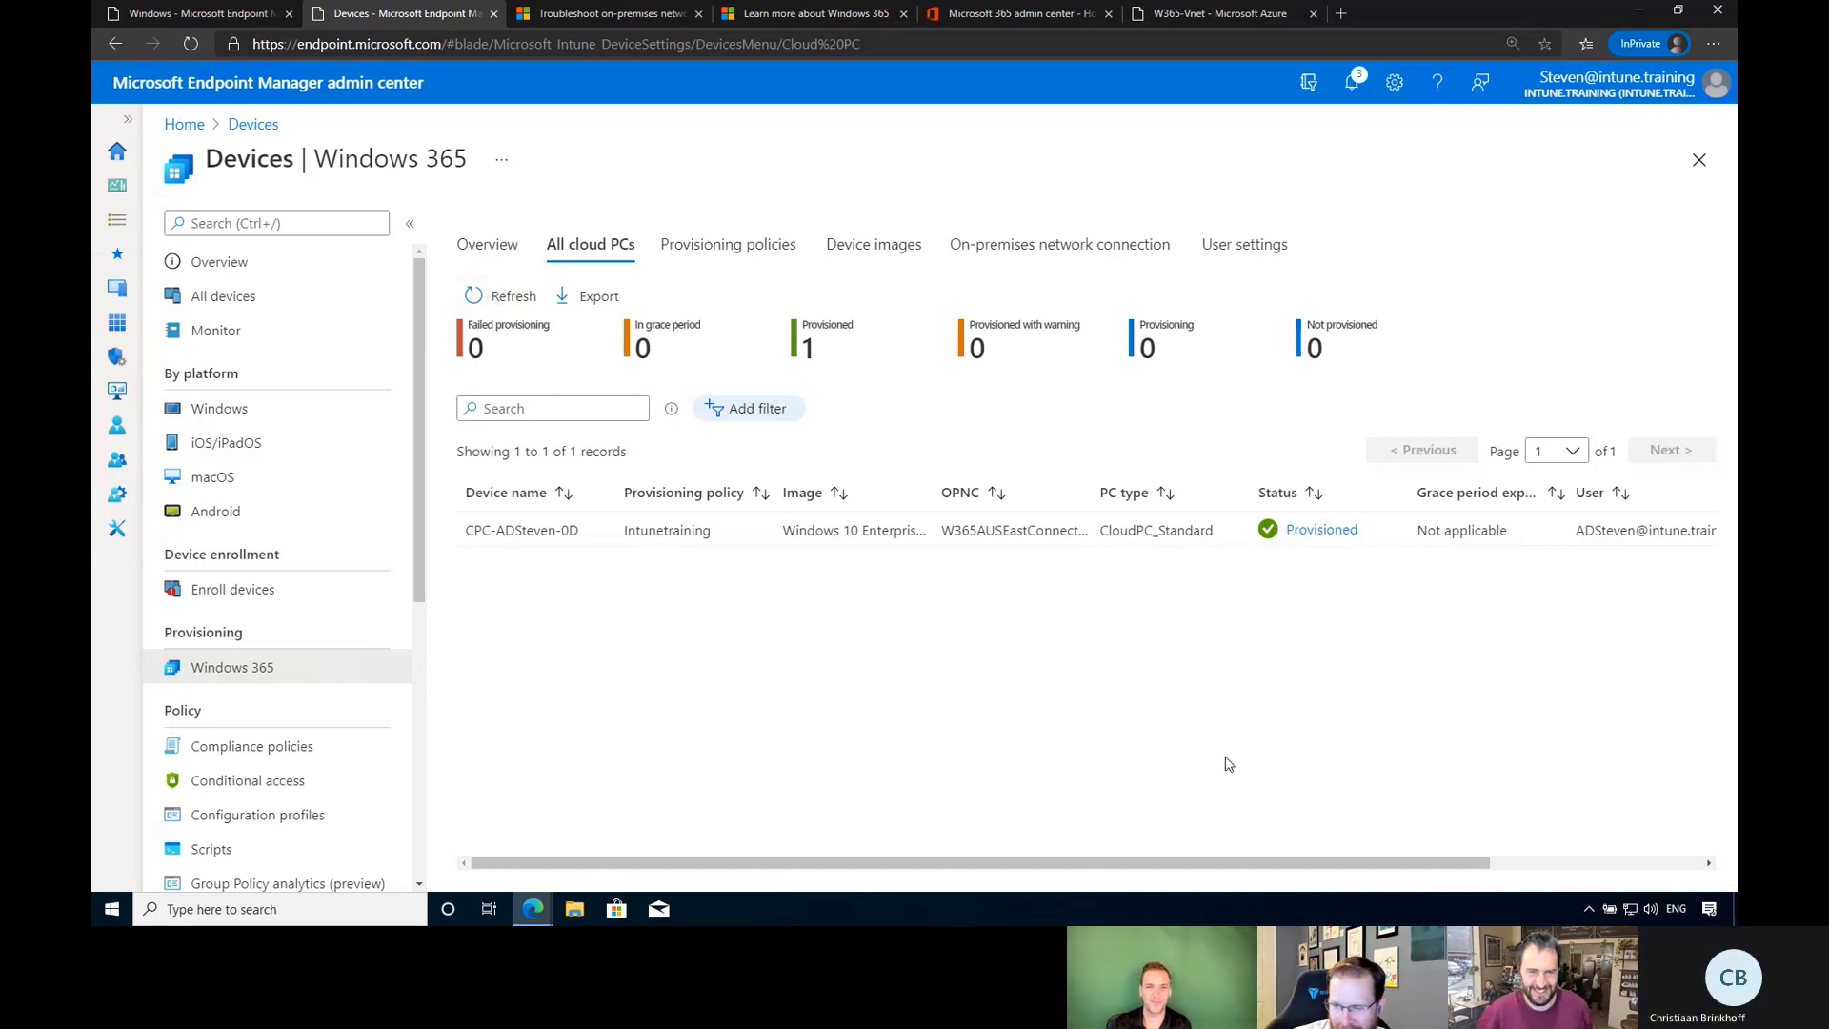
Refresh the Windows devices list, return to All cloud PCs, and view the four success notifications.
left_click(219, 14)
left_click(505, 223)
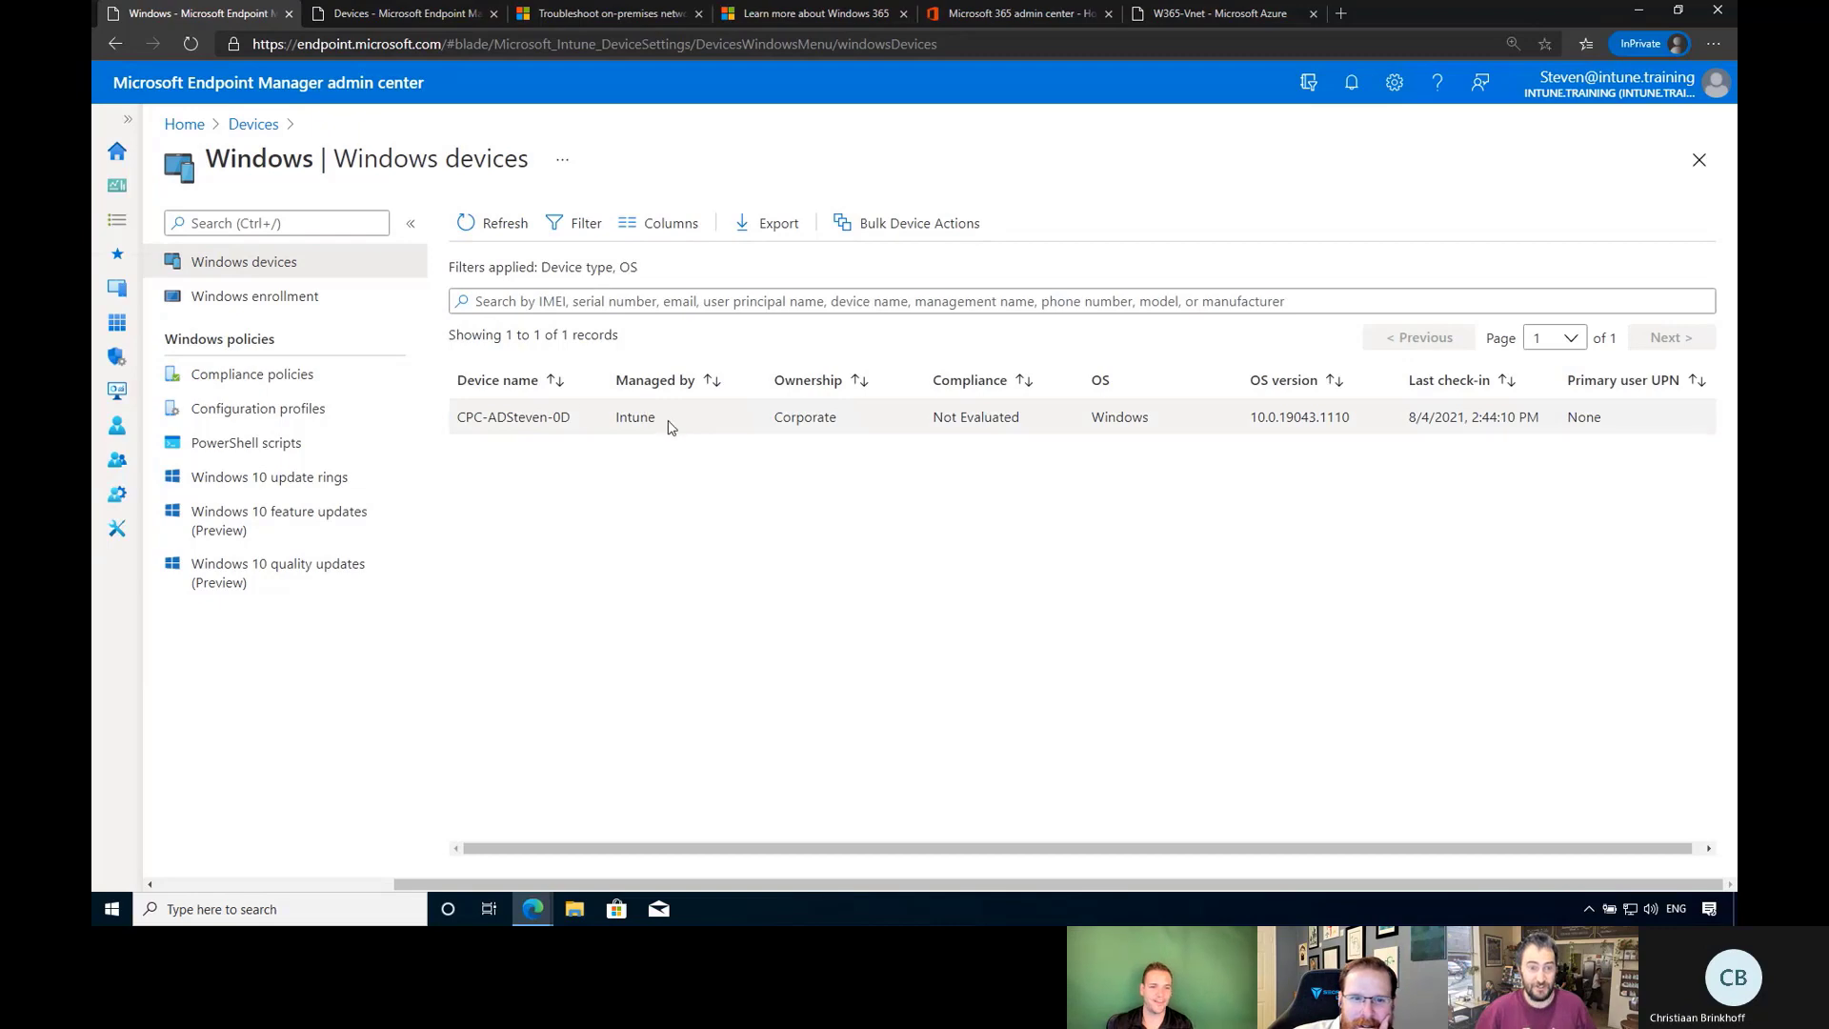
left_click(404, 13)
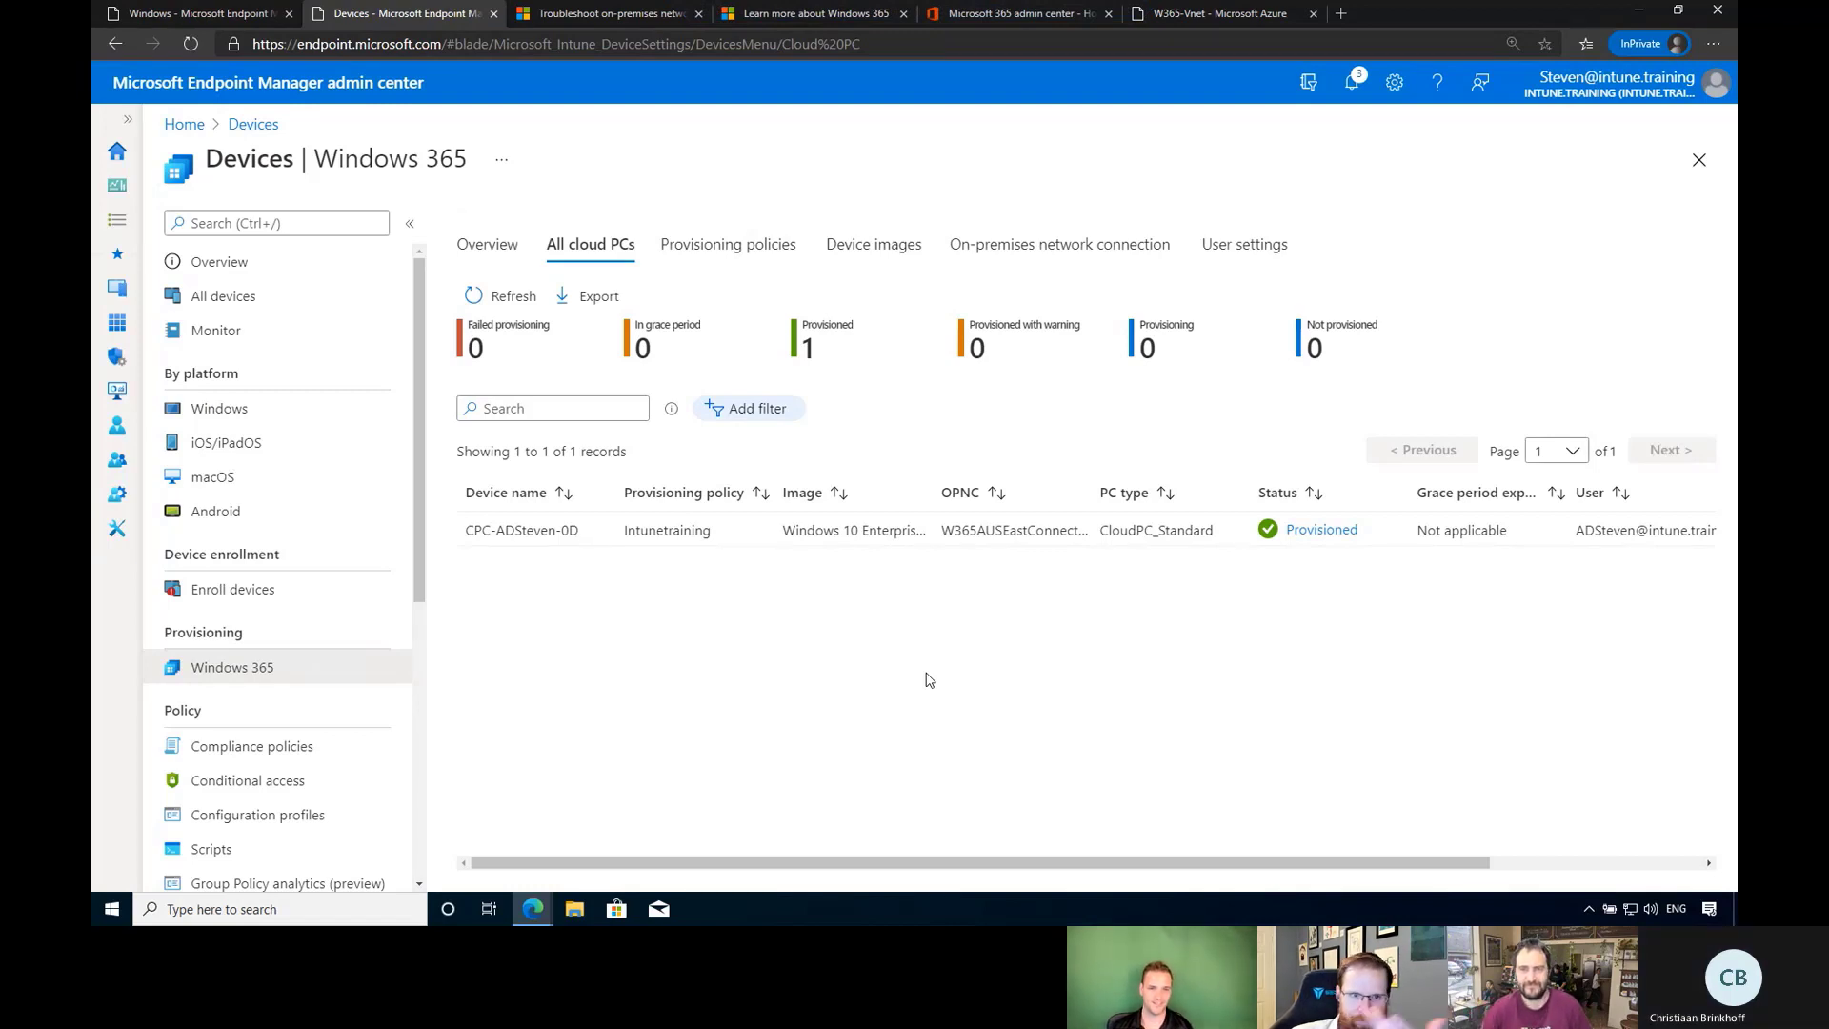
left_click(1359, 80)
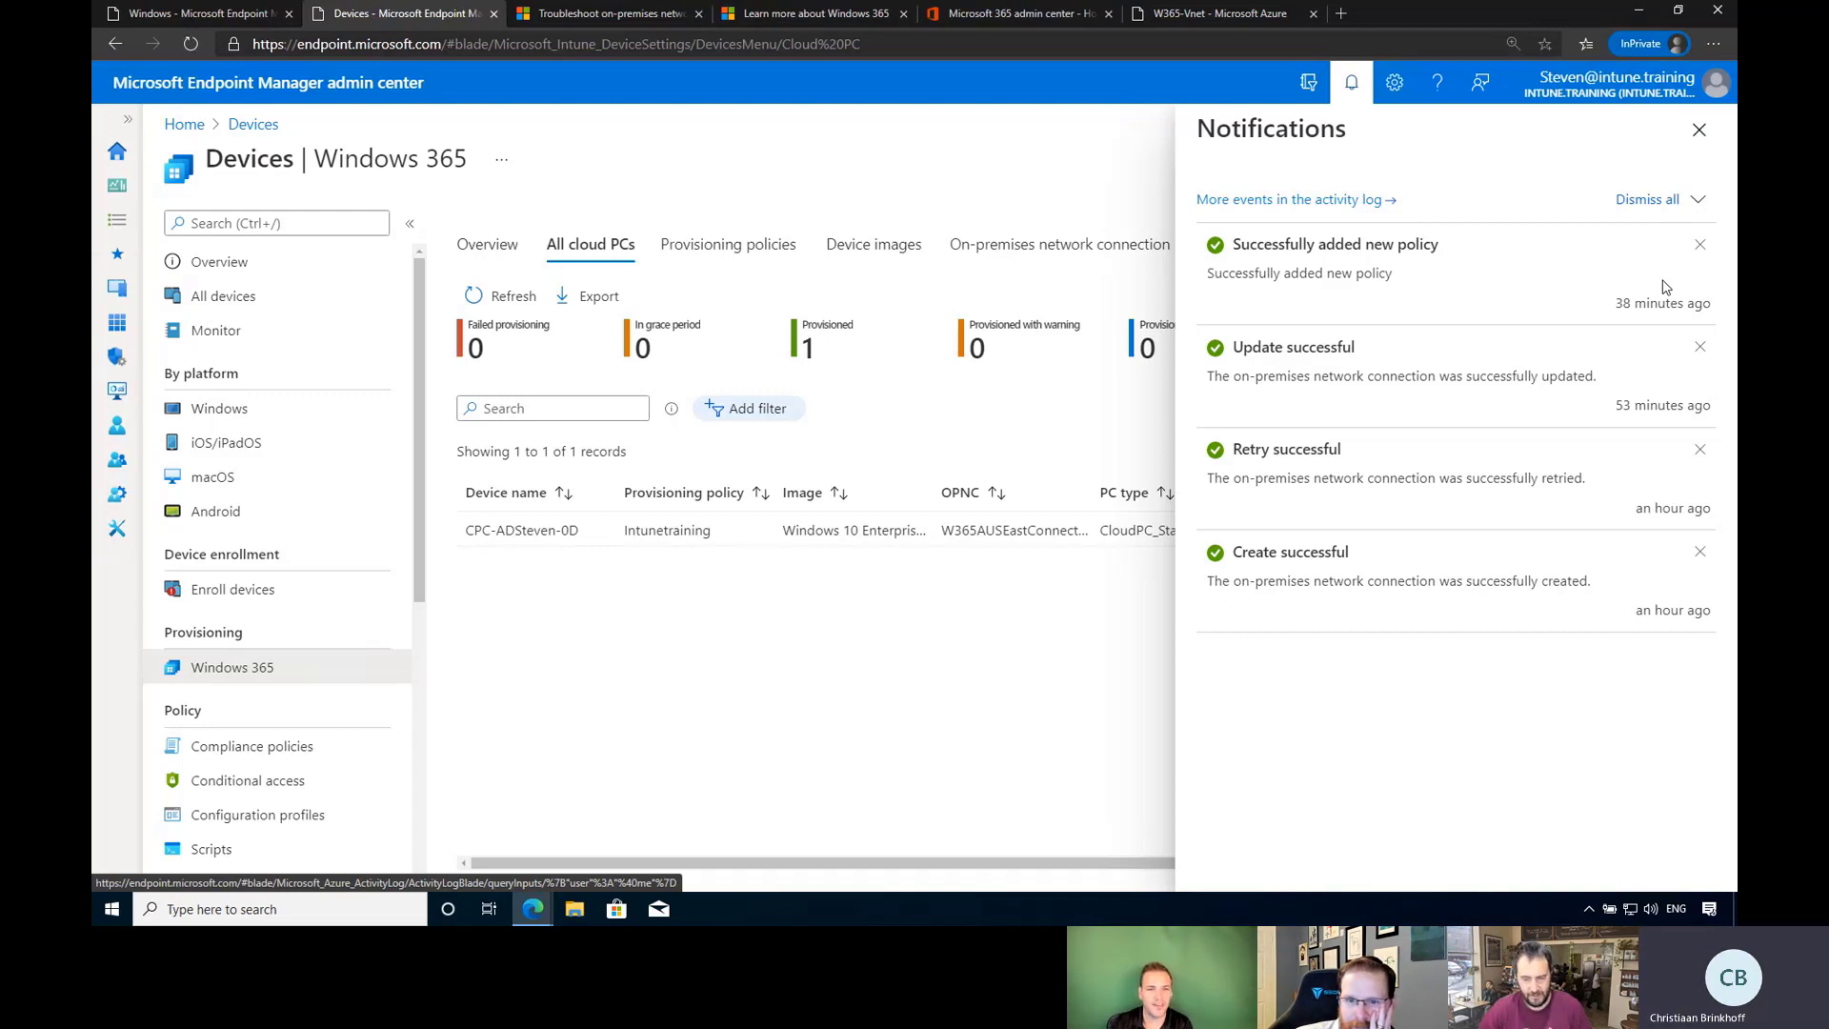
Close the Notifications pane to reveal the full All cloud PCs list.
left_click(1699, 129)
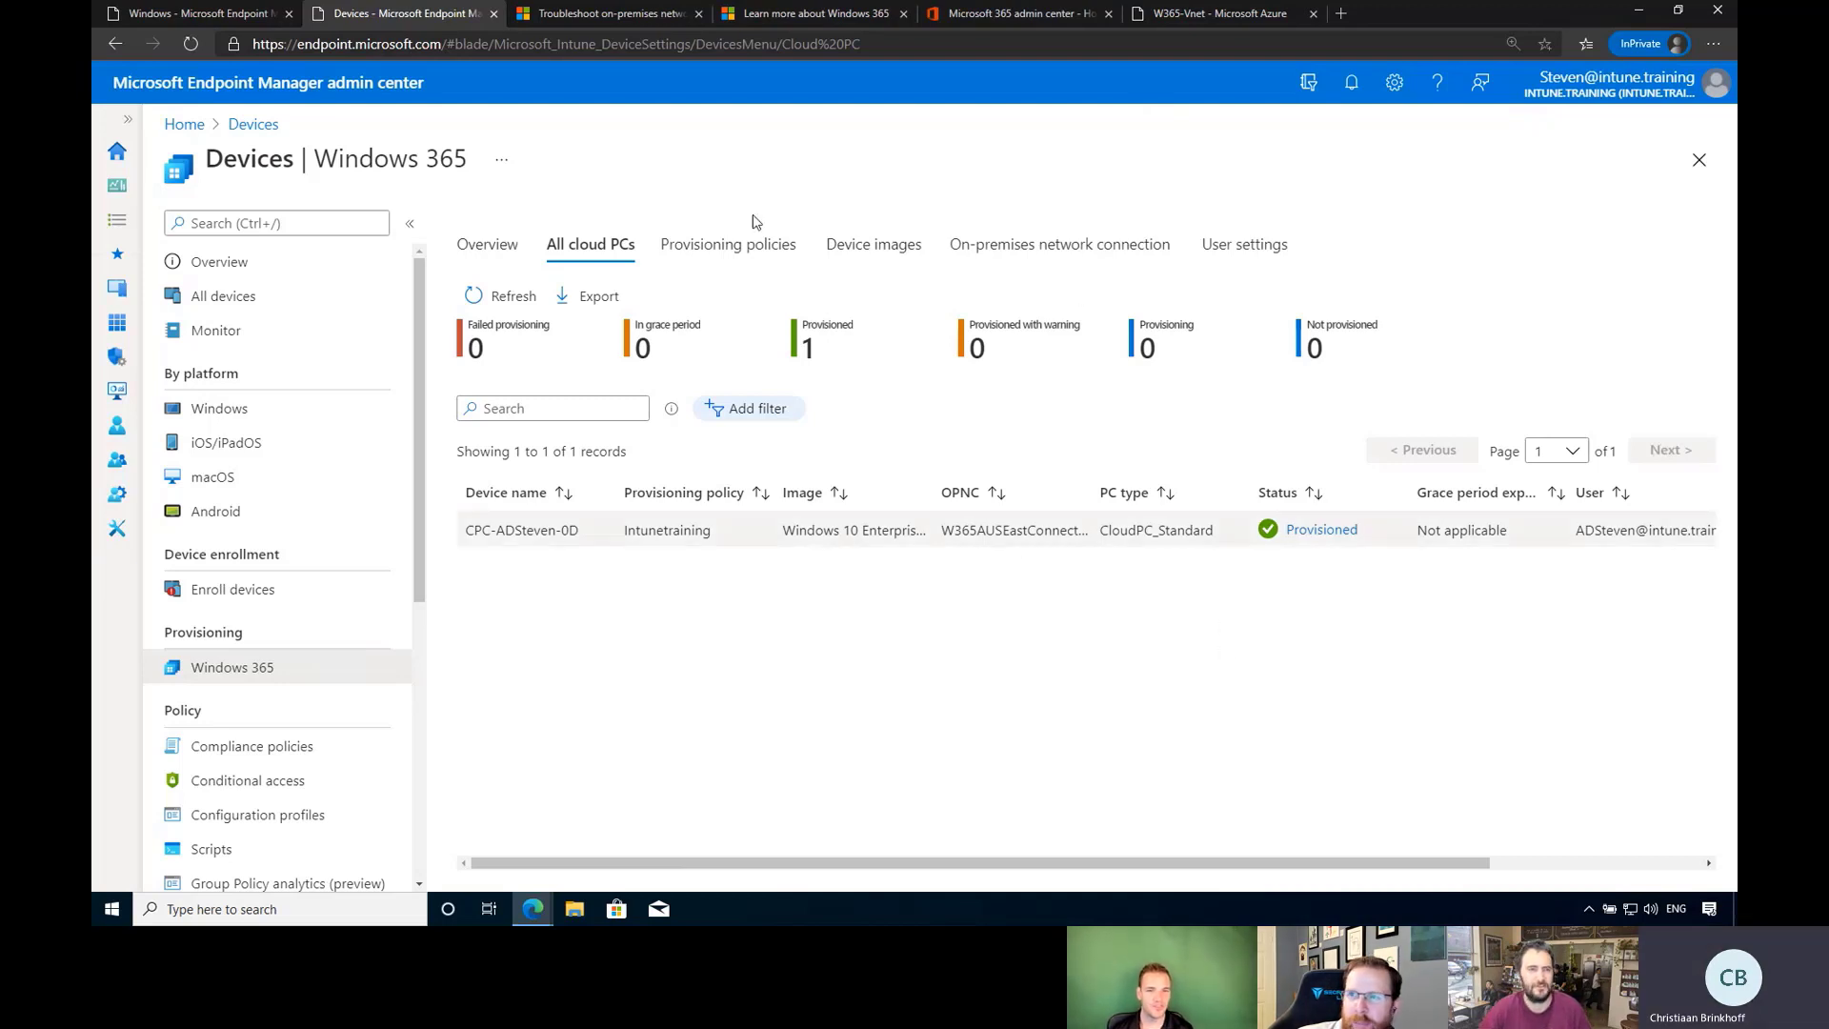
Check the Windows 365 window, then return to Endpoint Manager's Windows devices list.
left_click(533, 909)
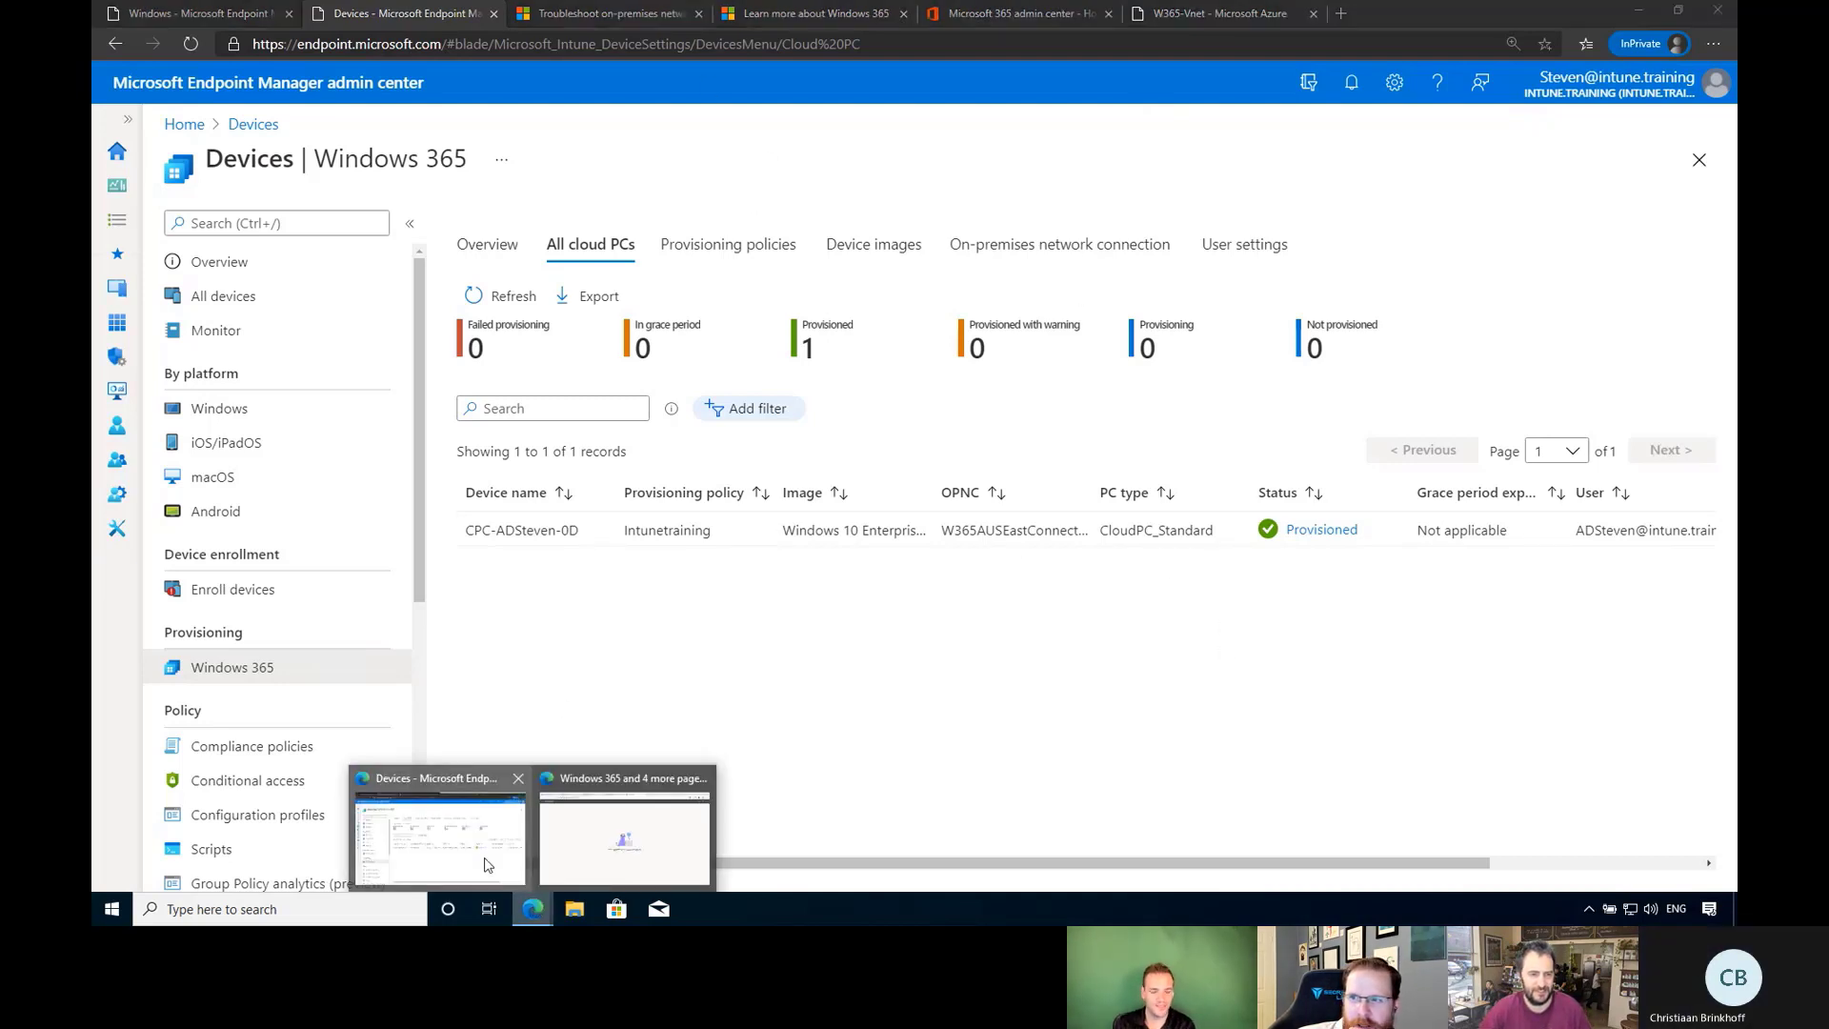
left_click(671, 865)
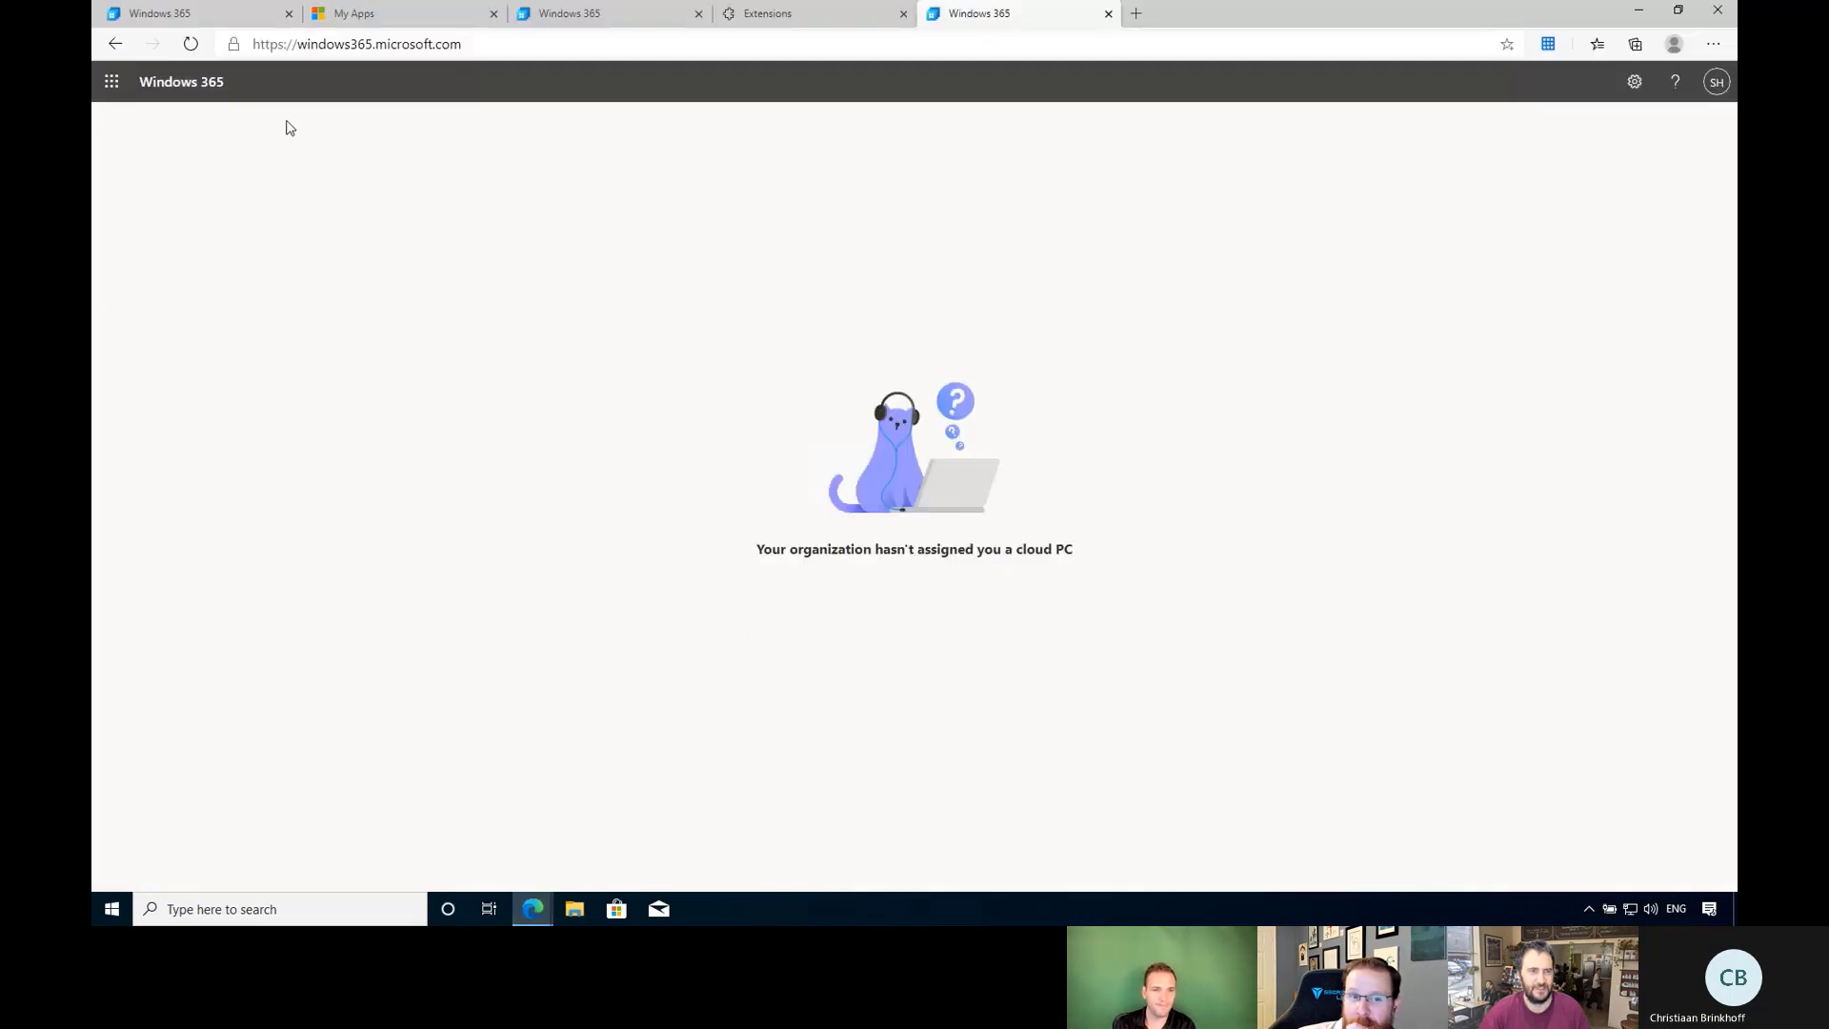
left_click(533, 908)
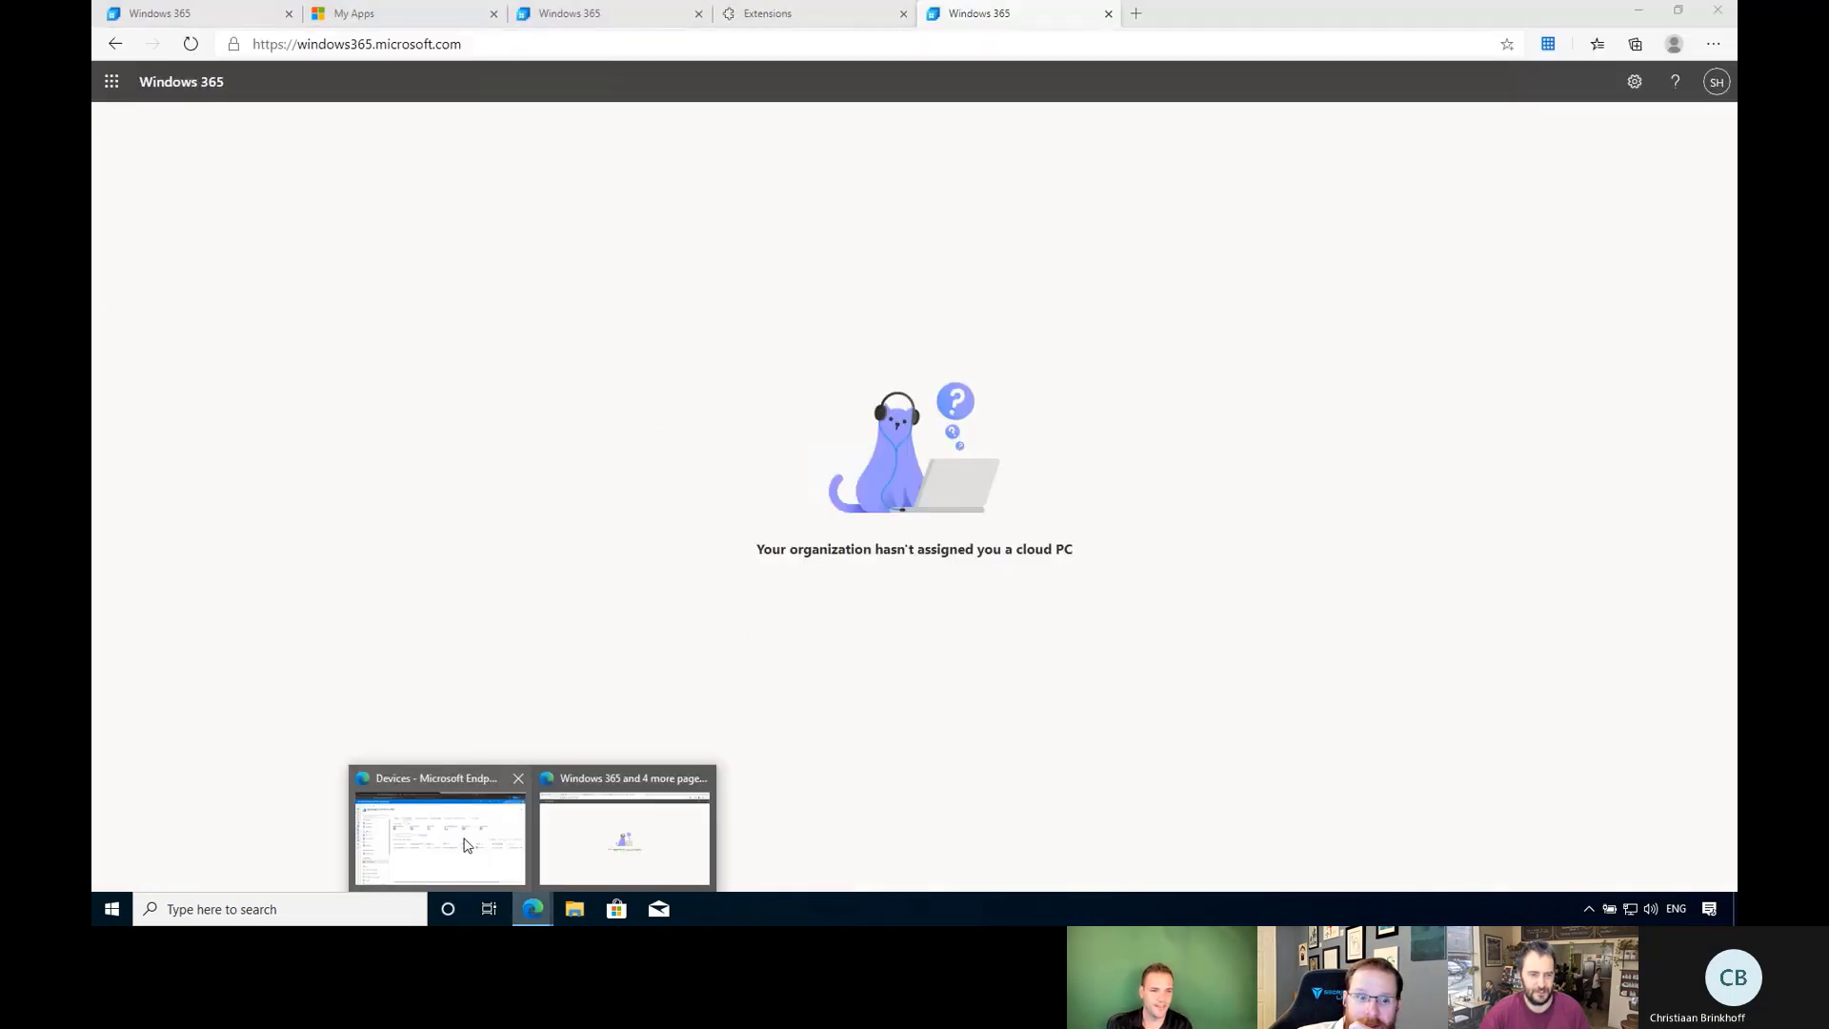
left_click(466, 845)
left_click(228, 27)
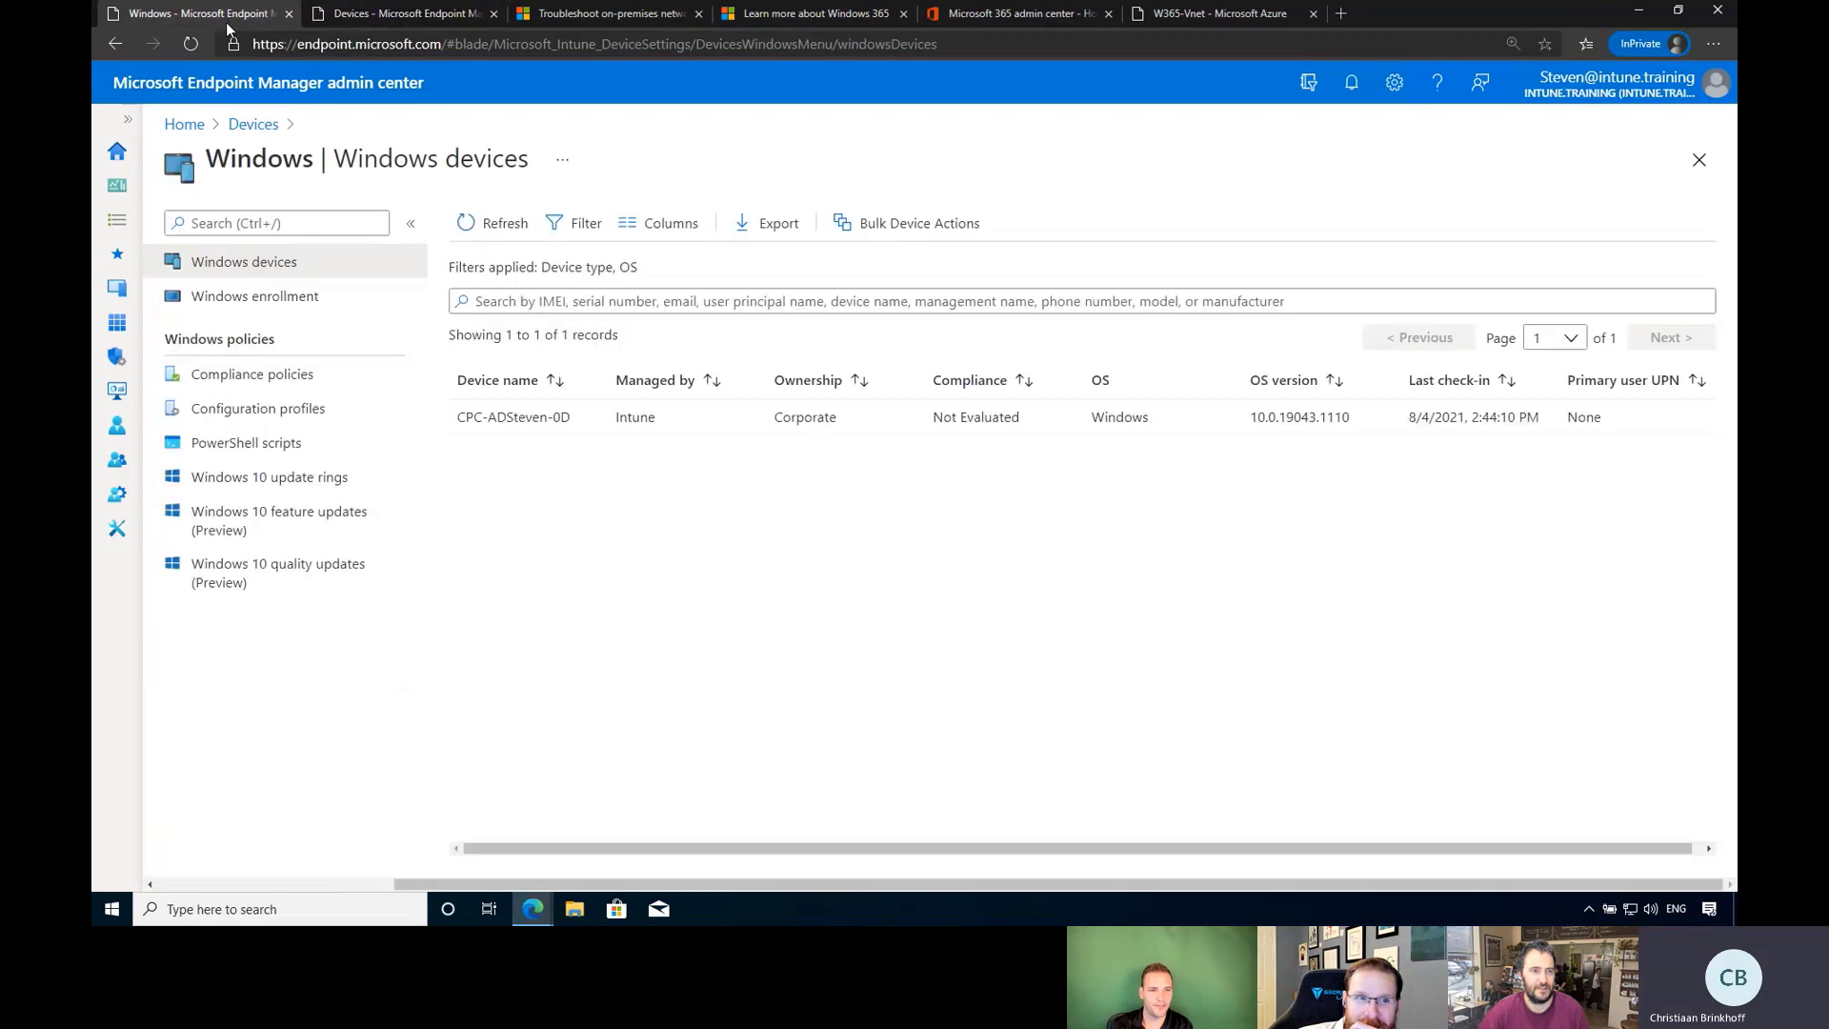
Go from the W365-Vnet page back to Azure Home and search for 'virtu'.
left_click(1278, 17)
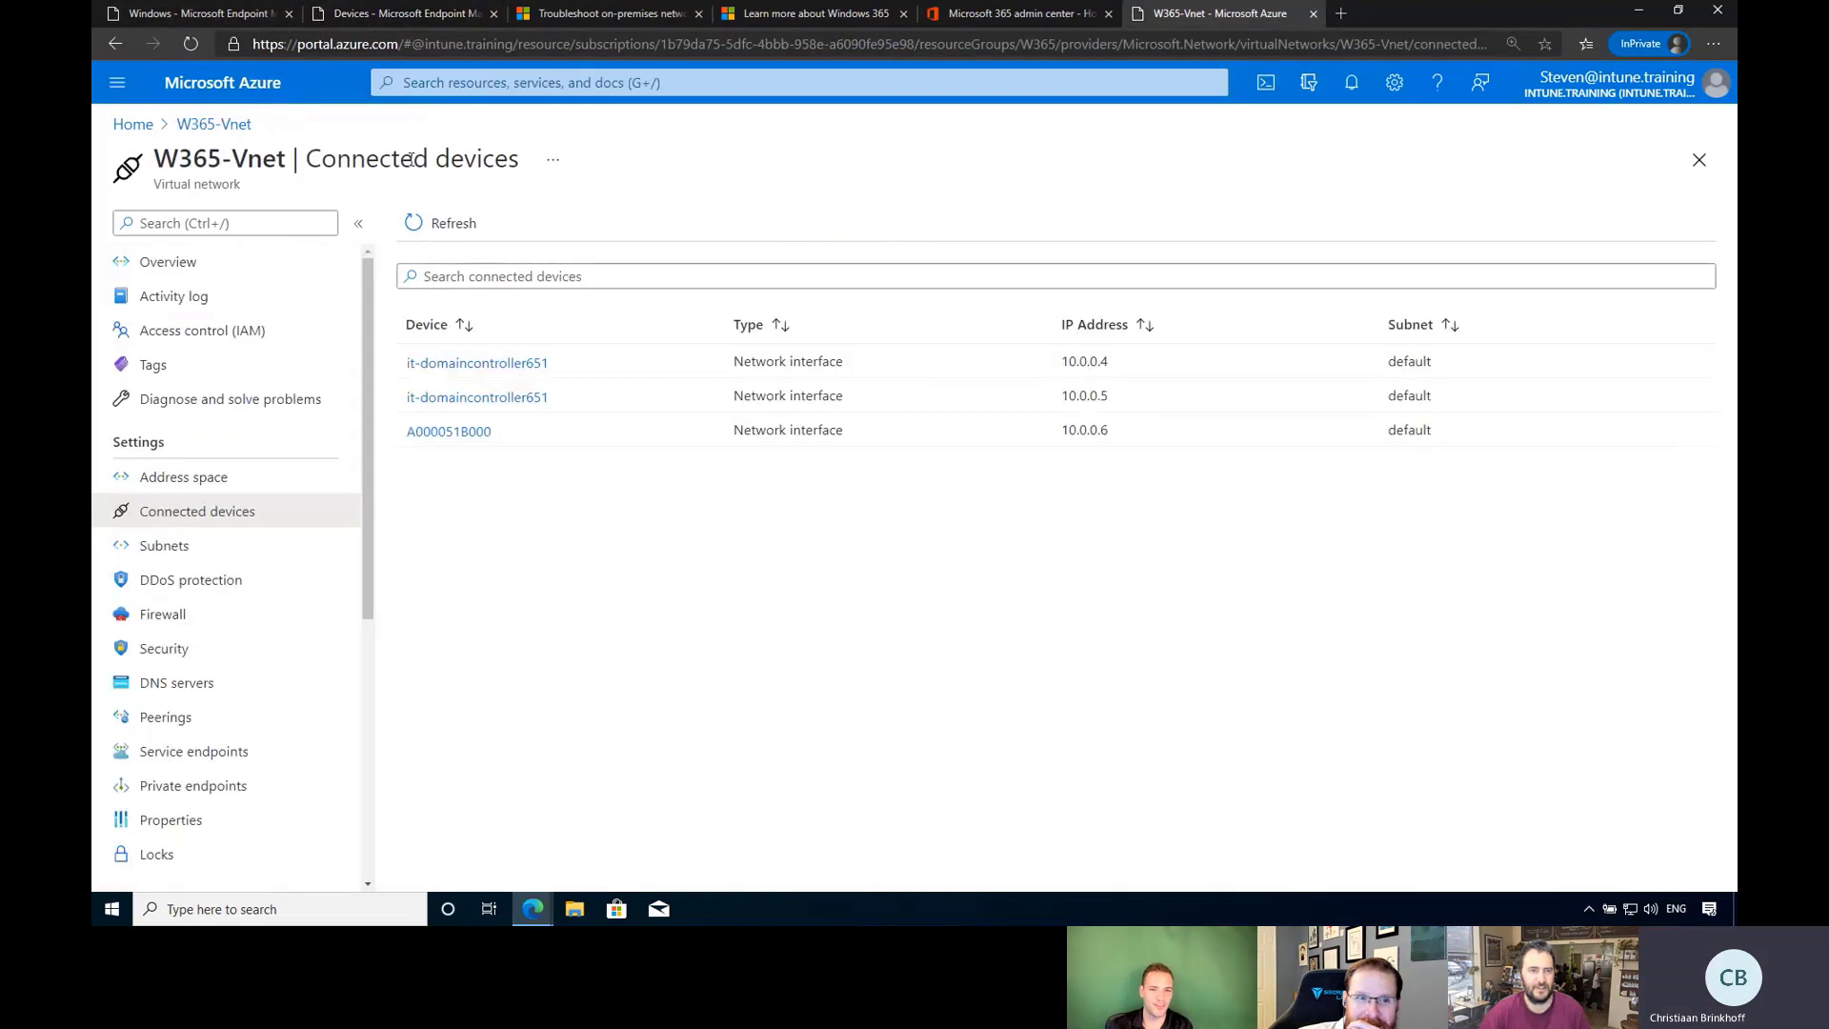
left_click(181, 129)
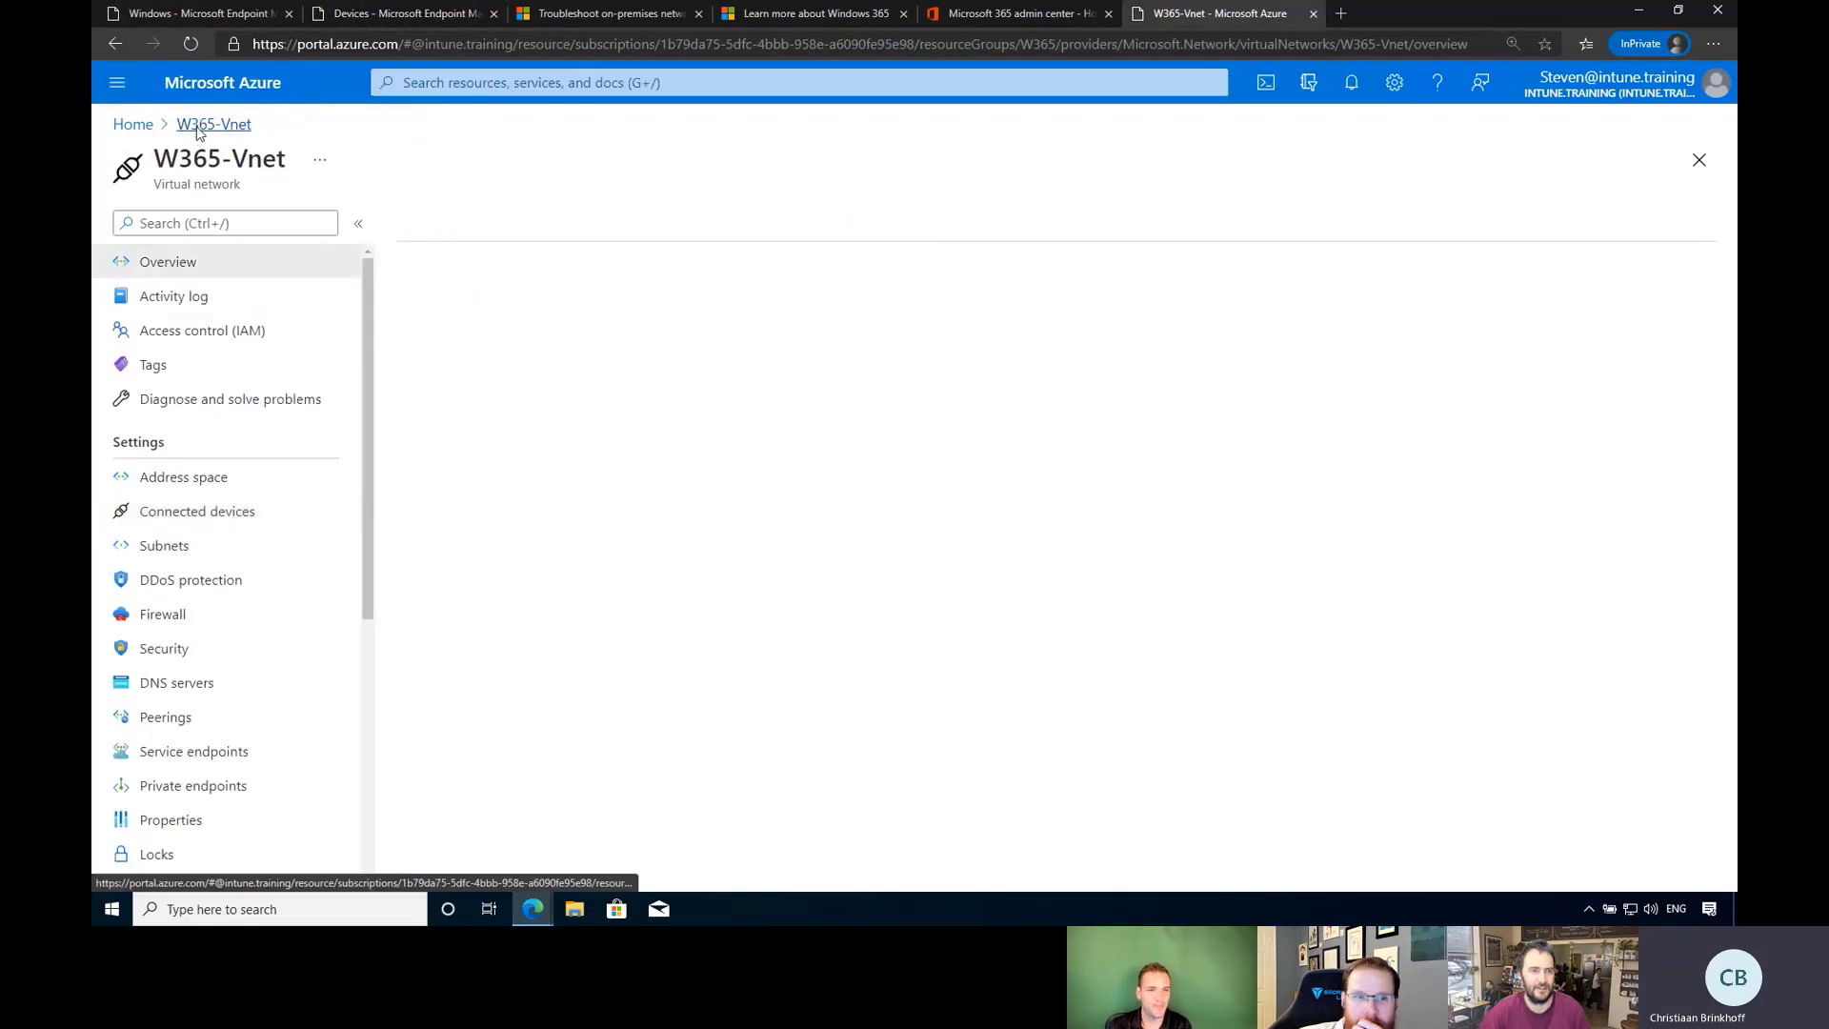
left_click(134, 125)
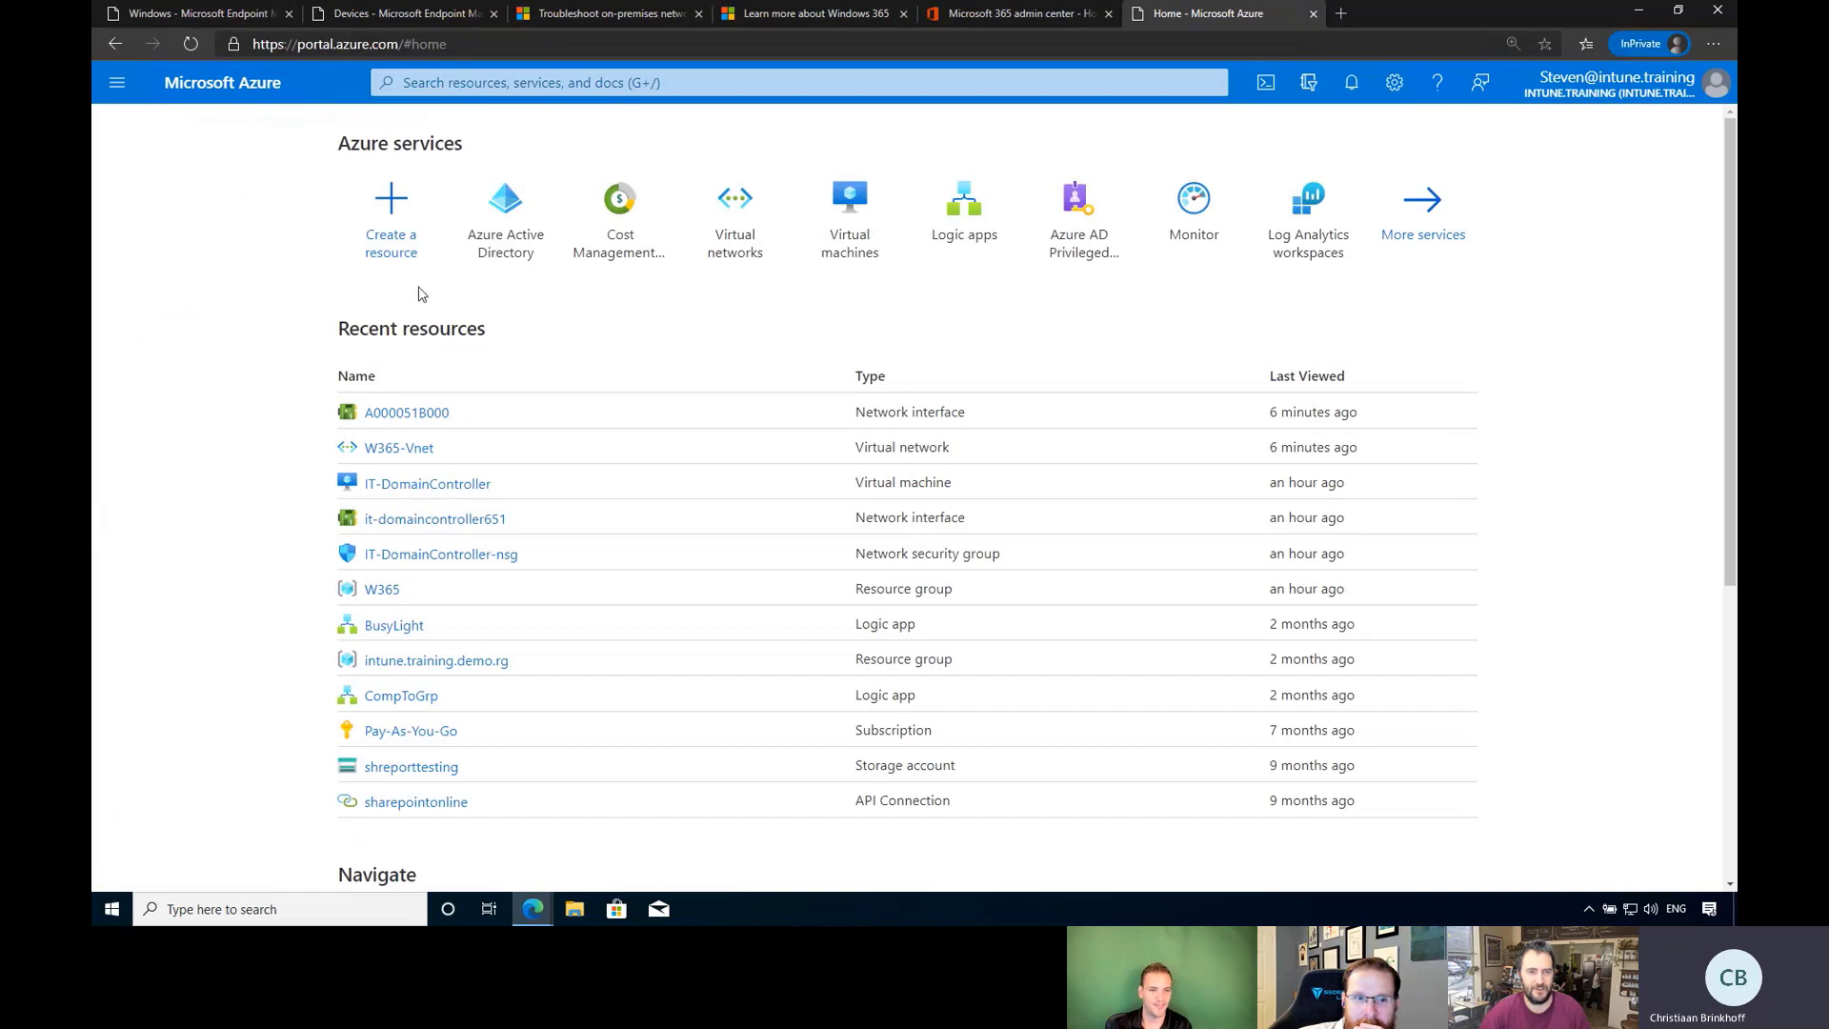
left_click(589, 87)
type("v")
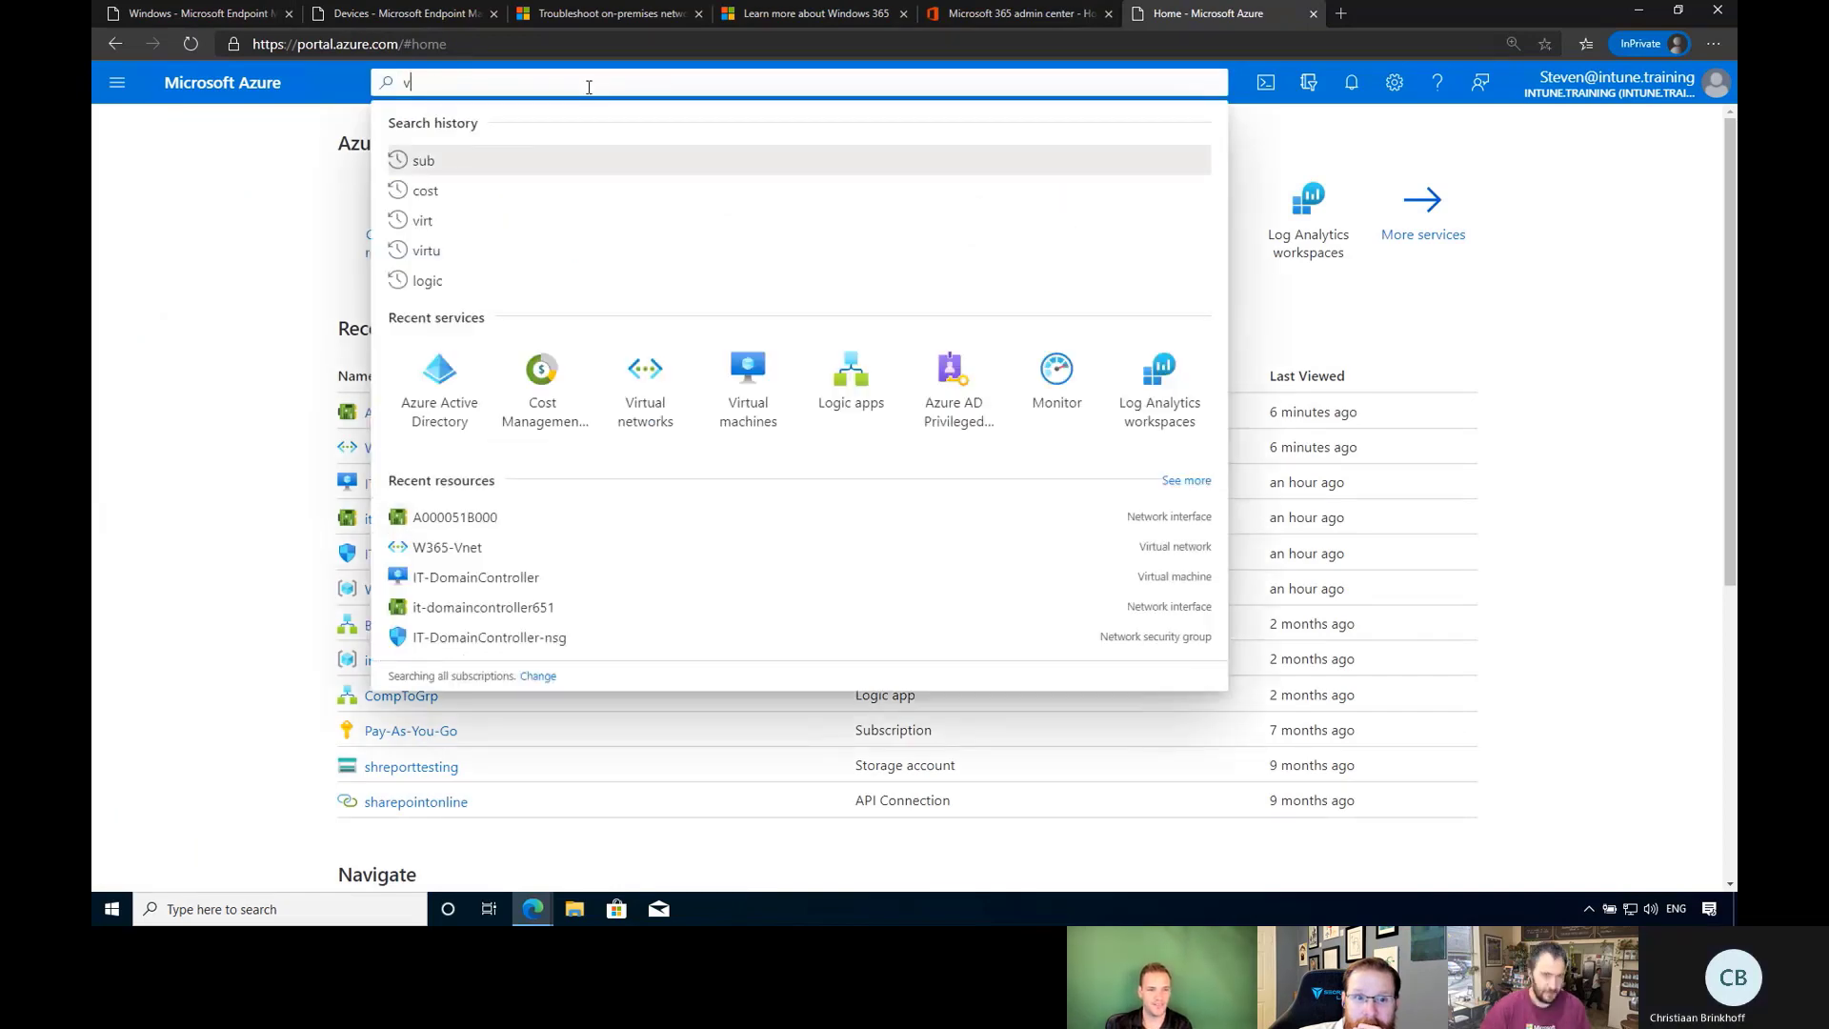
type("irtu")
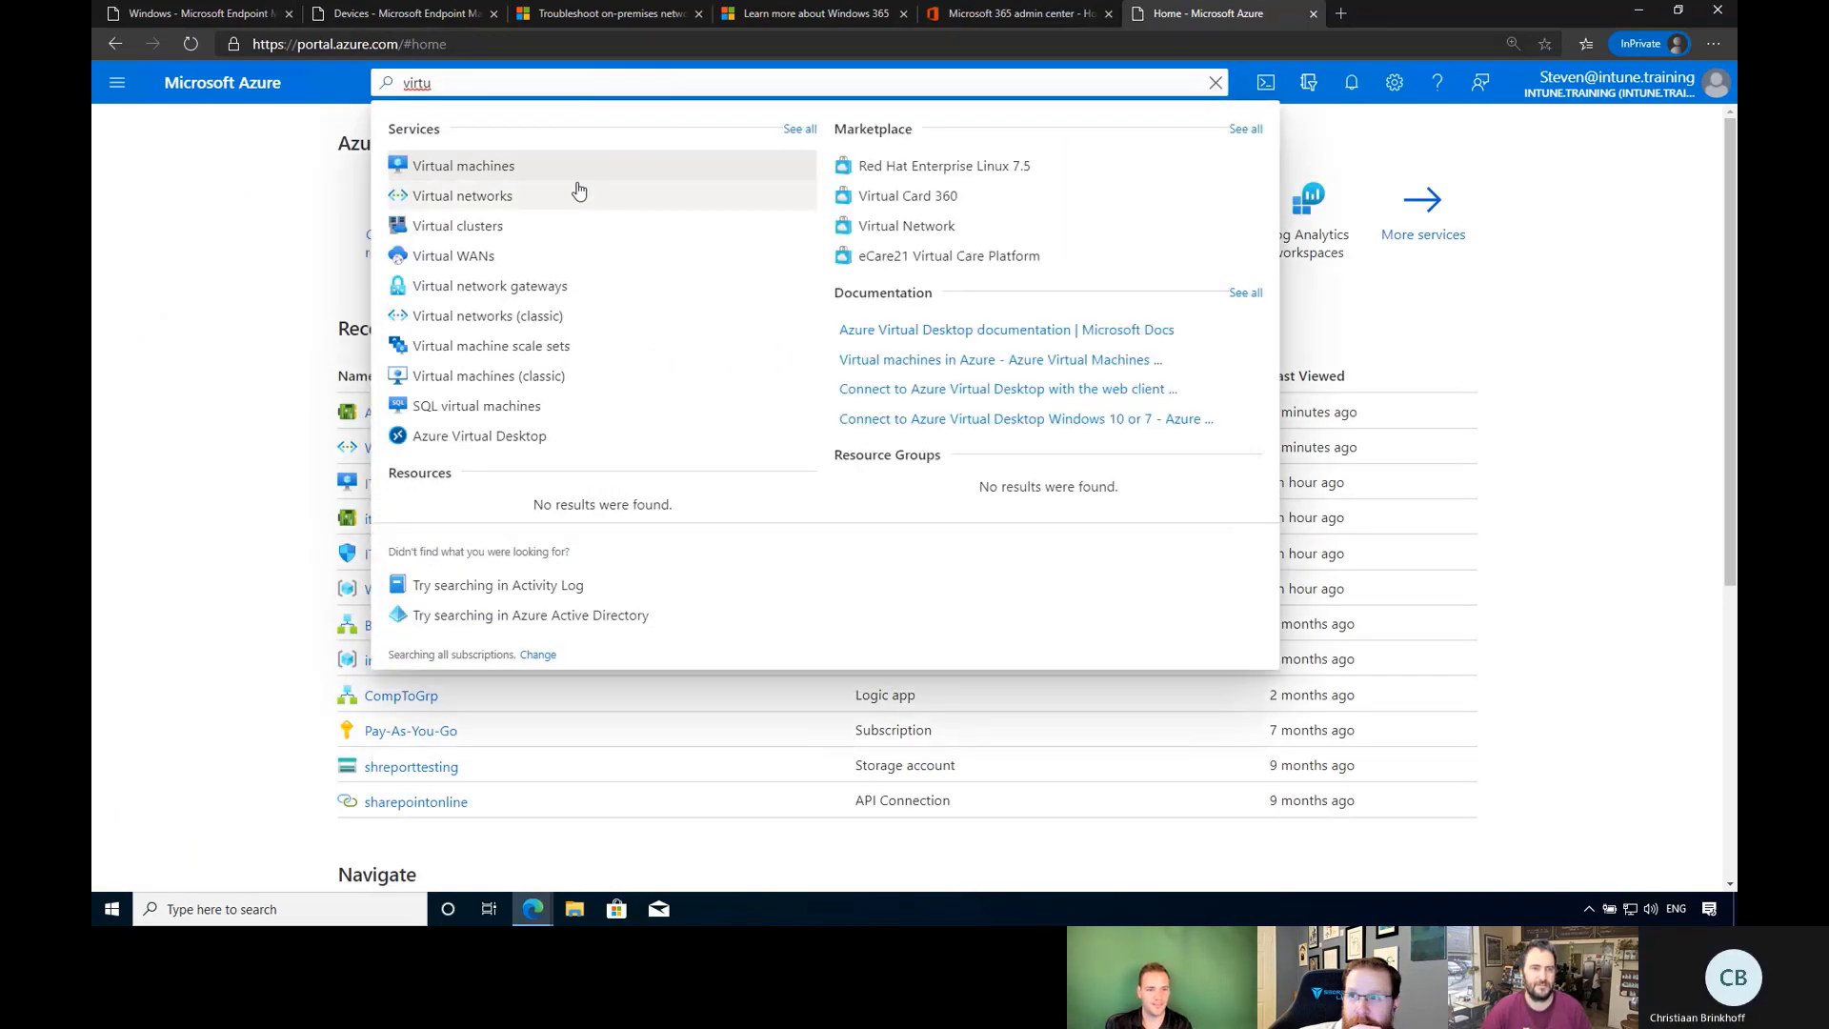
Open the Virtual machines list showing IT-DomainController, then return to the Windows 365 window.
left_click(510, 171)
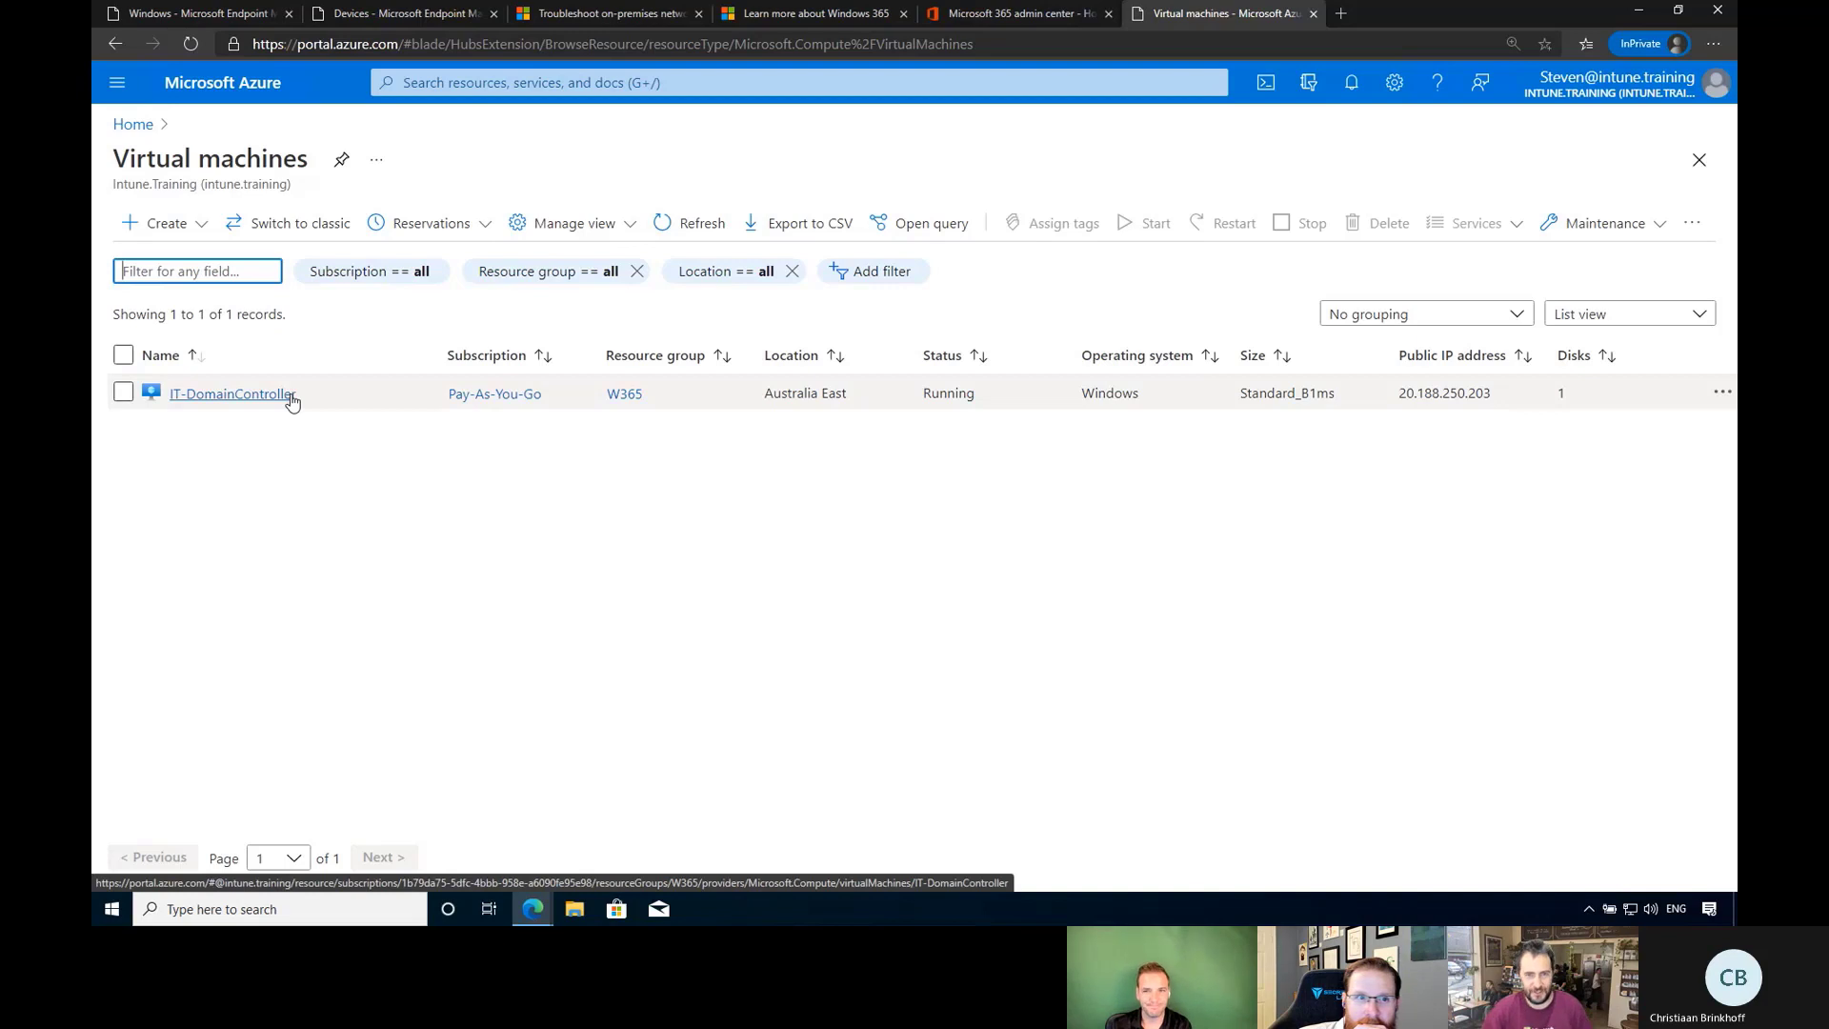
mouse_move(546, 910)
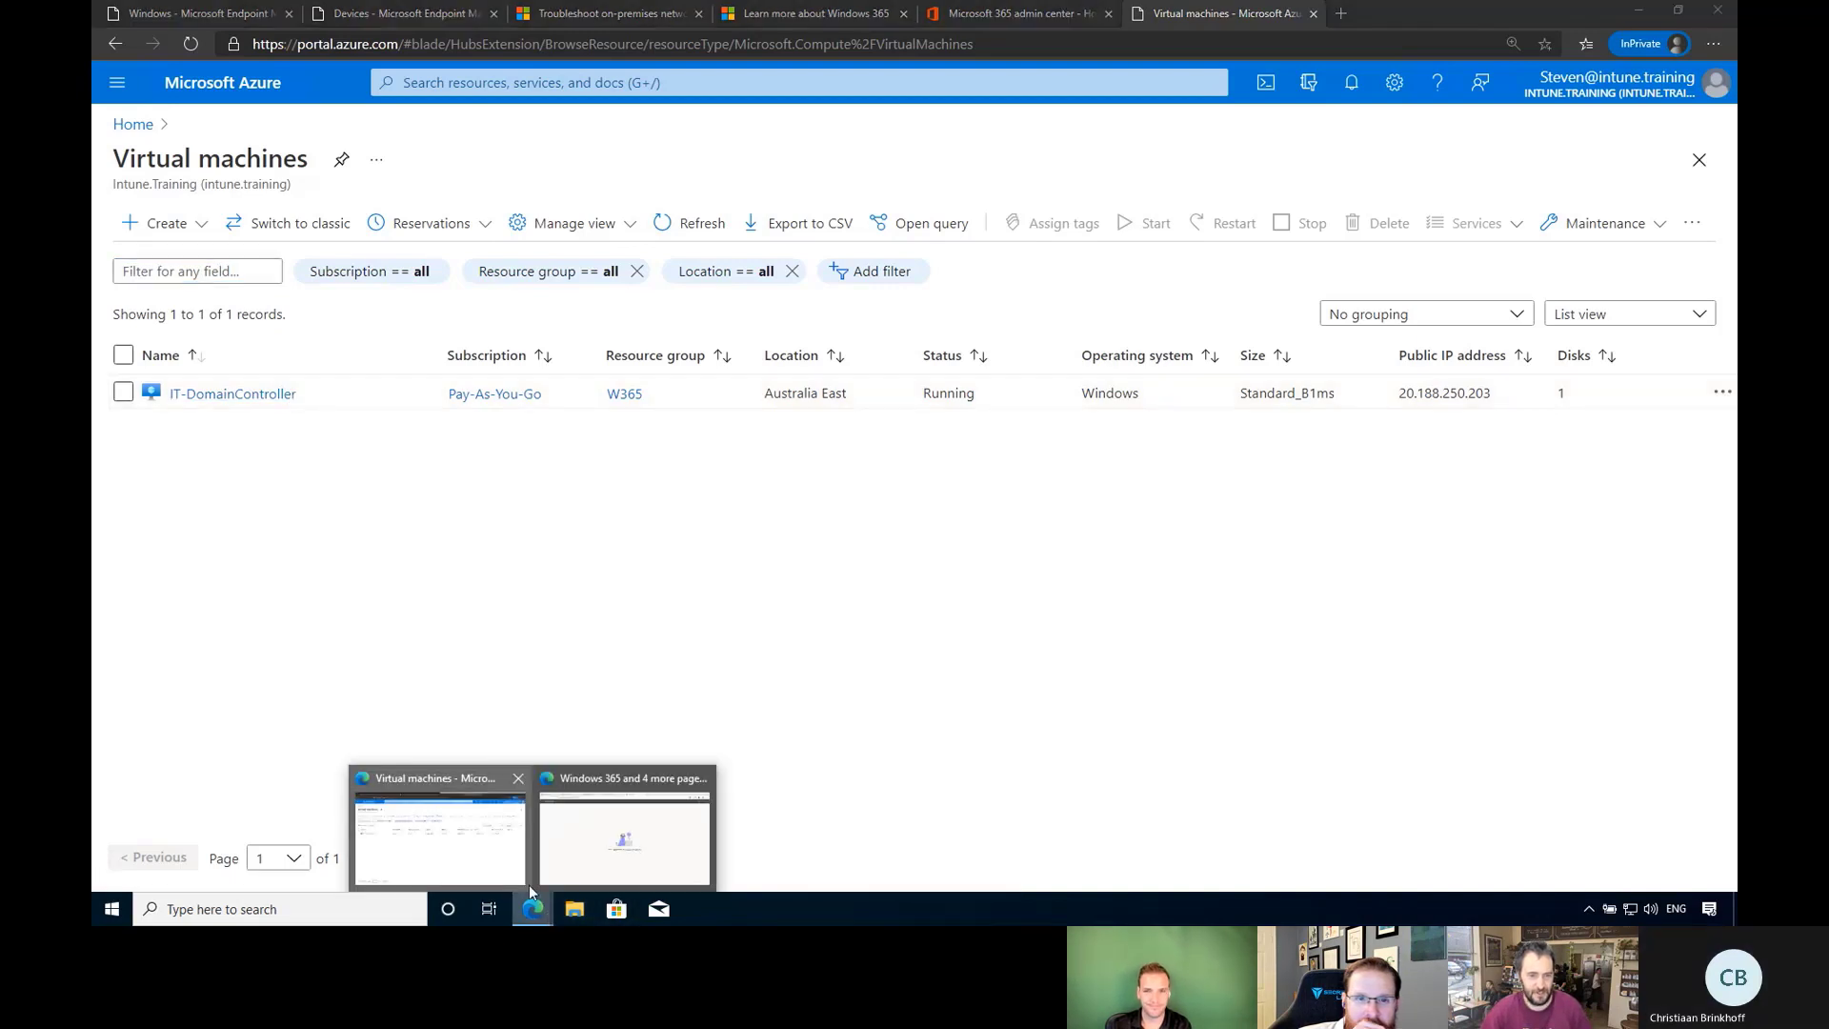
left_click(590, 838)
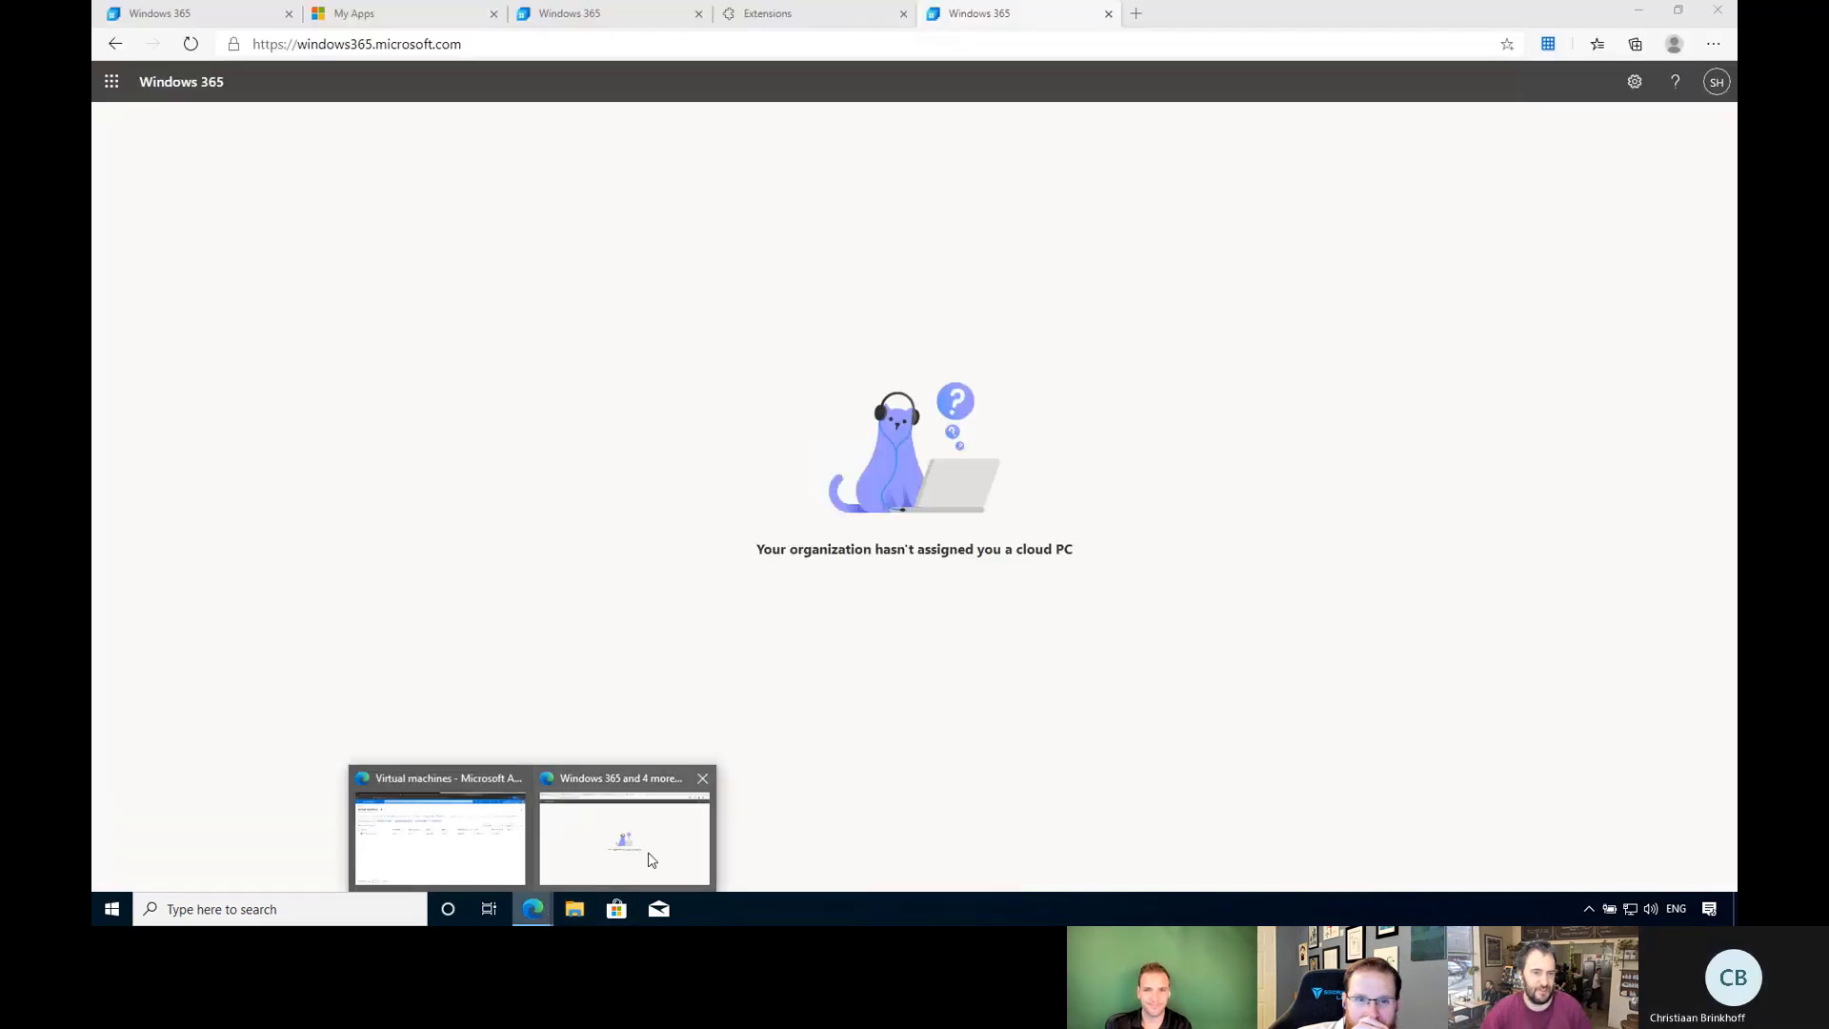
Reload the Windows 365 portal from the Microsoft apps launcher.
left_click(495, 52)
left_click(112, 81)
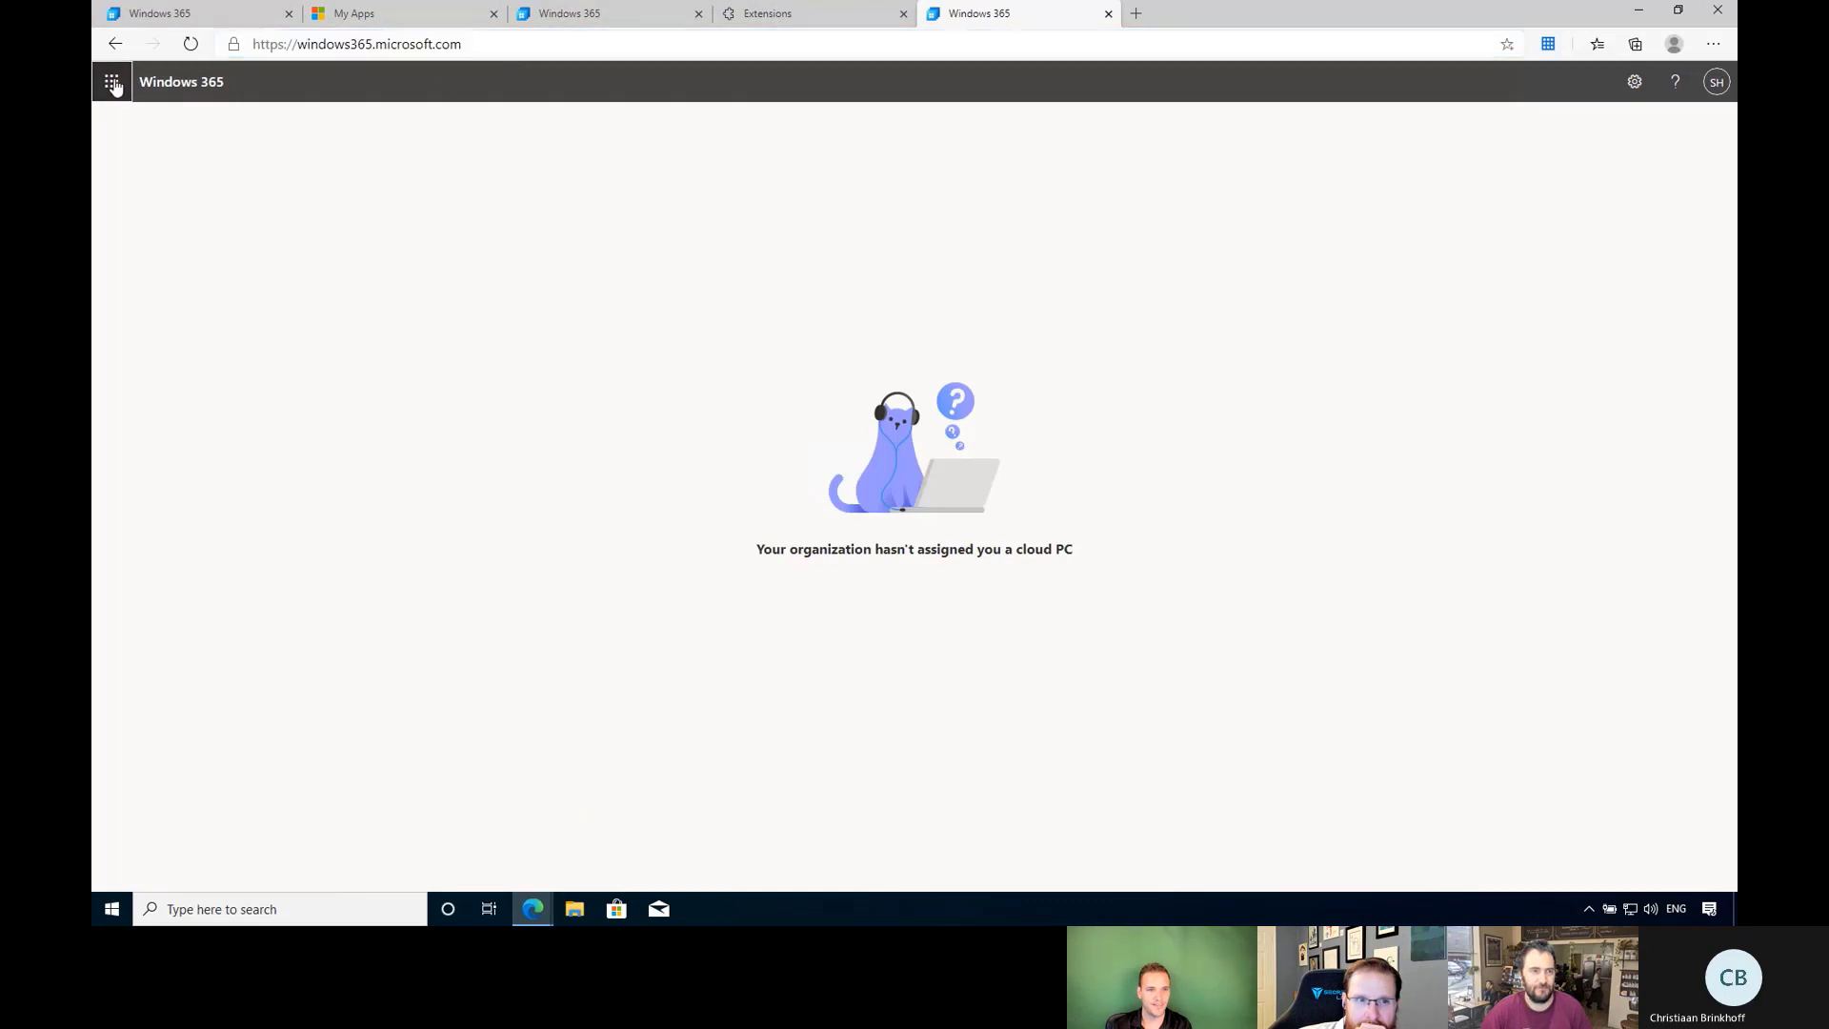
left_click(281, 360)
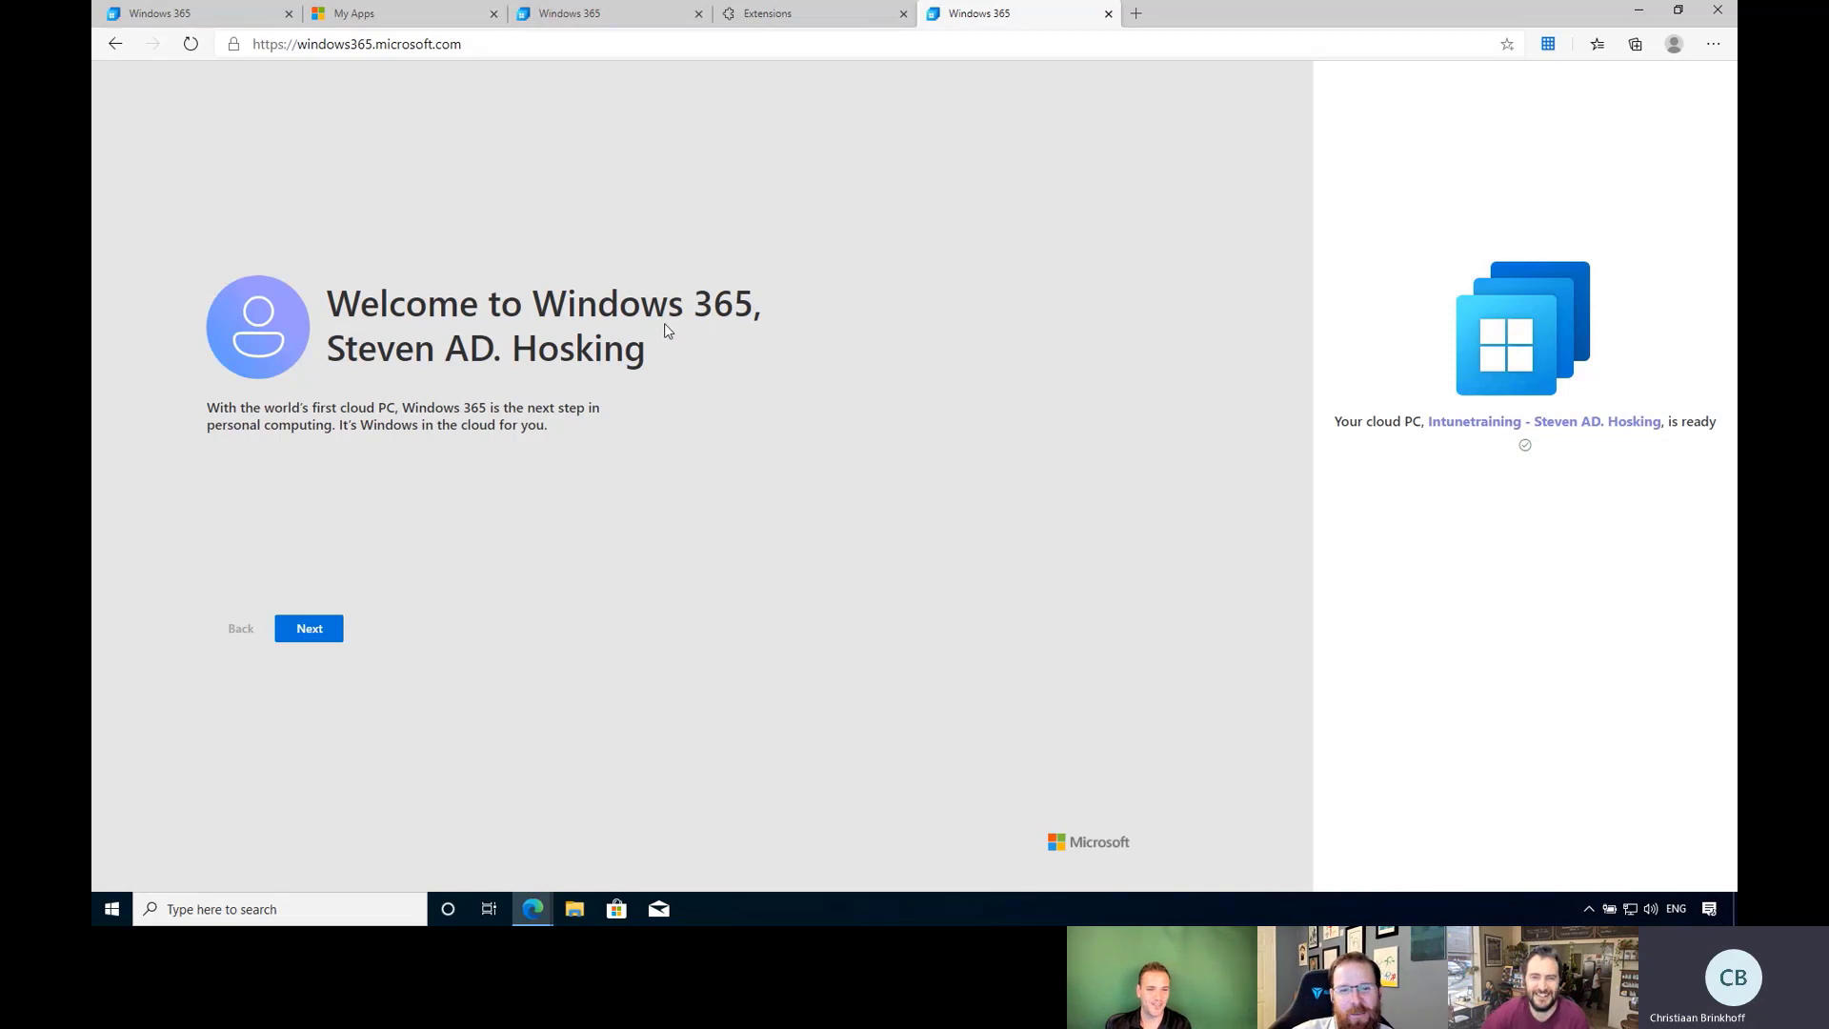
Go through the welcome pages, dismiss the tour, and open the Cloud PC in the browser.
left_click(314, 645)
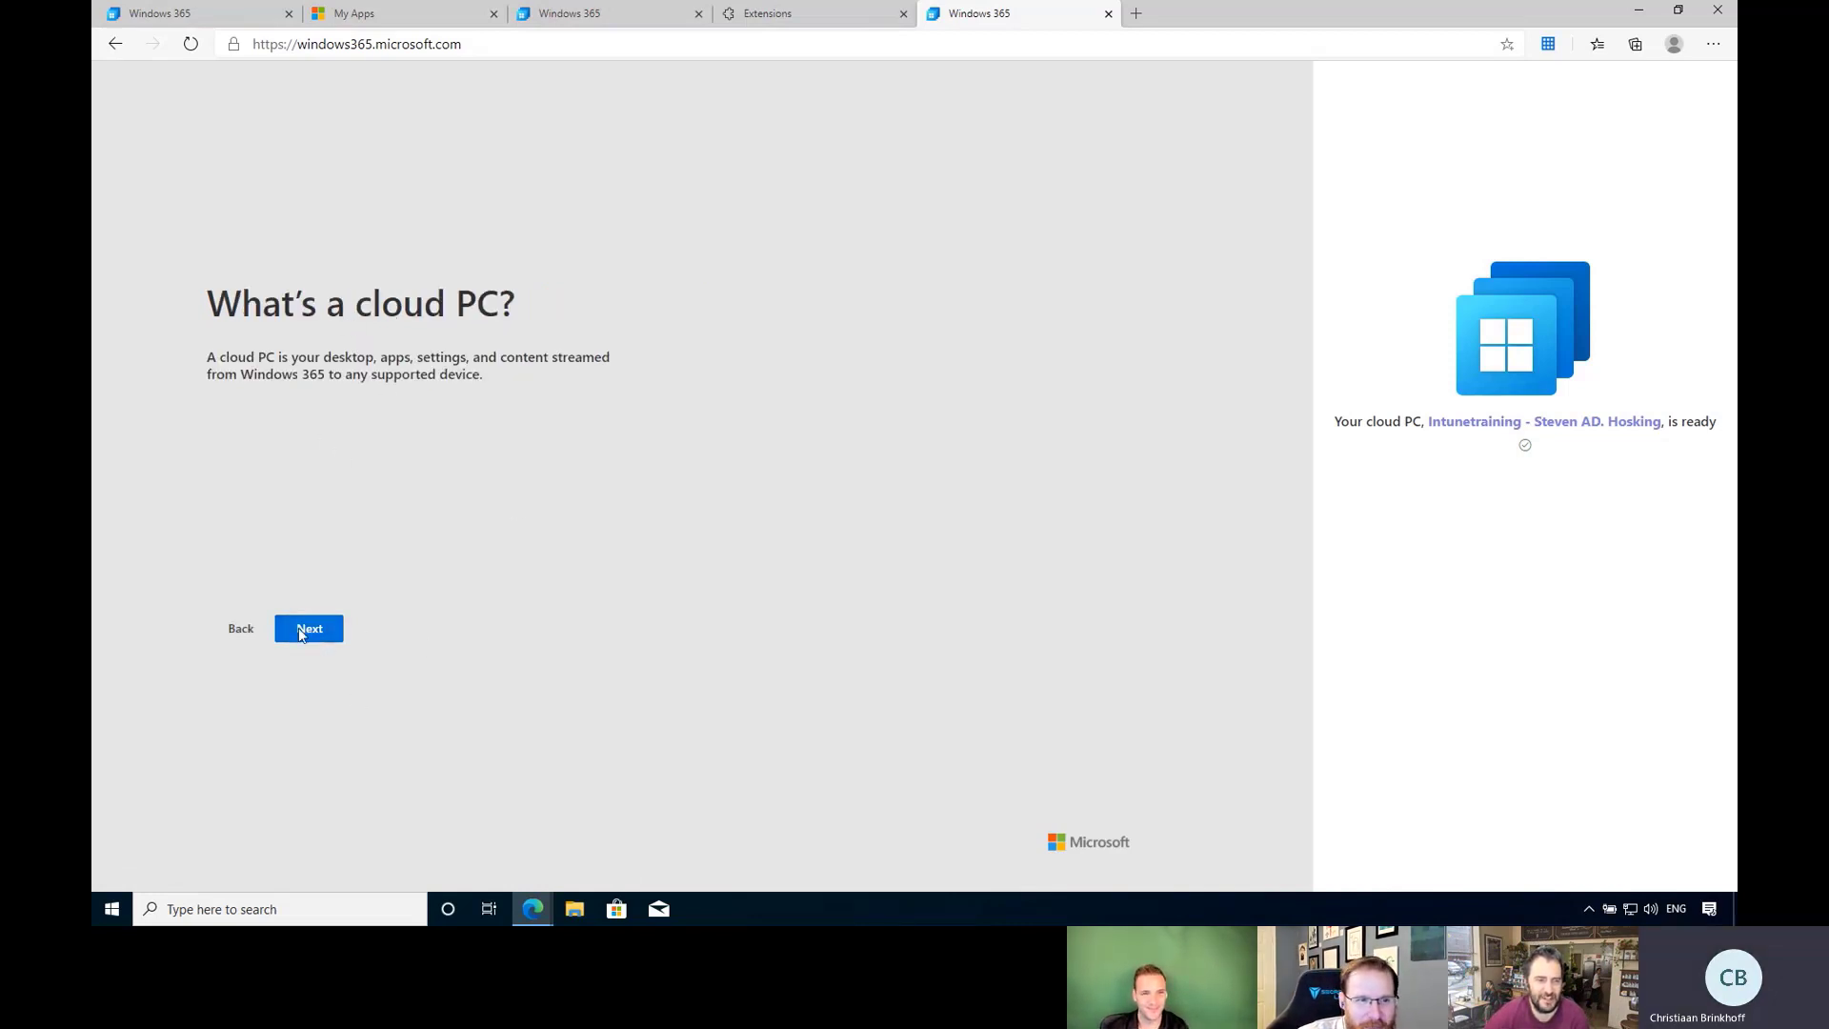
left_click(314, 631)
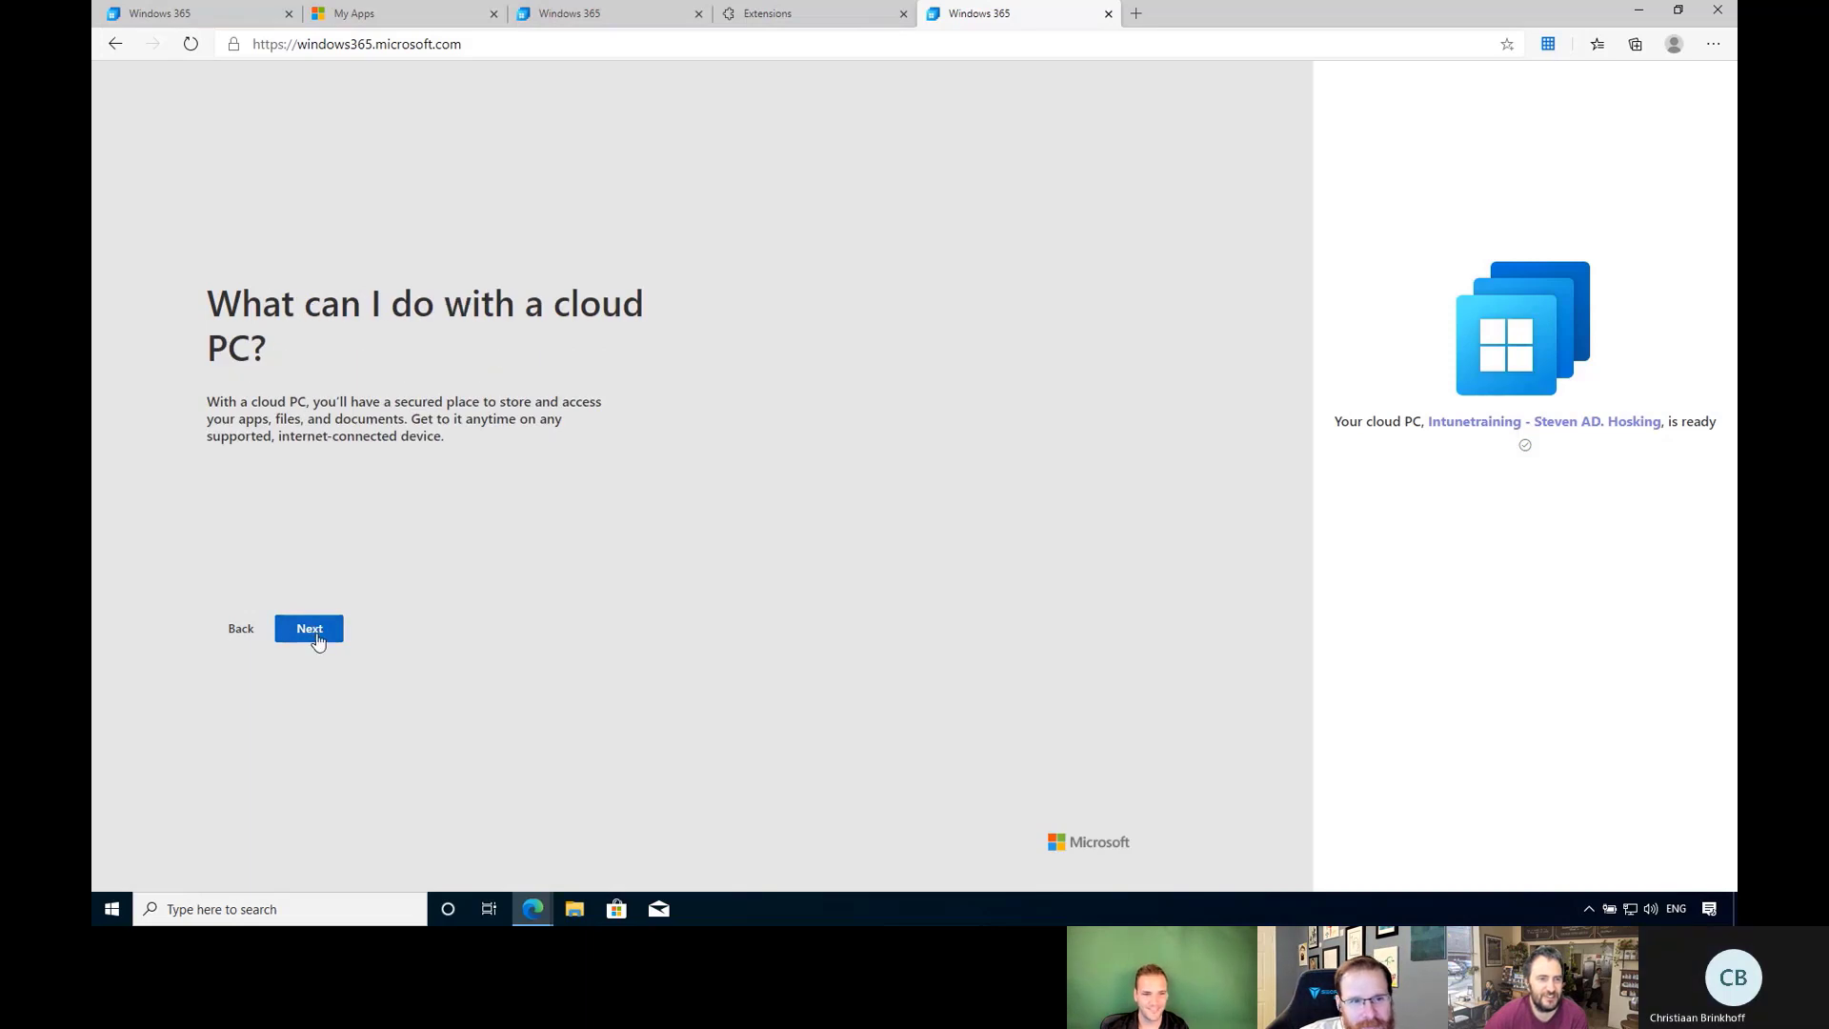
left_click(315, 647)
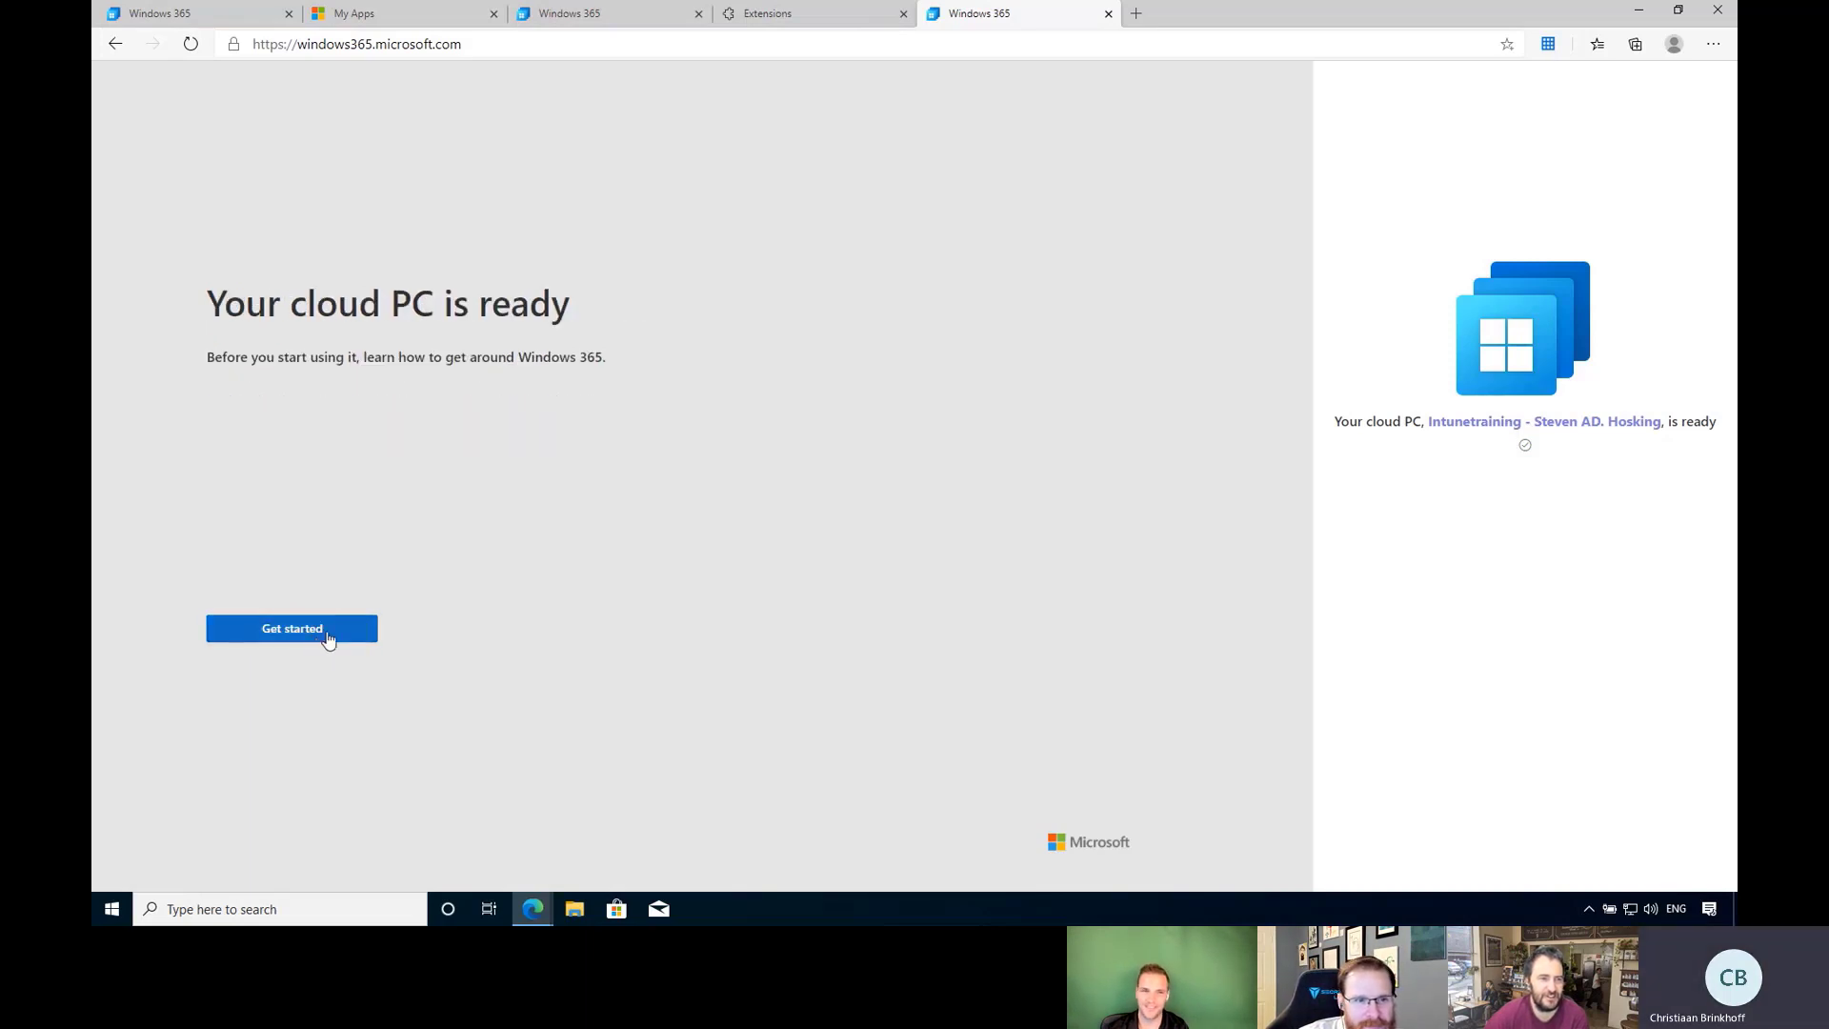
left_click(328, 636)
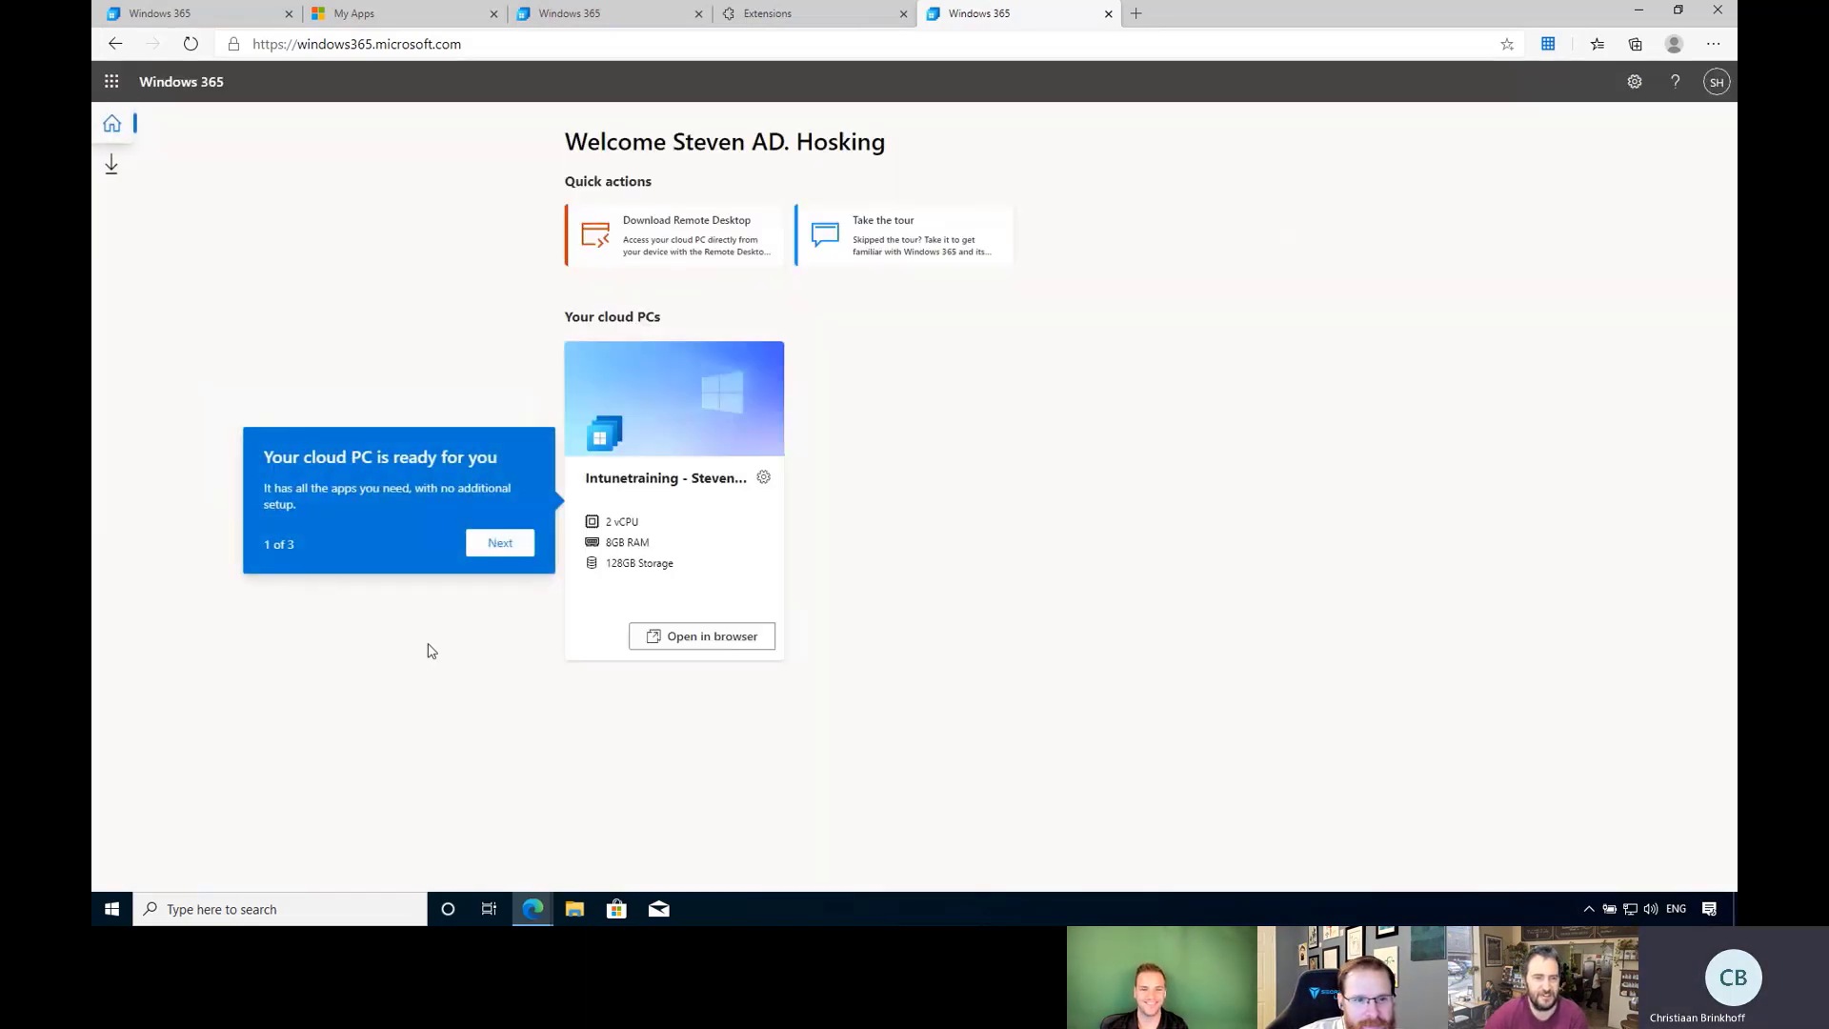
left_click(692, 527)
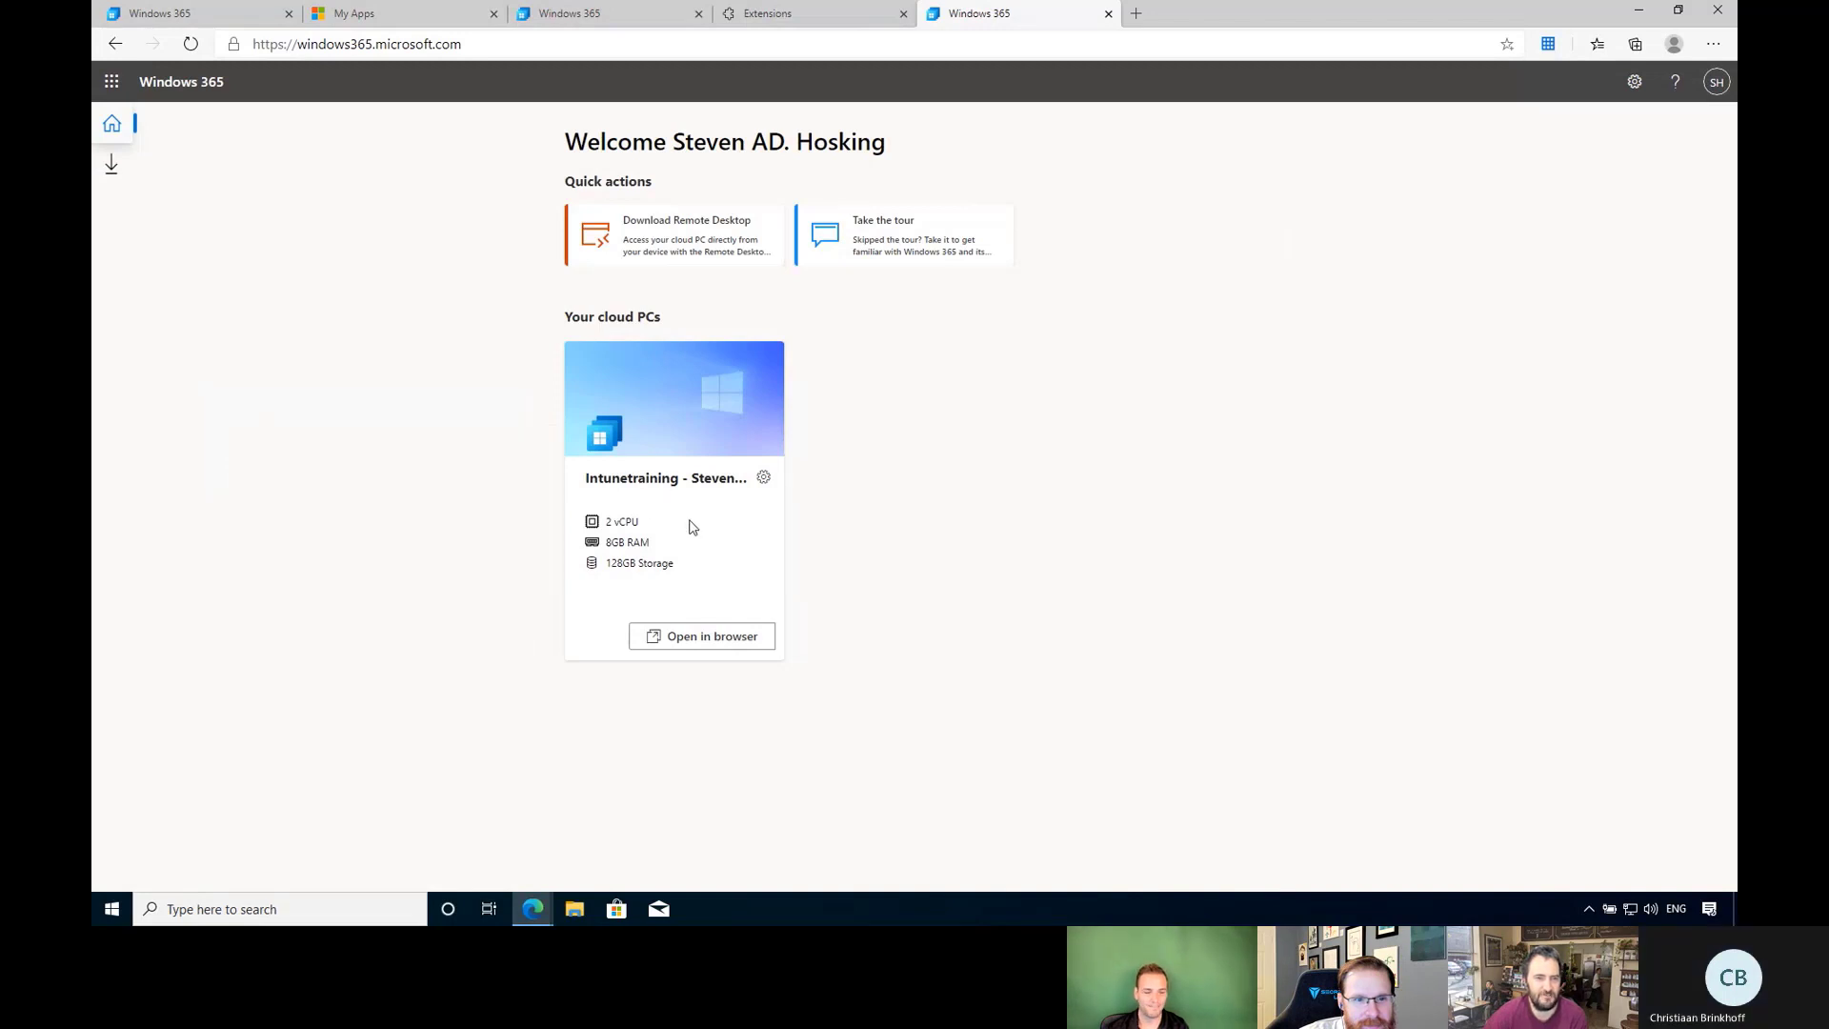
left_click(694, 640)
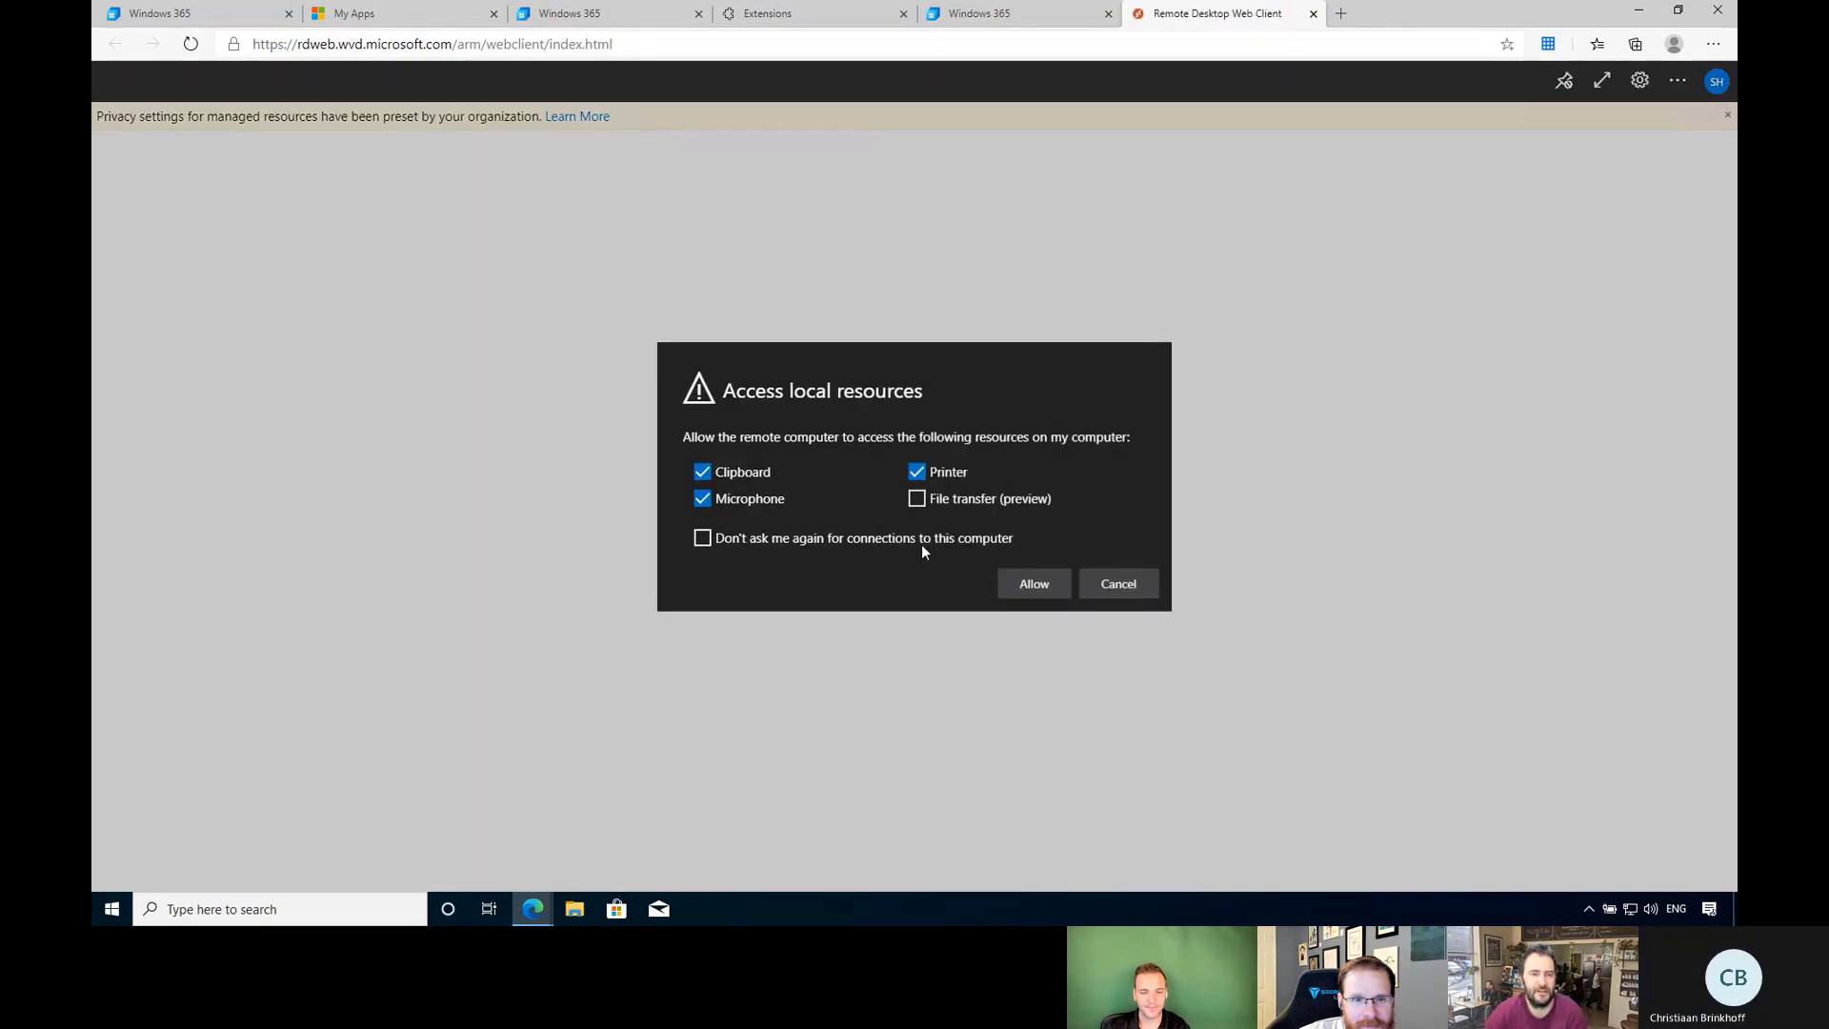
Allow file transfer and local resources, then sign in to the Cloud PC with the account password.
left_click(920, 500)
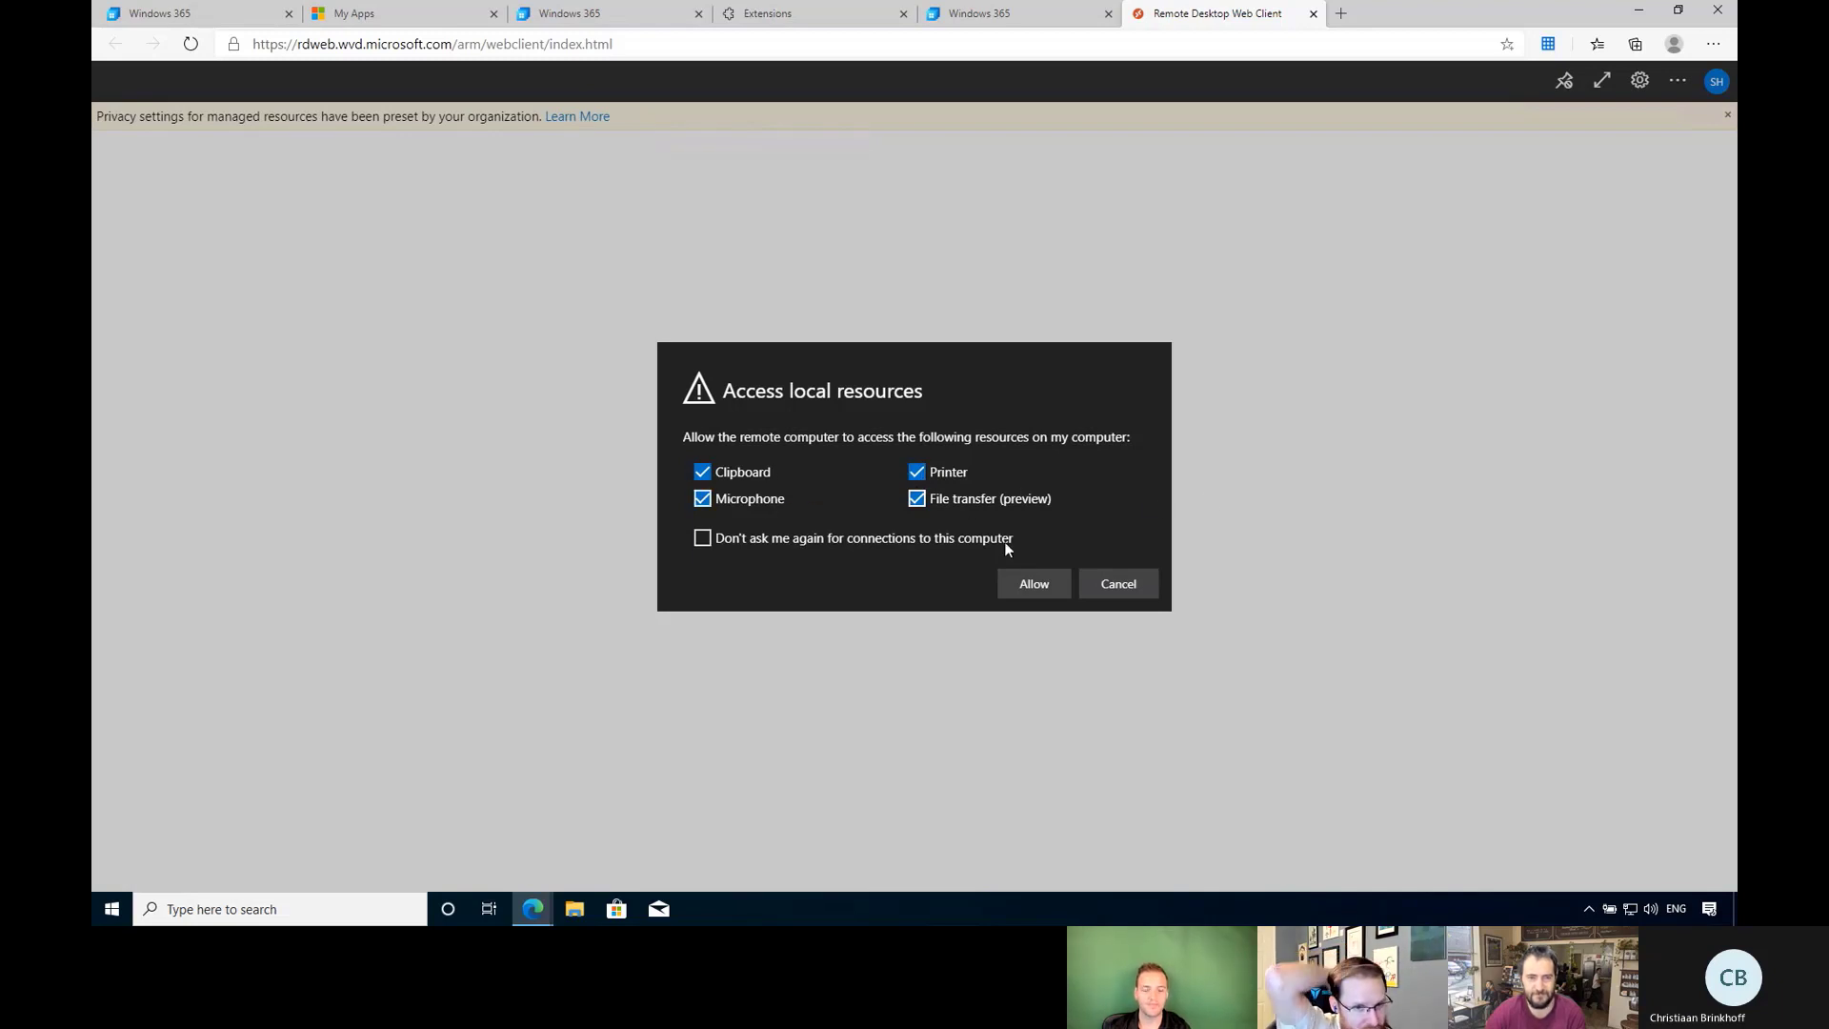
left_click(1033, 585)
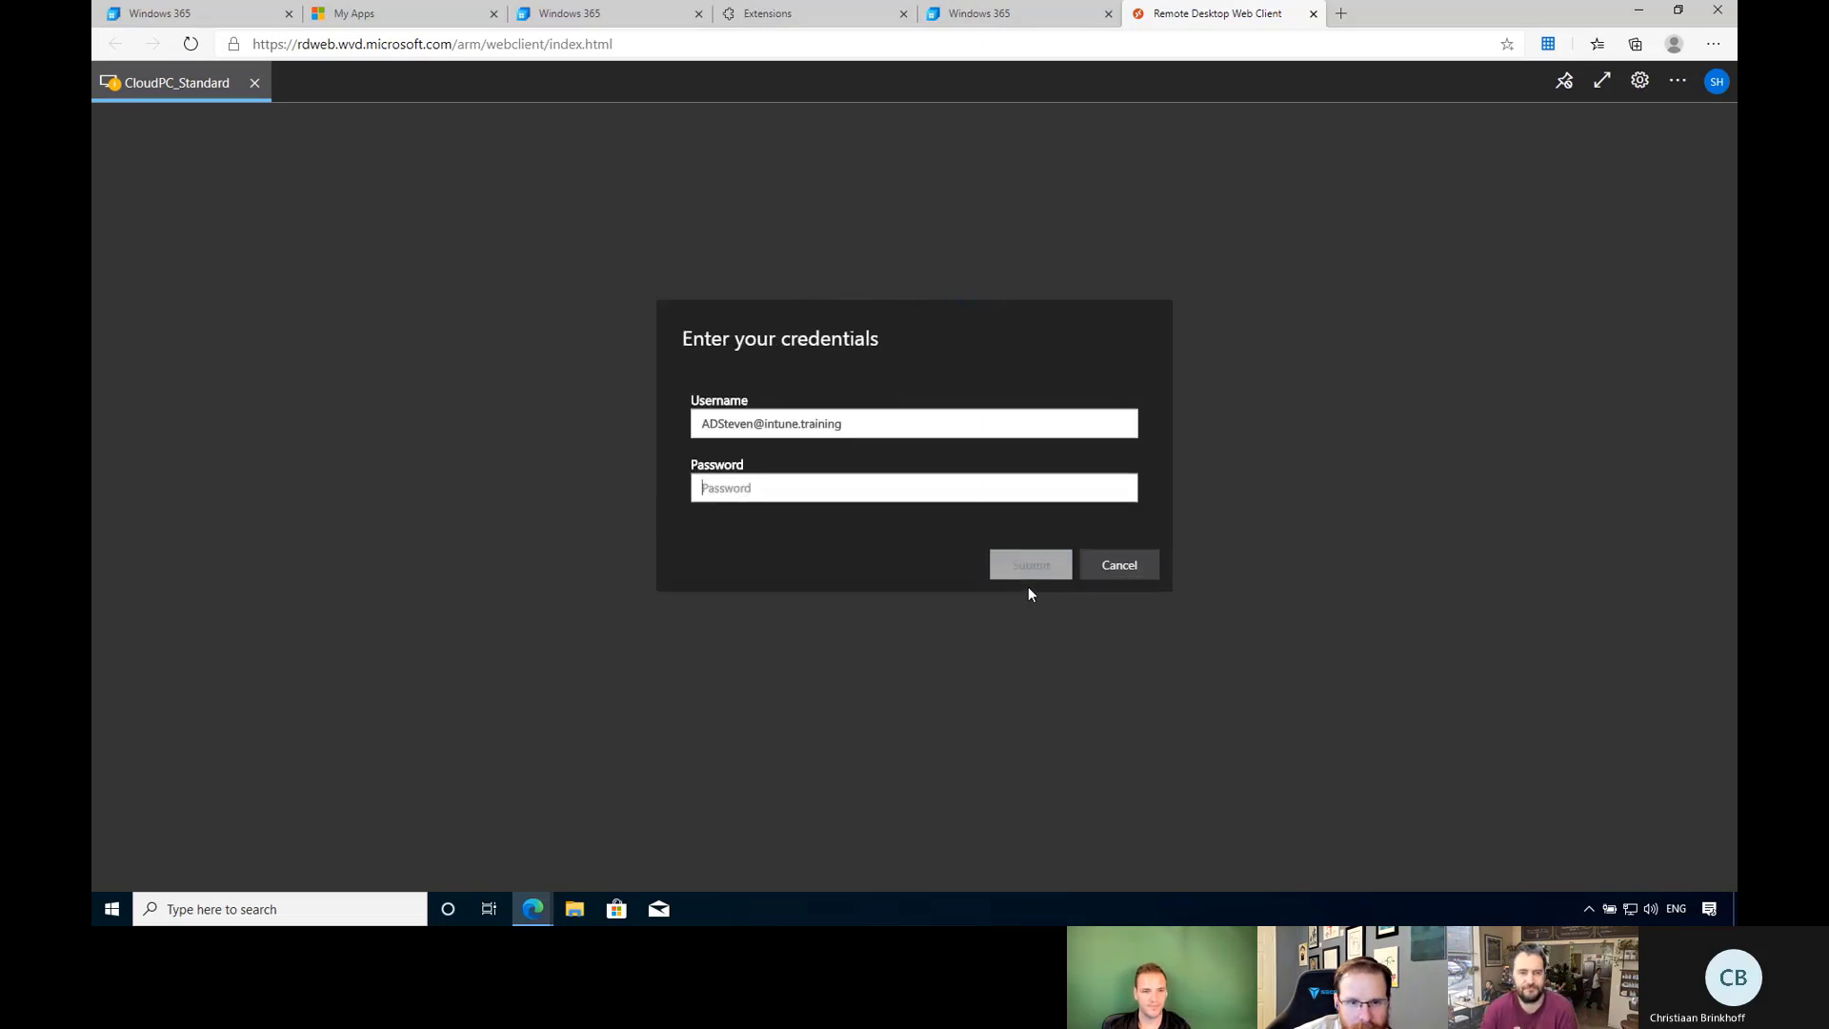
left_click(821, 486)
type("••")
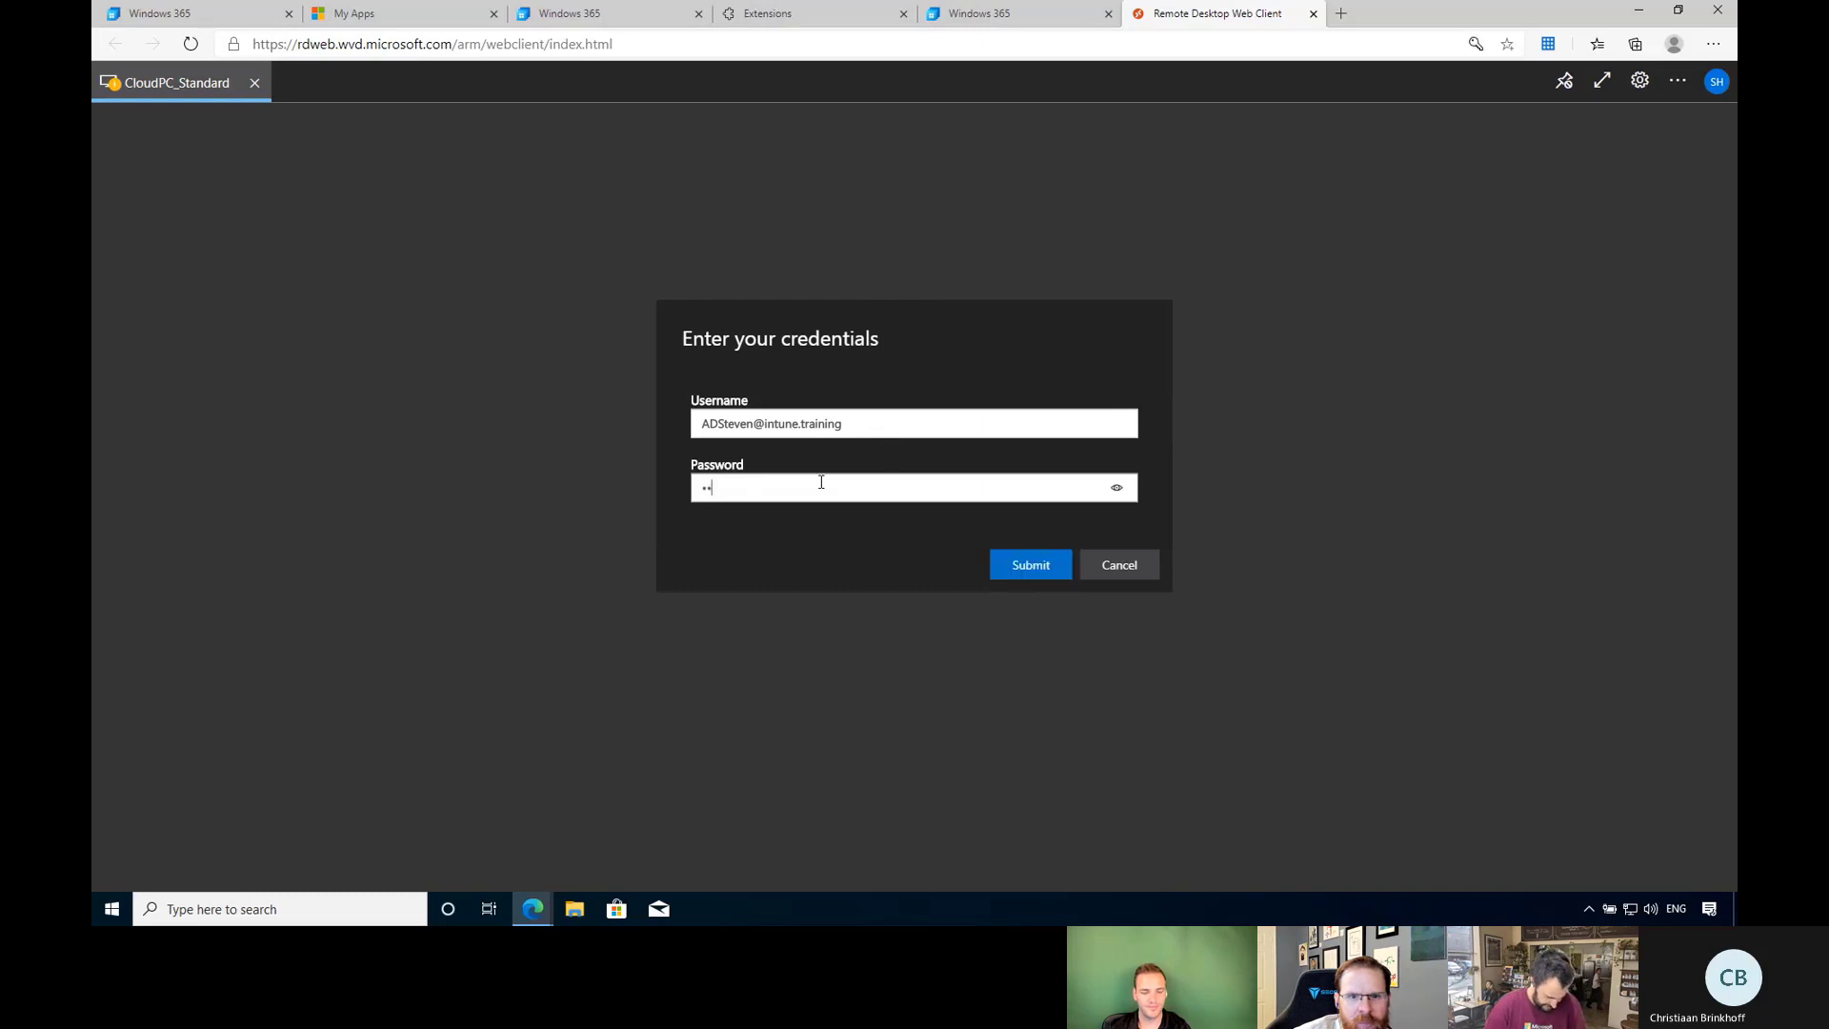
type("••••••")
key("Return")
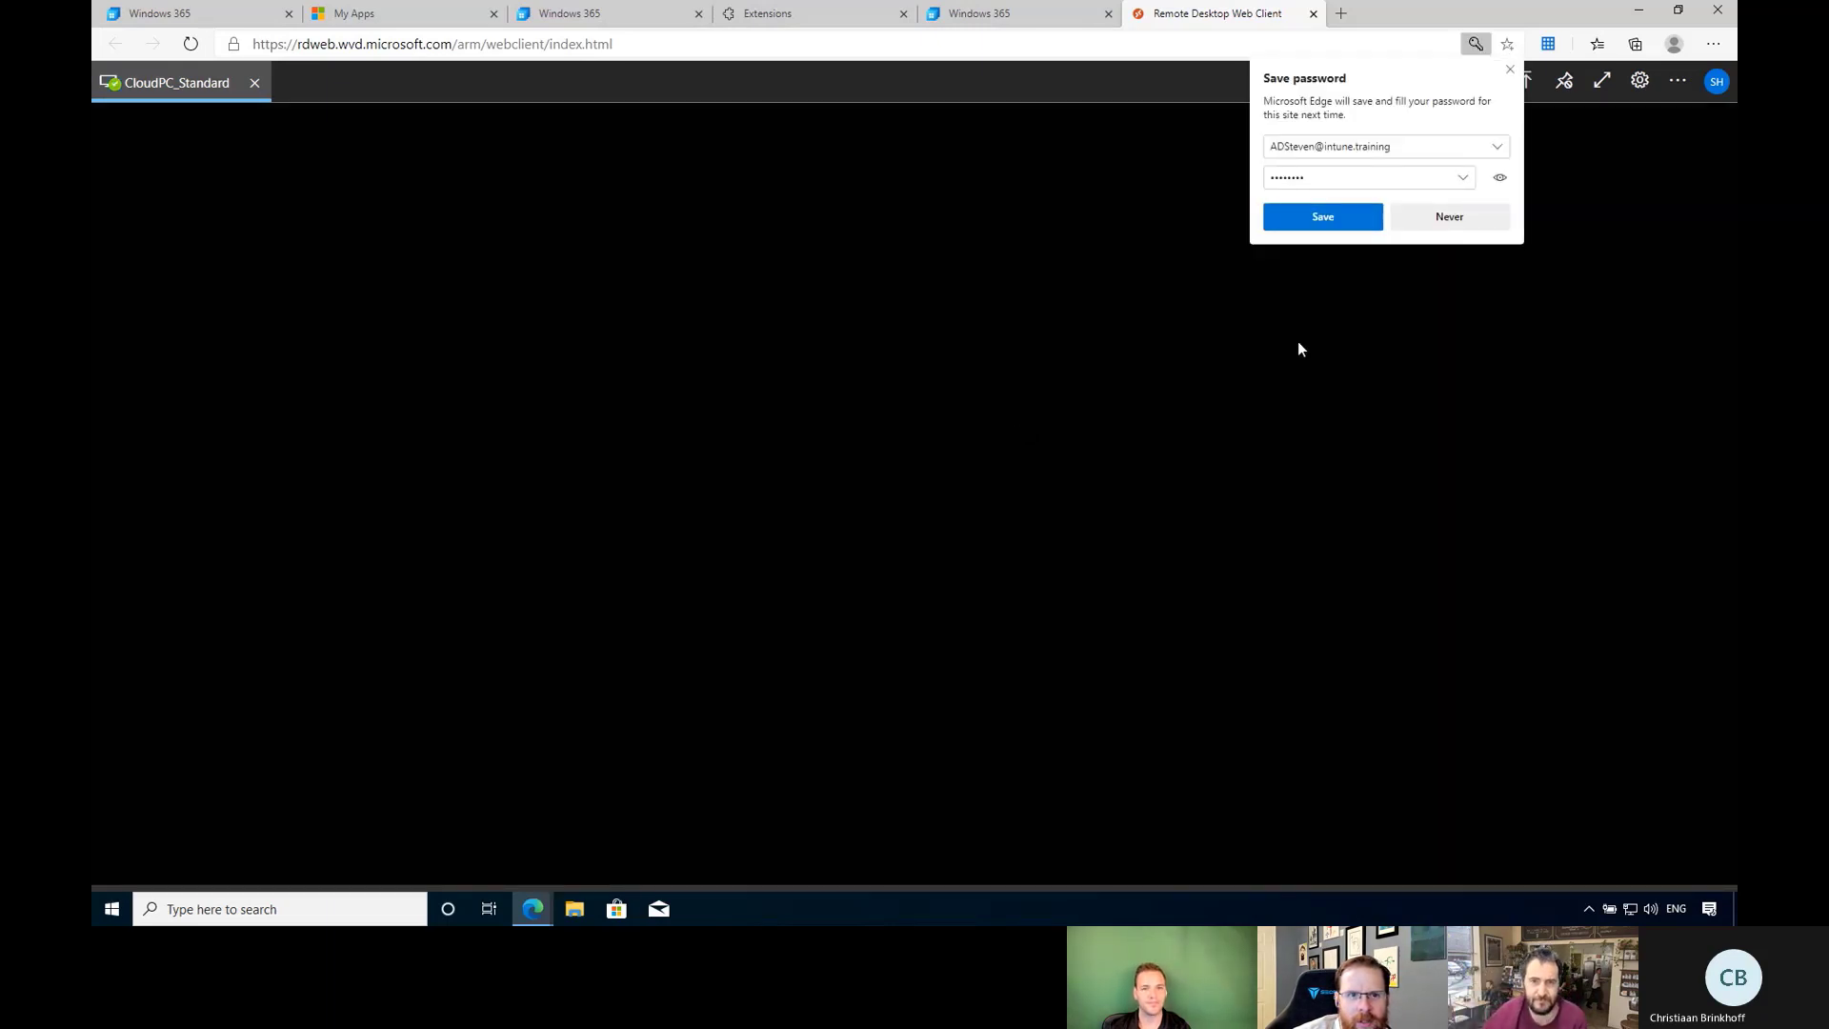
Save the password in Edge, then run whoami in a Cloud PC command prompt.
left_click(1327, 216)
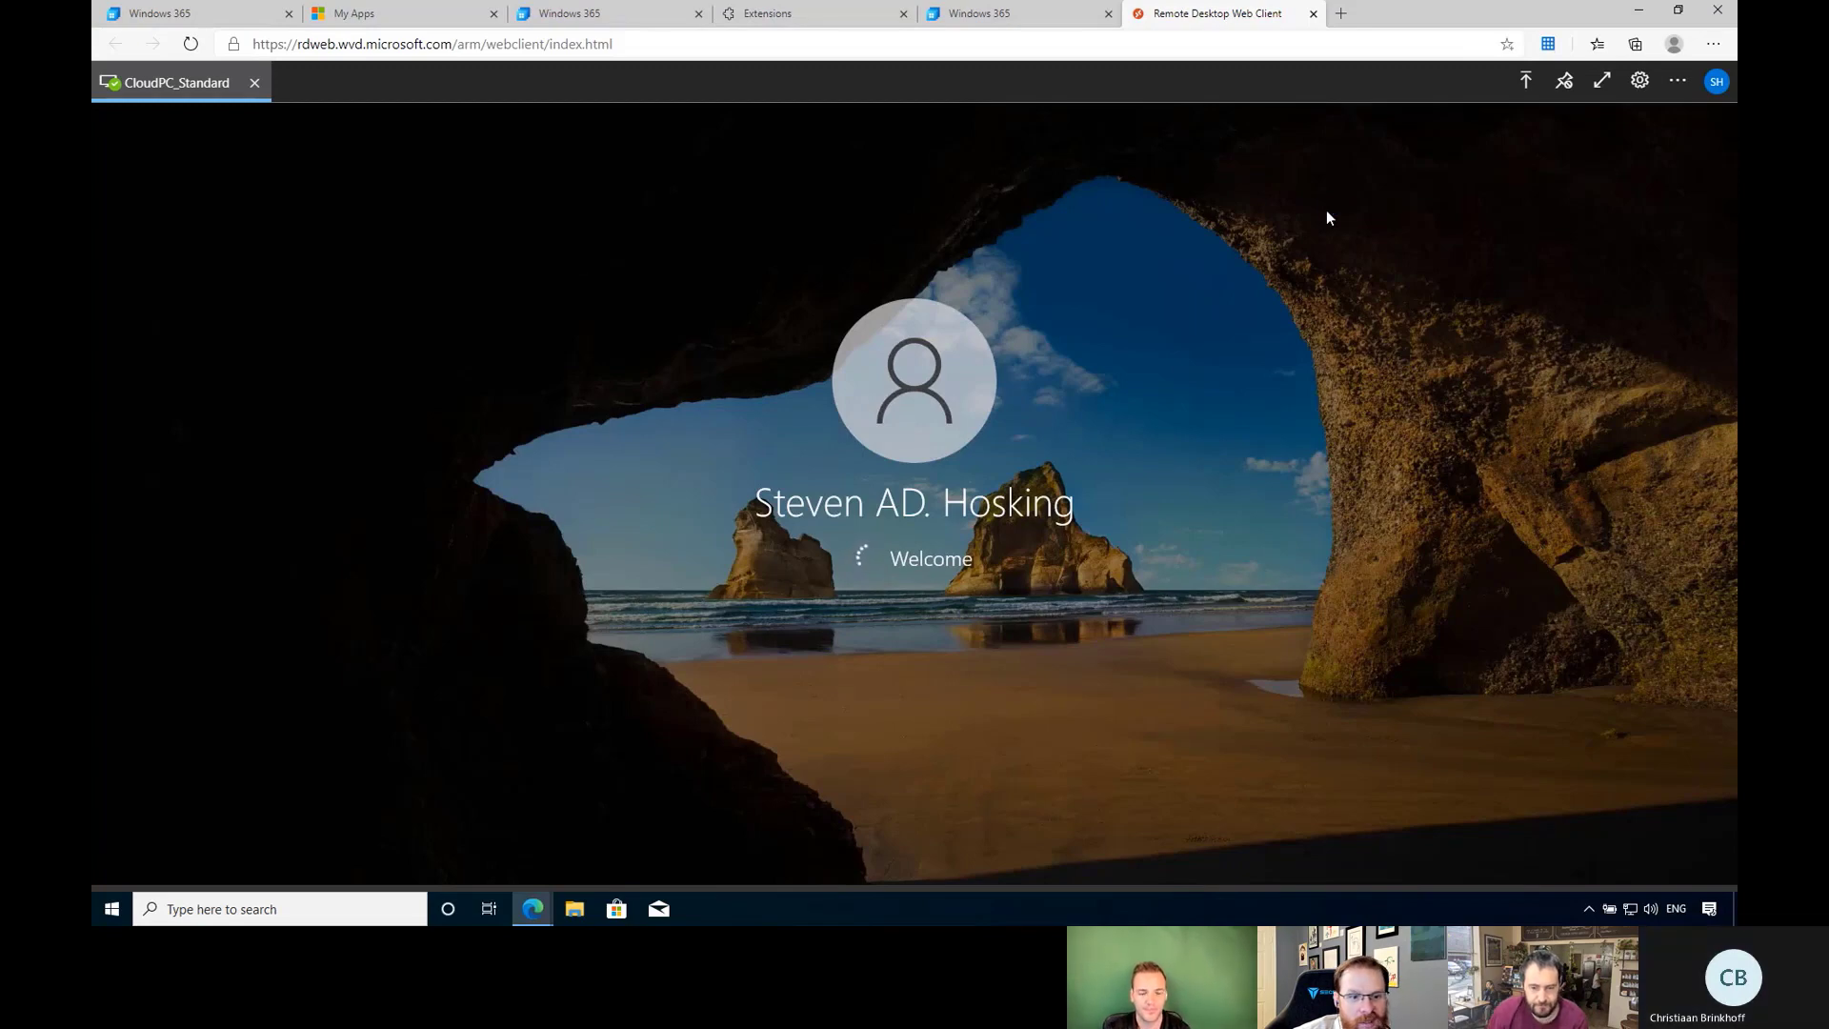
right_click(93, 912)
left_click(135, 835)
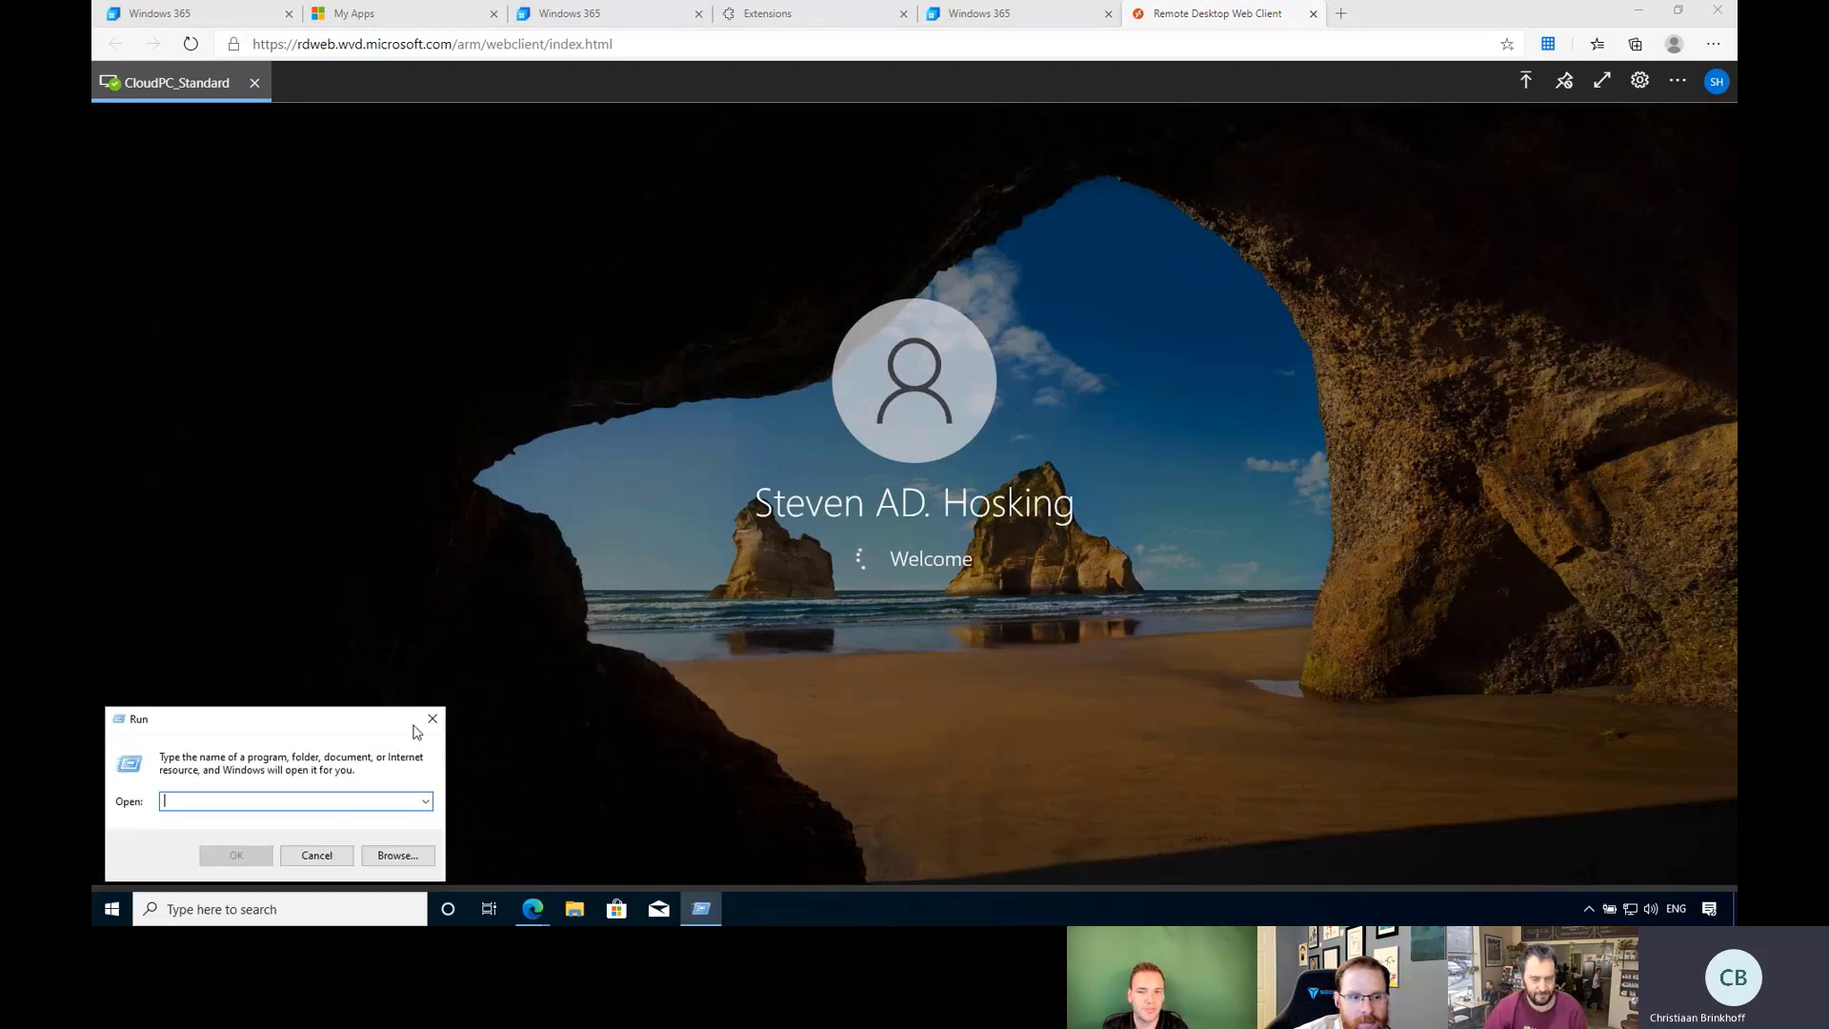
type("cmd")
key("Return")
type("who")
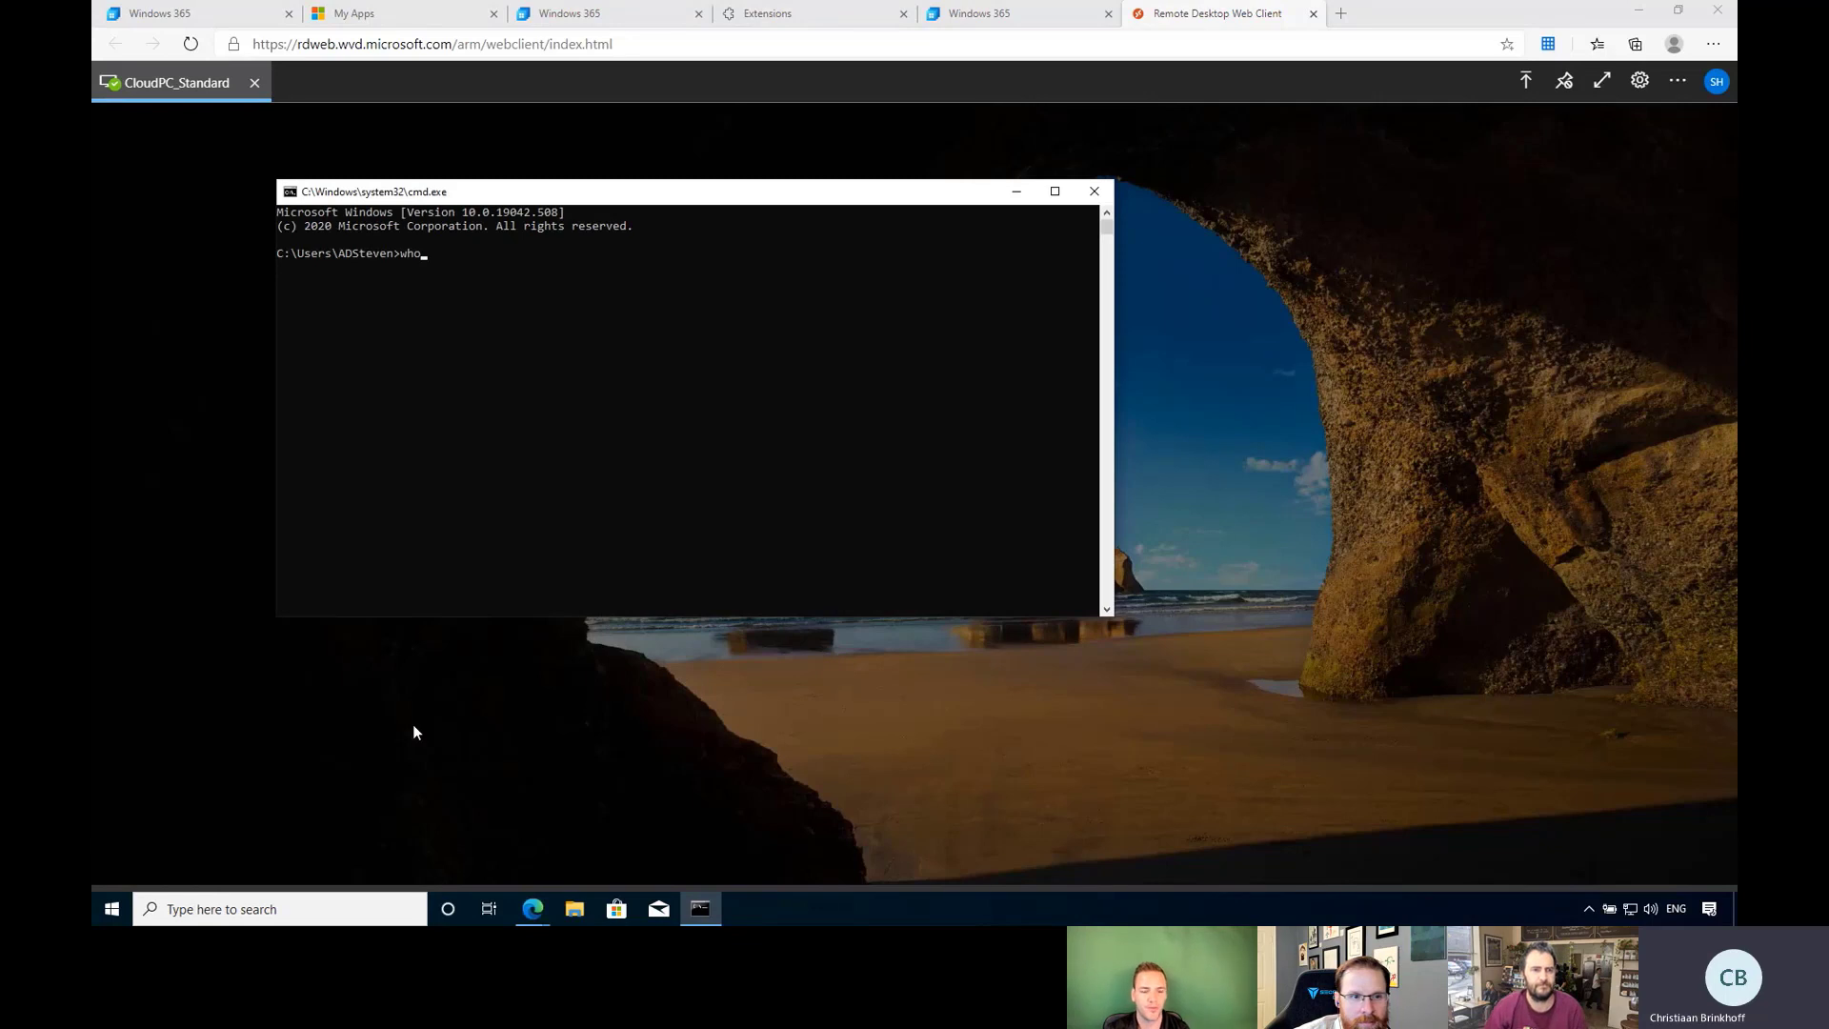
type("ami")
key("Return")
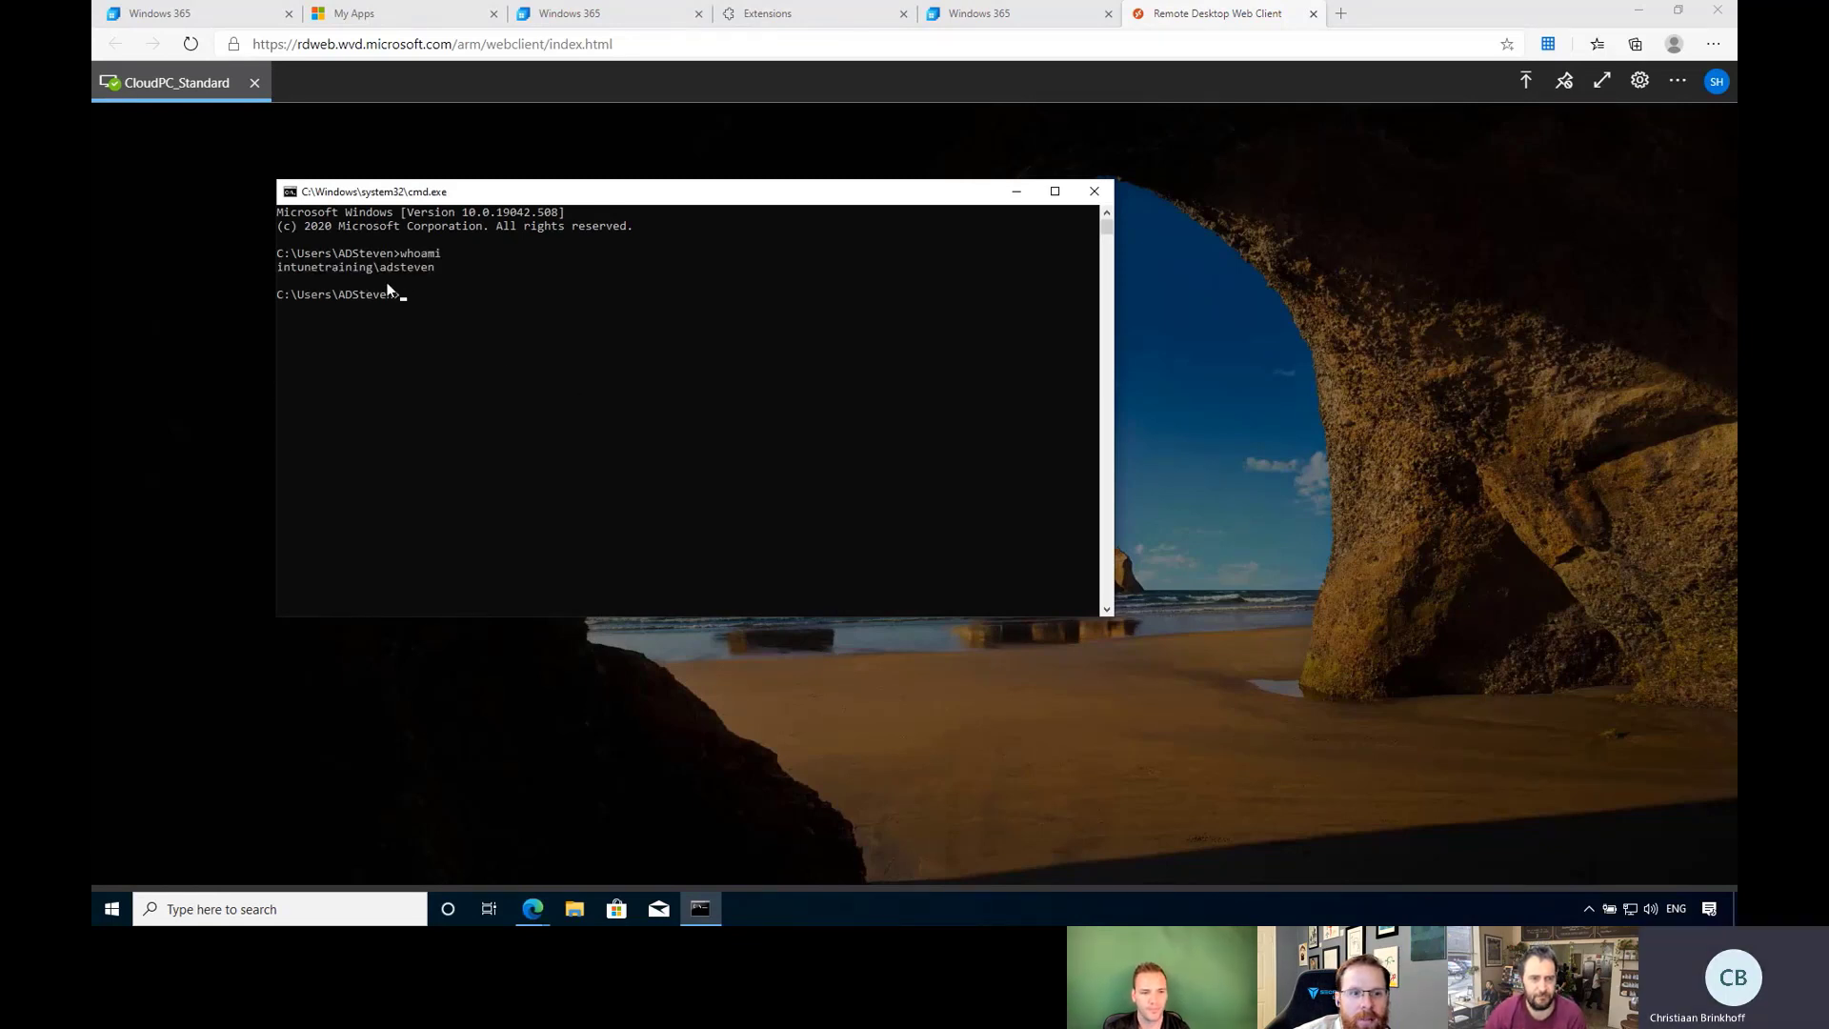
left_click(1093, 191)
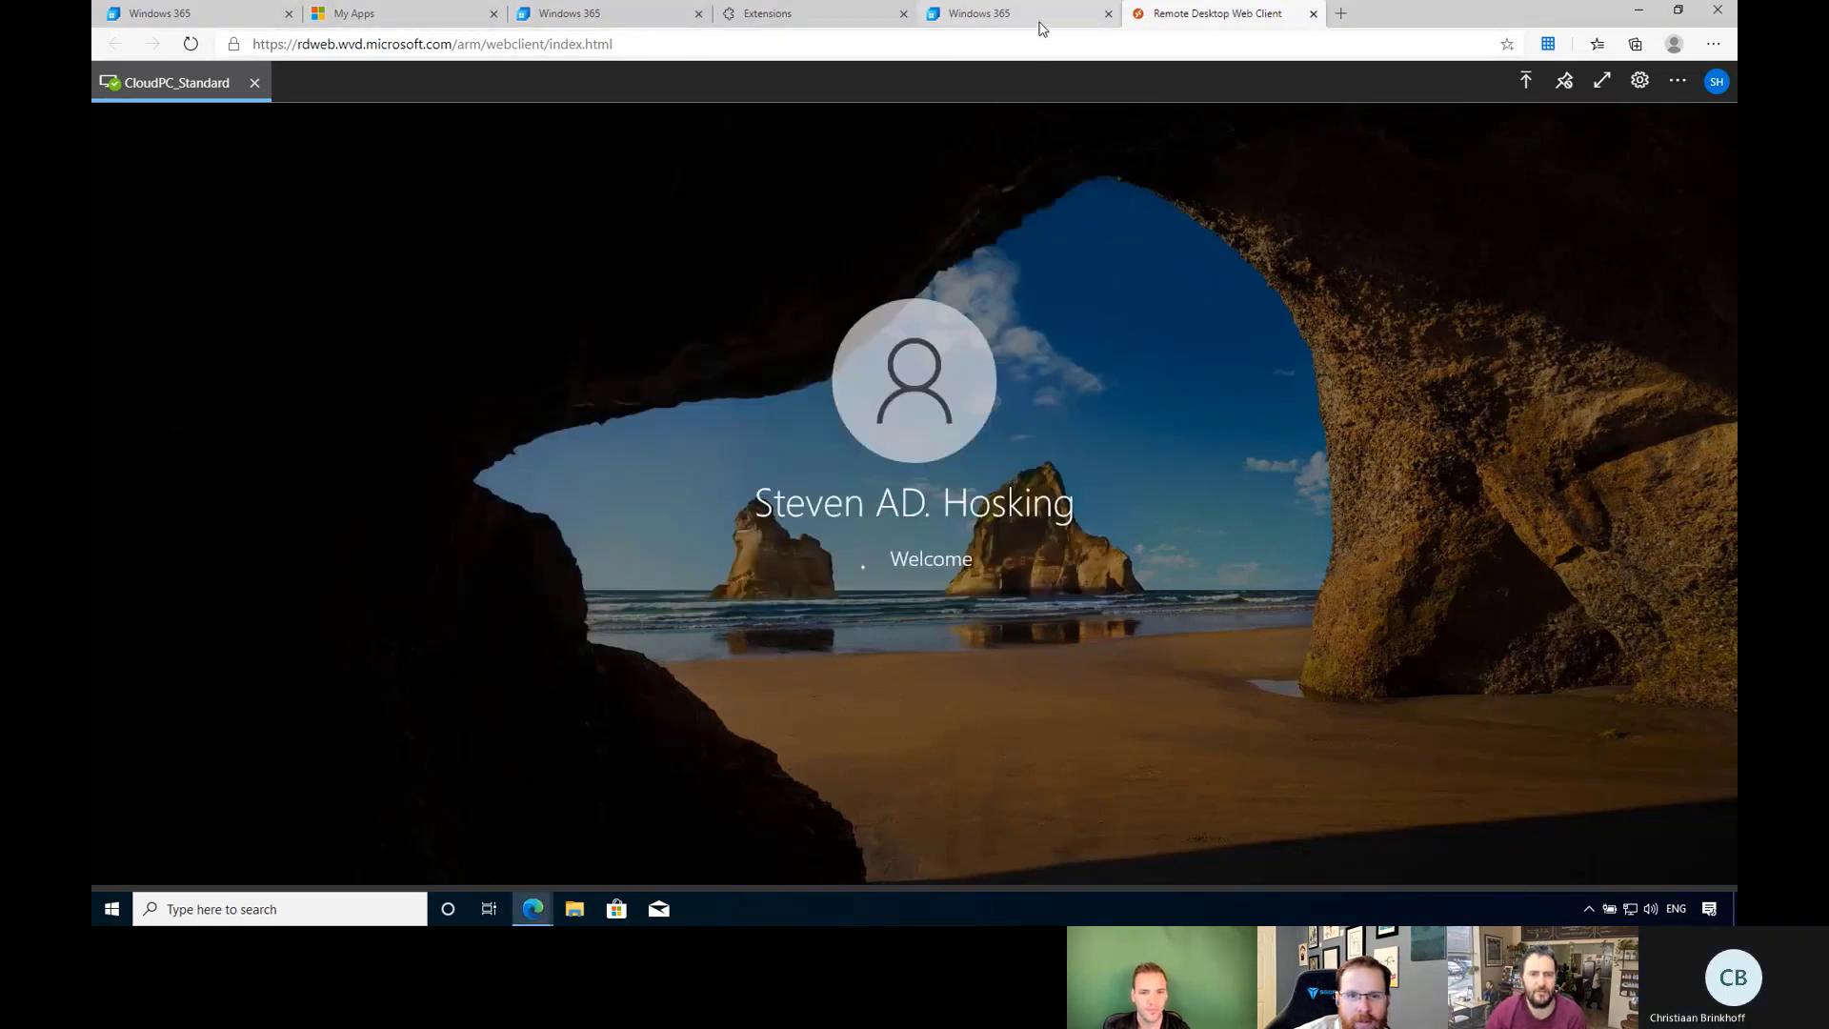
Switch from the remote session back to the Windows 365 portal.
left_click(1041, 23)
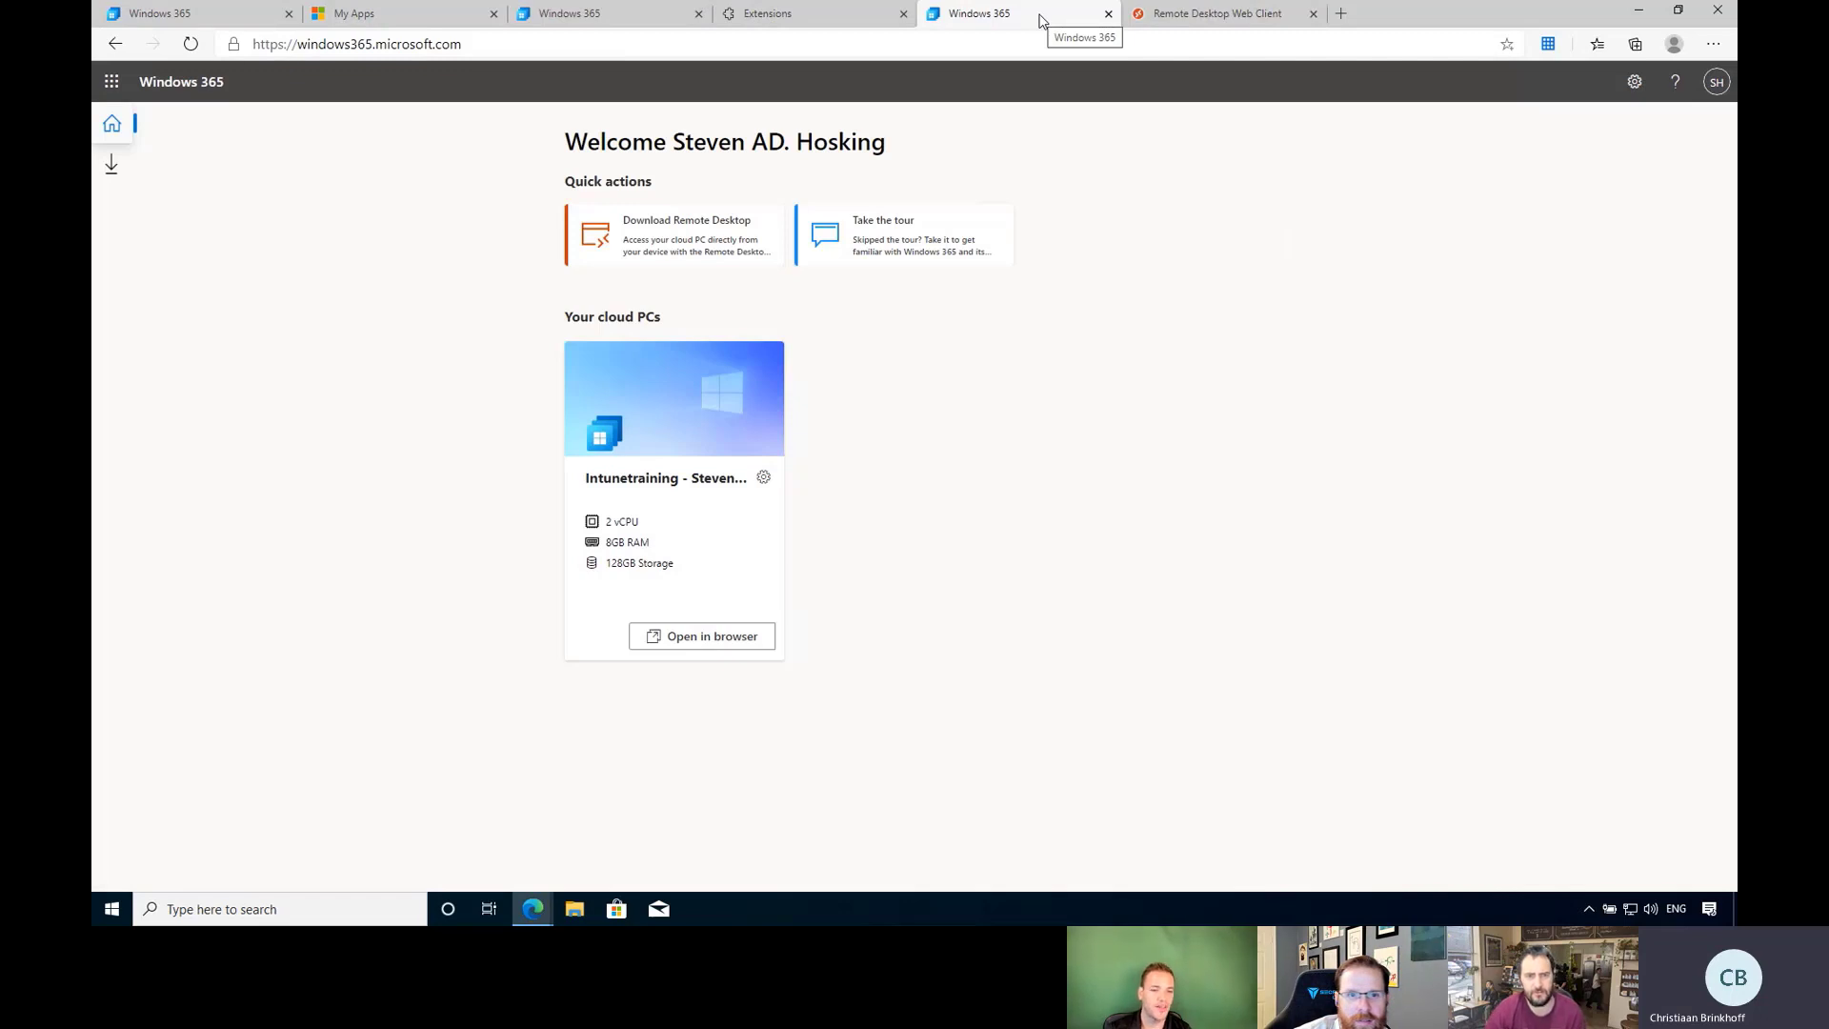
left_click(1181, 15)
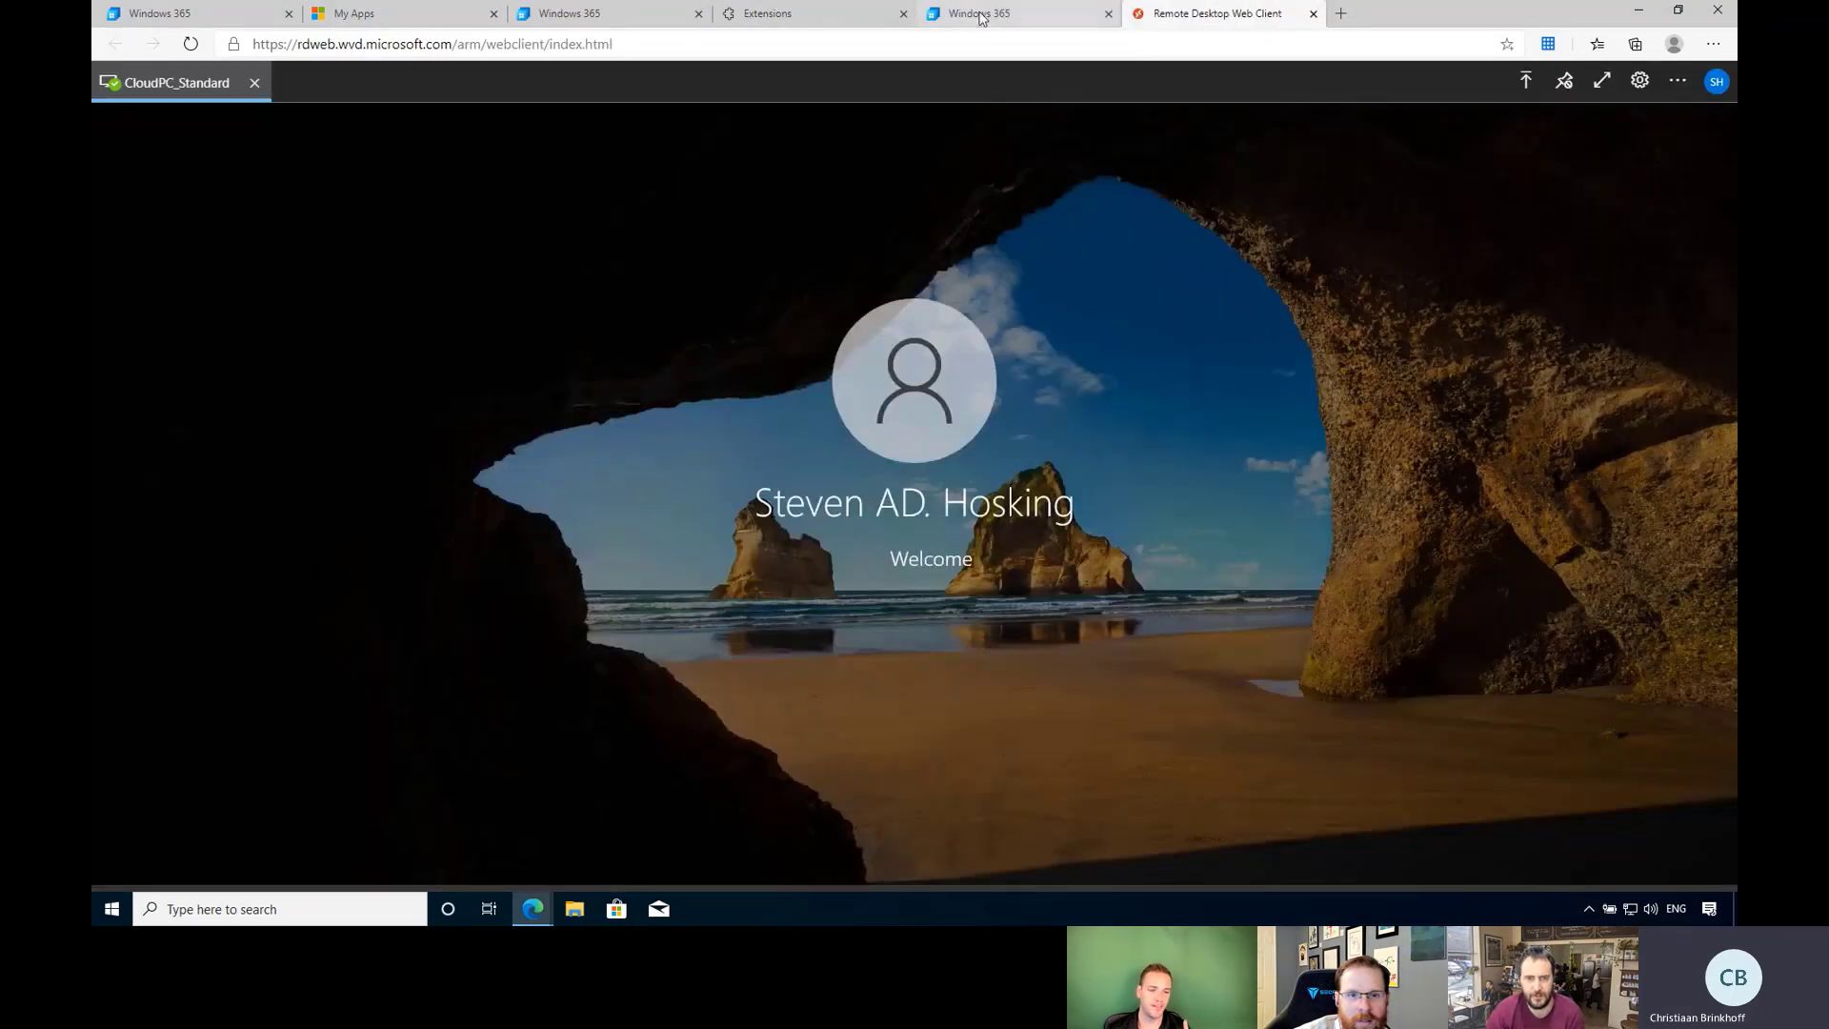
left_click(981, 15)
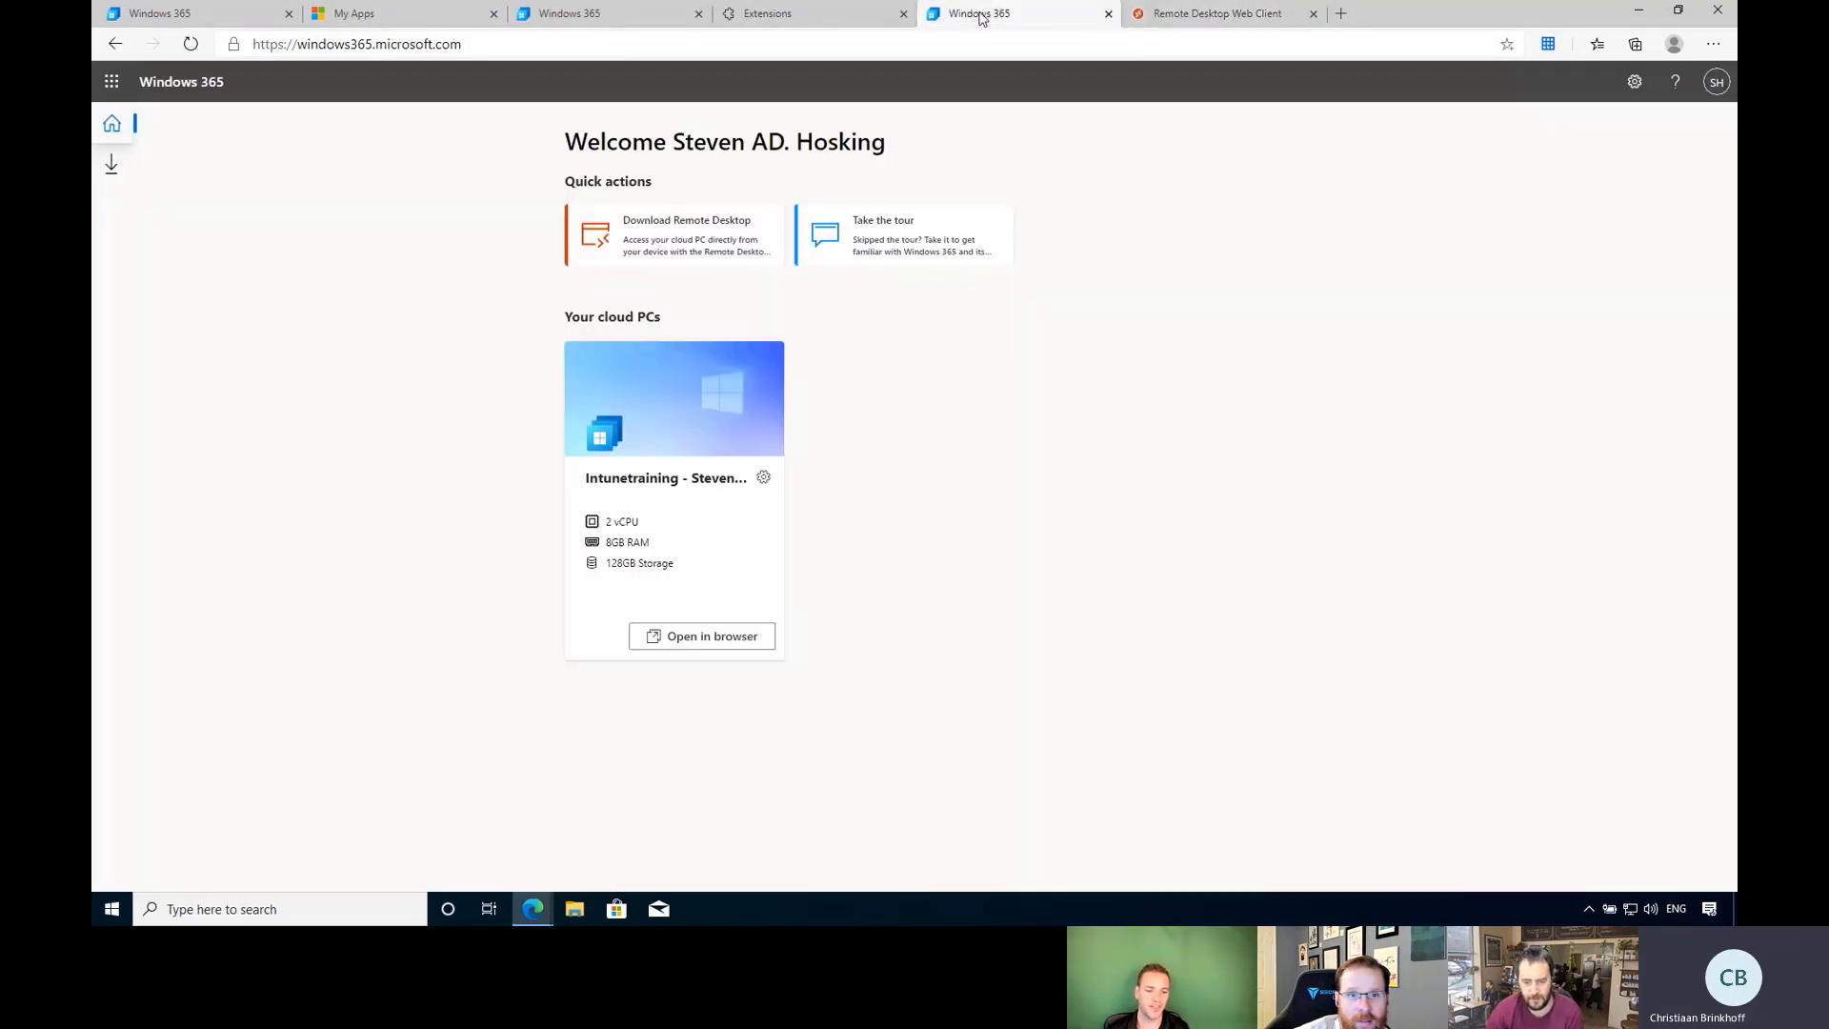
Download the 64-bit Remote Desktop for Windows installer.
left_click(665, 245)
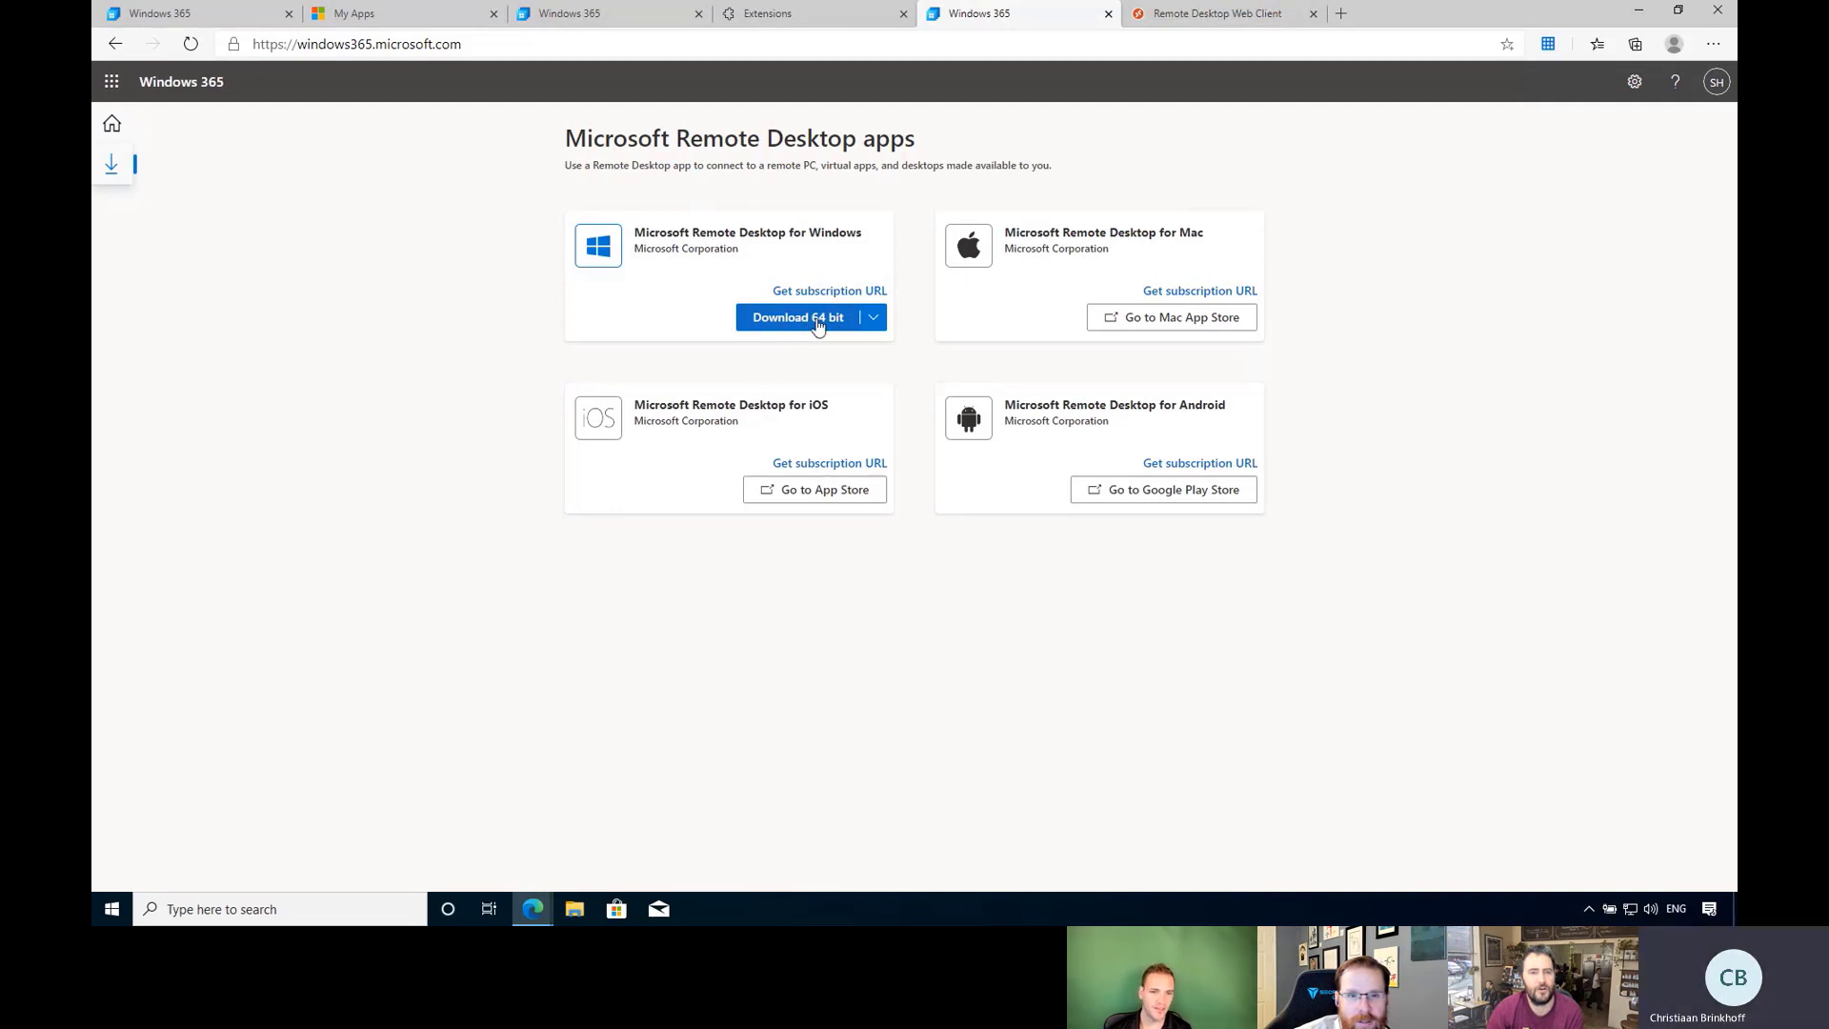
left_click(816, 319)
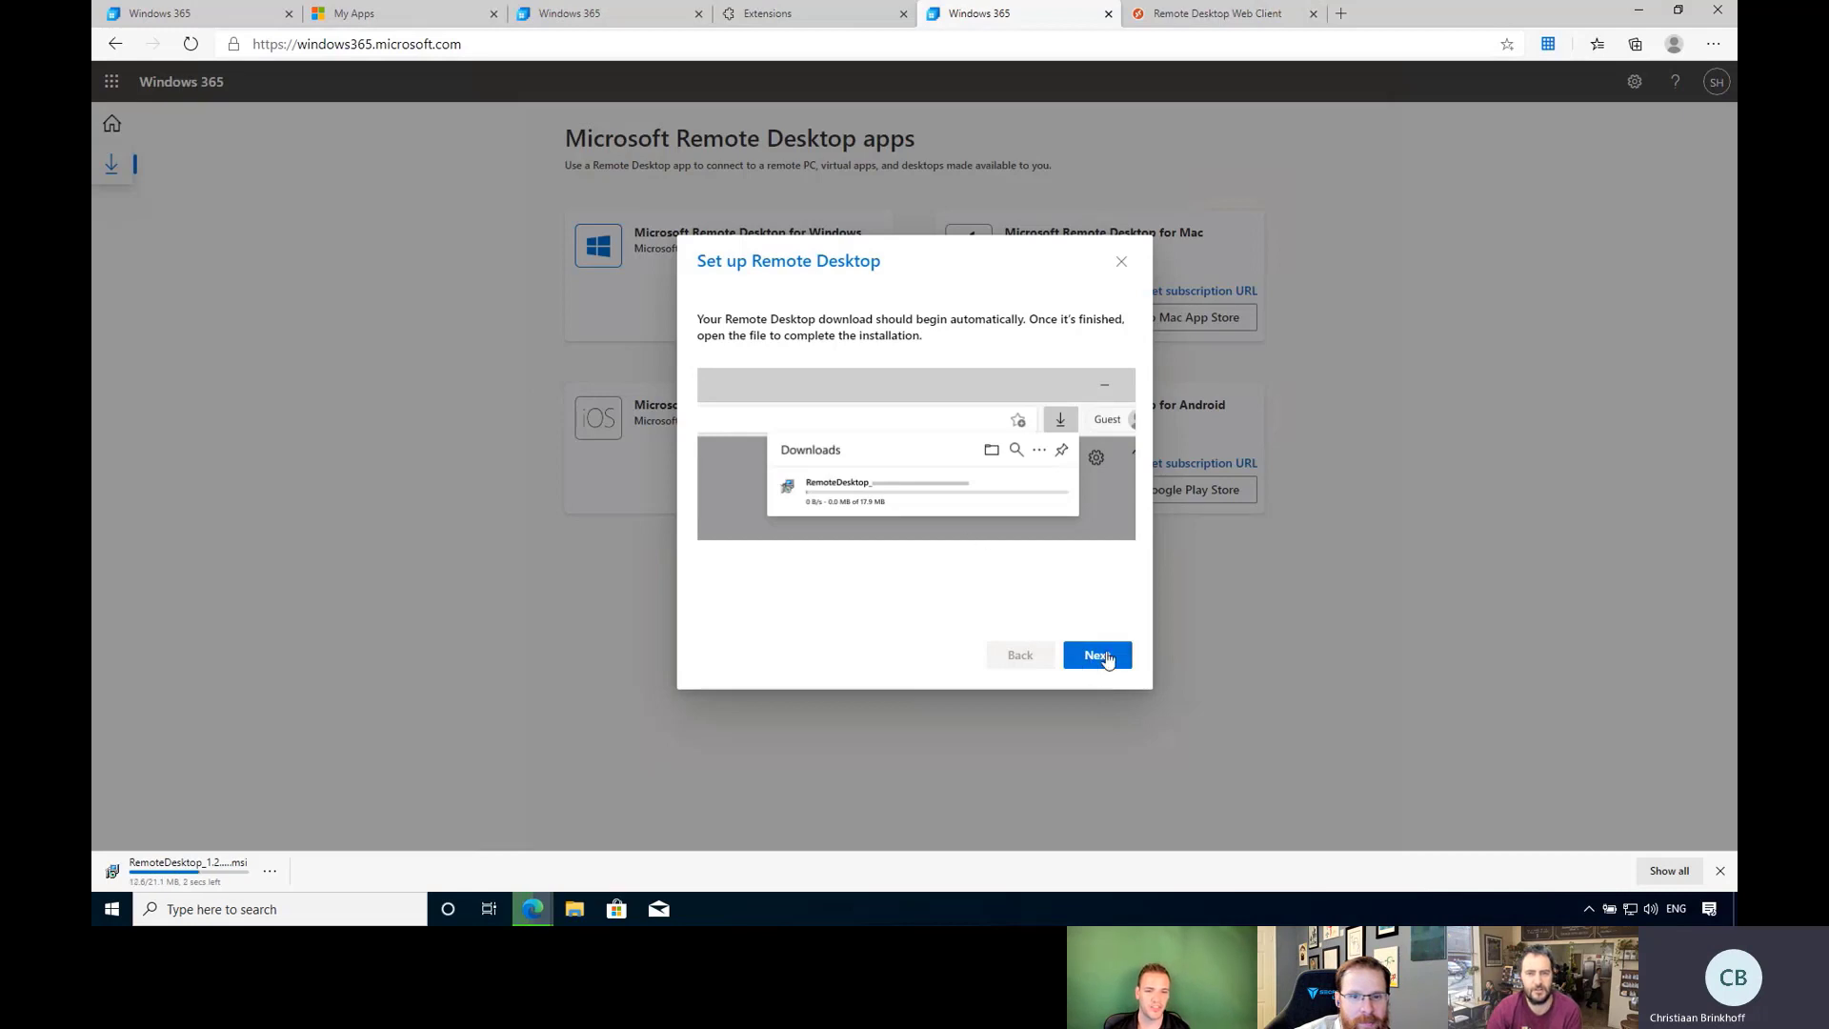
left_click(1095, 658)
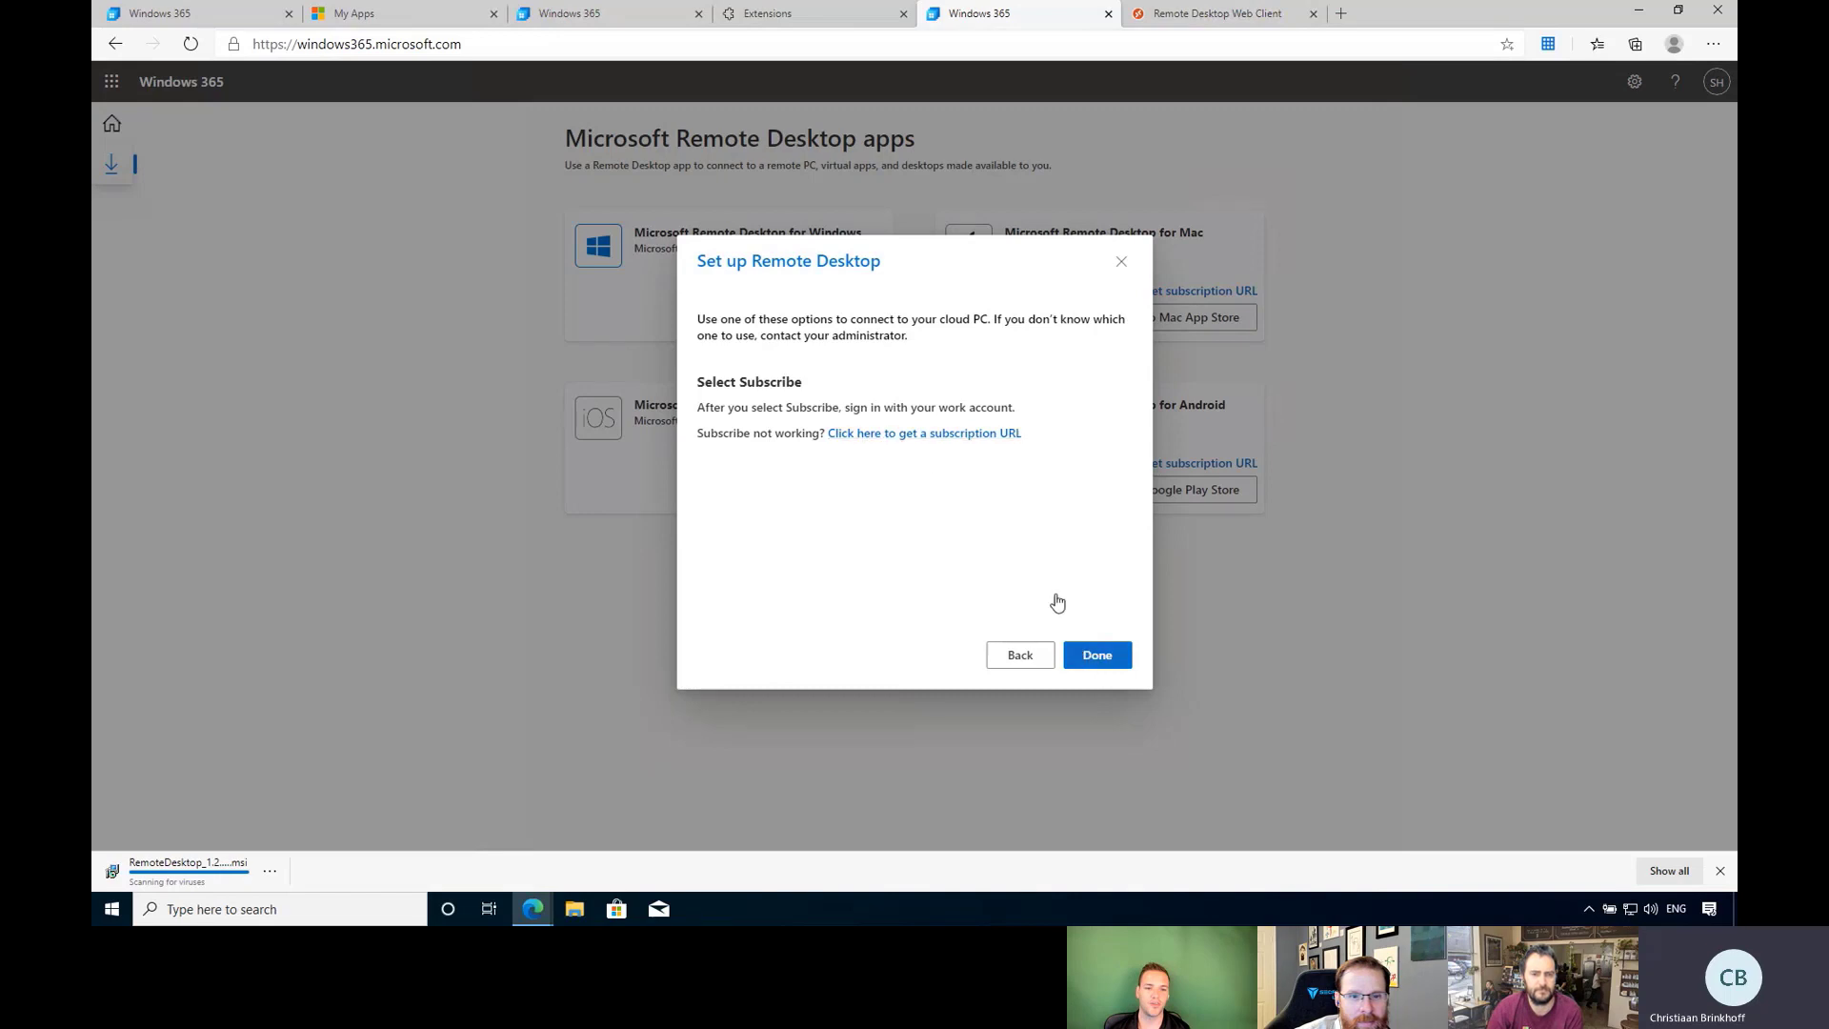
Copy the subscription URL and launch the downloaded Remote Desktop .msi installer.
left_click(929, 437)
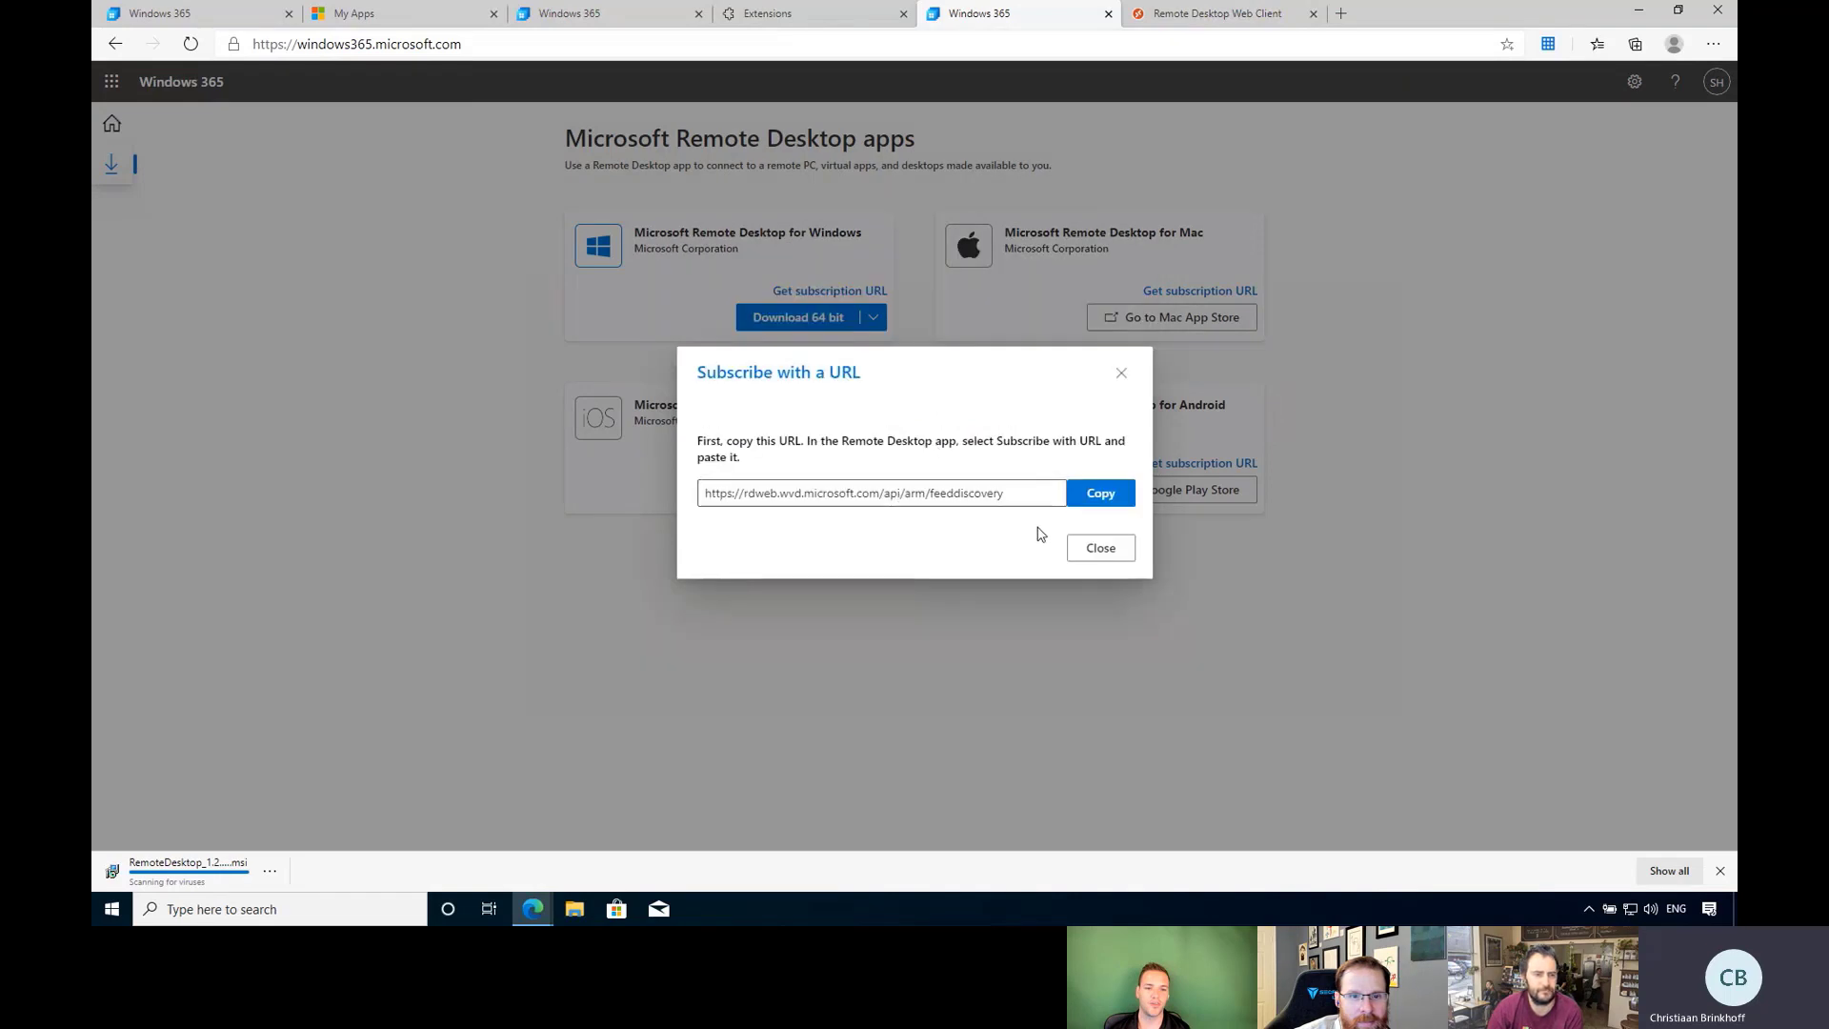
left_click(1108, 502)
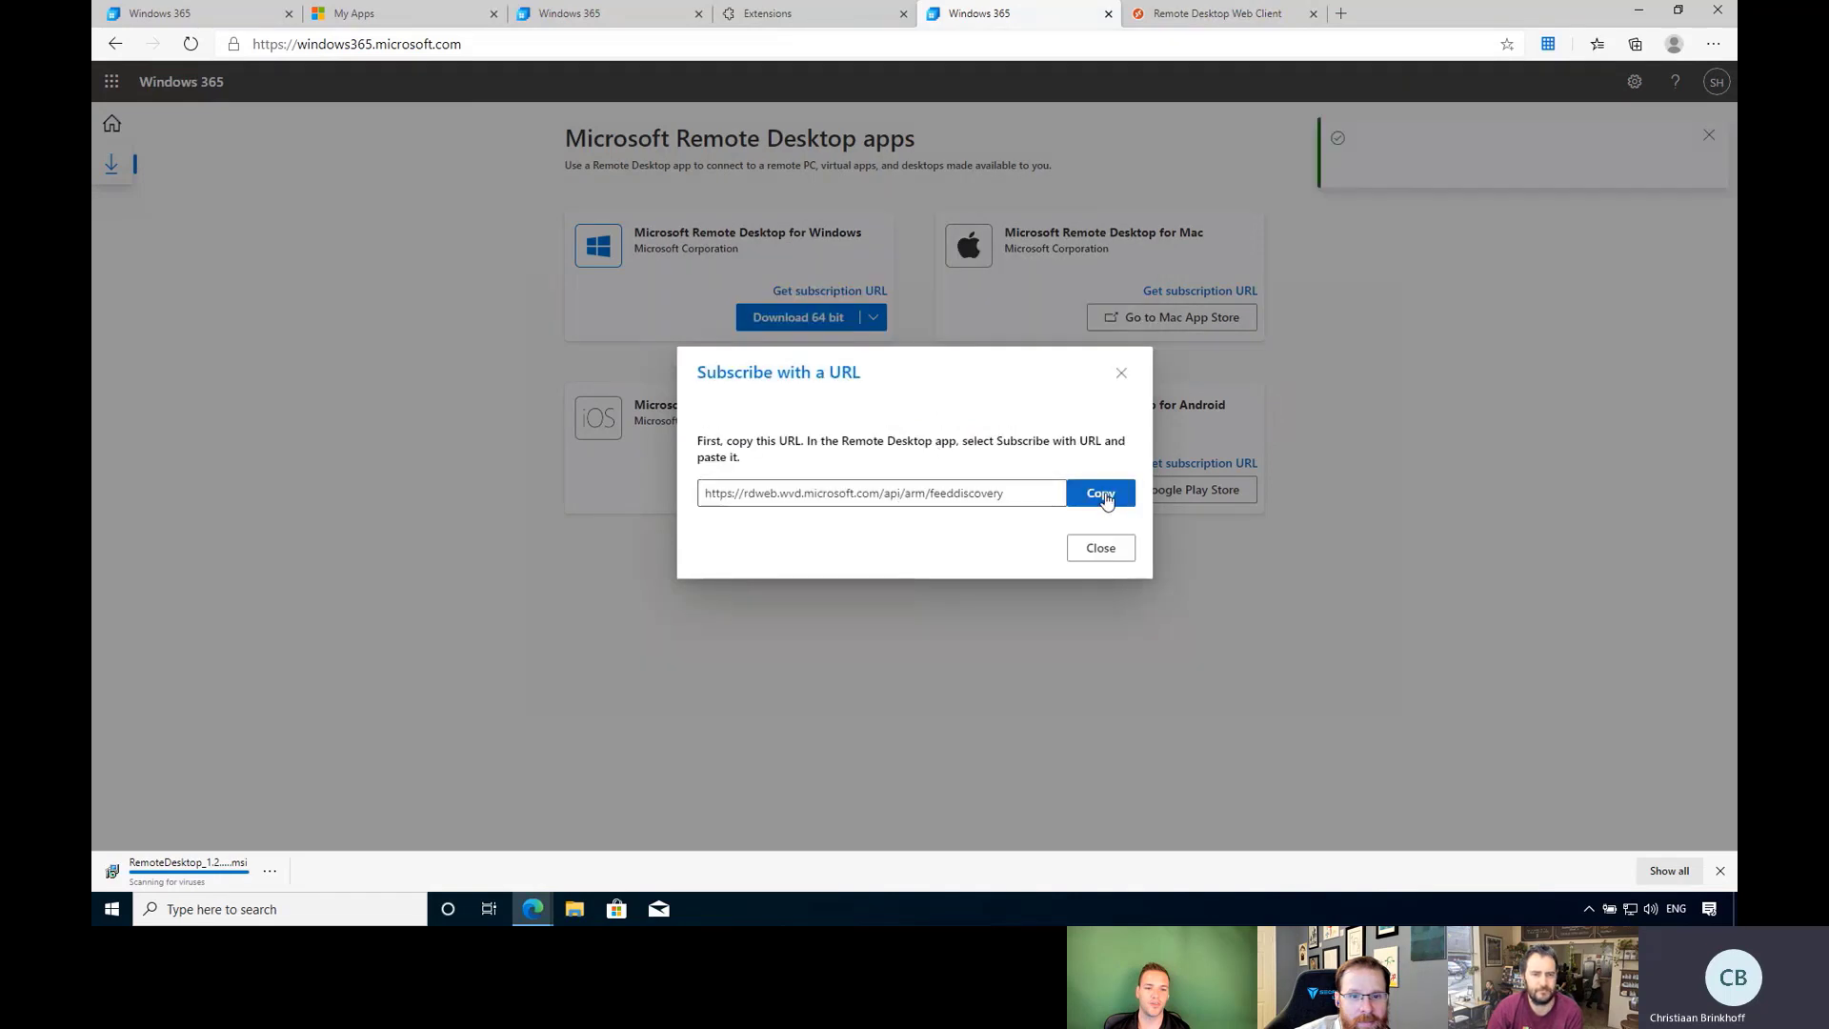
left_click(1097, 550)
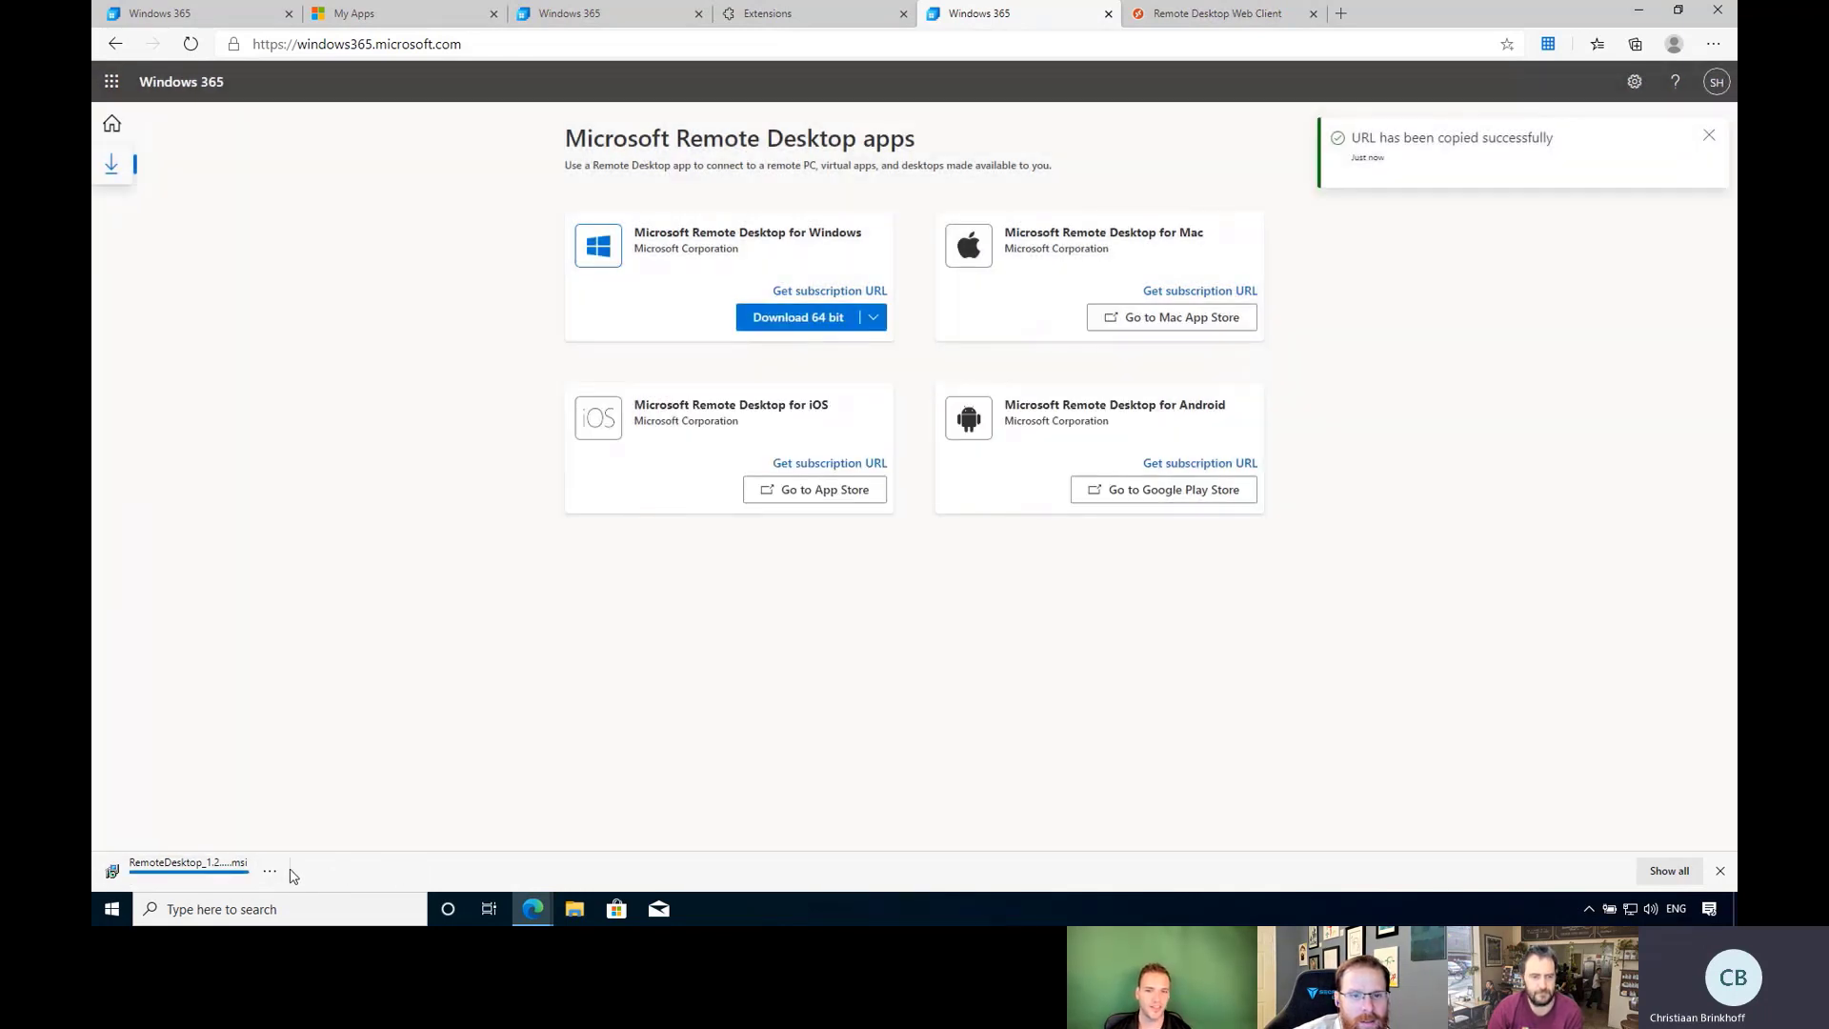
left_click(206, 878)
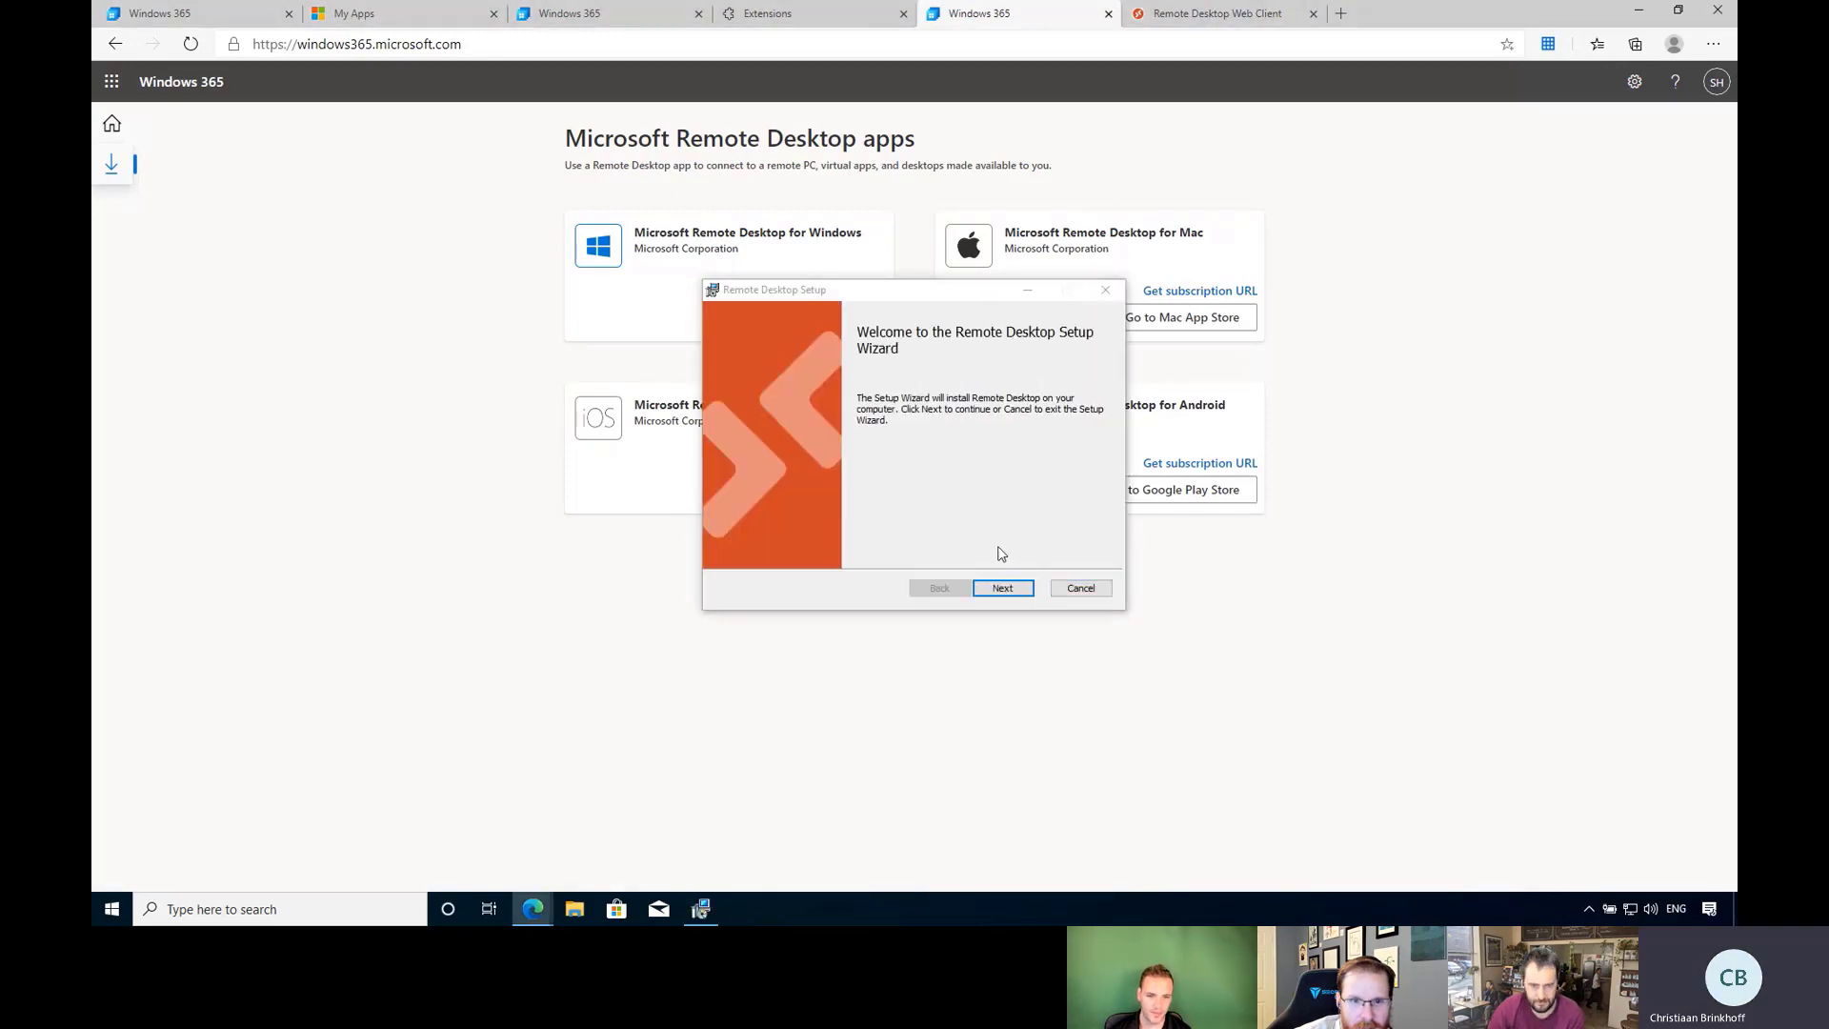
Install Remote Desktop just for the current user and finish with Launch Remote Desktop checked.
left_click(1009, 593)
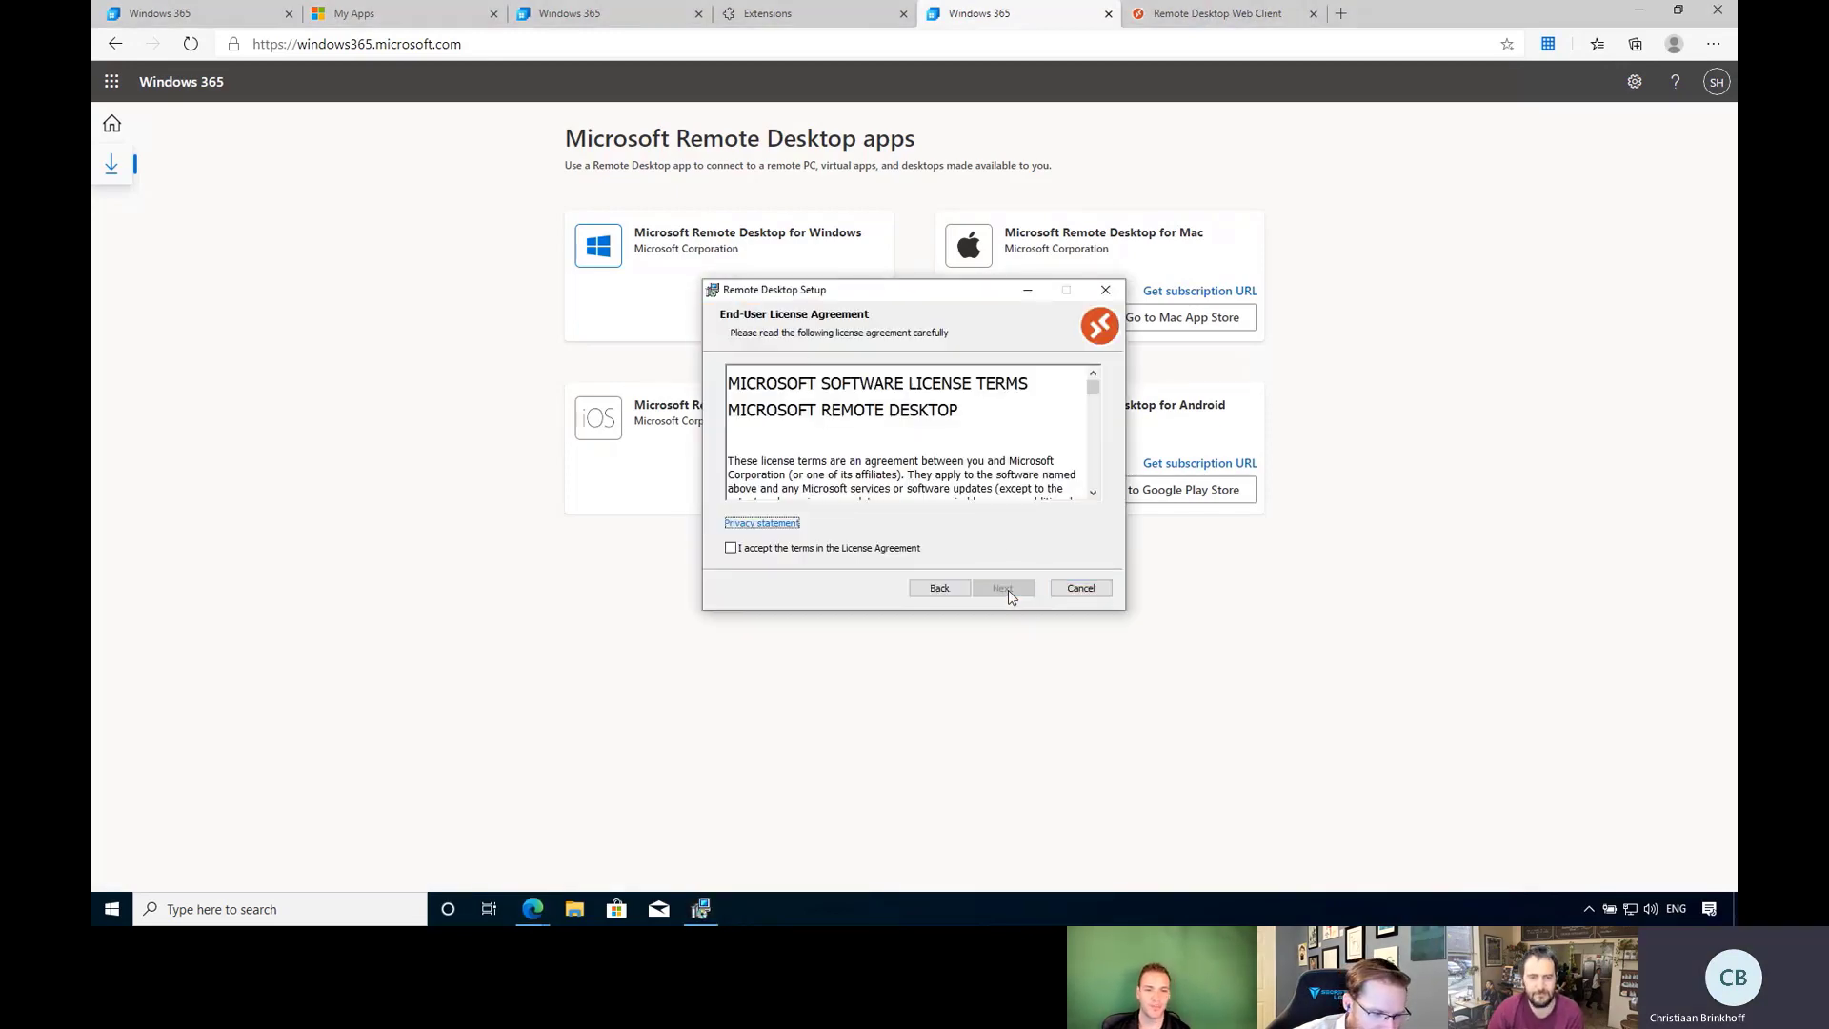
left_click(1005, 588)
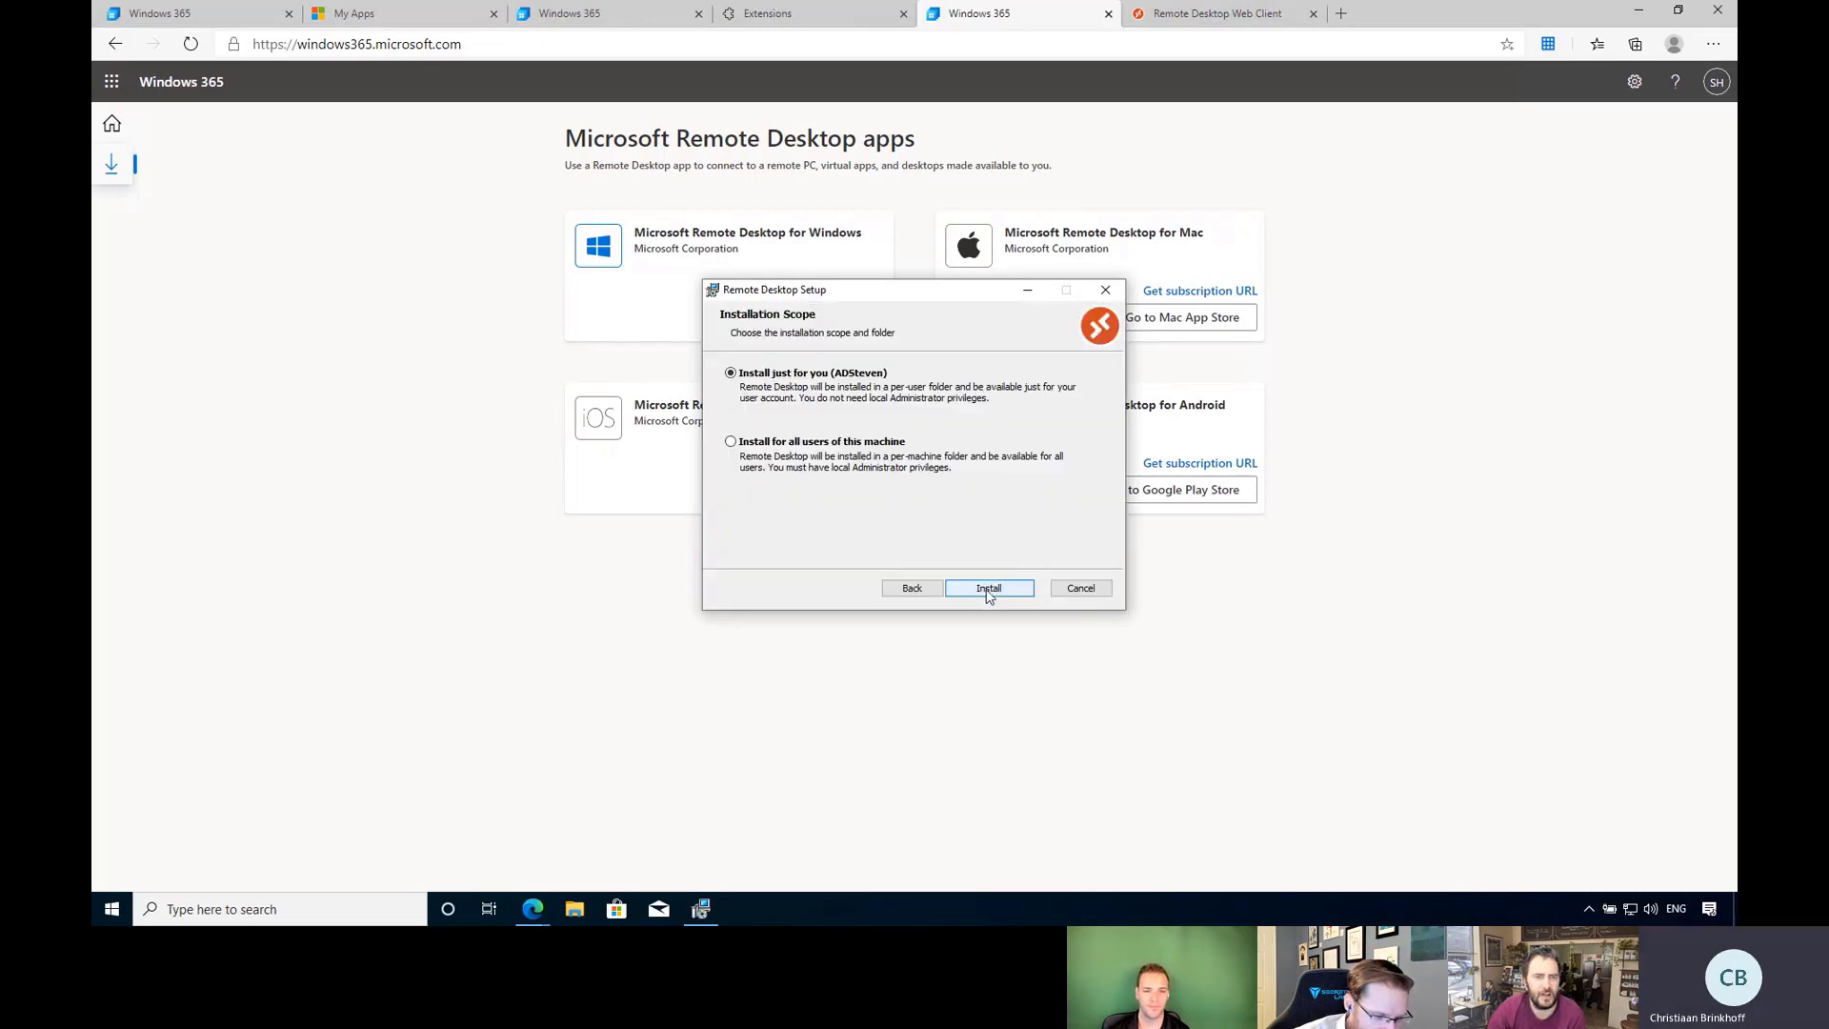
left_click(989, 589)
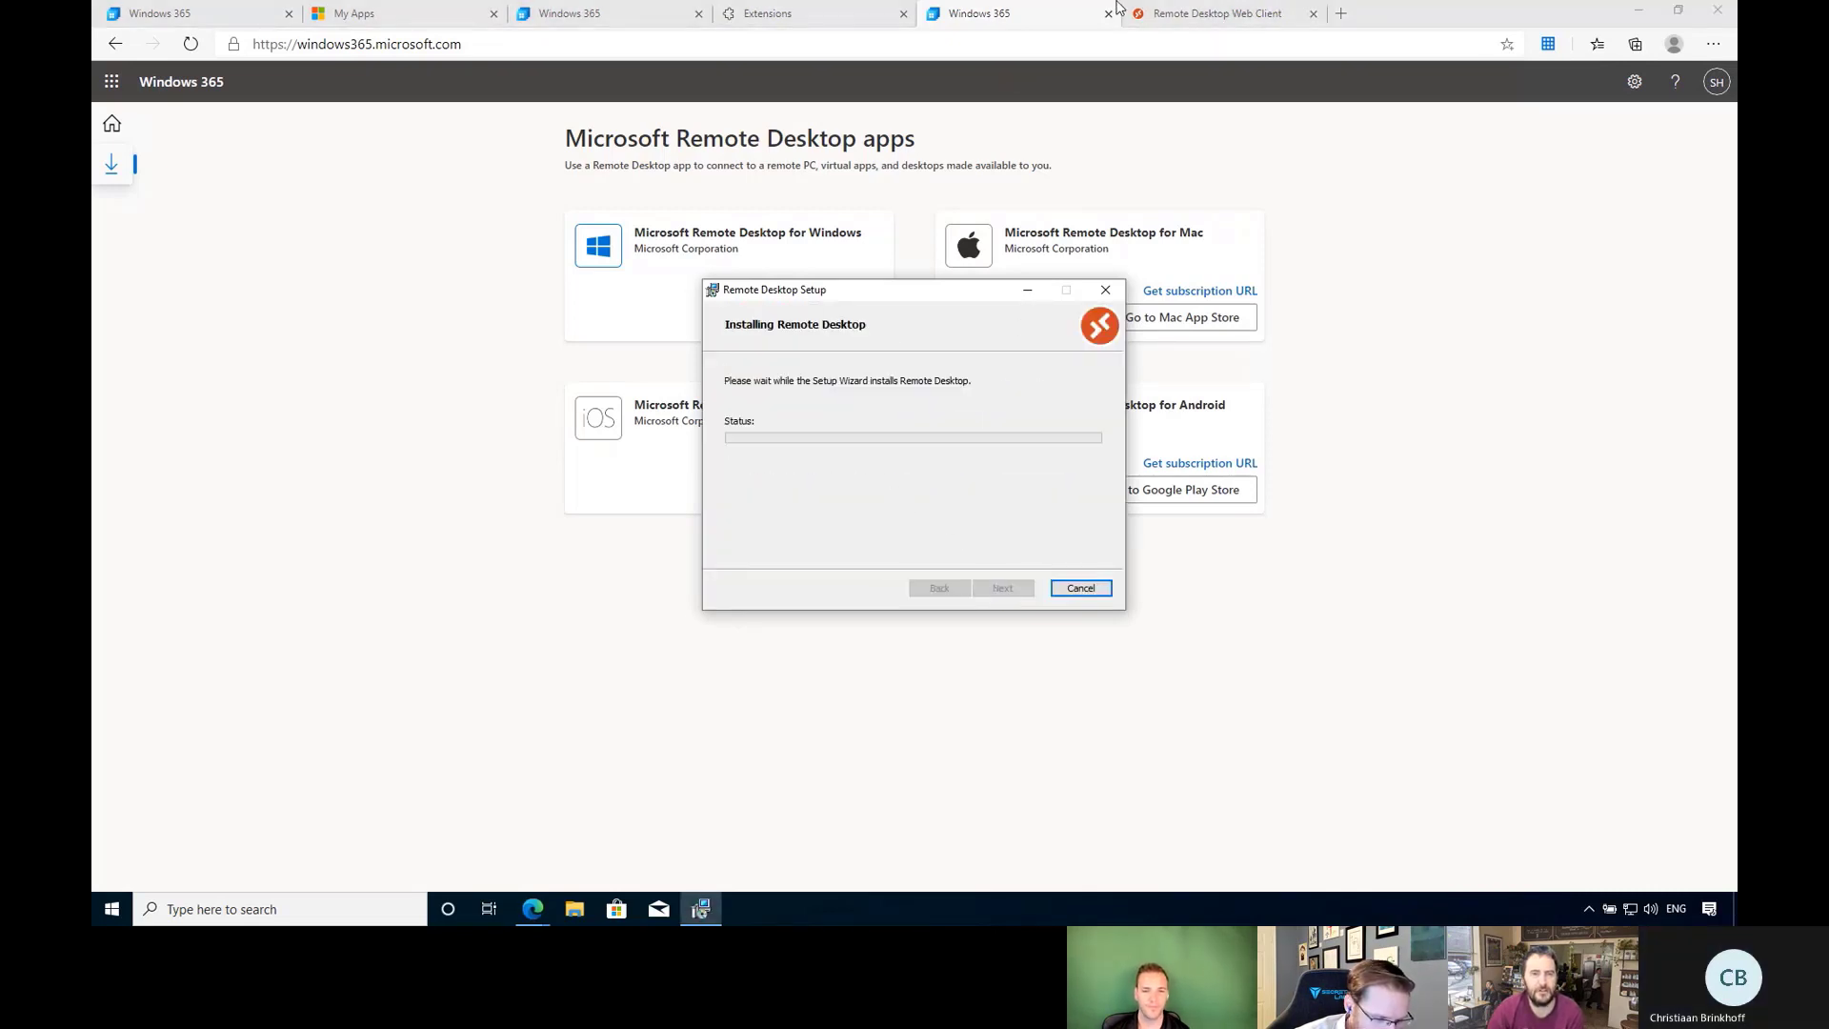
left_click(1195, 19)
left_click(1045, 26)
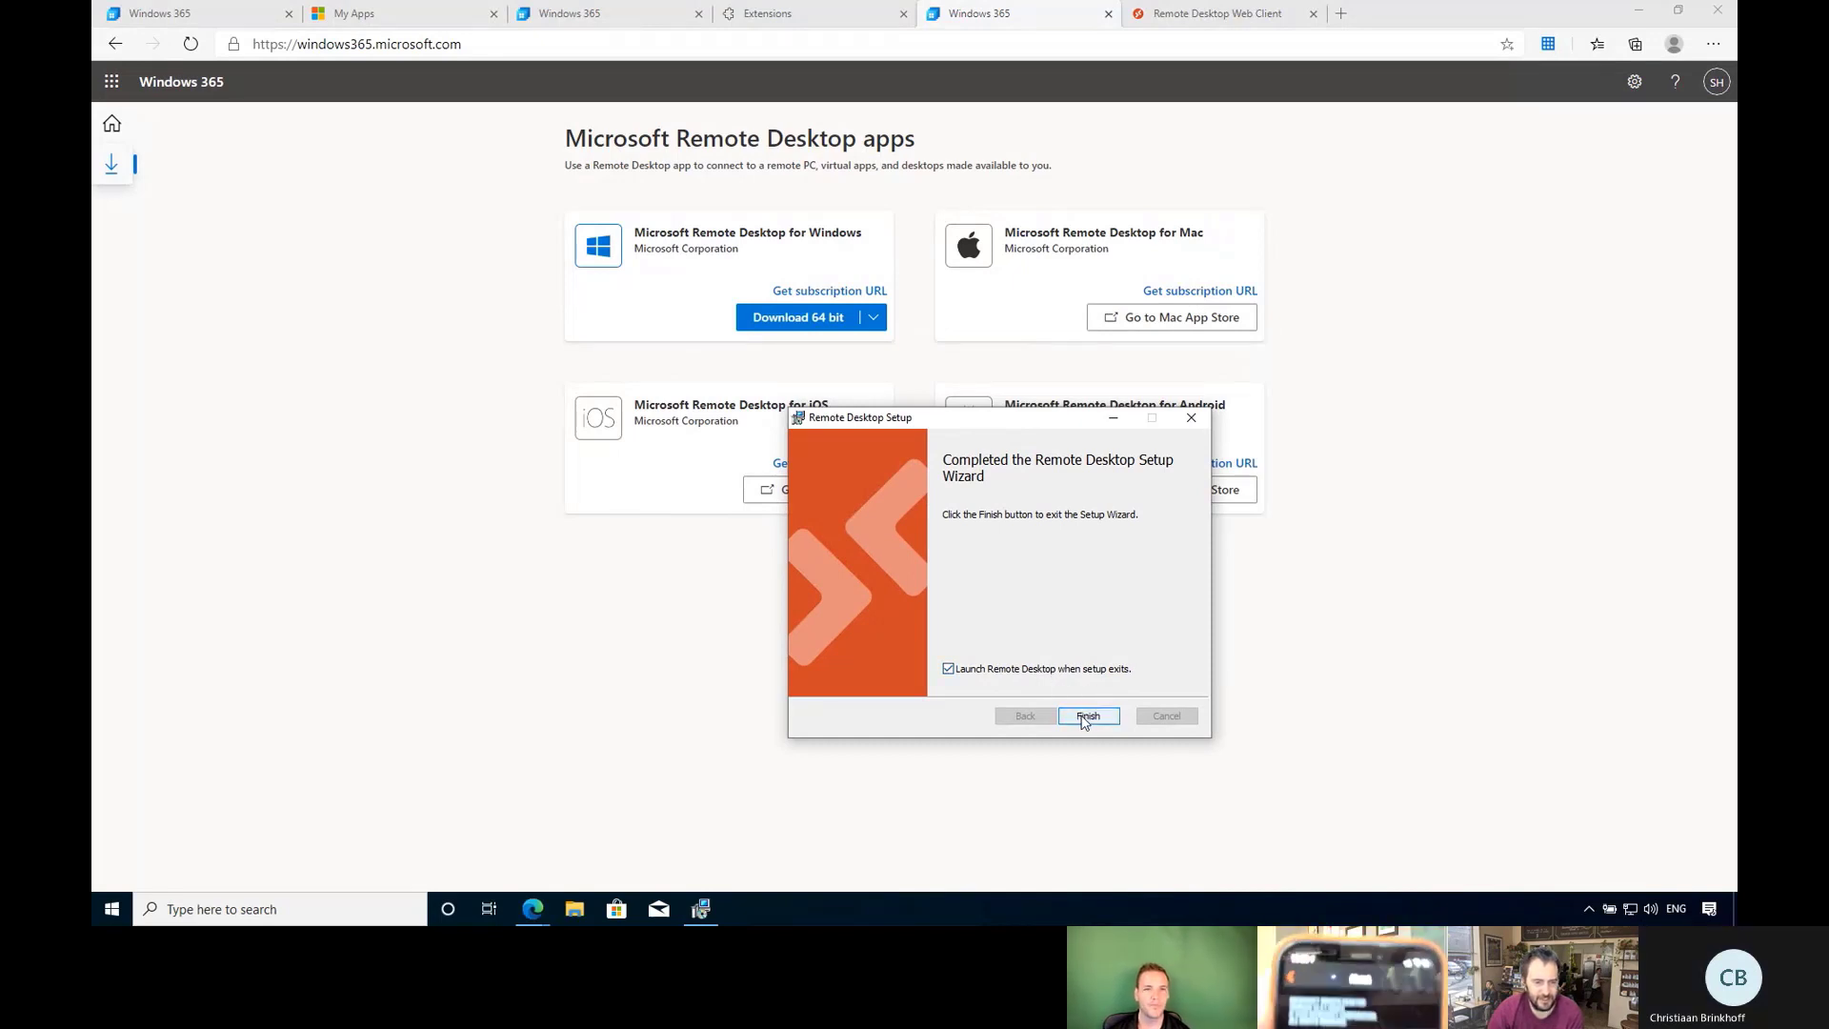
left_click(1082, 719)
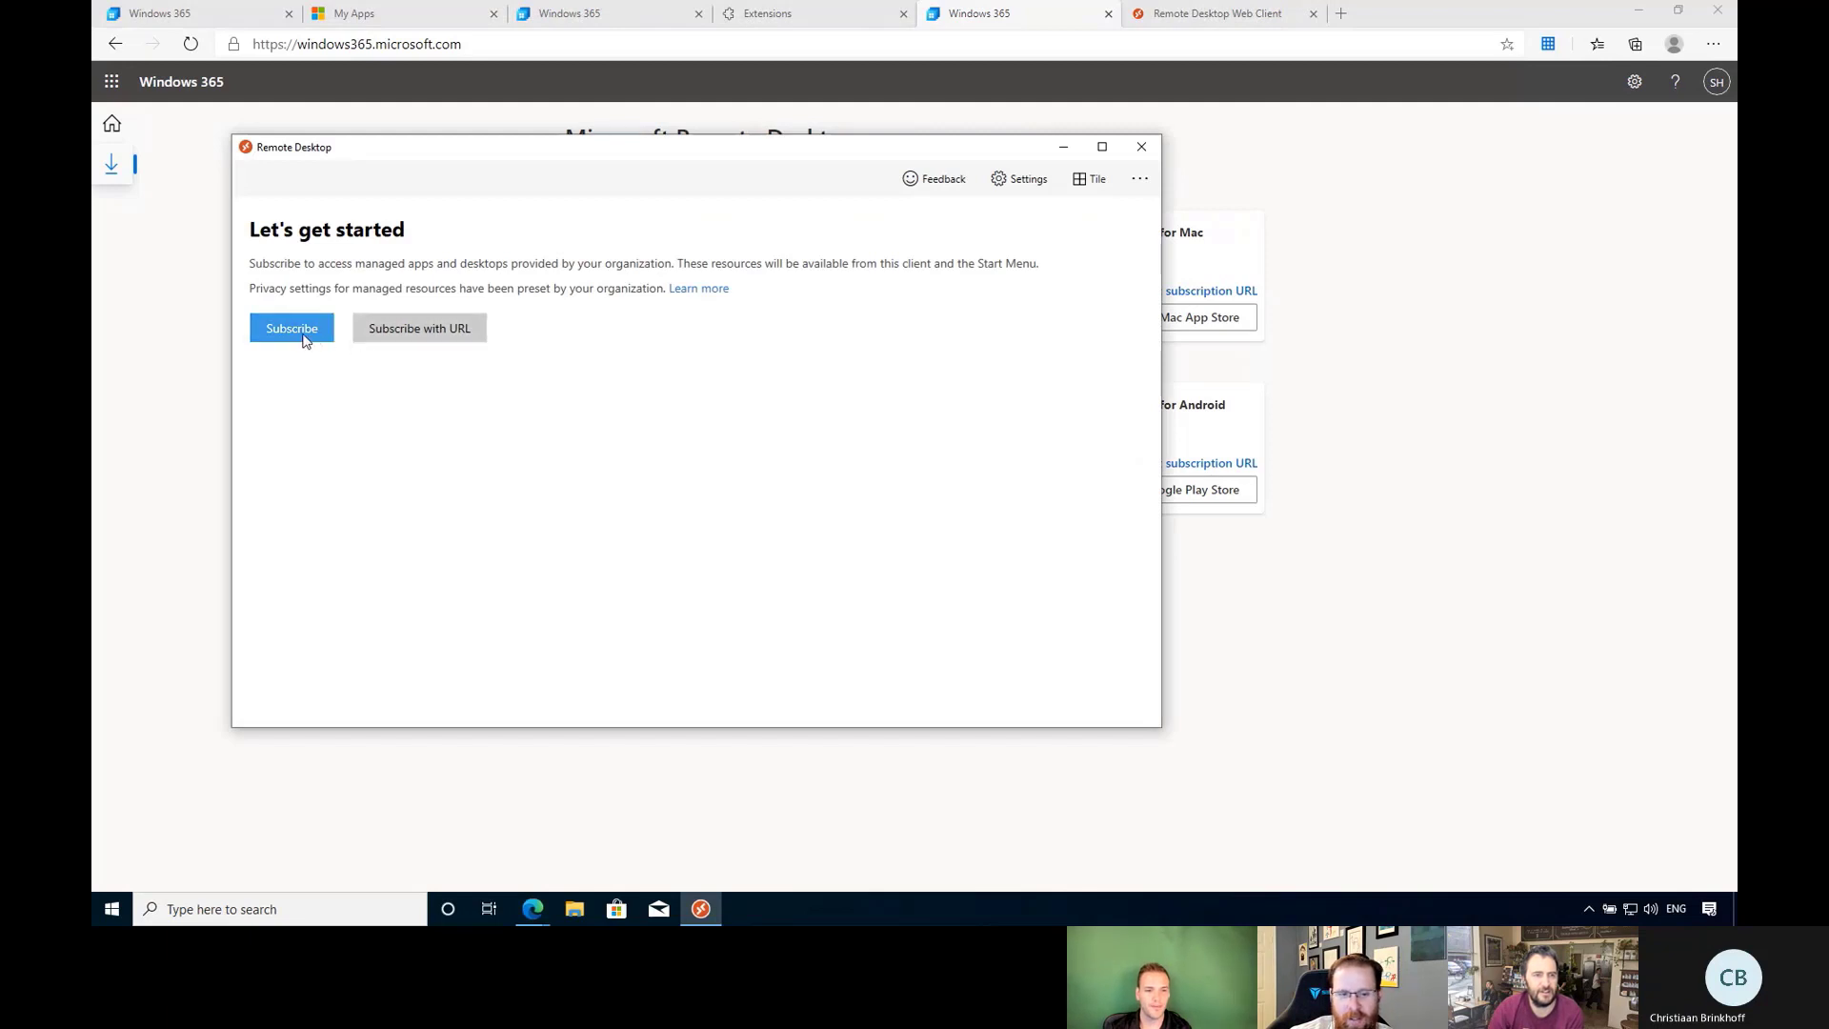
Abandon the pasted feed URL subscription and subscribe with the signed-in work account instead.
left_click(447, 334)
left_click(958, 359)
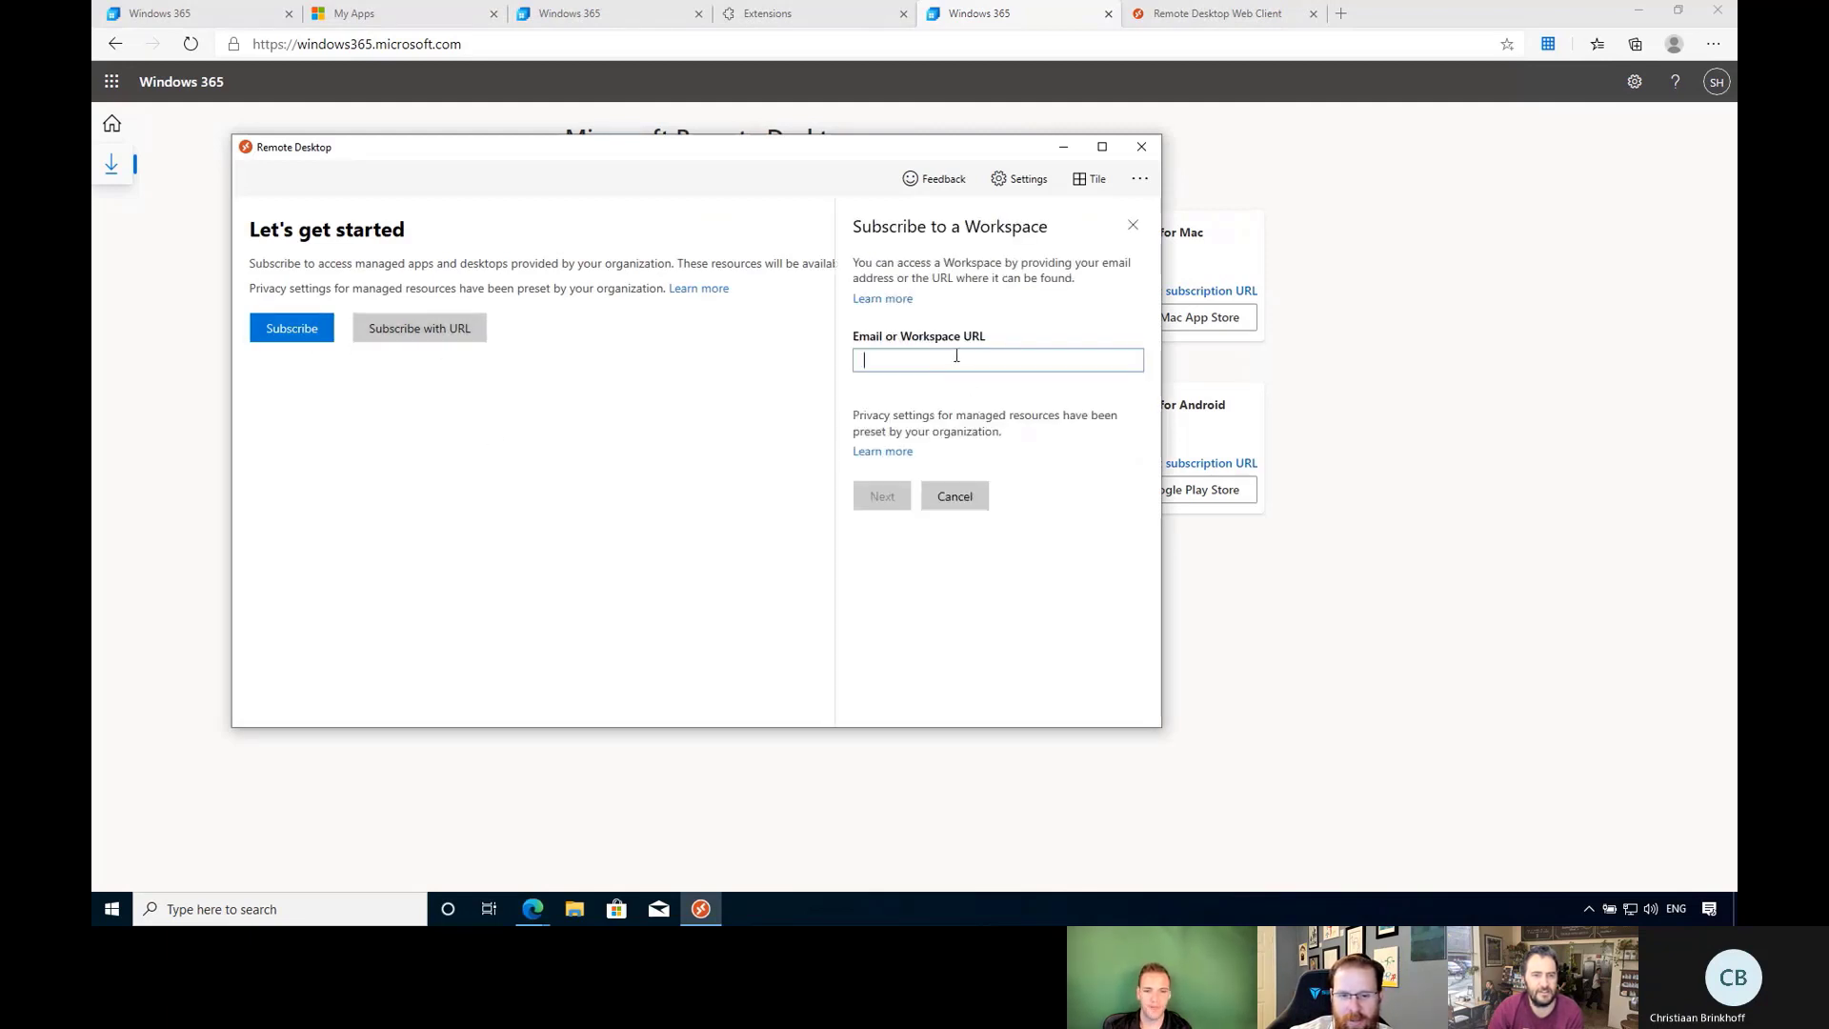
right_click(957, 360)
left_click(996, 405)
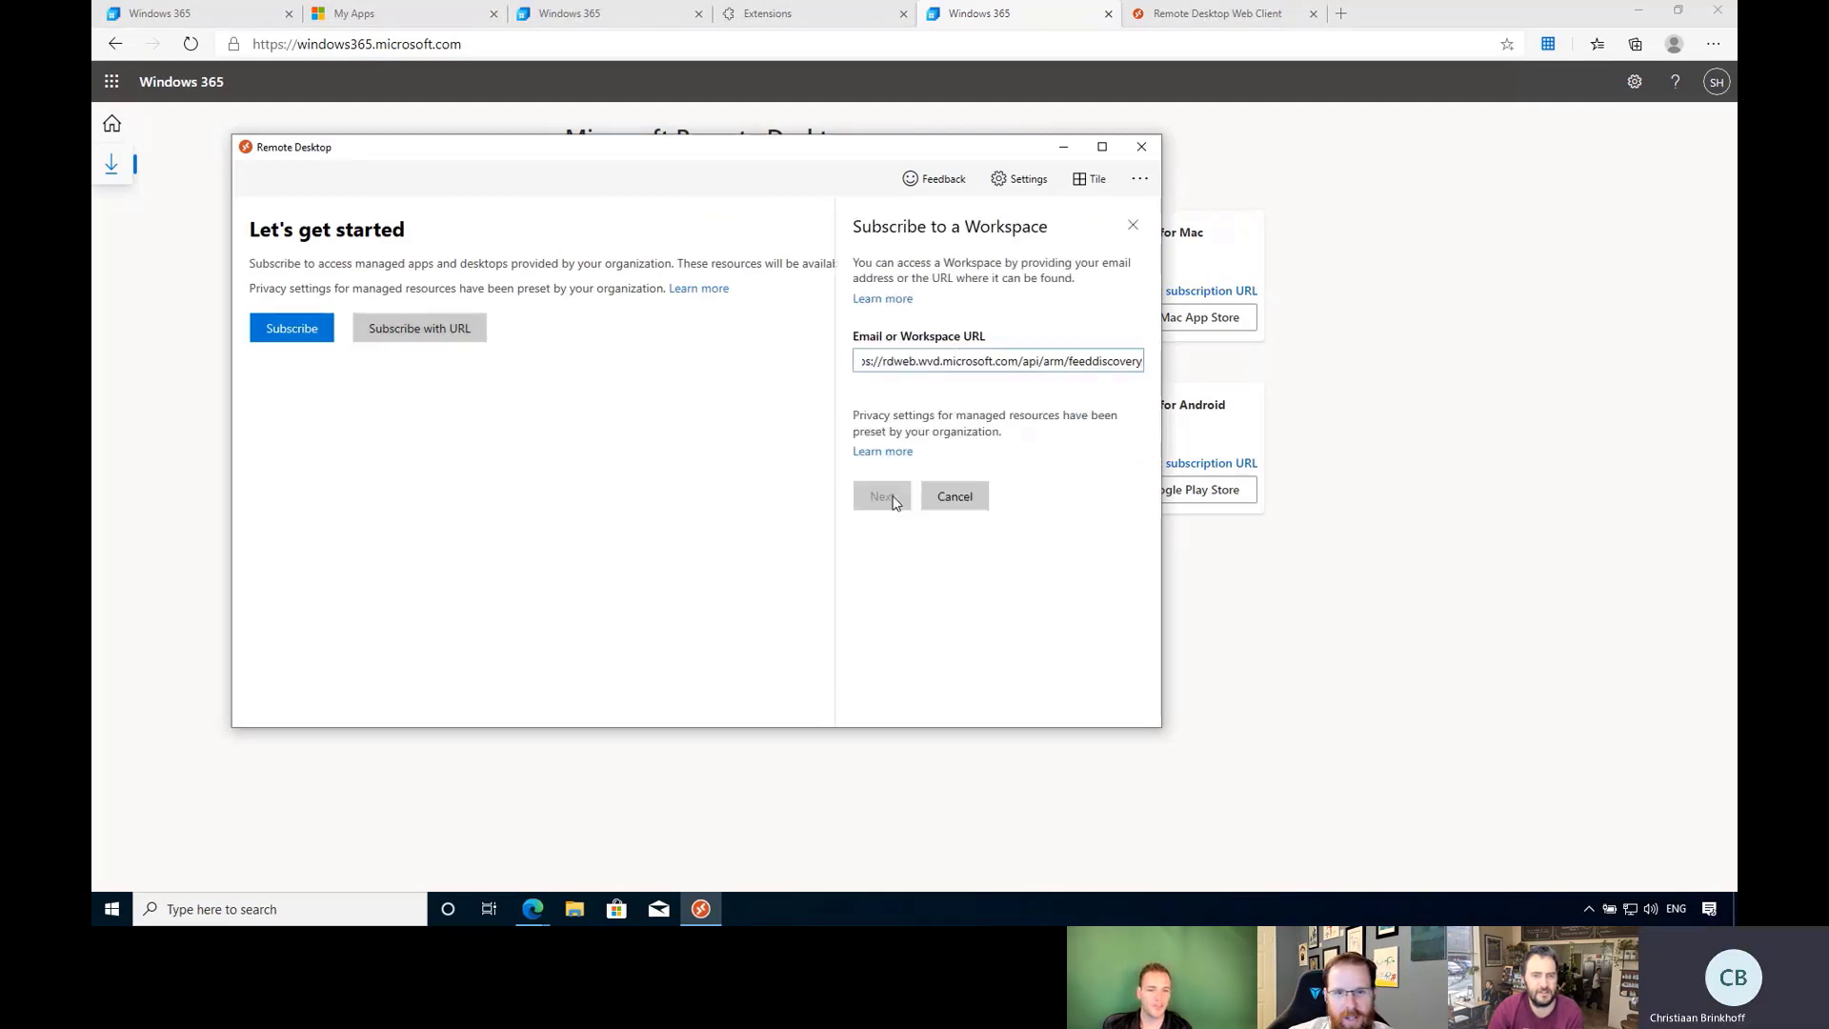
left_click(948, 560)
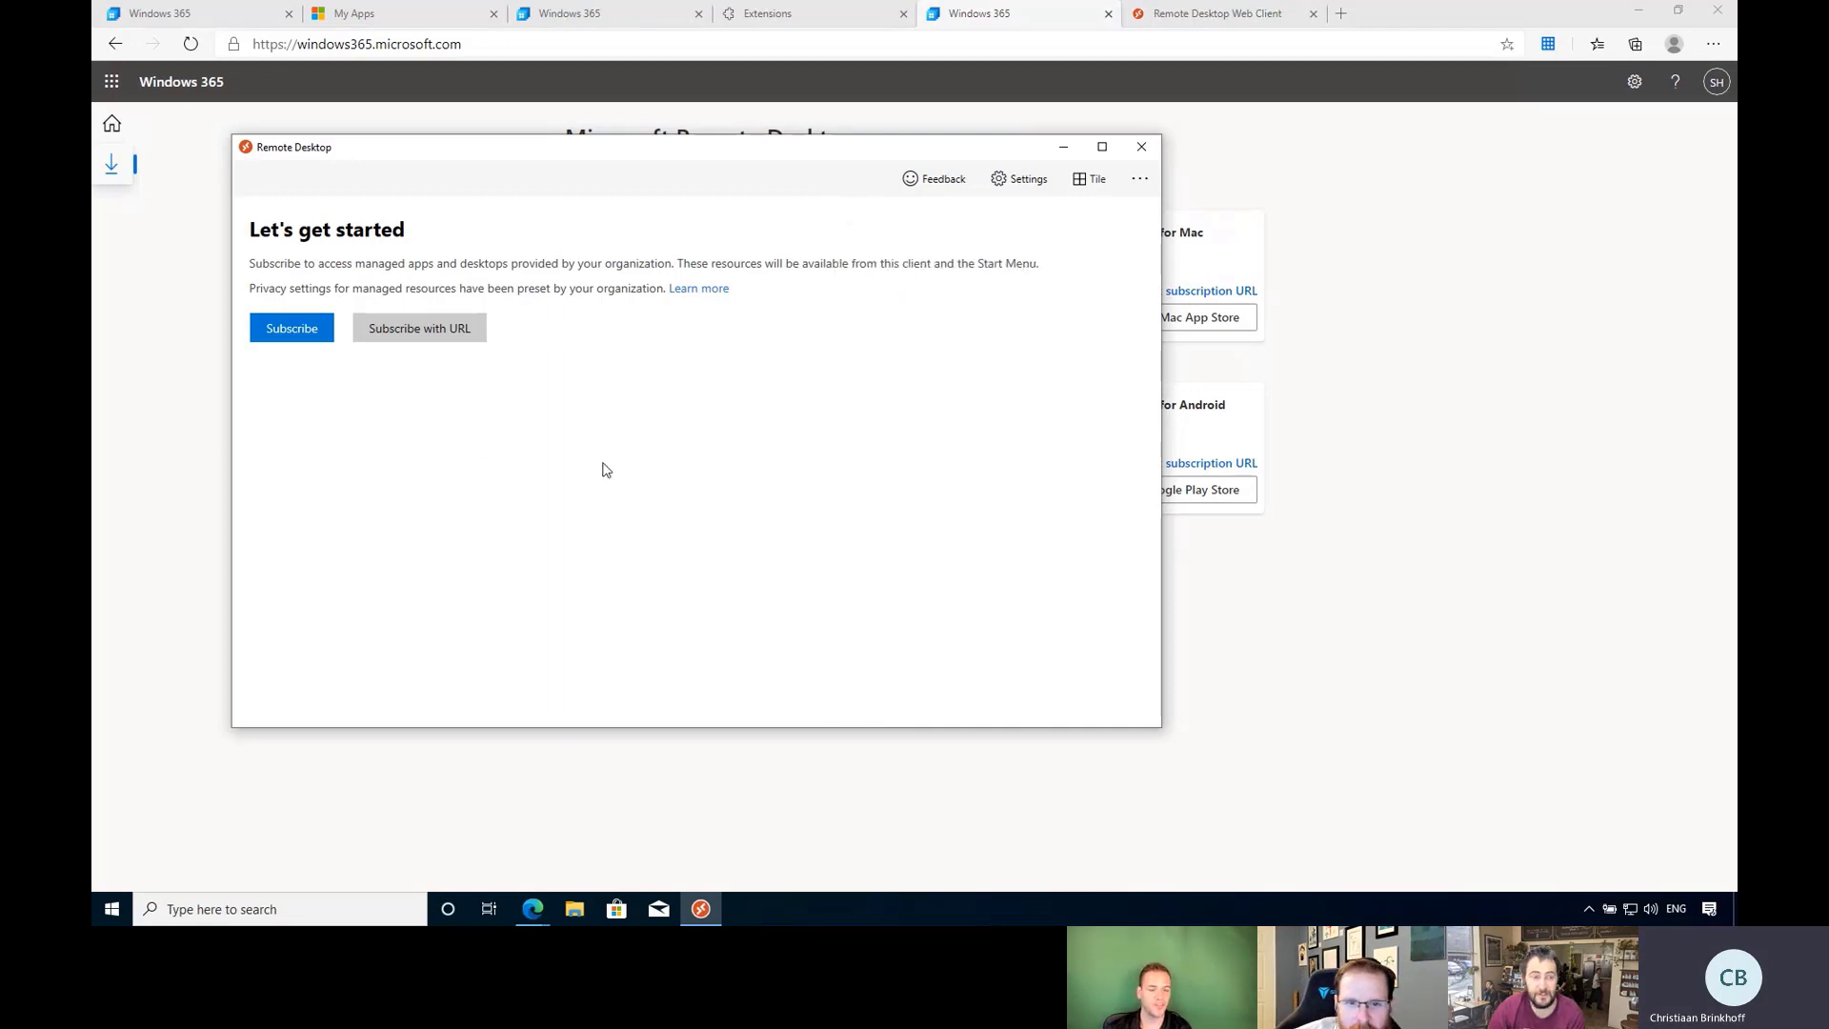
left_click(308, 335)
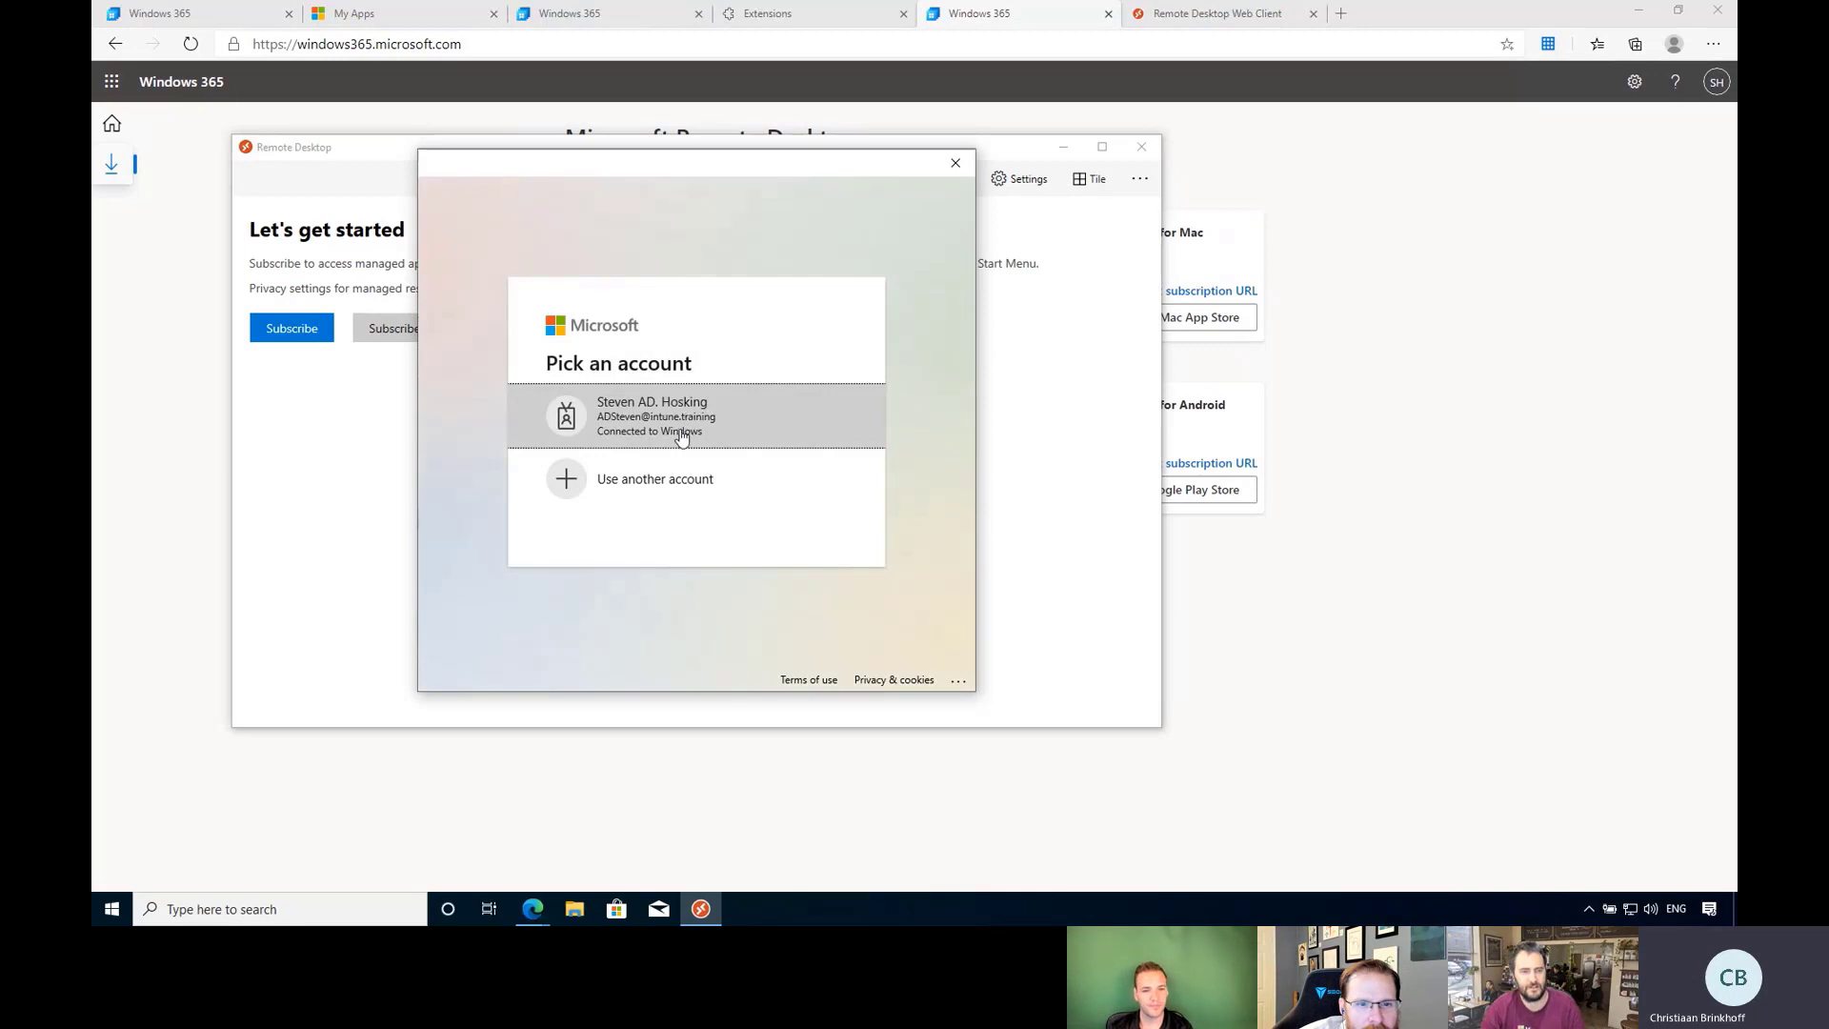
left_click(692, 412)
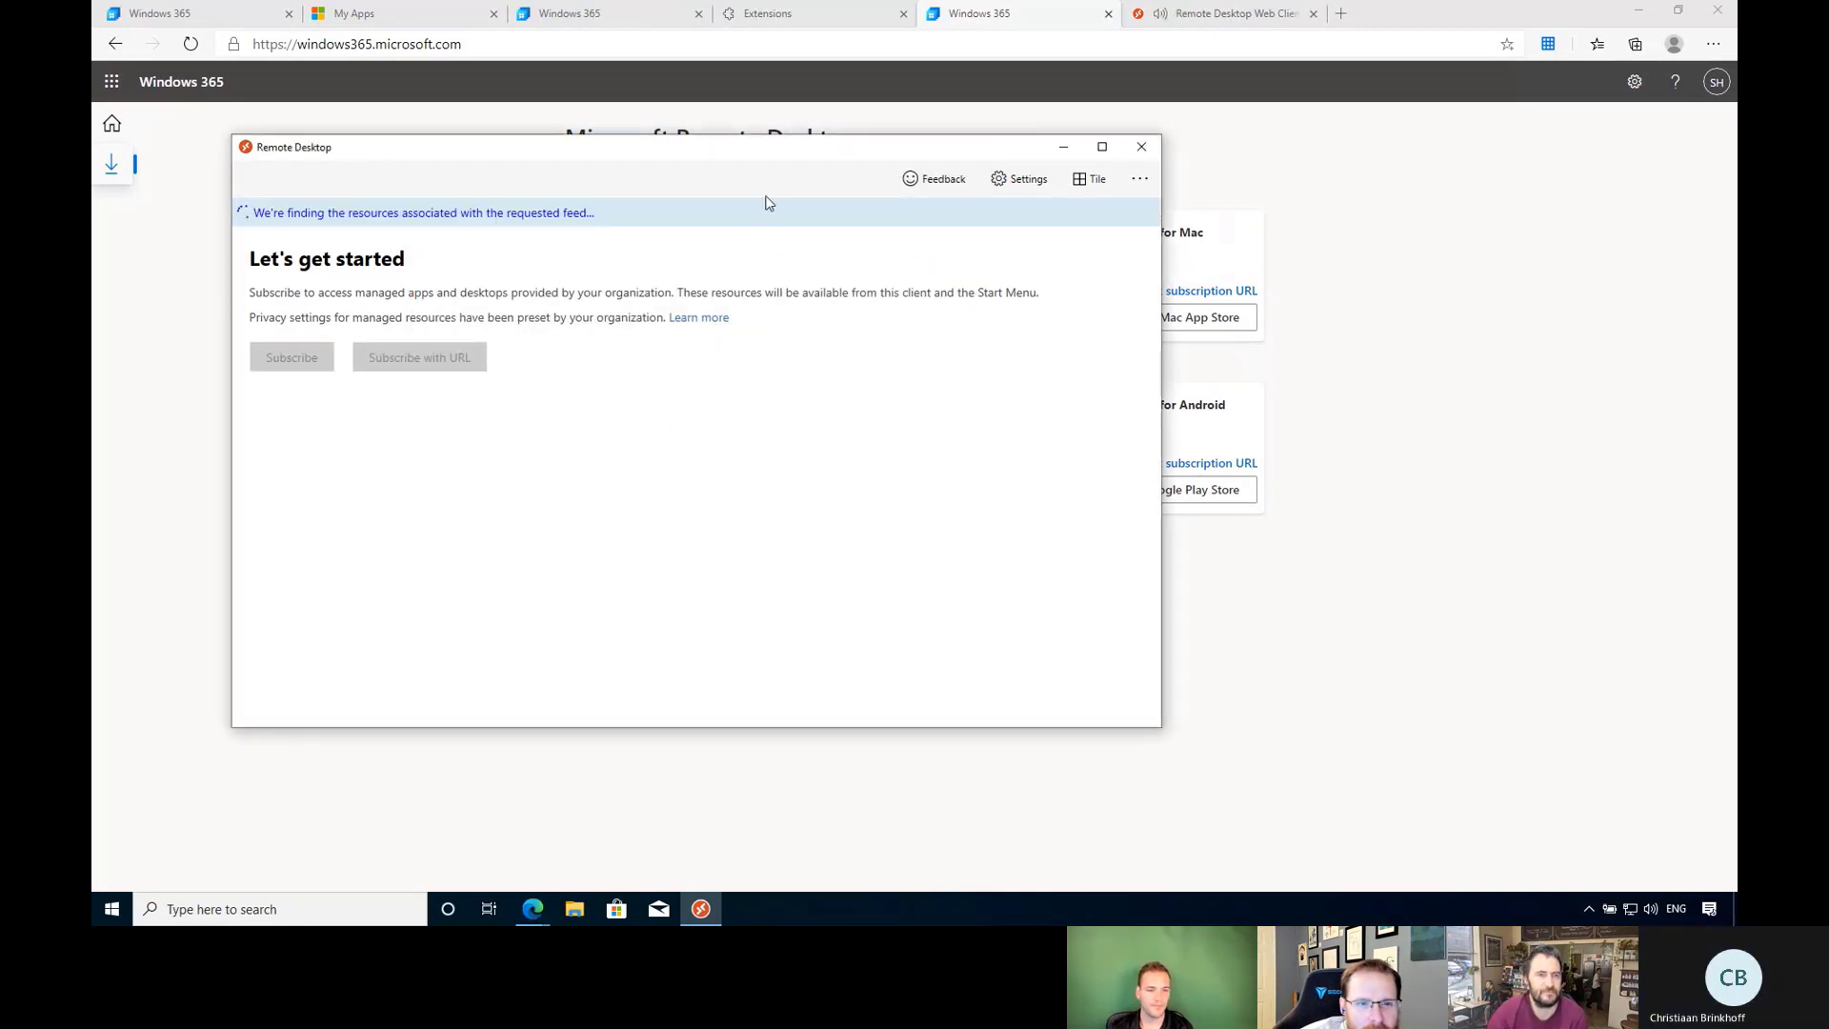
Maximize Remote Desktop and connect to CloudPC_Standard, entering the account password.
double_click(780, 153)
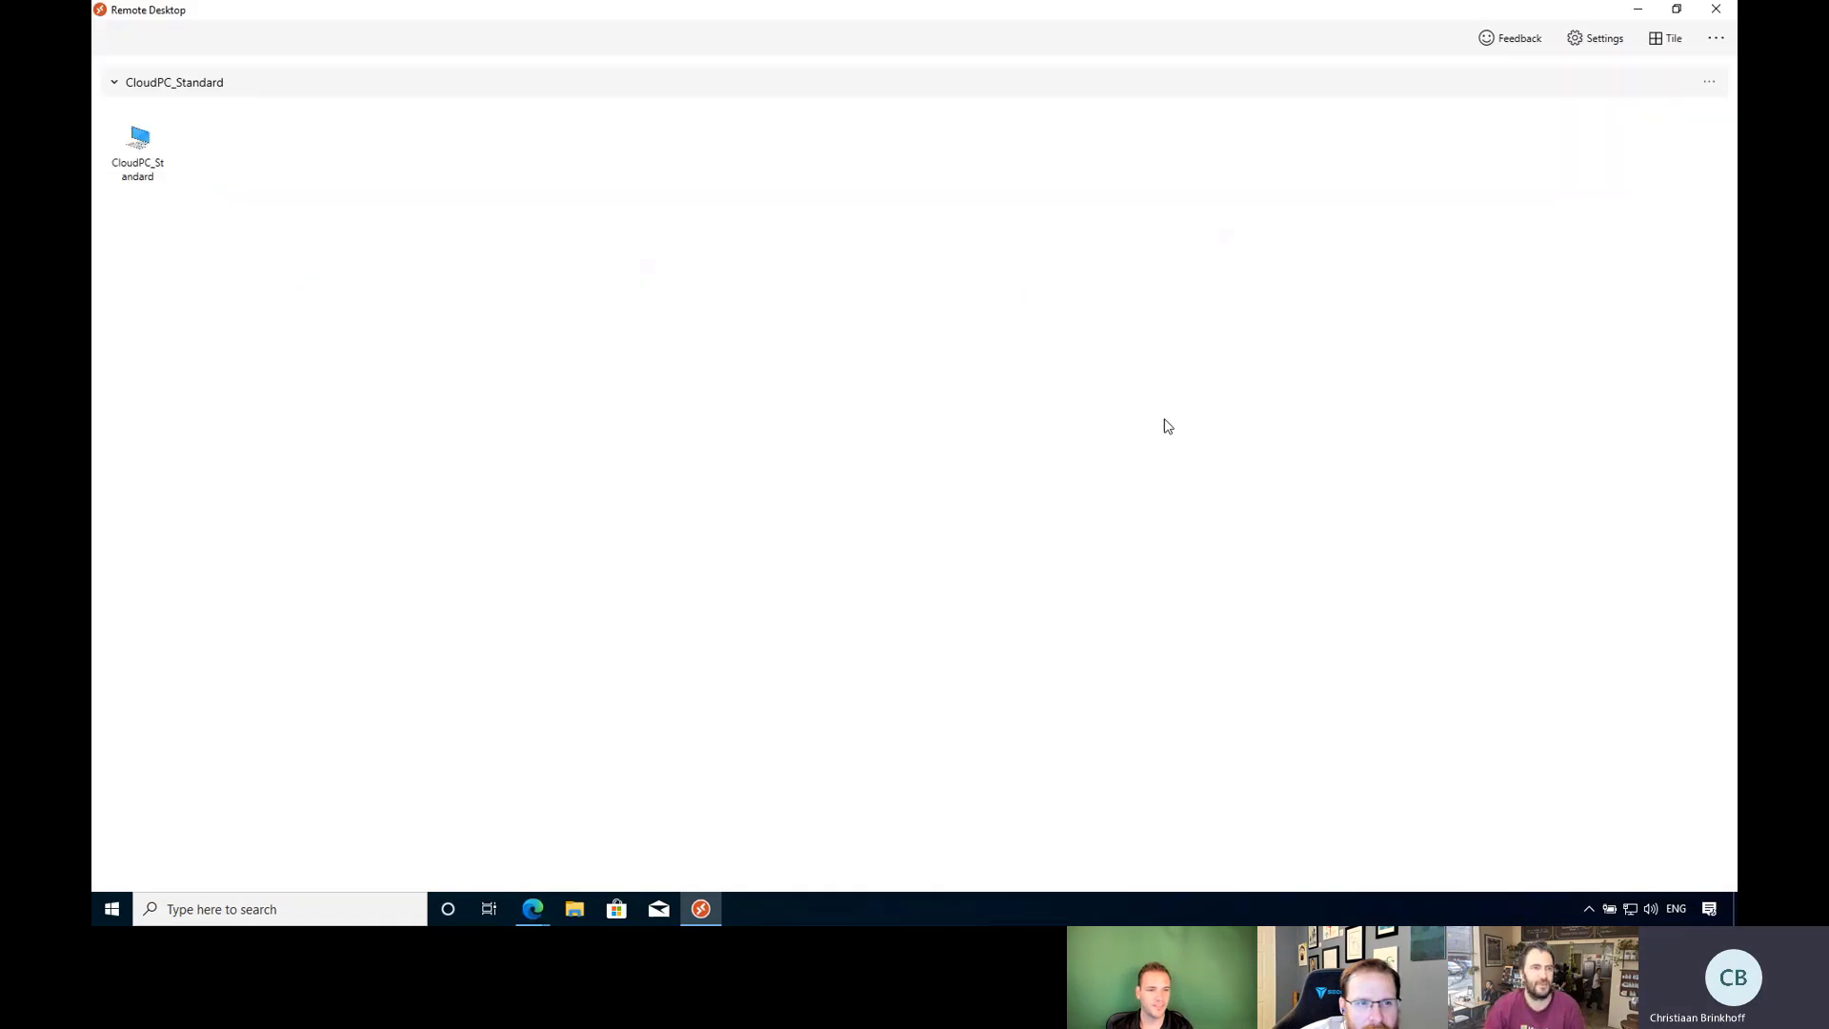
left_click(143, 156)
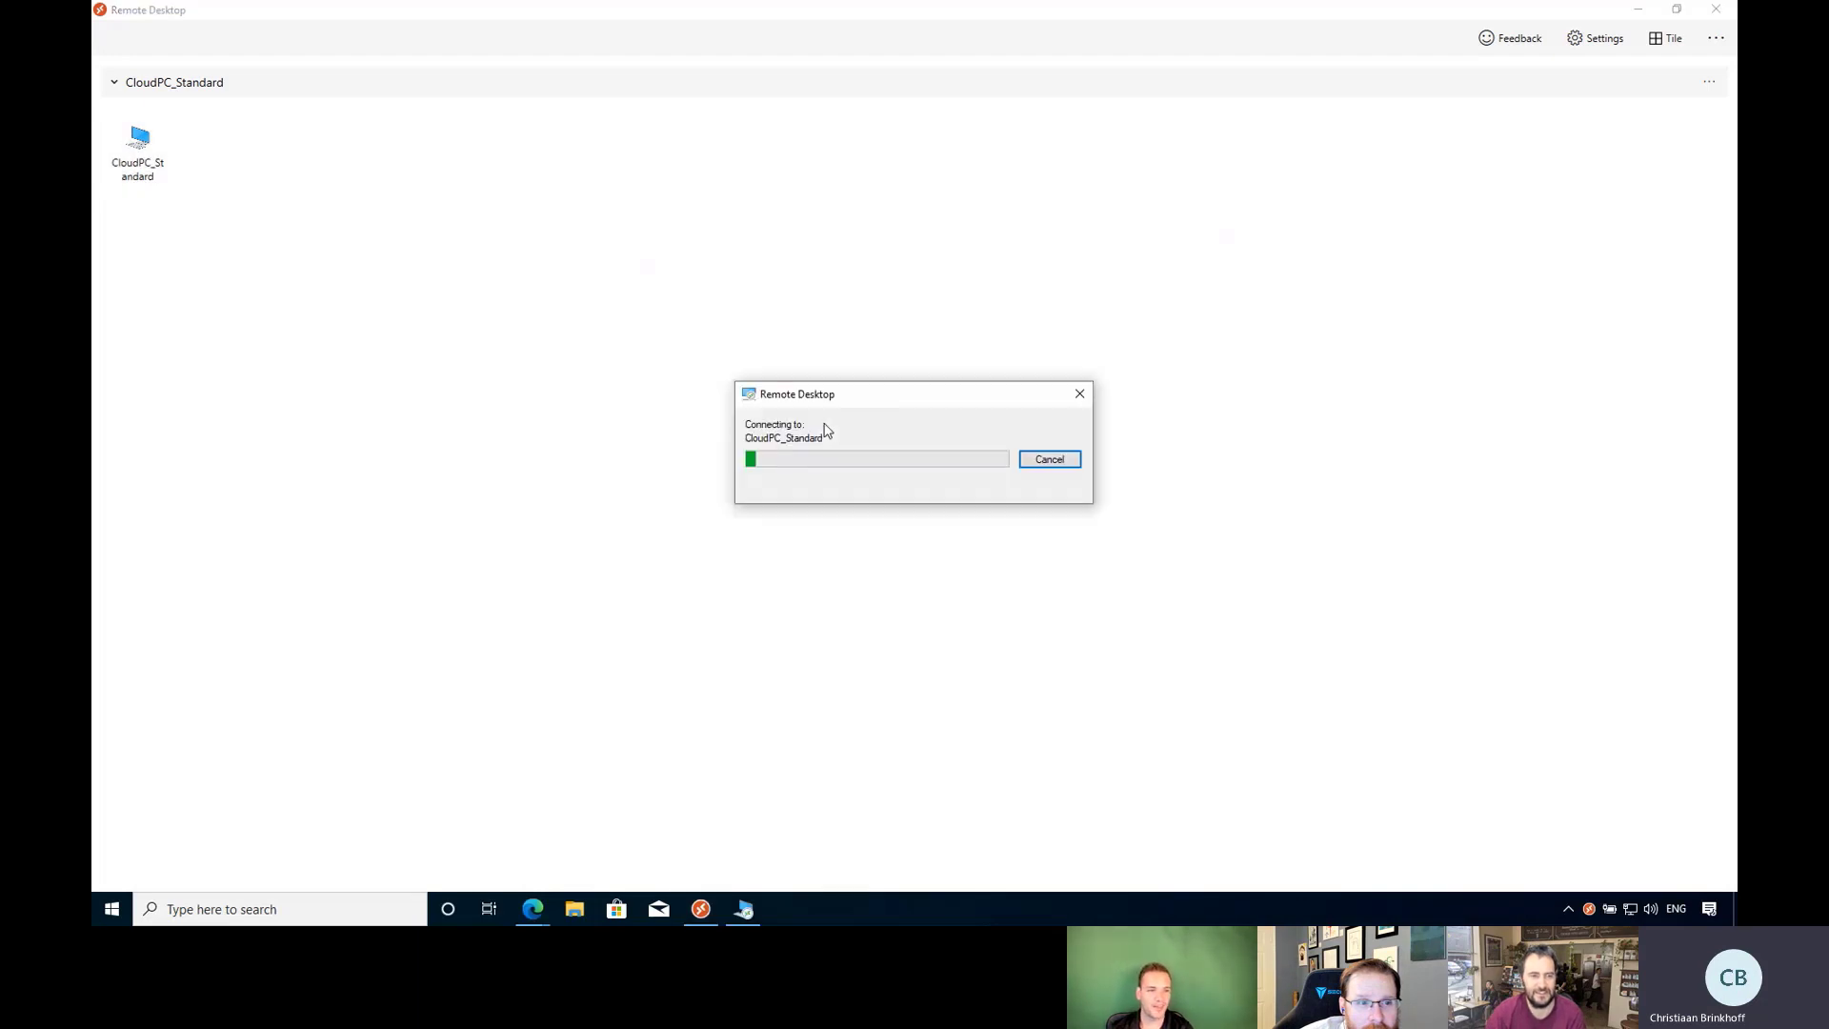
mouse_move(744, 912)
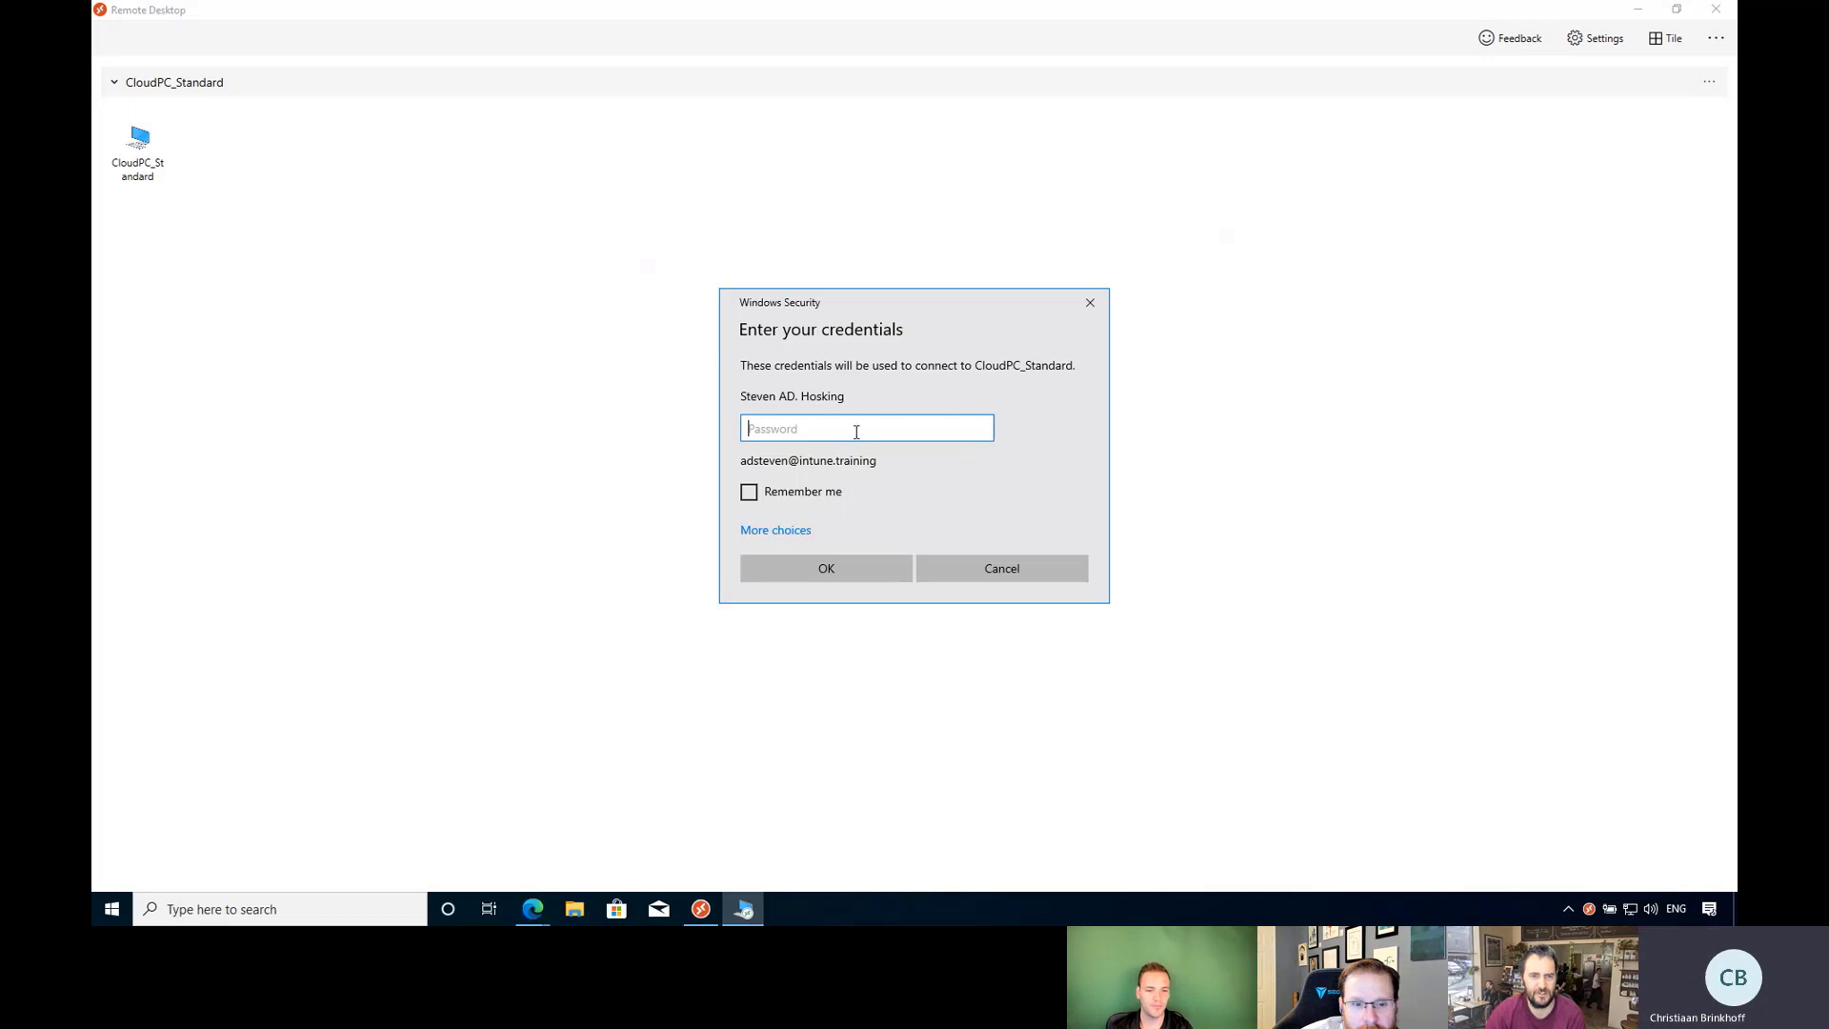
type("••")
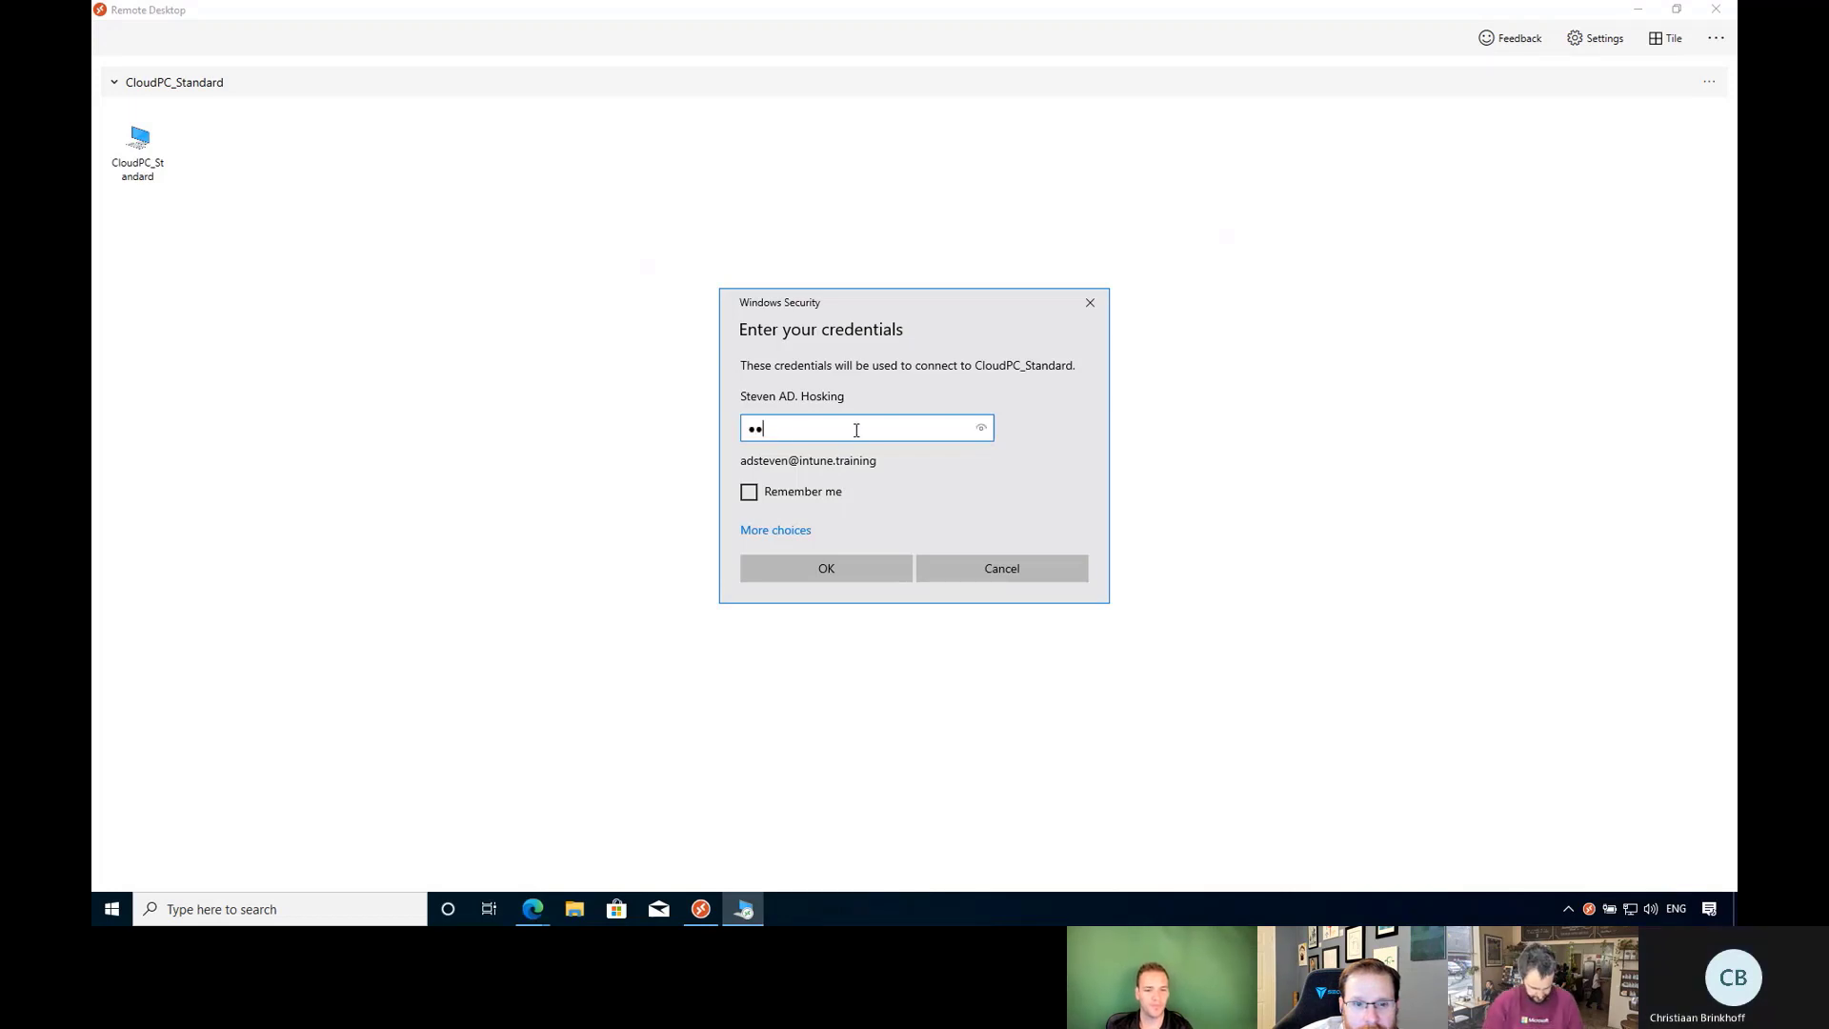
key("Return")
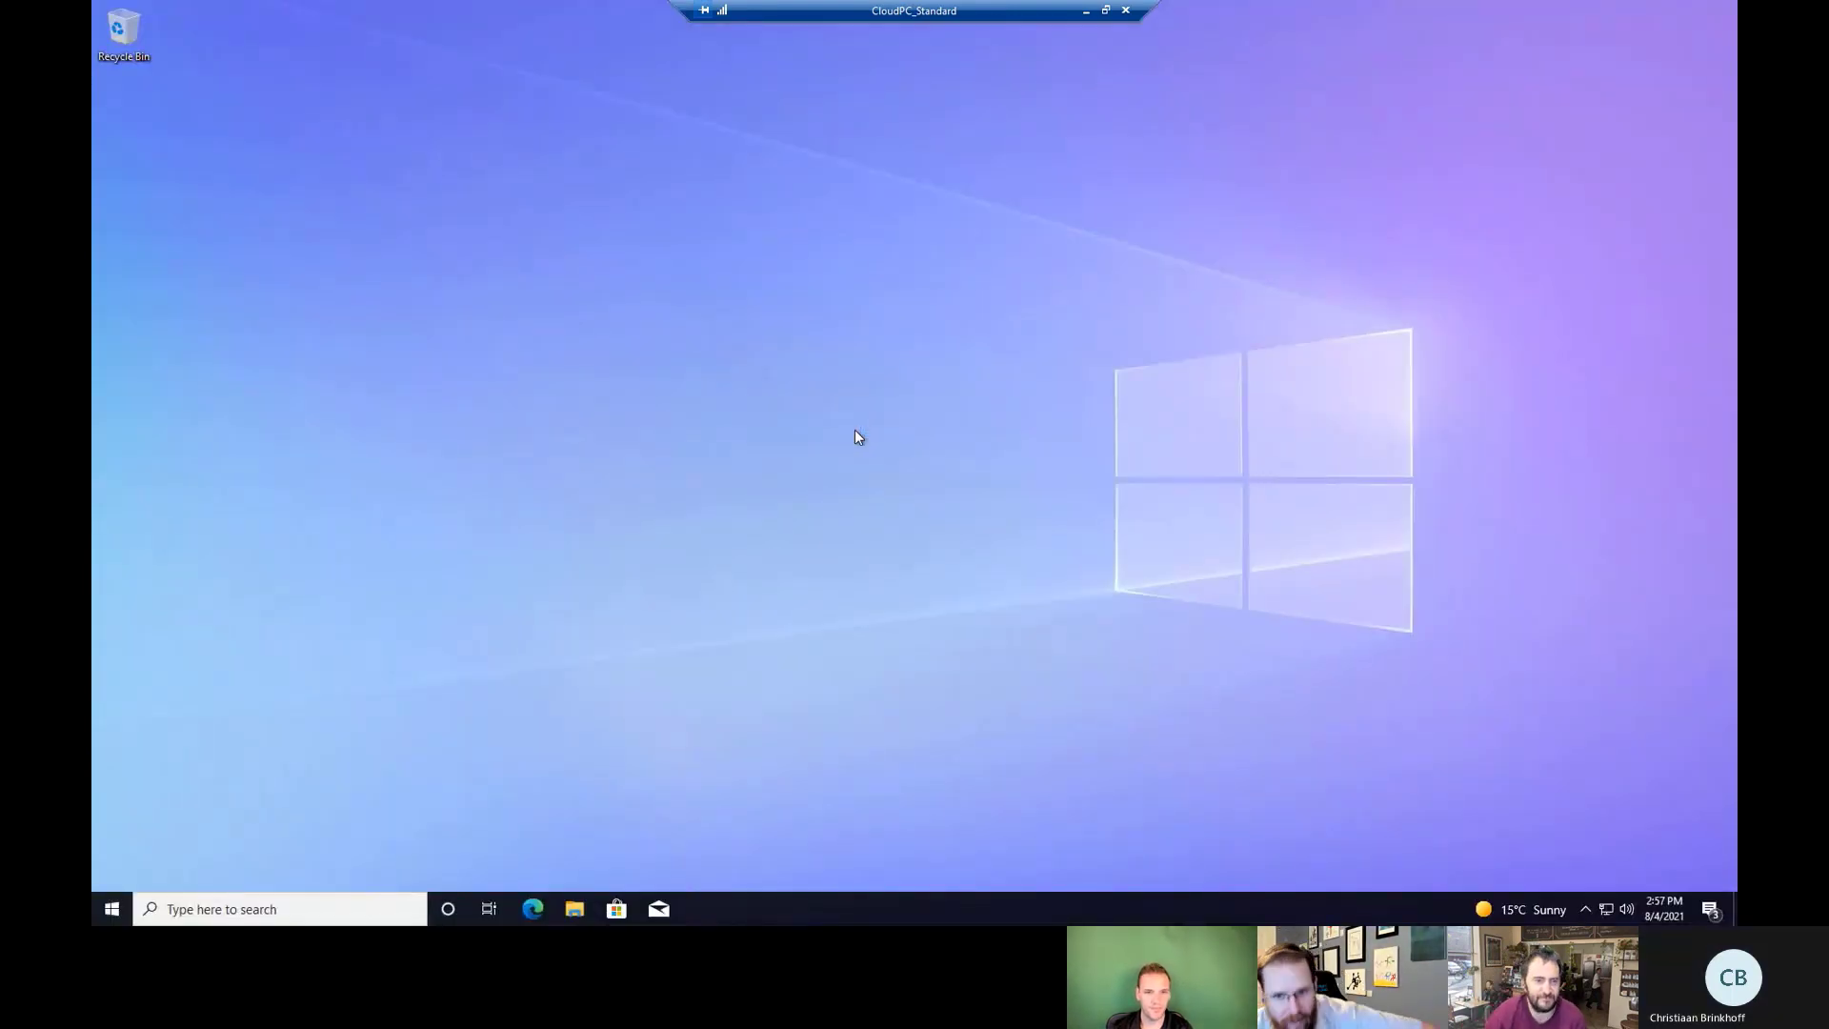
Launch the Windows Settings app from the Cloud PC's Start menu.
left_click(119, 909)
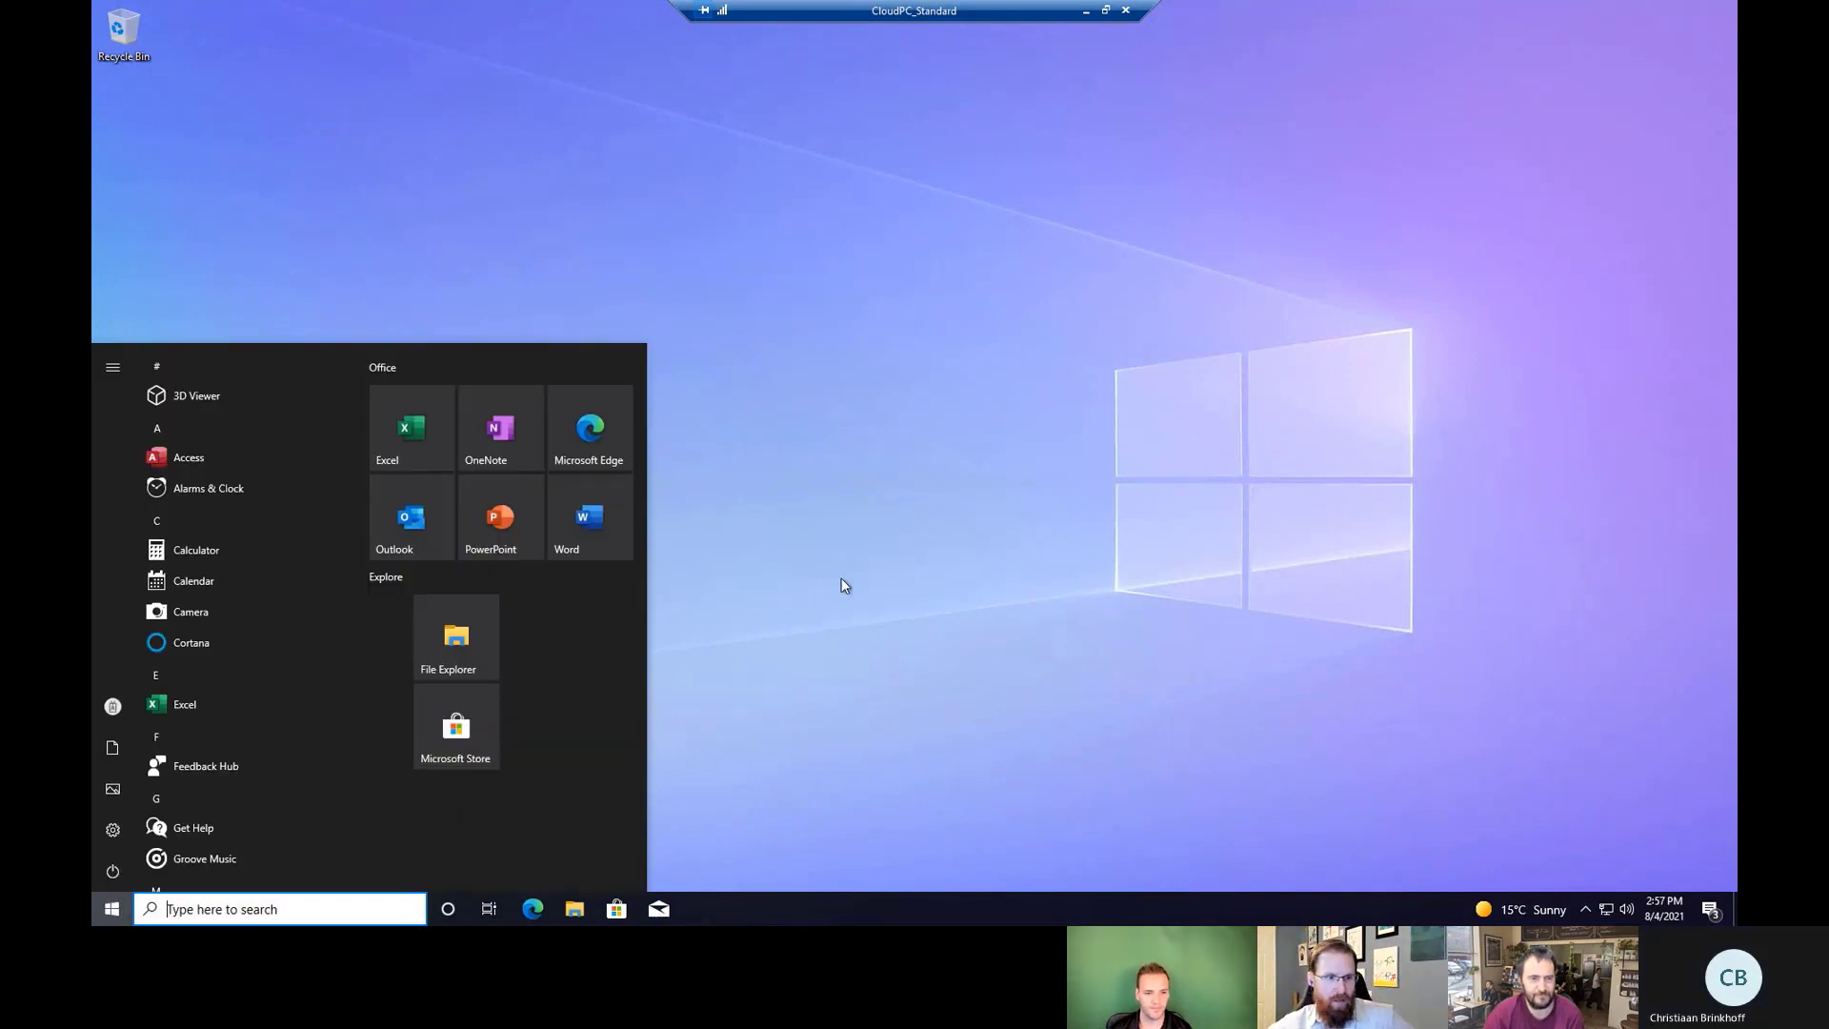
left_click(818, 598)
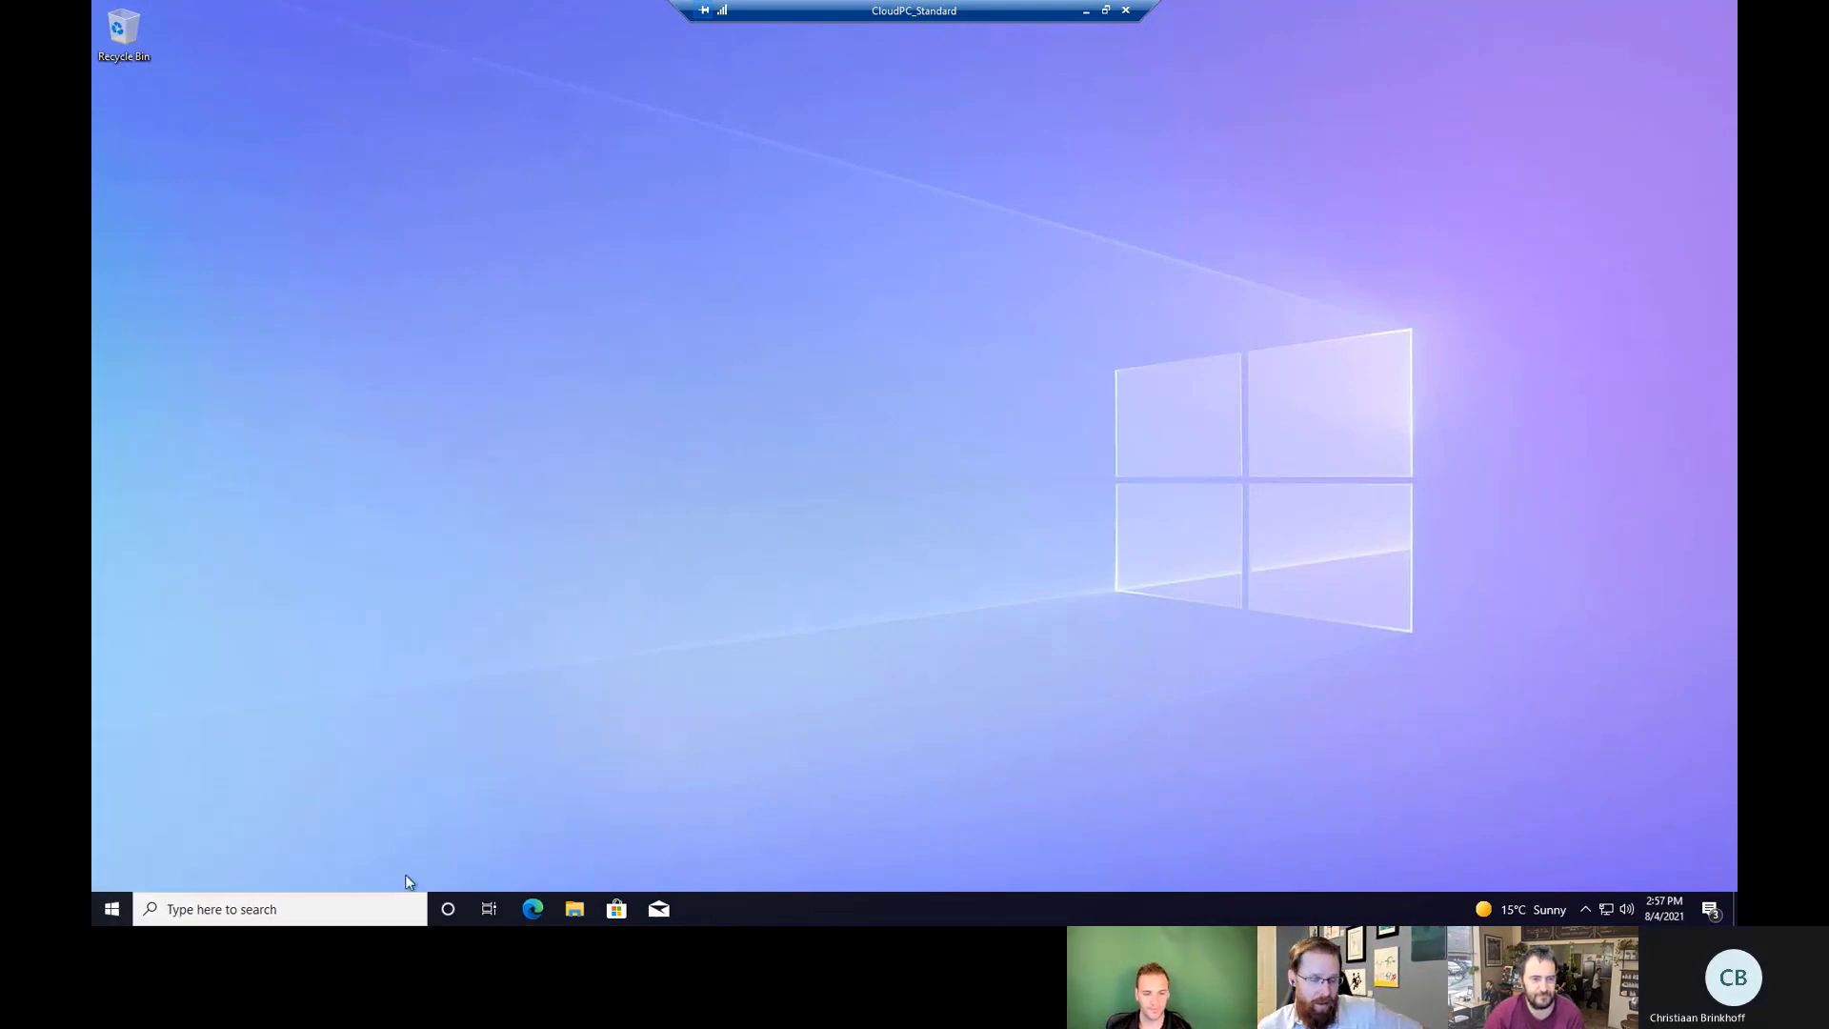
left_click(118, 908)
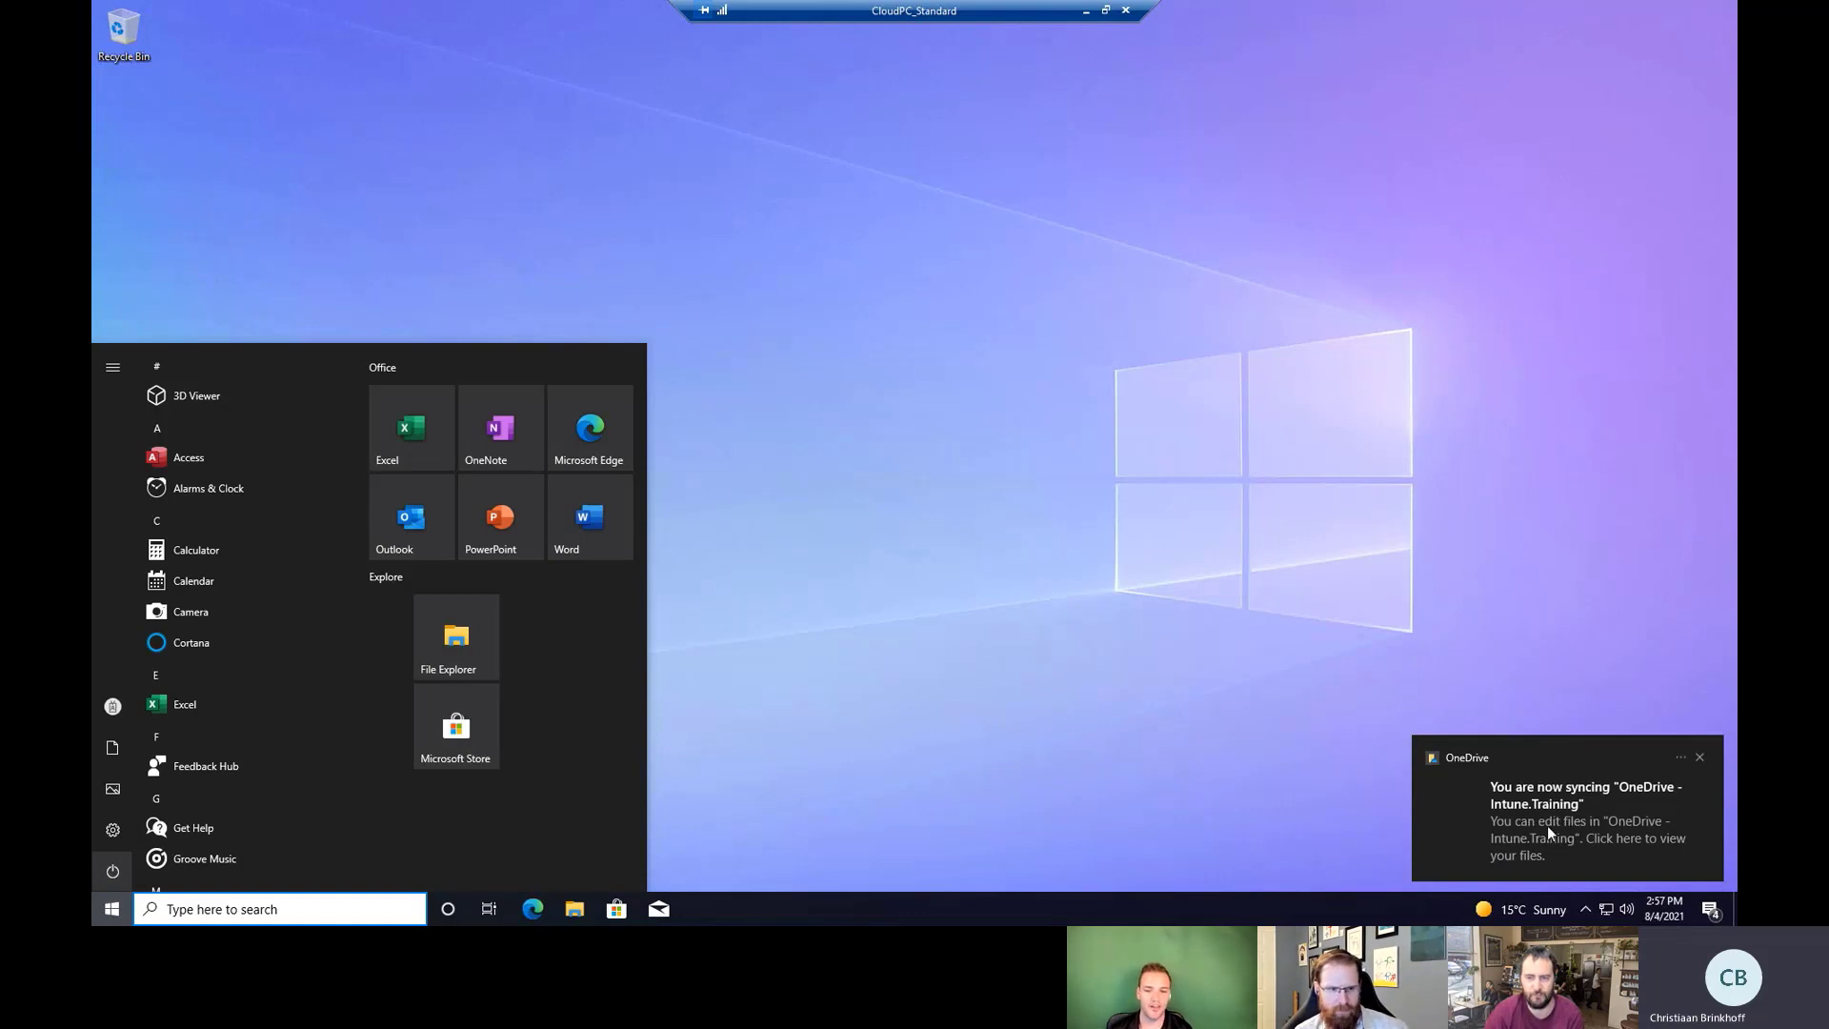
left_click(111, 909)
left_click(112, 910)
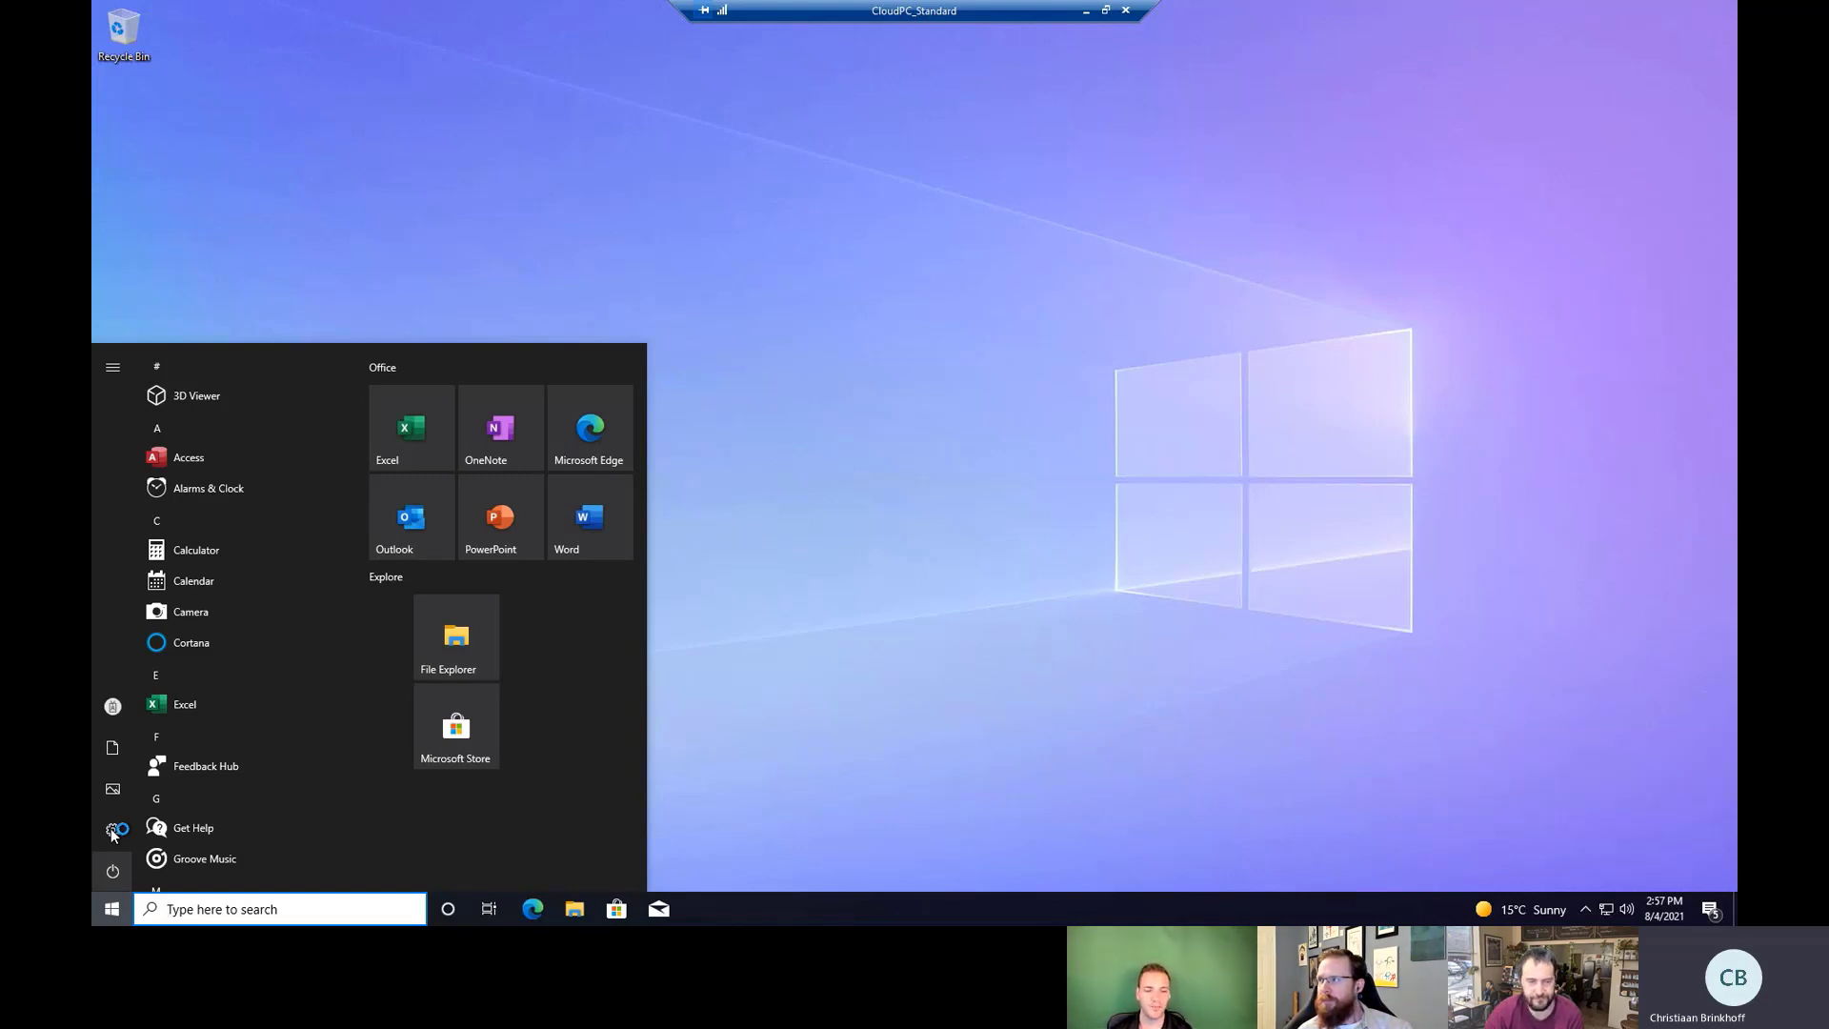
mouse_move(123, 834)
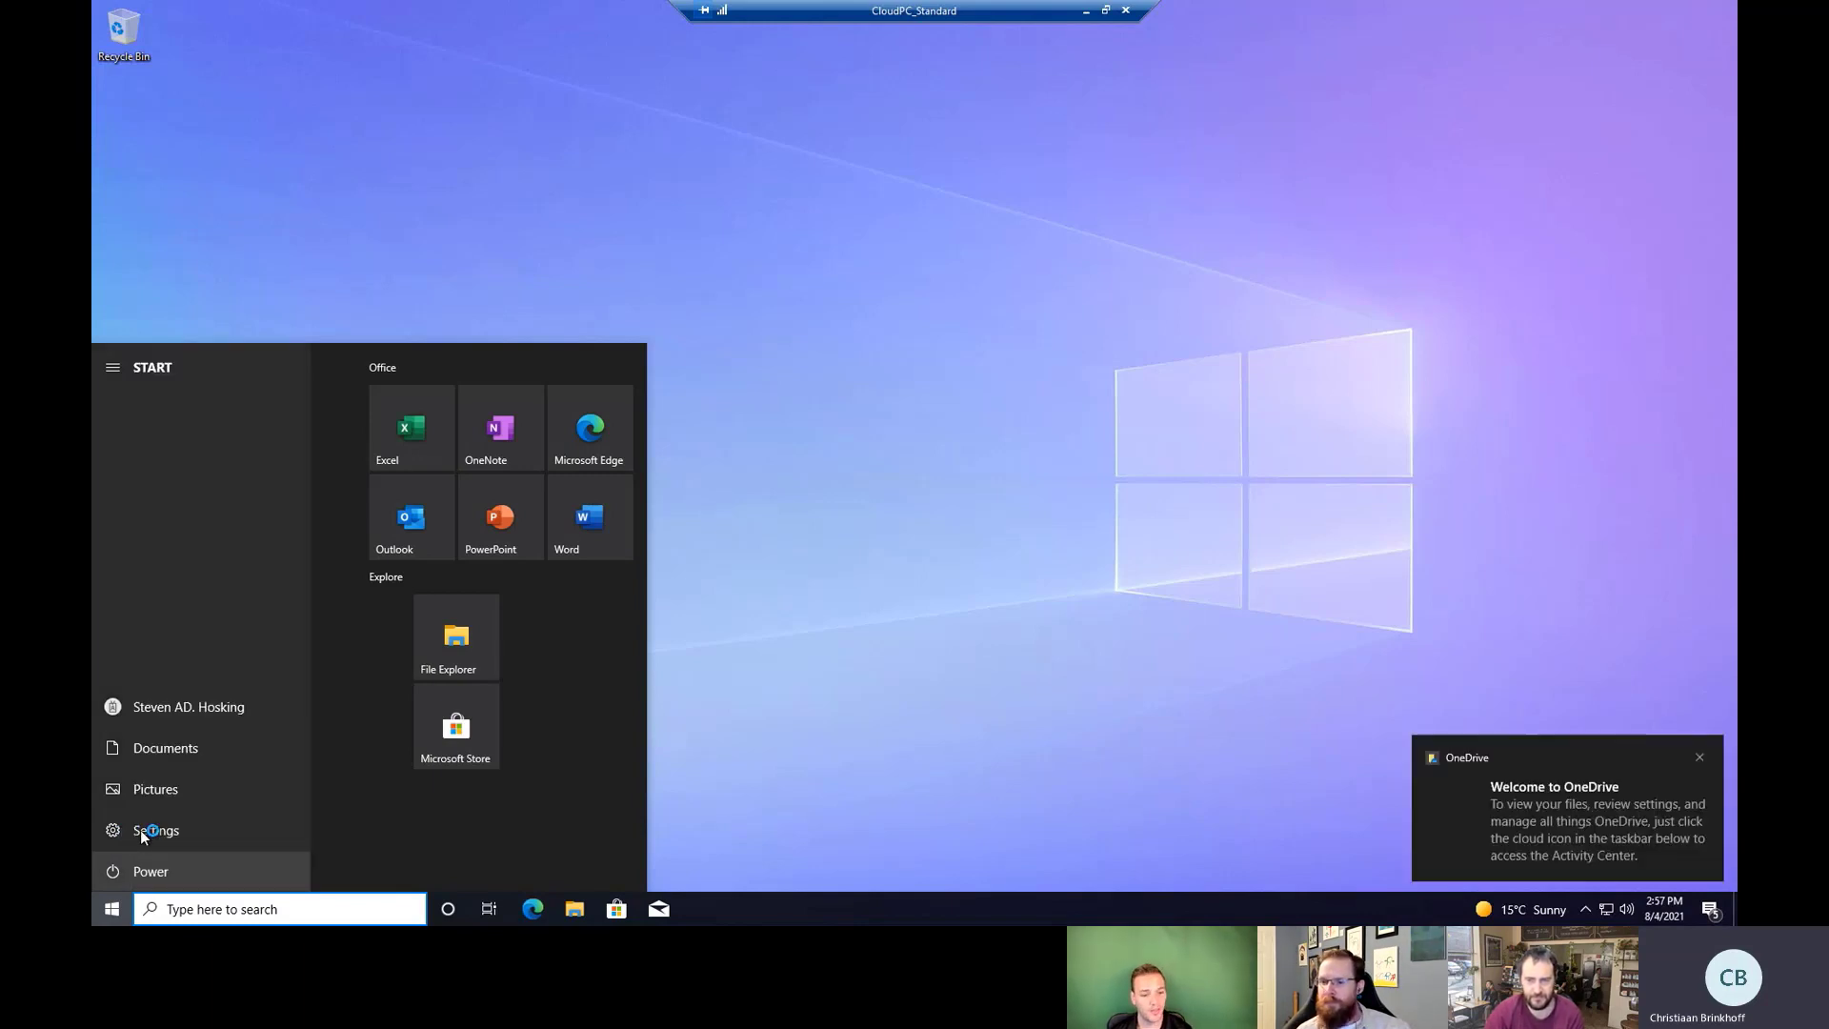
left_click(1025, 729)
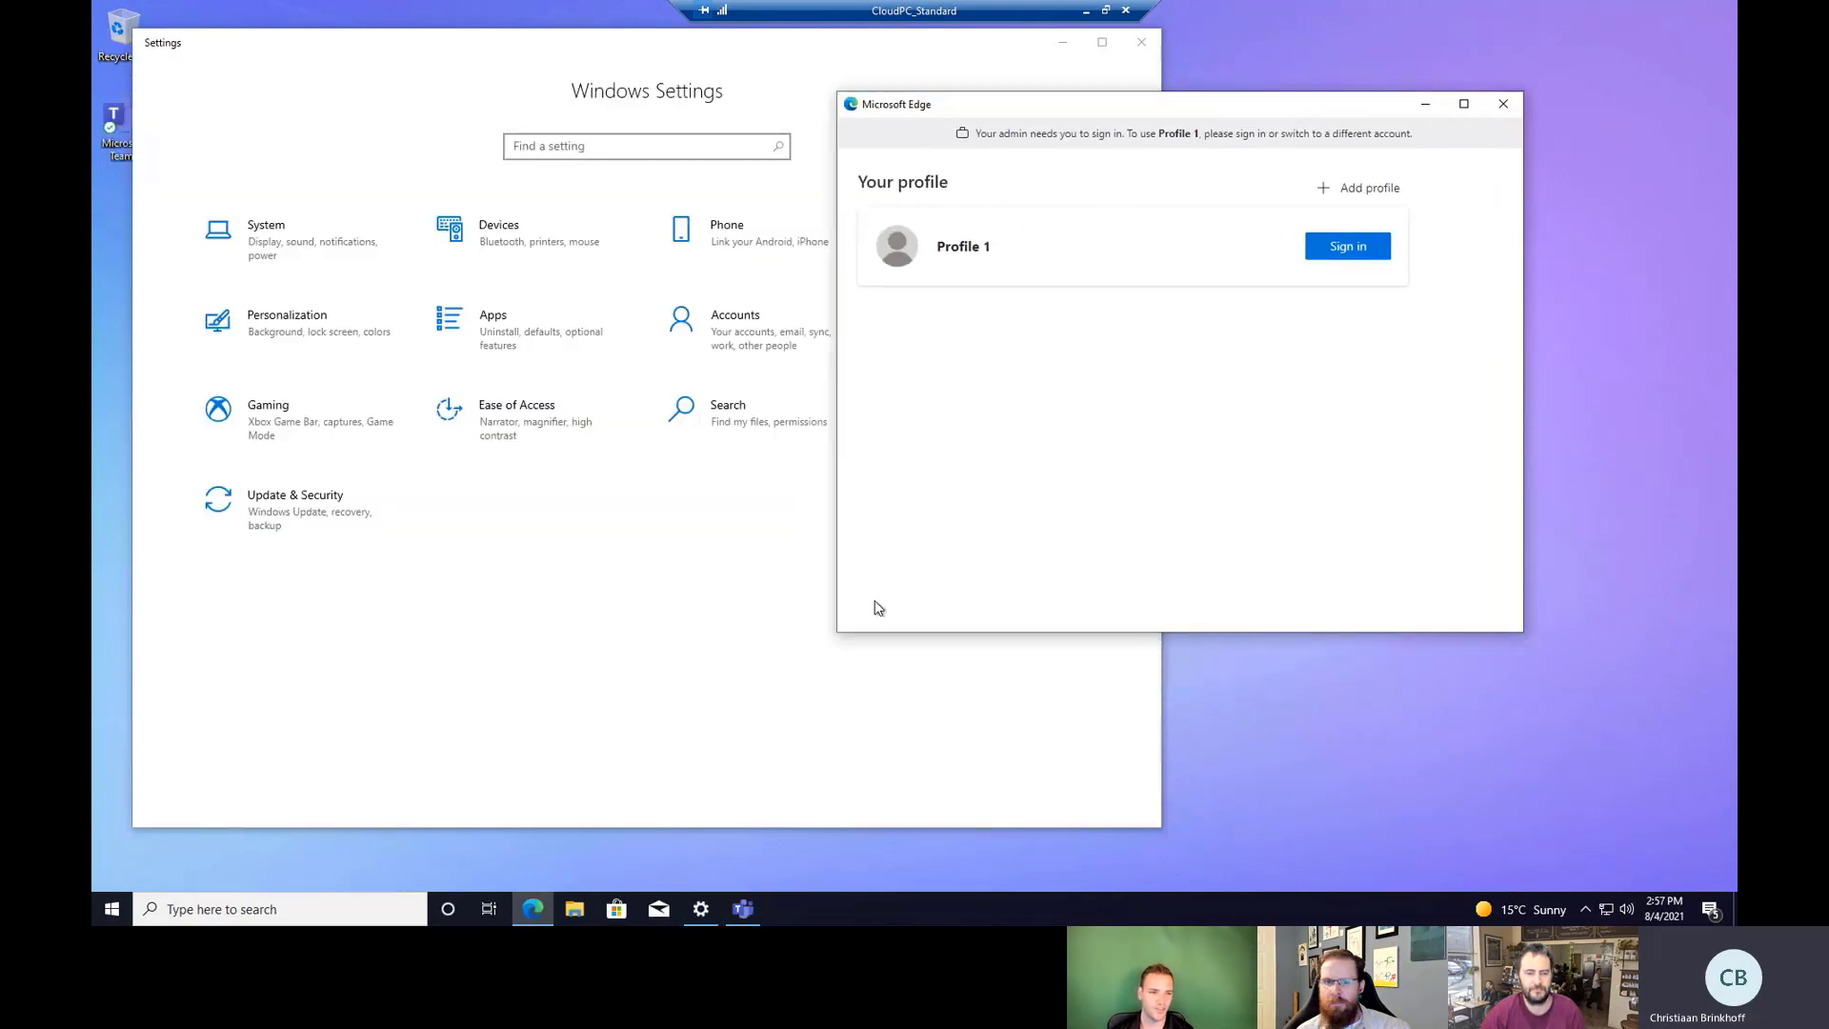
Sign in to Edge, then check About: Xeon Platinum 8272CL processor and 8.00 GB RAM.
left_click(1357, 249)
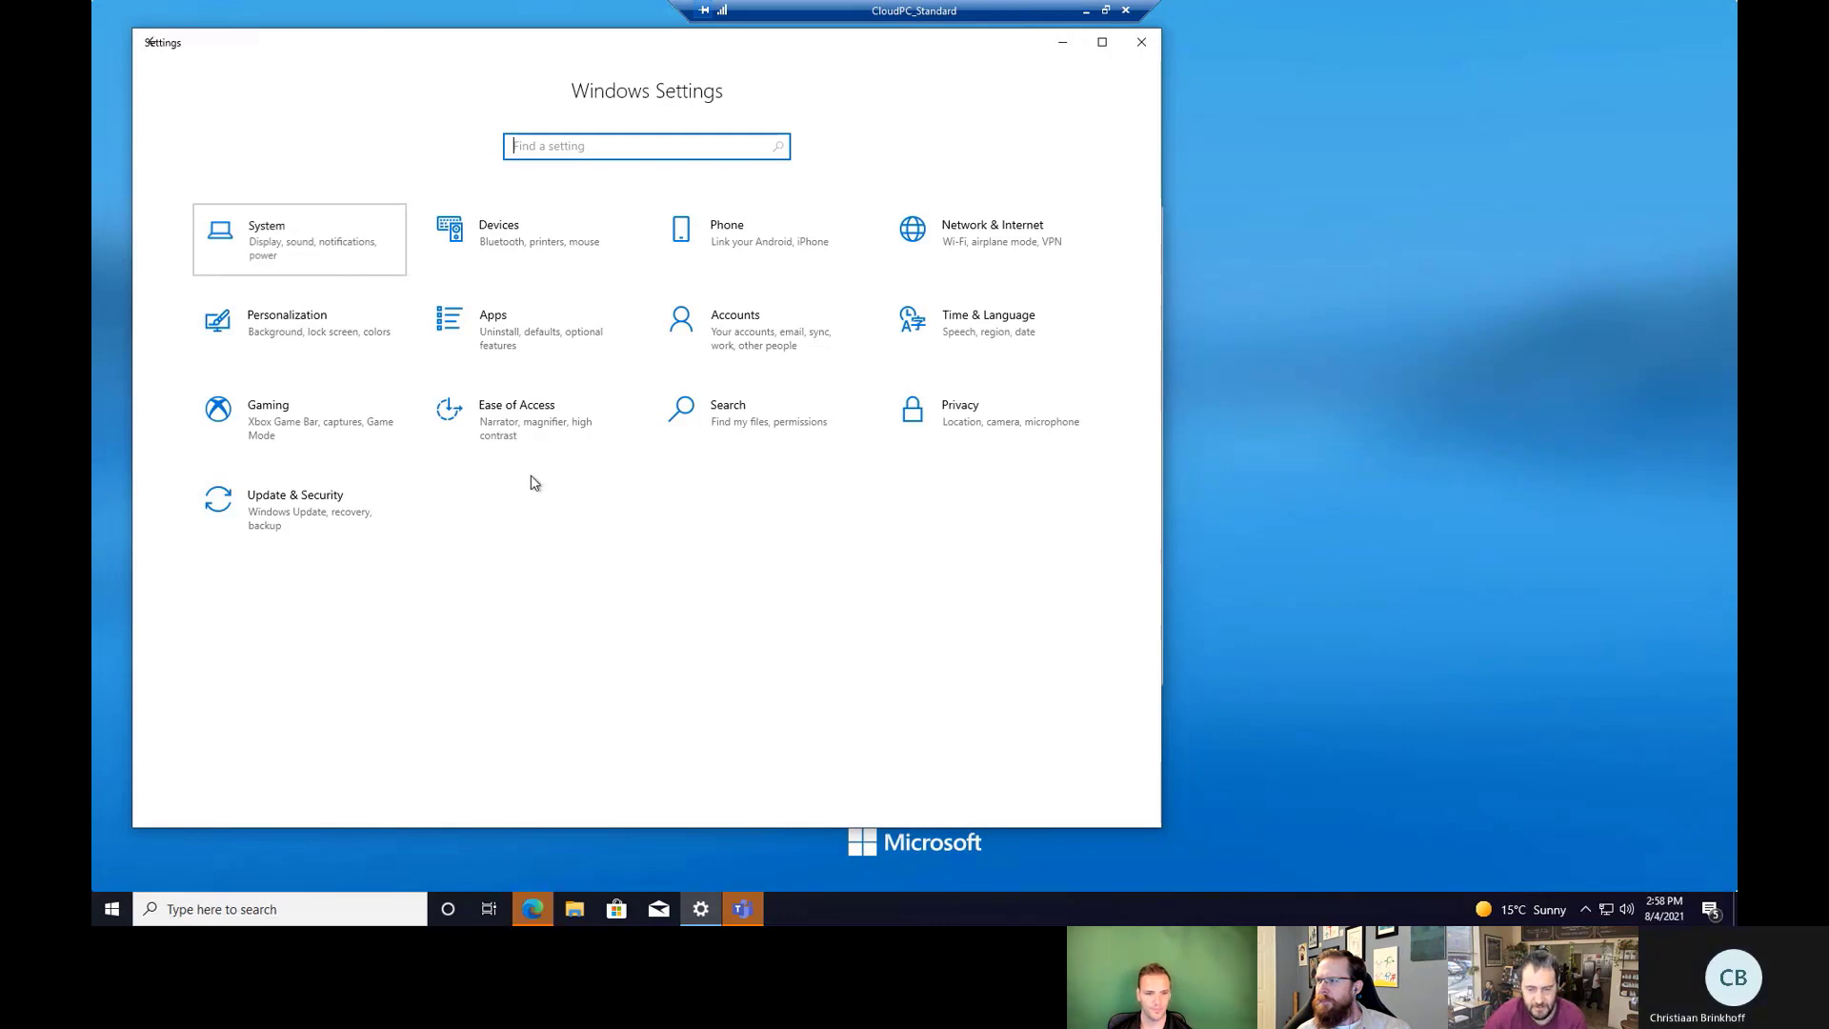
key("Return")
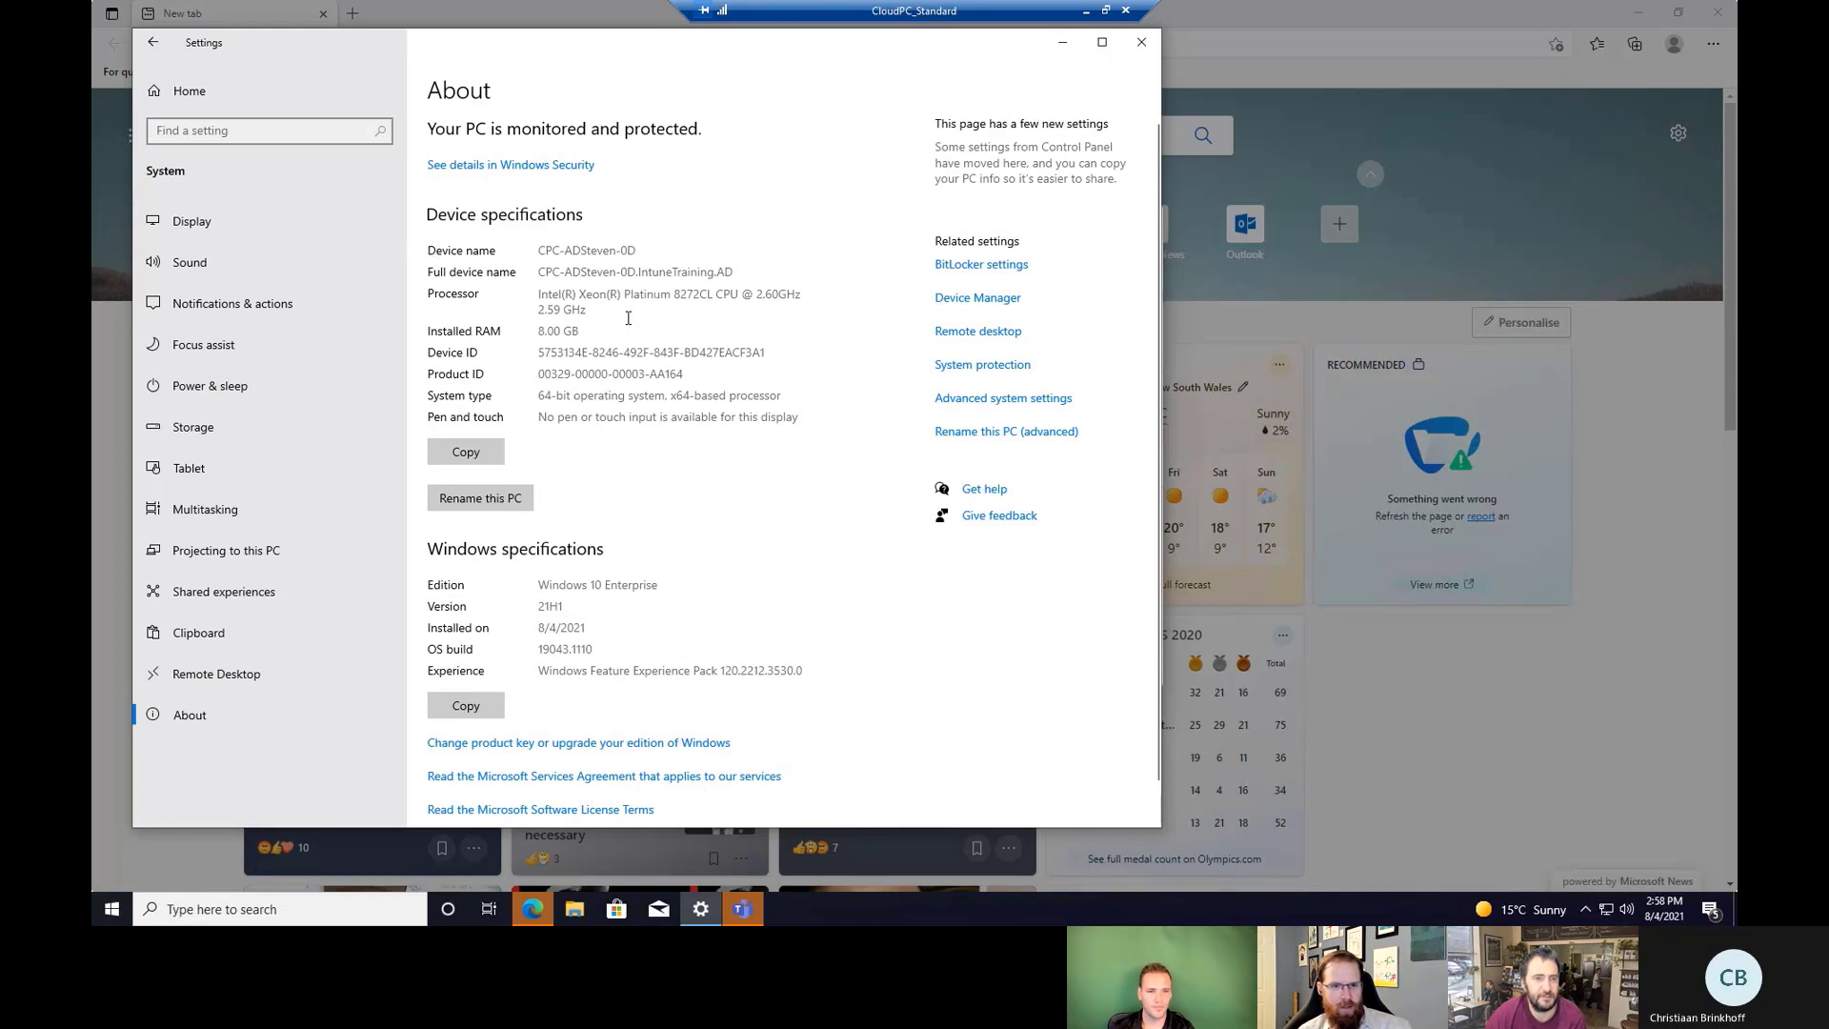
left_click_drag(596, 307, 530, 254)
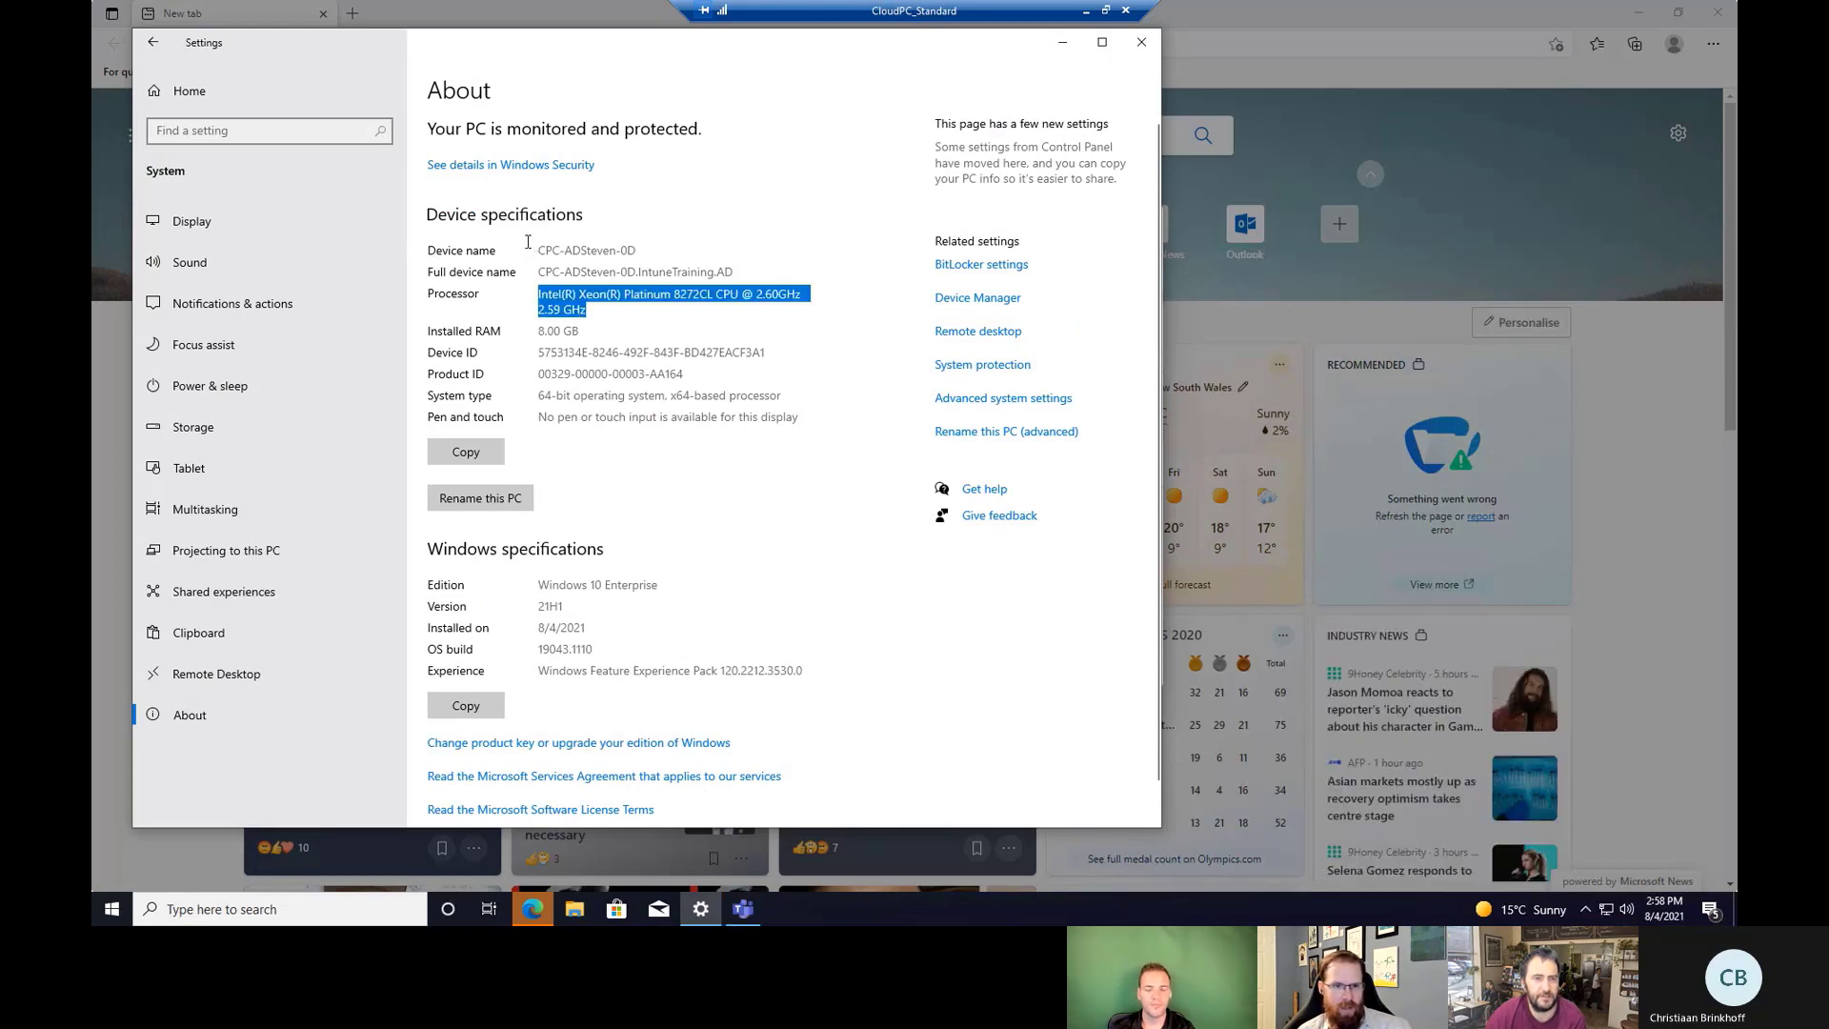
left_click(622, 316)
left_click_drag(579, 331, 515, 332)
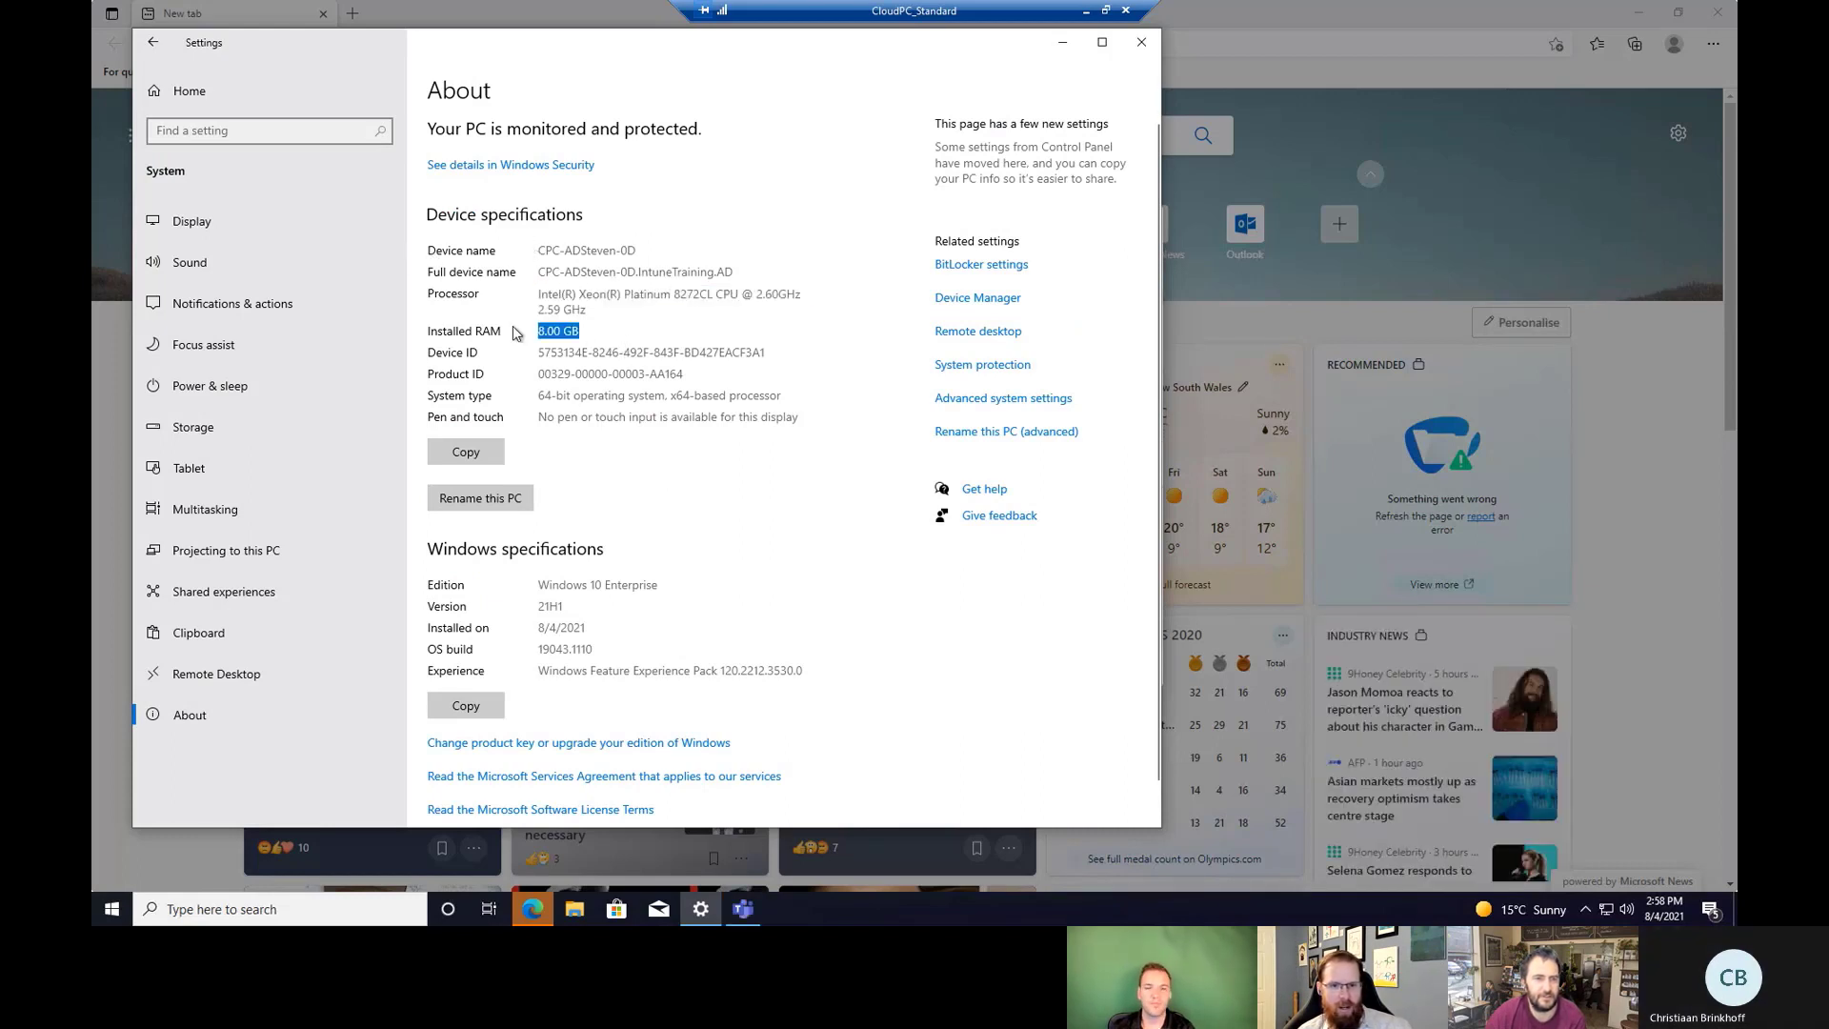
left_click(729, 336)
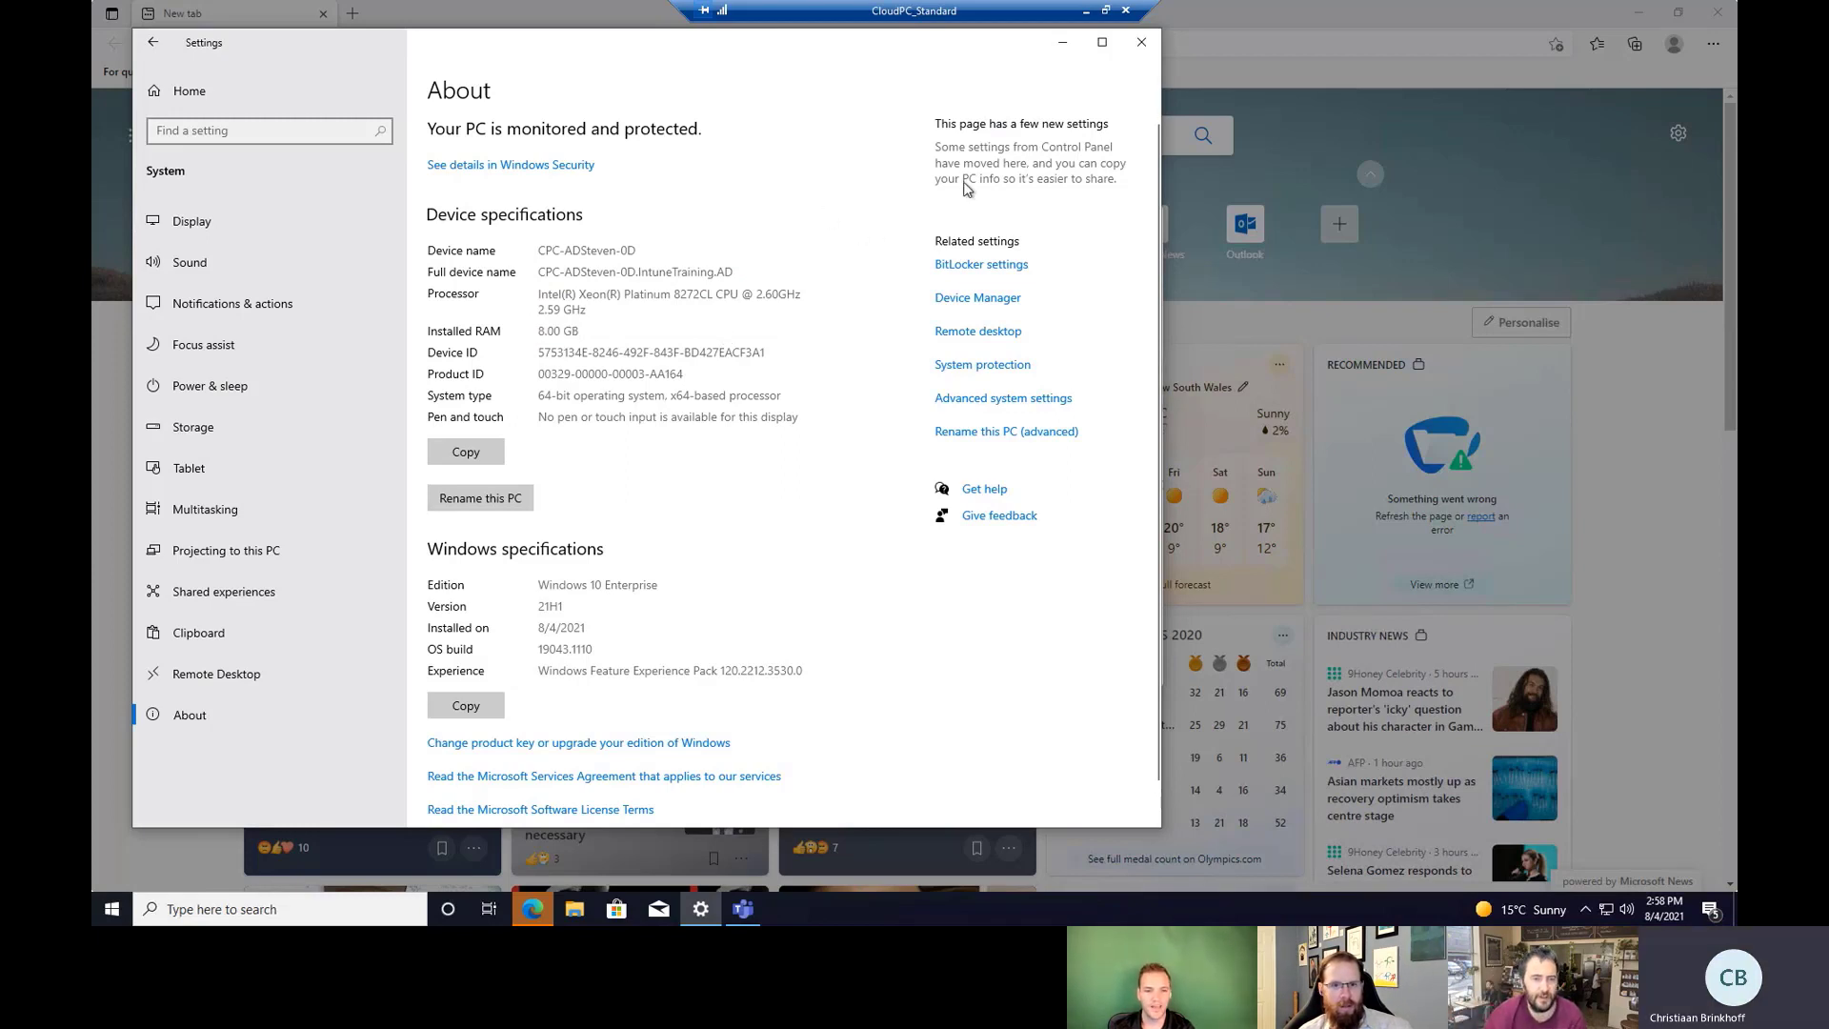
left_click(205, 99)
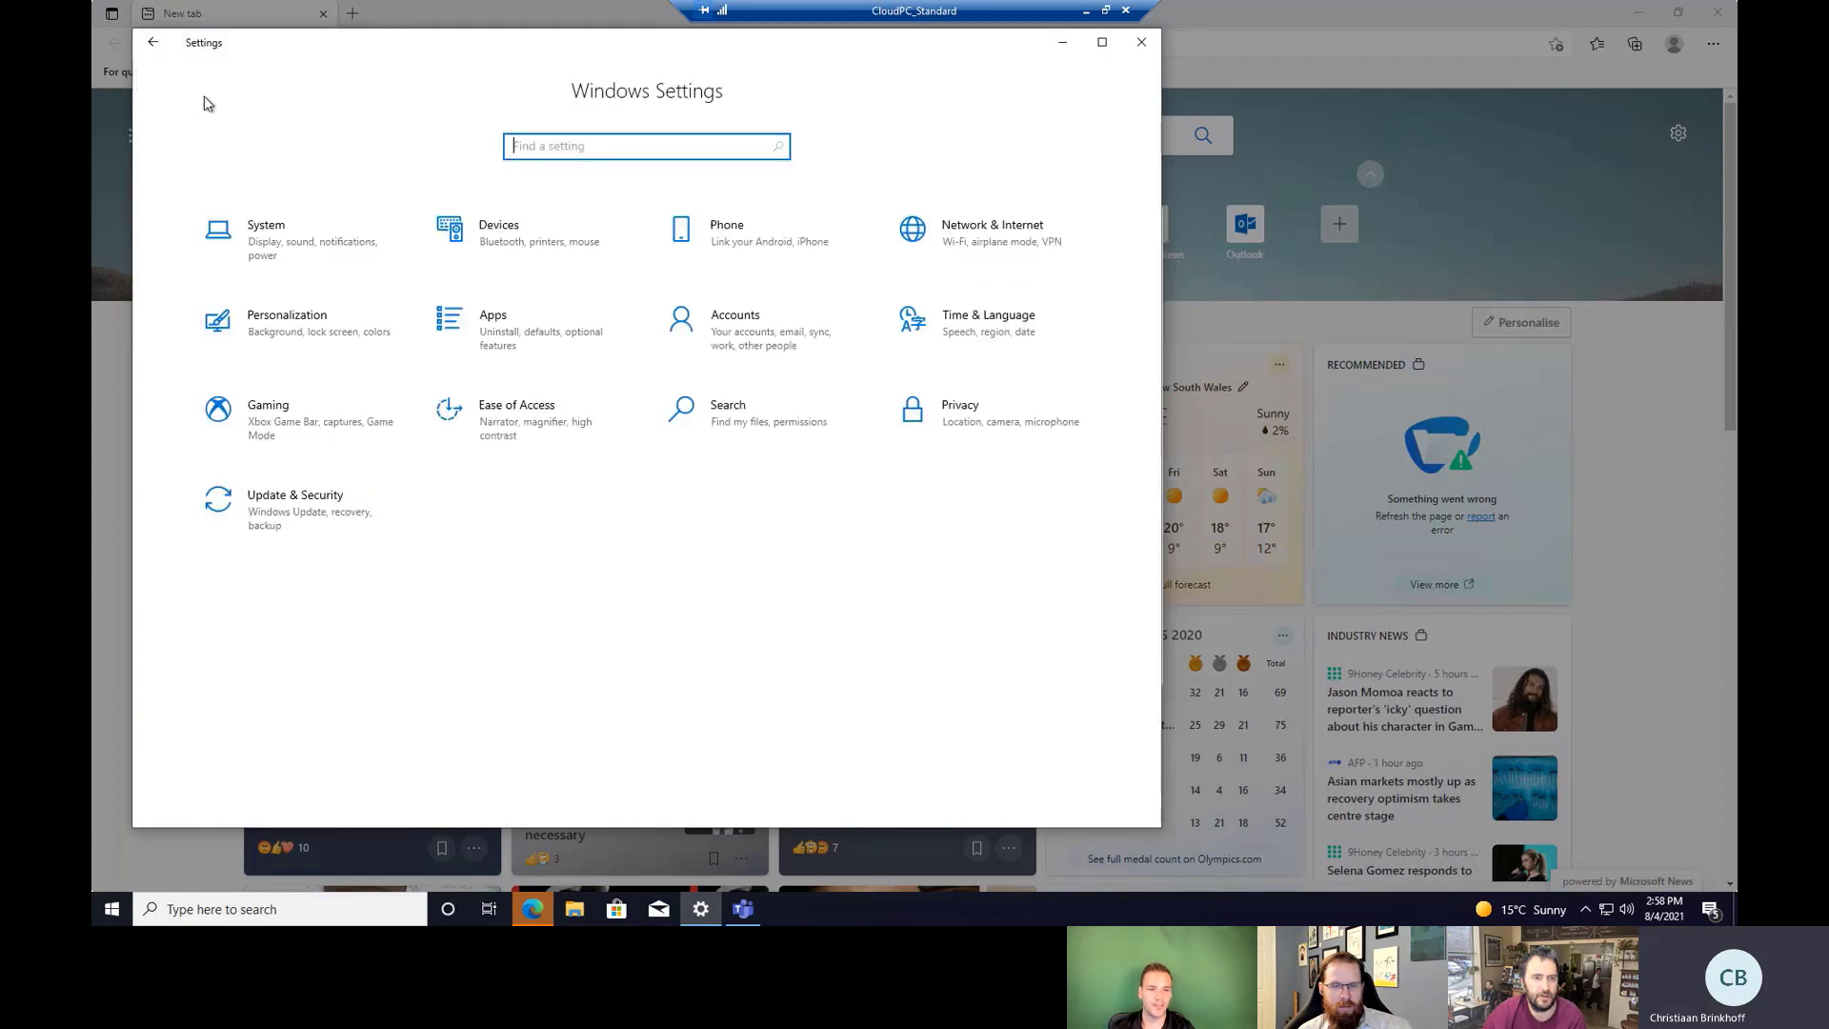
Review the organization's configured update policies under Update & Security.
left_click(313, 517)
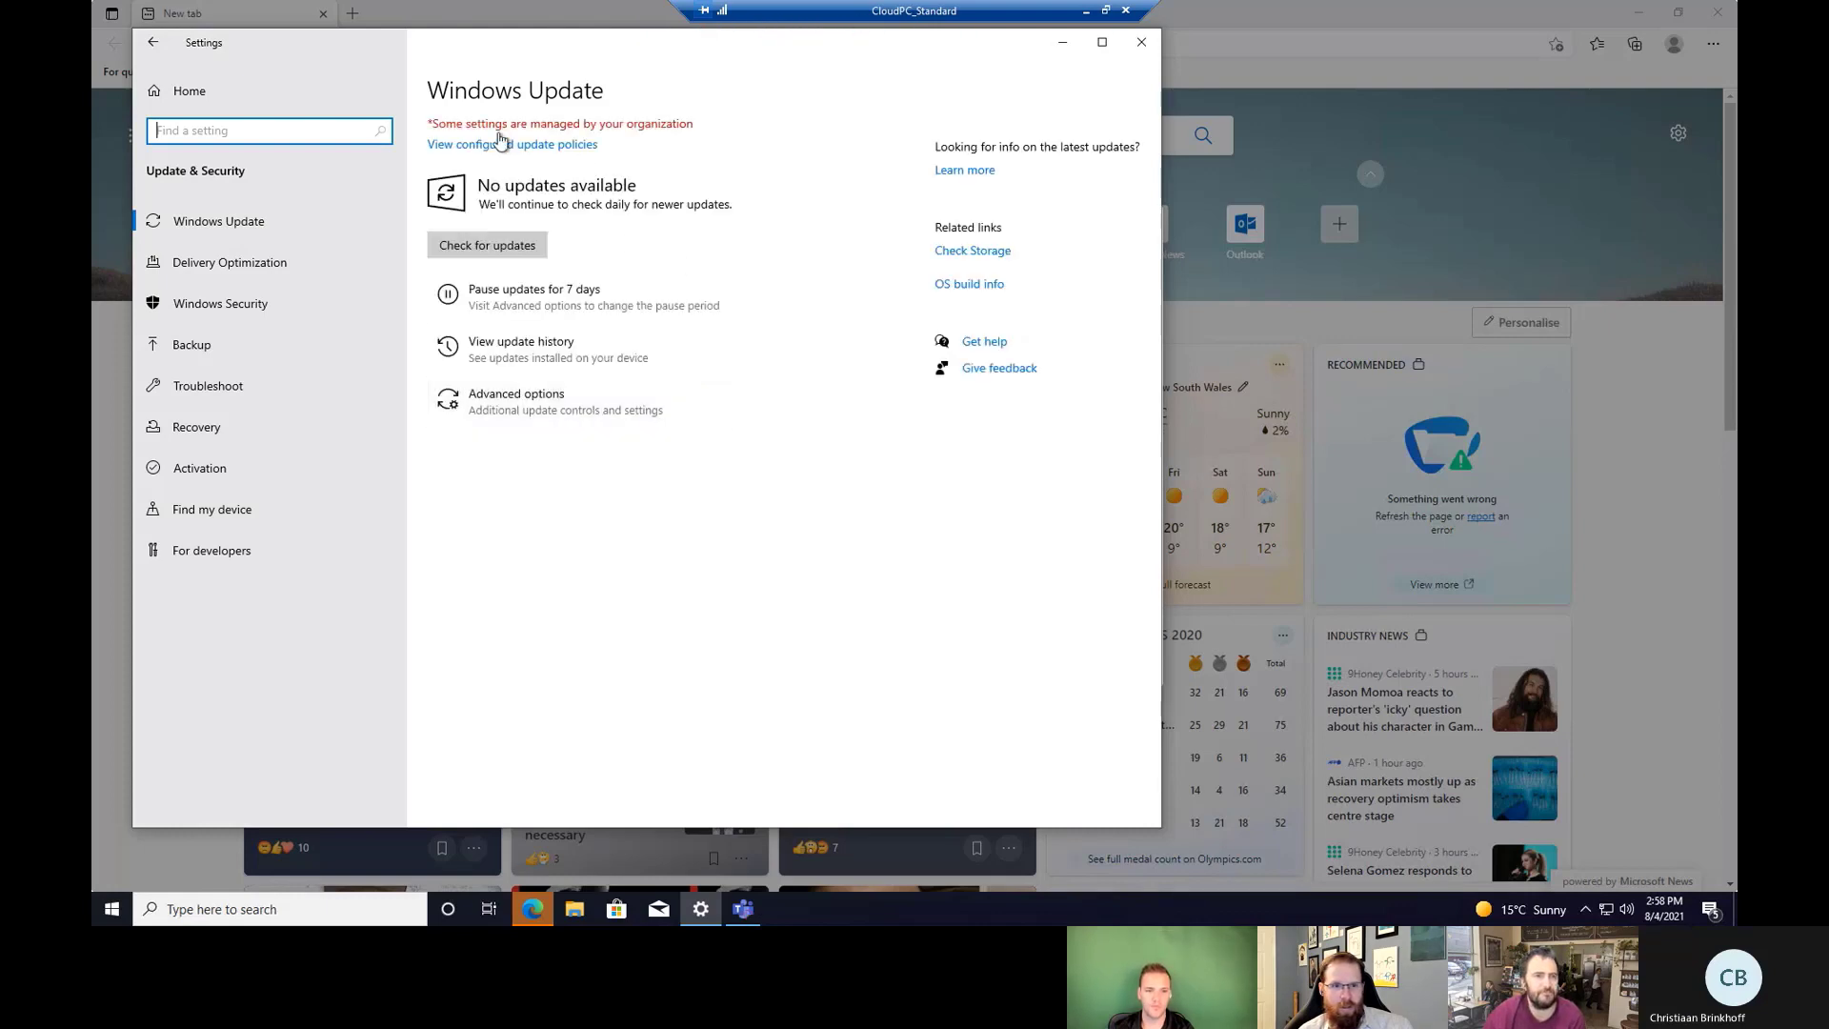
left_click(542, 149)
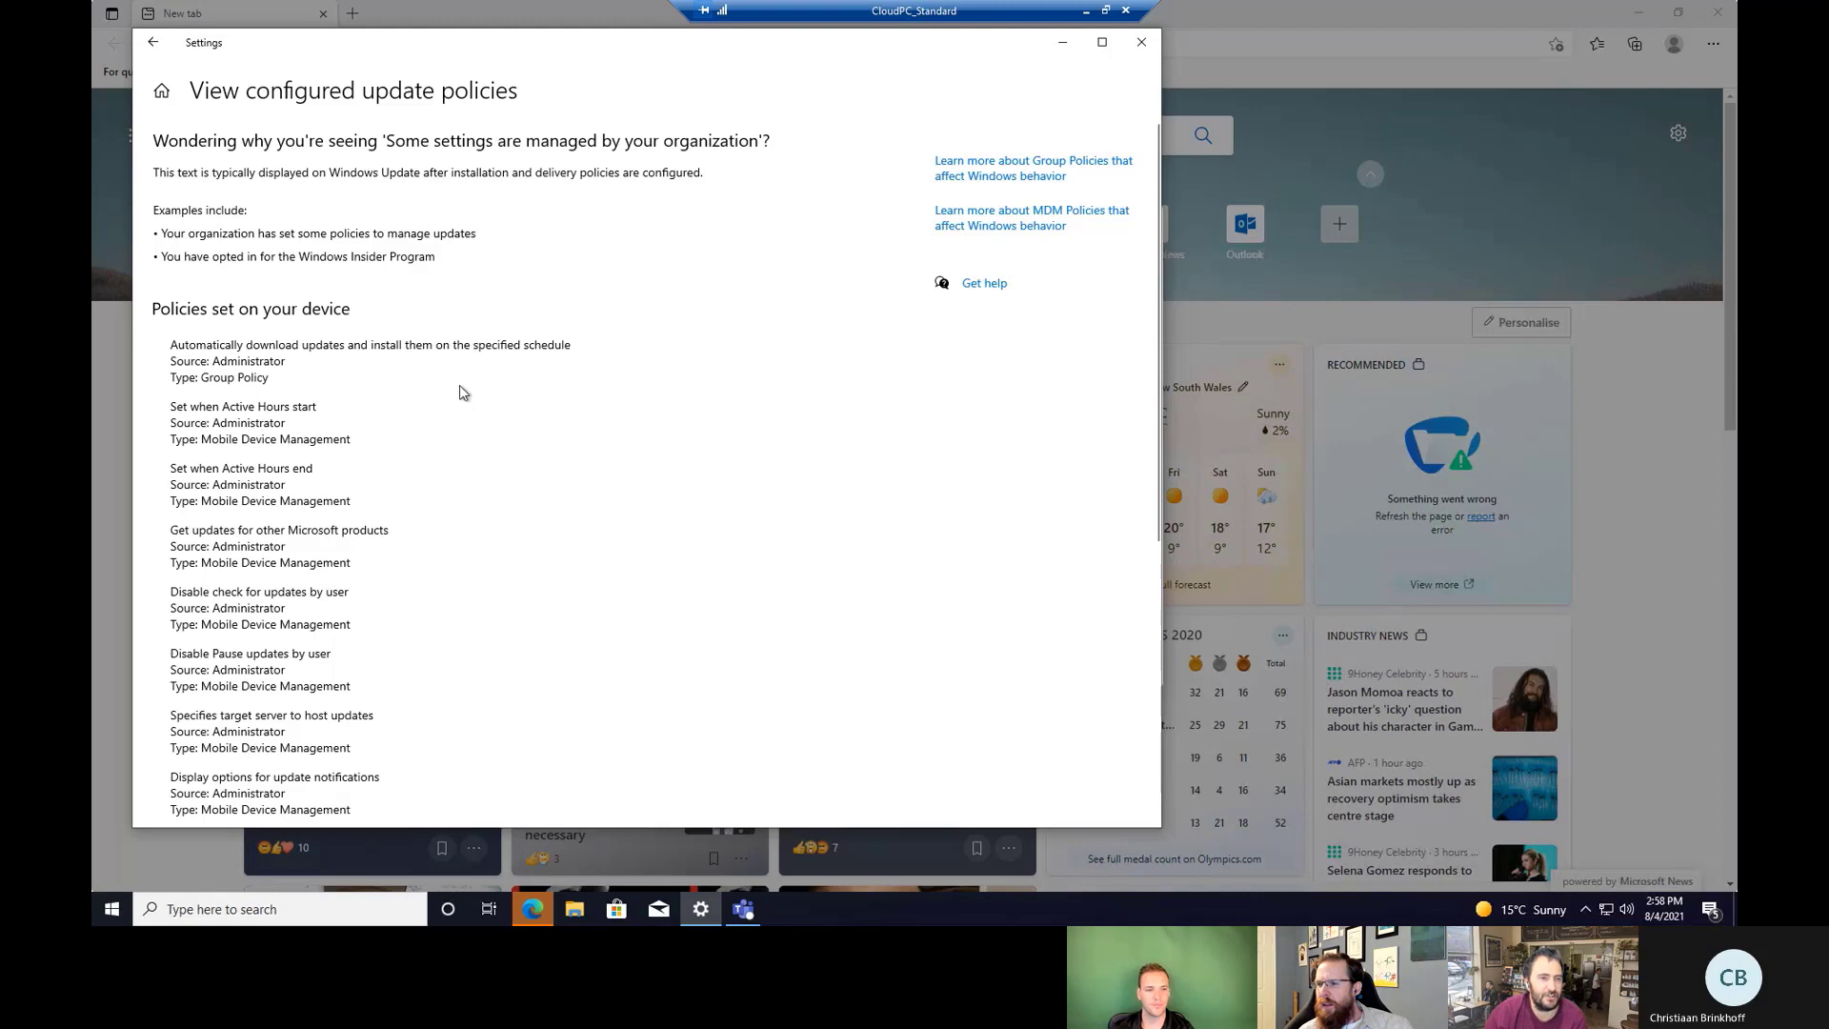
scroll(429, 424, "down", 5)
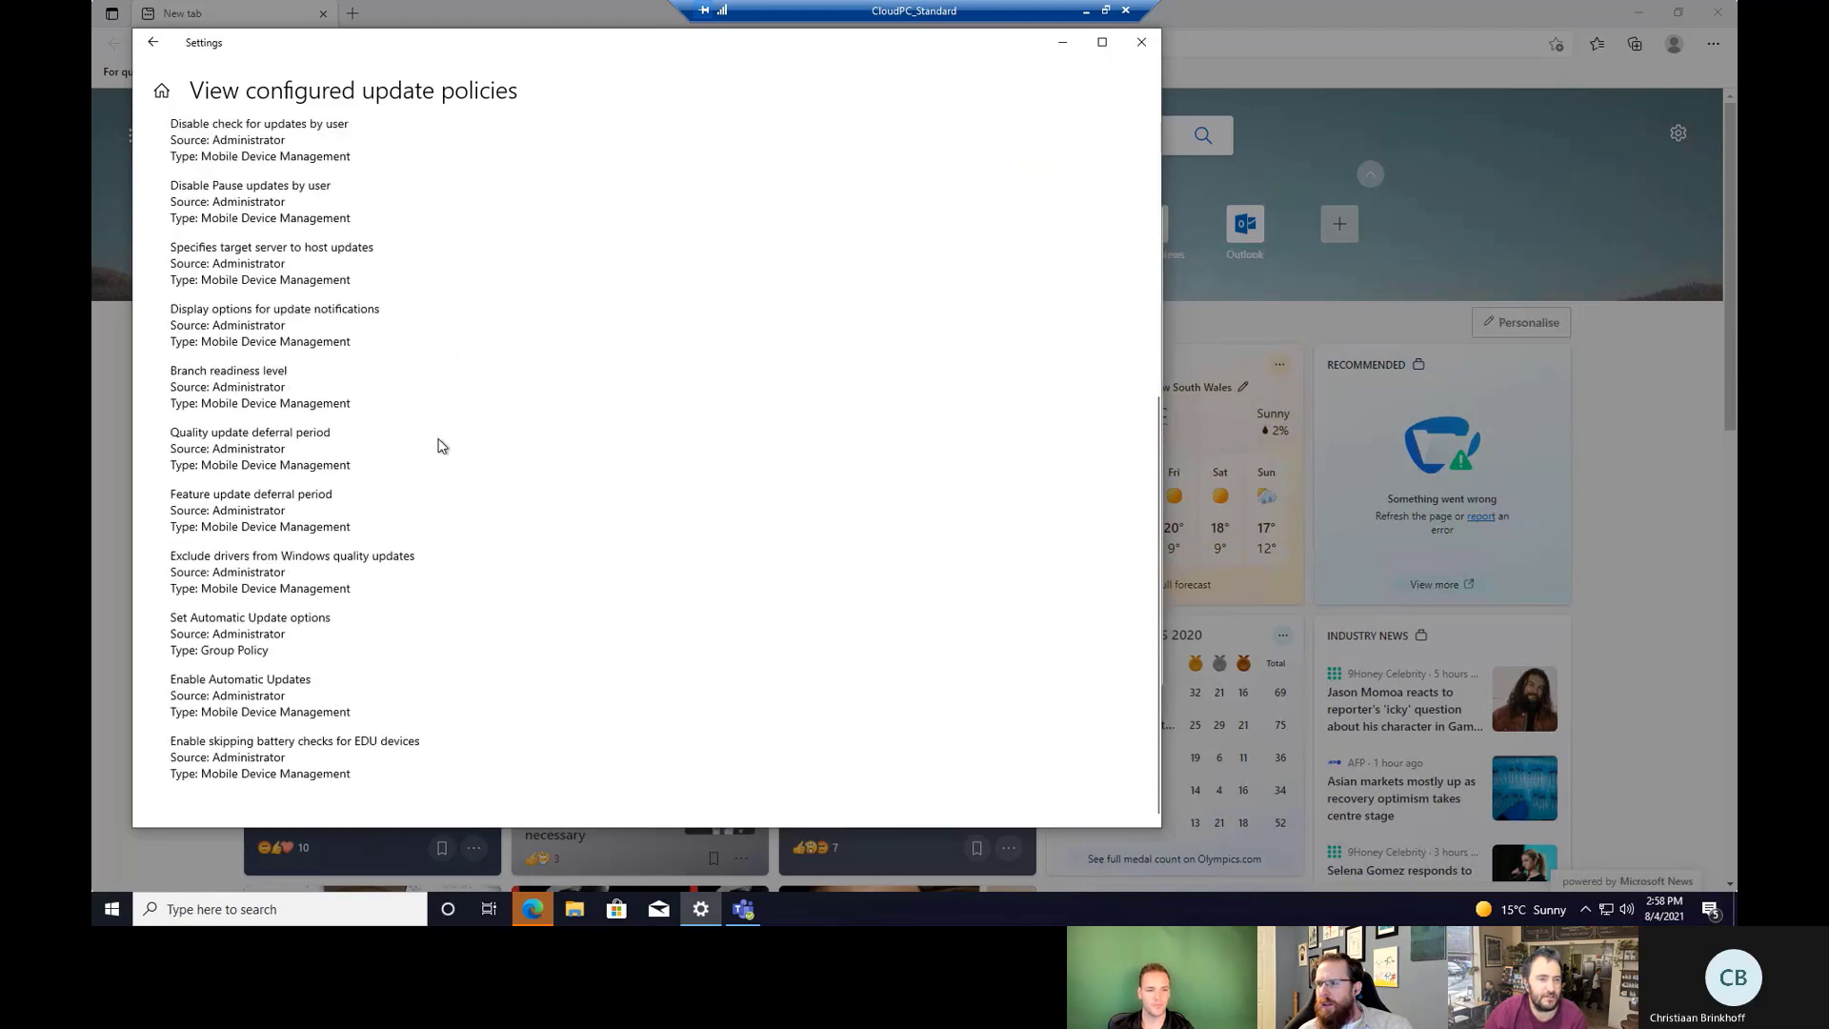
scroll(457, 407, "up", 5)
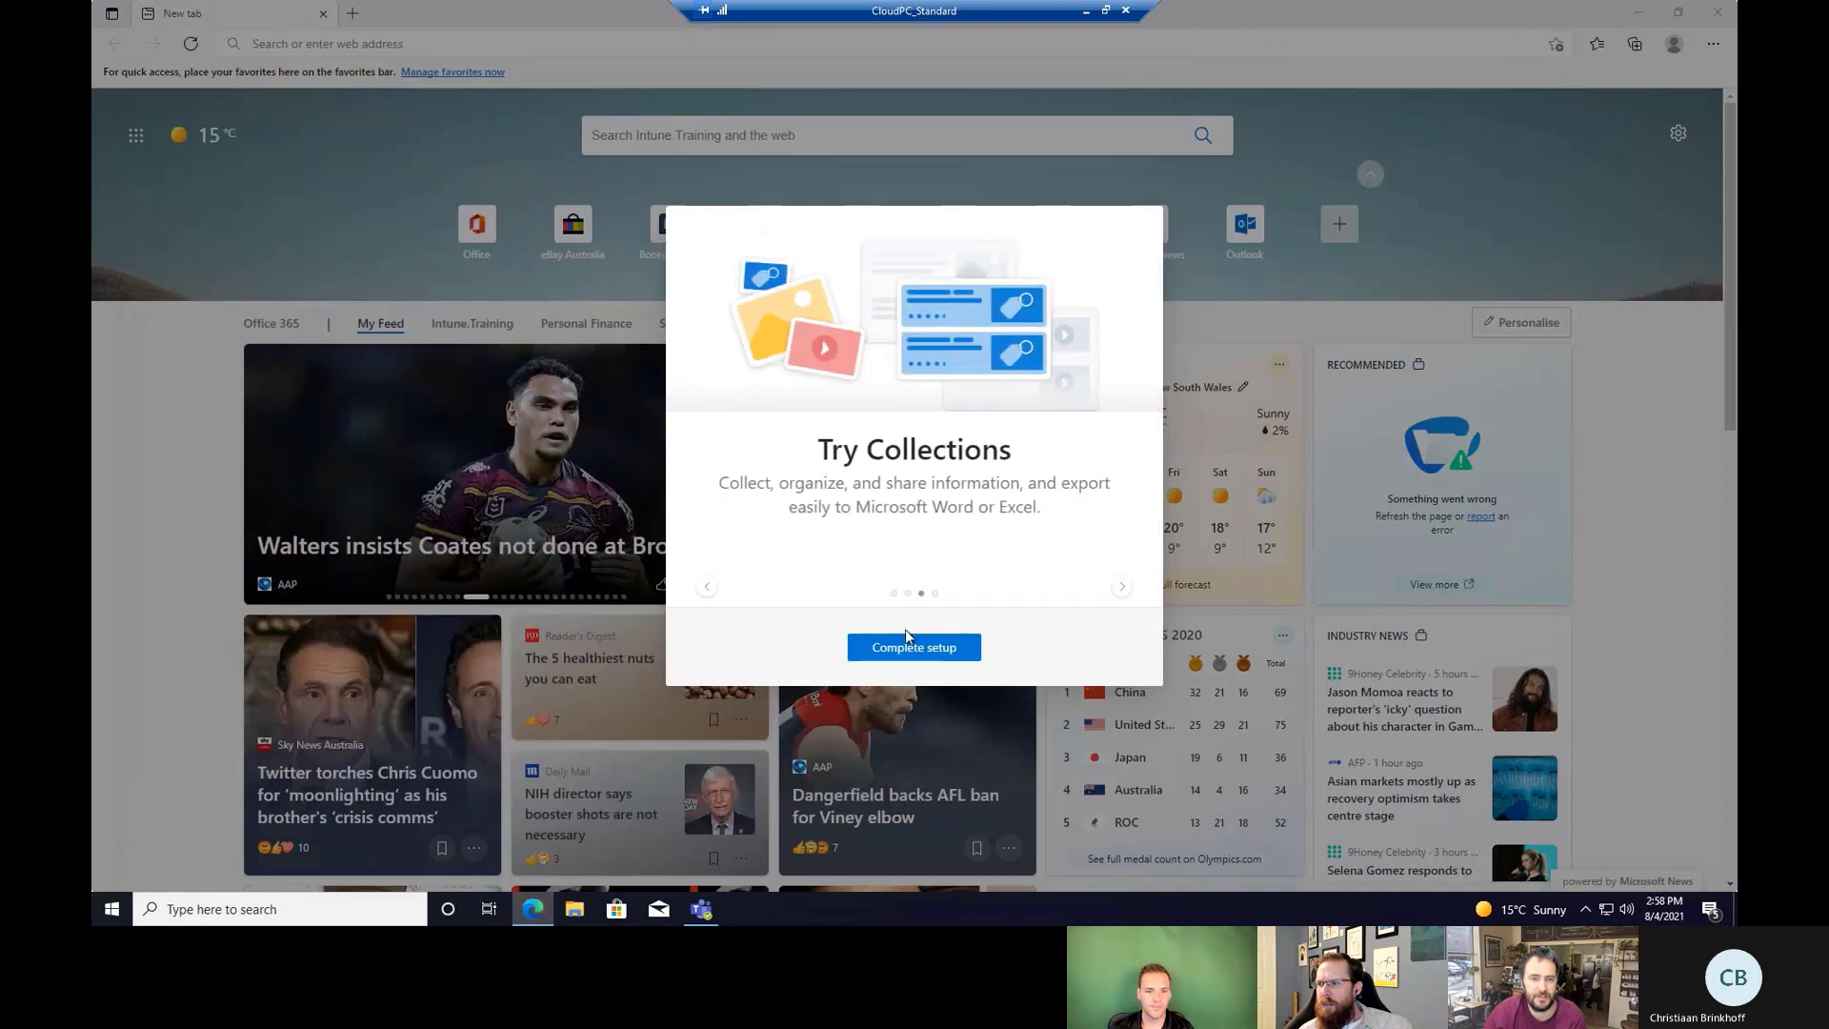
Finish Edge's first-run setup, confirming the new tab layout and enforced sync settings.
left_click(931, 653)
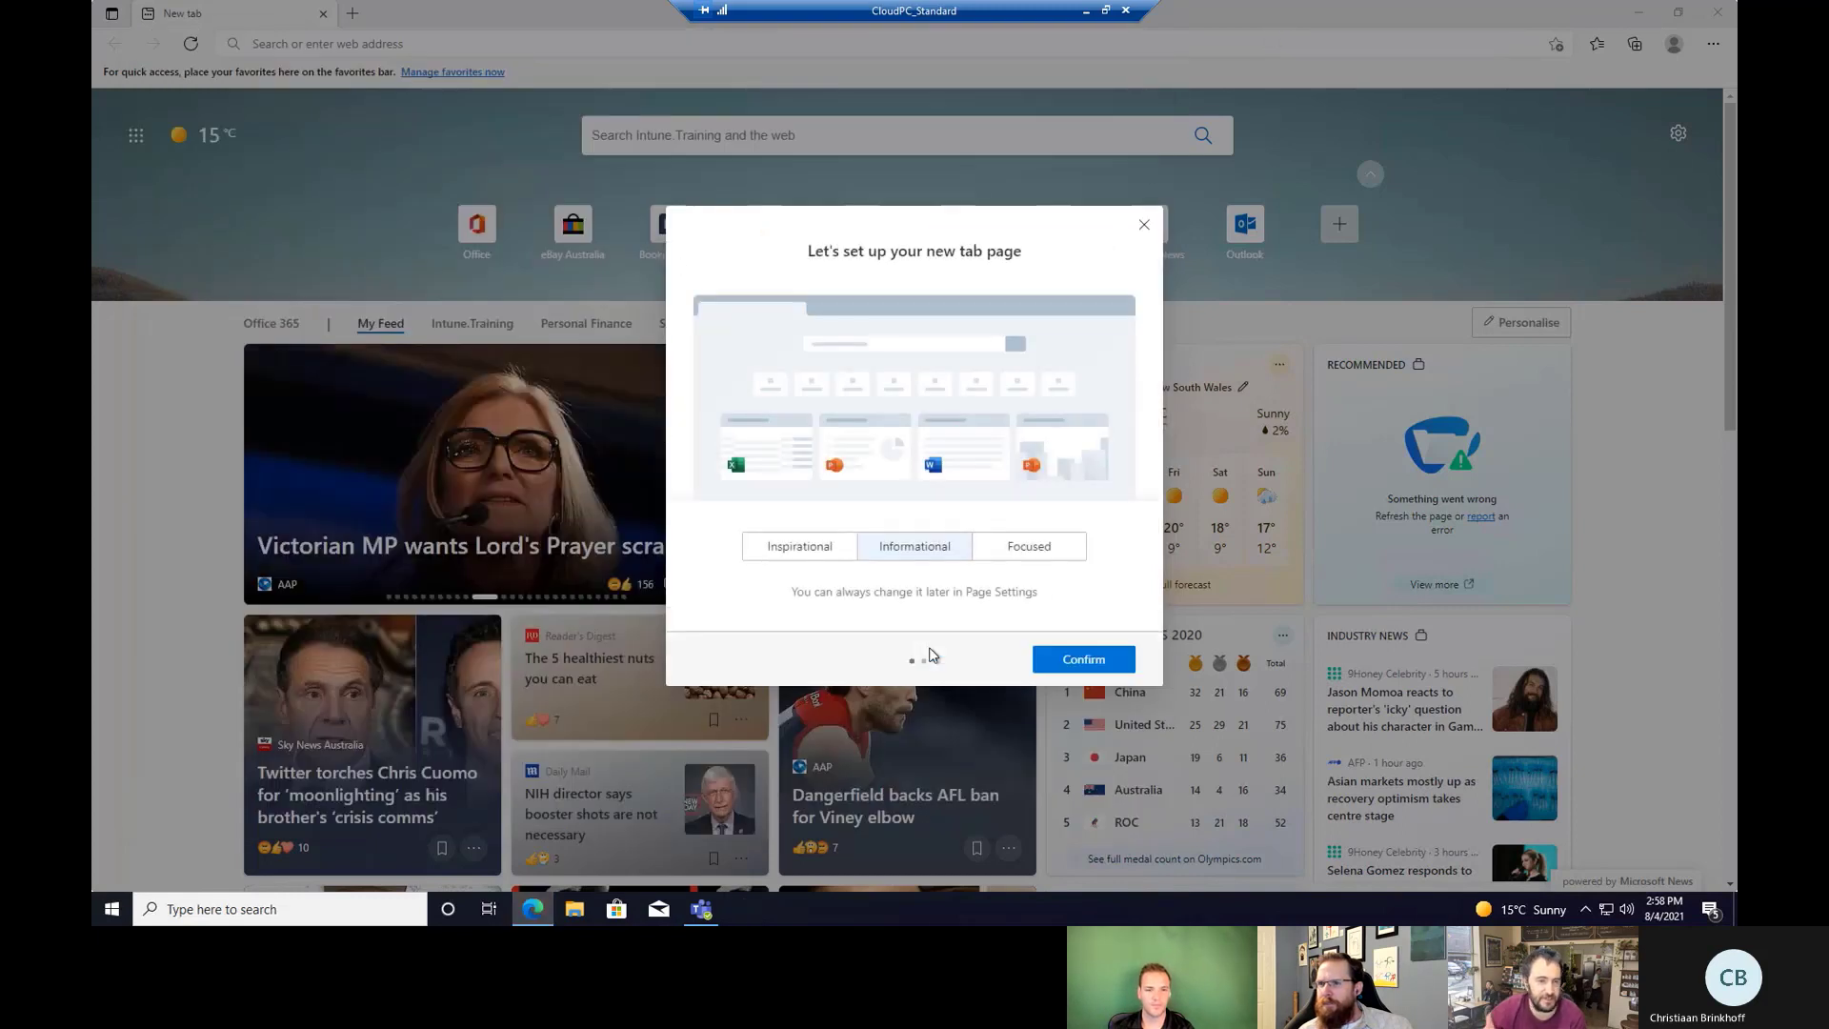
left_click(1115, 667)
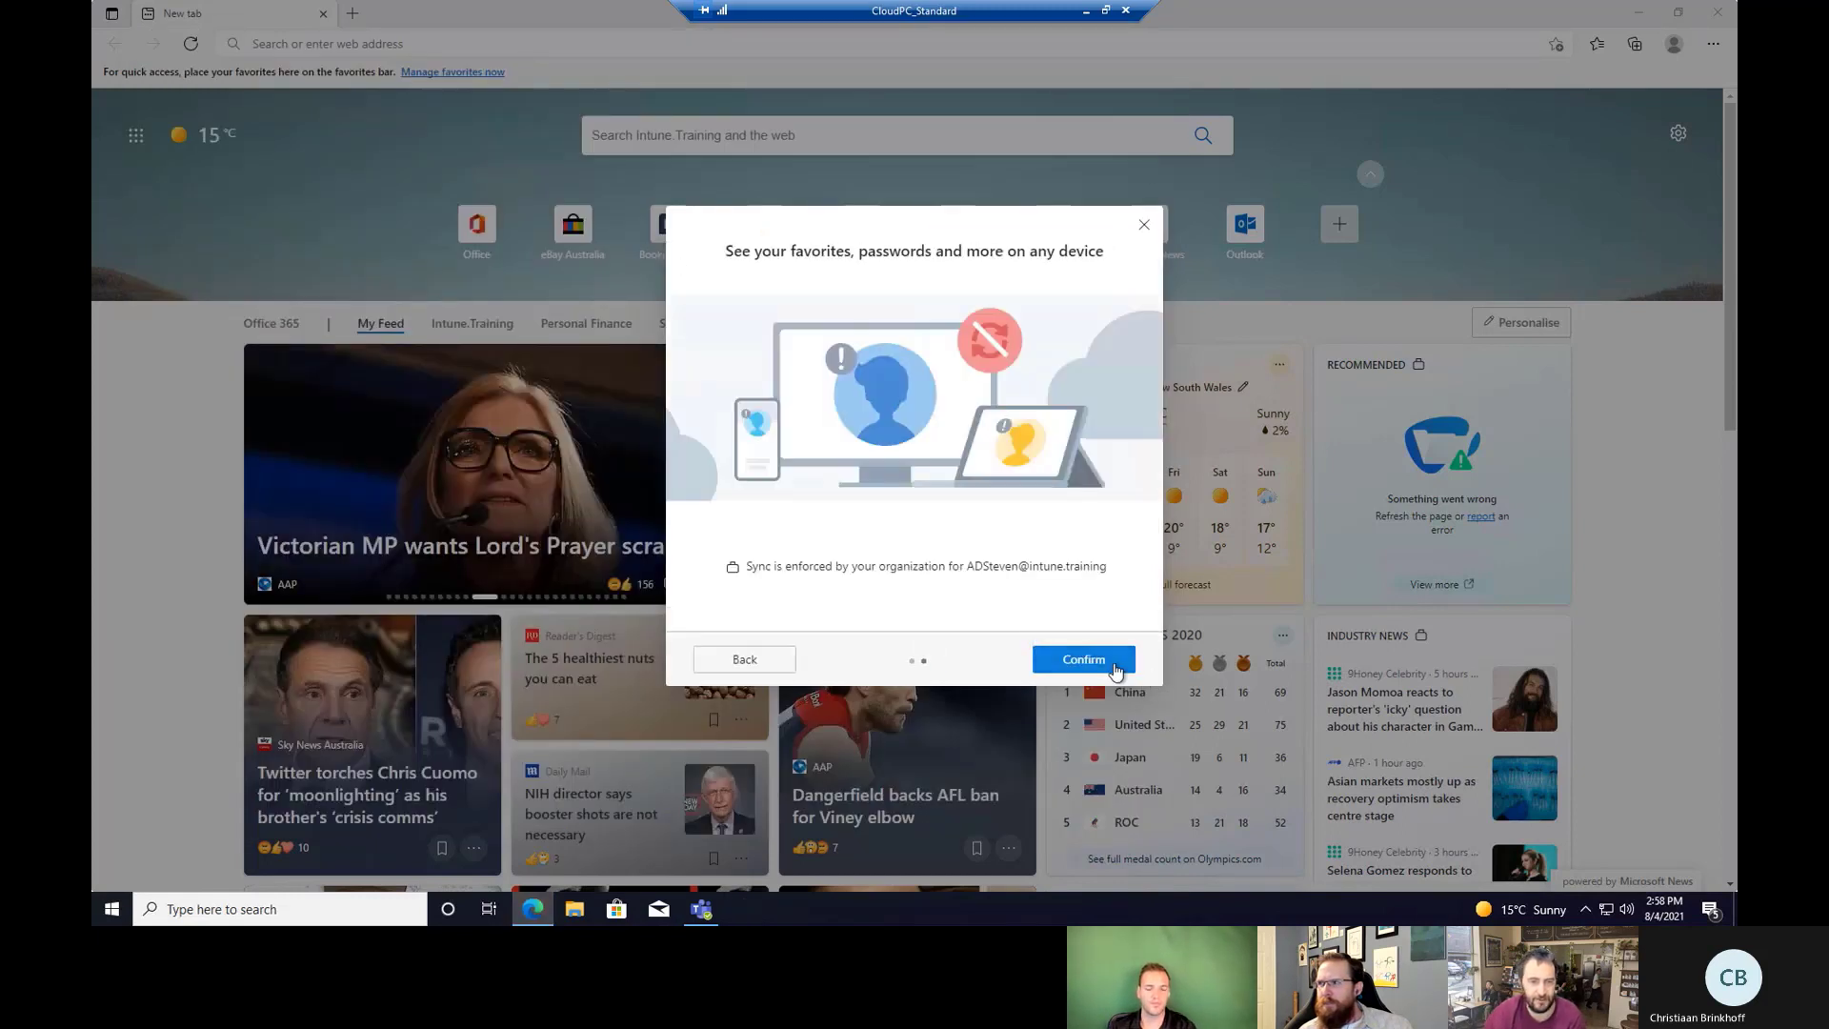
left_click(1083, 660)
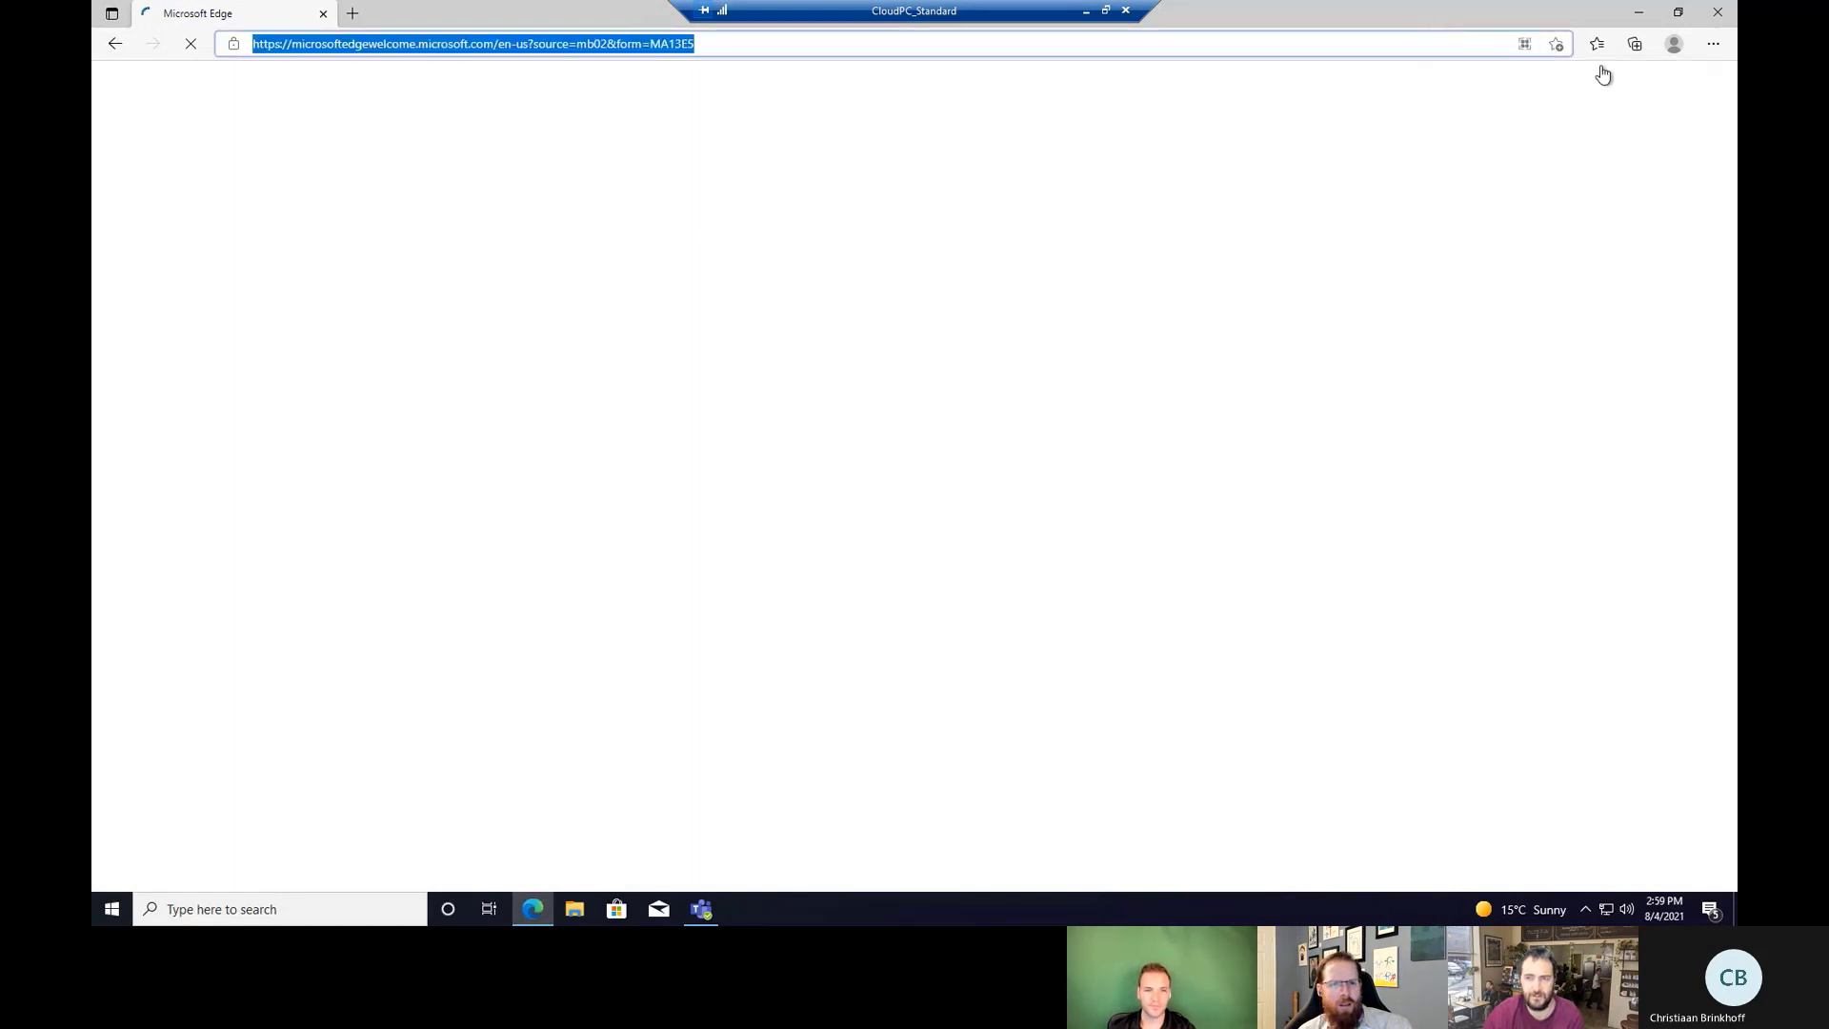
Check the signed-in work profile, step into the welcome tour, then close Edge.
left_click(1673, 43)
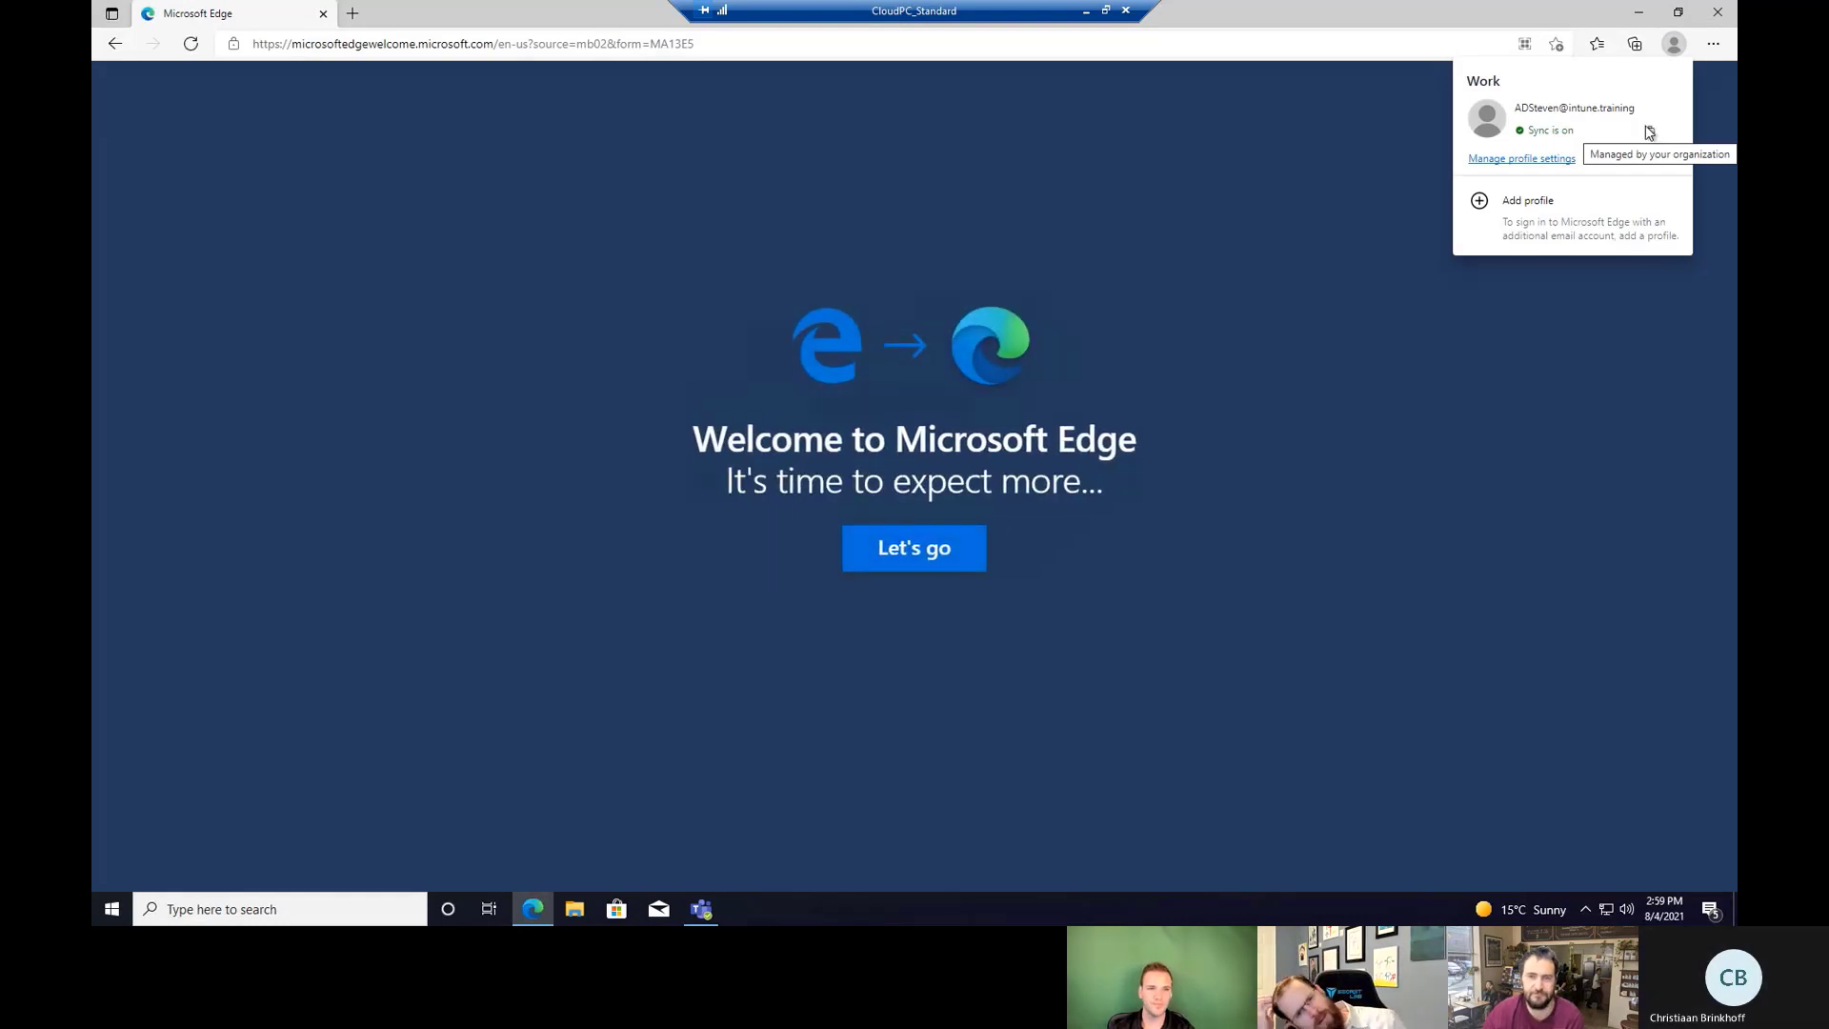
left_click(1425, 38)
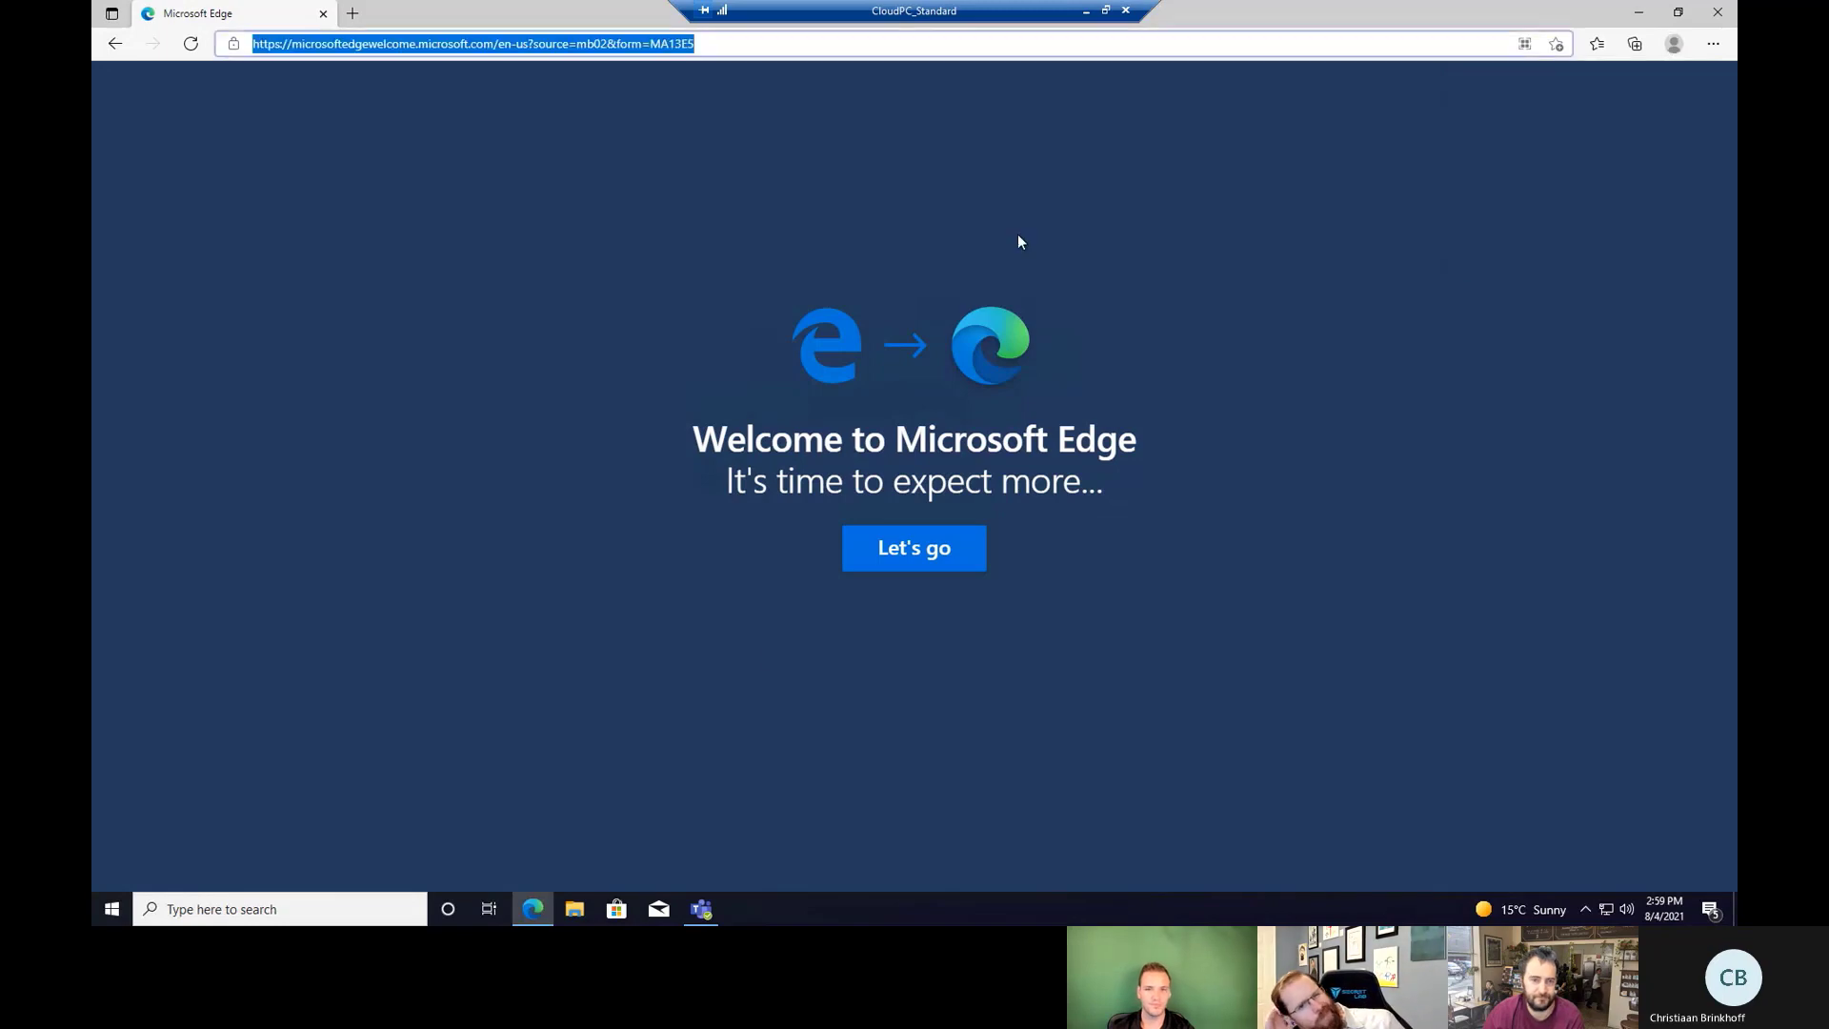
left_click(911, 550)
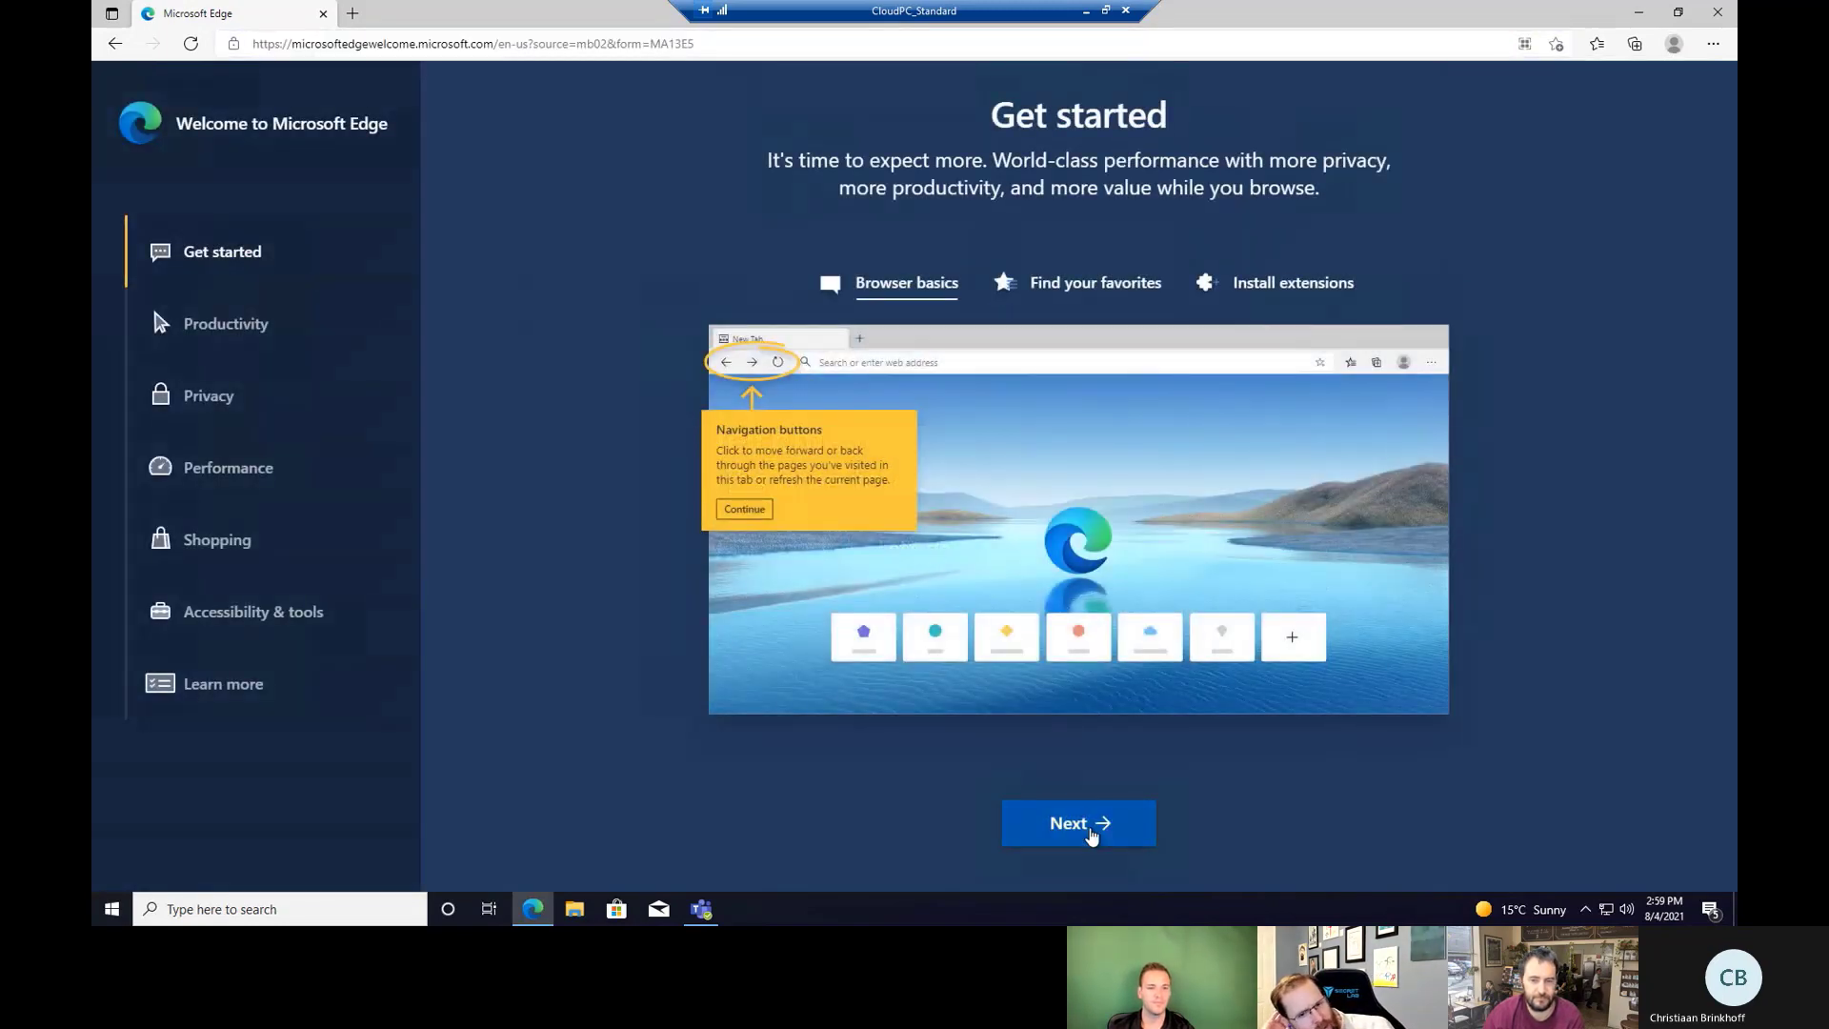
left_click(1092, 834)
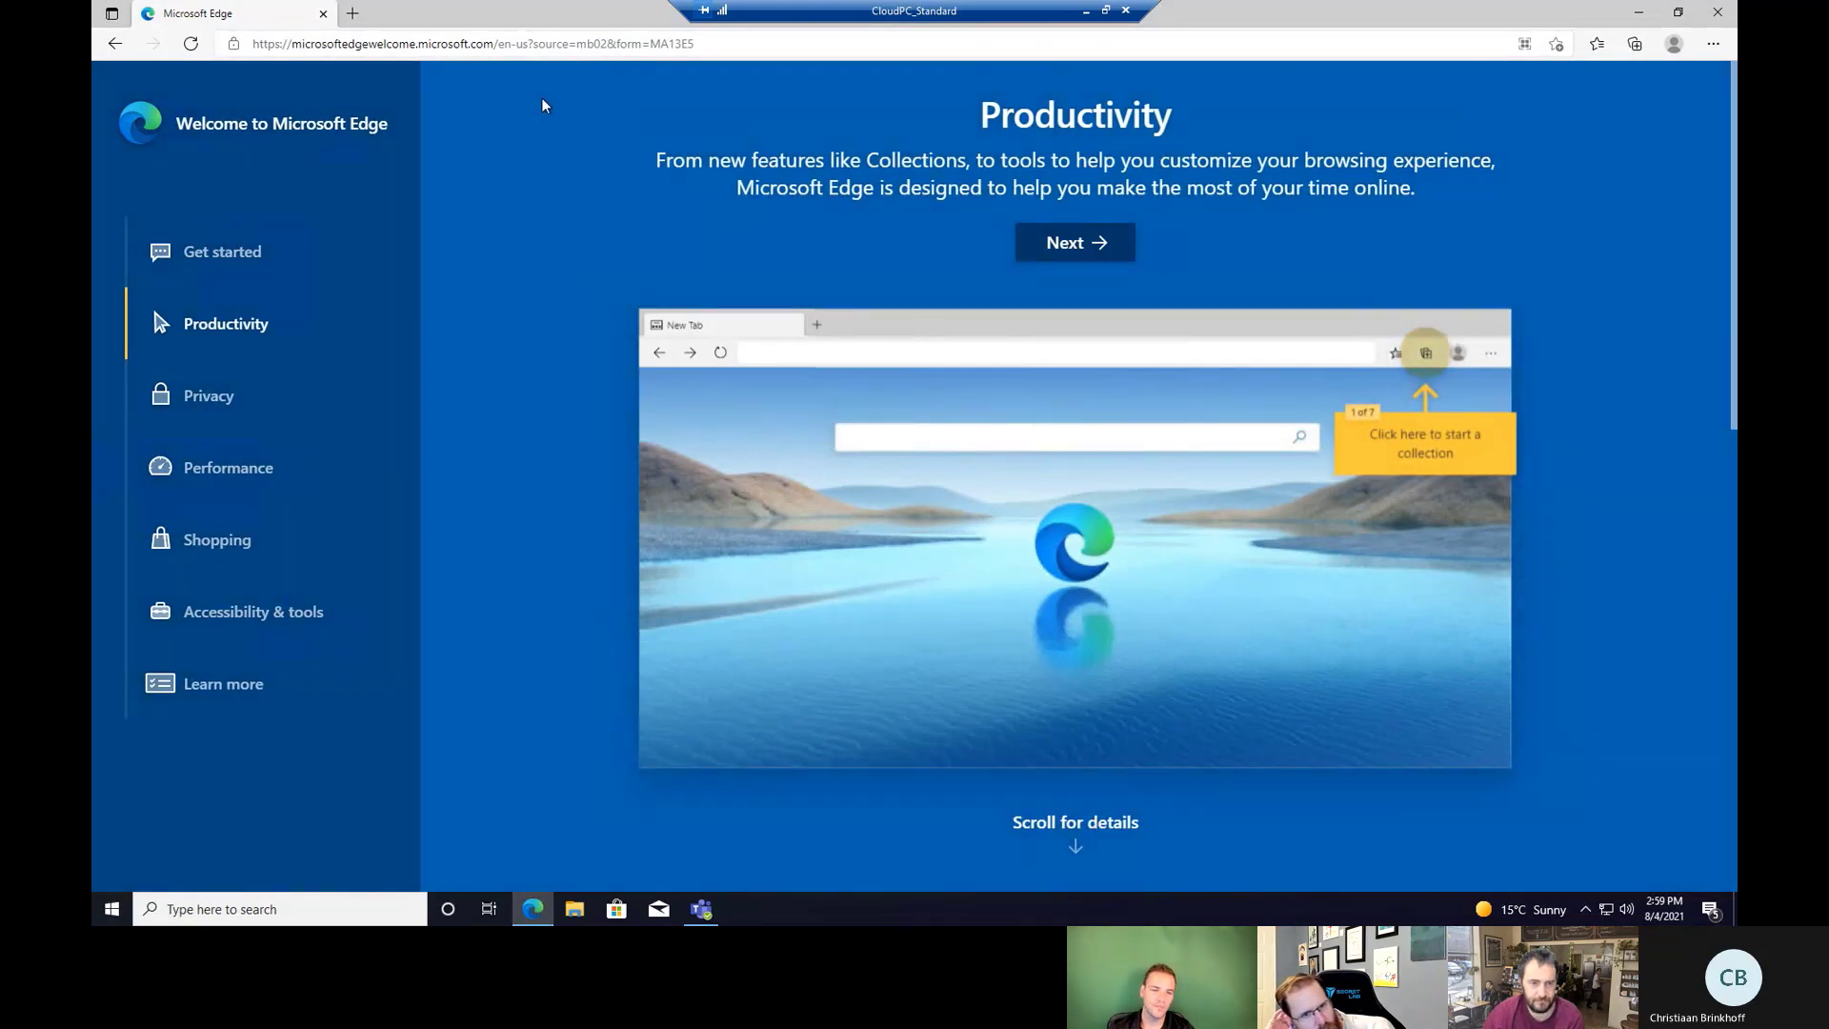
left_click(322, 16)
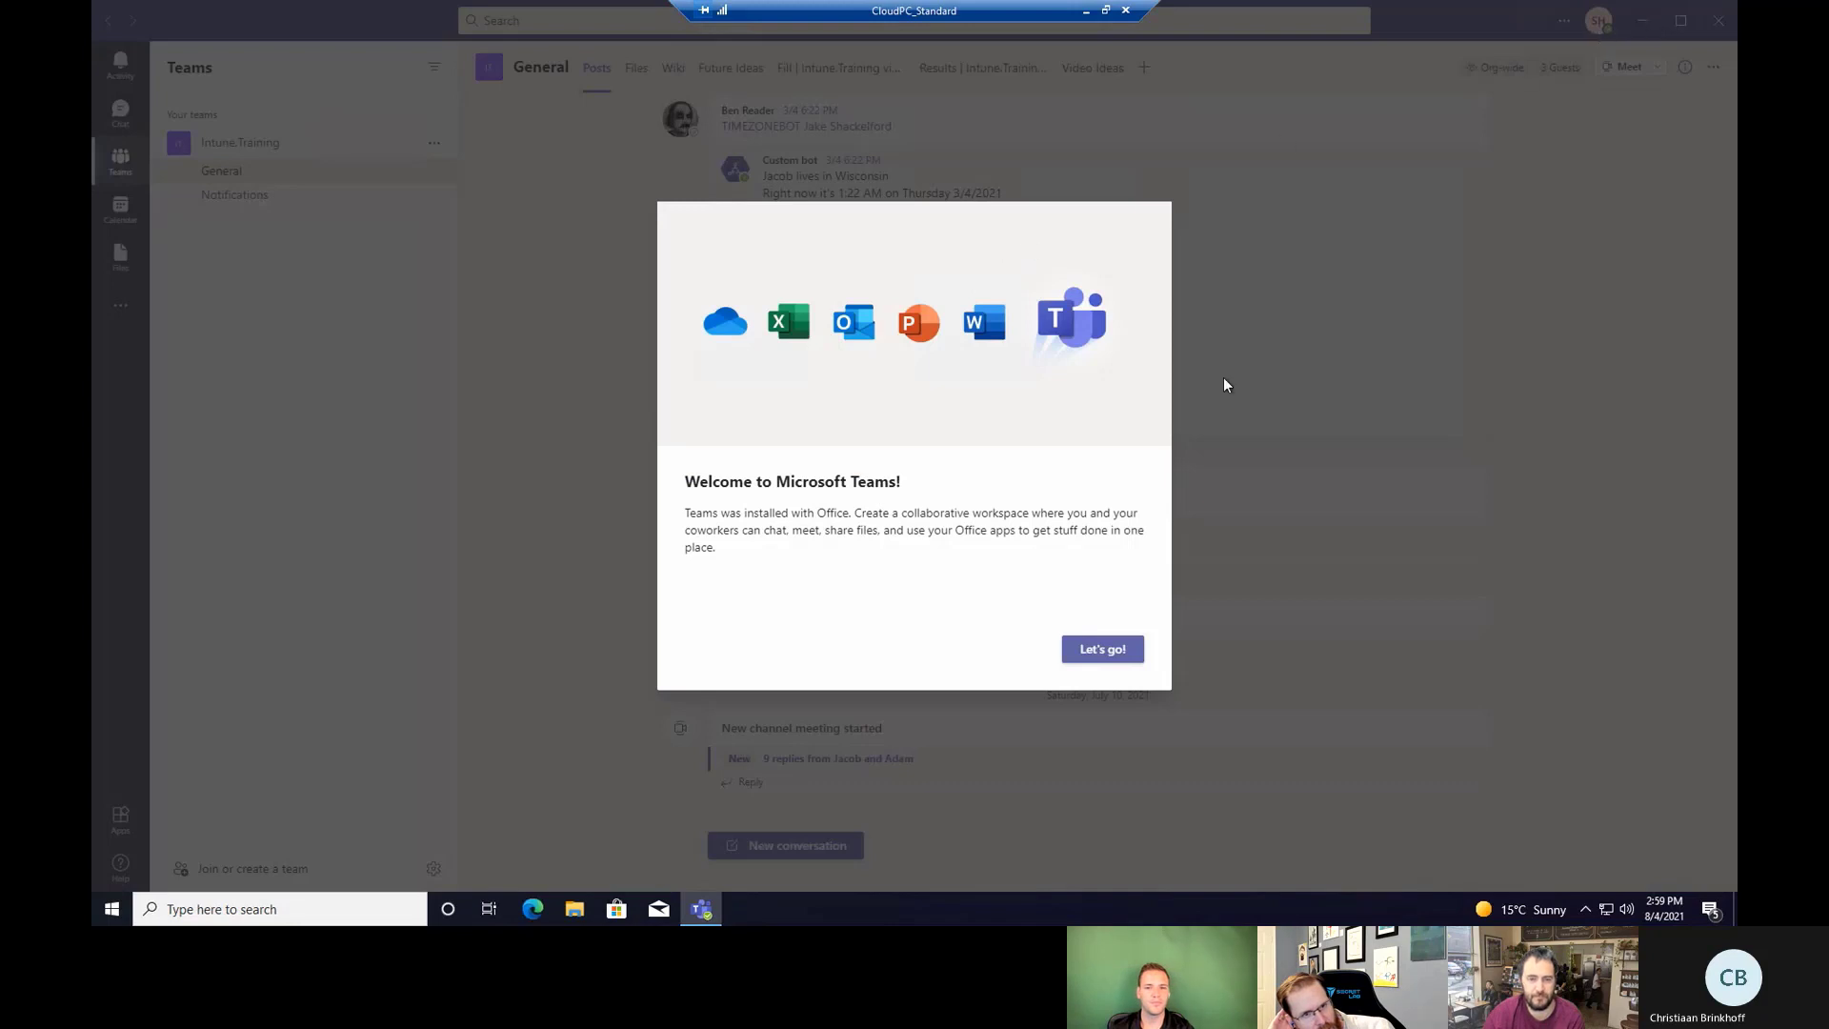
Quit Microsoft Teams from its taskbar icon.
right_click(701, 908)
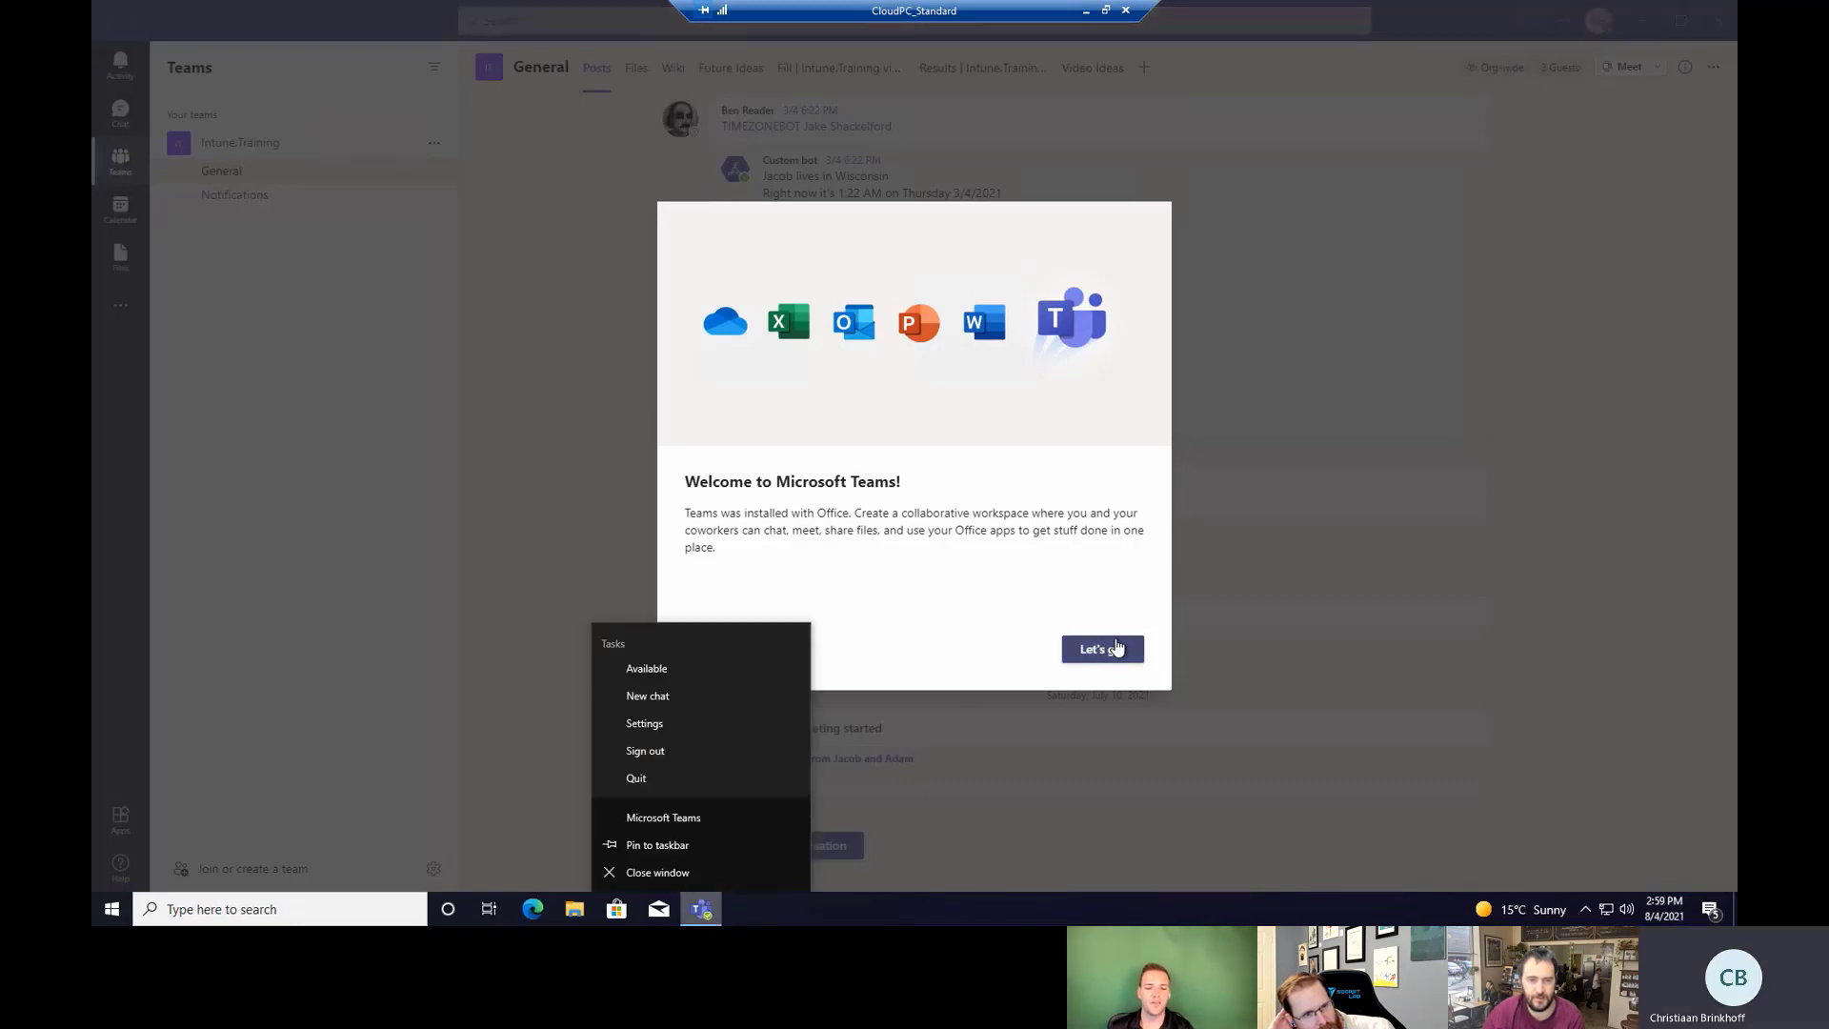
left_click(646, 782)
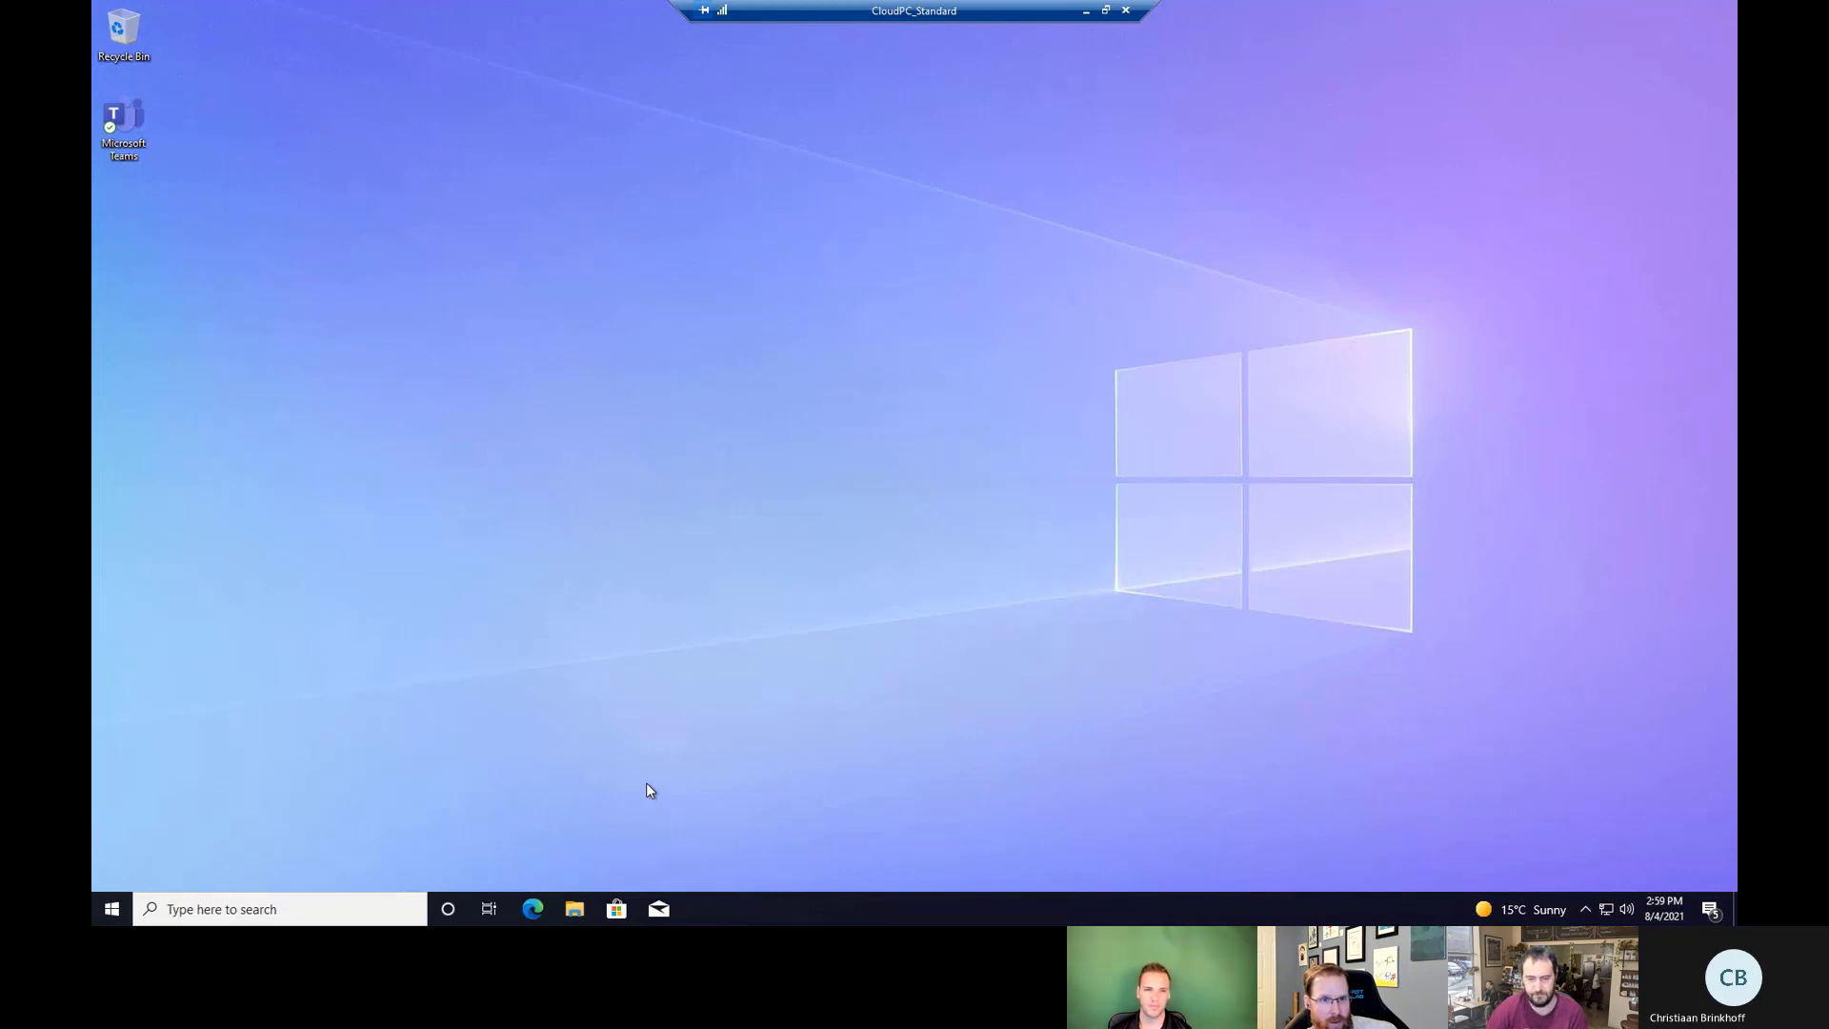
Browse the Start menu app list, then dismiss it back to the empty desktop.
left_click(103, 914)
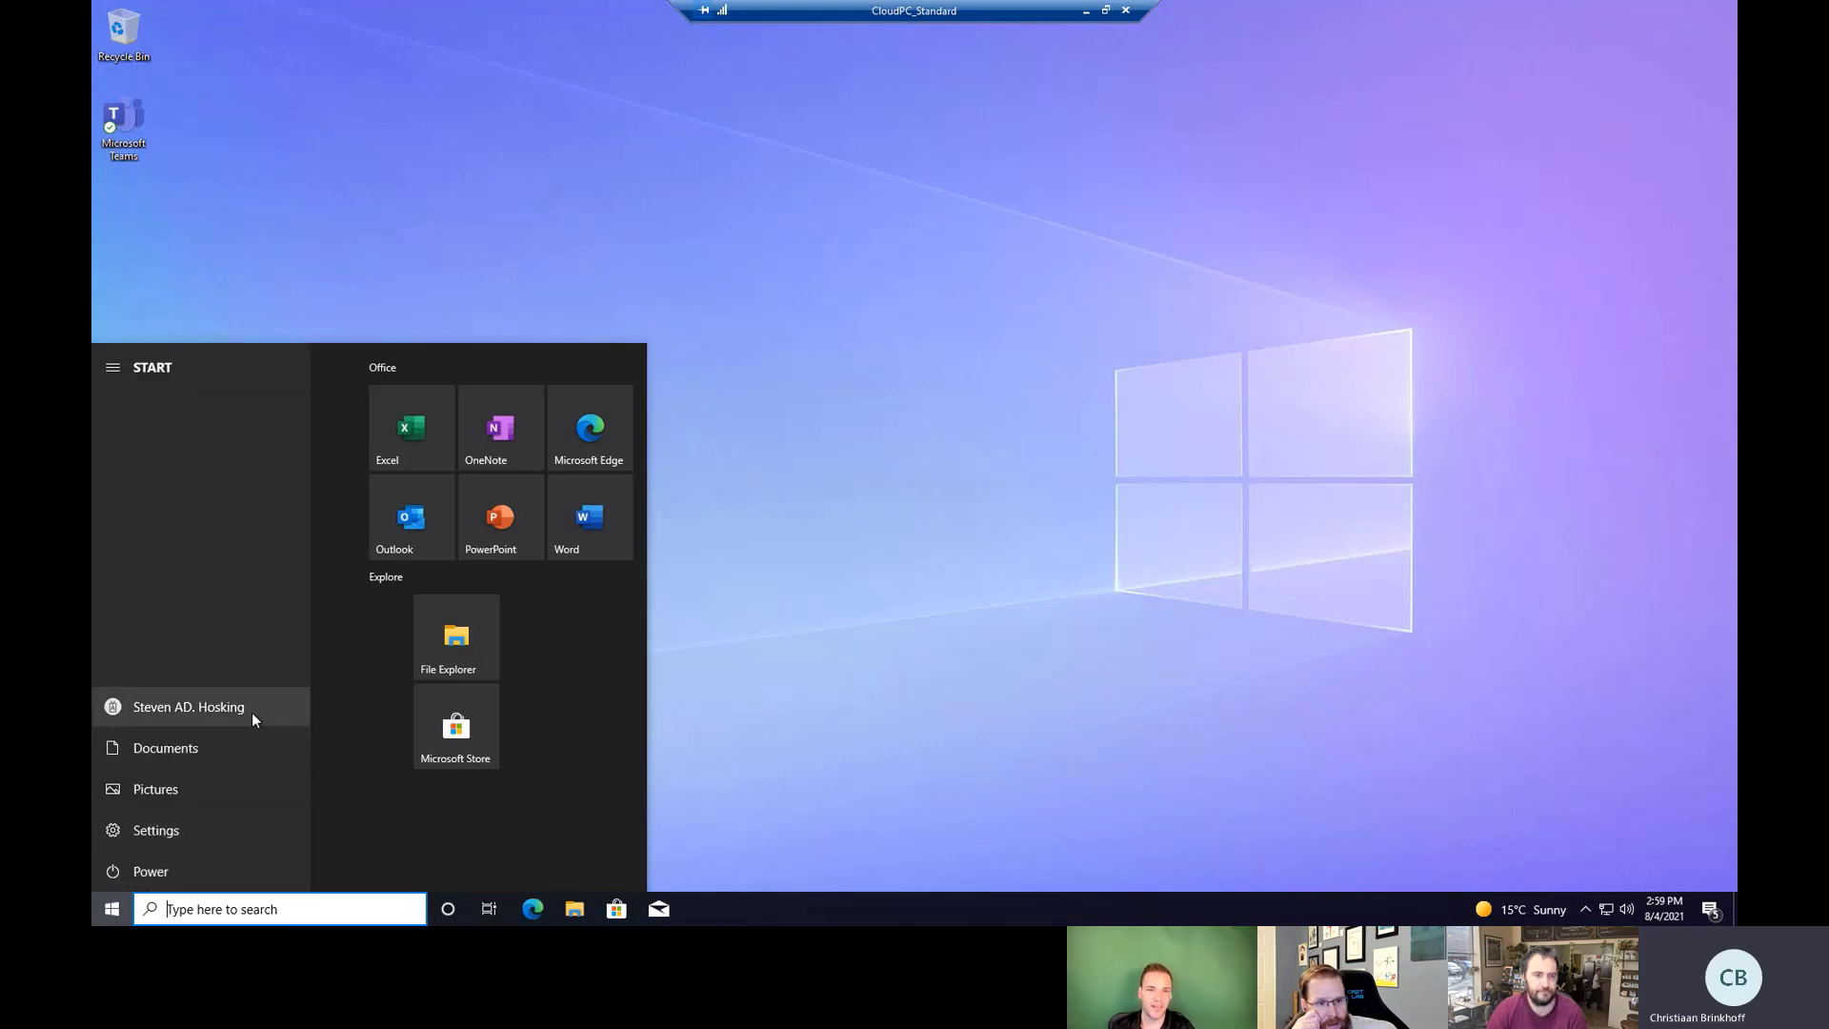
scroll(266, 727, "down", 6)
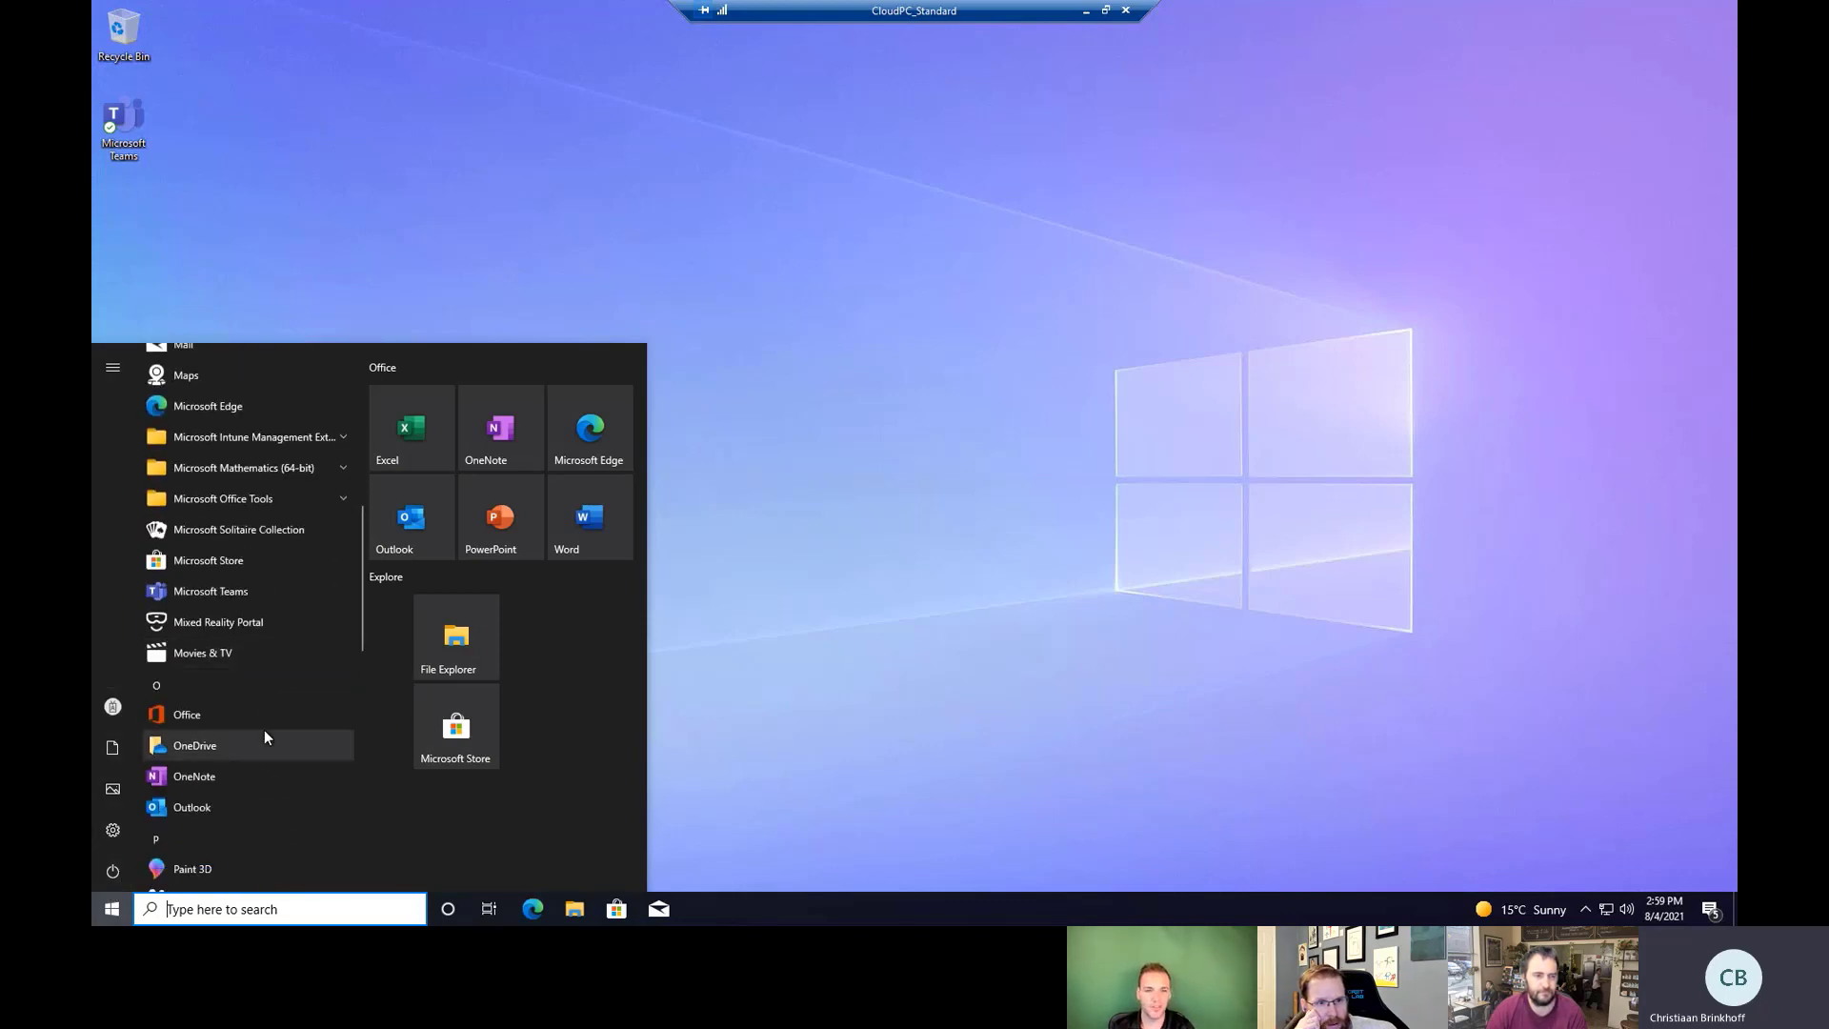
scroll(265, 729, "down", 8)
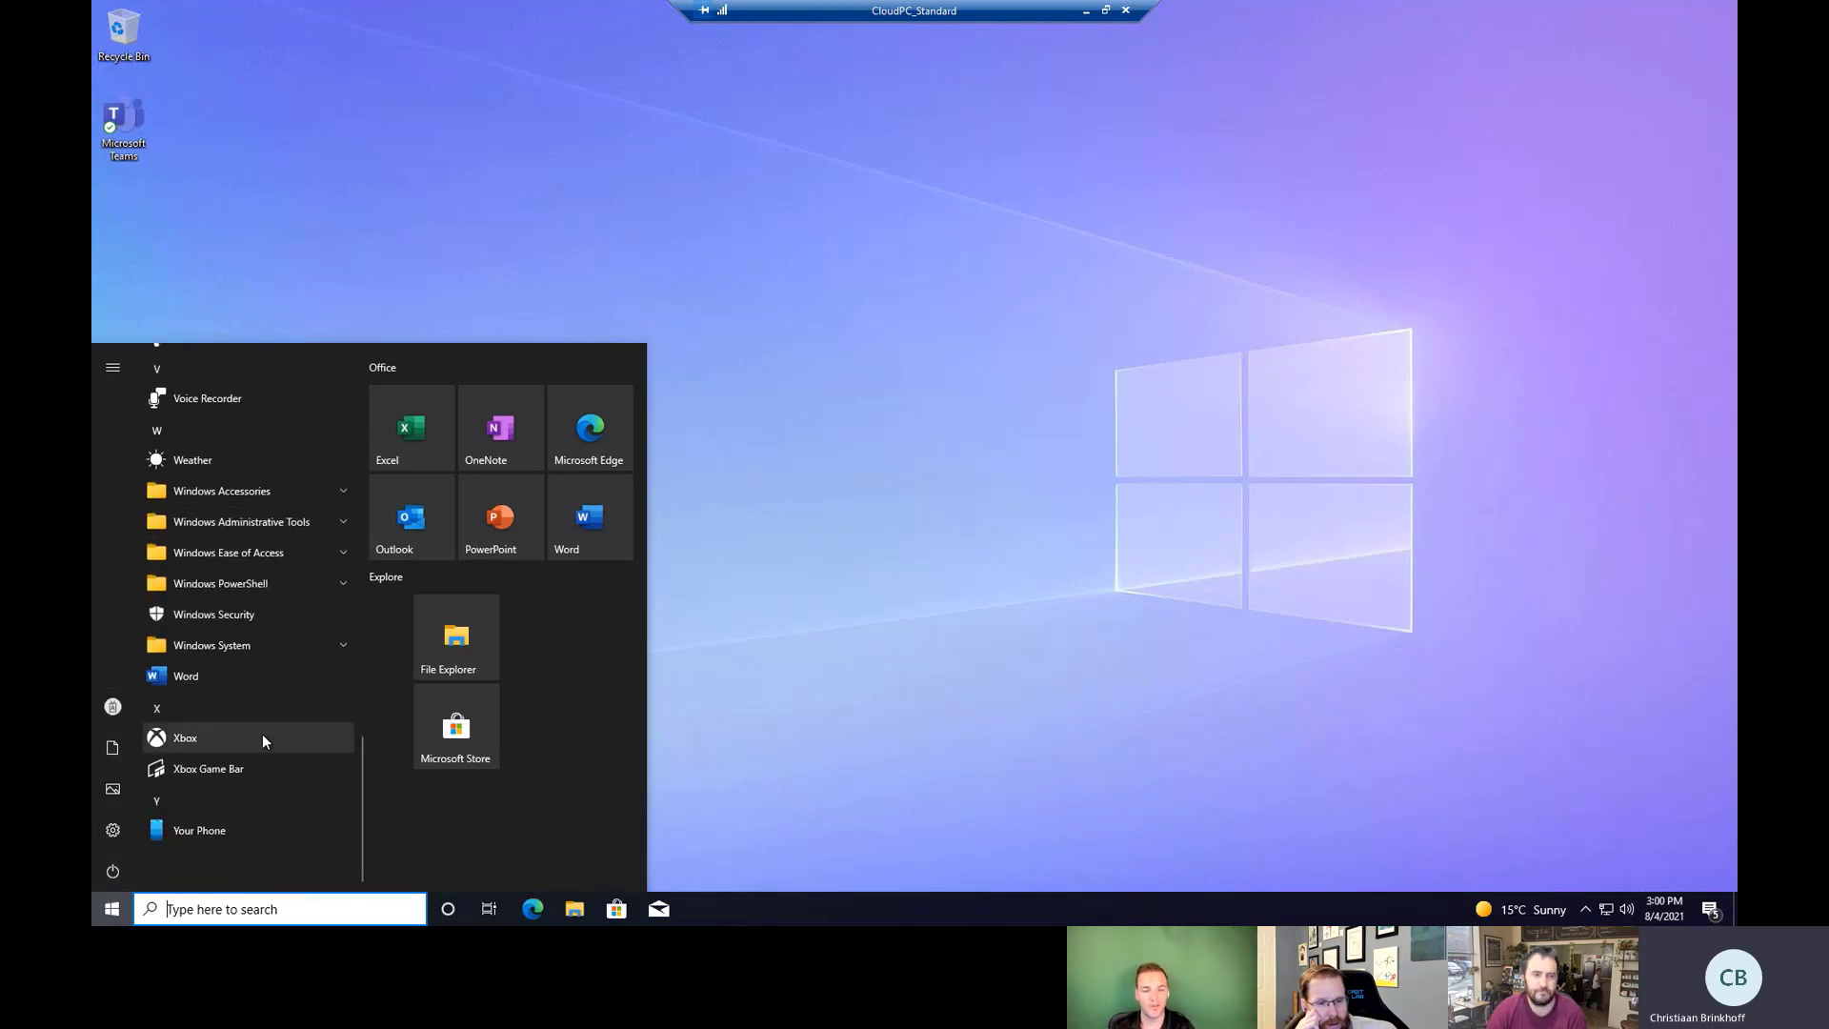
scroll(266, 732, "up", 15)
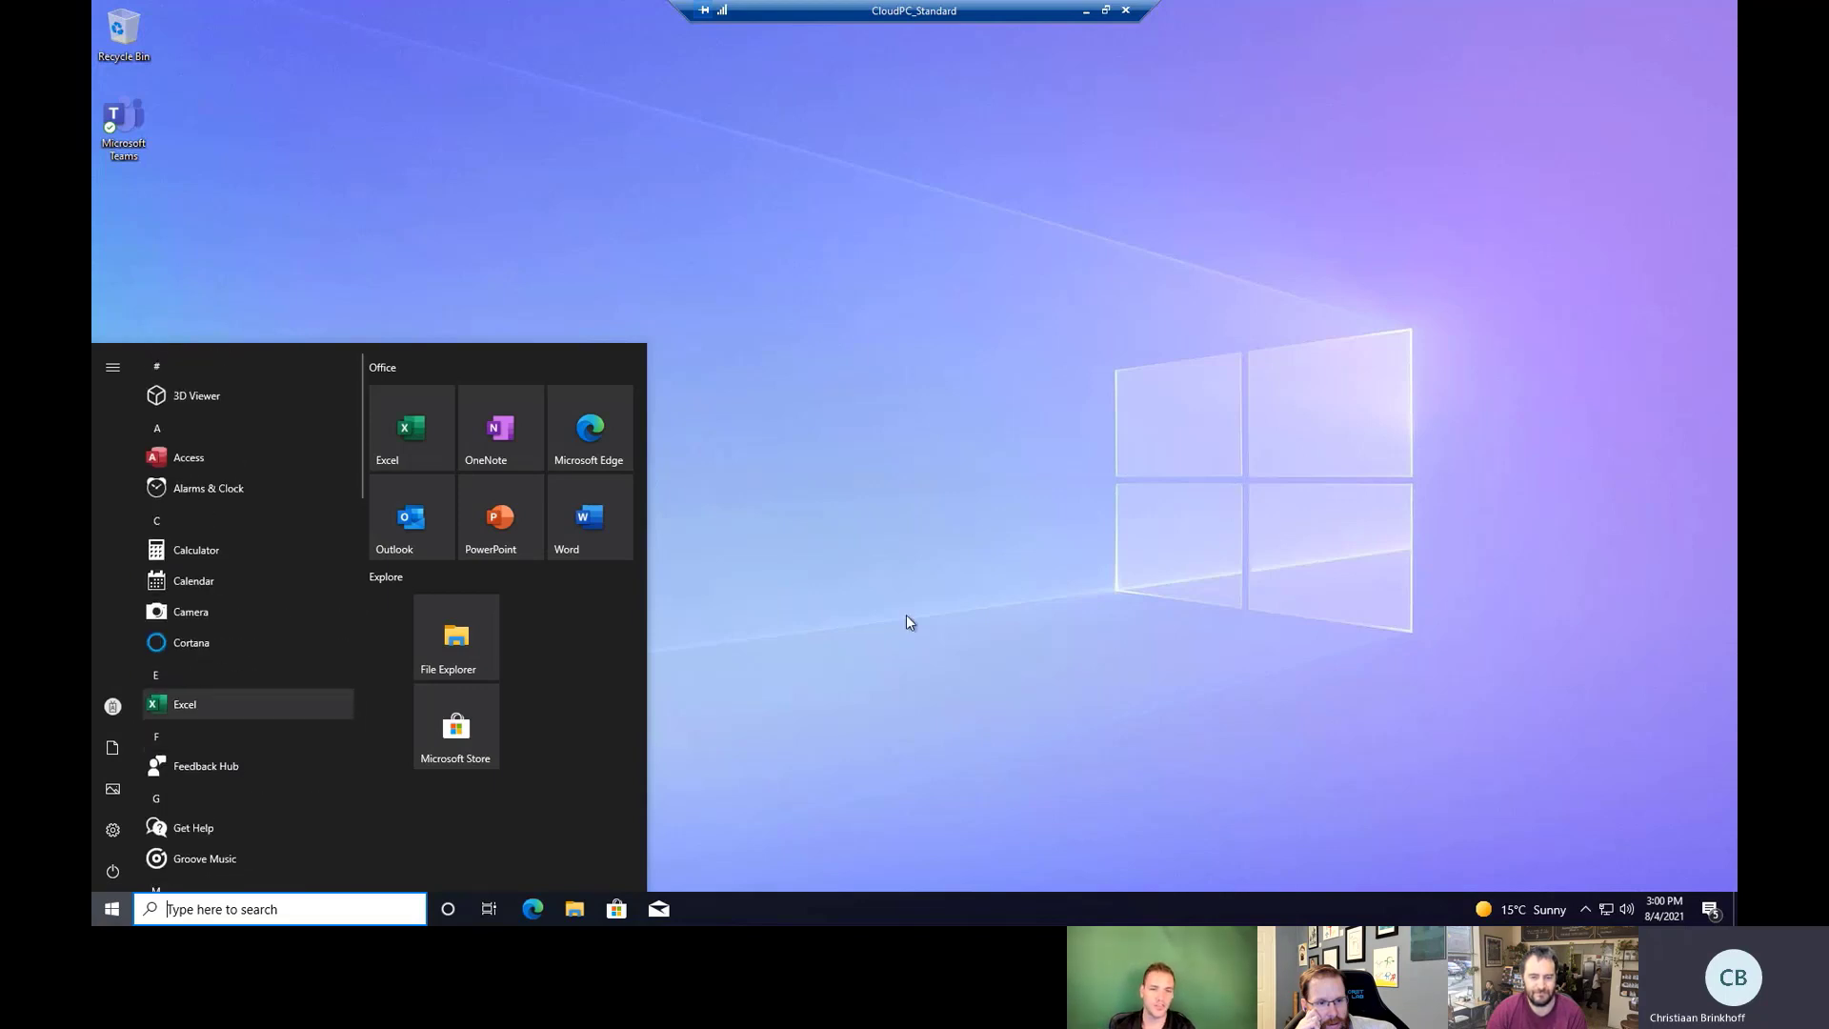
left_click(1029, 615)
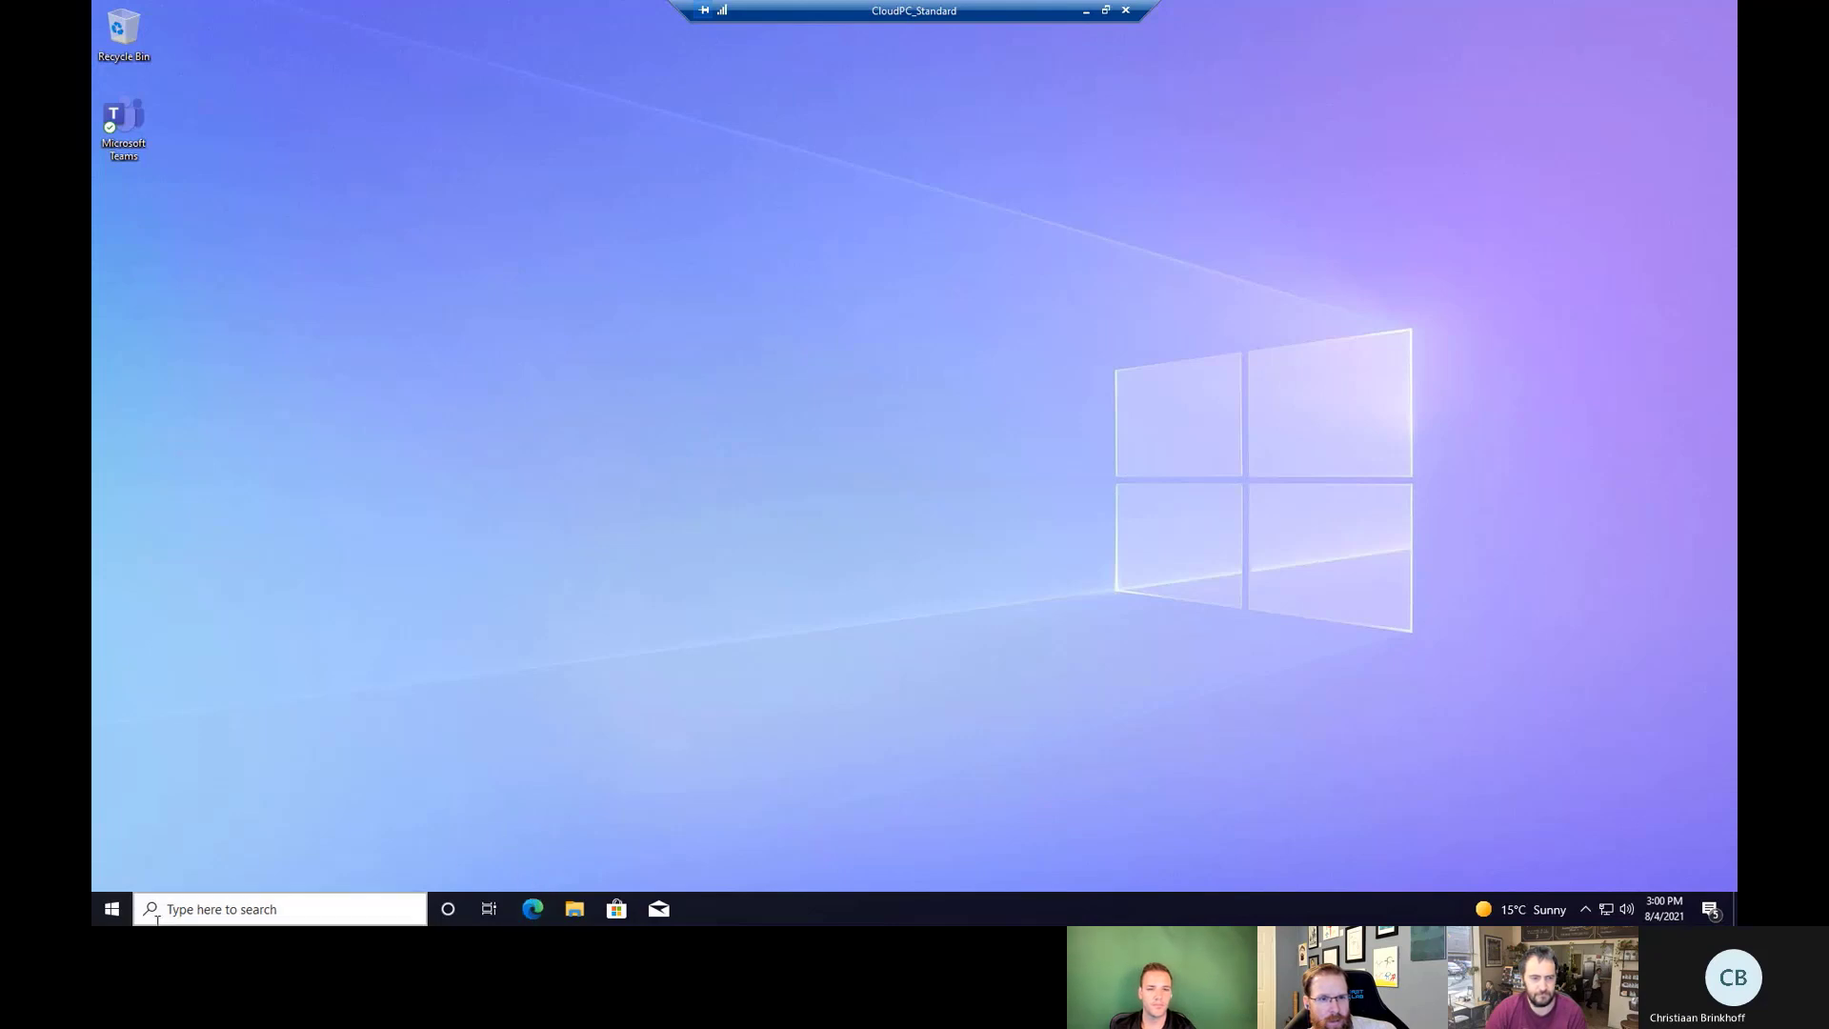
Type 'this is my session' in Notepad, then window the session and drag it aside.
left_click(112, 908)
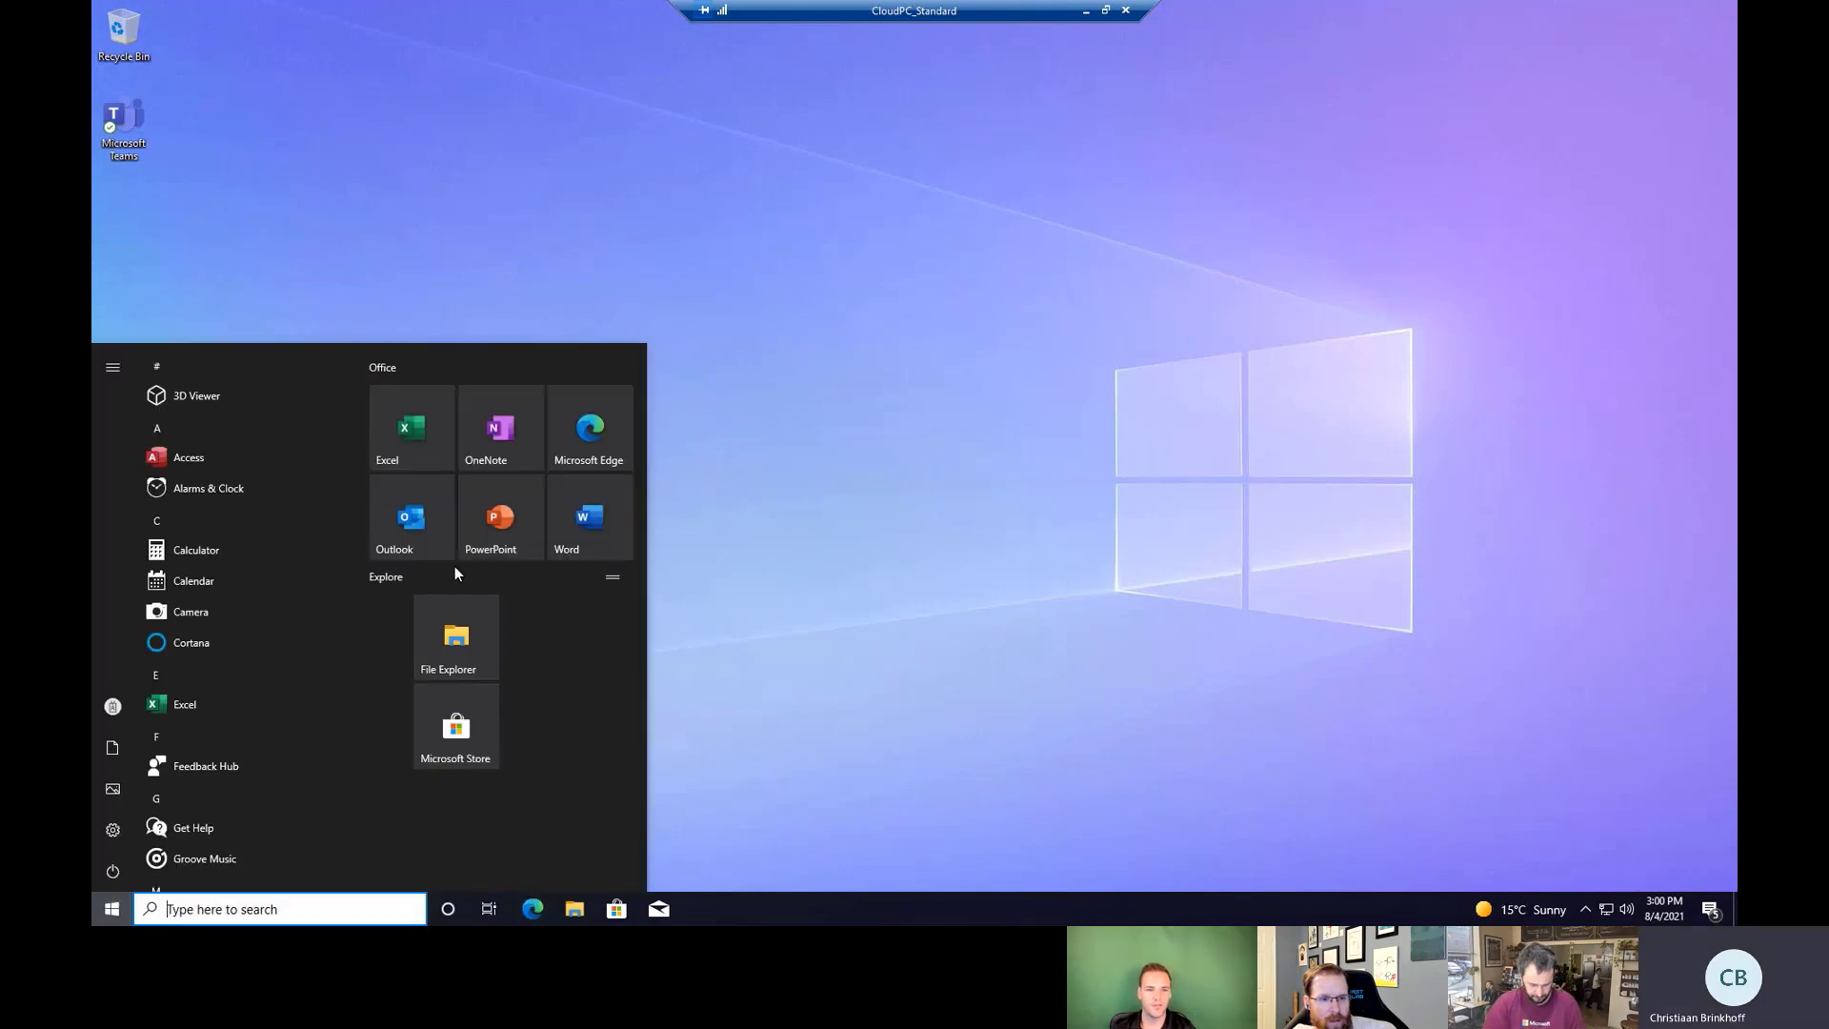
type("notepad")
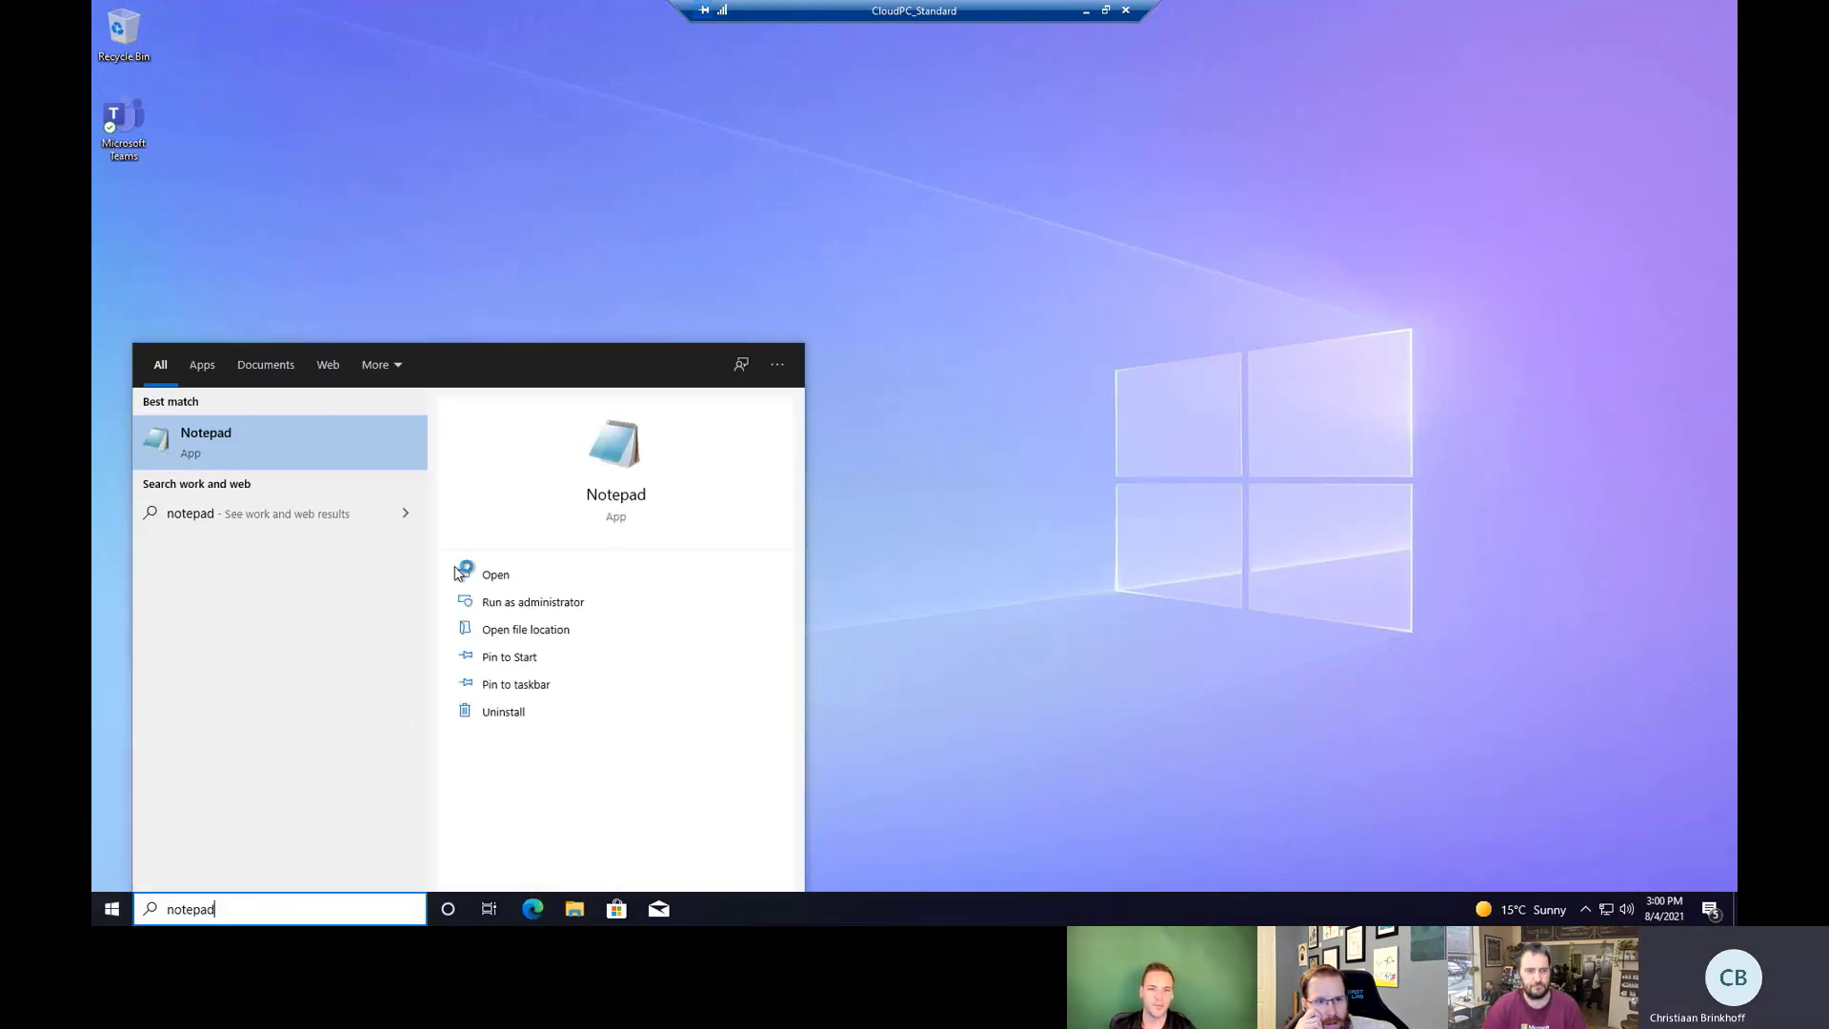
left_click(458, 572)
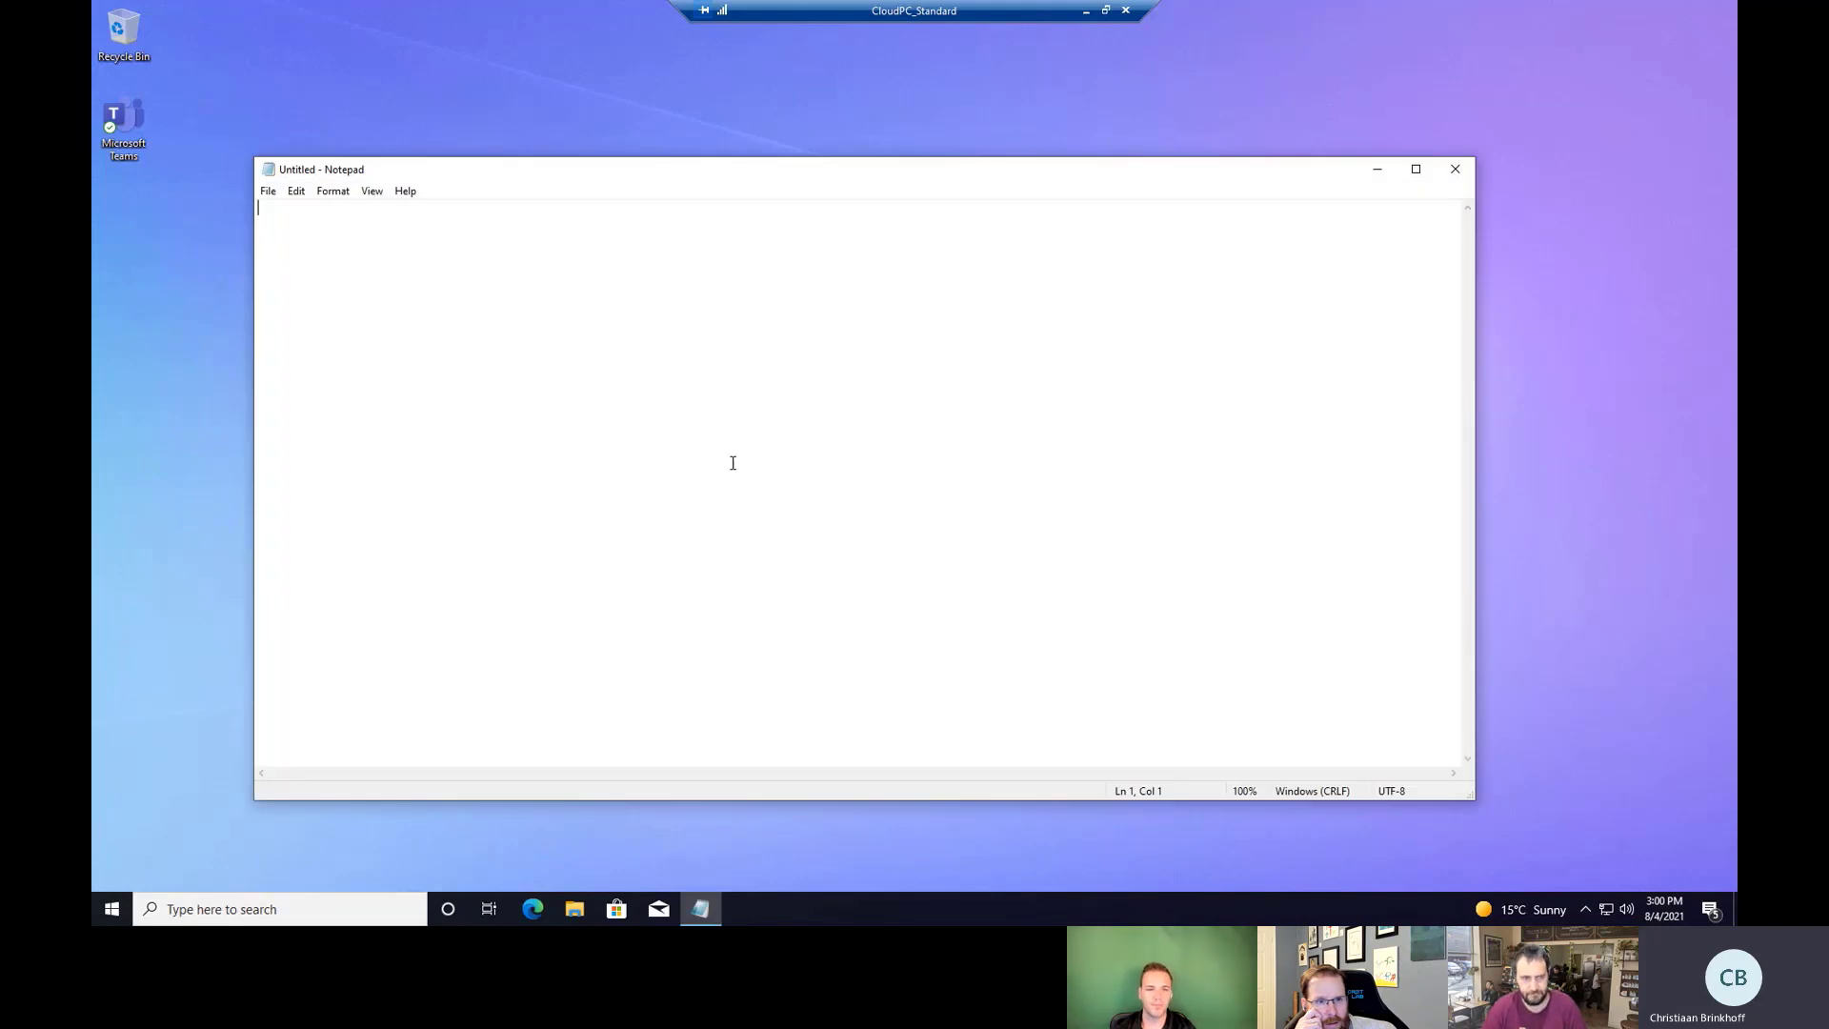
type("this is my session")
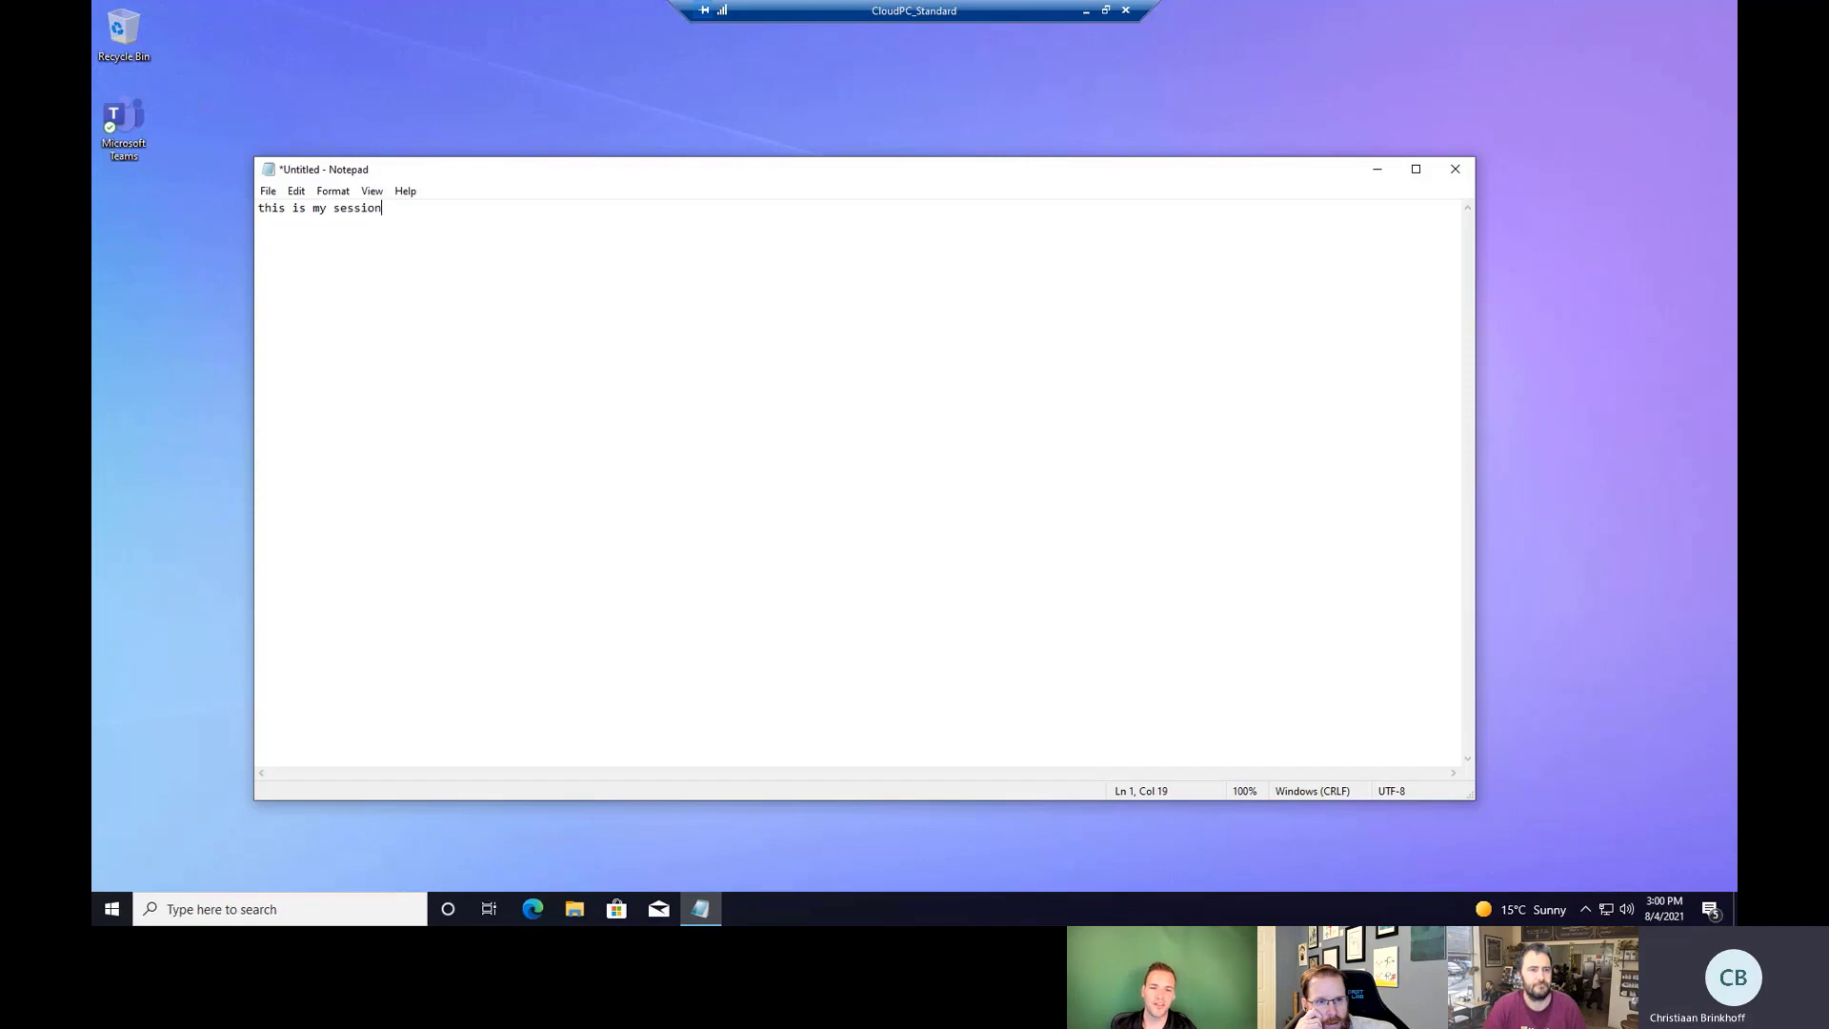
double_click(866, 13)
left_click_drag(775, 17, 1196, 192)
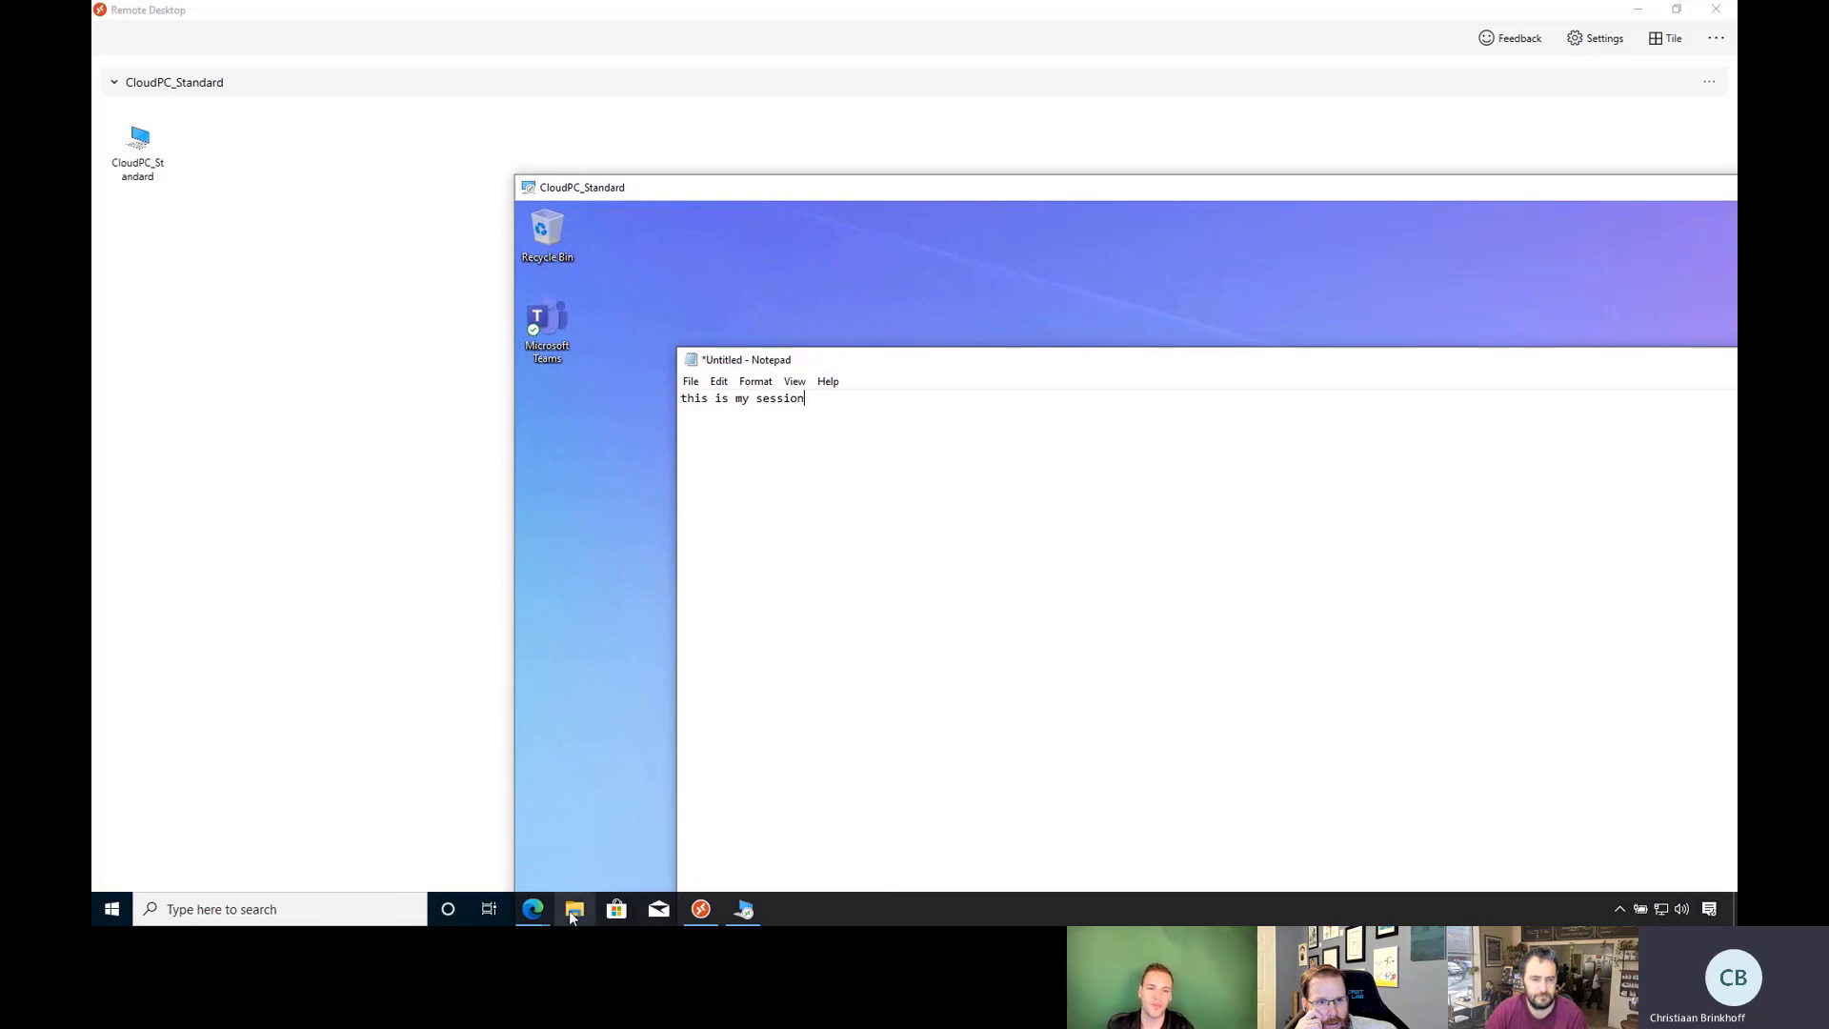
Move the Cloud PC window aside and bring up the Remote Desktop Web Client tab.
left_click(532, 909)
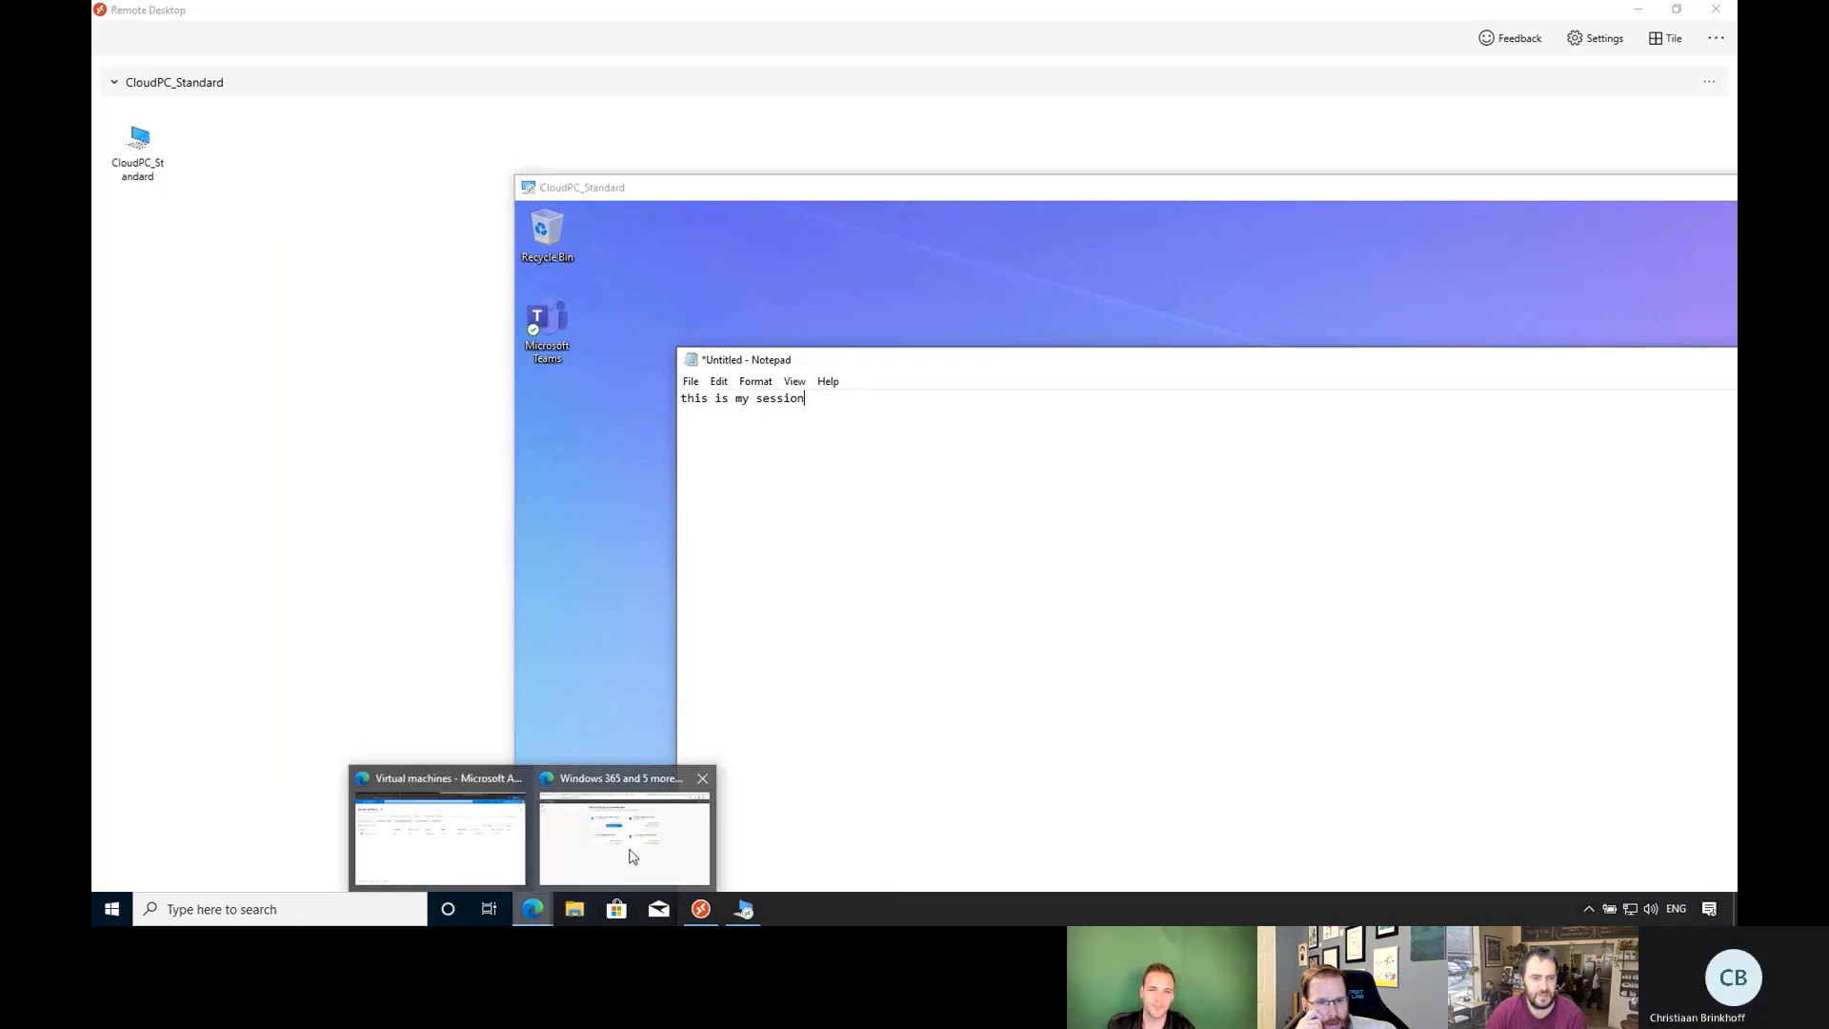
left_click_drag(1019, 193, 688, 55)
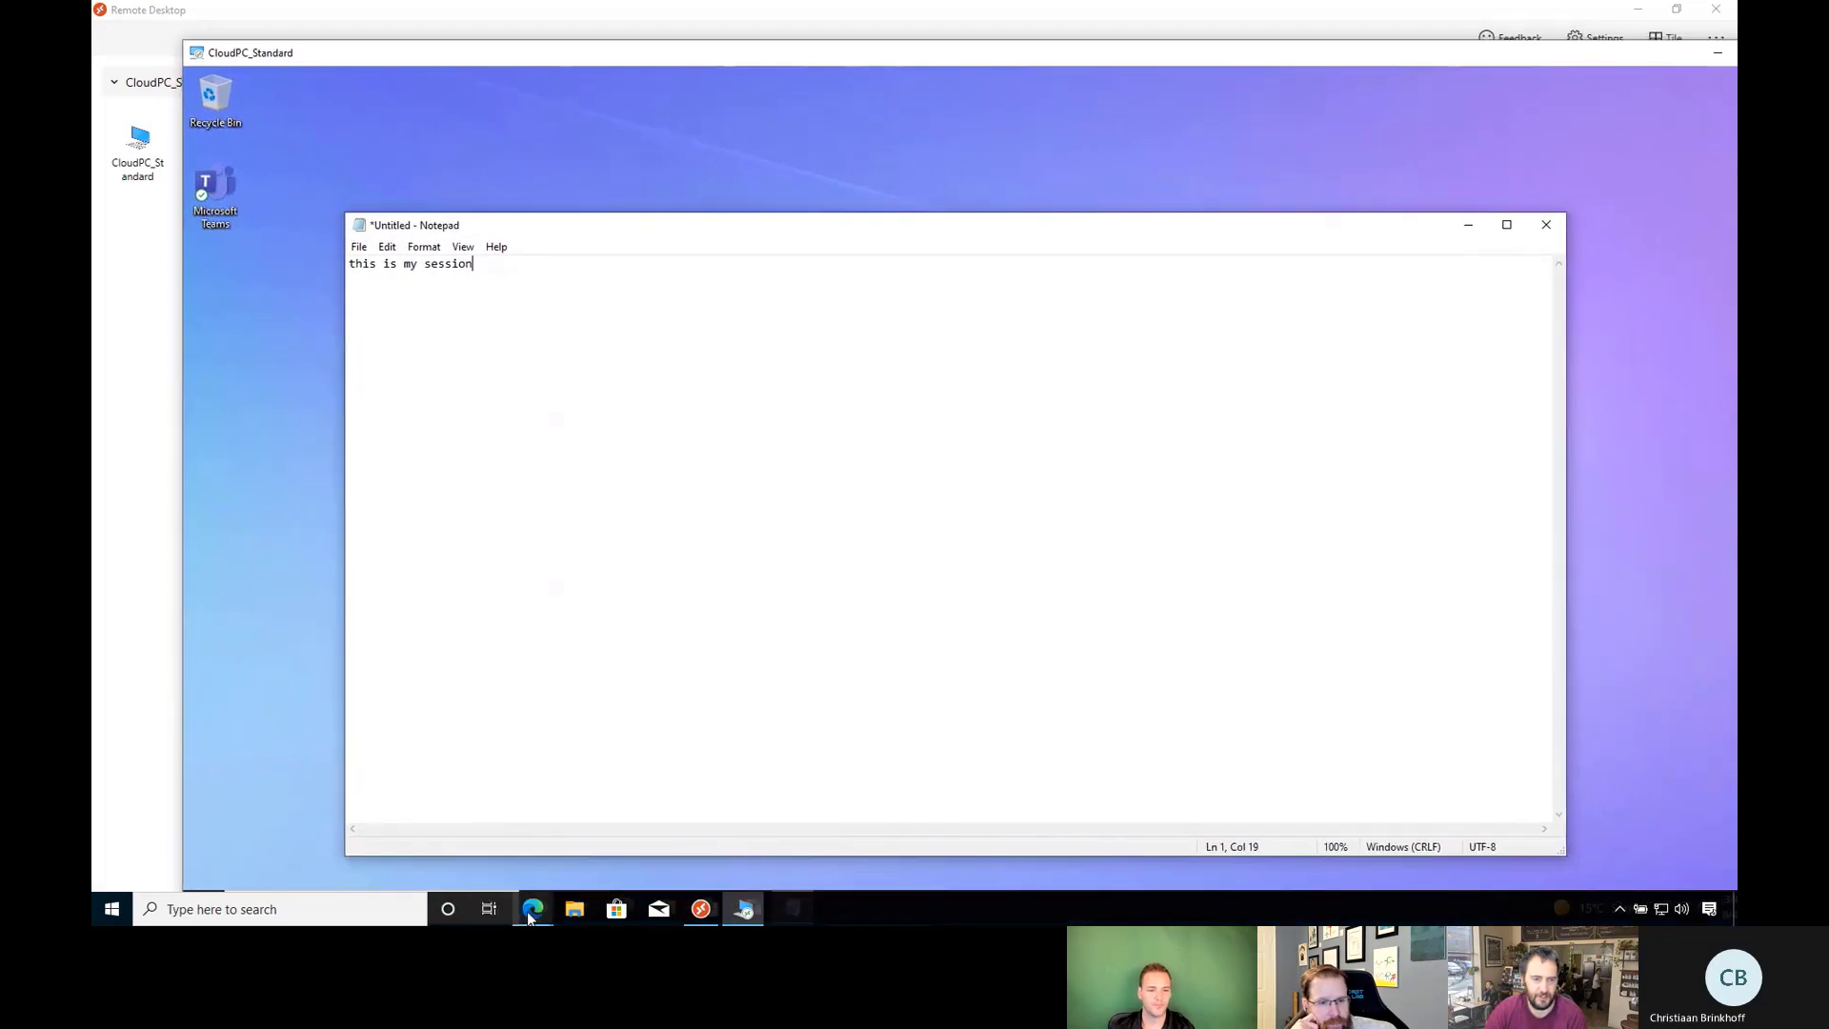
mouse_move(532, 909)
left_click(633, 808)
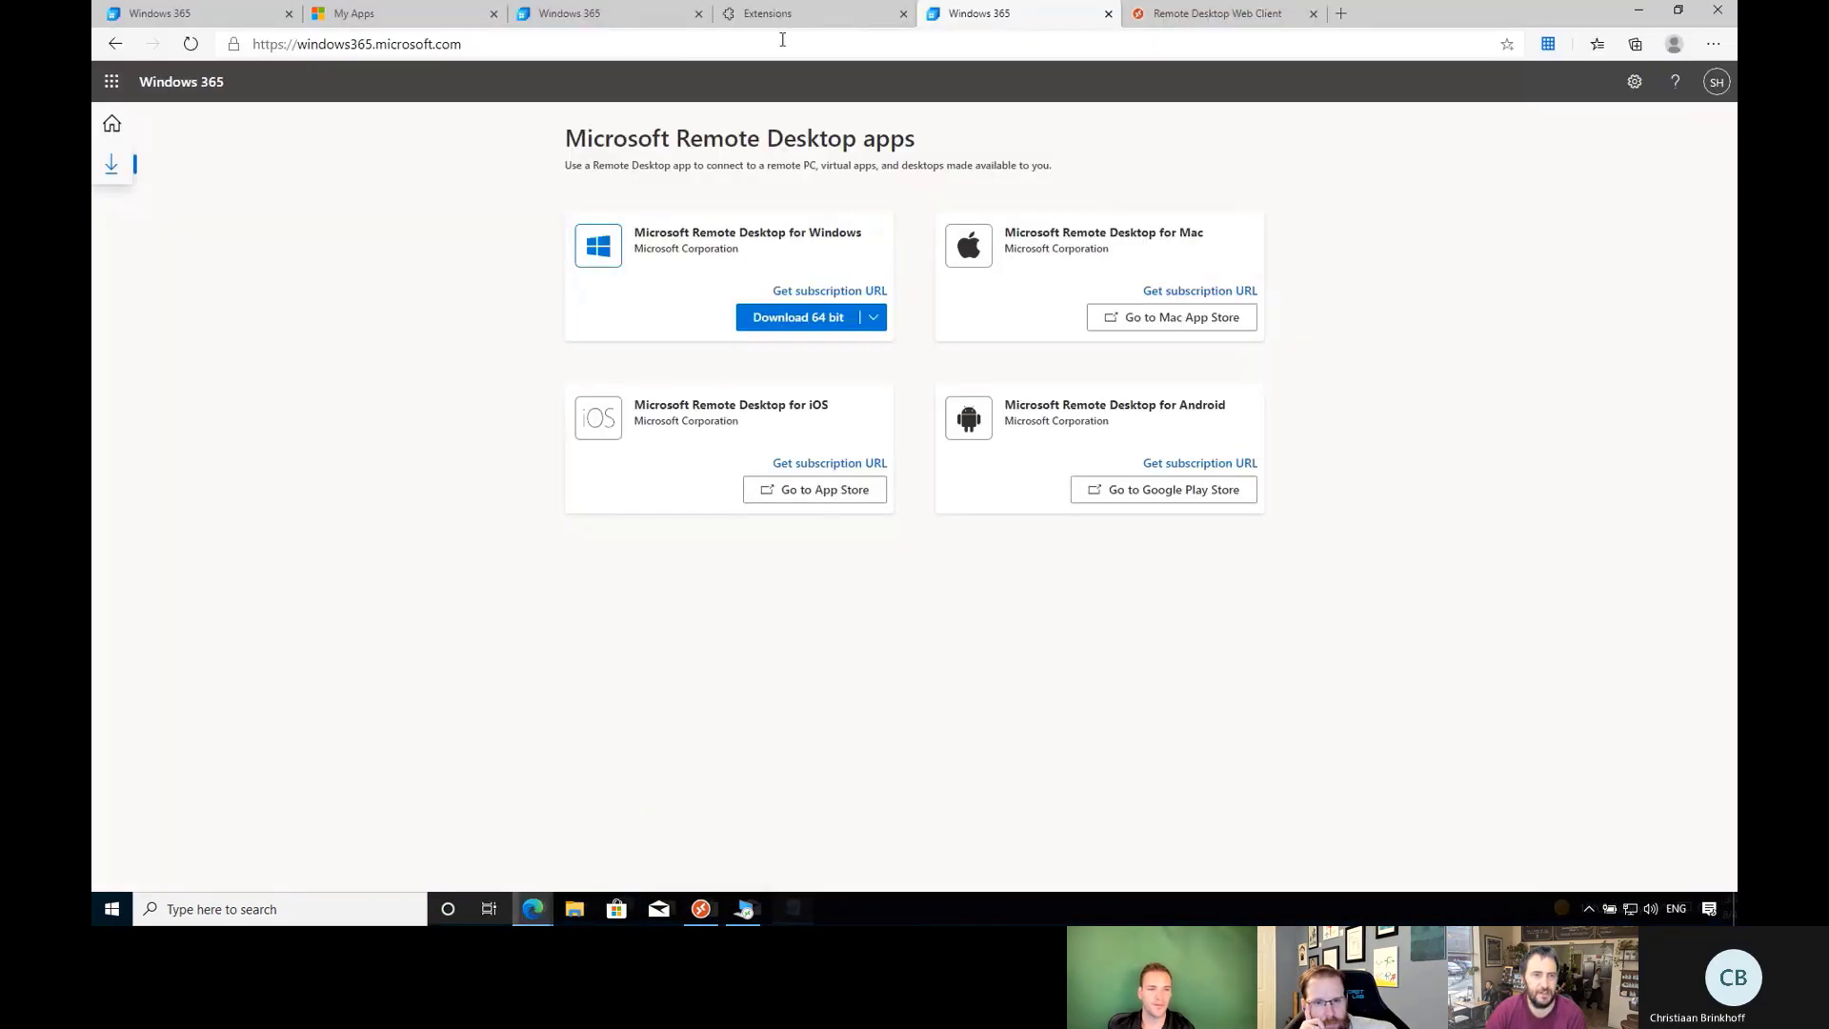
left_click(636, 21)
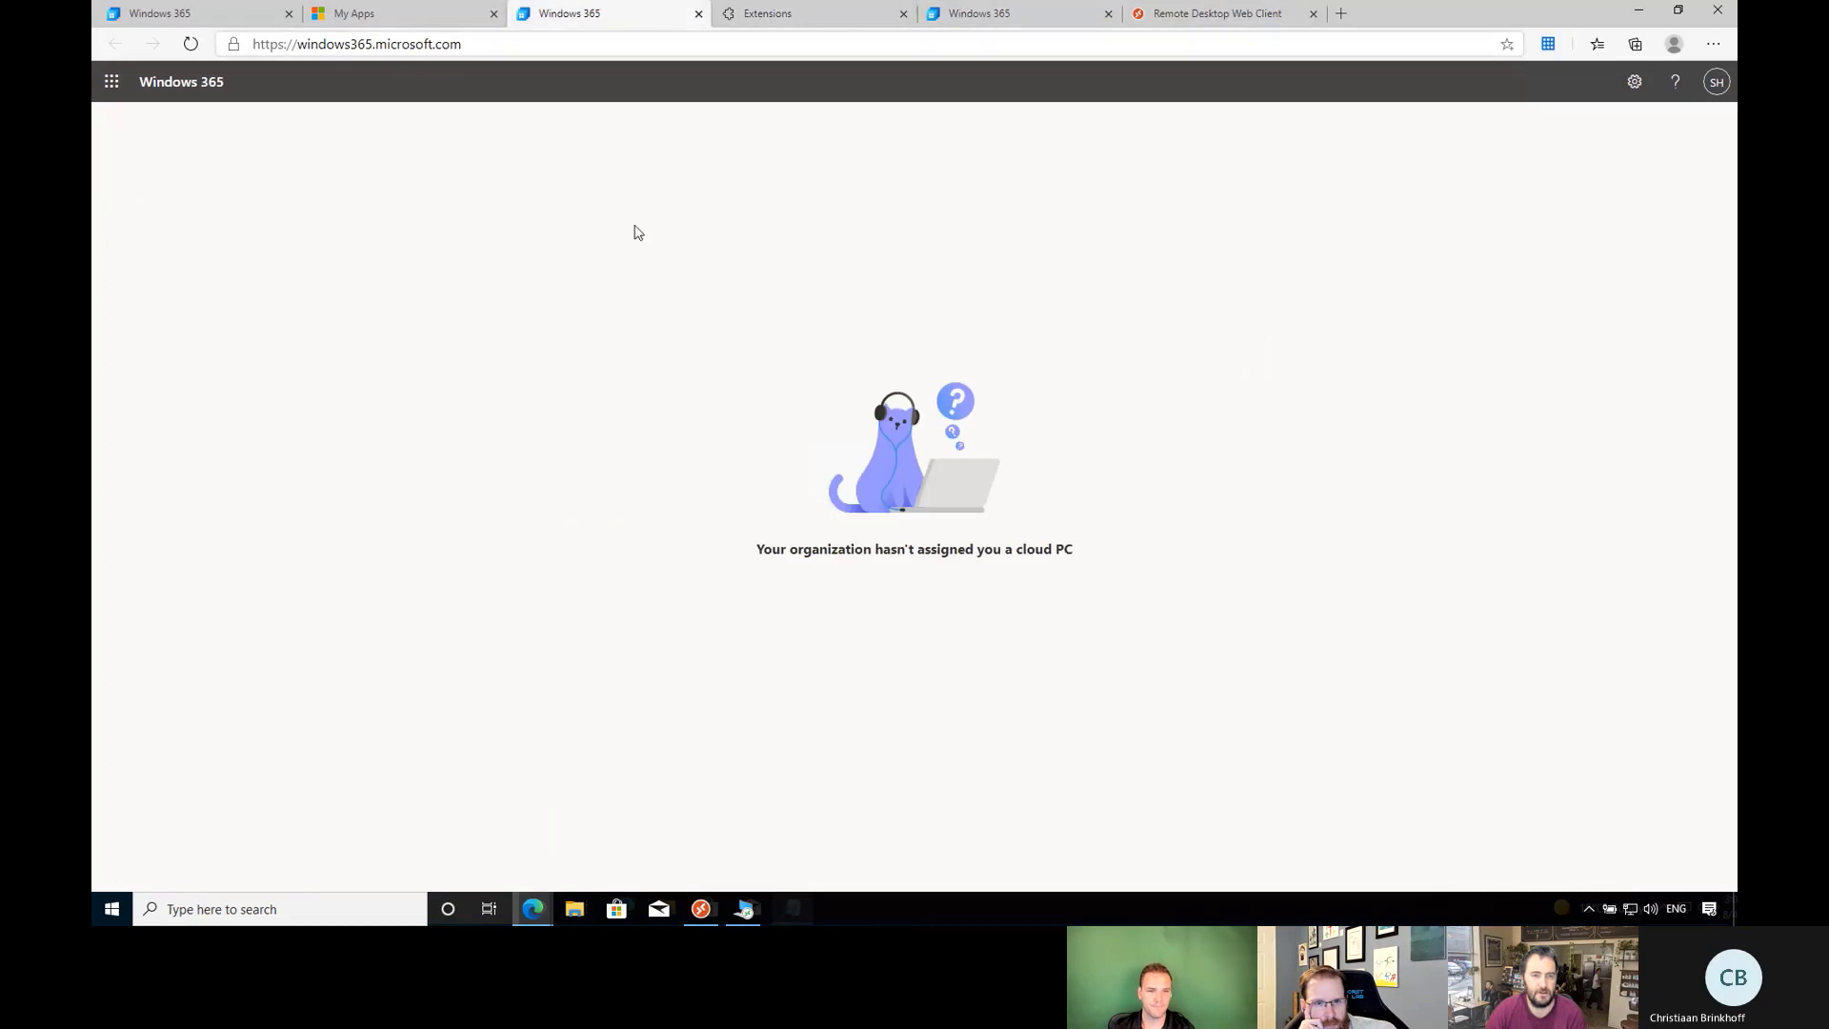
left_click(1035, 17)
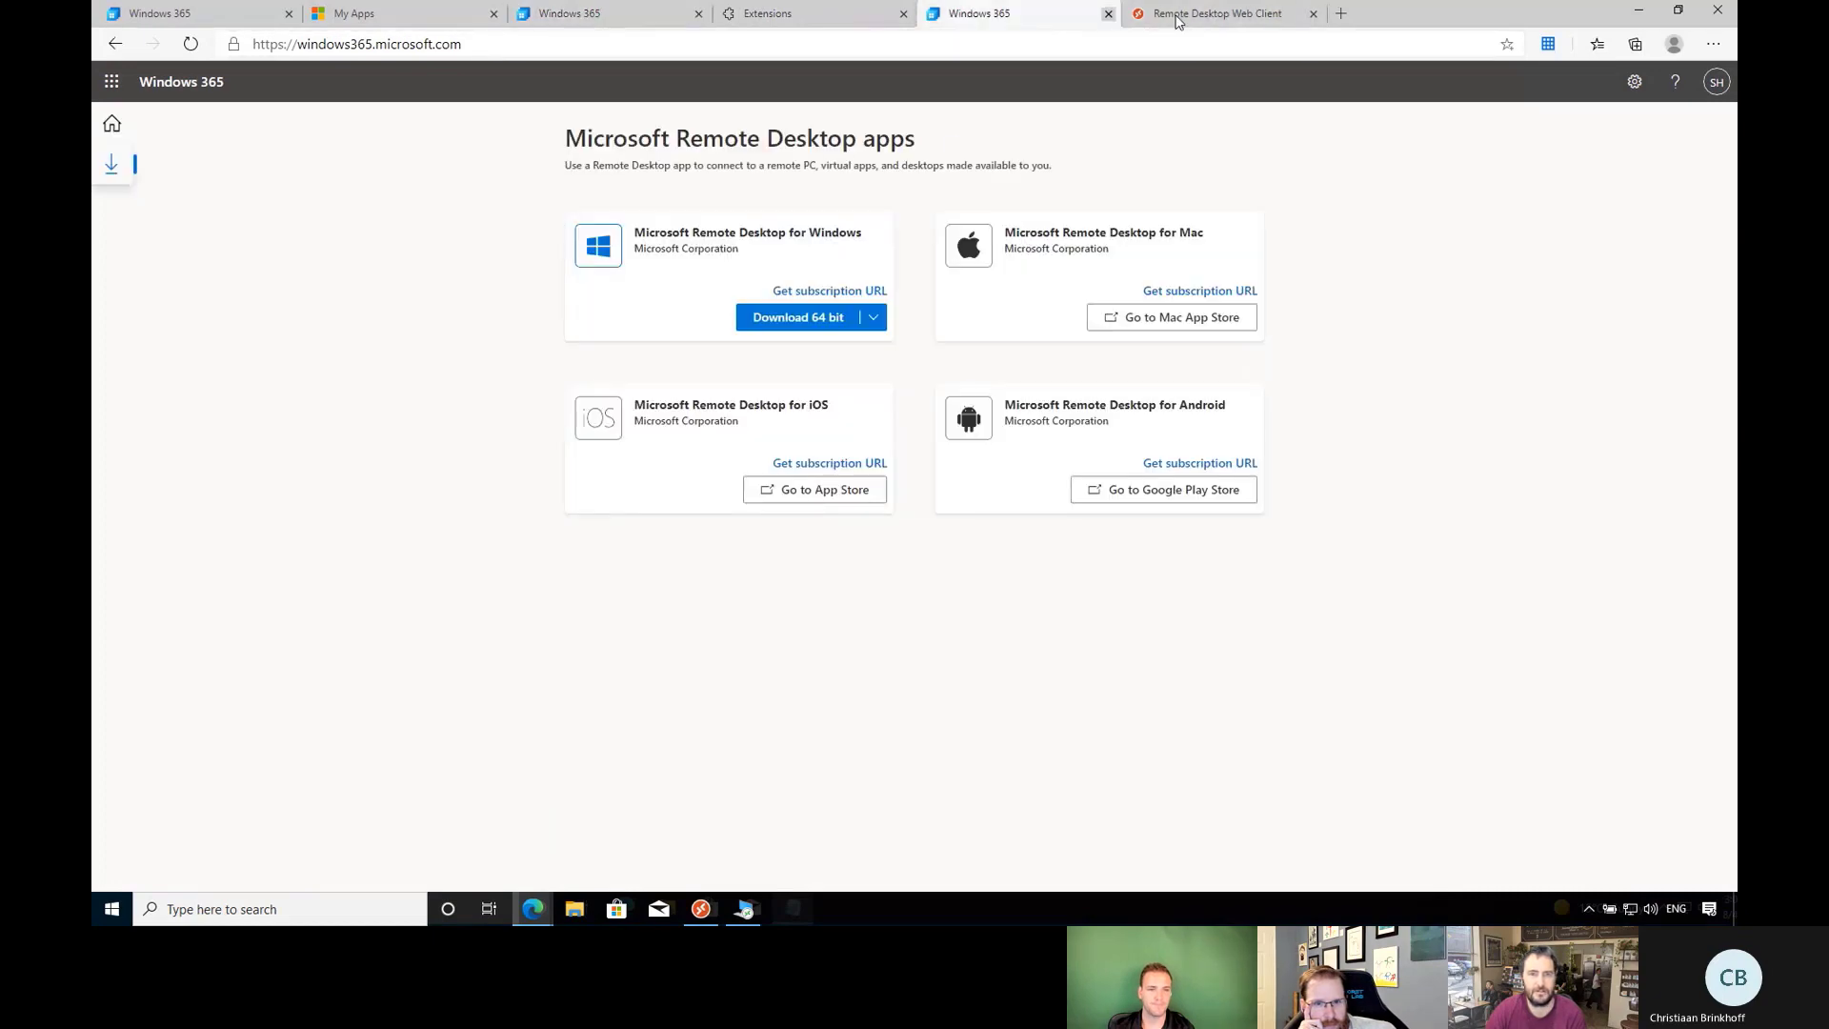
left_click(1209, 15)
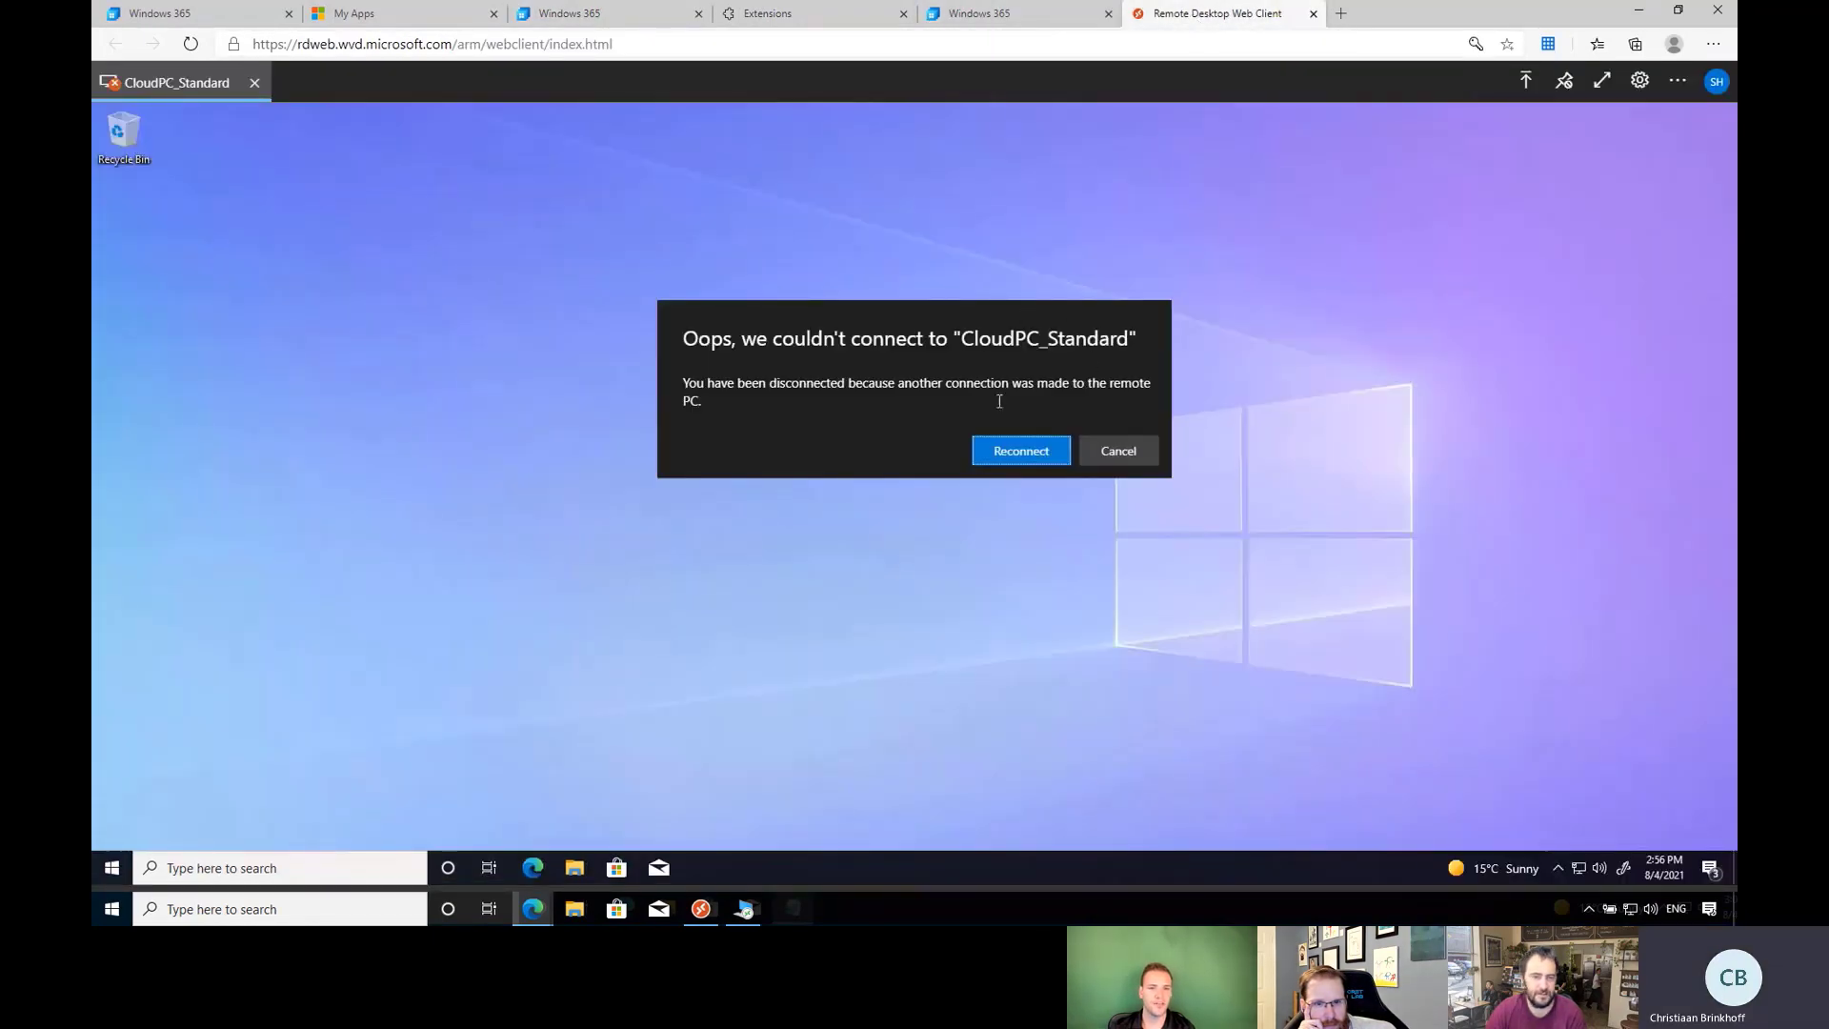
Reconnect the web client to CloudPC_Standard with local resources, acknowledging the desktop client's disconnect.
left_click(1013, 458)
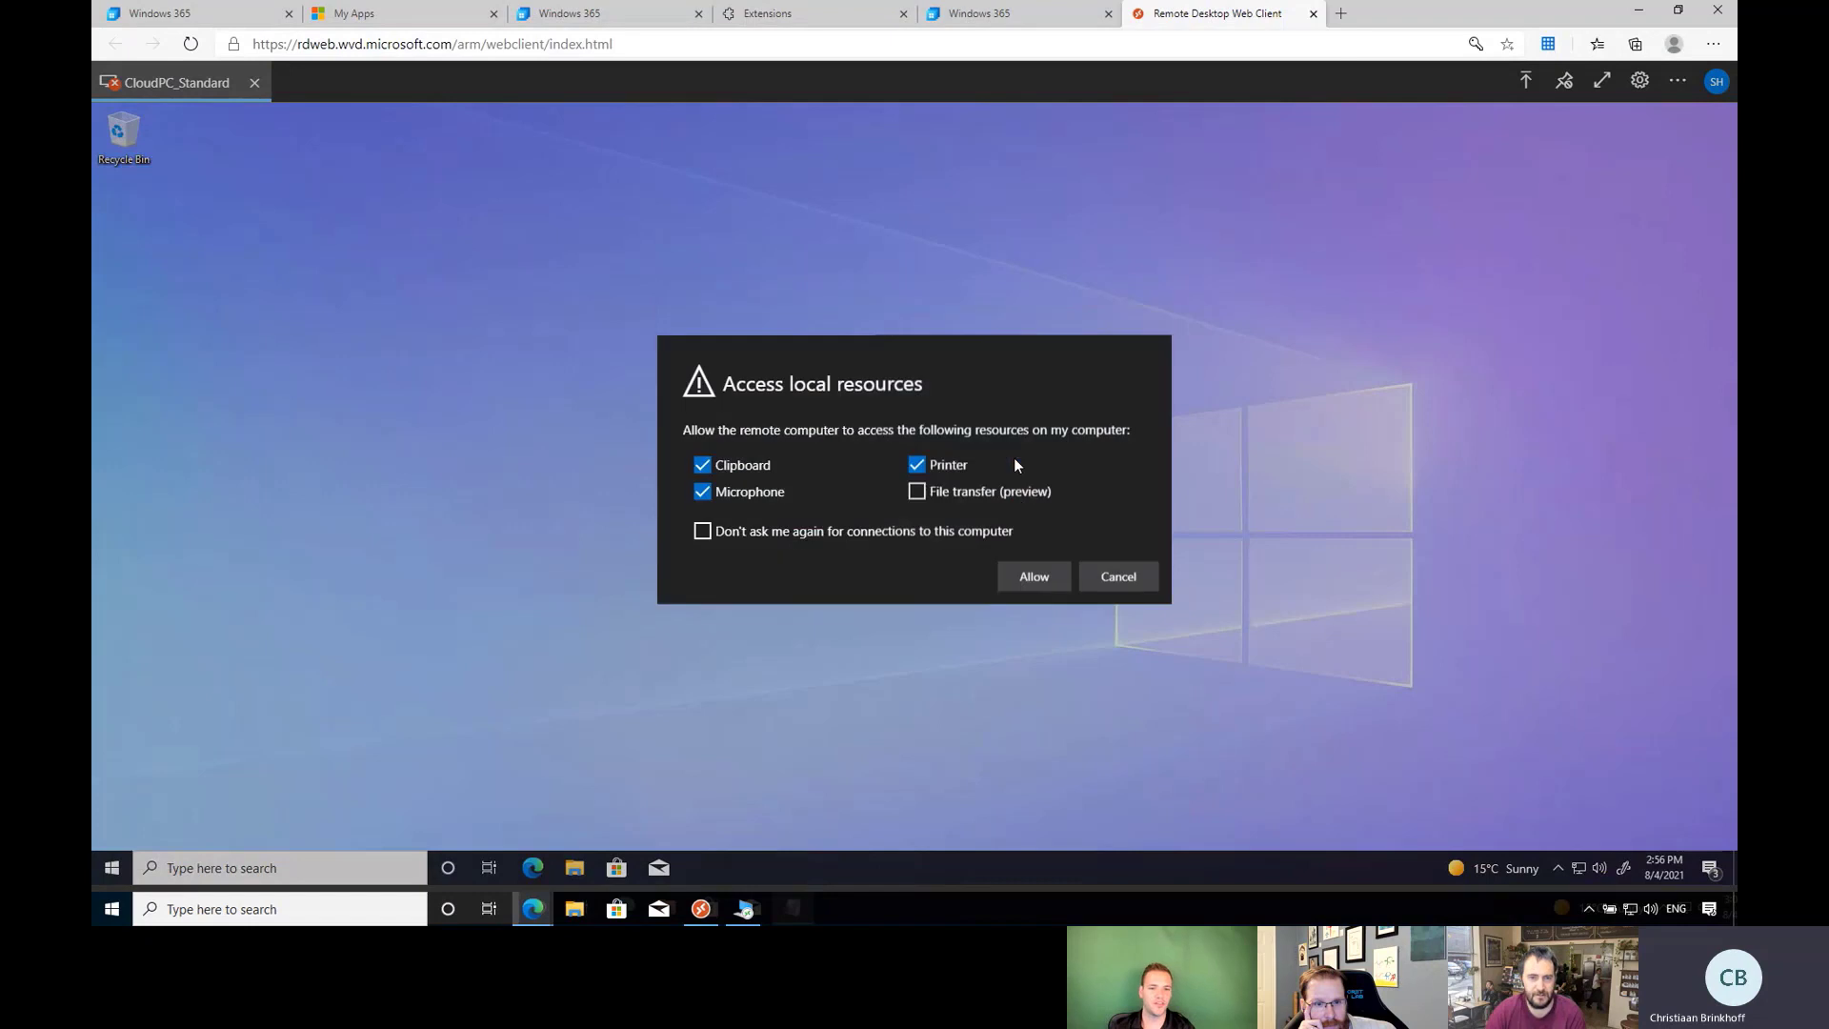
left_click(1033, 583)
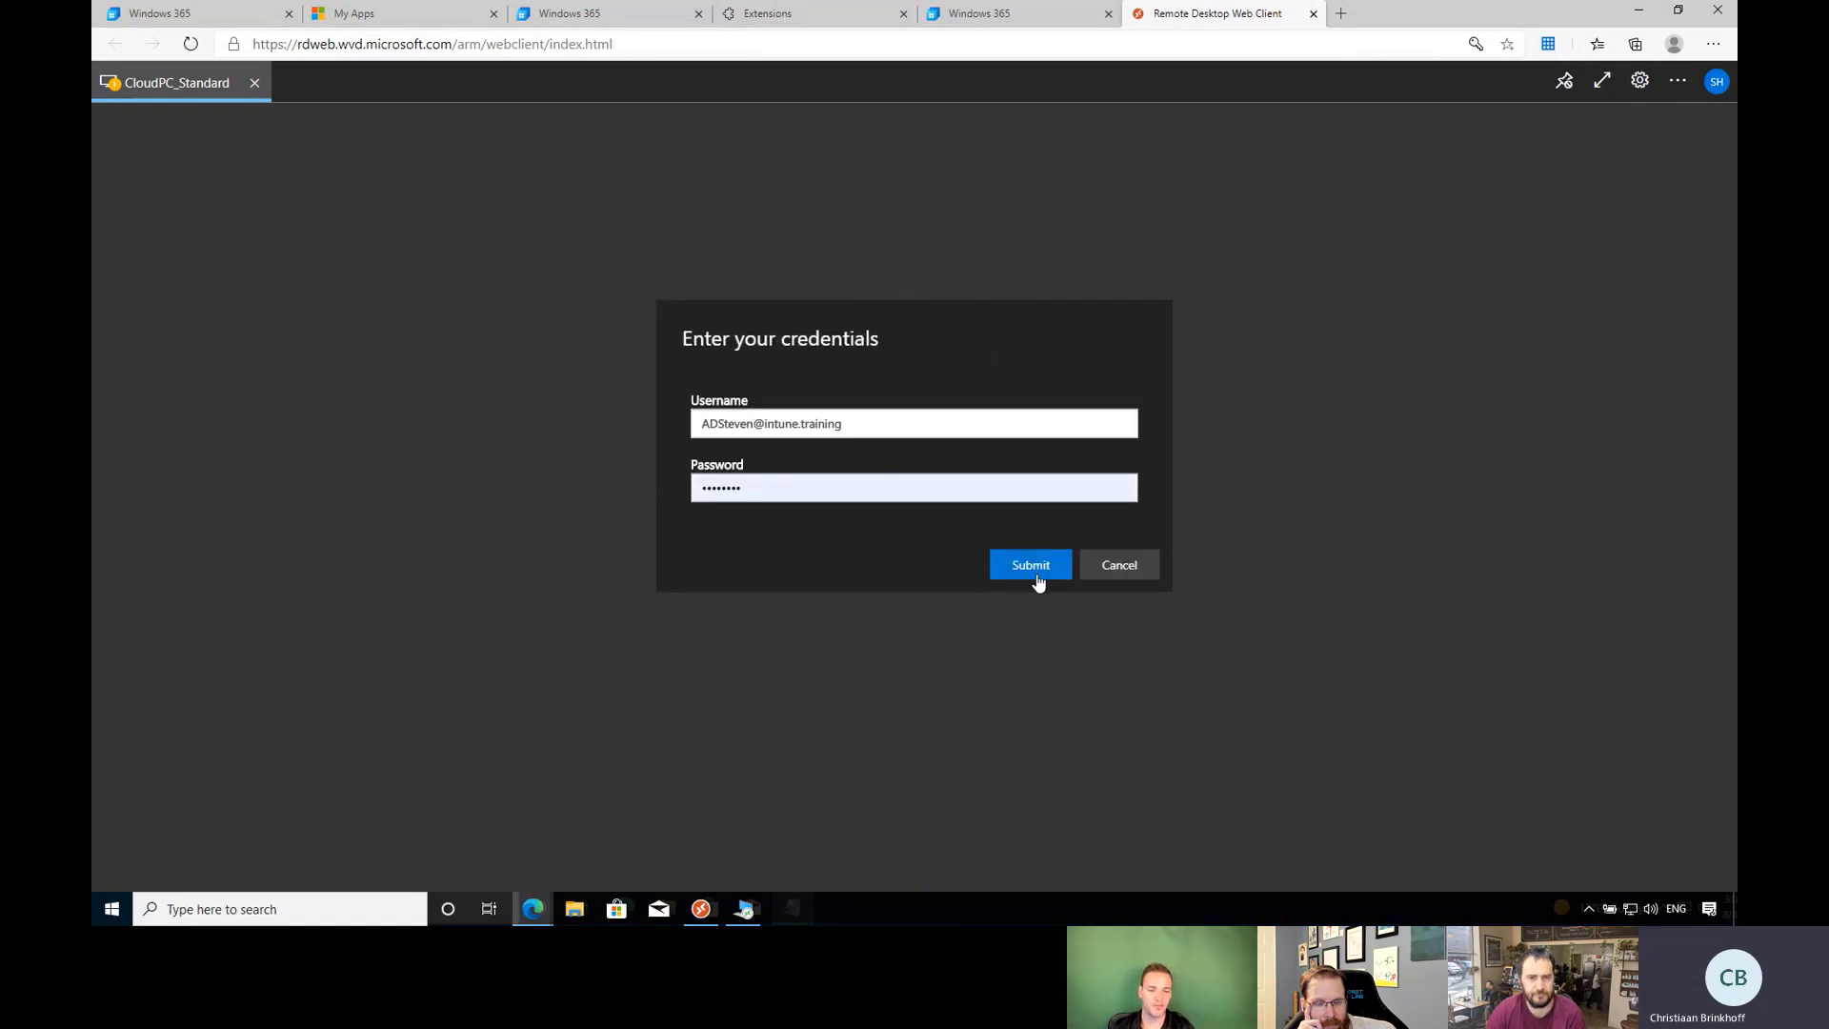
left_click(1036, 573)
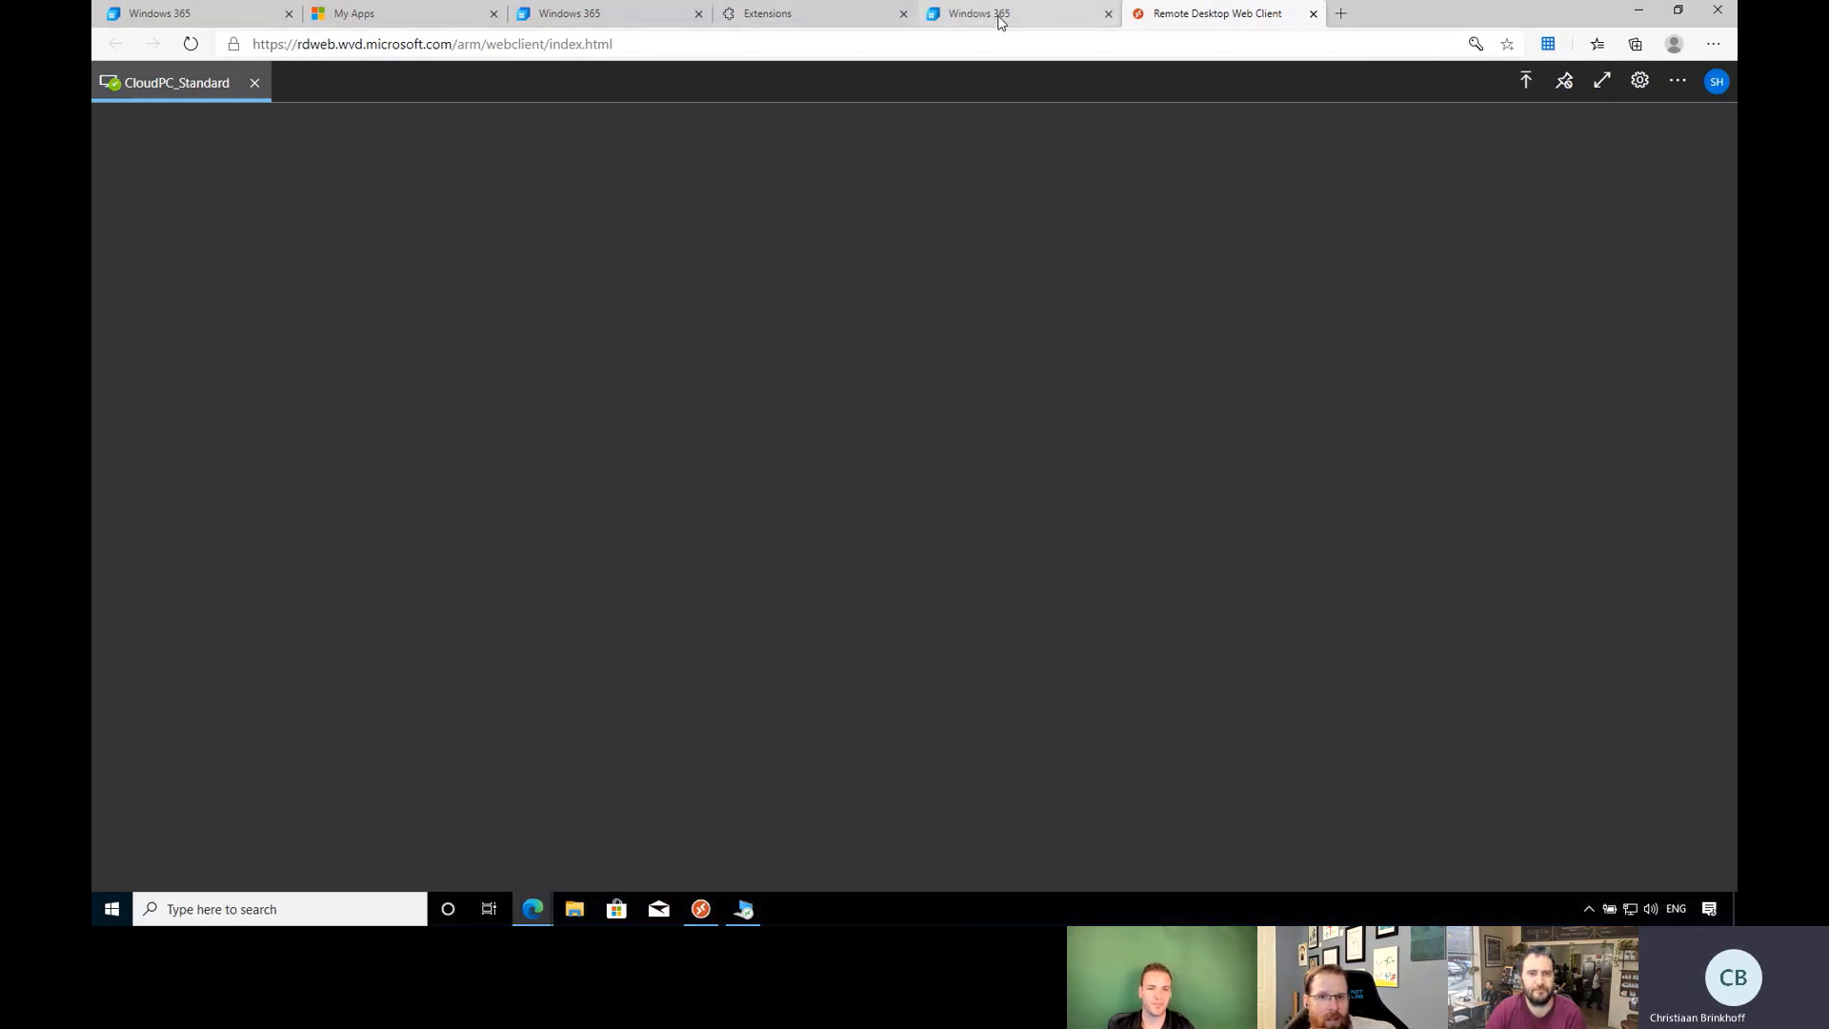
left_click(1000, 16)
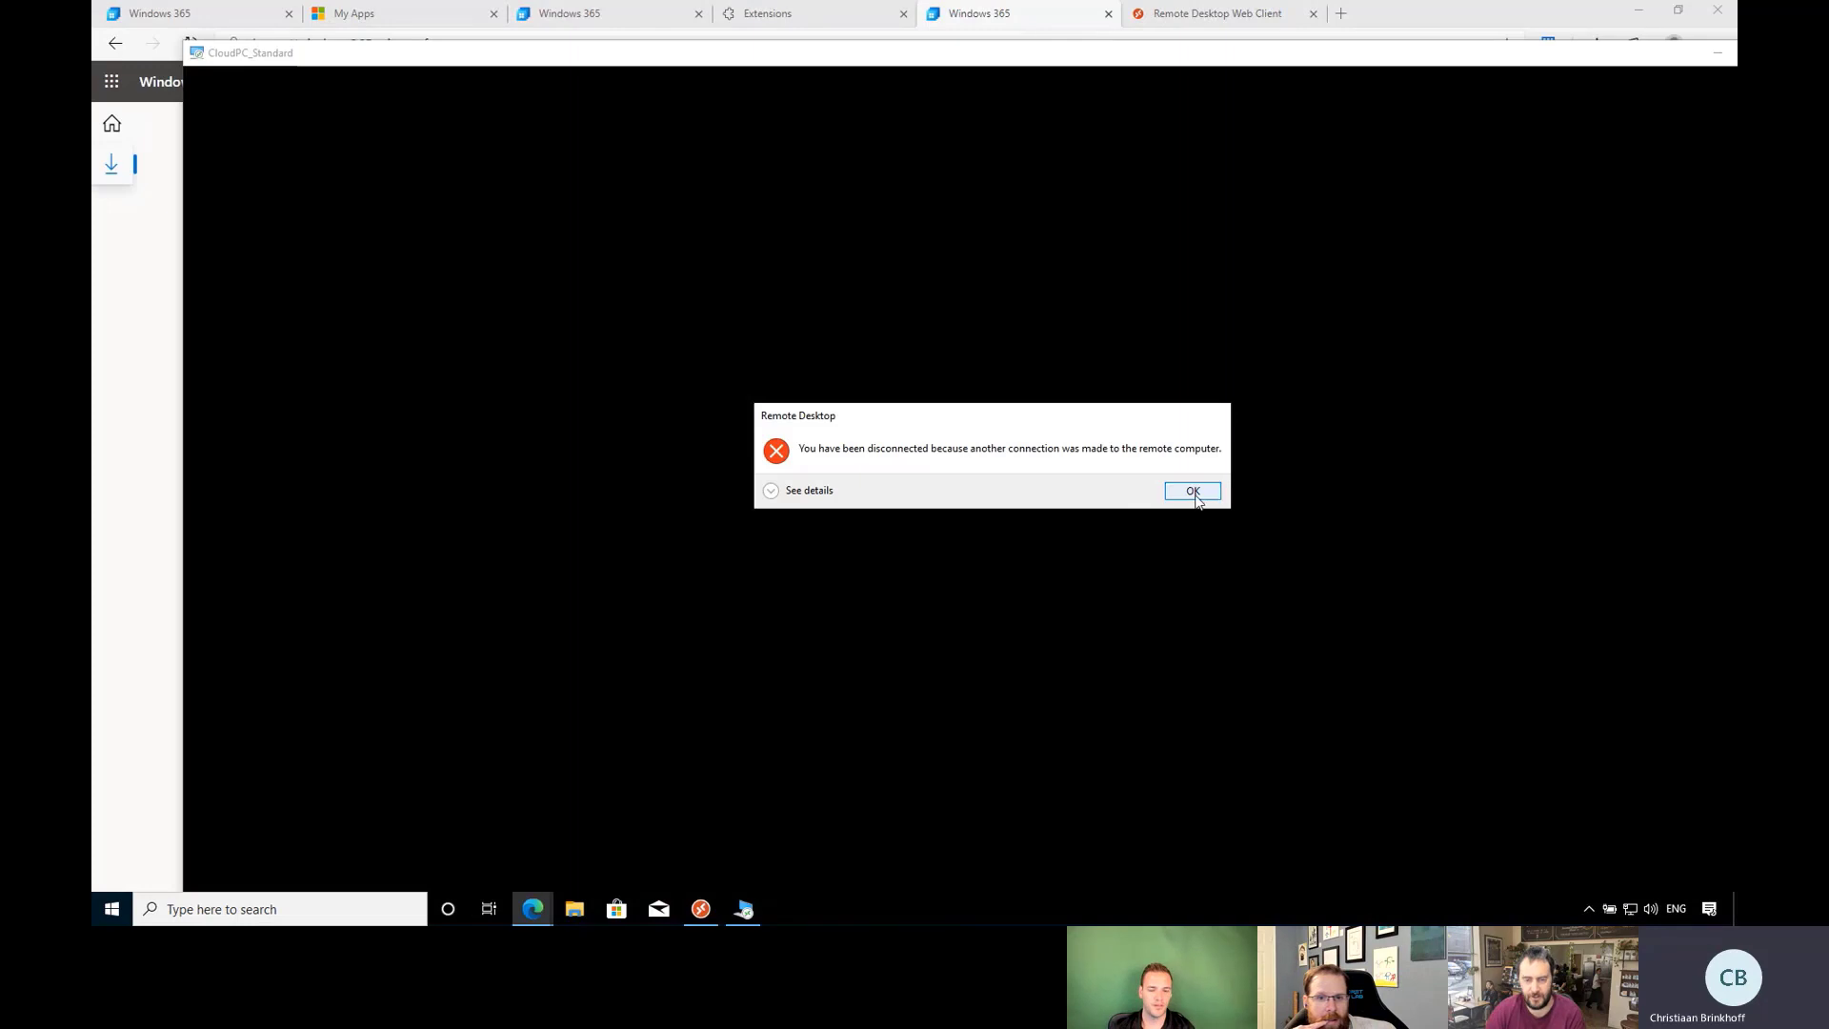
left_click(1191, 491)
left_click(1205, 13)
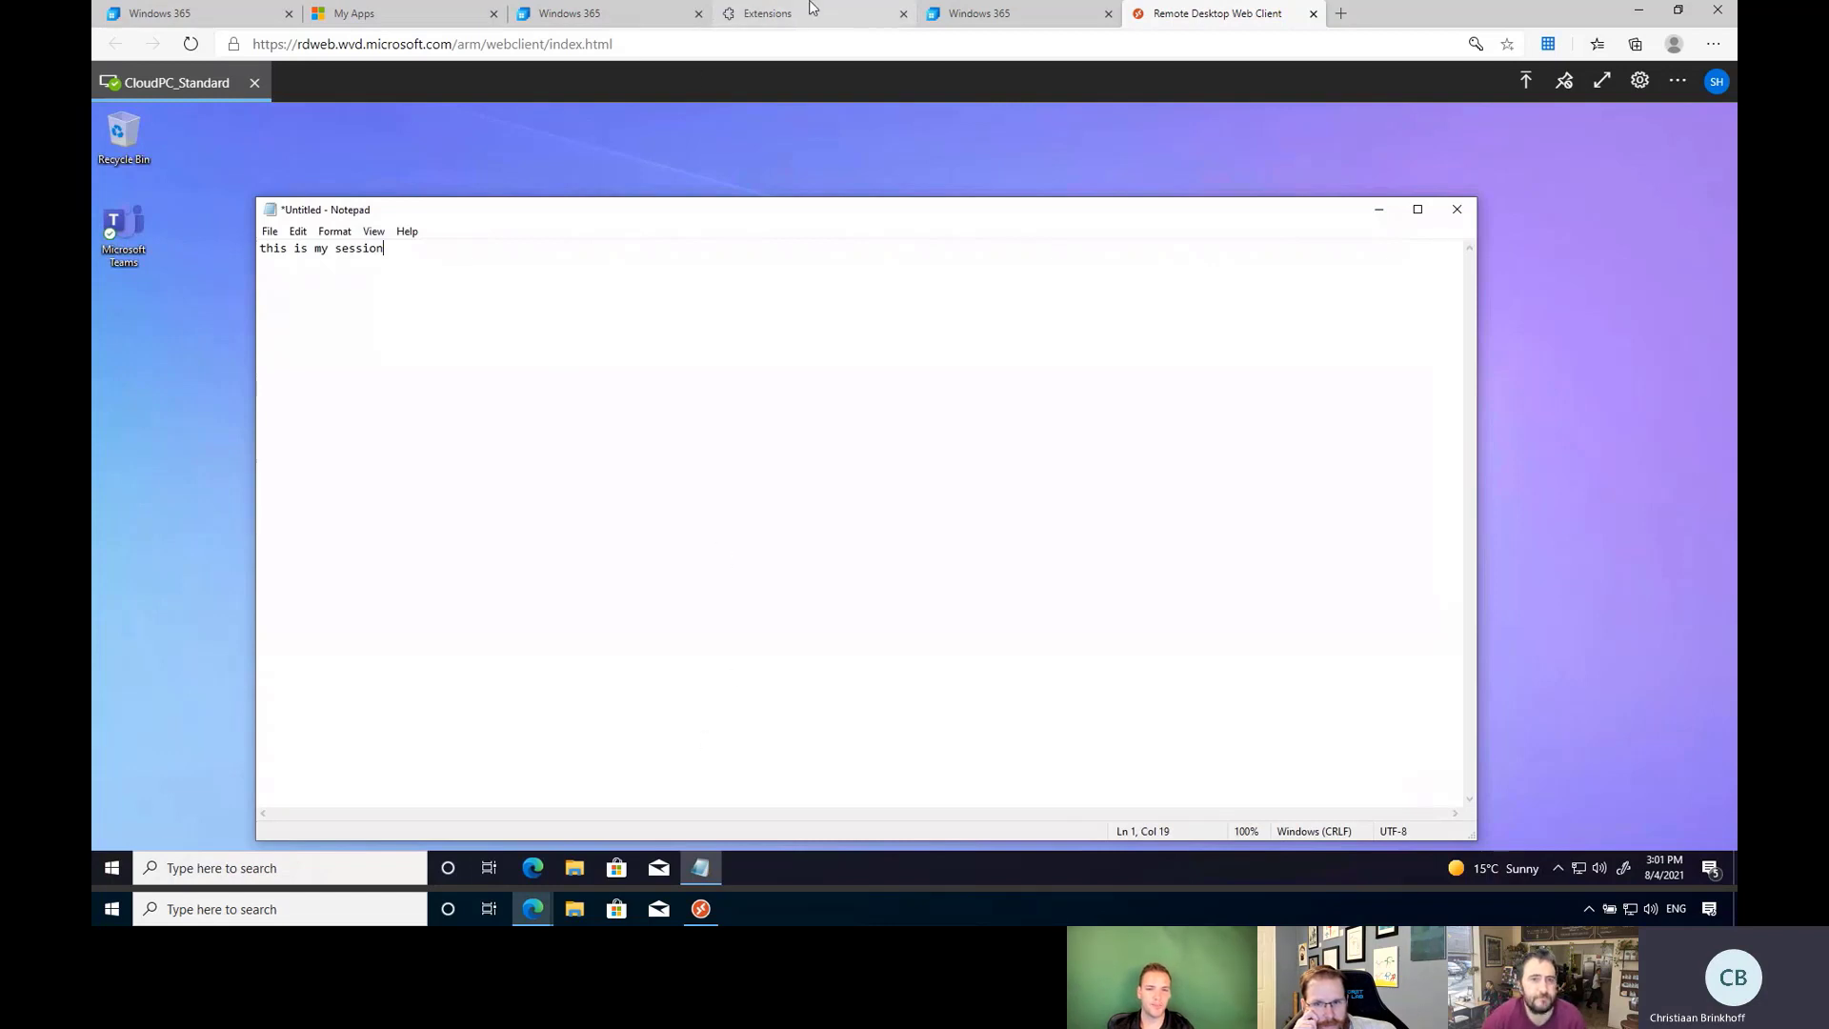
Reload the Windows 365 home and show the Intunetraining cloud PC's Restart, Rename, Troubleshoot options.
left_click(953, 14)
left_click(593, 11)
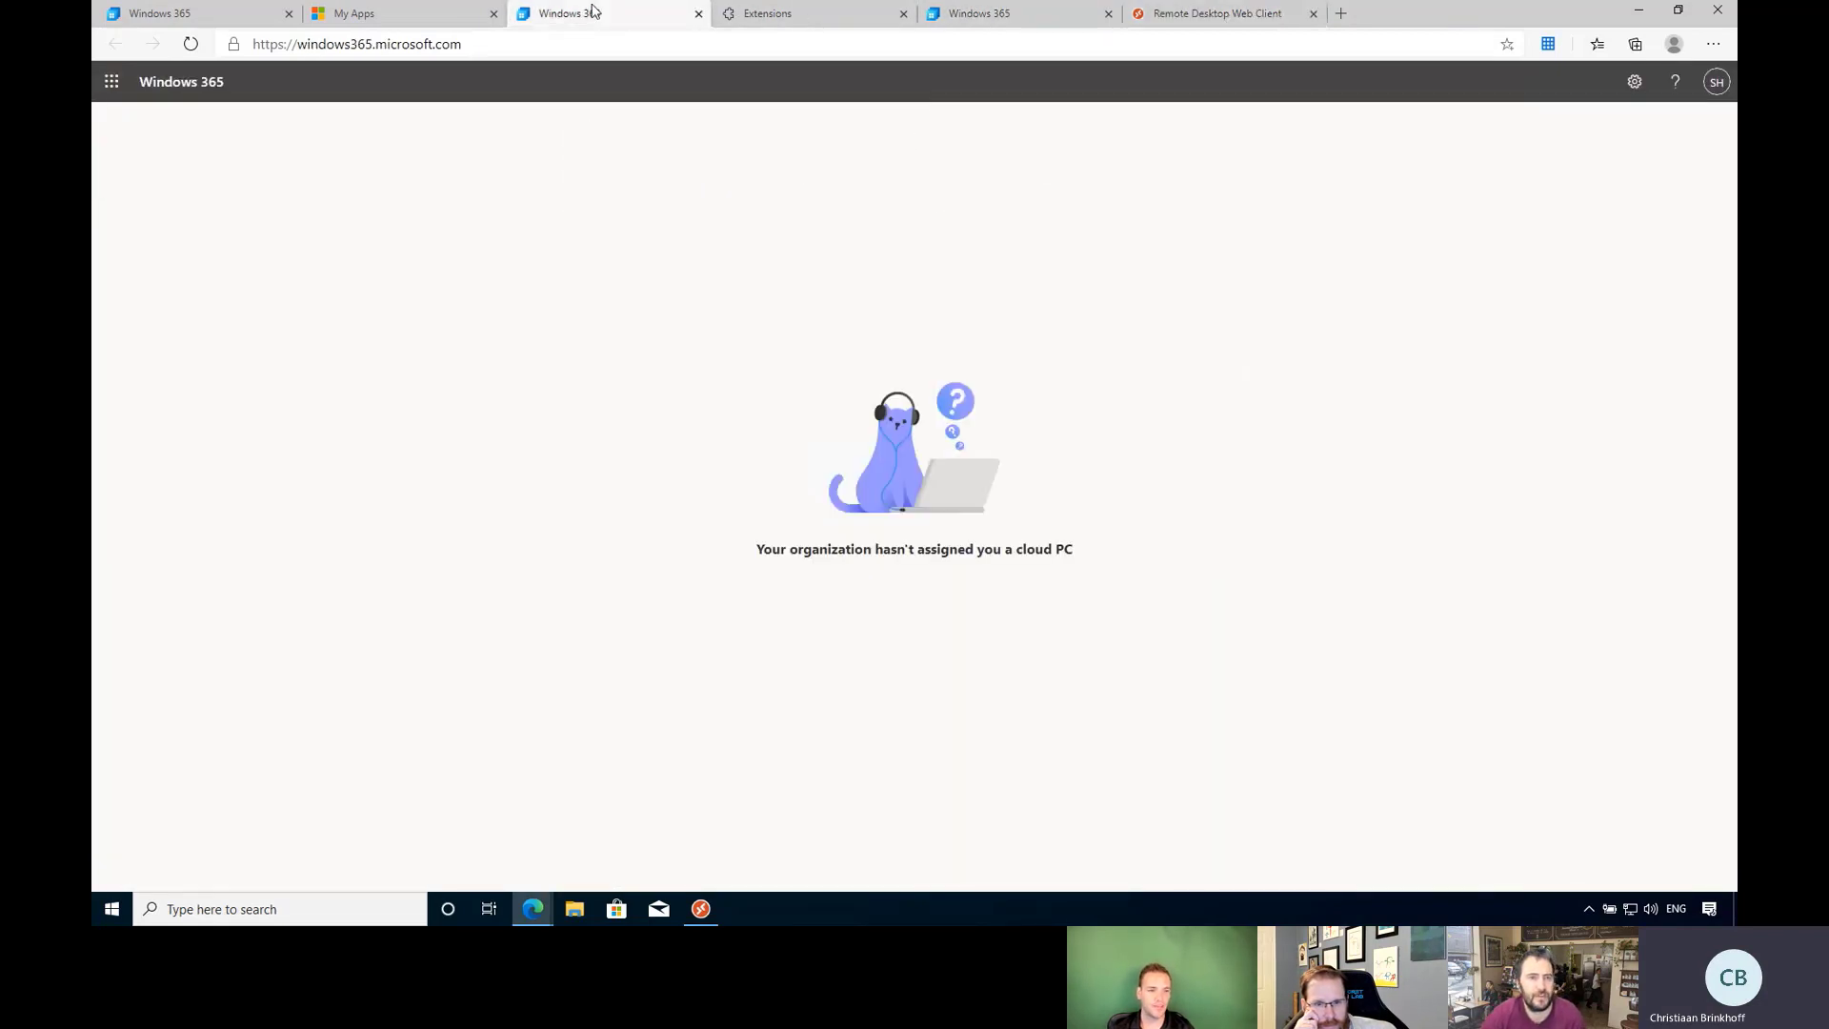
left_click(176, 86)
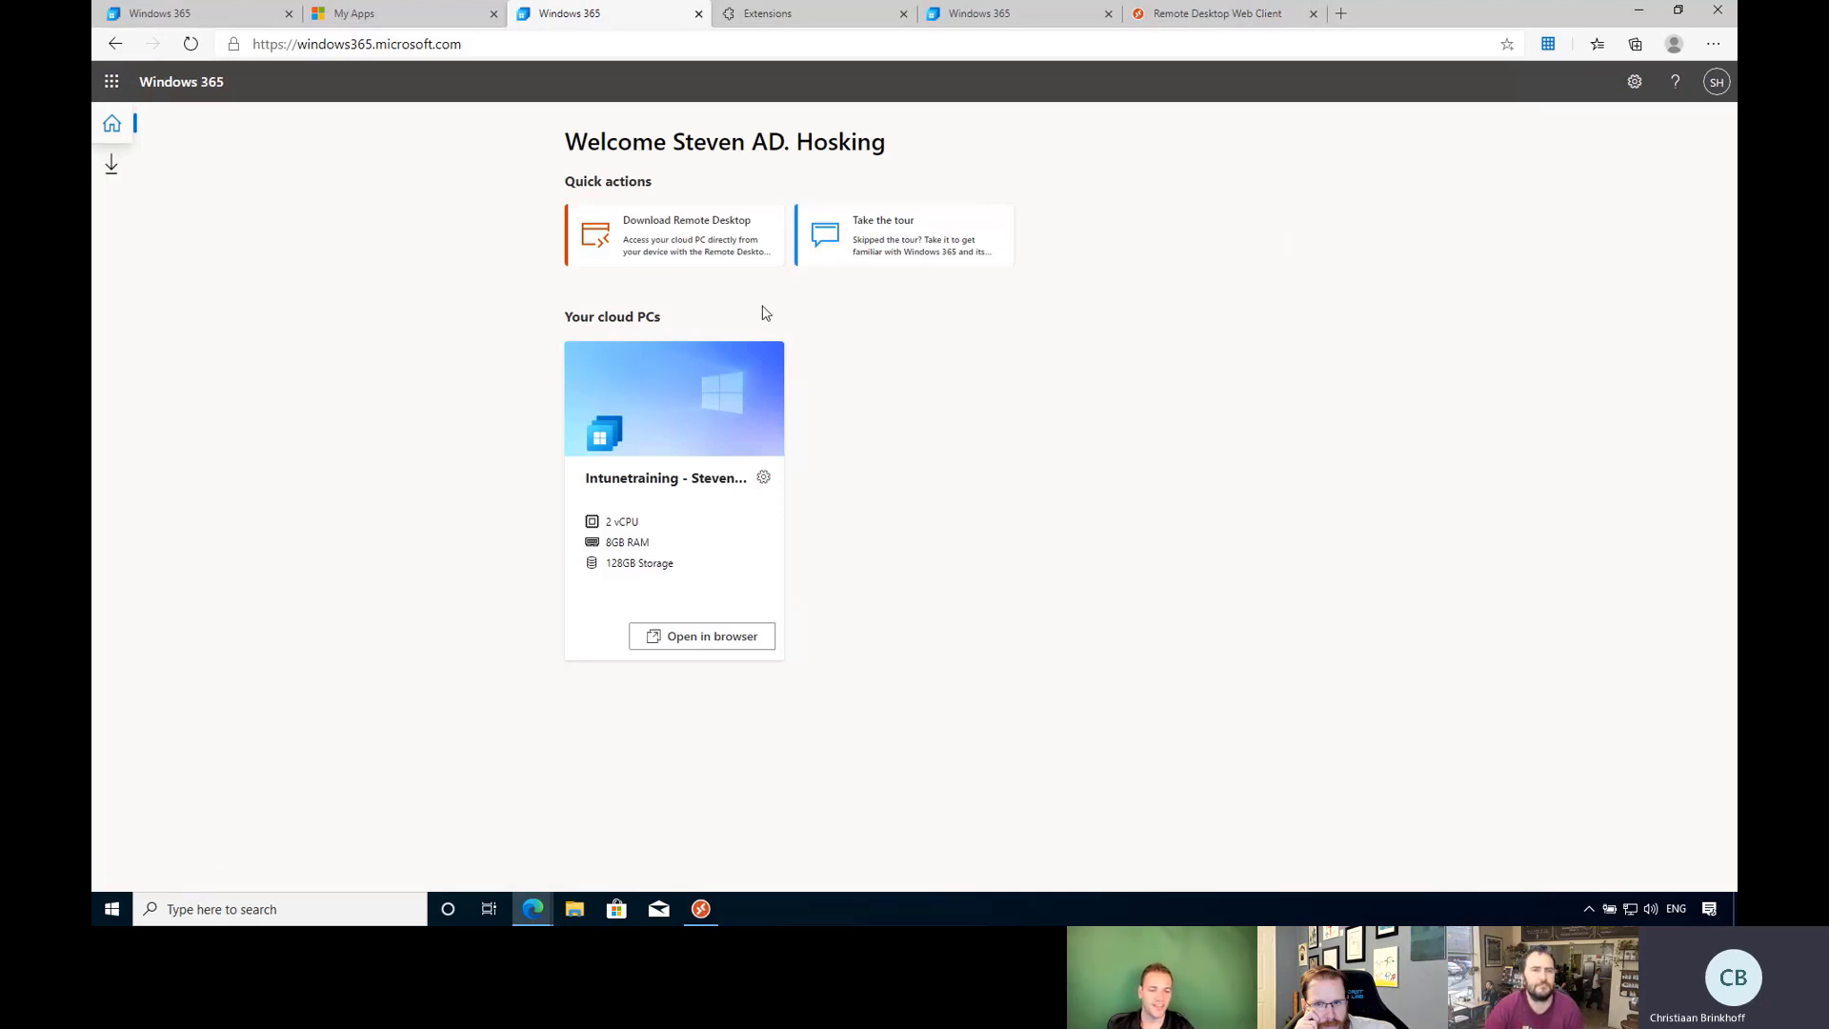
left_click(764, 477)
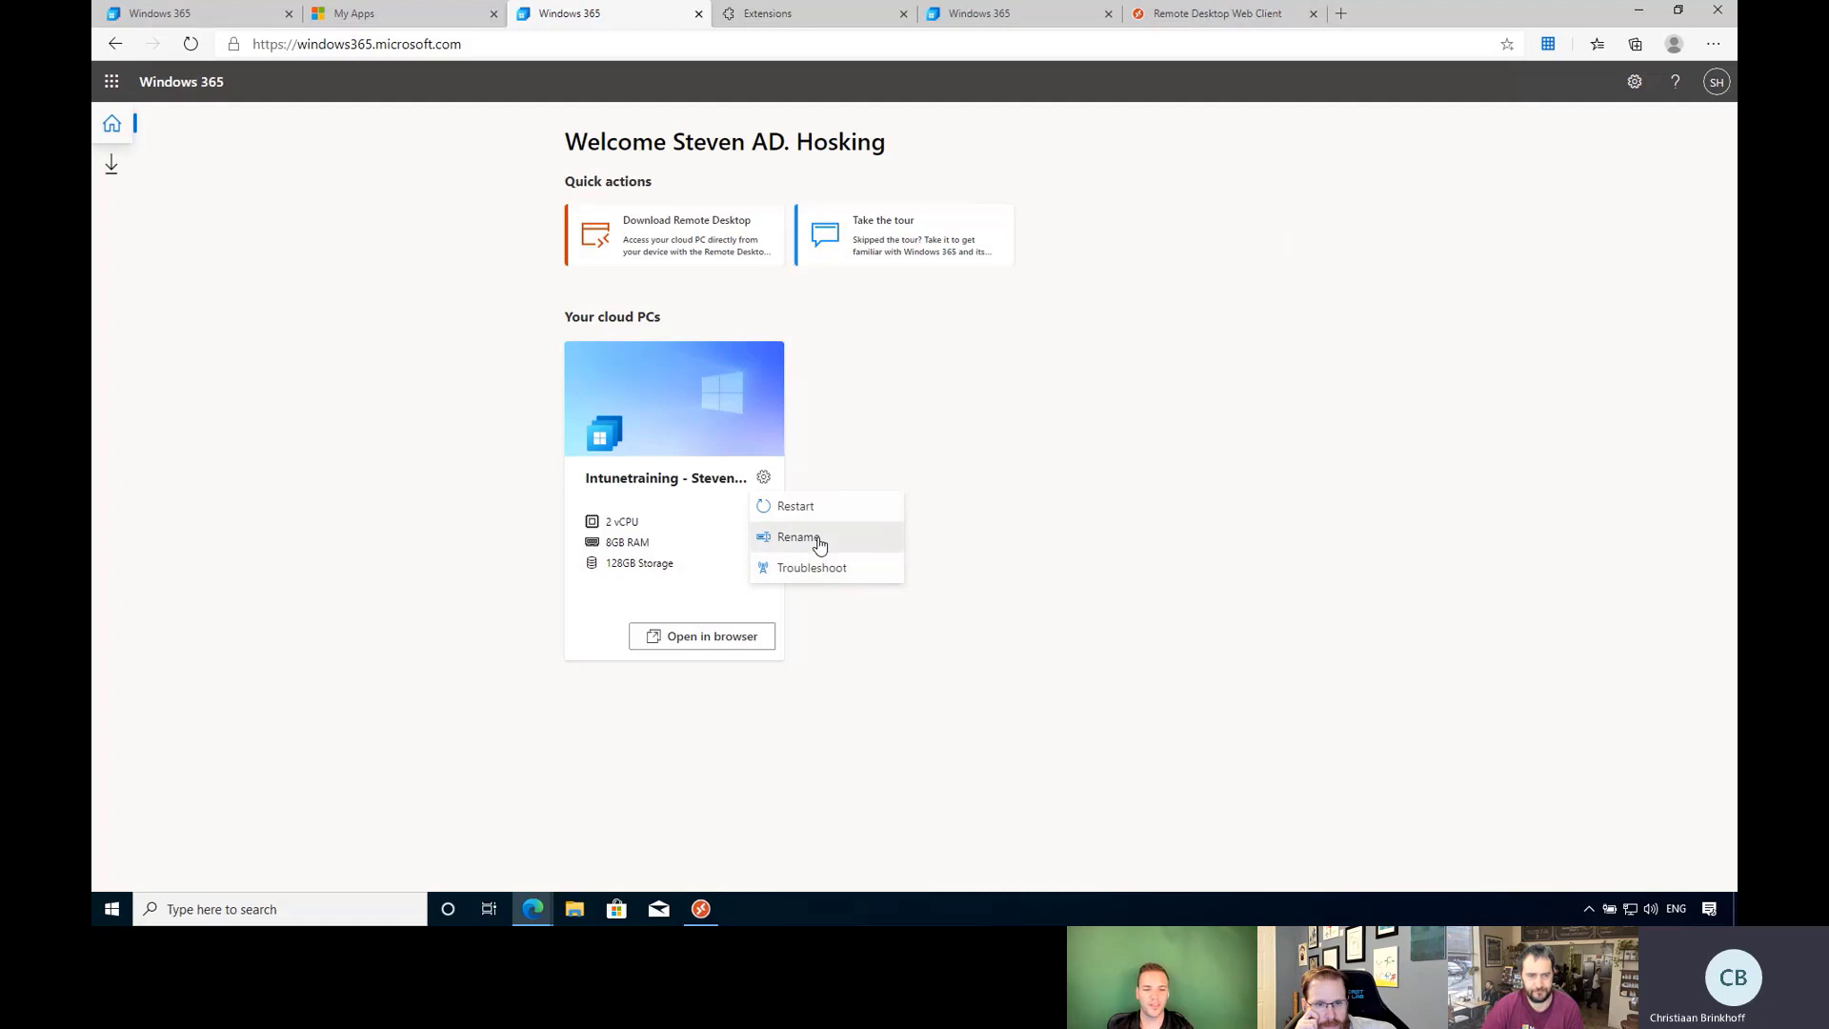
Rename the cloud PC to 'Steve Super awesome VM'.
left_click(817, 539)
left_click_drag(980, 576, 672, 581)
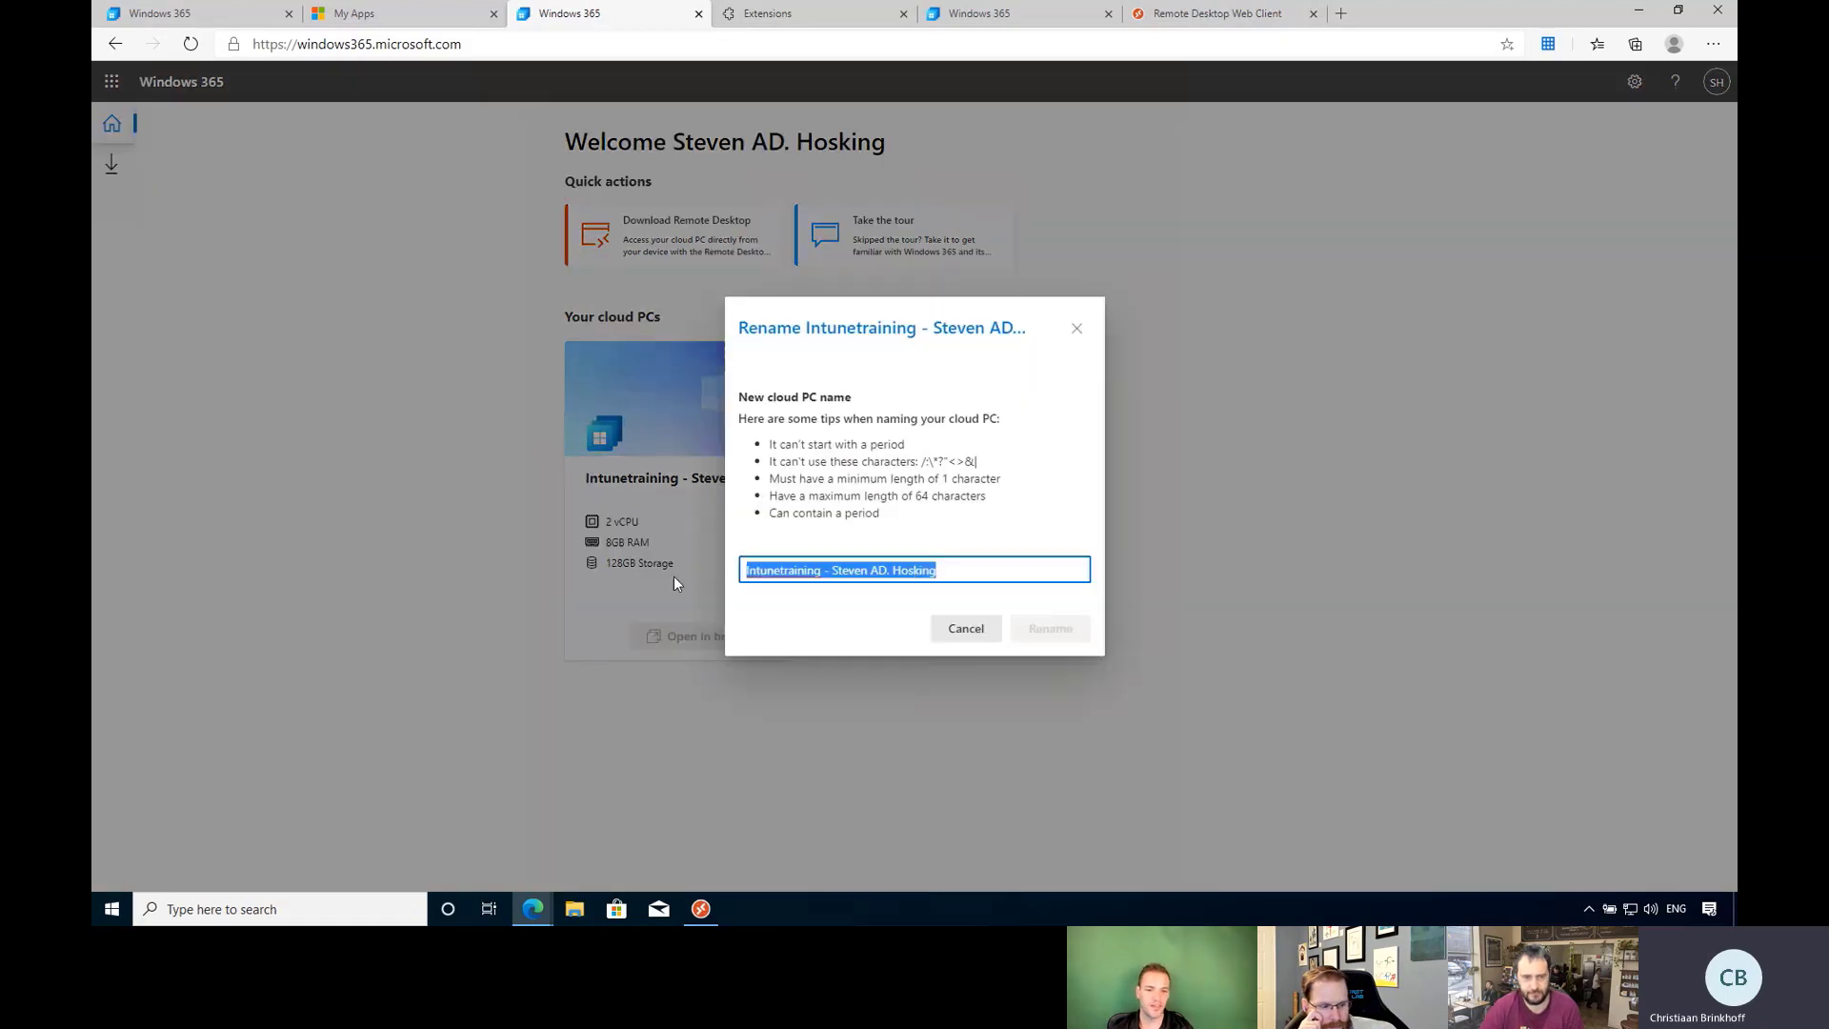
type("Steven")
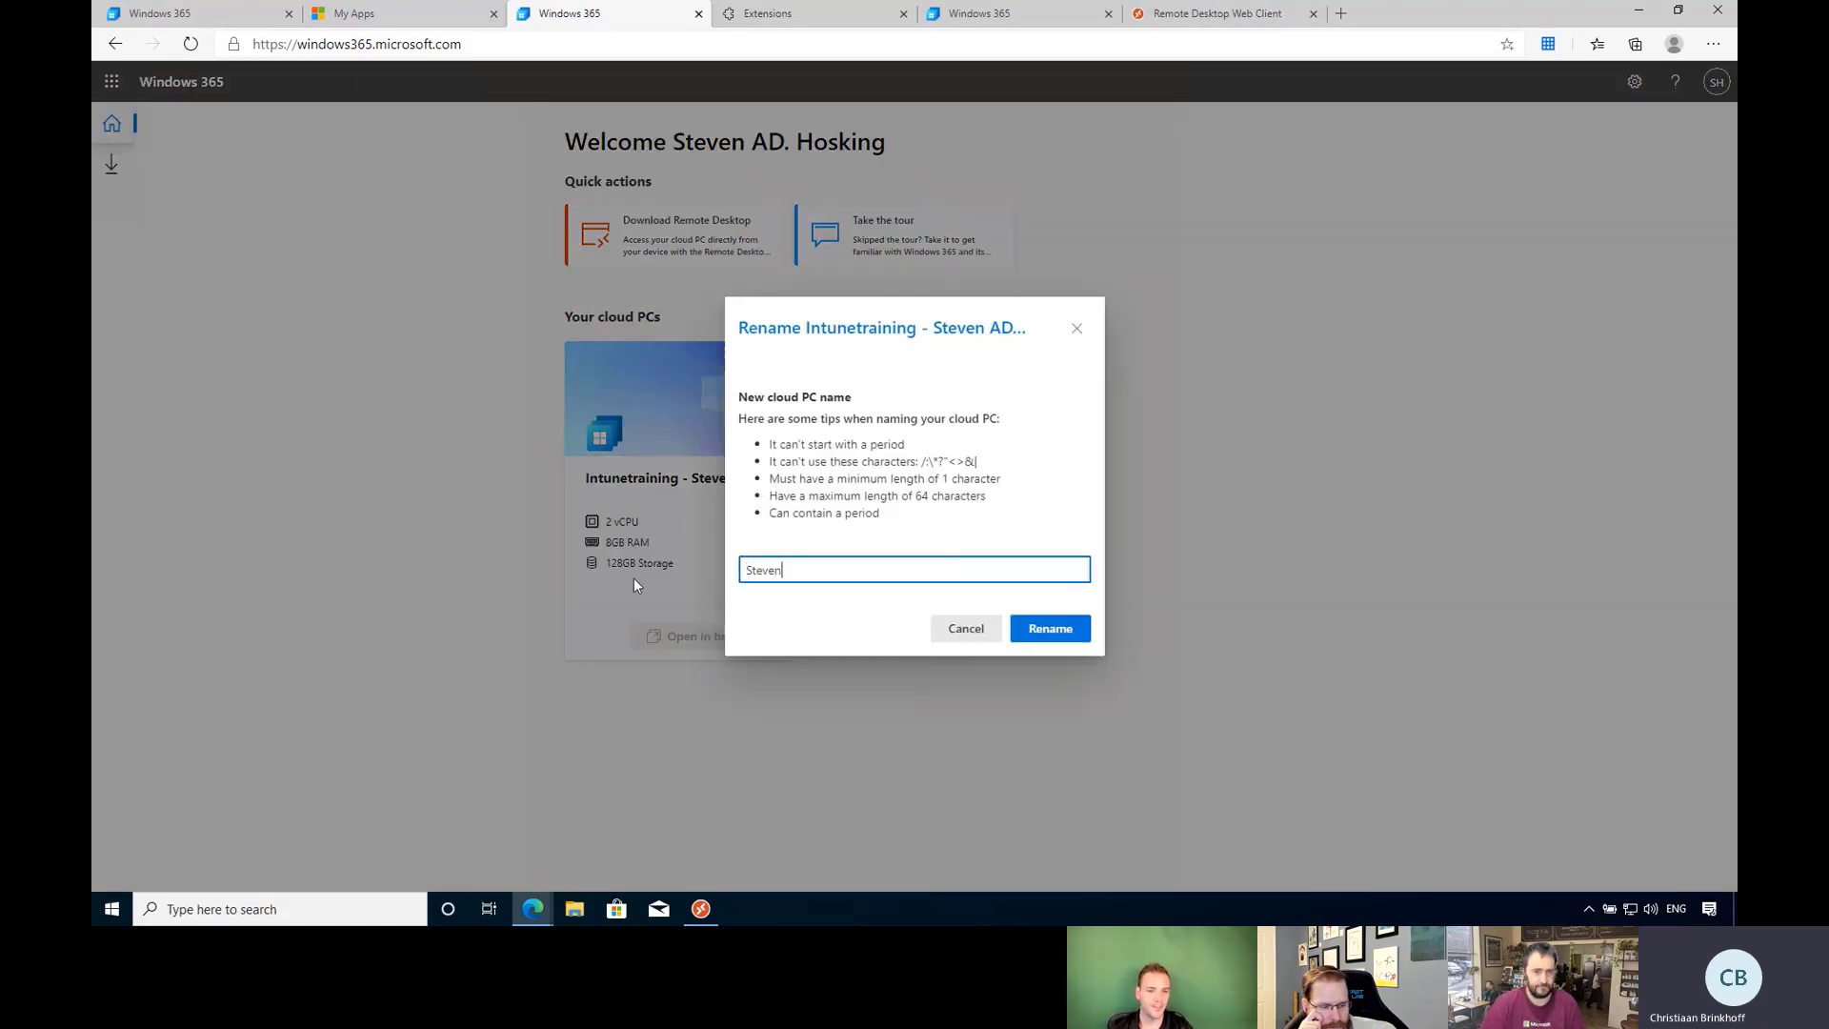
key("BackSpace")
type("Super ")
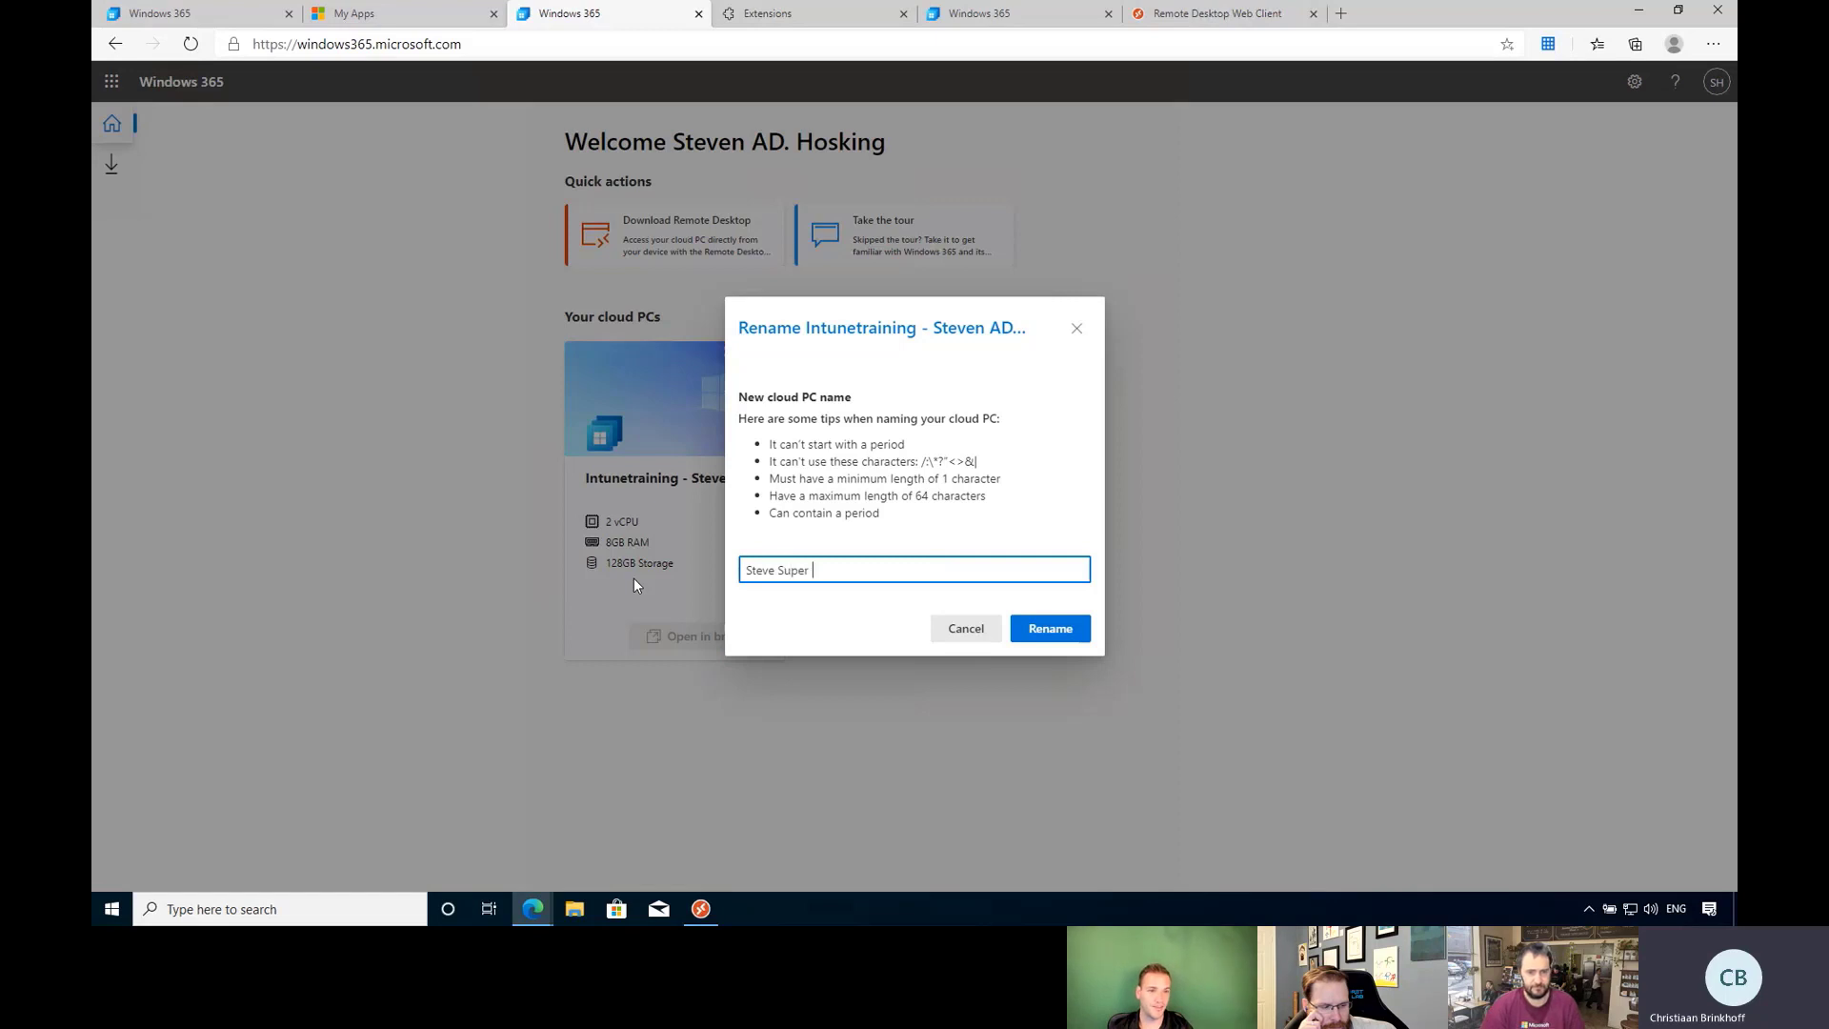
type("awesome VM")
left_click(1059, 630)
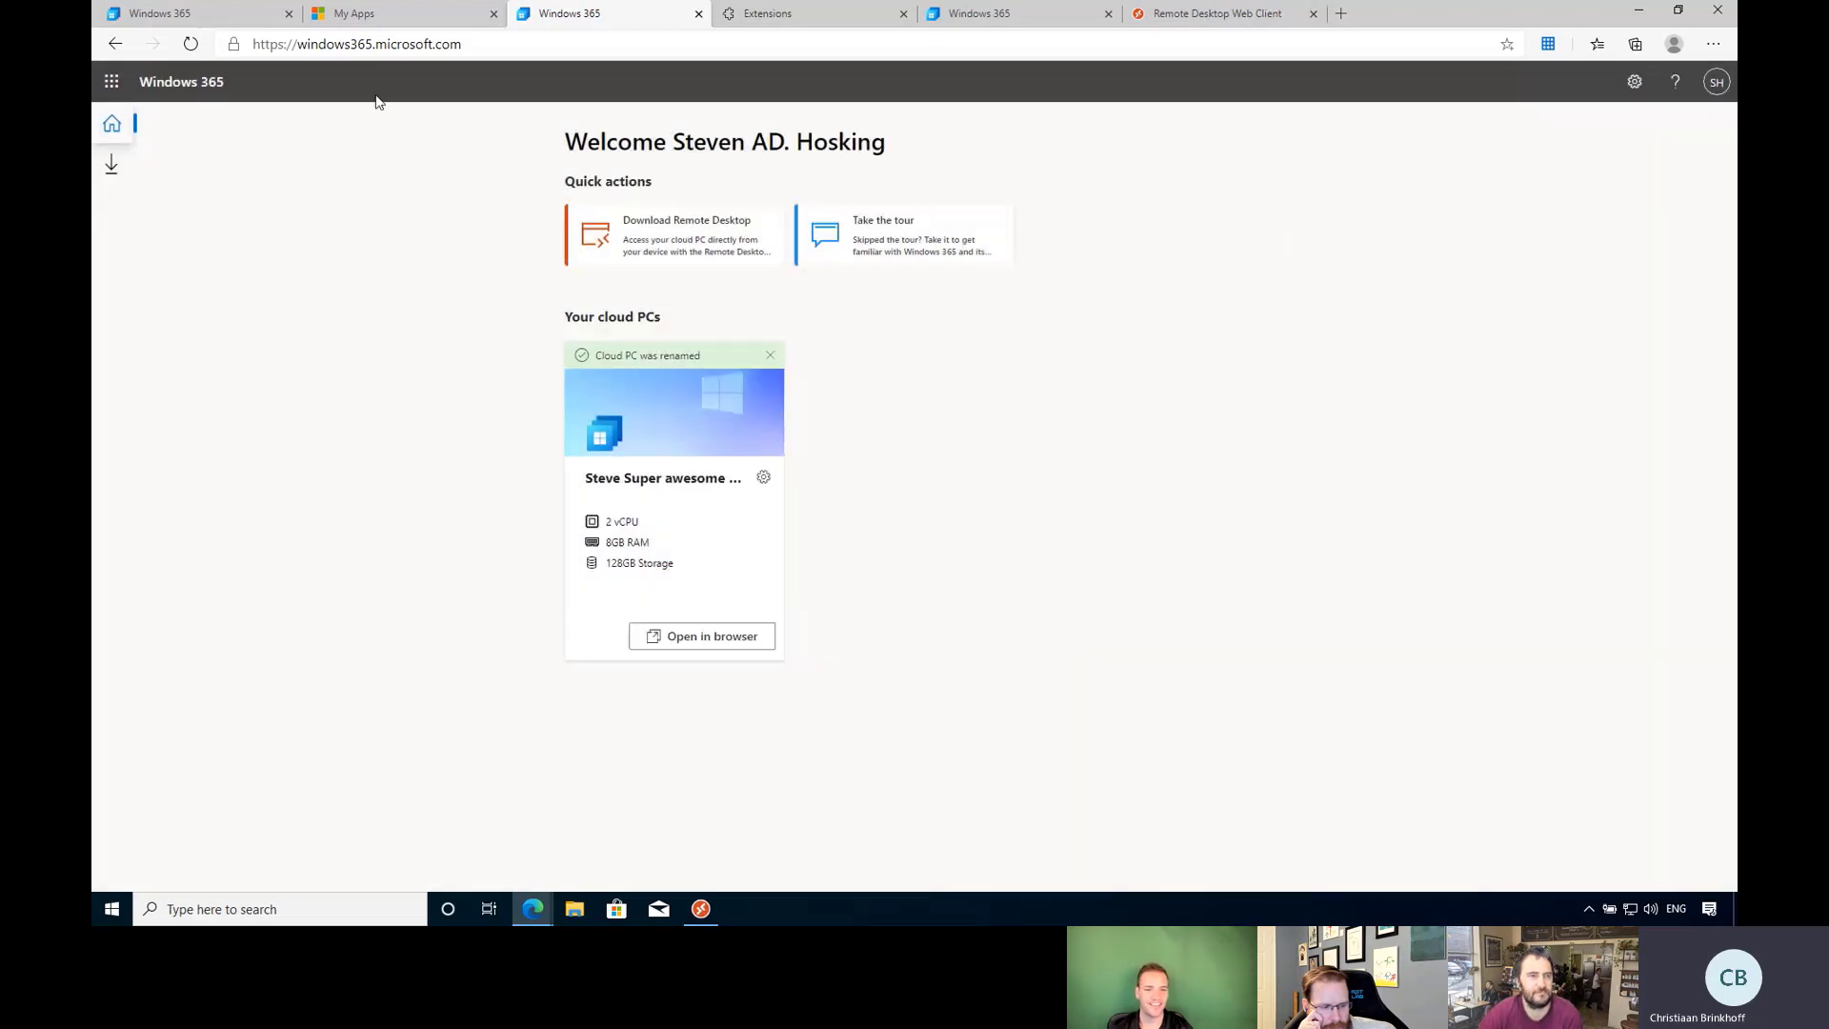
Refresh the Windows 365 cloud PC list and review CPC-ADSteven-0D's full Essentials properties.
mouse_move(539, 914)
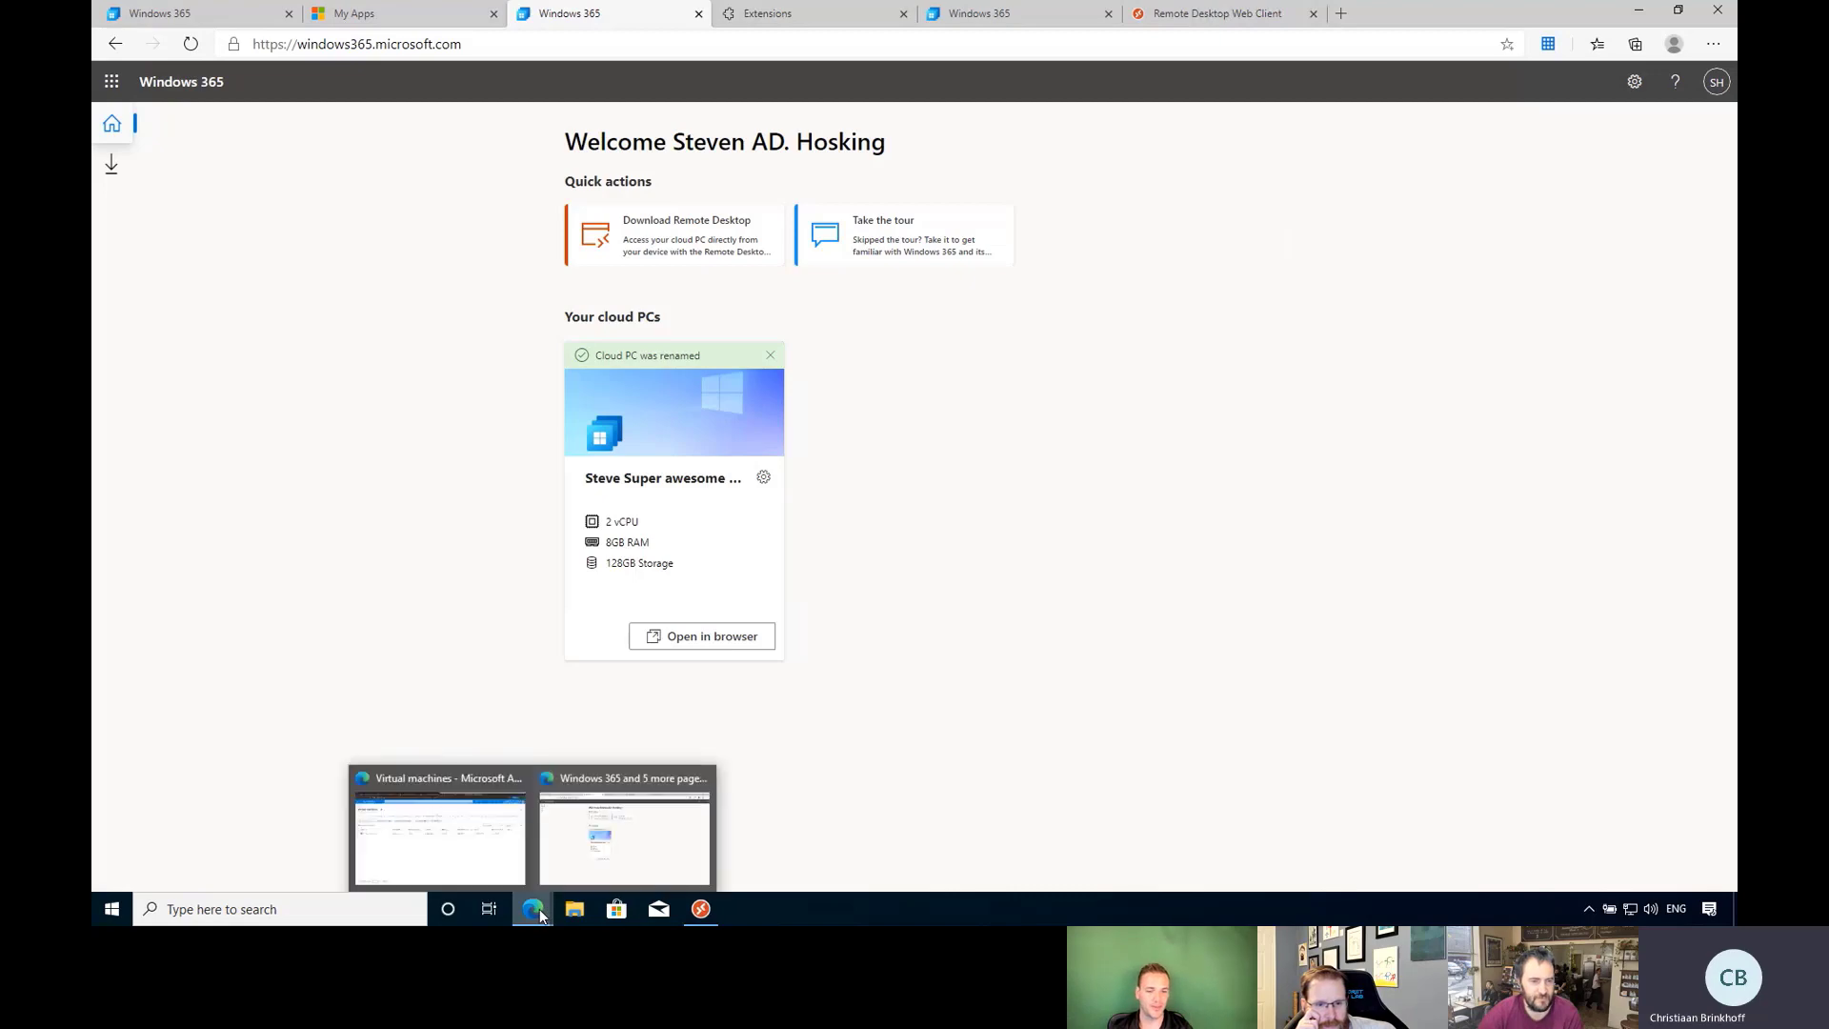
left_click(488, 868)
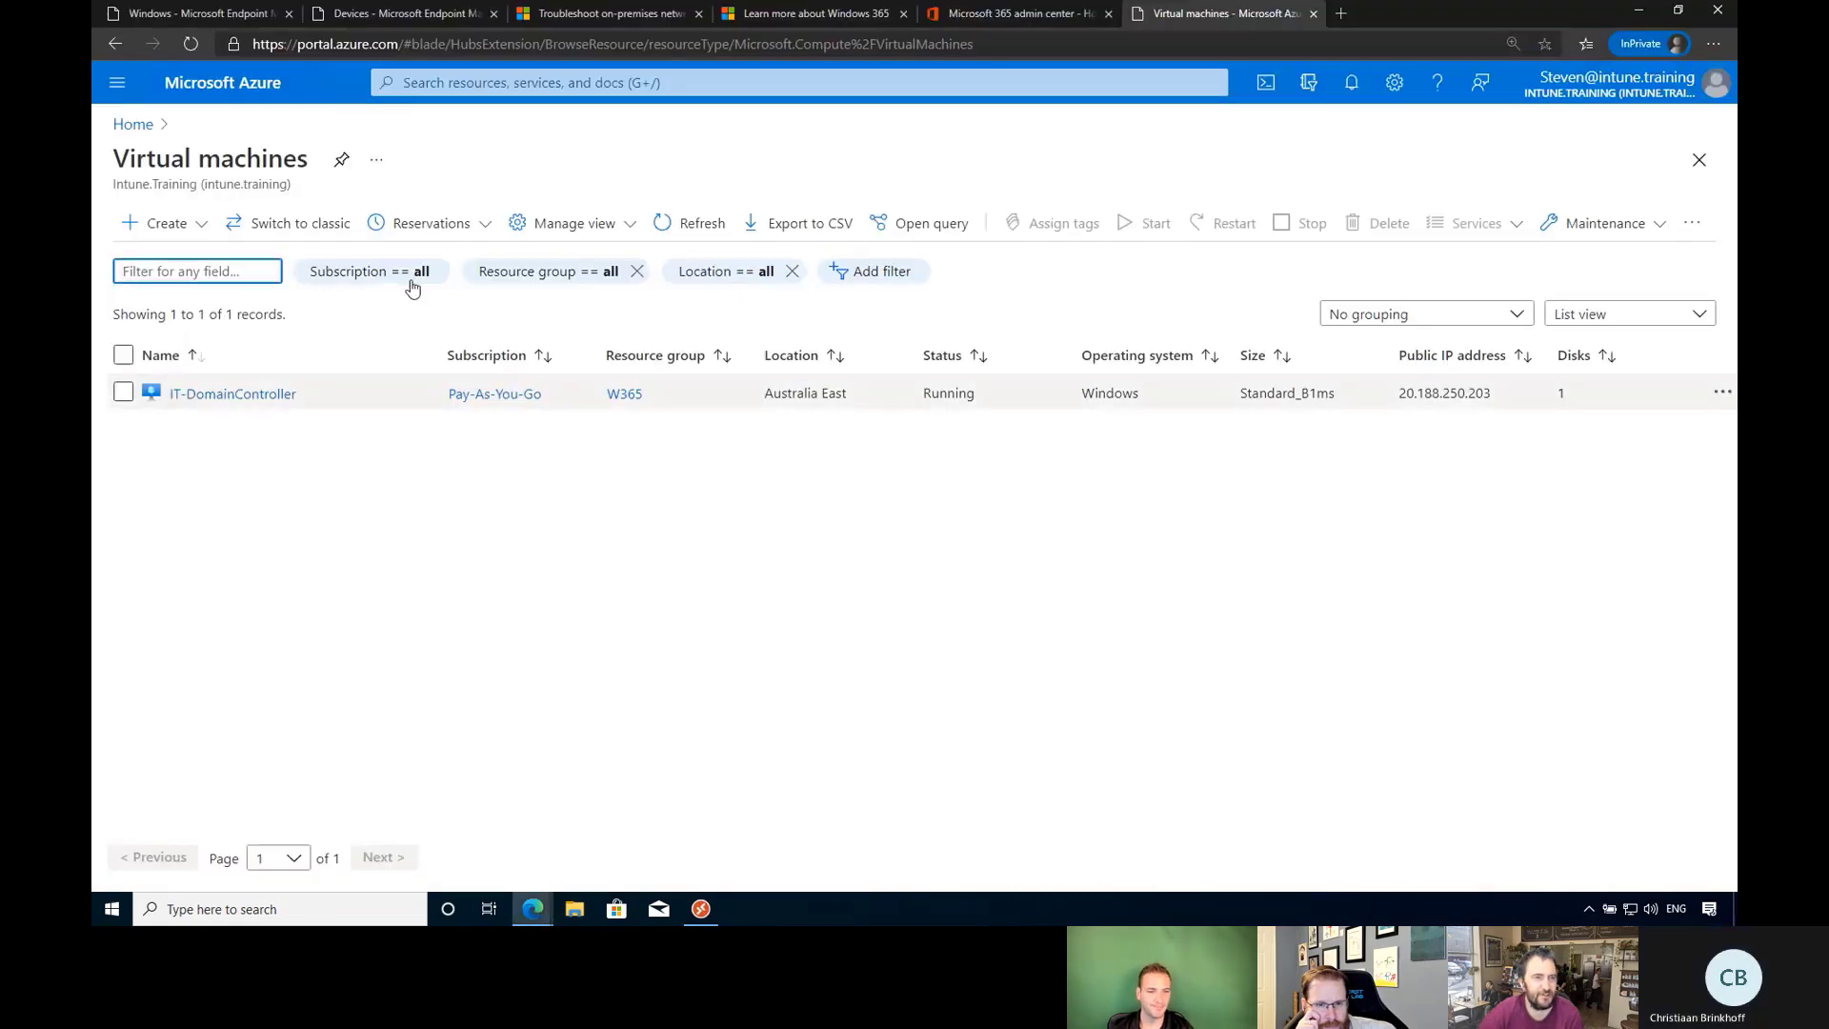
left_click(400, 14)
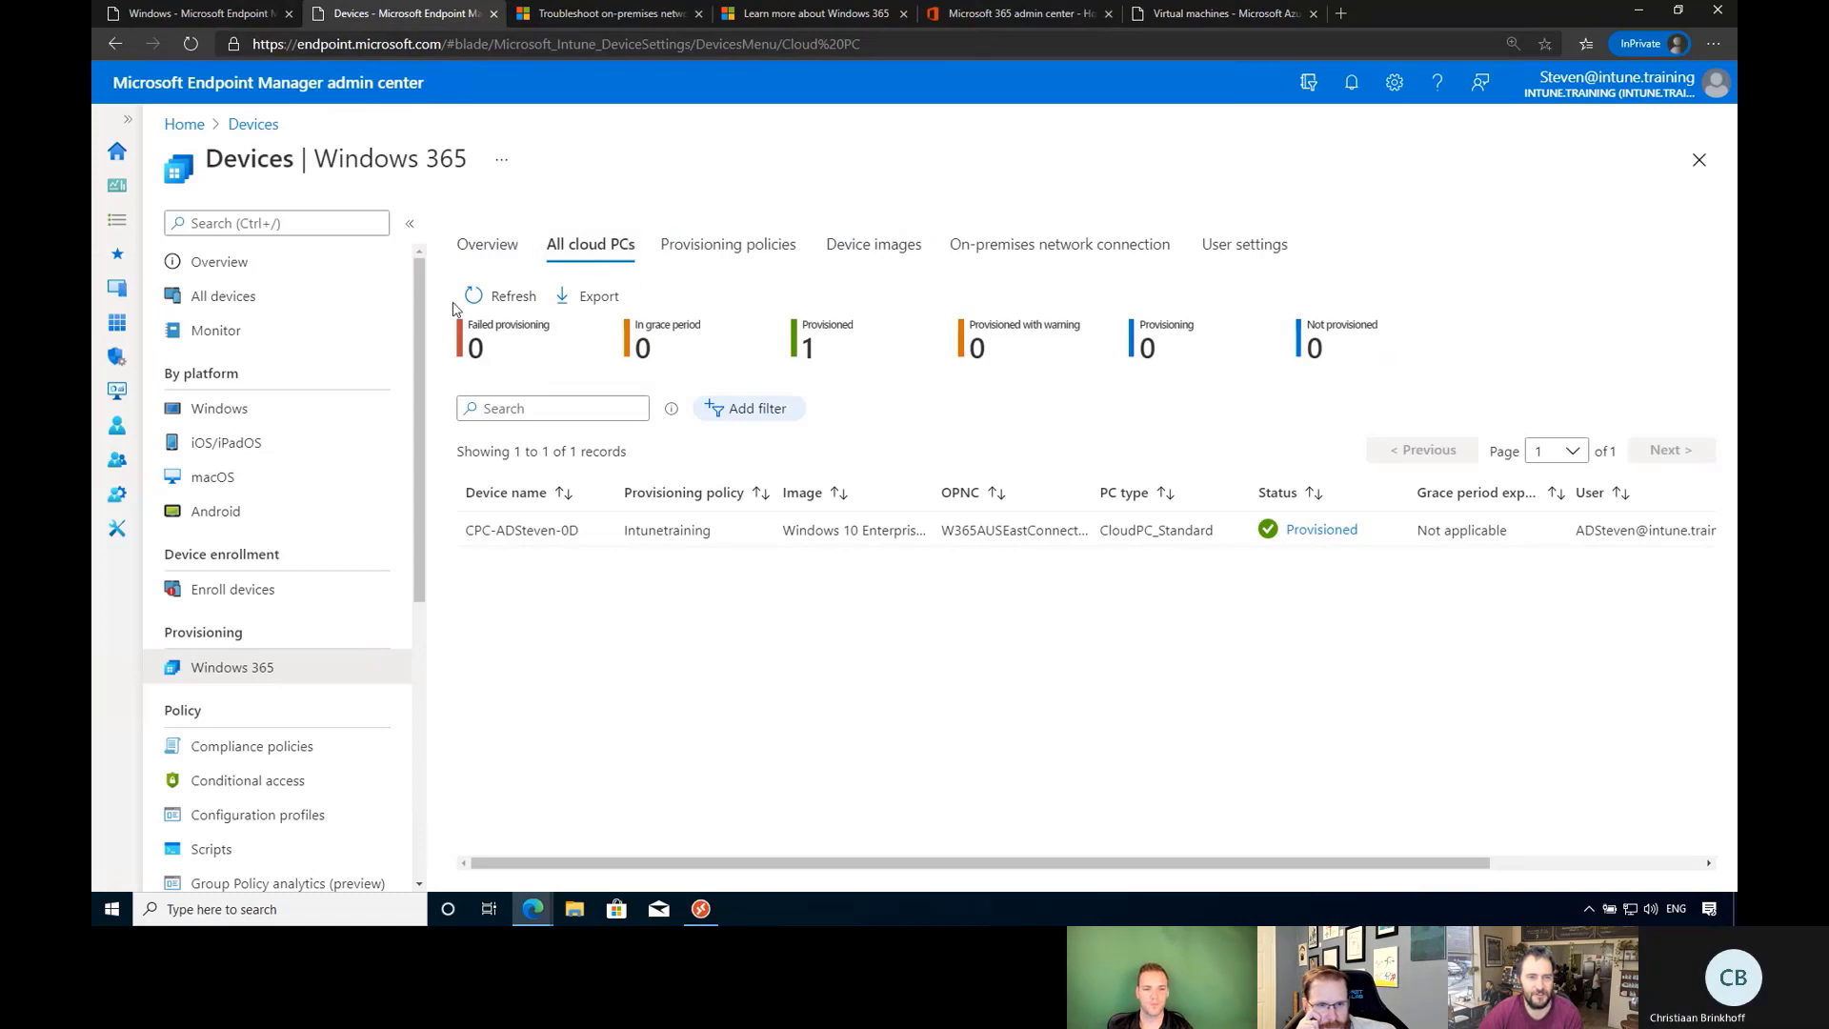
left_click(489, 299)
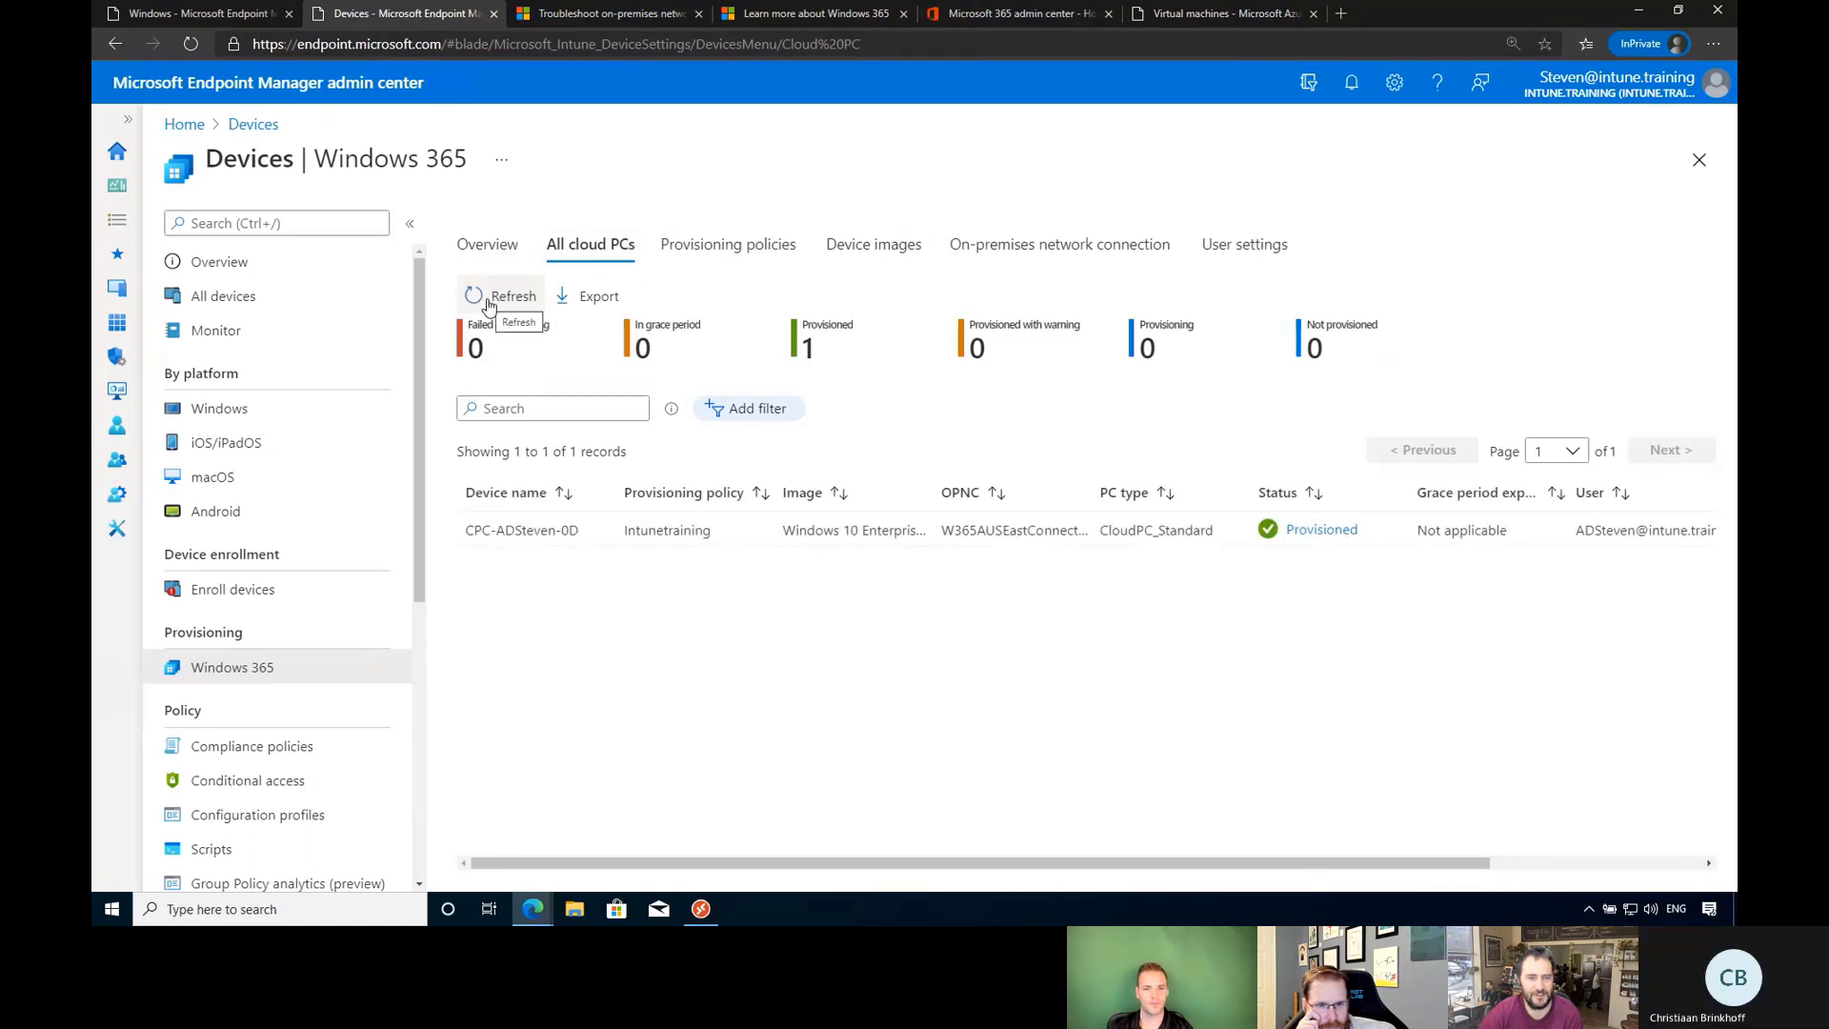
left_click(1321, 531)
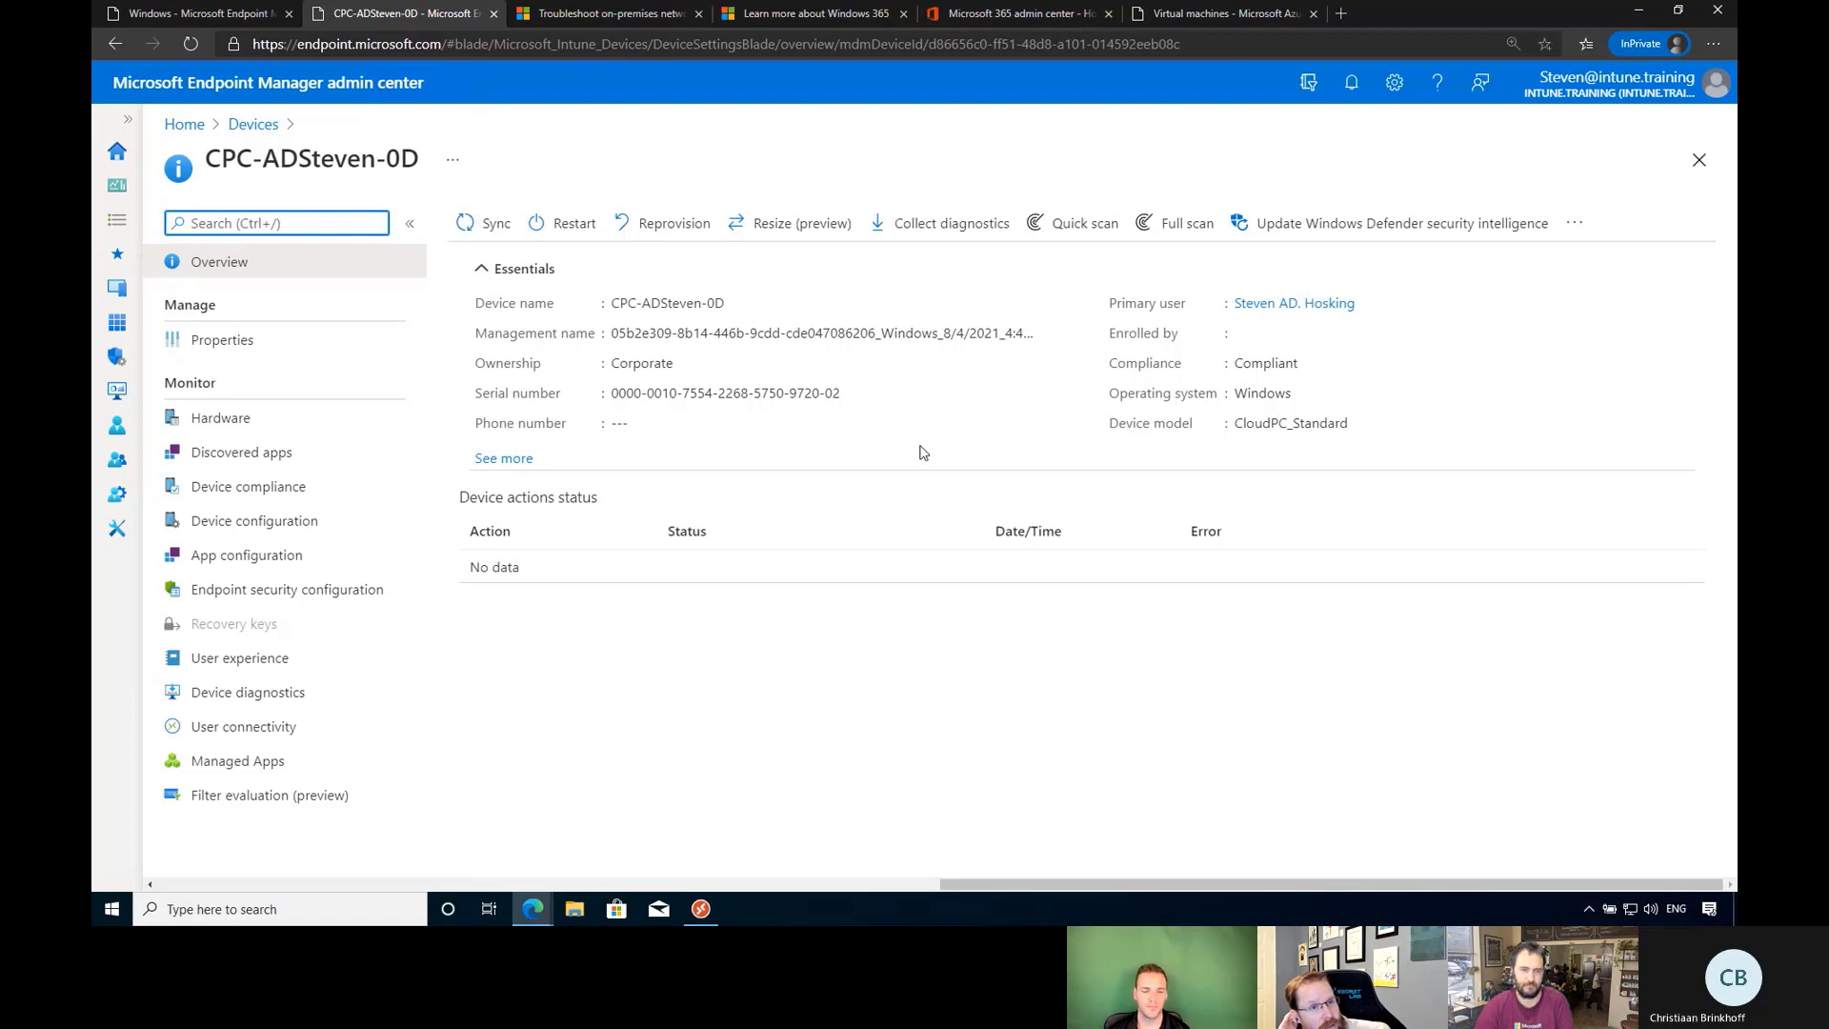
left_click(510, 459)
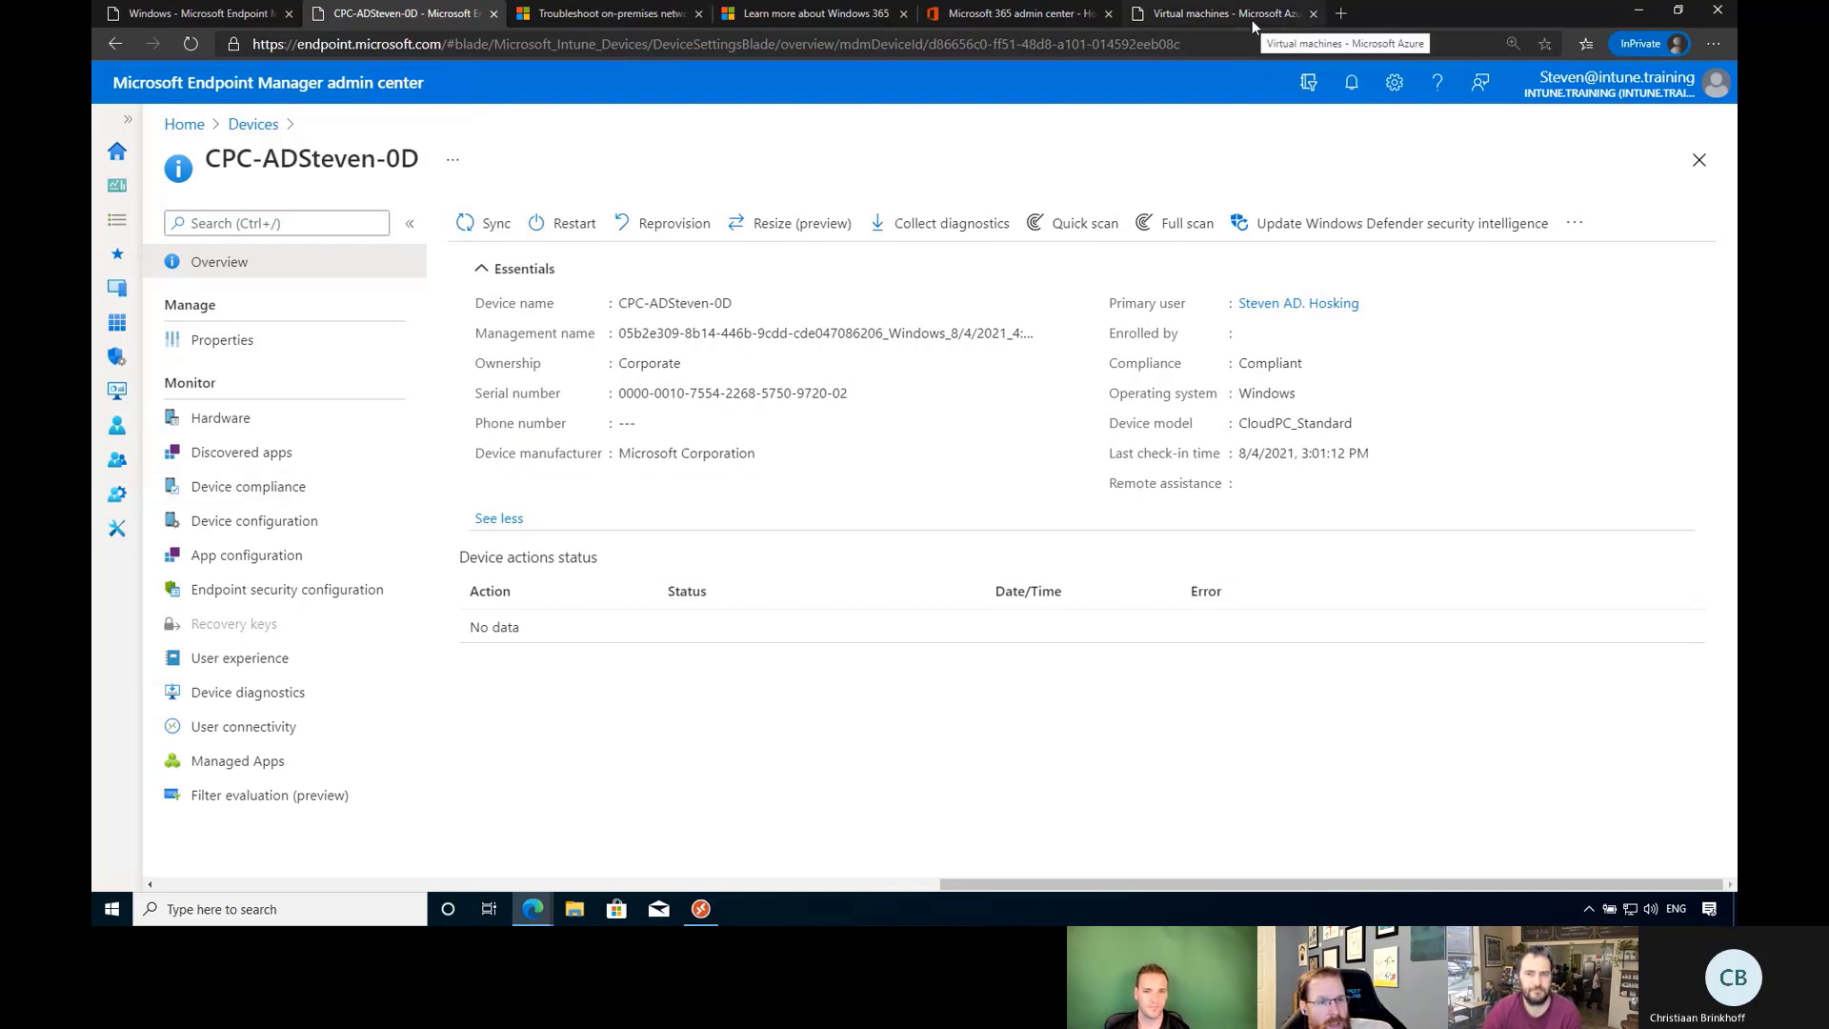
left_click(1631, 13)
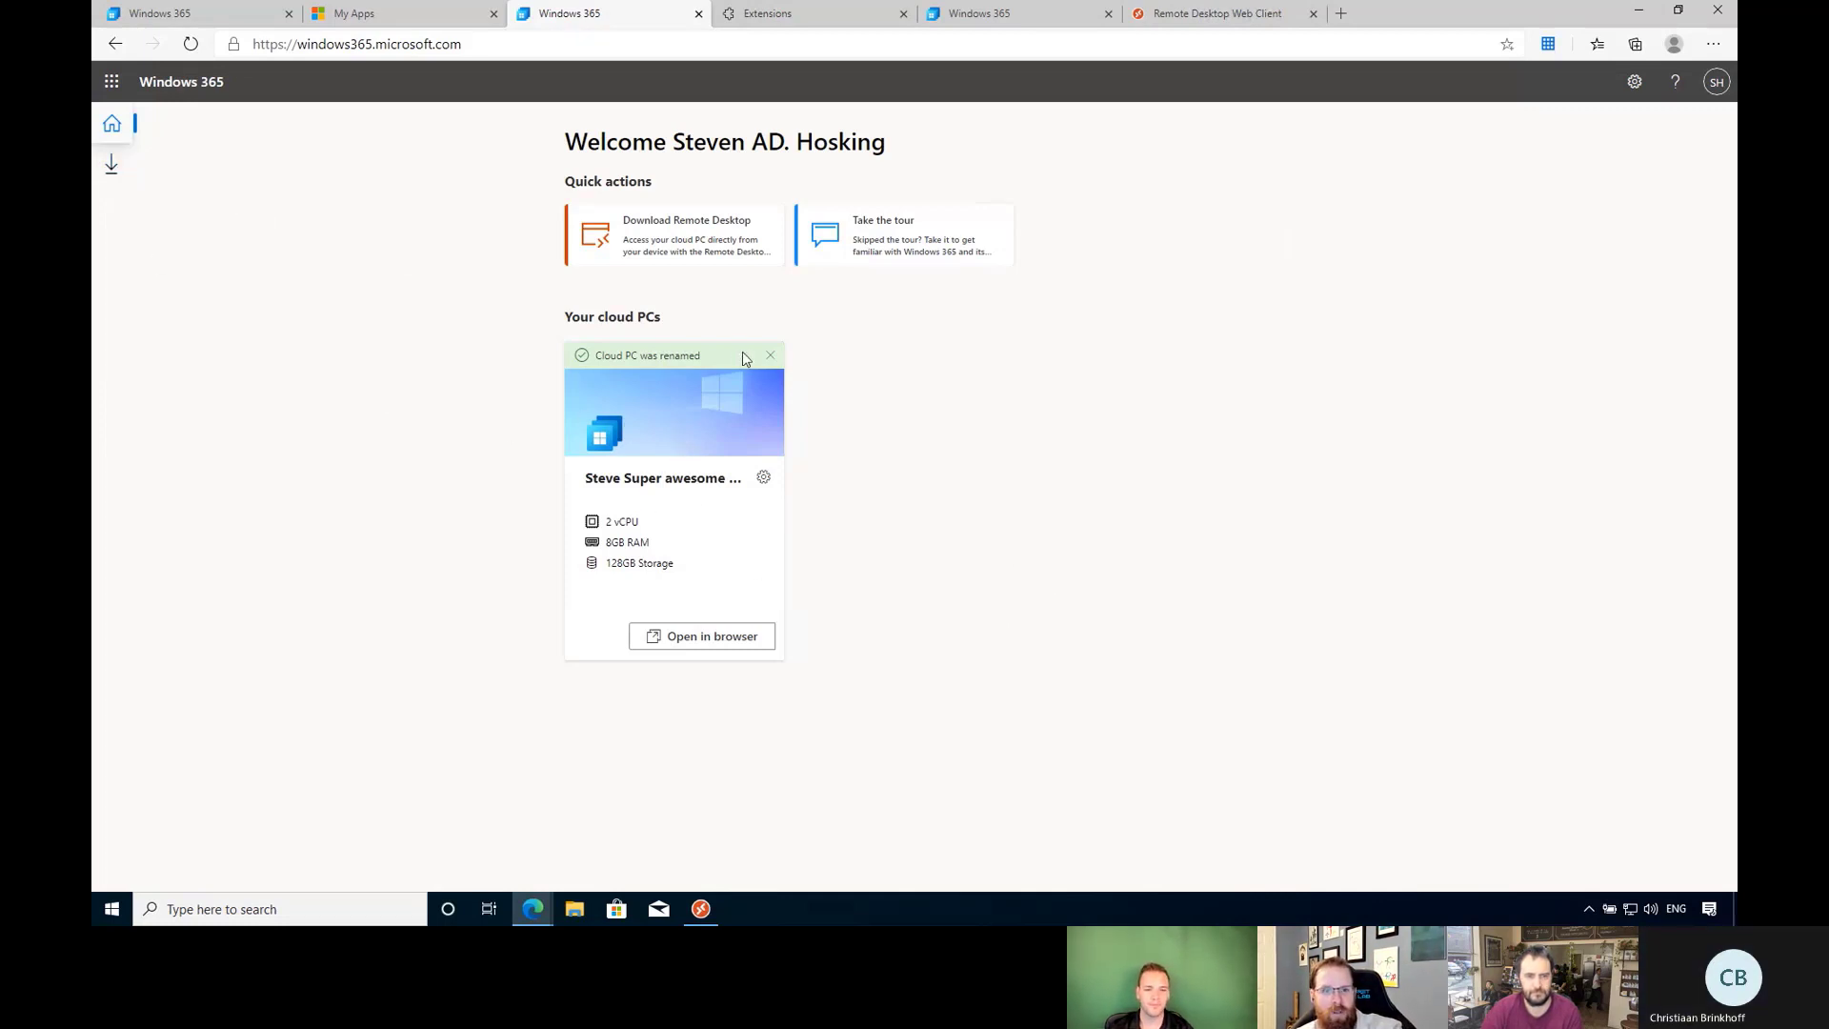
Dismiss the 'Cloud PC was renamed' notice and close the Extensions tab.
left_click(771, 358)
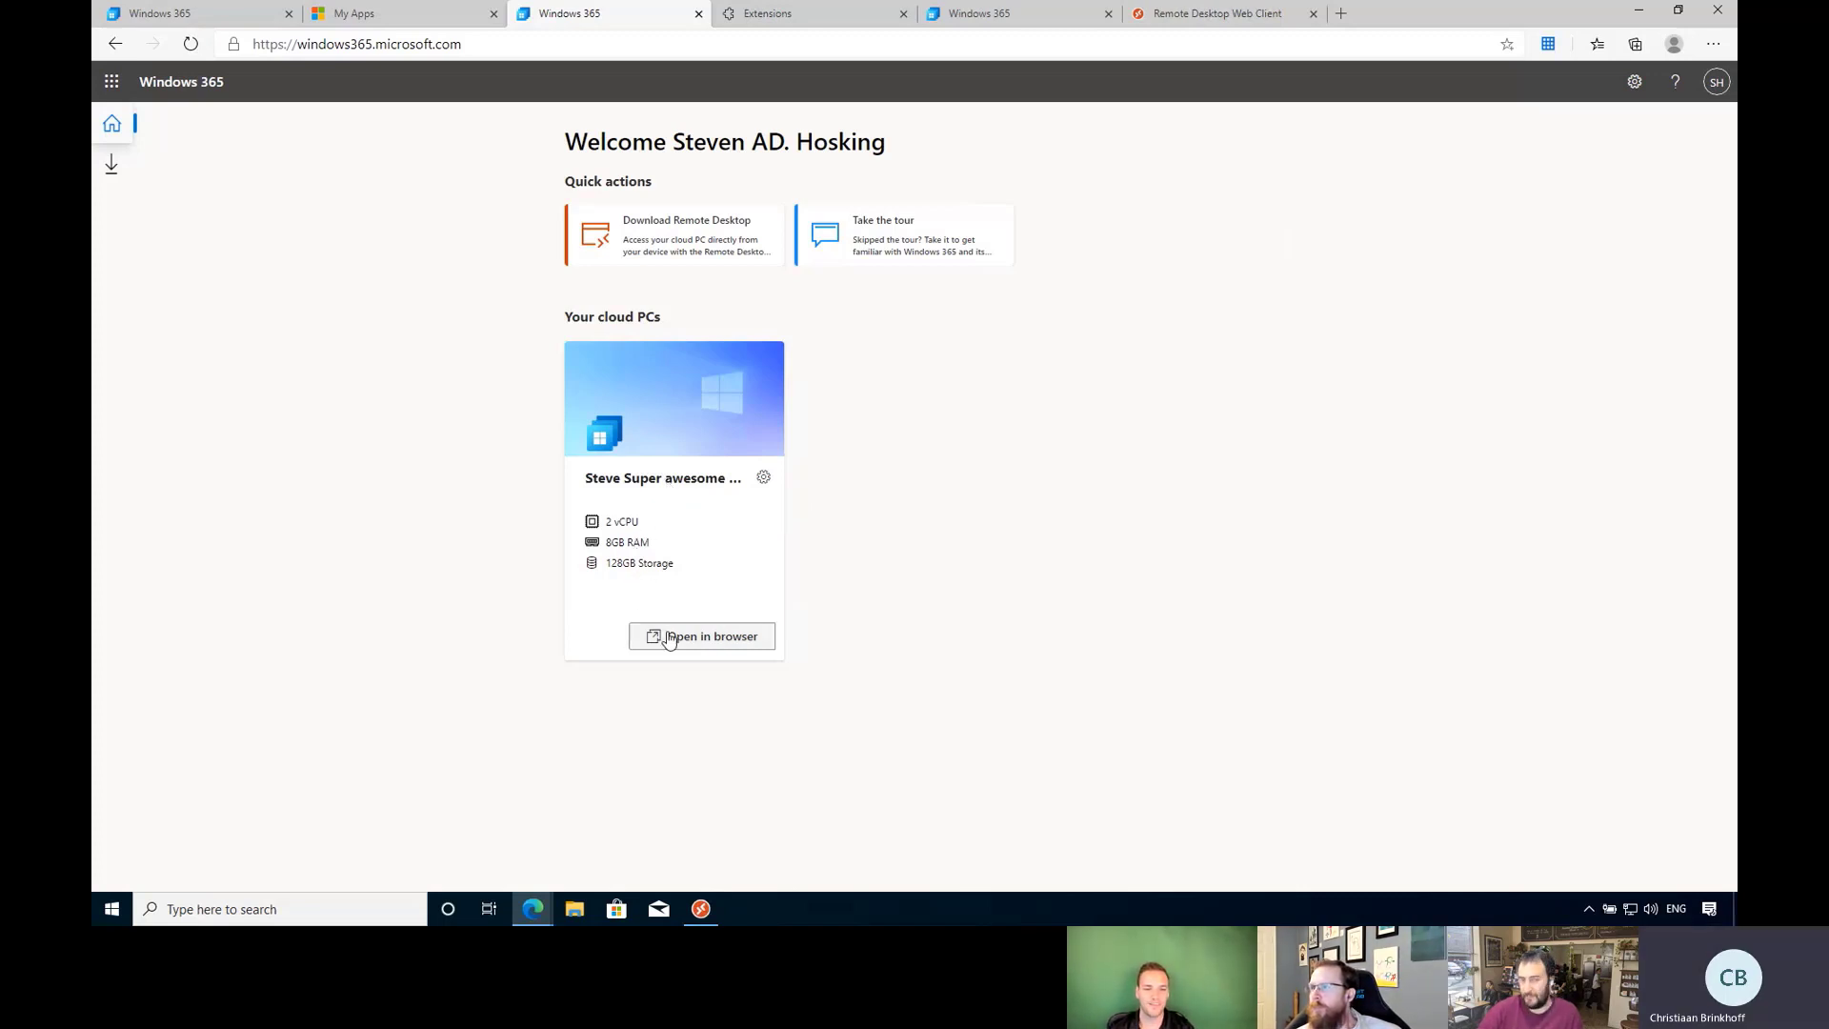
left_click(1055, 12)
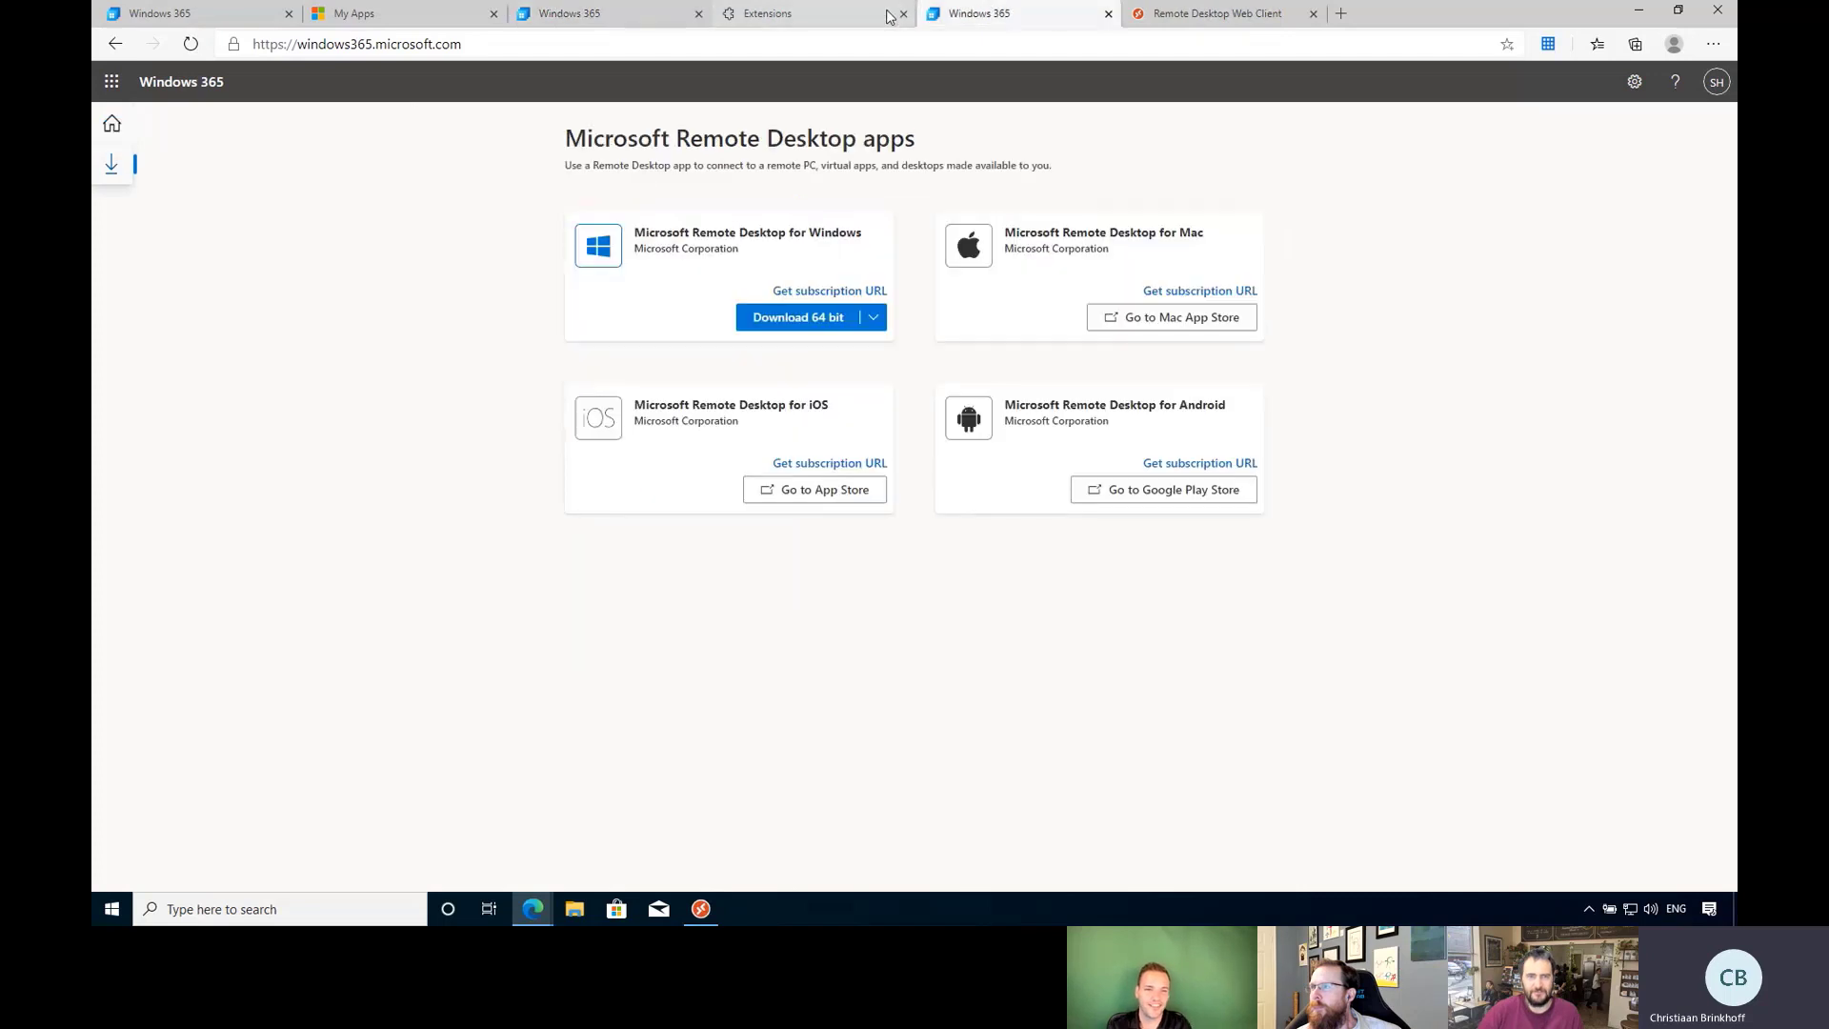
left_click(832, 17)
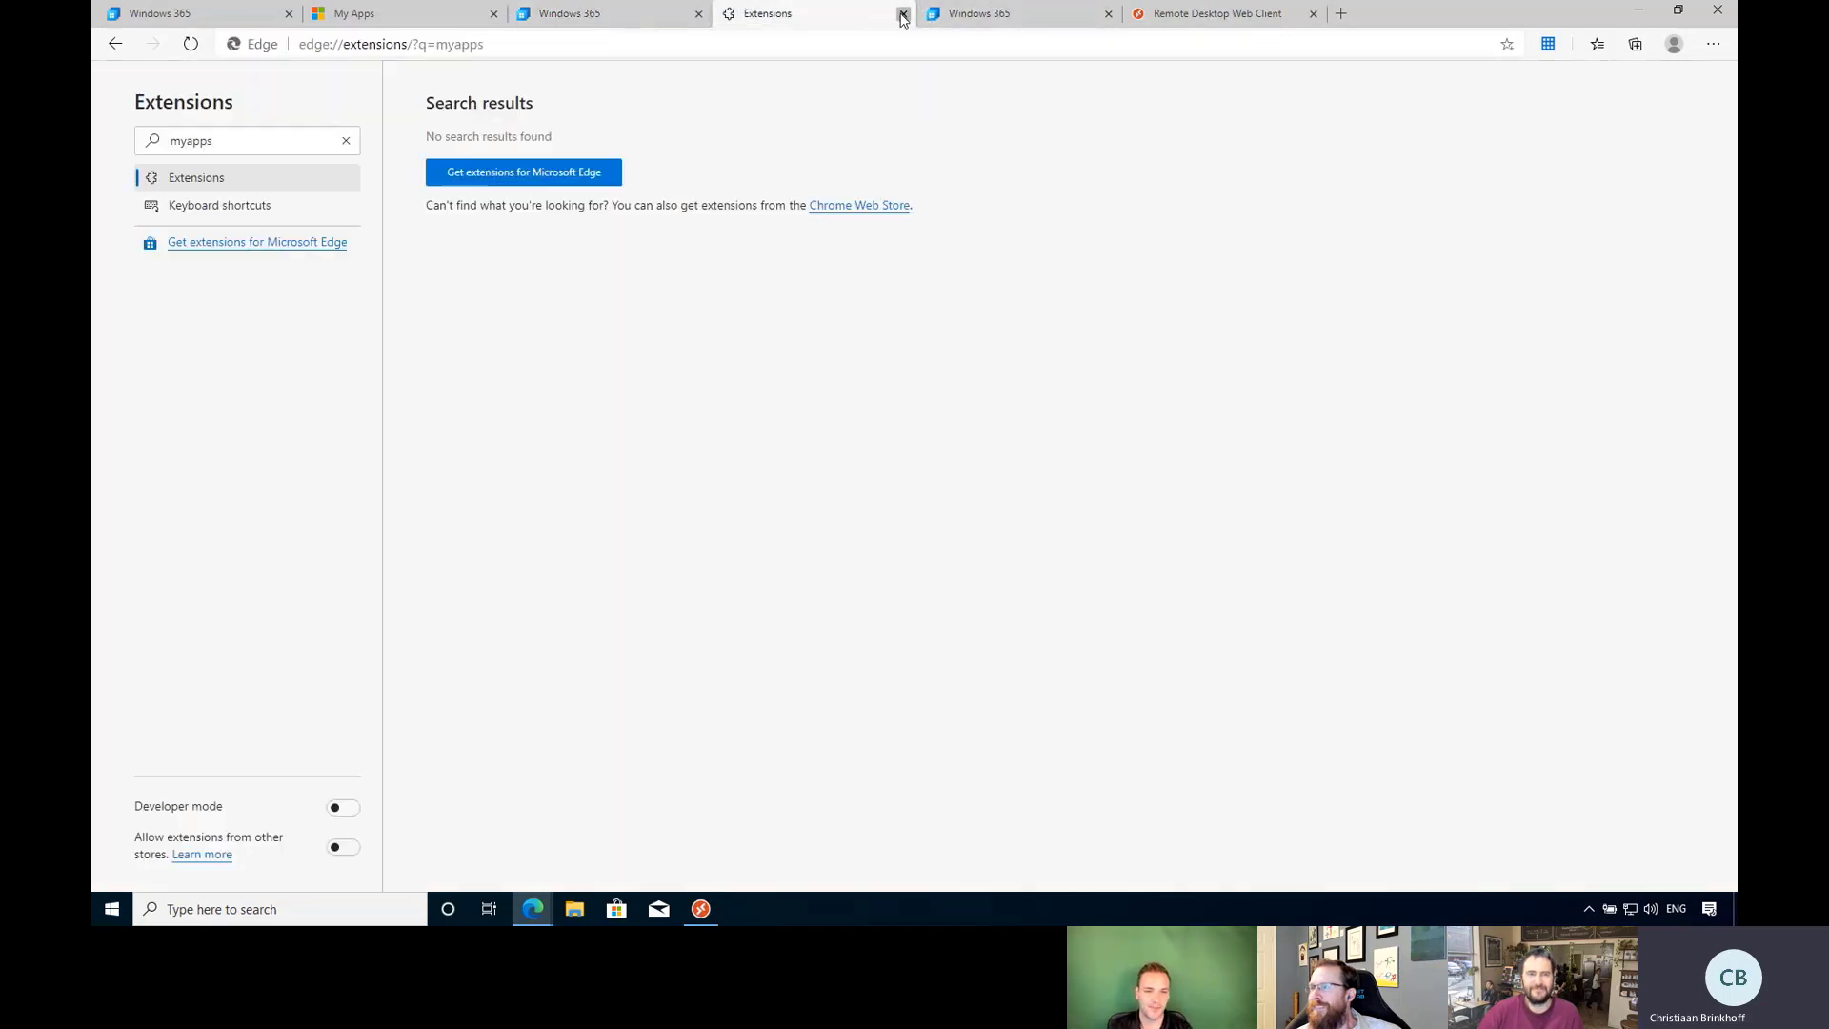
left_click(903, 14)
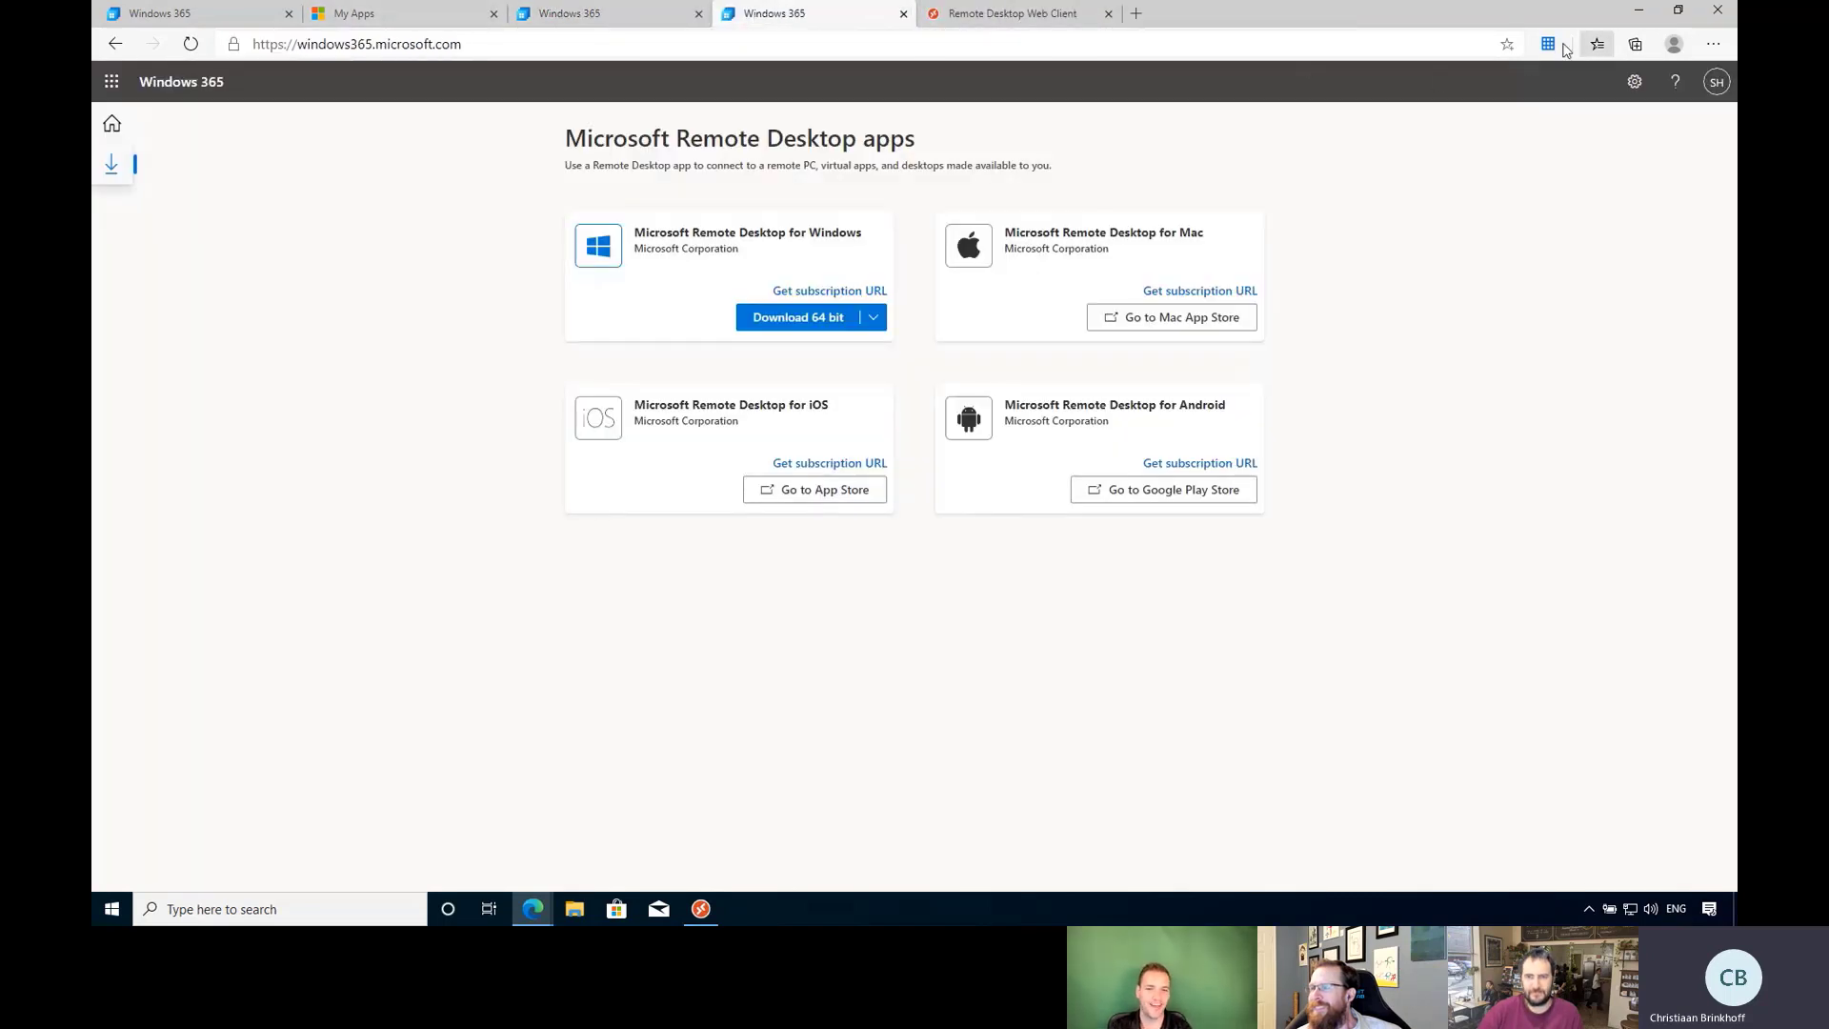
Close Edge, leave the remote desktop web session, and close the Remote Desktop app.
left_click(1548, 44)
left_click(1189, 150)
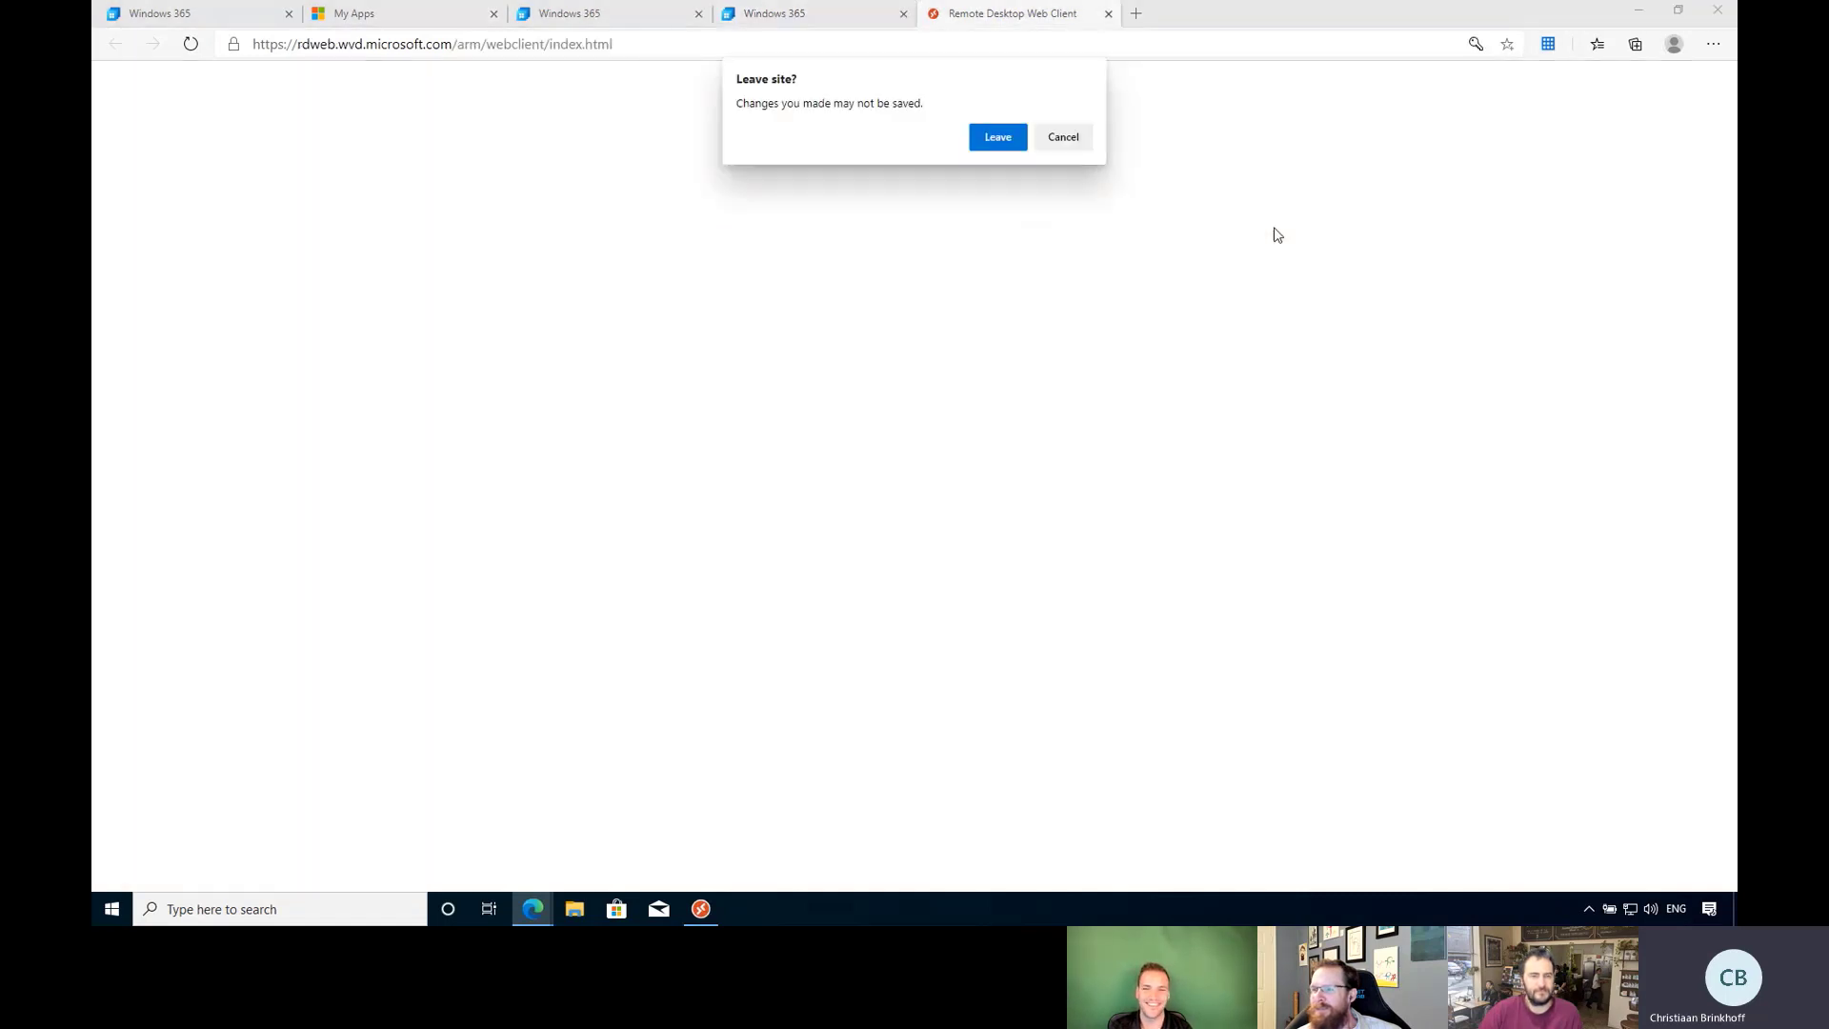
left_click(998, 138)
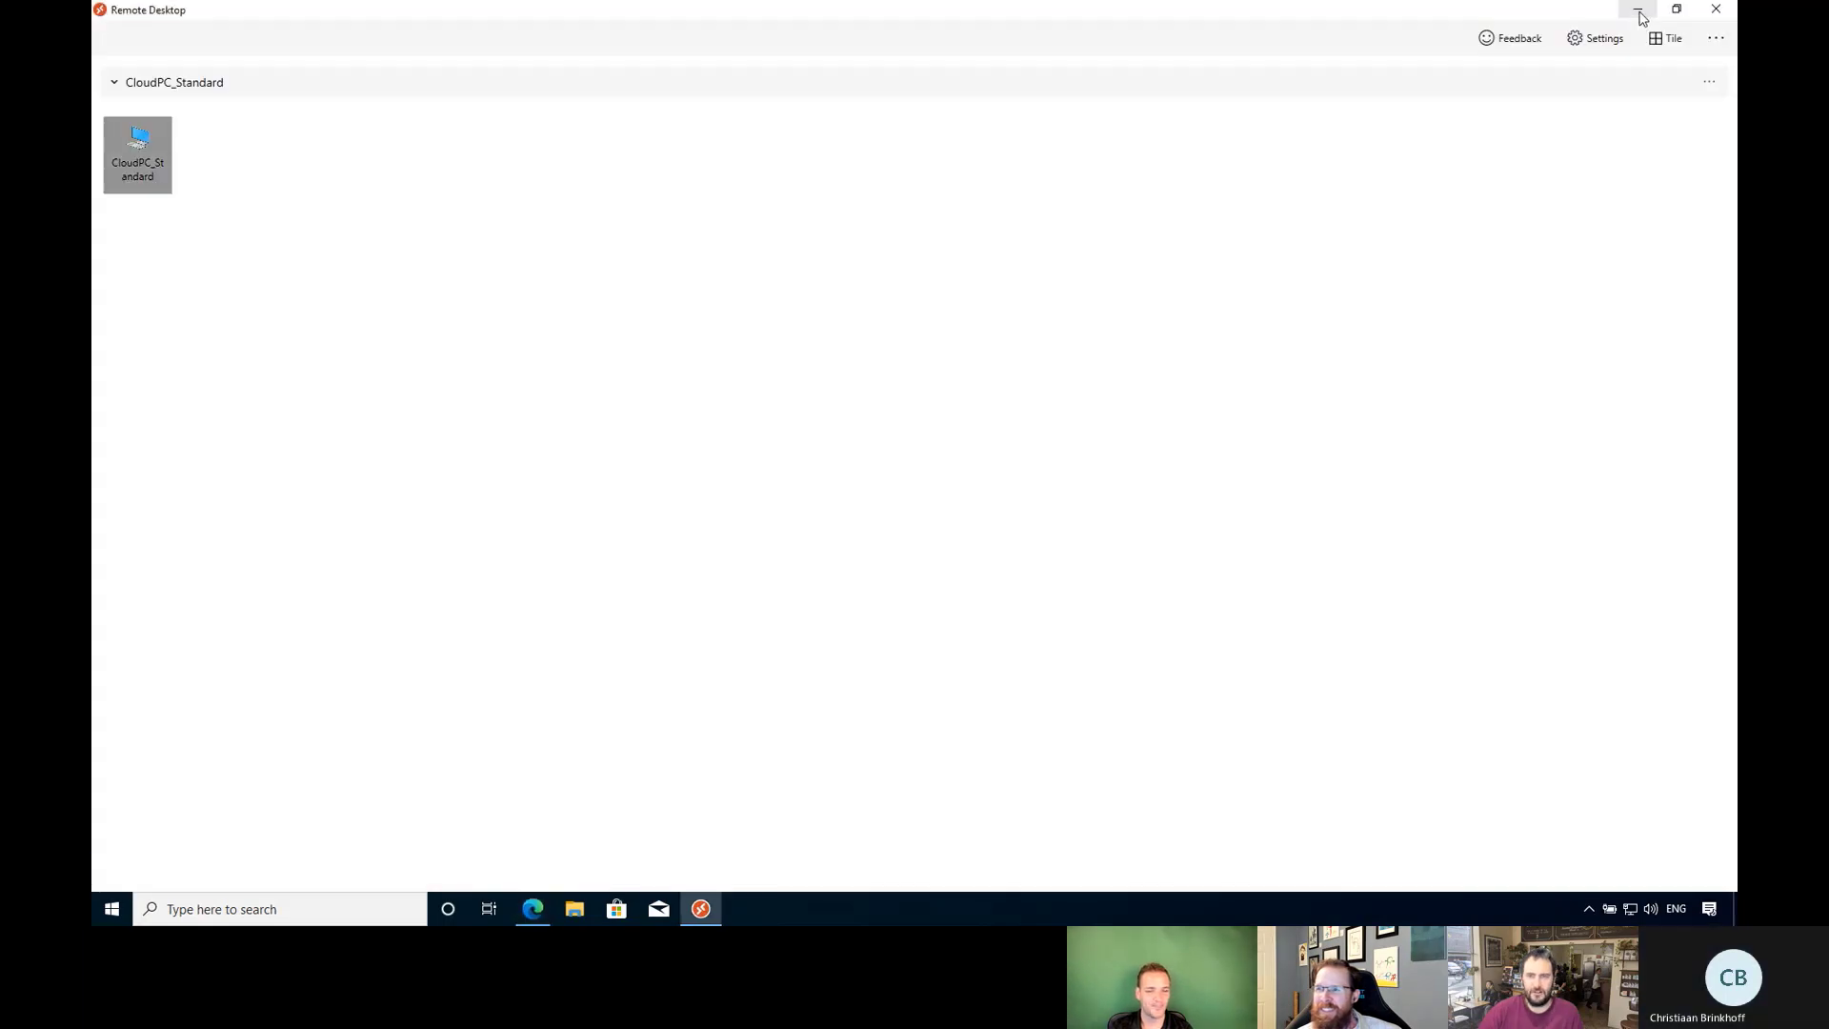
left_click(1715, 13)
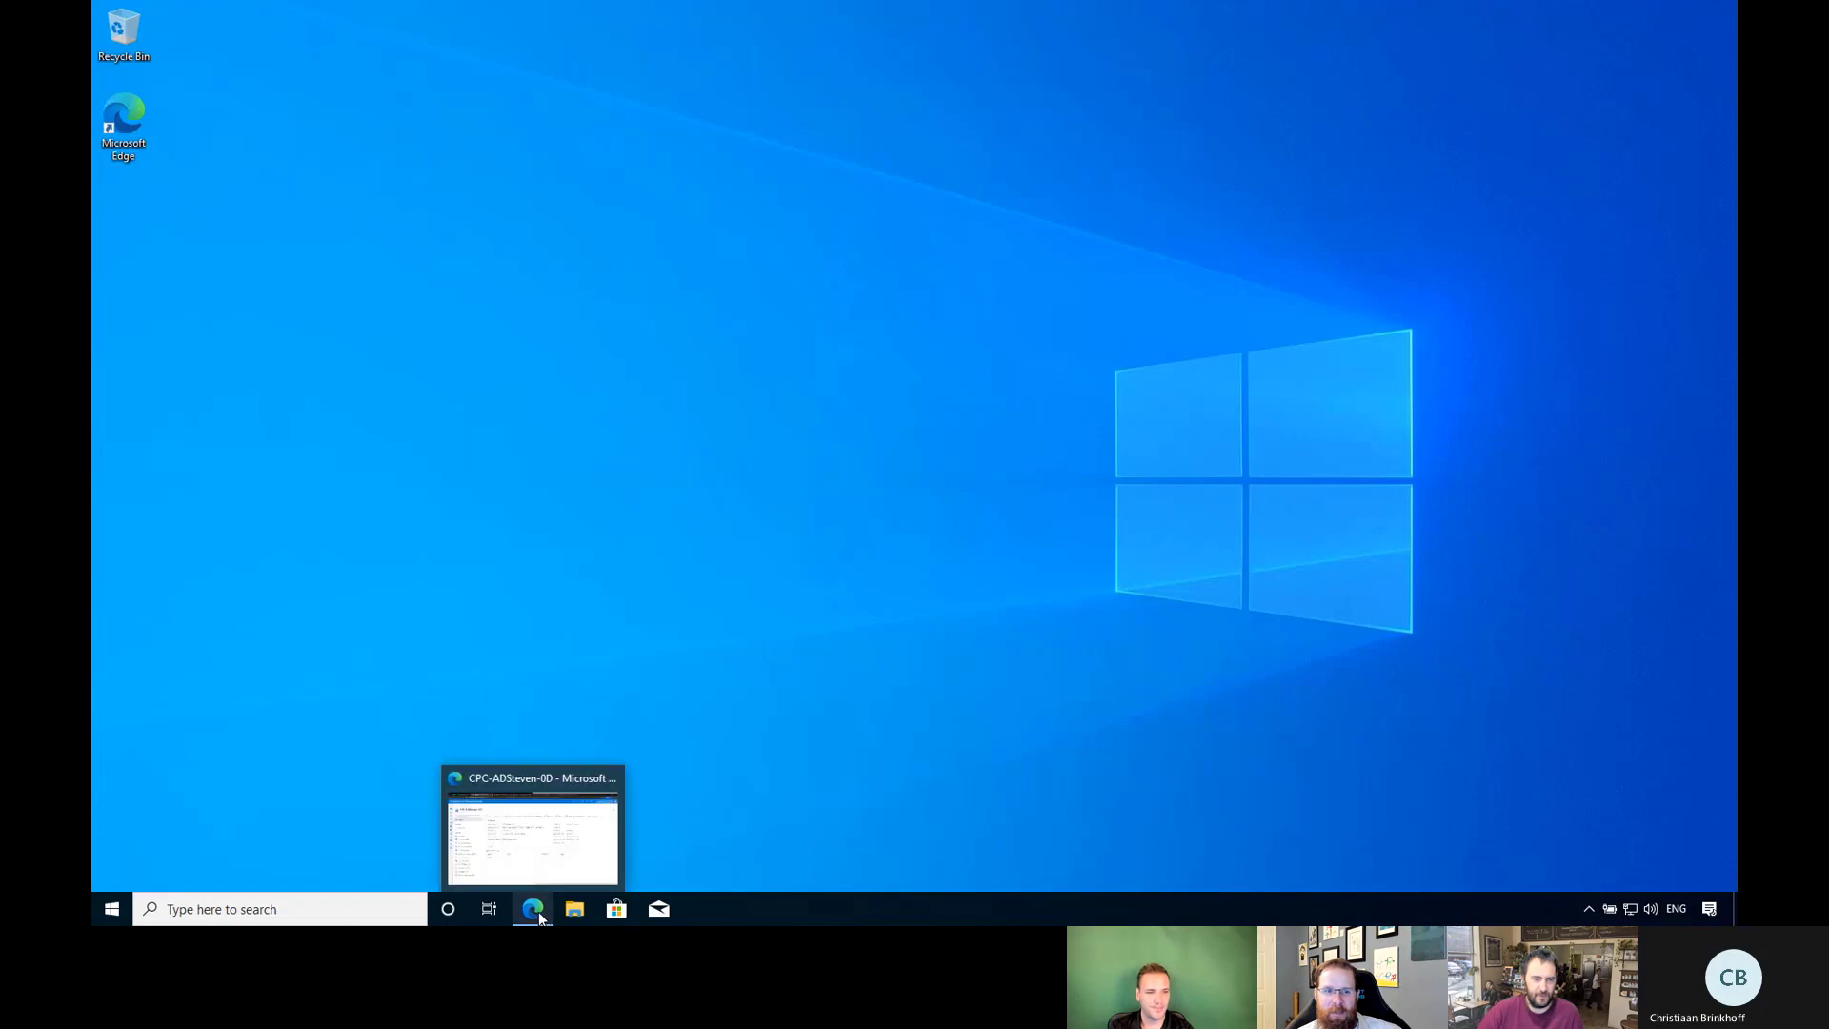
Start a new Edge window and launch Windows 365 from My Apps with the existing work account.
left_click(539, 911)
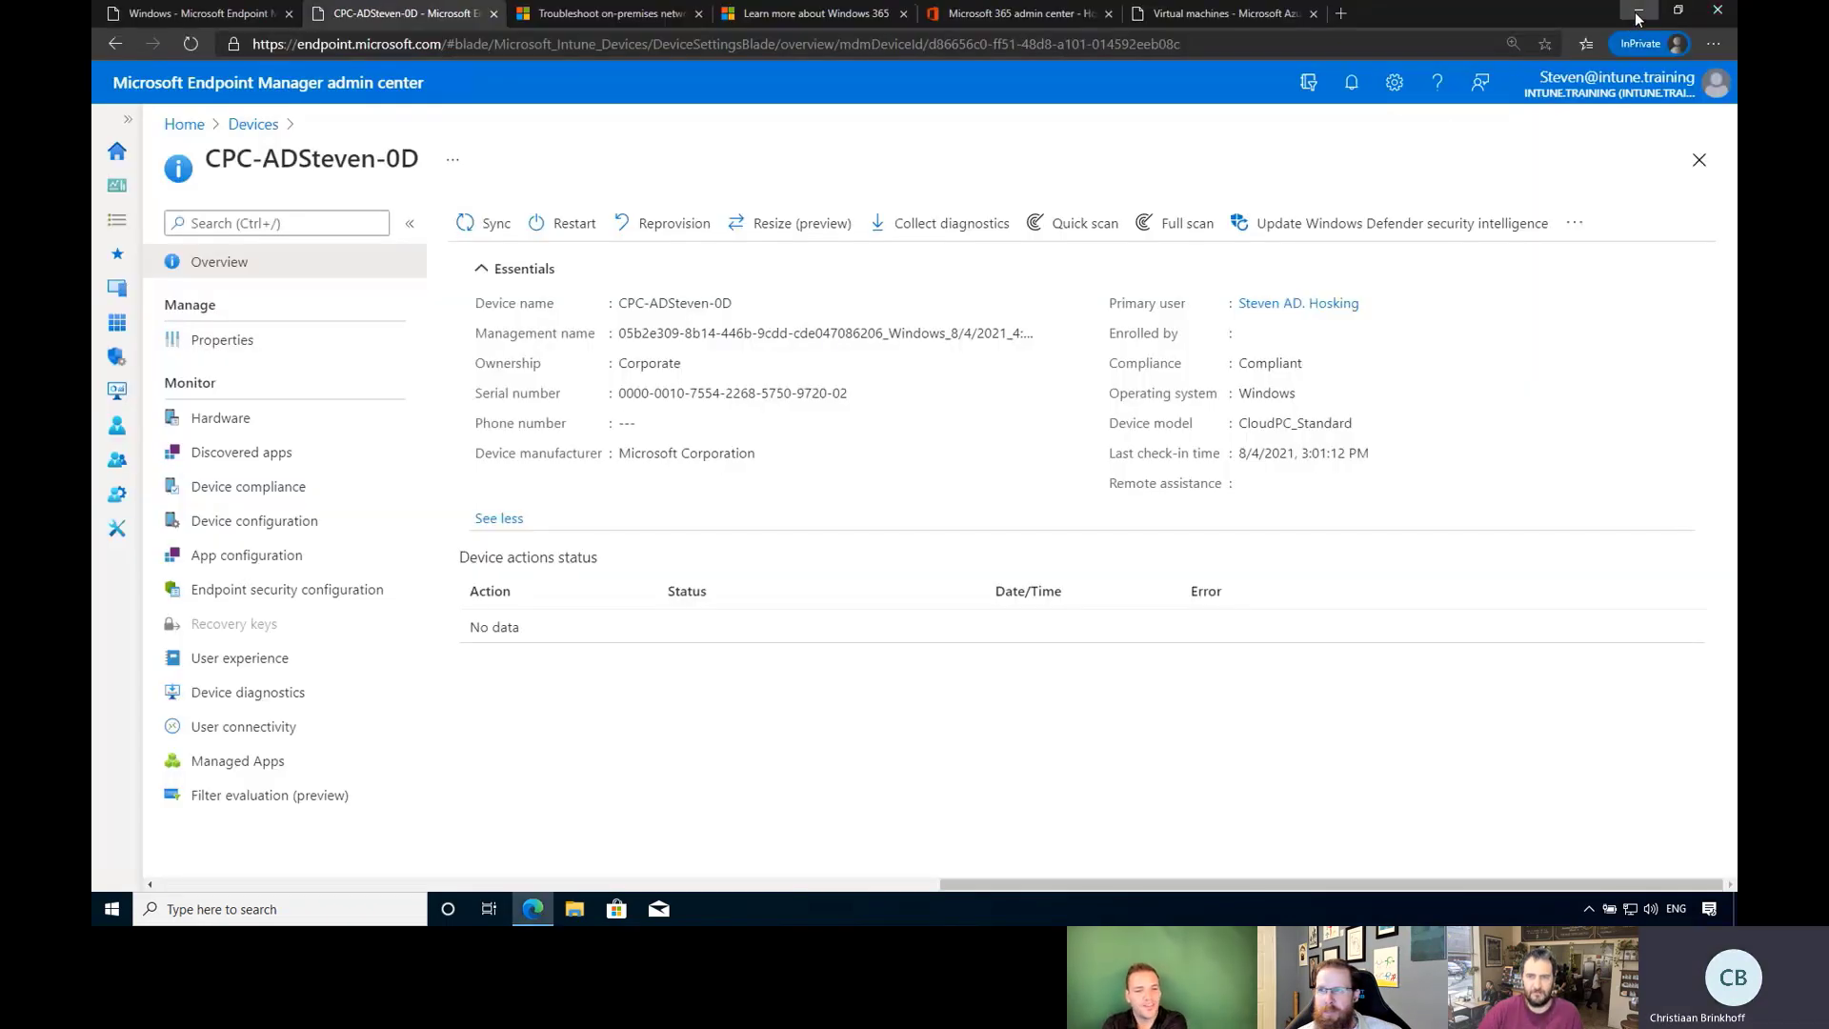
left_click(1636, 13)
right_click(535, 909)
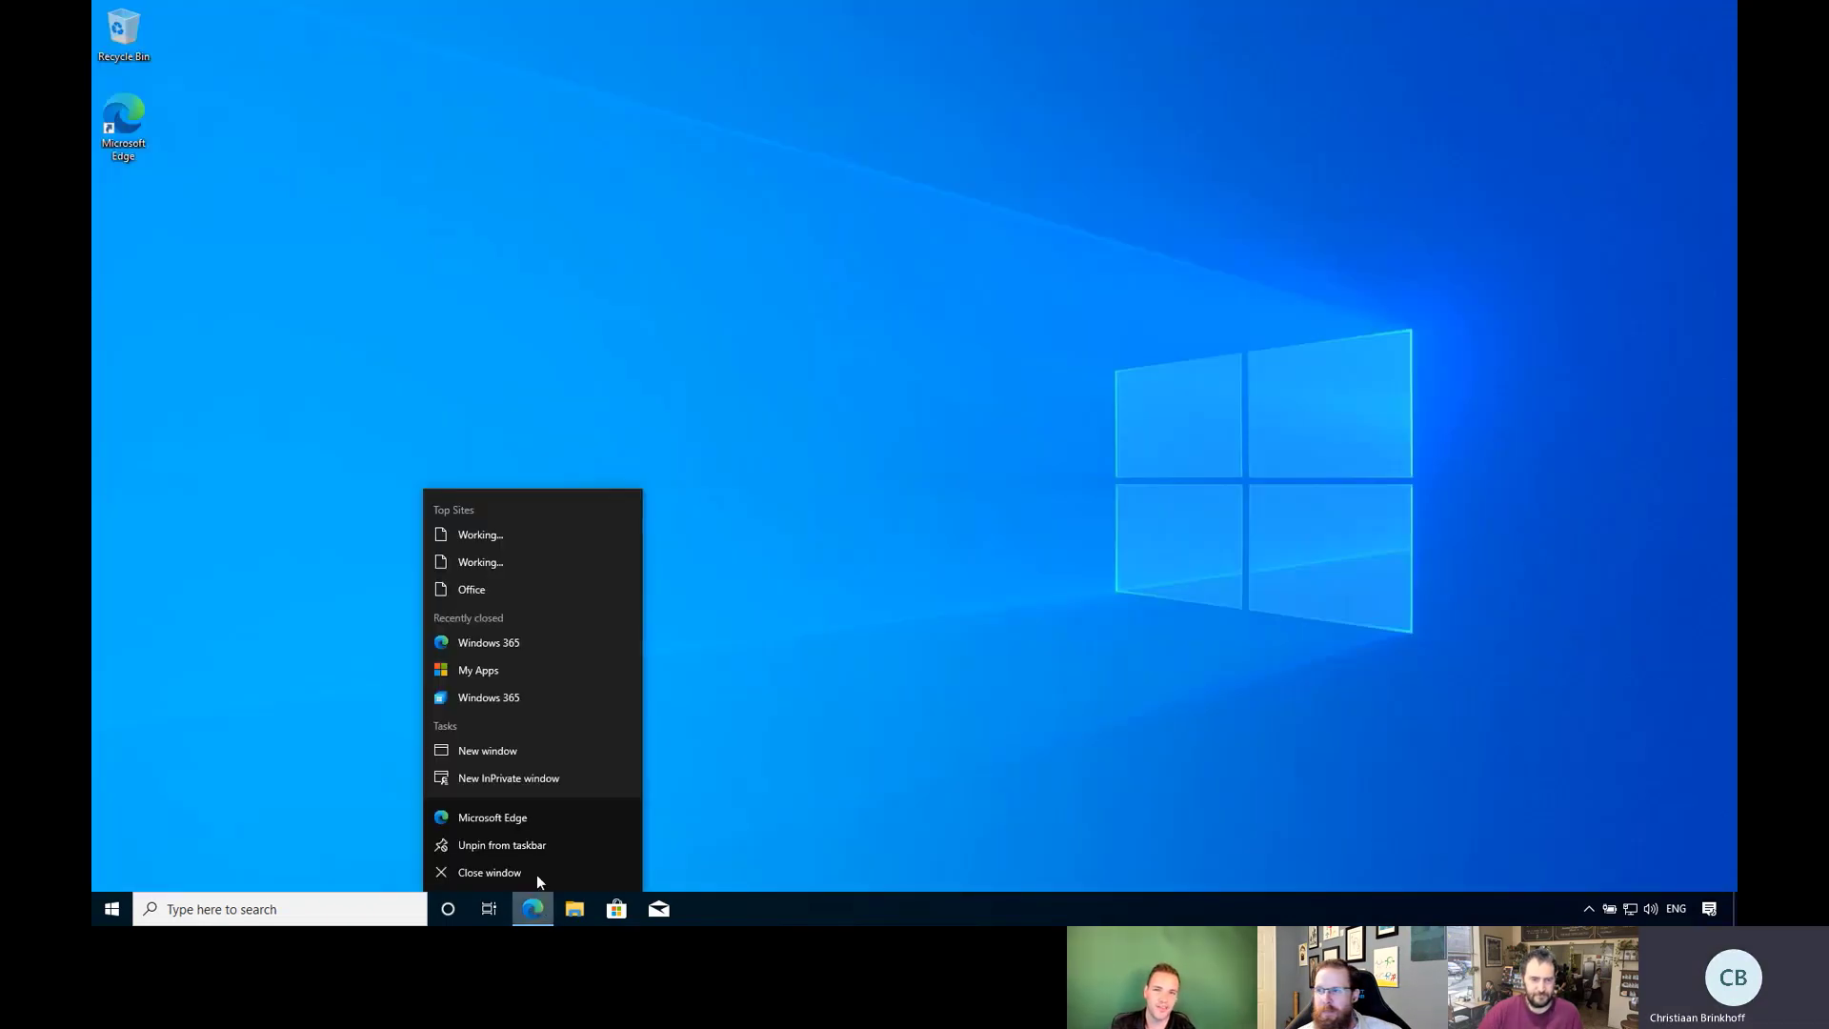
left_click(534, 817)
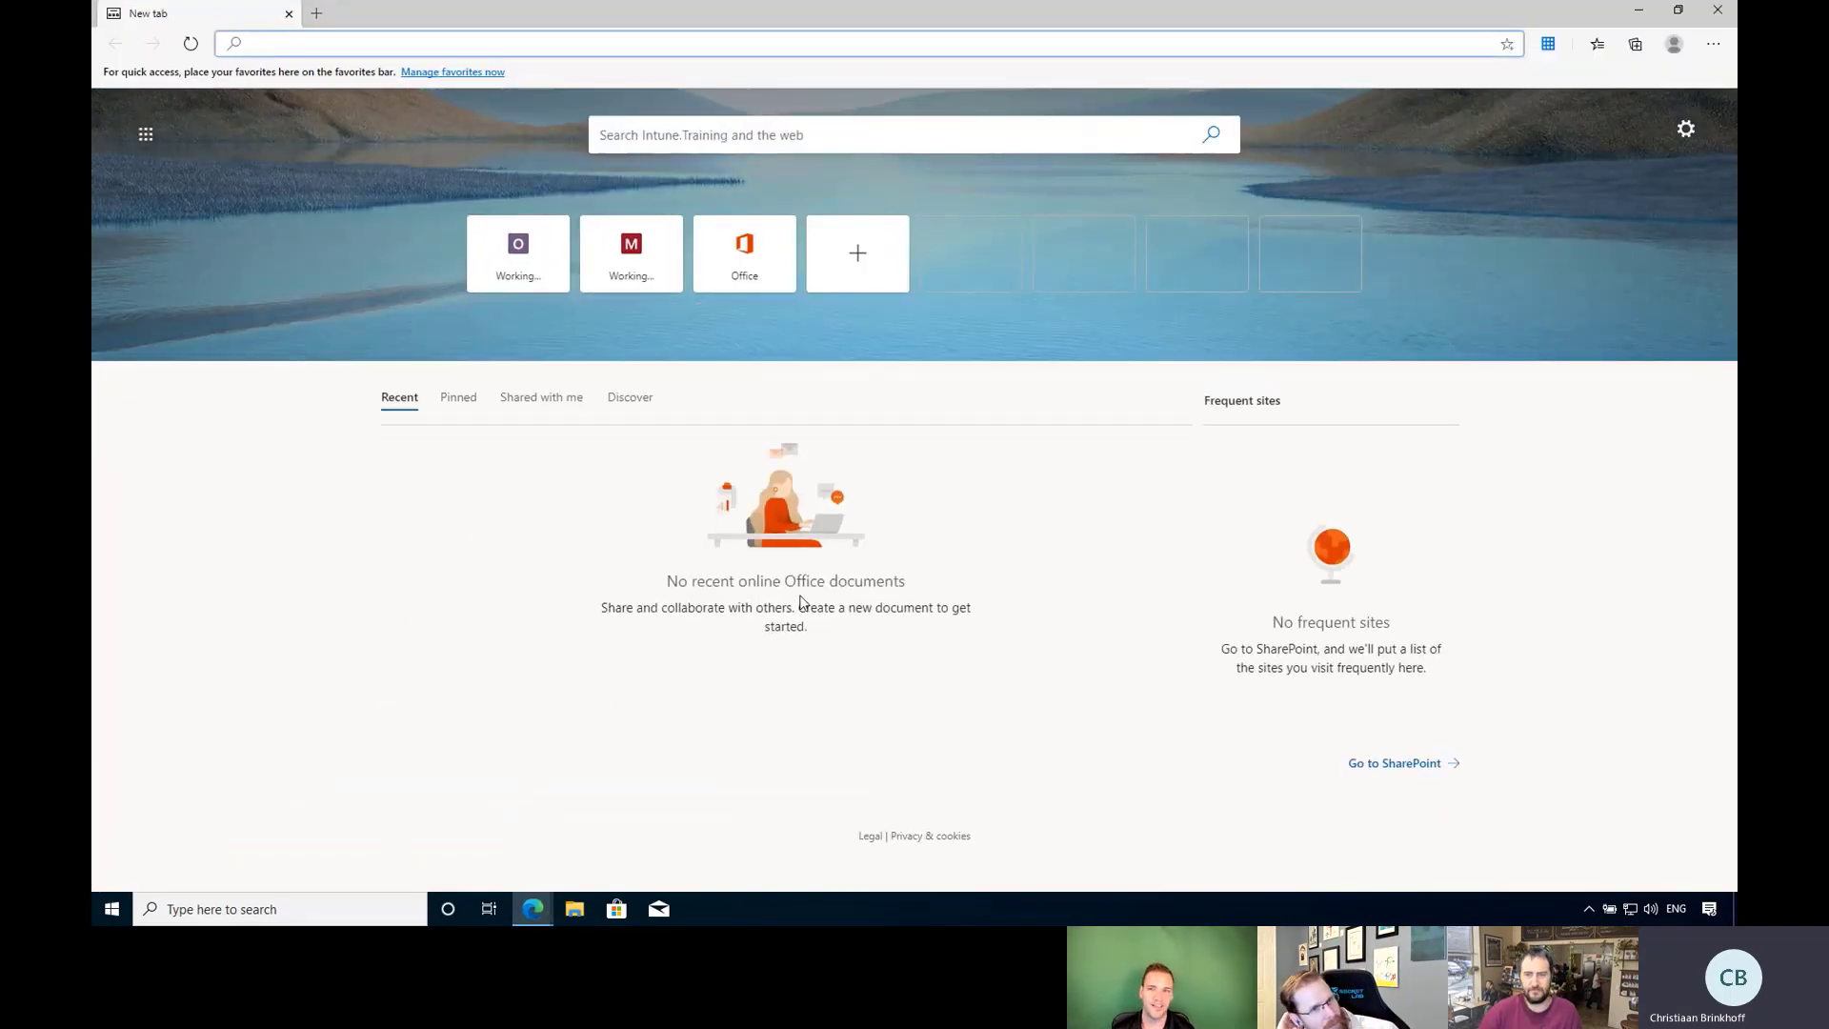
left_click(1548, 48)
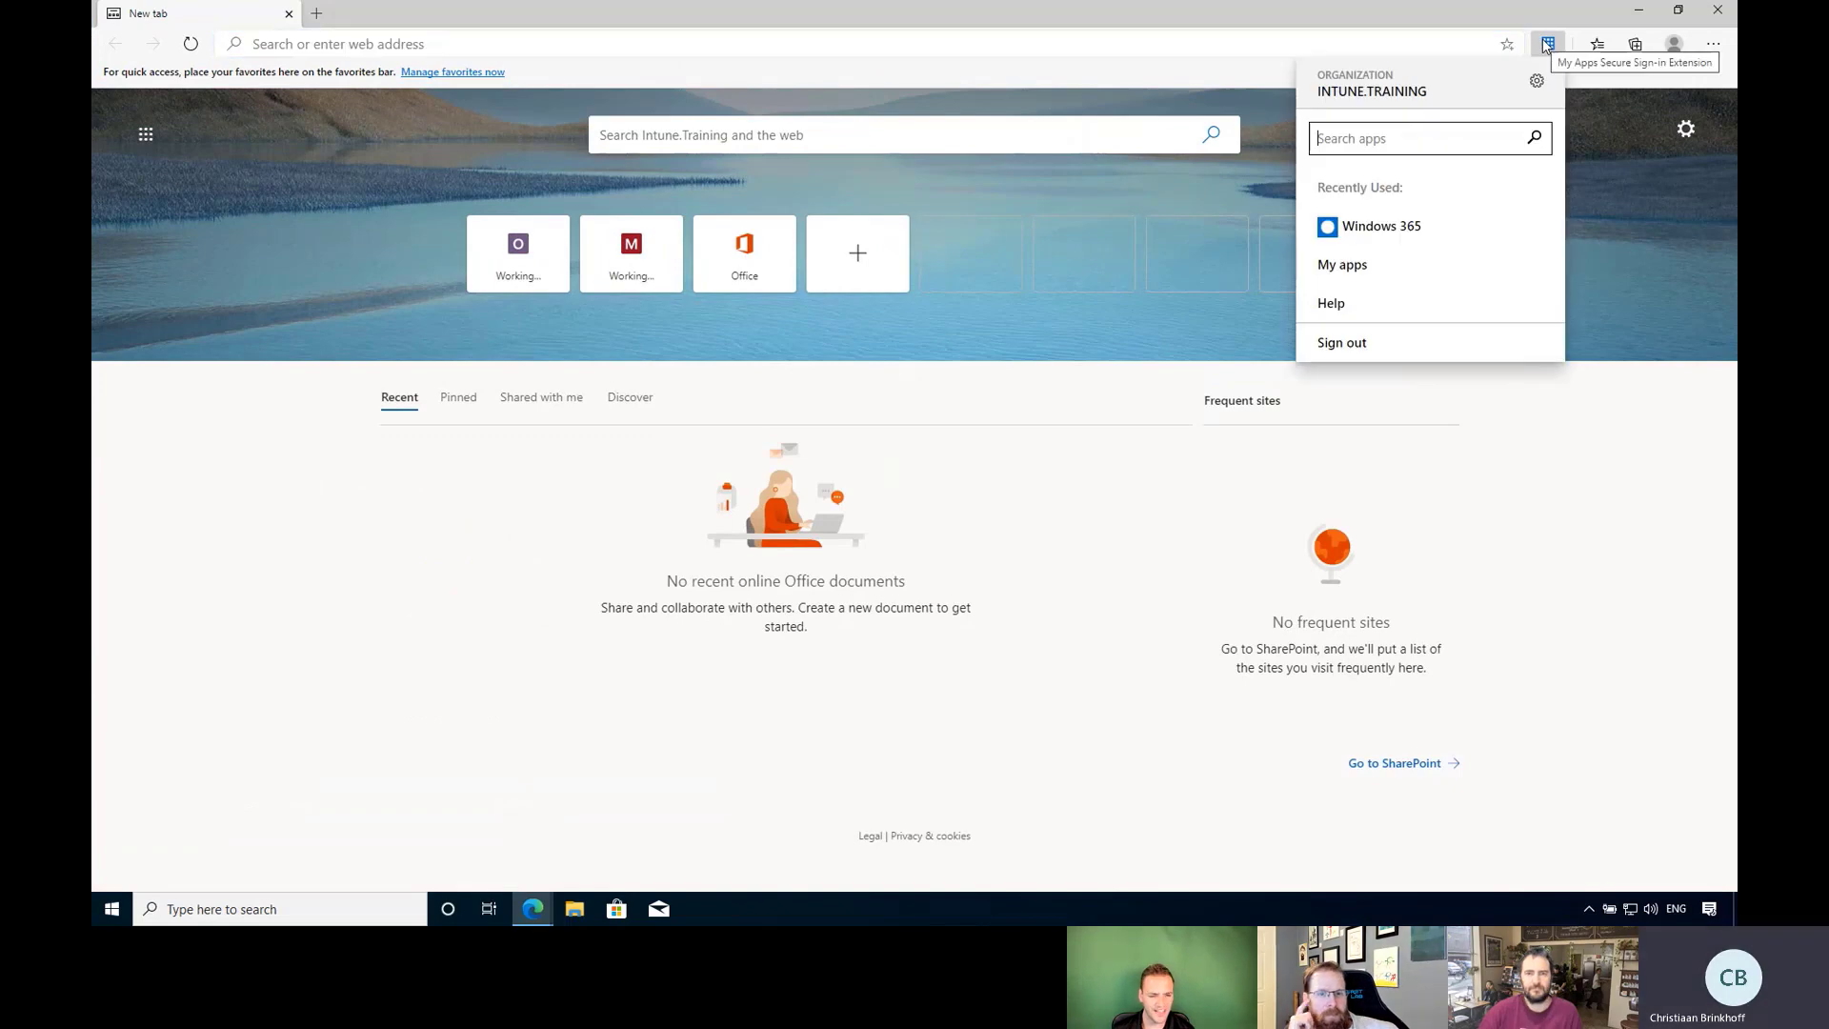
left_click(1352, 233)
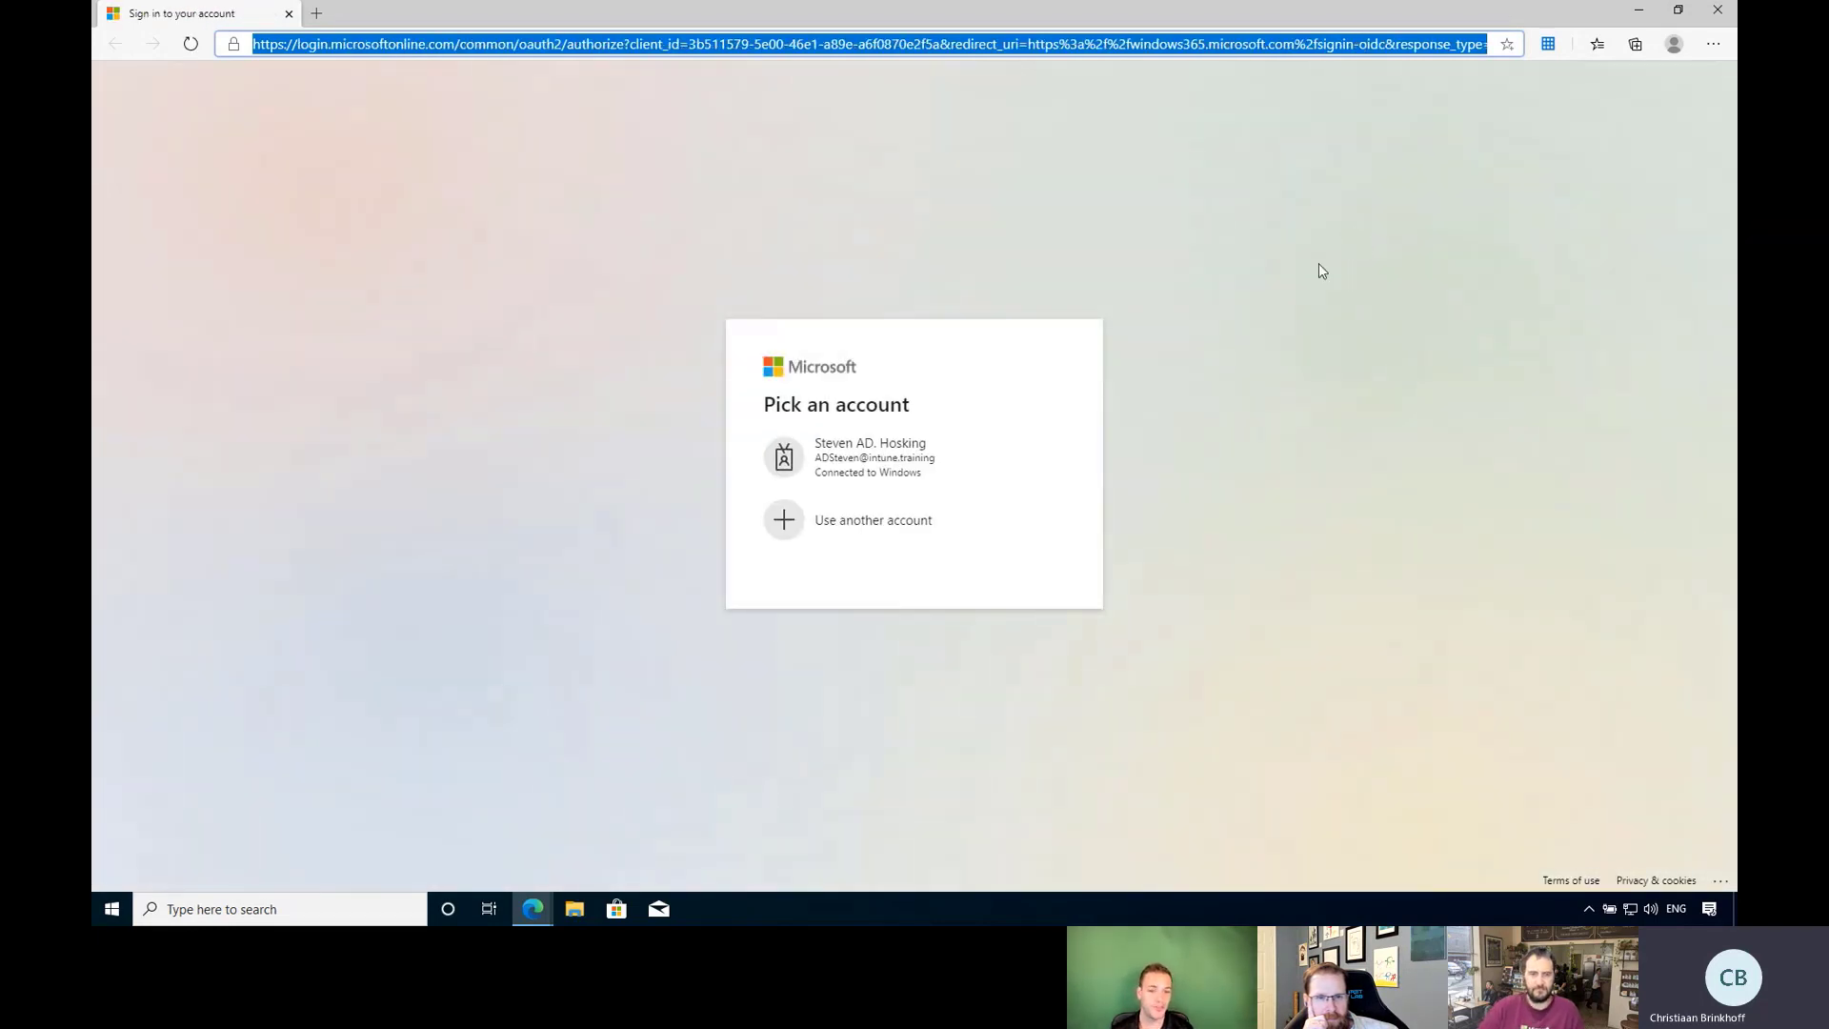
left_click(878, 461)
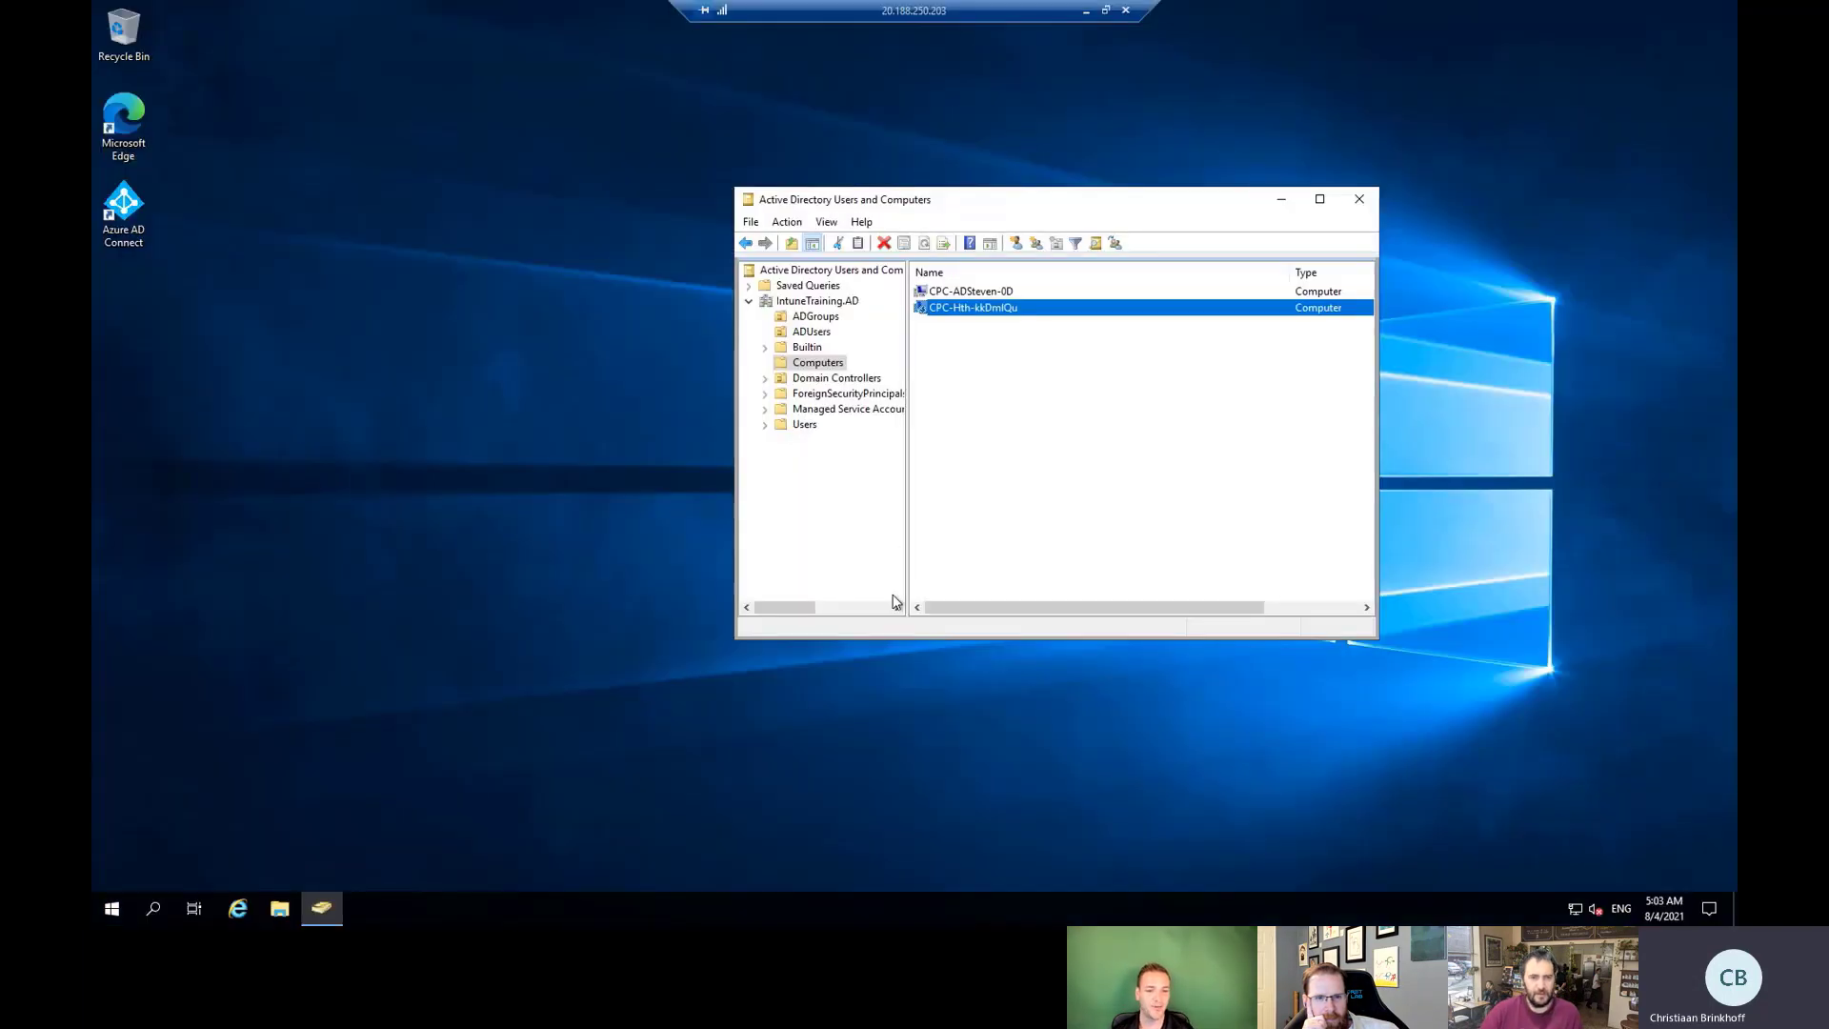
left_click(828, 334)
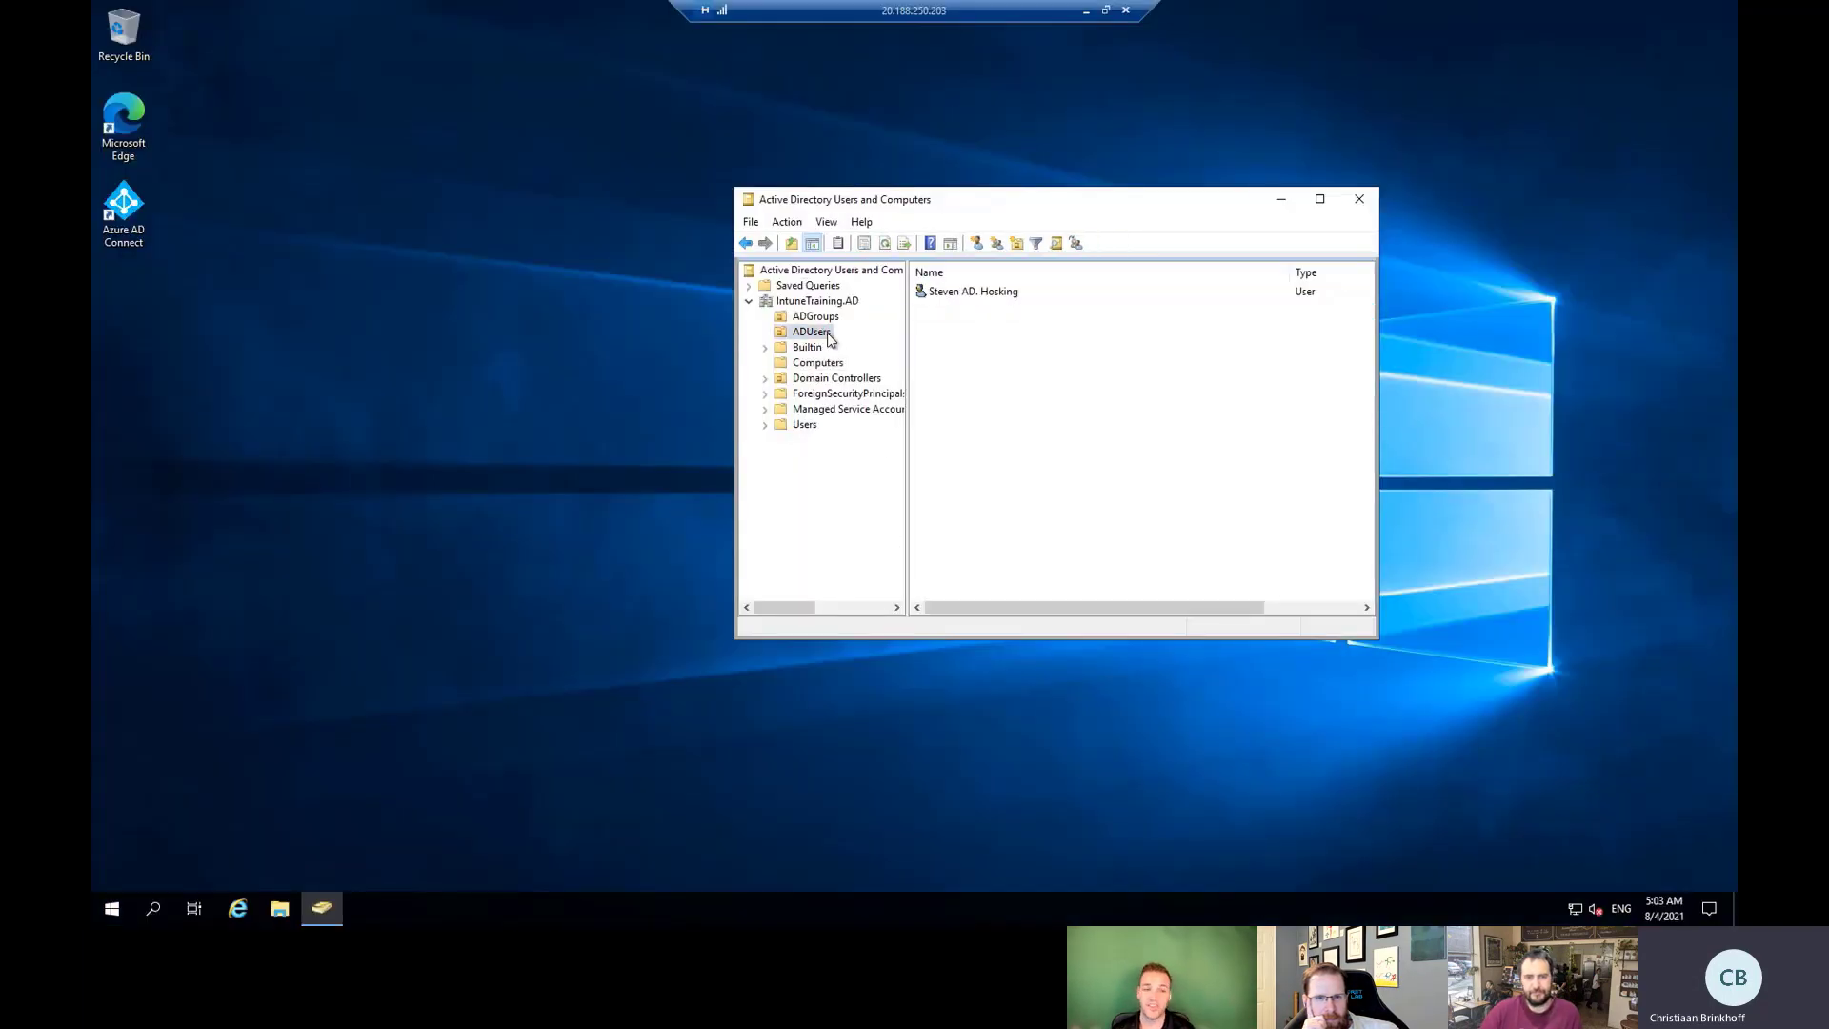
right_click(995, 383)
mouse_move(1095, 452)
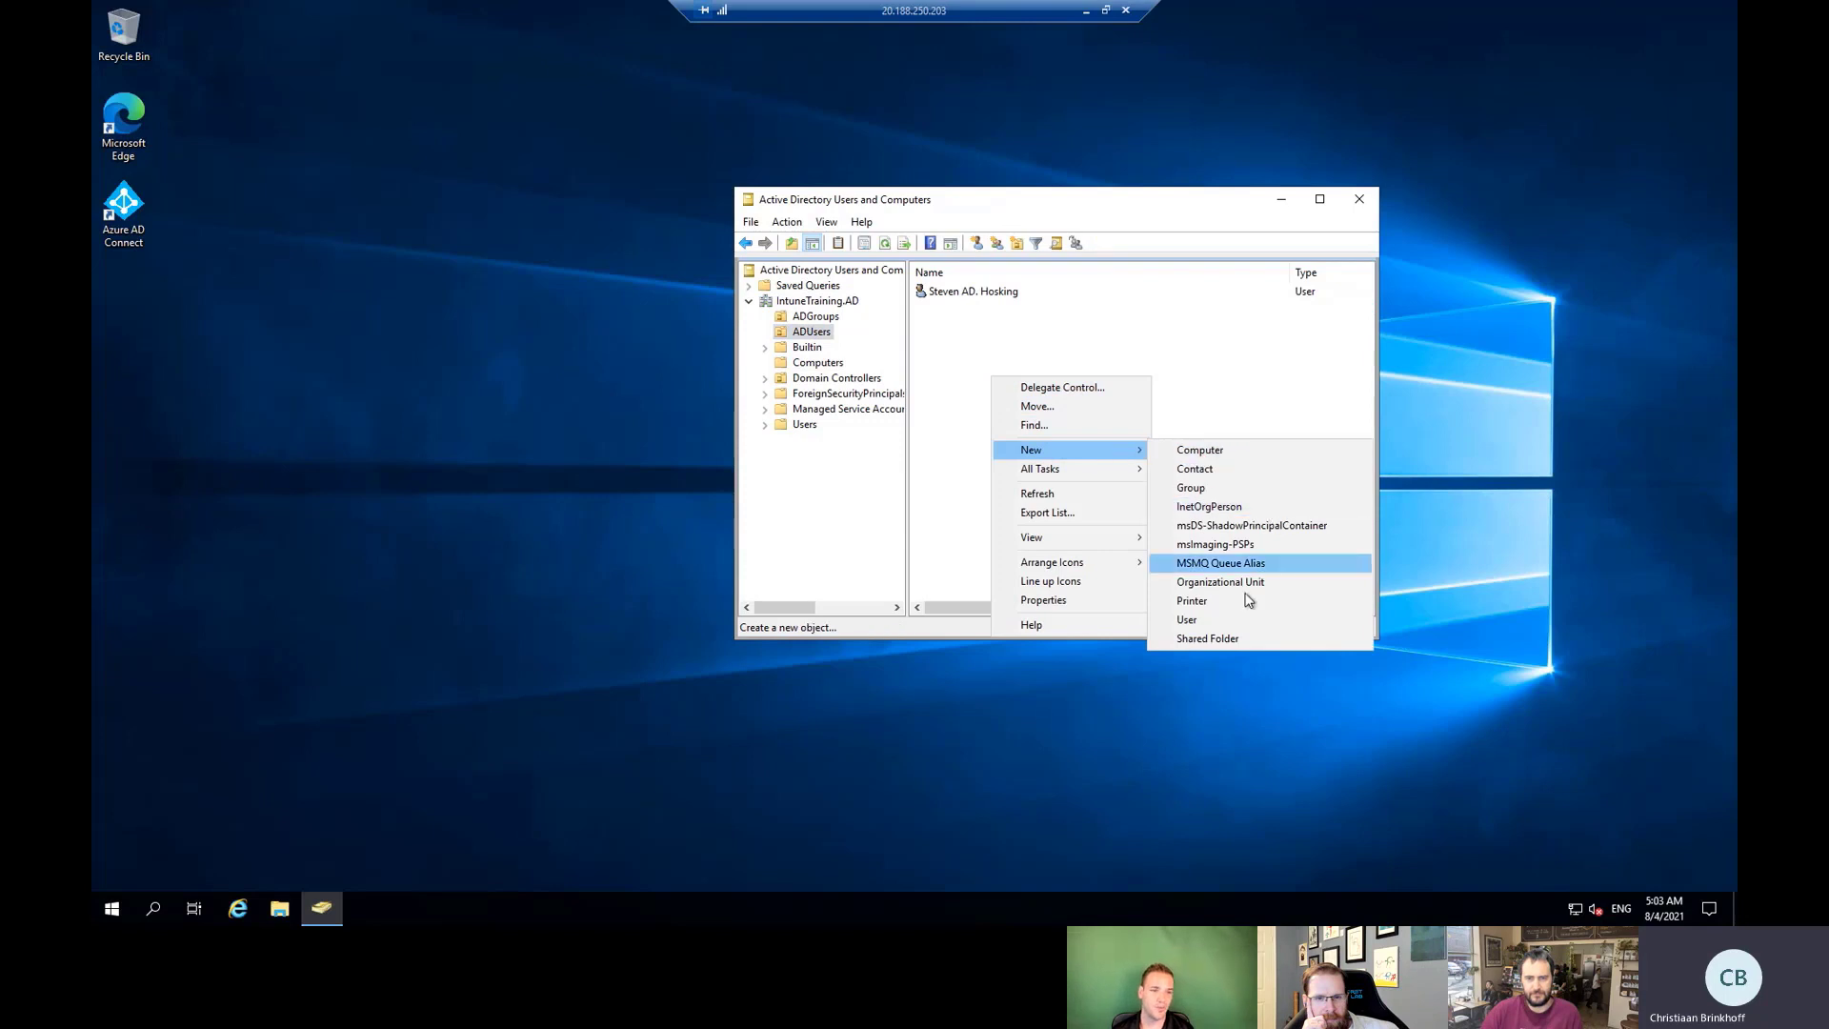
left_click(1238, 621)
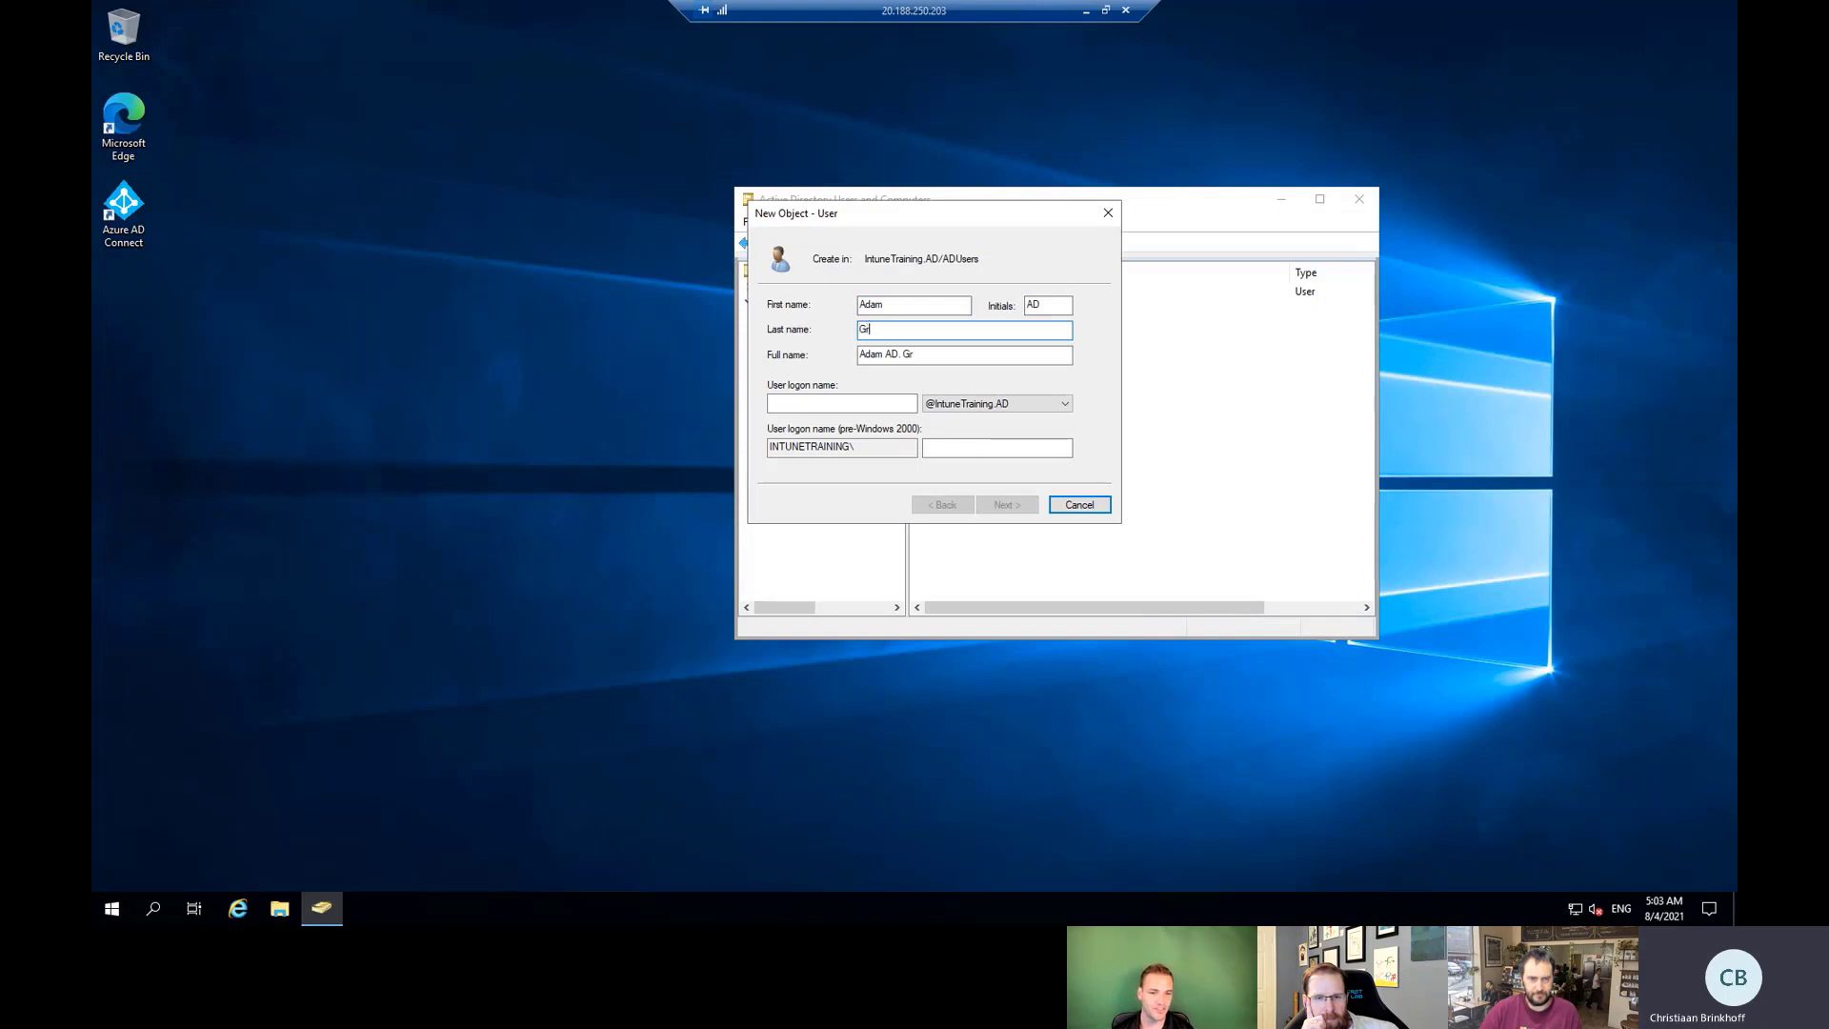
key("Tab")
key("Tab")
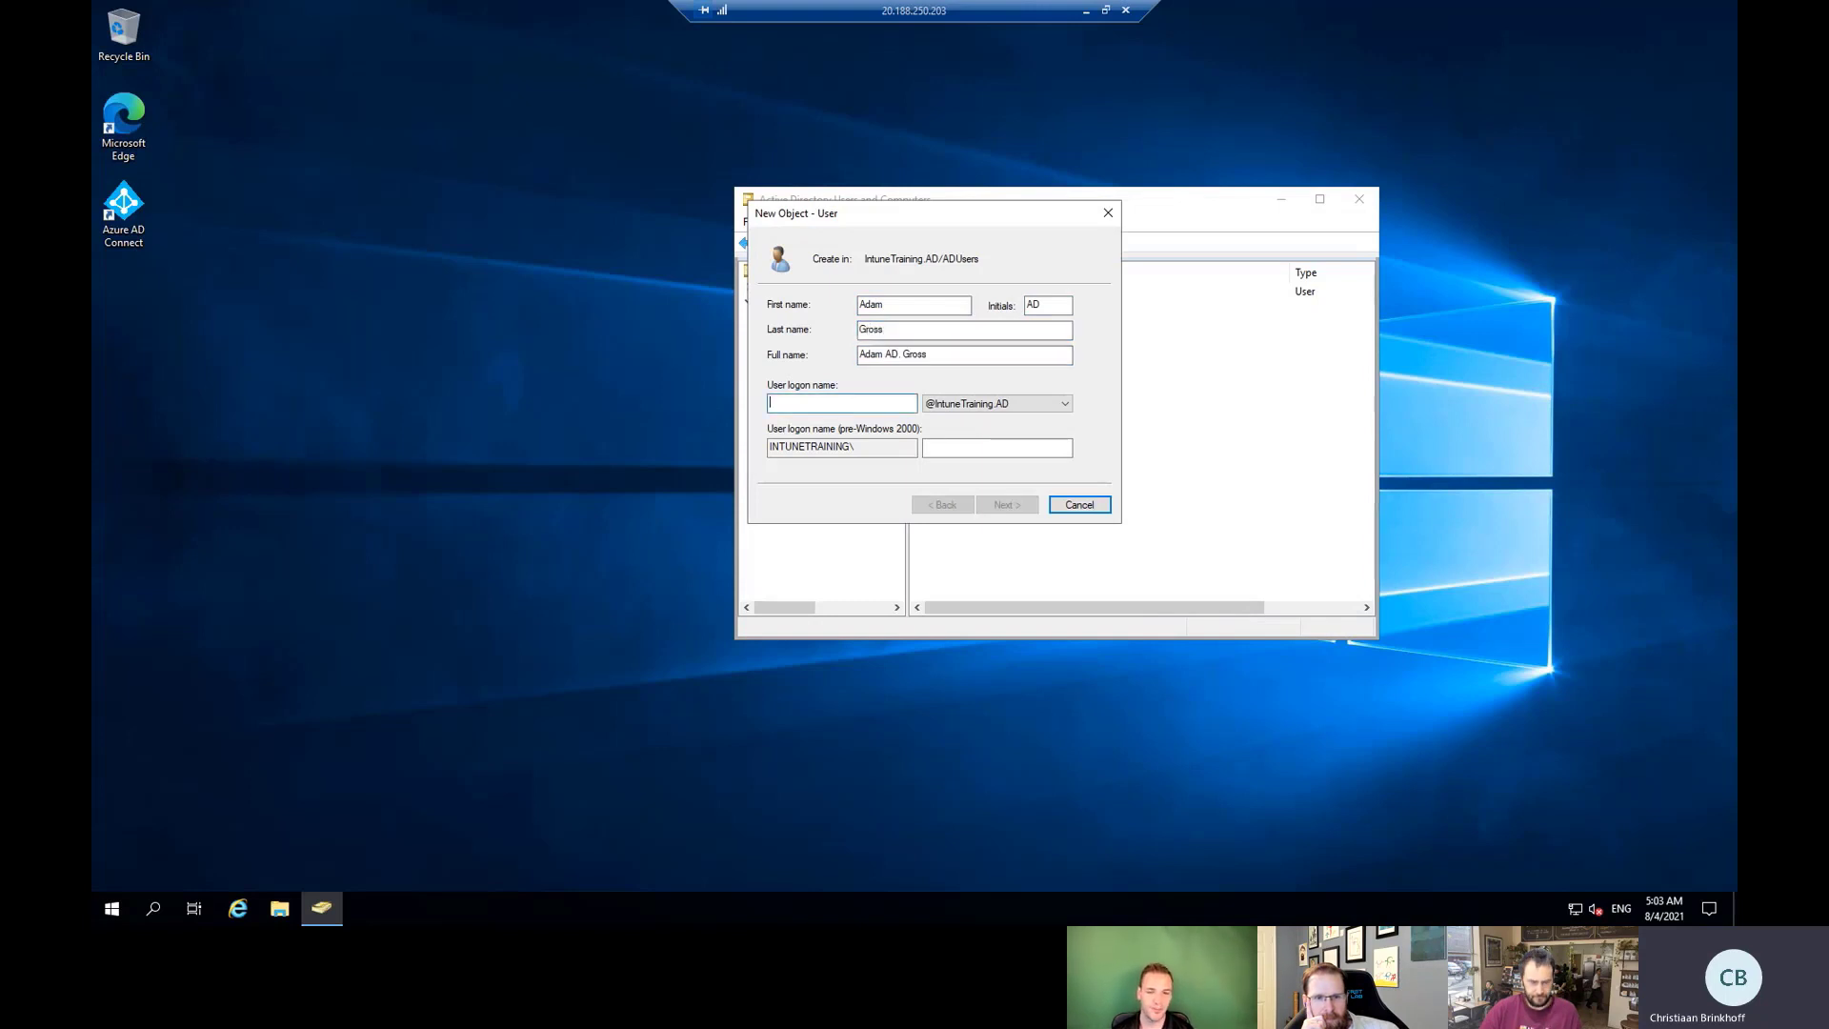
type("adadam")
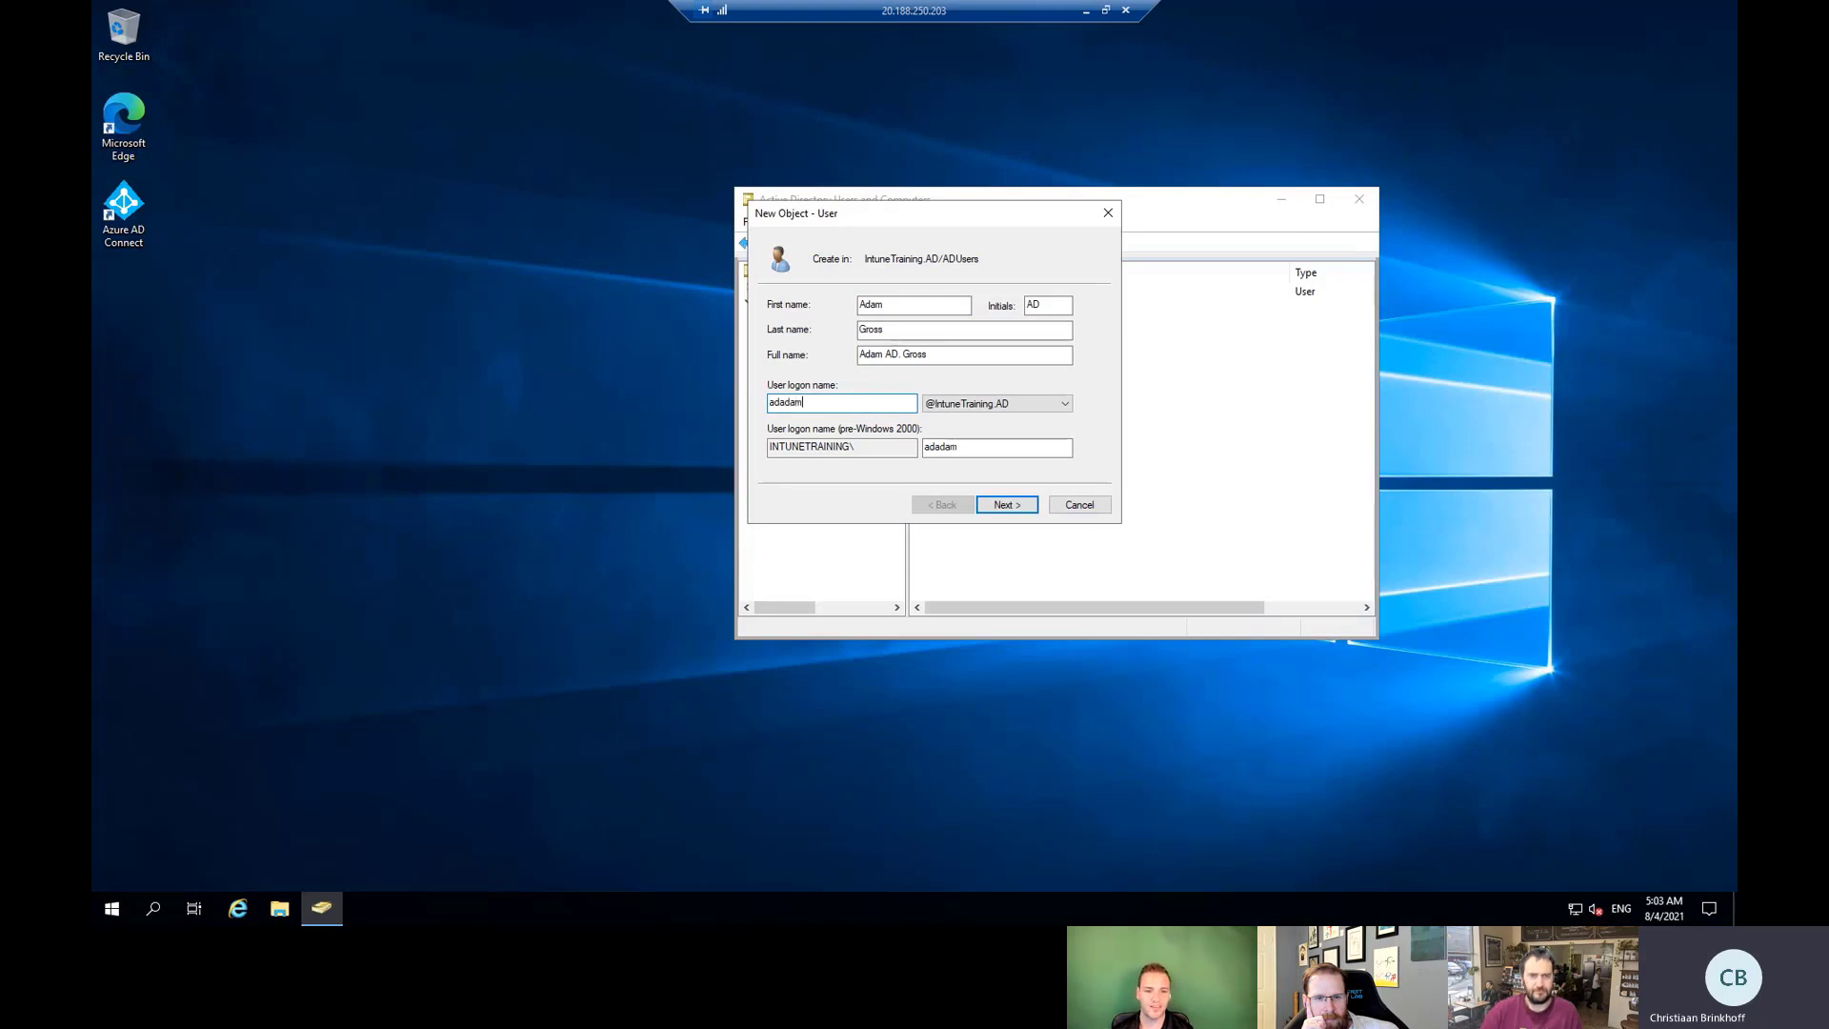
left_click(996, 407)
left_click(991, 426)
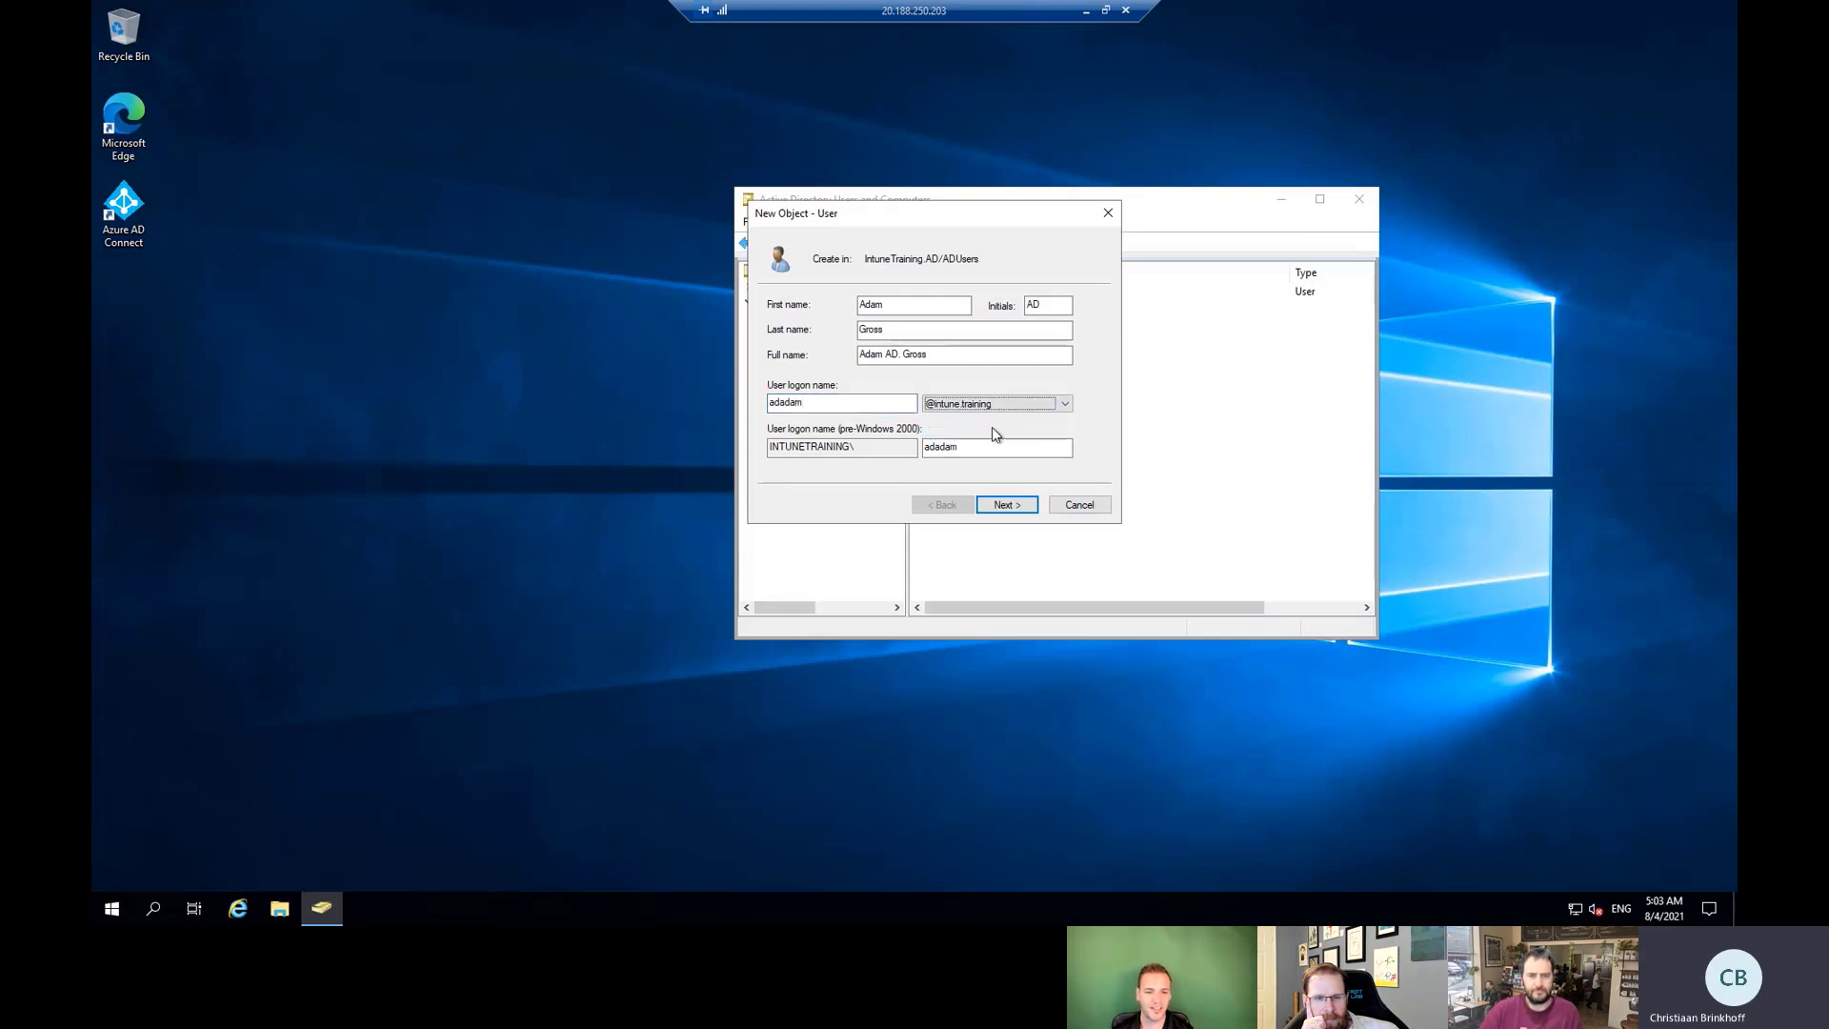
left_click(1008, 505)
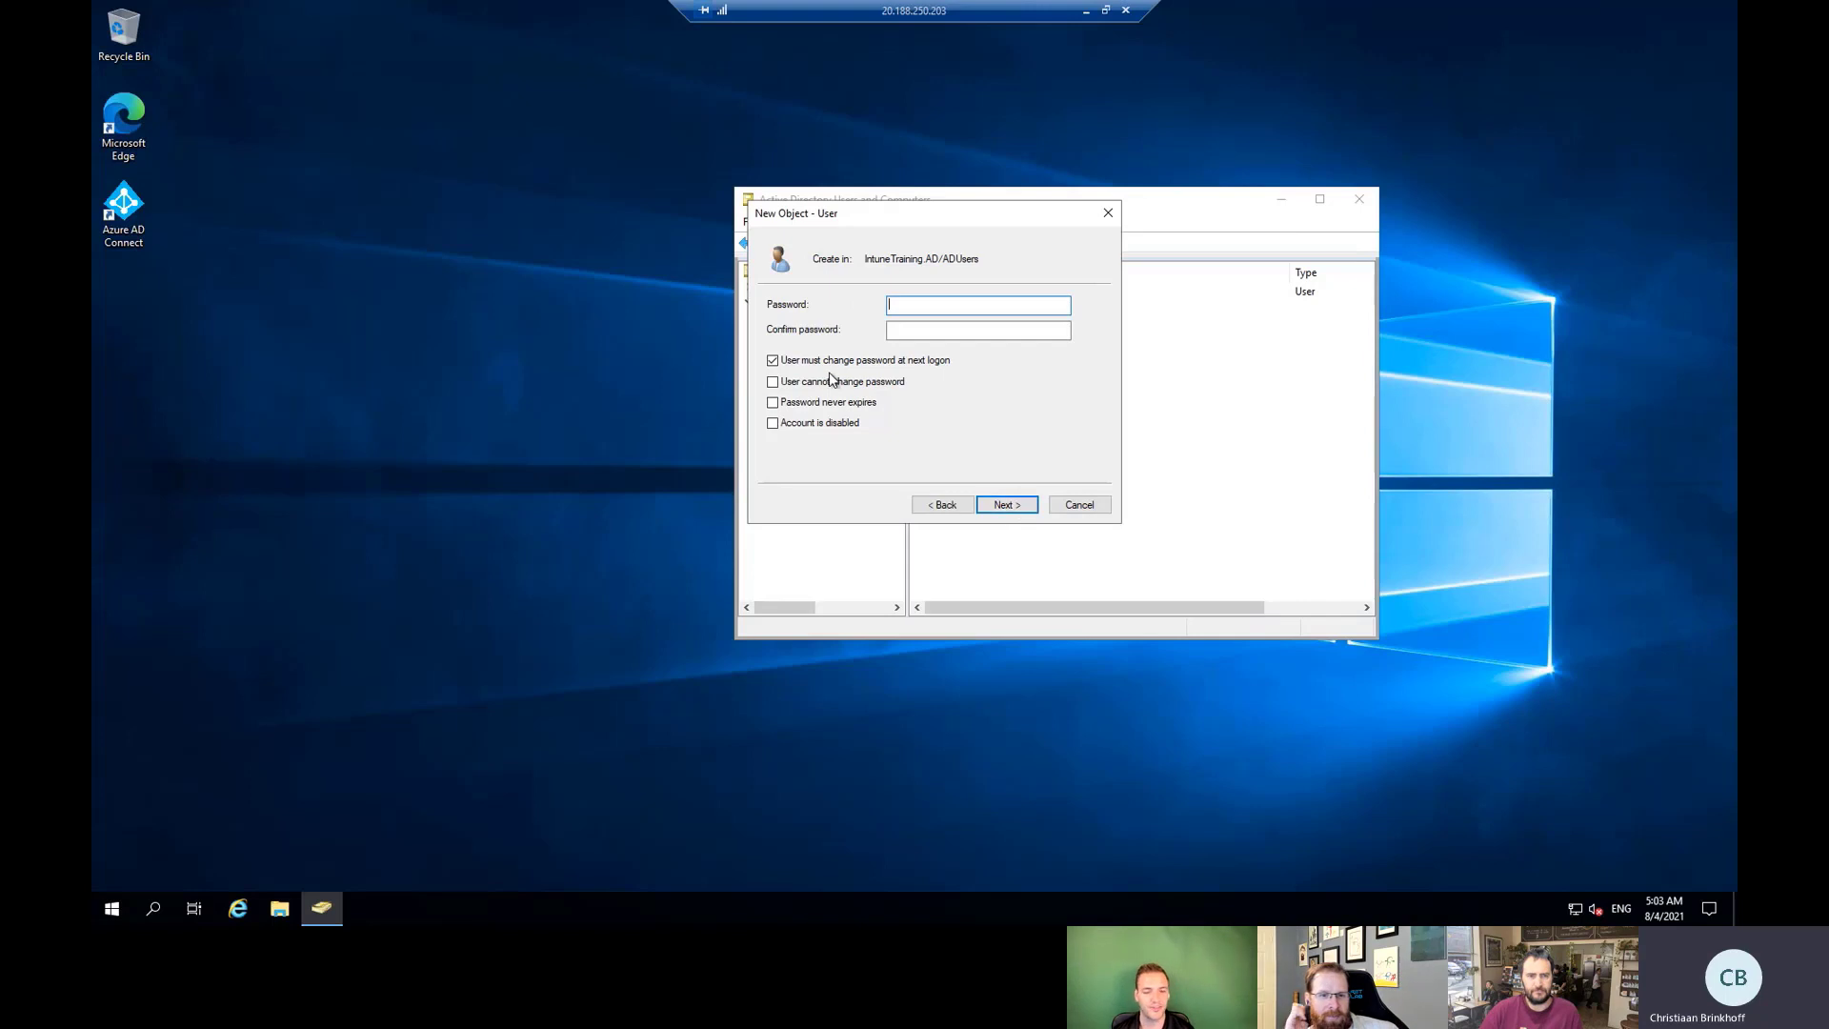
Set a never-expiring, user-unchangeable password and create the account.
left_click(819, 401)
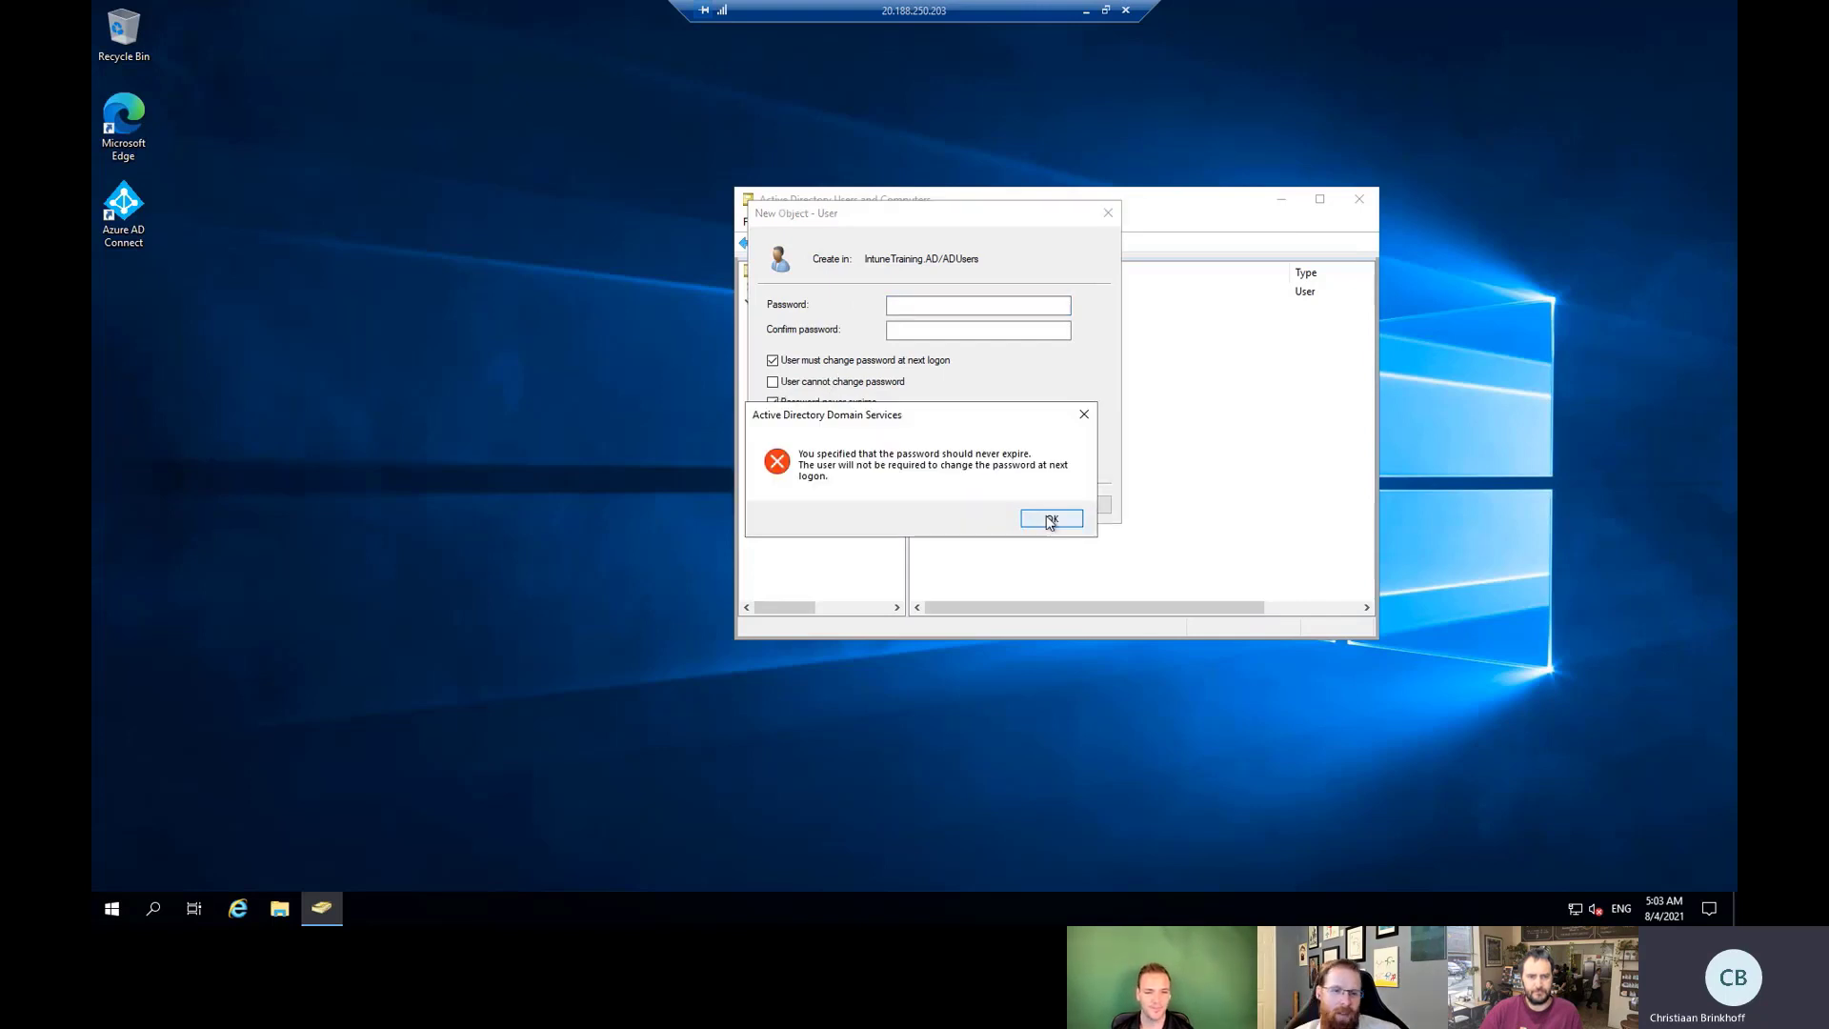
left_click(1054, 519)
left_click(773, 381)
left_click(933, 306)
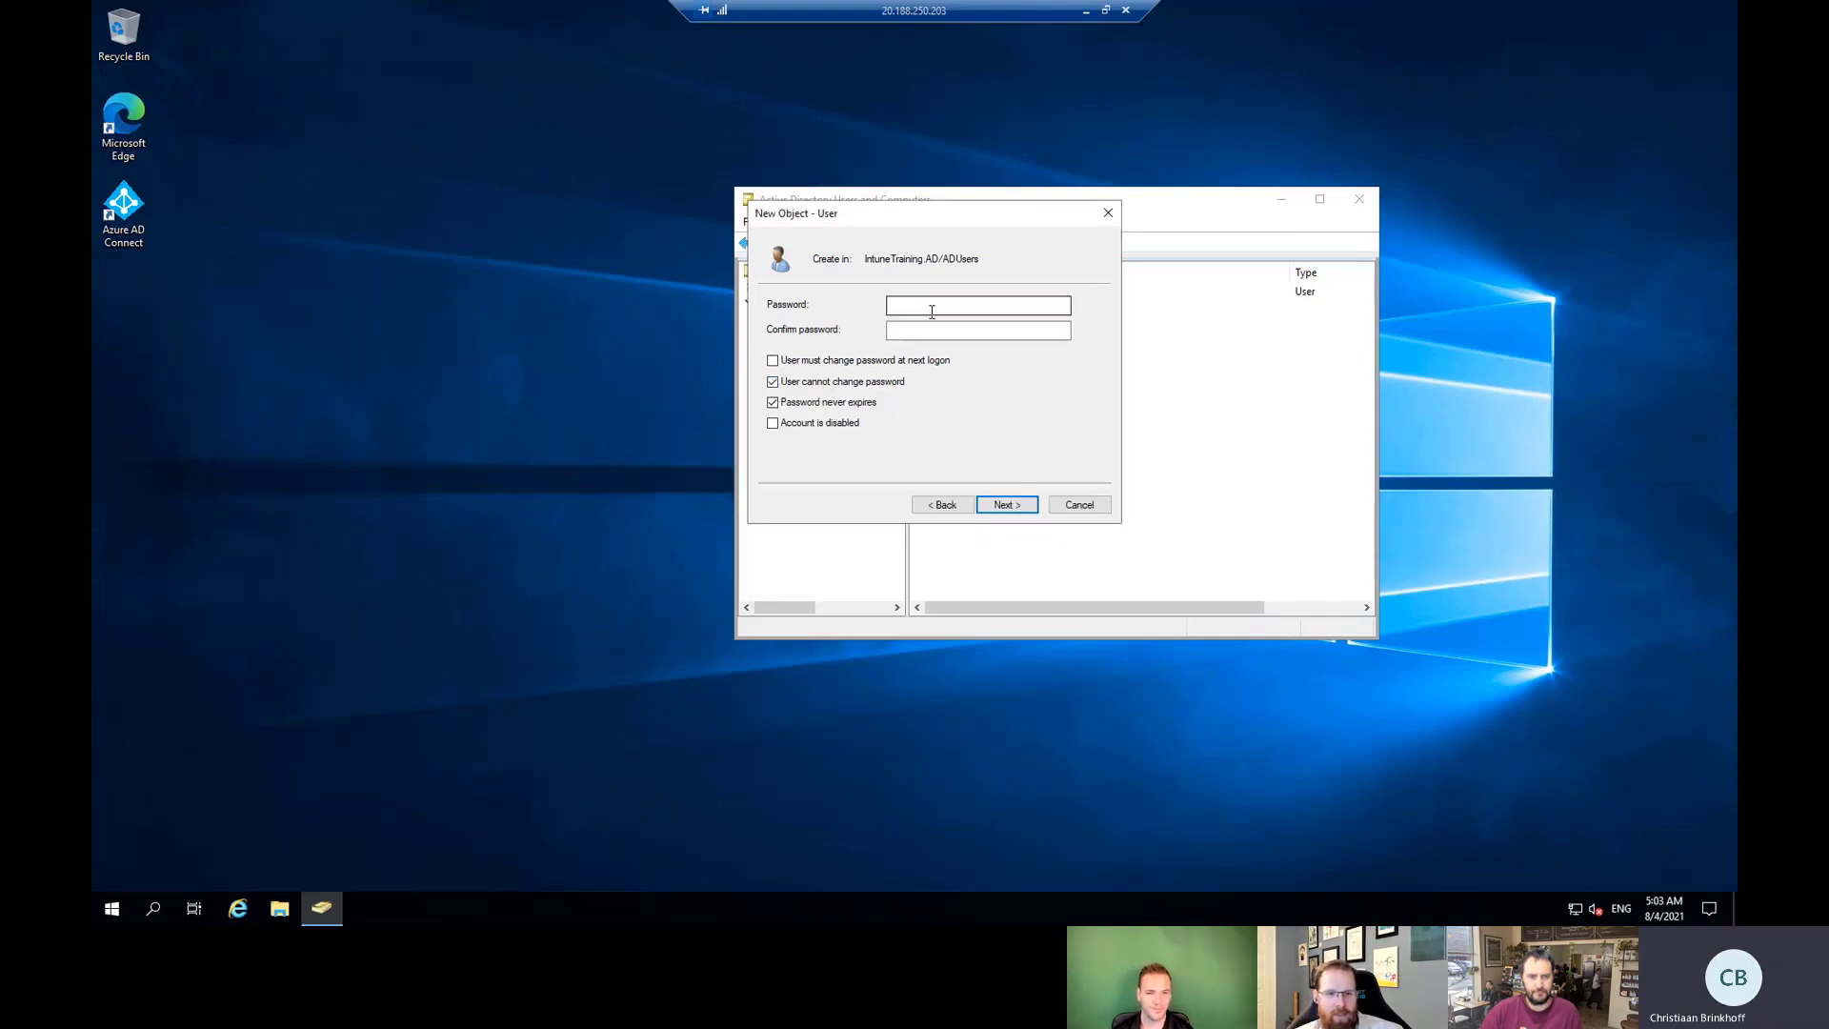
type("****")
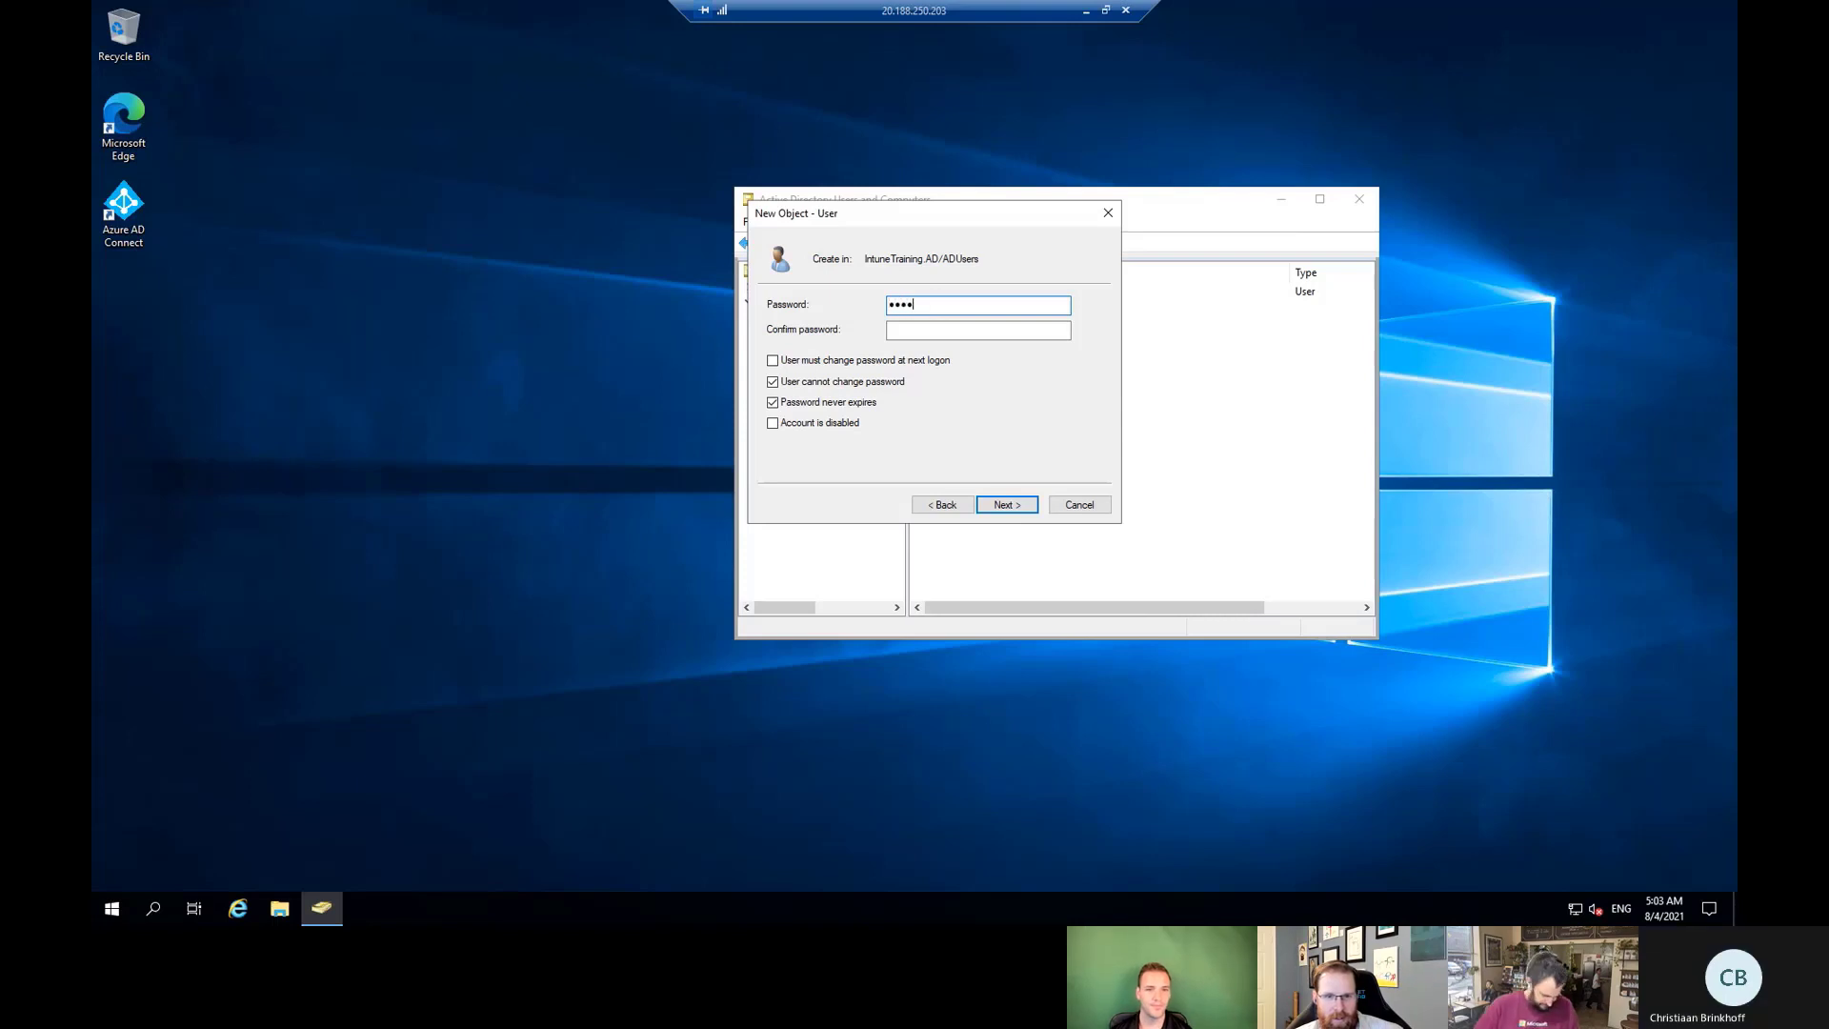
type("****")
key("Tab")
type("********")
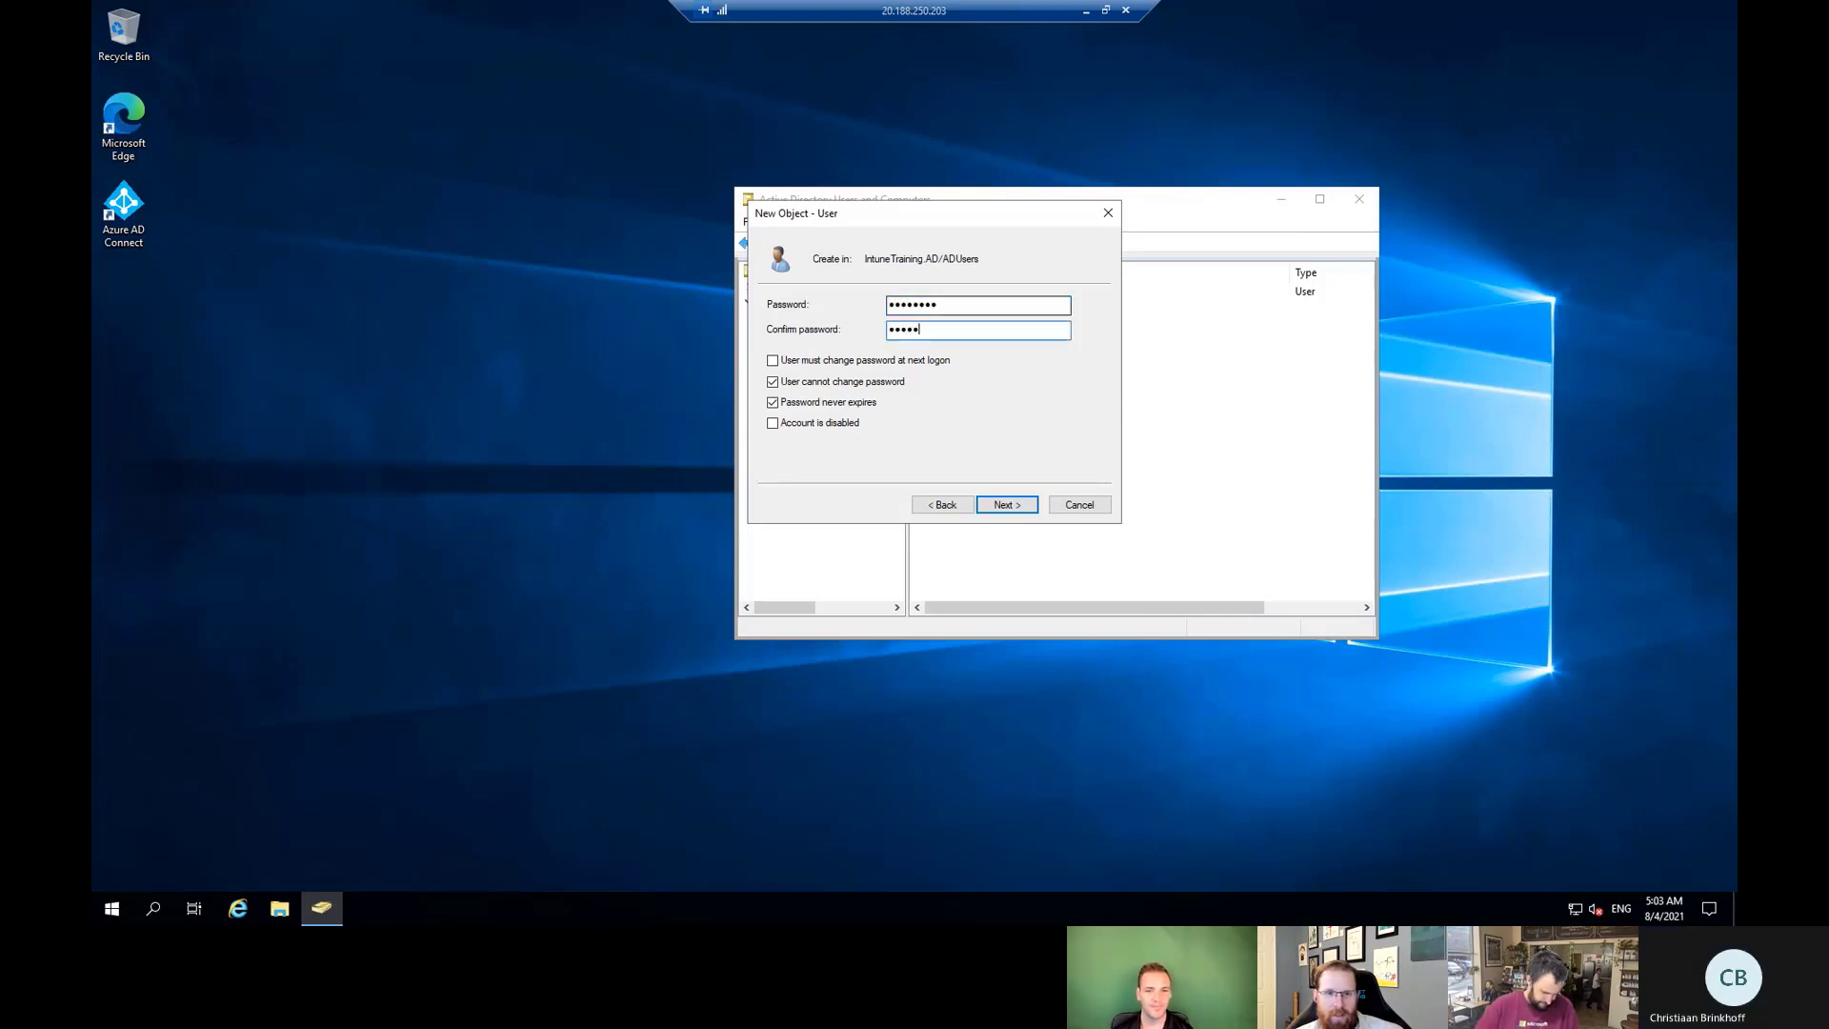
left_click(1010, 503)
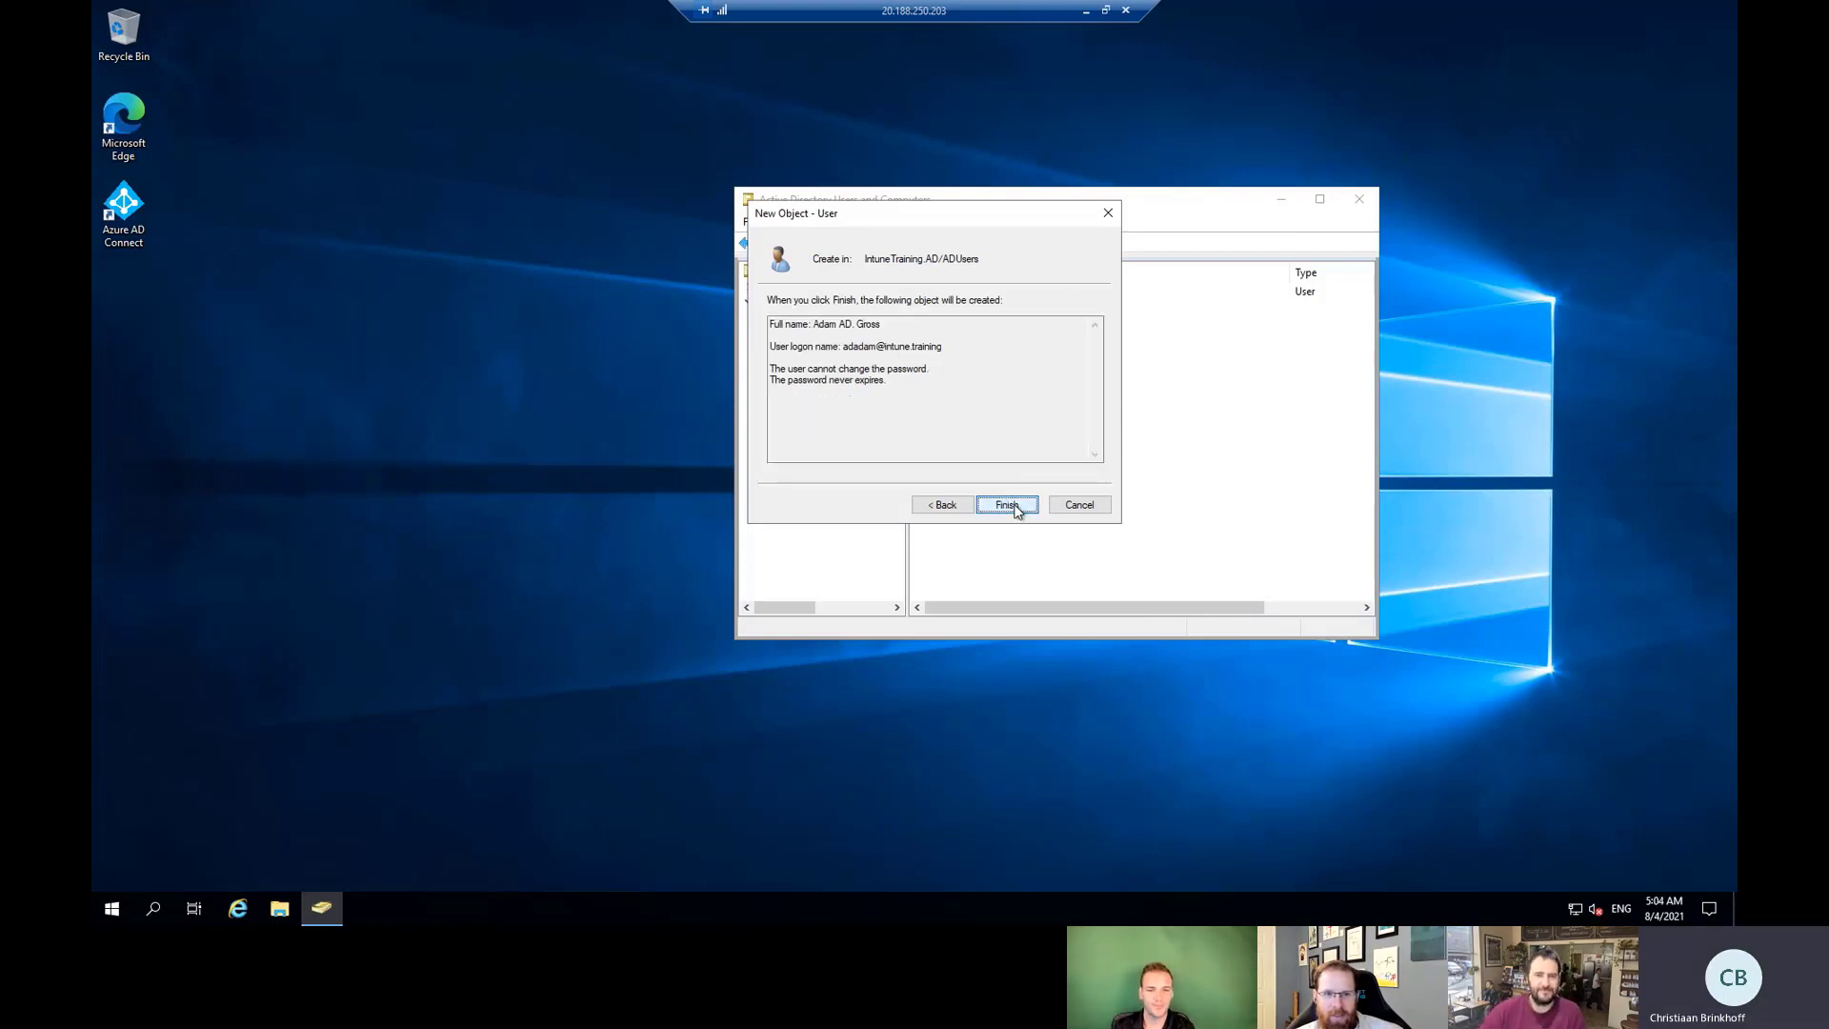
left_click(1019, 512)
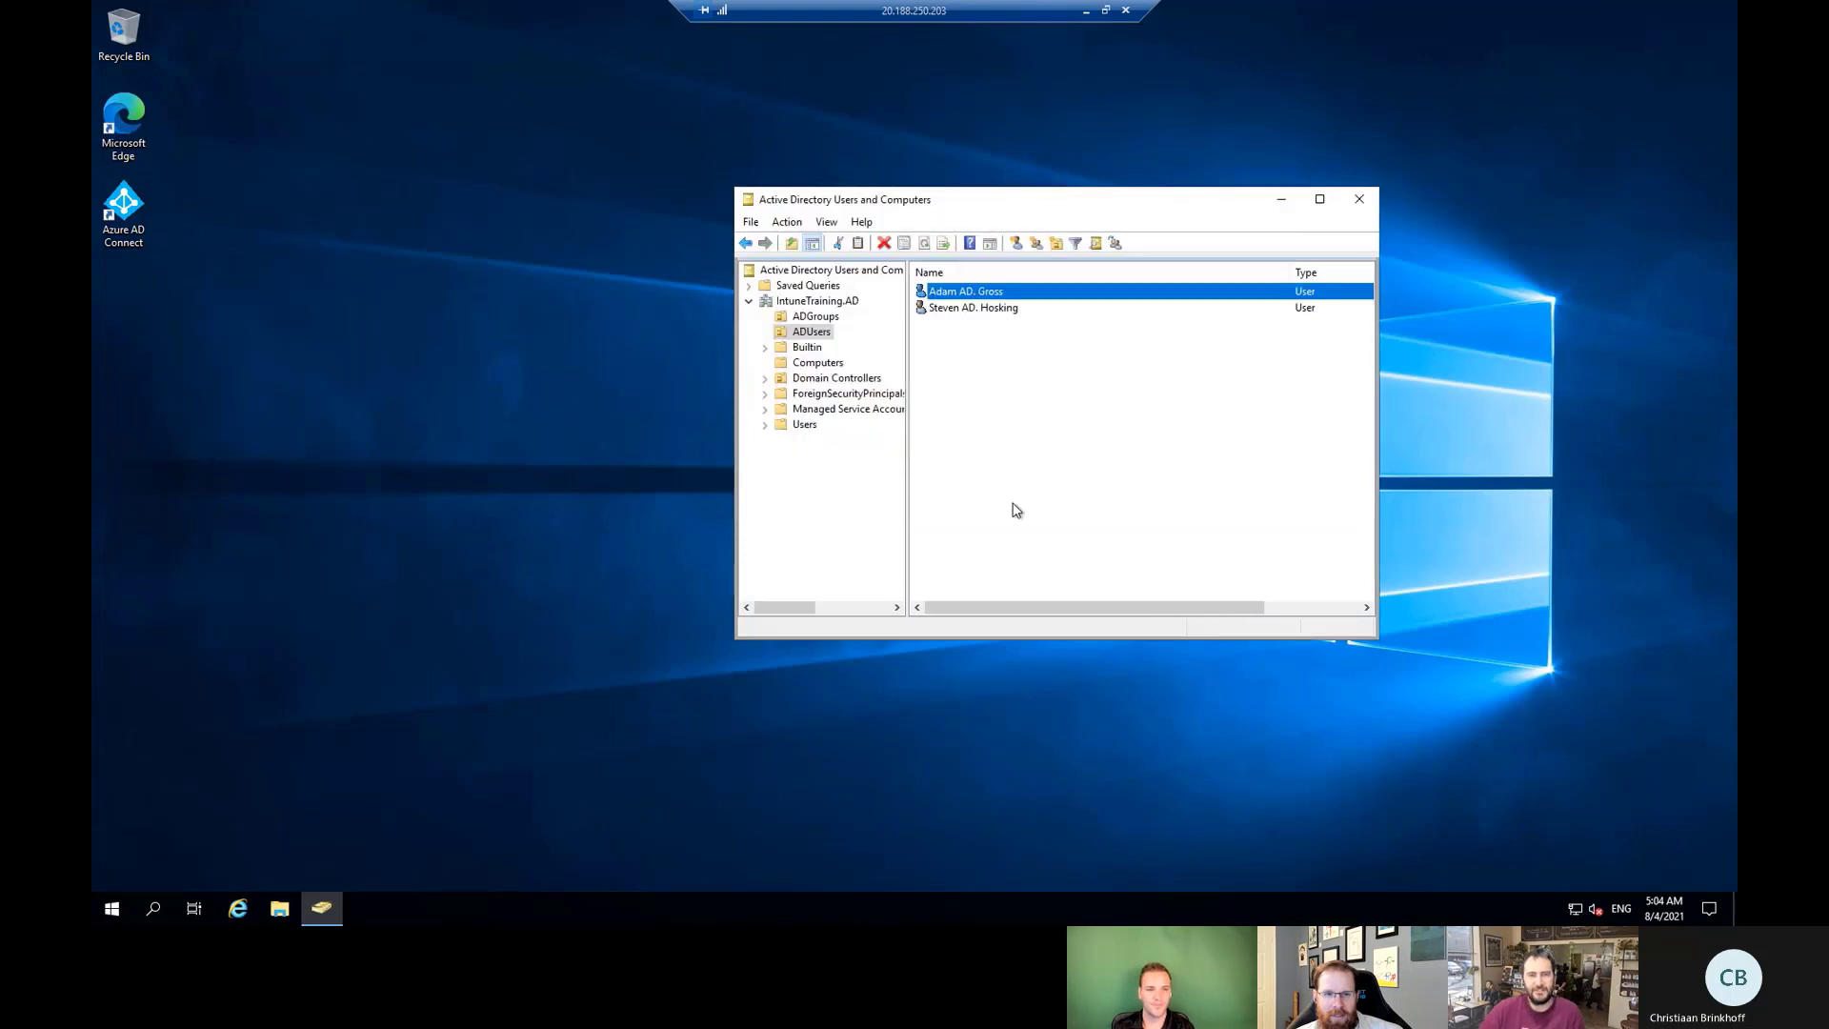
Add the new user to the Windows365Users group via Member Of and save.
double_click(963, 291)
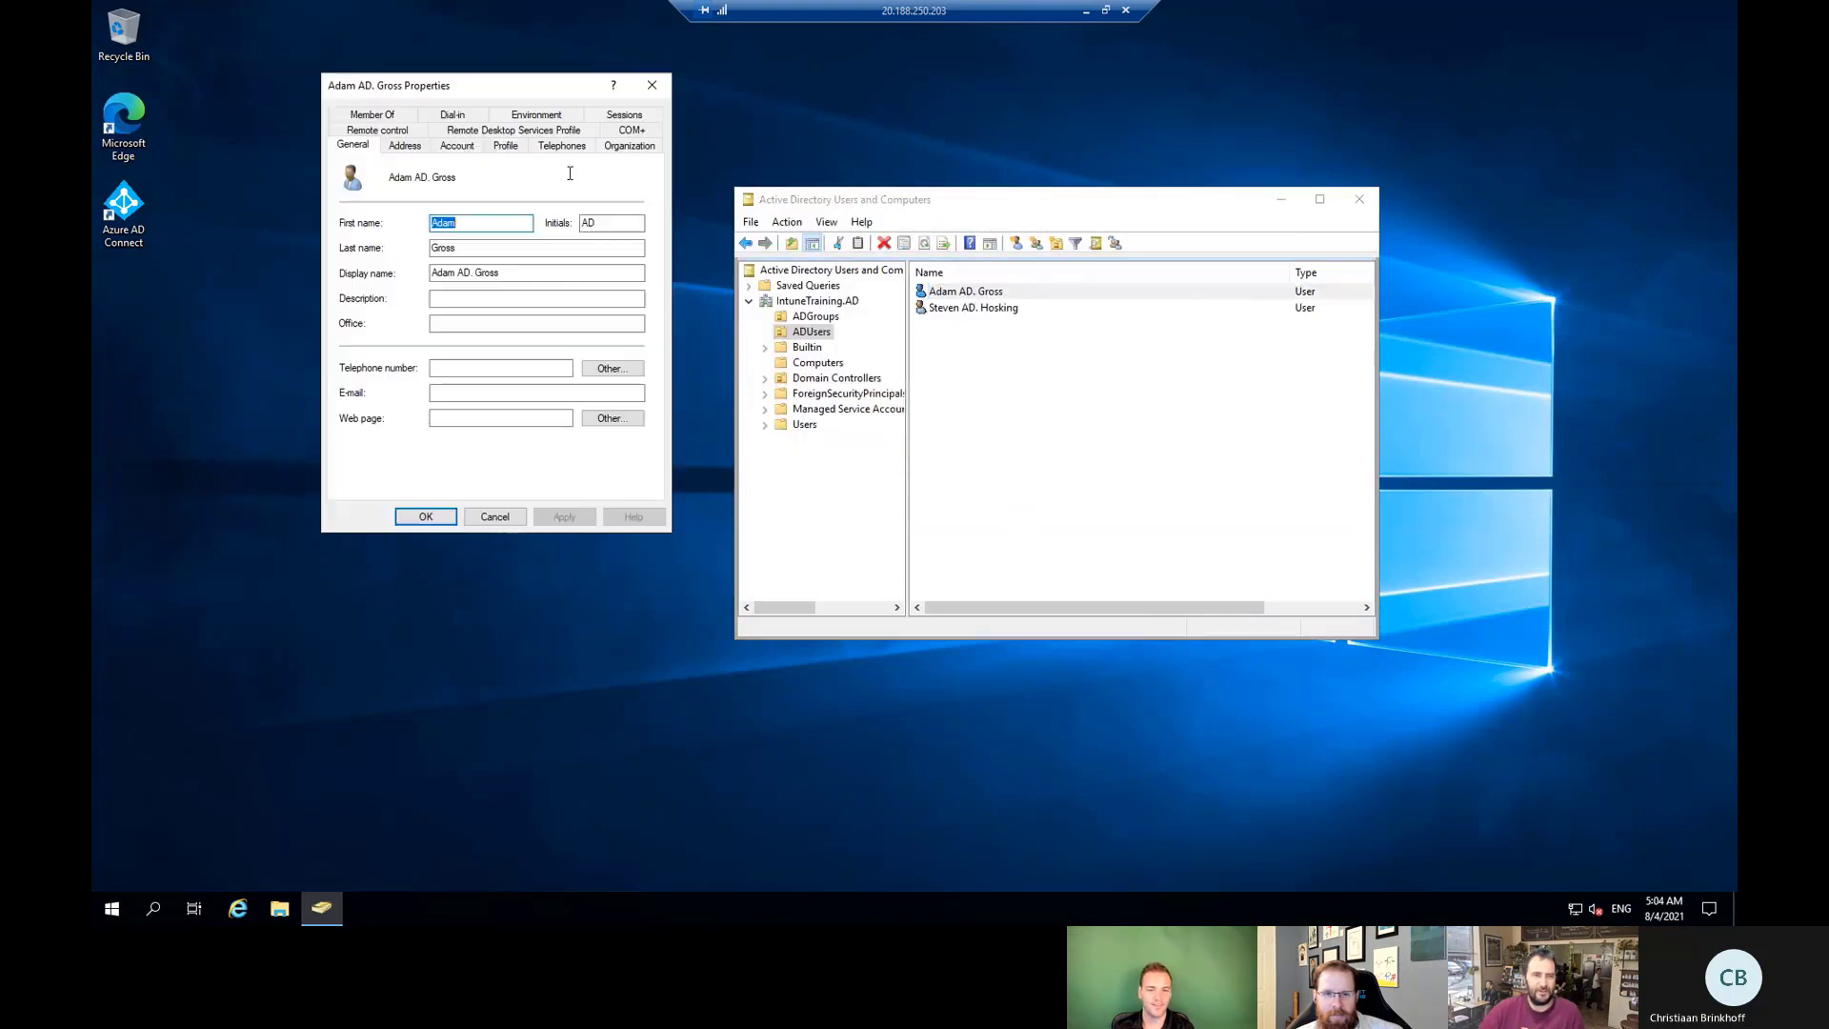
left_click(377, 114)
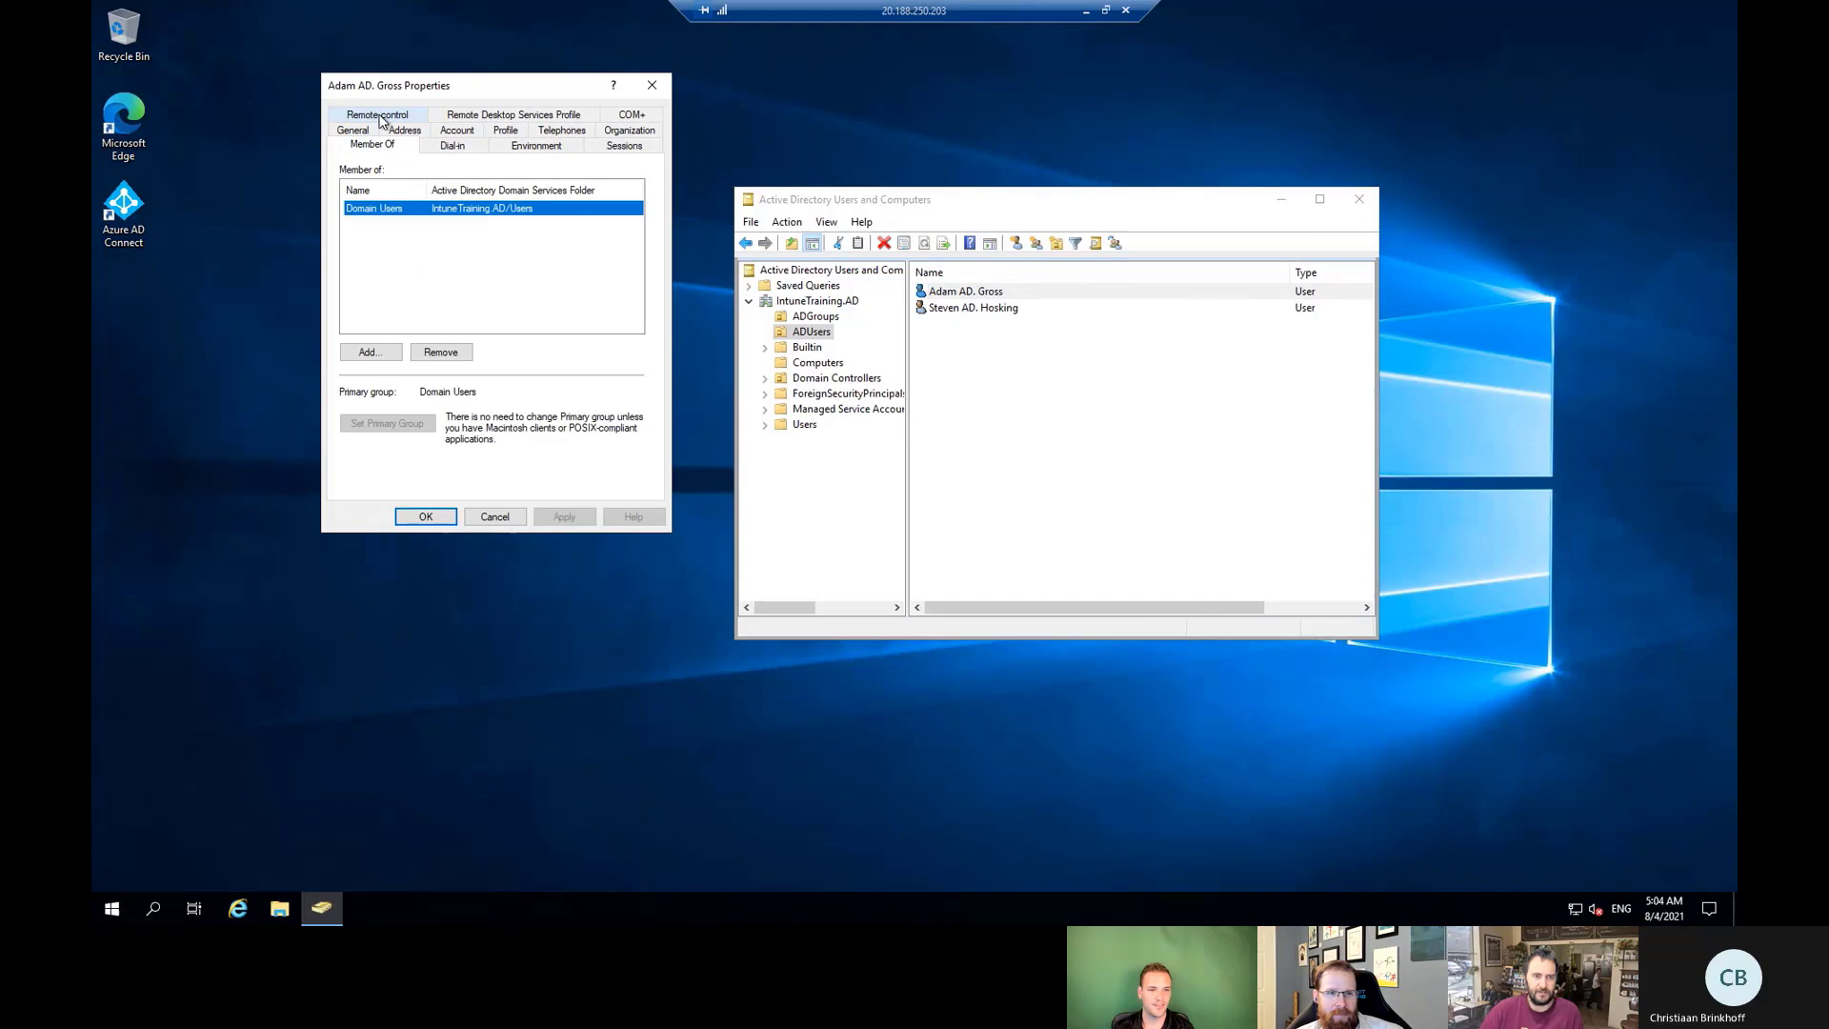
left_click(390, 359)
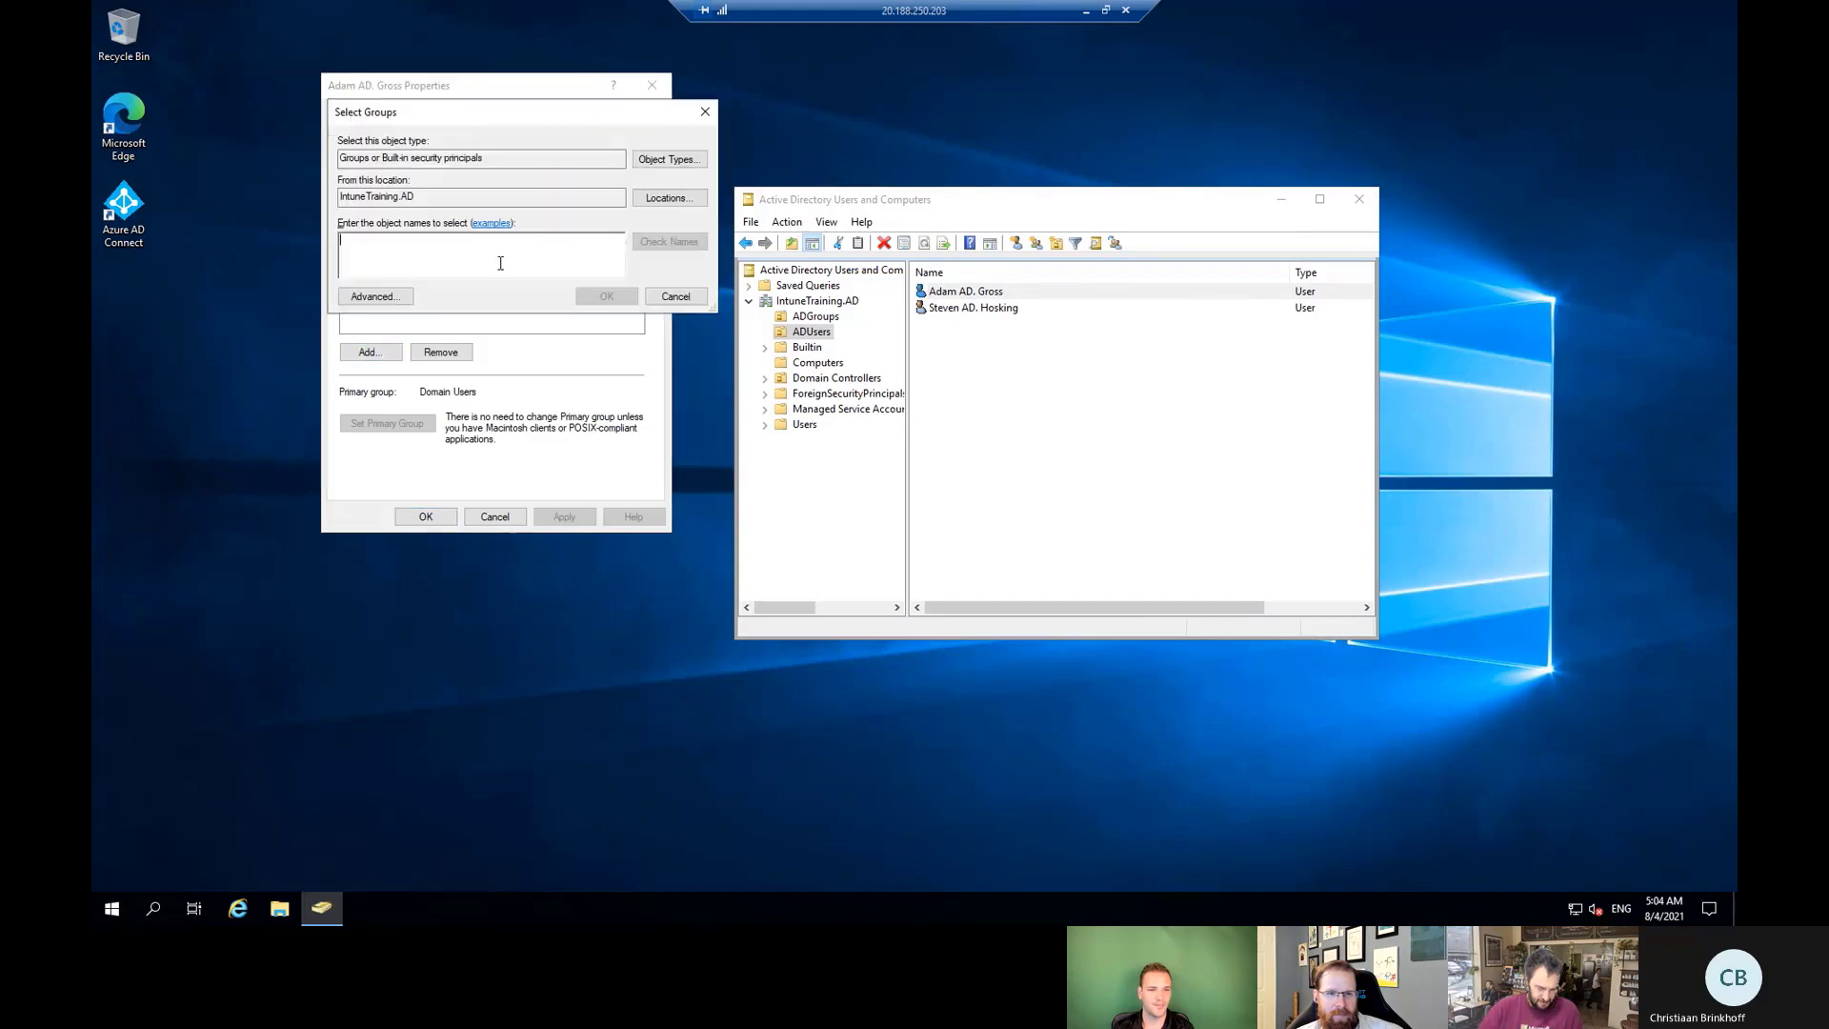
type("win")
key("Return")
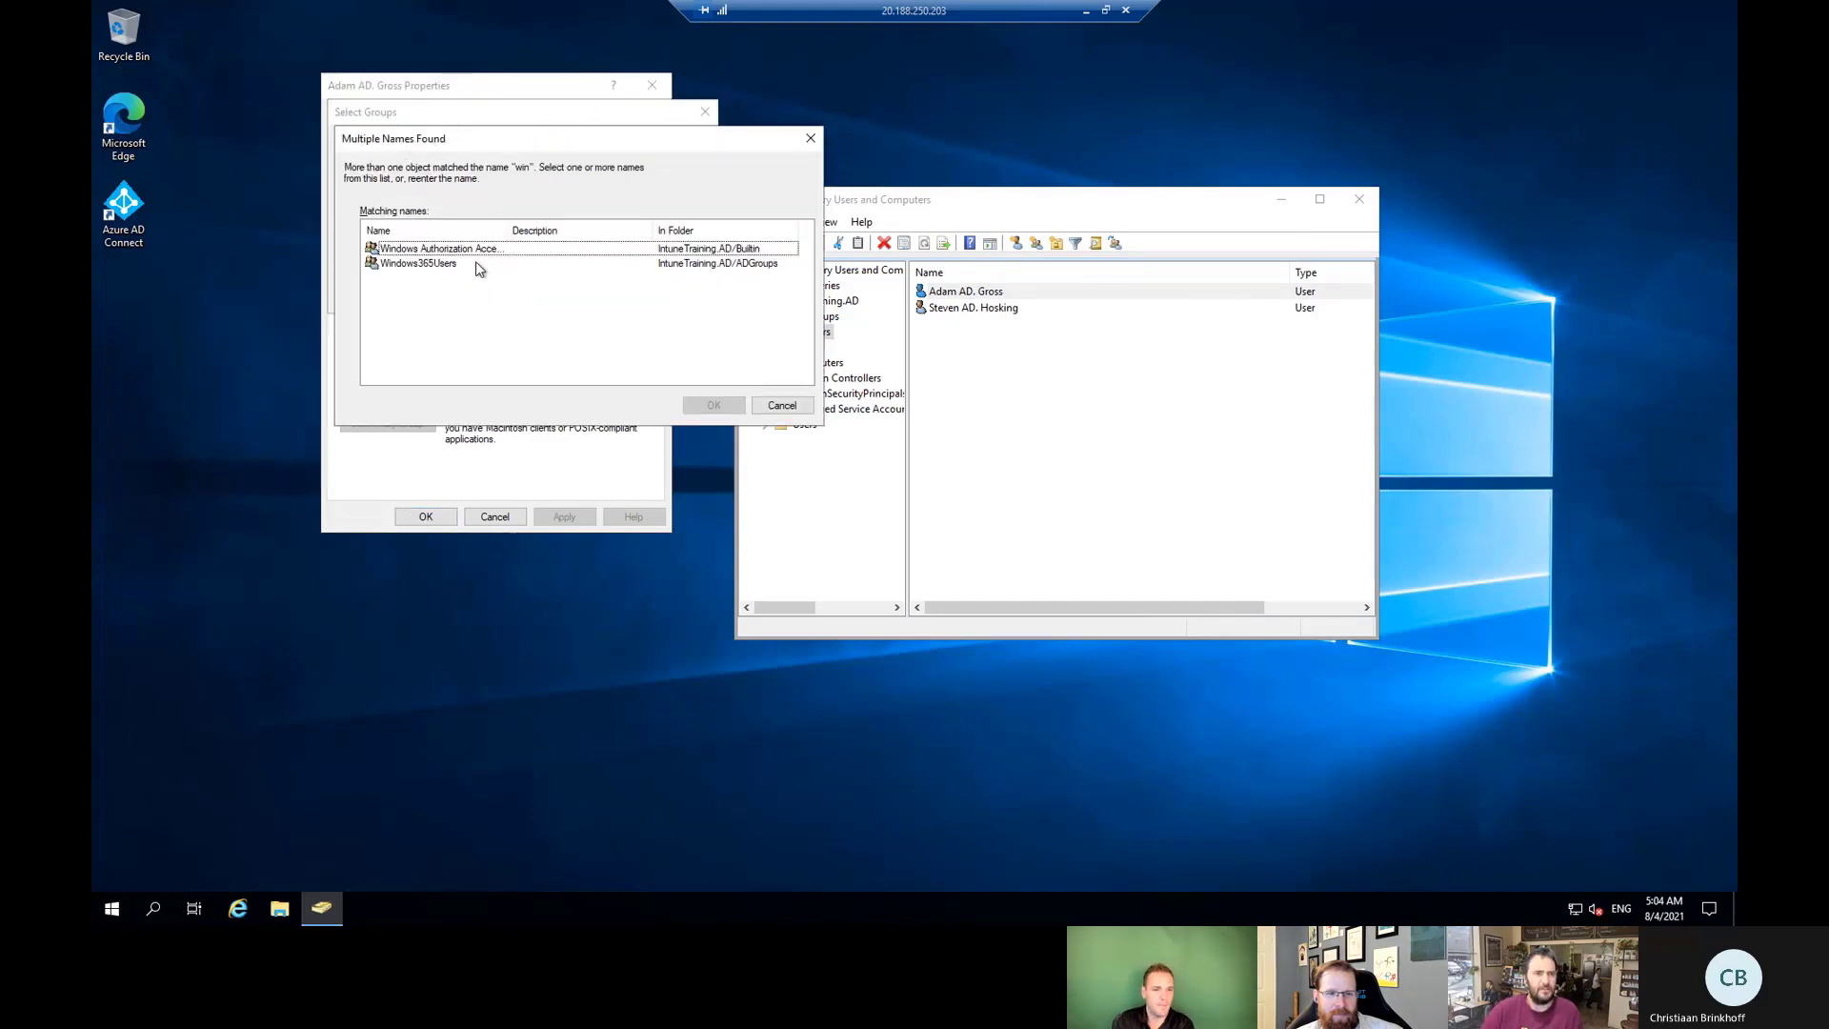
left_click(476, 264)
key("Return")
key("Return")
left_click(429, 517)
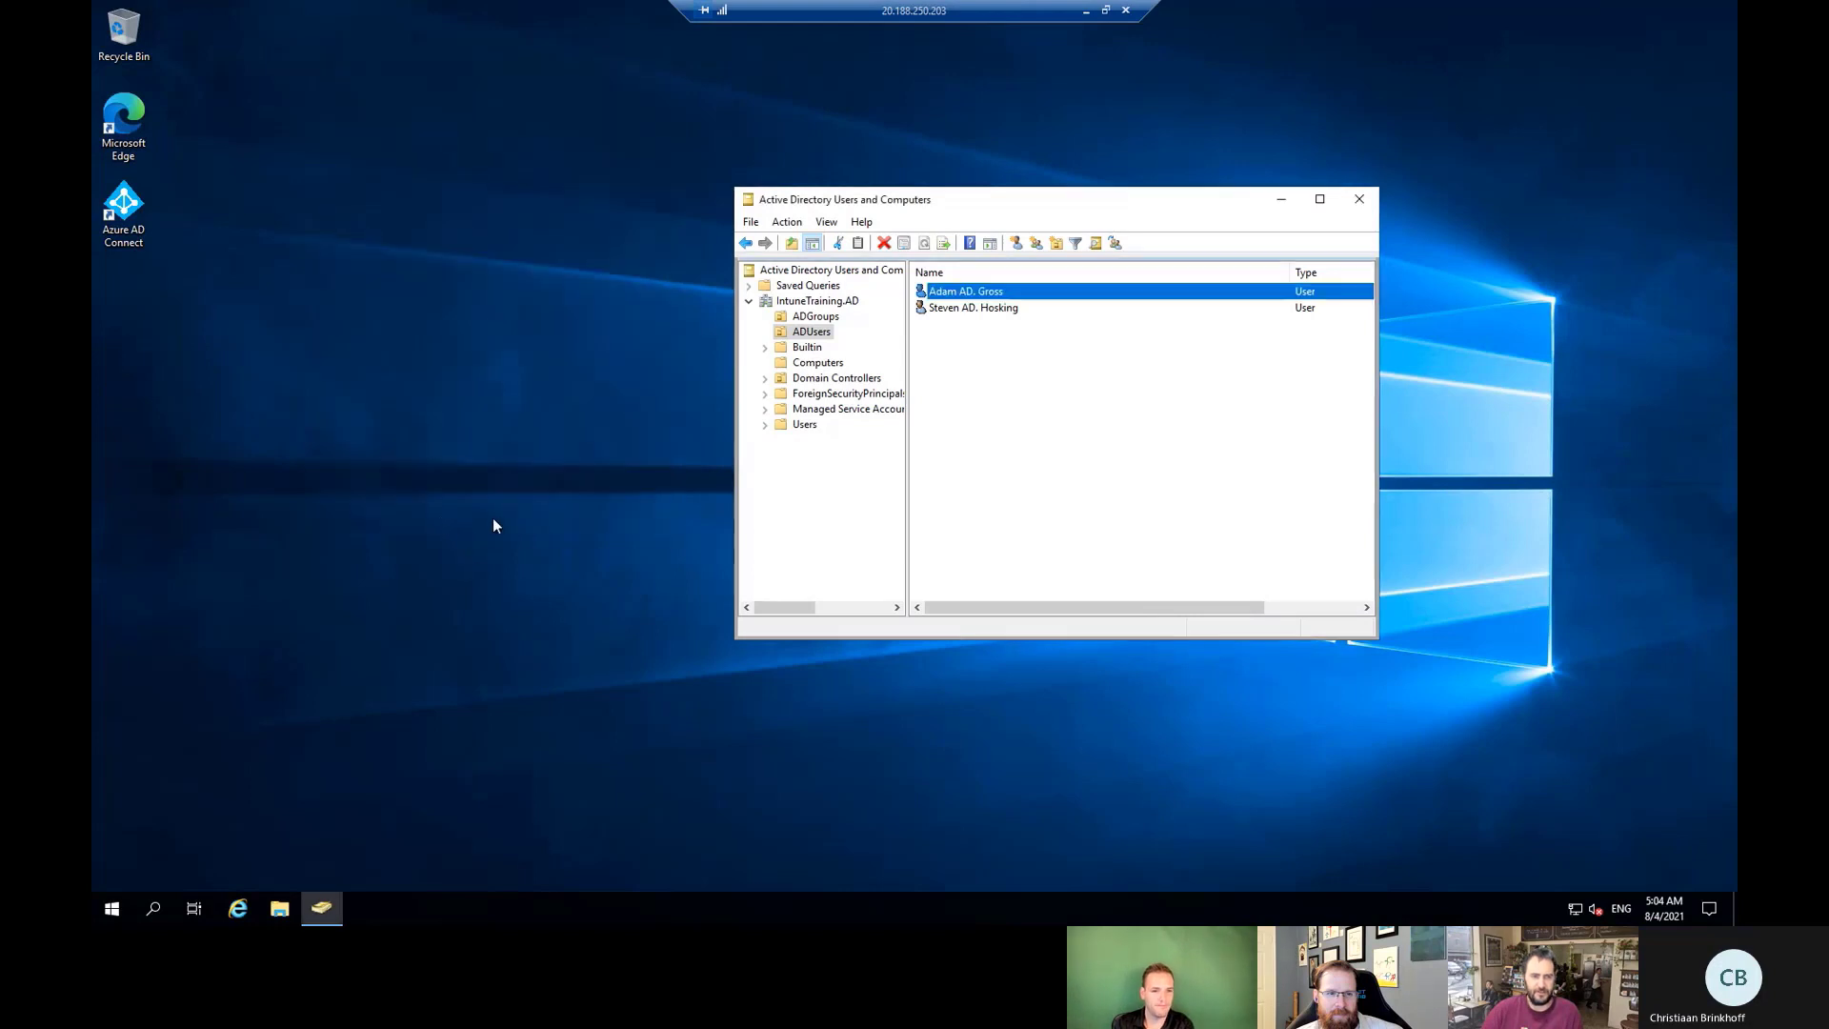
right_click(110, 909)
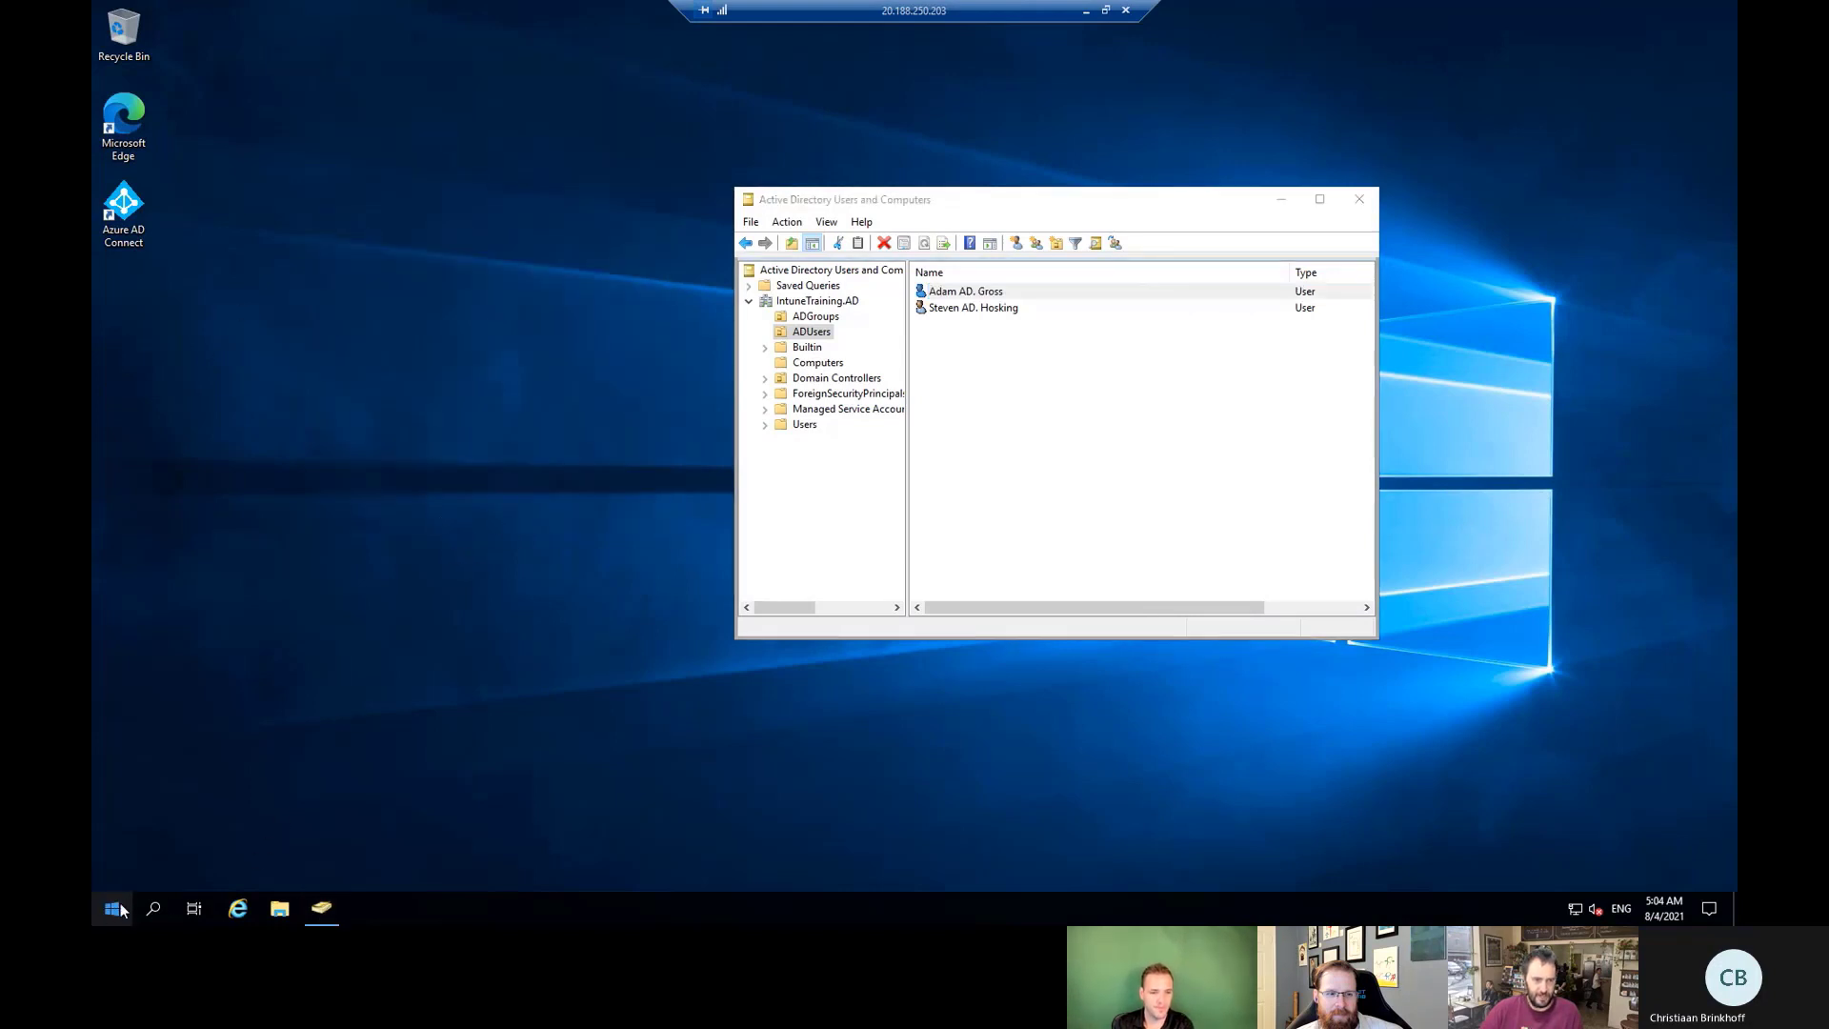
In an administrator PowerShell, enter Start-ADSyncSyncCycle using Tab completion.
left_click(232, 678)
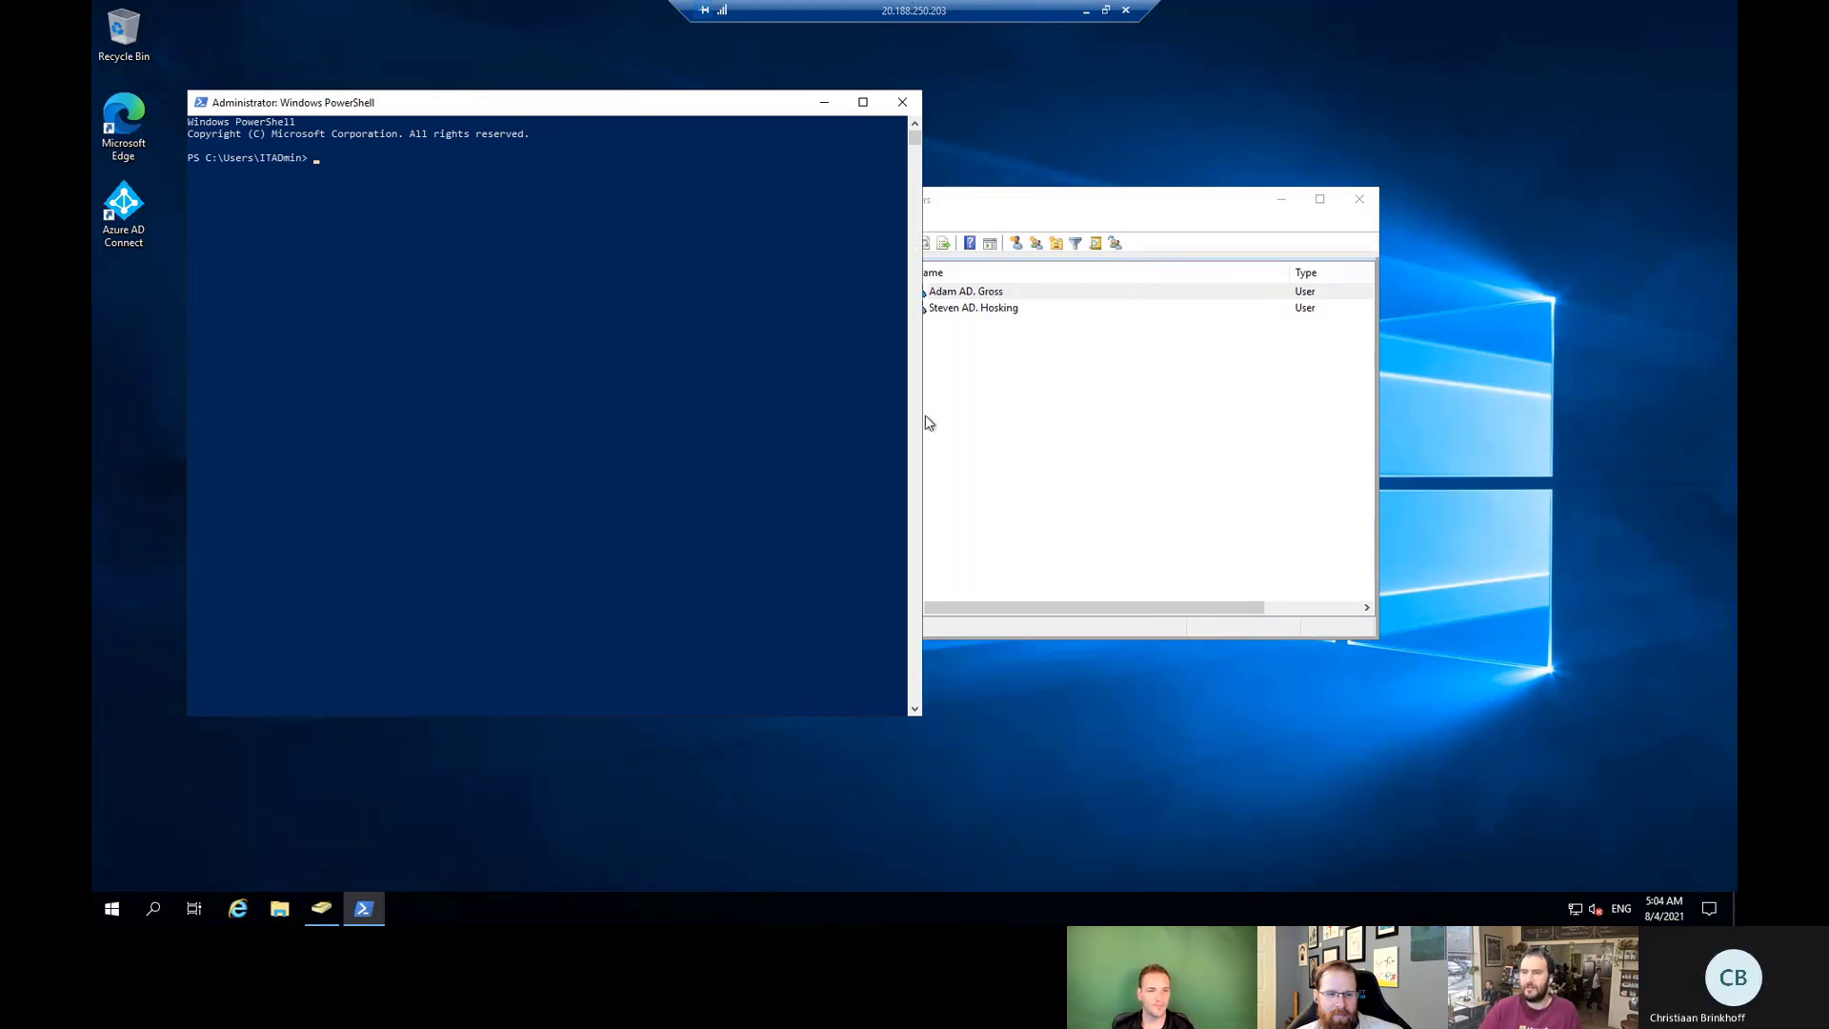
type("start-")
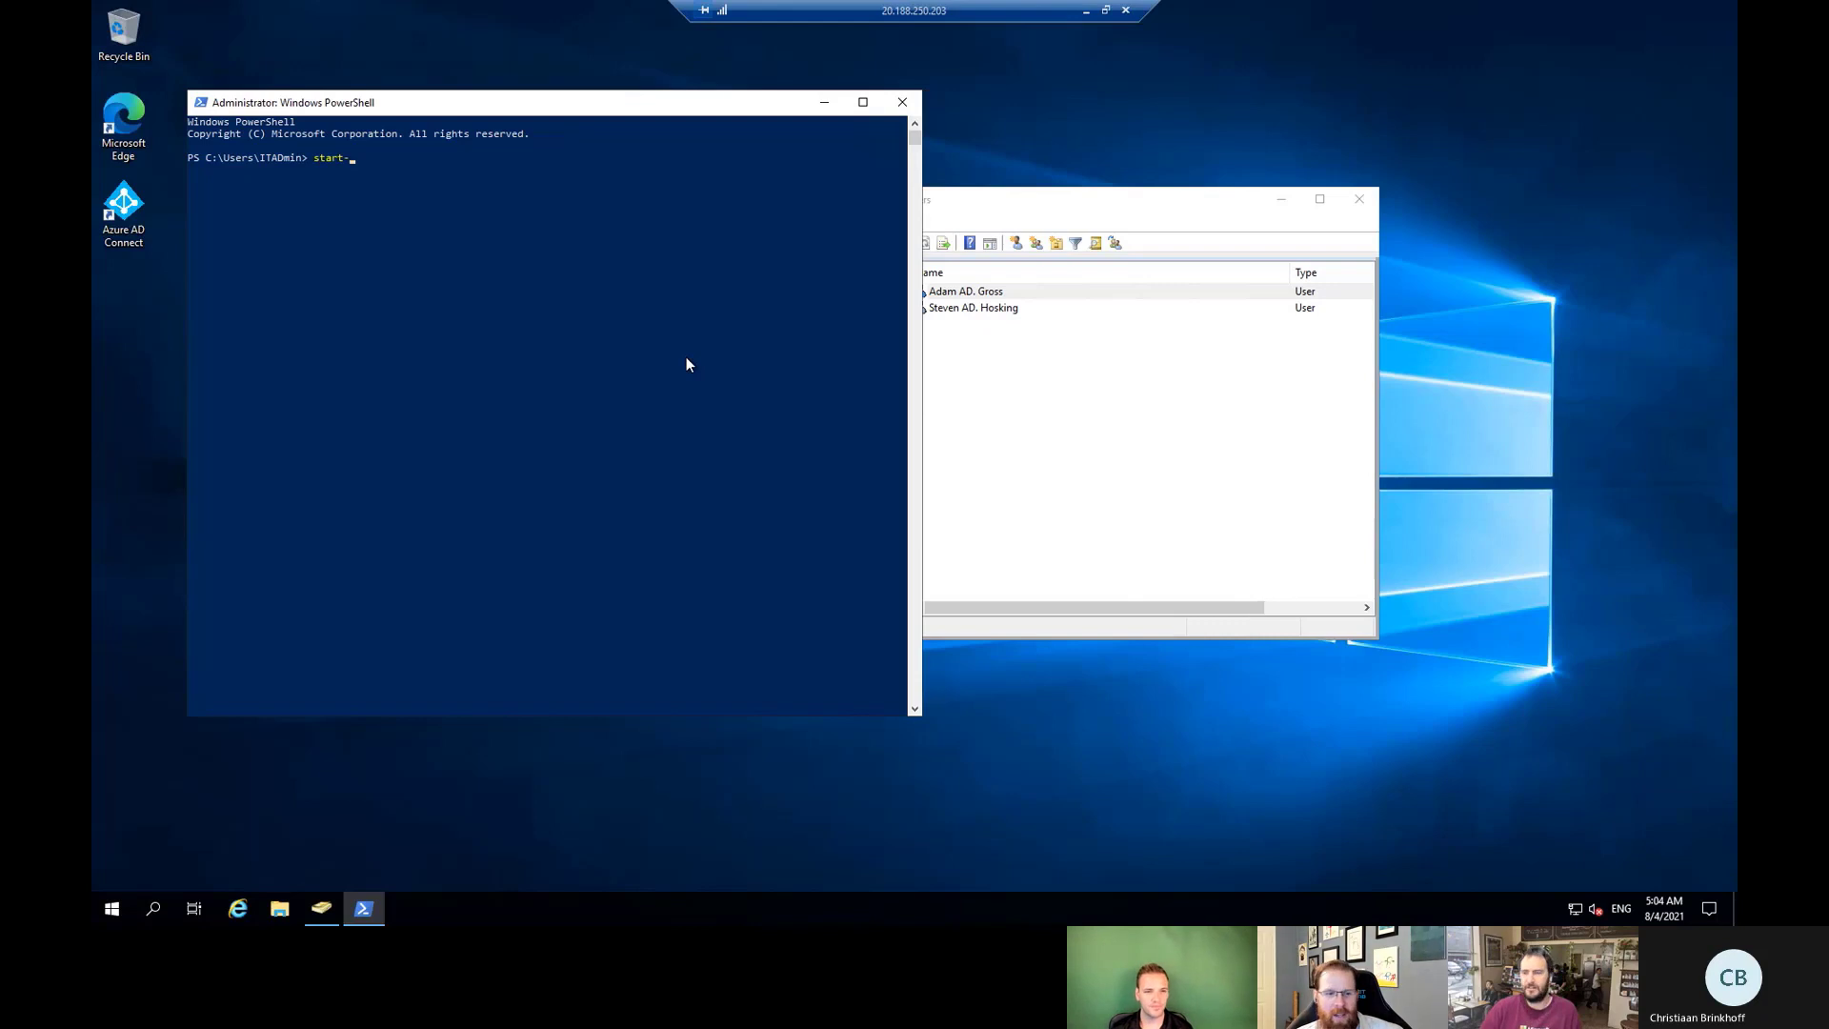
type("adsy")
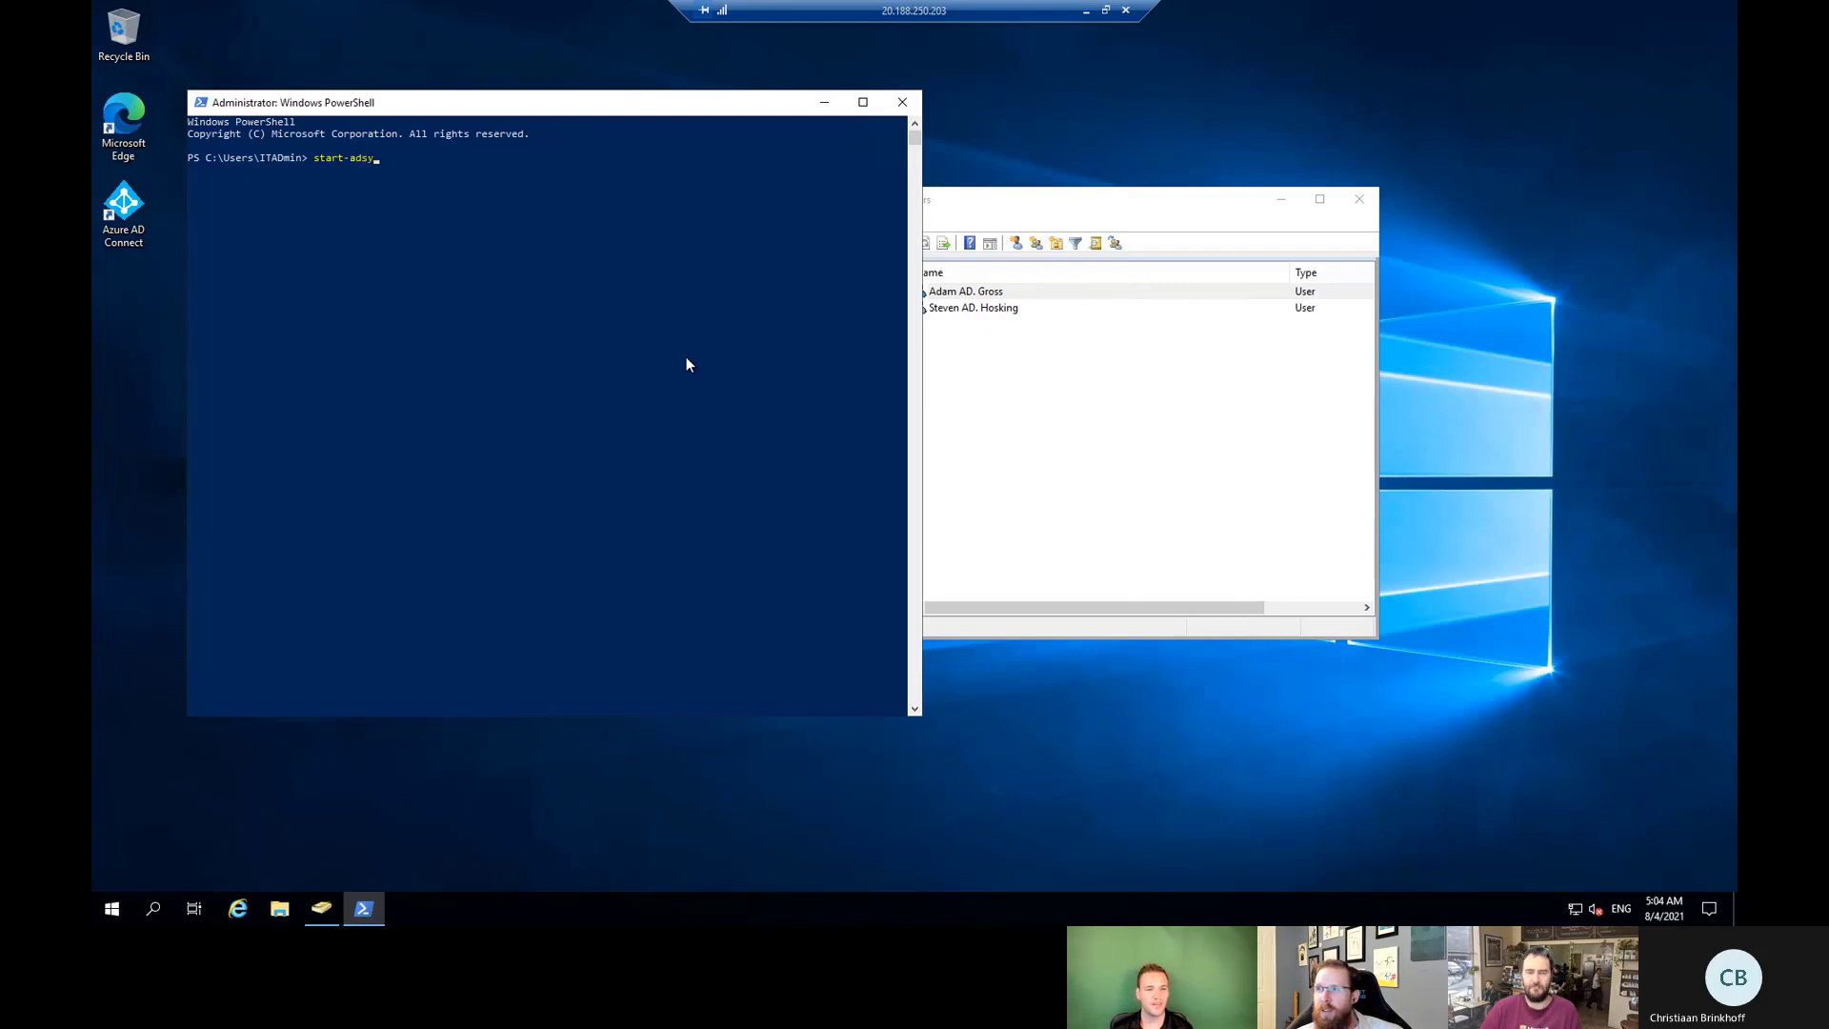
type("nc")
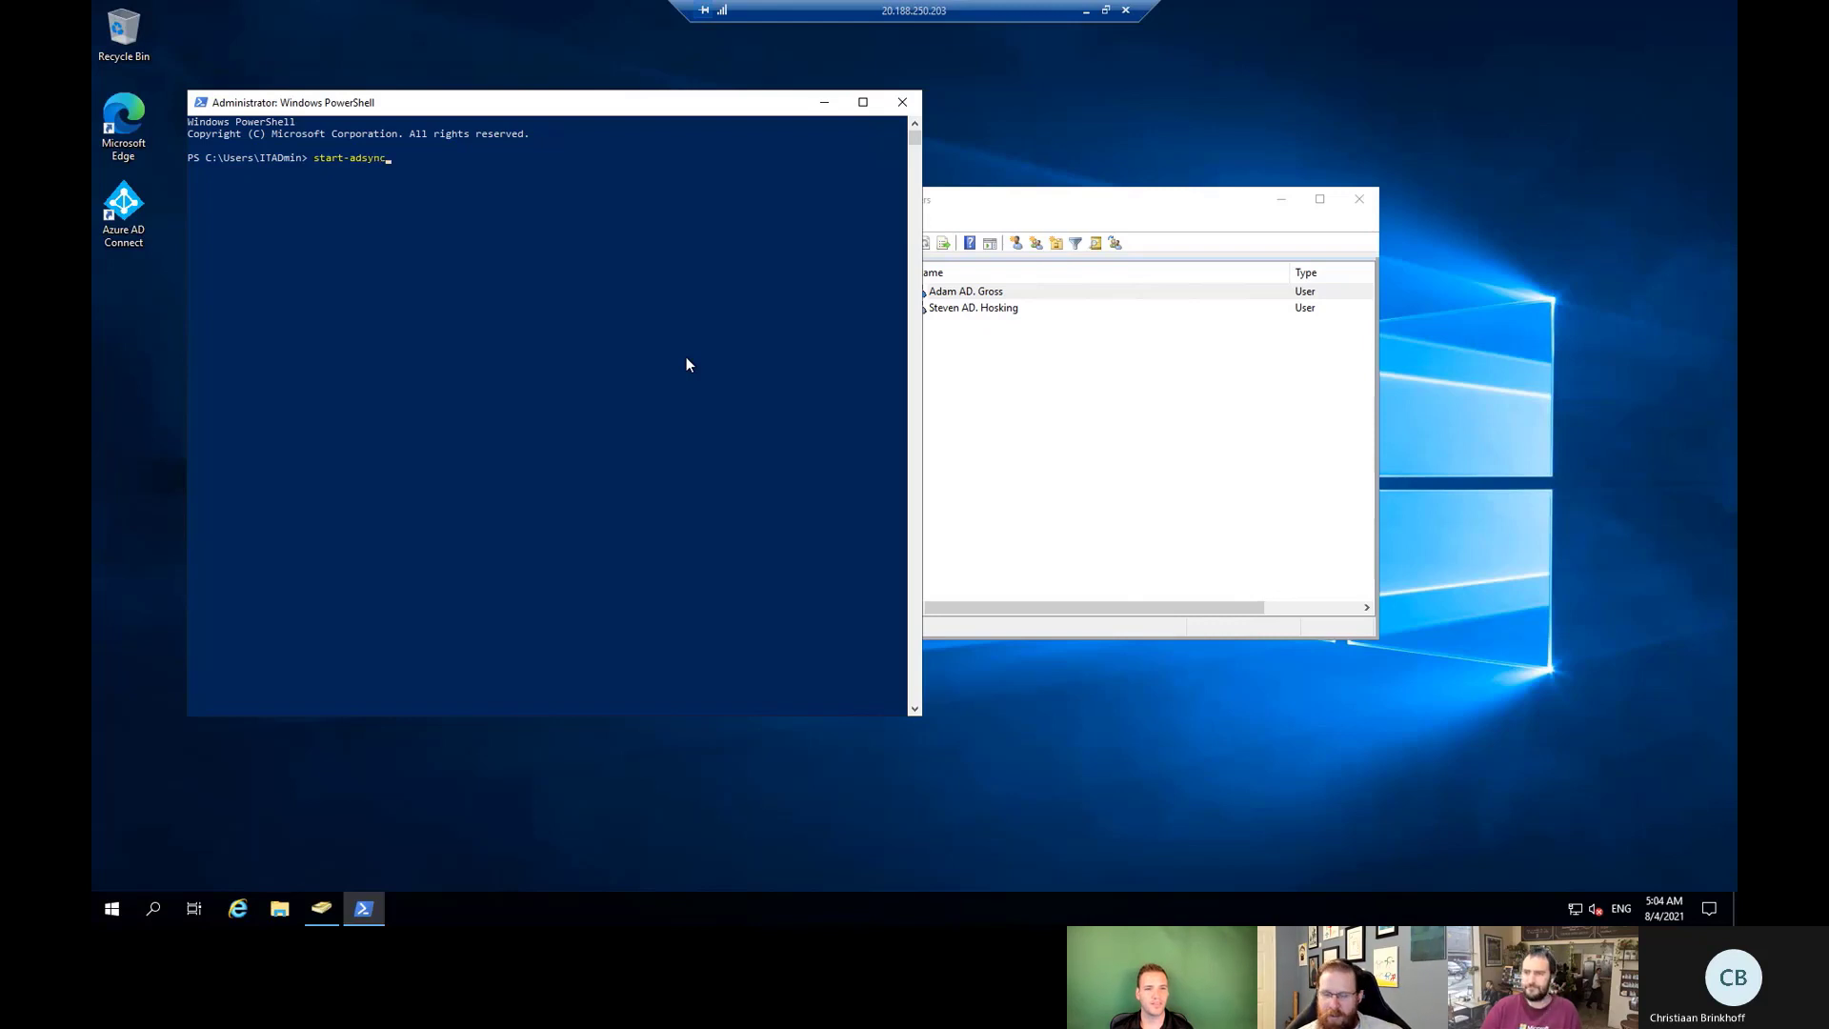
type("sc")
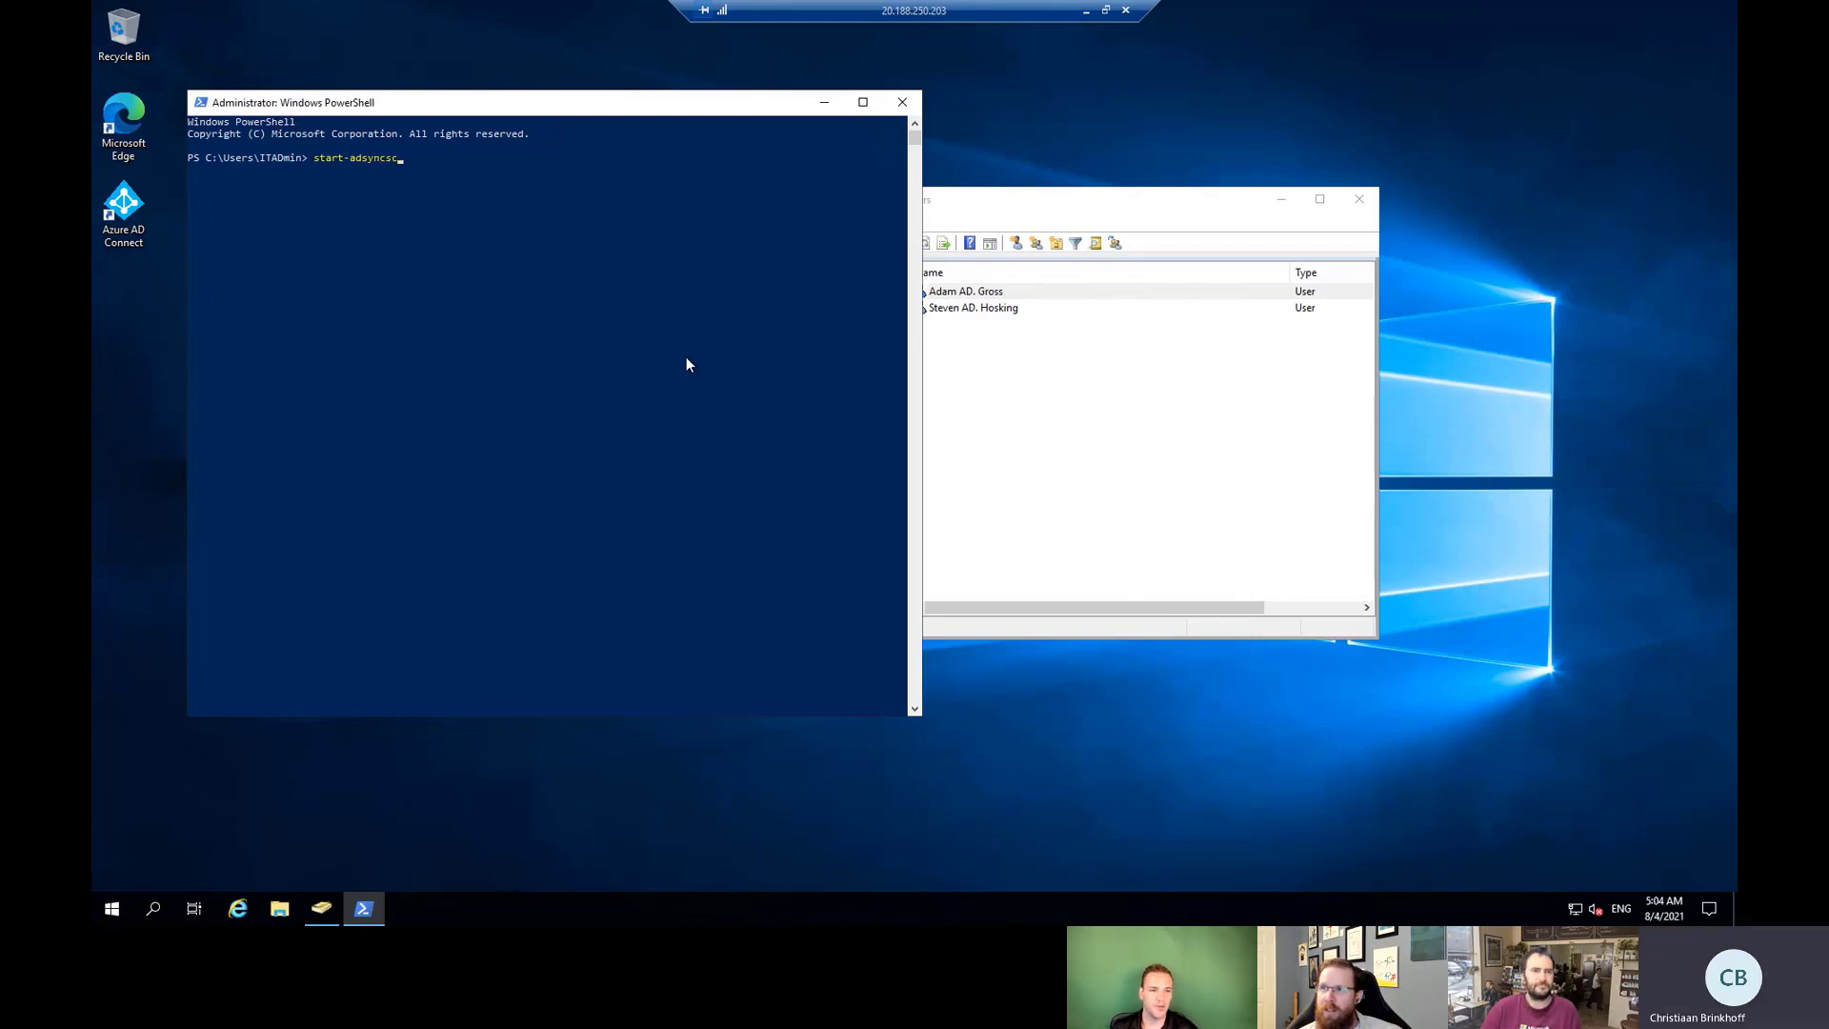
type("a")
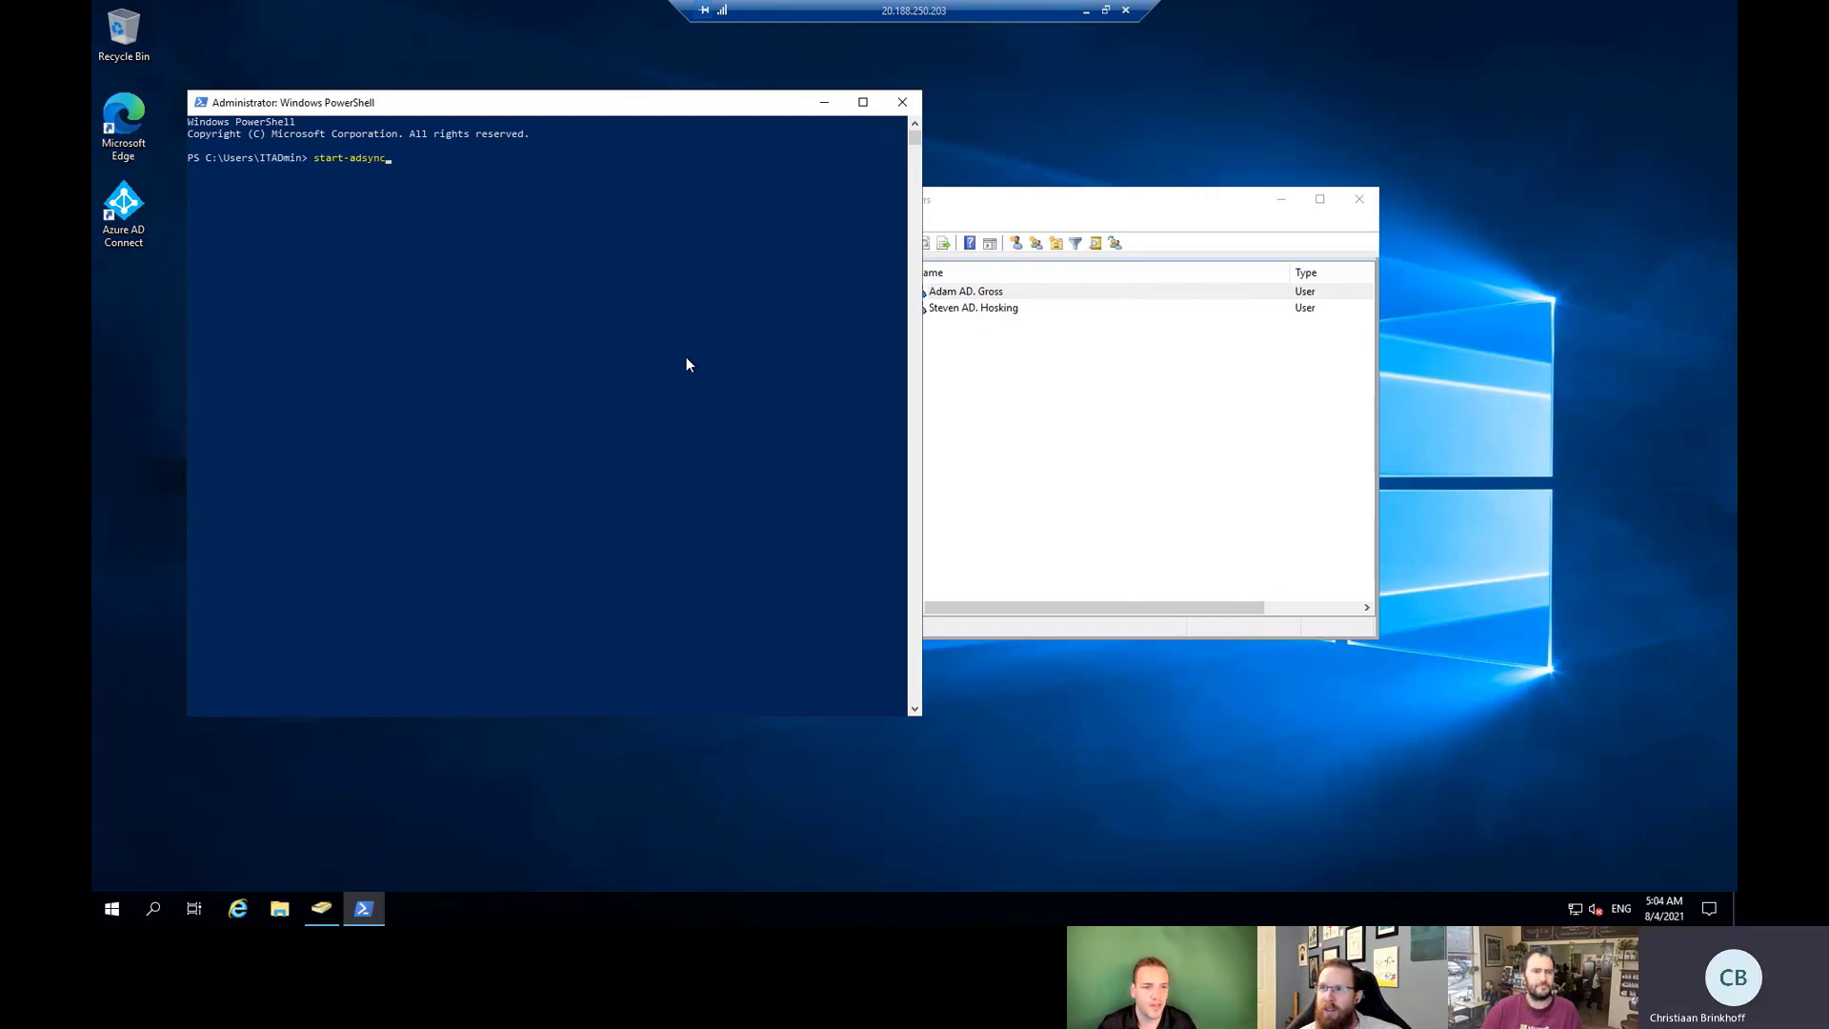
key("Tab")
key("Tab")
key("Tab")
key("Tab")
key("Tab")
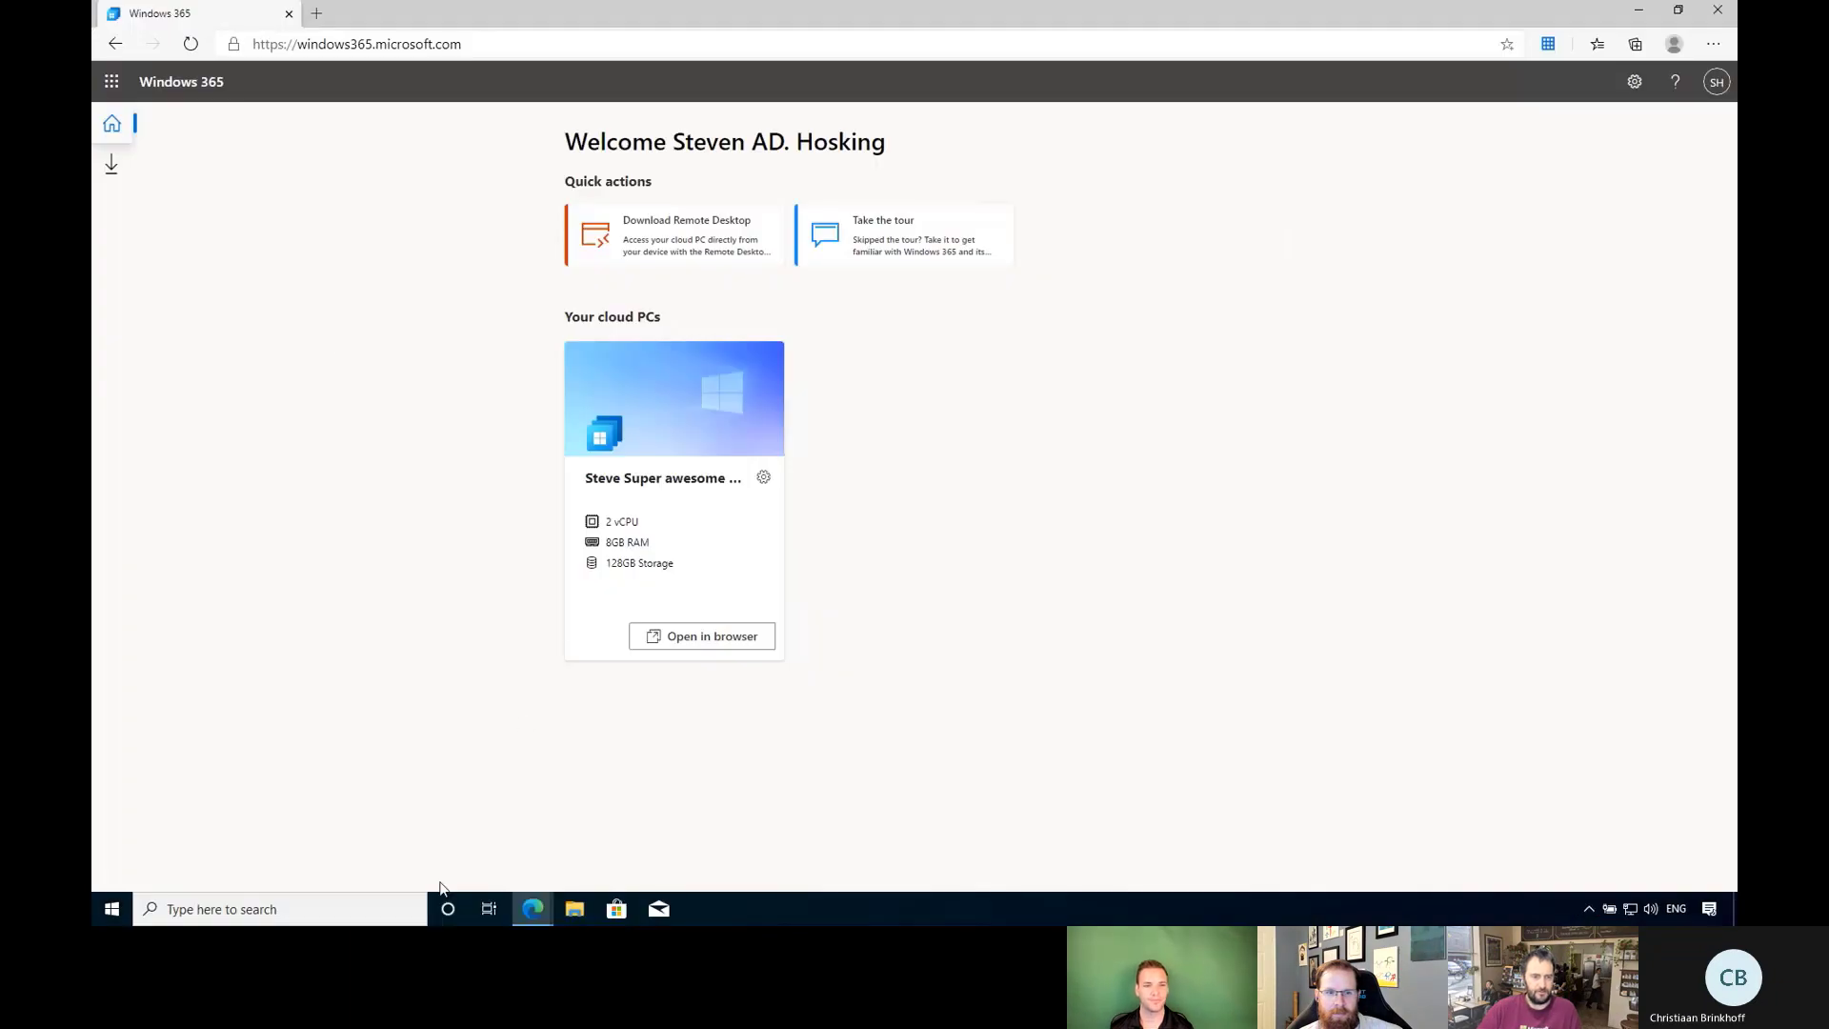
In Endpoint Manager, search All users for 'adadmi' and refresh the results.
mouse_move(534, 909)
left_click(434, 819)
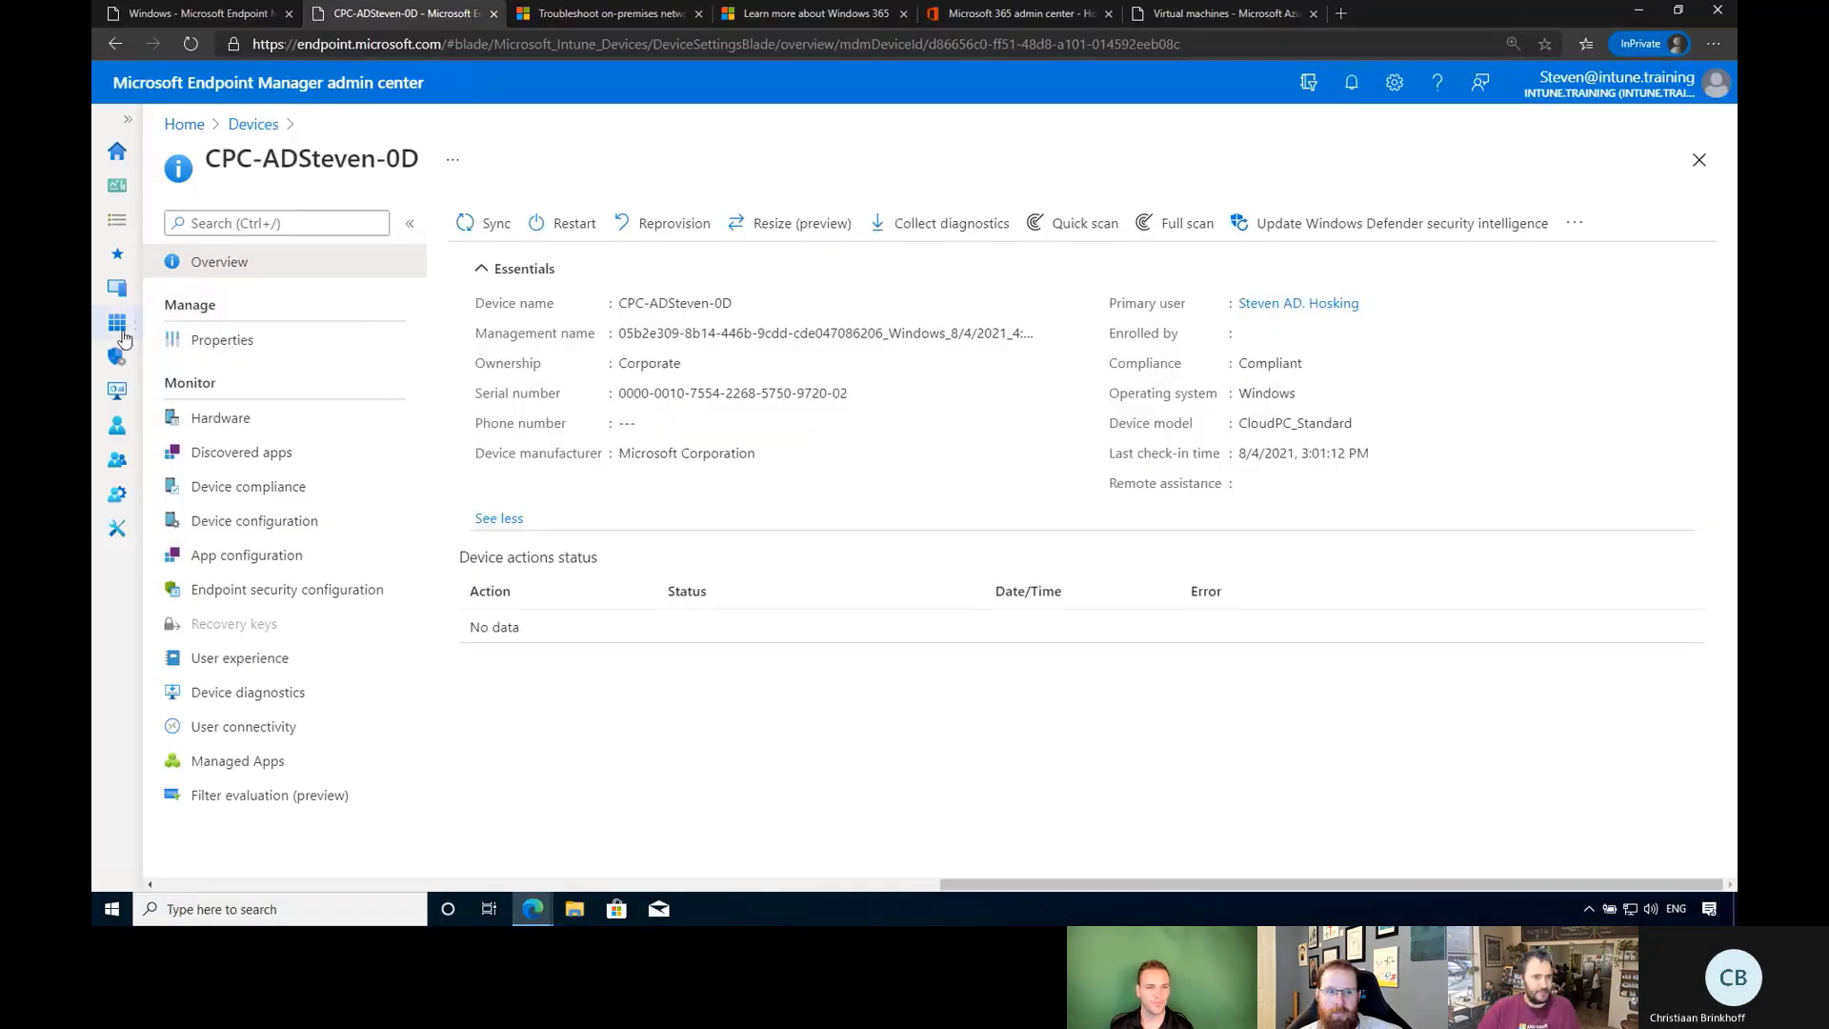
left_click(118, 425)
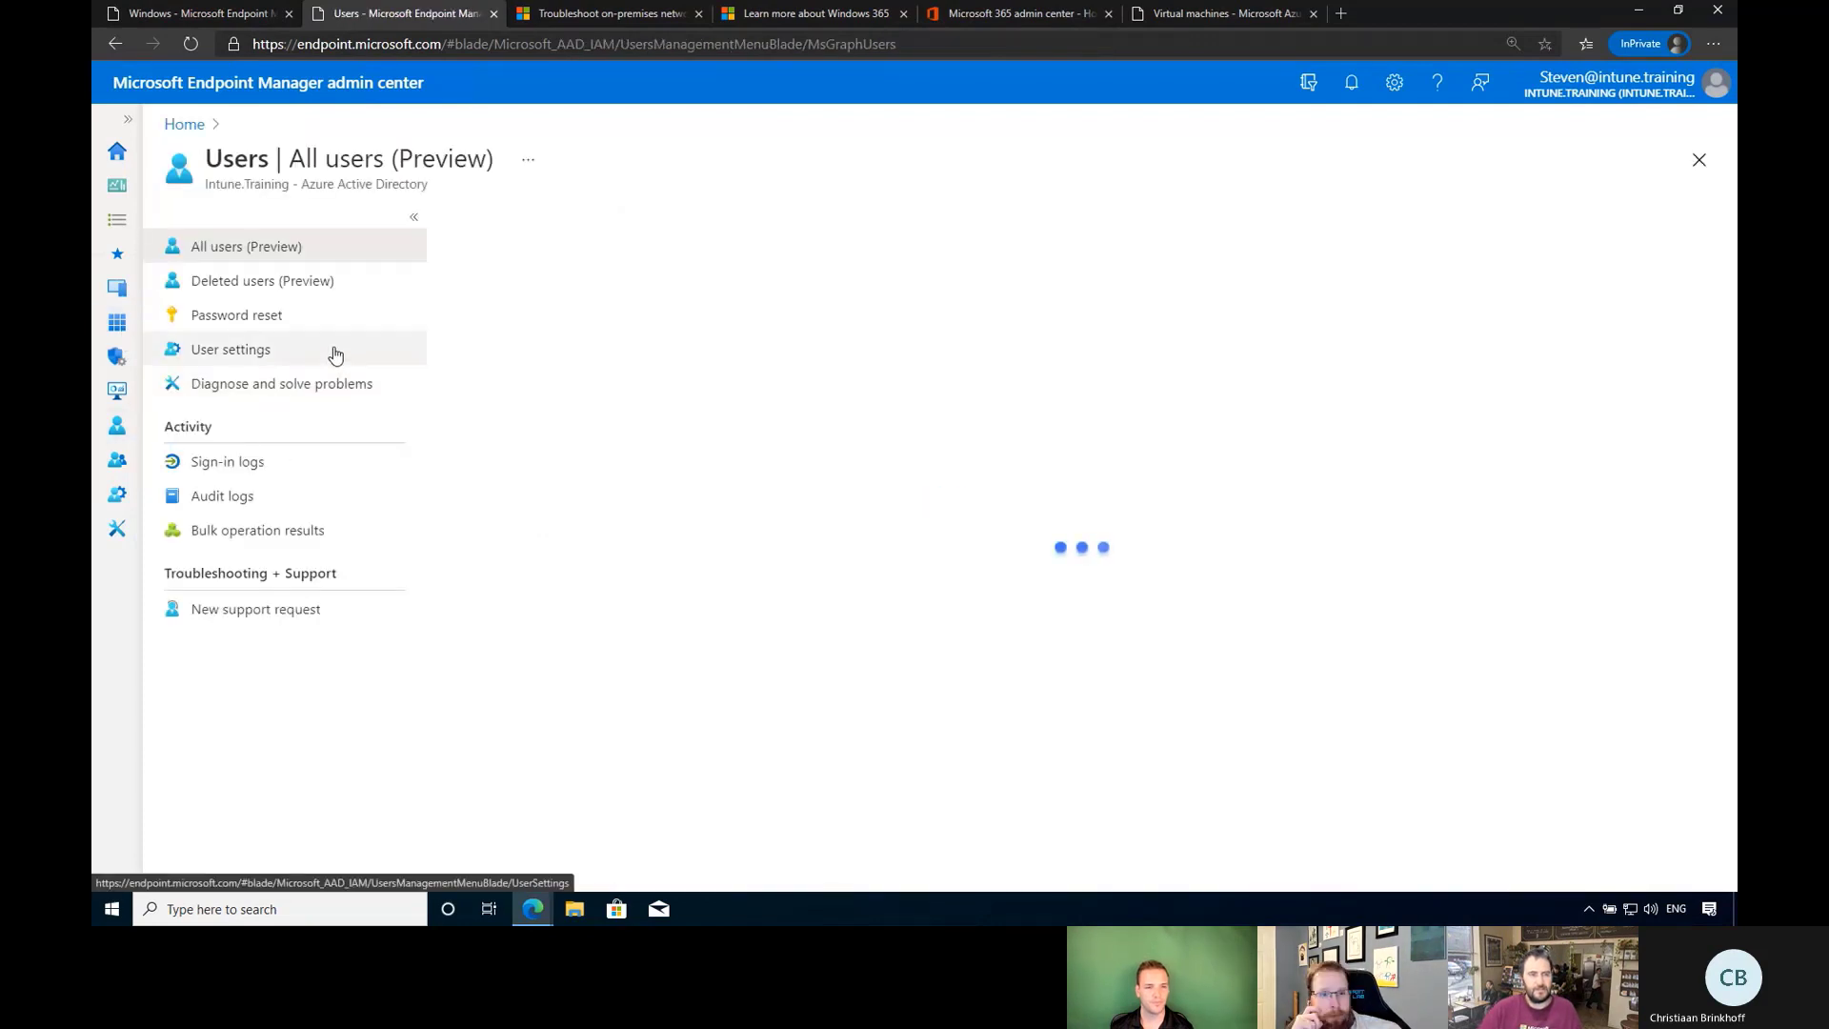
left_click(627, 324)
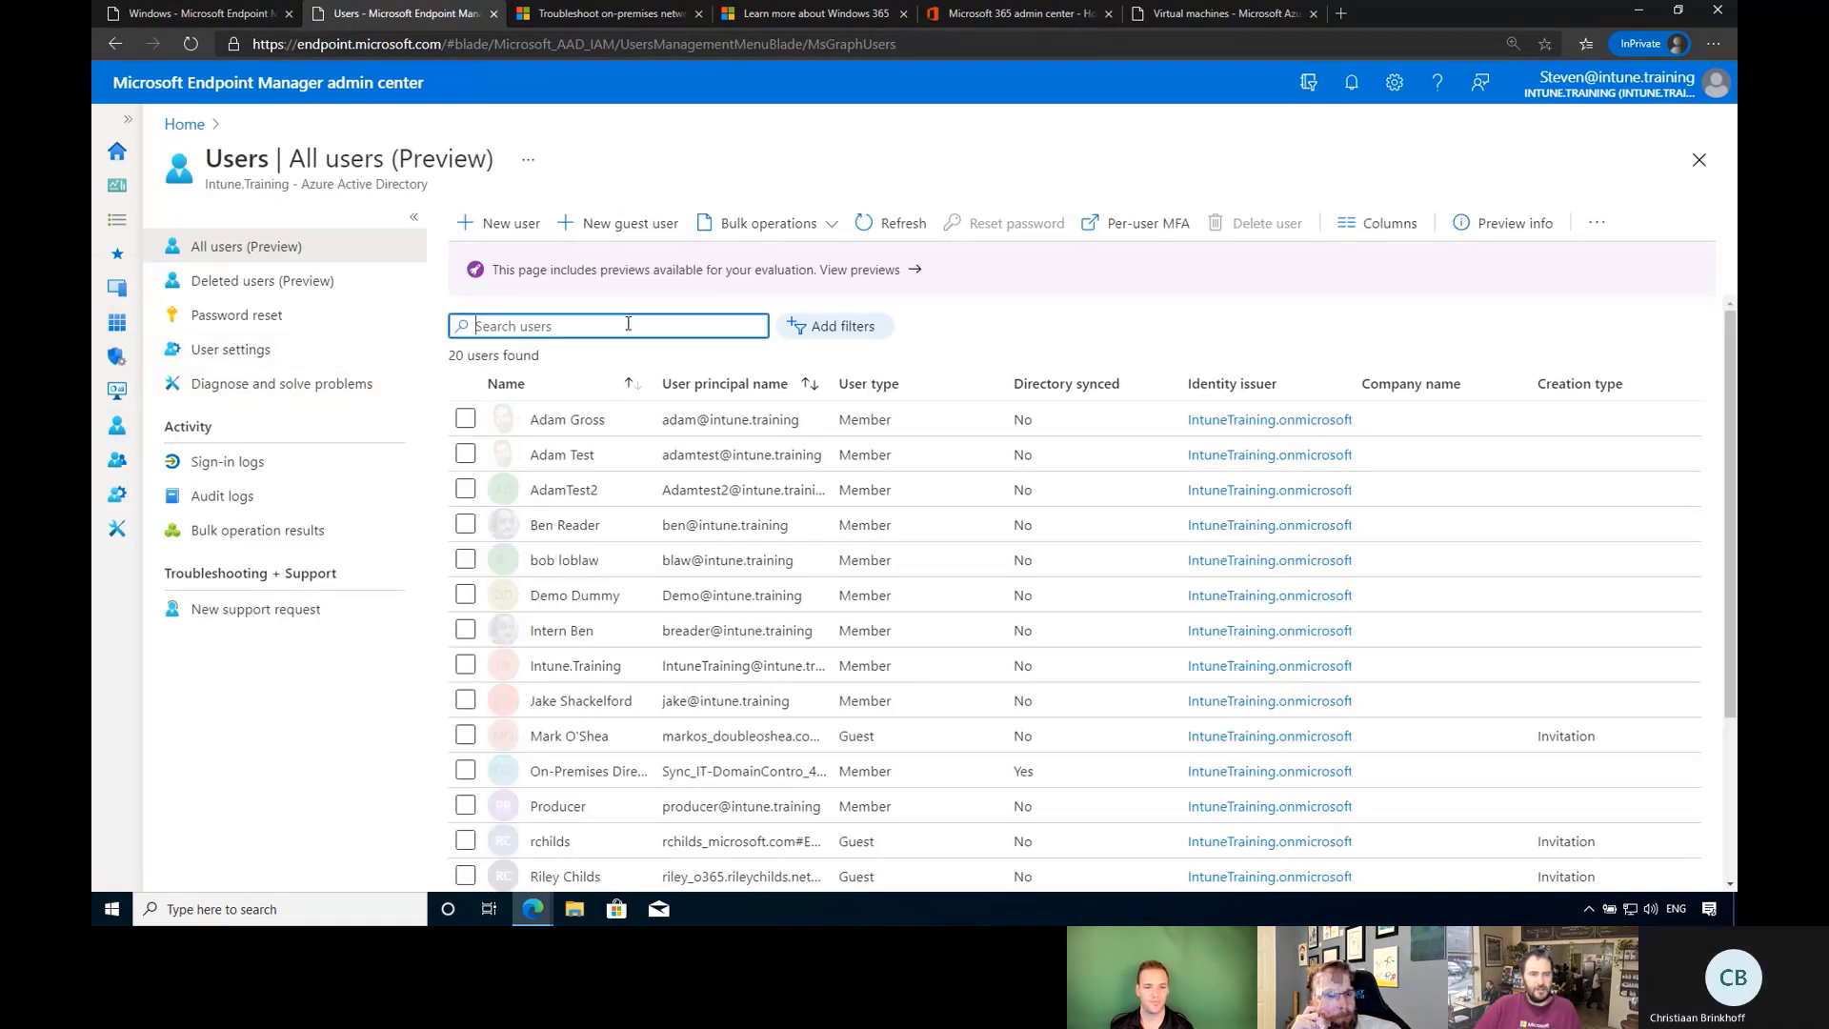
type("adadmin")
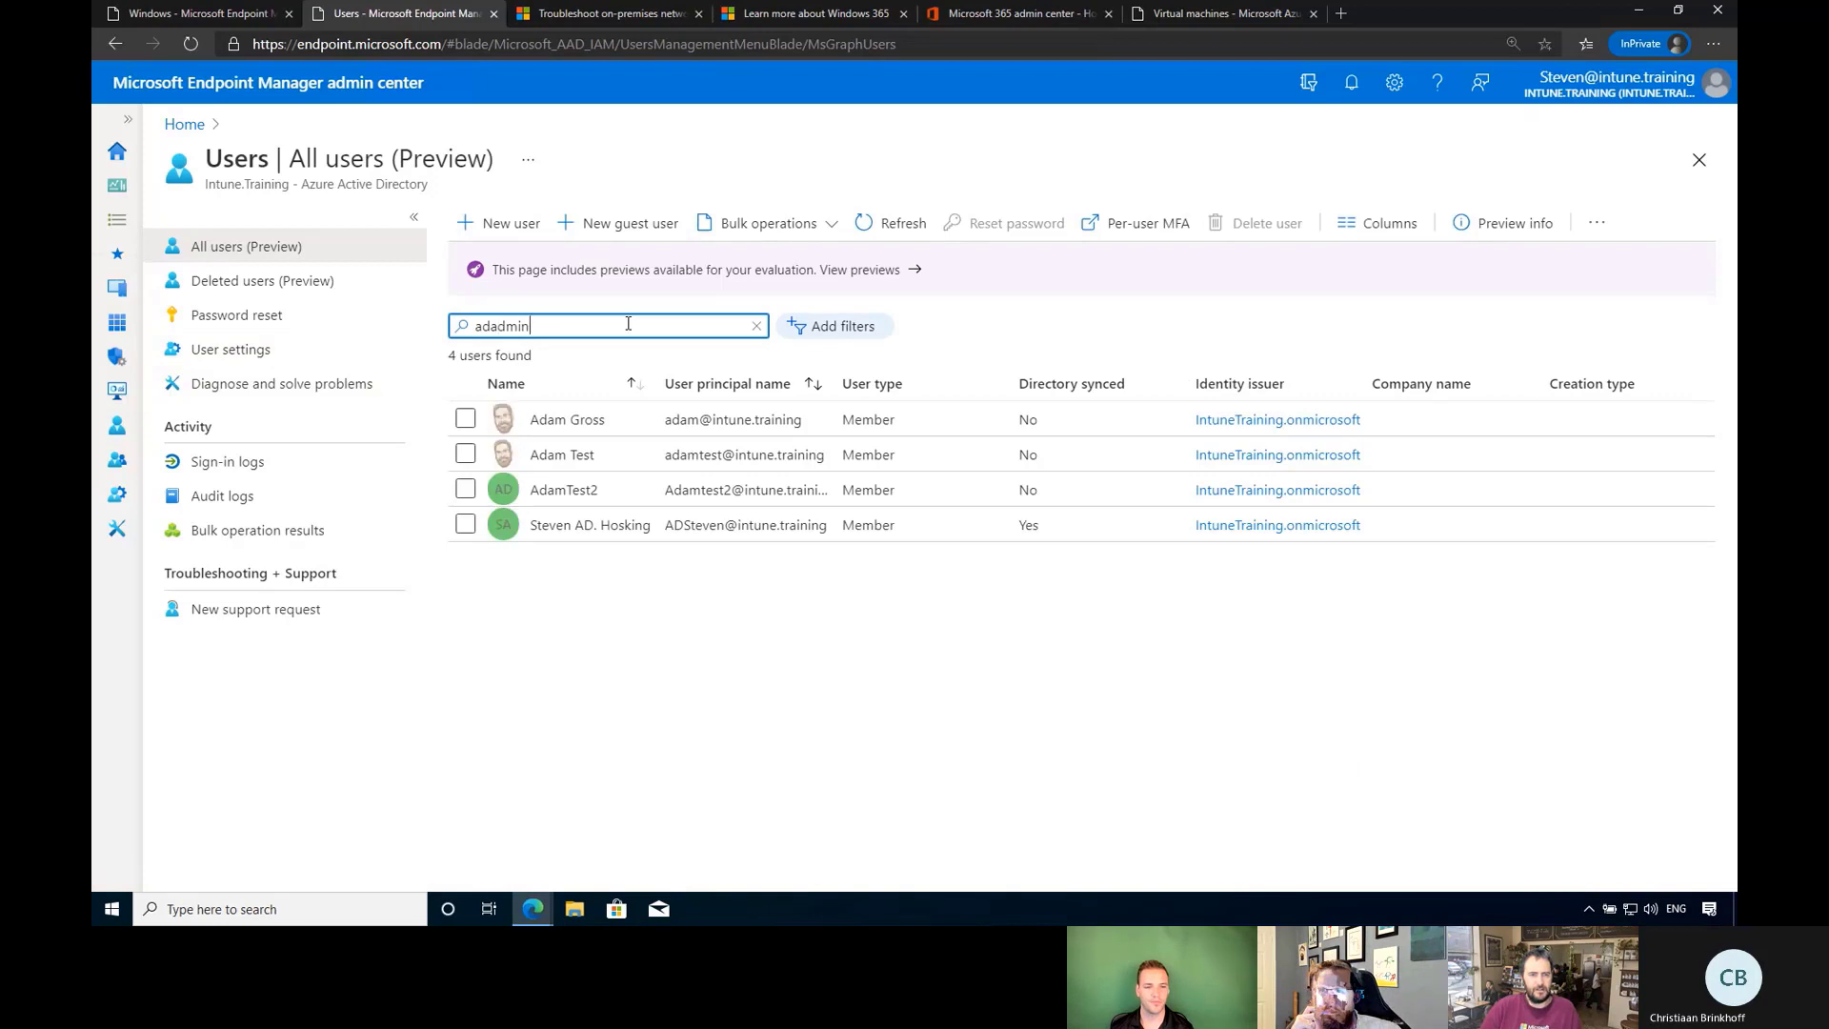
key("BackSpace")
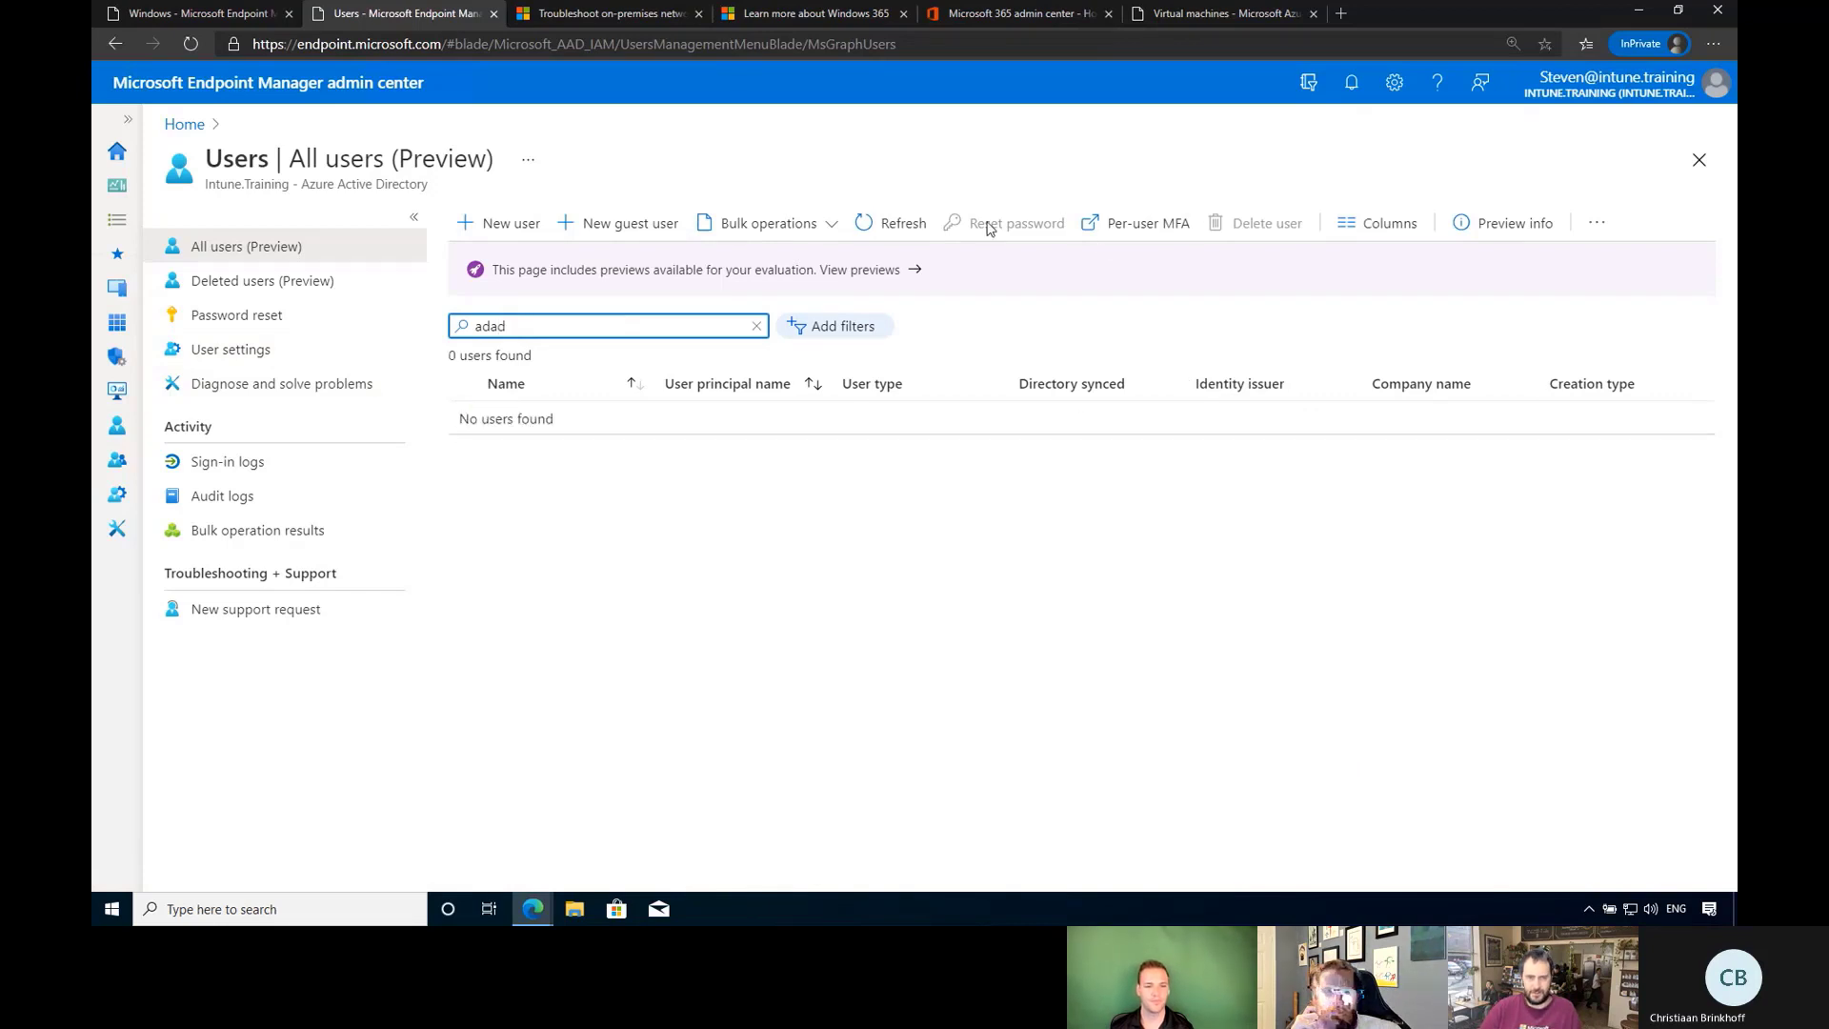
left_click(895, 227)
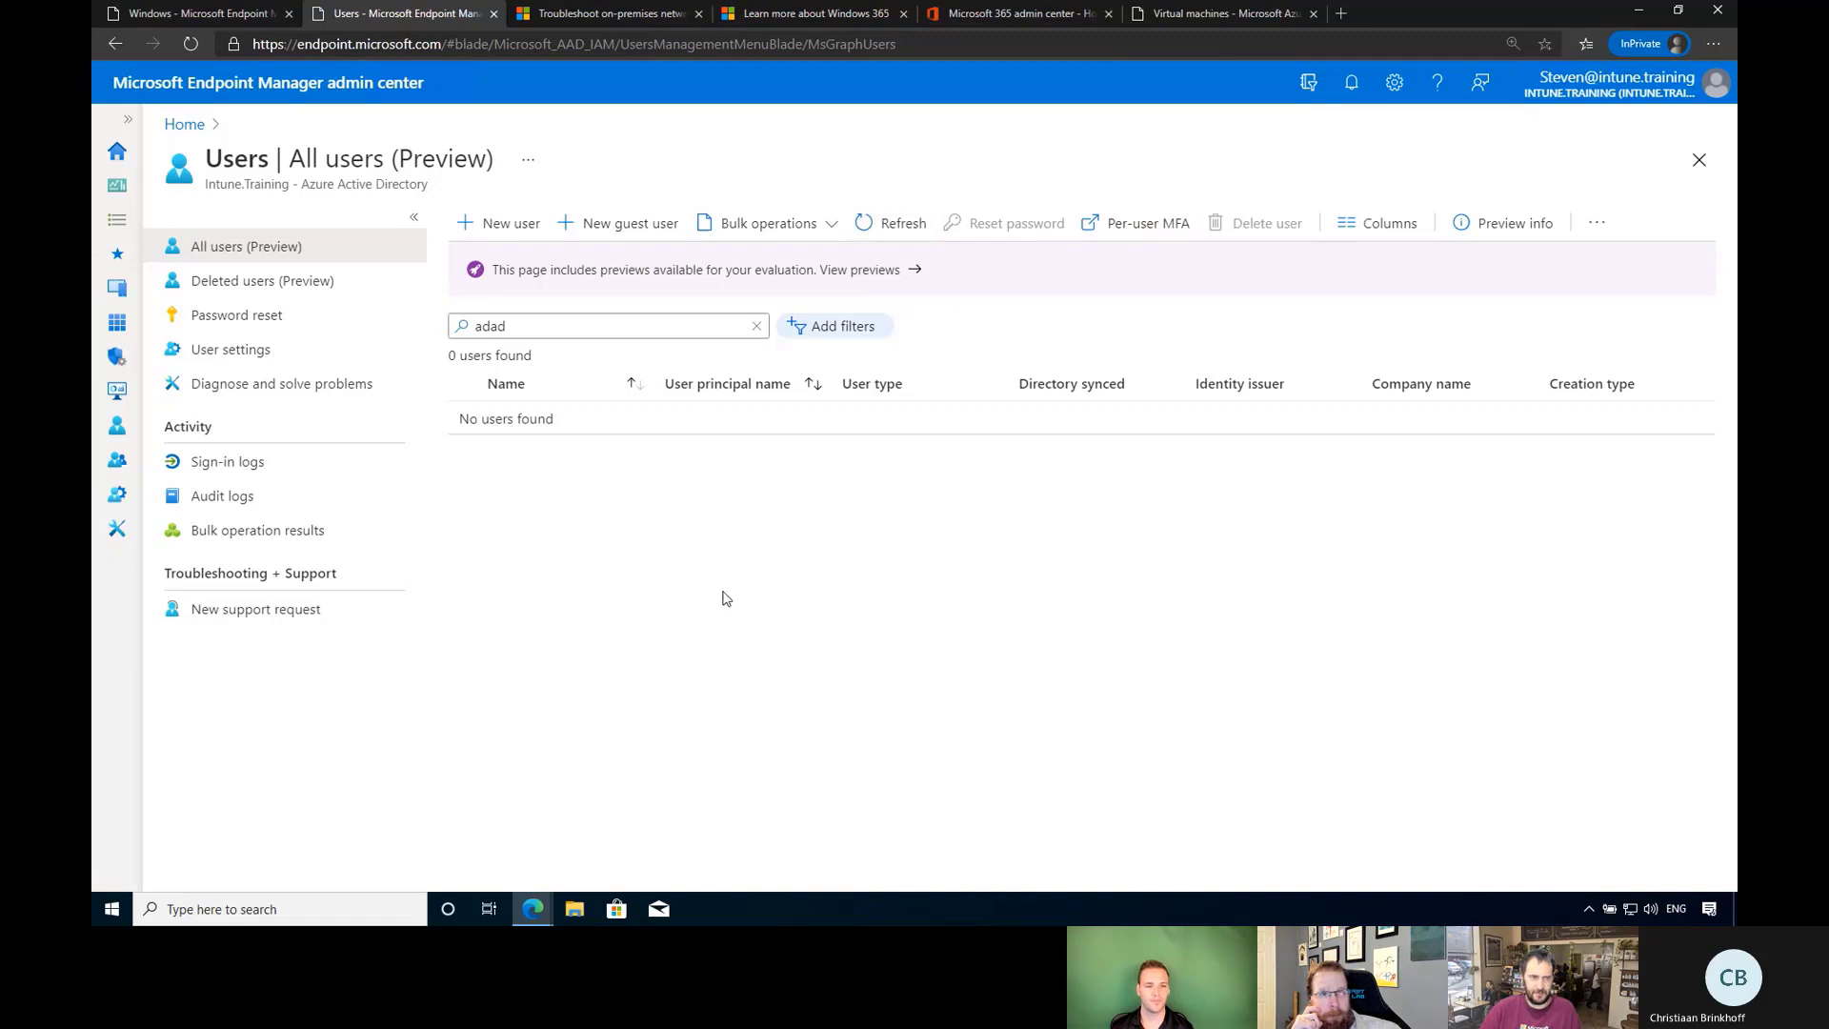
Open the Windows365Users group from All groups after loading more entries.
left_click(180, 126)
left_click(117, 461)
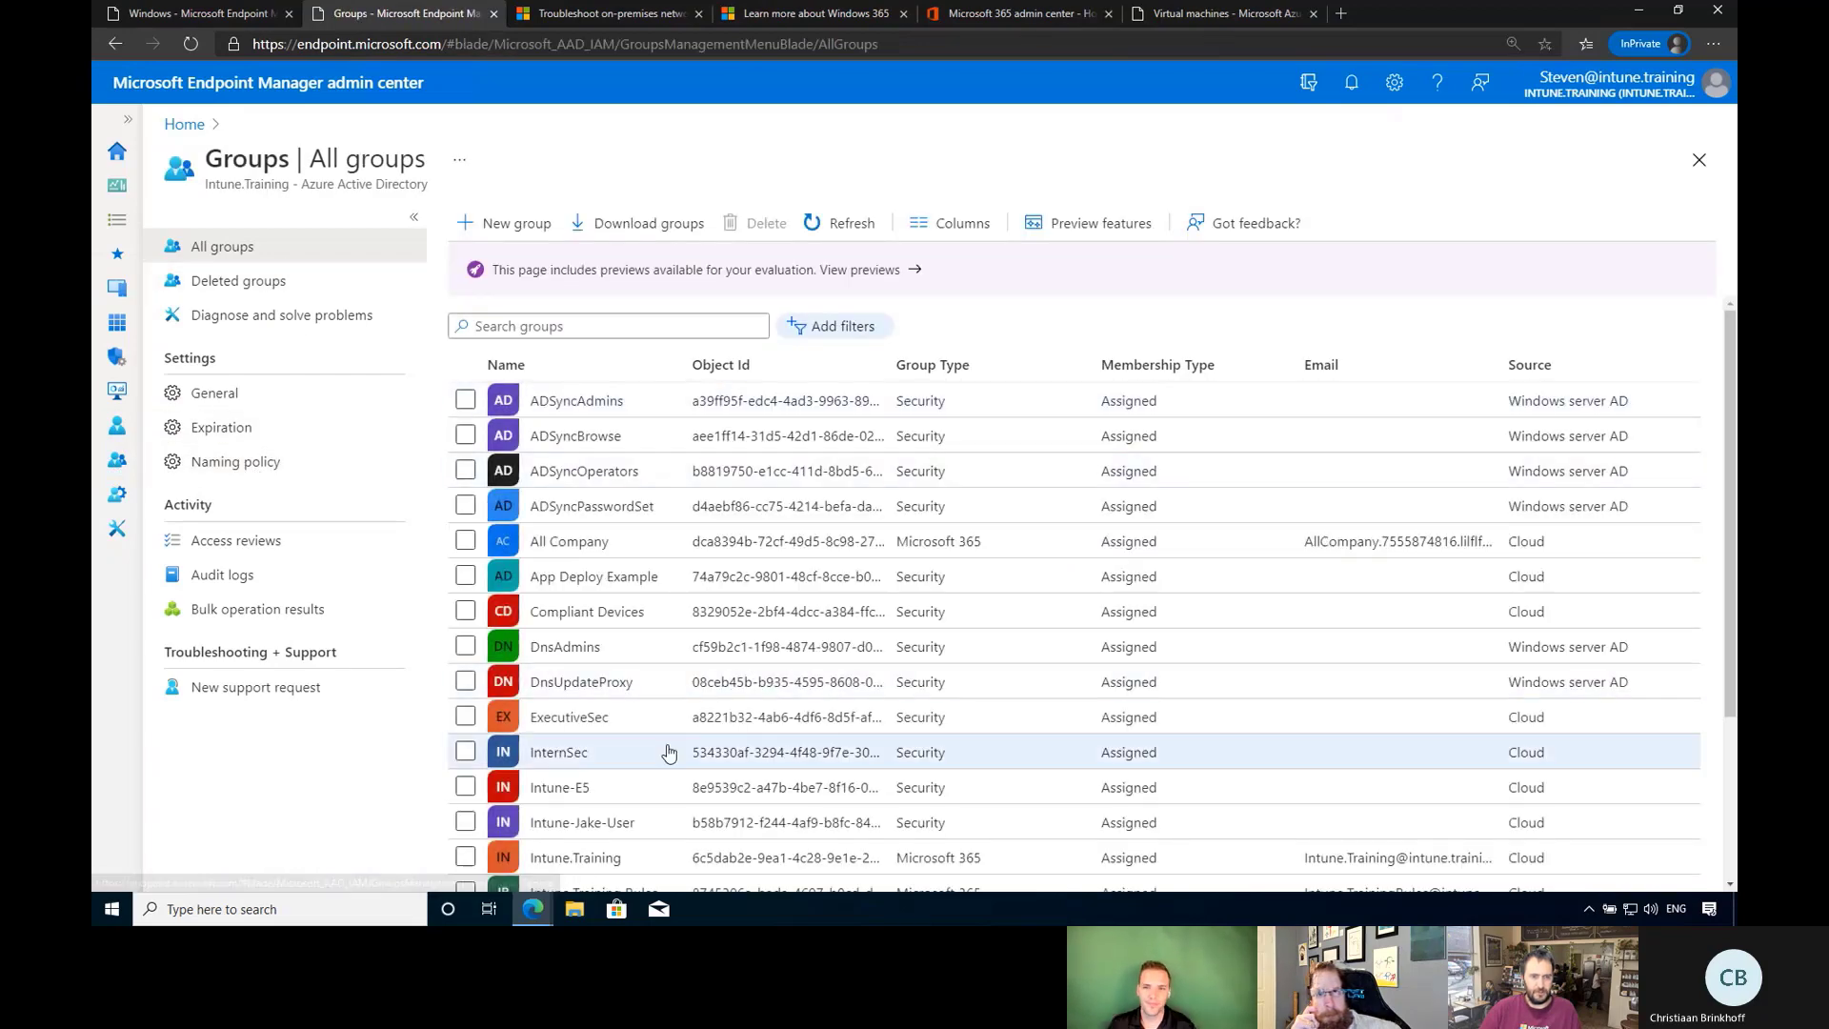
scroll(669, 753, "down", 3)
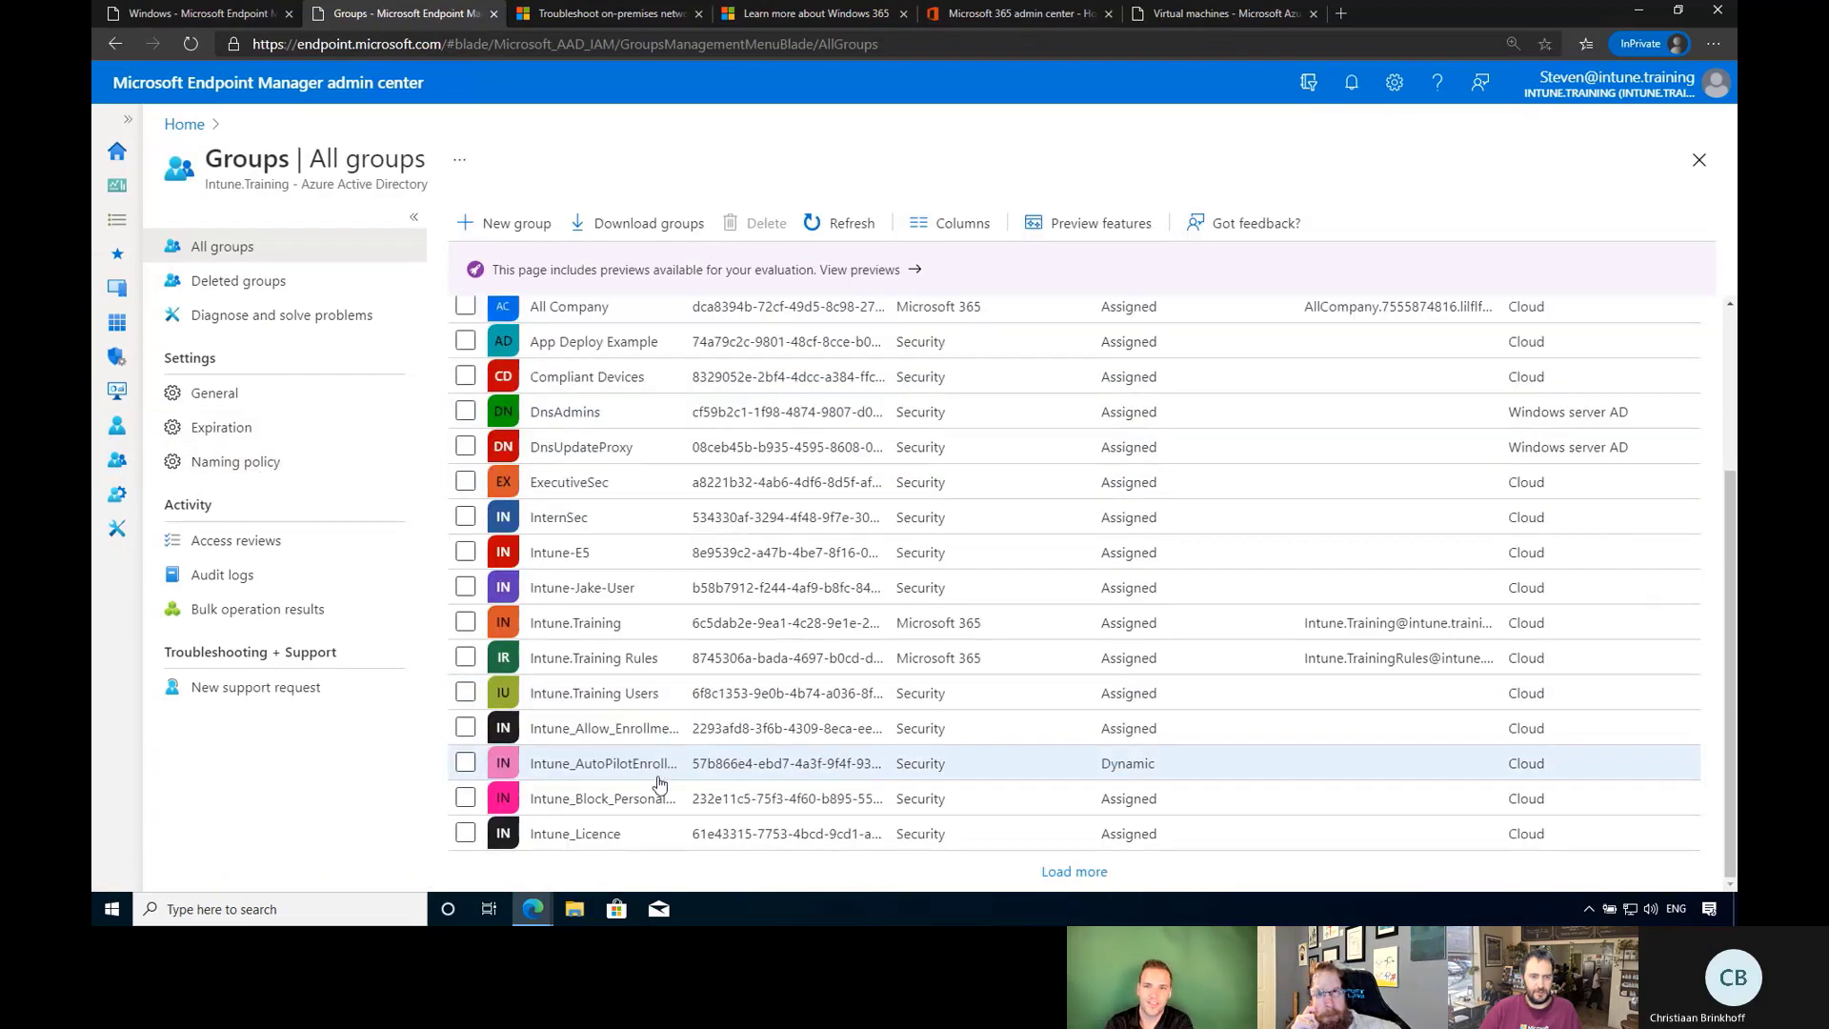
left_click(1075, 871)
scroll(781, 667, "down", 5)
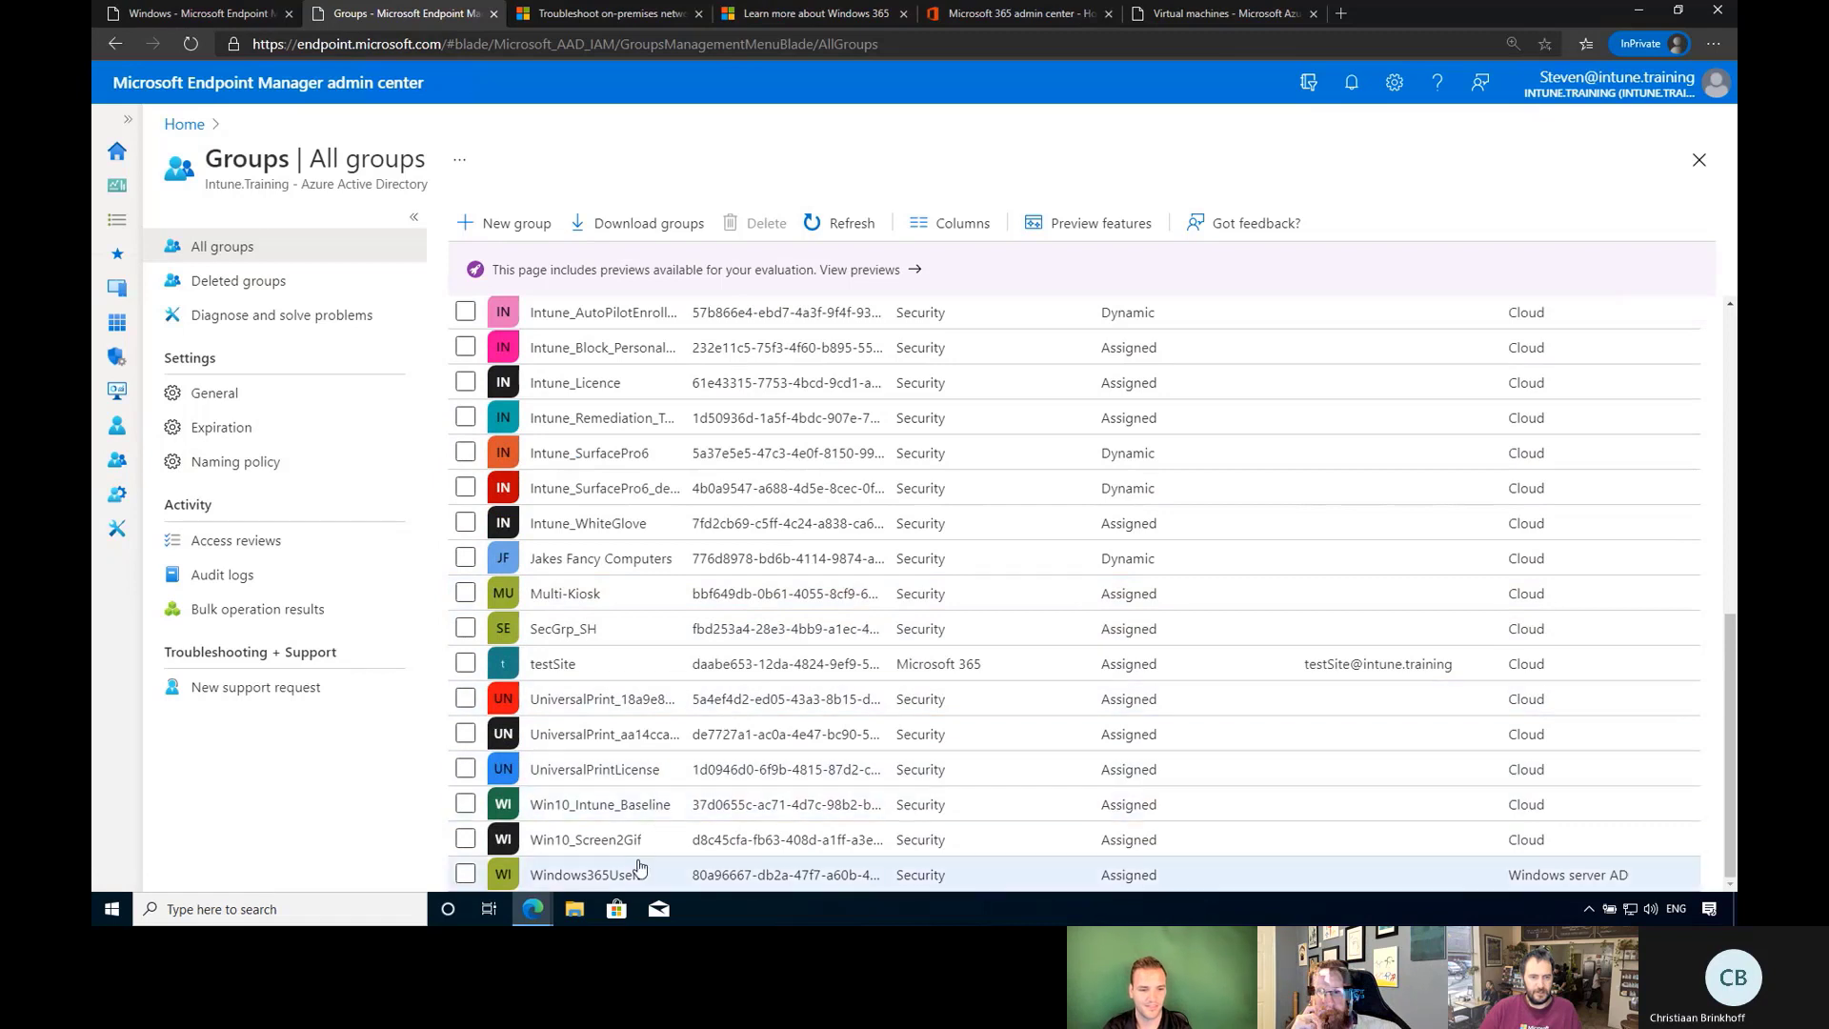
left_click(583, 874)
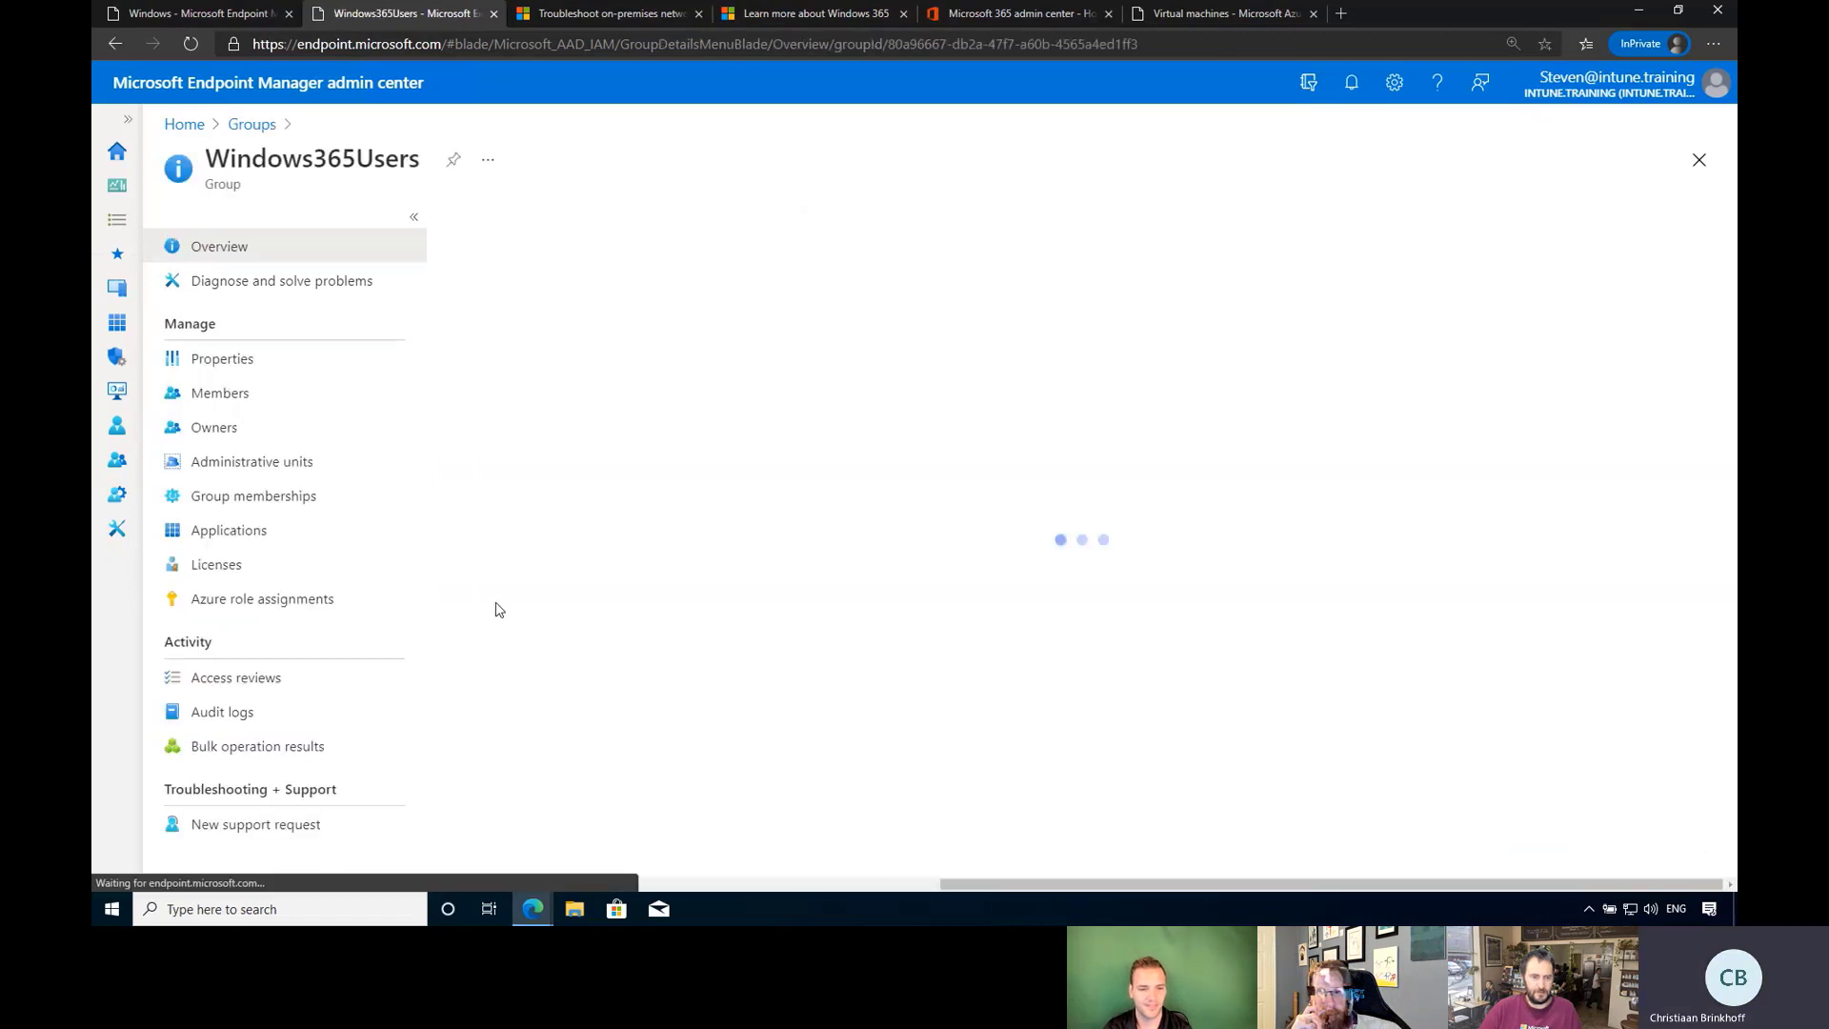
Assign the Test2 - Cloud PC Add-On licence to Windows365Users and save.
left_click(253, 576)
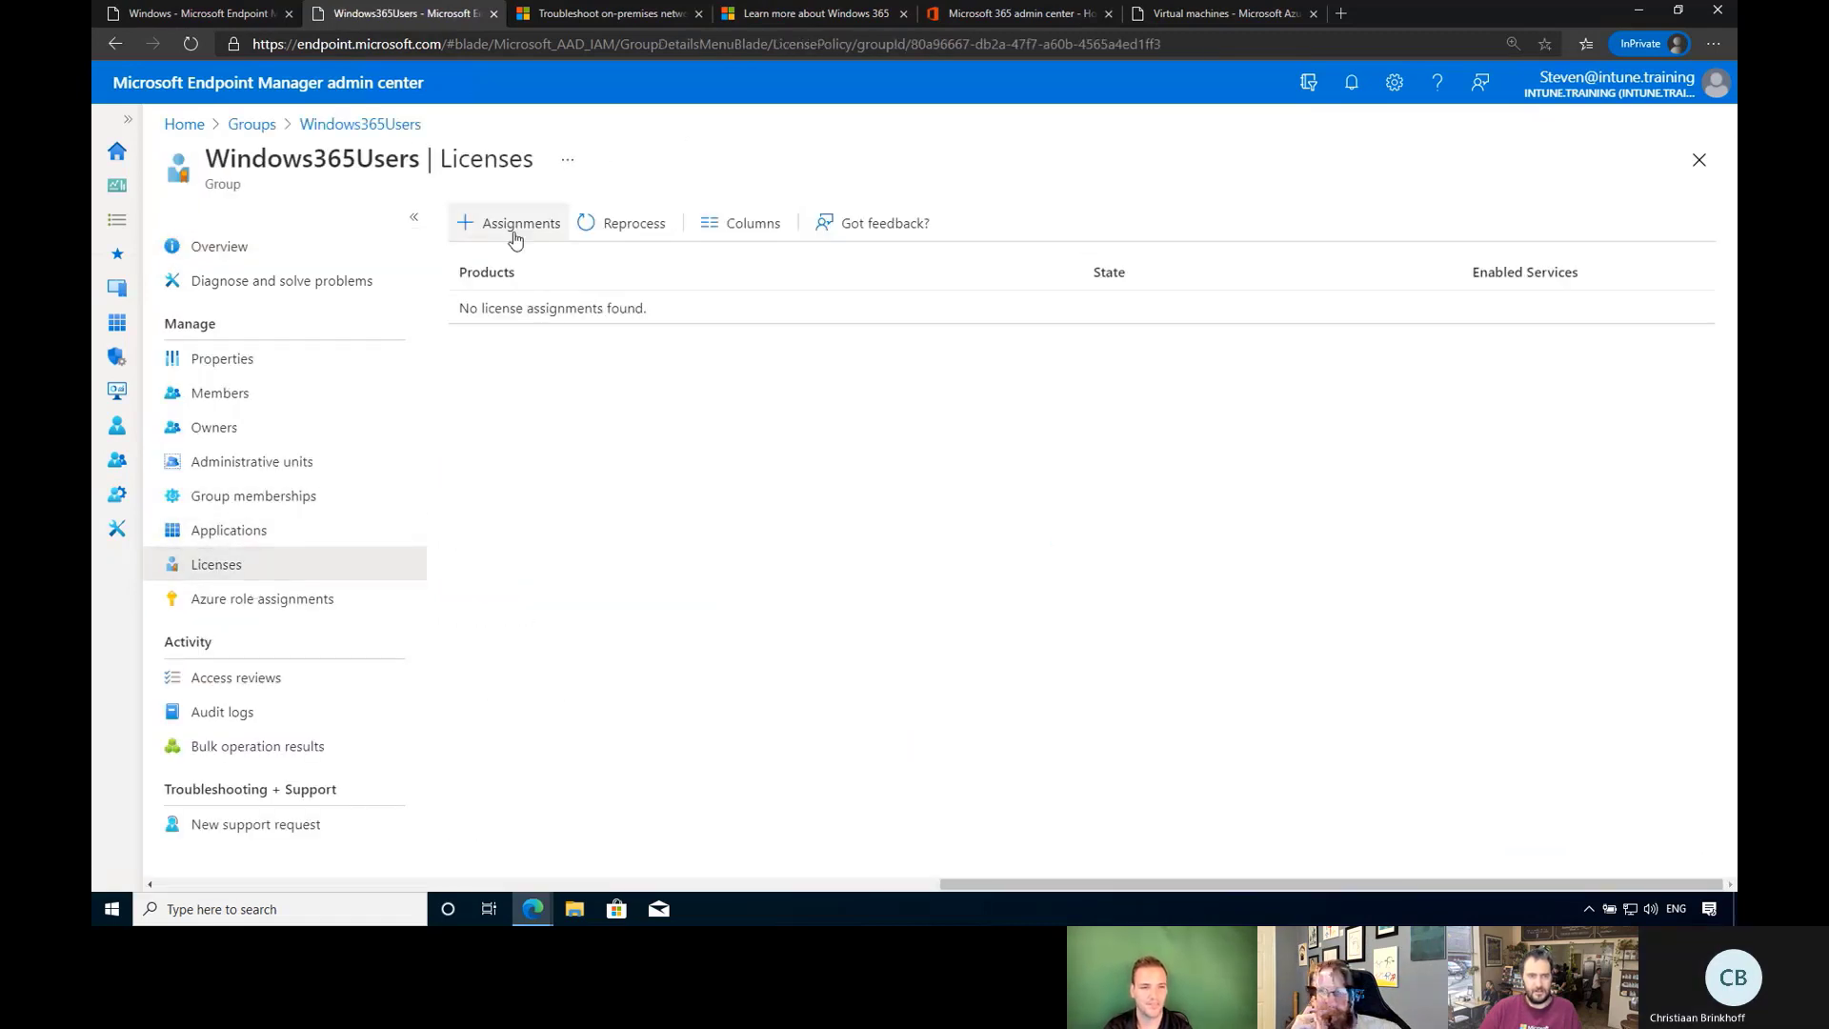
left_click(516, 223)
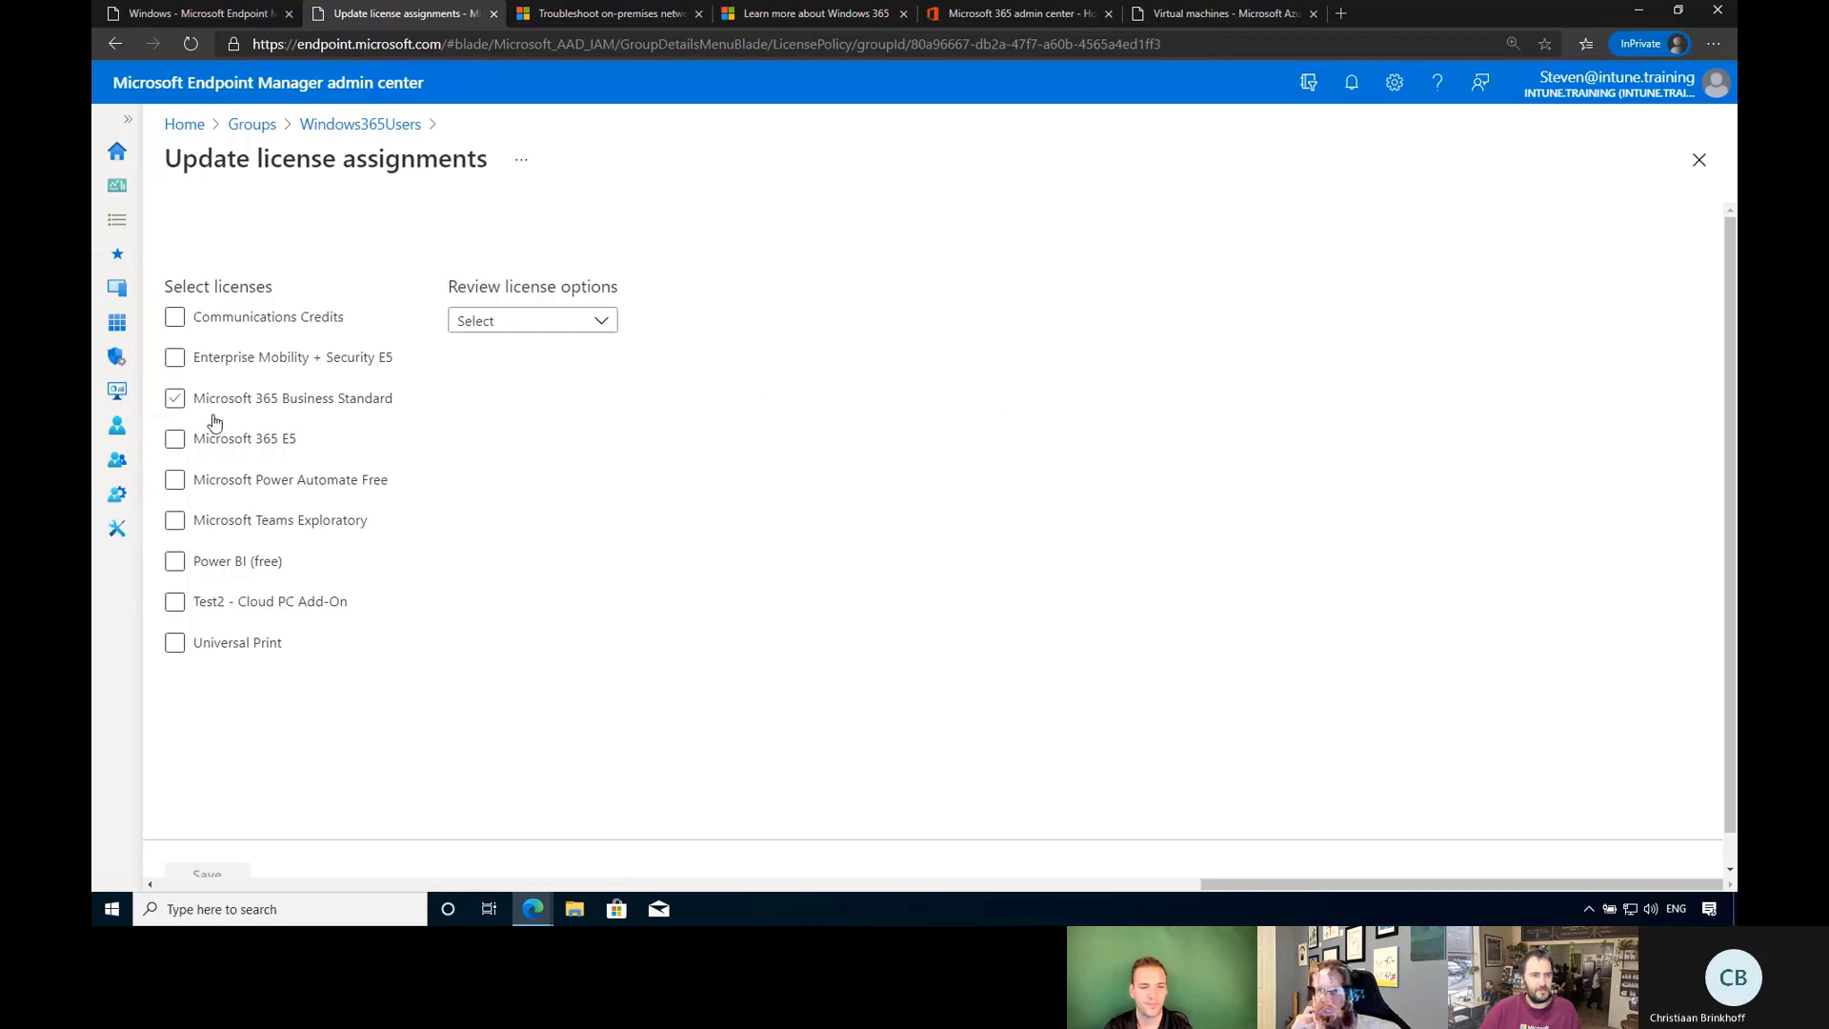
left_click(176, 603)
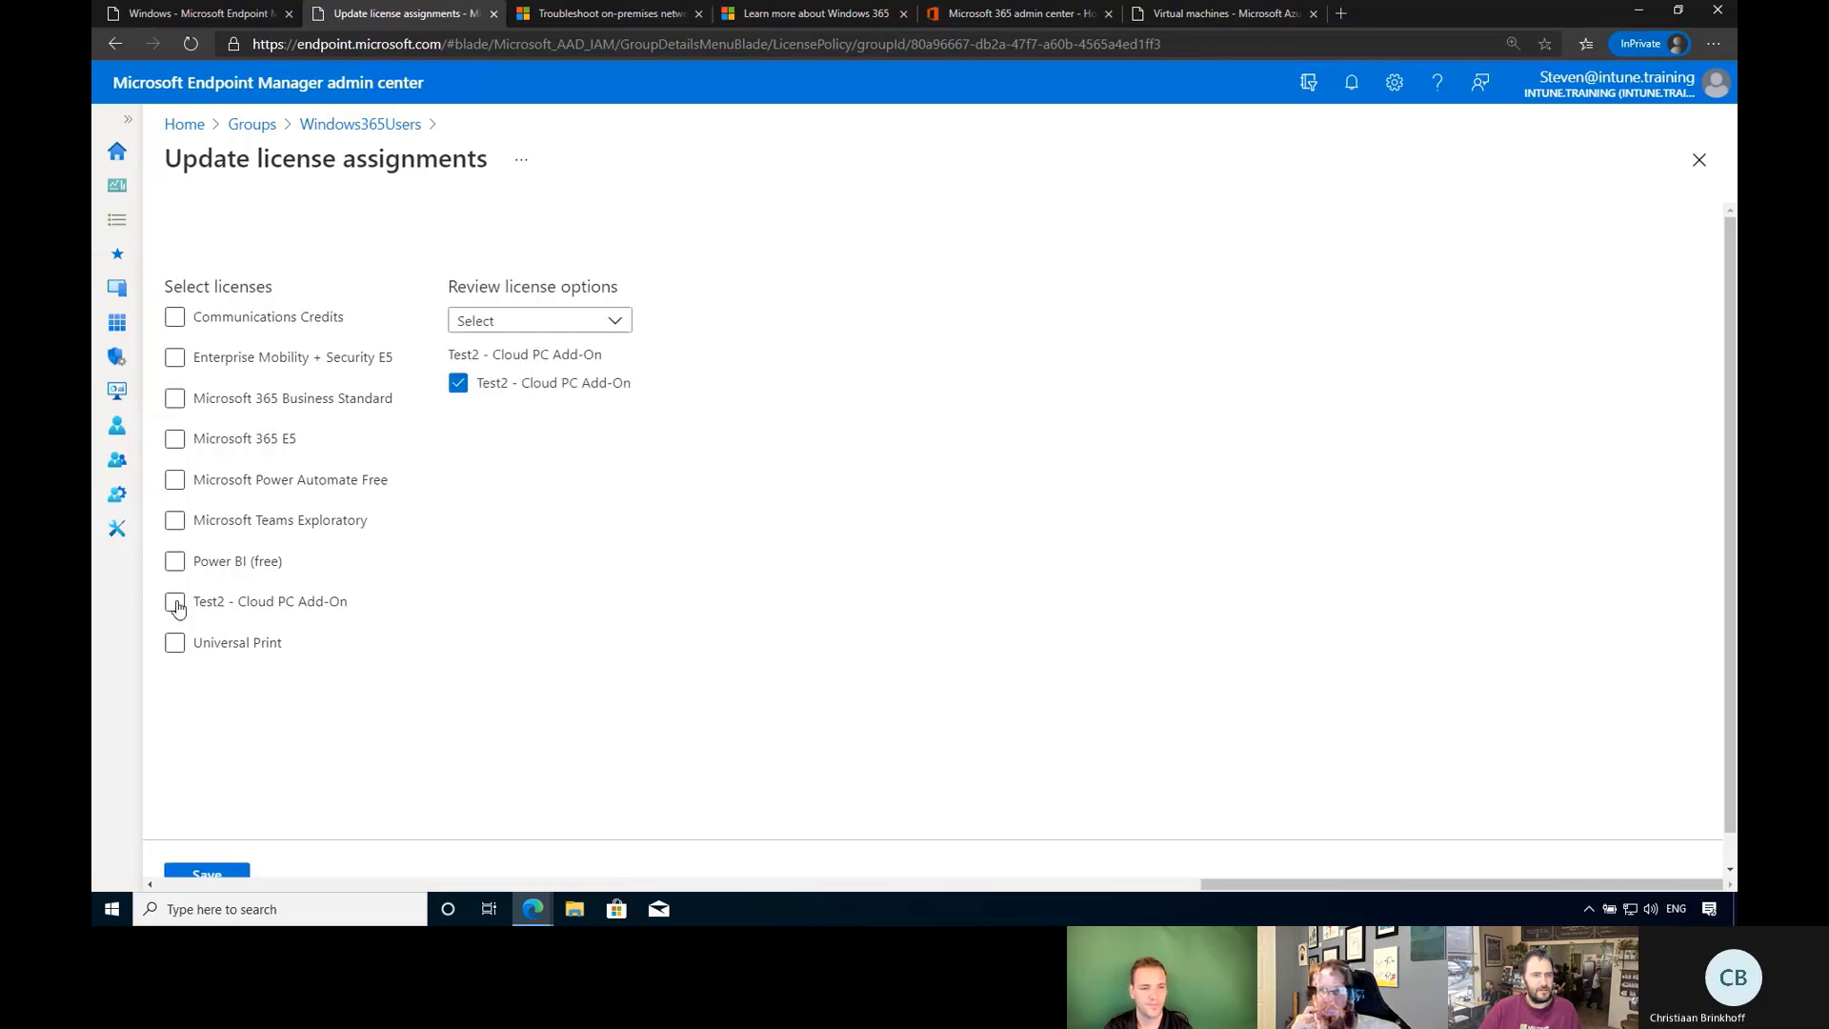
left_click(229, 874)
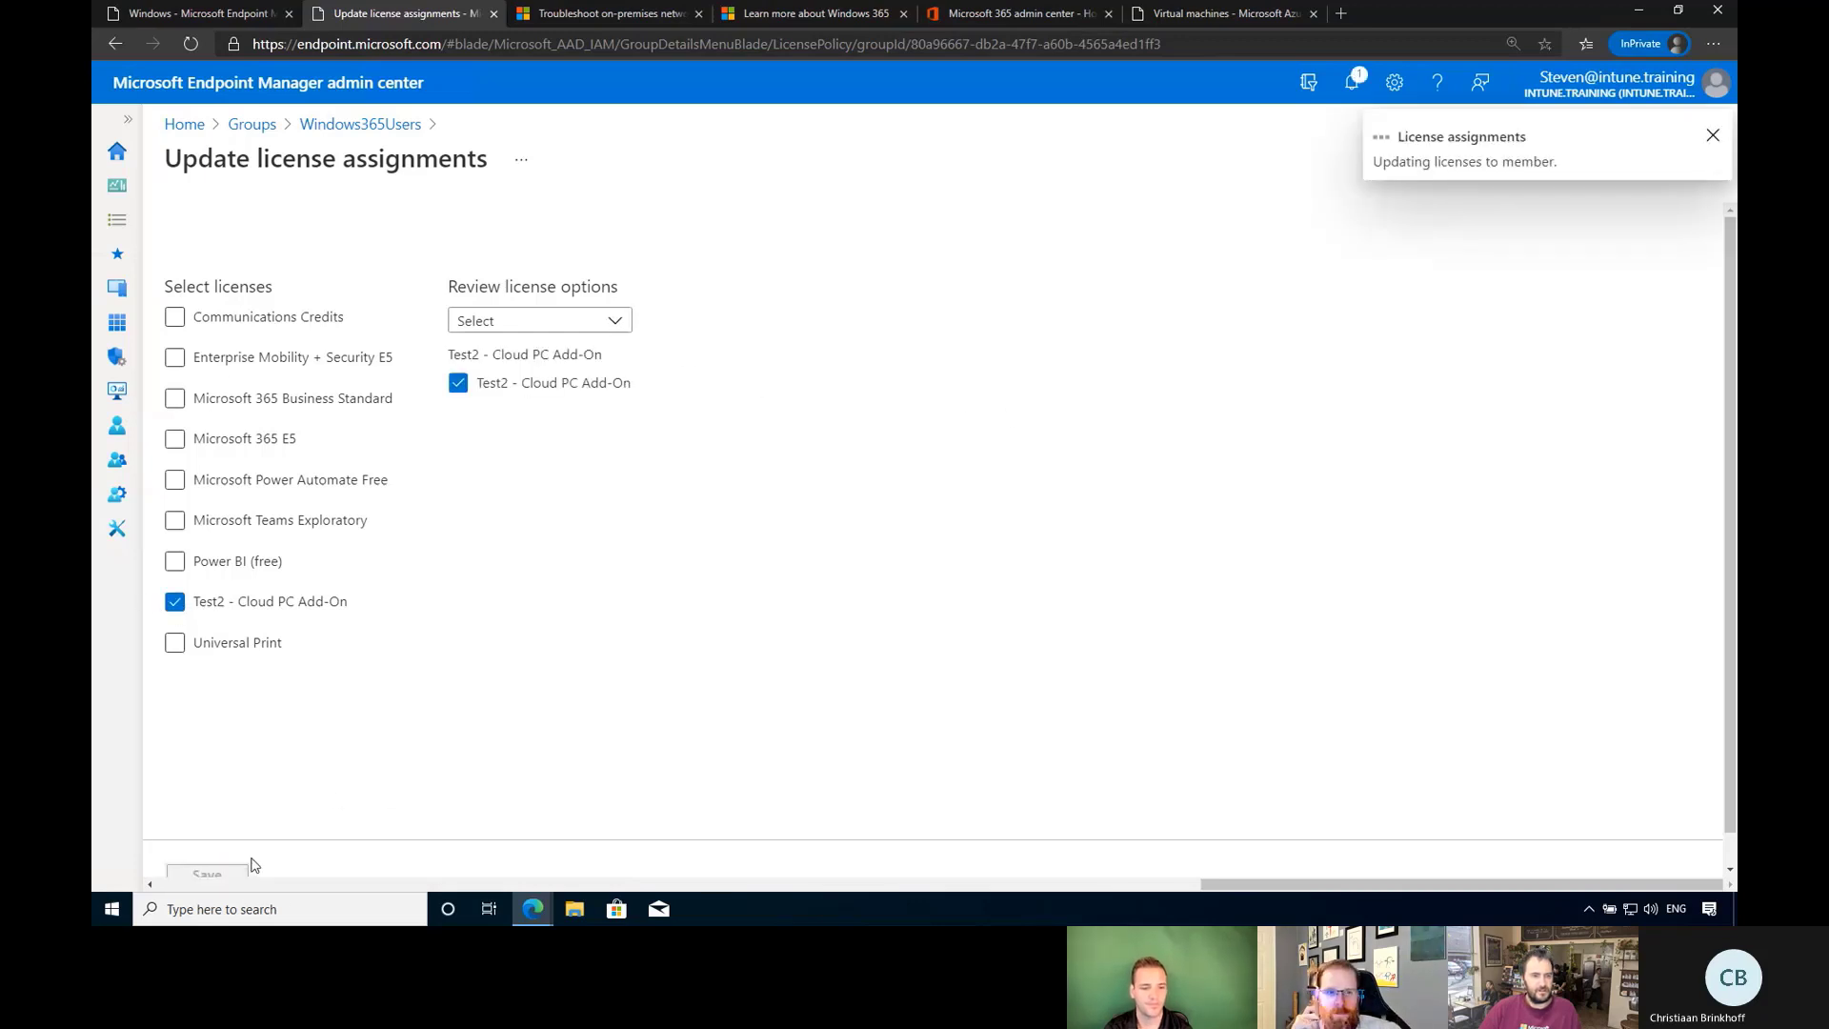
left_click(1713, 135)
left_click(237, 9)
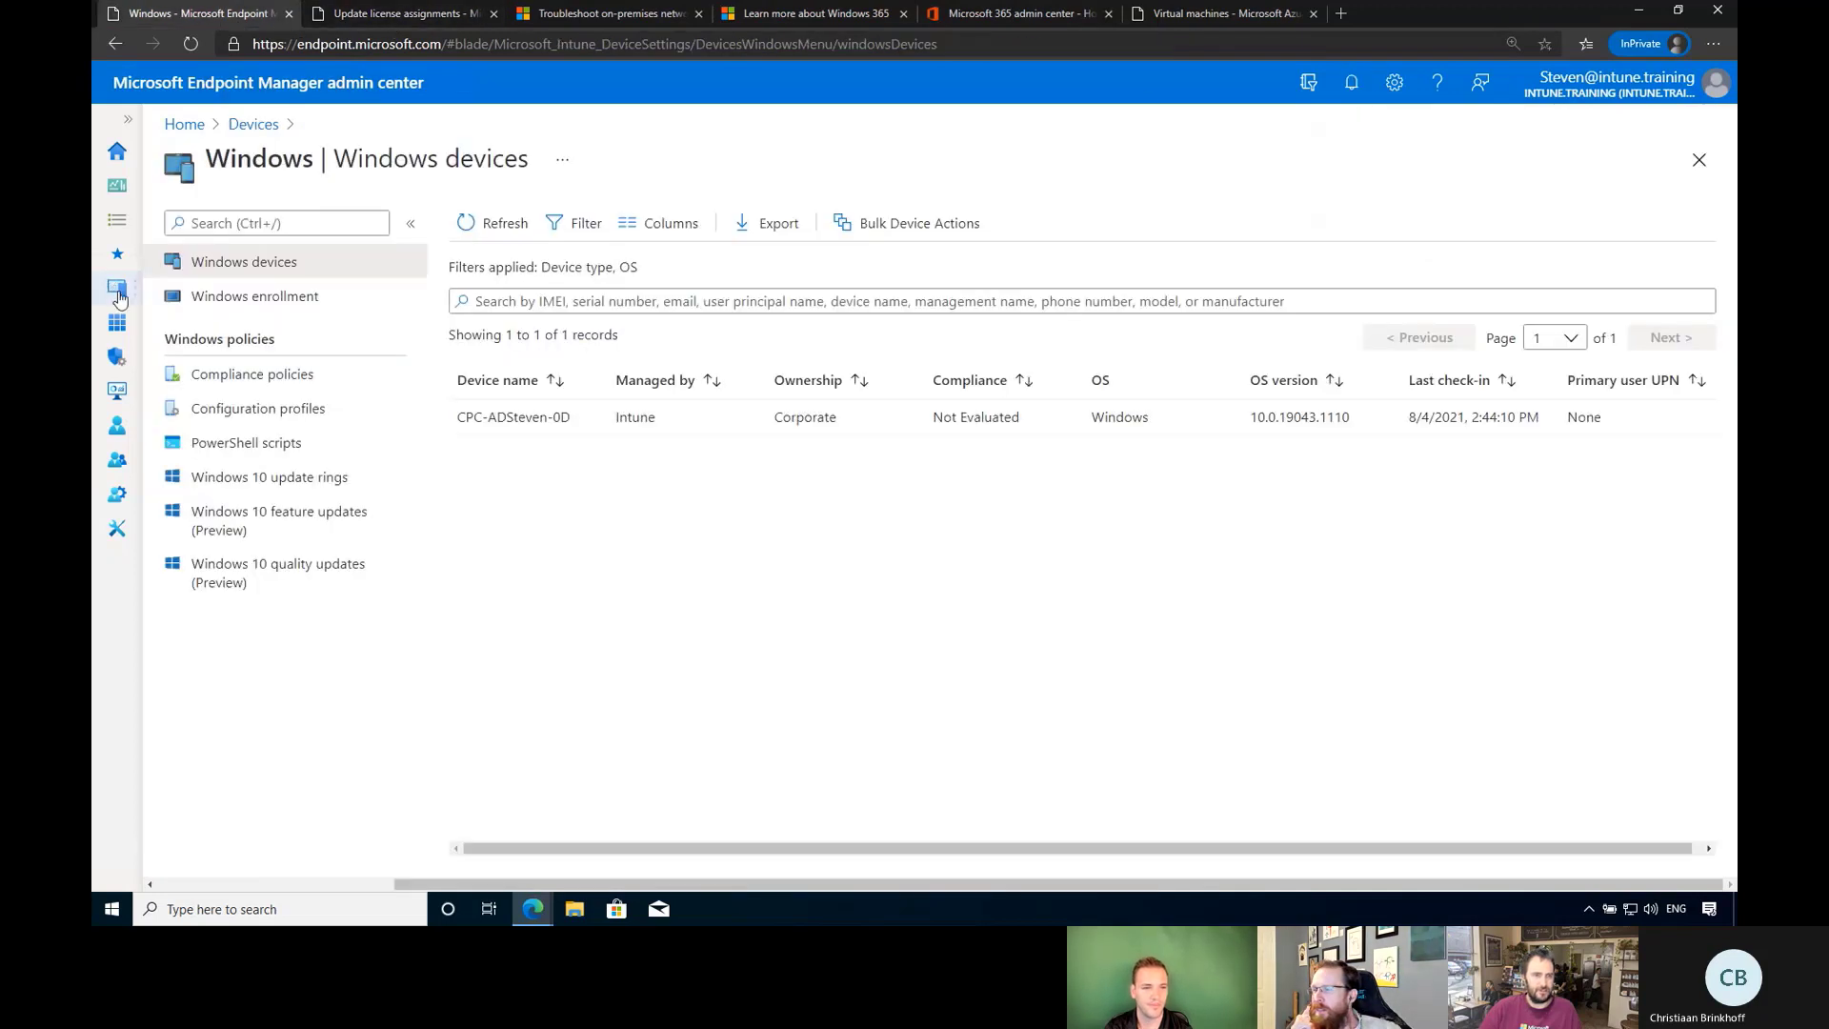
Under Devices > Windows 365, refresh All Cloud PCs twice, then view User settings.
left_click(118, 293)
left_click(232, 667)
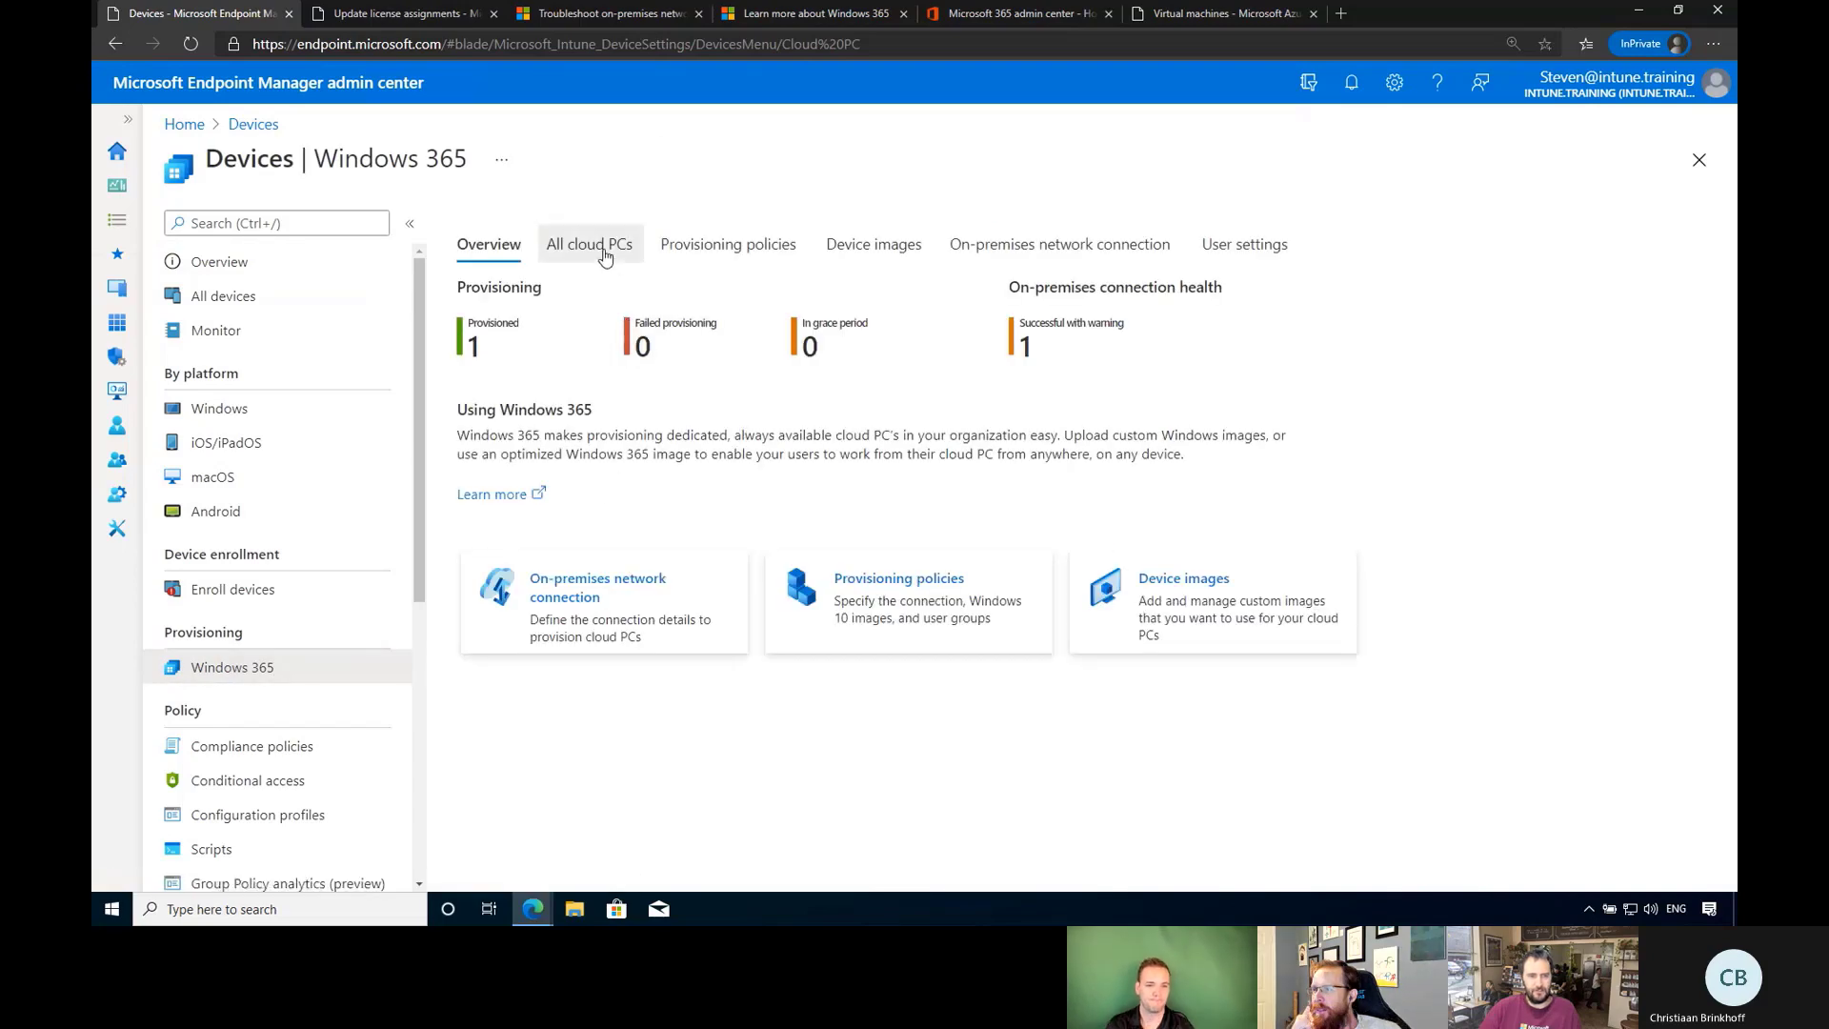
left_click(600, 247)
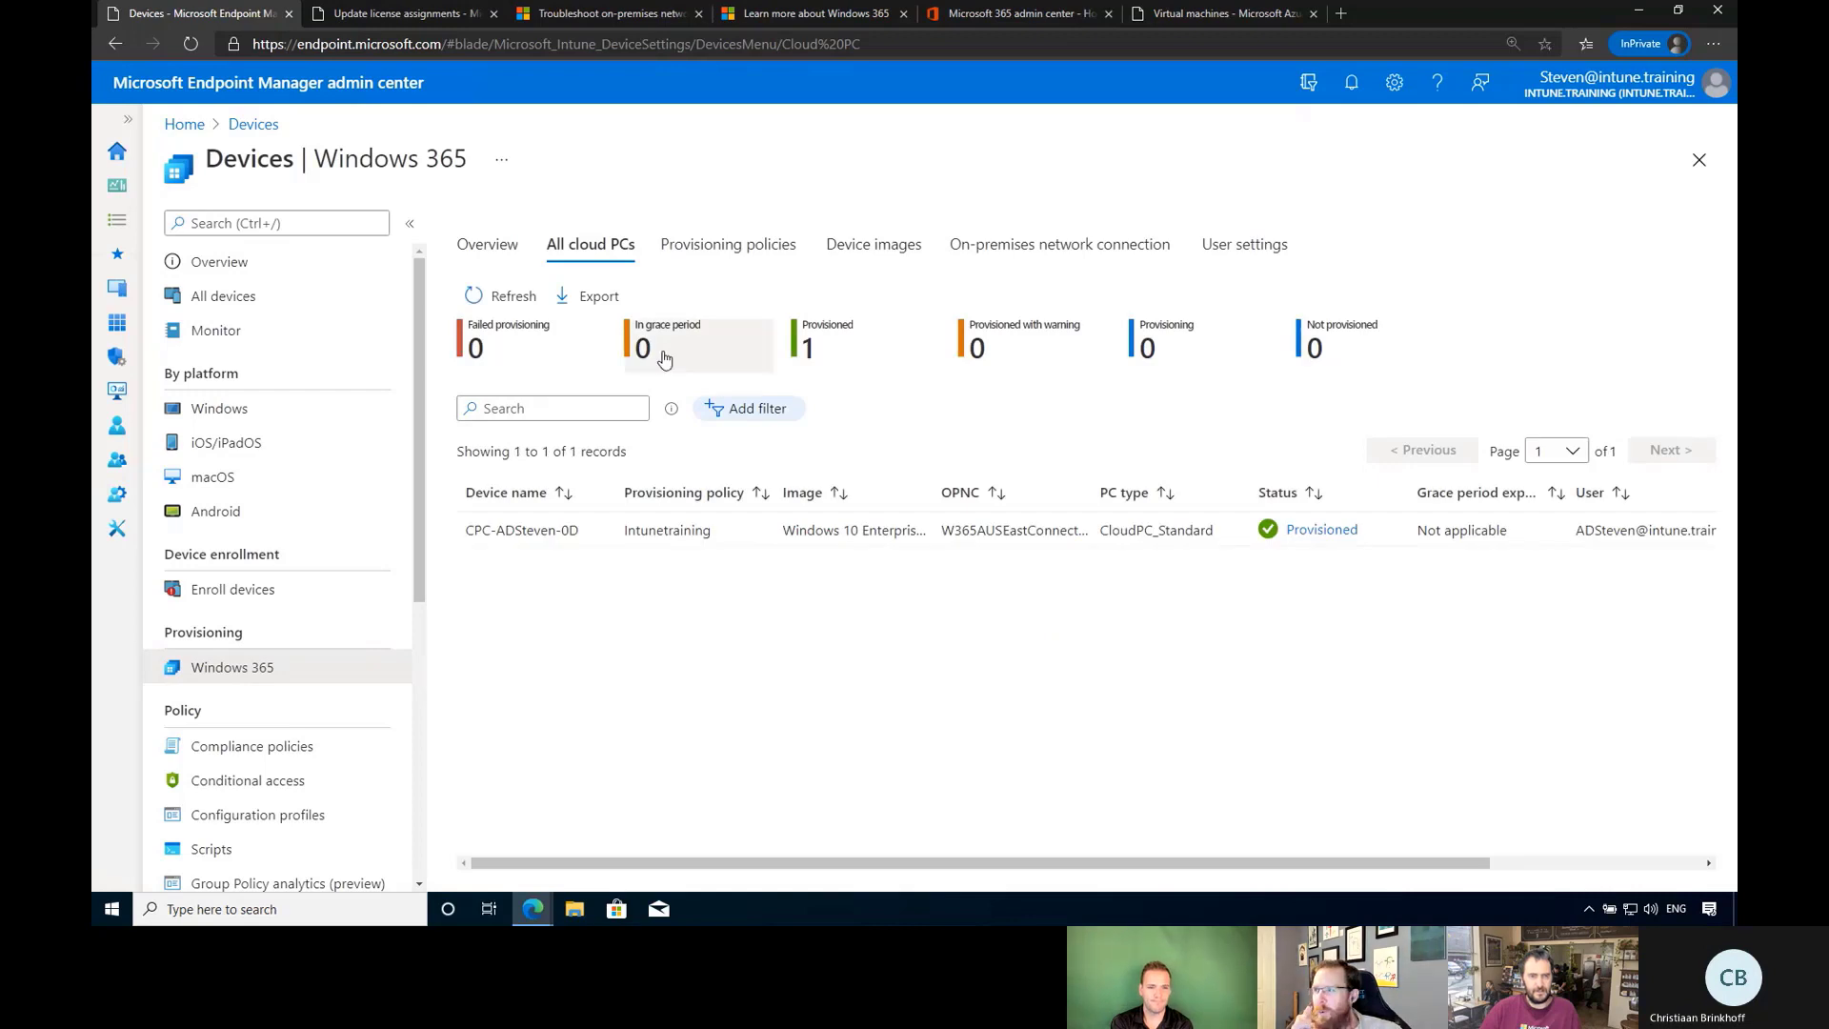
left_click(515, 302)
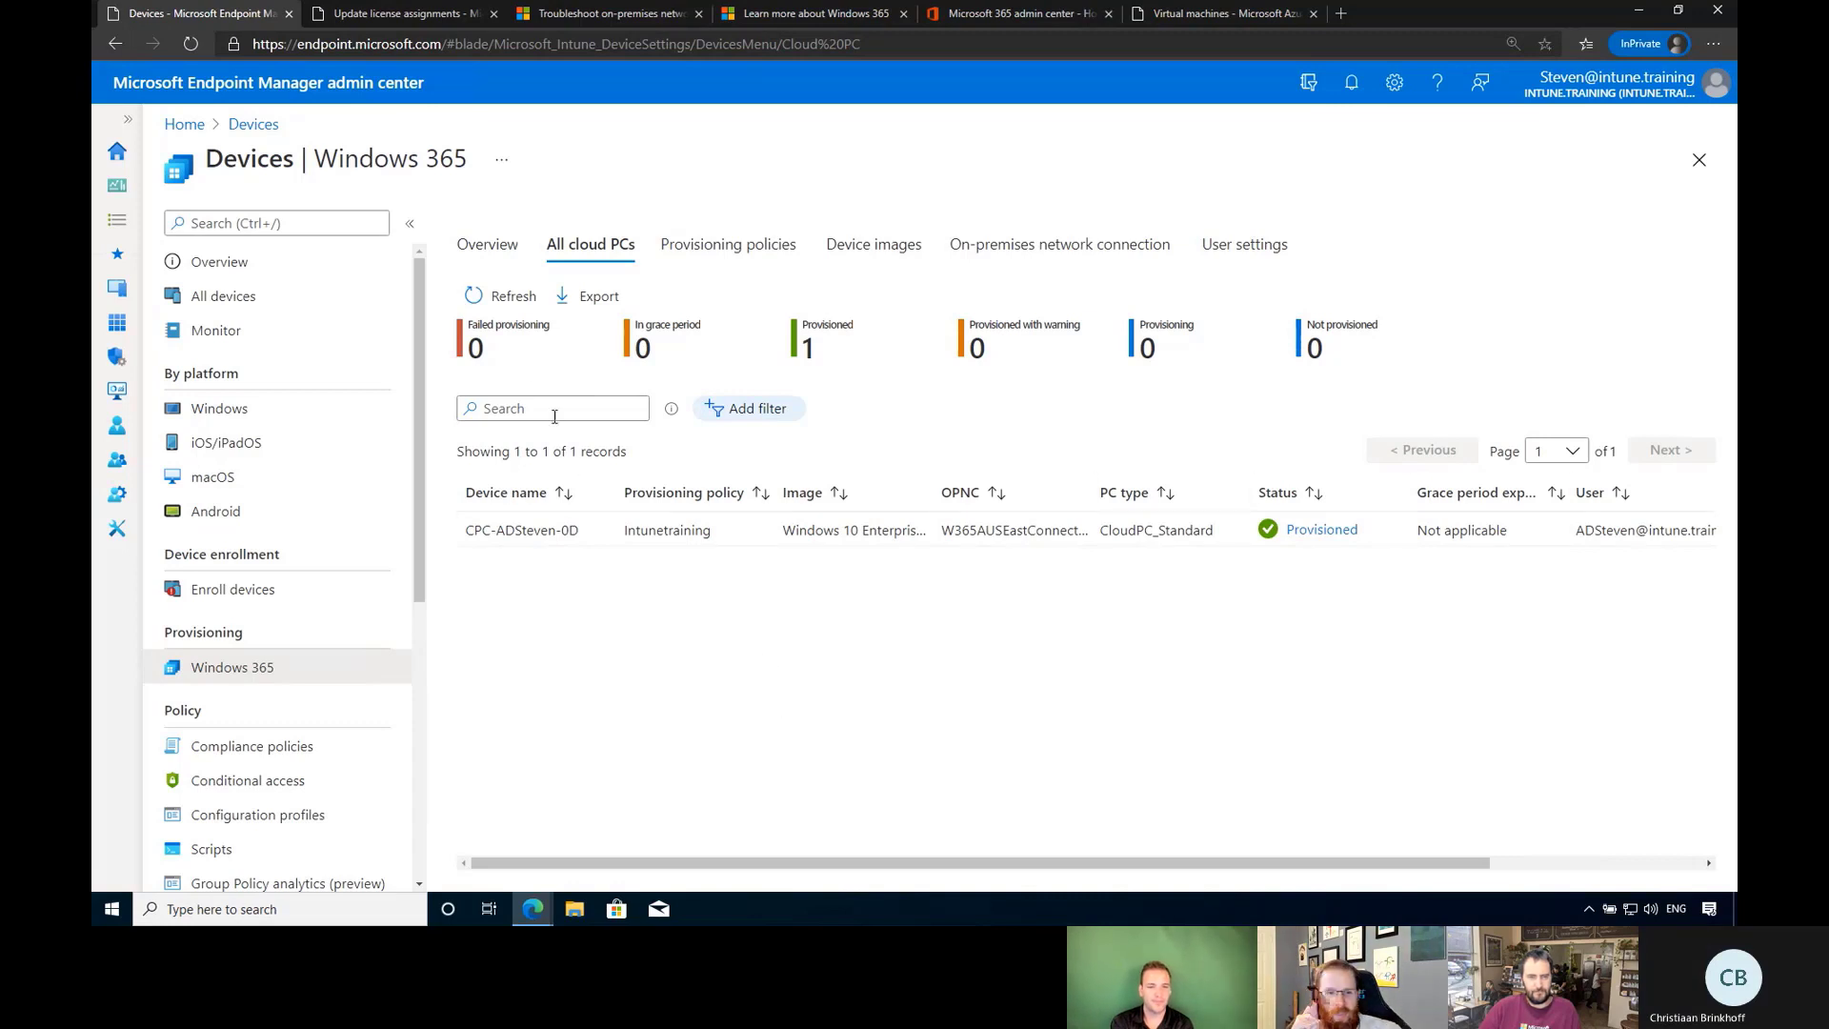
left_click(505, 297)
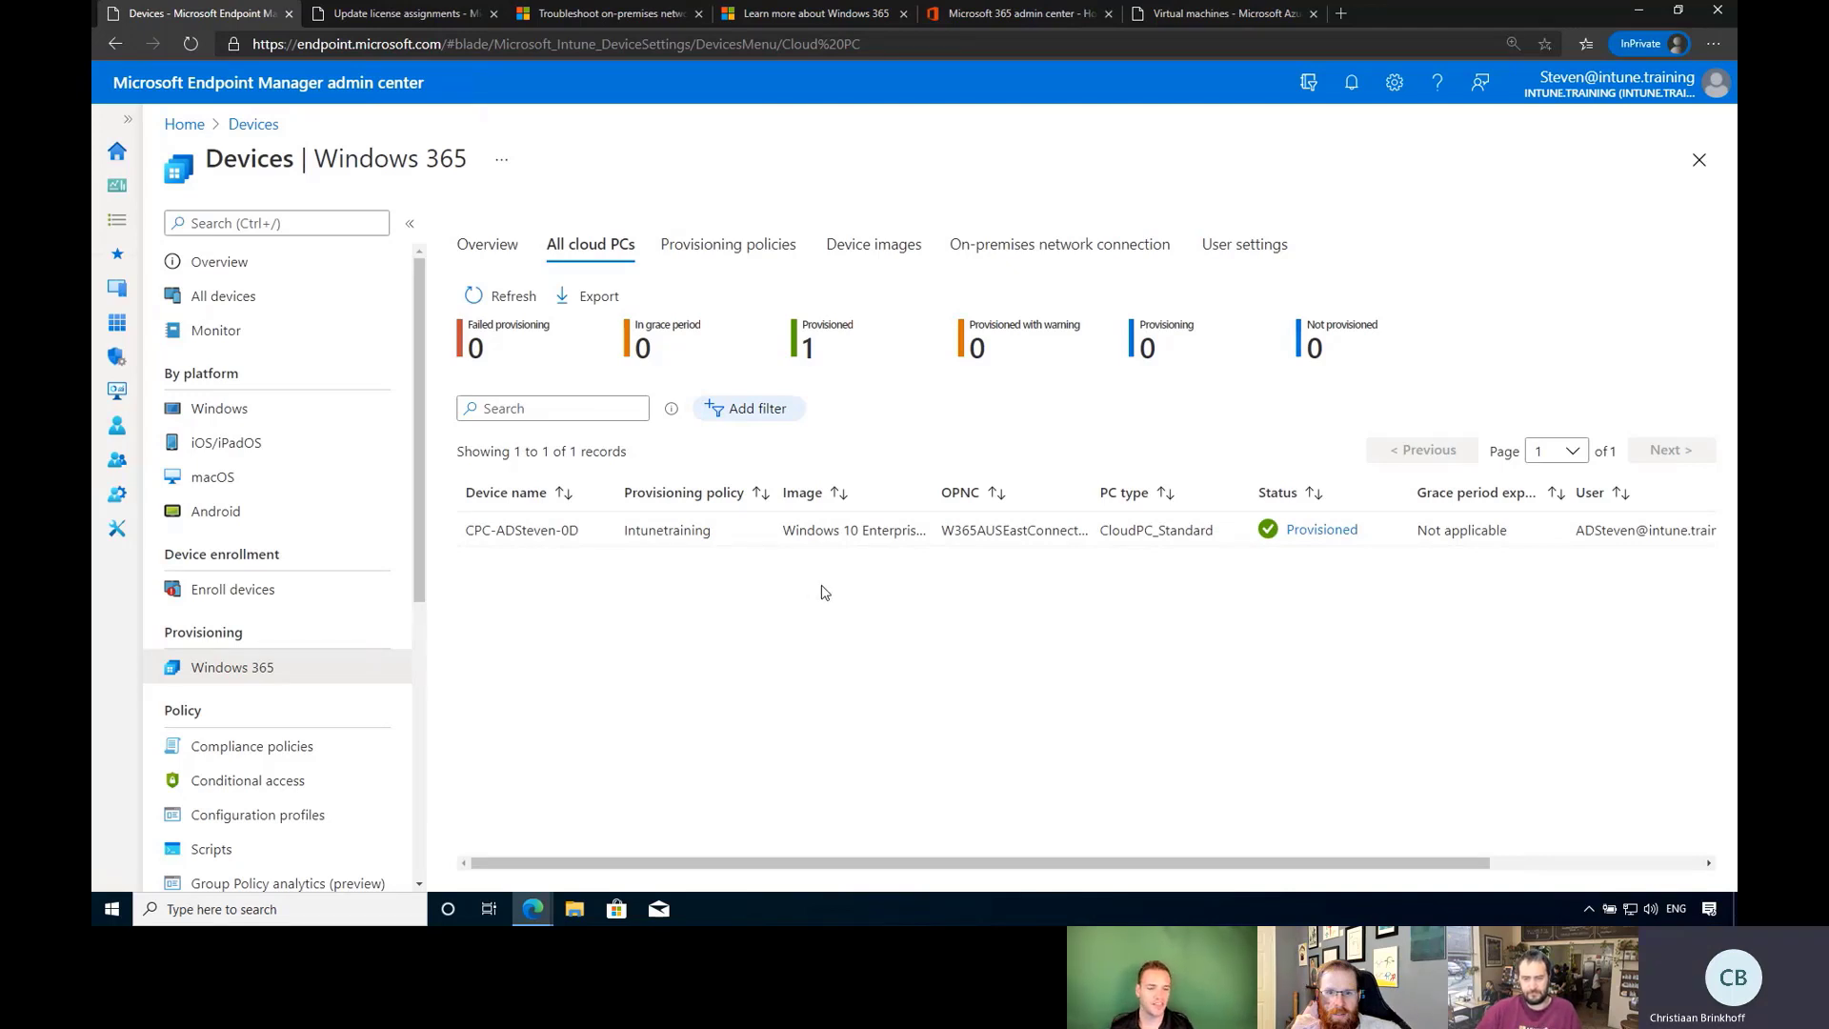
left_click(1241, 249)
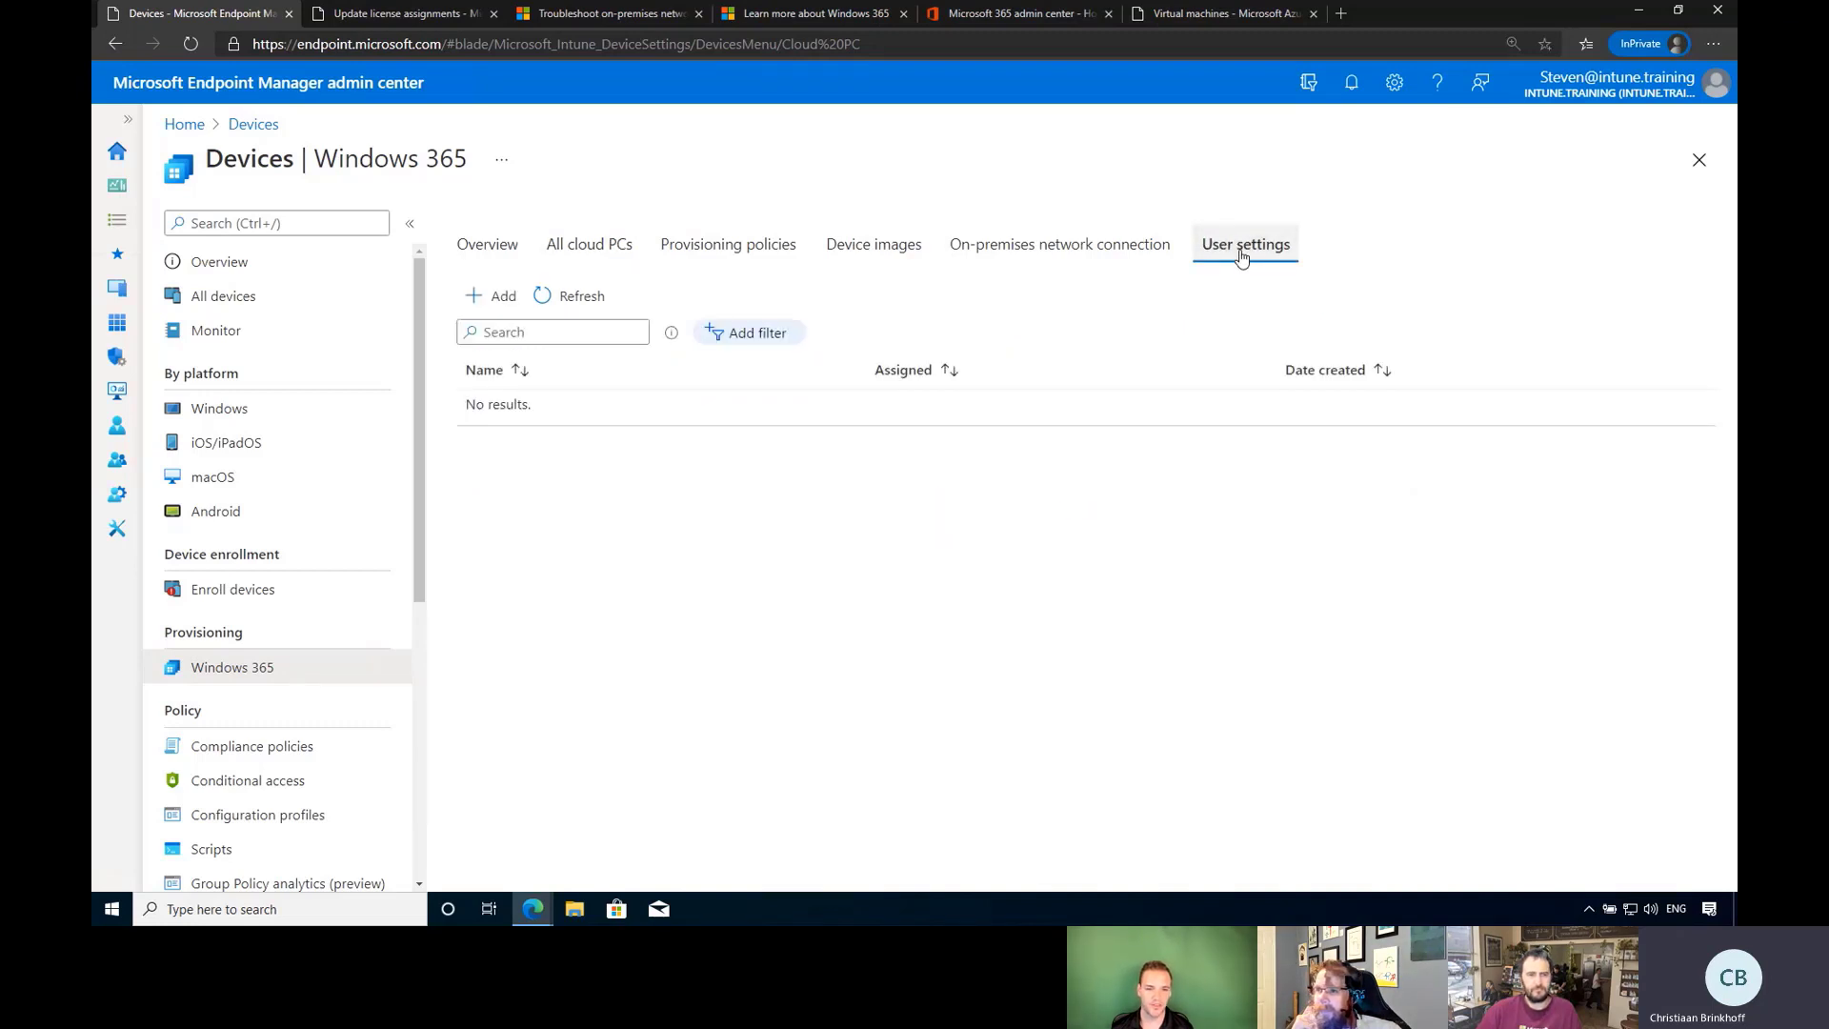
left_click(495, 300)
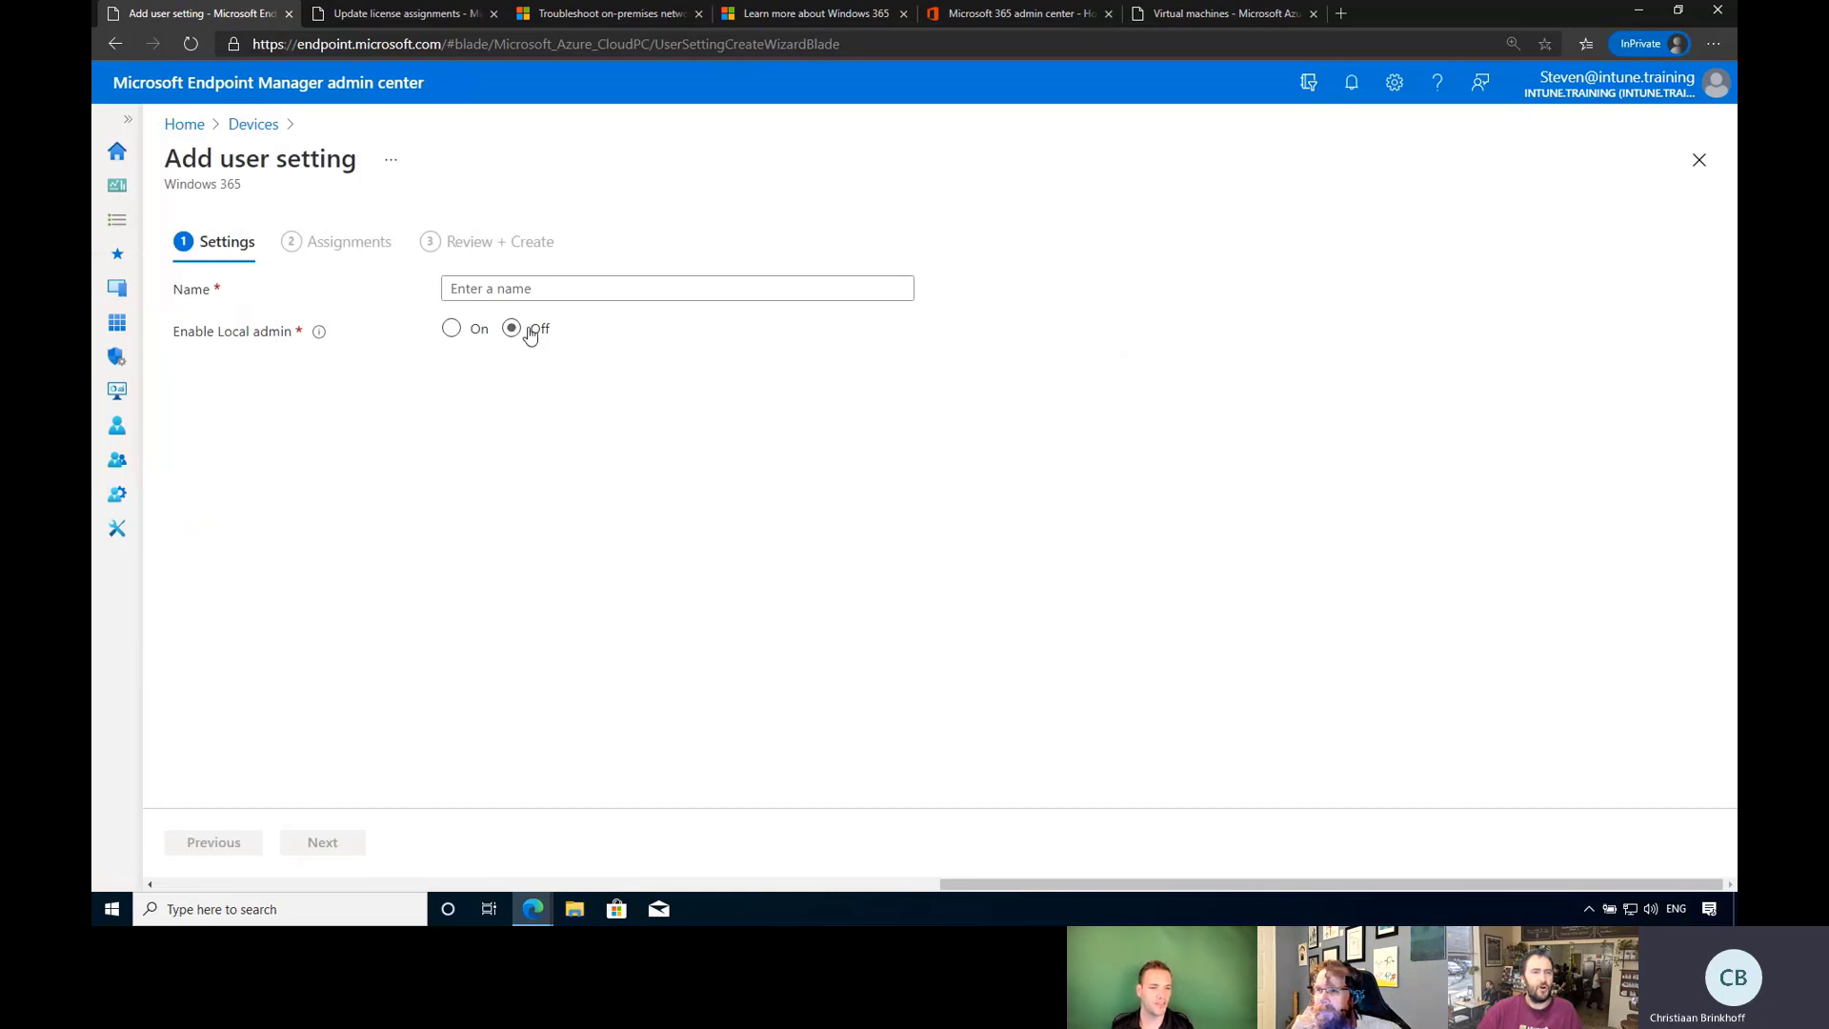
left_click(540, 293)
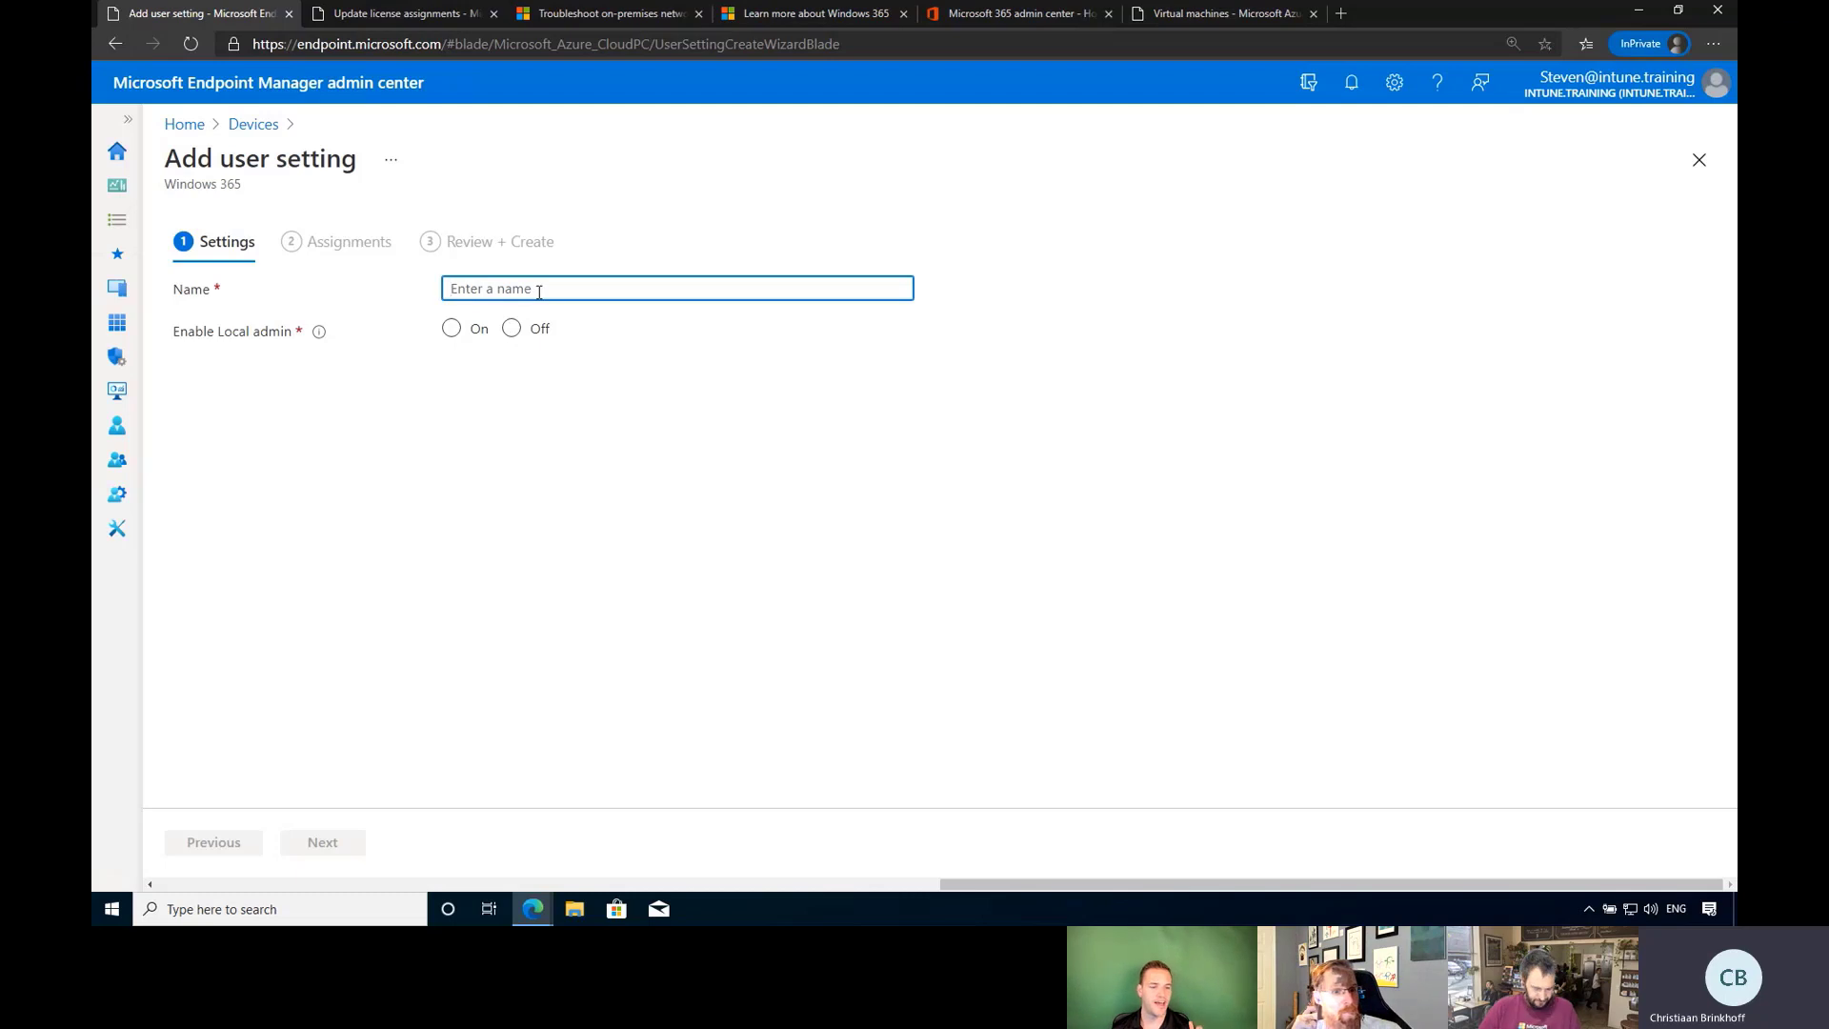
type("ad")
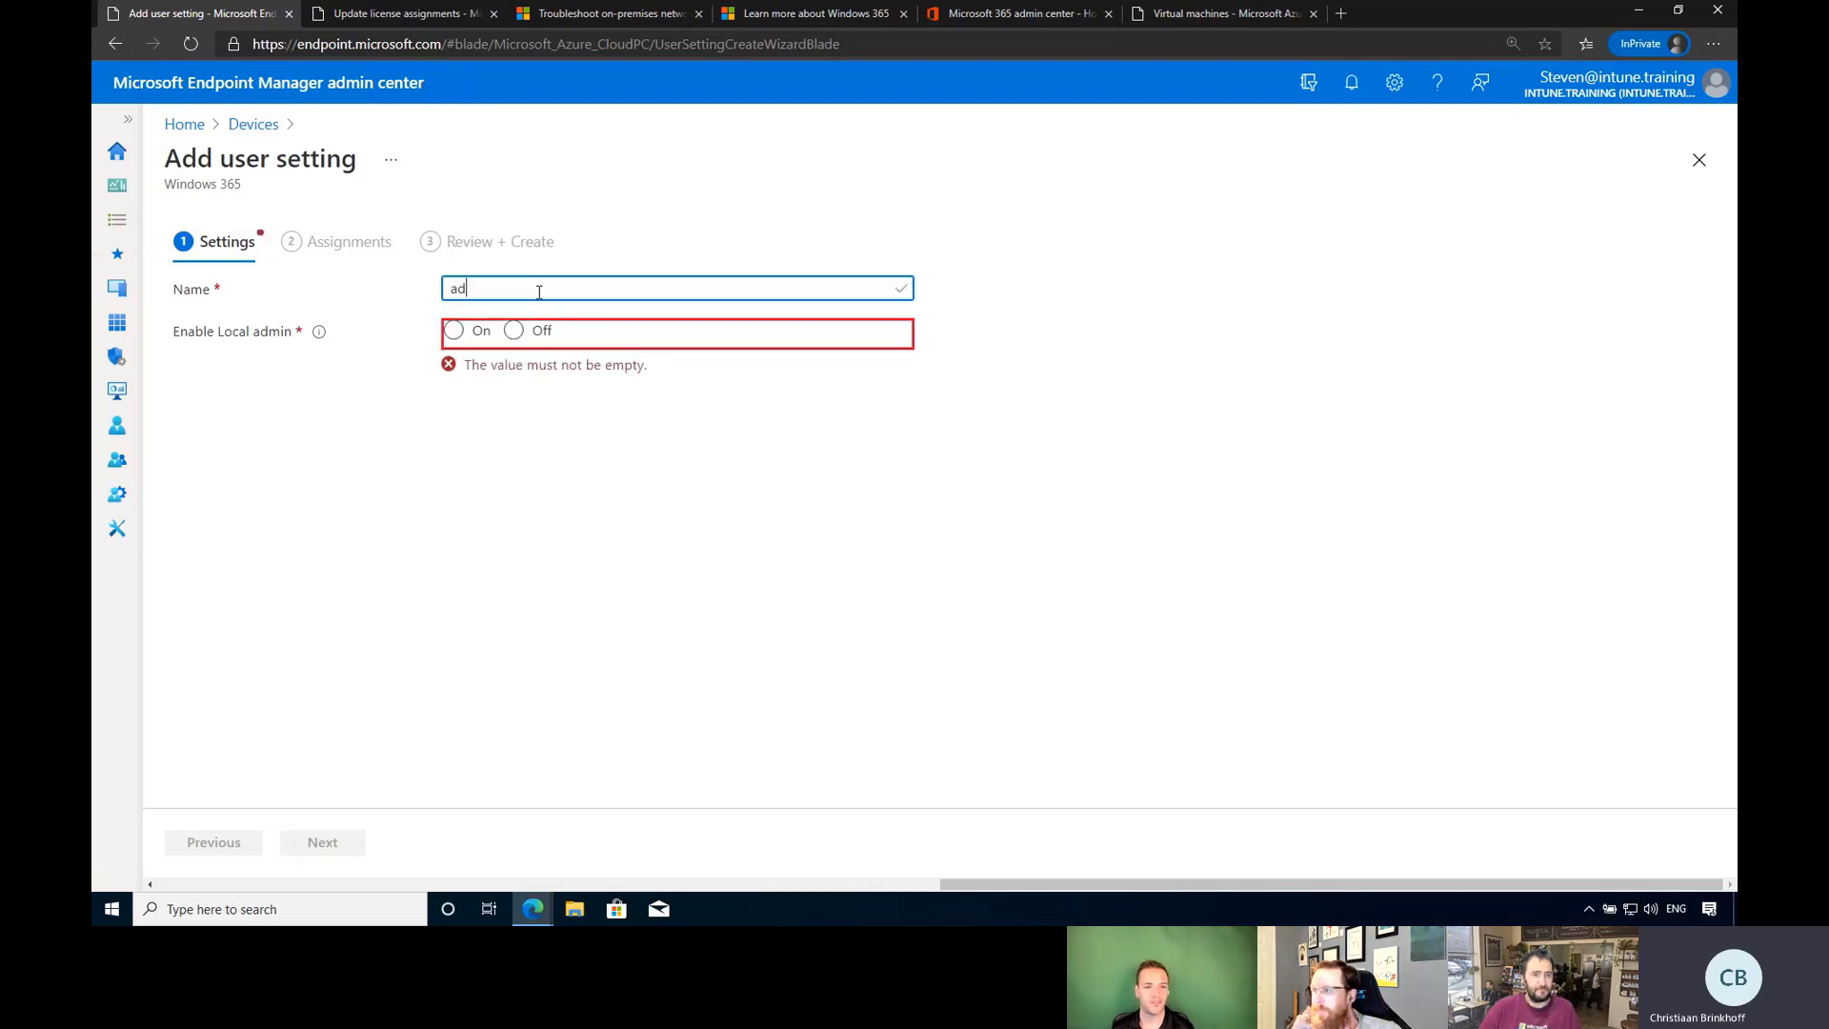
type("min")
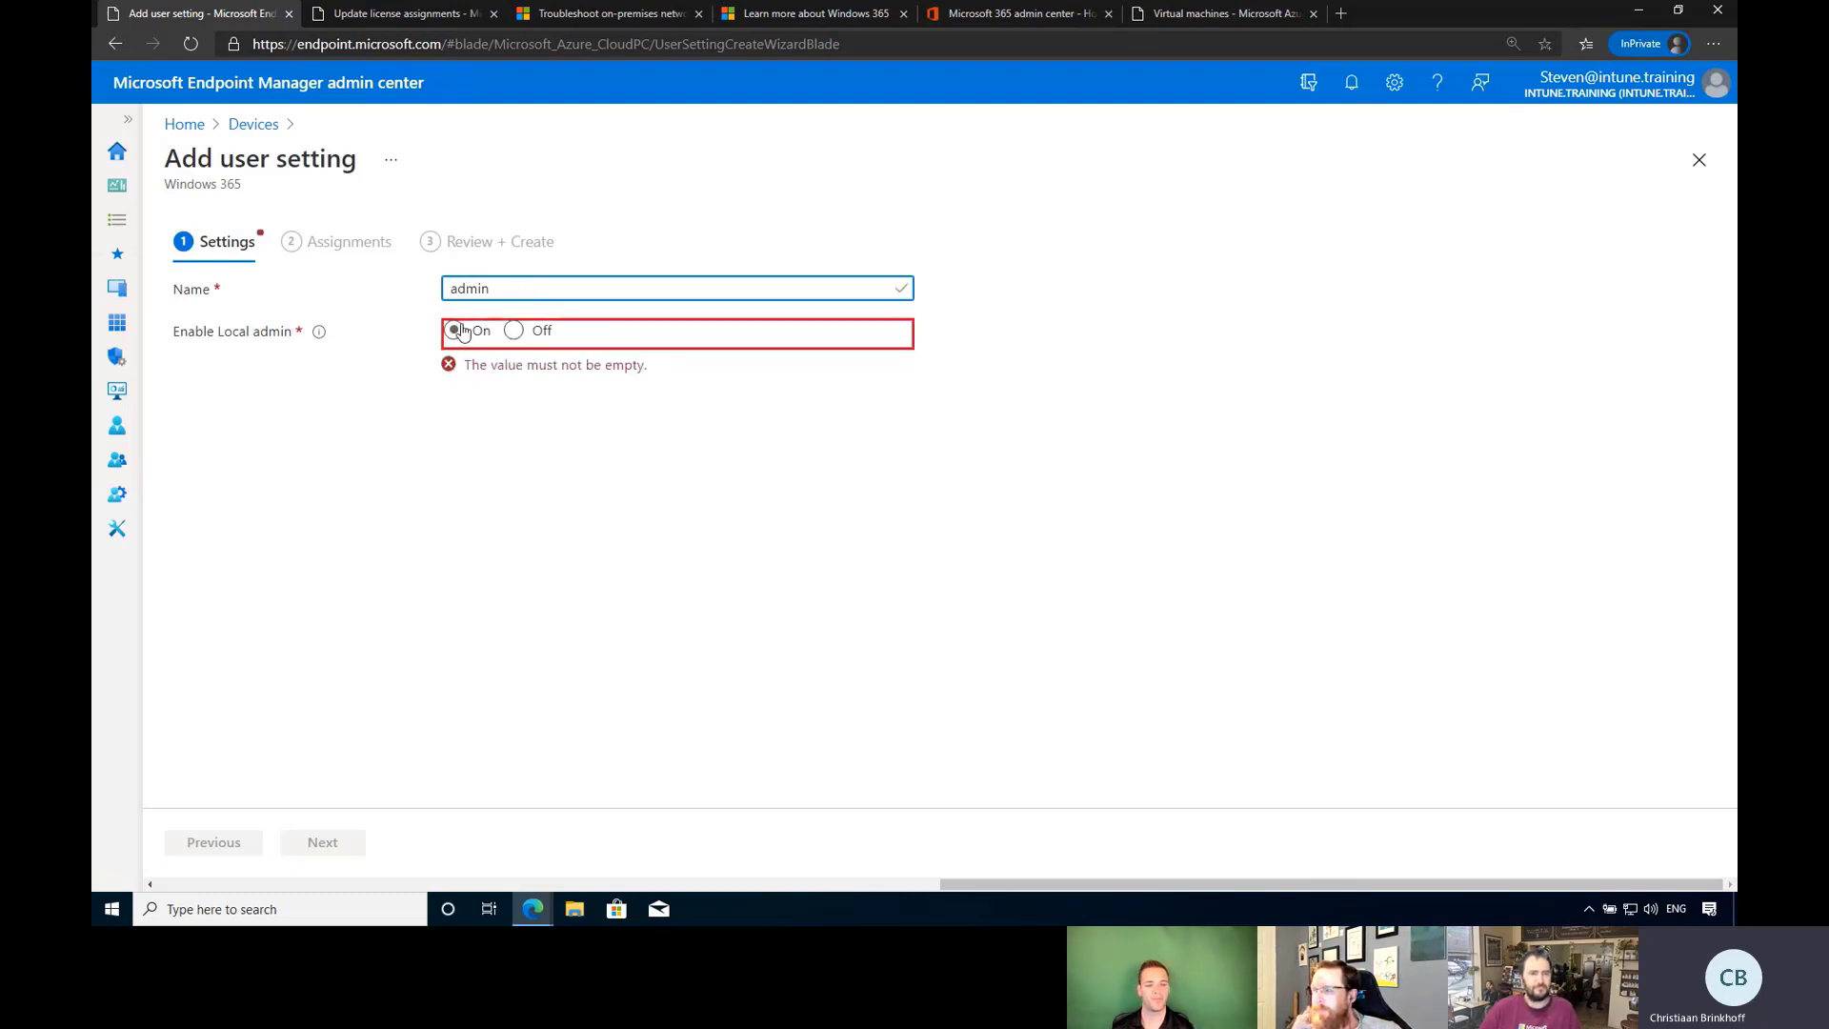
left_click(455, 330)
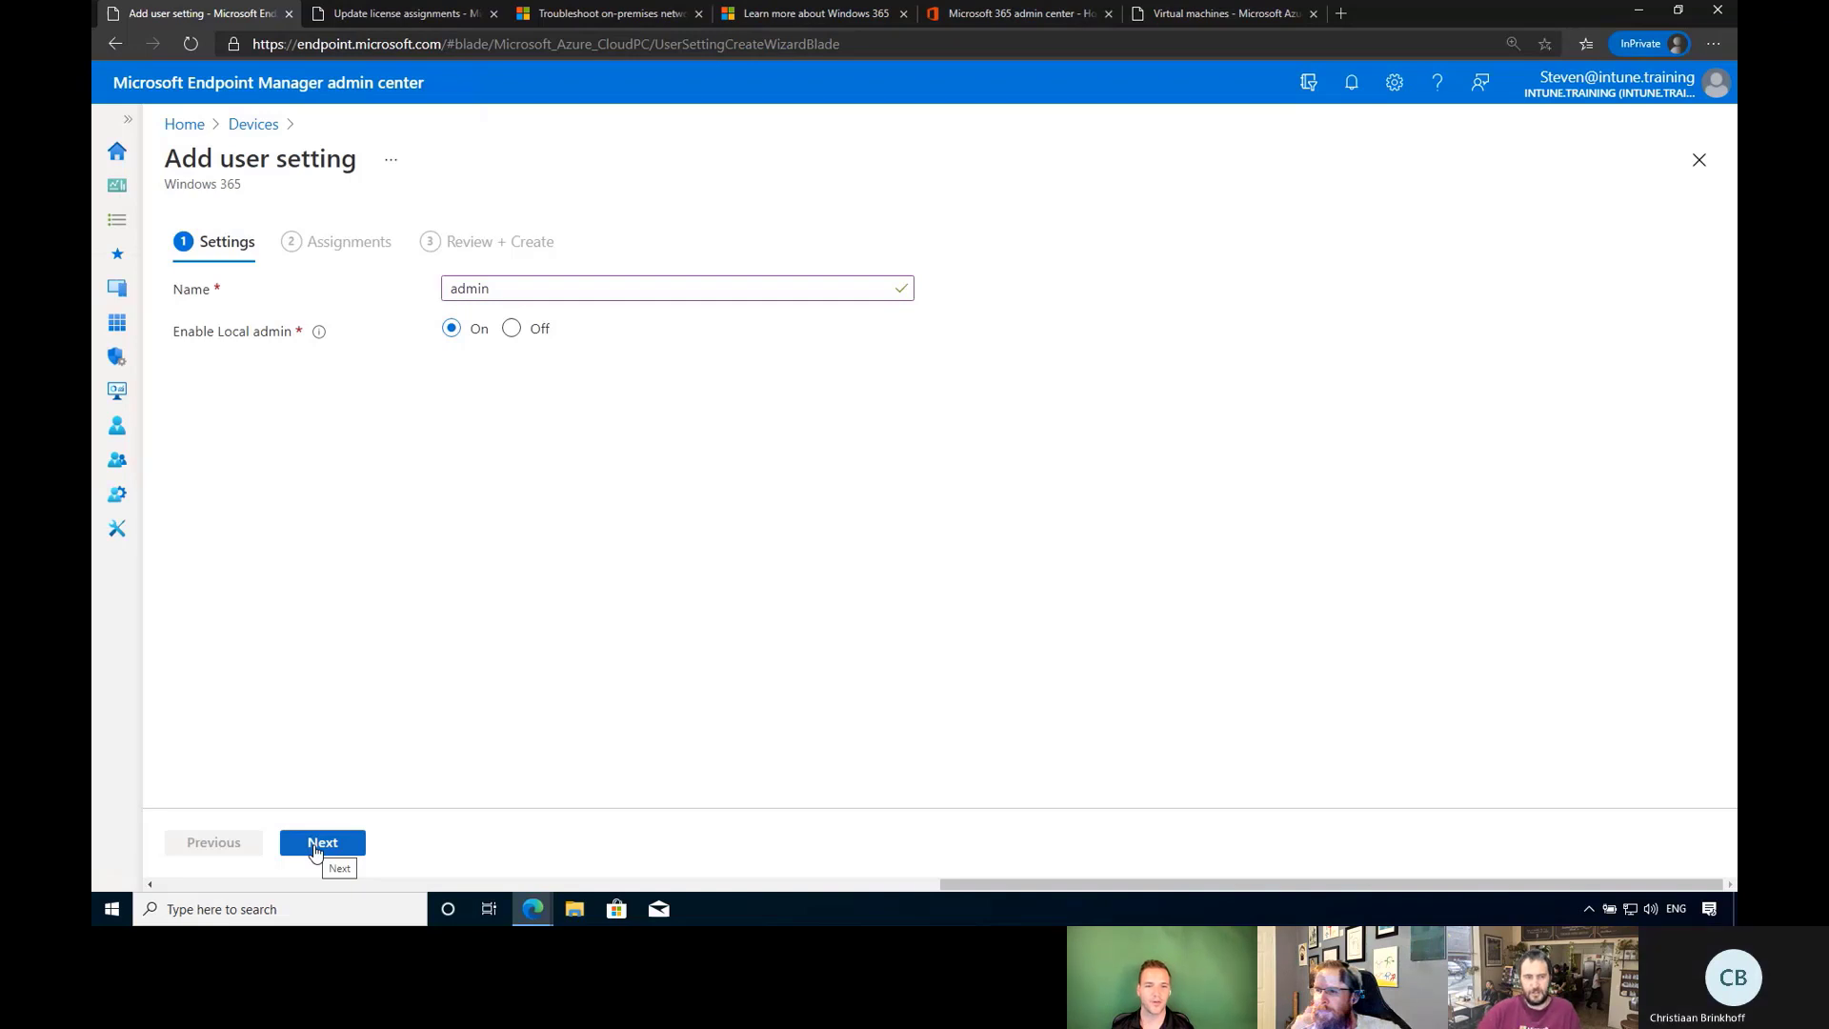
left_click(315, 845)
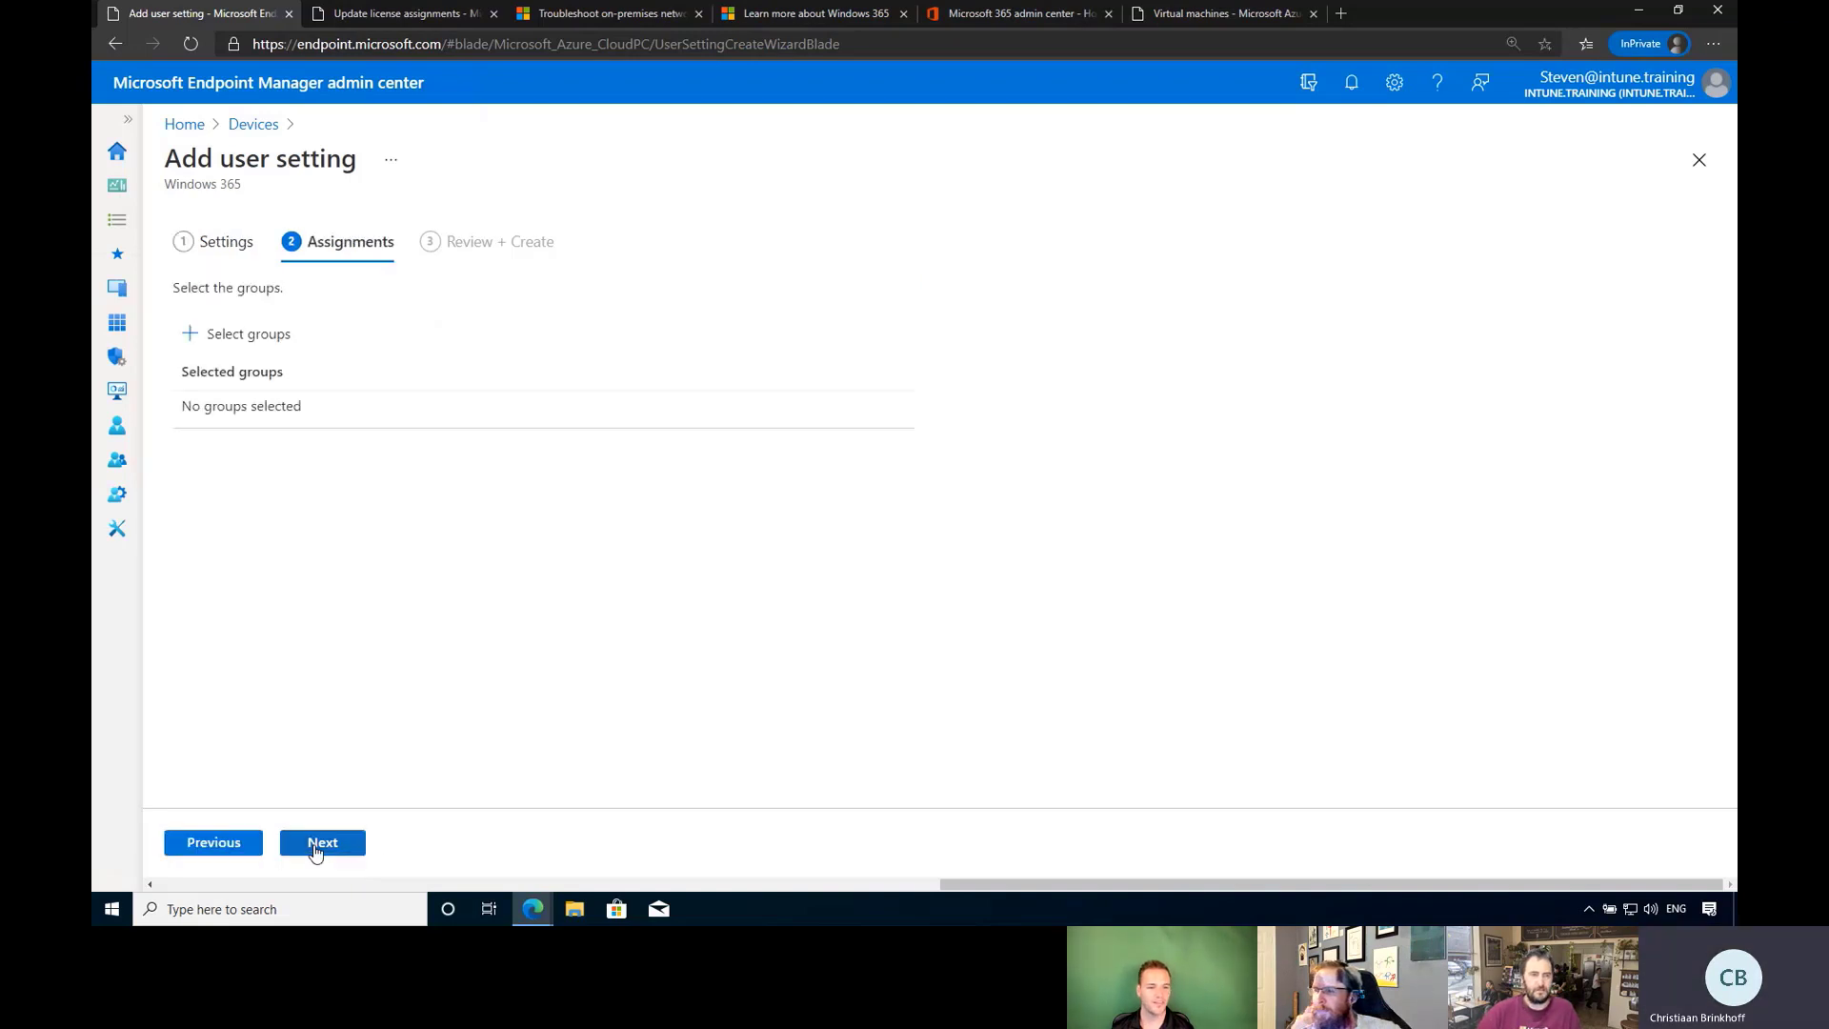
left_click(232, 337)
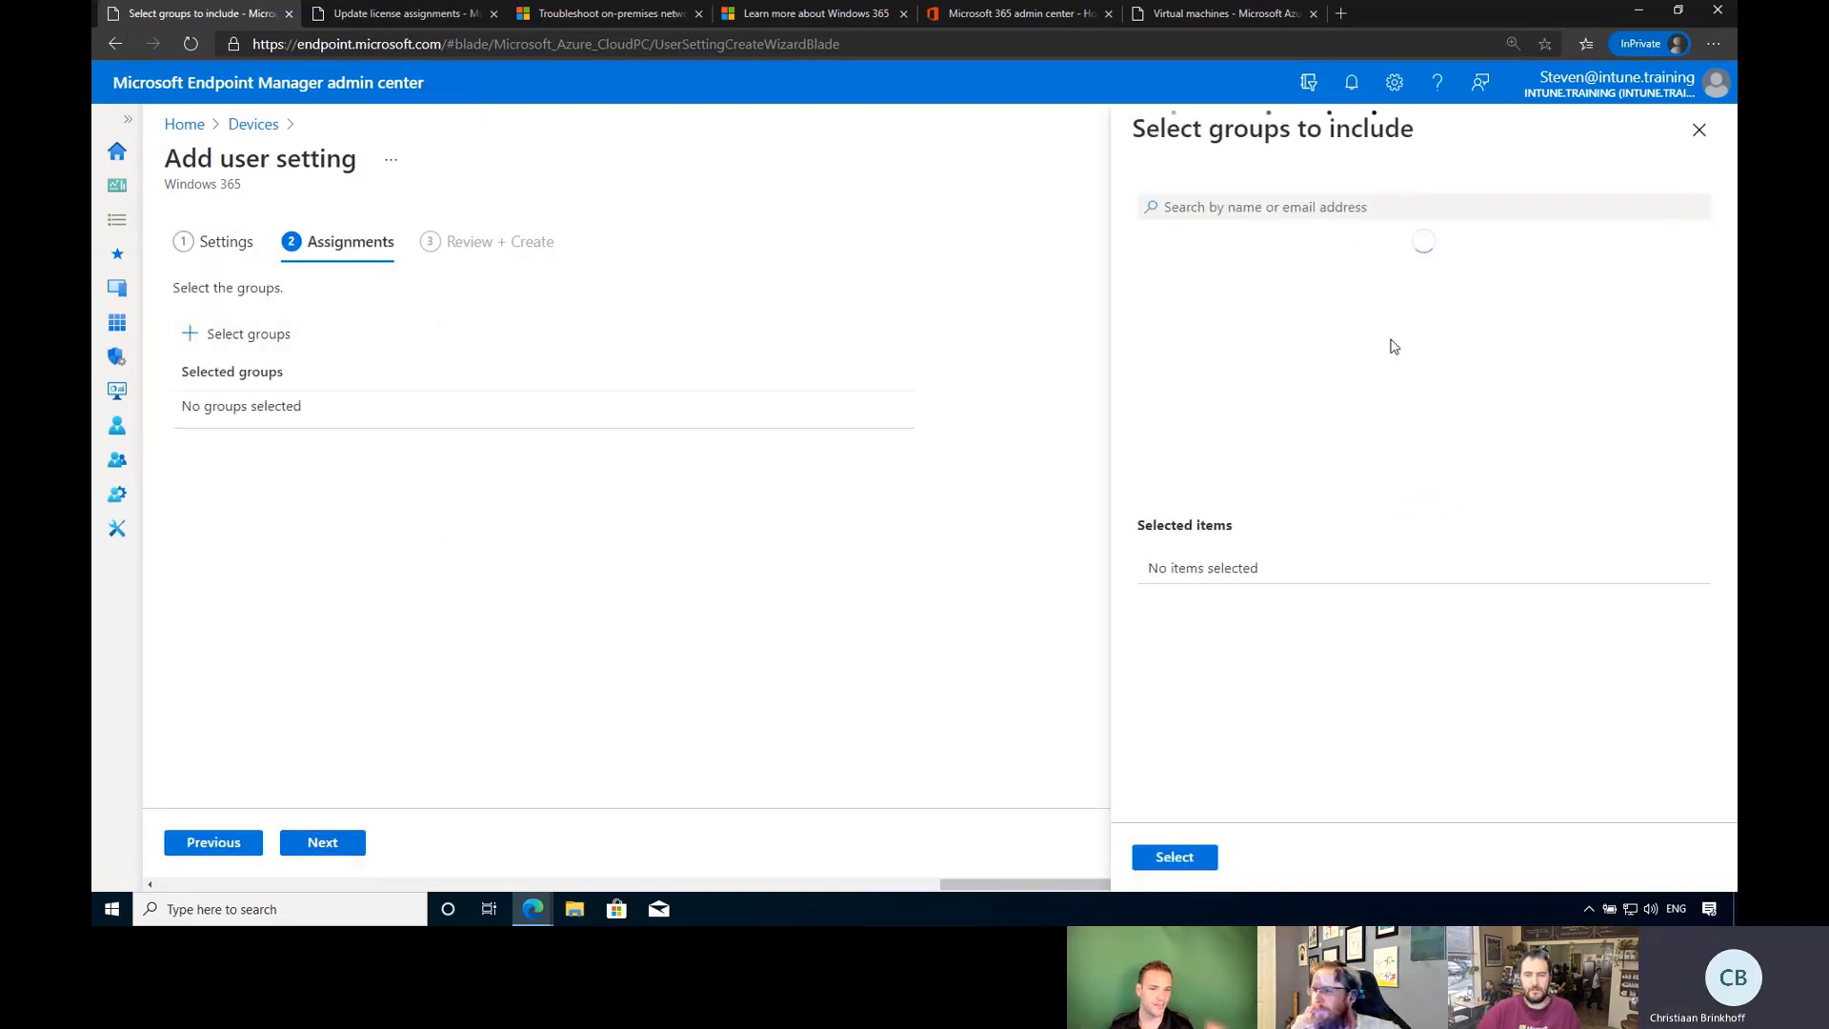
scroll(1341, 367, "down", 15)
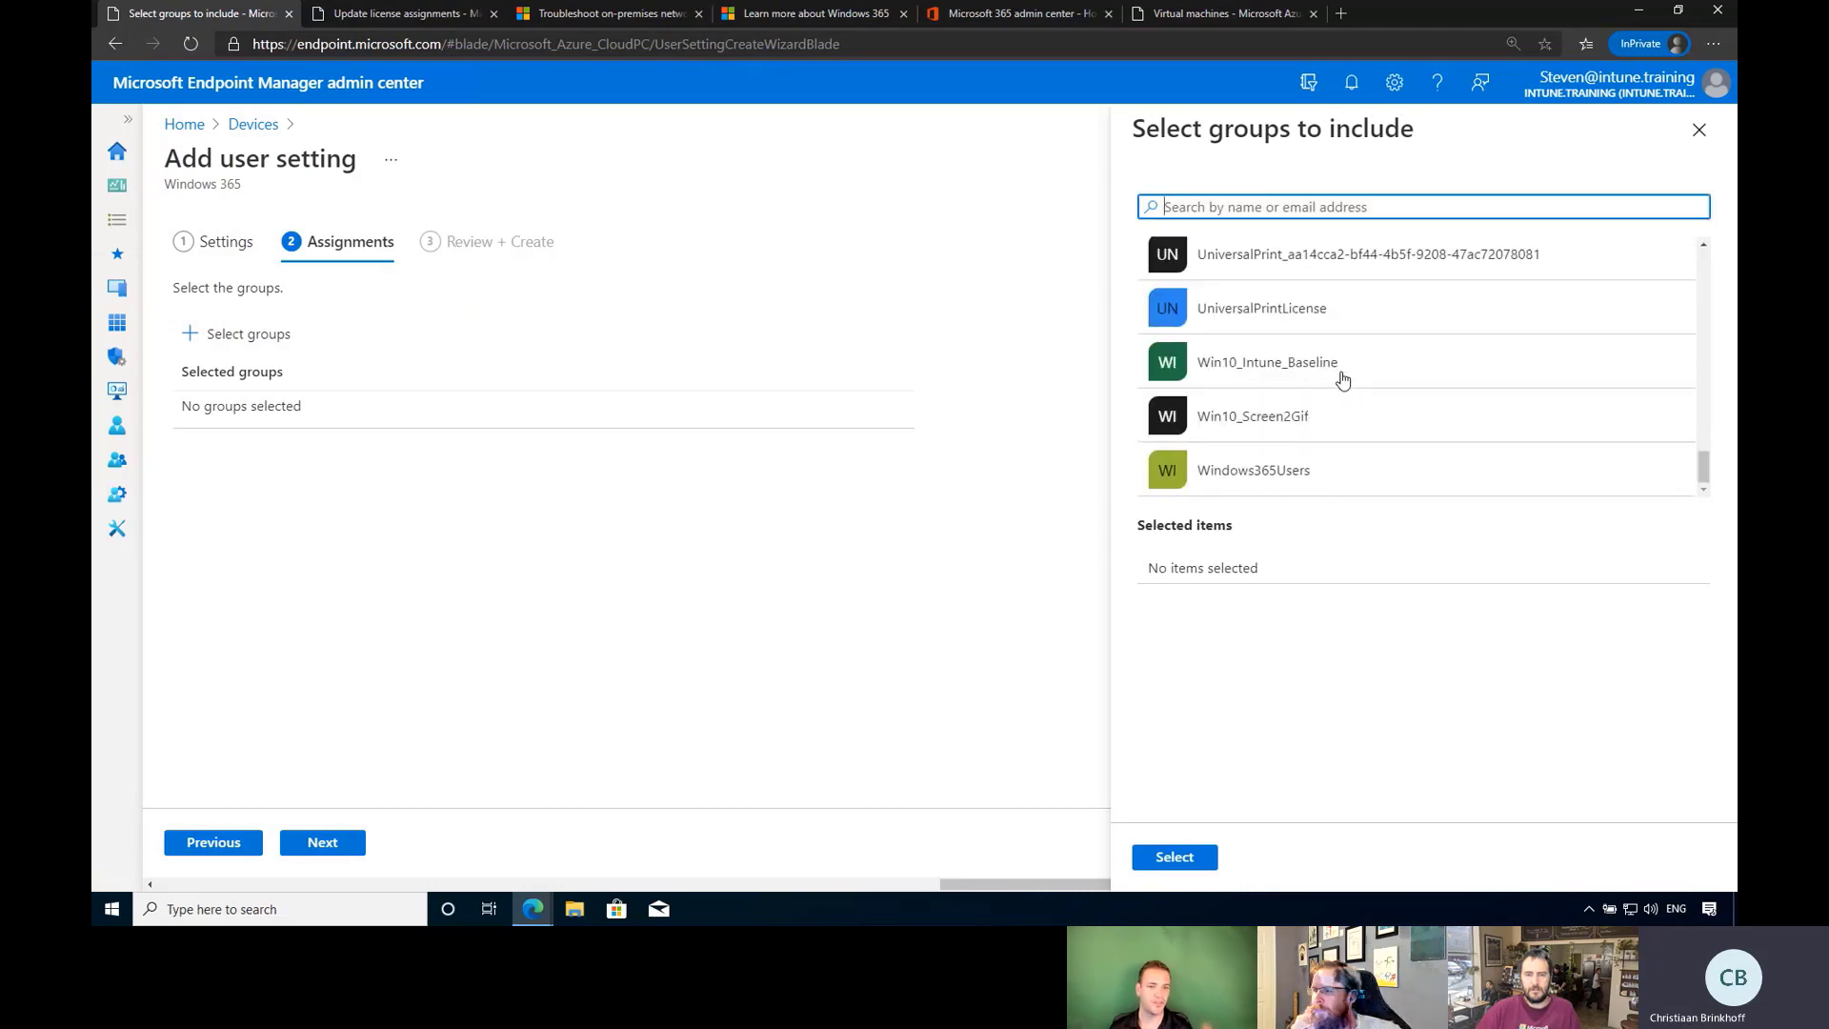
left_click(1309, 479)
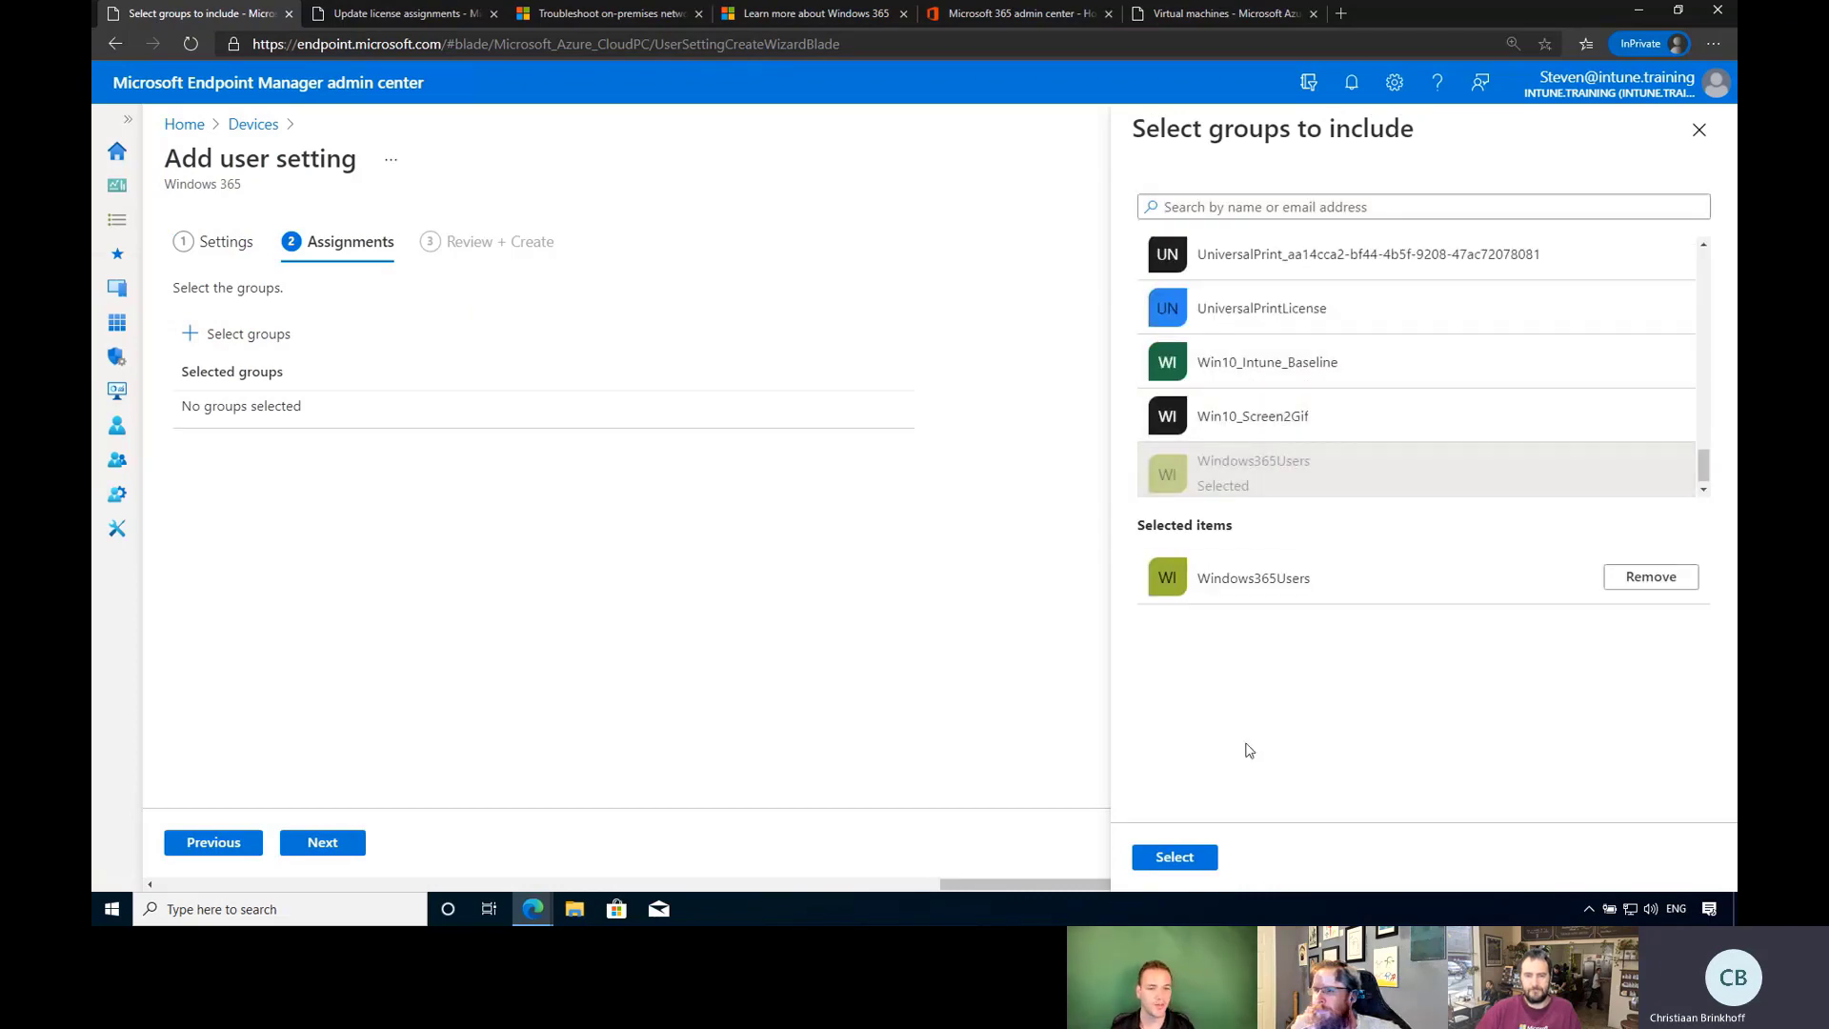
left_click(1698, 131)
left_click(1697, 162)
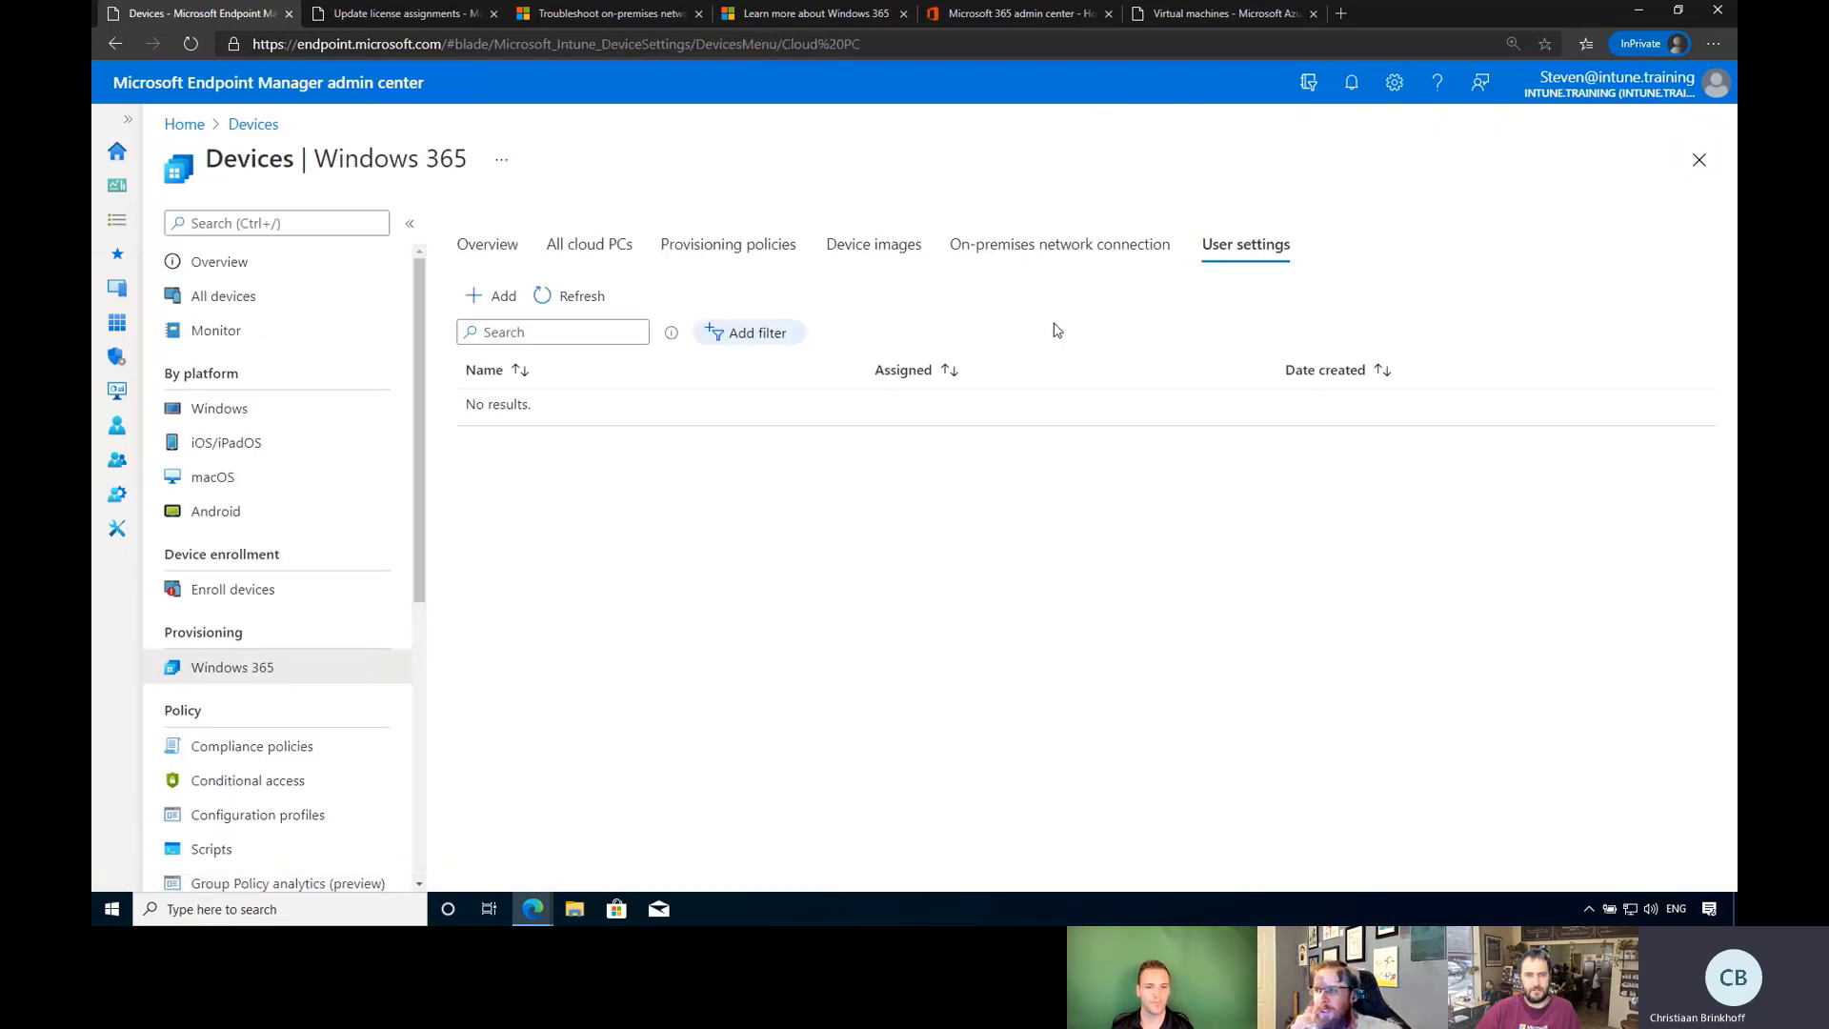
Add Microsoft 365 Business Standard to Windows365Users' licence assignments and save.
left_click(606, 250)
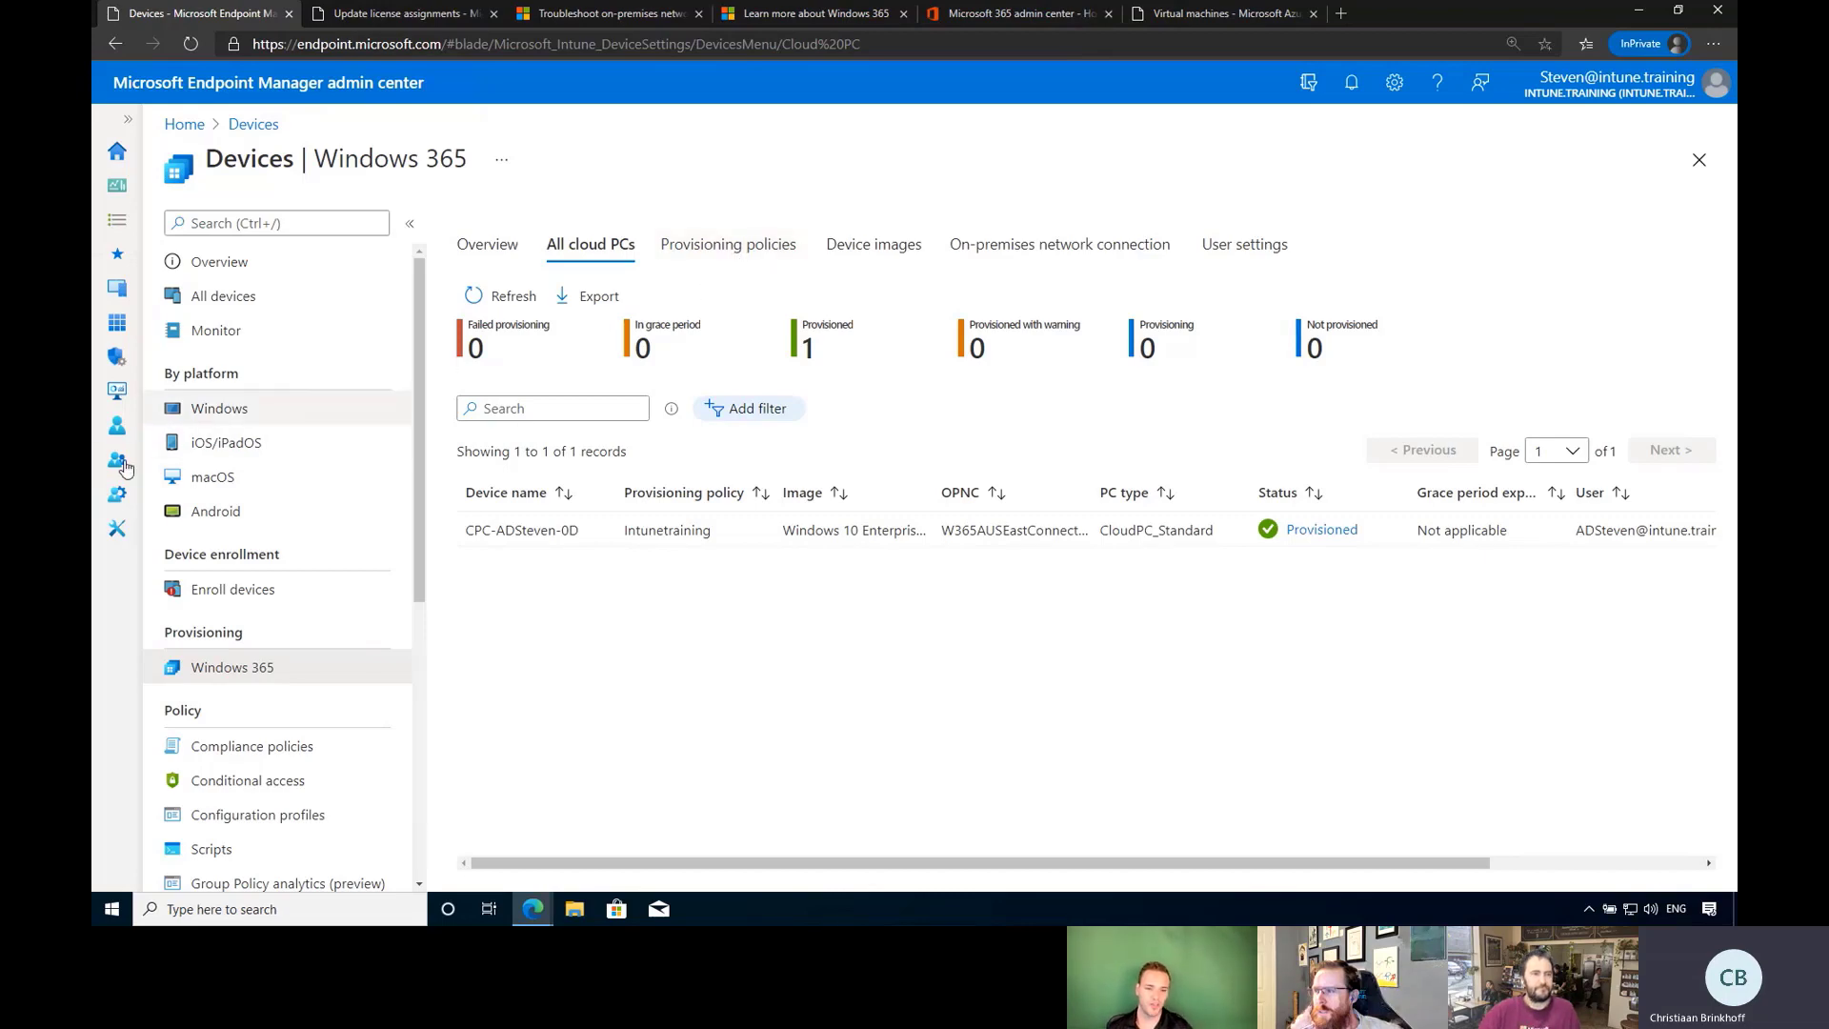
left_click(410, 17)
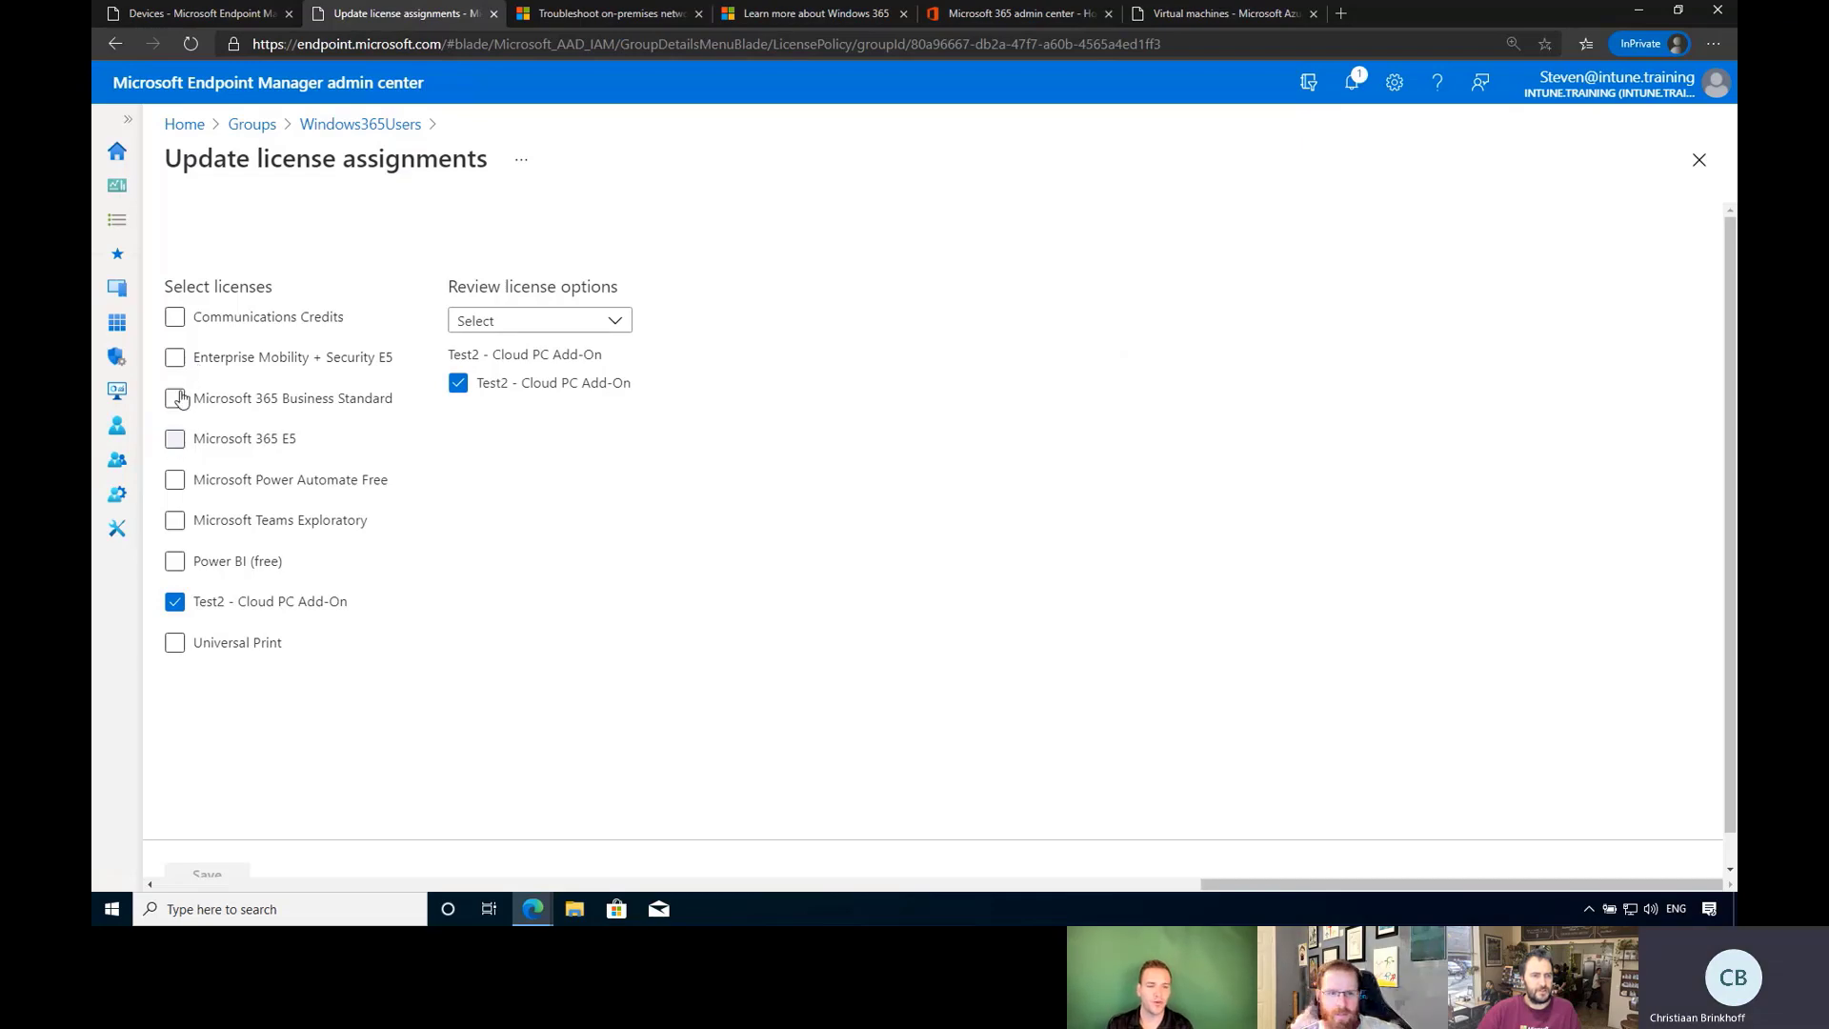
left_click(176, 398)
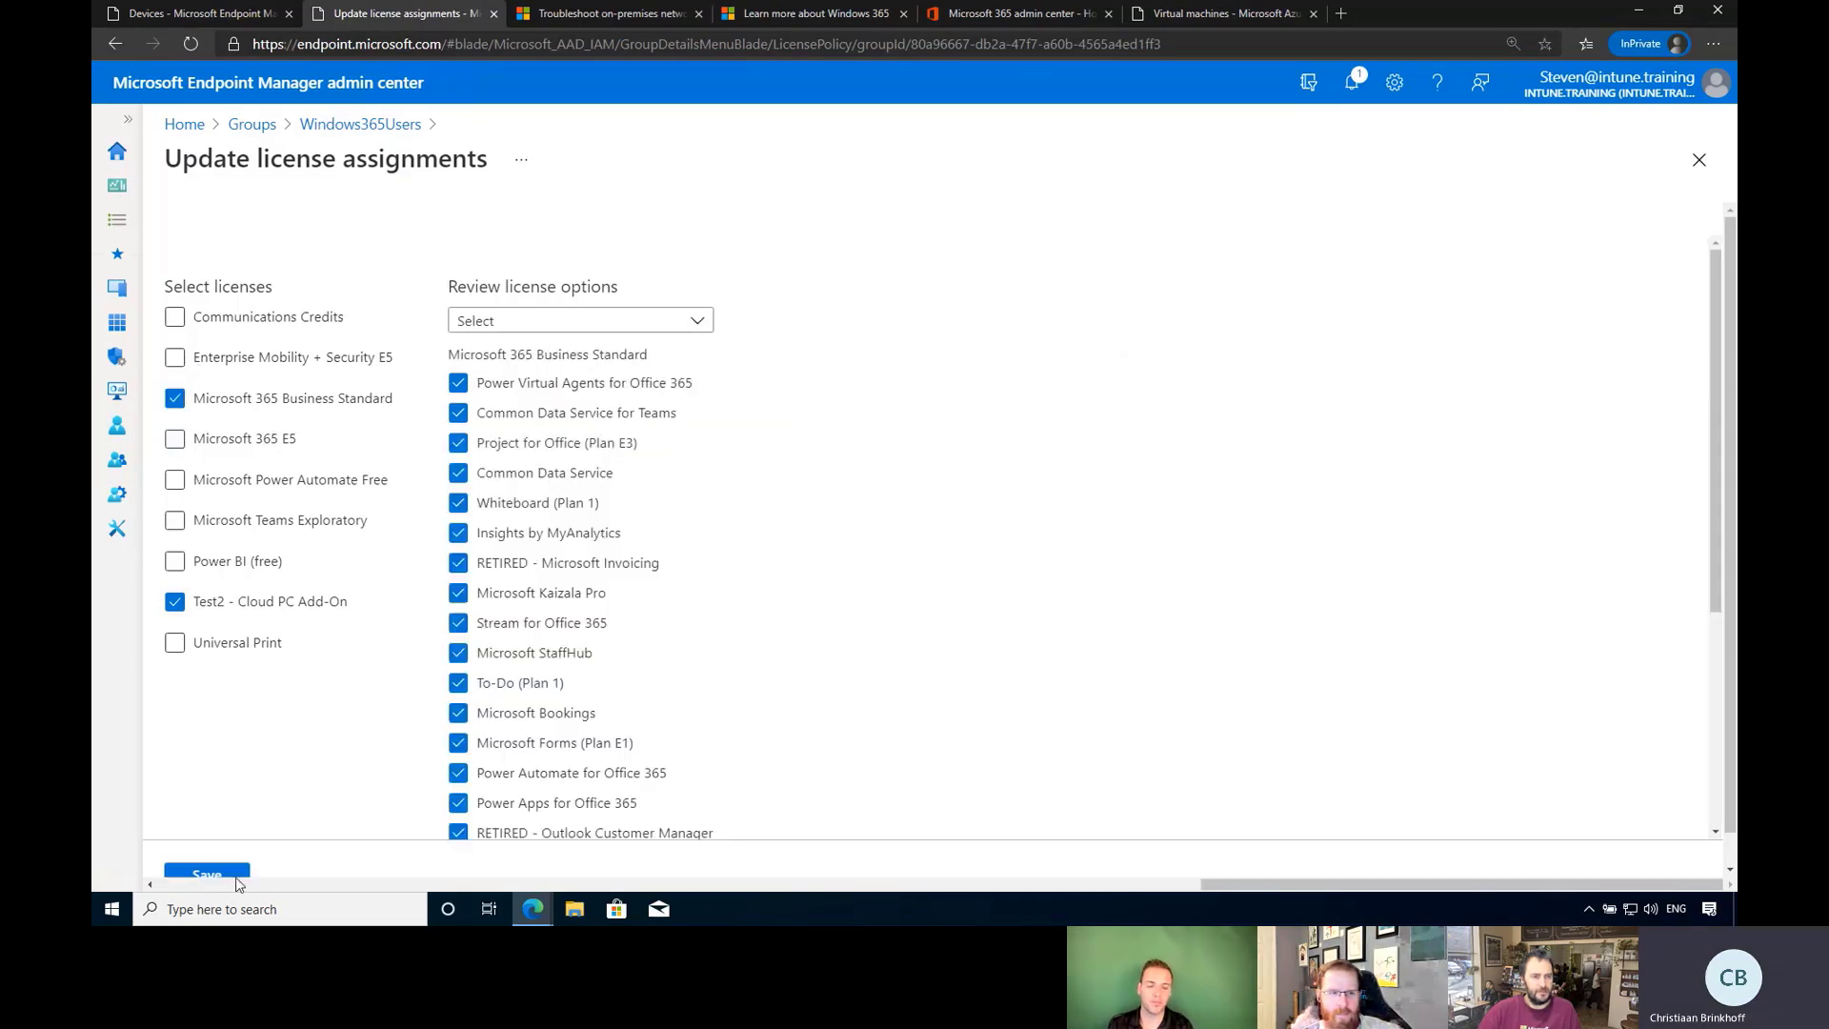
left_click(237, 880)
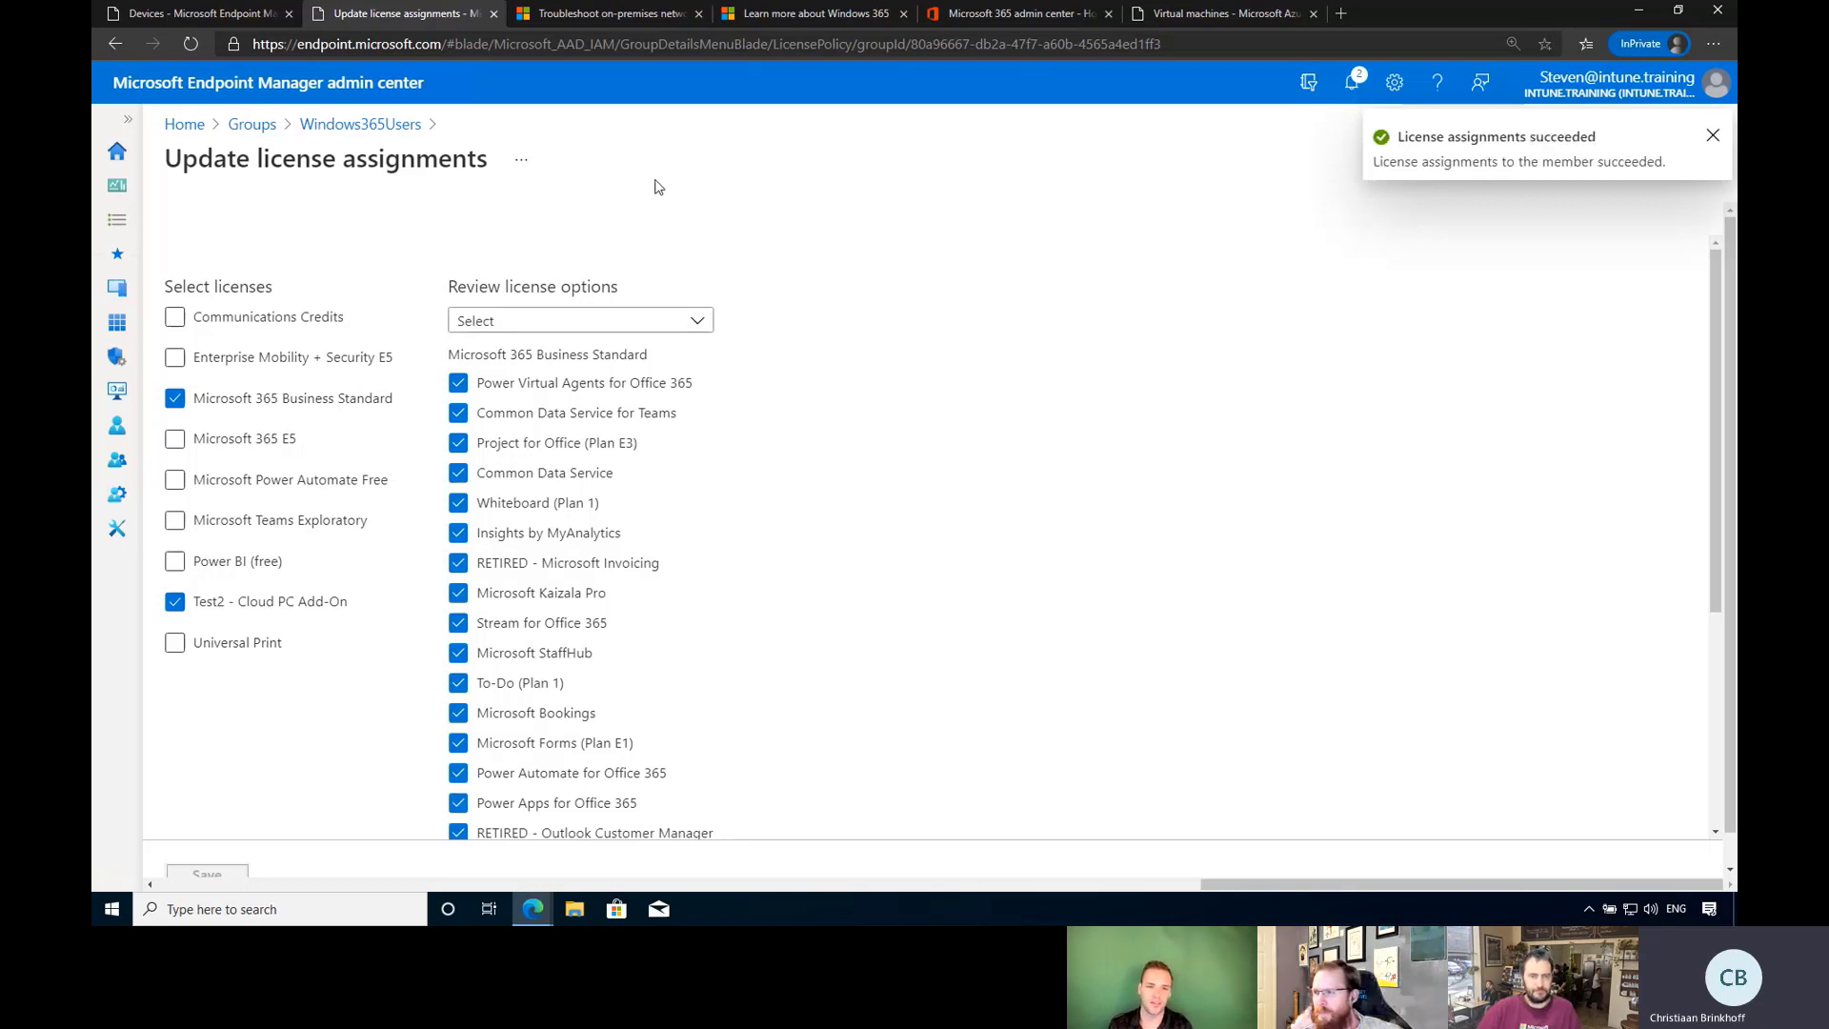
left_click(229, 15)
Refresh Cloud PC statuses, then review Device images and the Intunetraining provisioning policy details.
left_click(472, 296)
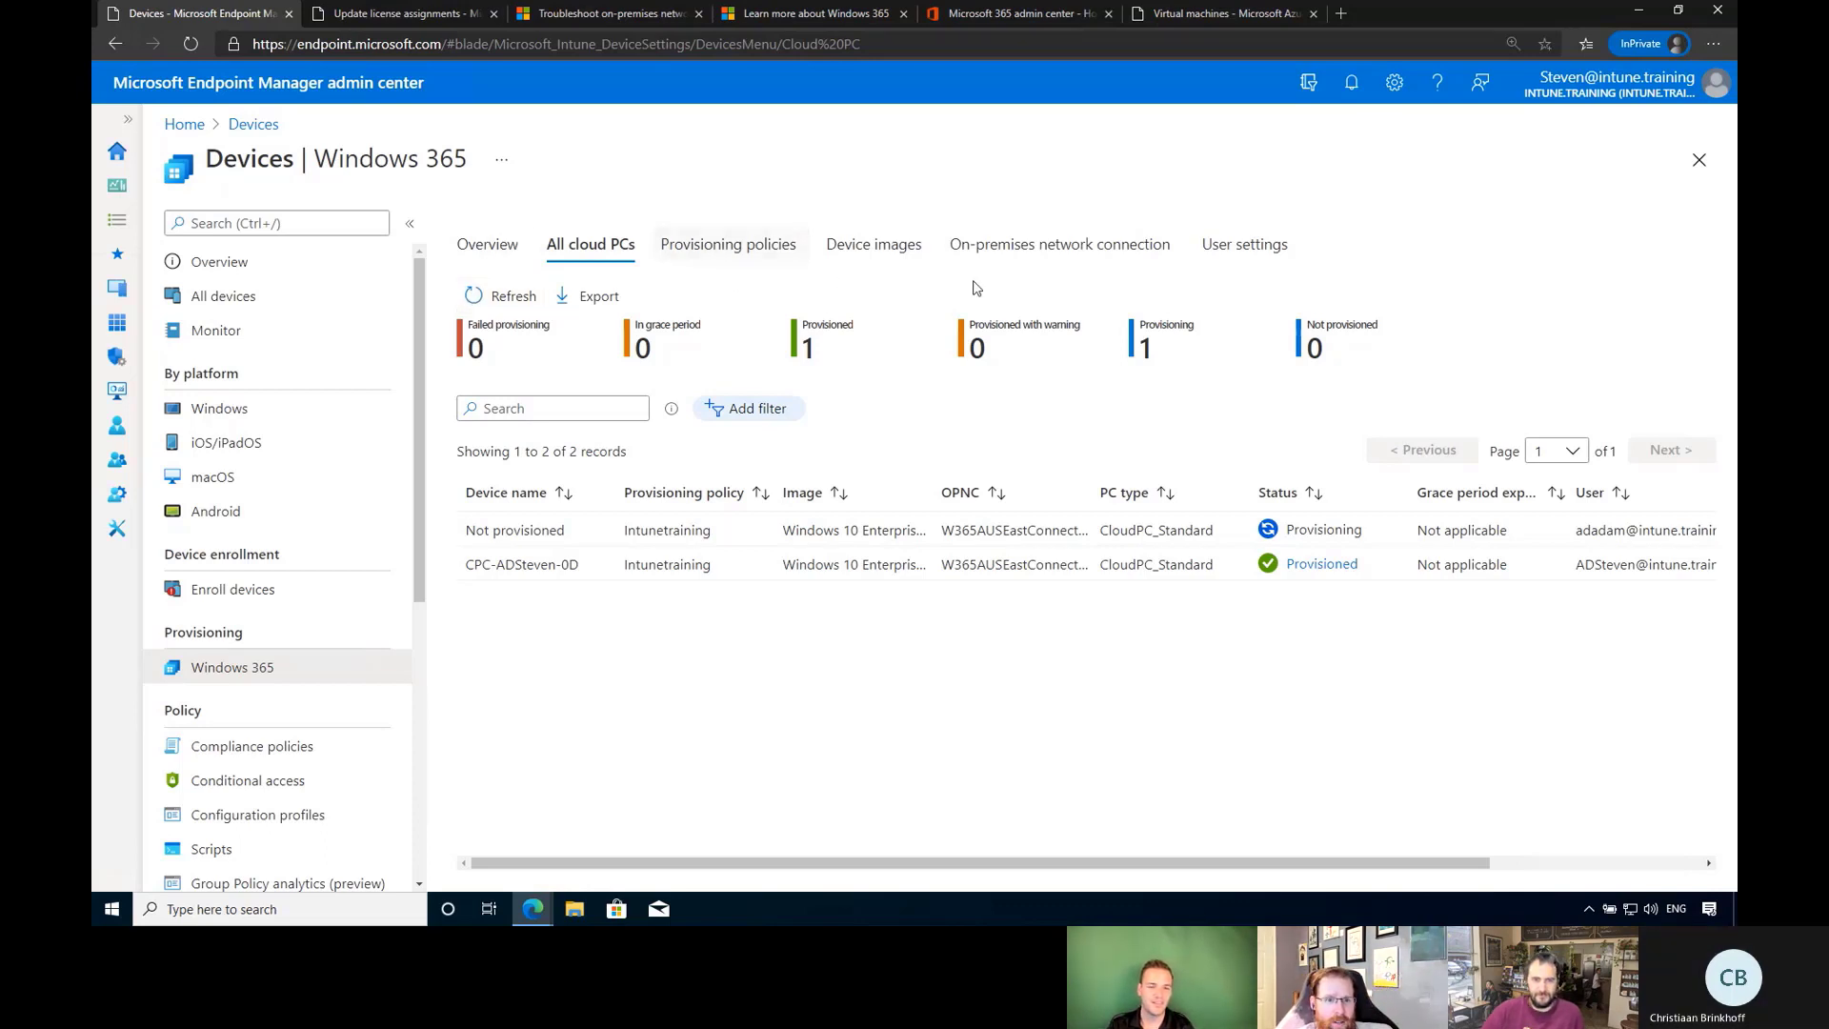
left_click(874, 246)
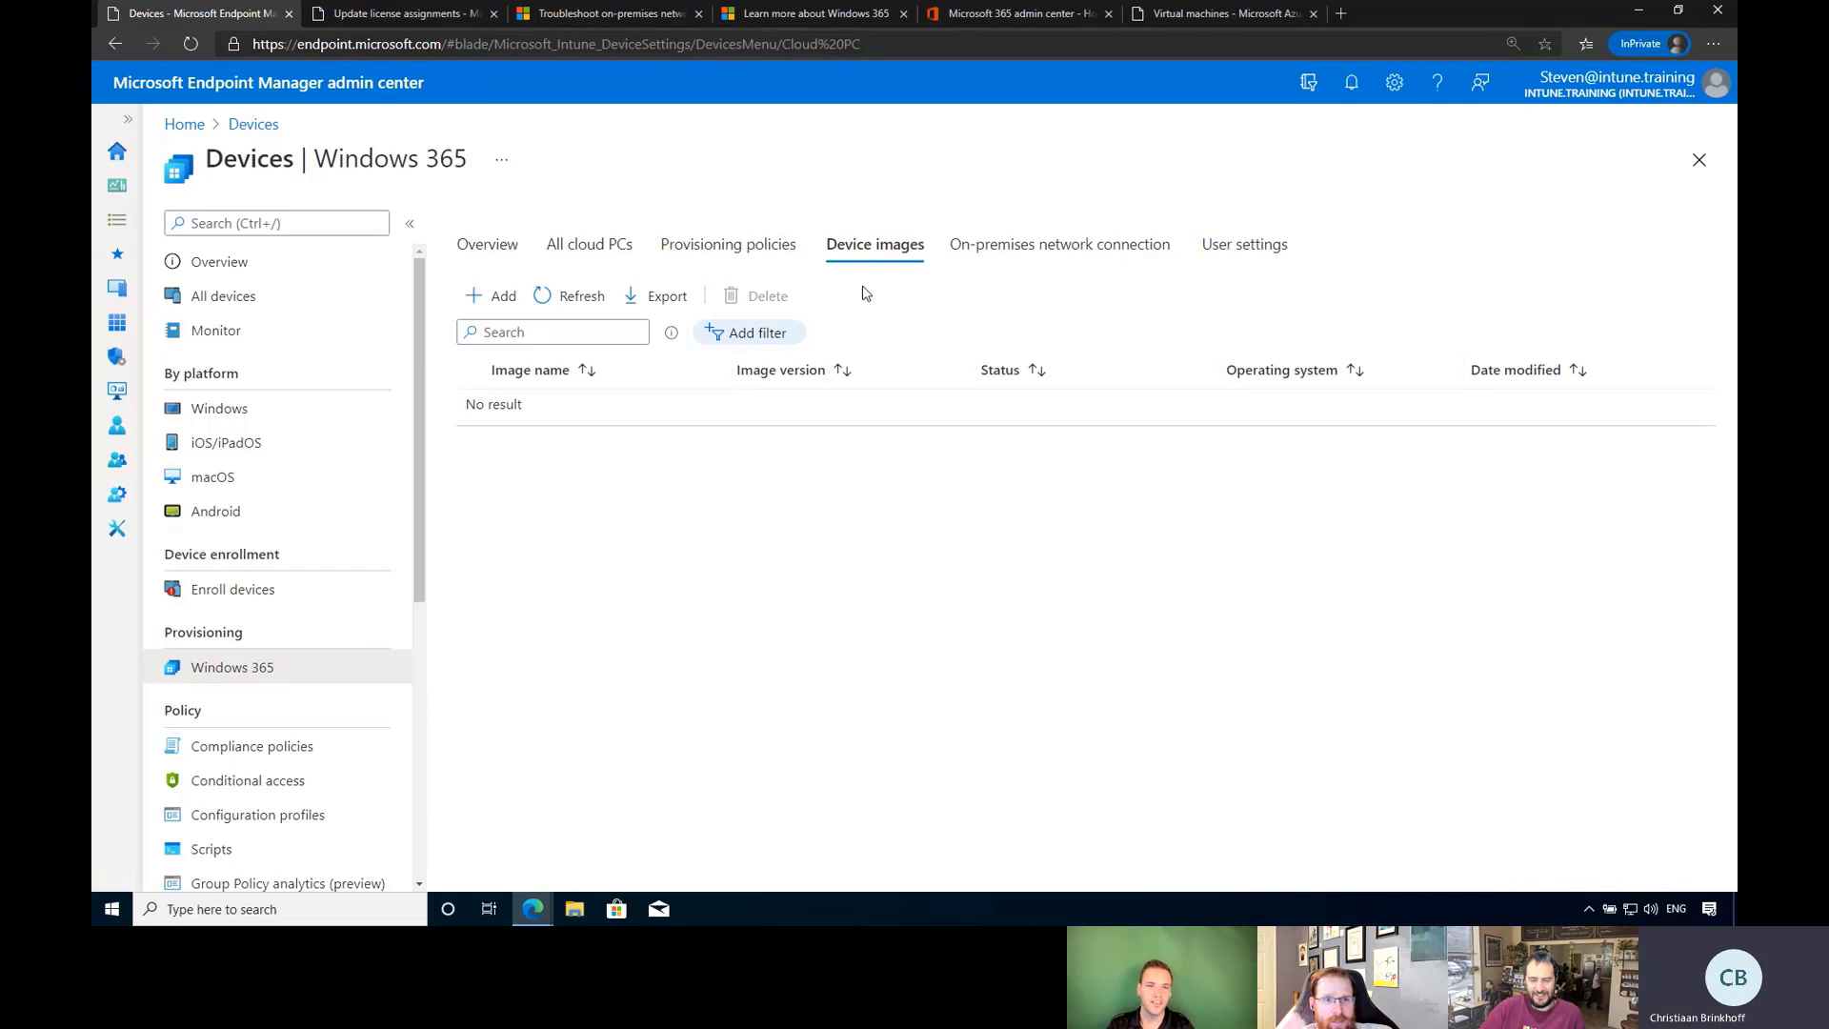
left_click(779, 258)
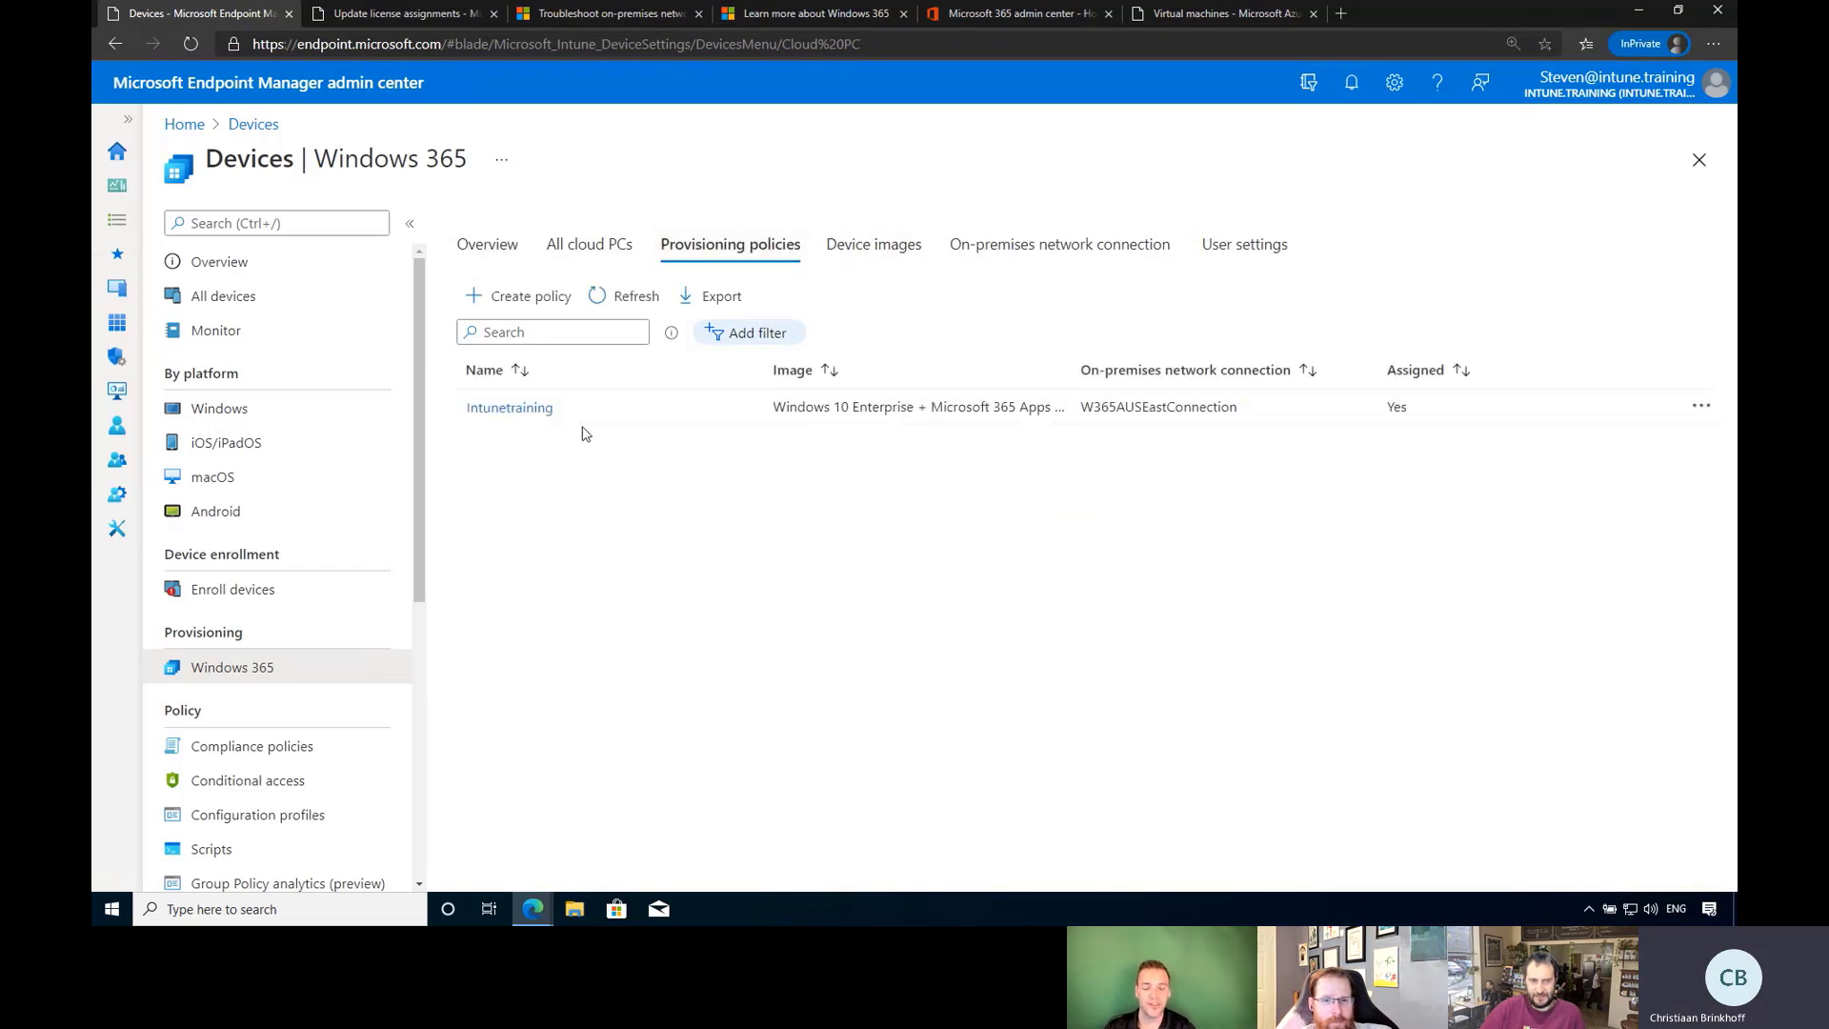
left_click(535, 410)
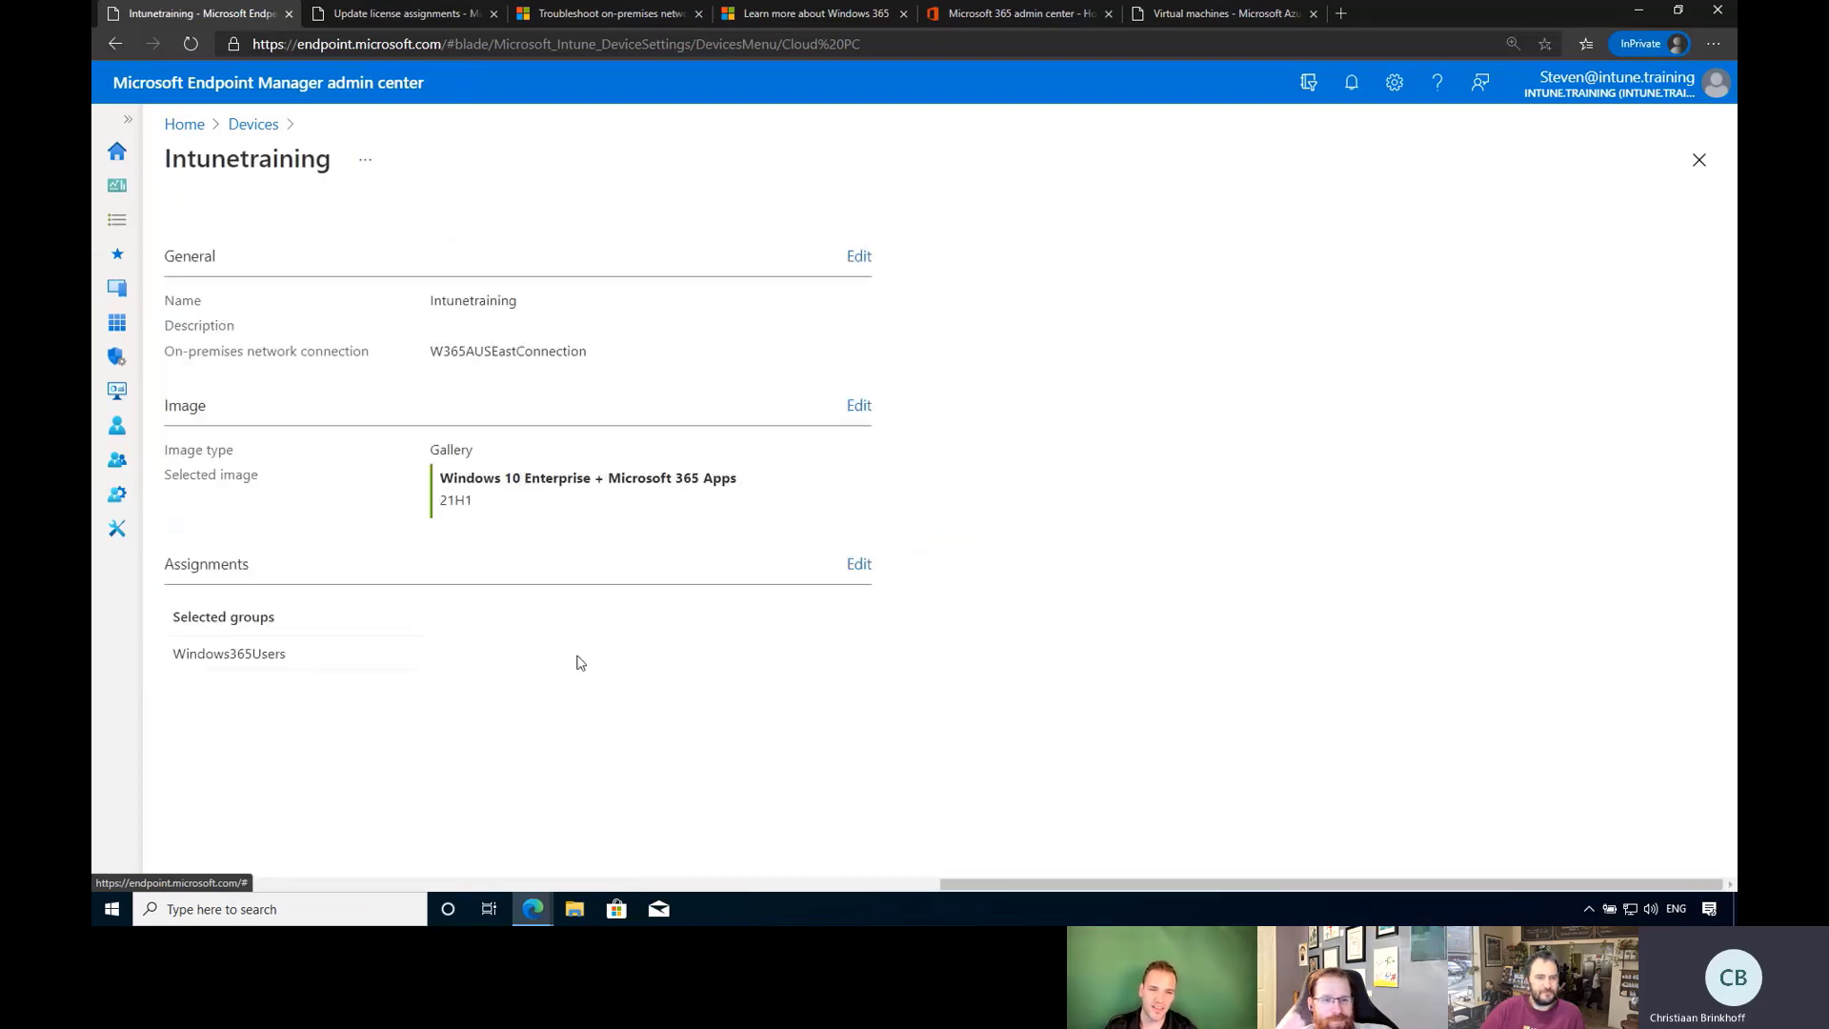
Refresh All cloud PCs so the new user's second Cloud PC shows Provisioning.
left_click(253, 124)
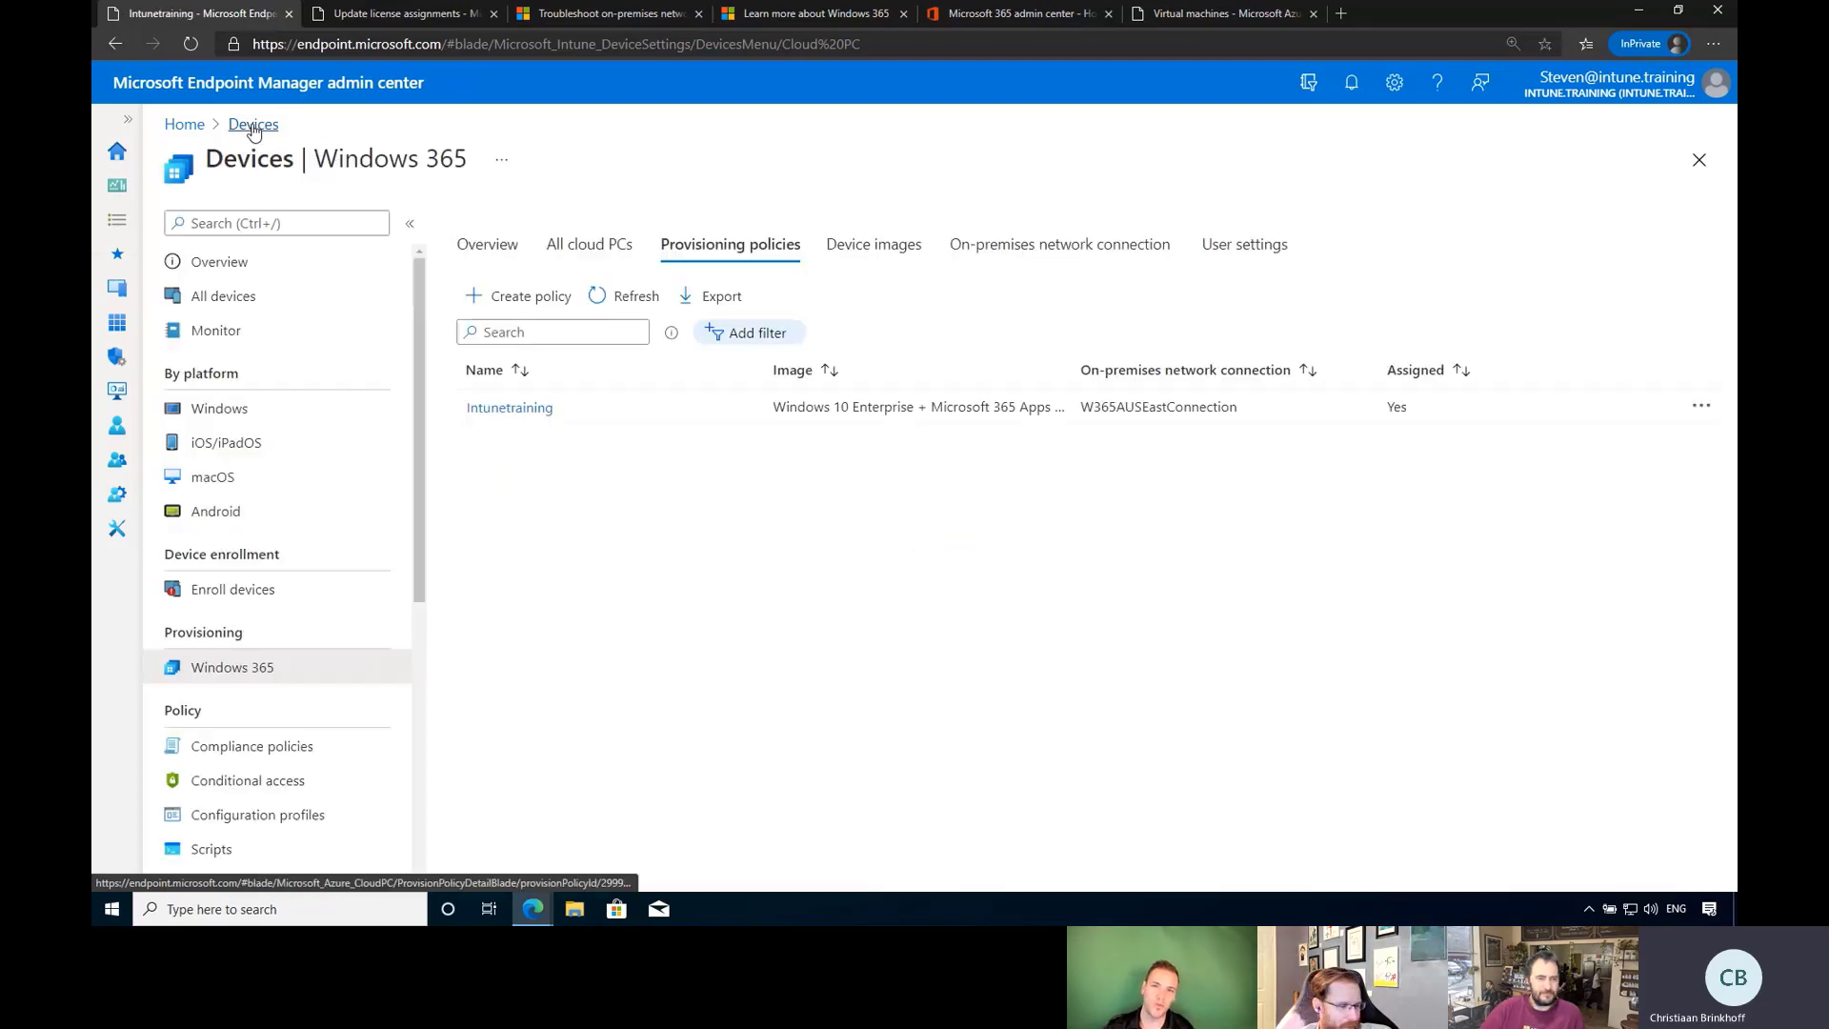
left_click(569, 245)
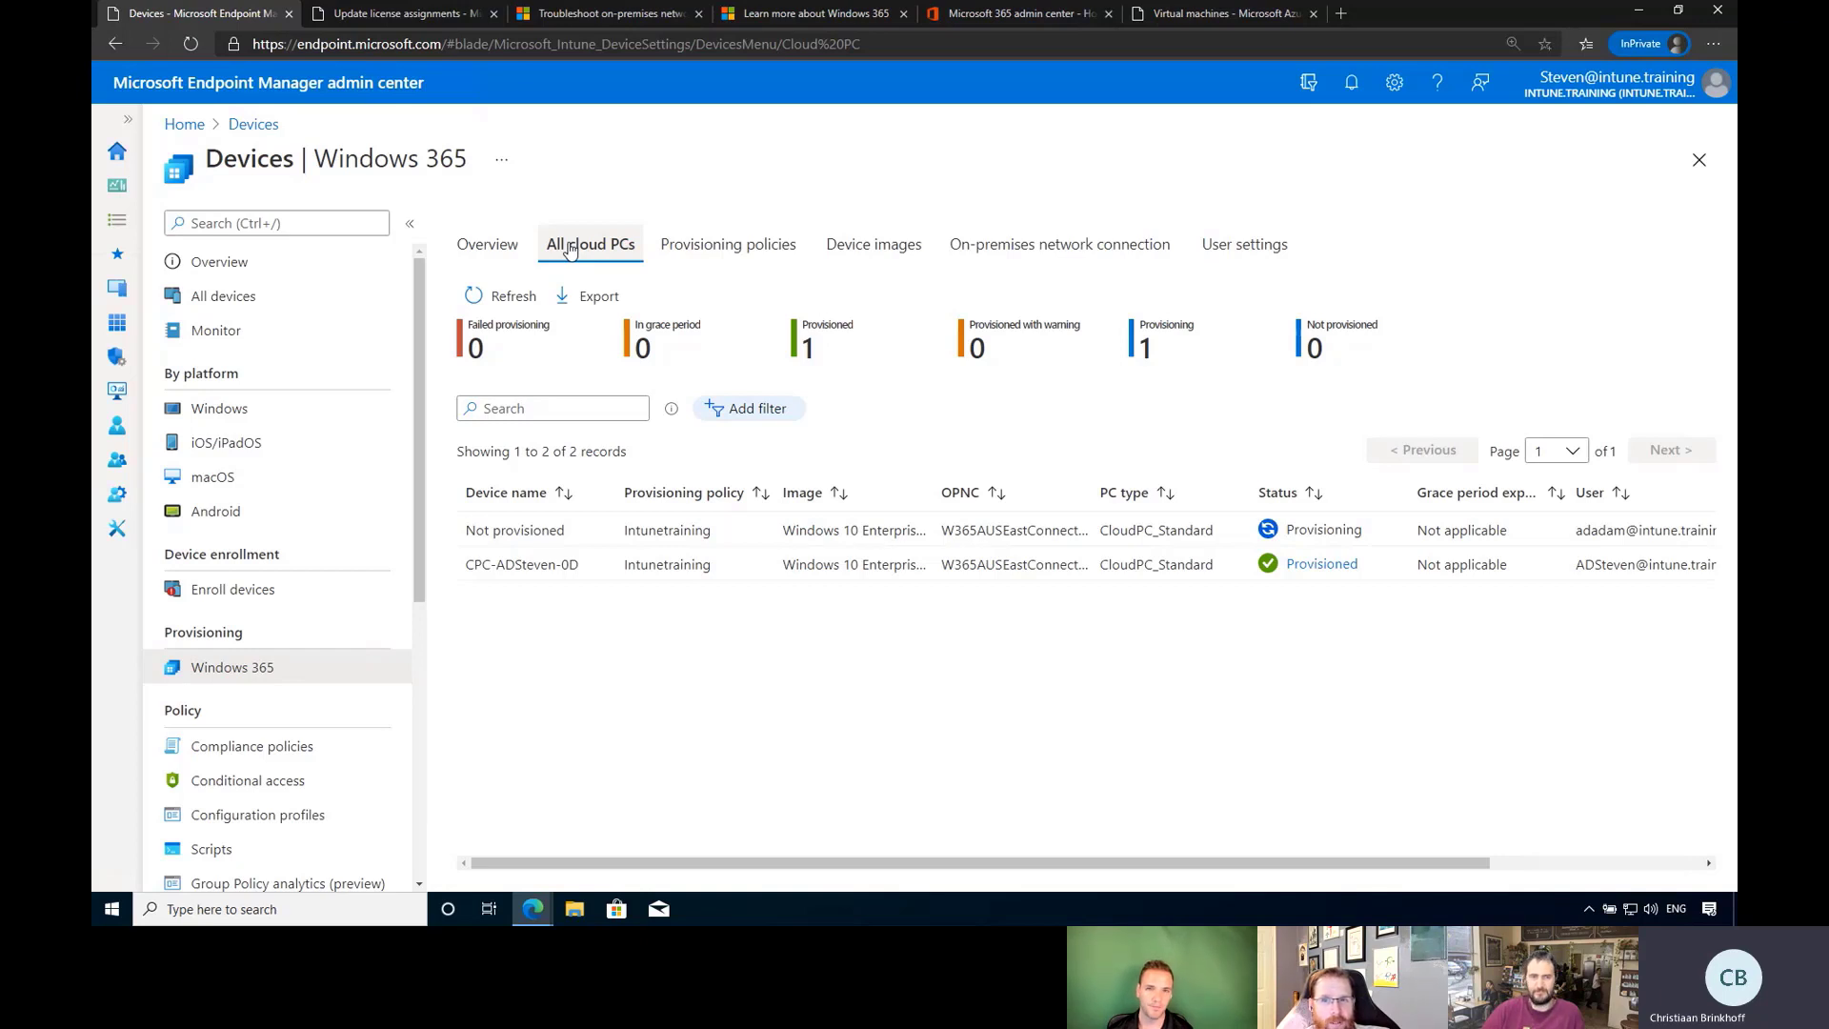
left_click(510, 296)
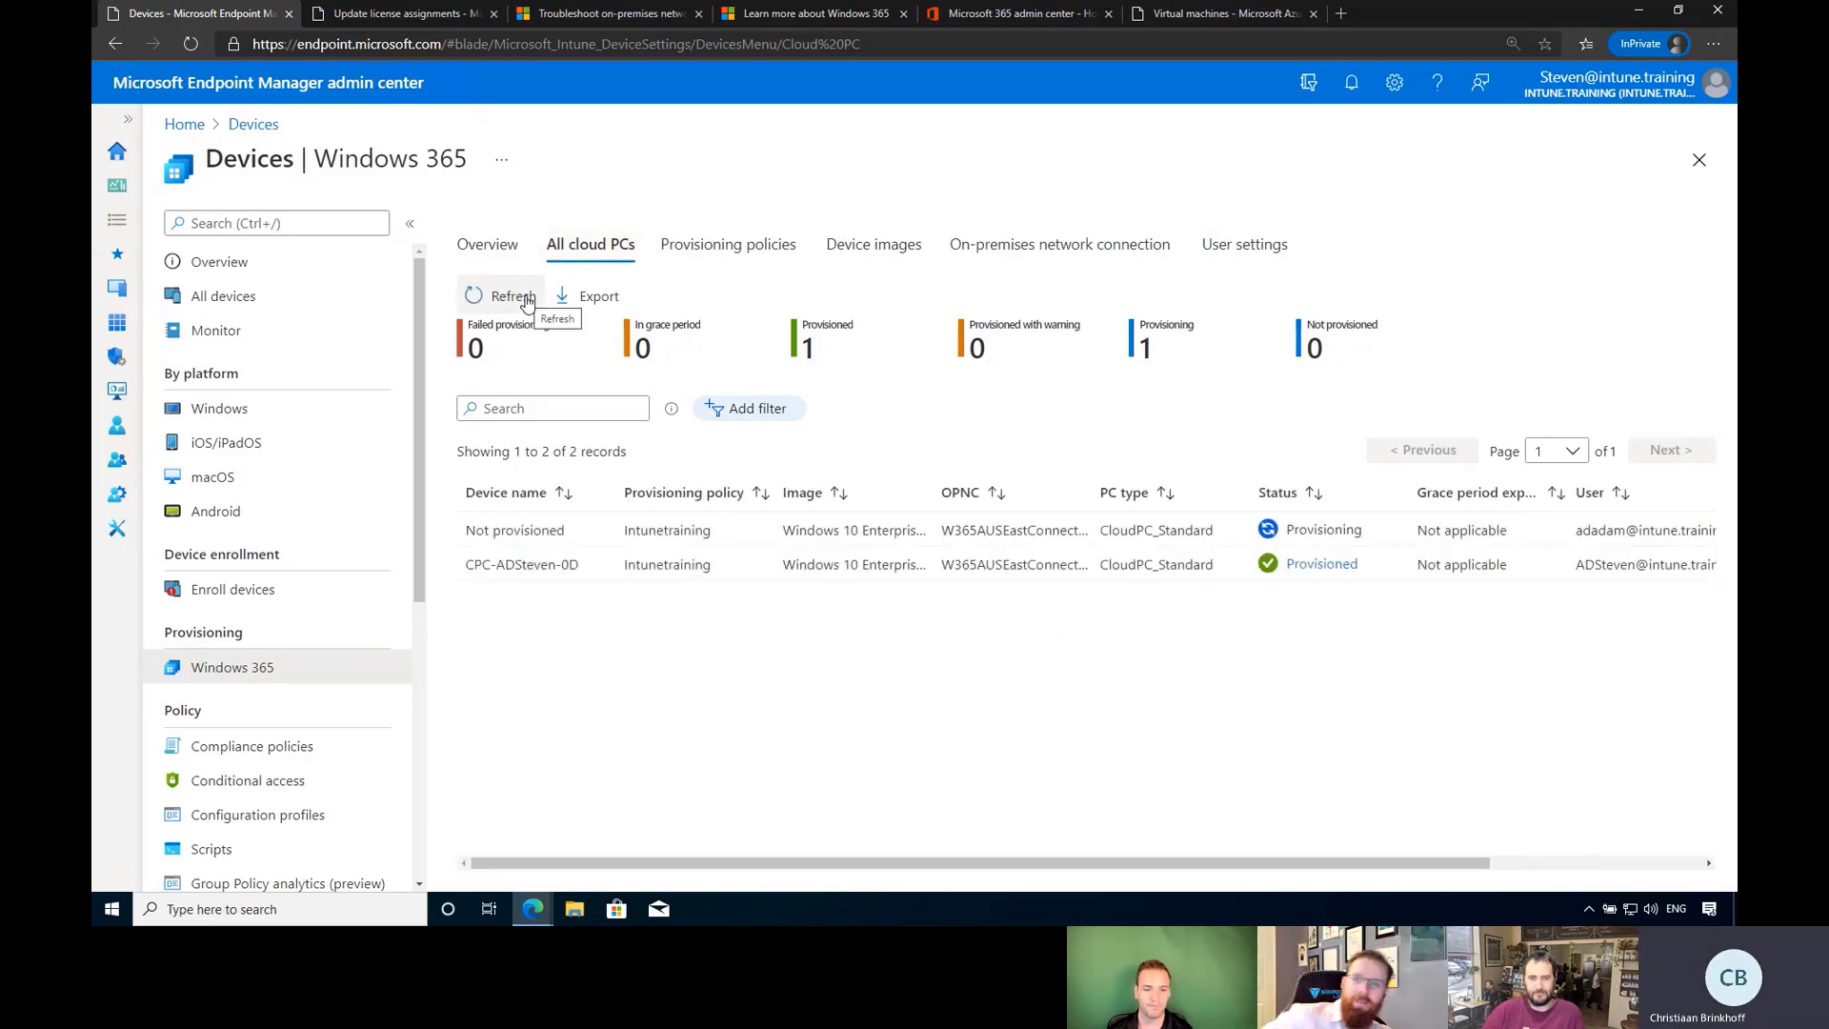